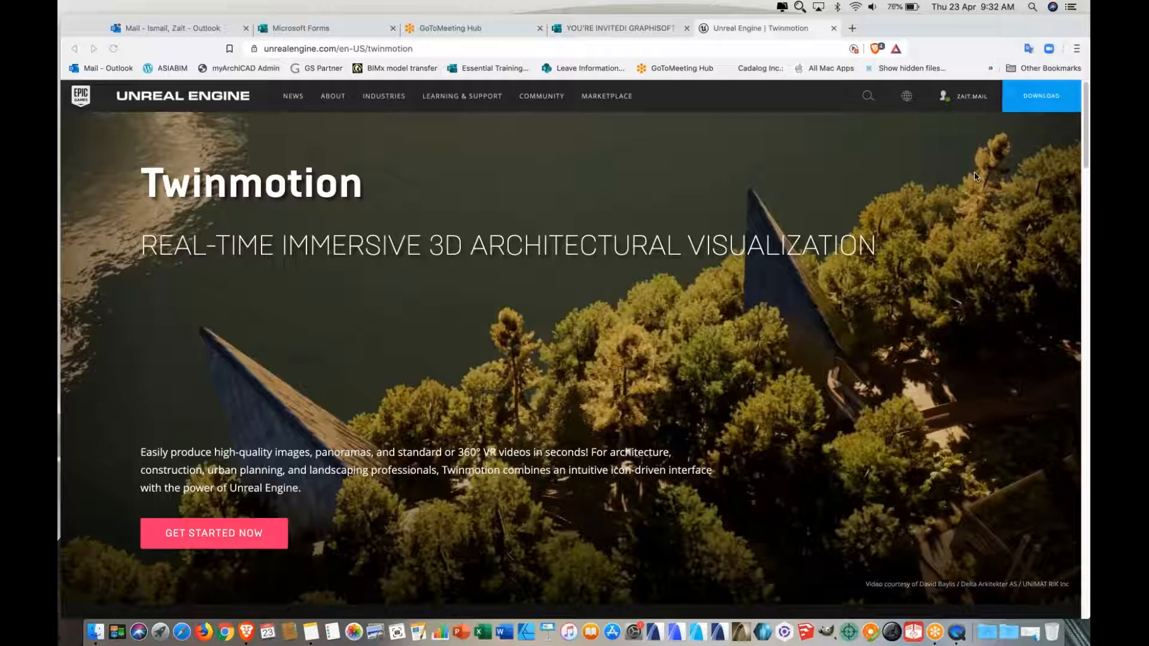
Turn on the screen magnifying glass to enlarge the web address area of the Twinmotion page
left_click(521, 49)
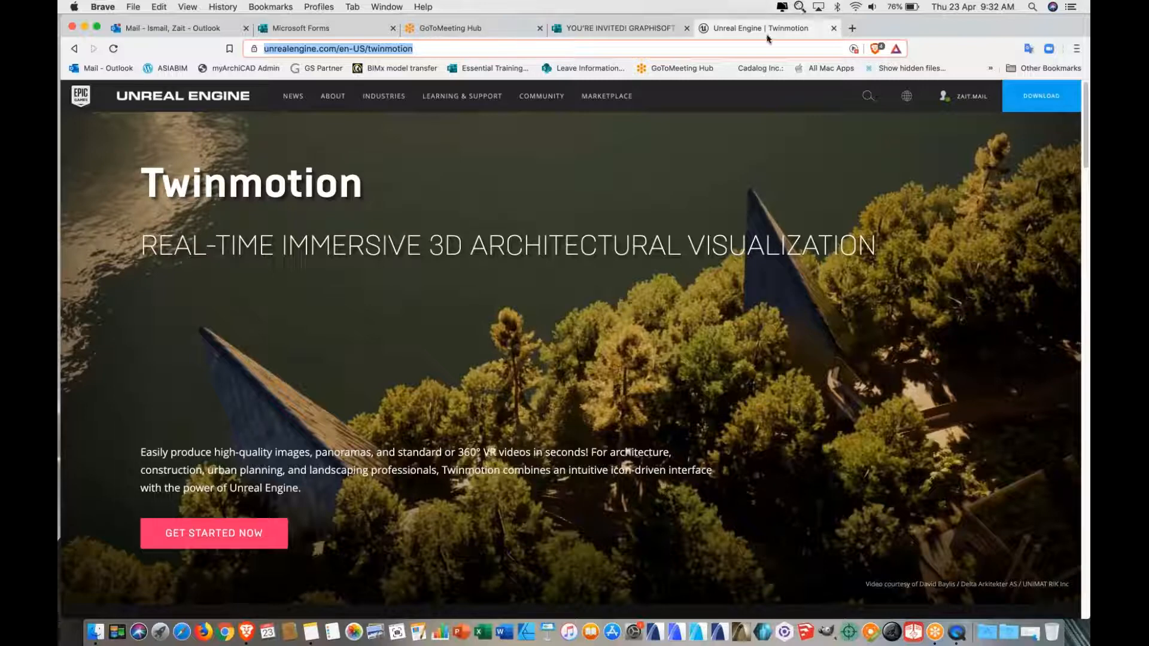
left_click(800, 7)
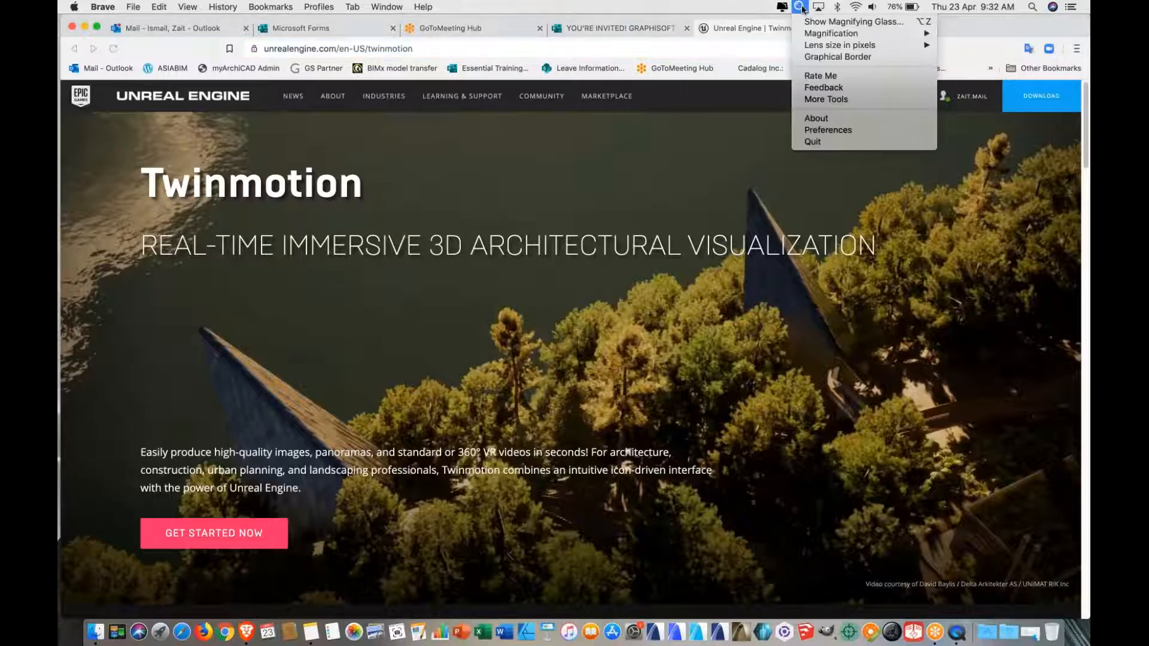
left_click(800, 7)
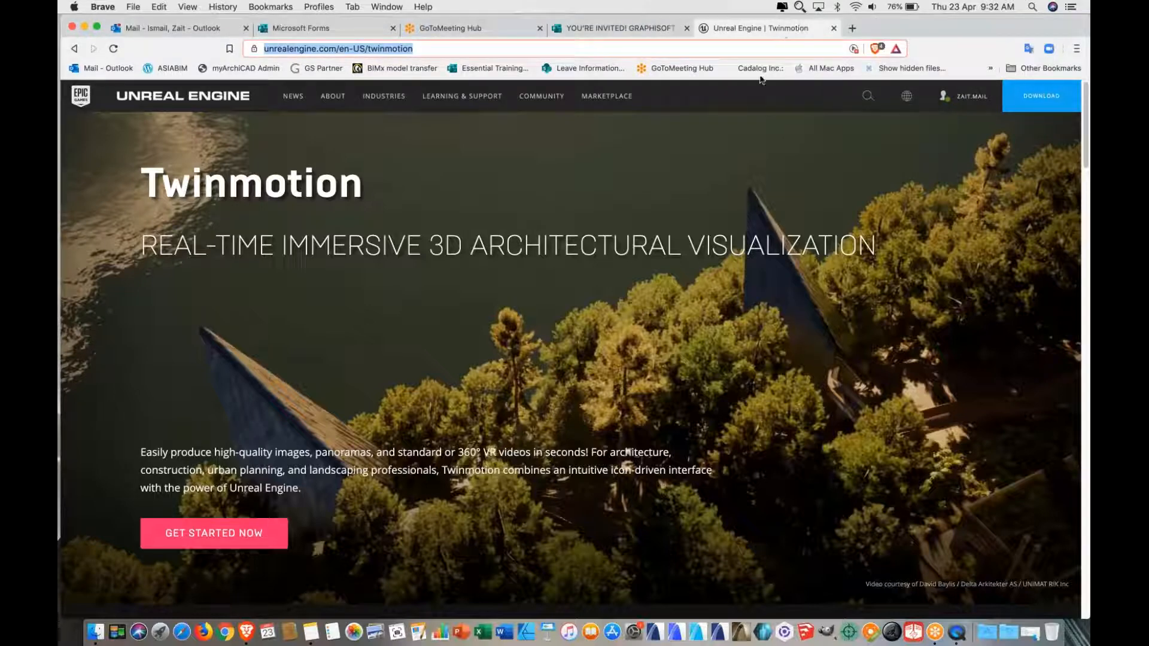
key("super+shift+z")
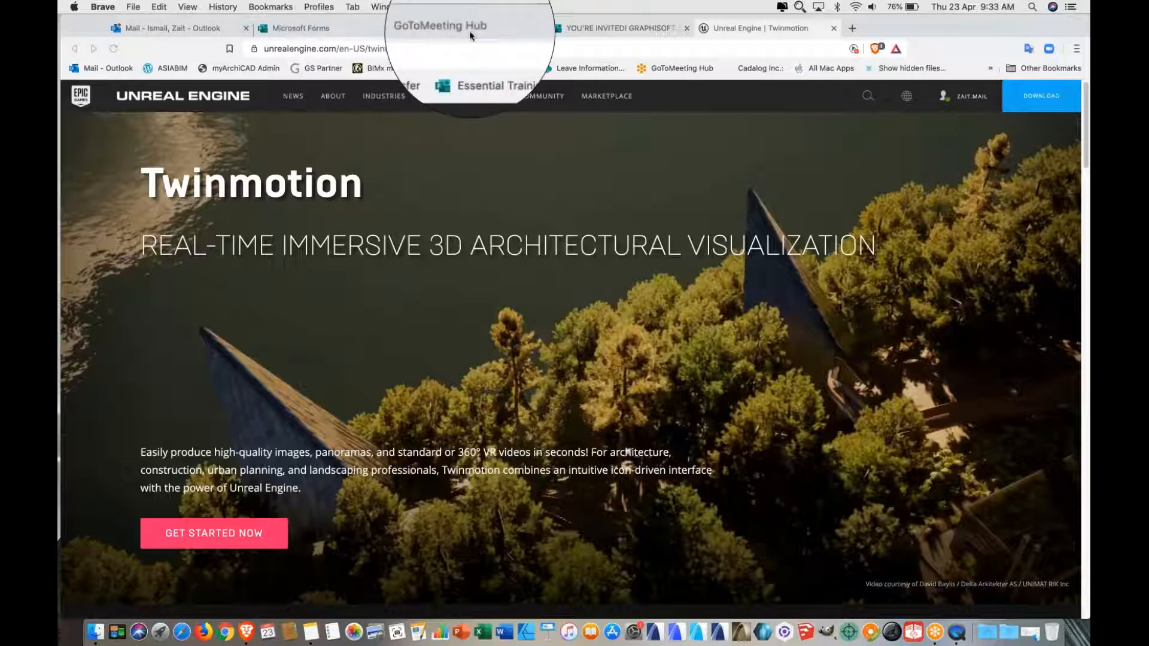
Replace the current web address with twinmotion.graphisoft.com and load that page
left_click(451, 48)
left_click_drag(471, 48, 252, 47)
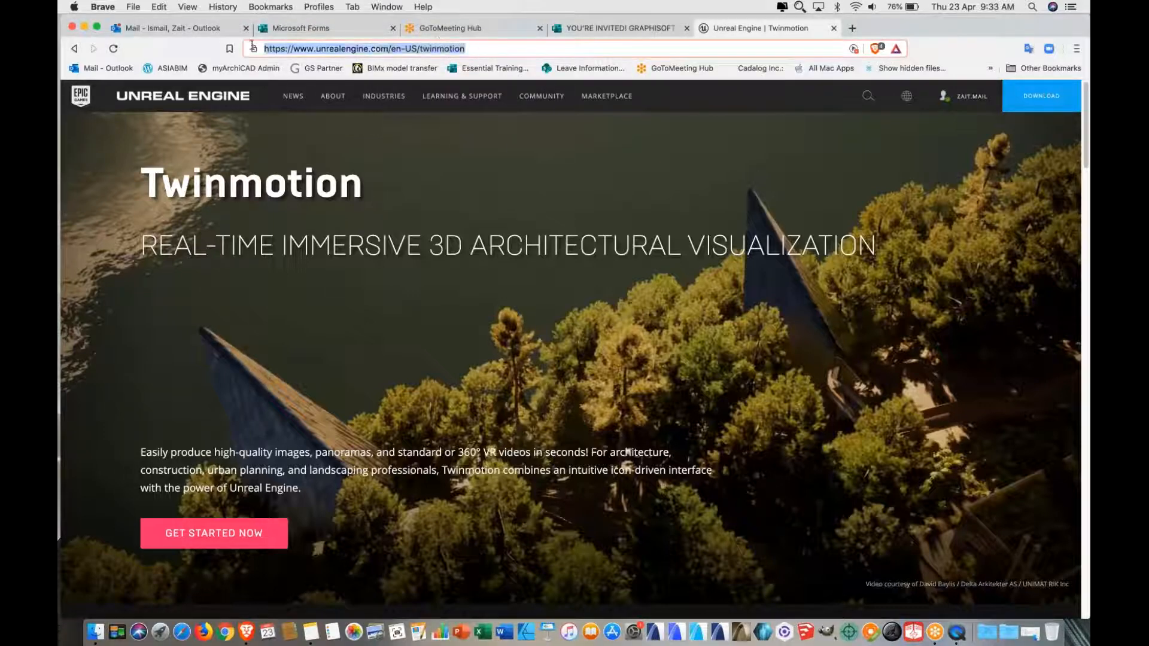
type("twinmotion")
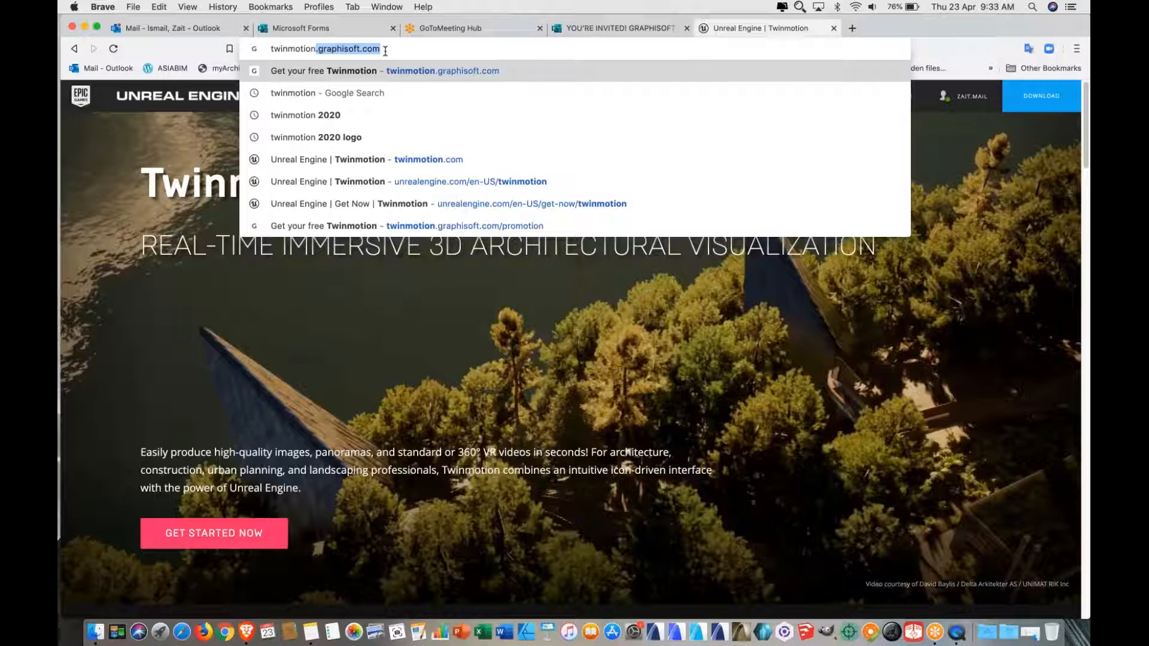
key("Return")
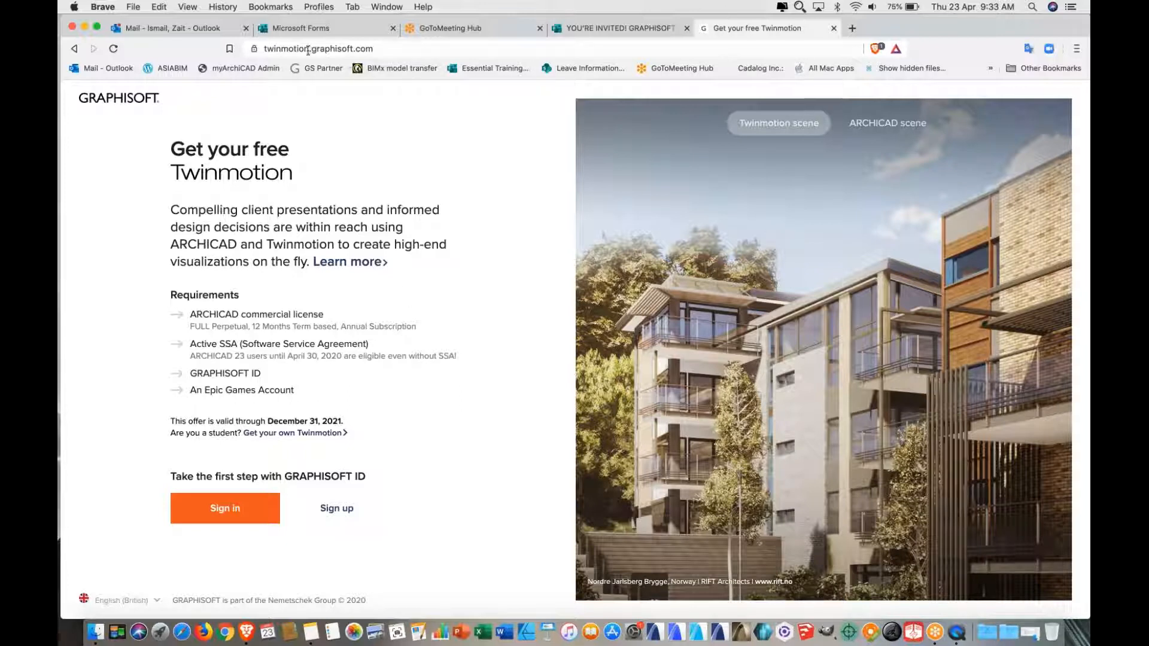
Shorten the web address to twinmotion.com and load the Unreal Engine Twinmotion page
left_click(309, 49)
left_click(309, 49)
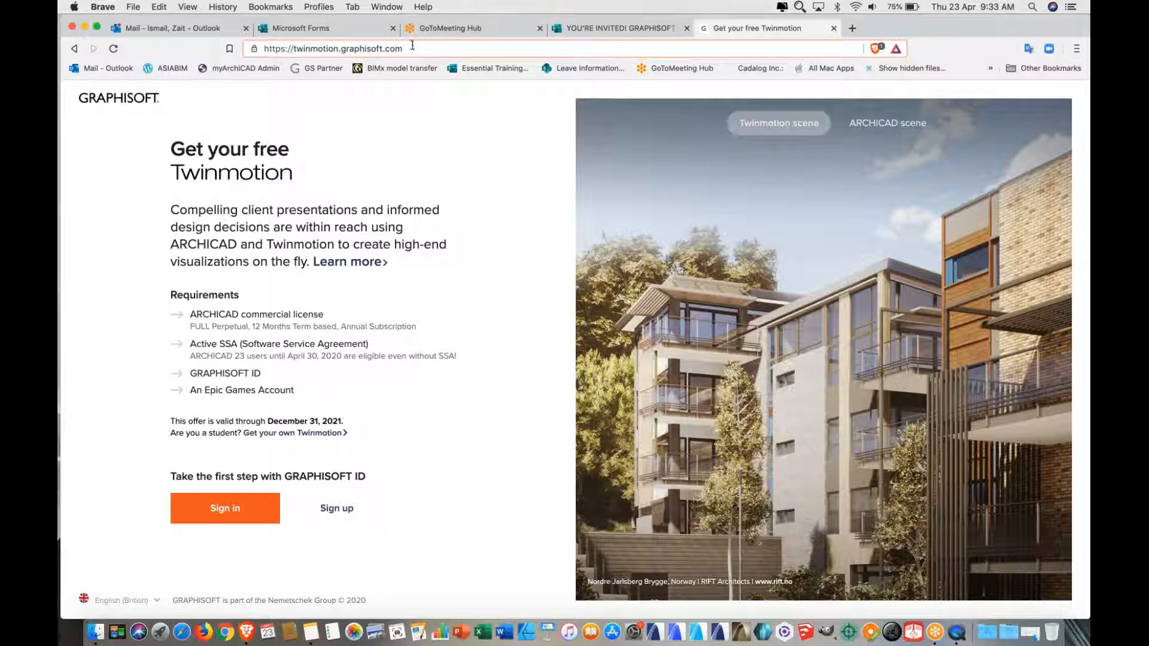
key("BackSpace")
key("BackSpace")
key("BackSpace")
key("BackSpace")
key("BackSpace")
key("BackSpace")
key("BackSpace")
key("BackSpace")
key("BackSpace")
key("BackSpace")
key("BackSpace")
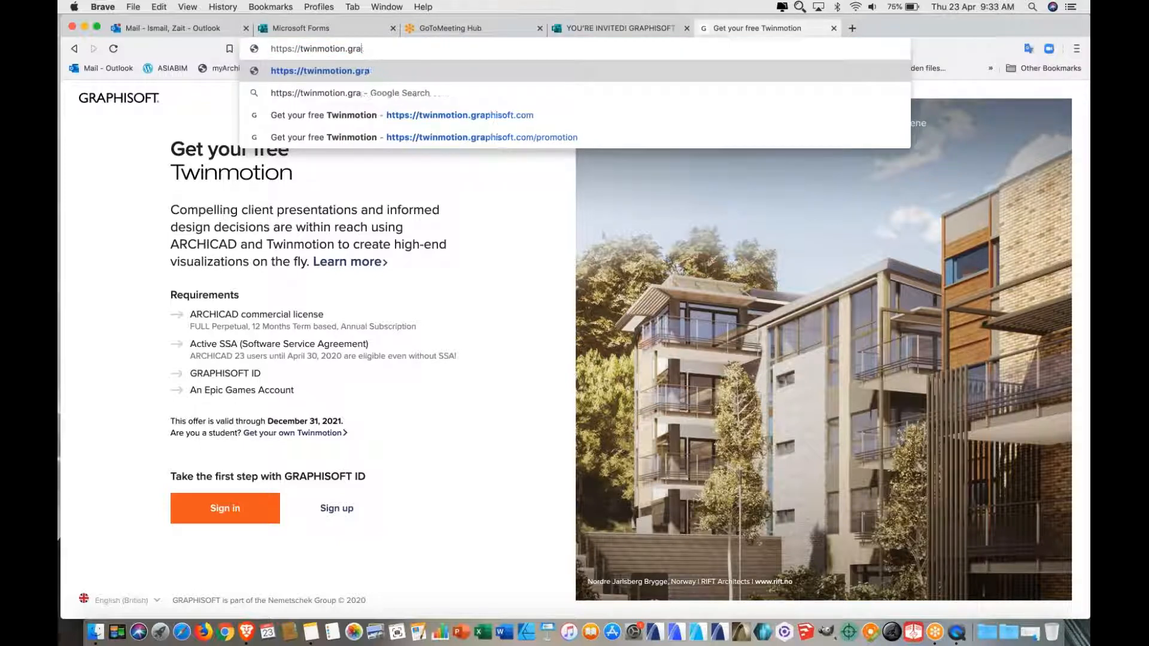
key("BackSpace")
key("BackSpace")
key("BackSpace")
type("com")
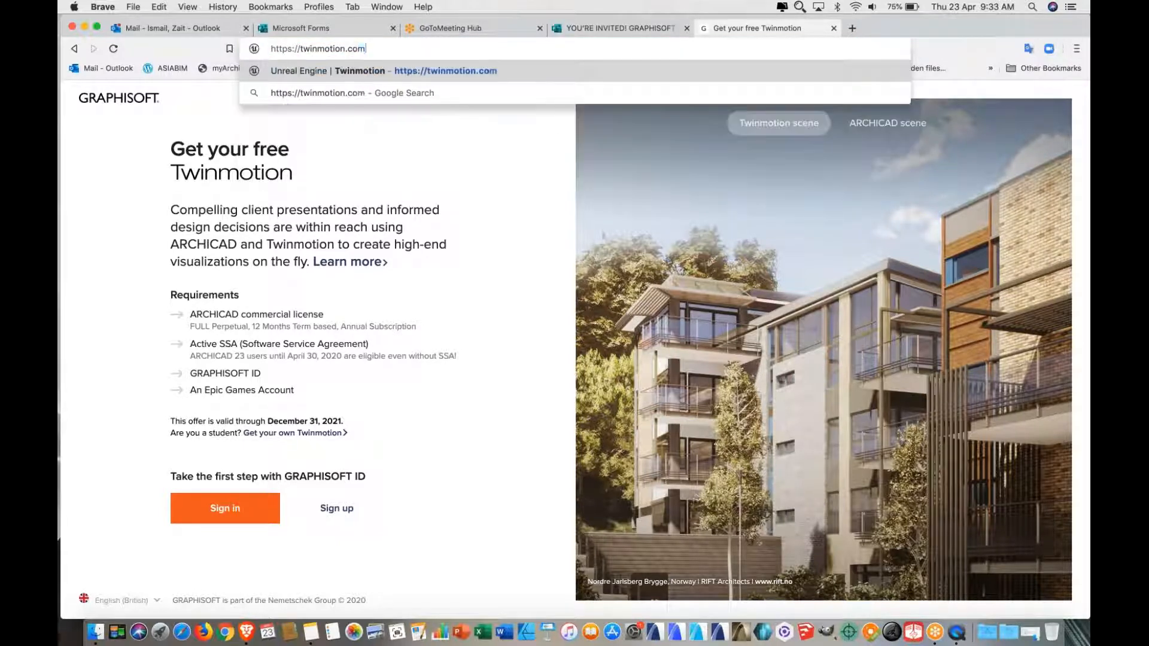
key("Return")
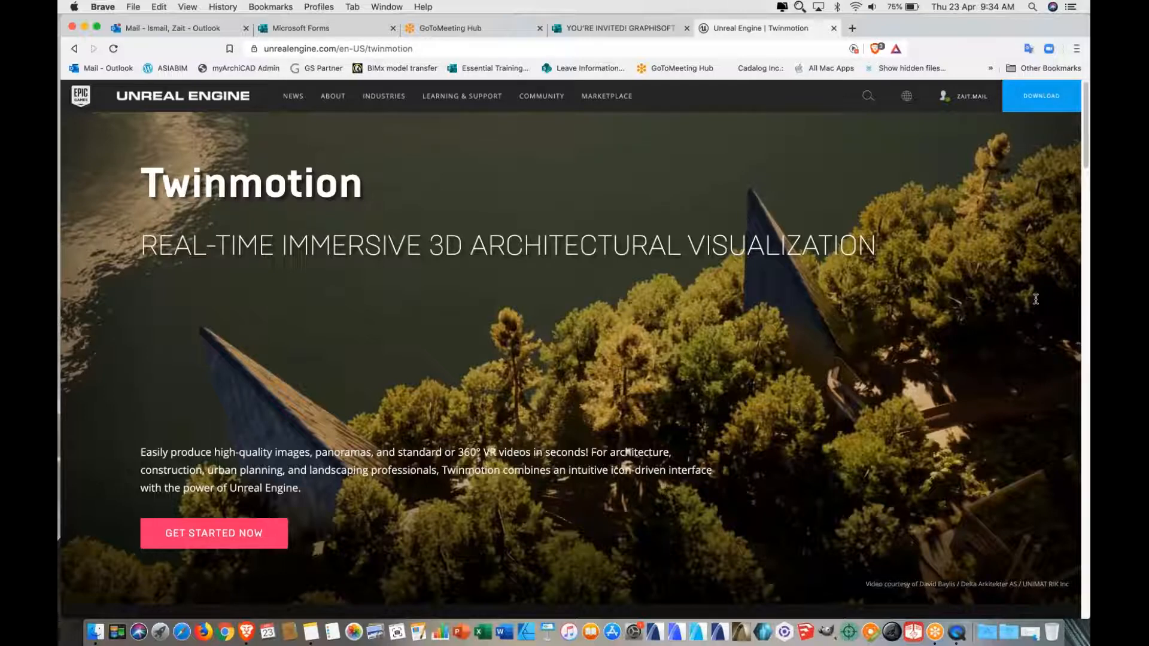
Sign out of the Epic Games account on the Unreal Engine website
left_click(995, 173)
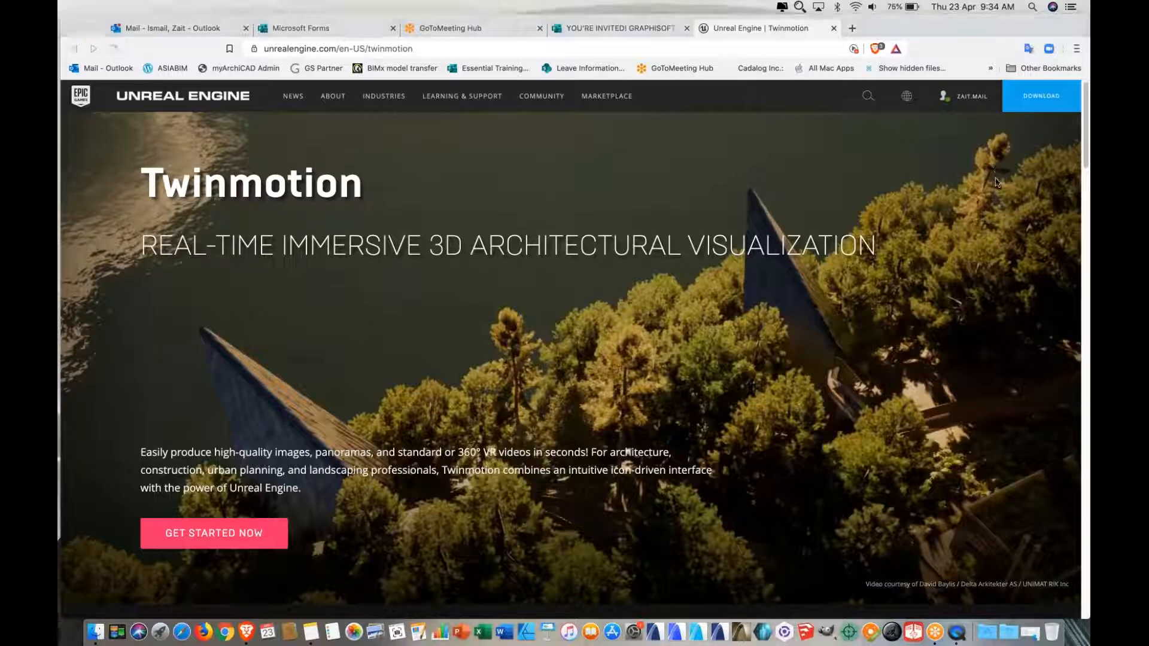
left_click(976, 99)
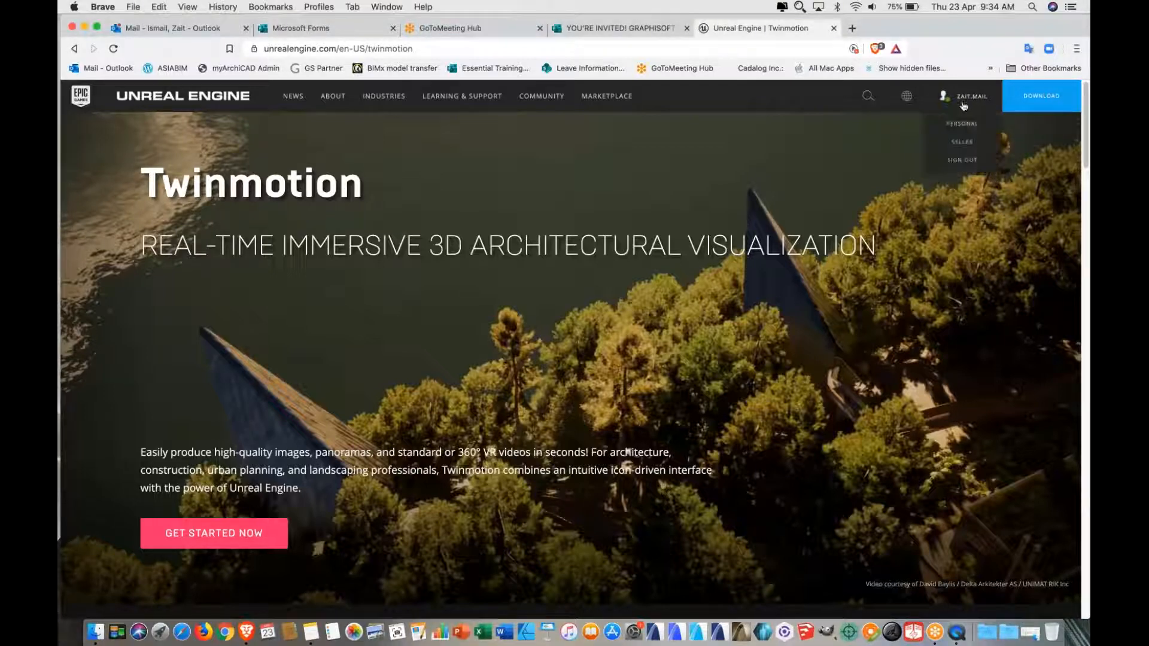
left_click(977, 202)
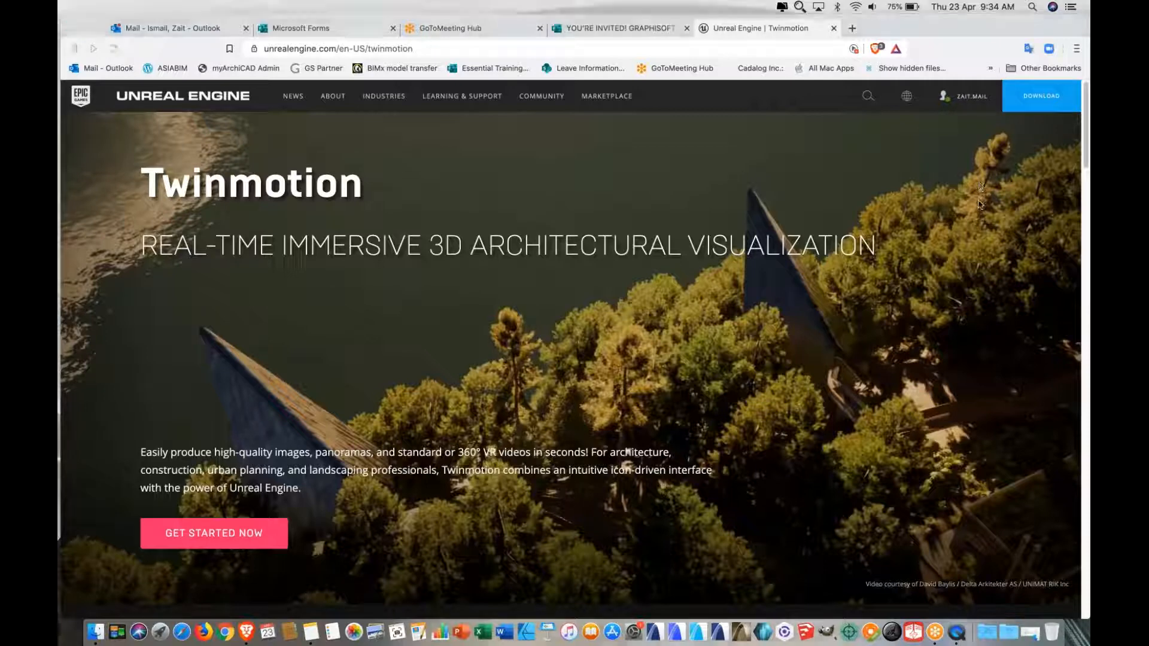
left_click(960, 96)
mouse_move(962, 100)
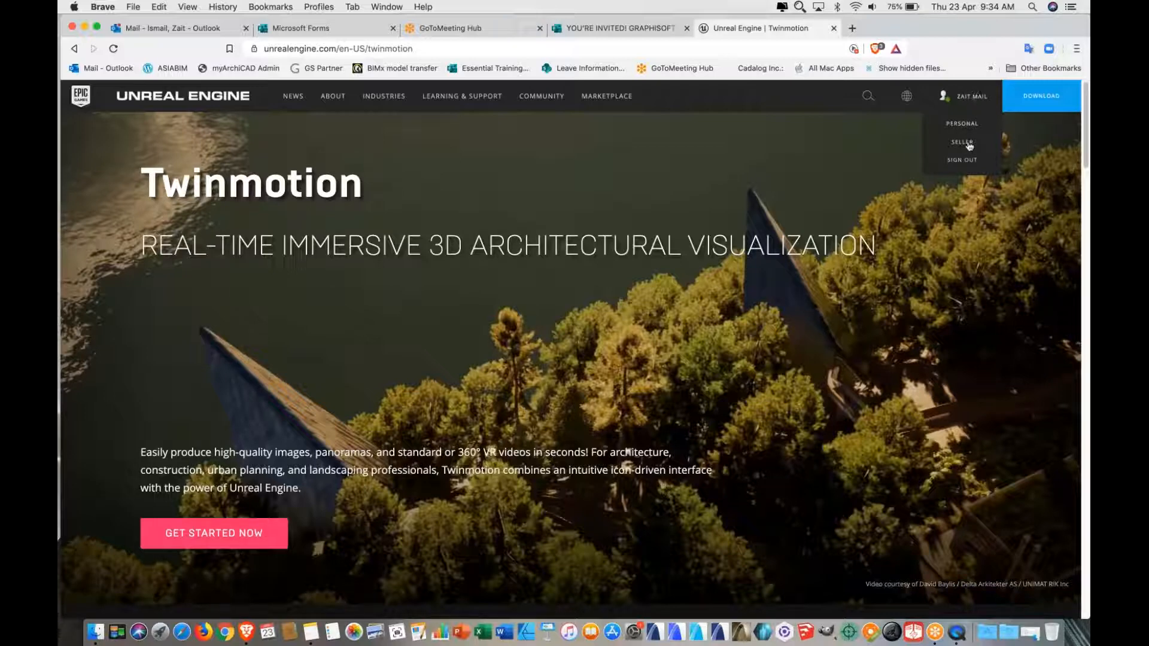
left_click(964, 160)
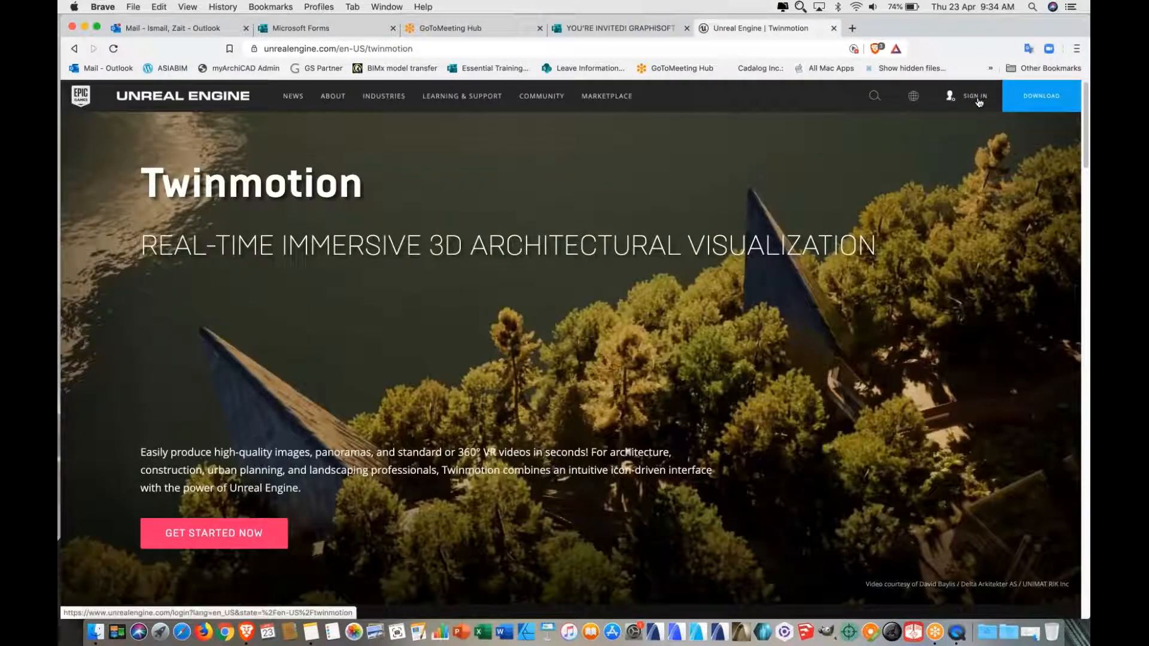
Launch ScreenPointer and try its pointer highlight over the Twinmotion page
left_click(850, 632)
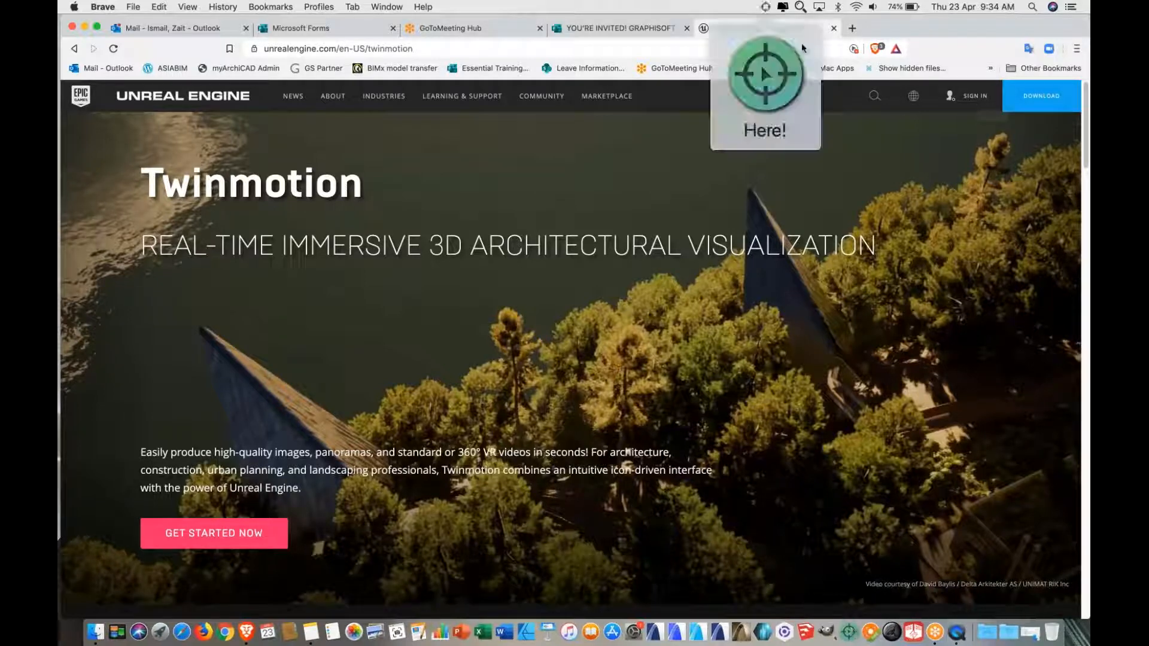
left_click(766, 7)
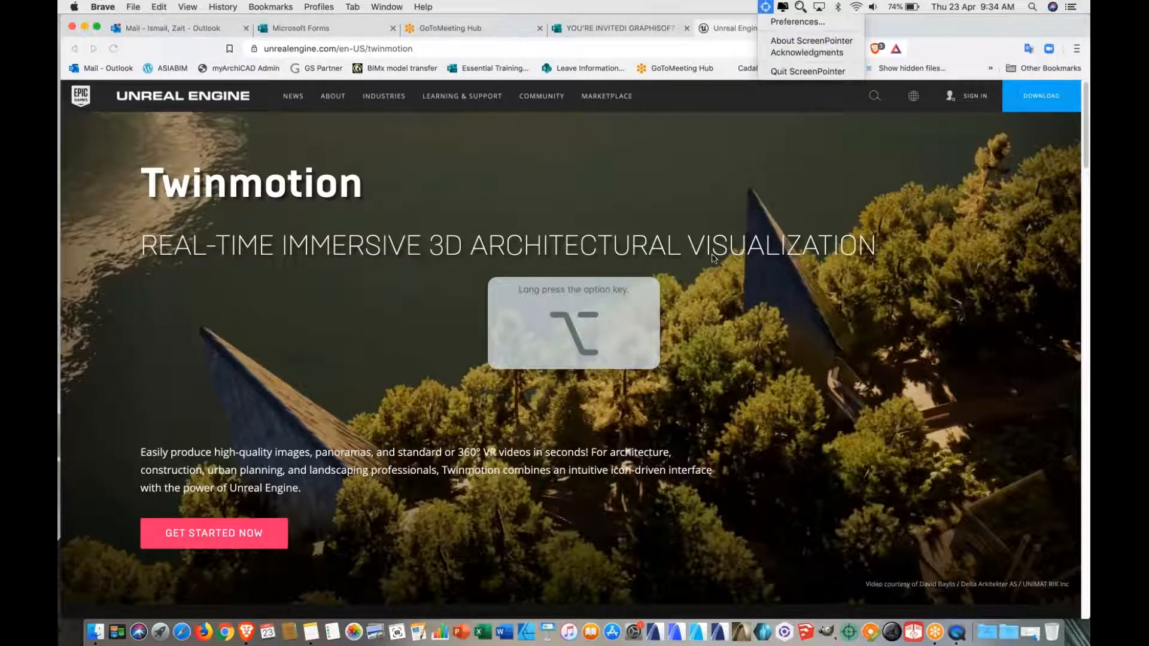
left_click(641, 303)
left_click(770, 8)
left_click(701, 219)
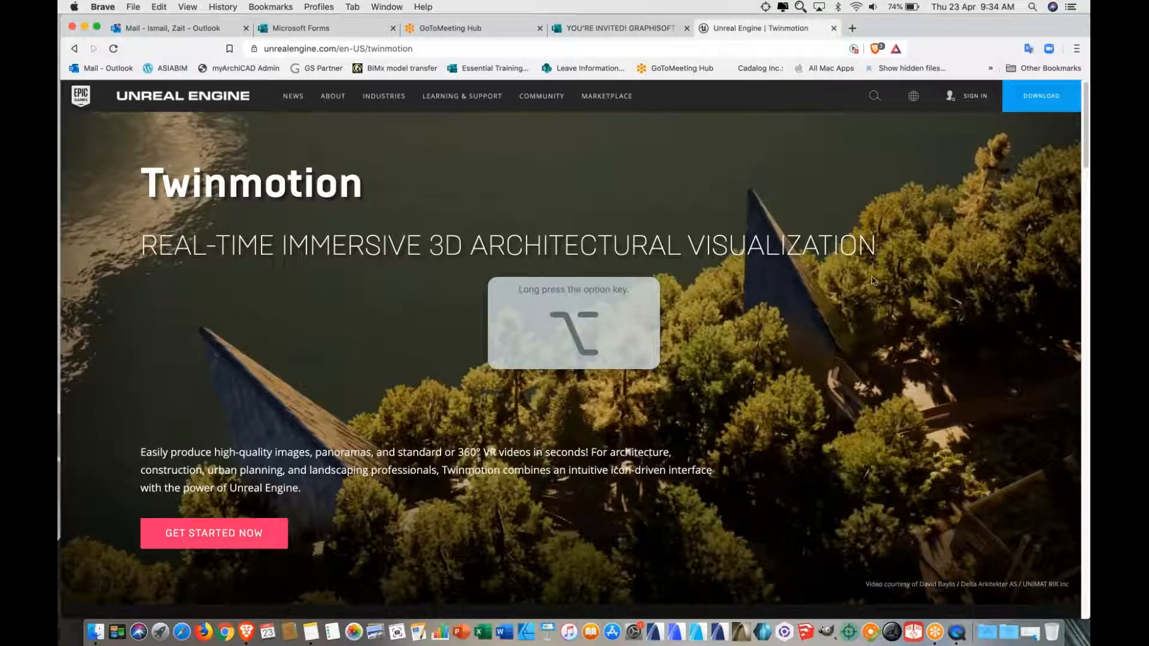
key("alt")
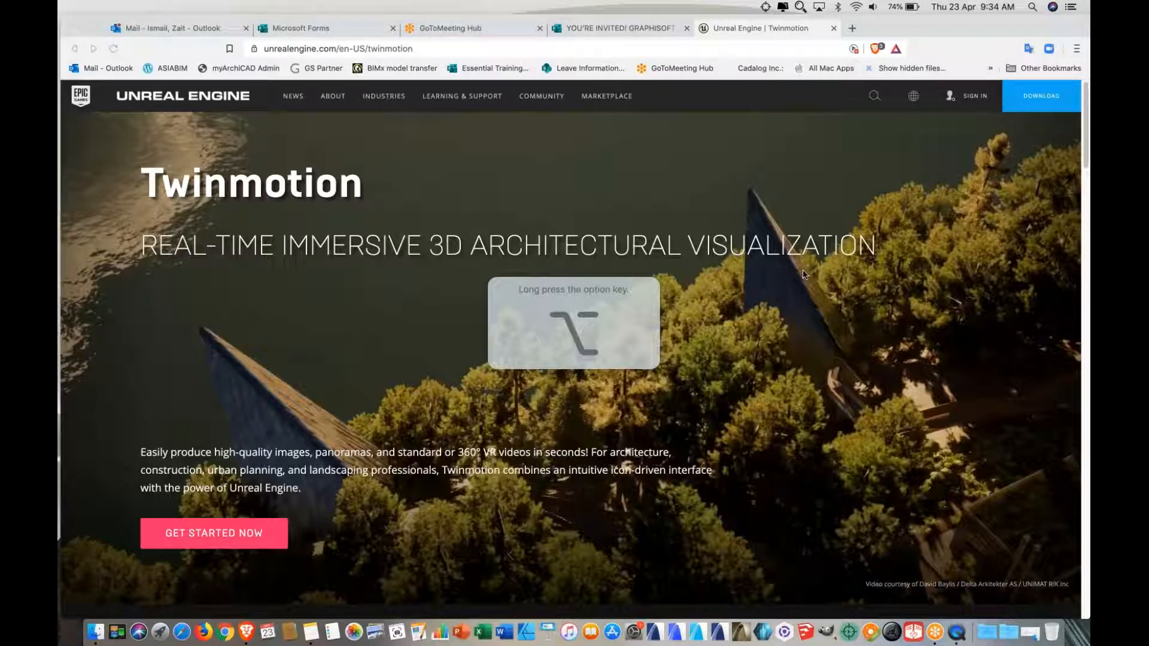
key("alt")
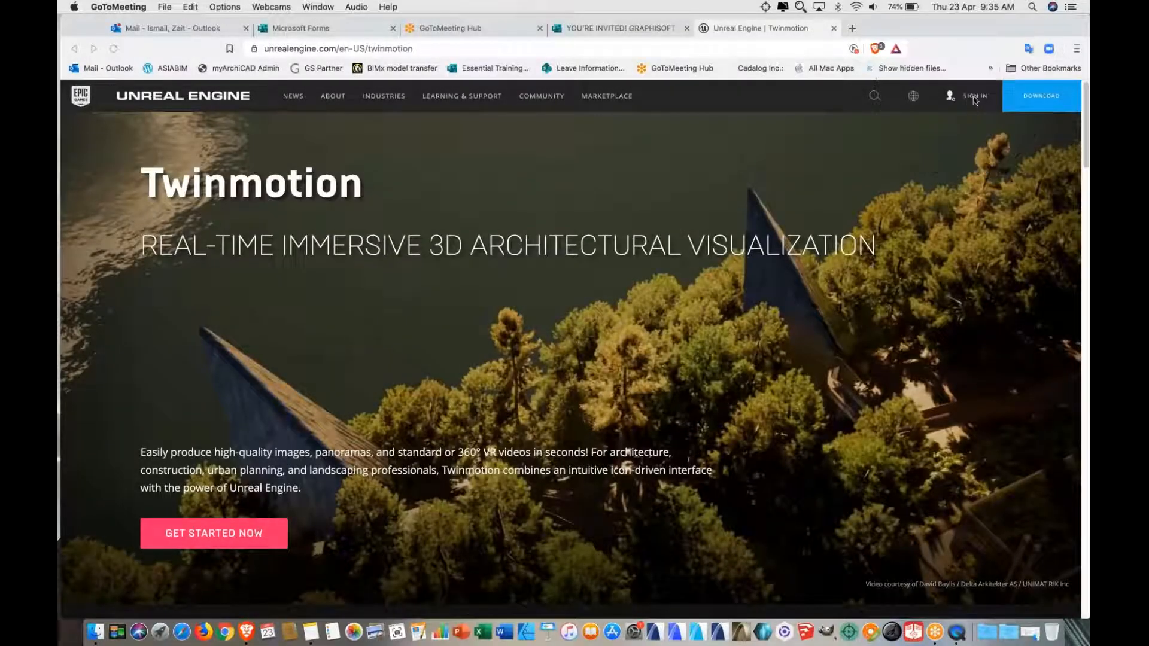
Go from the Epic Games sign-in page to the account registration form and examine its required fields
left_click(974, 100)
left_click(973, 98)
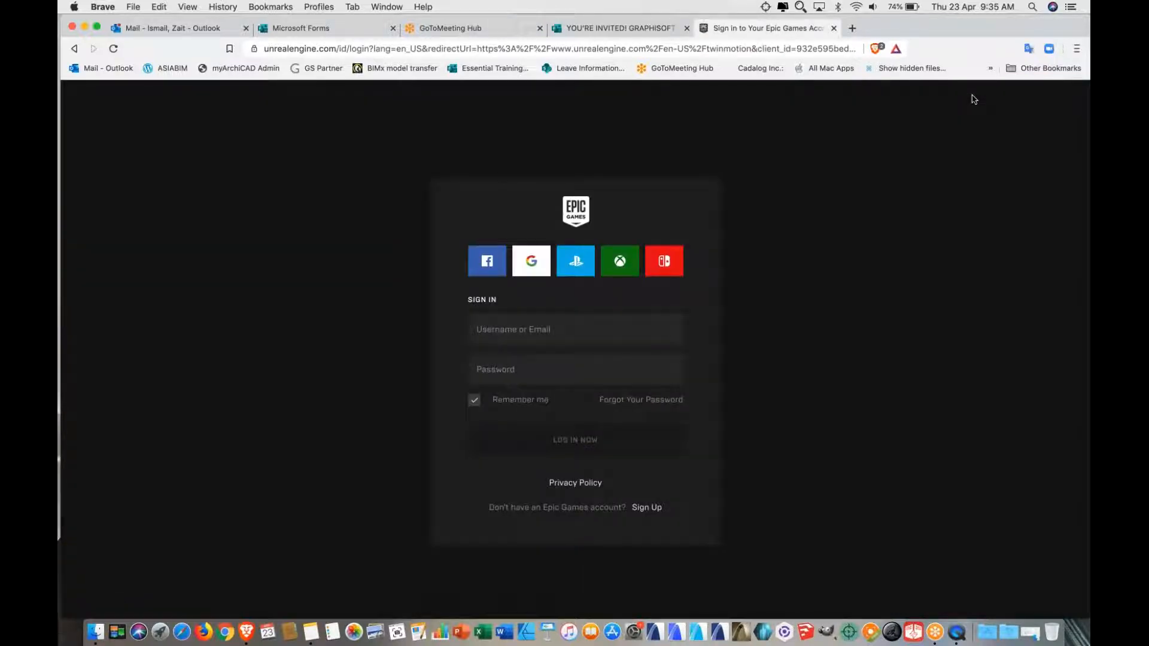
left_click(652, 508)
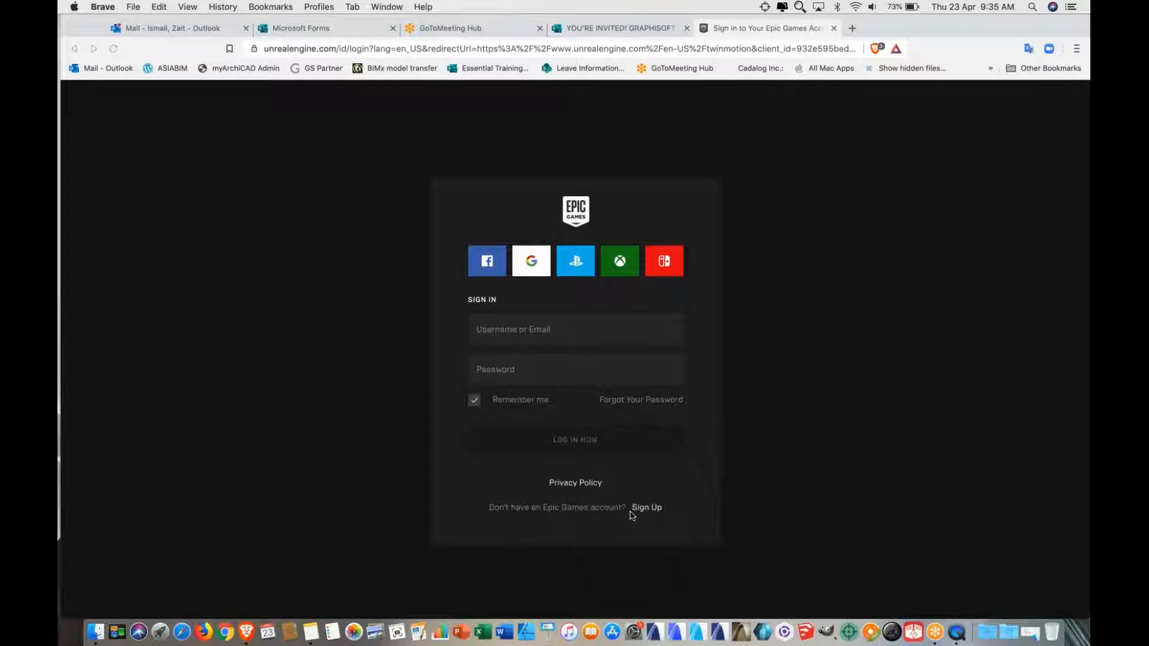
left_click(646, 512)
left_click(647, 512)
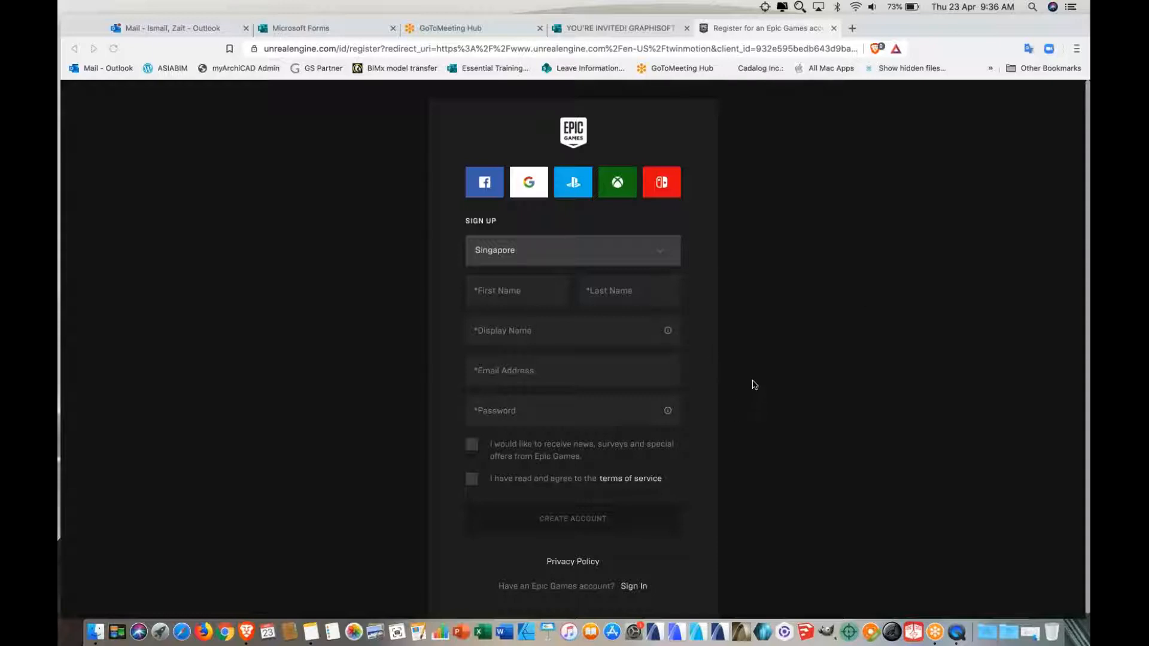
scroll(755, 382, "down", 1)
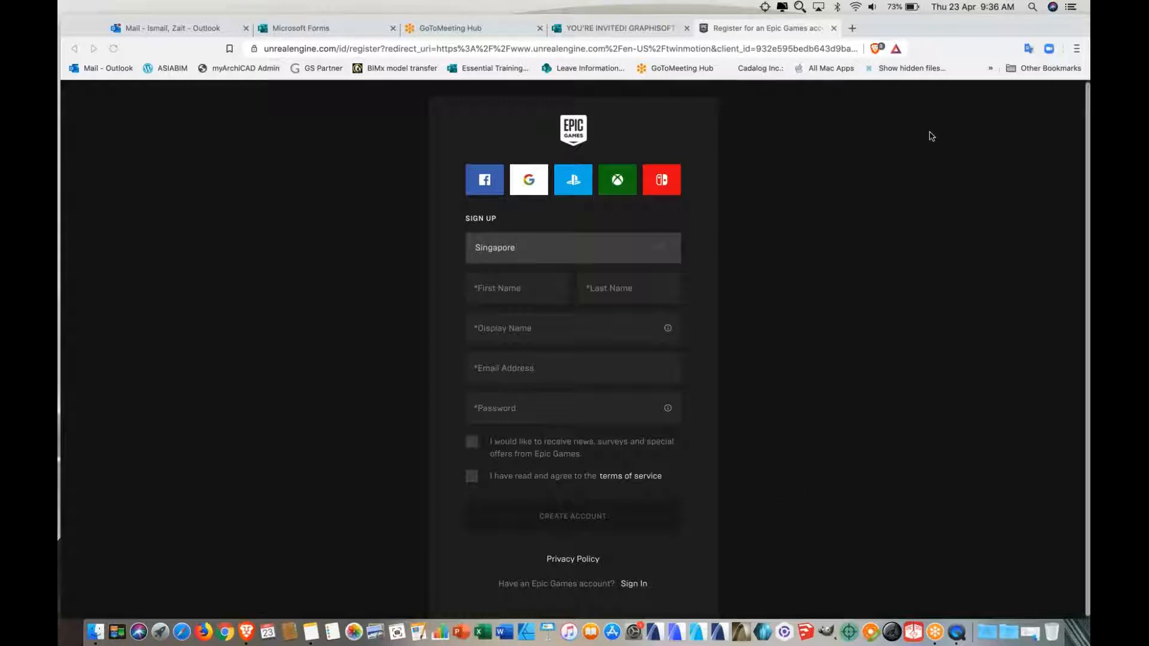
Search Google for twinmotion and open the Twinmotion - Unreal Engine result
left_click(356, 49)
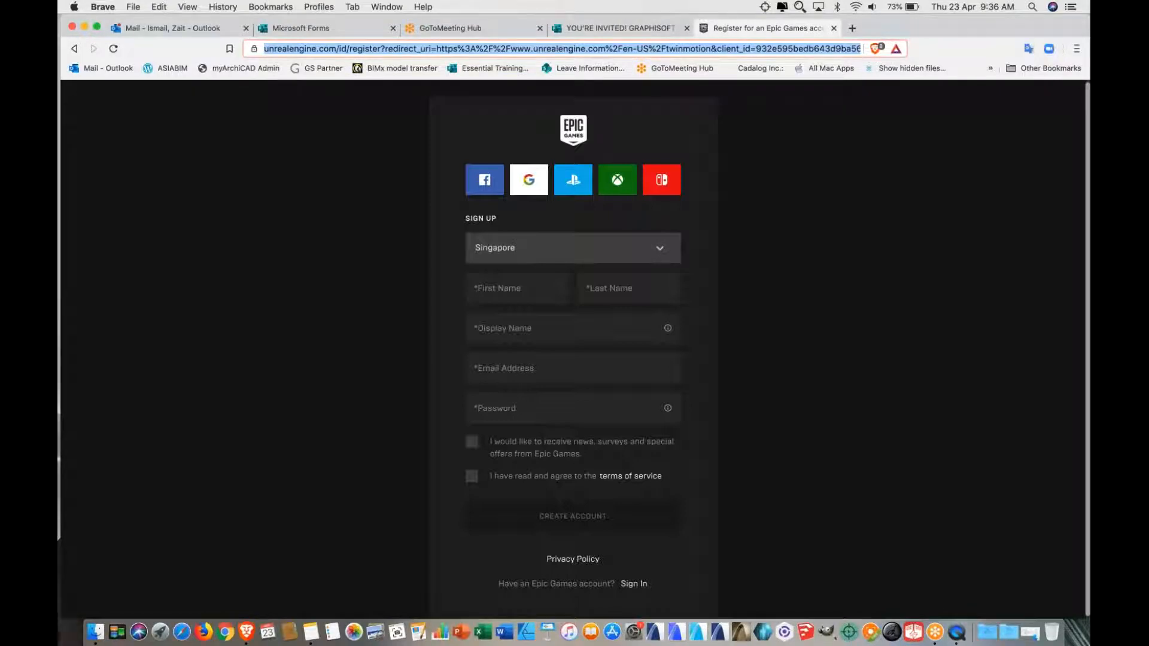
type("twin")
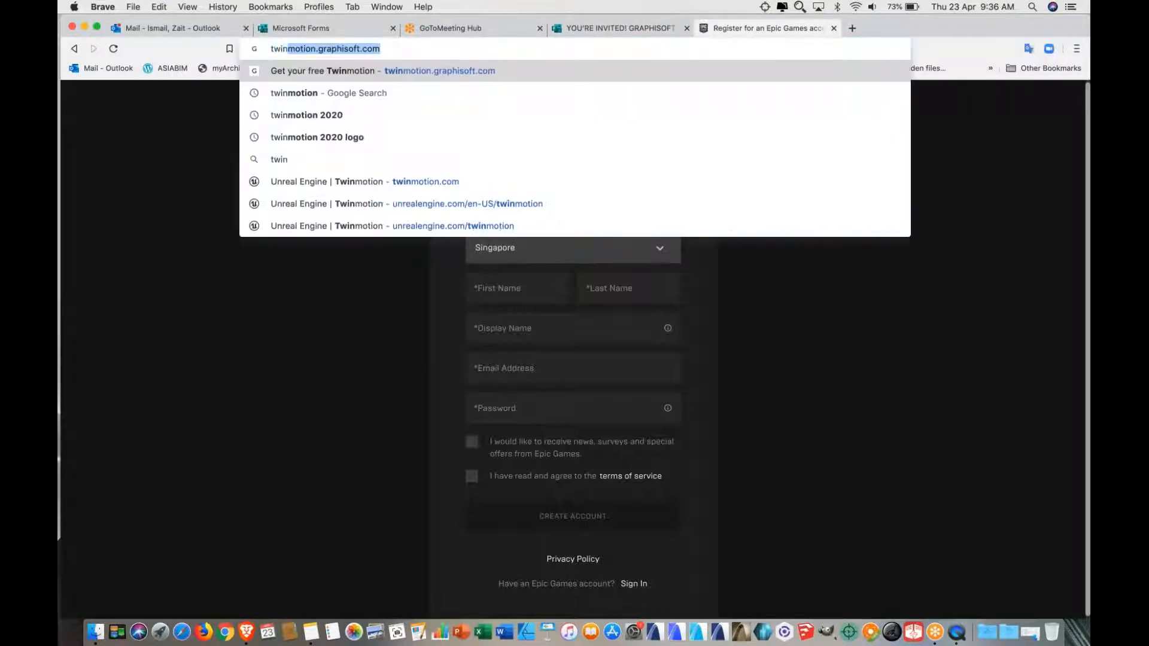
key("Right")
key("BackSpace")
key("BackSpace")
key("BackSpace")
key("BackSpace")
key("BackSpace")
key("BackSpace")
key("BackSpace")
key("BackSpace")
key("BackSpace")
key("BackSpace")
key("BackSpace")
key("BackSpace")
key("BackSpace")
key("BackSpace")
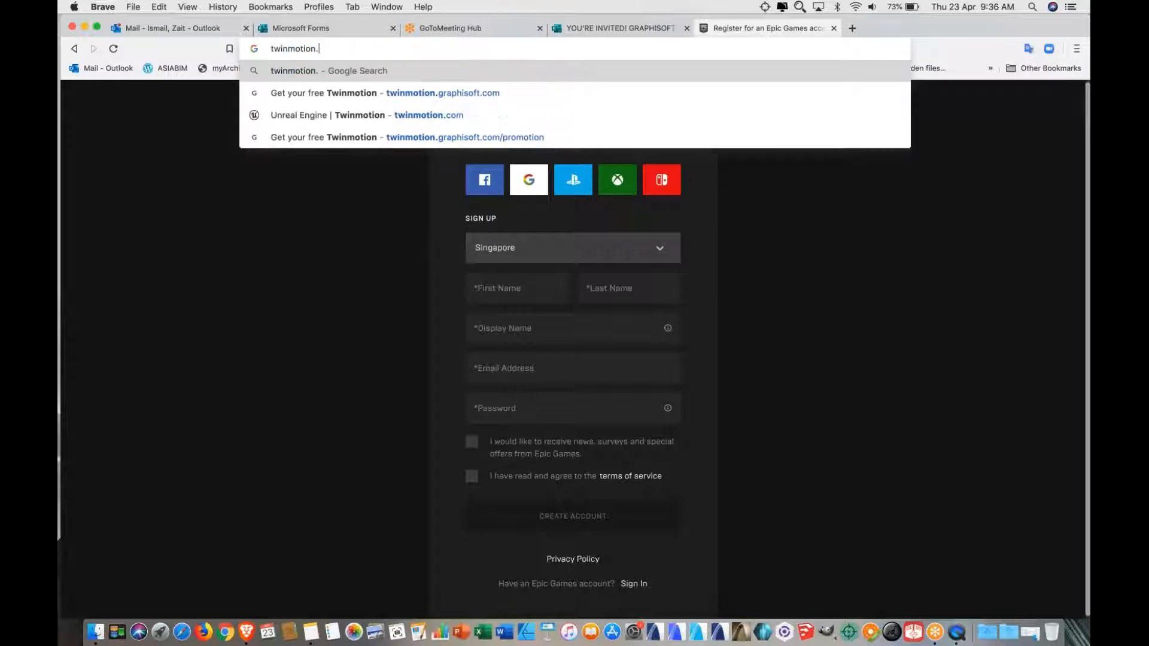
key("BackSpace")
key("Return")
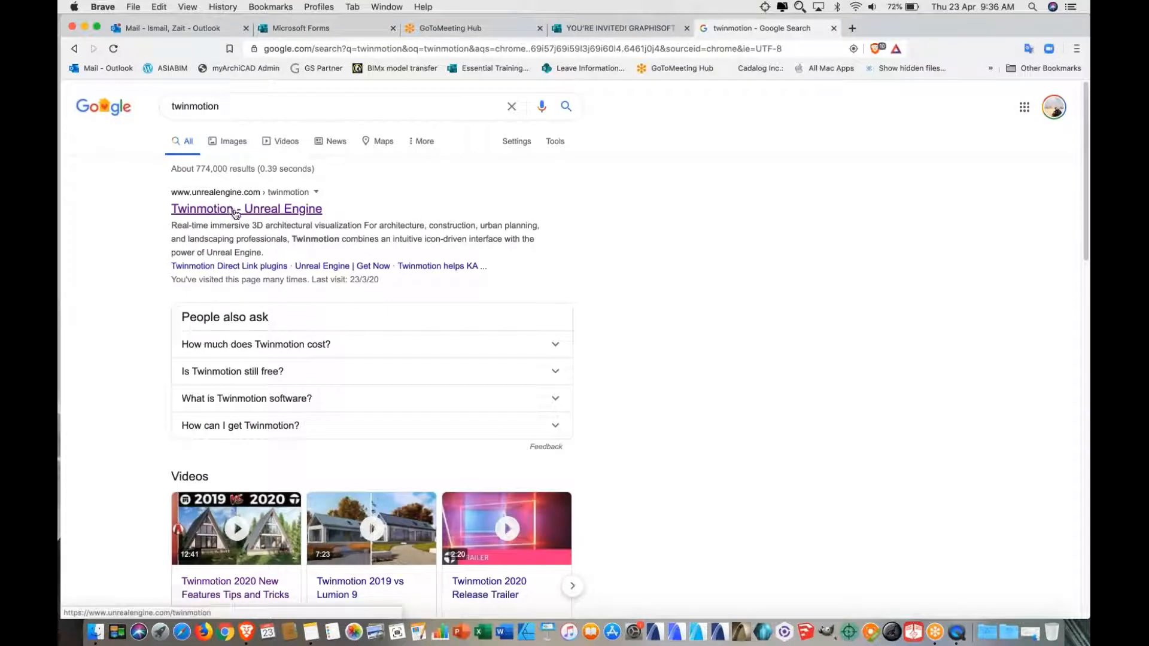
left_click(236, 213)
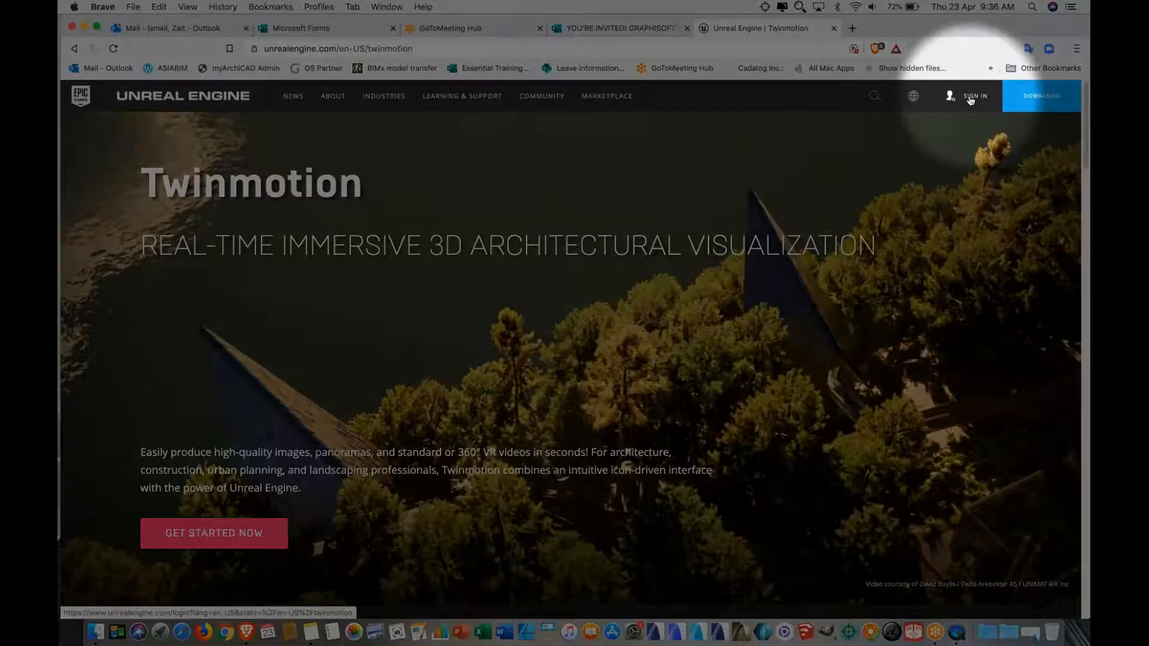
Open the Epic Games sign-in page from the Twinmotion website
key("super+s")
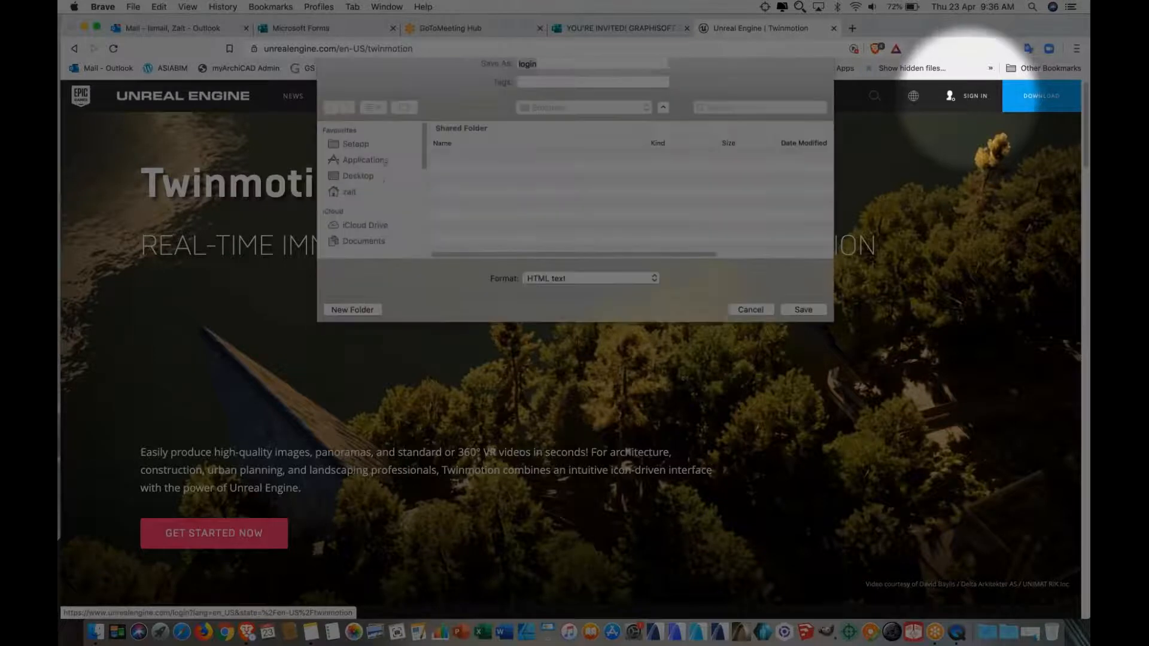
key("Escape")
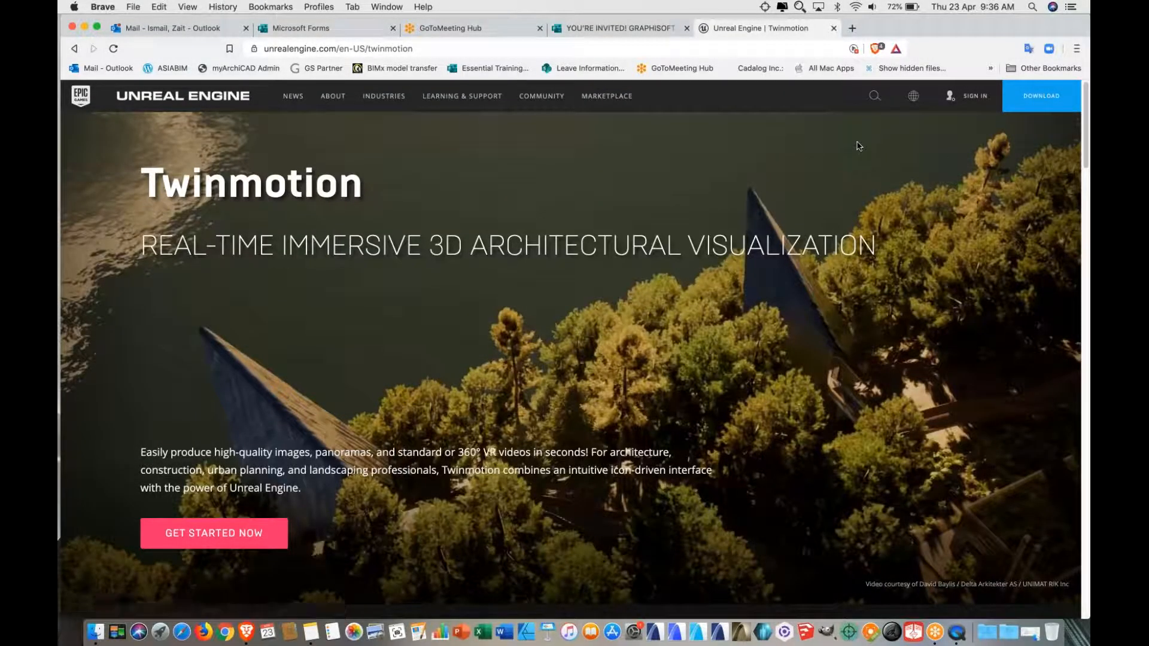
key("super+Tab")
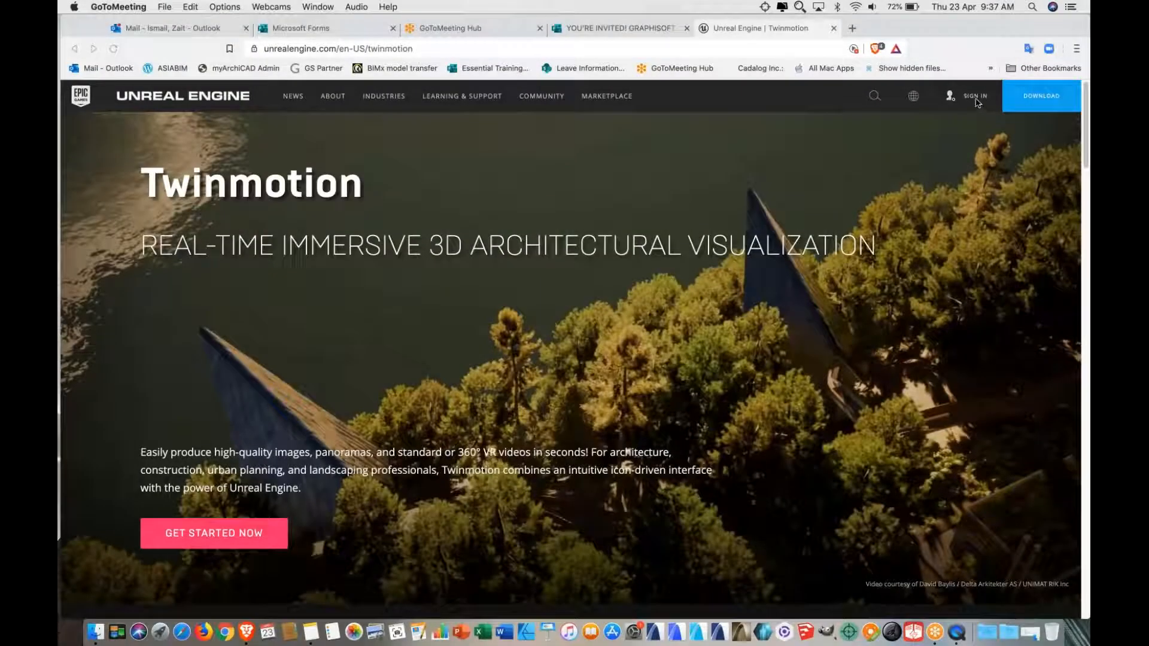
left_click(975, 97)
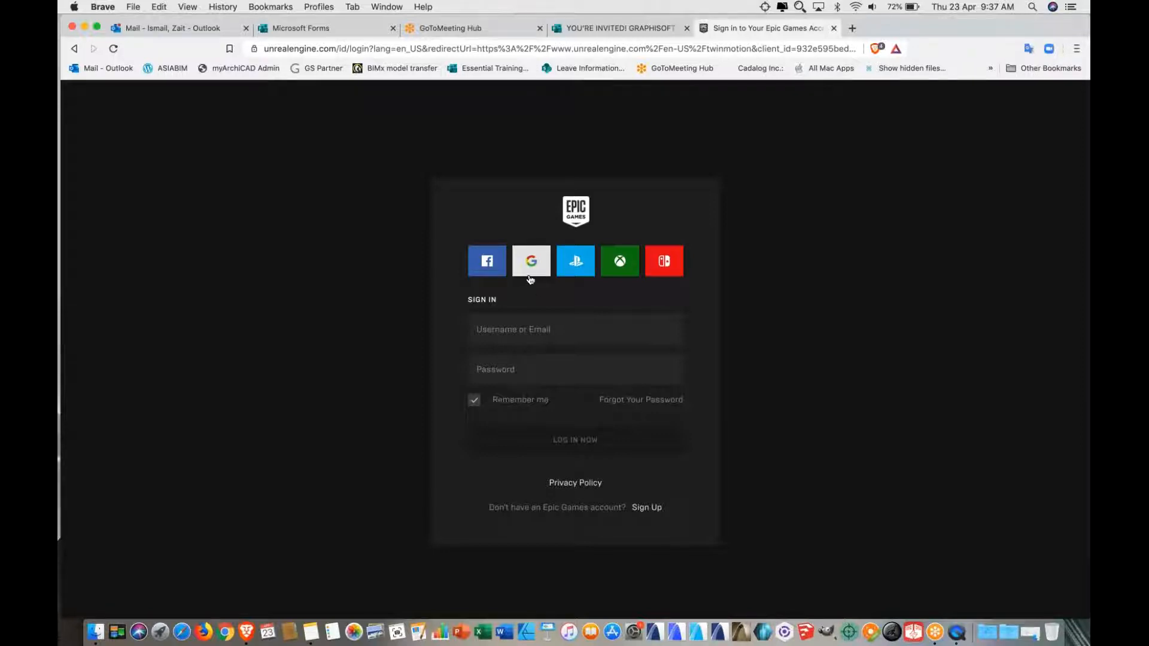
left_click(645, 508)
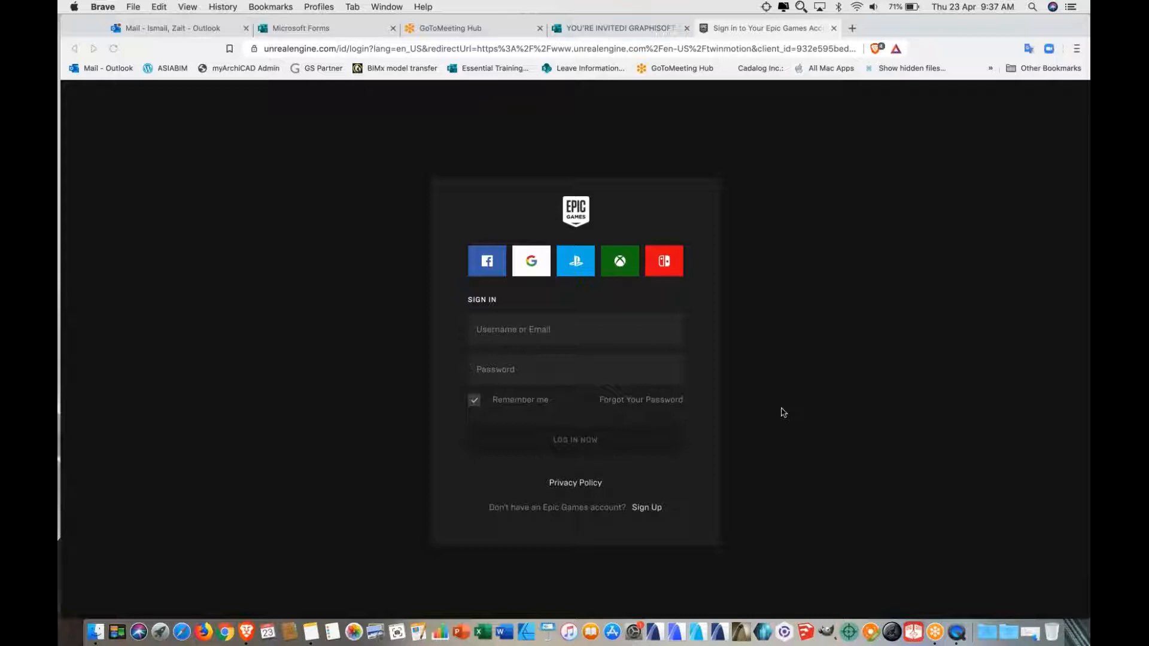
Sign in to the Epic Games account using Google and check the account shown on the Twinmotion page
left_click(871, 314)
left_click(537, 265)
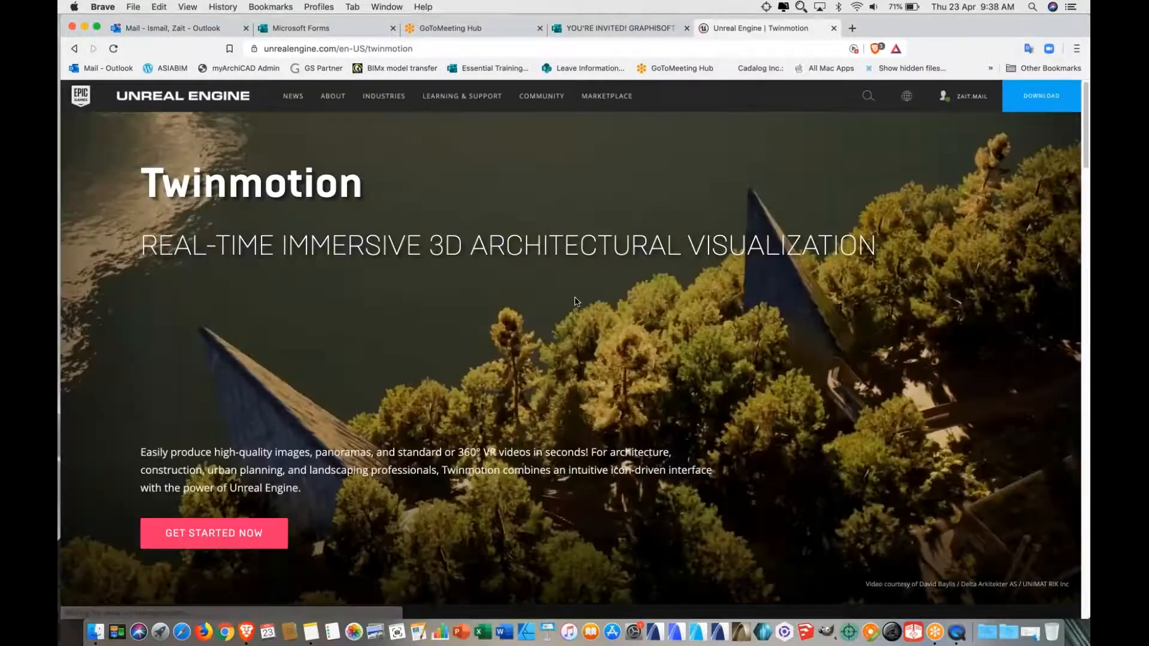
mouse_move(974, 101)
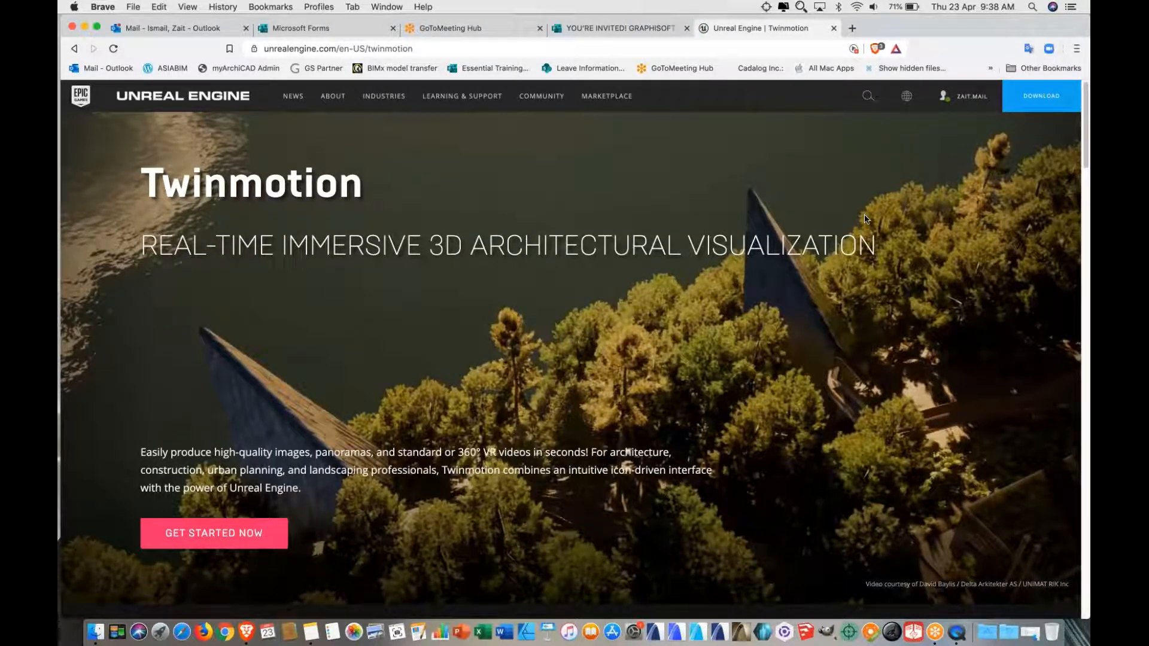
scroll(866, 219, "down", 3)
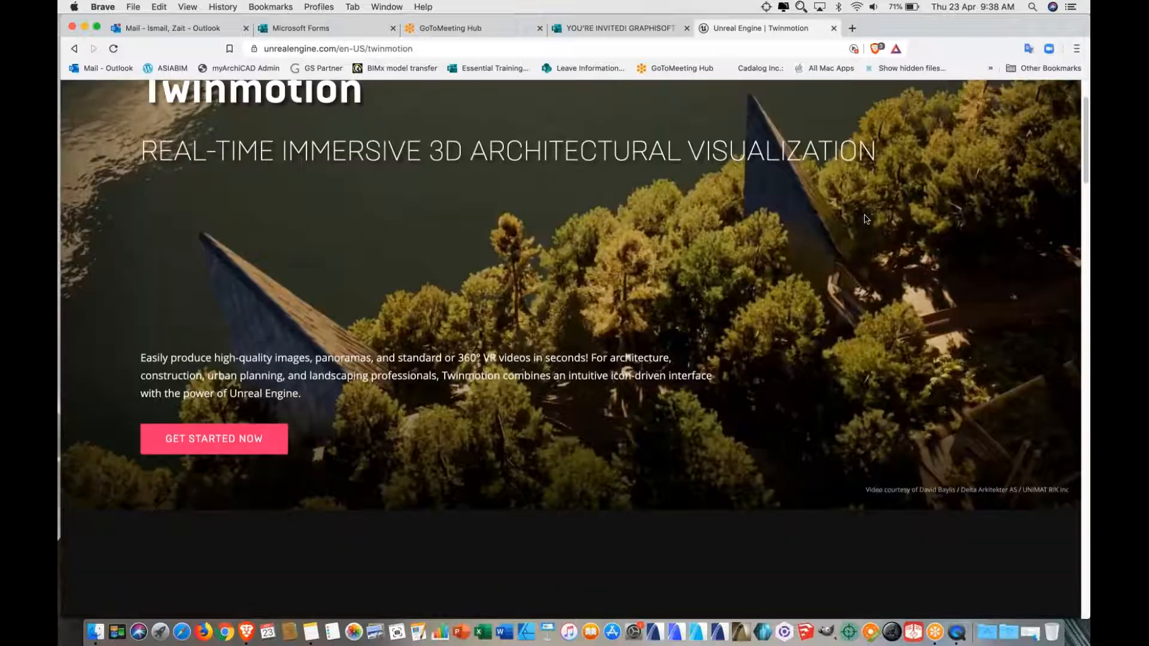
scroll(1086, 157, "up", 3)
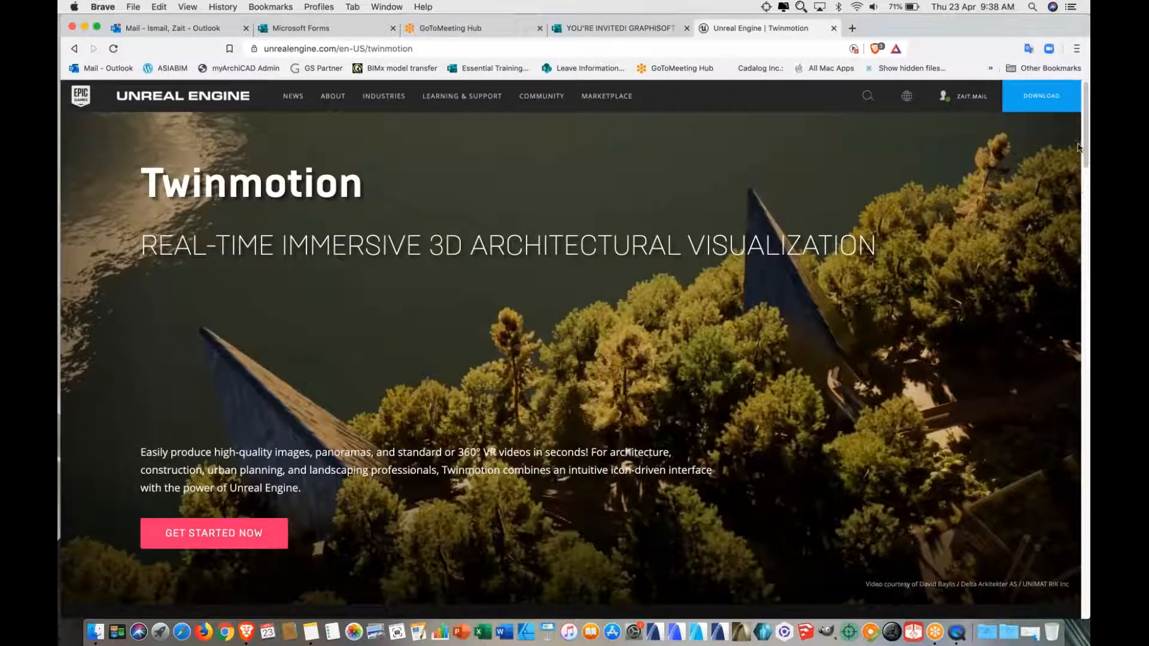
left_click(1084, 152)
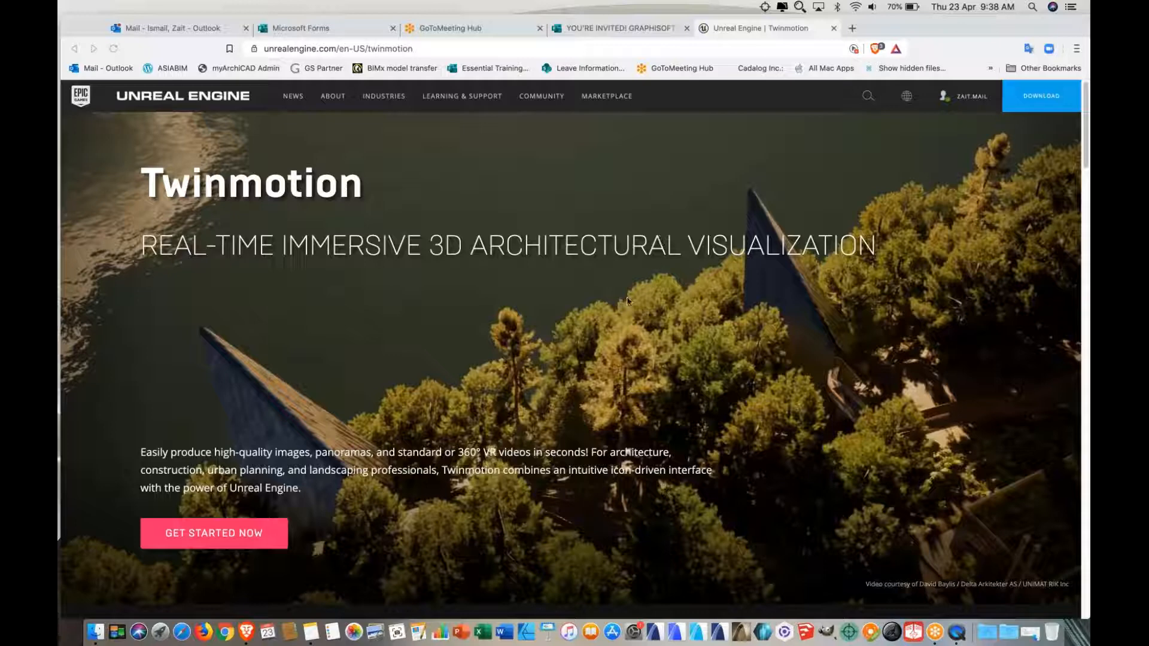
Examine the Twinmotion page from the Why choose Twinmotion features through the case studies and purchase offer to Plugins and Community support
scroll(628, 300, "down", 8)
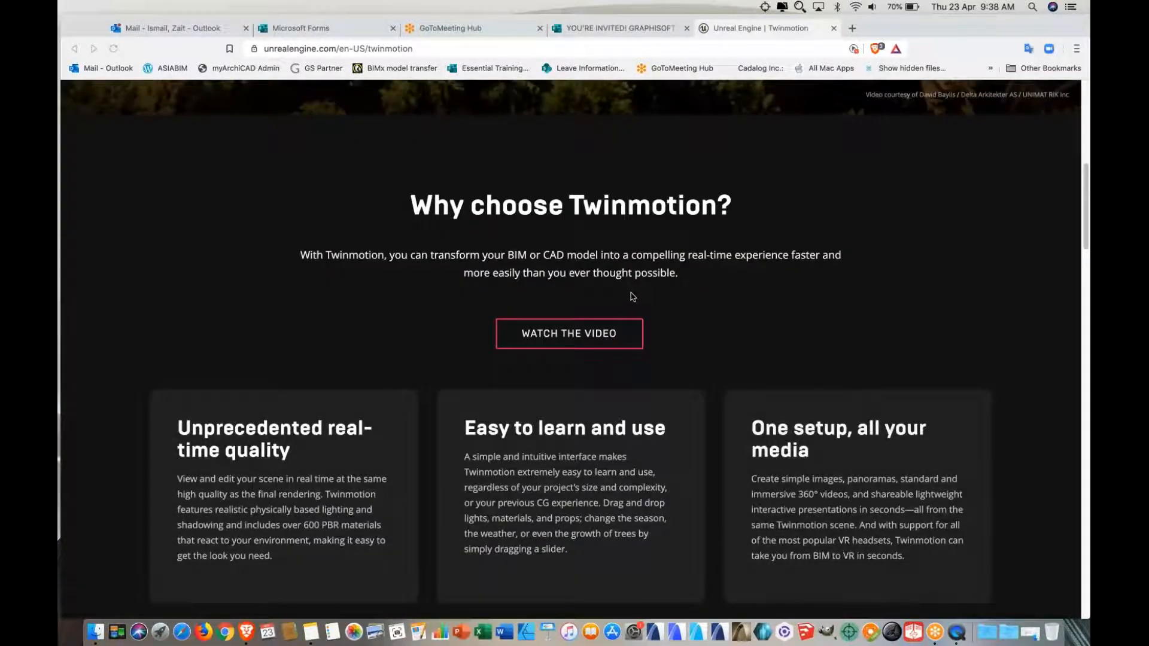
scroll(679, 279, "down", 3)
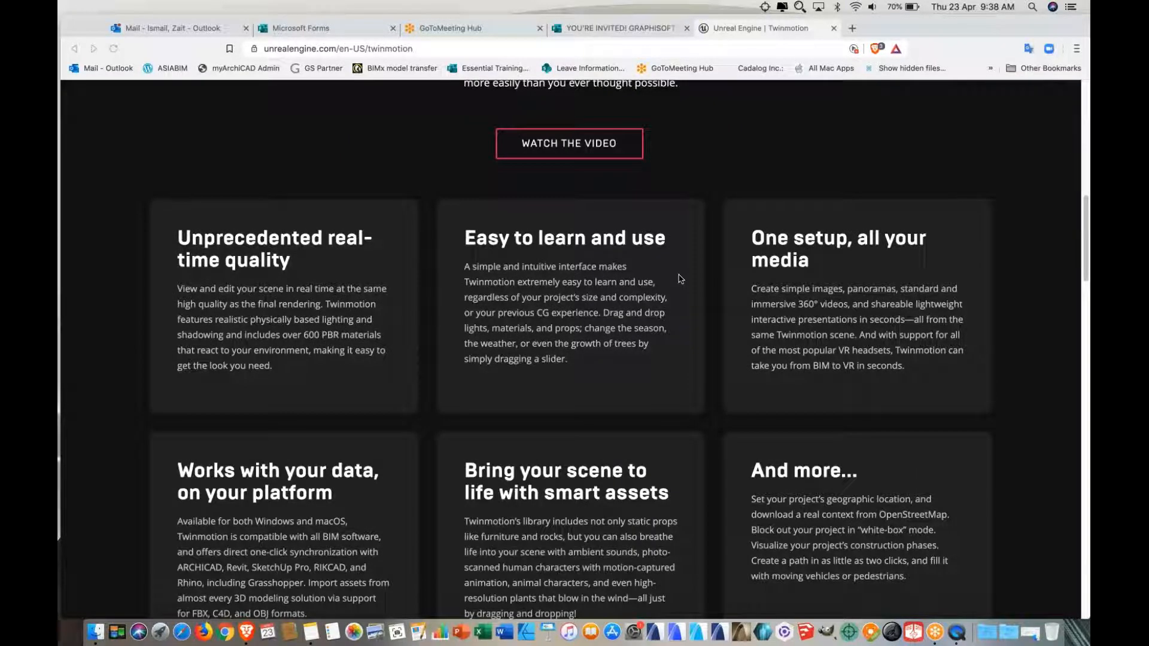
scroll(862, 149, "down", 1)
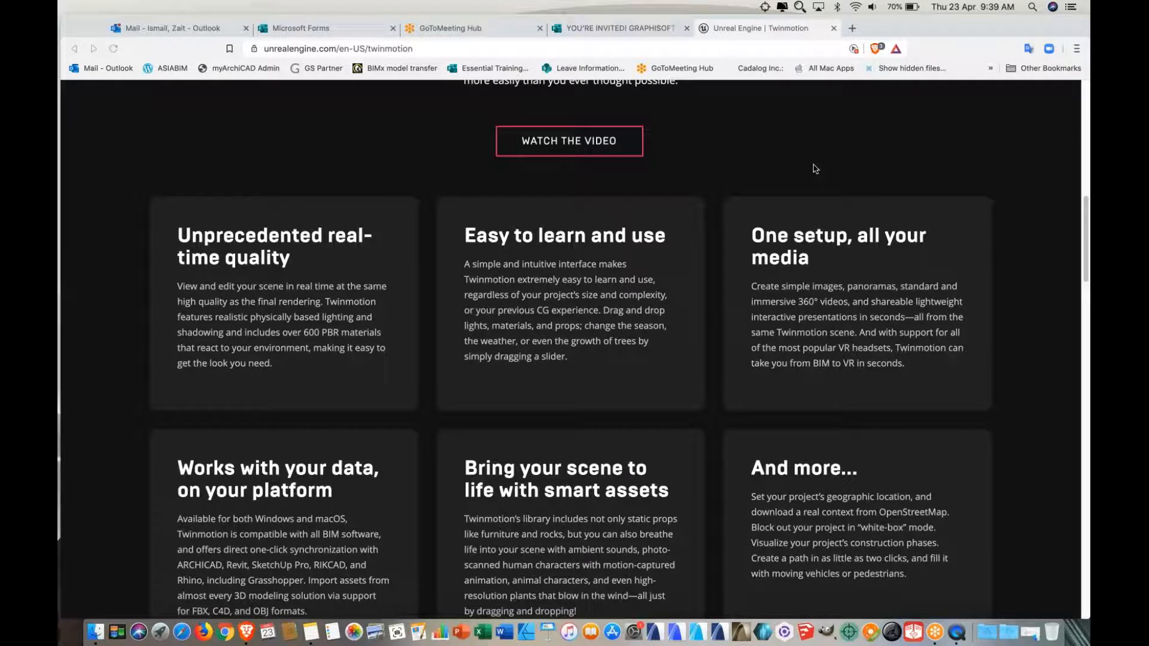
scroll(815, 169, "down", 1)
scroll(814, 169, "down", 7)
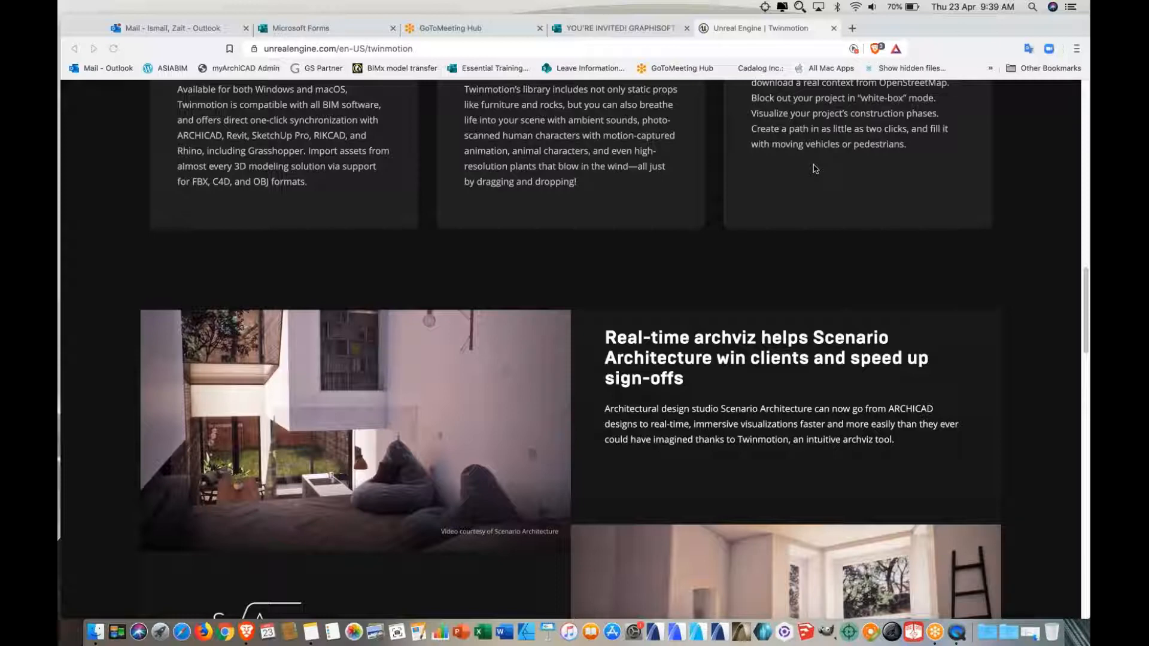
scroll(854, 268, "down", 6)
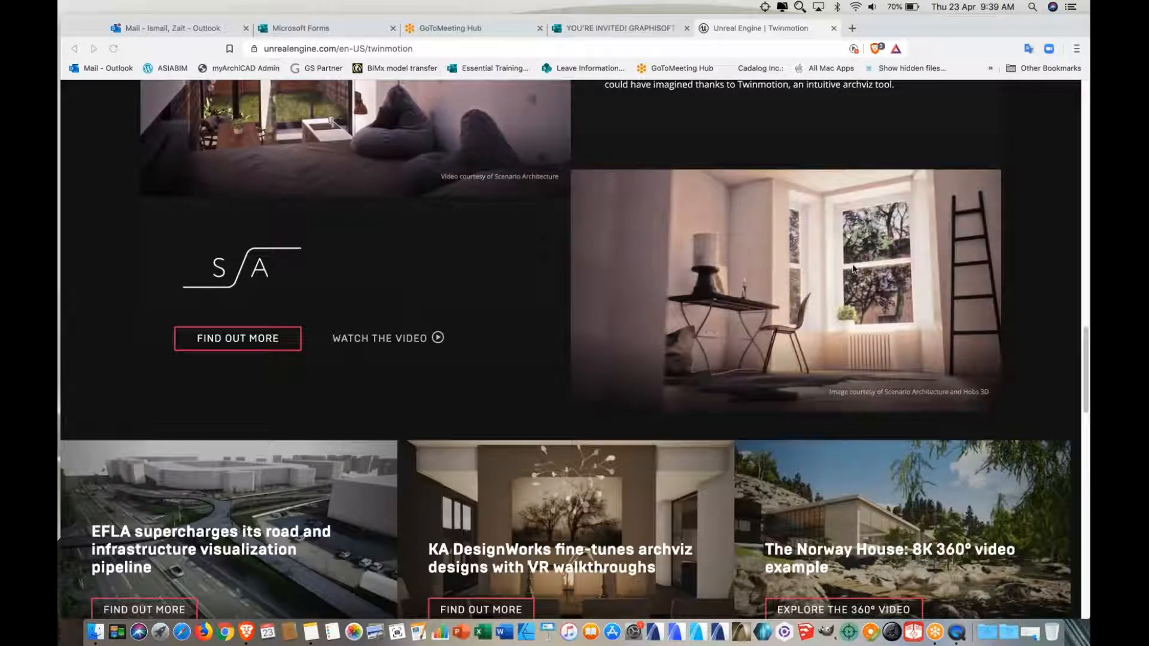
scroll(853, 269, "down", 2)
scroll(854, 268, "down", 3)
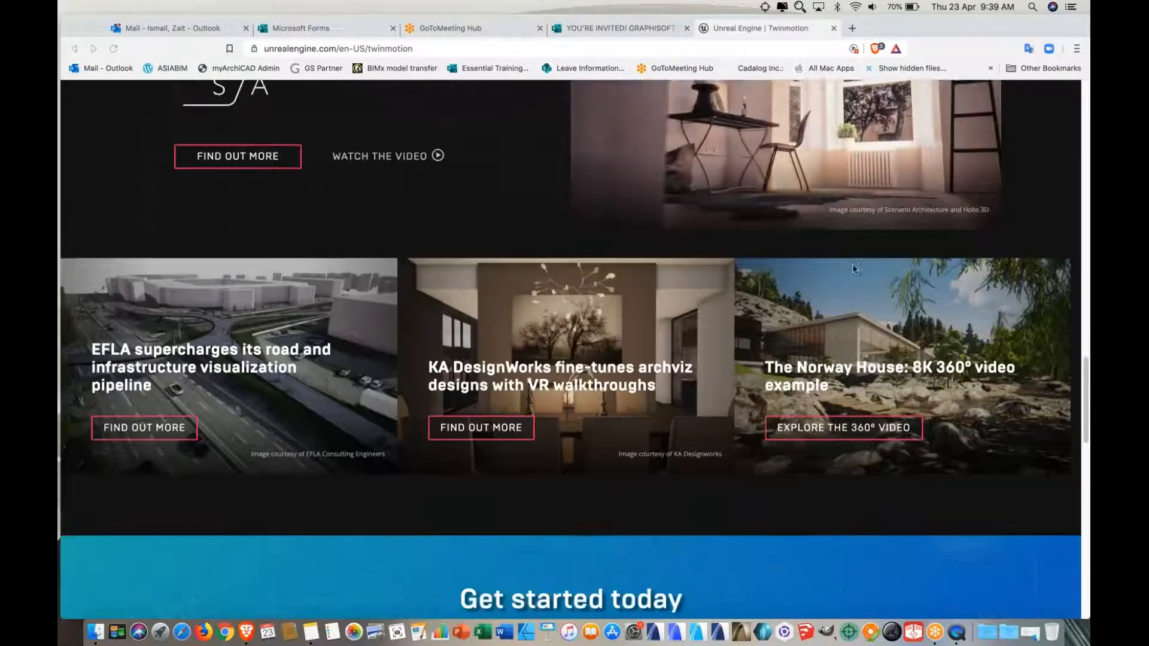
scroll(854, 268, "down", 4)
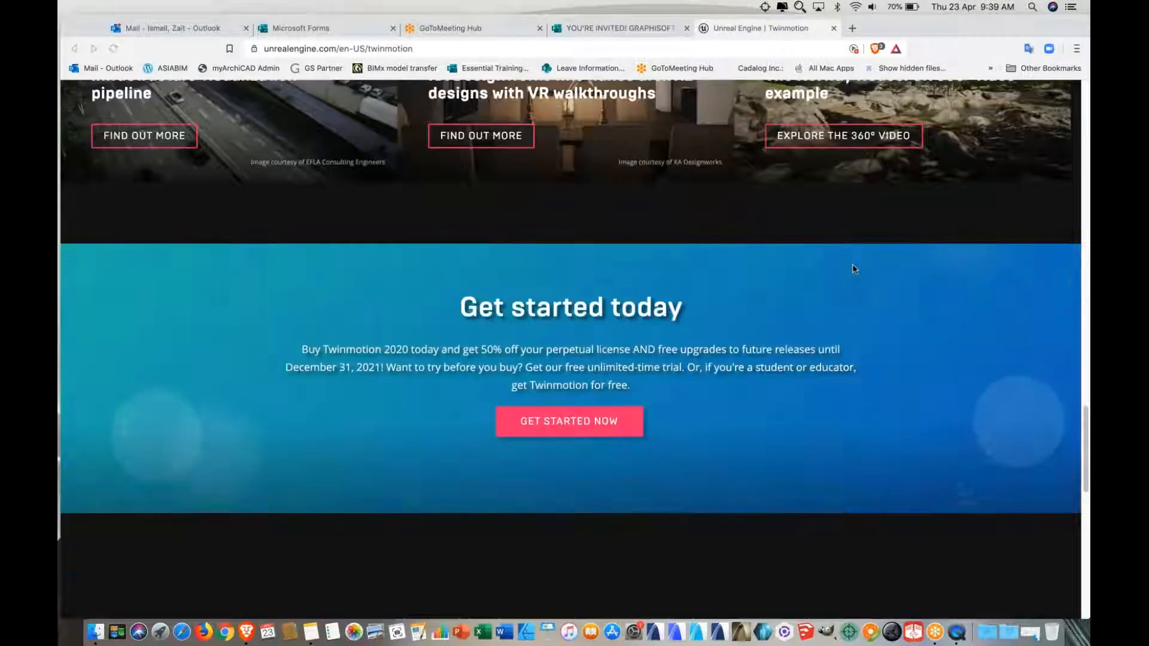
scroll(854, 268, "down", 4)
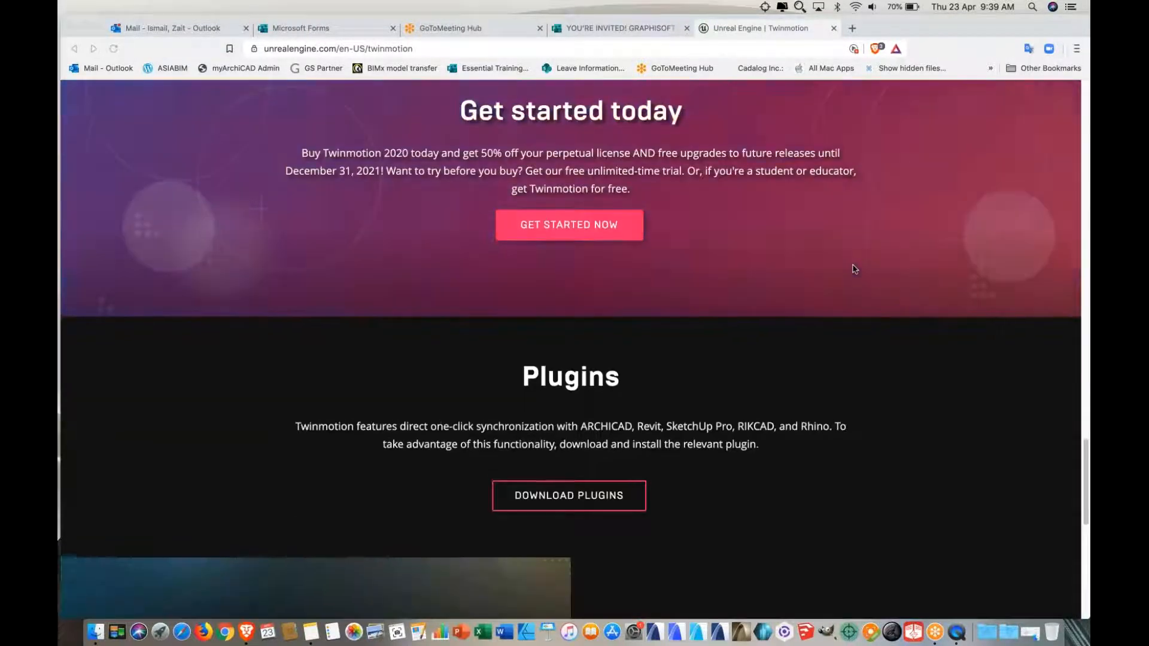
scroll(854, 268, "up", 4)
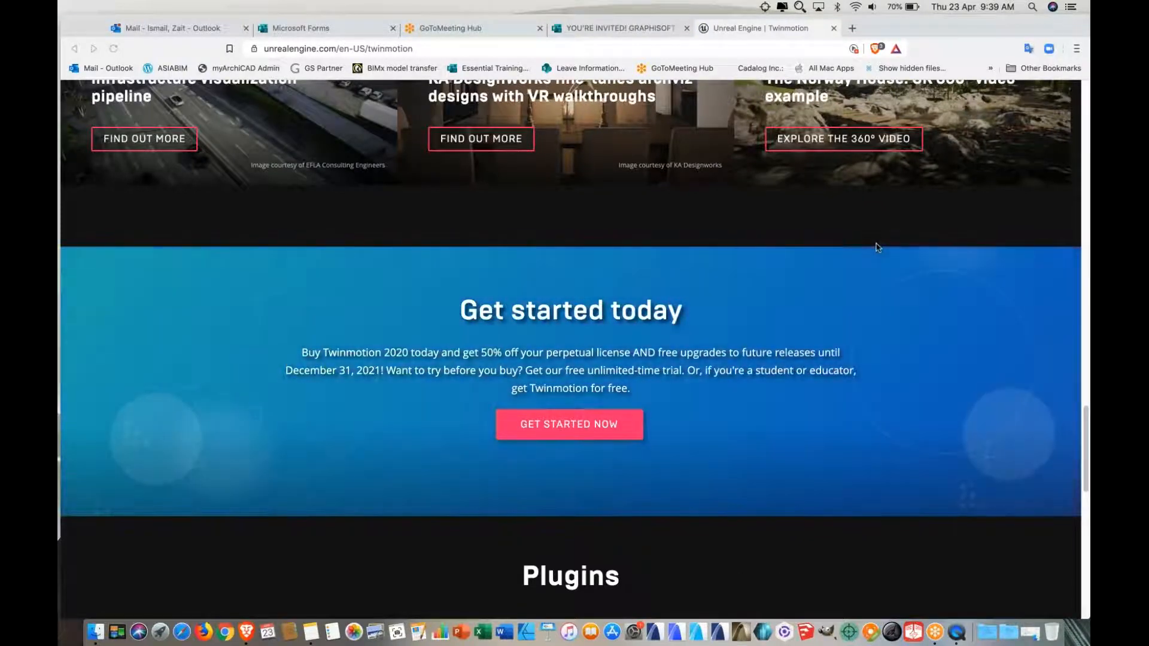
scroll(877, 248, "down", 4)
scroll(877, 248, "down", 5)
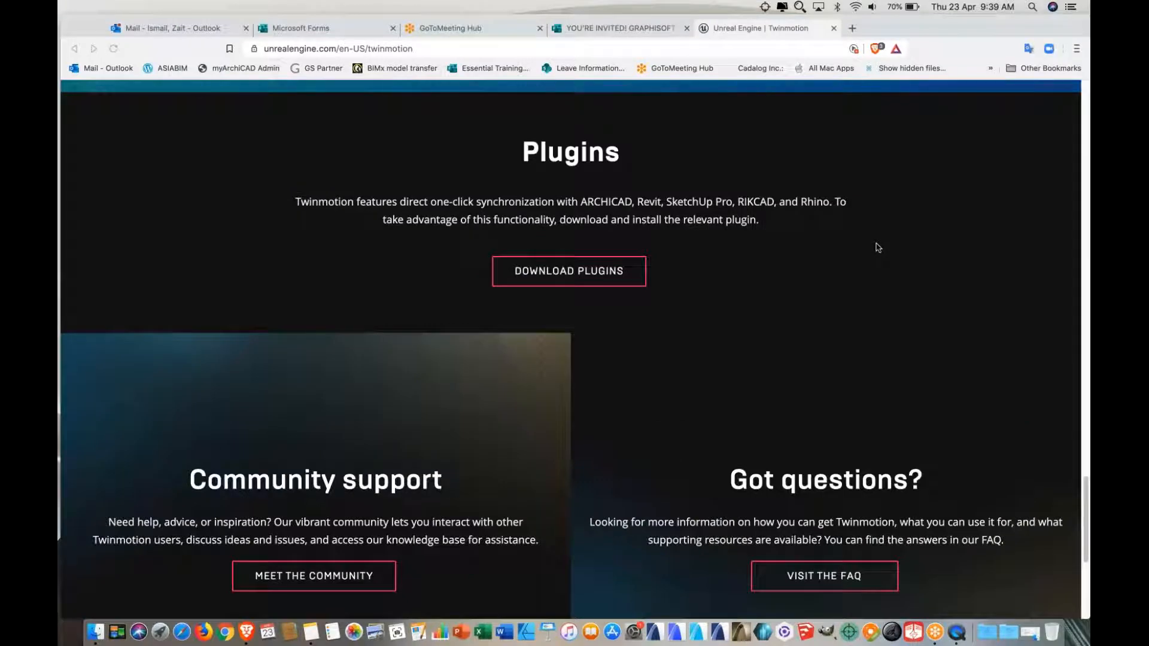
scroll(877, 248, "down", 4)
Revisit the Why choose Twinmotion feature cards and return to the Plugins section of the page
scroll(877, 248, "up", 10)
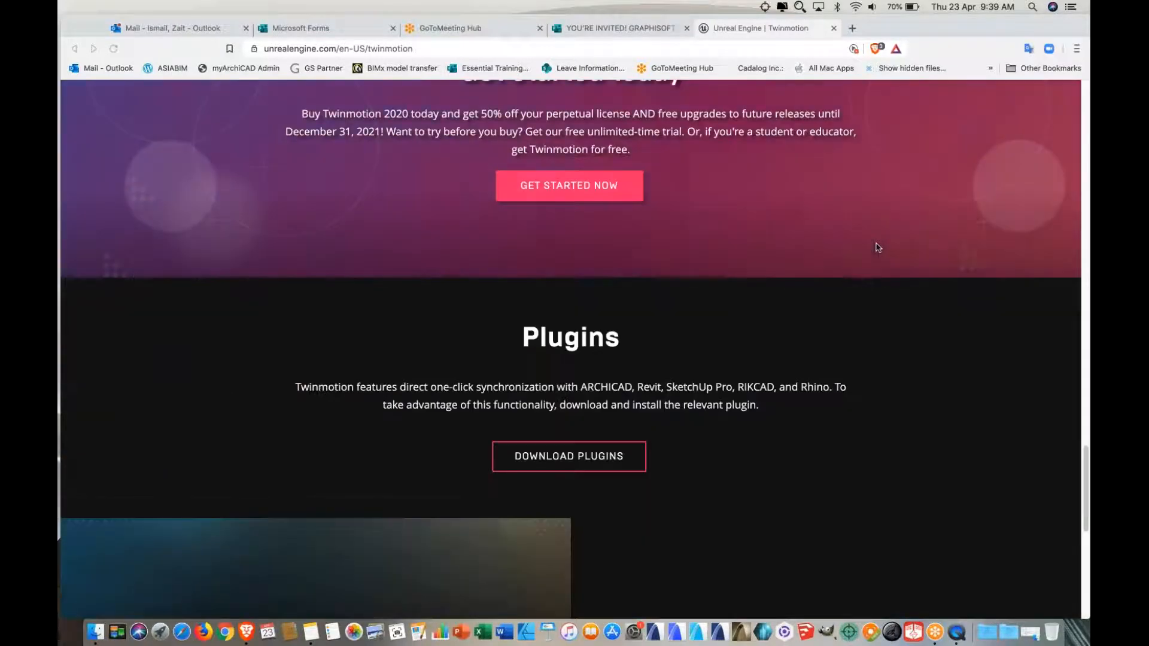
scroll(878, 248, "up", 8)
scroll(877, 248, "up", 20)
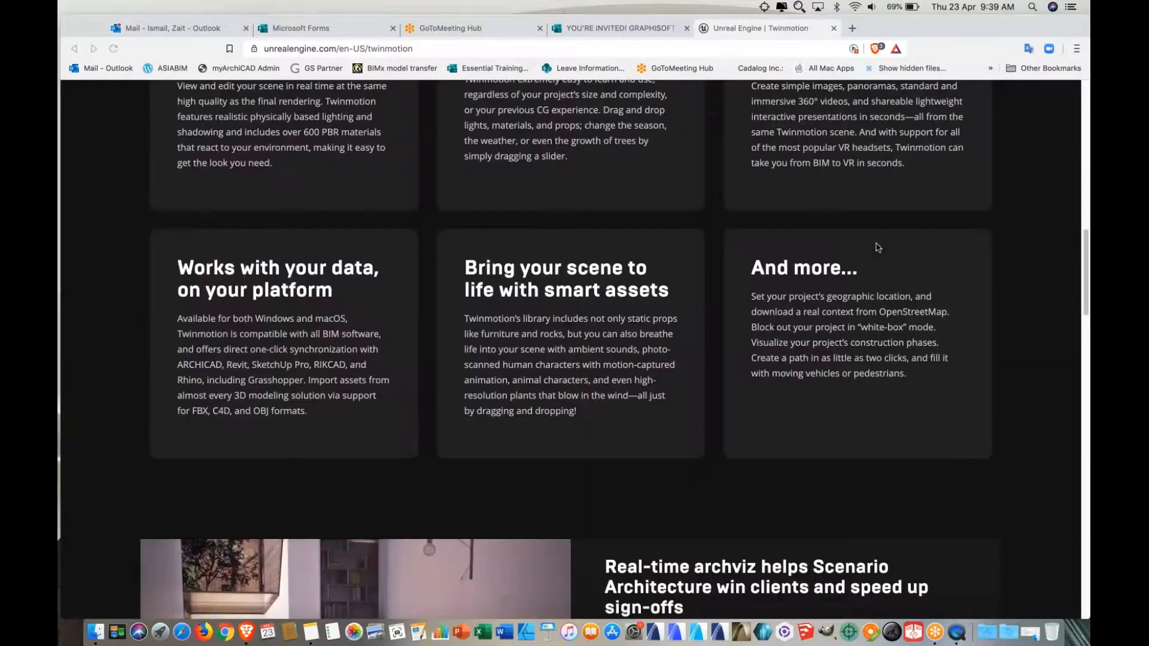
scroll(878, 247, "down", 5)
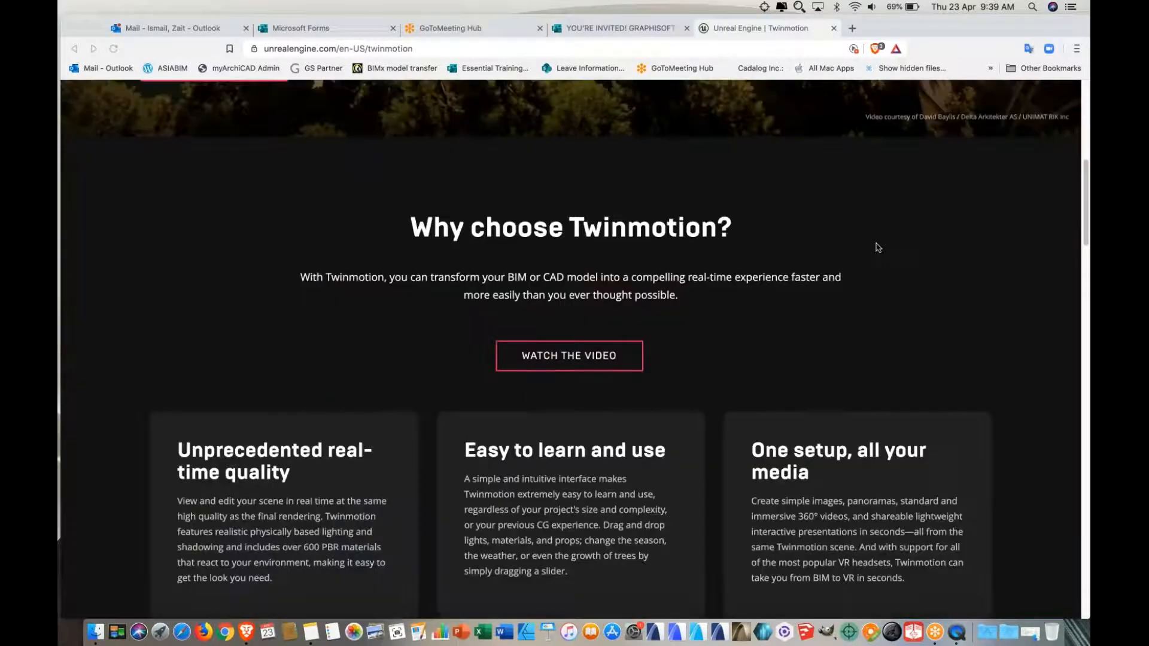
scroll(877, 248, "down", 3)
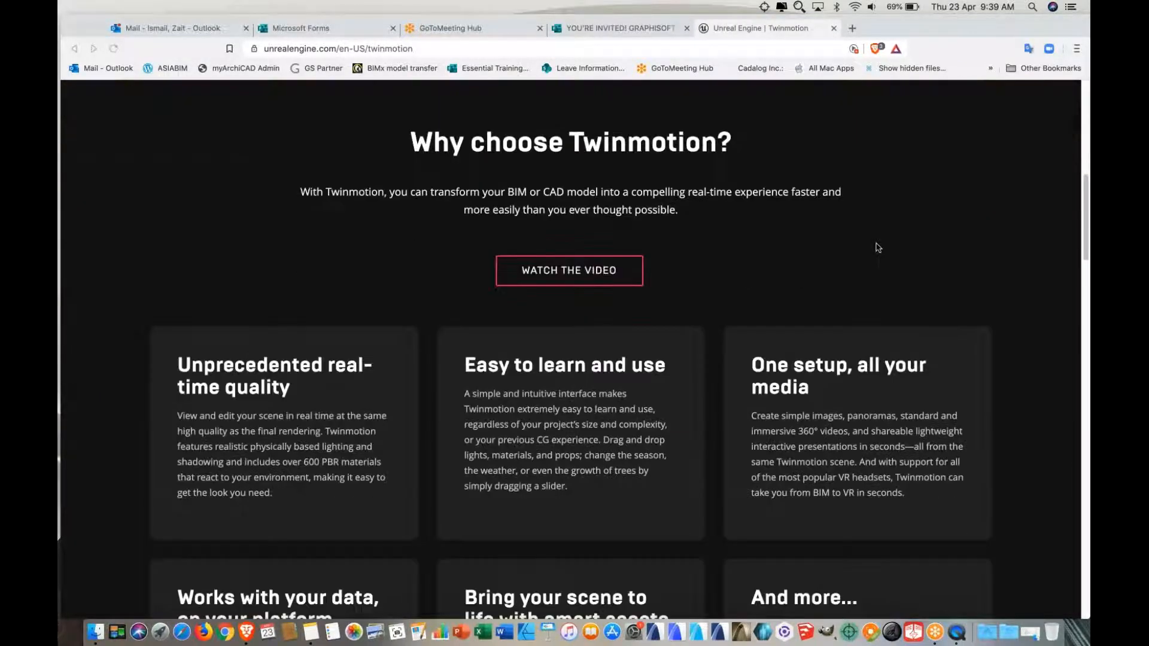
scroll(877, 248, "down", 6)
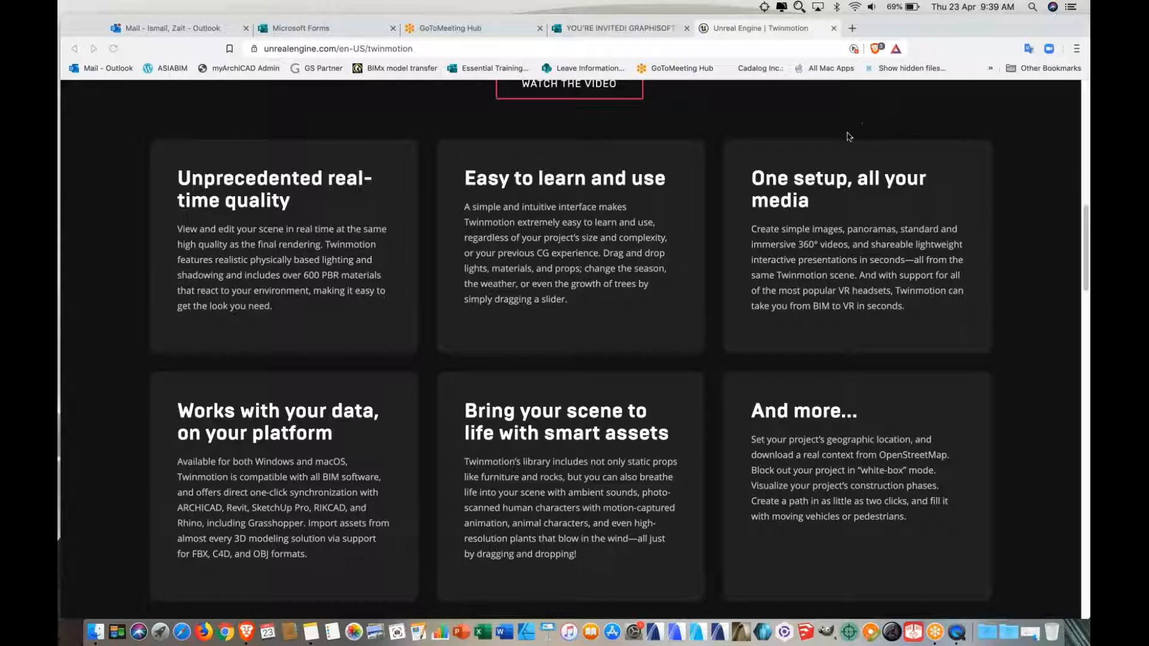
scroll(823, 259, "down", 20)
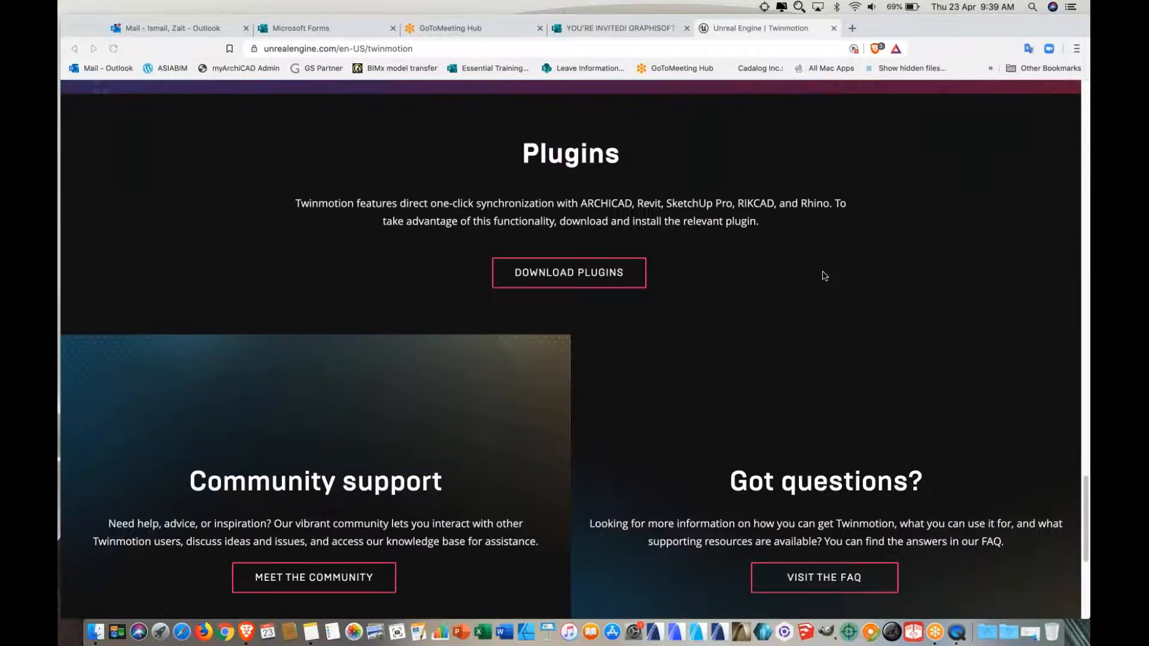
Open the Twinmotion license options page from the Get started today section
scroll(823, 276, "up", 3)
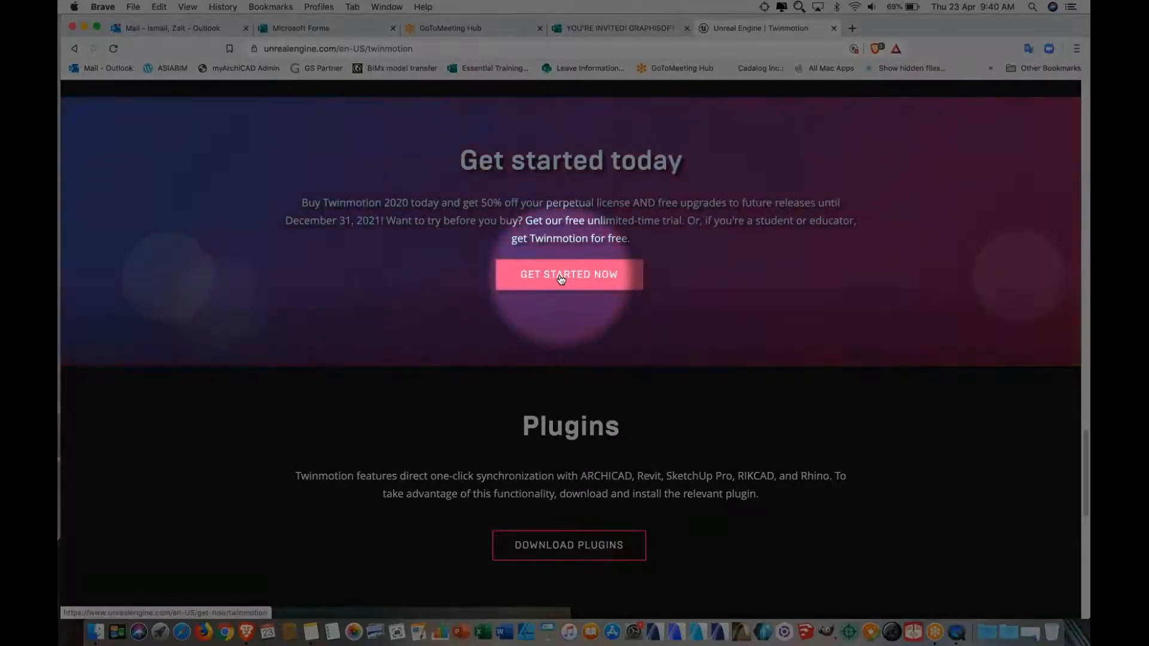
left_click(560, 279)
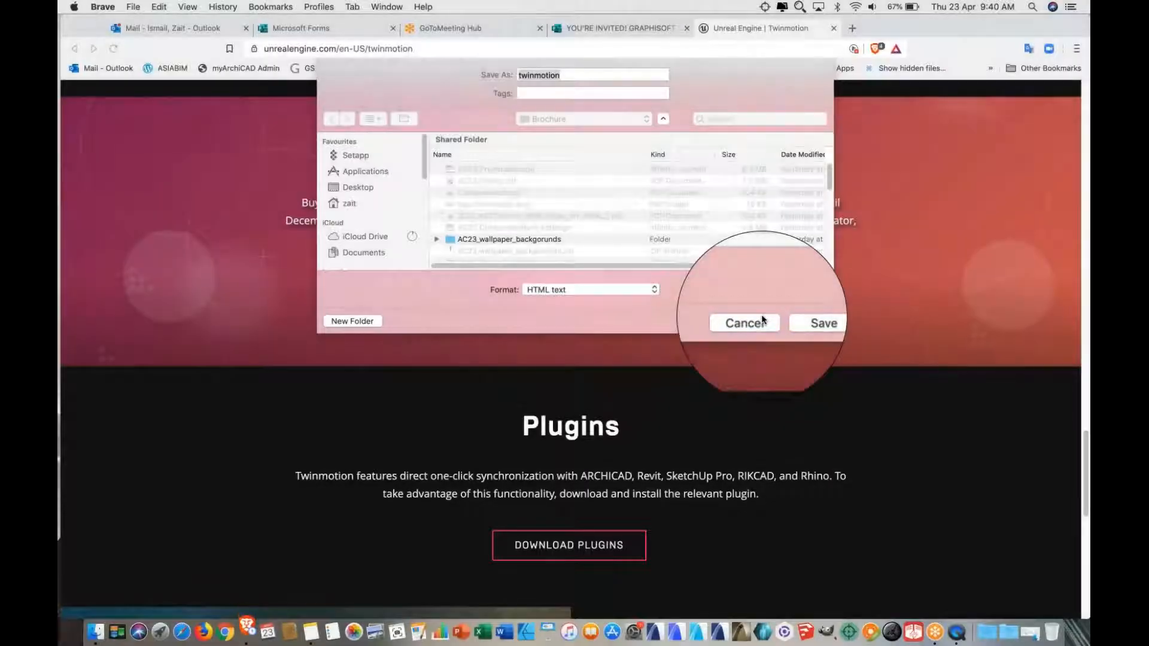
left_click(754, 321)
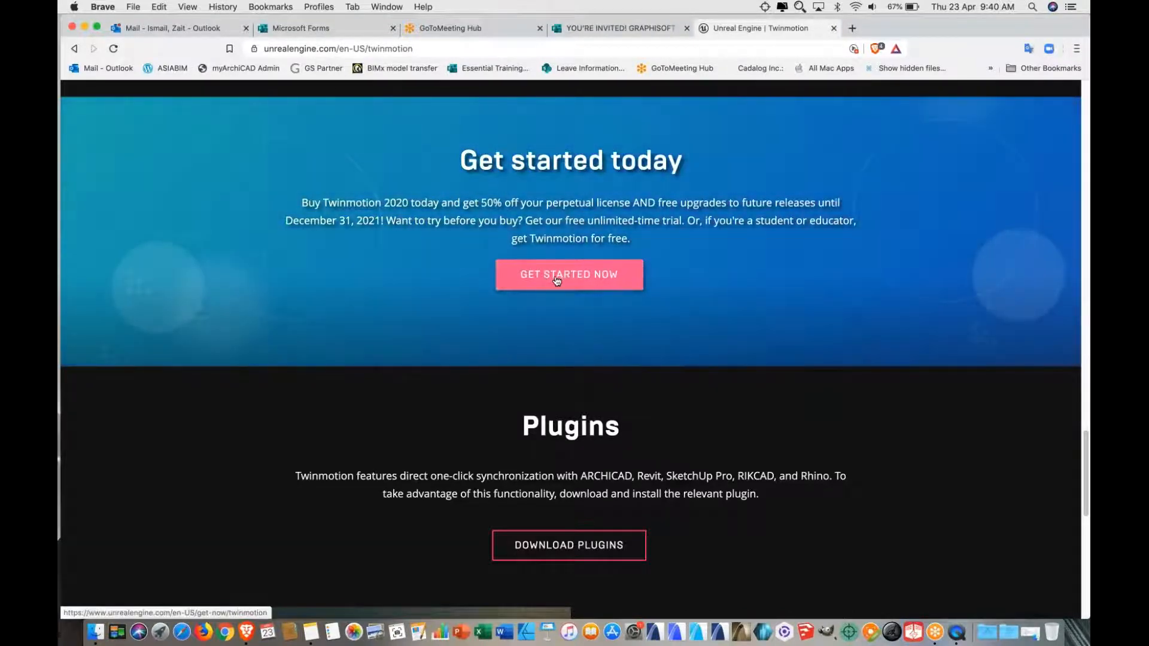
left_click(556, 277)
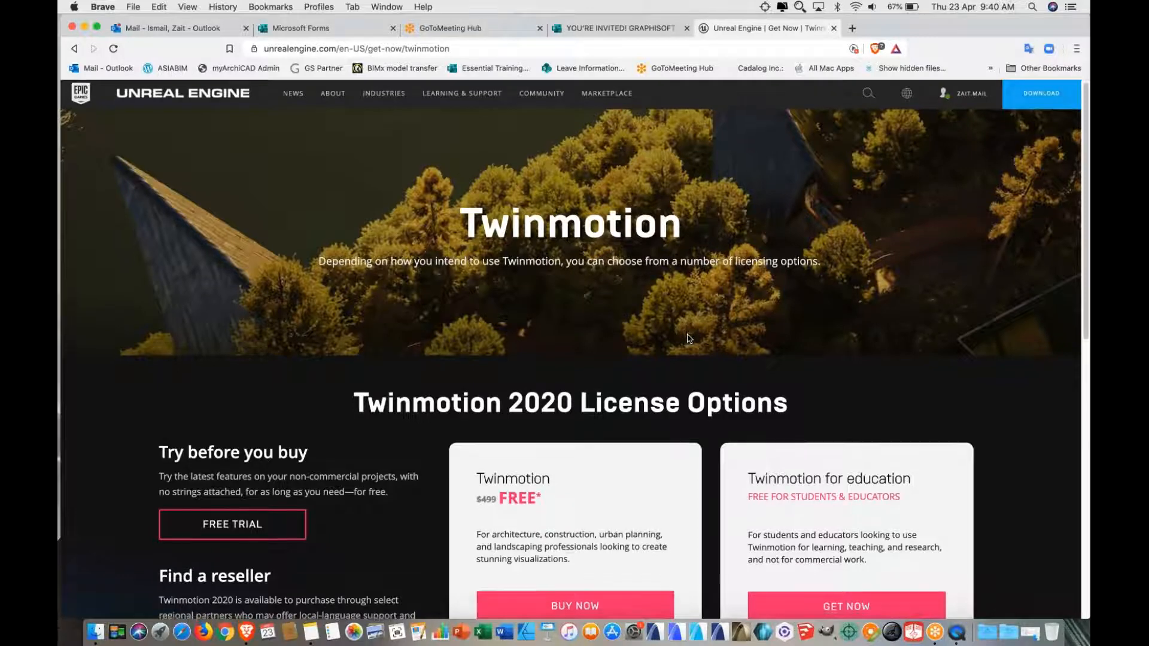
Examine the Twinmotion 2020 License Options and highlight the FREE price of the standard Twinmotion license
scroll(687, 339, "down", 5)
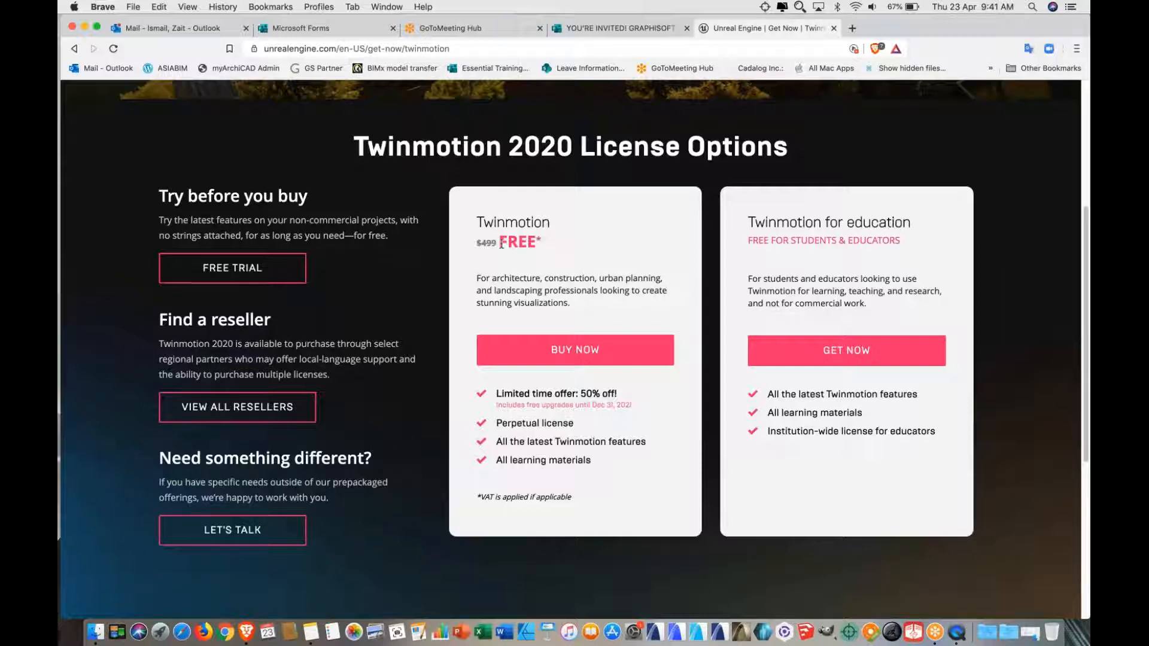
left_click_drag(508, 244, 572, 238)
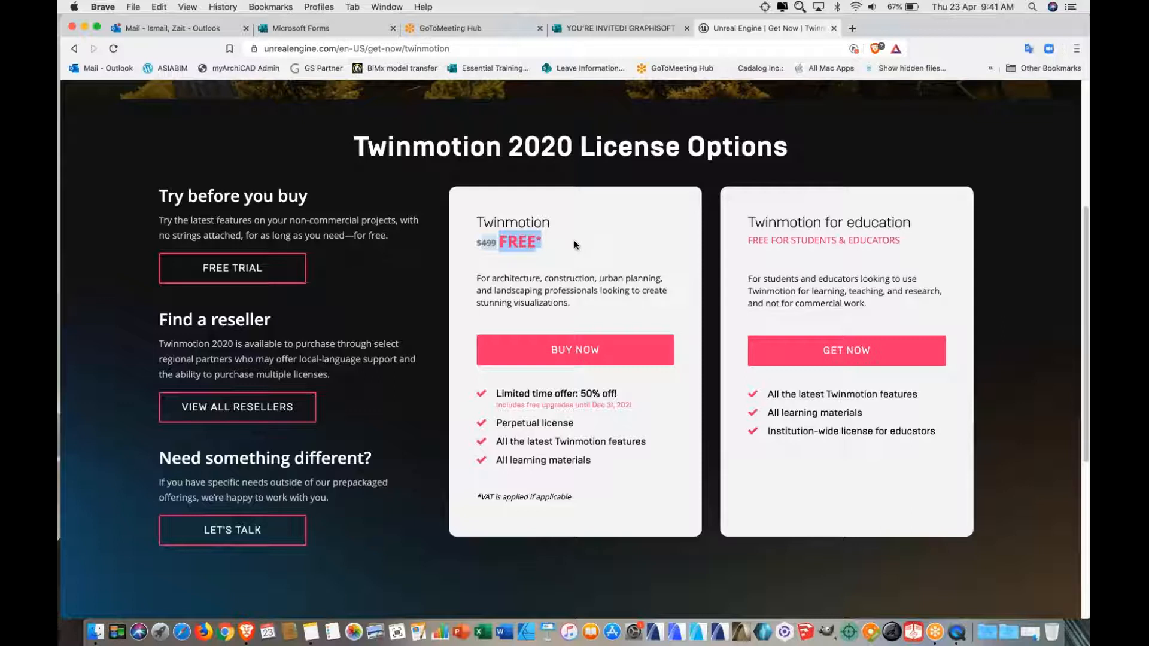
left_click(571, 240)
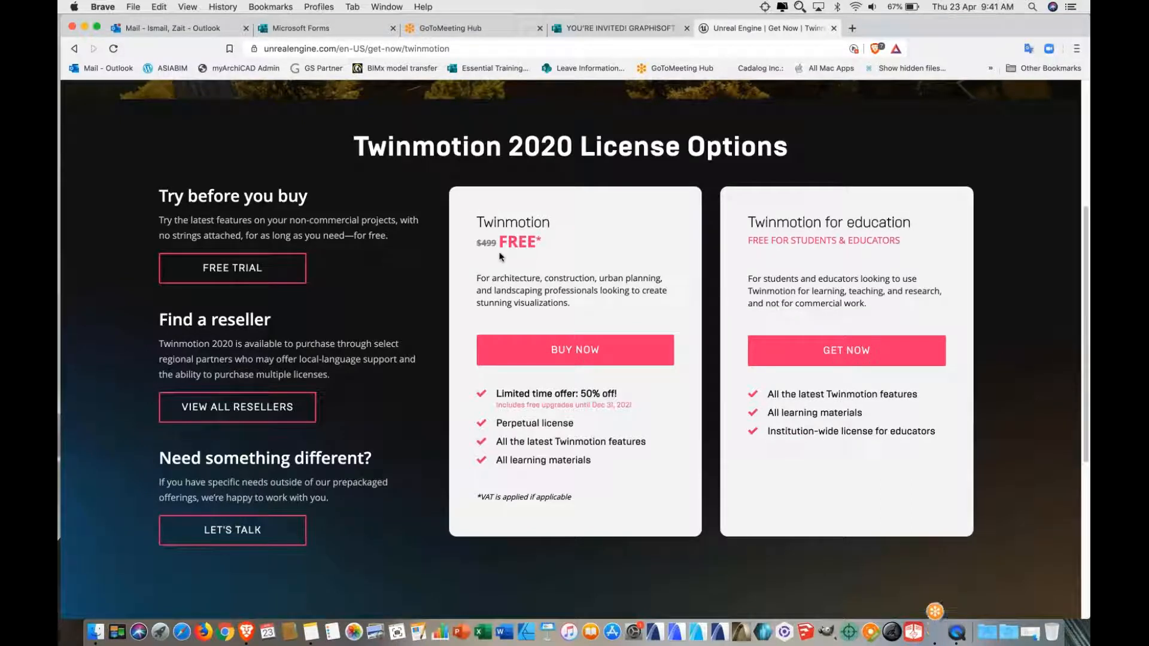
left_click(937, 635)
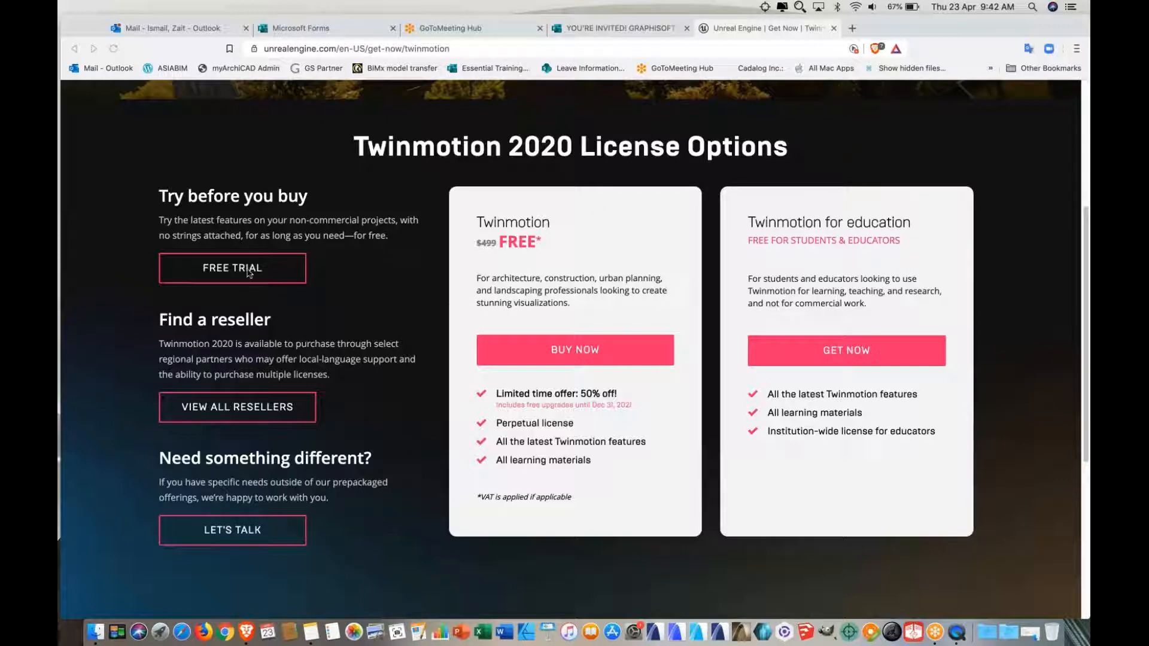
Open the free trial page from the Try before you buy option and review its installation instructions
left_click(243, 272)
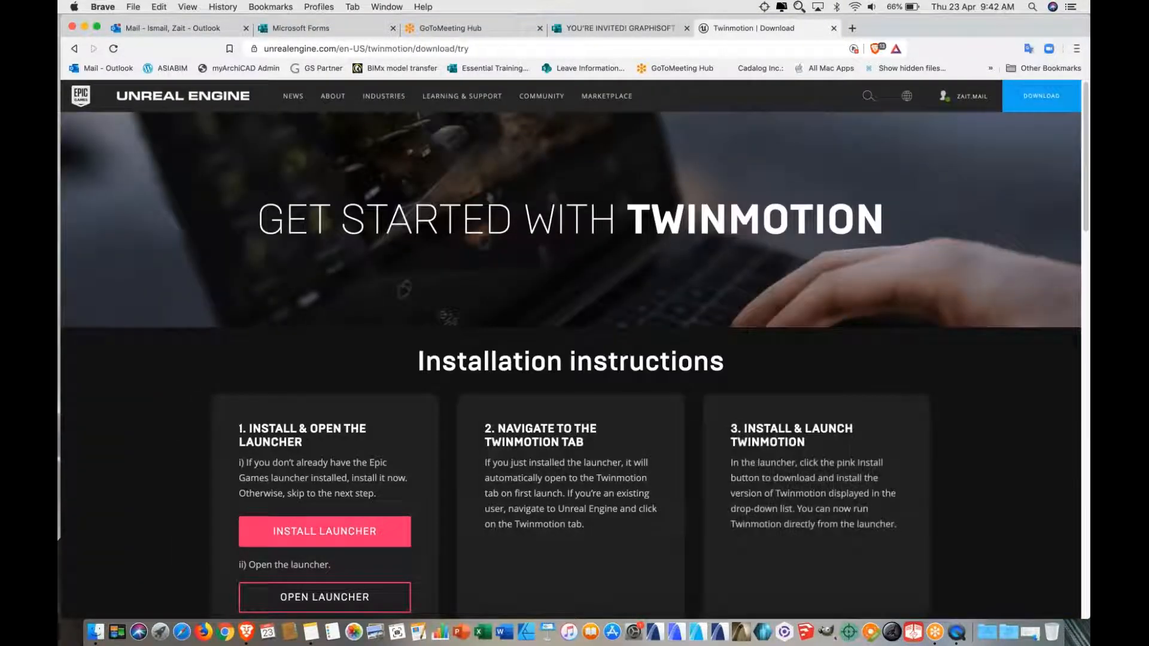
scroll(836, 424, "down", 3)
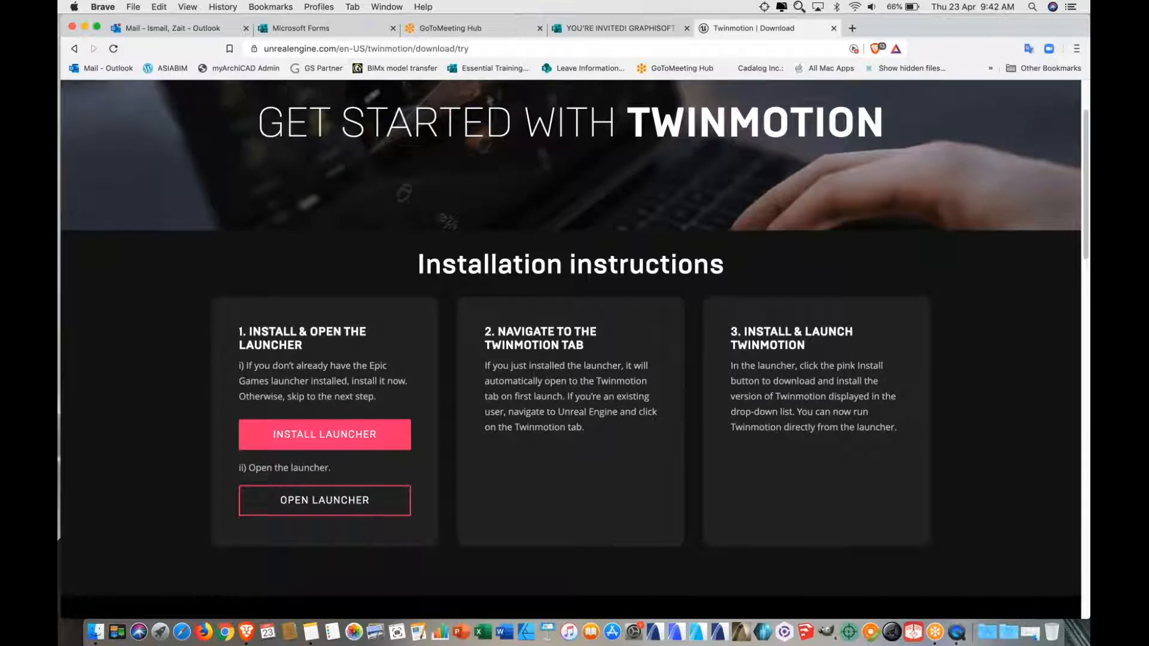
scroll(886, 436, "up", 1)
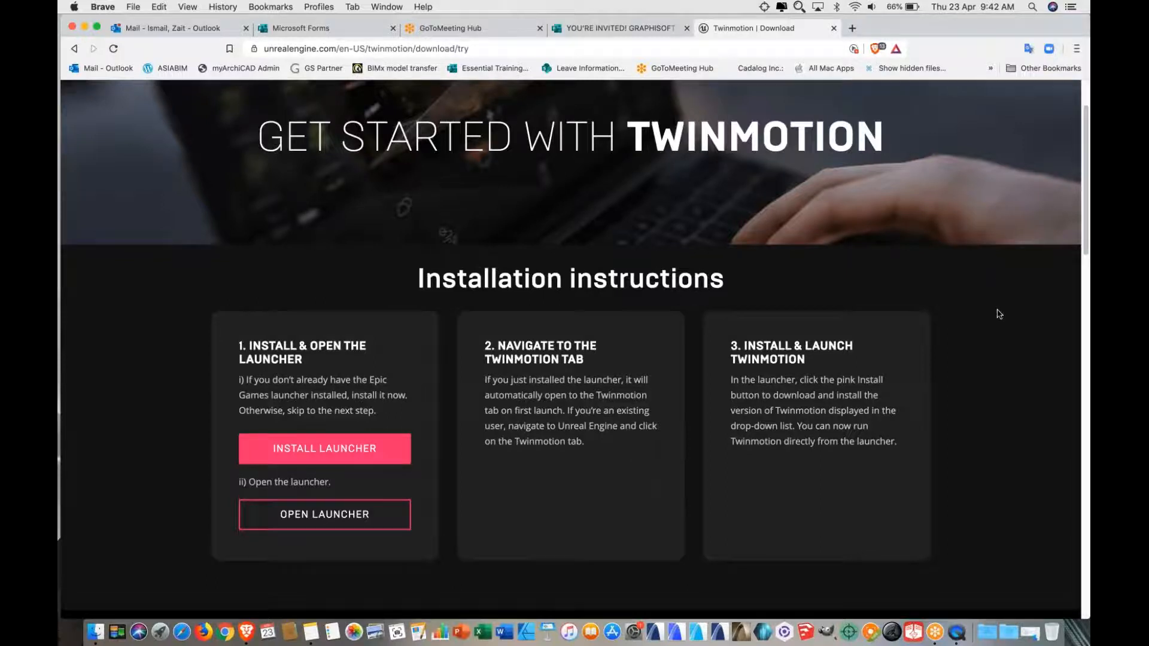
Download the Epic Games launcher installer from the installation instructions and save the disk image to the Downloads folder
scroll(998, 312, "down", 1)
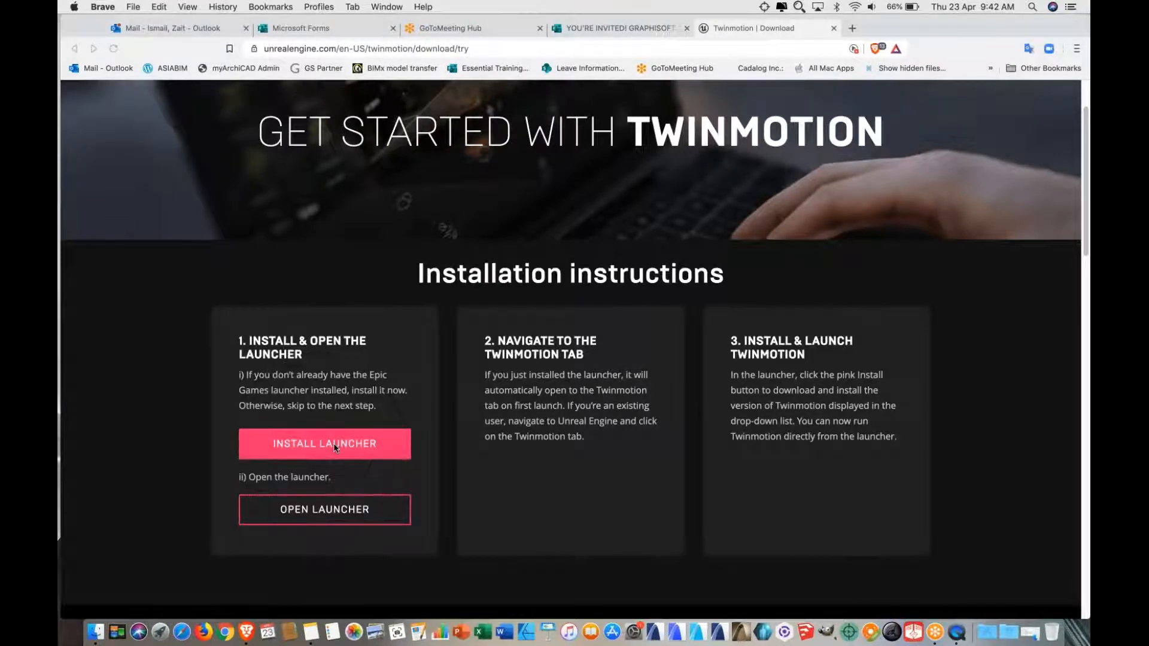
left_click(331, 446)
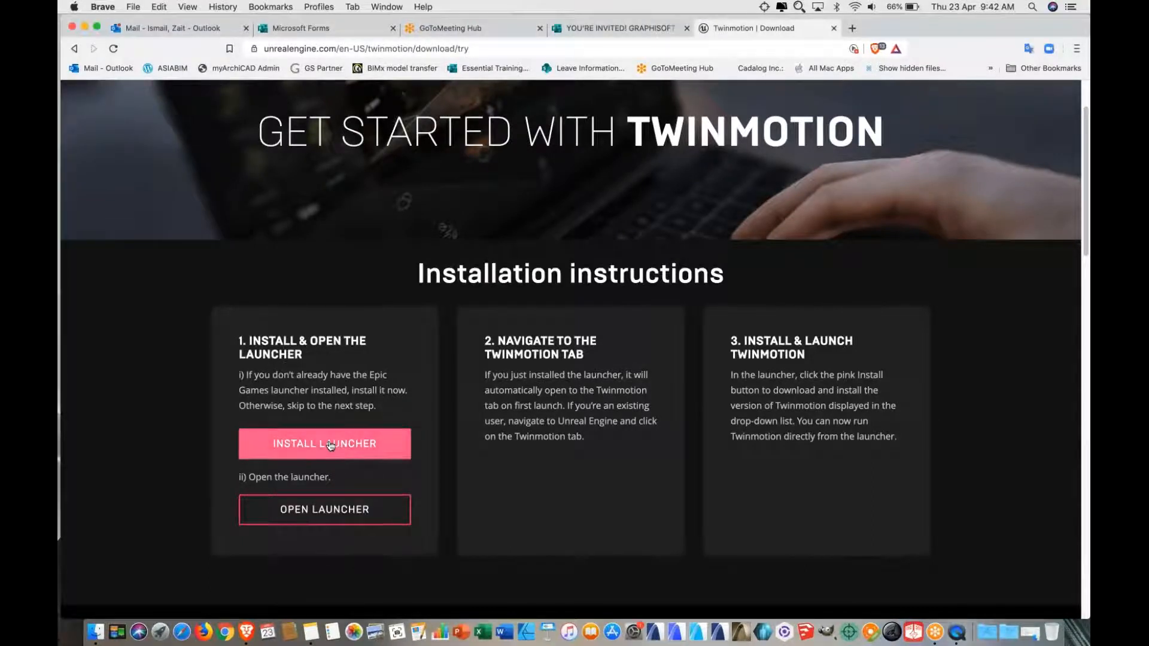
left_click(330, 446)
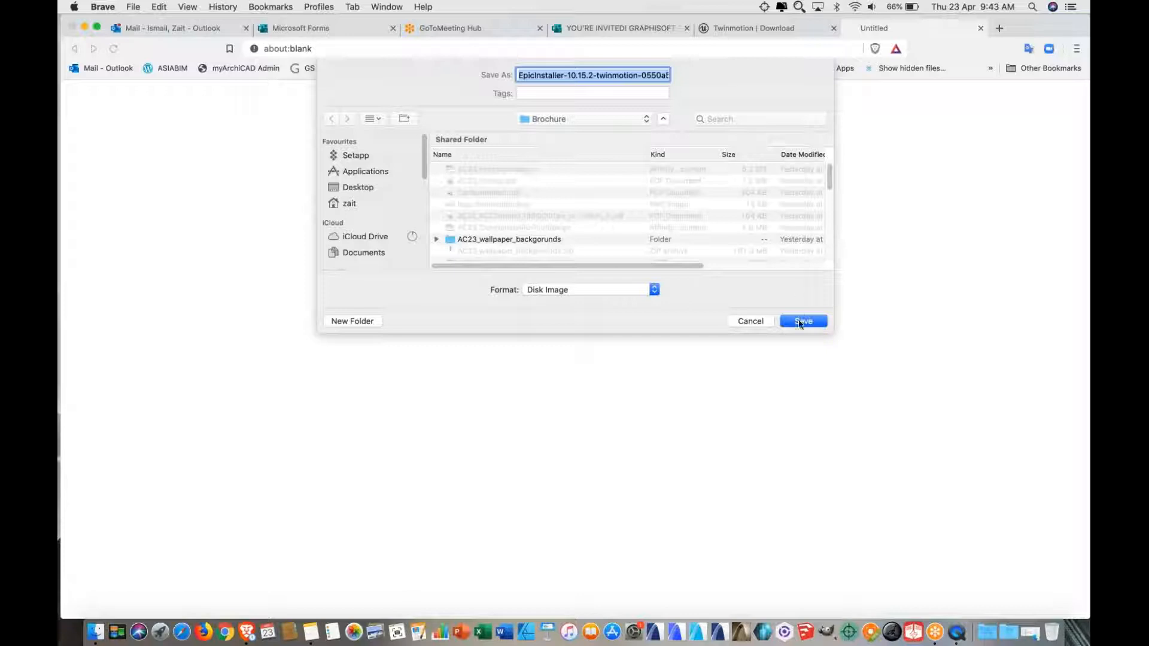
left_click(589, 116)
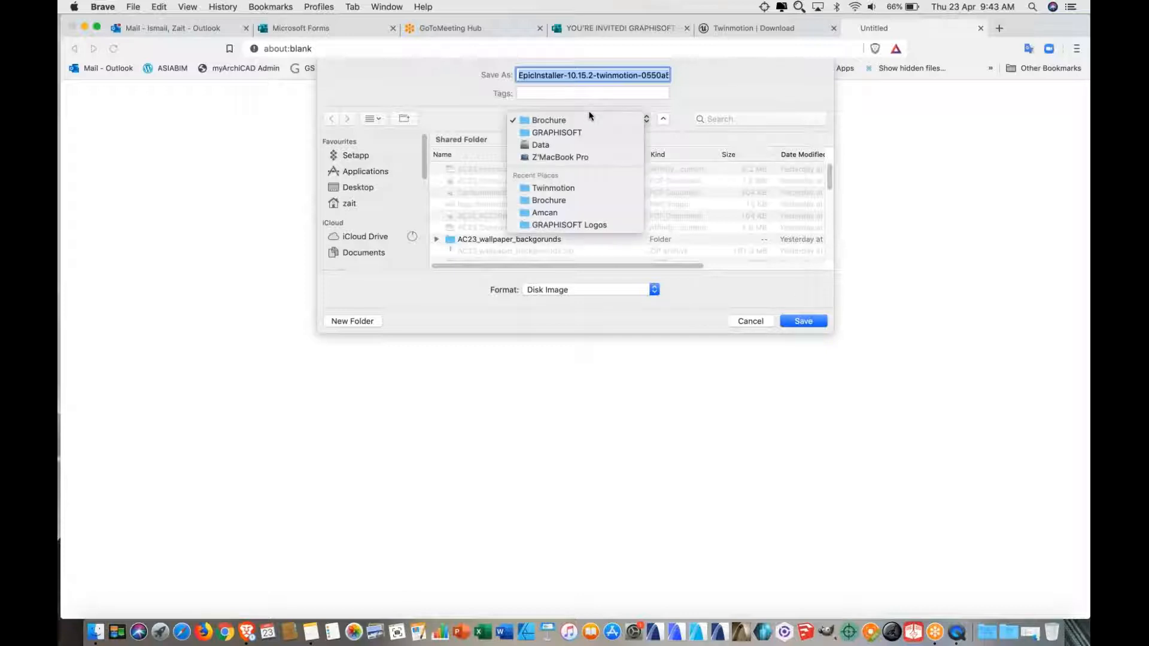
left_click(546, 148)
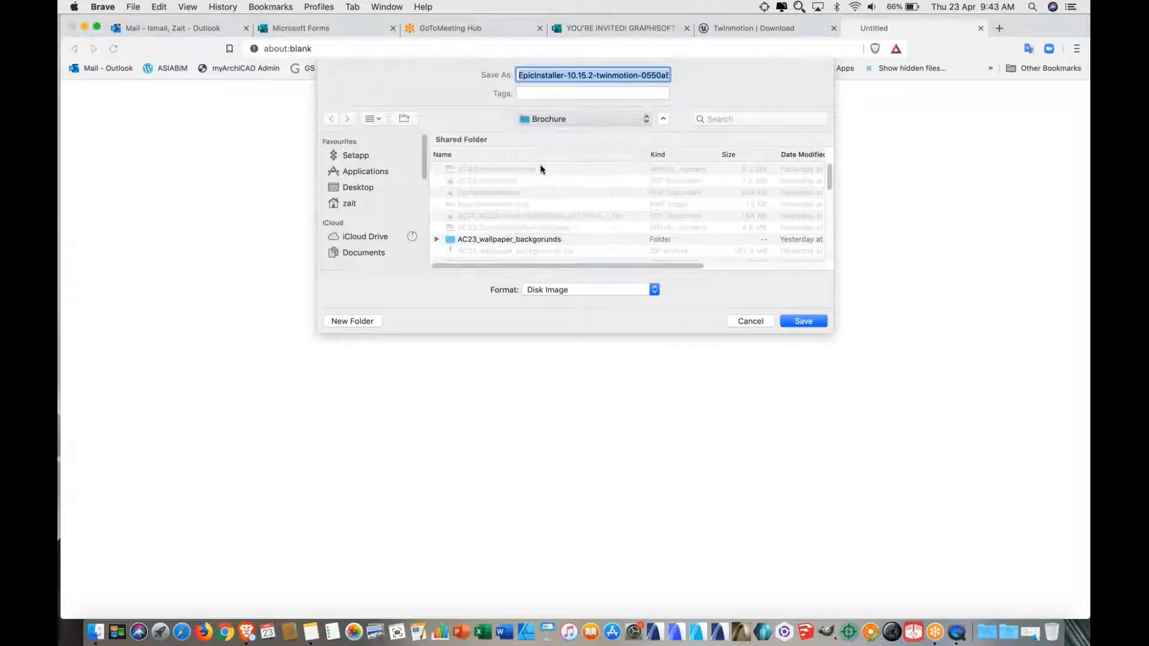
double_click(487, 182)
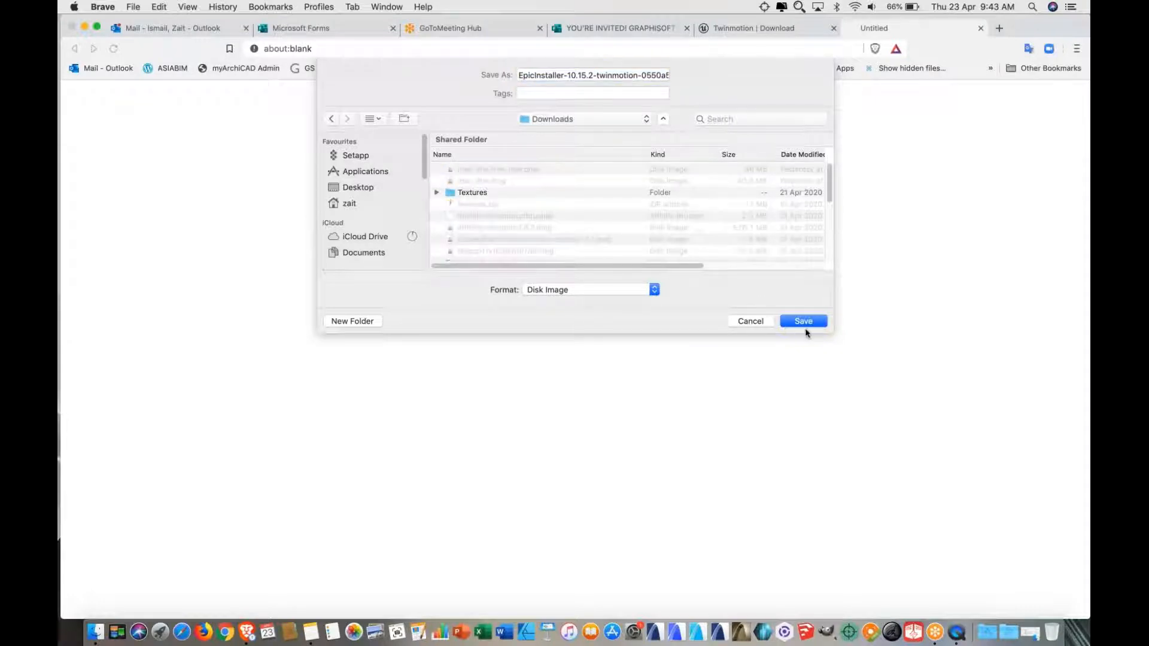
left_click(804, 321)
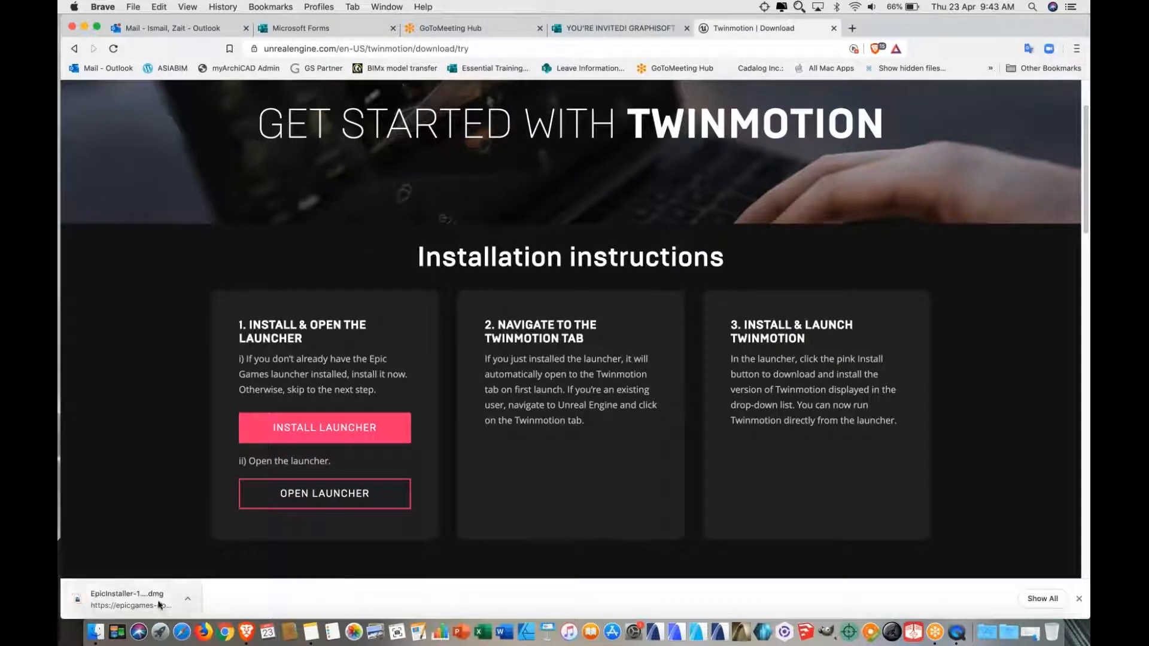
Show the downloaded EpicInstaller disk image in Finder, open it and put the Downloads window away
left_click(187, 599)
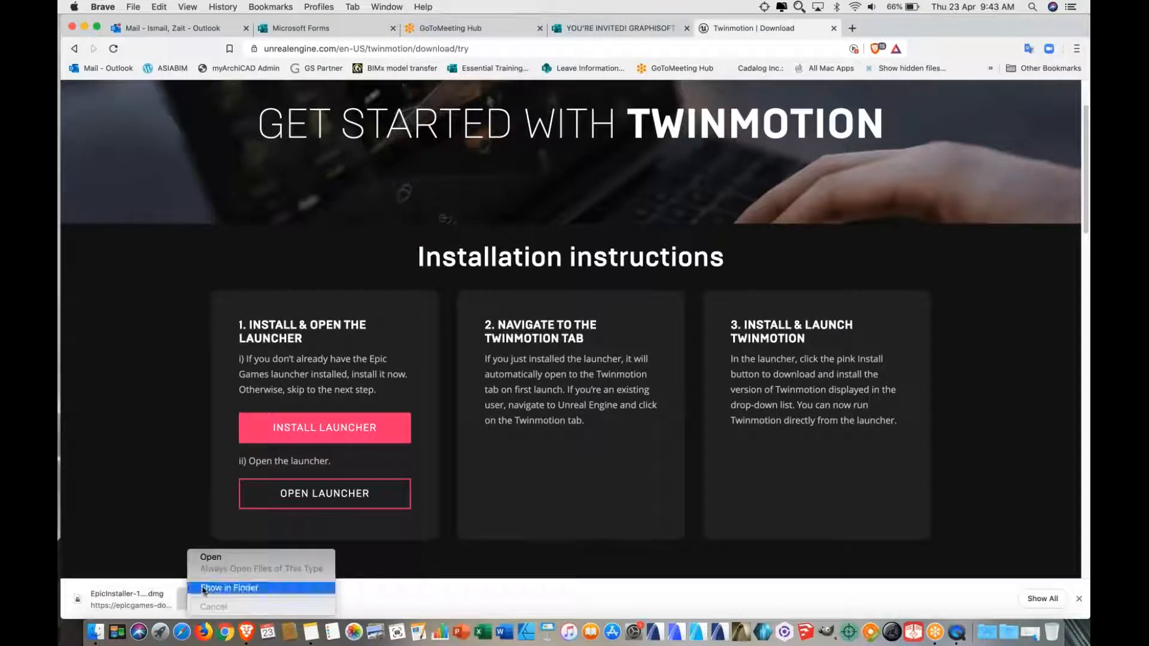
left_click(204, 589)
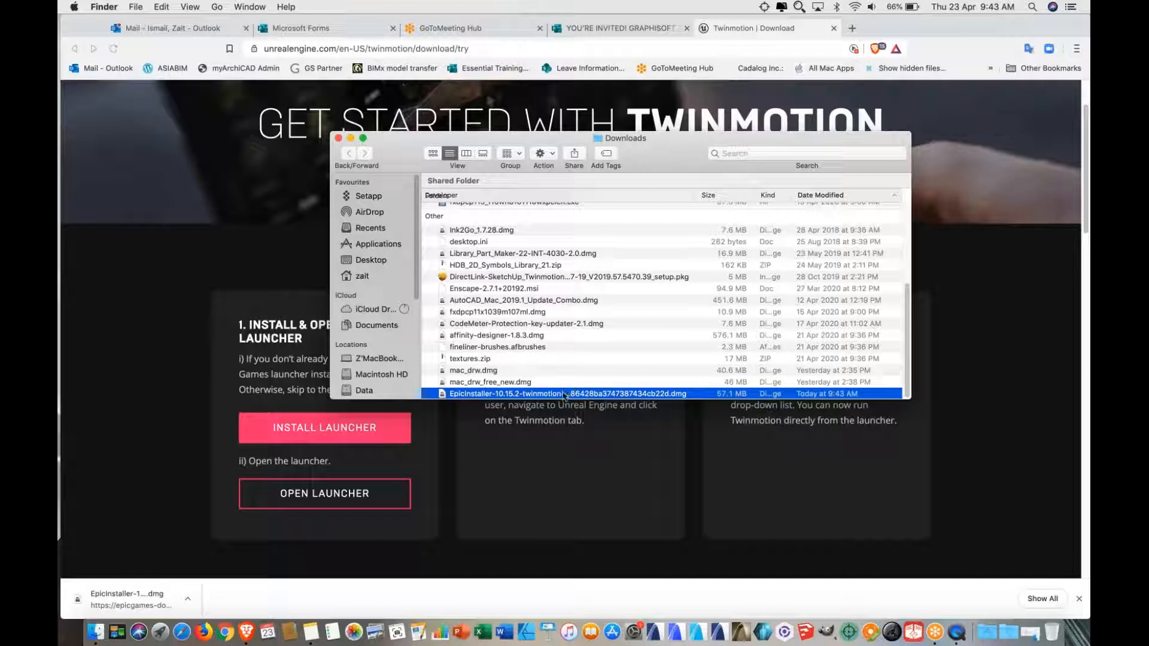
double_click(563, 393)
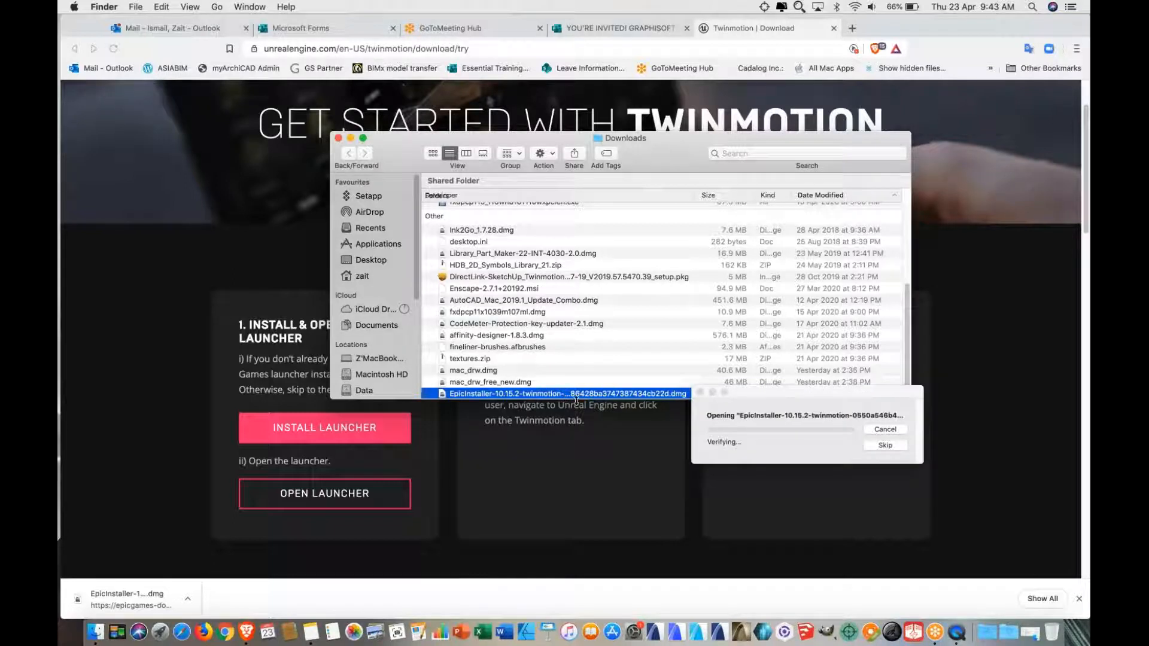
left_click(350, 137)
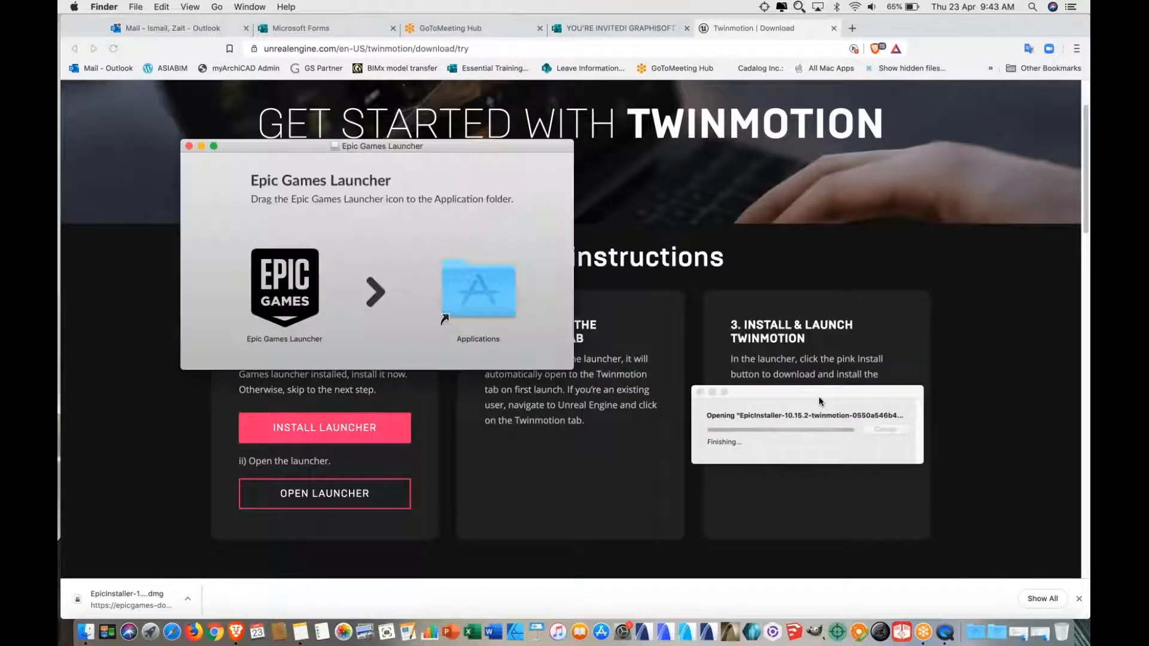
Install Epic Games Launcher into the Applications folder, replacing the older copy, close the installer window and select the launcher in Applications
left_click_drag(485, 145, 670, 156)
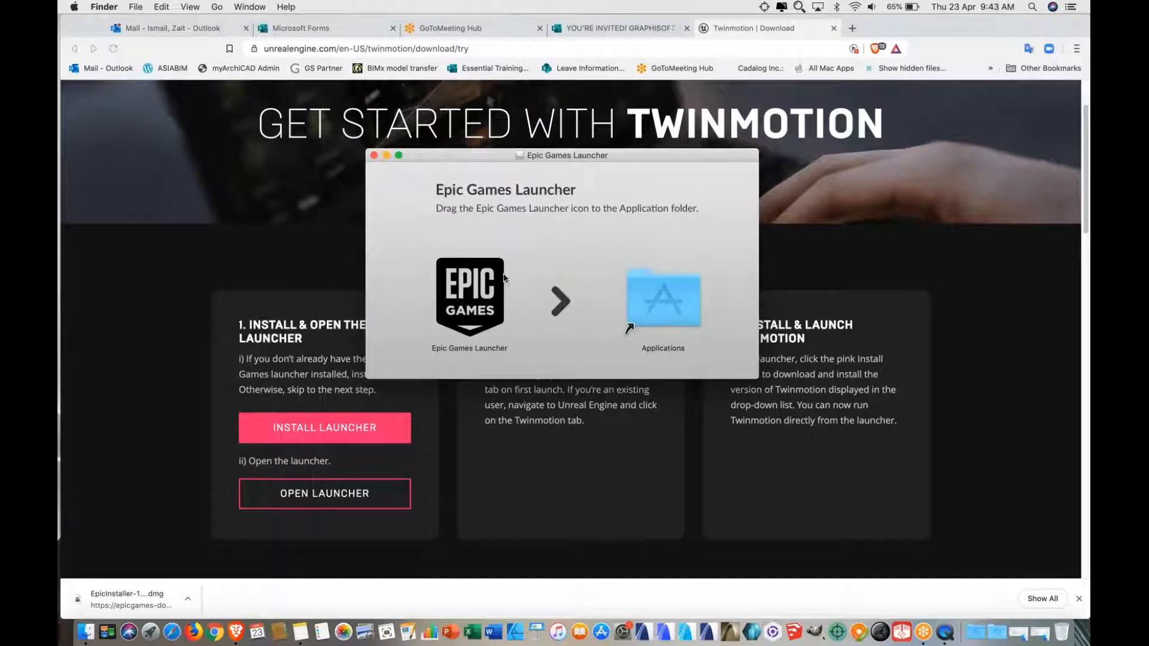
left_click_drag(468, 305, 664, 302)
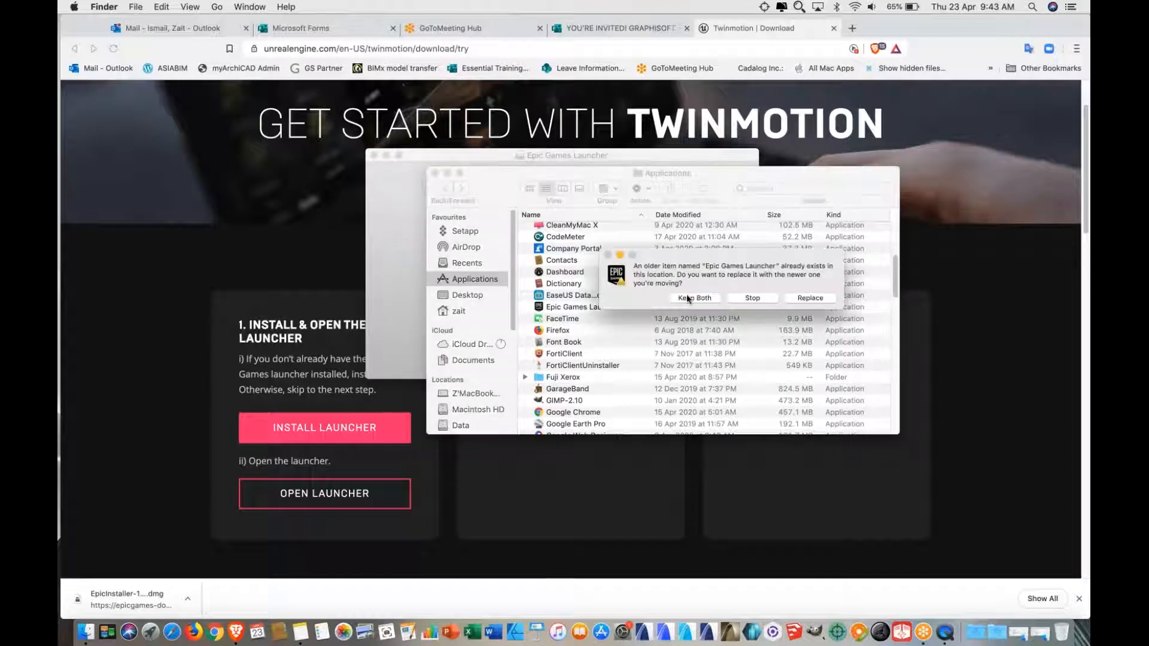
left_click(810, 299)
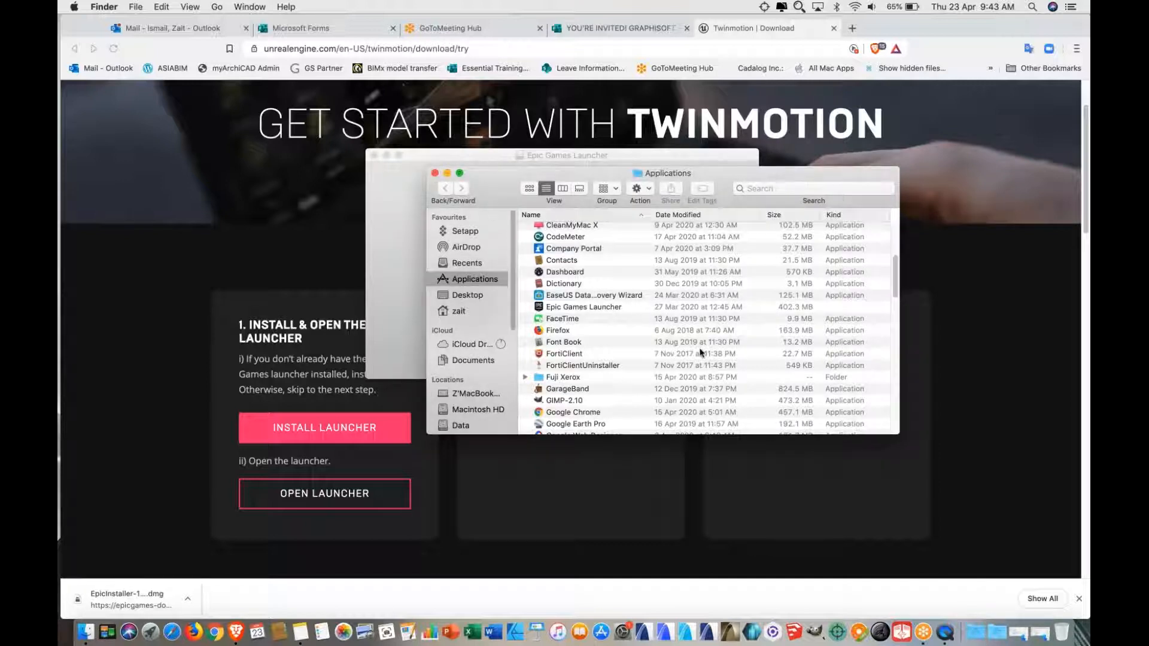
left_click(420, 271)
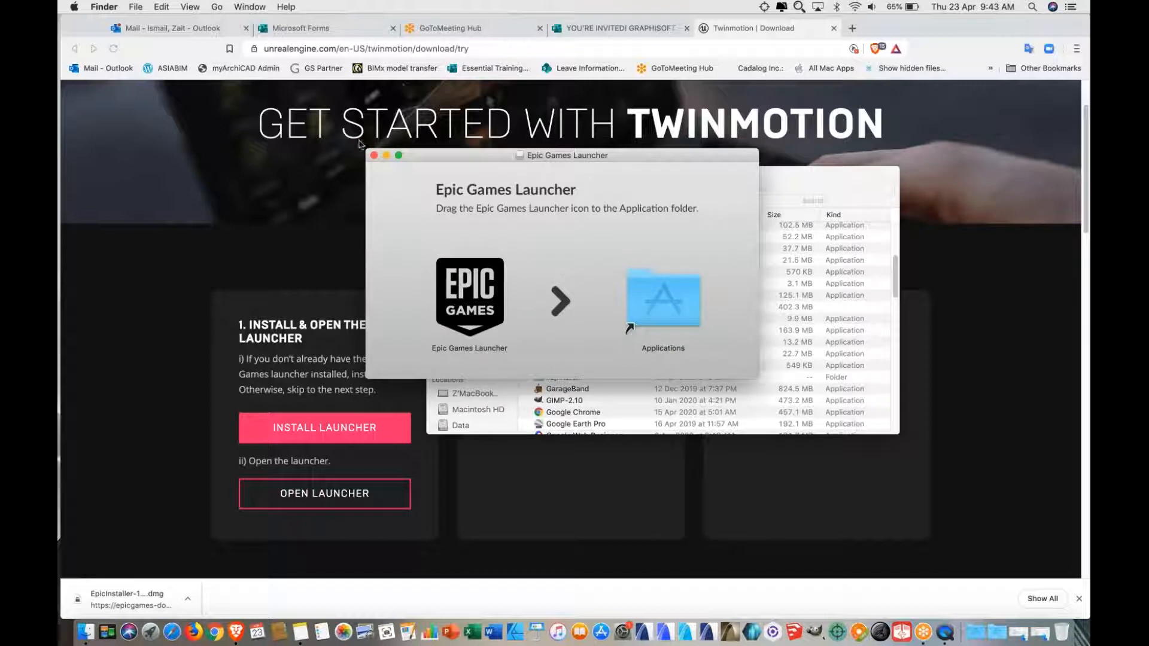
left_click(375, 156)
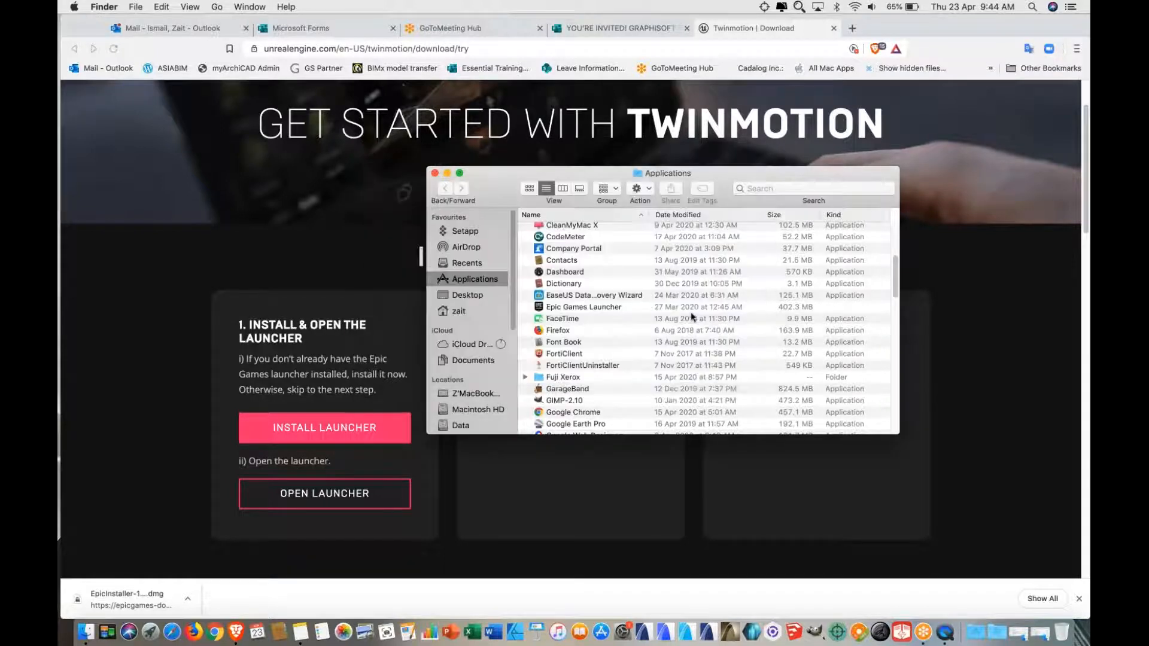
left_click(603, 308)
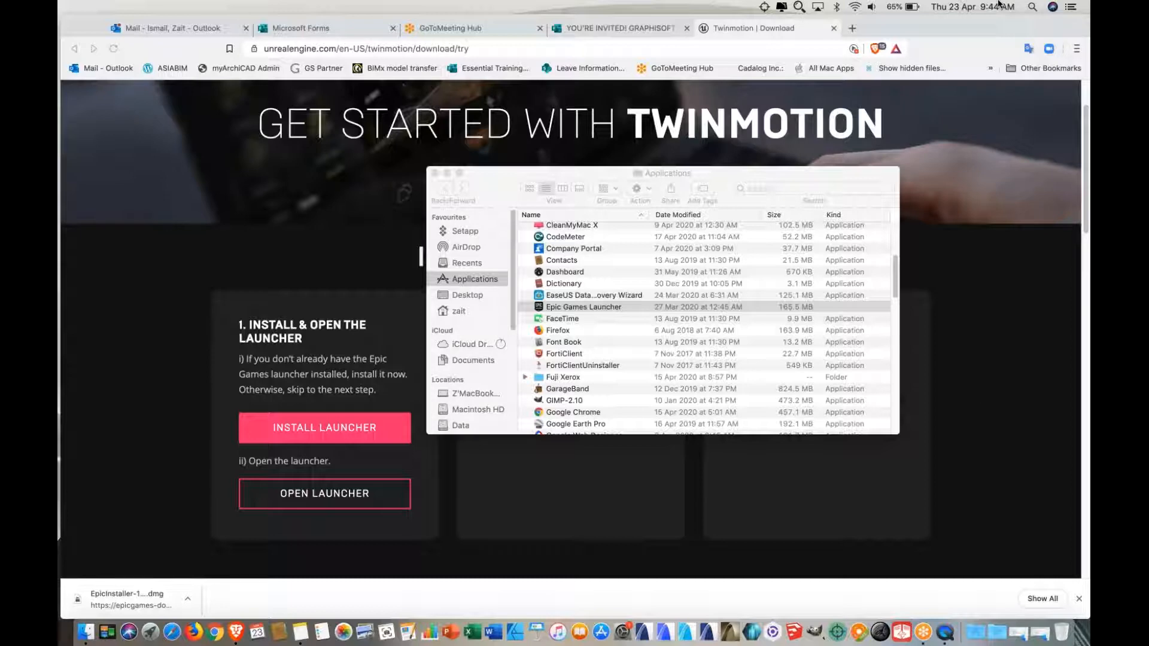
Open twinmotion.graphisoft.com in a new browser tab
left_click(853, 30)
left_click(853, 30)
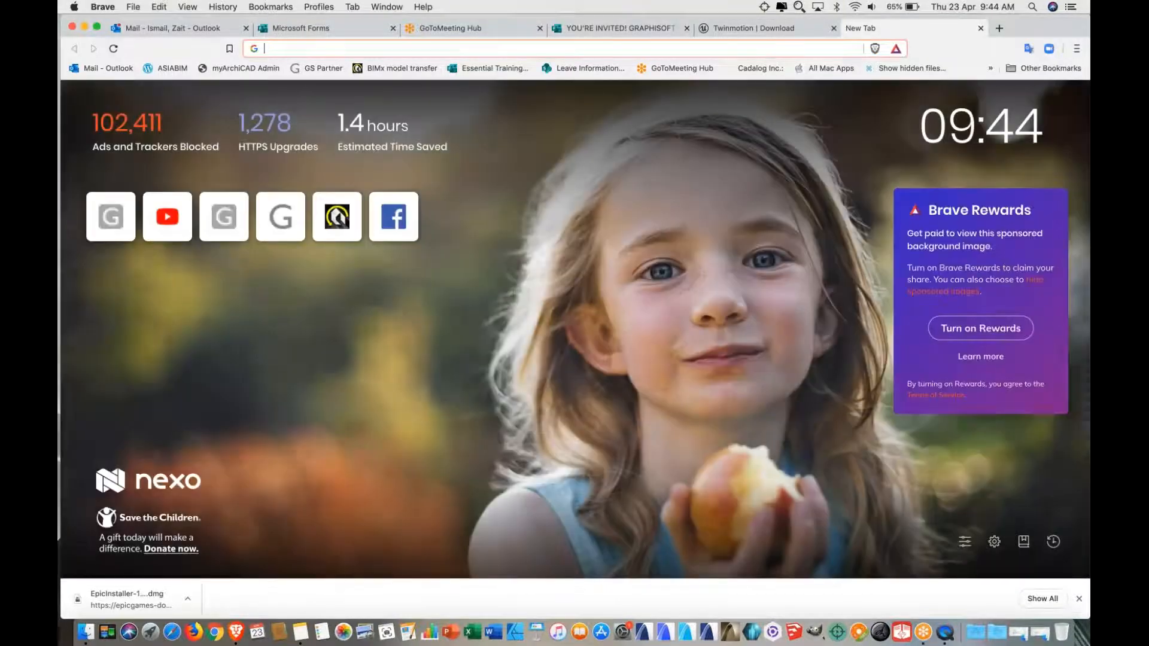
type("twinmotion.graphisoft.com")
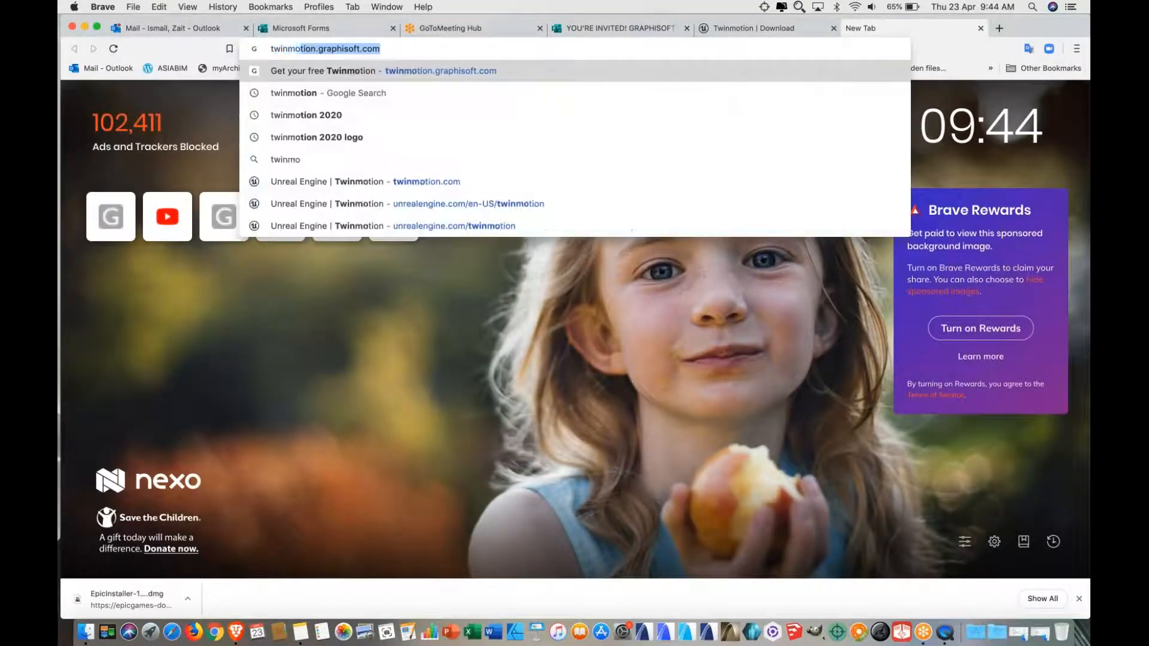
key("Return")
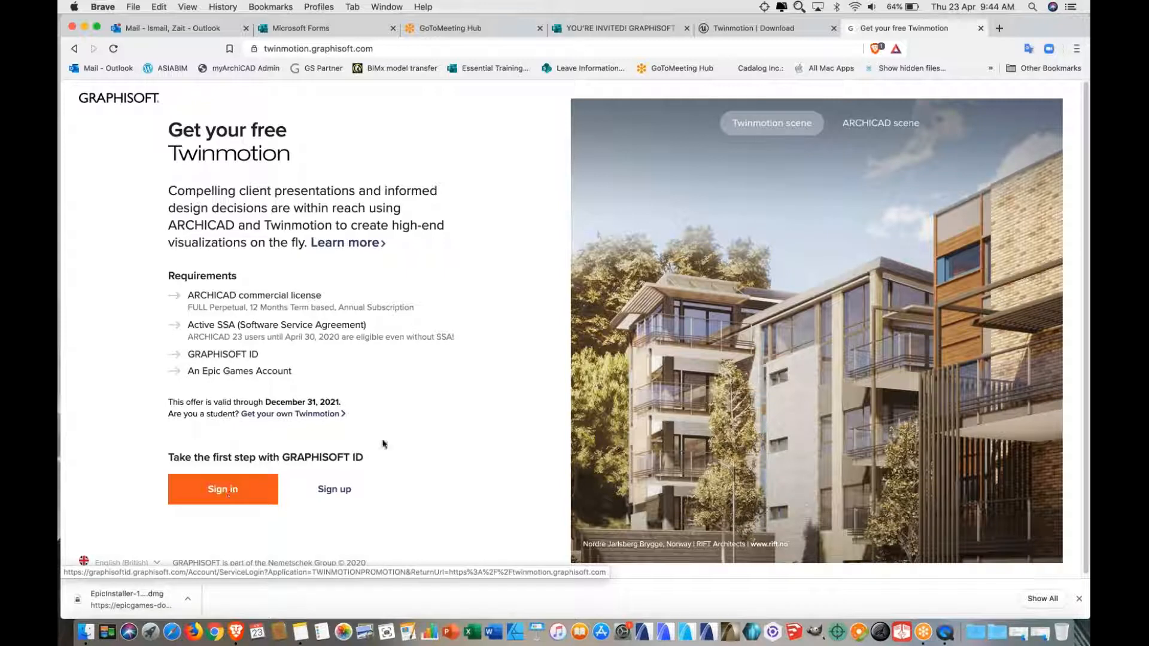
Return to the Twinmotion download page, dismiss the downloads bar and start Epic Games Launcher from the Applications folder
left_click(745, 28)
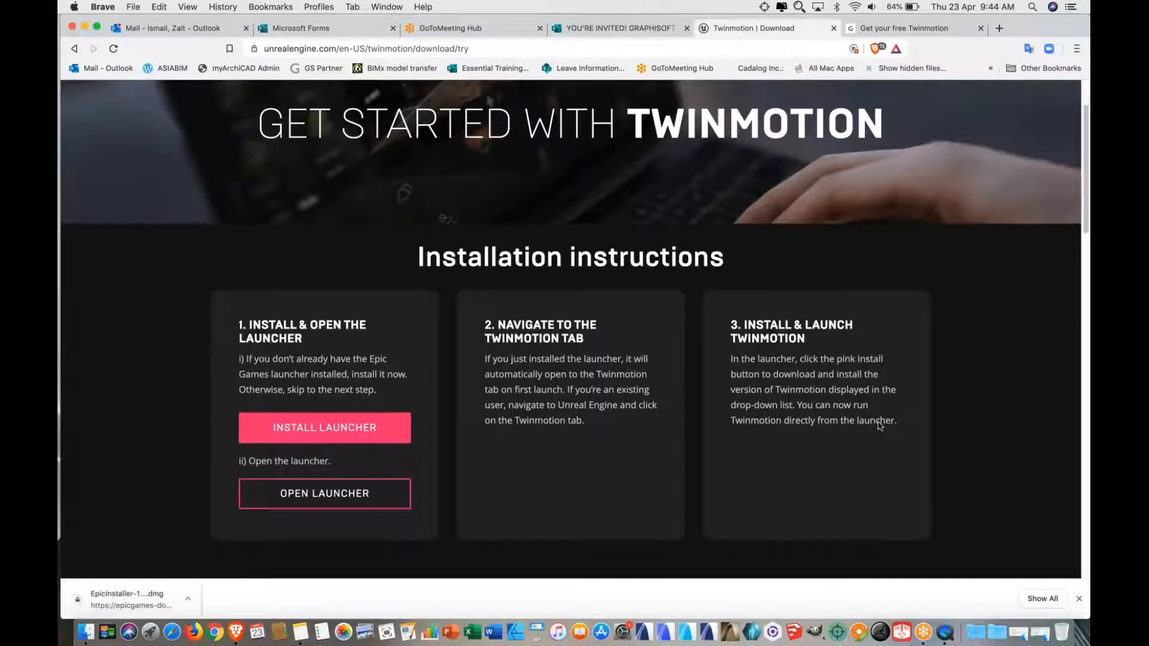
left_click(1079, 598)
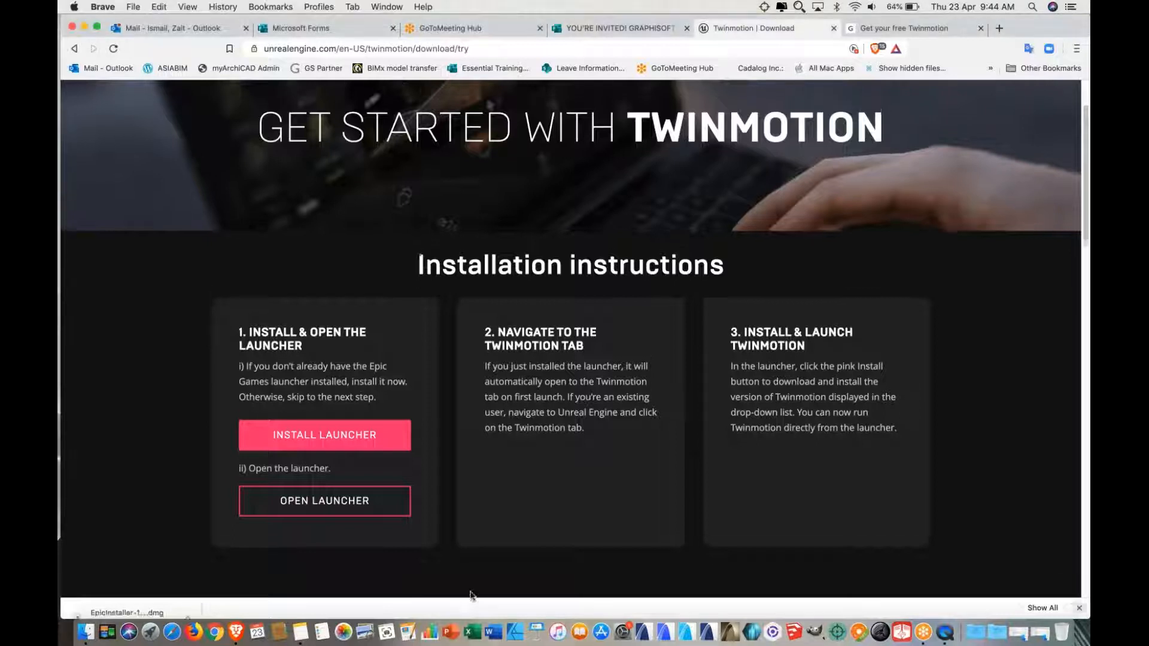
left_click(77, 631)
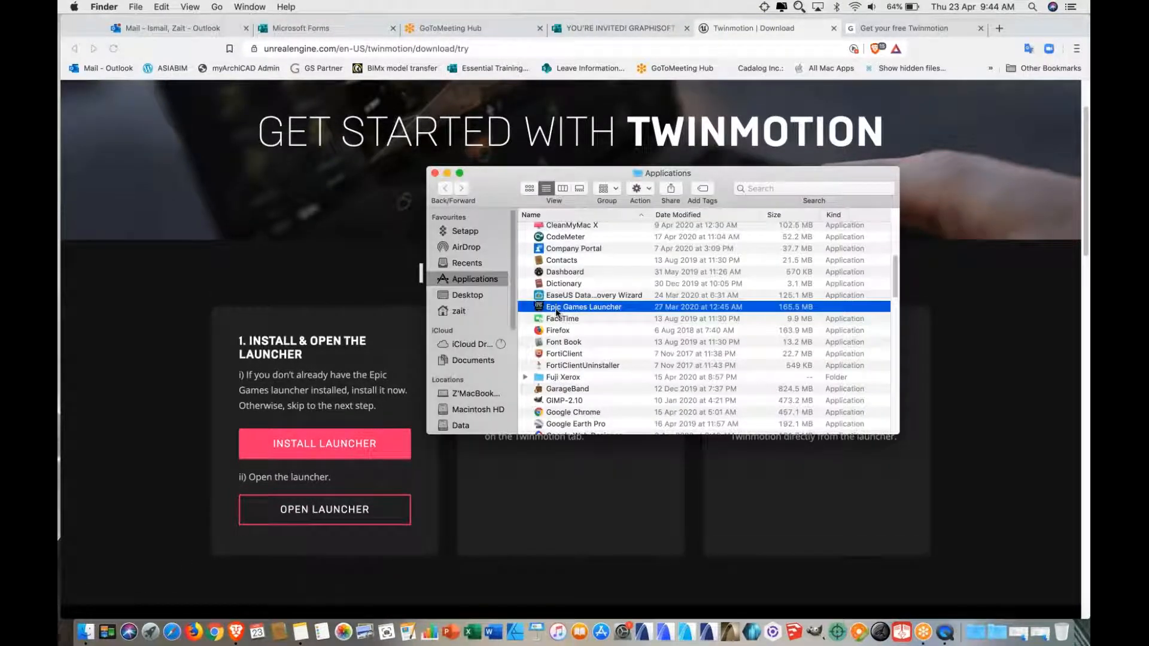
double_click(556, 312)
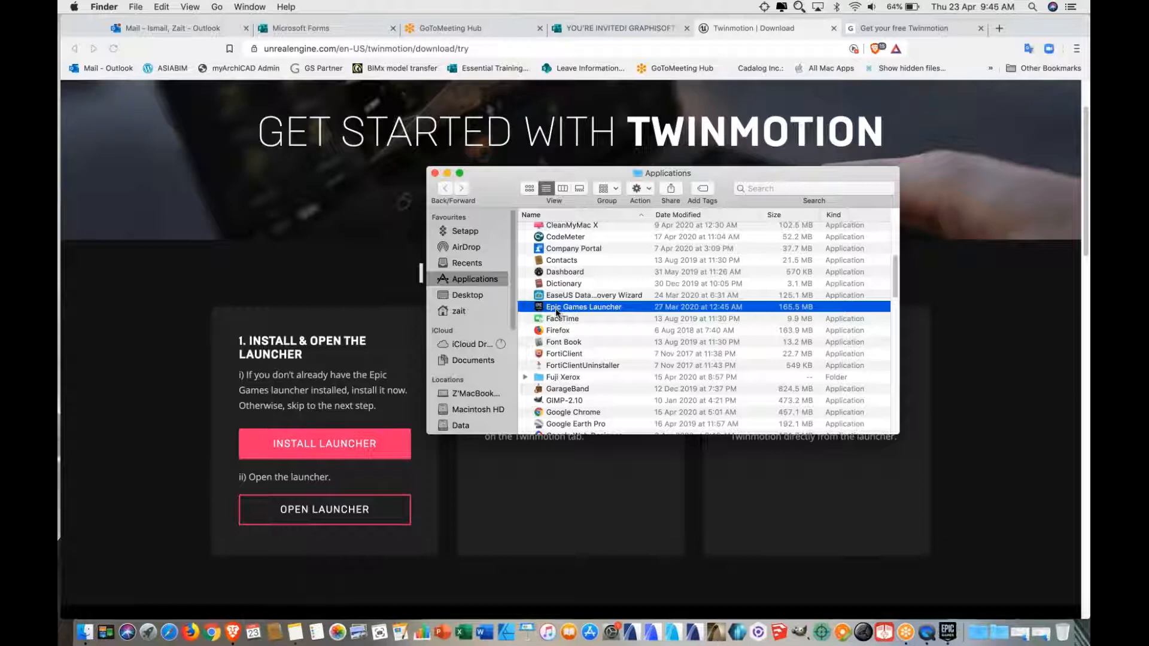
left_click(434, 175)
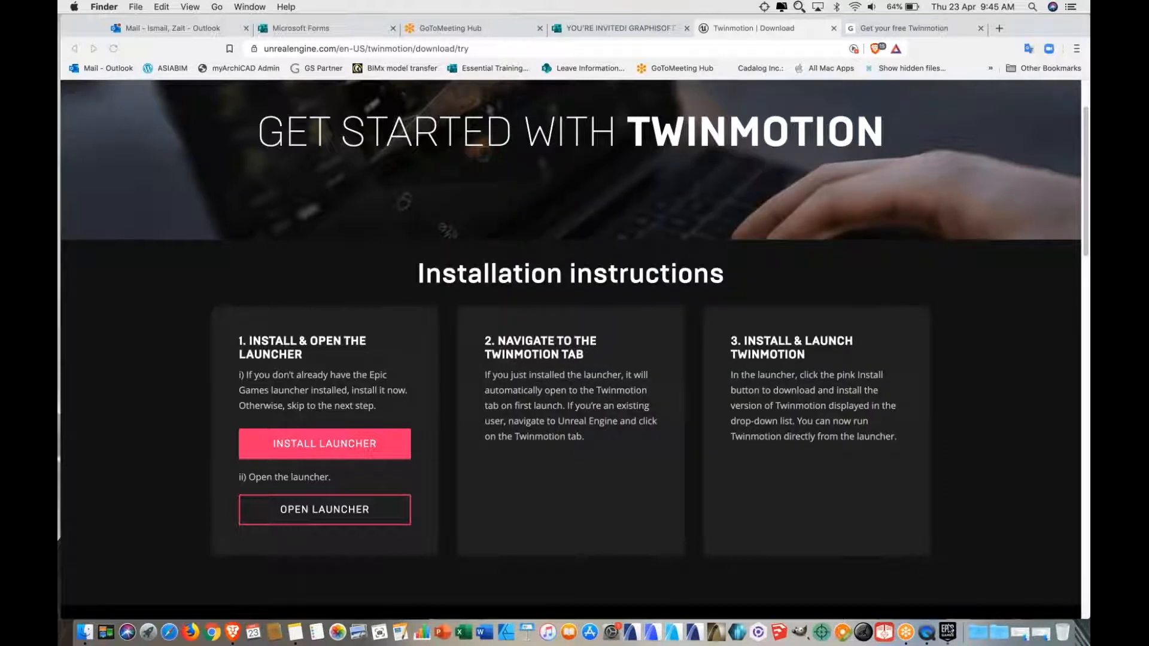
Sign in to the Epic Games Launcher with the Google account and continue from the browser confirmation back to the launcher
left_click(664, 232)
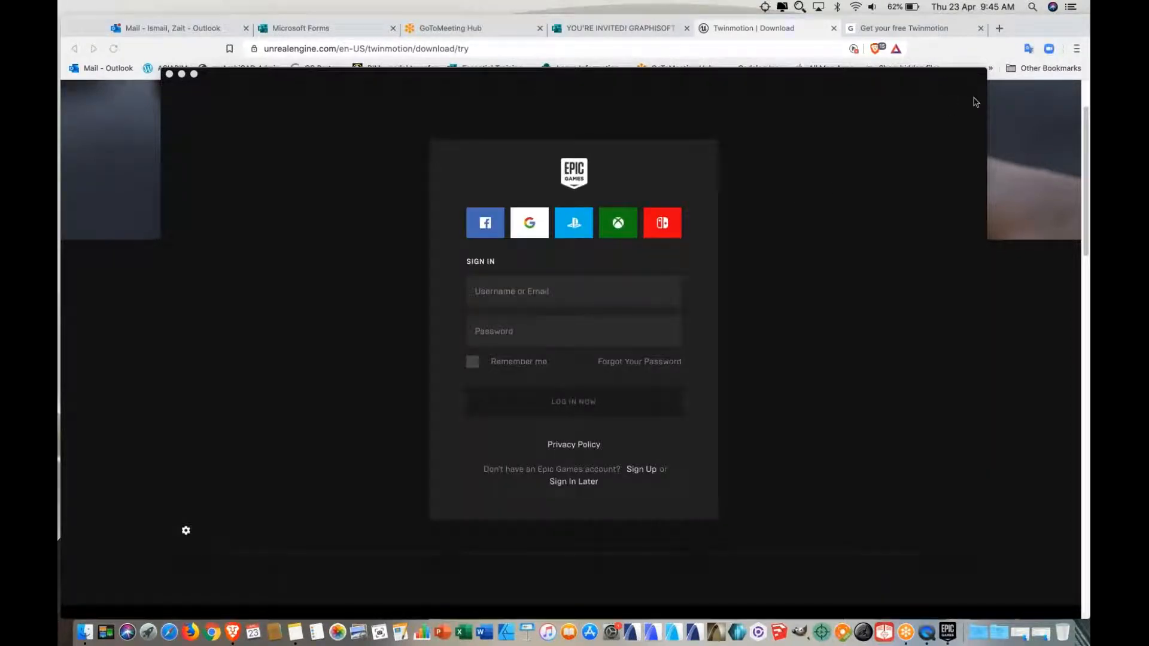
left_click(531, 226)
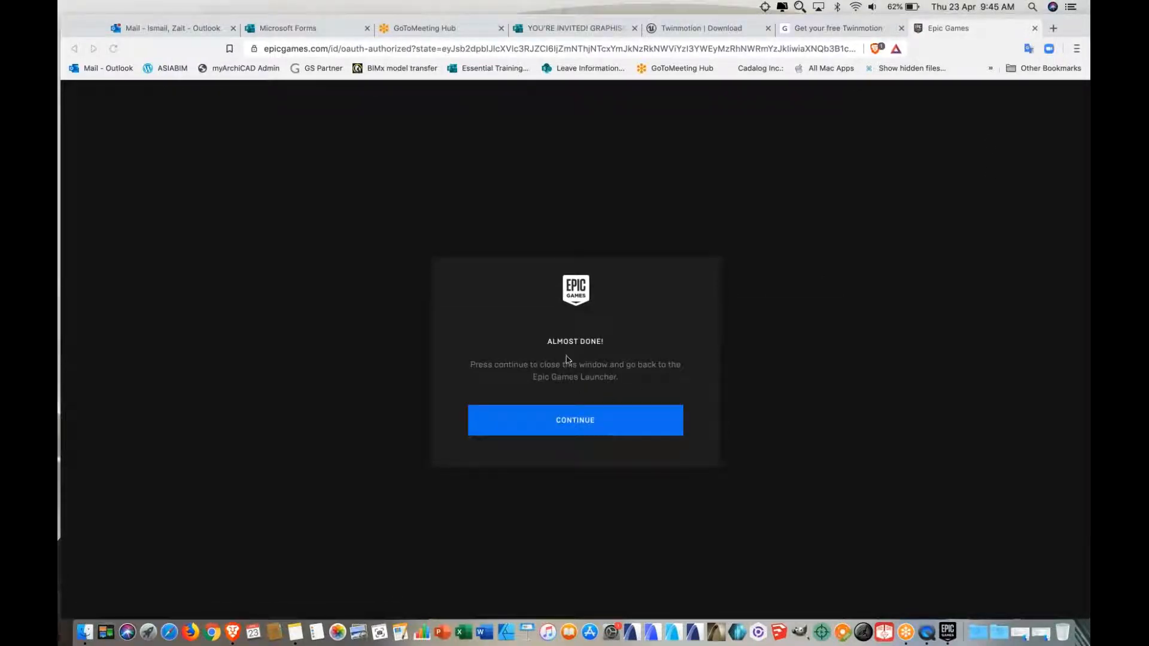
left_click(578, 424)
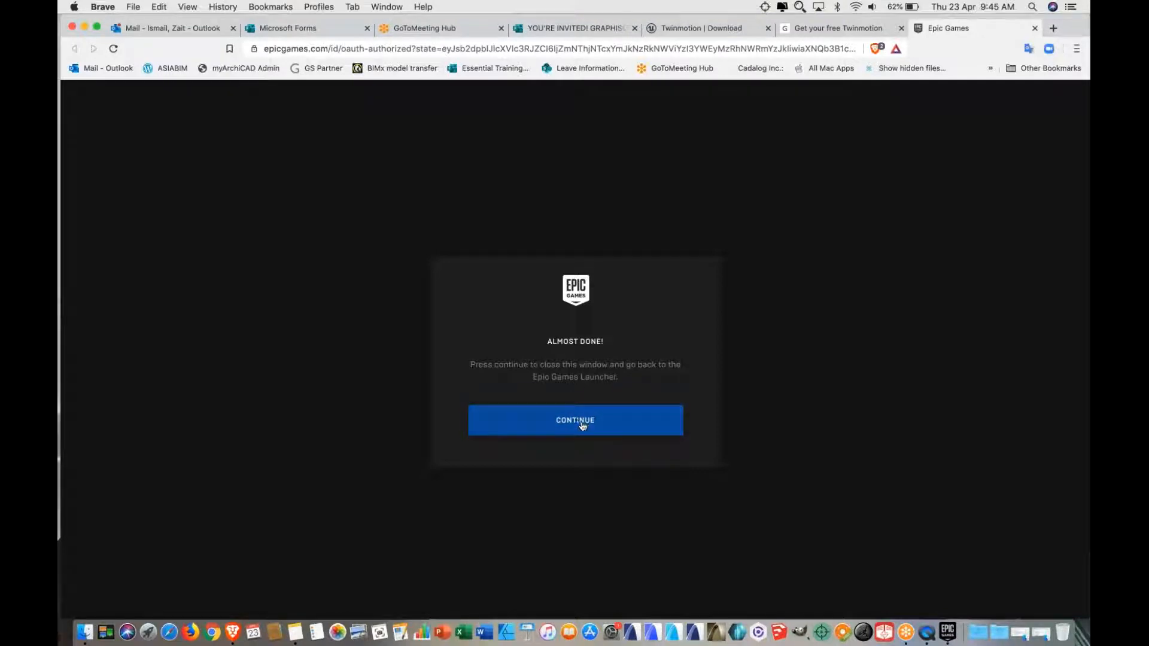
left_click(608, 418)
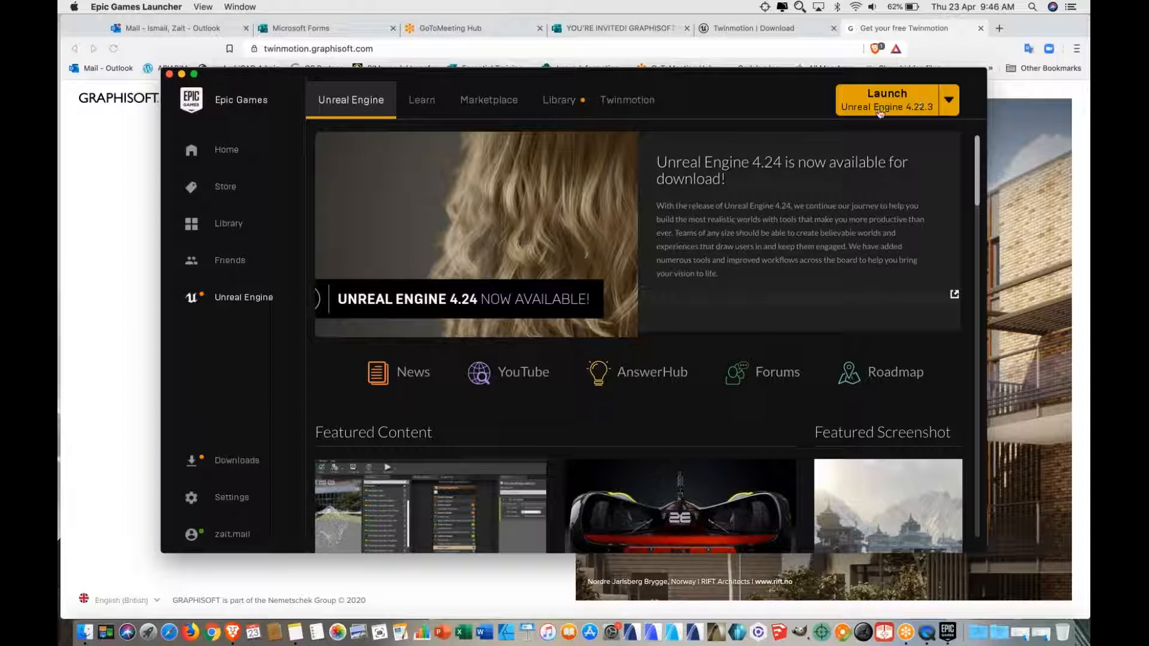
Go to the launcher's Twinmotion page, review the available versions and choose Twinmotion 2020.1
left_click(635, 104)
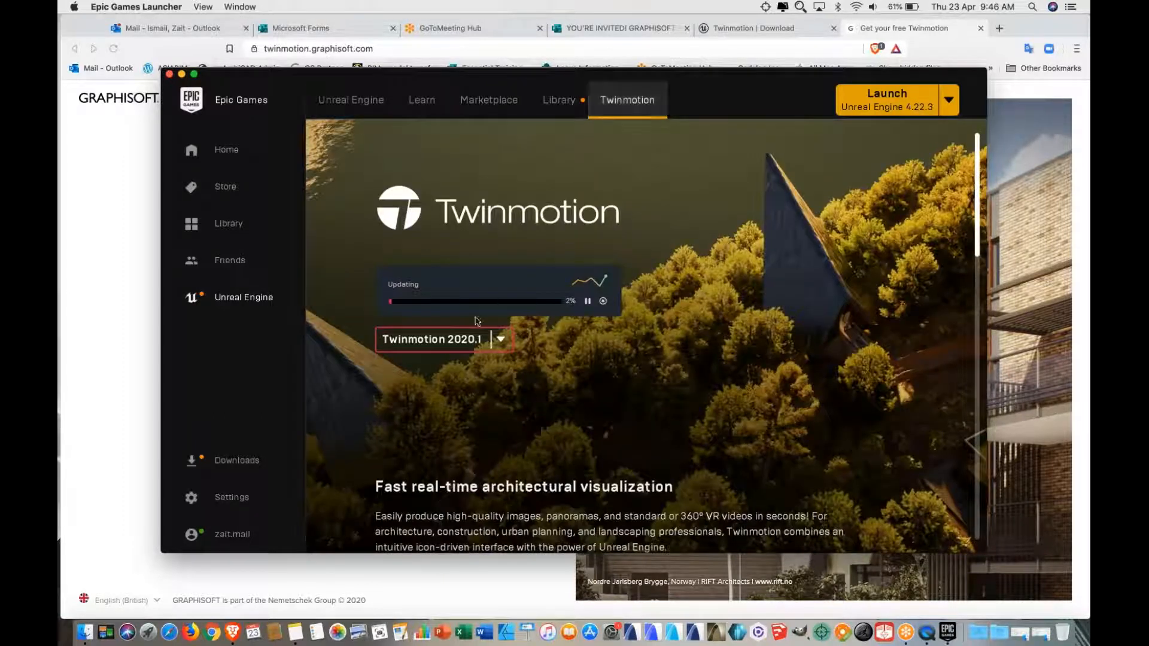
left_click(500, 339)
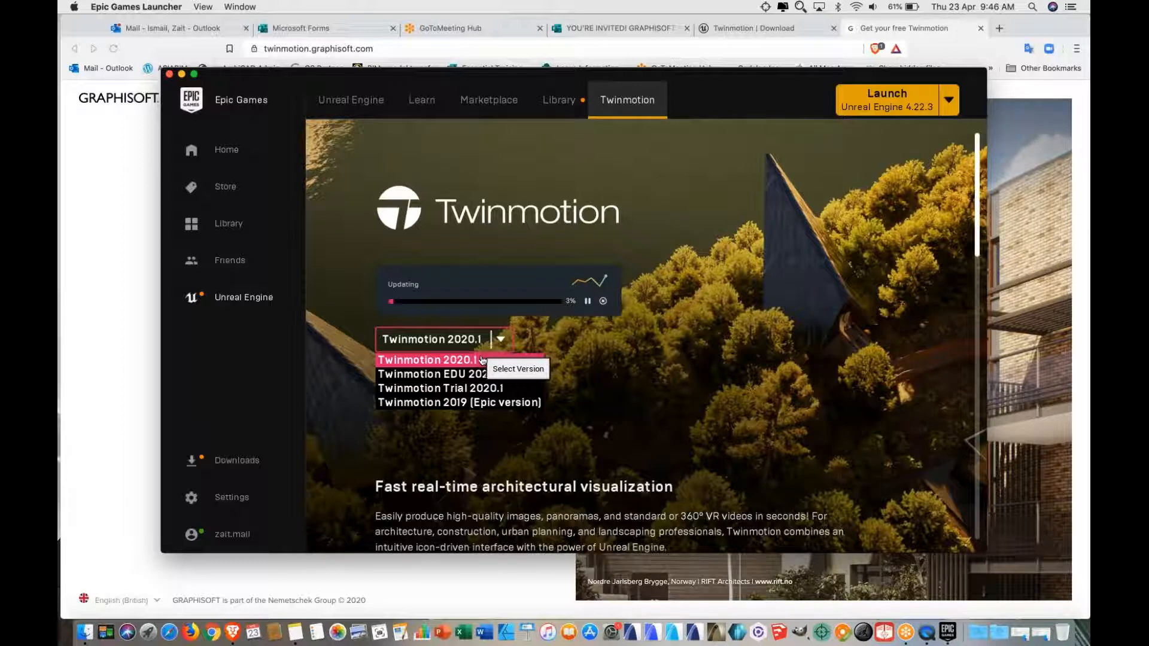
left_click(479, 340)
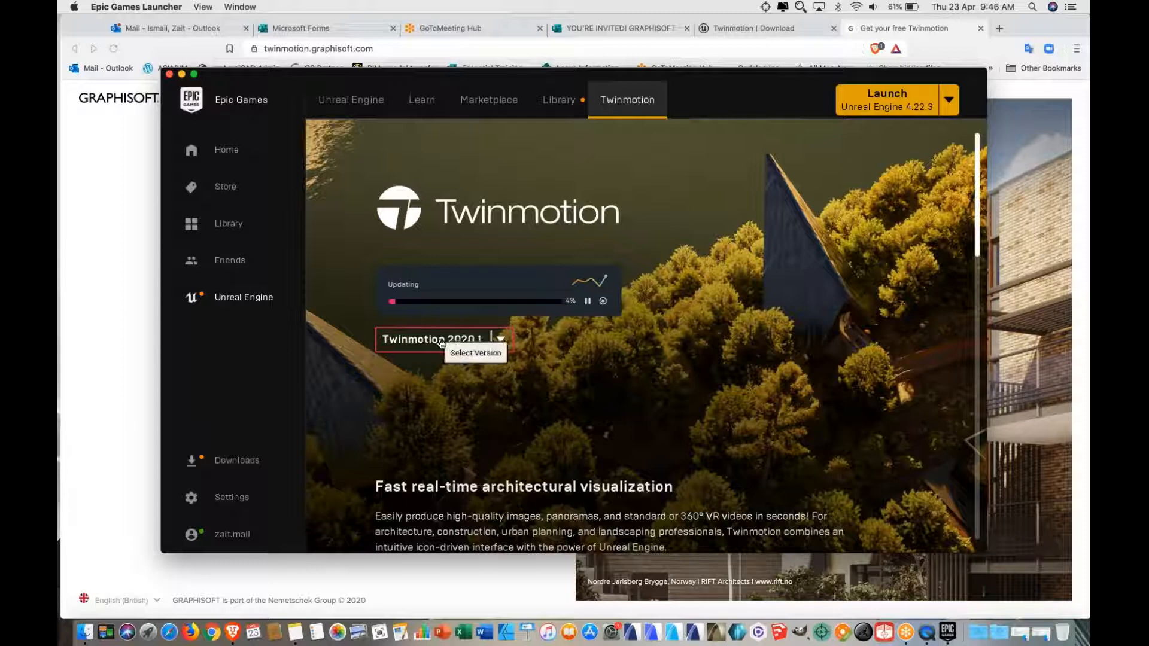
left_click_drag(978, 238, 957, 219)
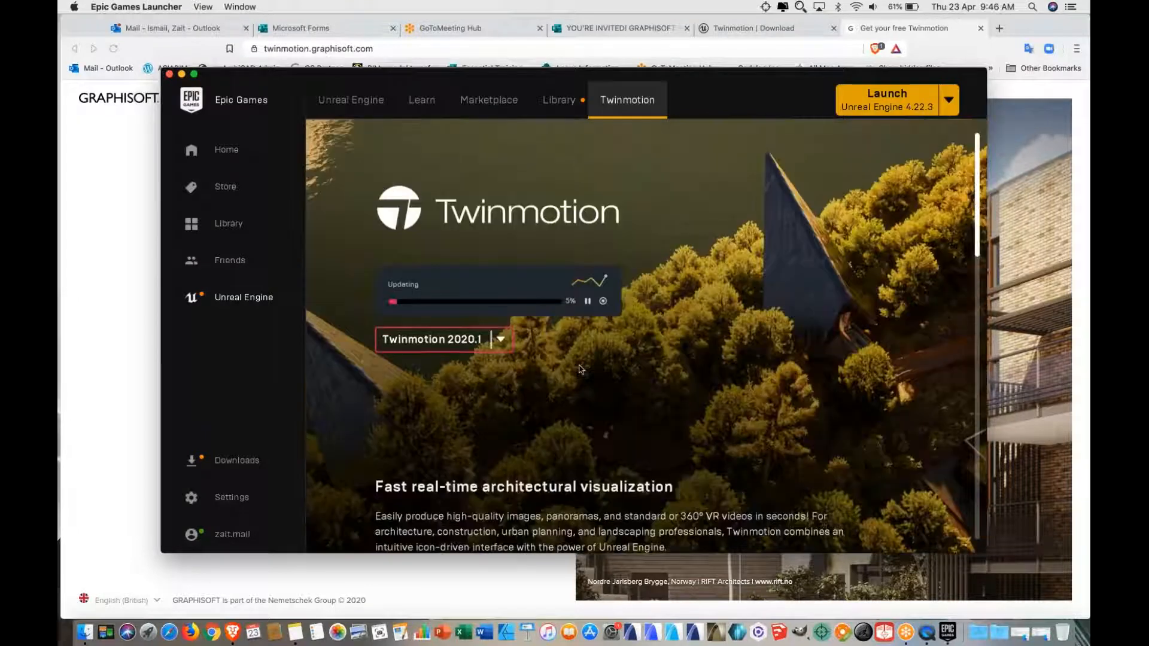
left_click(452, 349)
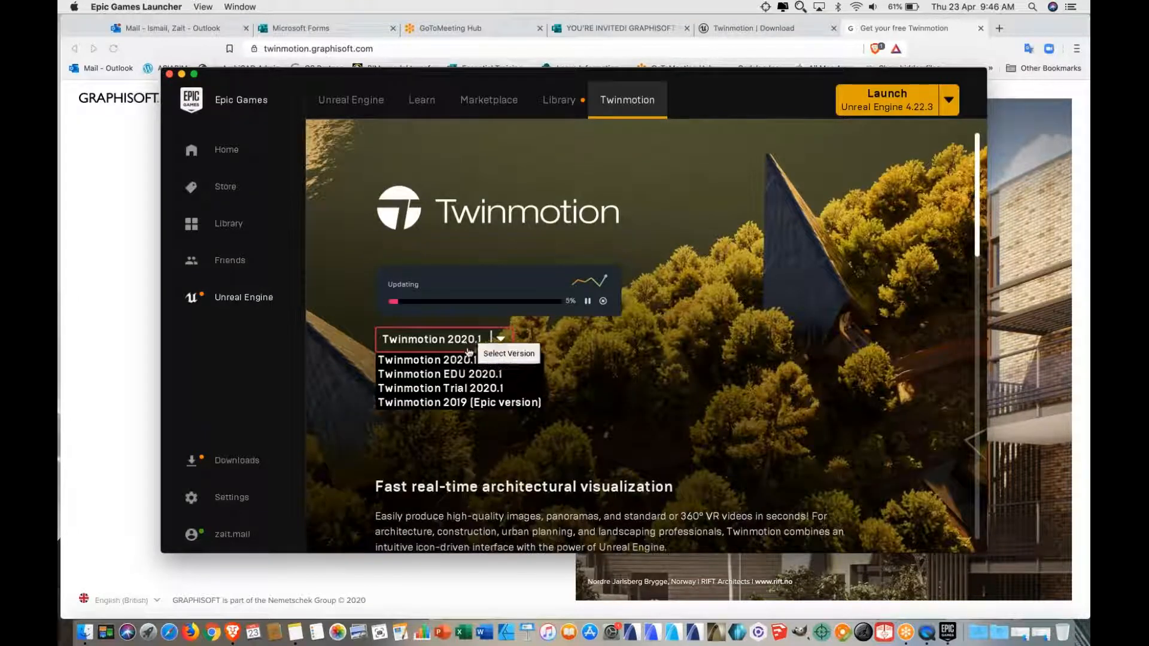
left_click(461, 358)
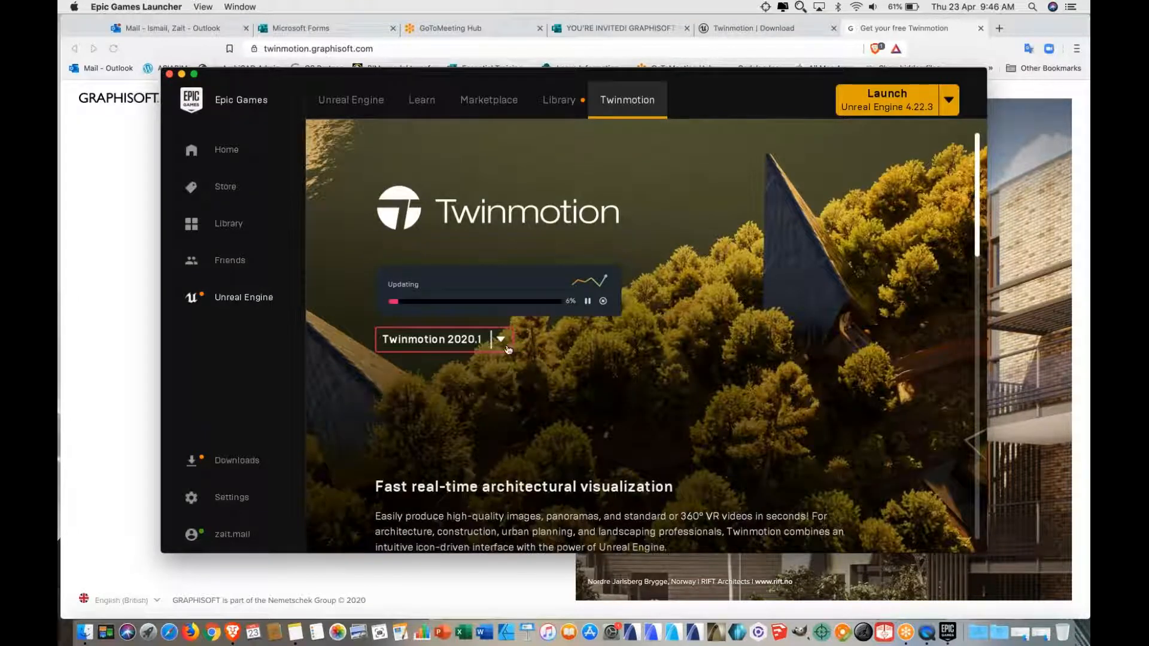
Check the Twinmotion 2020.1 download progress and look over the launcher's Twinmotion page
left_click(469, 345)
left_click(470, 346)
scroll(700, 367, "down", 2)
scroll(701, 367, "down", 3)
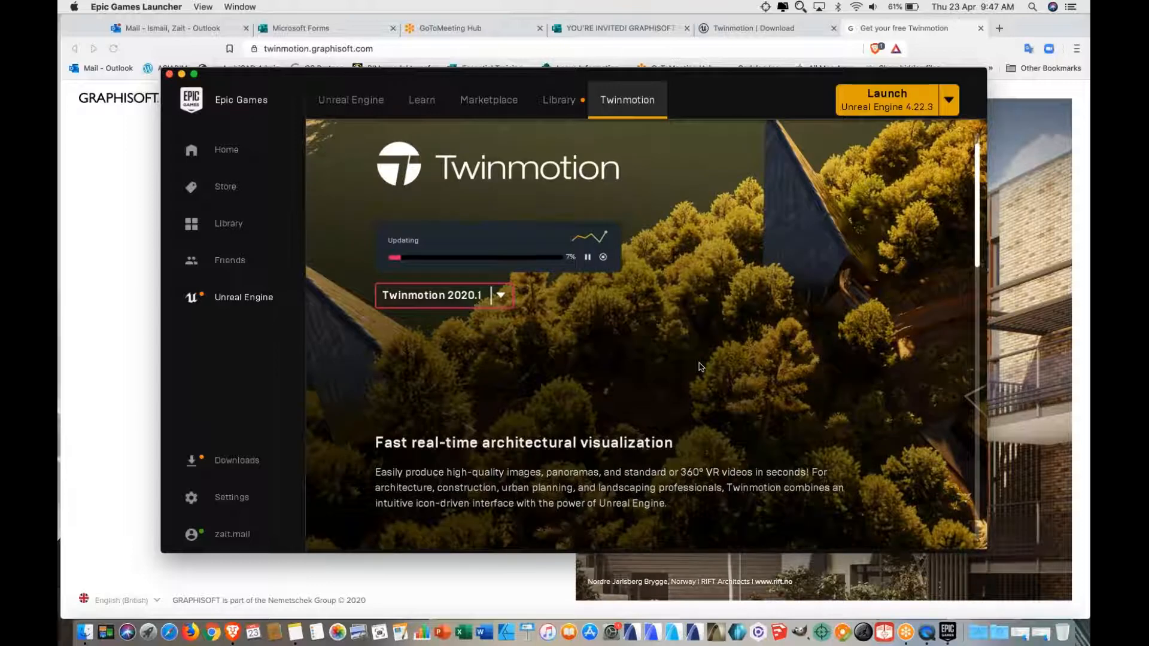
scroll(701, 367, "up", 2)
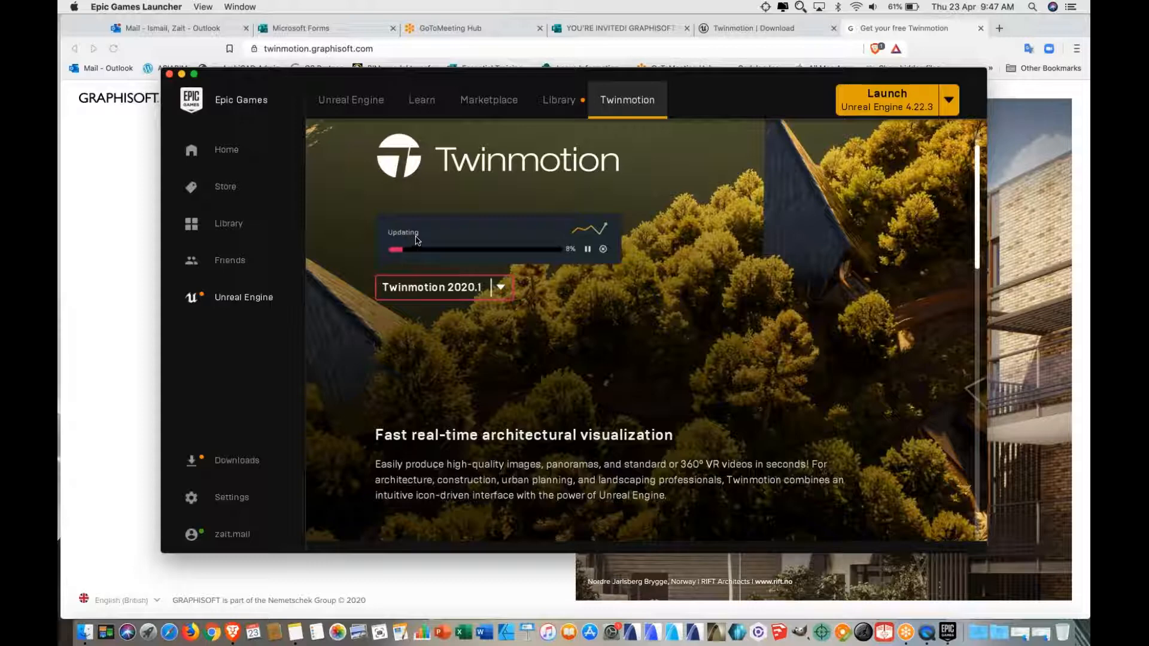
left_click(1074, 280)
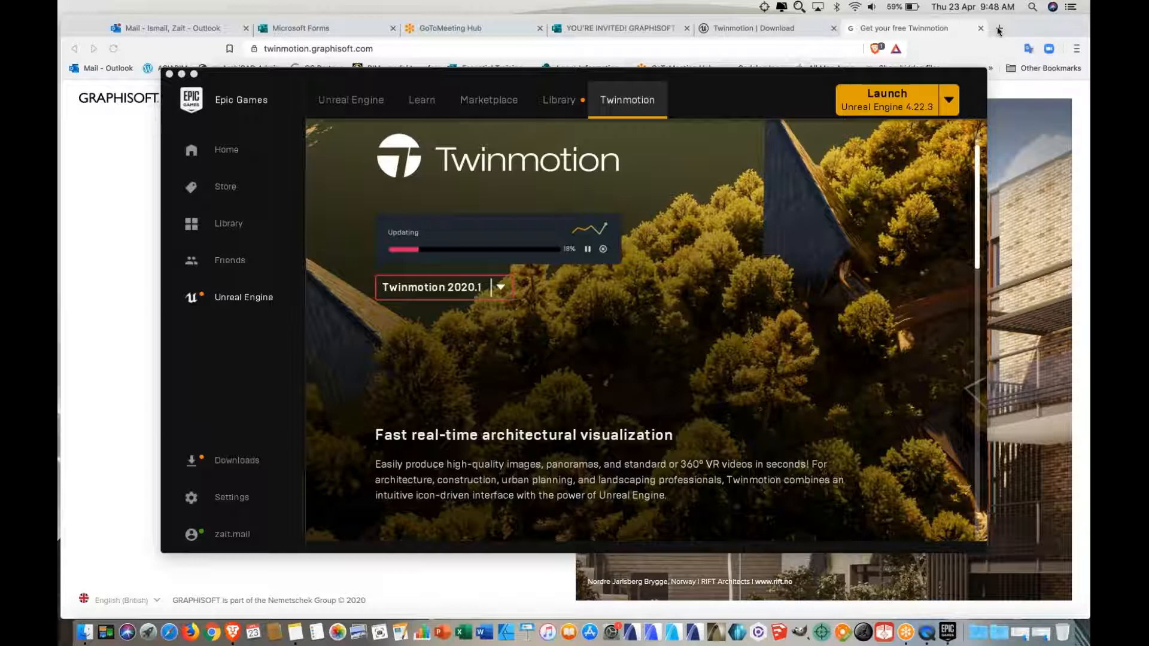
Search Google for quixel in a new browser tab and open the Quixel website
left_click(998, 30)
key("super+t")
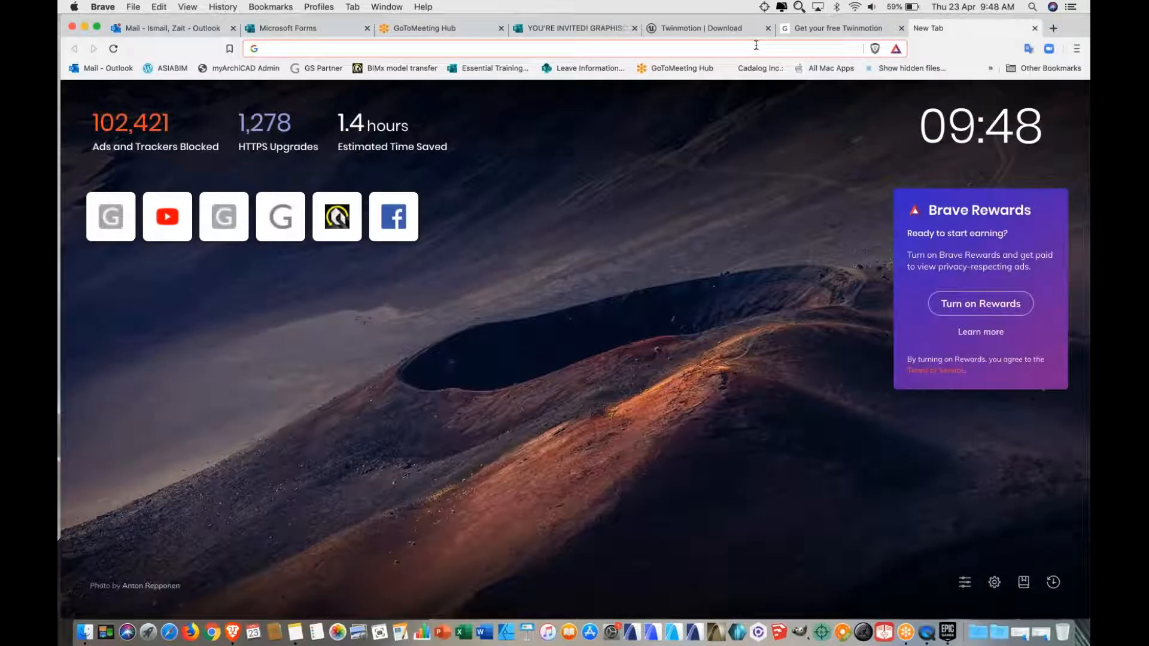
type("quixel")
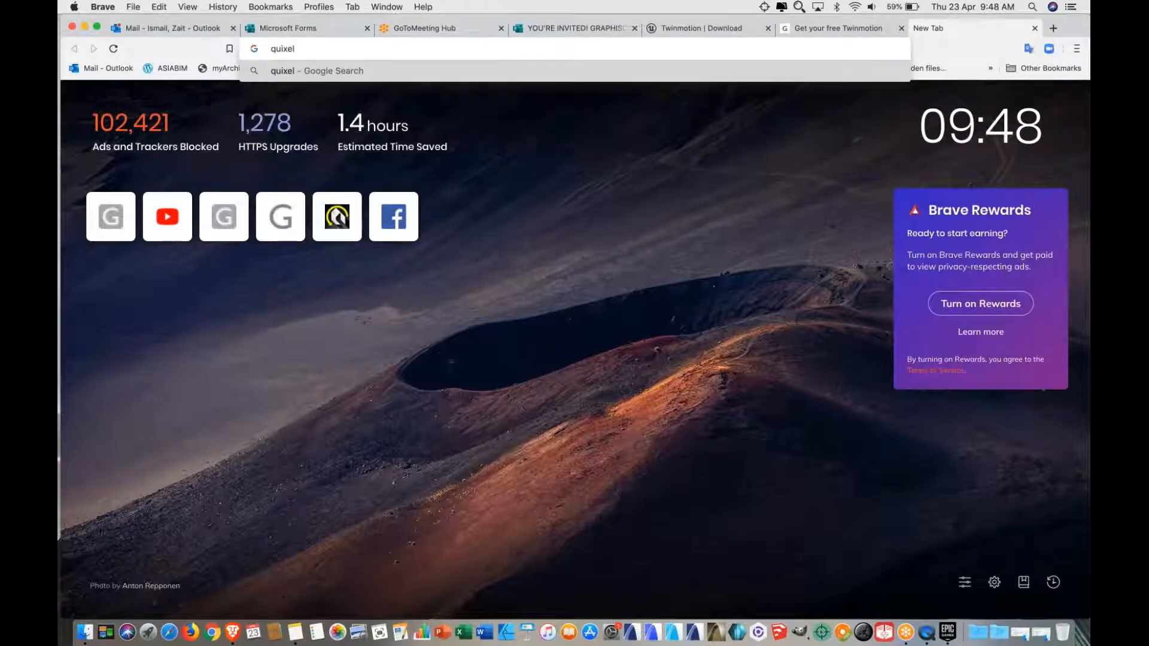
key("Return")
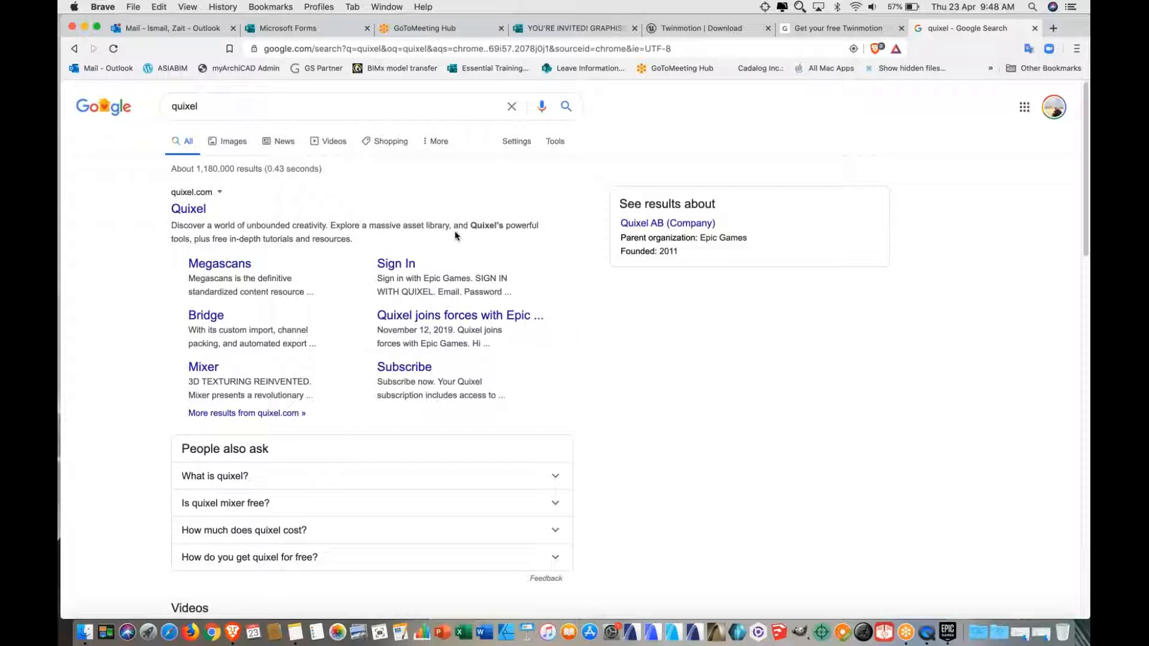
left_click(194, 210)
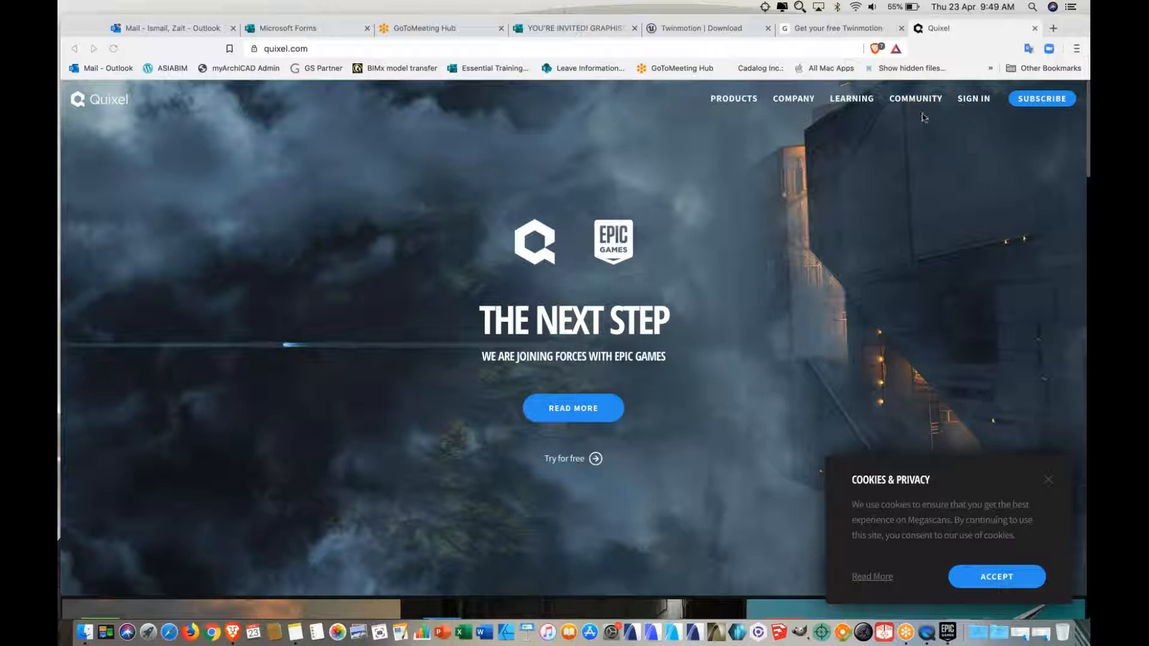
left_click(729, 101)
Go to the Get your free Twinmotion page and briefly check the download progress in the Epic Games Launcher
left_click(835, 29)
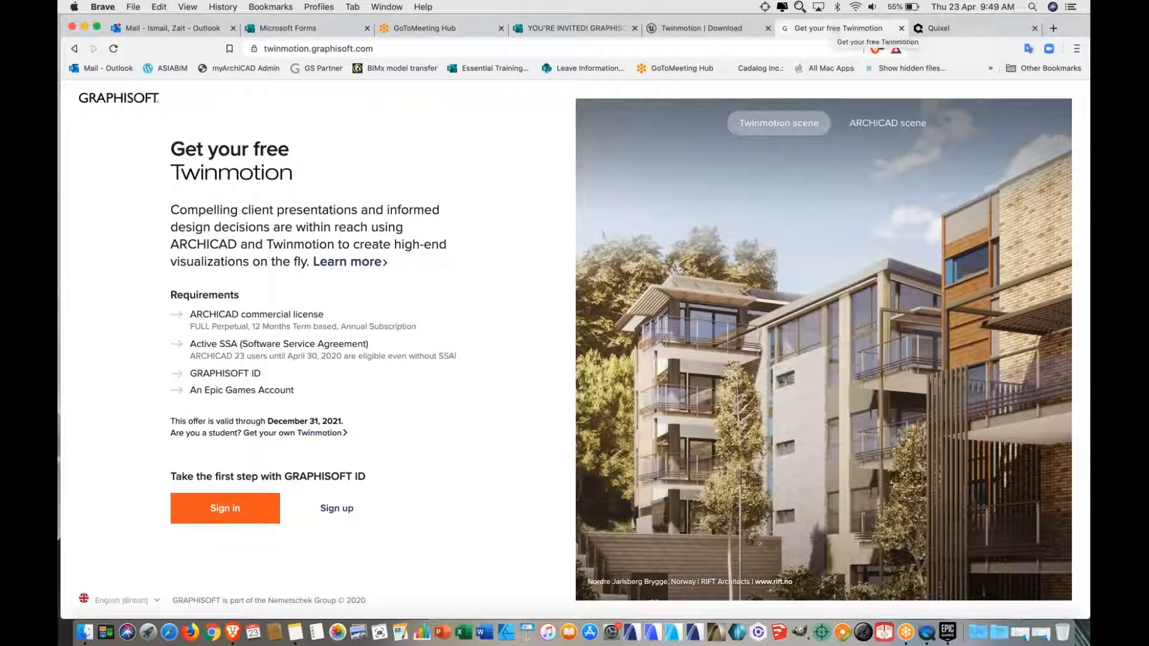
left_click(948, 630)
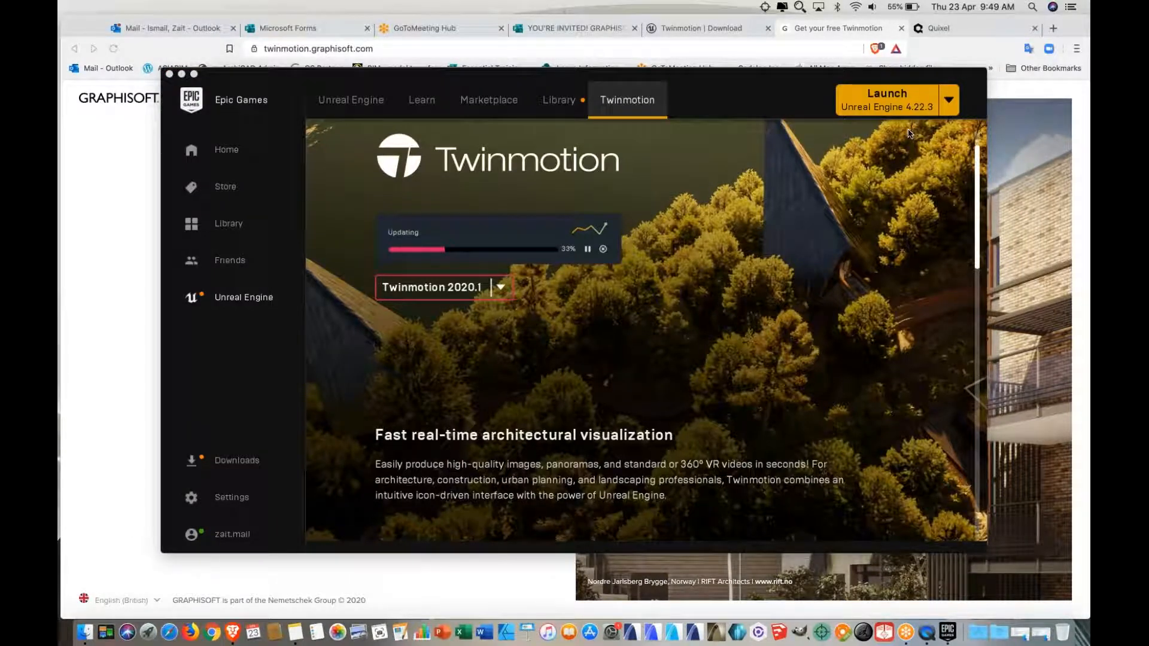
left_click(82, 188)
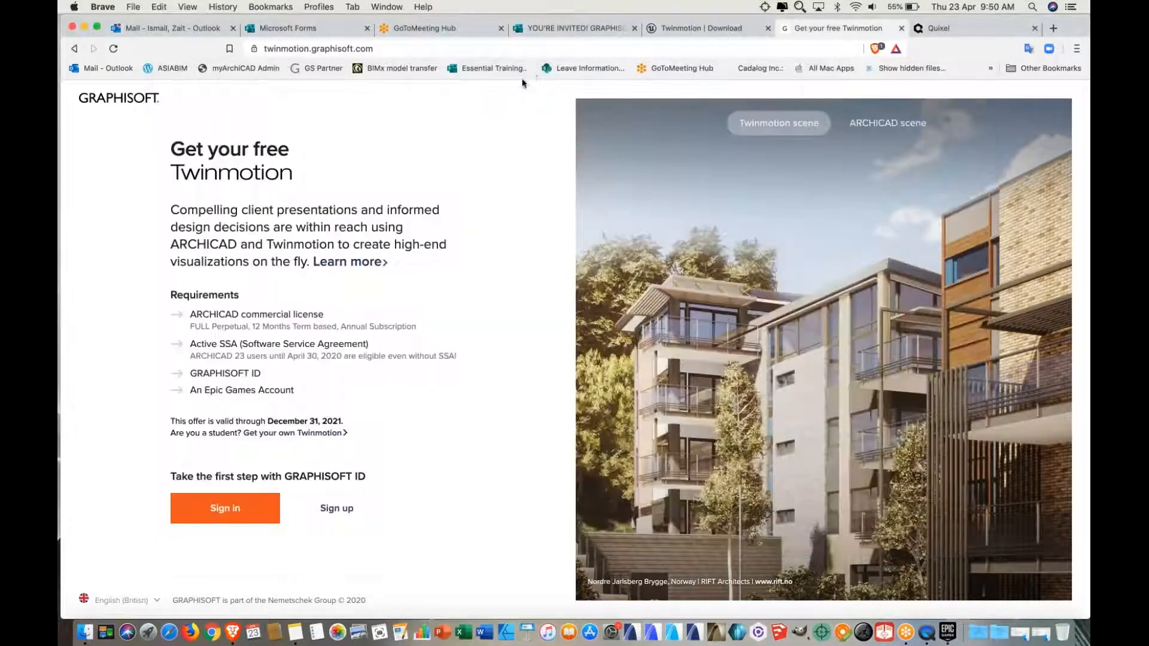
Review the plugins section and the installation instructions on the Unreal Engine Twinmotion download page
left_click(702, 32)
scroll(568, 419, "down", 15)
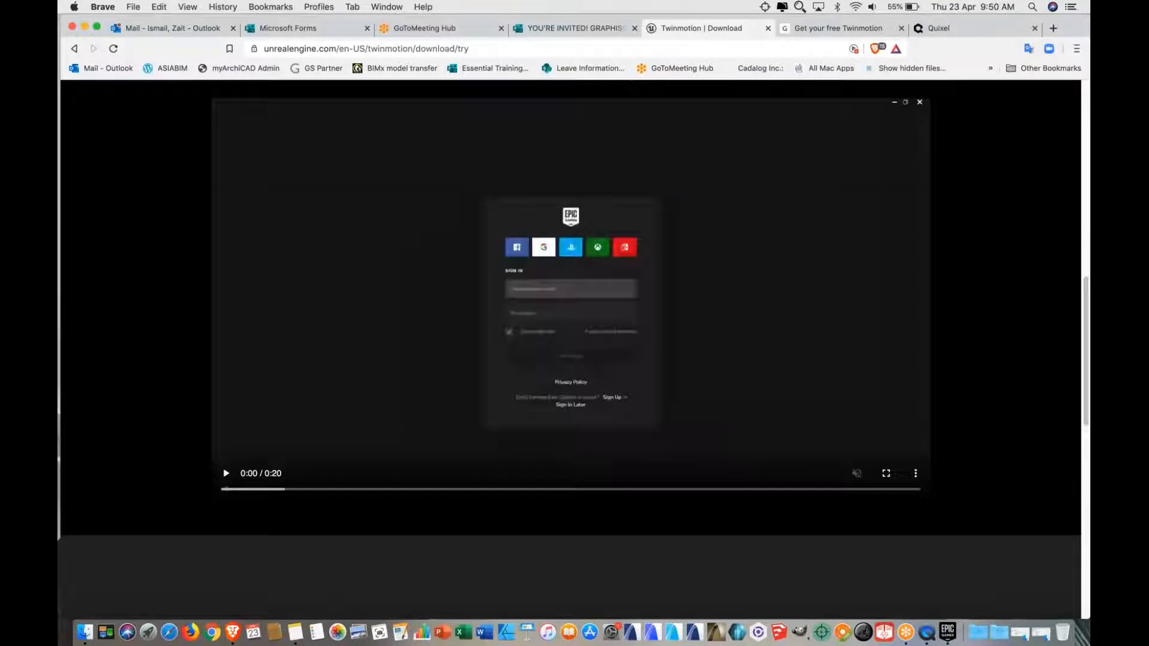
scroll(568, 464, "down", 3)
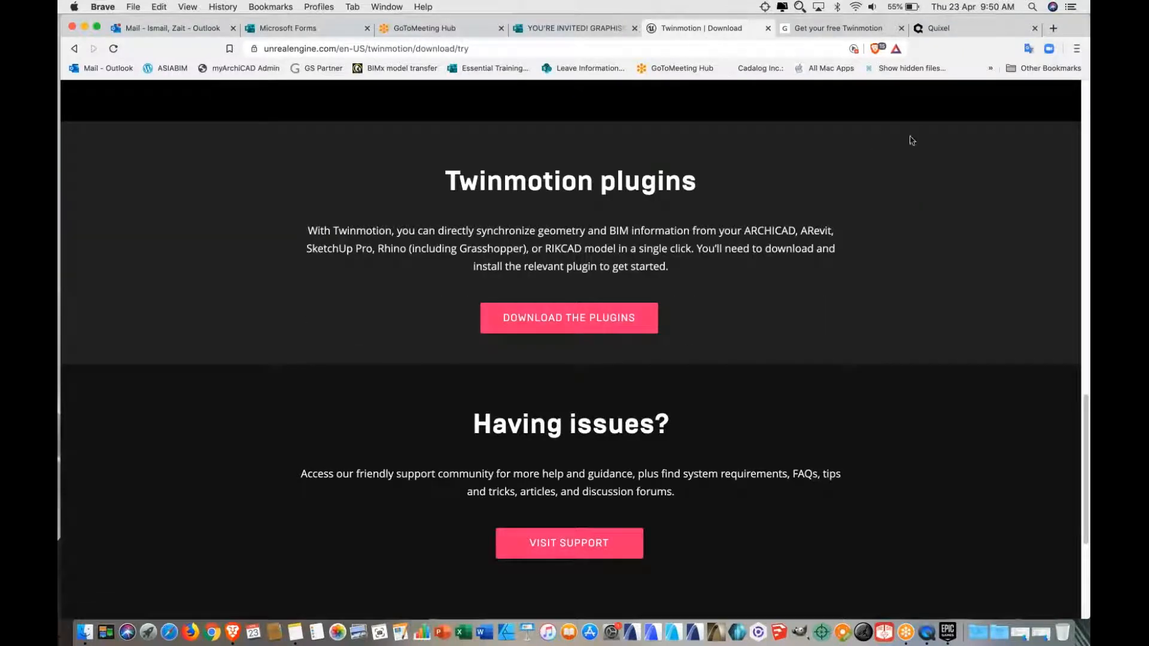
scroll(736, 122, "up", 3)
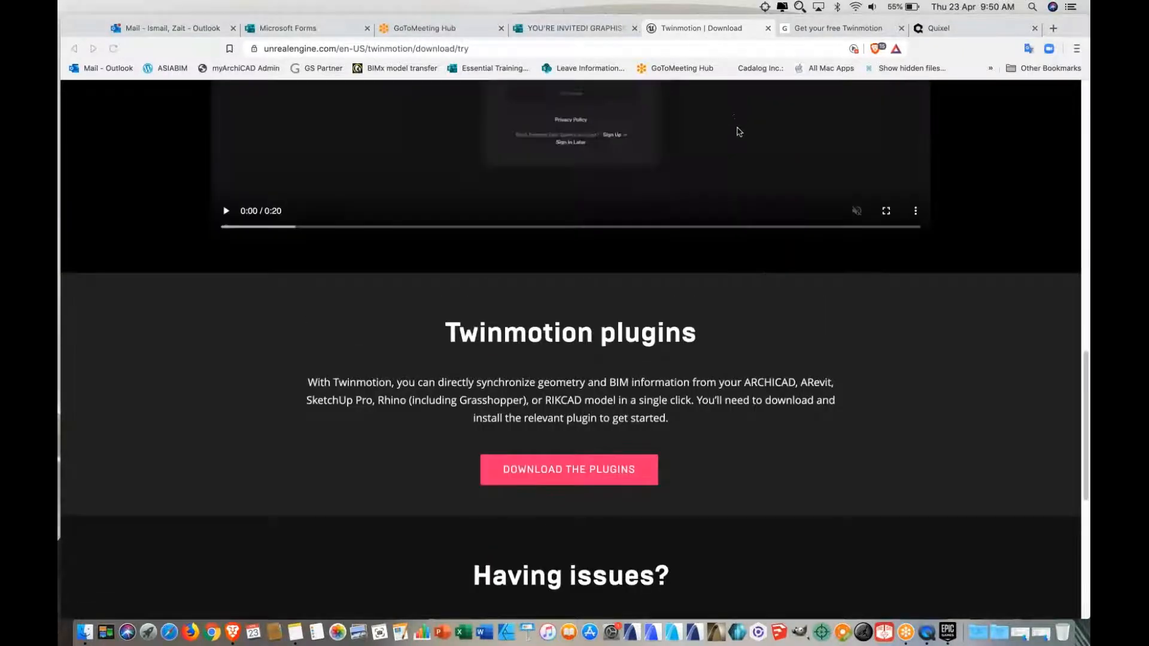
scroll(610, 251, "up", 10)
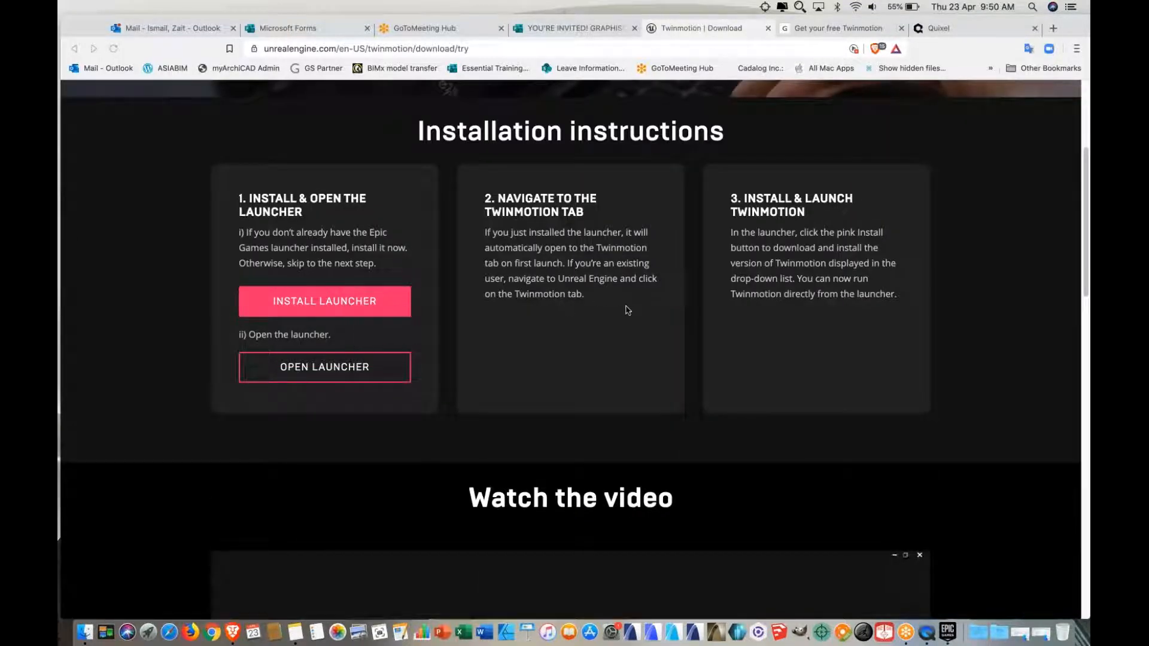
scroll(796, 440, "down", 1)
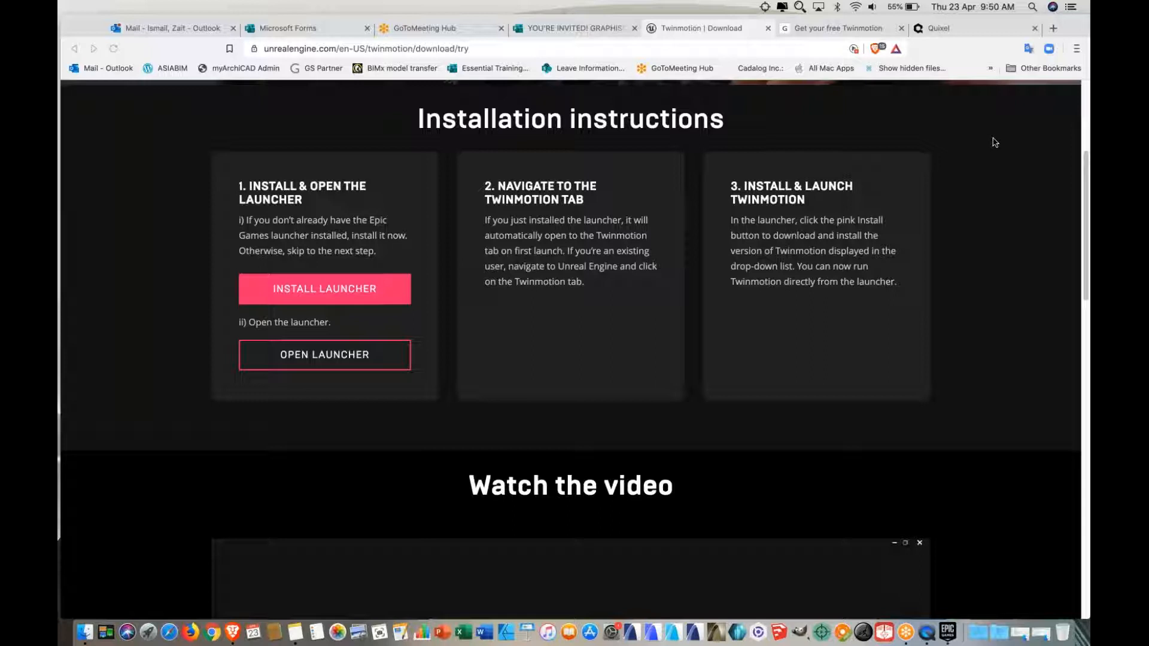
Search for "twinmotion requirements" in the Quixel browser tab and open the Twinmotion Support Site's system requirements article
left_click(975, 29)
left_click(309, 49)
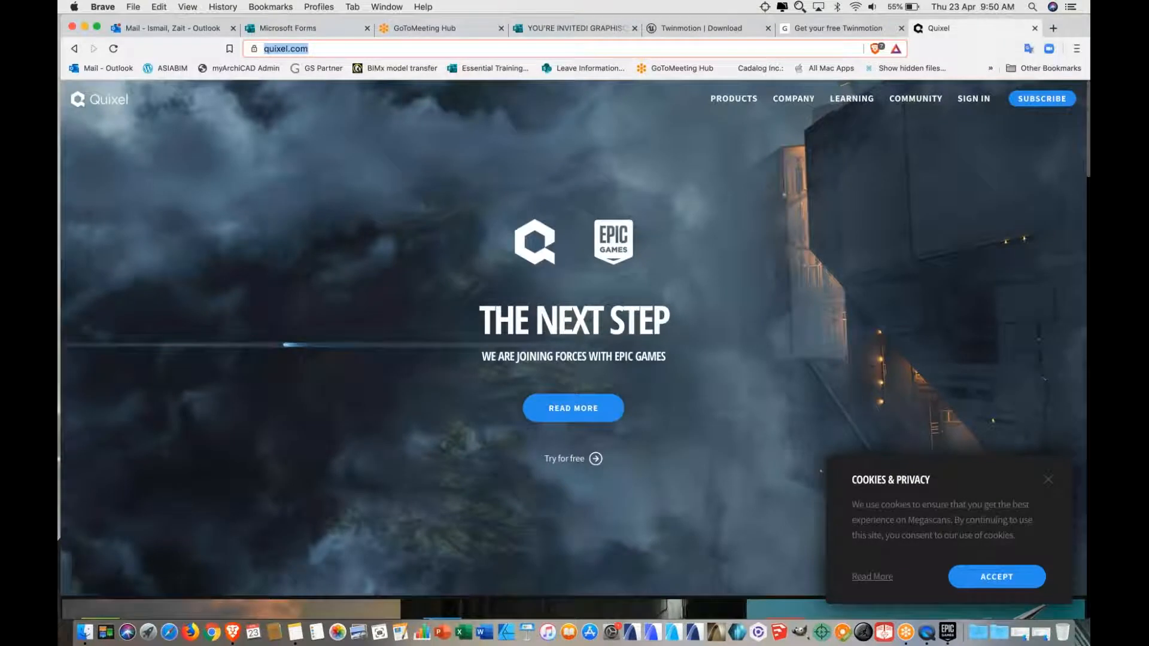
type("twinmotion ")
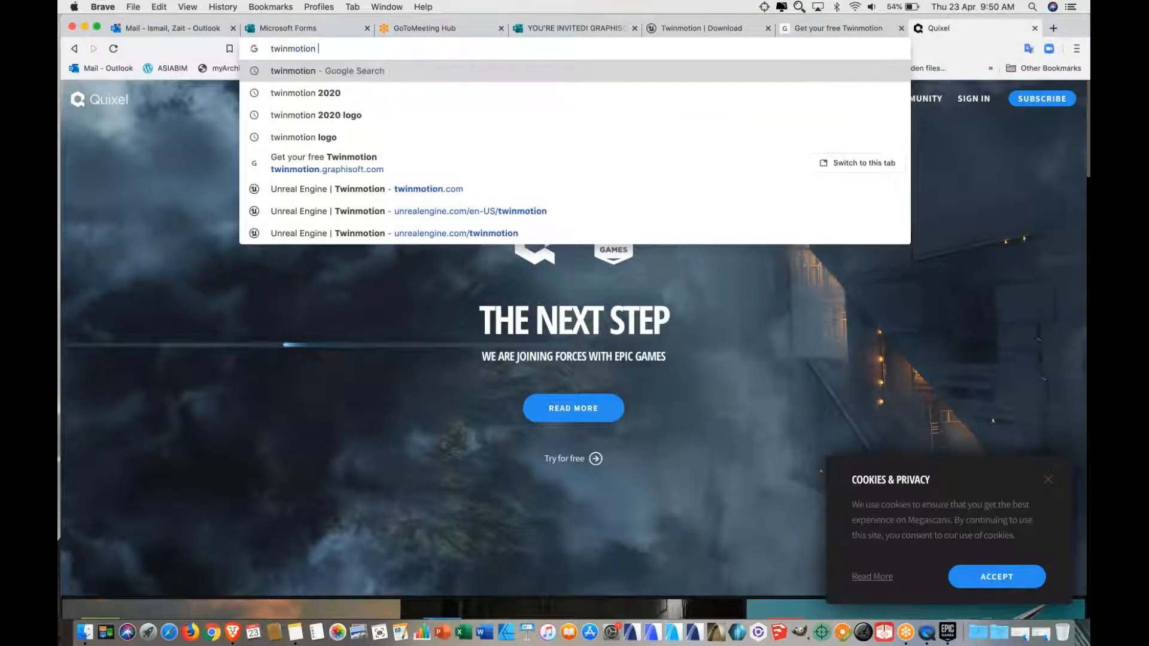
type("spe")
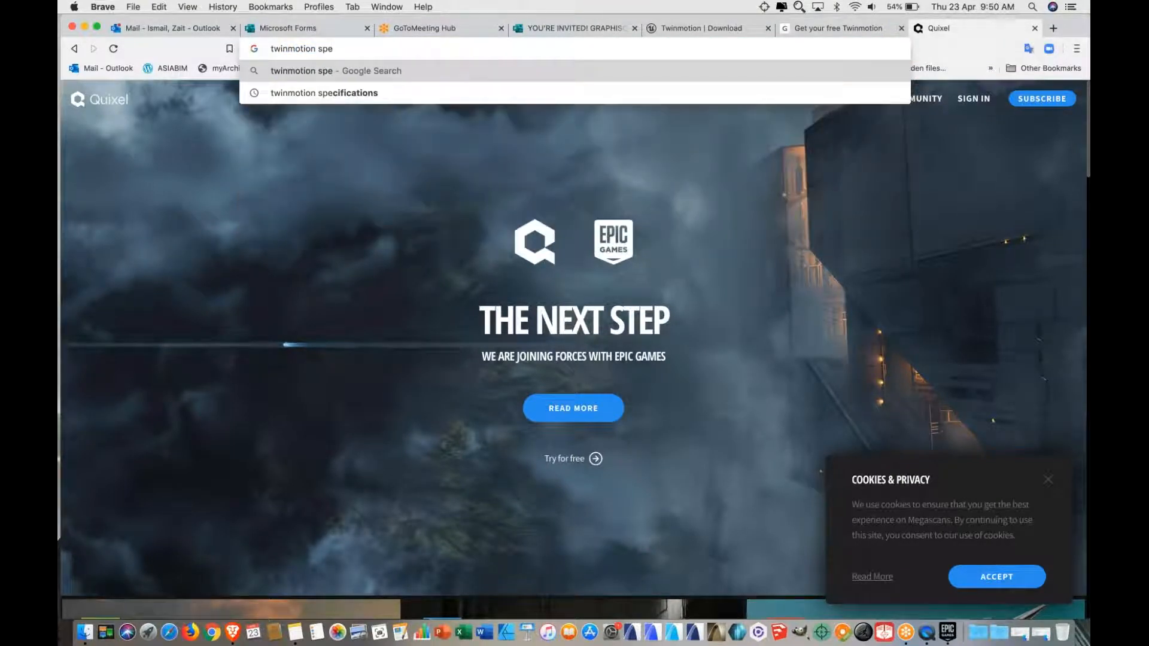
key("BackSpace")
key("BackSpace")
key("BackSpace")
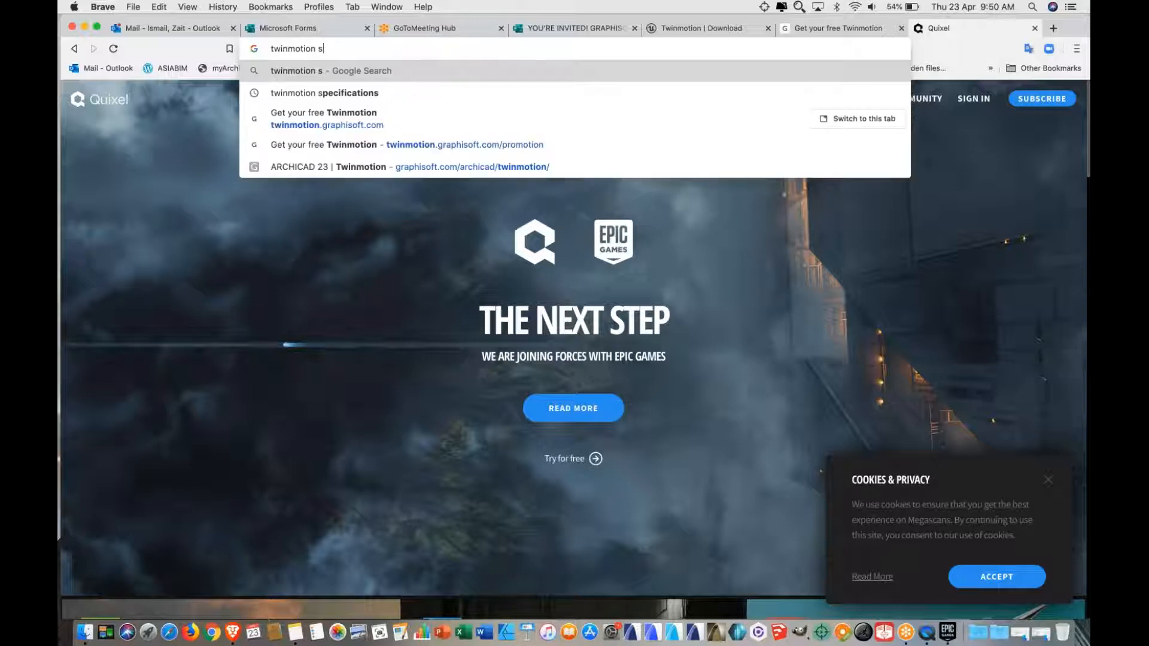
type("require")
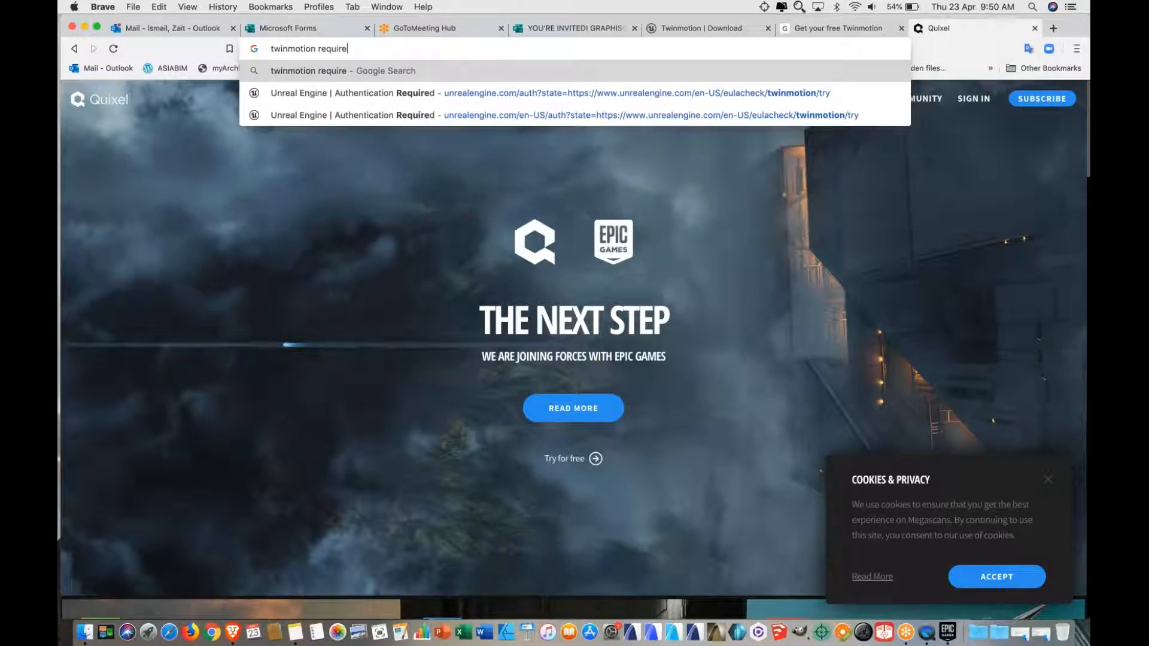
type("ments")
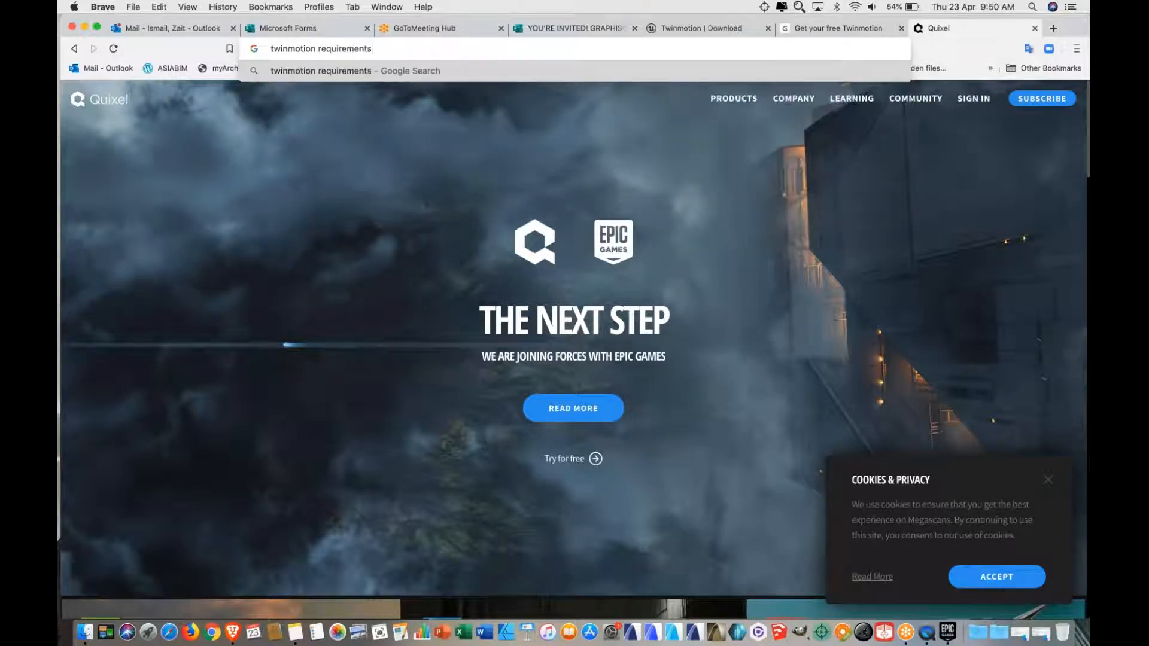
key("Return")
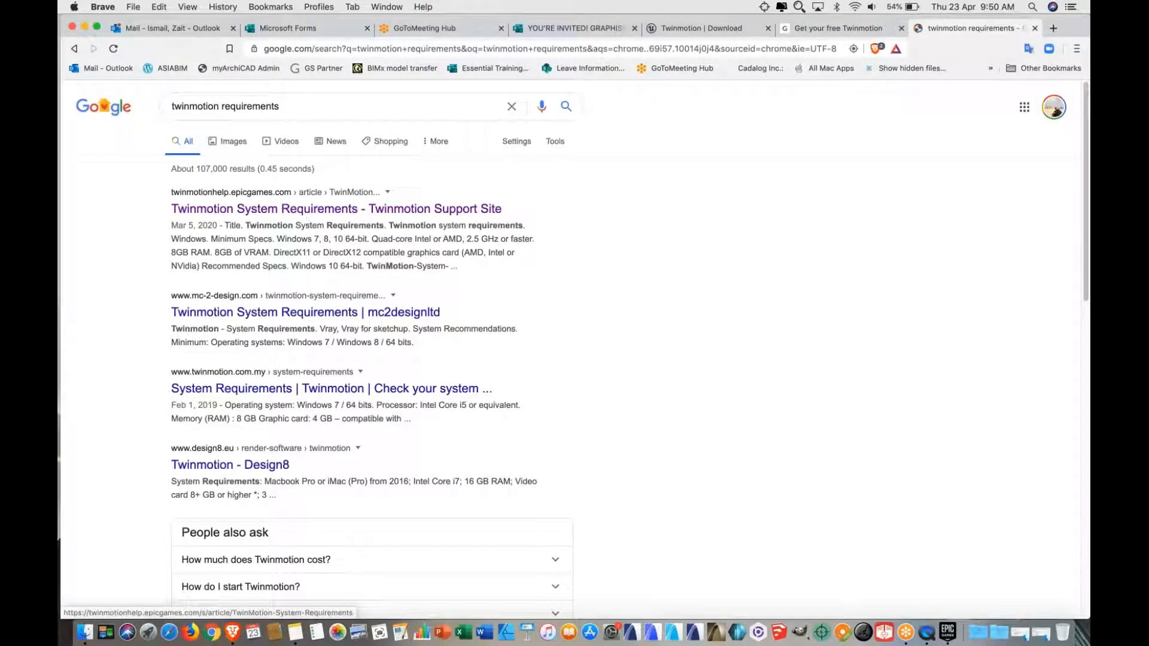
left_click(303, 217)
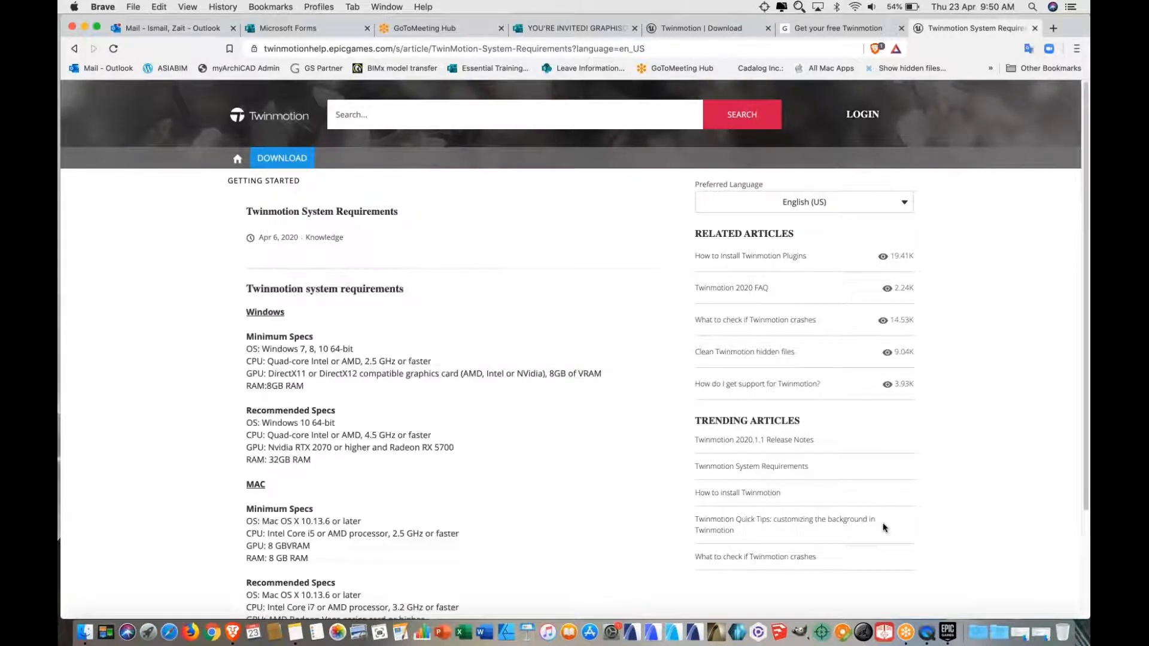
Find Twinmotion with a system search for "twin" and launch the Twinmotion2020.1 version
left_click(1032, 7)
type("twin")
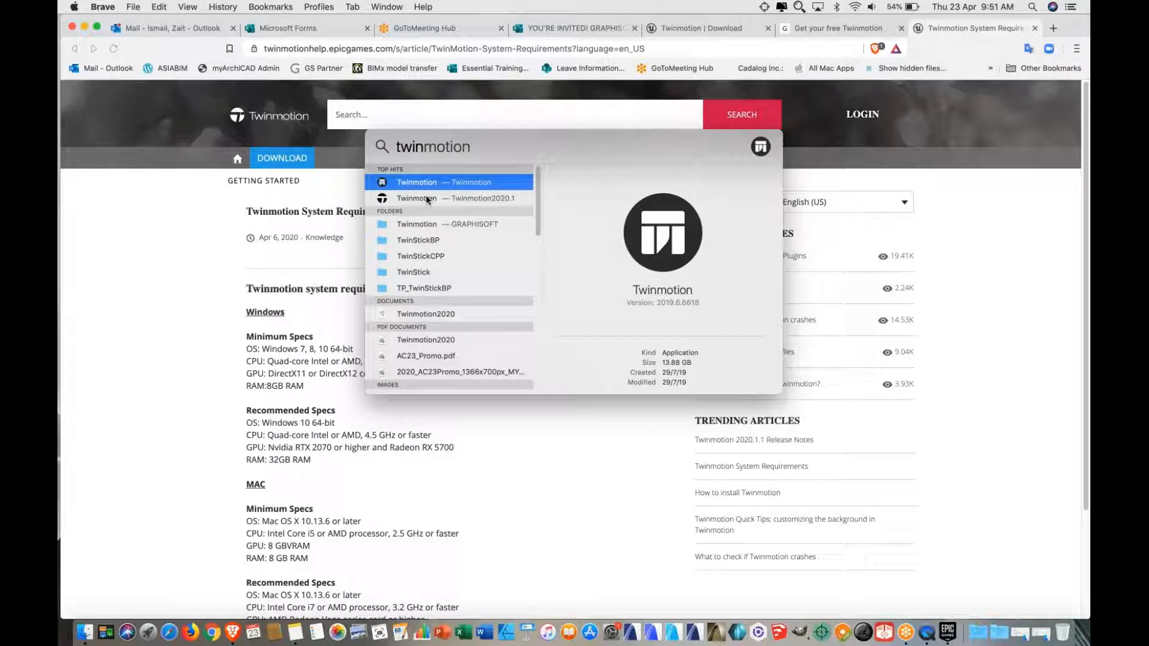
left_click(428, 199)
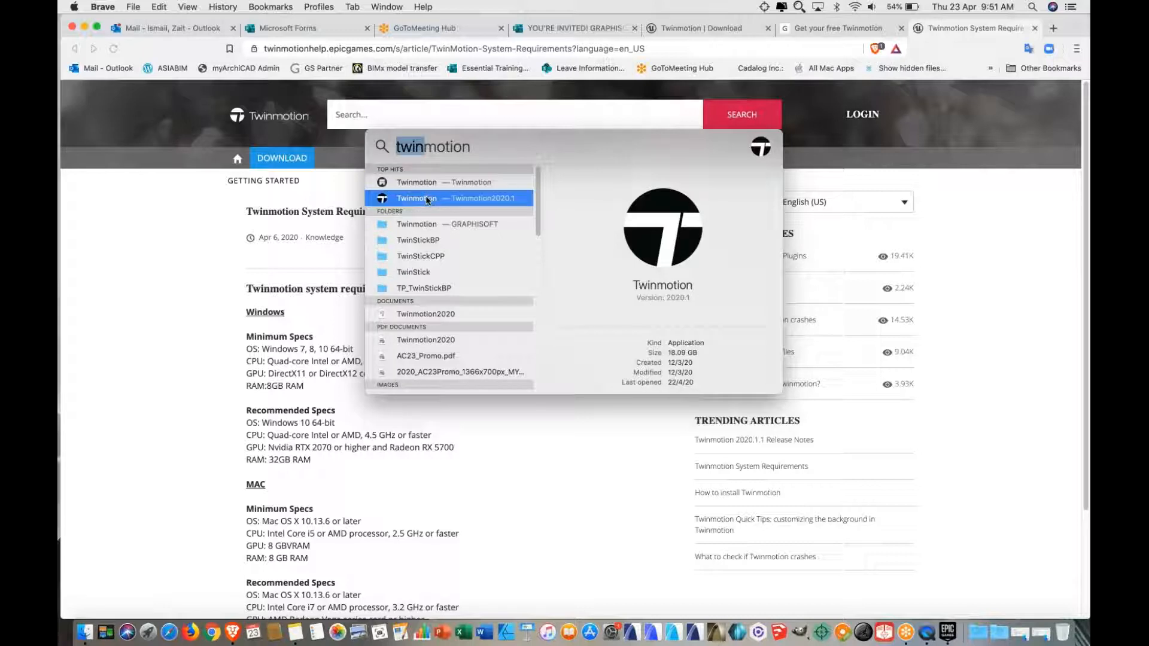
double_click(426, 200)
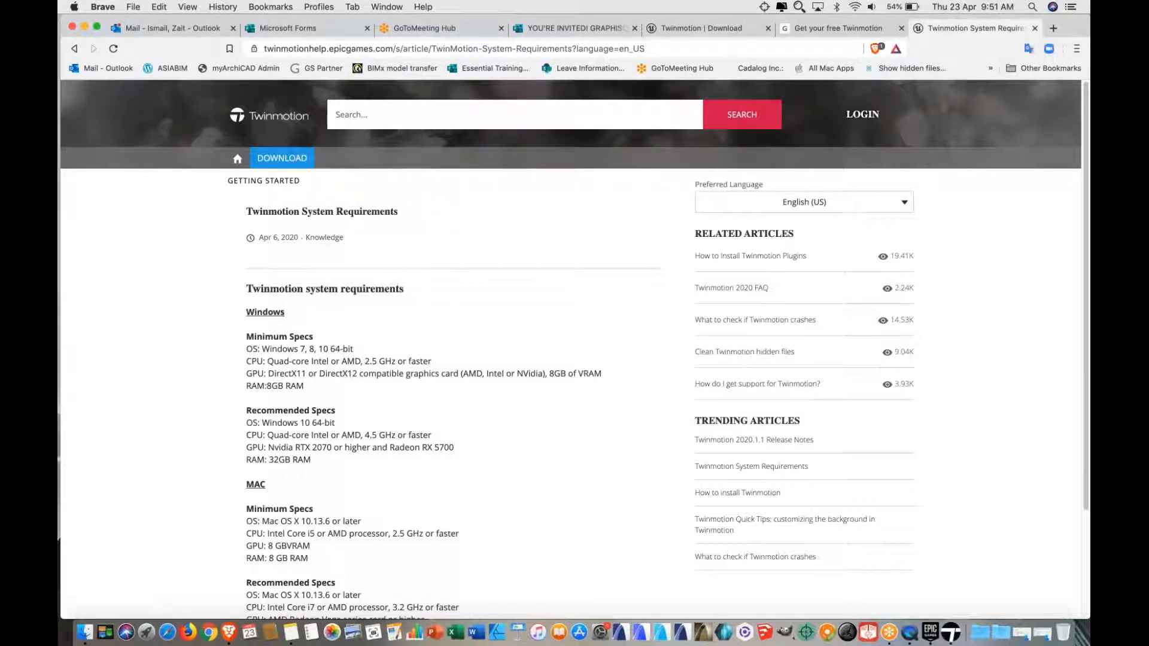
Try to keep the Twinmotion icon in the Dock and move its loading window aside
right_click(953, 635)
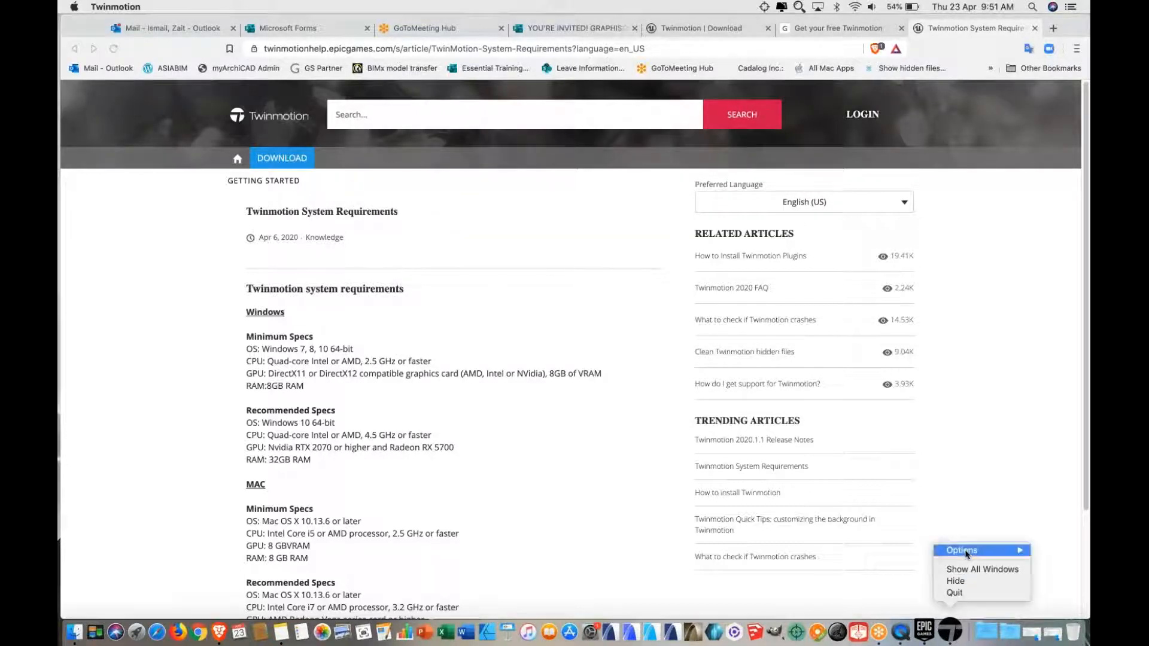
mouse_move(965, 551)
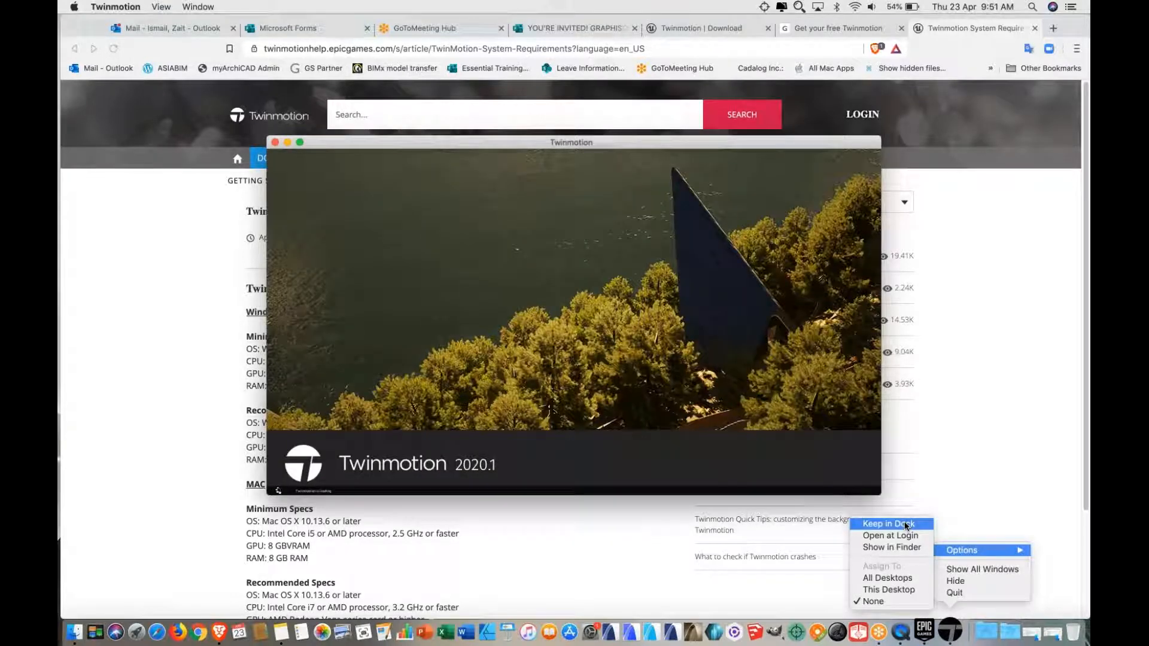
left_click(904, 524)
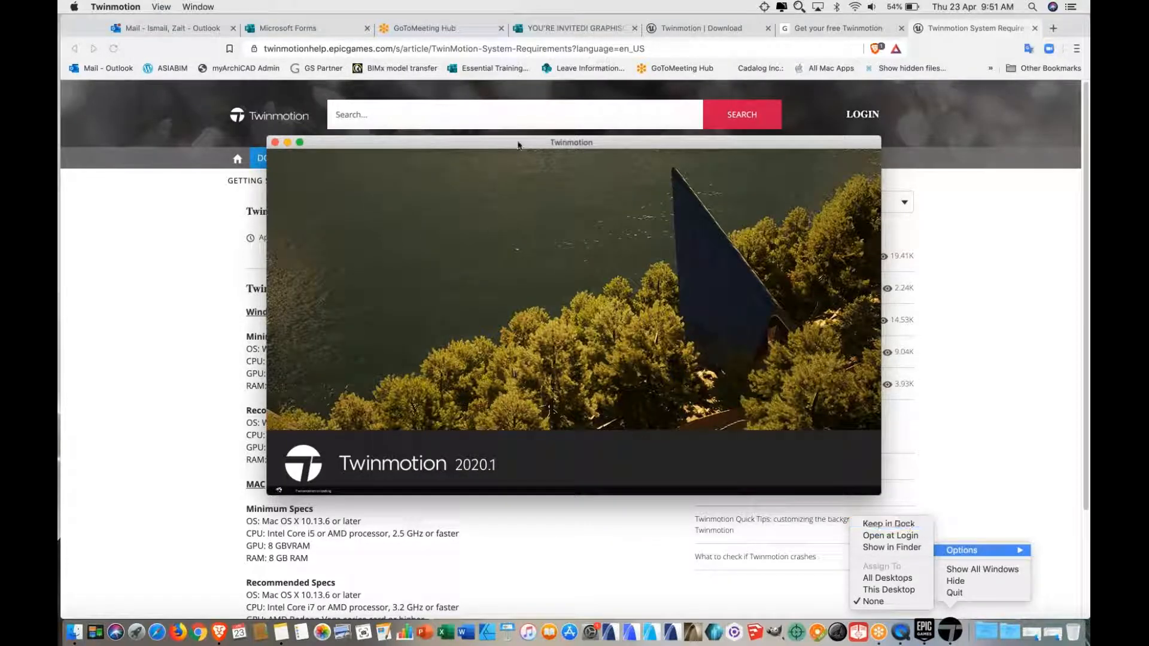
left_click_drag(435, 146, 350, 151)
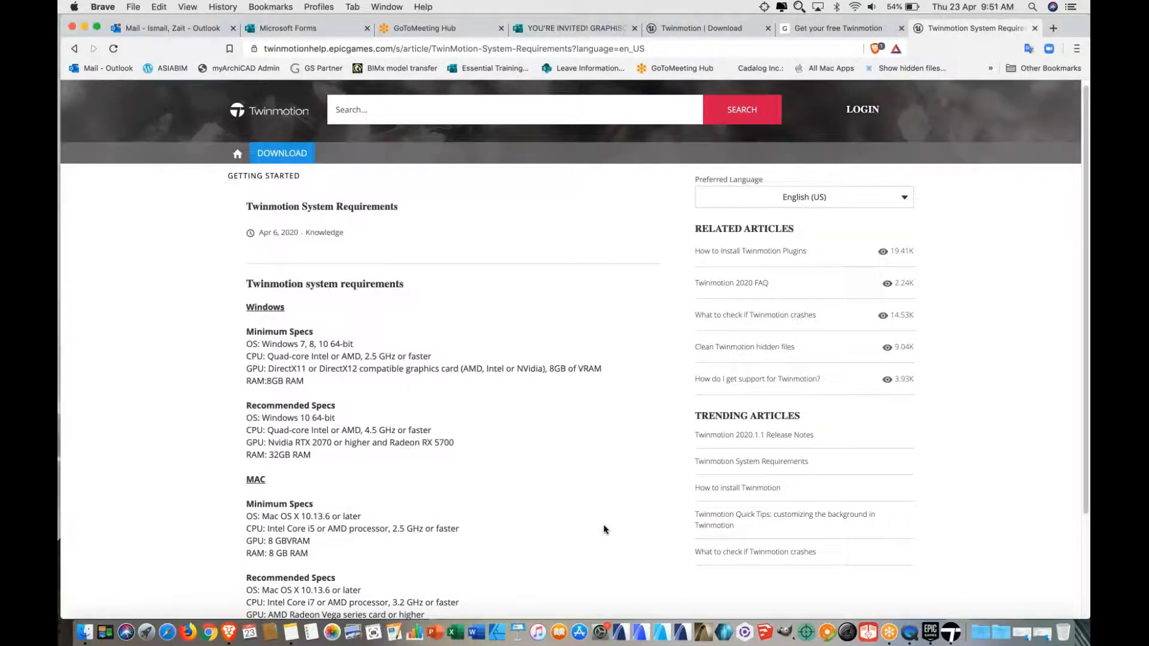
Read through the Windows and Mac specifications in the Twinmotion system requirements article
scroll(604, 508, "down", 3)
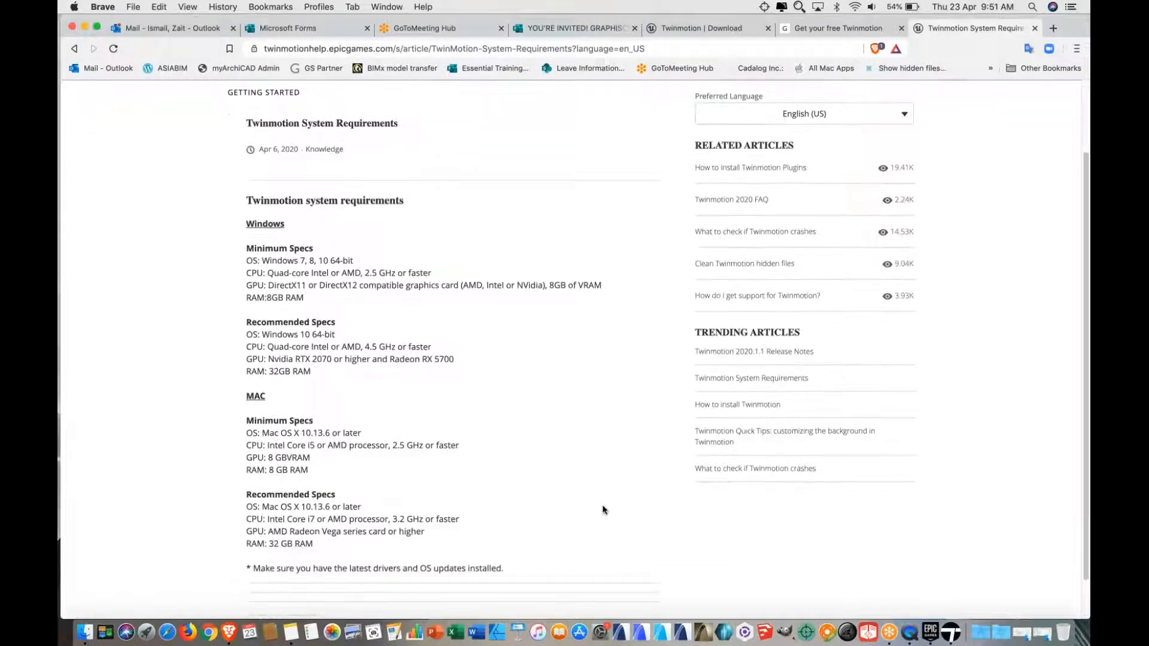
scroll(602, 509, "down", 2)
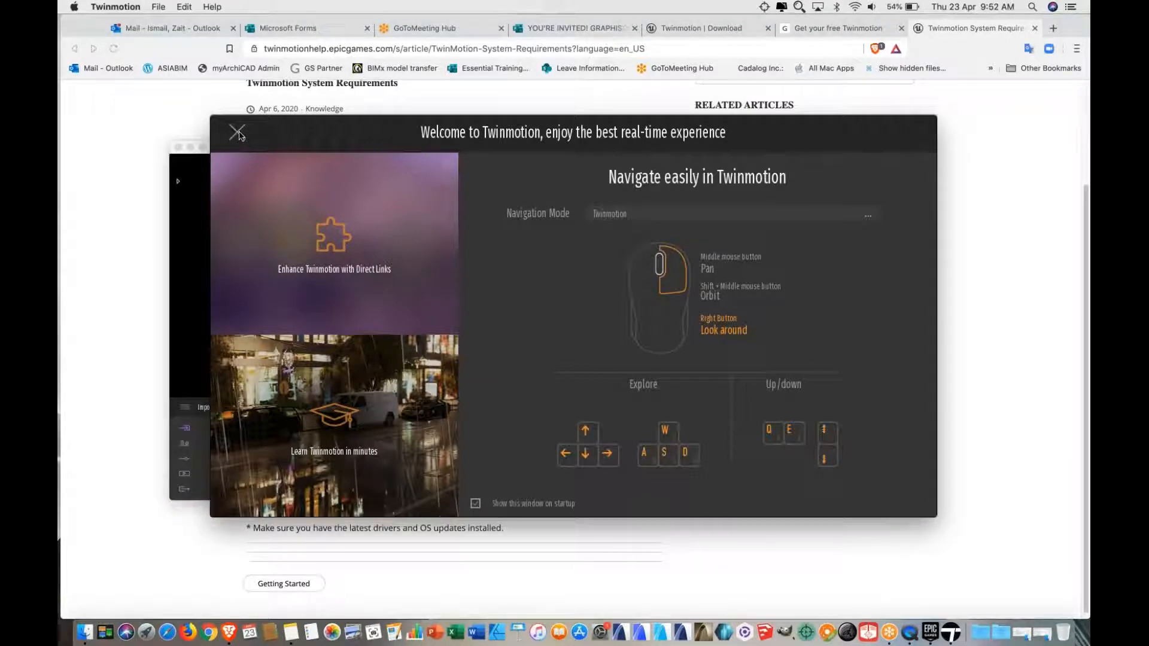
Close the Twinmotion welcome window and ignore the low disk space alert
left_click(238, 133)
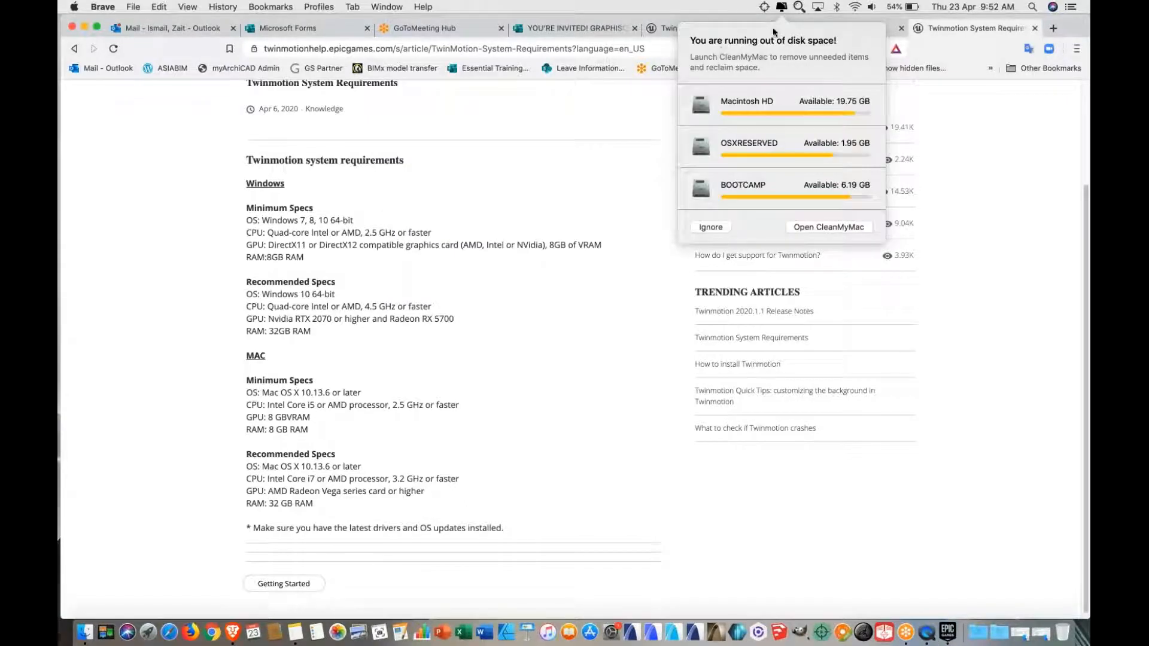
left_click(708, 227)
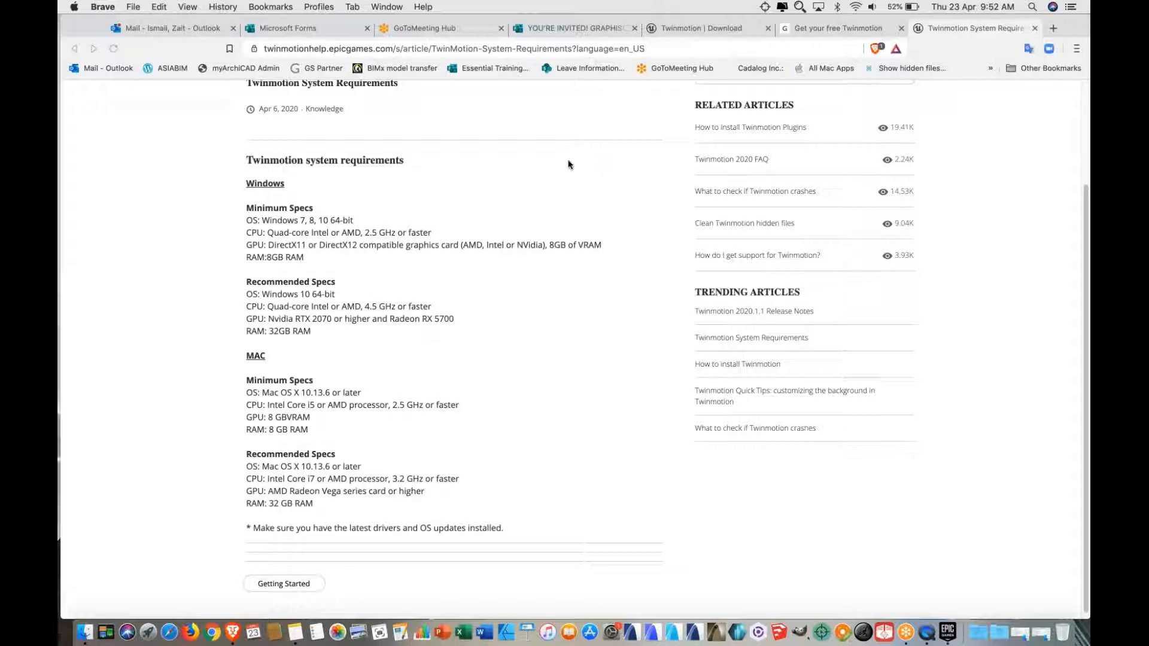
Find the bookmarked Windows 10 Disc Image (ISO File) download page with "windows 10" in a new tab and dismiss its news banner
left_click(1053, 29)
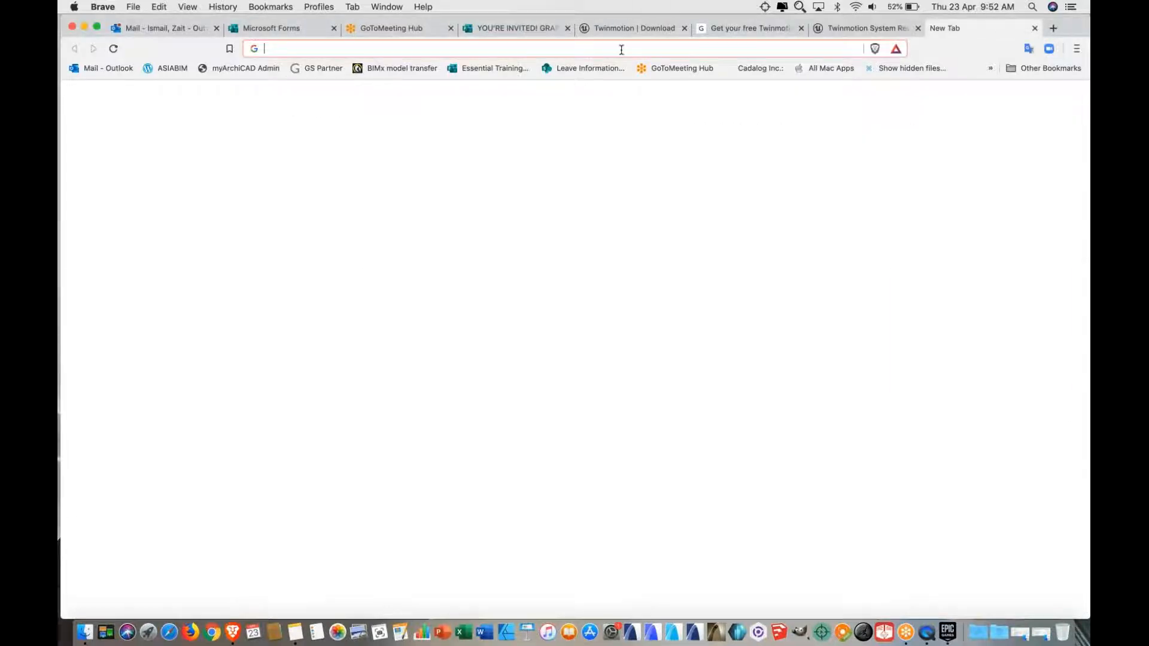
type("winodws")
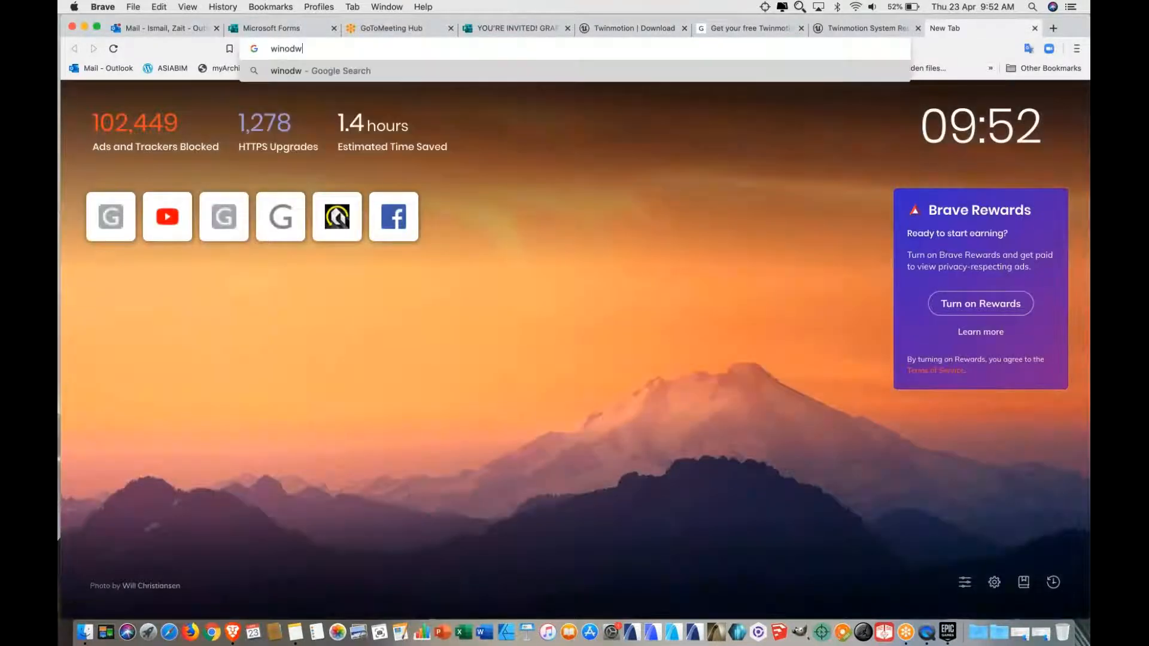
key("BackSpace")
key("BackSpace")
key("BackSpace")
key("BackSpace")
type("dows")
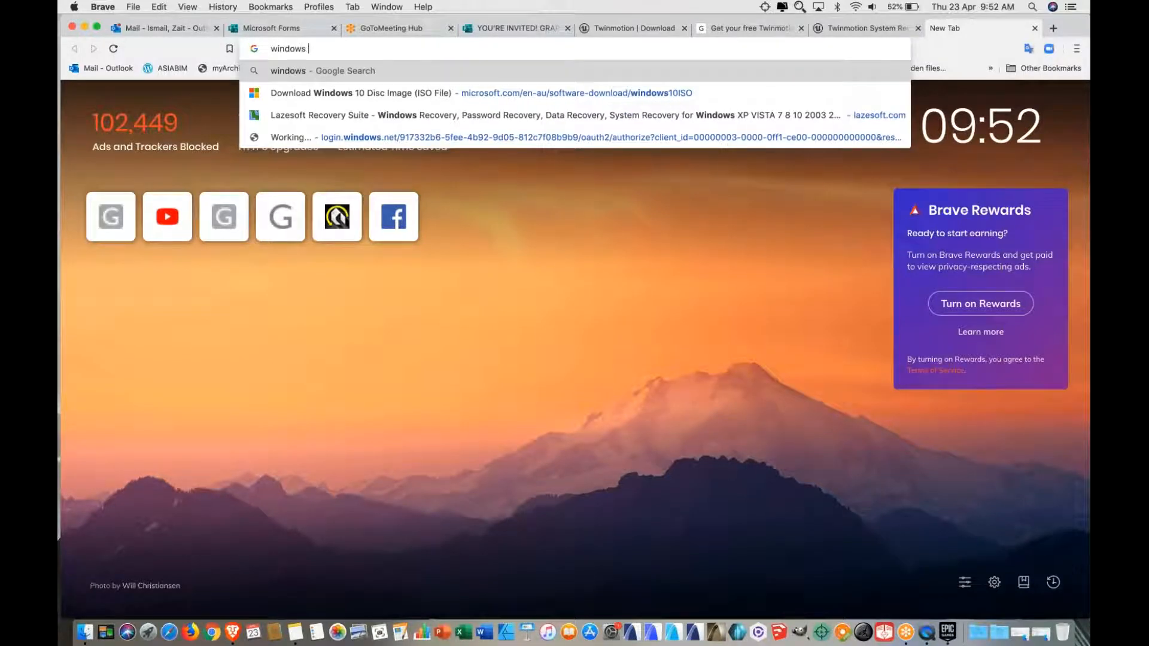
type(" 10")
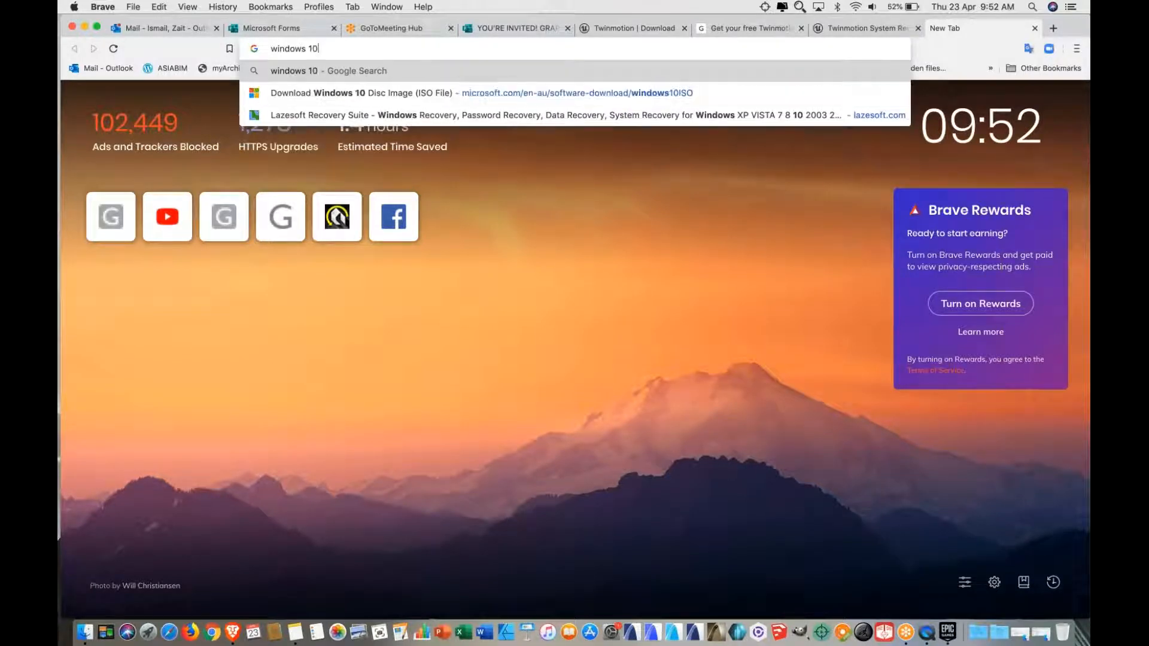
left_click(529, 90)
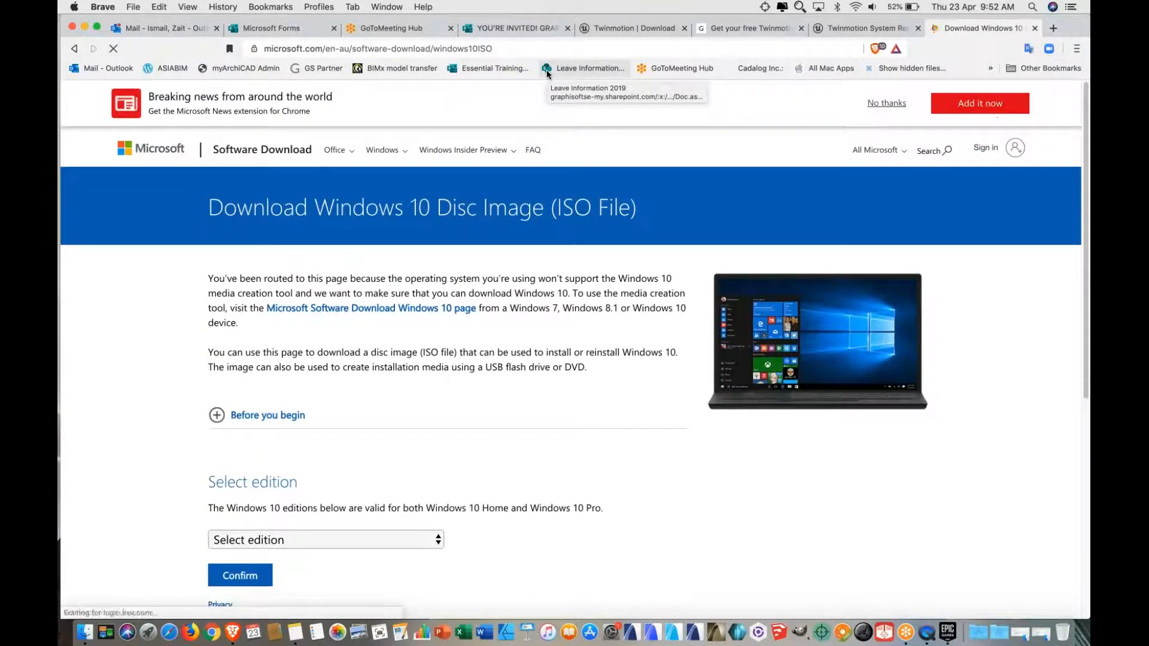
left_click(887, 103)
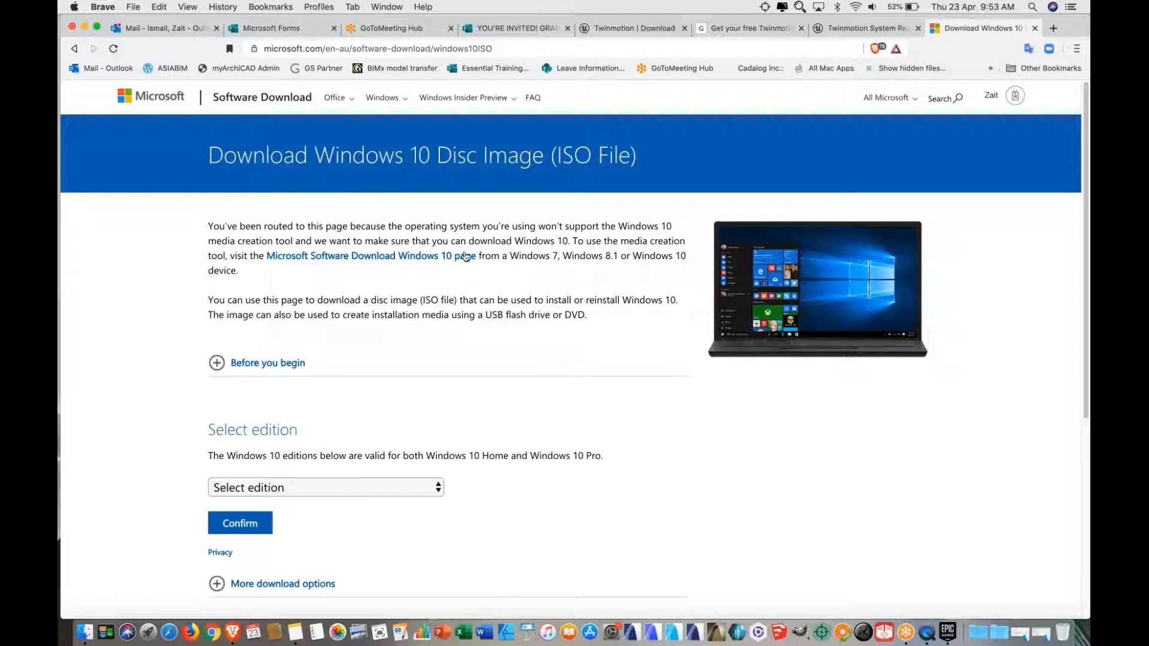
Choose Windows 10 as the edition on the disc image download page and look over the download options
scroll(578, 226, "down", 1)
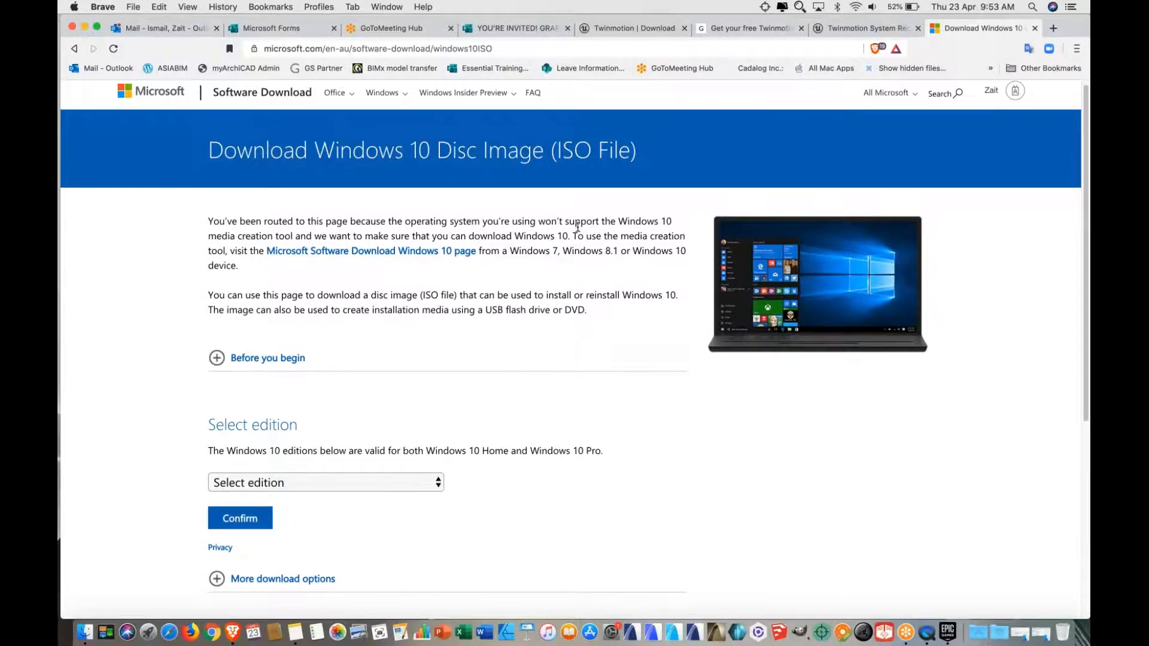
scroll(359, 419, "down", 2)
left_click(378, 461)
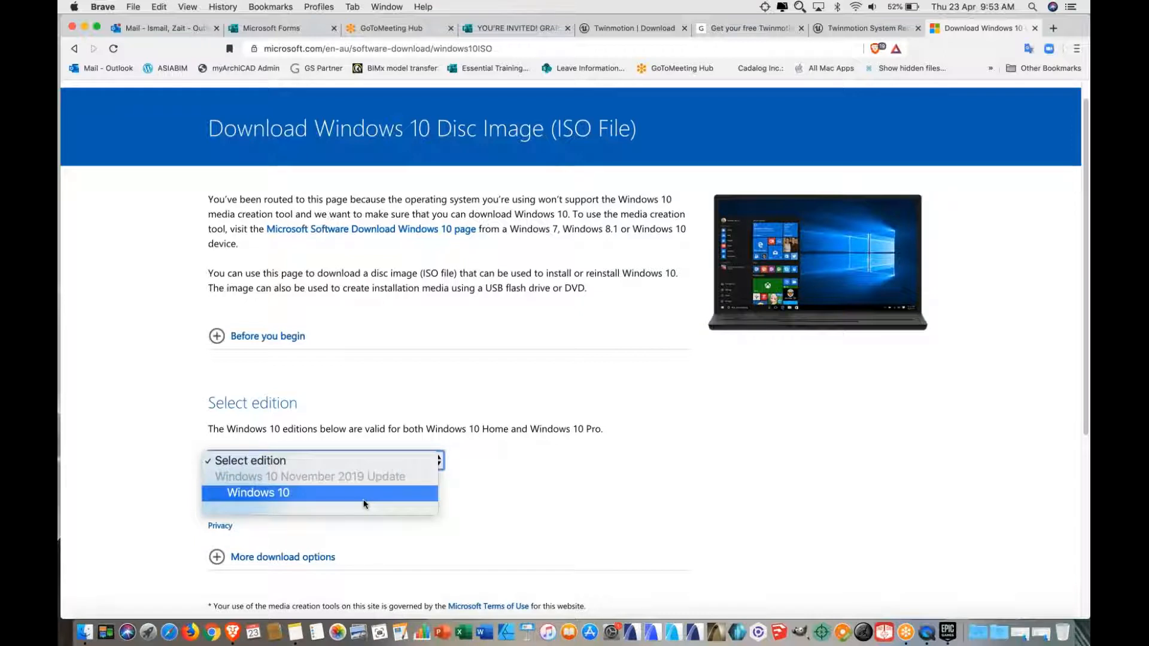
left_click(374, 496)
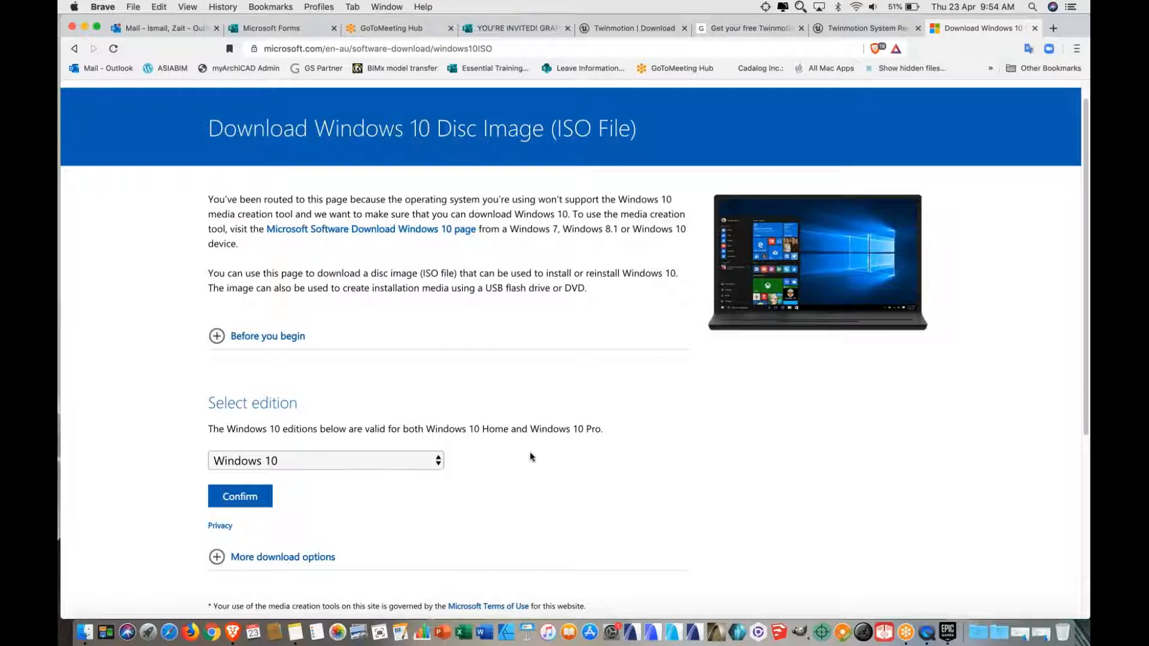
scroll(568, 440, "down", 1)
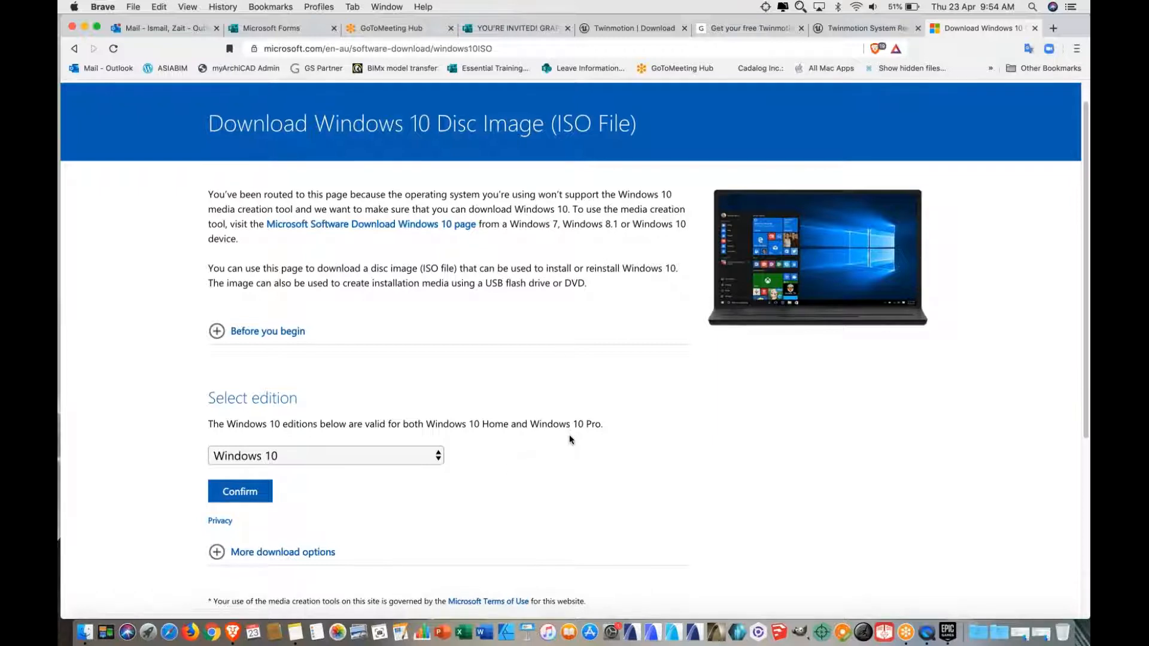
scroll(570, 440, "down", 1)
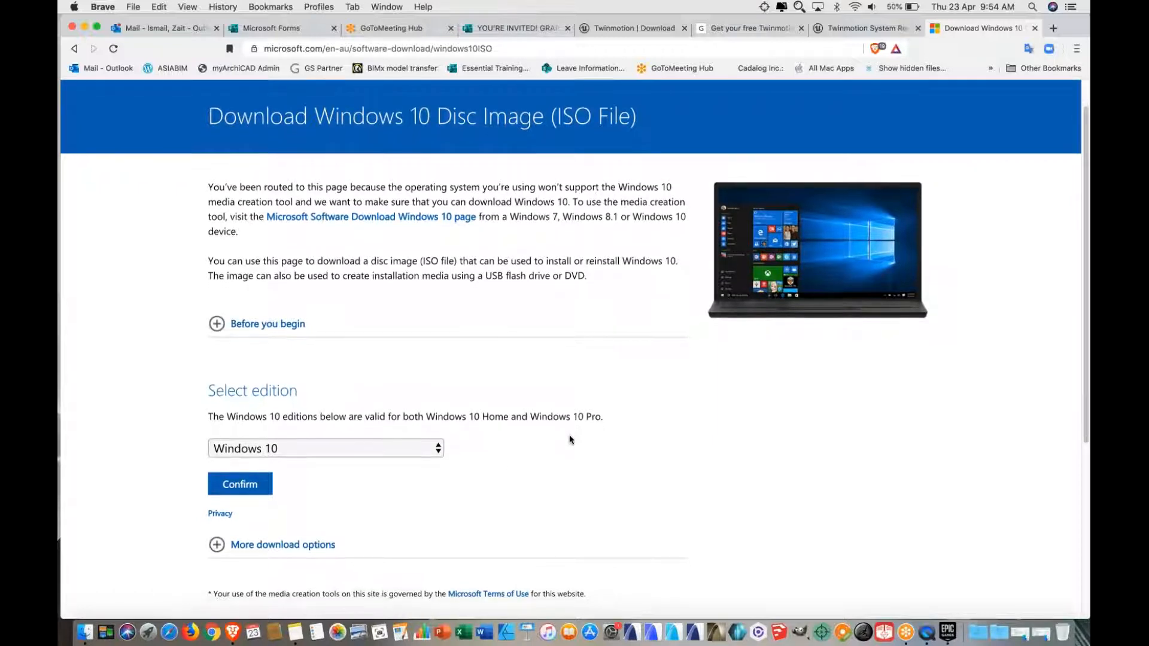
scroll(569, 436, "down", 1)
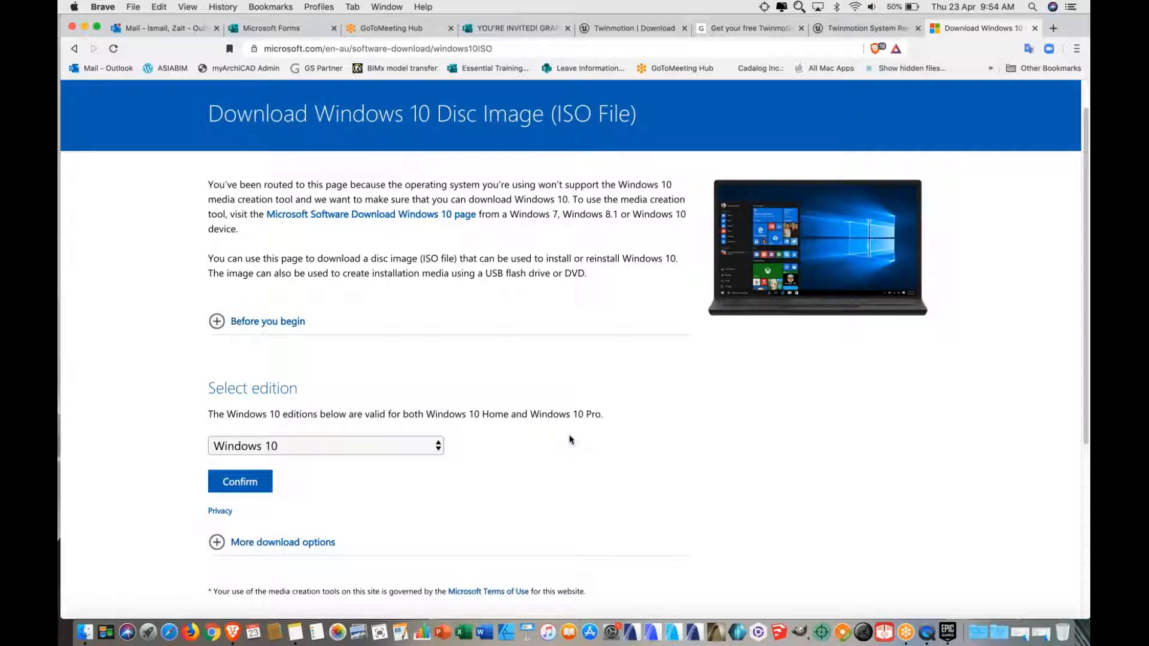
scroll(588, 454, "down", 1)
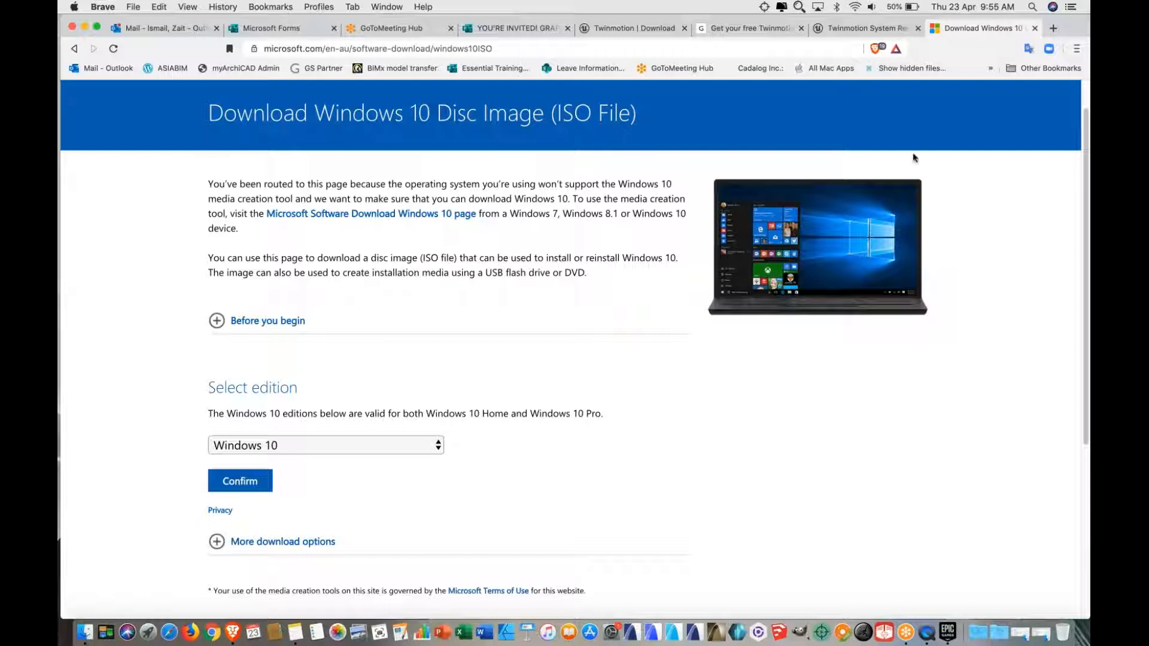
Return to the Twinmotion system requirements article and highlight the minimum and recommended Windows GPU specifications
left_click(862, 28)
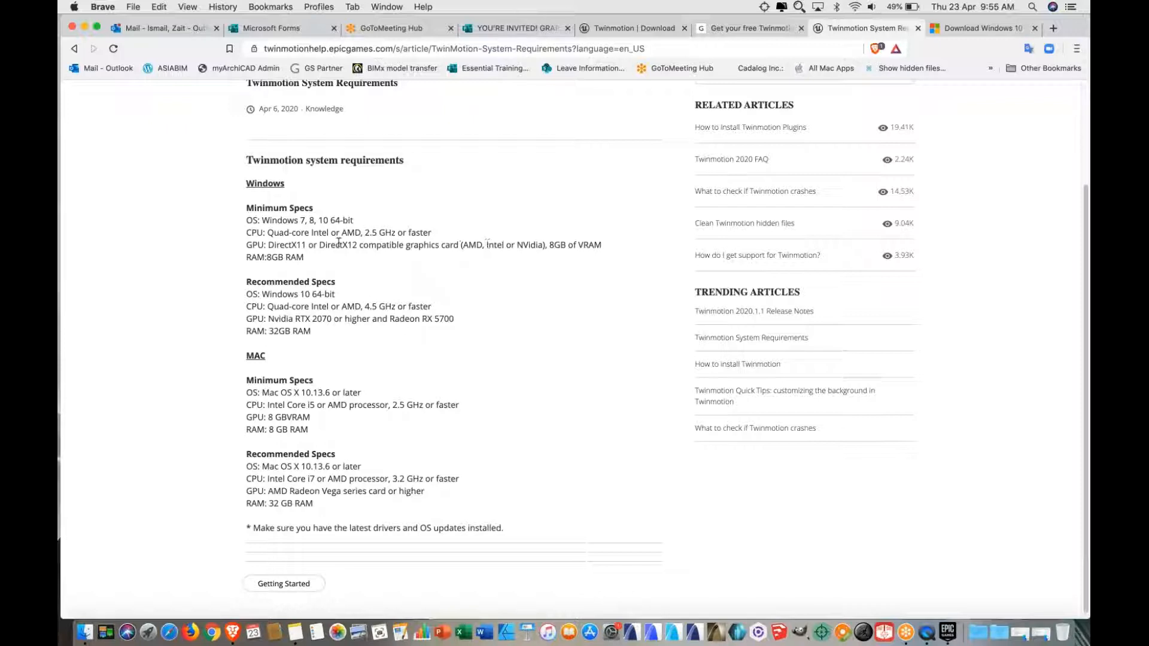
left_click_drag(347, 244, 607, 247)
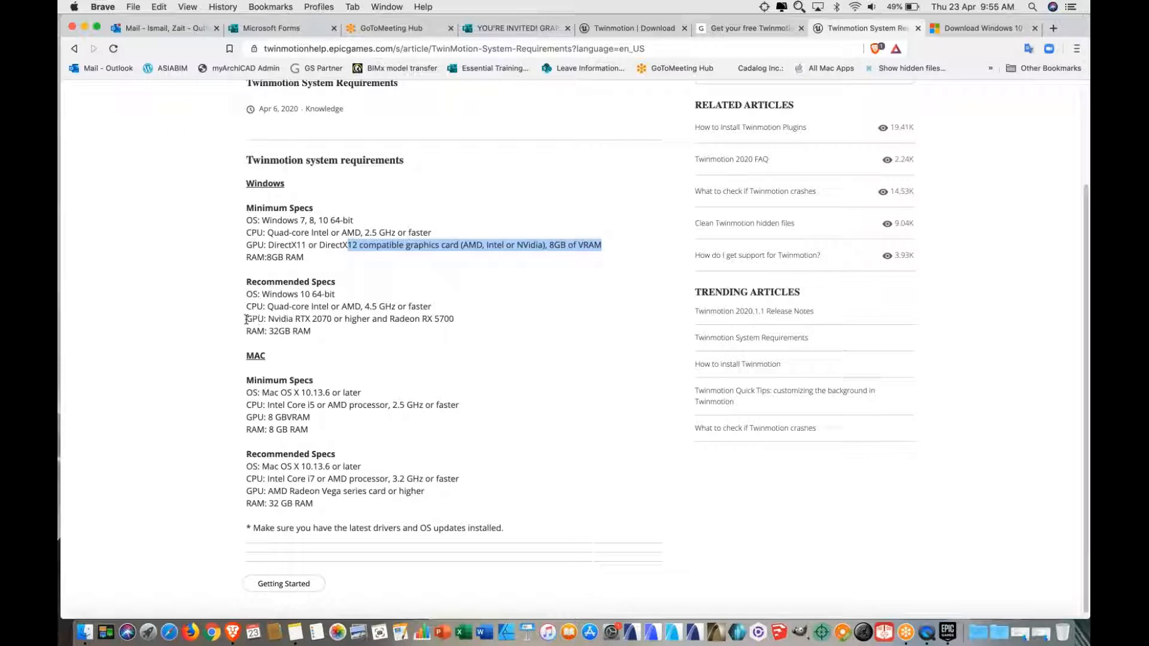
left_click_drag(248, 320, 461, 321)
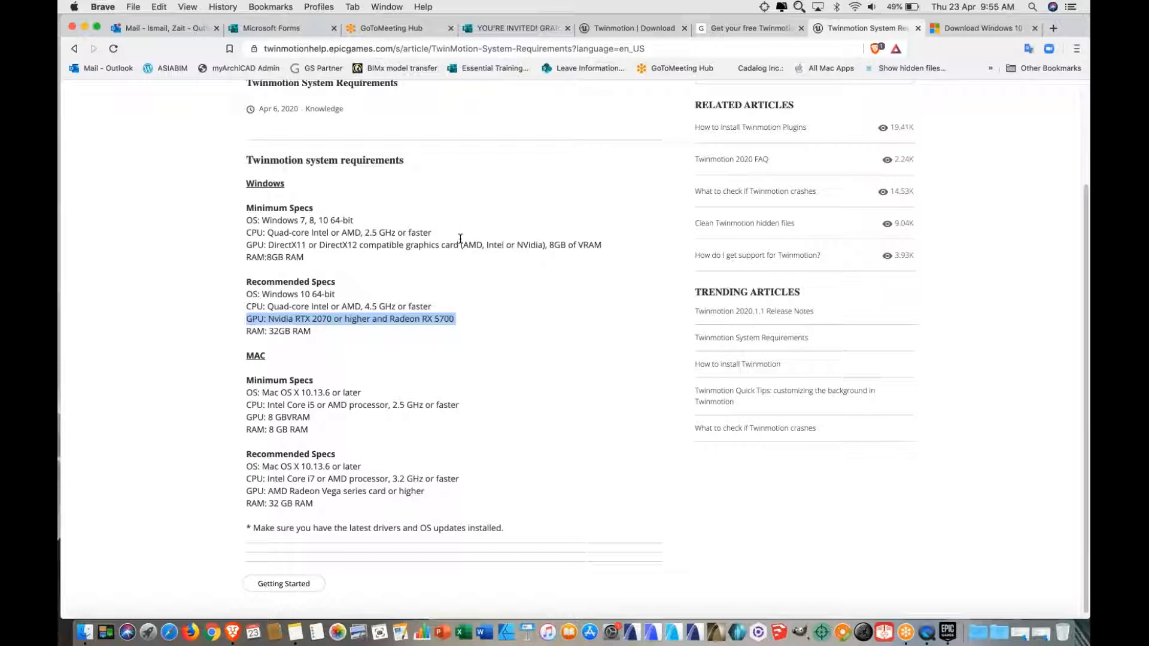
left_click(479, 275)
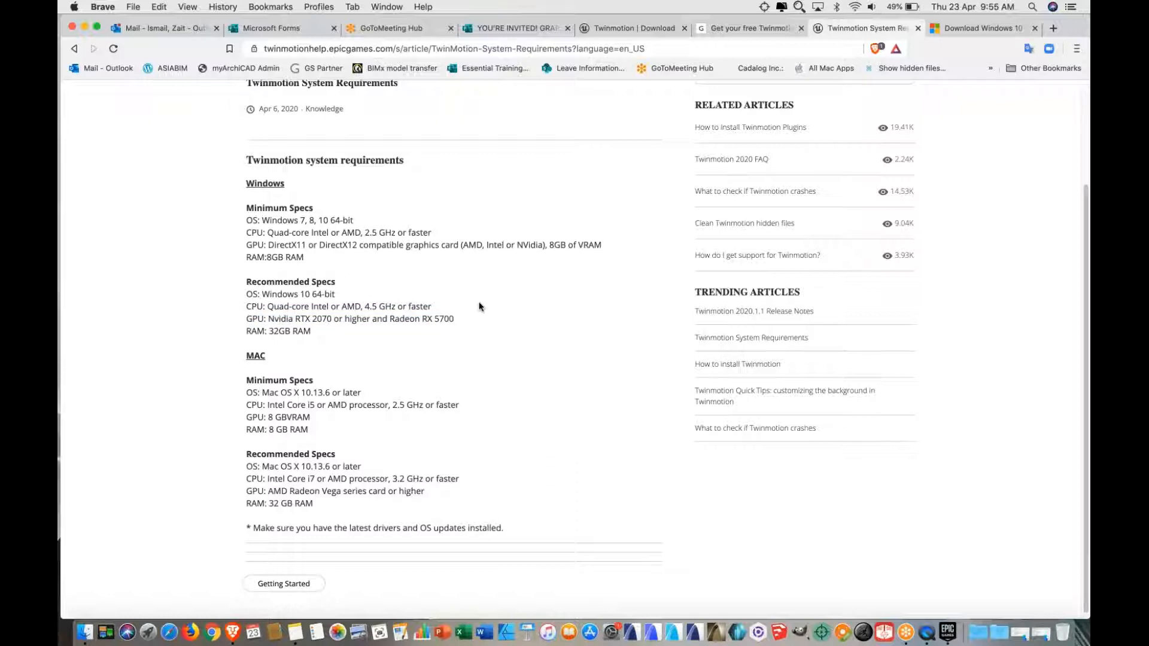
scroll(479, 307, "down", 1)
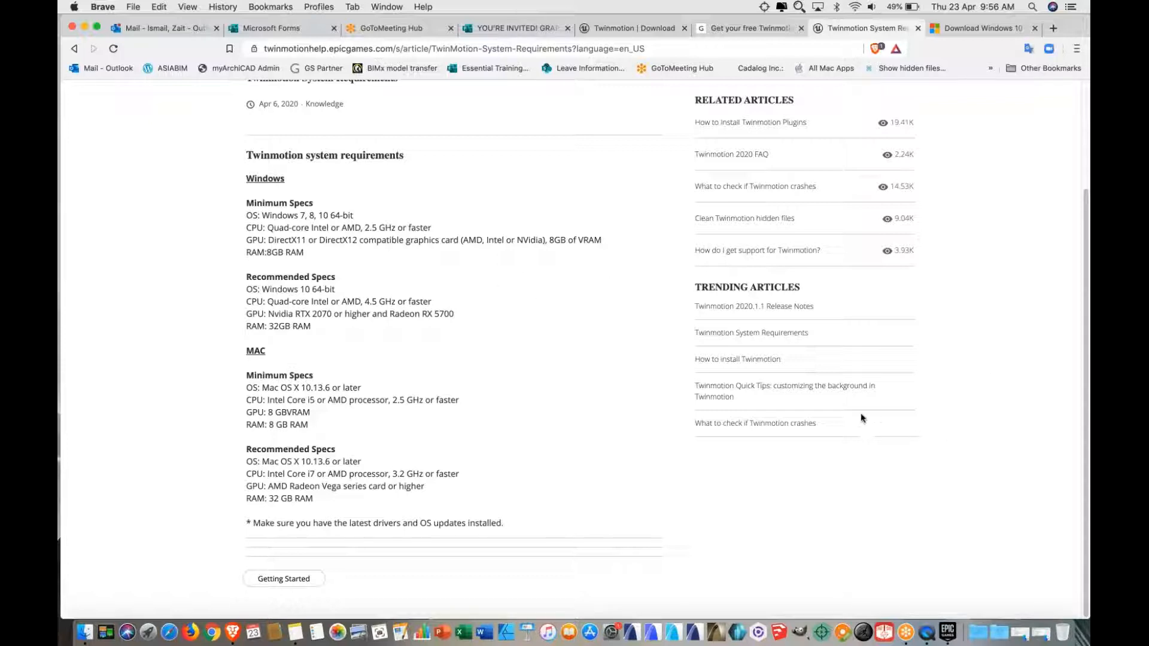
Return to the Twinmotion download page and open its plugins download page
left_click(947, 631)
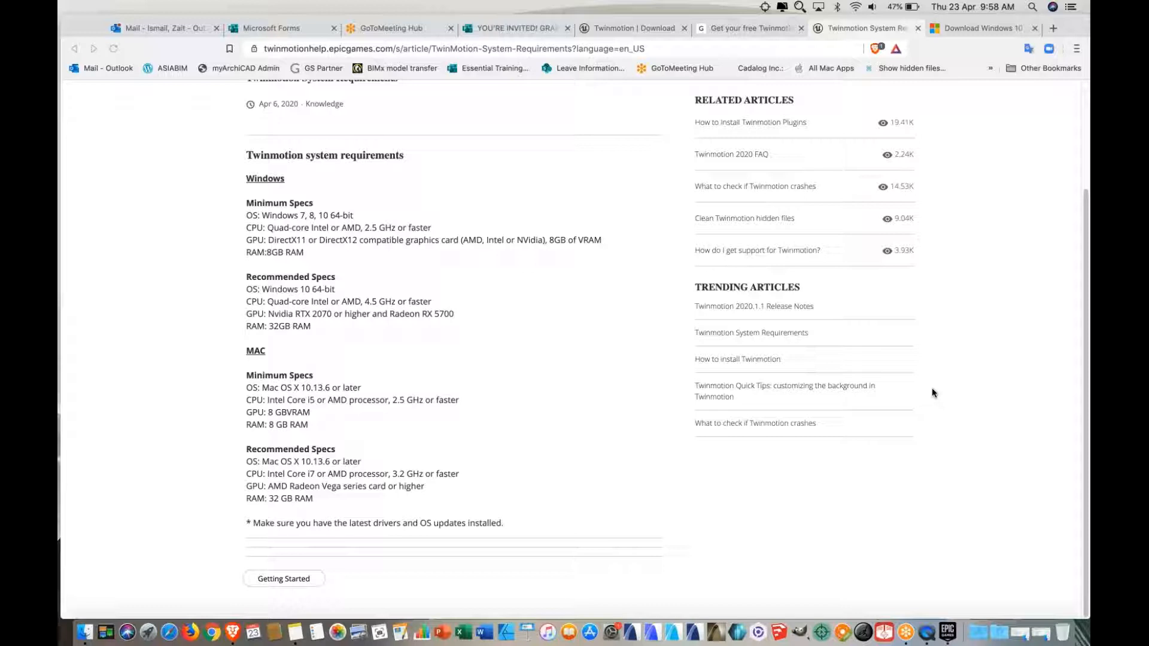
left_click(752, 28)
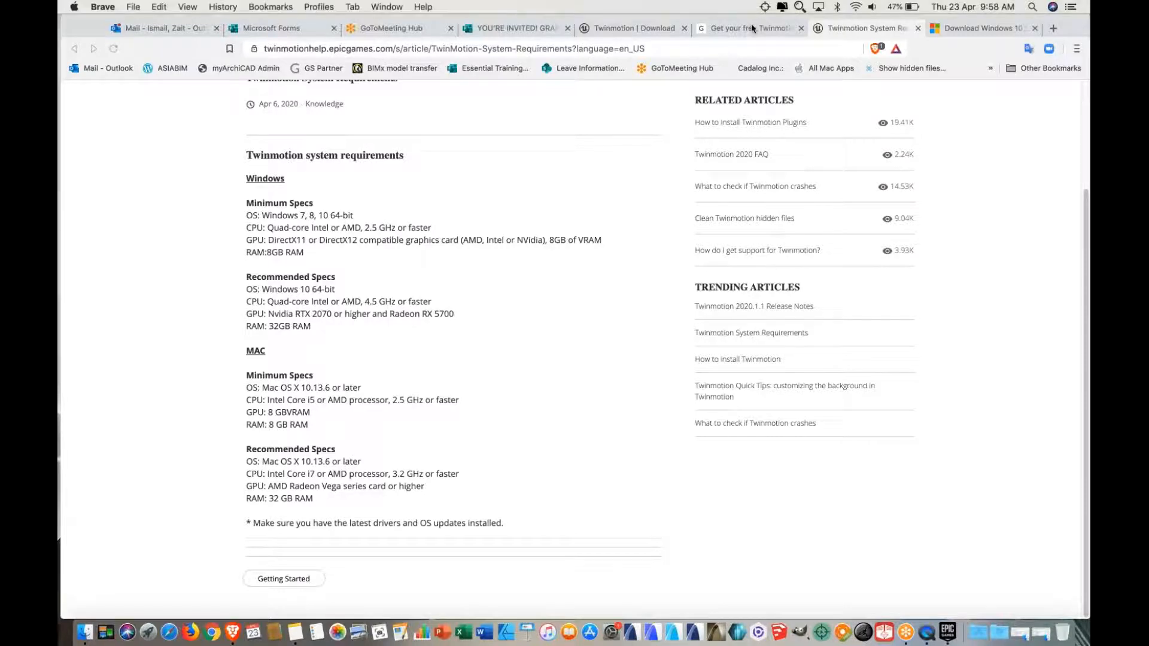
left_click(637, 30)
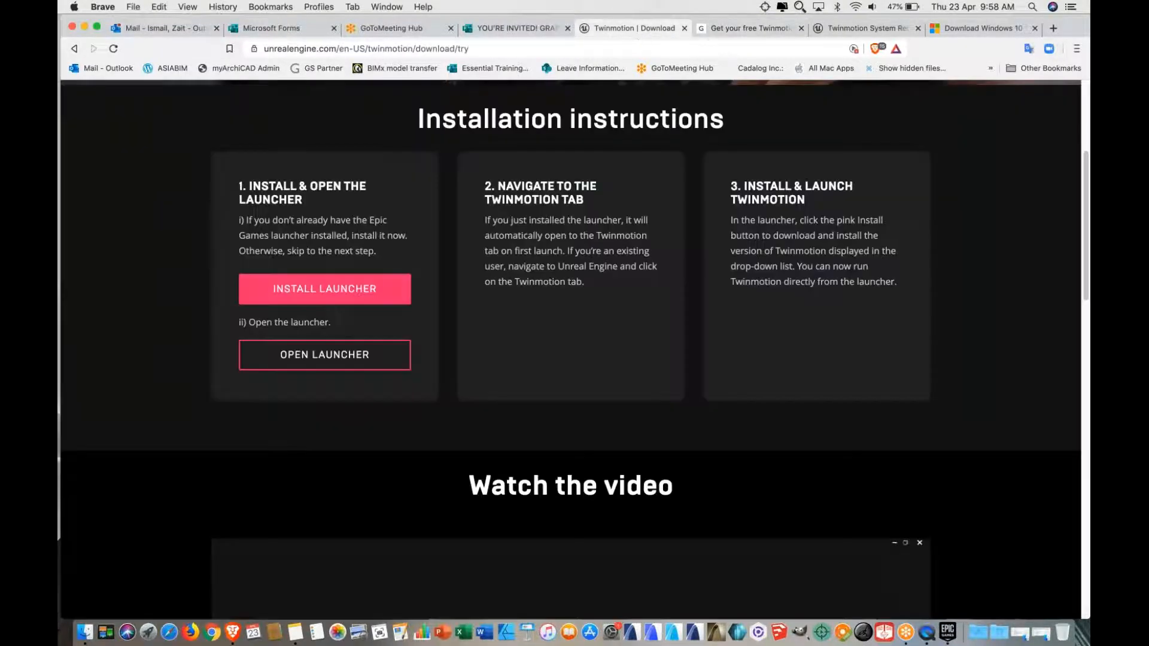
scroll(682, 381, "down", 15)
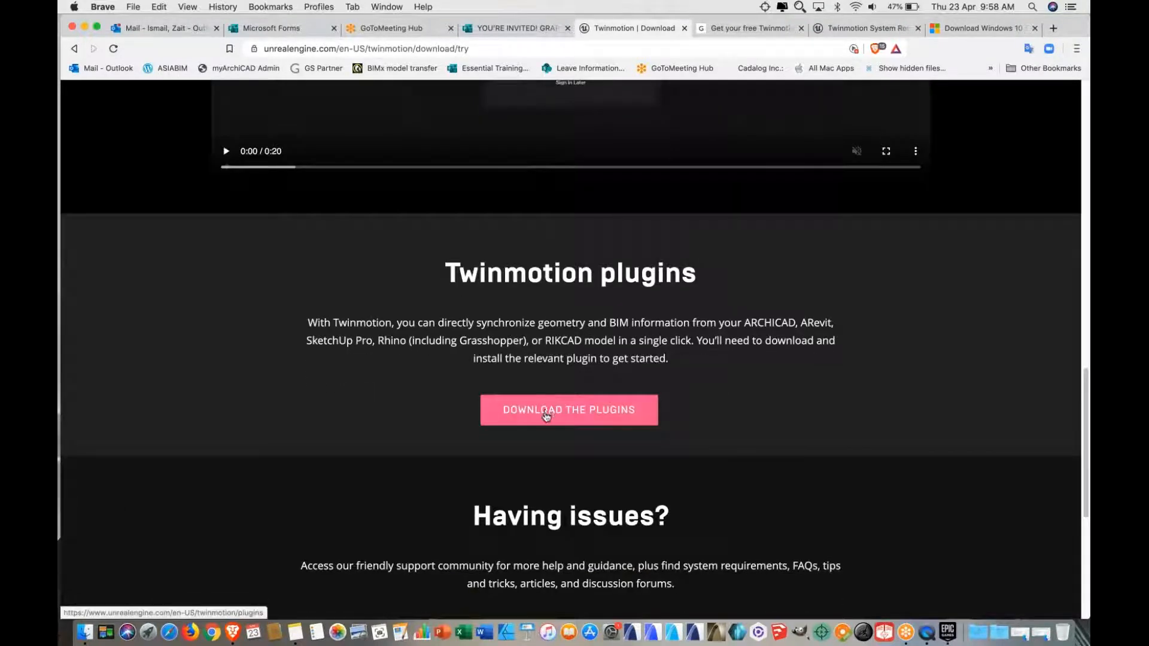
left_click(546, 412)
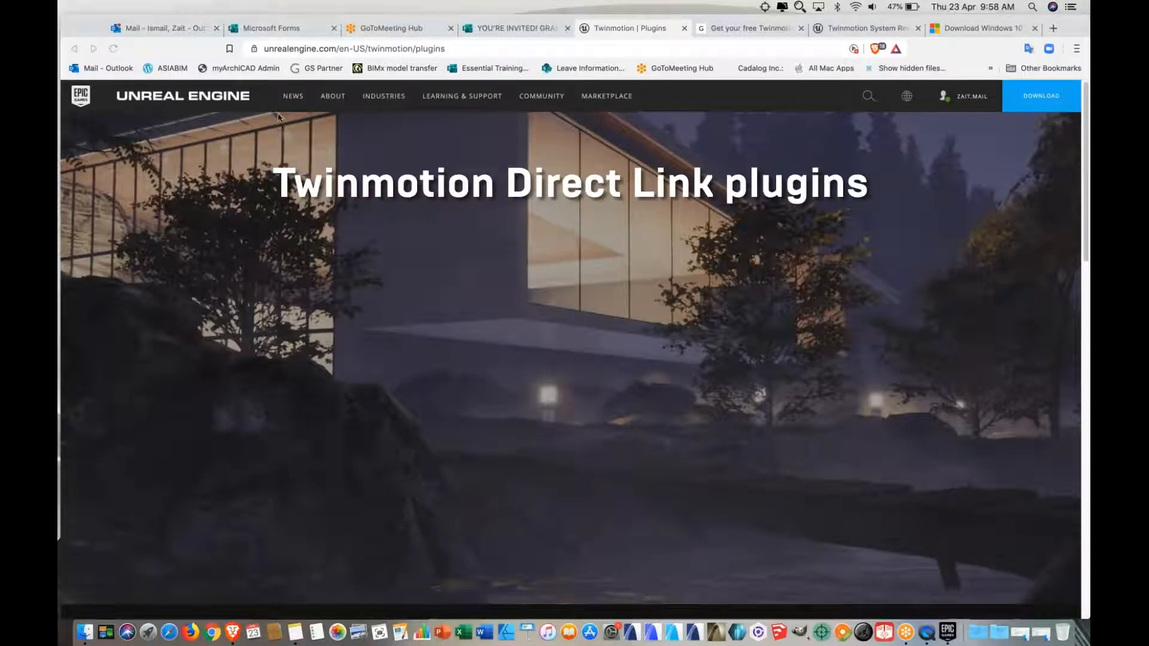
left_click(818, 31)
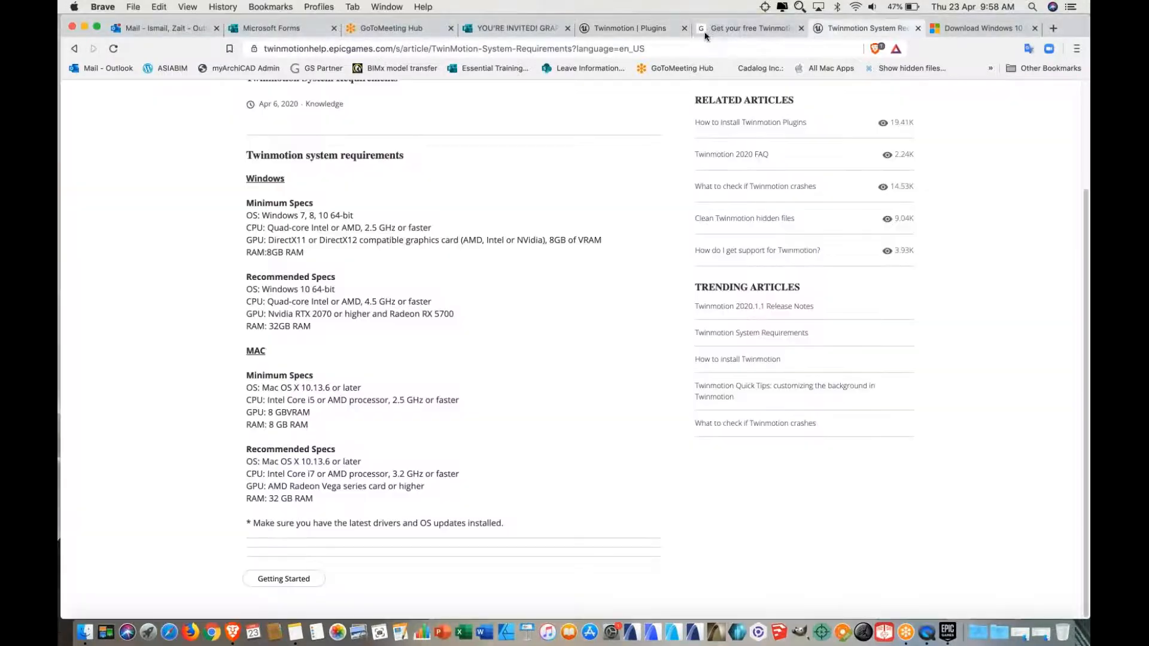
left_click(653, 28)
left_click(717, 28)
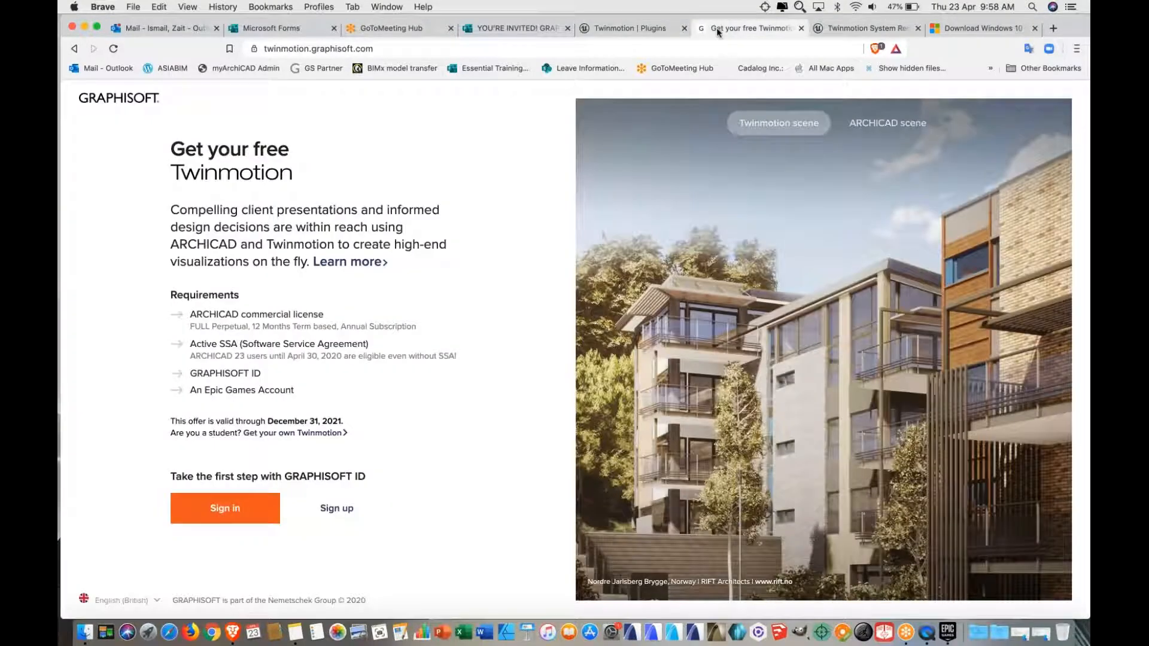
left_click(831, 29)
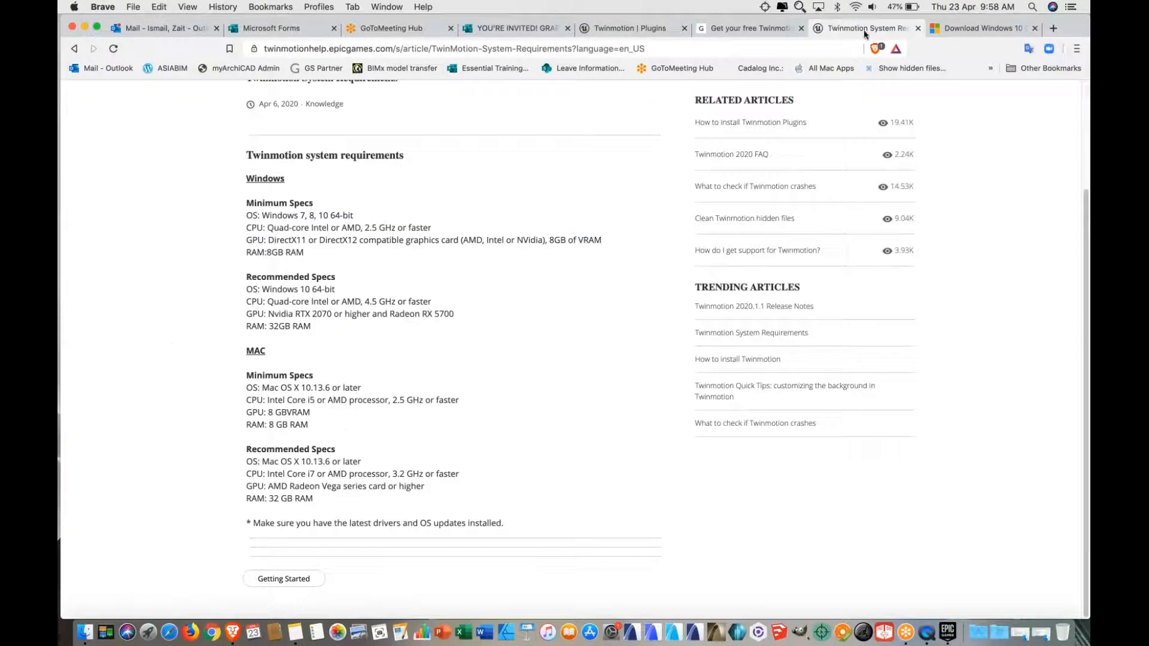
Review the Twinmotion Direct Link plugin downloads offered for ARCHICAD, Revit, SketchUp Pro, Rhino and RIKCAD
left_click(645, 25)
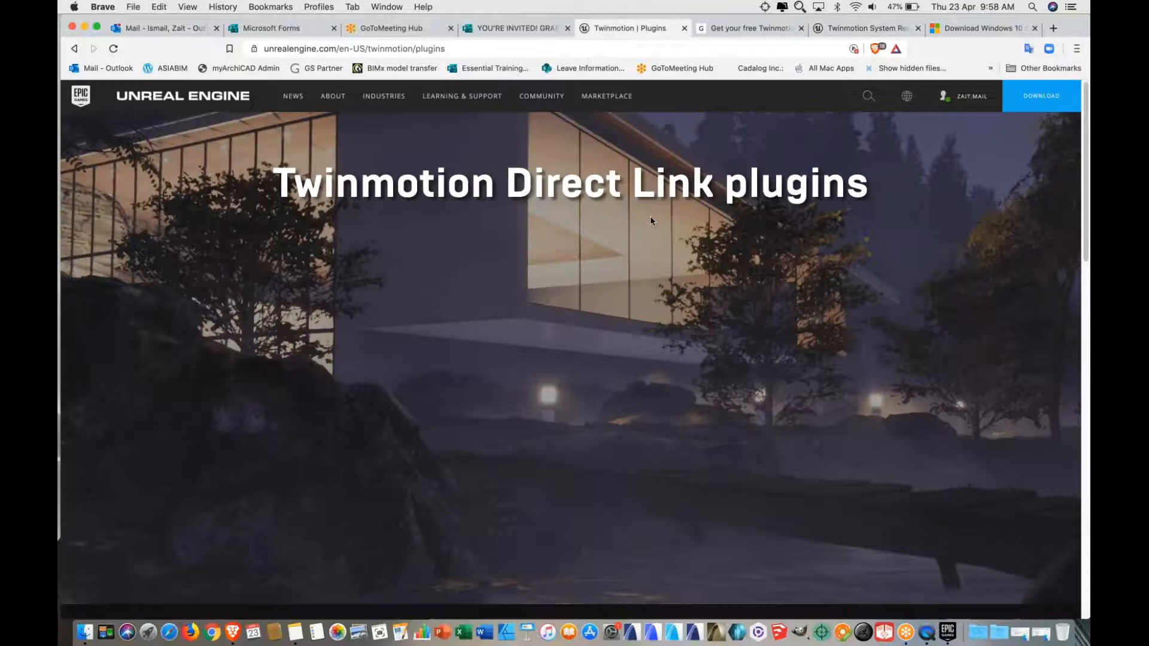
scroll(646, 334, "down", 3)
scroll(646, 334, "down", 6)
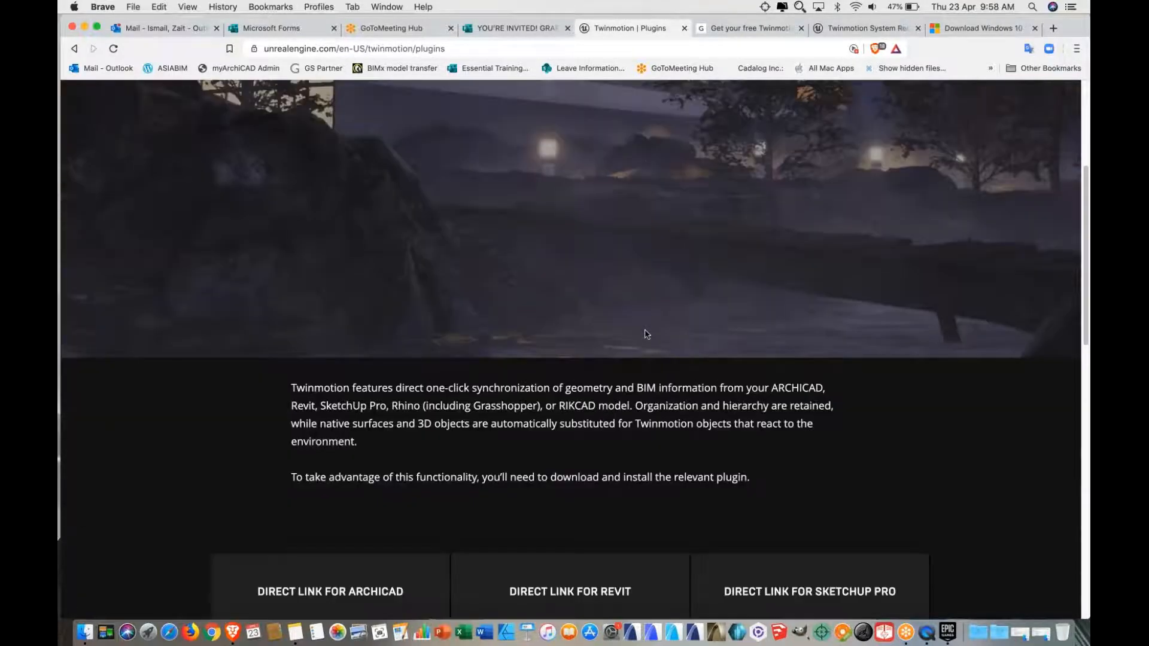
scroll(646, 333, "down", 1)
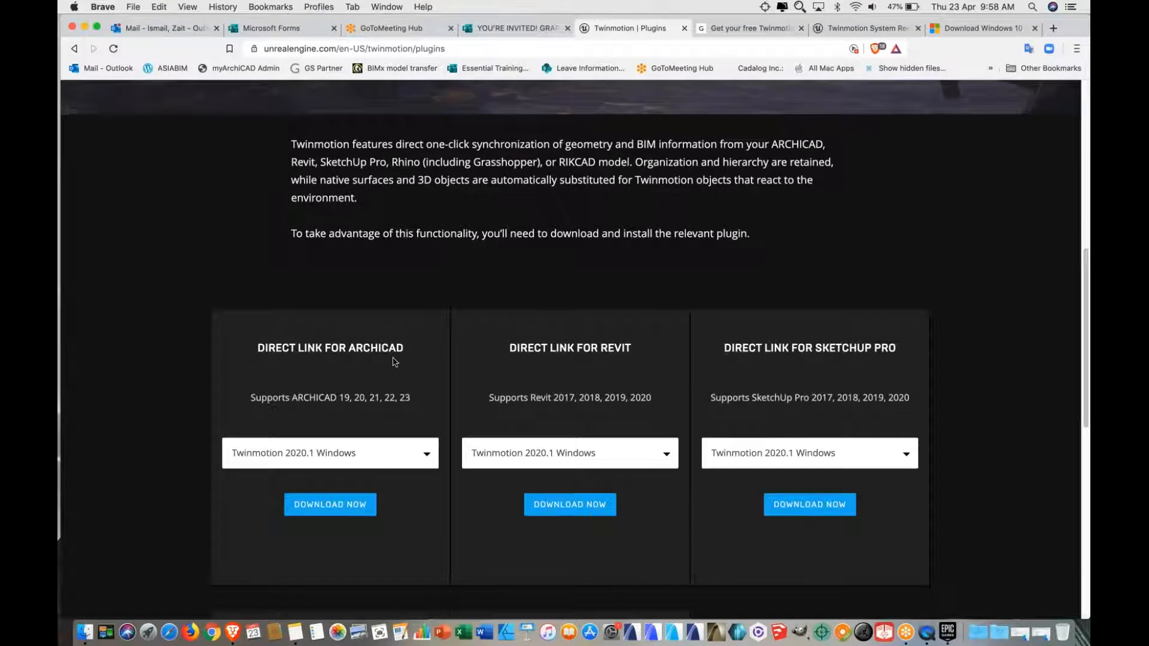
scroll(479, 357, "down", 2)
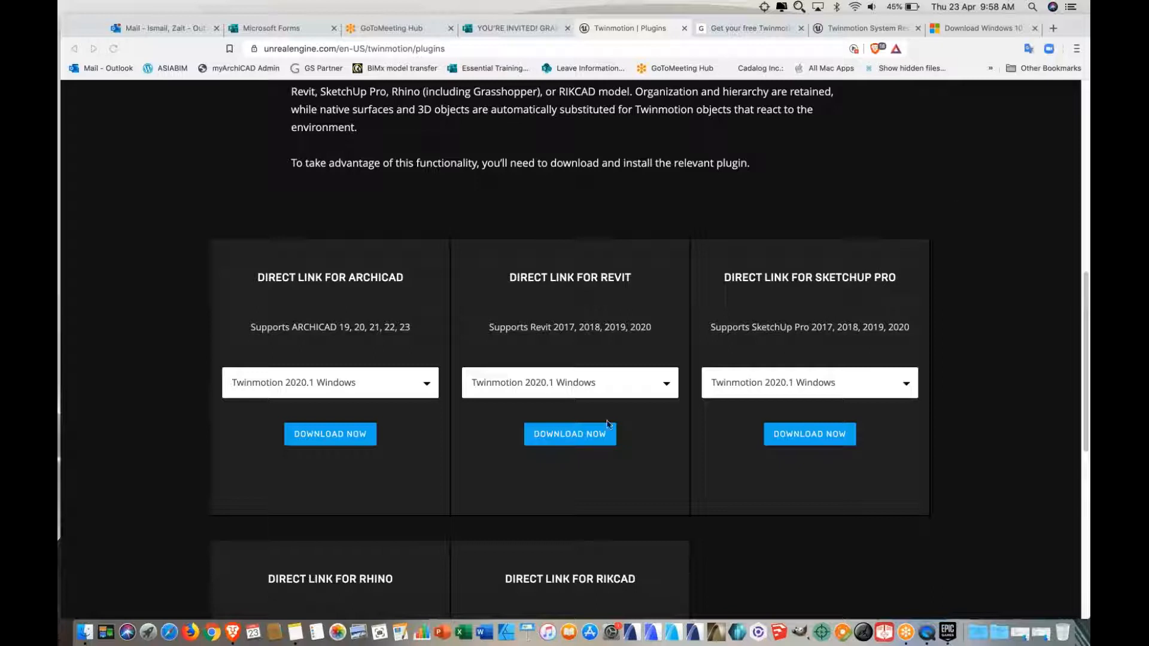
scroll(445, 435, "down", 3)
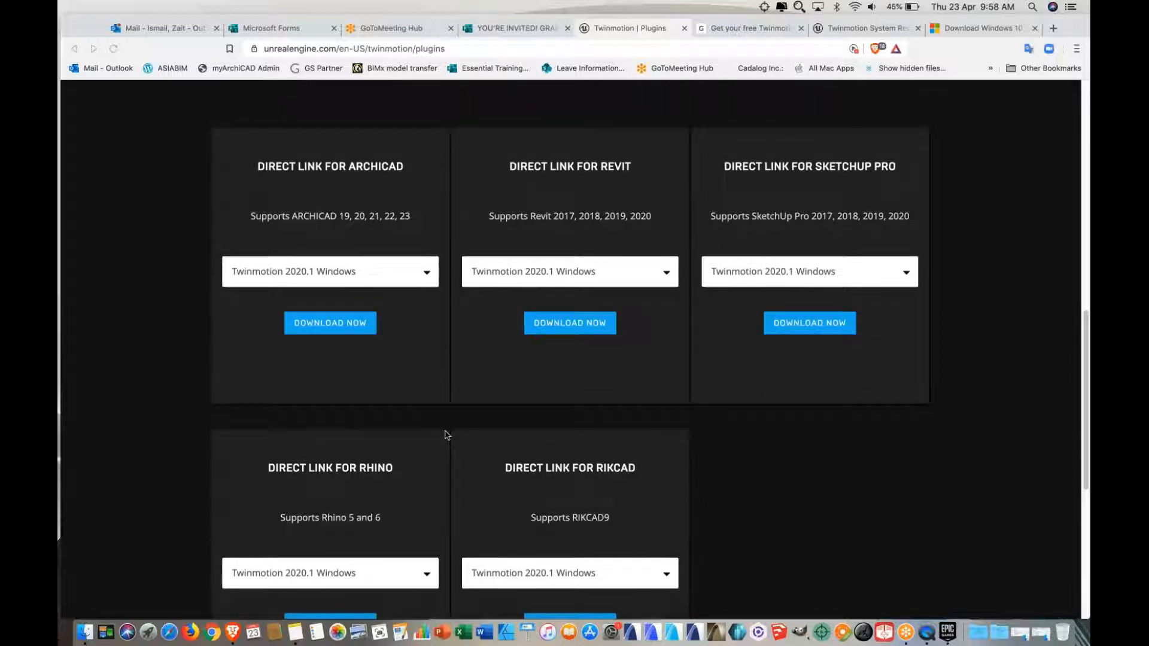
scroll(631, 494, "down", 1)
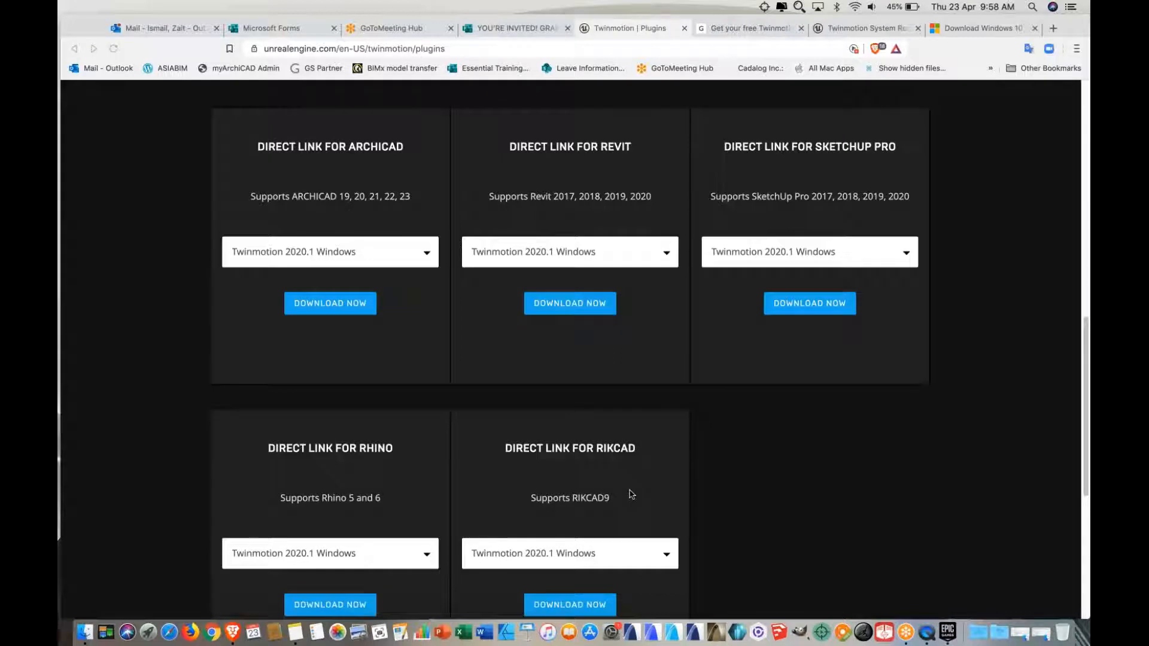
scroll(632, 494, "down", 1)
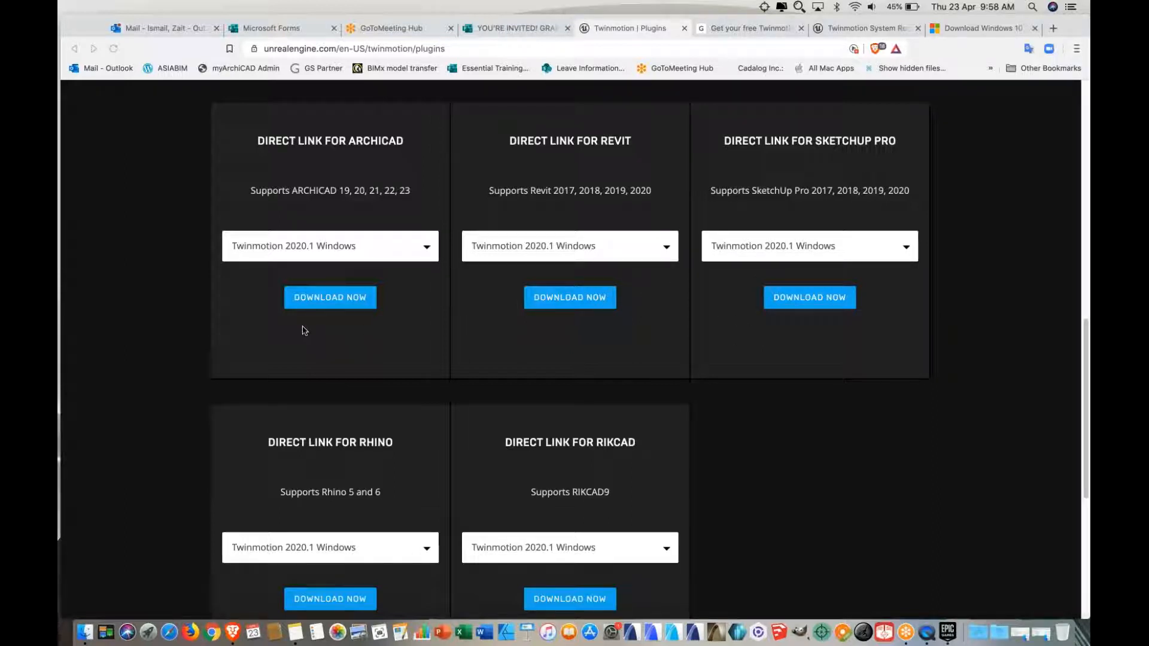
scroll(753, 438, "down", 1)
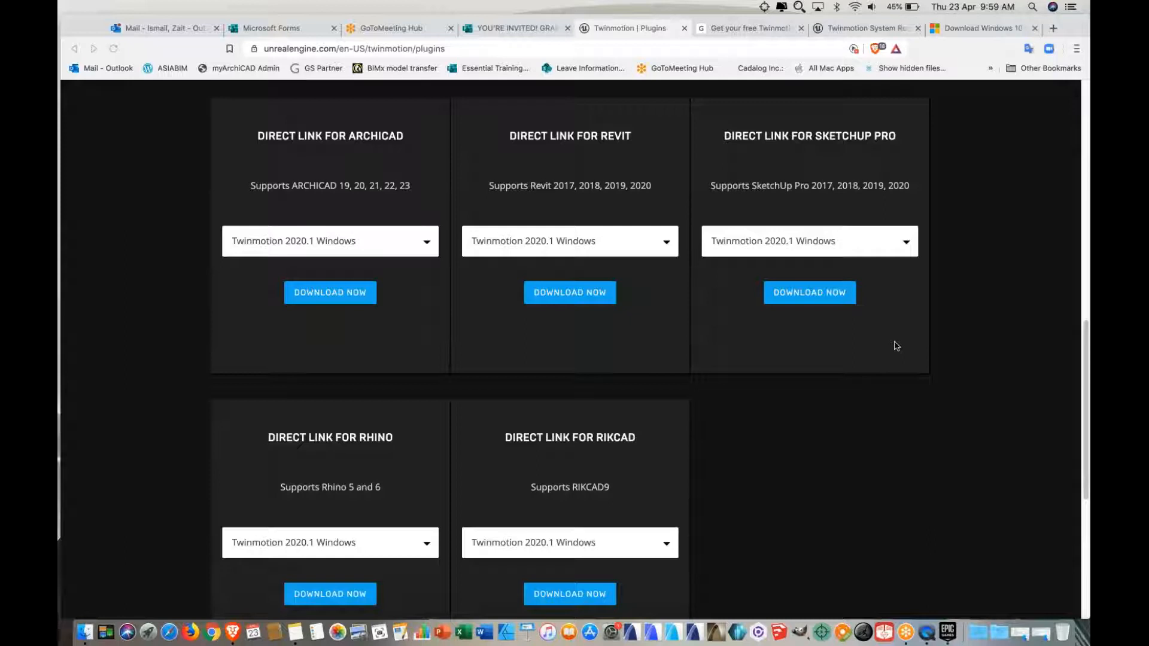
Leave the plugins page and quit QuickTime Player to close the ARCHICAD-Twinmotion video
key("ctrl+super+Escape")
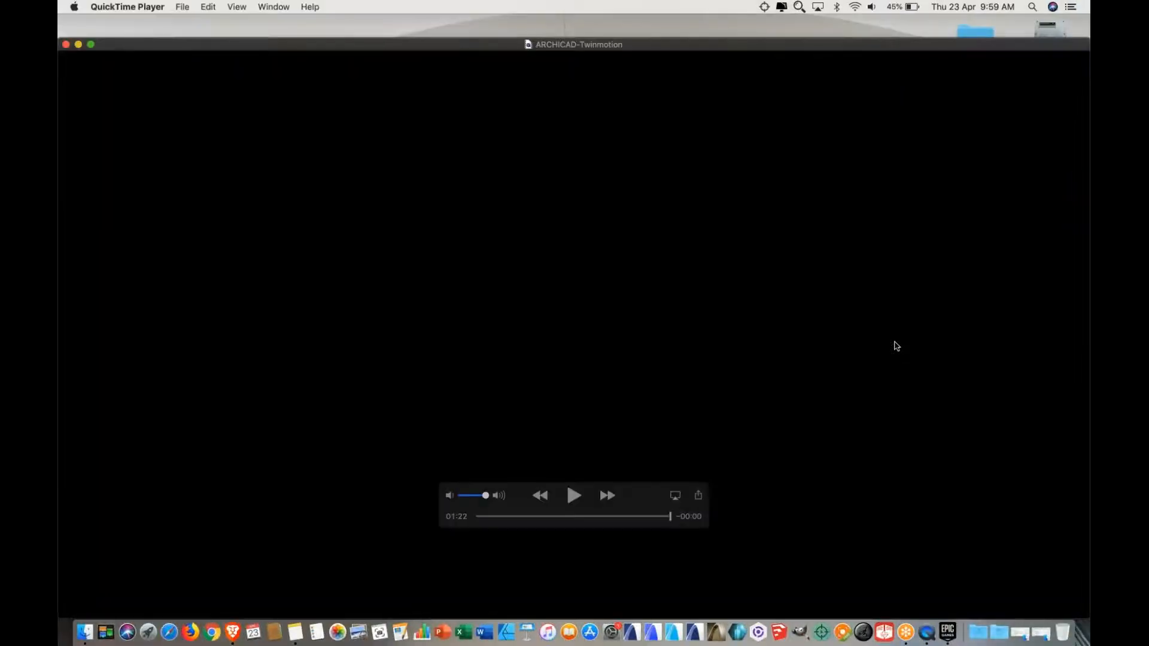
left_click(120, 7)
left_click(137, 101)
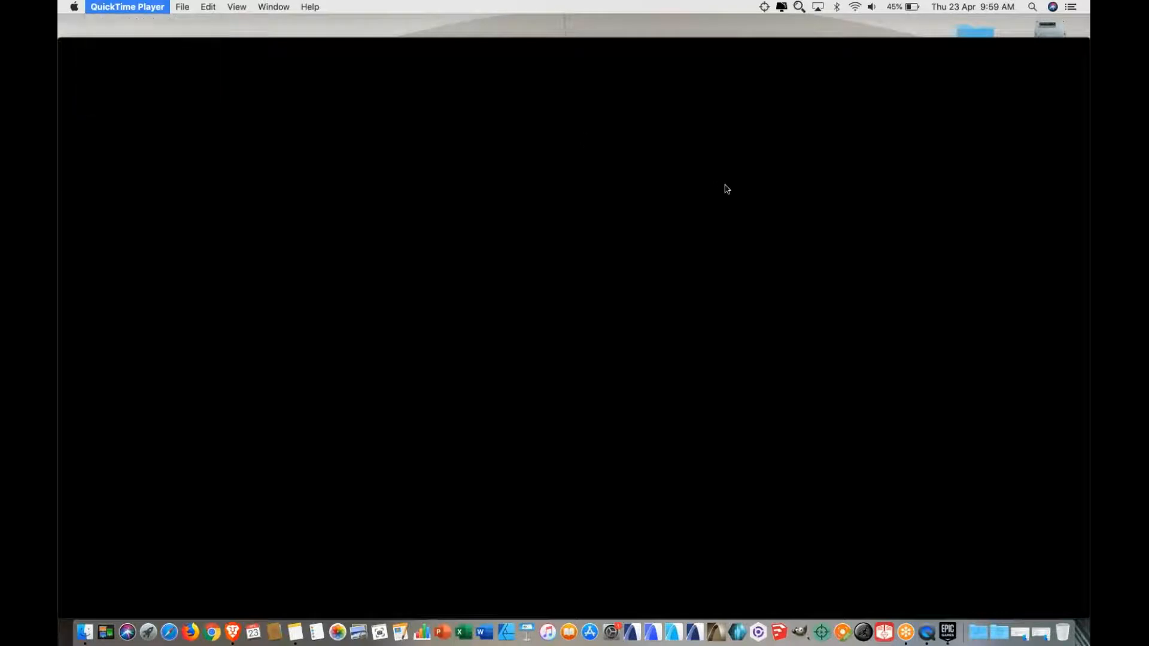
Launch ARCHICAD 23 and open the recent GRAPHISOFT Trainings/Team WSH/Block project in its 3D view
left_click(711, 633)
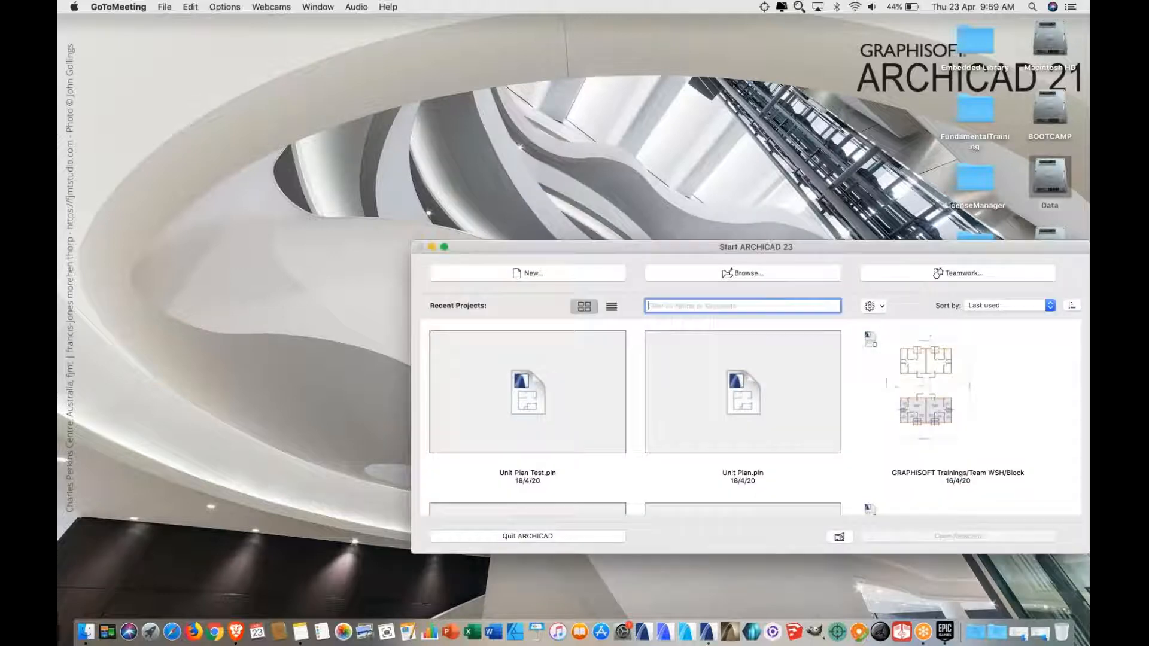
left_click(547, 389)
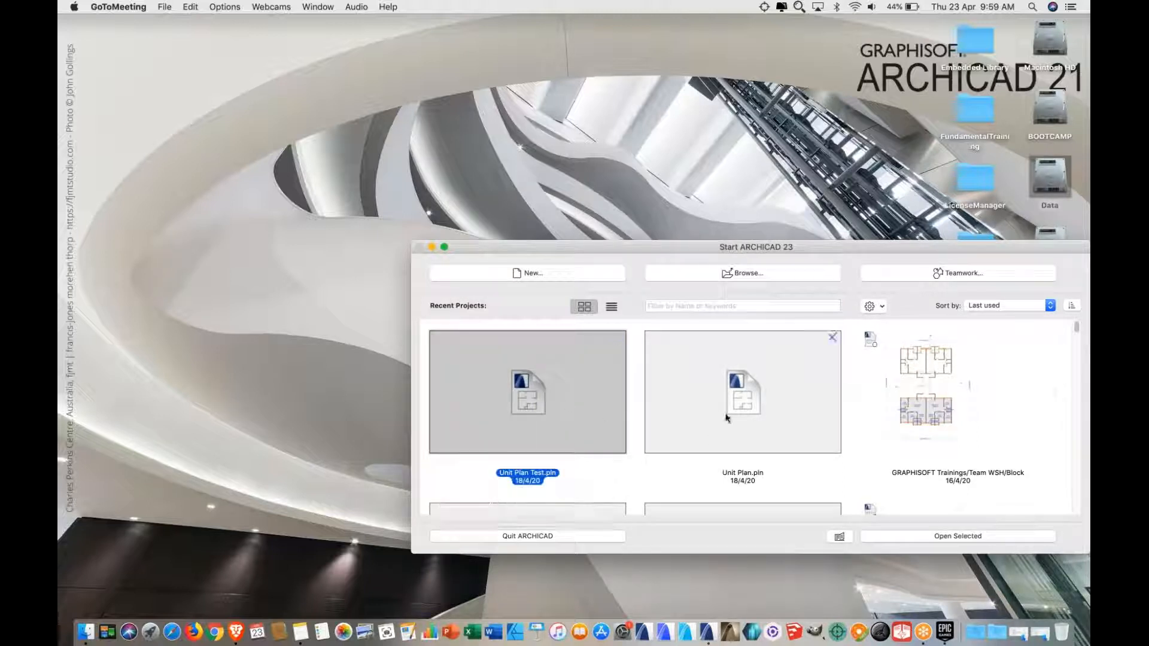
left_click(919, 410)
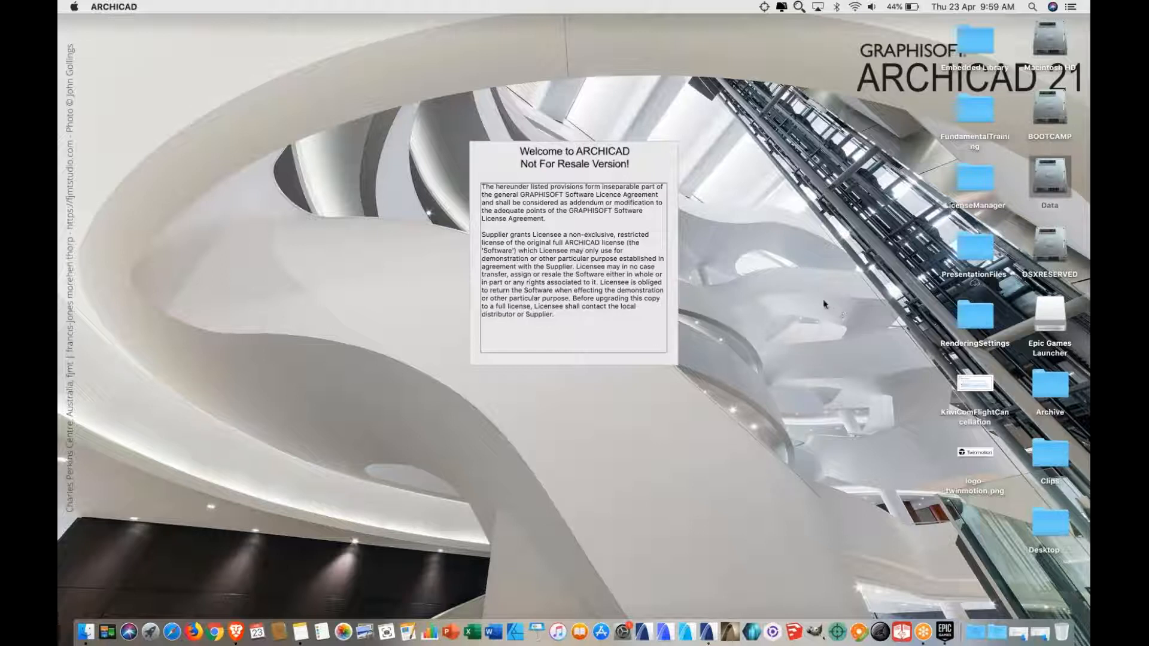
right_click(1055, 310)
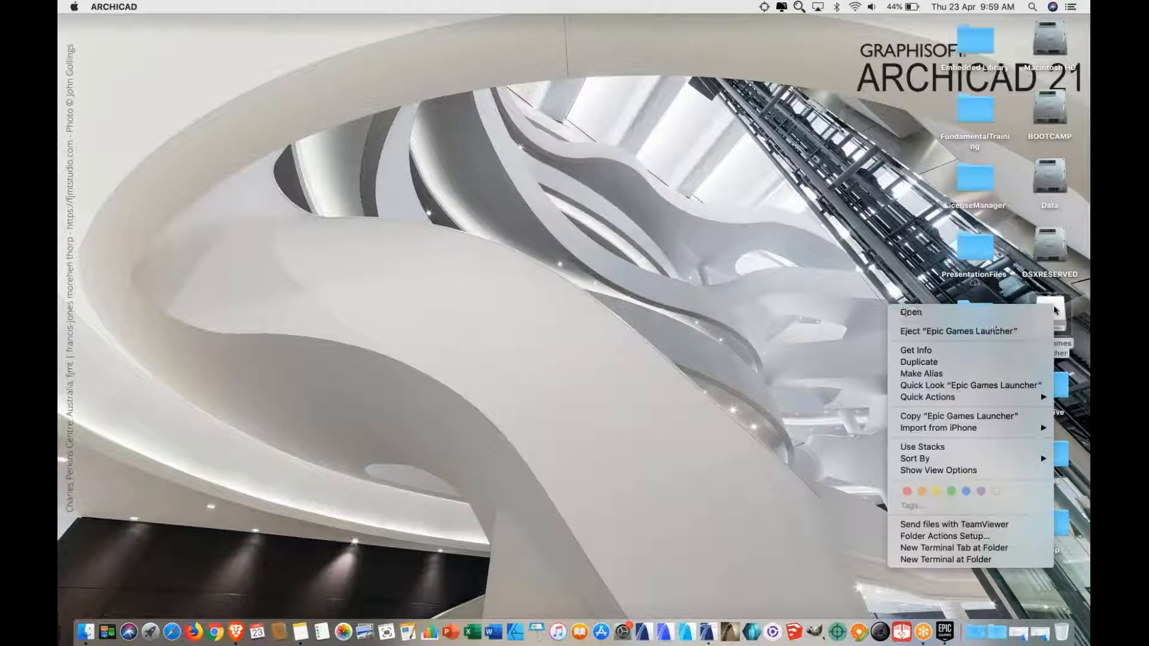
left_click(845, 299)
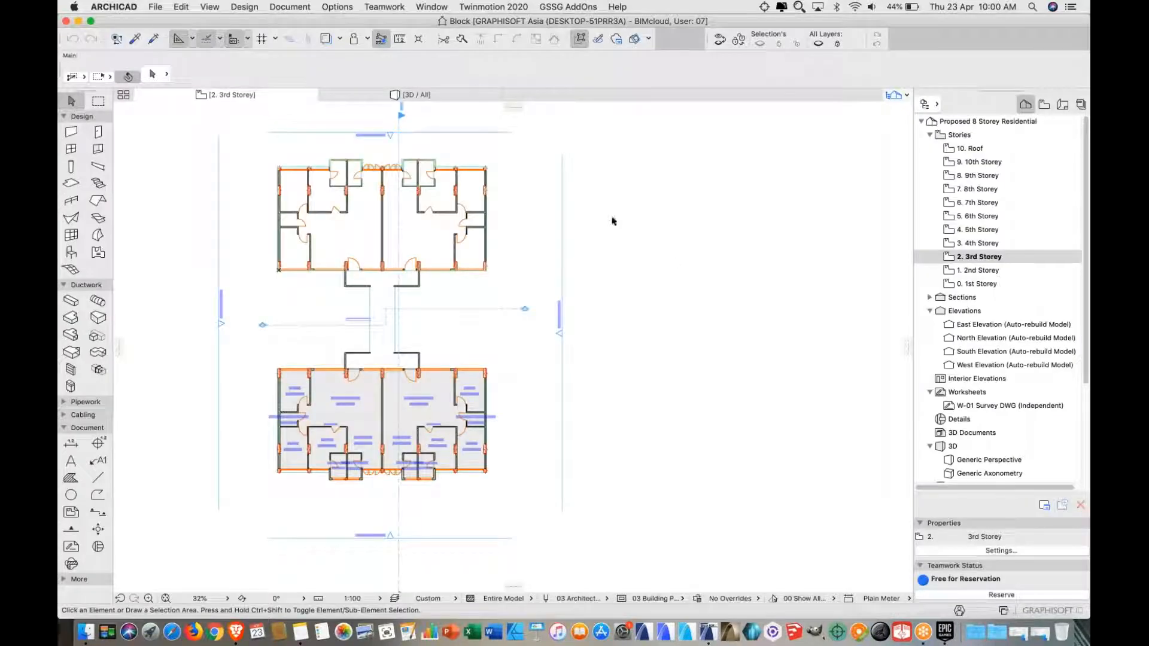
left_click(413, 96)
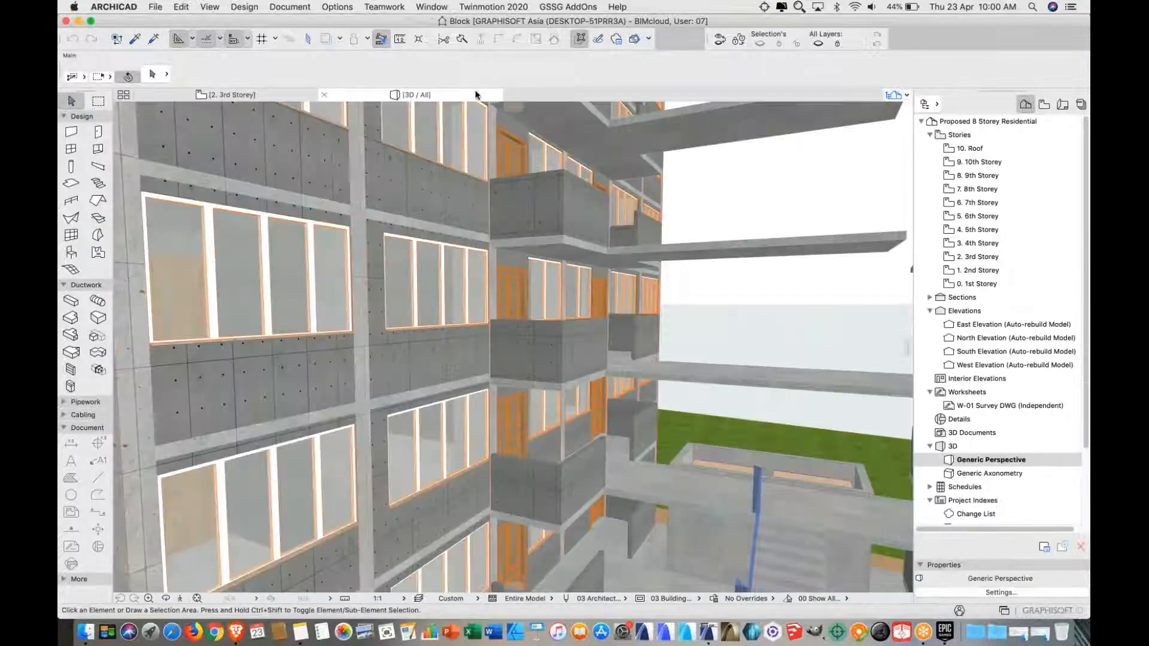
Look over the commands offered by the Twinmotion 2020 plugin and the GSSG AddOns
left_click(483, 5)
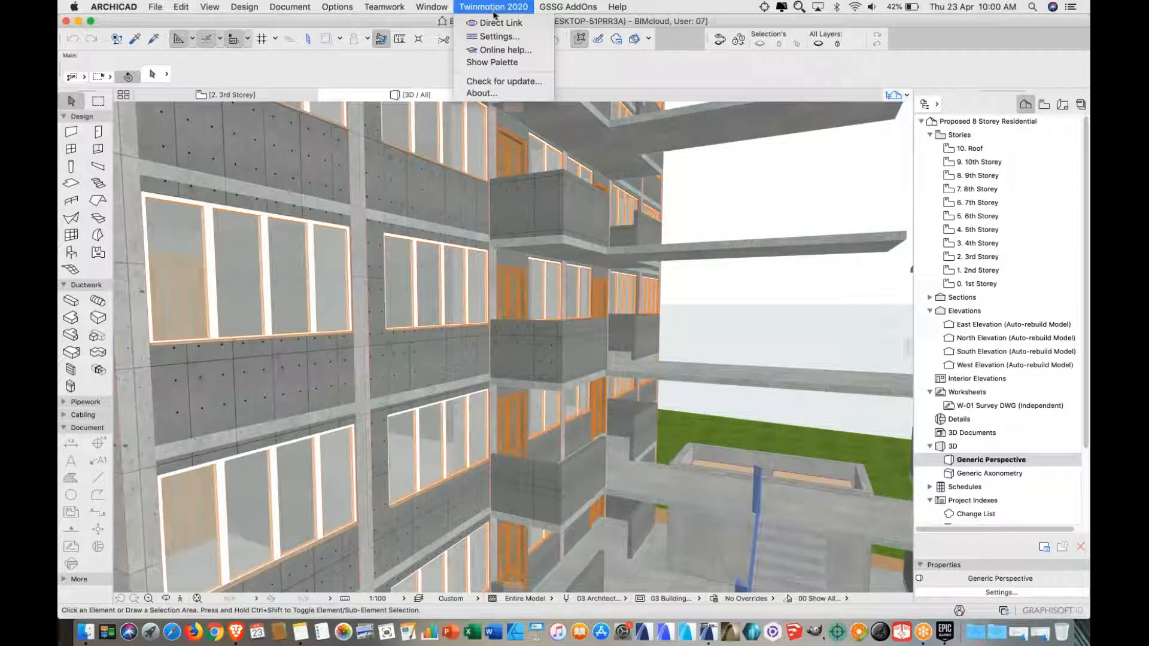
left_click(1082, 188)
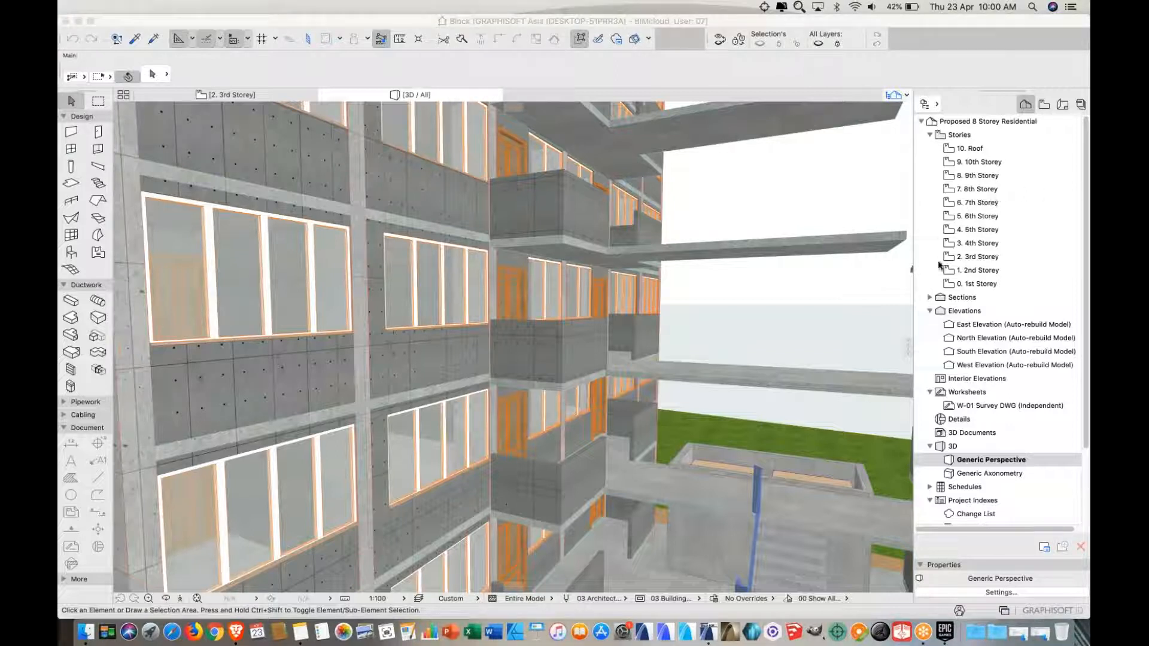
left_click(543, 22)
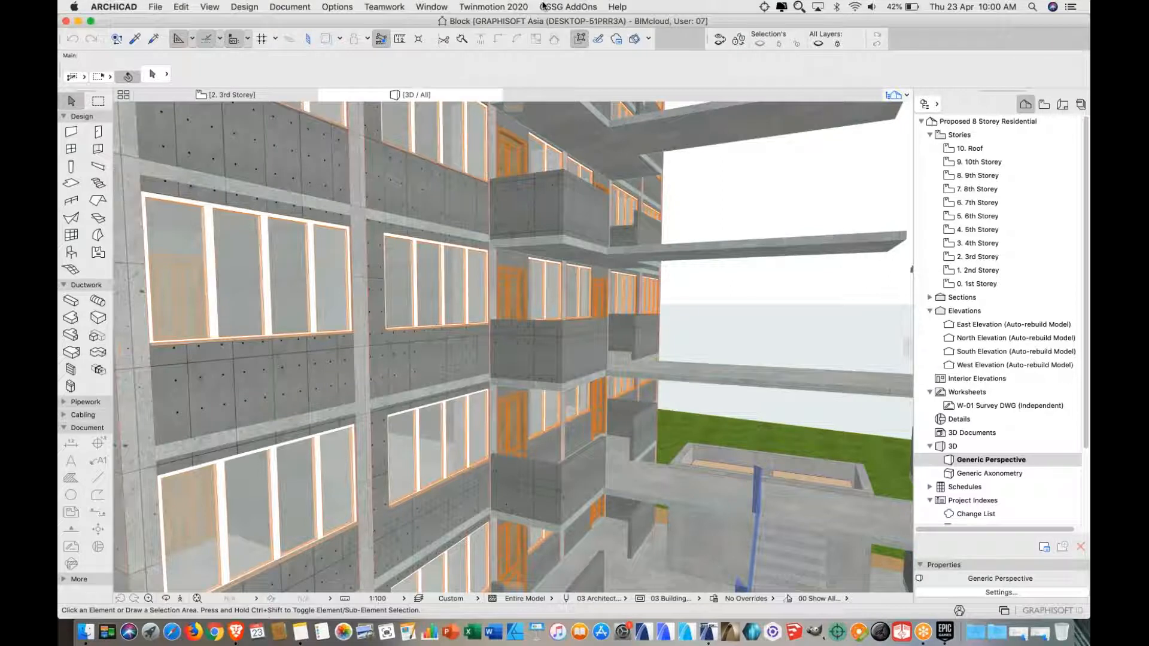
left_click(554, 7)
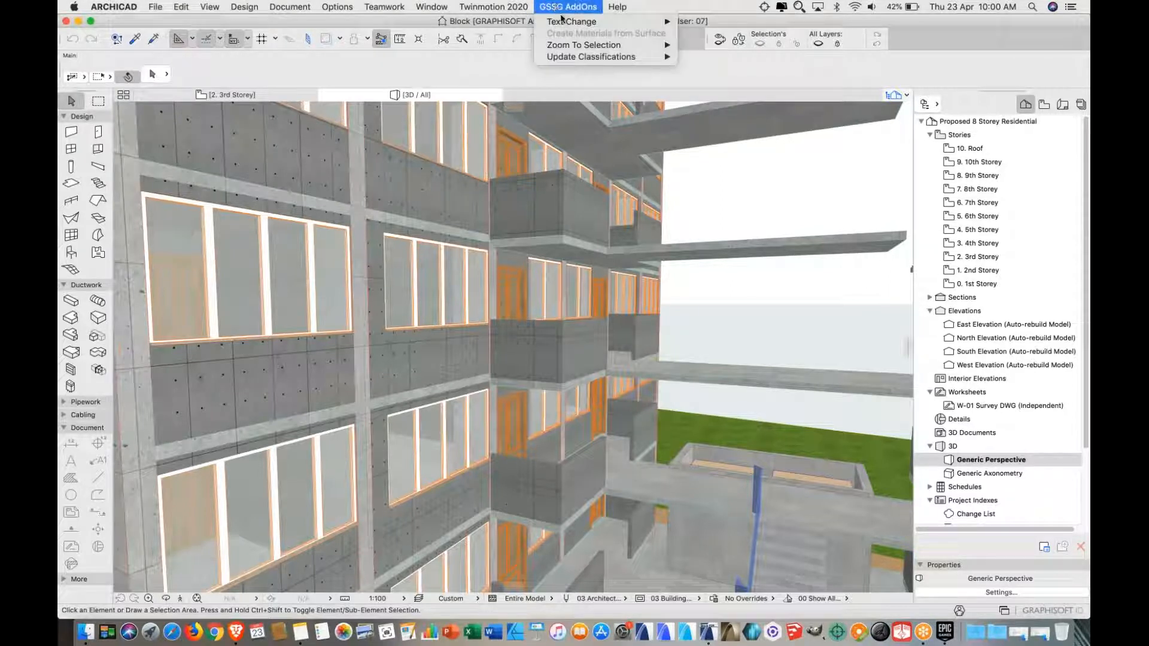
mouse_move(564, 25)
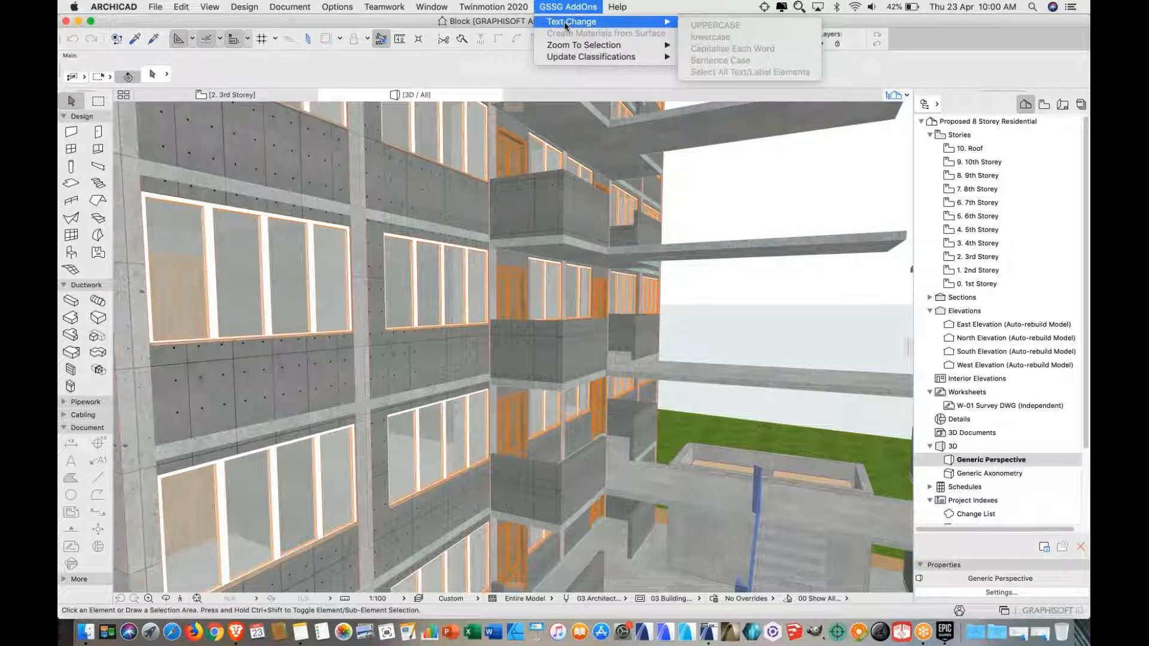
mouse_move(579, 48)
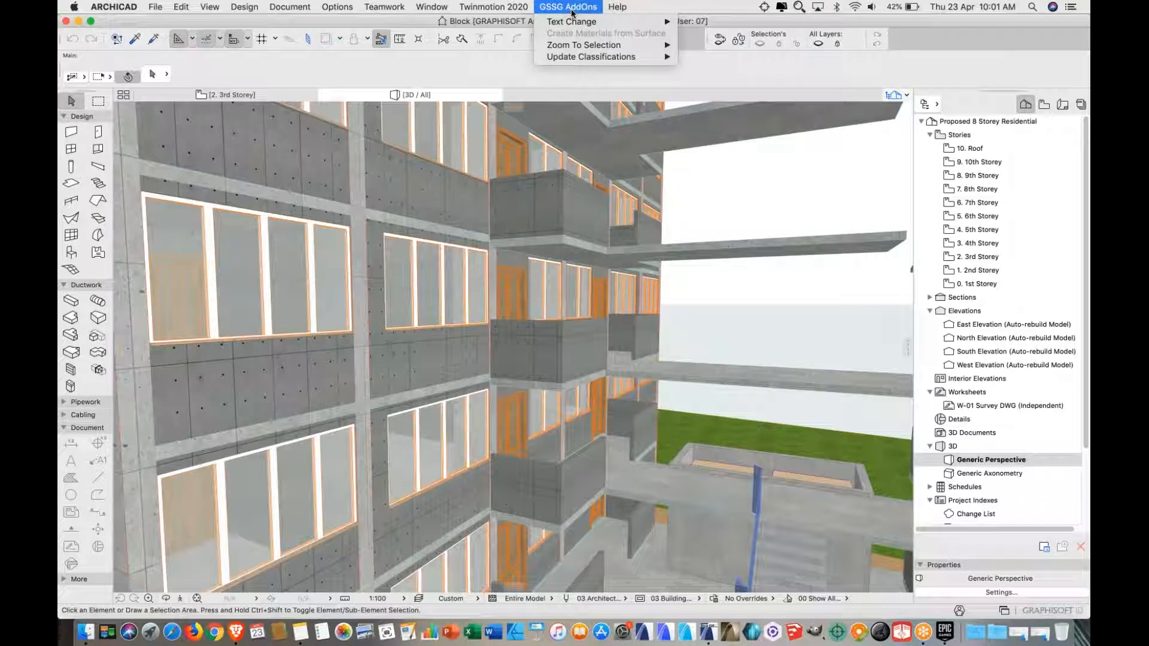
mouse_move(663, 24)
mouse_move(492, 3)
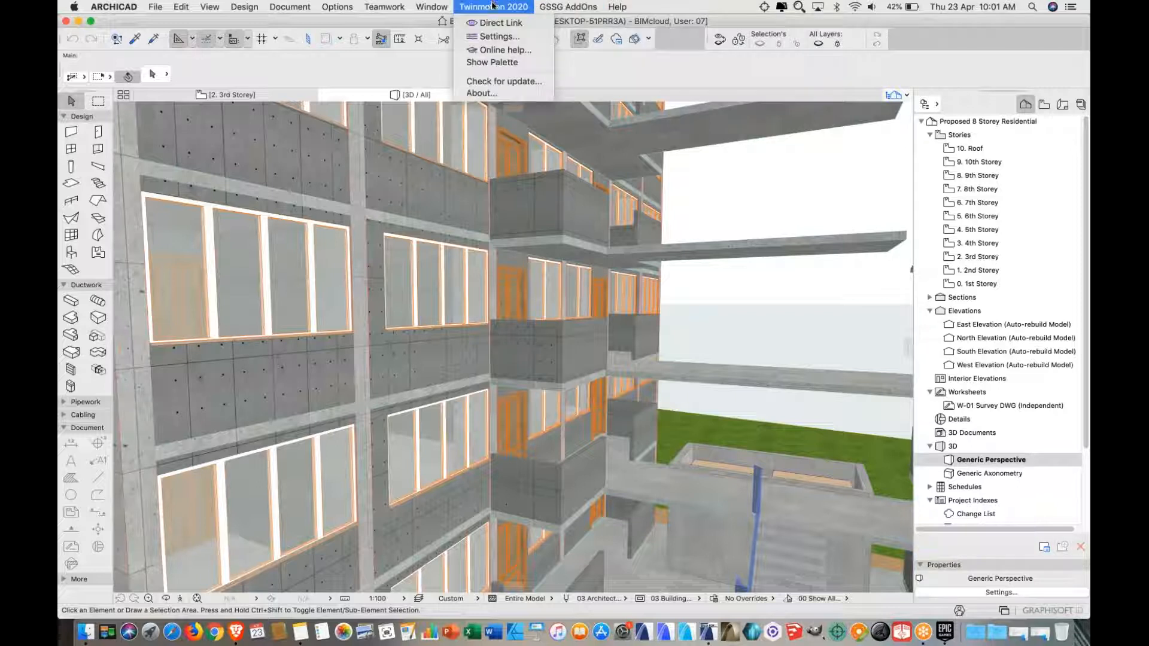
Show the Twinmotion 2020 Direct Link palette and dock it at the end of the main toolbar row
mouse_move(424, 9)
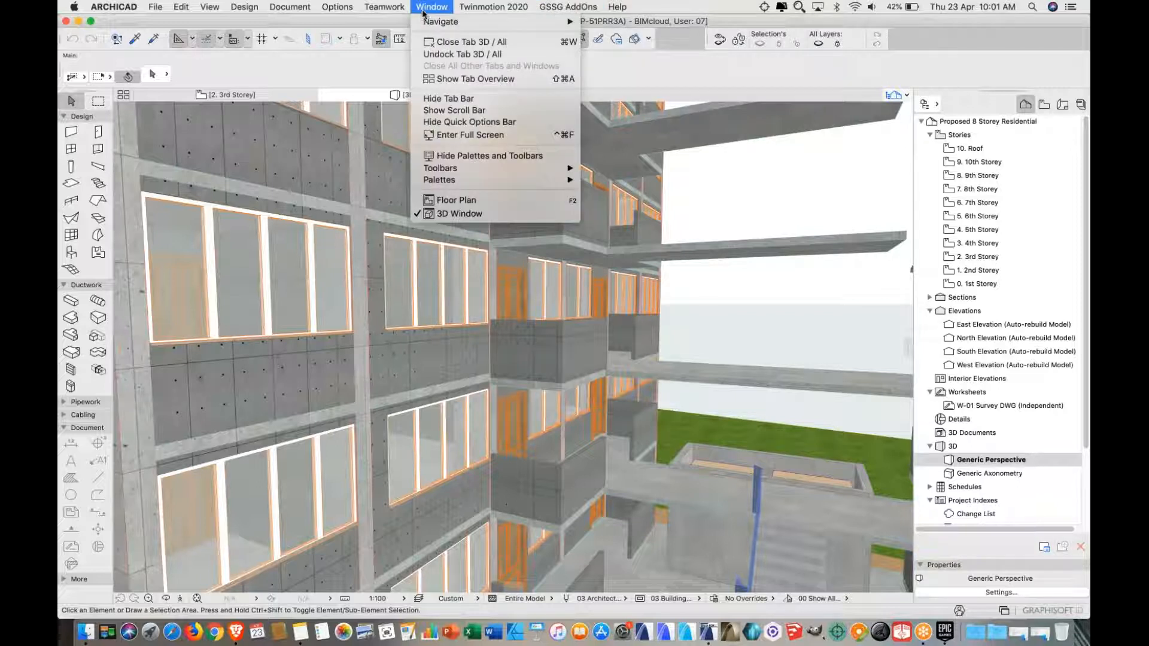
mouse_move(439, 170)
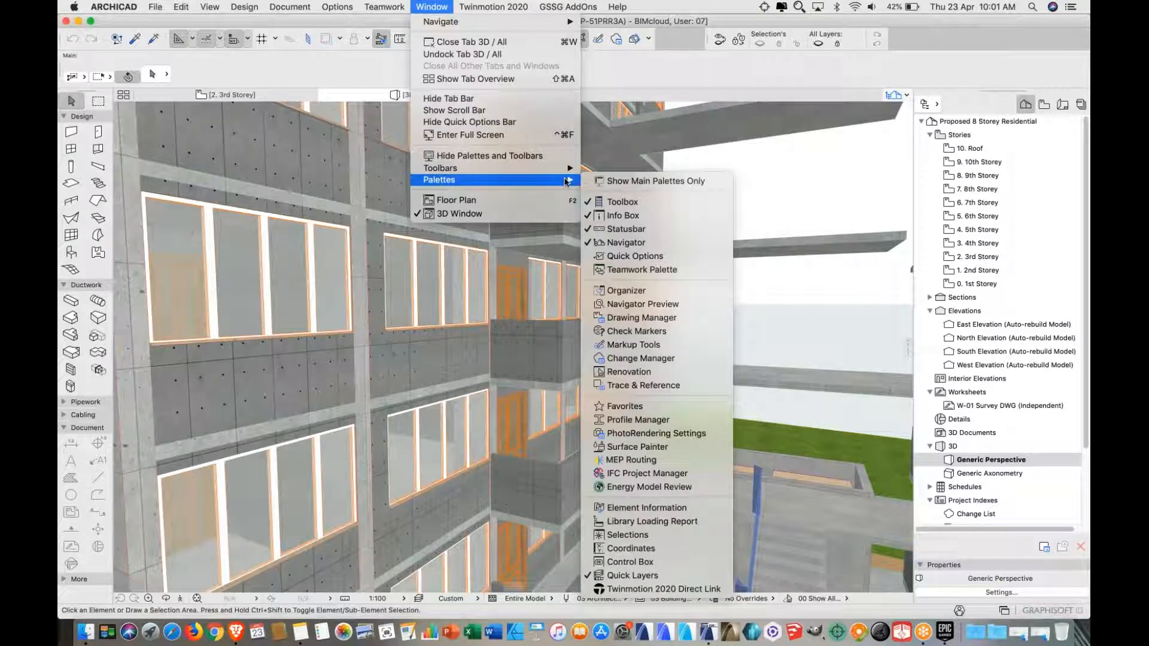
left_click(664, 589)
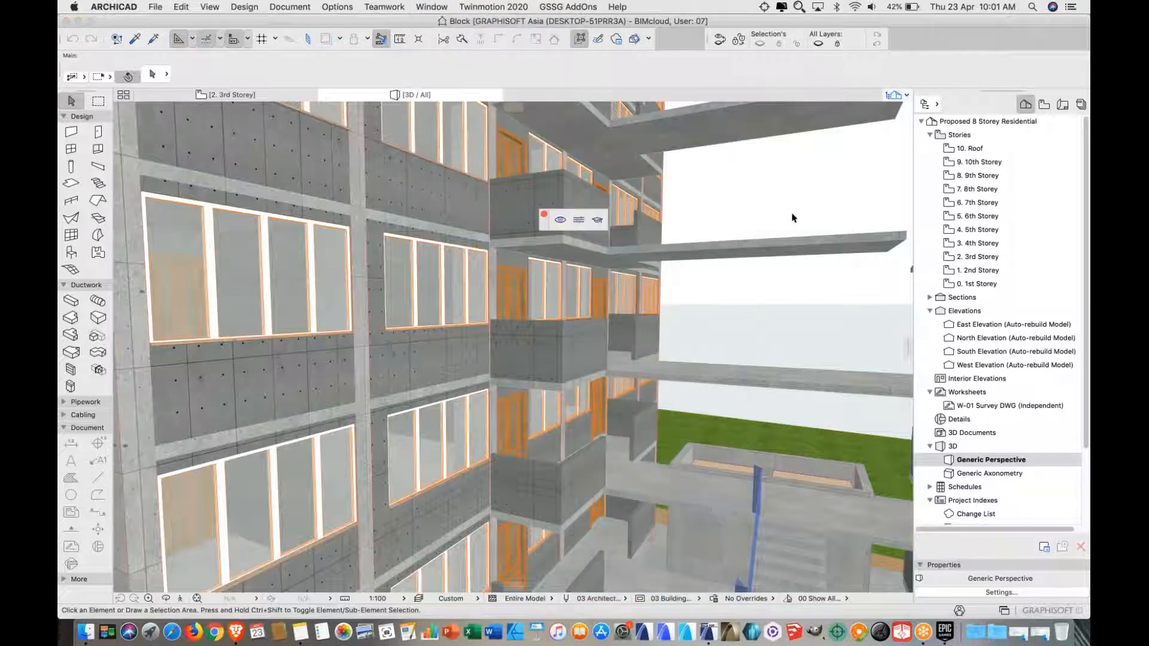
left_click_drag(541, 230, 902, 51)
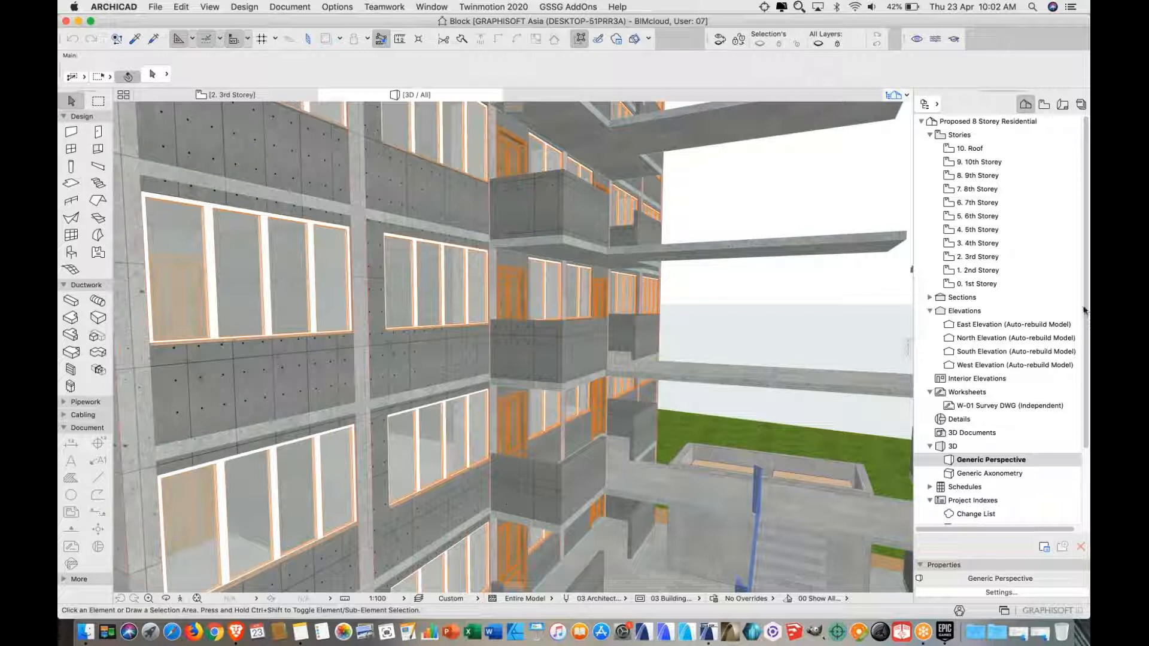
Revisit the Direct Link plugins page in Brave and the Twinmotion page in Epic Games Launcher, and return to ARCHICAD
key("super+Tab")
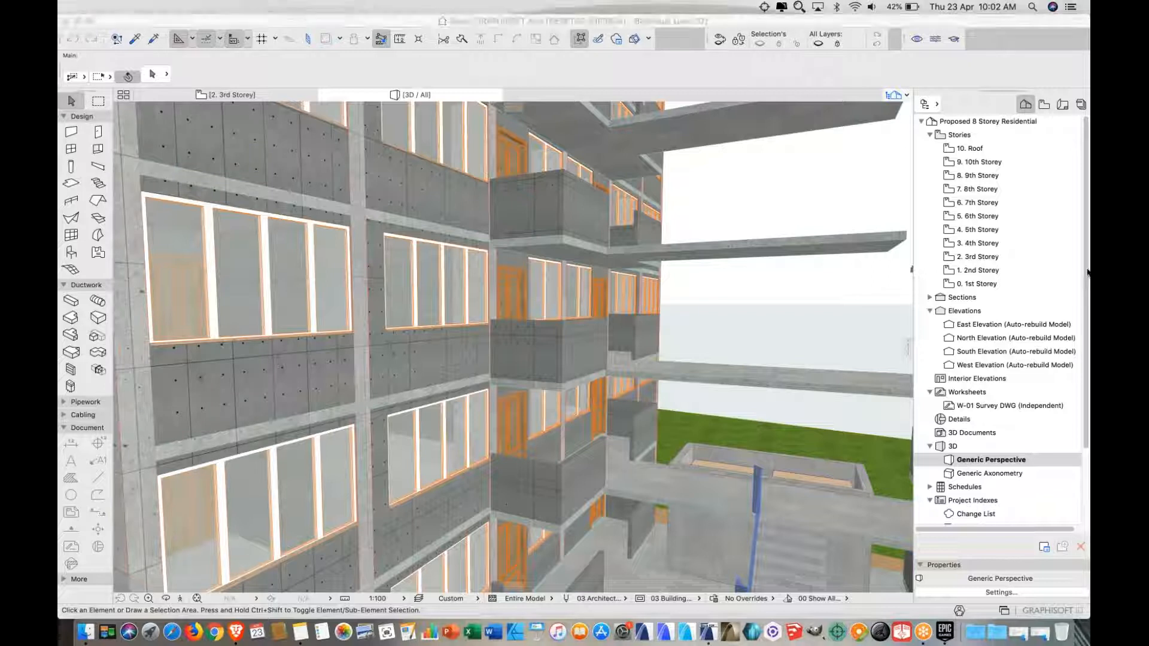
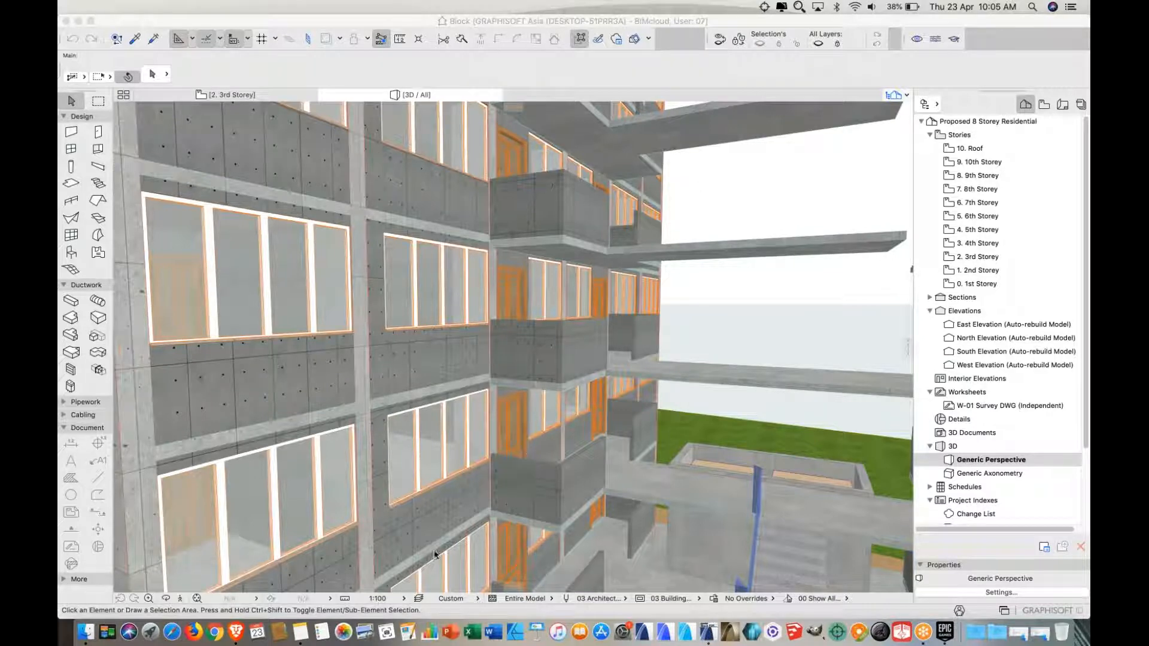
left_click(234, 632)
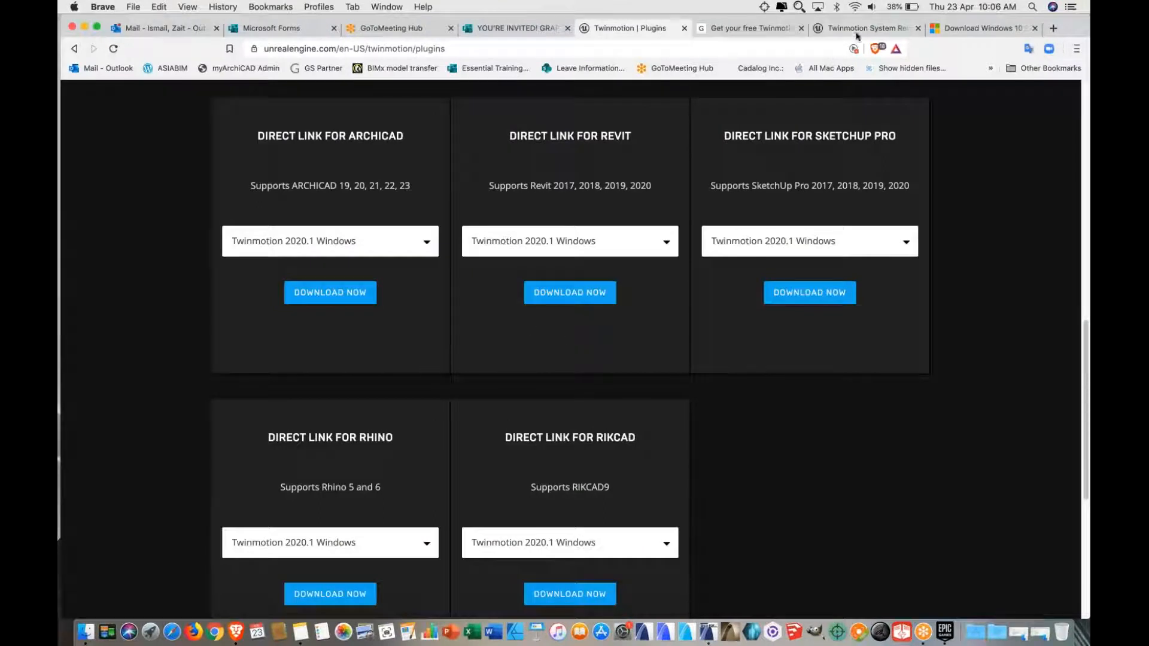
left_click(944, 634)
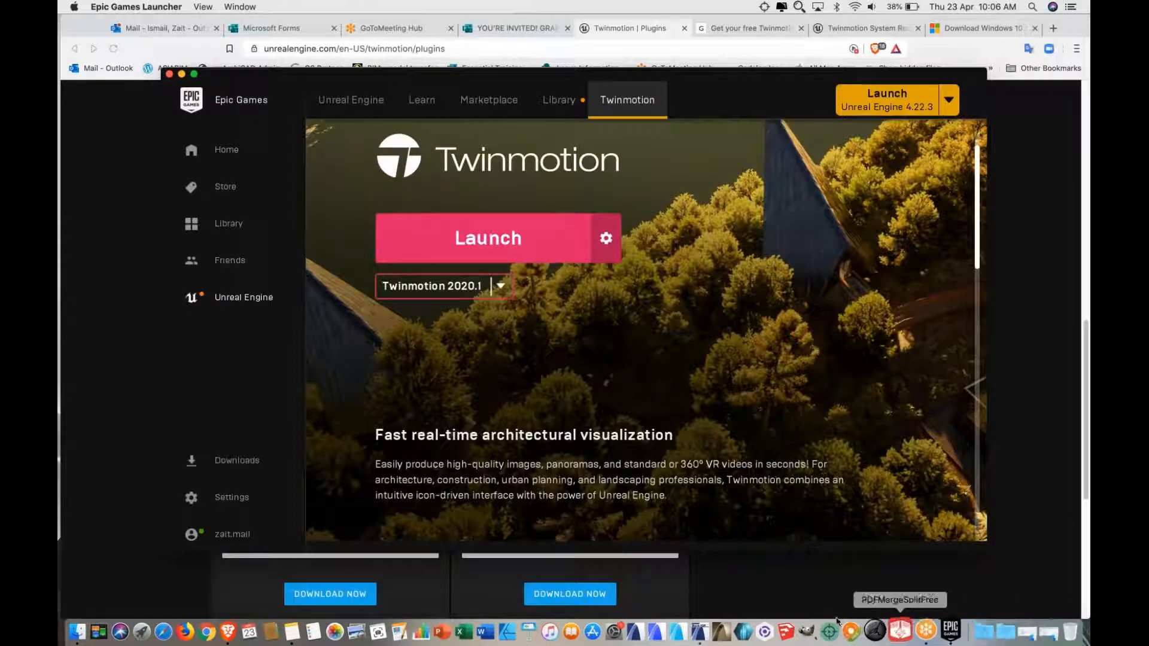
left_click(707, 633)
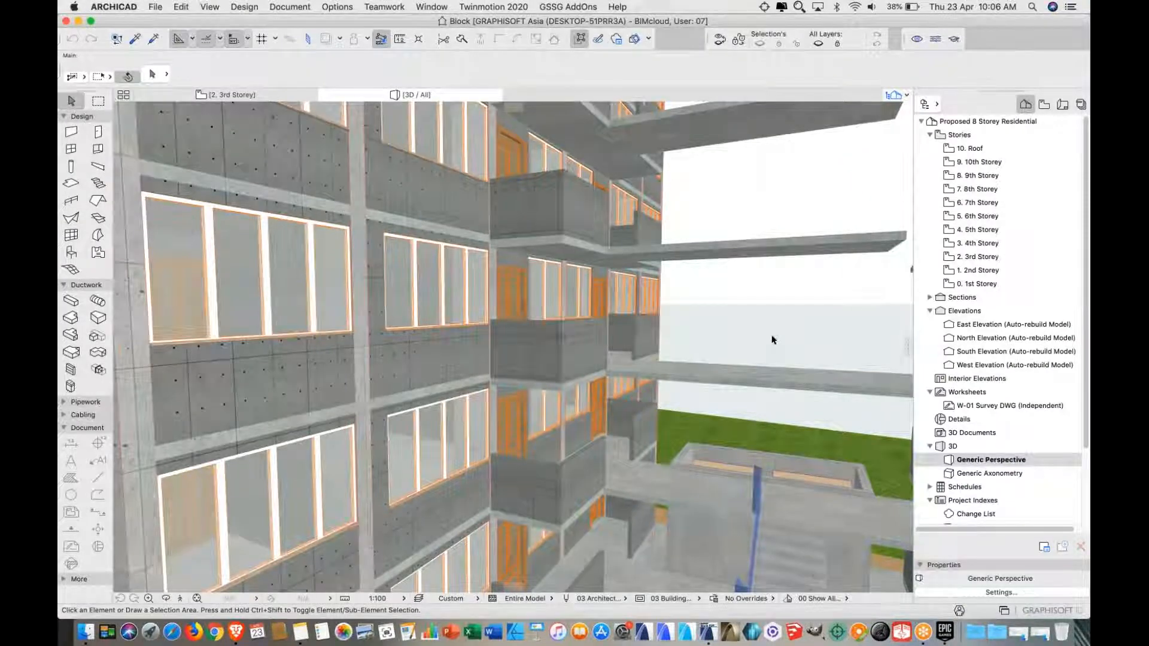
Frame the whole residential site with both buildings and the trees in the 3D perspective
scroll(772, 340, "down", 5)
middle_click_drag(772, 341, 574, 413, "shift")
scroll(668, 406, "down", 5)
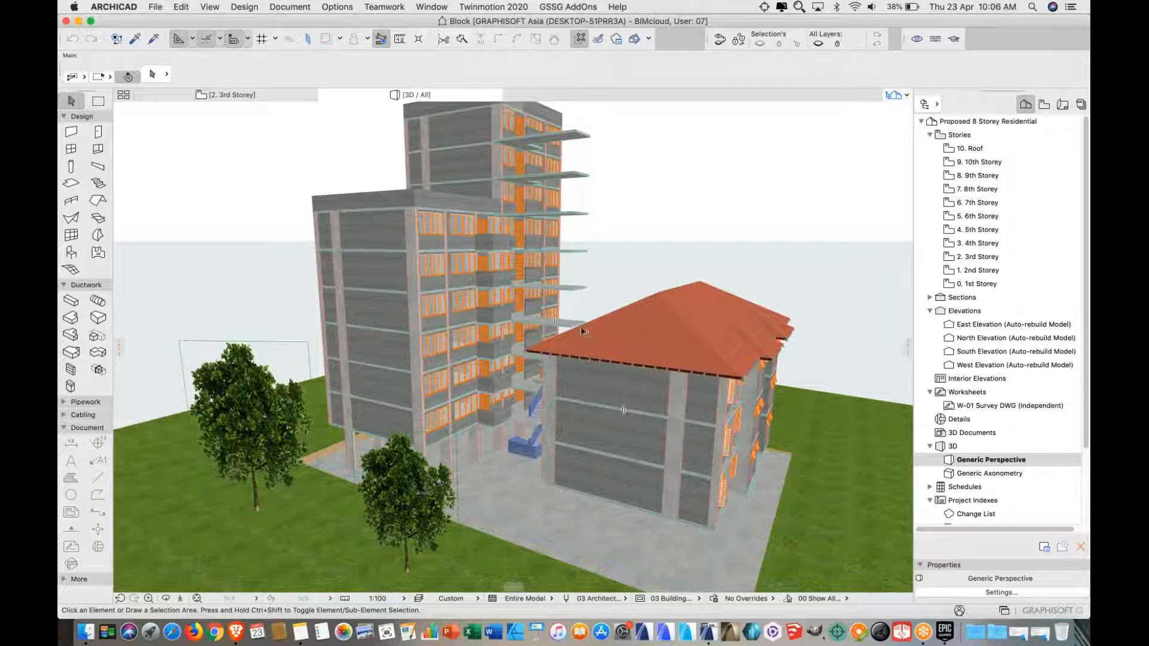
middle_click_drag(580, 338, 583, 359)
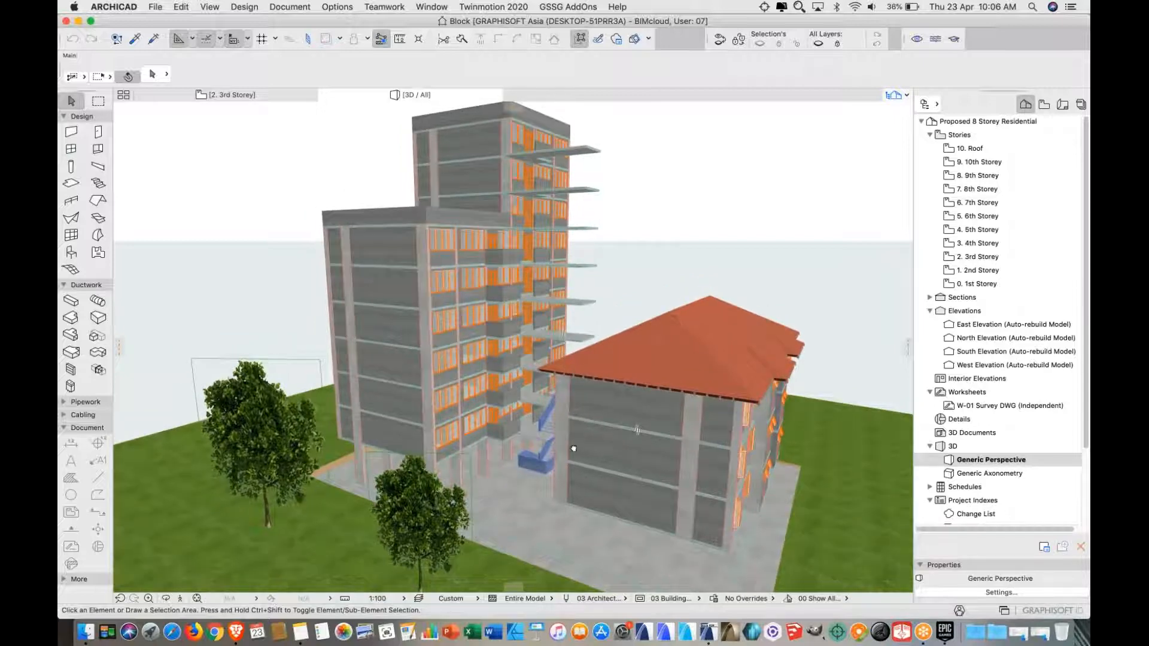
scroll(551, 410, "up", 3)
middle_click_drag(551, 409, 541, 424)
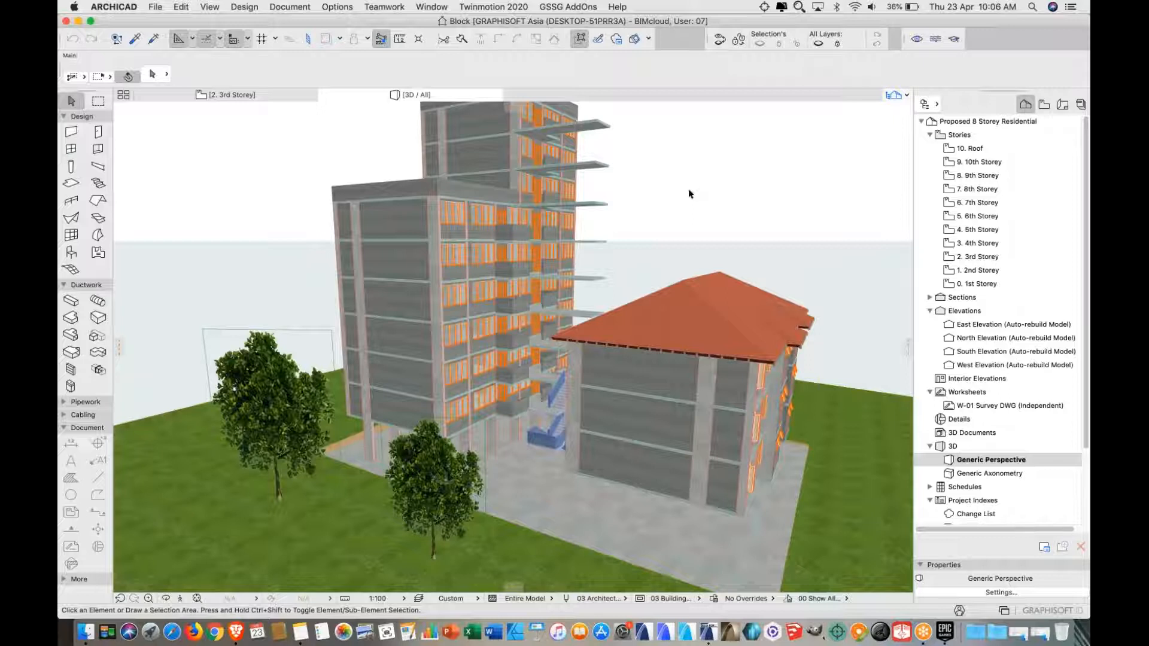
middle_click_drag(690, 192, 687, 197)
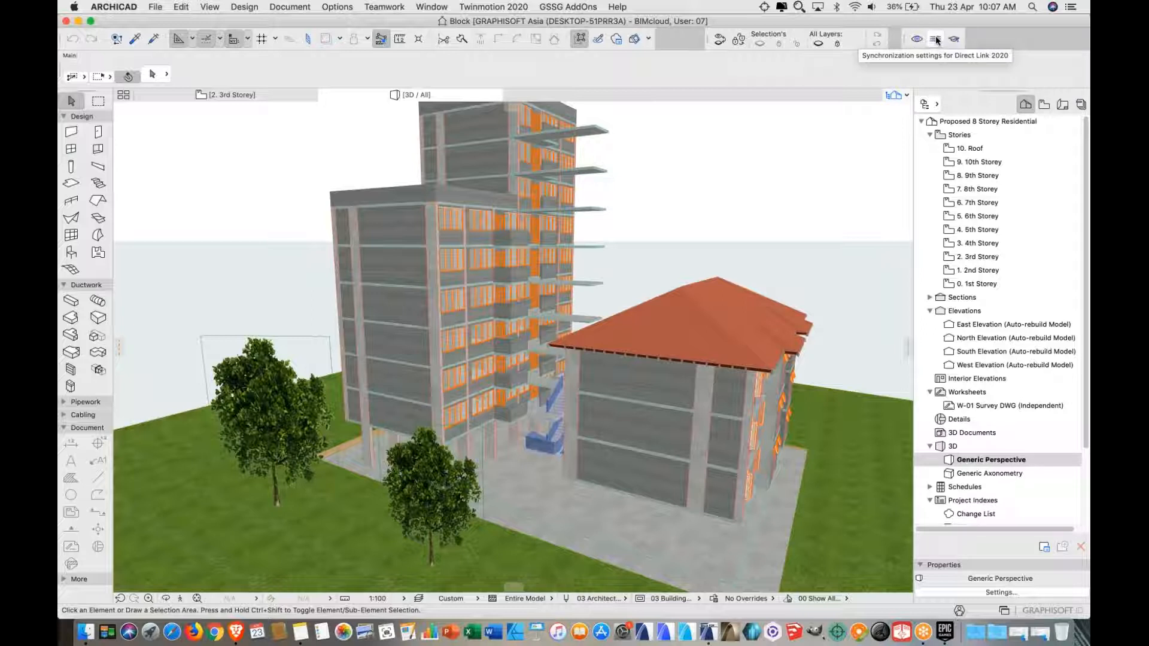
Review the Substitutions, Optimizations, Connexion and Defaults sections of the Twinmotion Direct Link synchronization settings, and cancel without changes
left_click(935, 39)
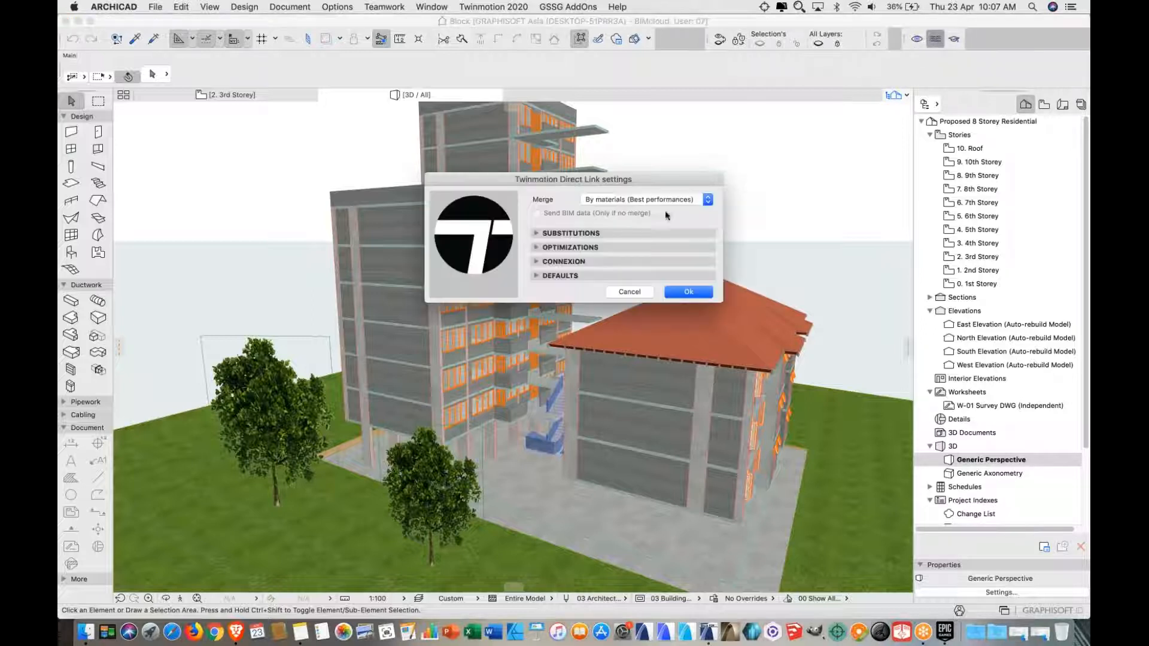
left_click(536, 233)
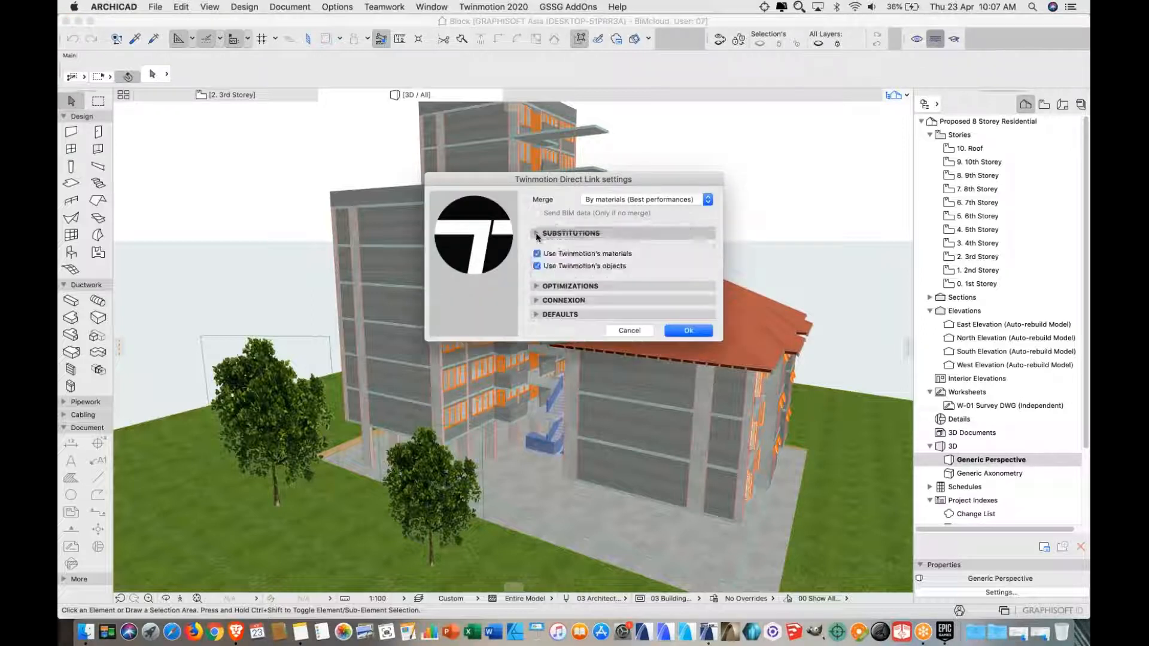
left_click(536, 288)
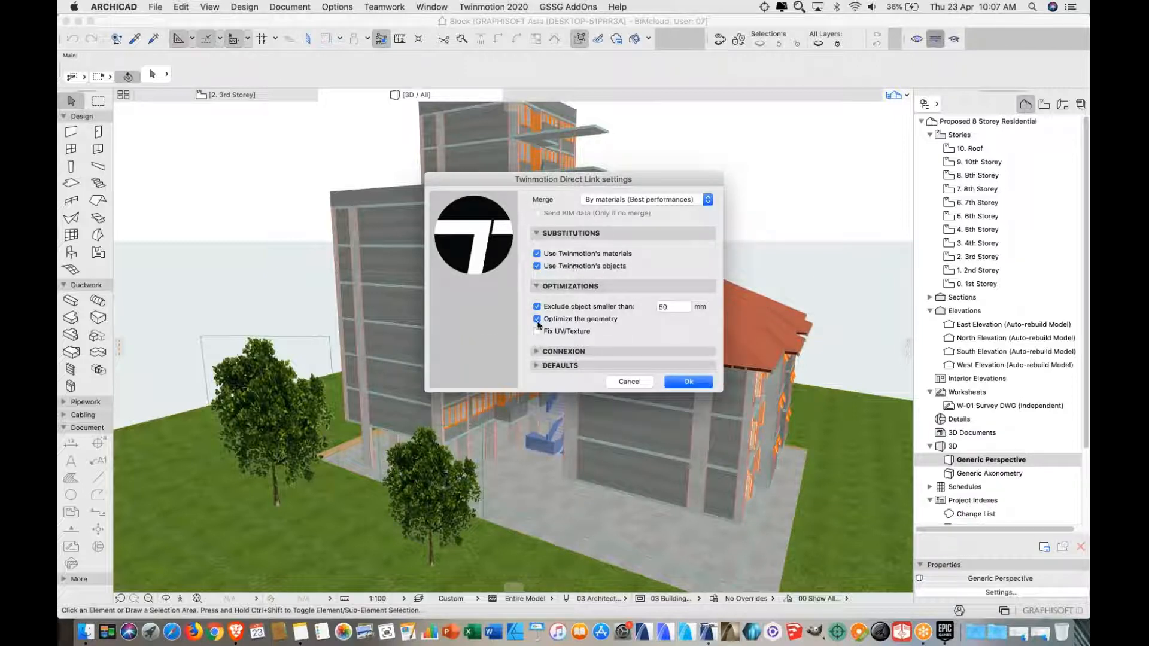
left_click(536, 353)
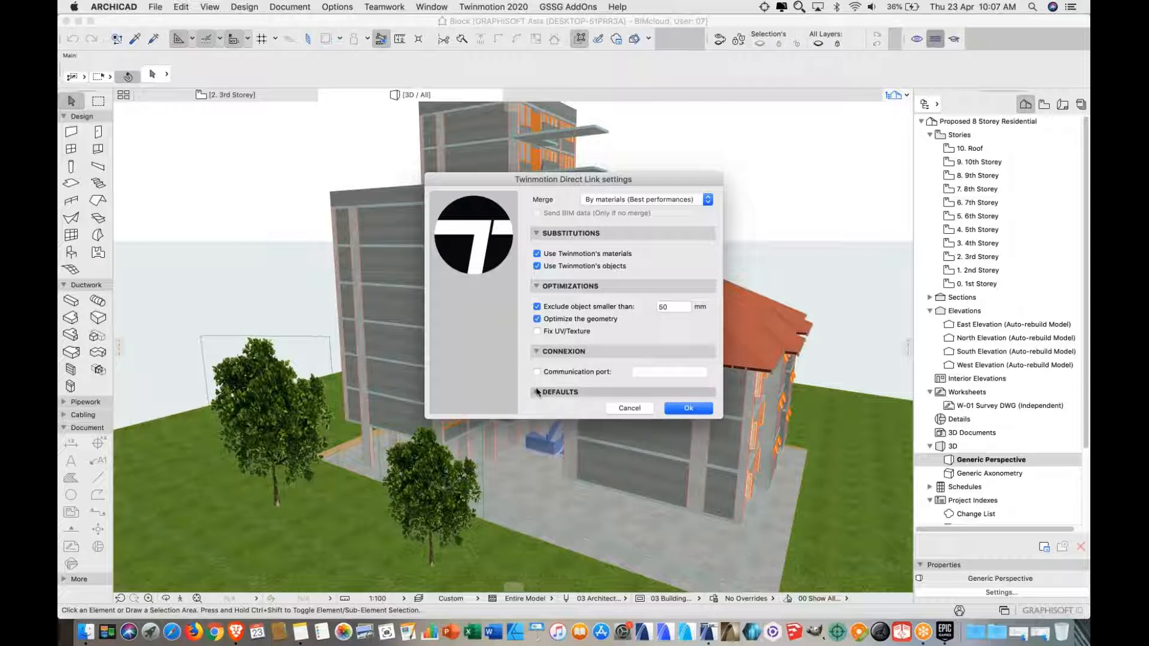
left_click(536, 392)
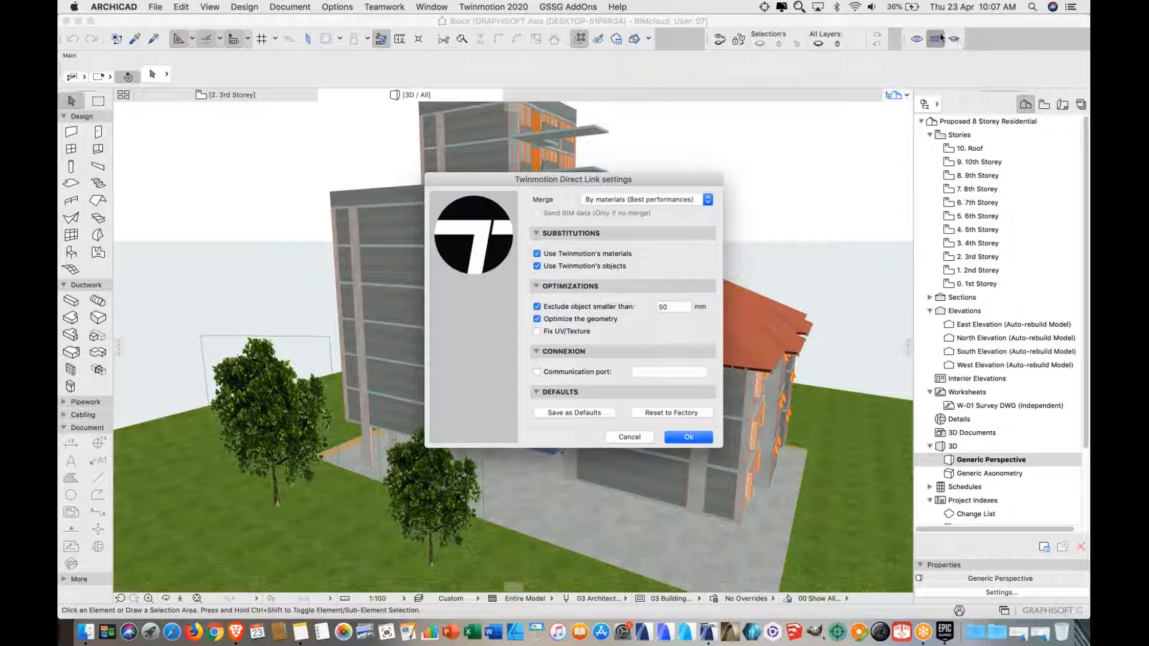
left_click(630, 437)
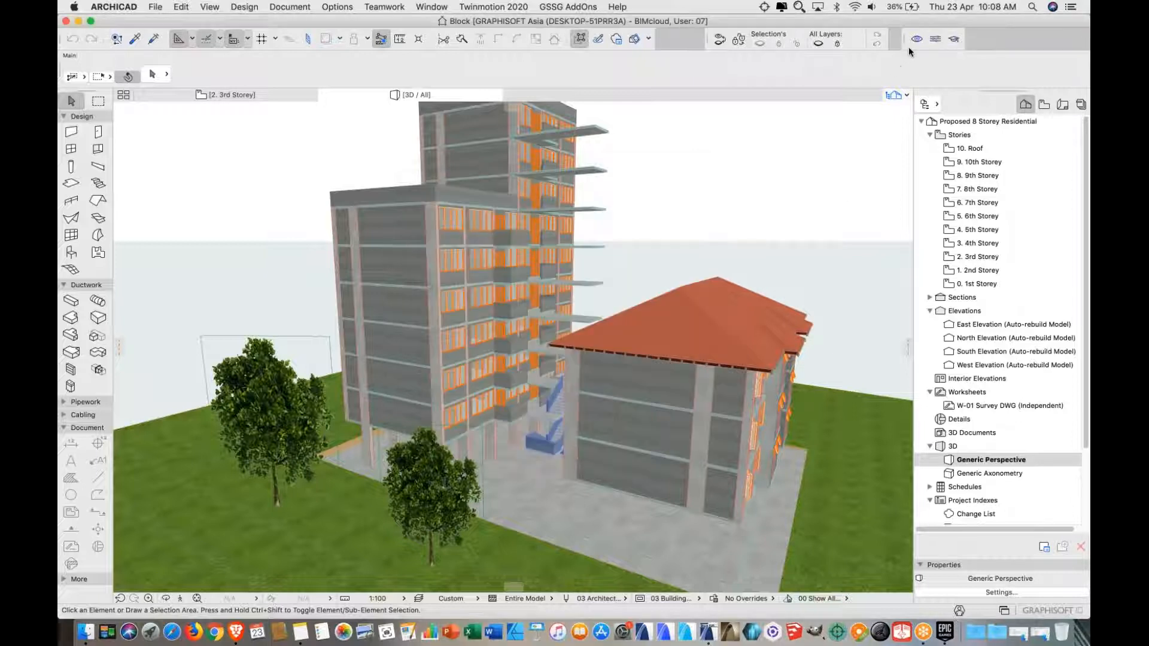
Open the Direct Link plugin's online help on the Twinmotion support site
left_click(956, 39)
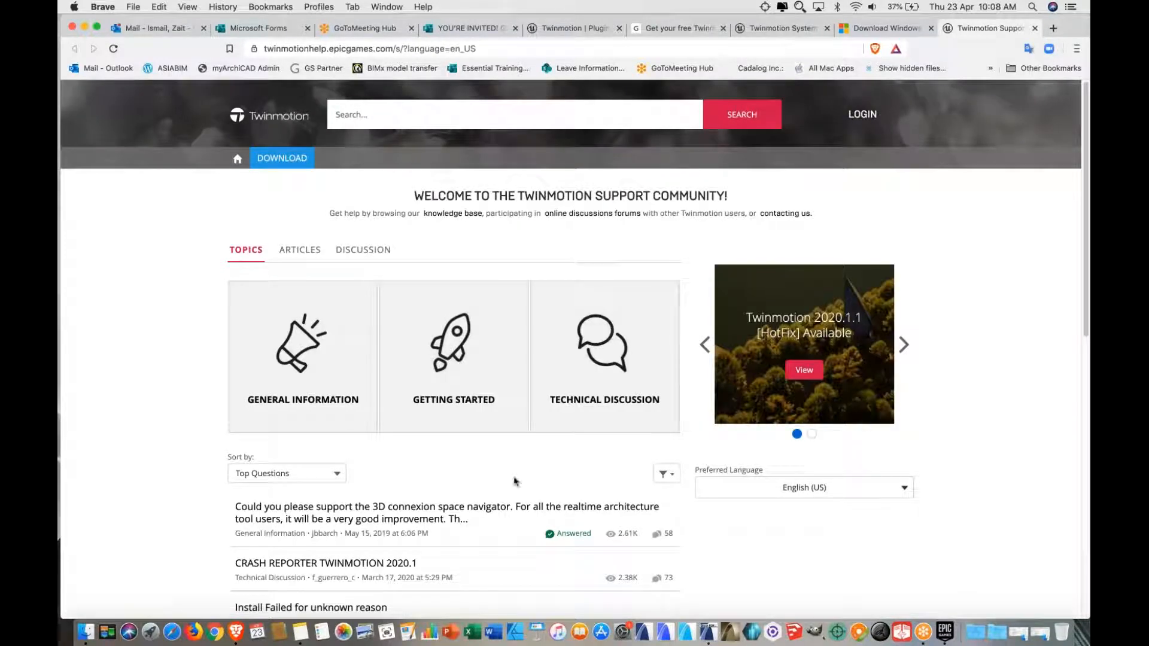
Look through the top questions on the Twinmotion support community page, and return to ARCHICAD
scroll(594, 415, "down", 3)
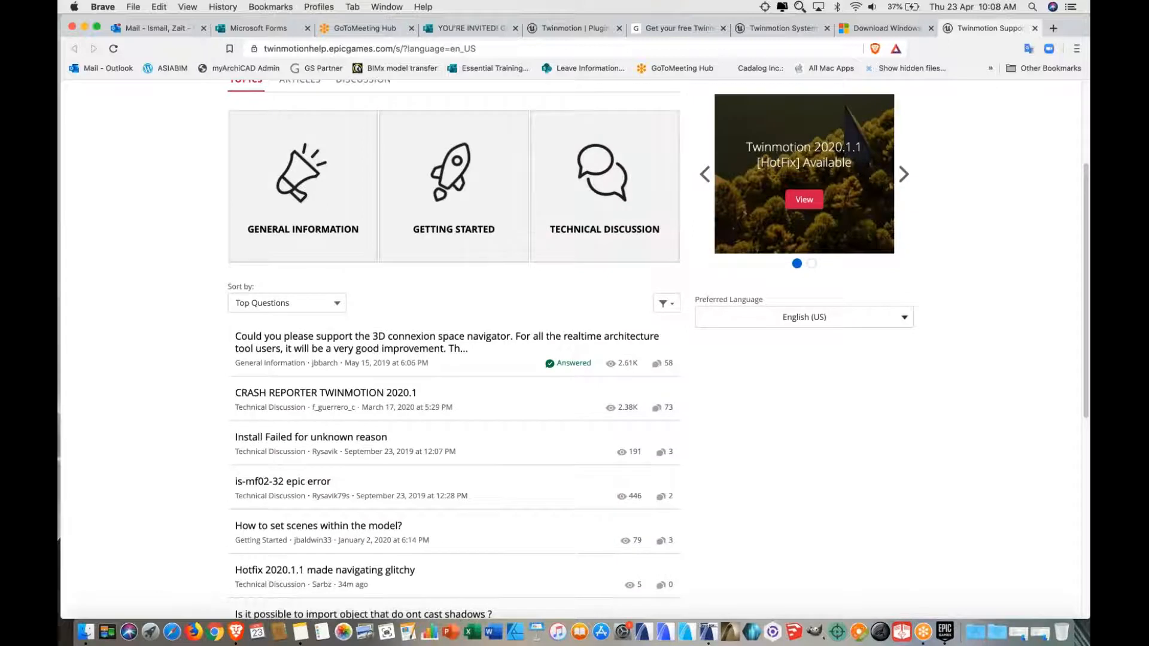
scroll(579, 405, "down", 2)
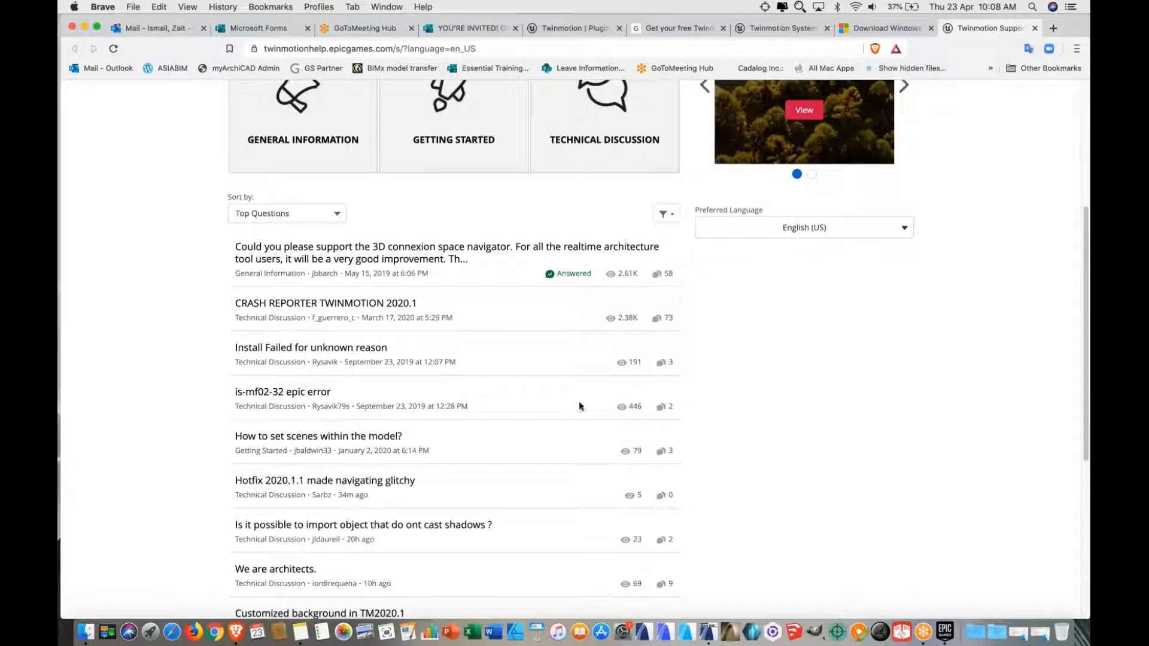
scroll(426, 400, "down", 1)
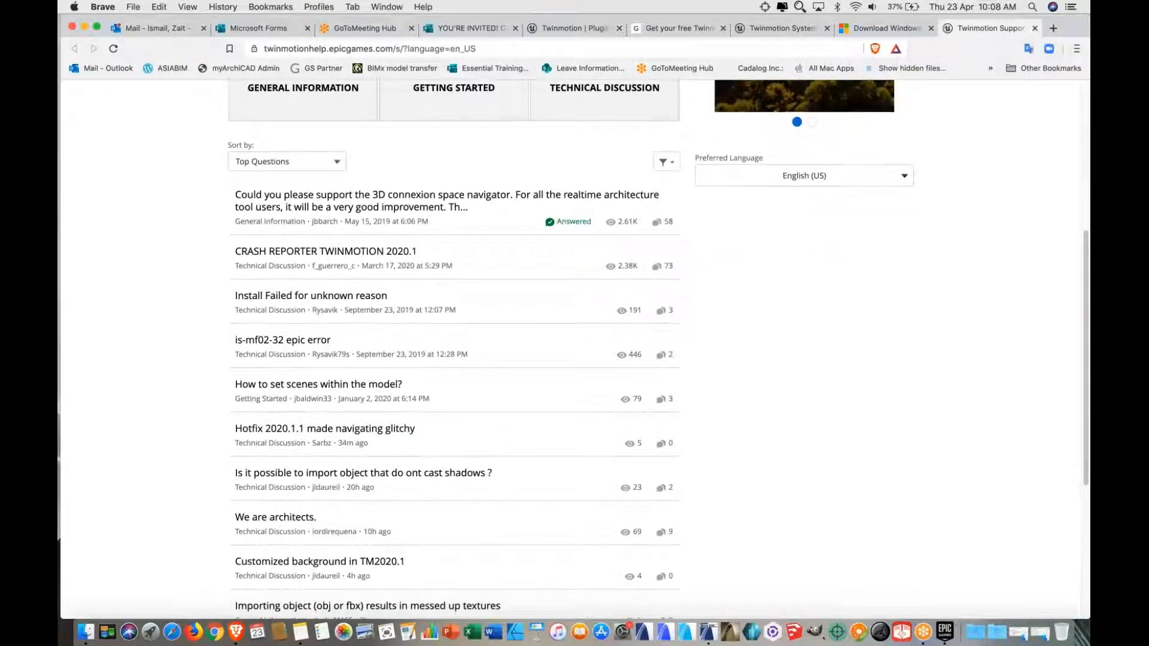
scroll(446, 409, "down", 2)
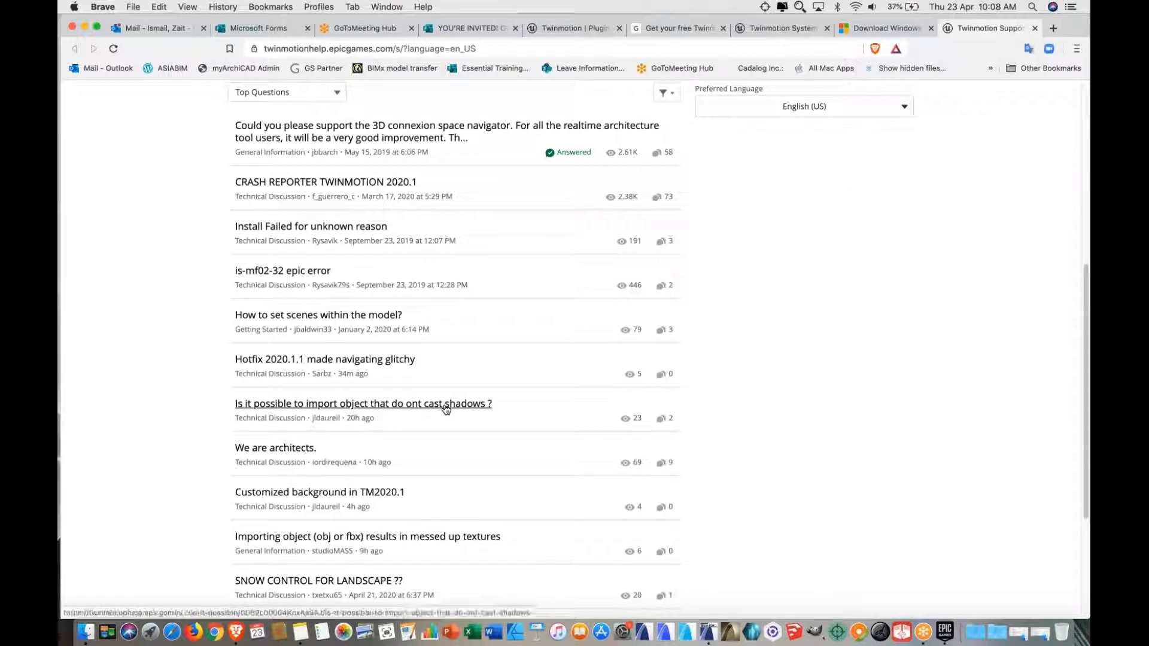
scroll(515, 395, "up", 6)
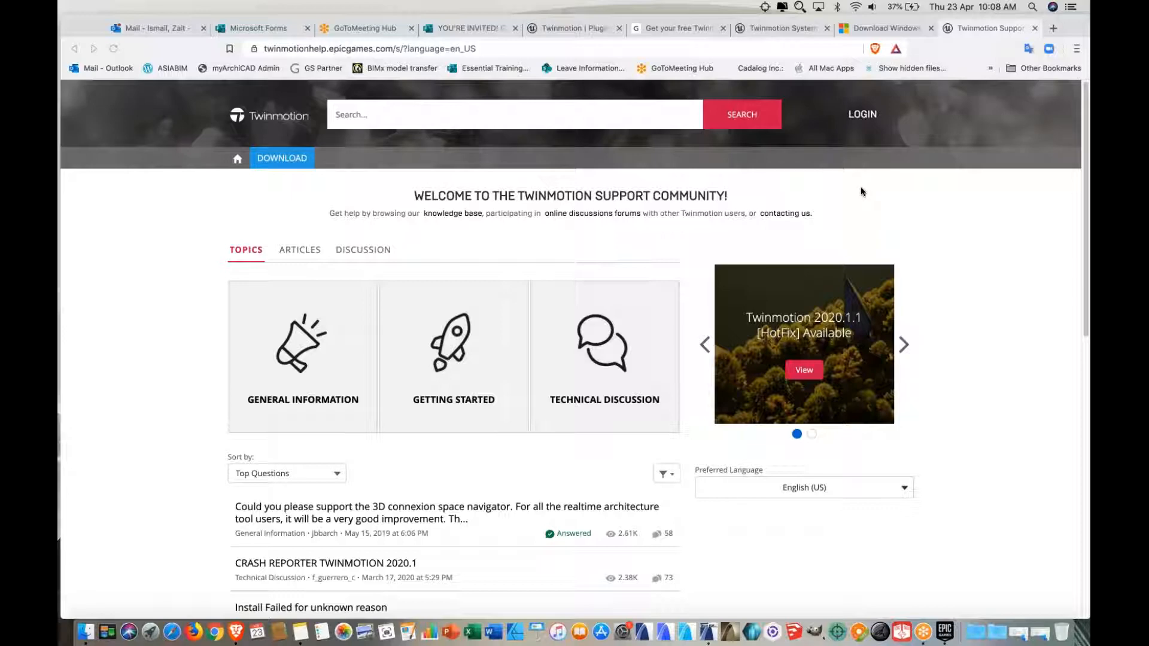
left_click(729, 631)
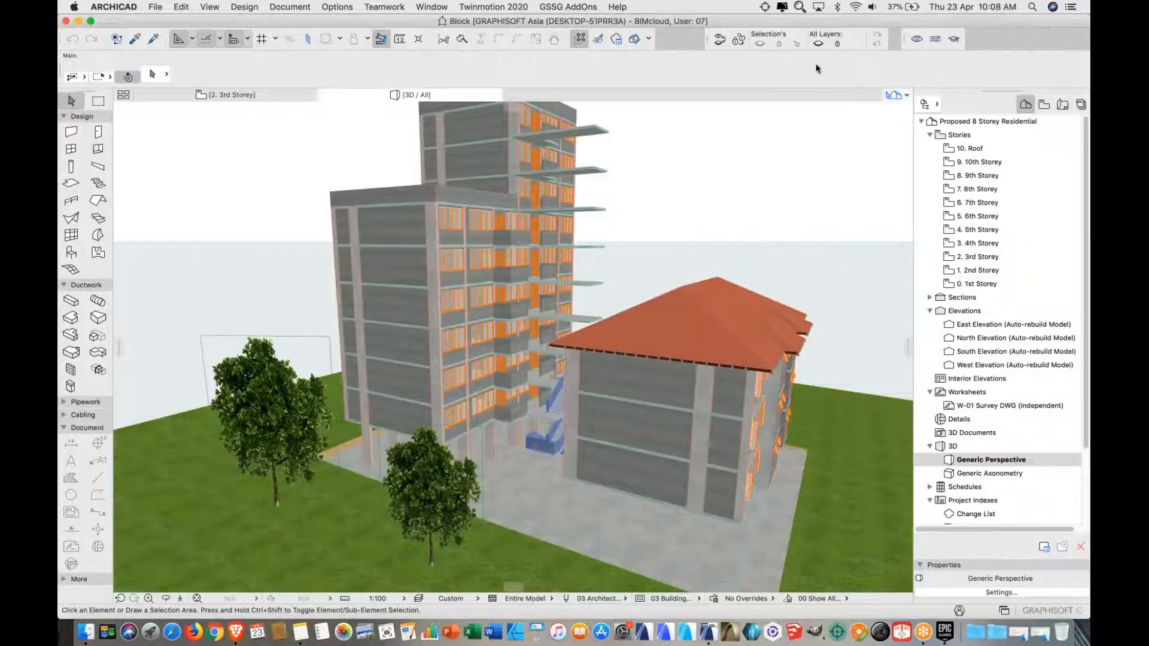
Try to synchronize the model to a new Twinmotion project through Direct Link, and save the ARCHICAD project to keep the link
left_click(916, 39)
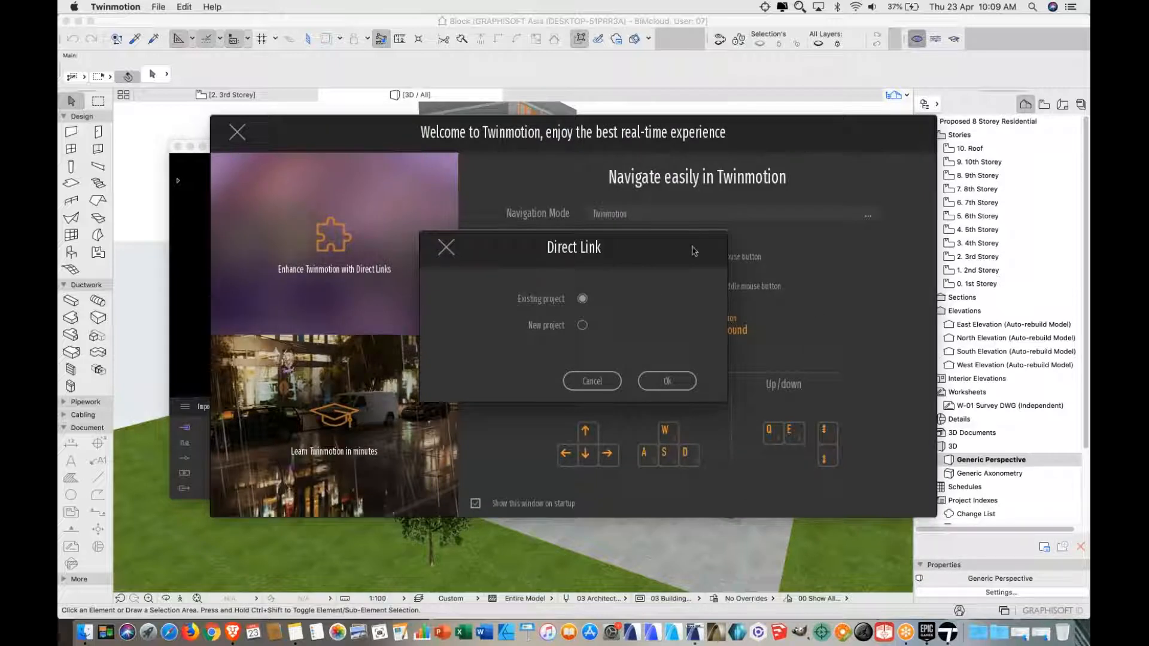
left_click(581, 326)
left_click(666, 382)
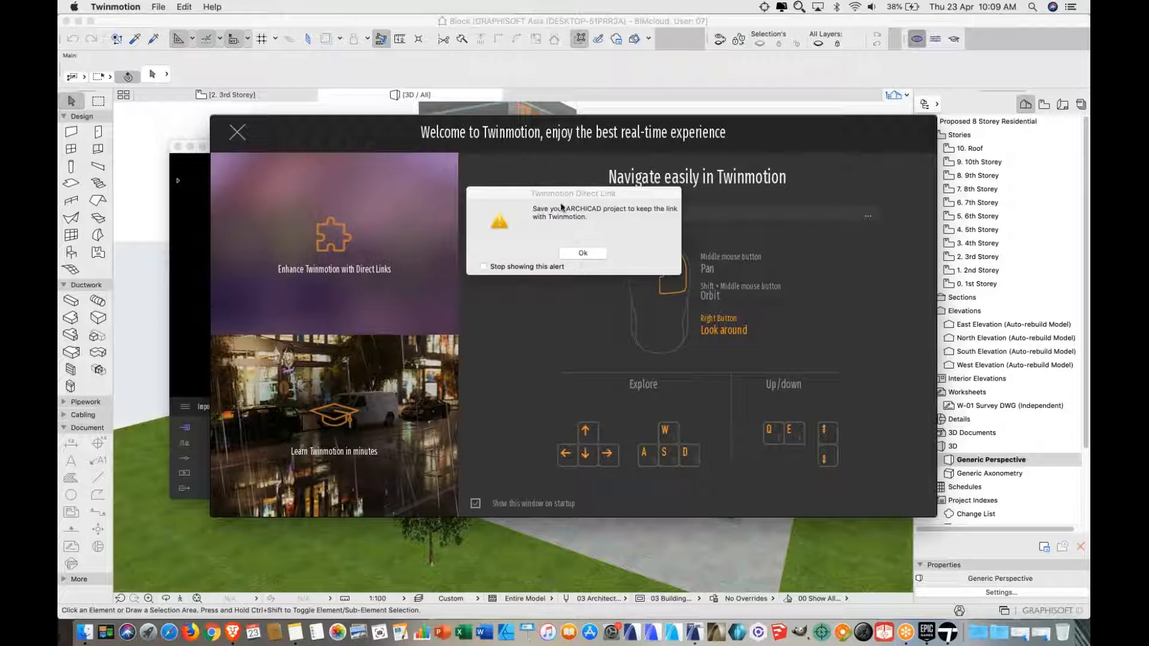
left_click(582, 254)
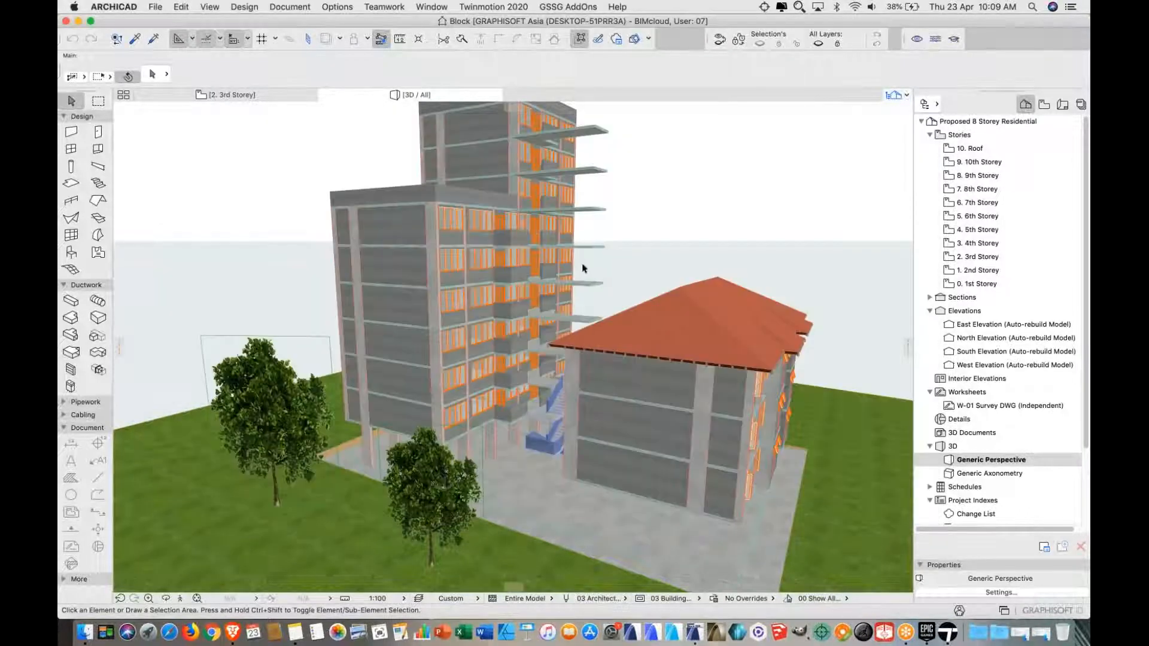
left_click(156, 8)
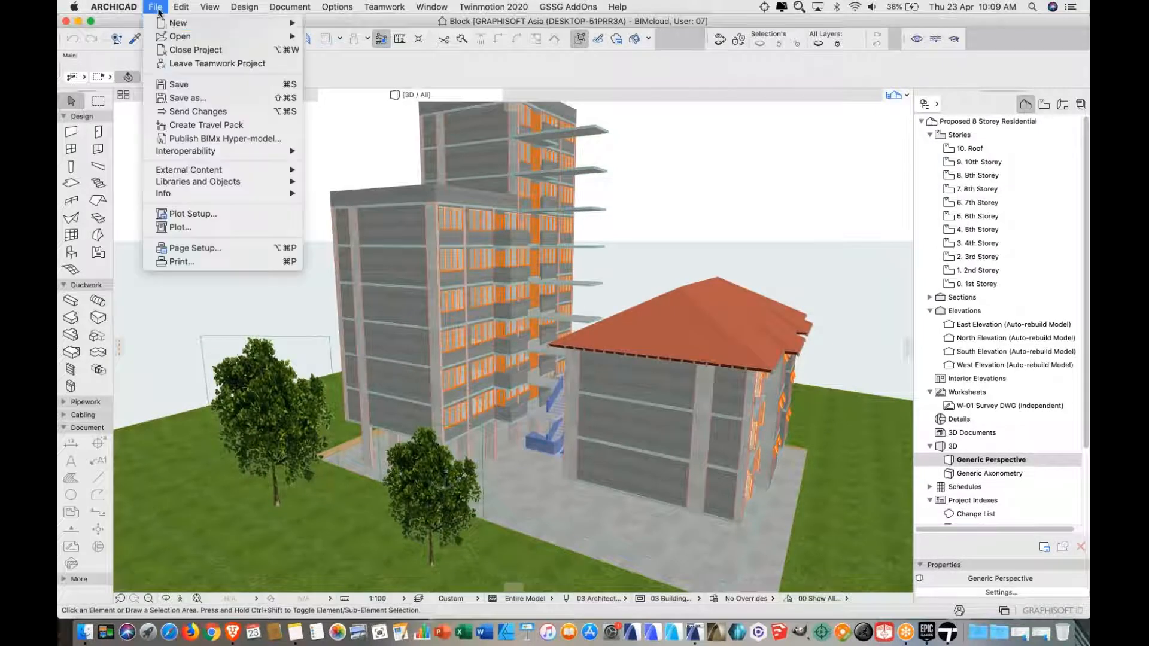
left_click(181, 86)
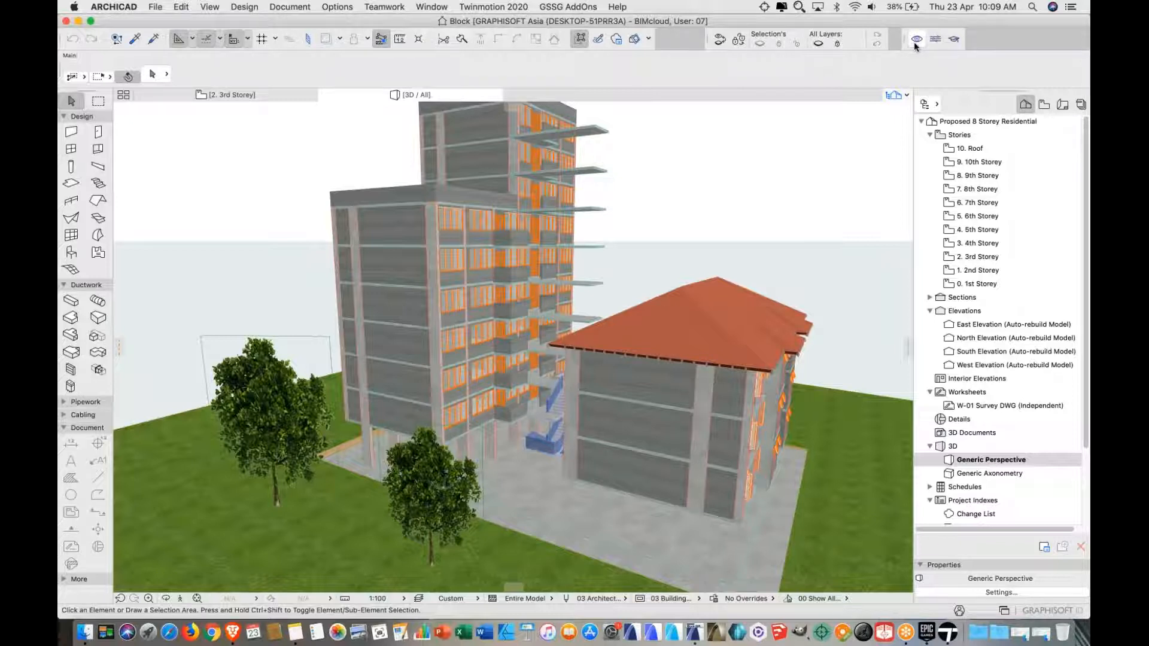
Try to synchronize the saved project with Twinmotion again, and send the Unreal Engine crash report without restarting
left_click(915, 40)
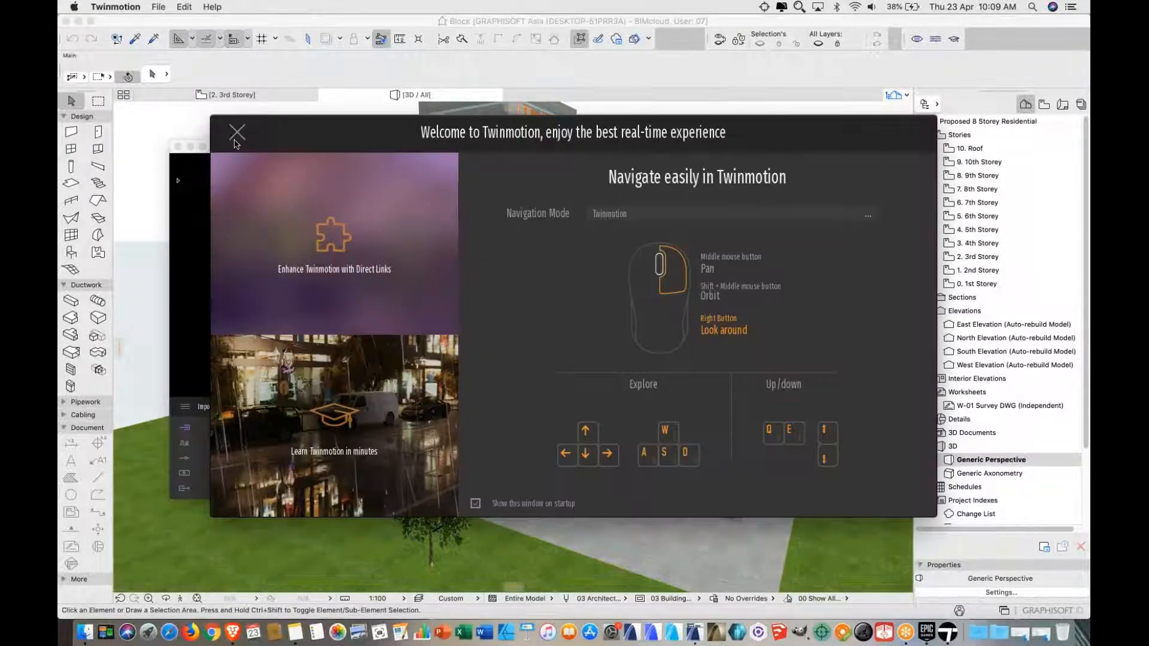
left_click(236, 137)
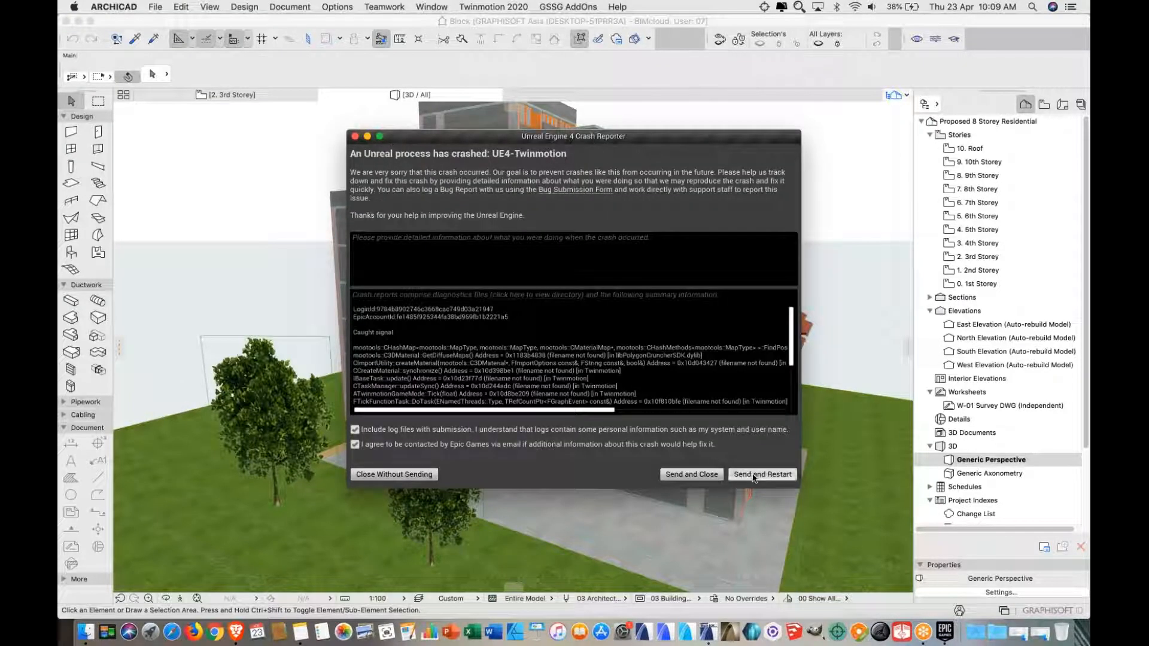
left_click(691, 475)
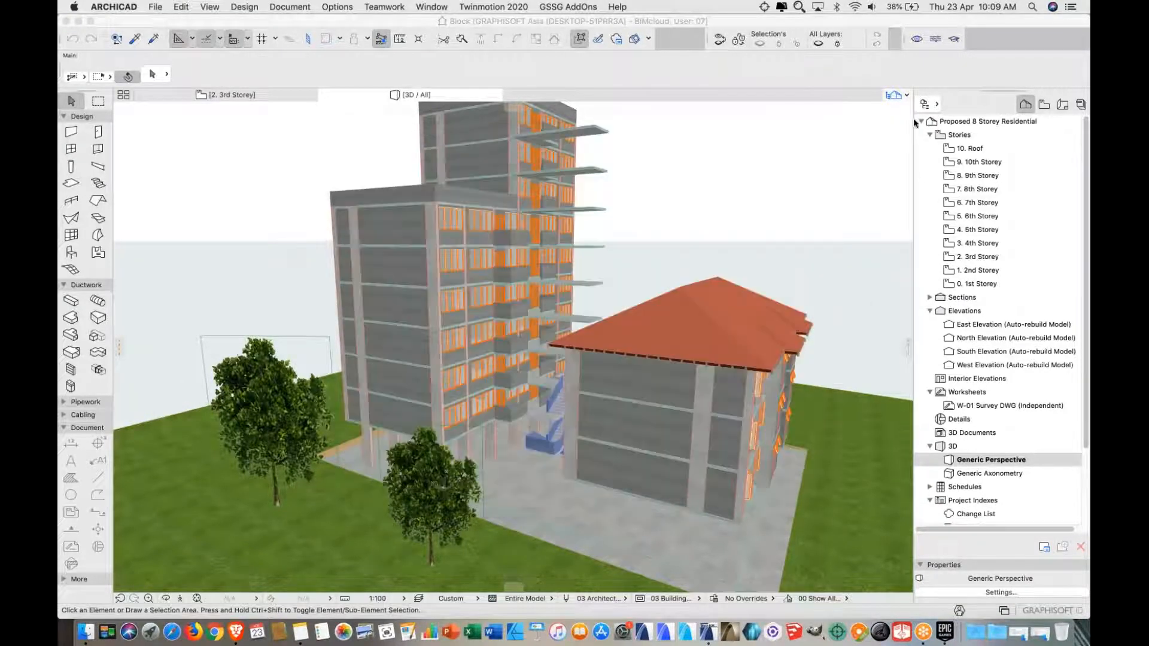
Synchronize the ARCHICAD model with Twinmotion through Direct Link as a new project
left_click(916, 40)
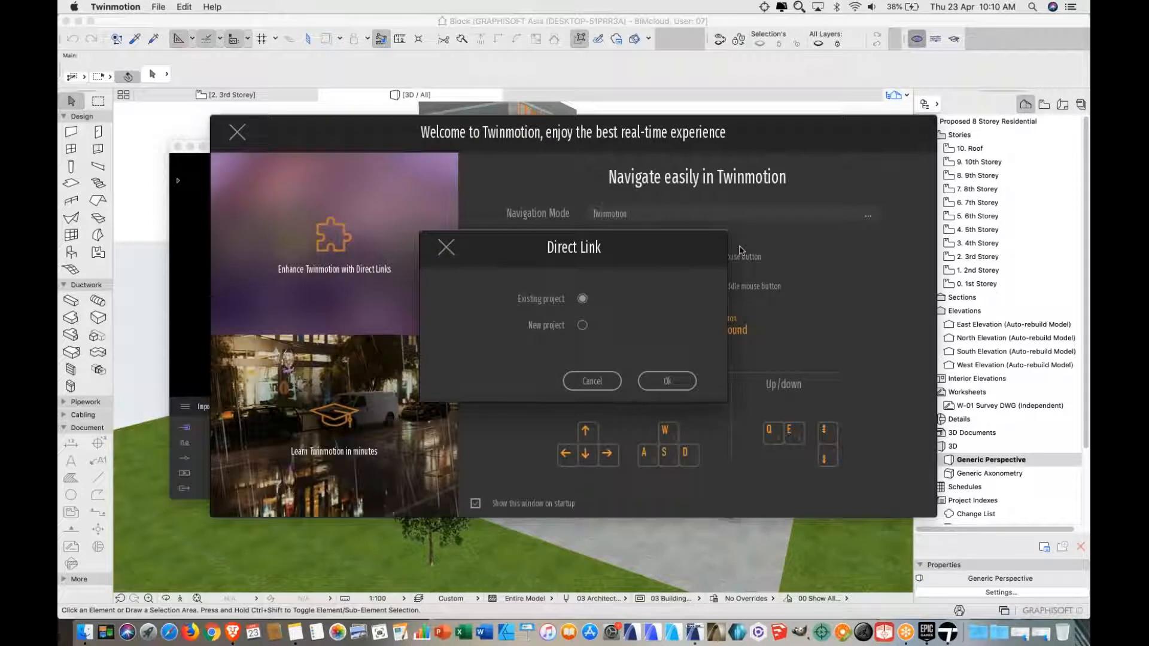
left_click(582, 325)
left_click(677, 381)
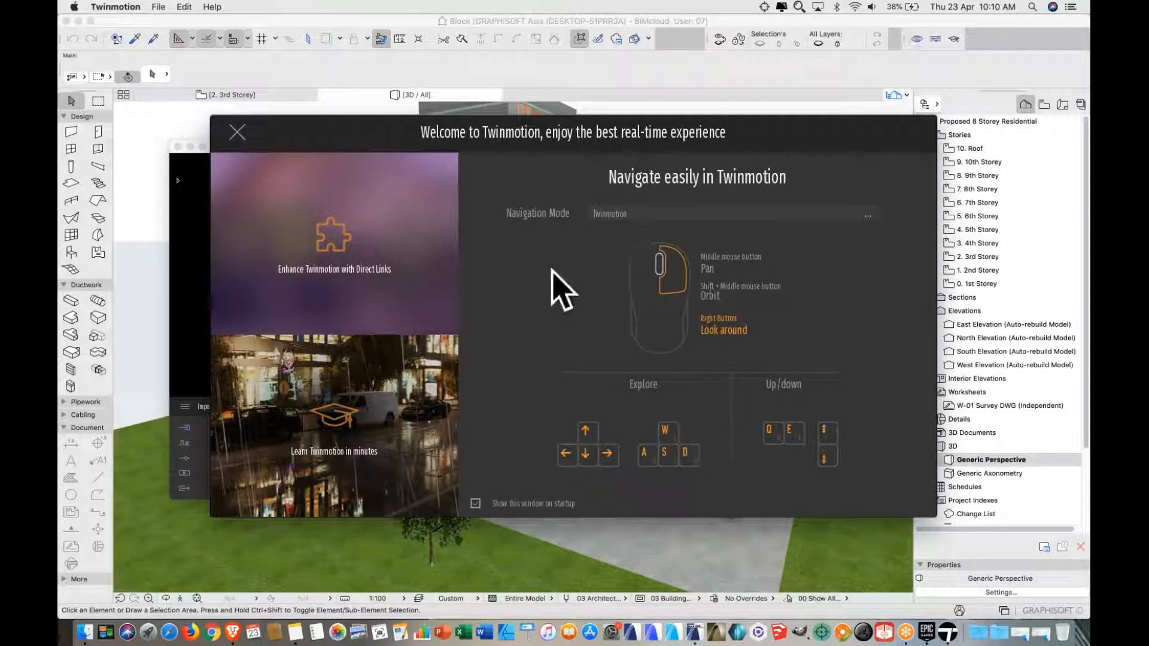
Review the available navigation modes, and close the Twinmotion welcome window after disabling its display on startup
left_click(862, 219)
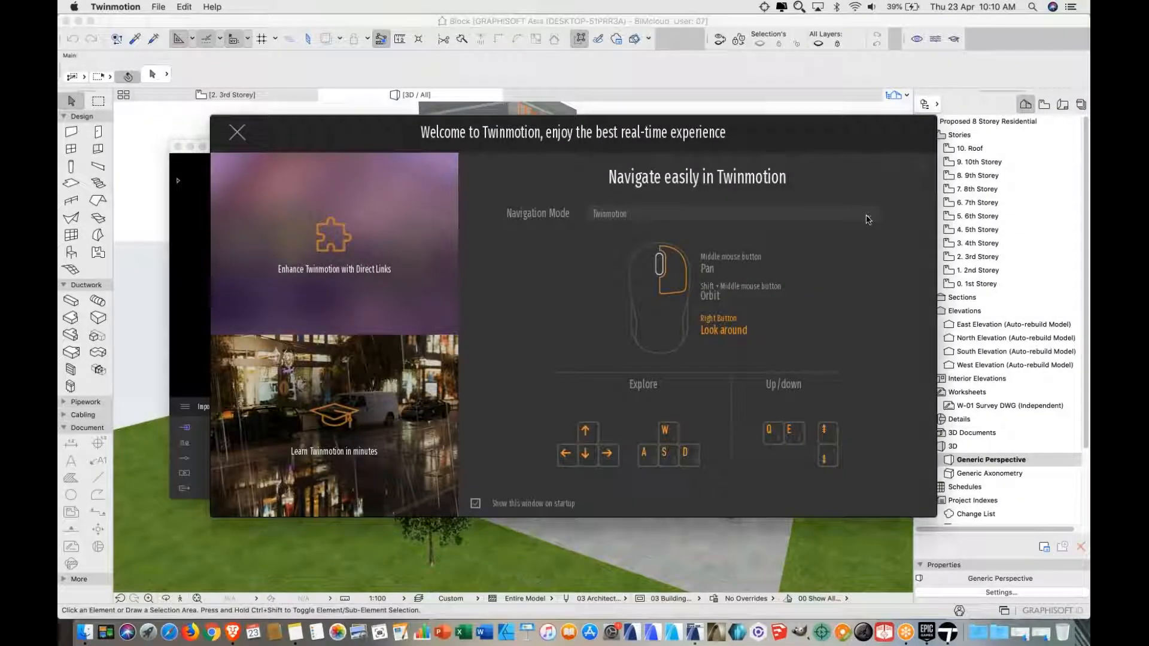
left_click(866, 218)
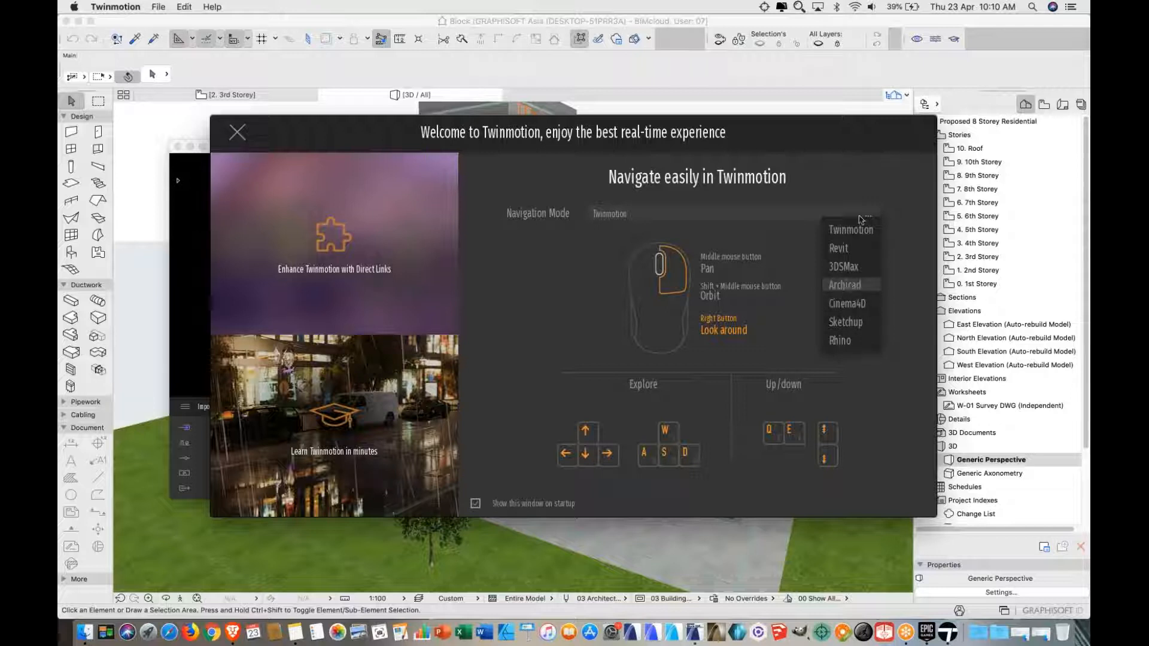
left_click(917, 208)
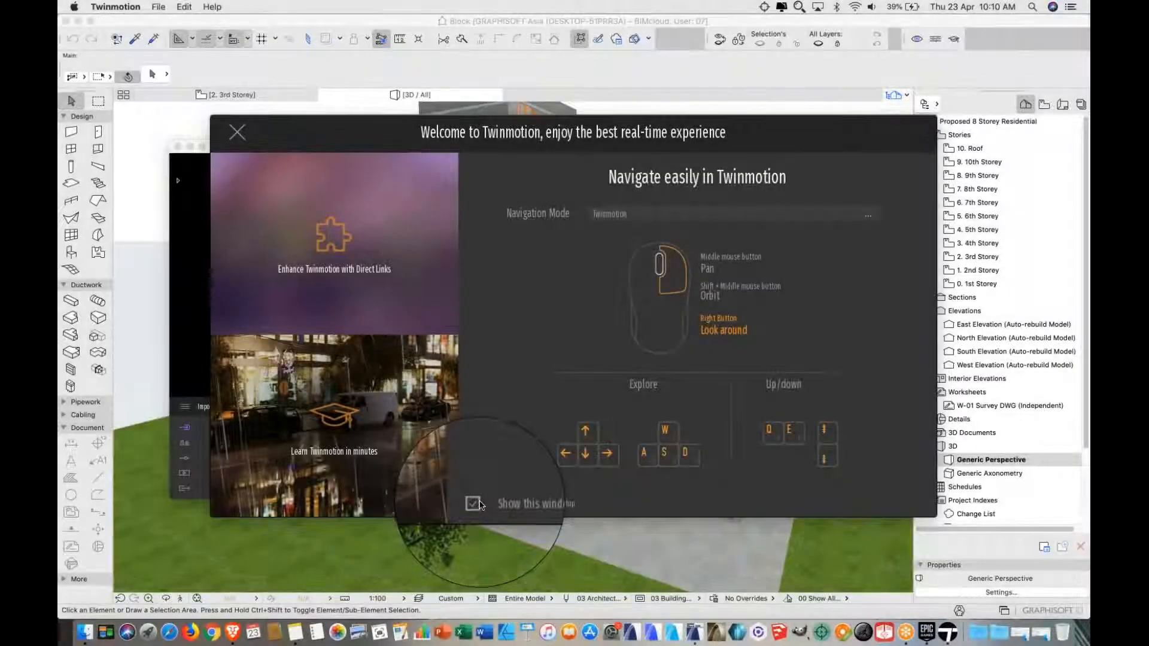
left_click(475, 503)
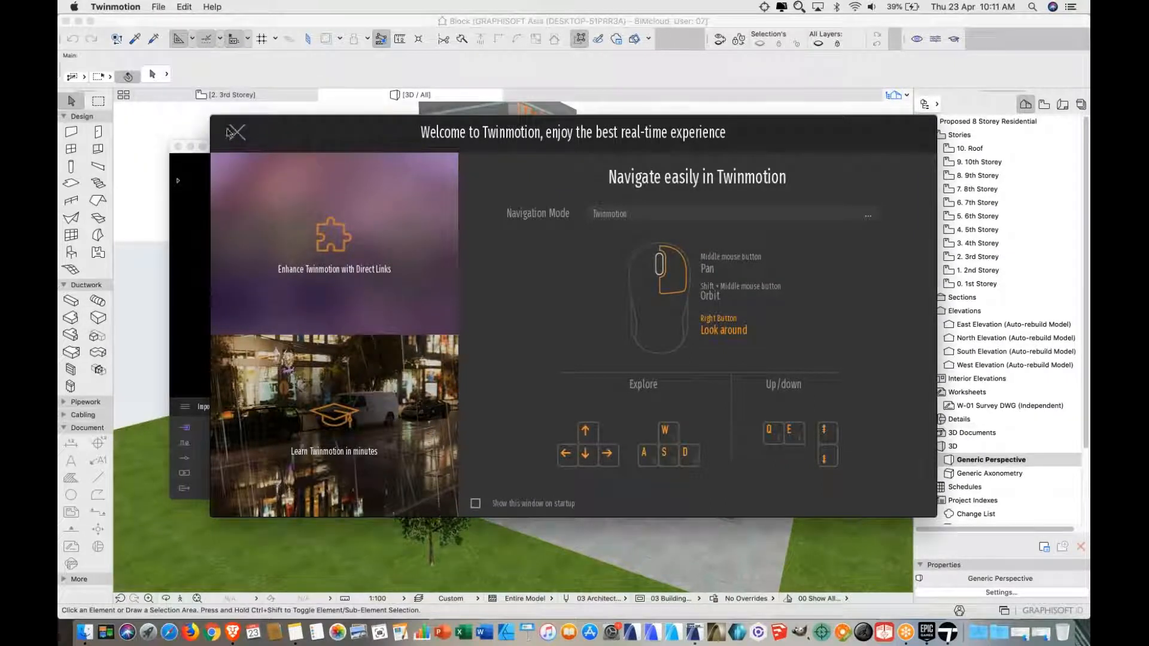
left_click(237, 132)
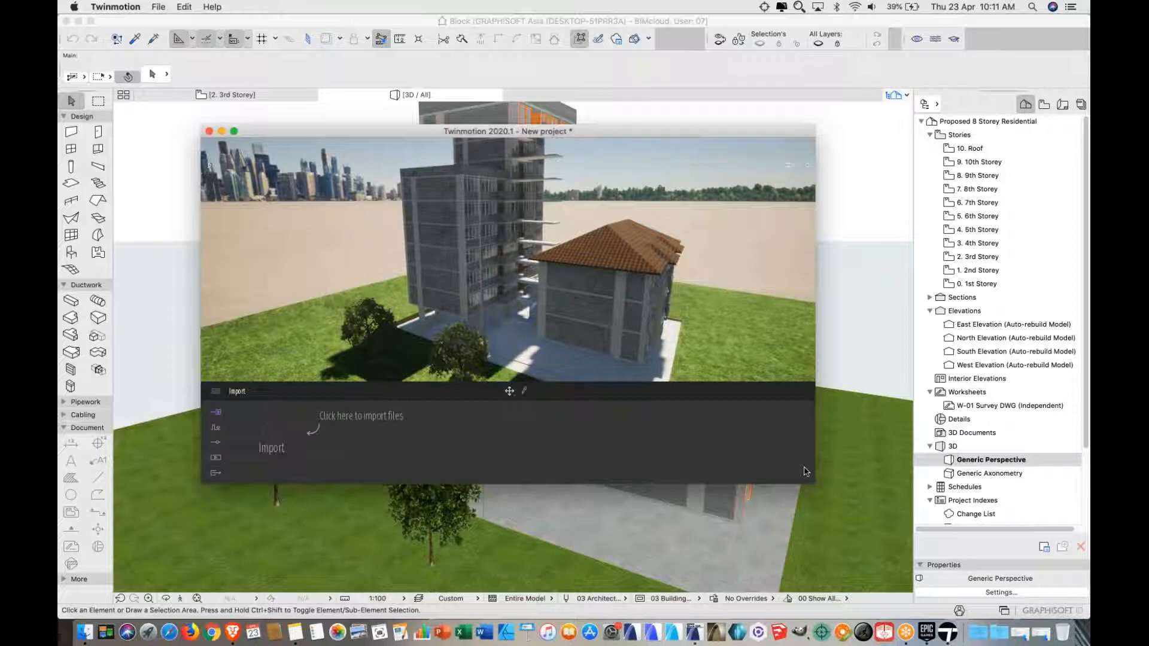
Enlarge and reposition the Twinmotion window over ARCHICAD while moving in close to the tower's exterior corridor
left_click_drag(812, 481, 865, 573)
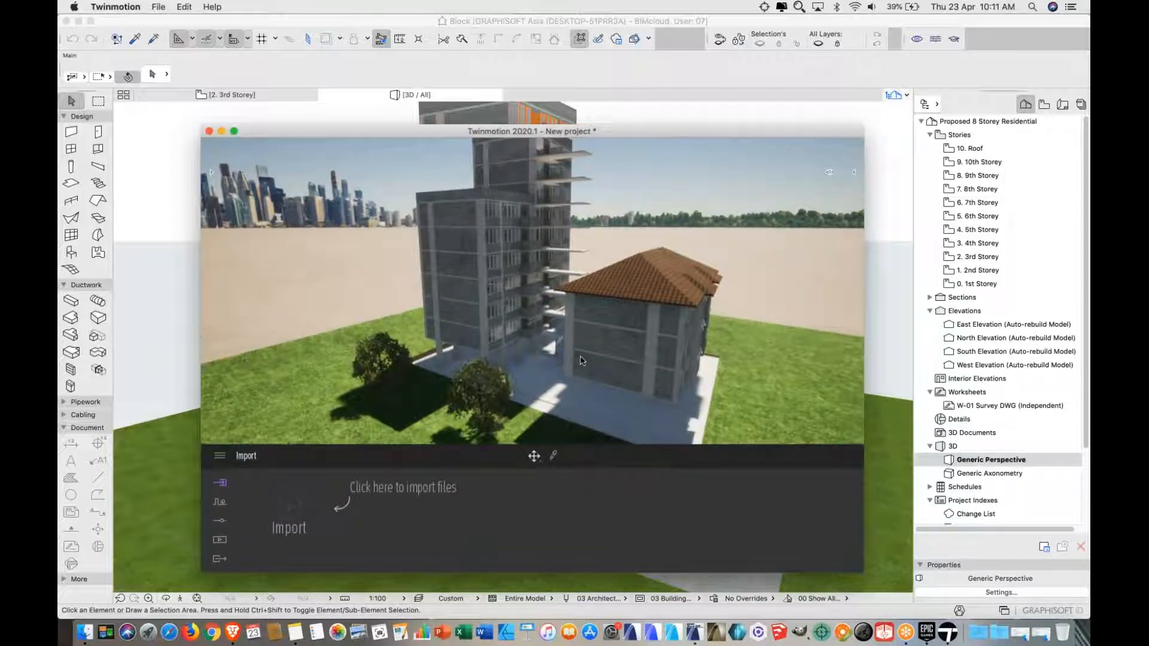
scroll(512, 370, "up", 10)
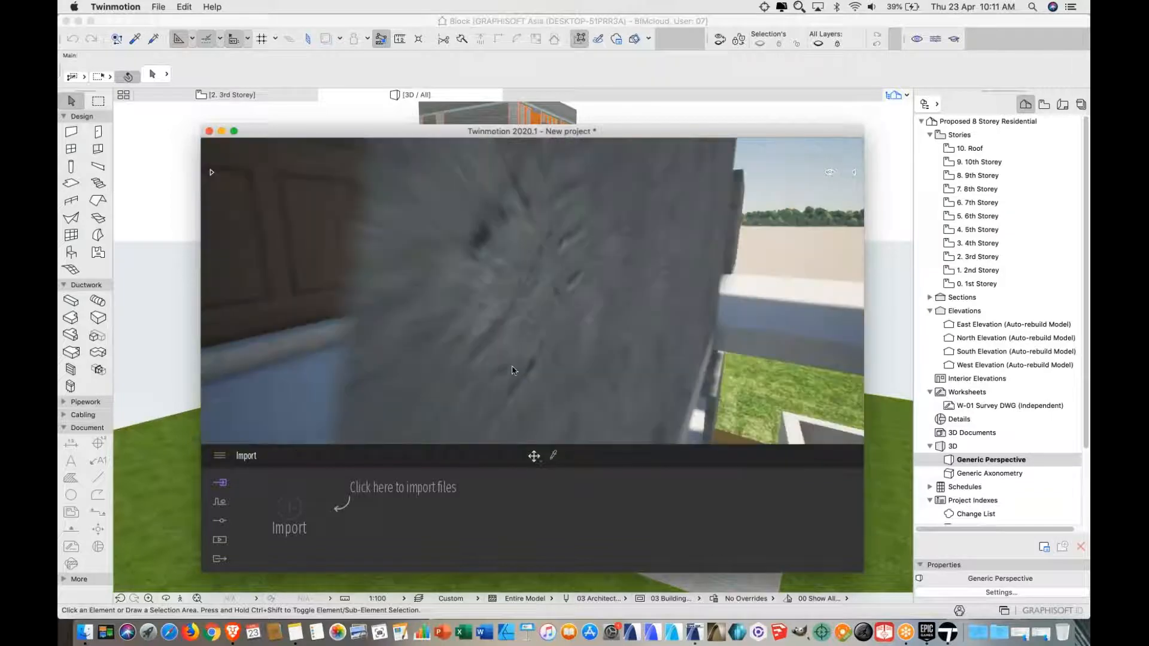
scroll(512, 371, "down", 10)
scroll(532, 286, "up", 10)
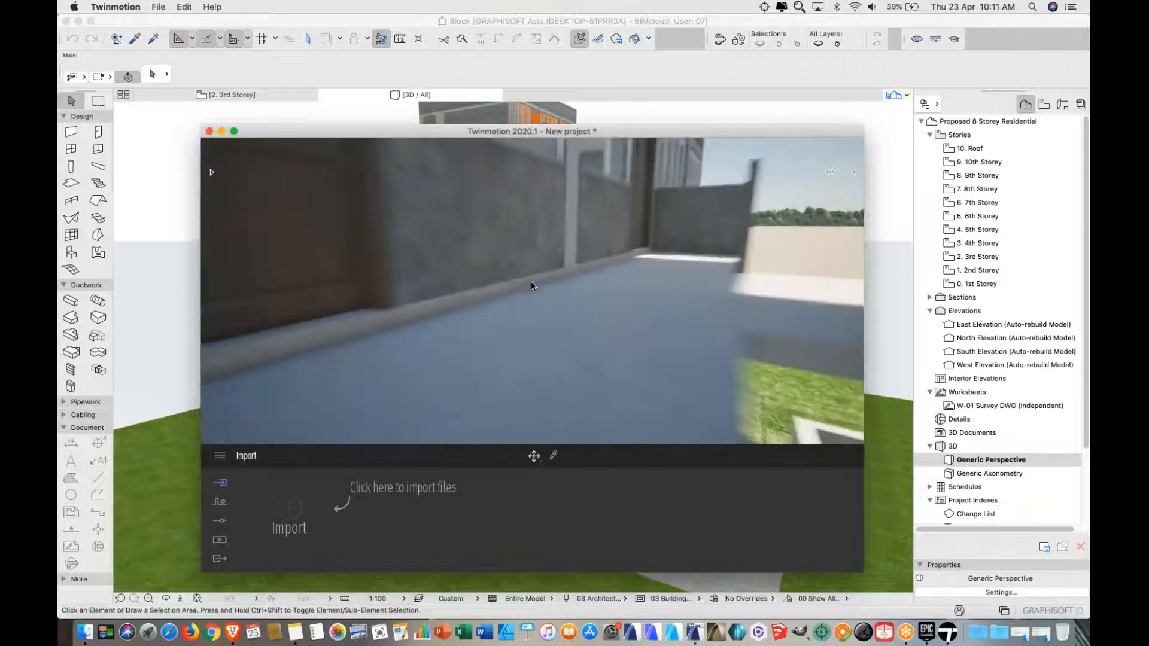
scroll(530, 282, "up", 3)
middle_click_drag(530, 281, 514, 81)
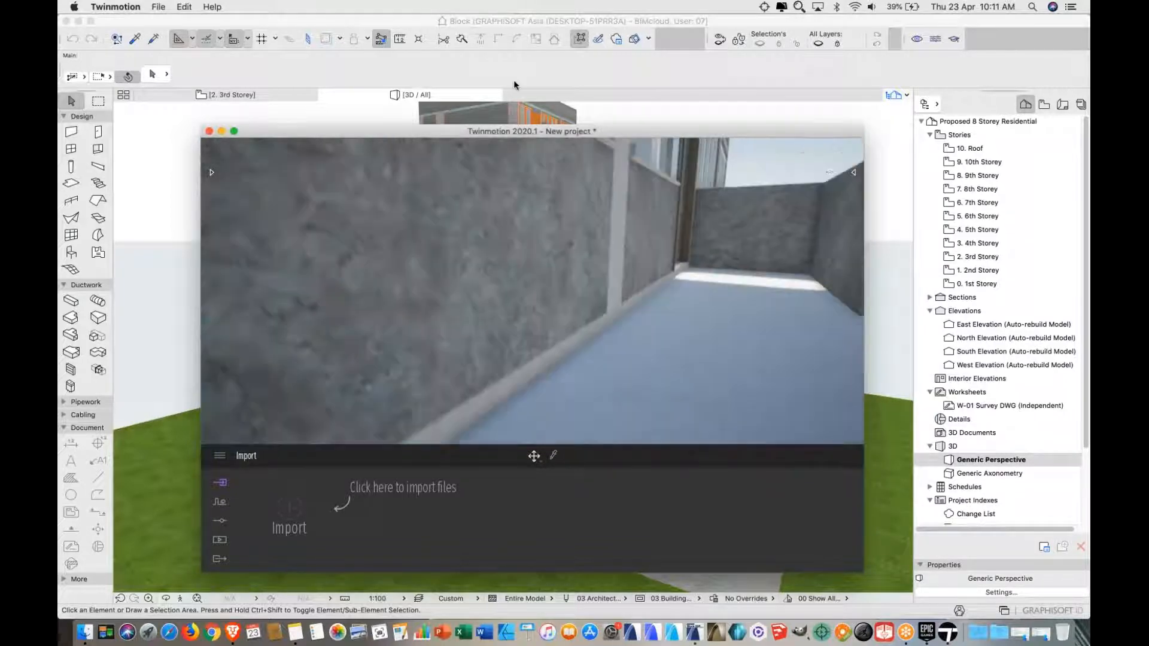
left_click_drag(534, 131, 461, 42)
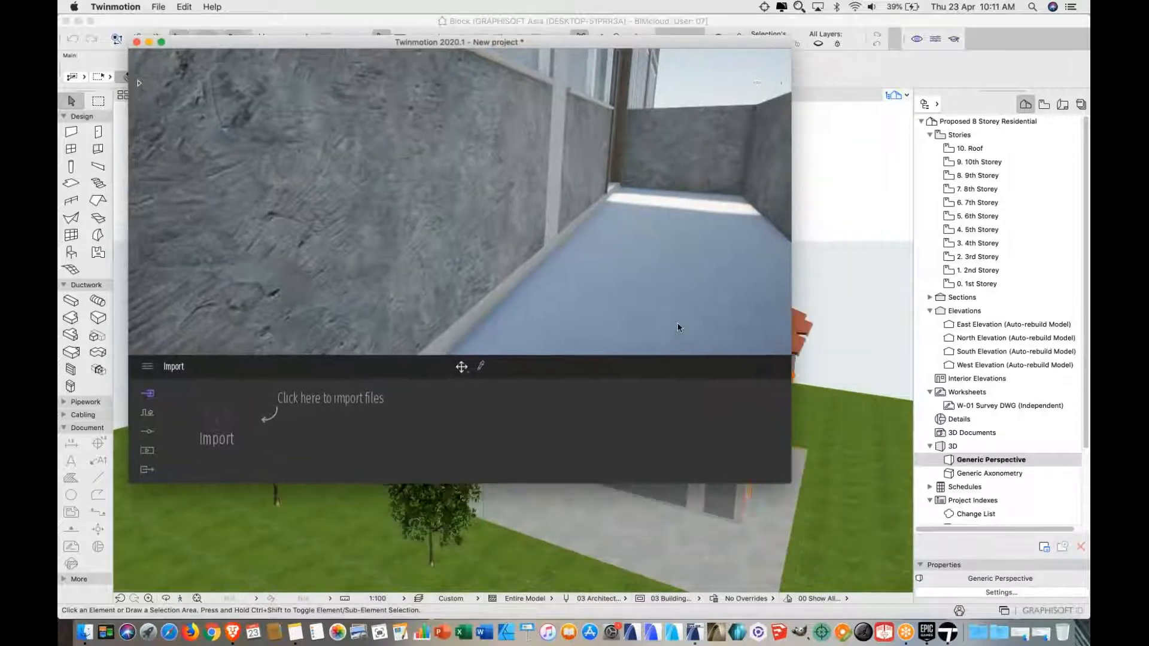
left_click_drag(778, 474, 950, 576)
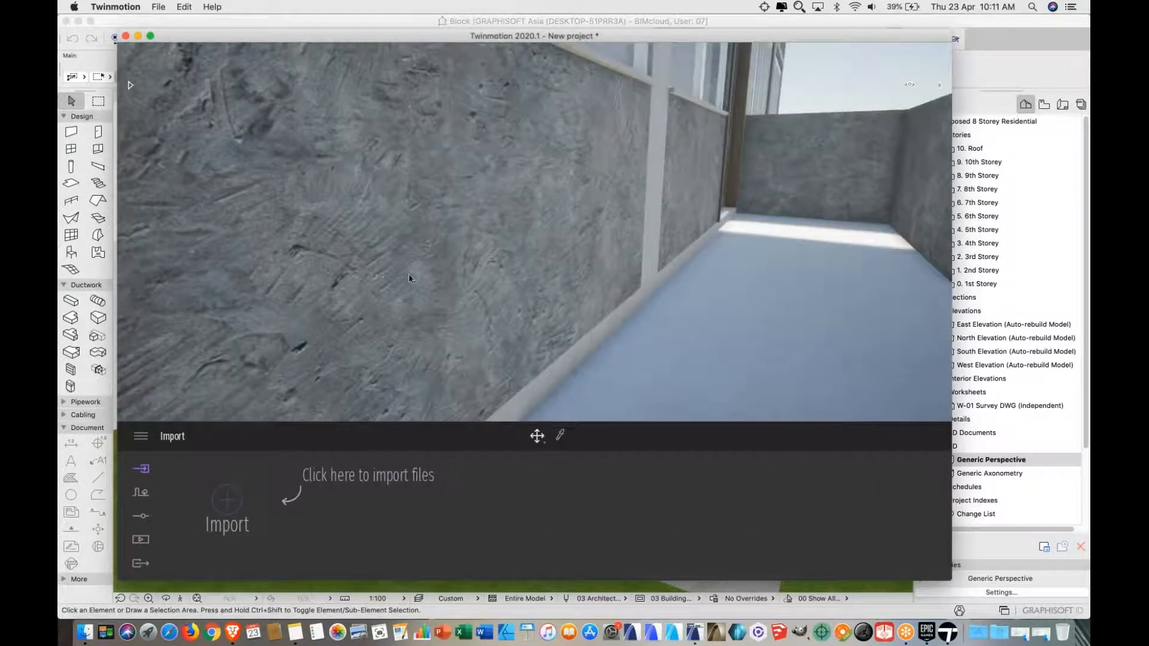
Examine the tower's exterior corridor, facade and surrounding grounds by moving through the model in walk-around views
scroll(409, 279, "down", 5)
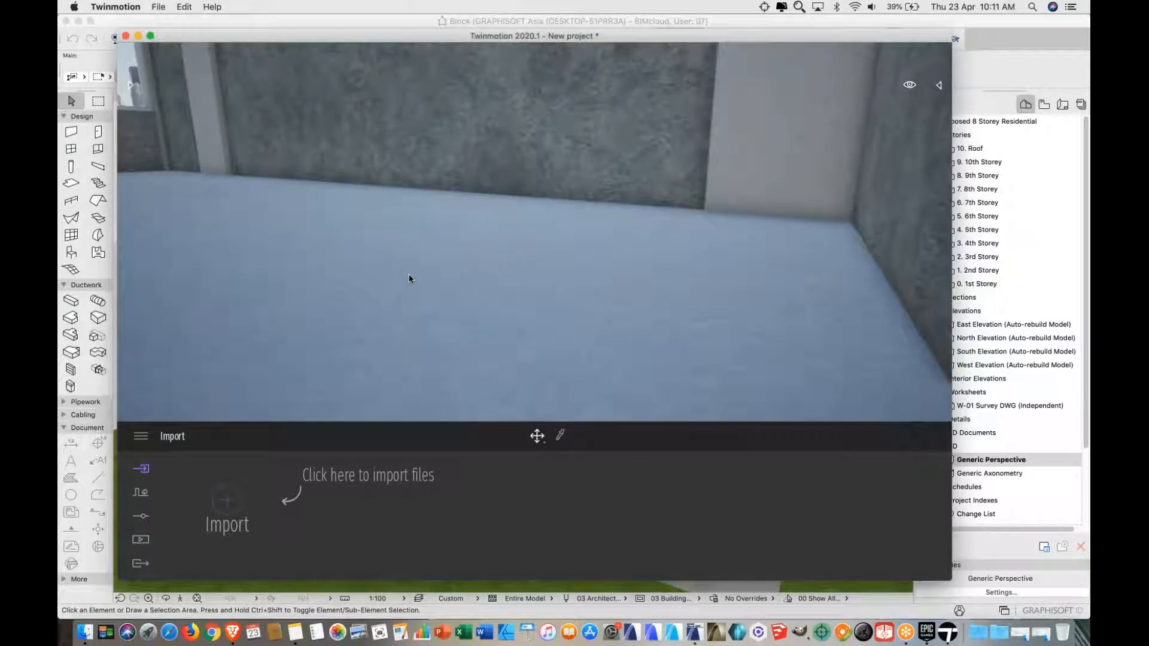
scroll(410, 279, "down", 3)
scroll(341, 258, "down", 3)
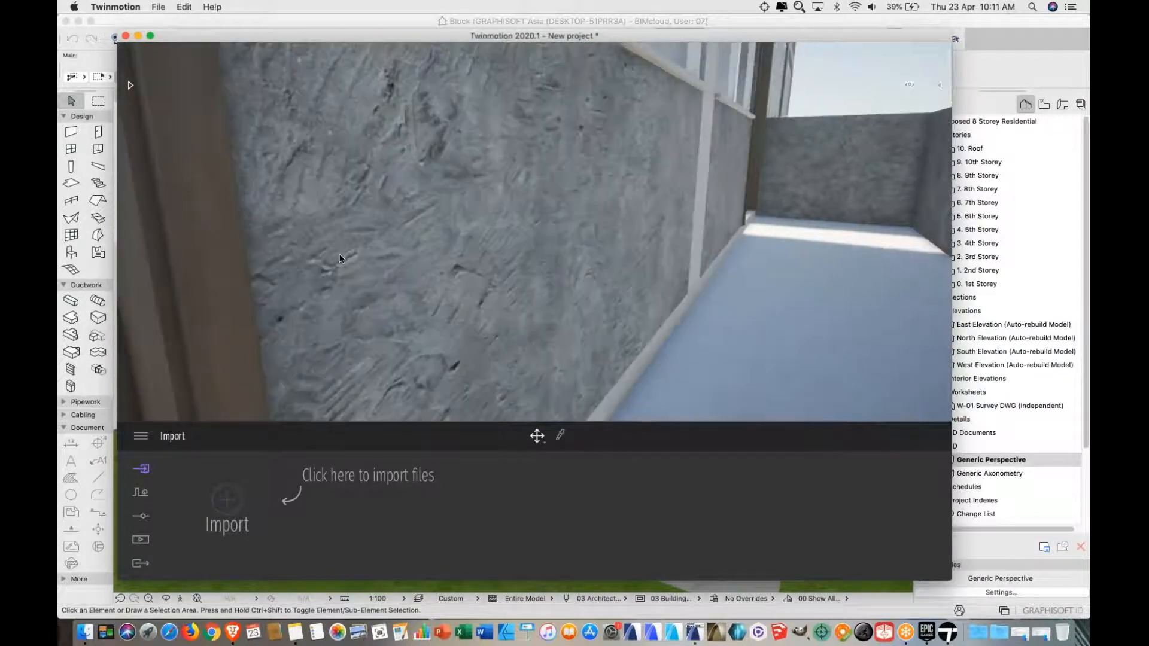
scroll(339, 258, "up", 3)
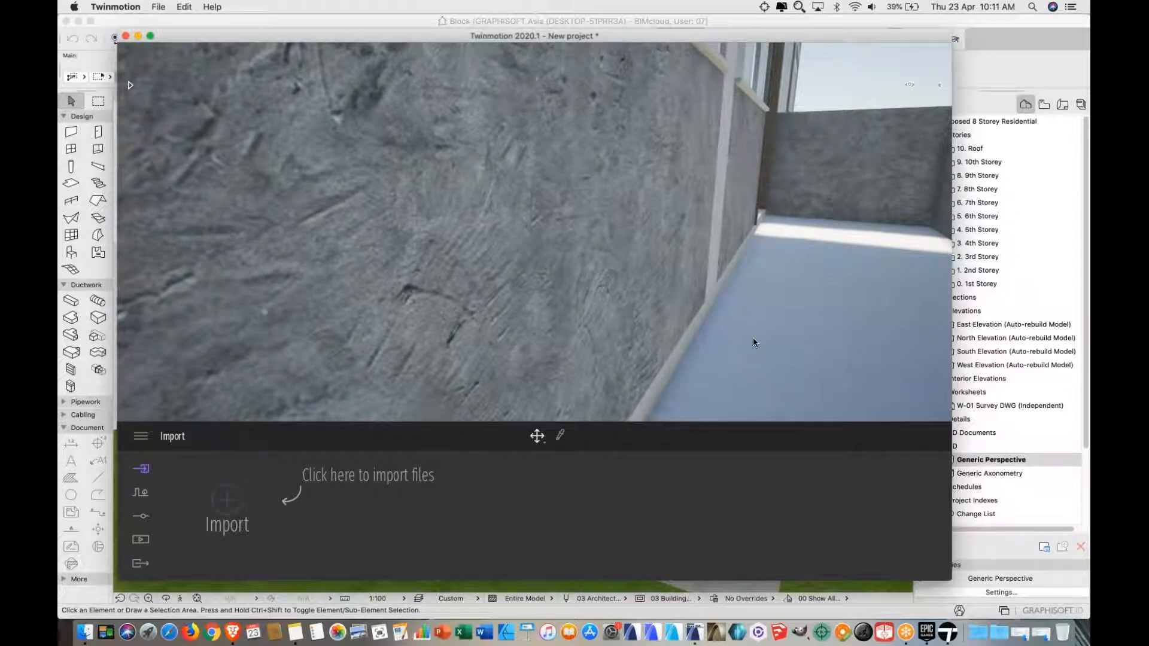
scroll(752, 336, "down", 5)
scroll(752, 341, "down", 5)
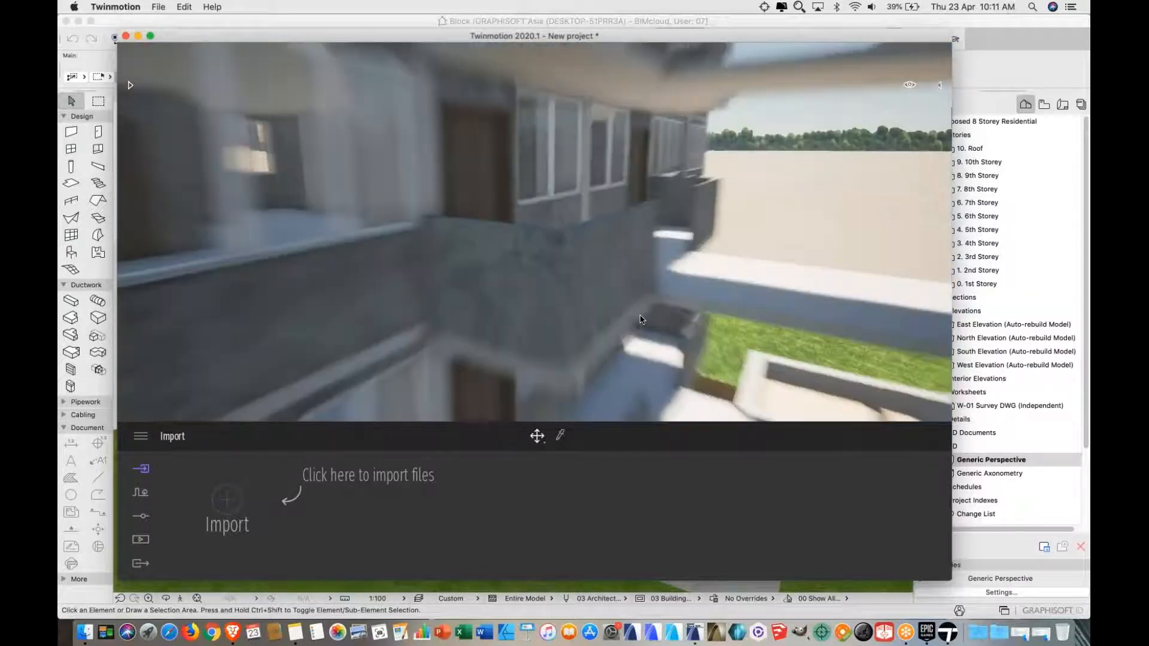
key("Up")
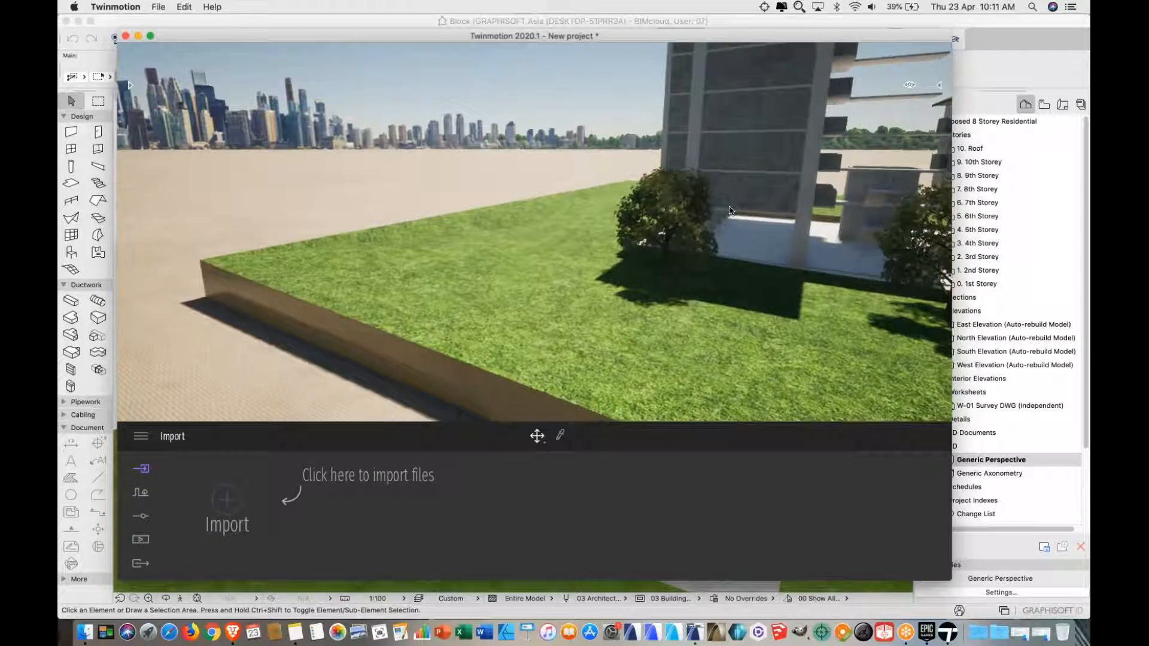
key("Up")
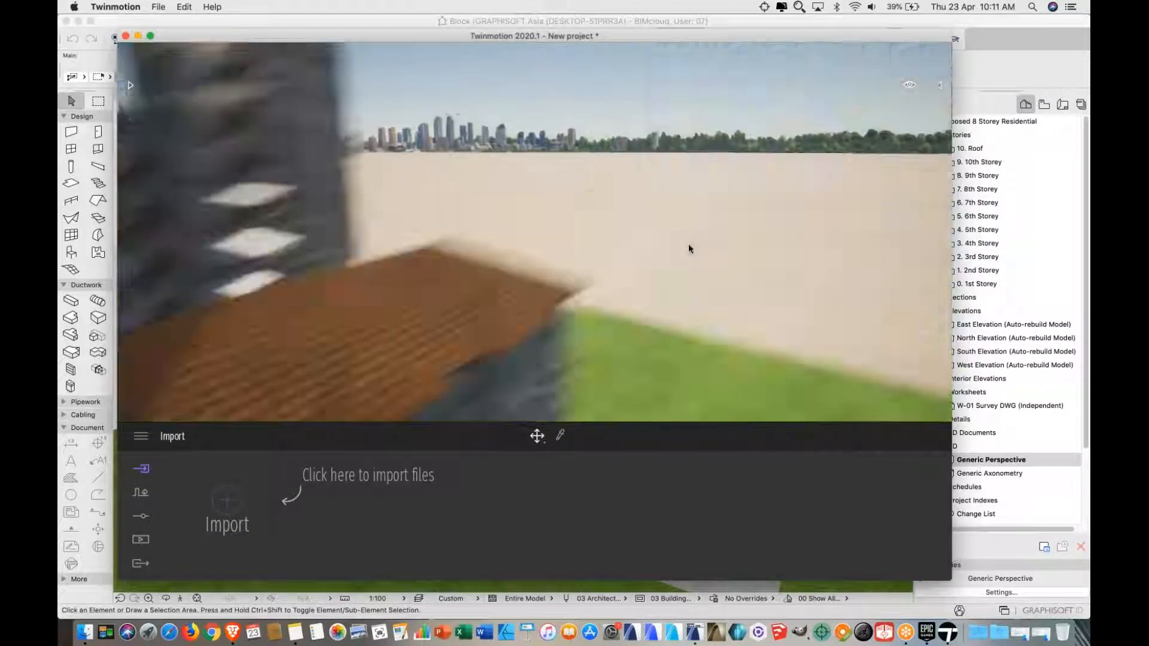
key("Up")
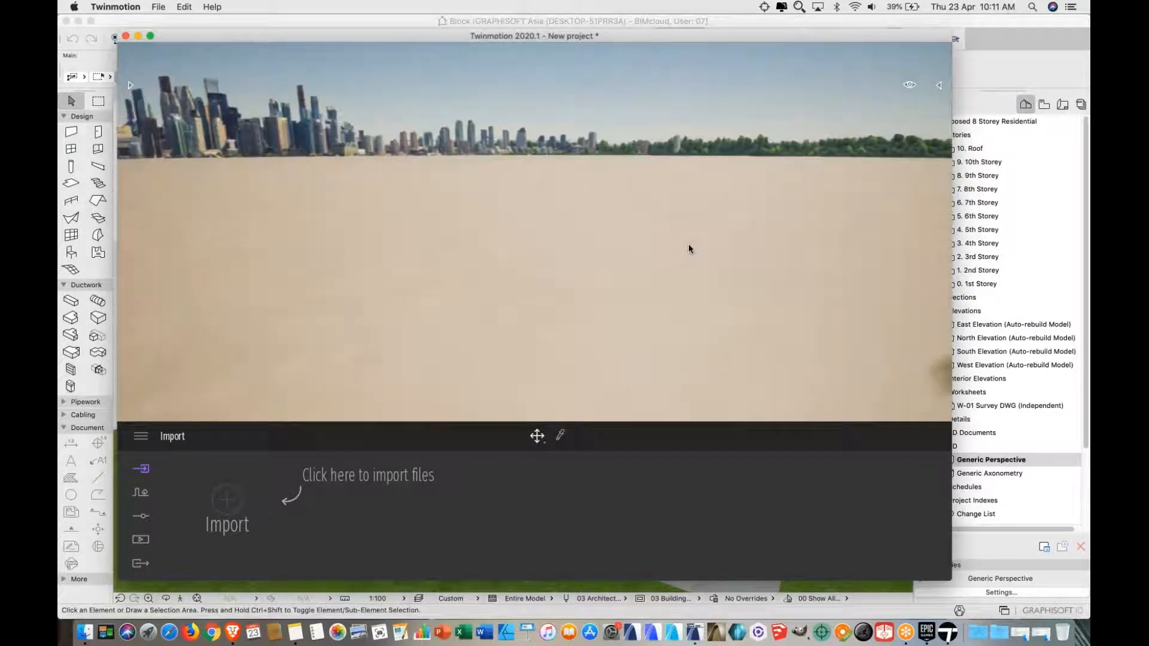
key("Up")
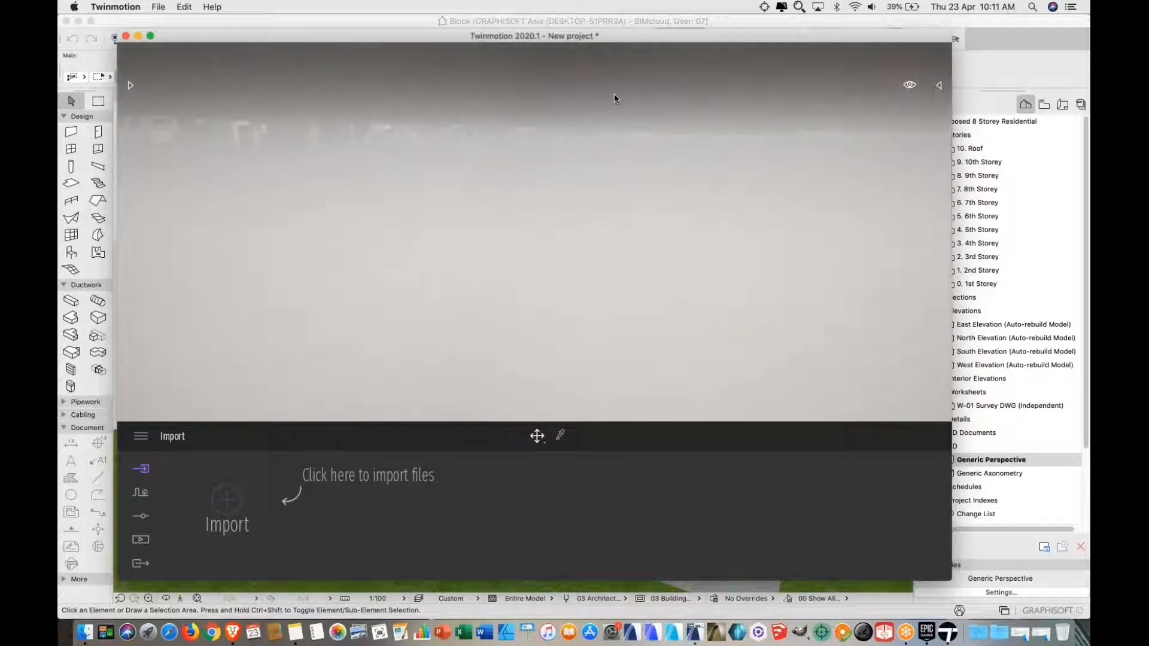
key("Up")
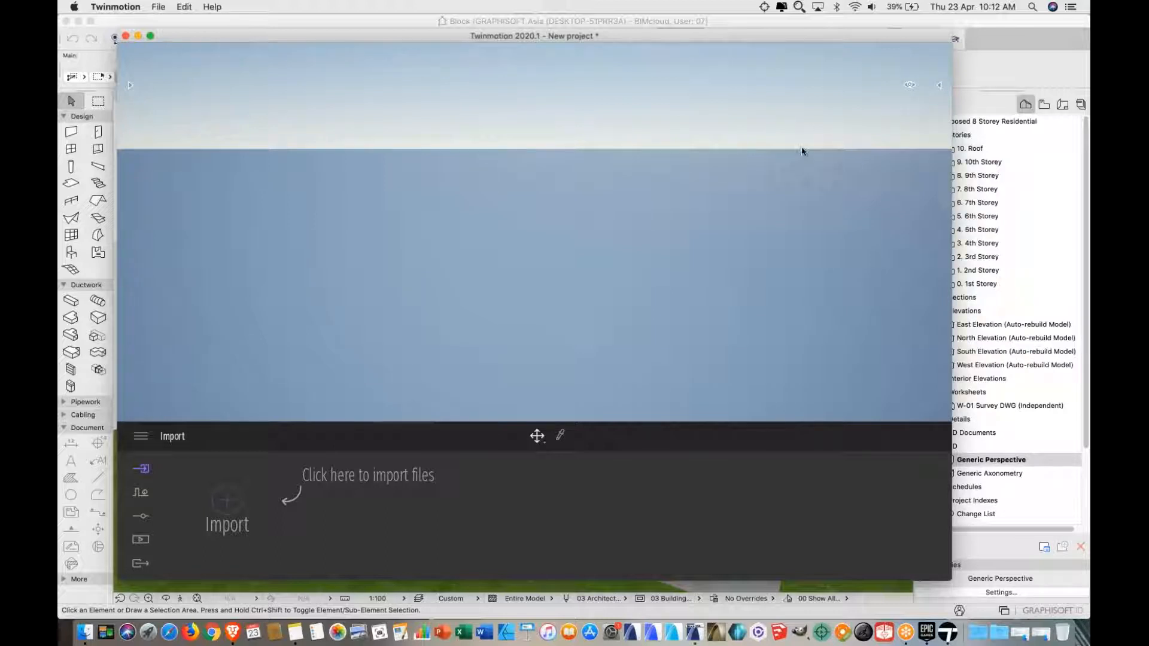
Close the Twinmotion project, saving it to the iCloud Documents folder as TMTest in the Twinmotion (*.tm) format
left_click(1072, 190)
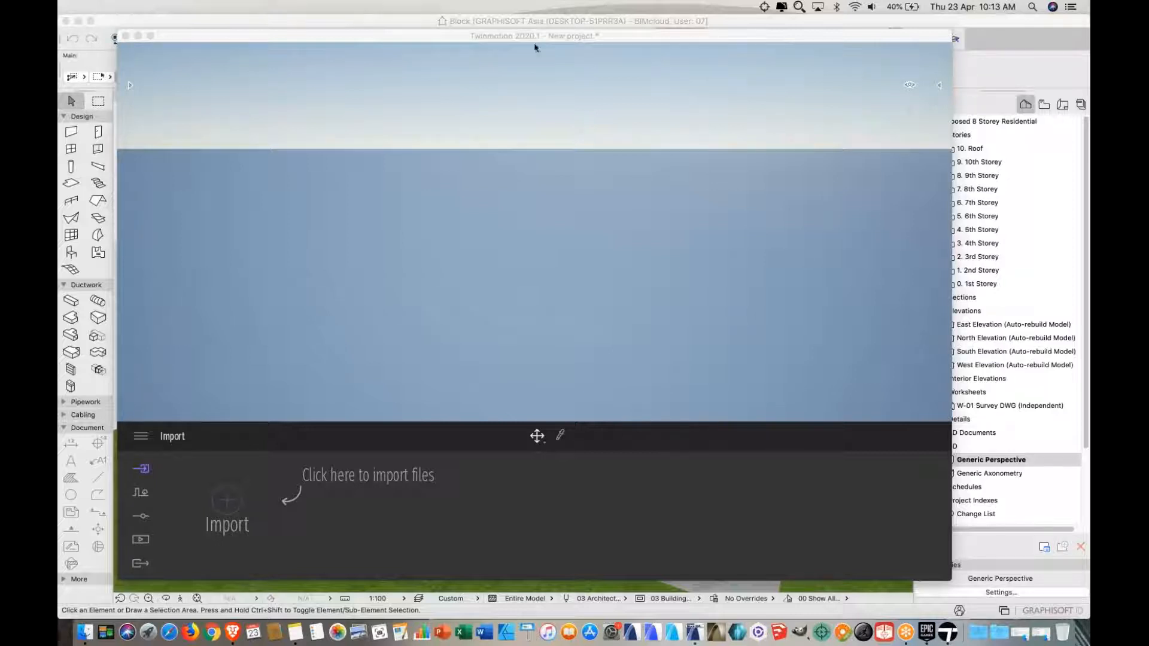
left_click(433, 40)
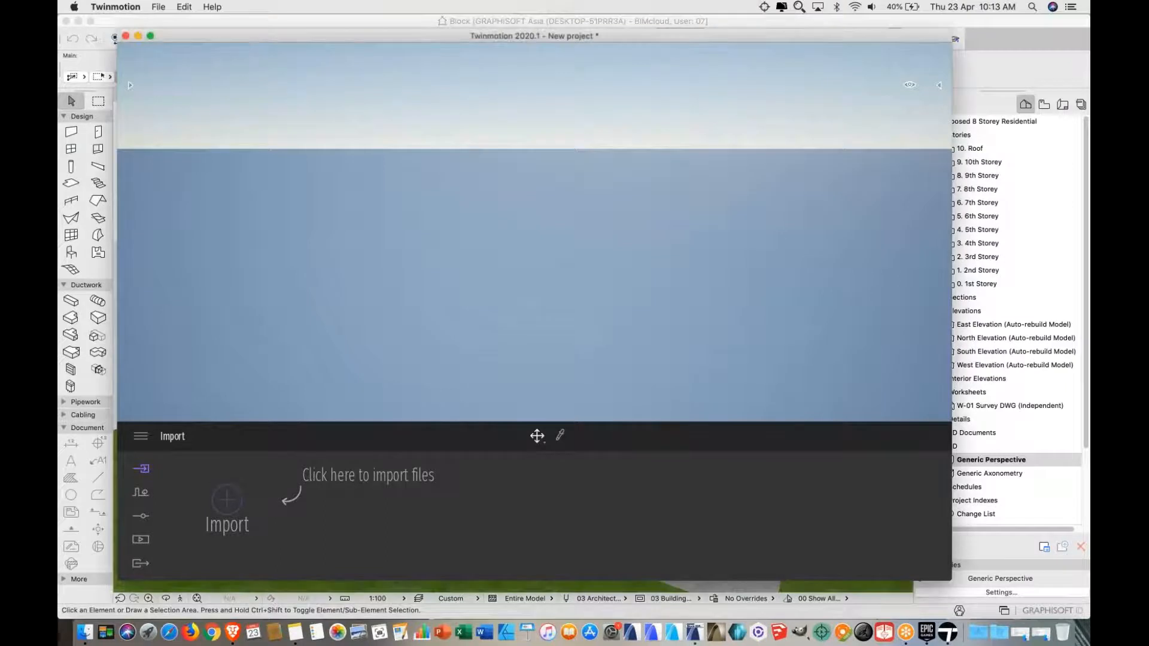
left_click(126, 36)
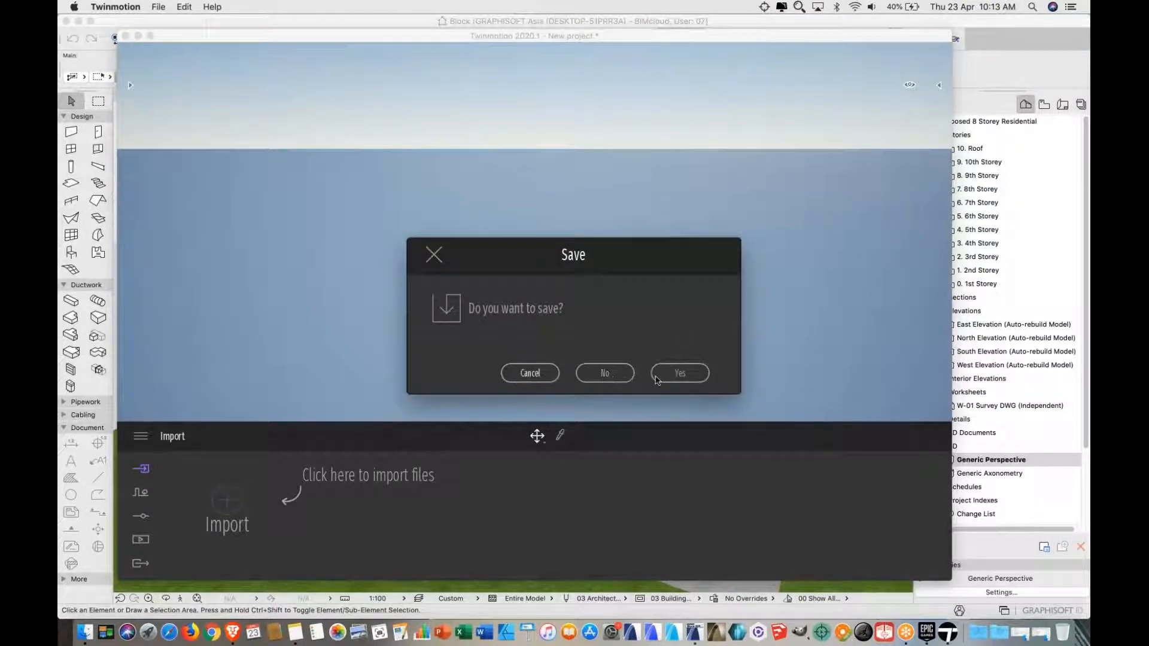
left_click(669, 376)
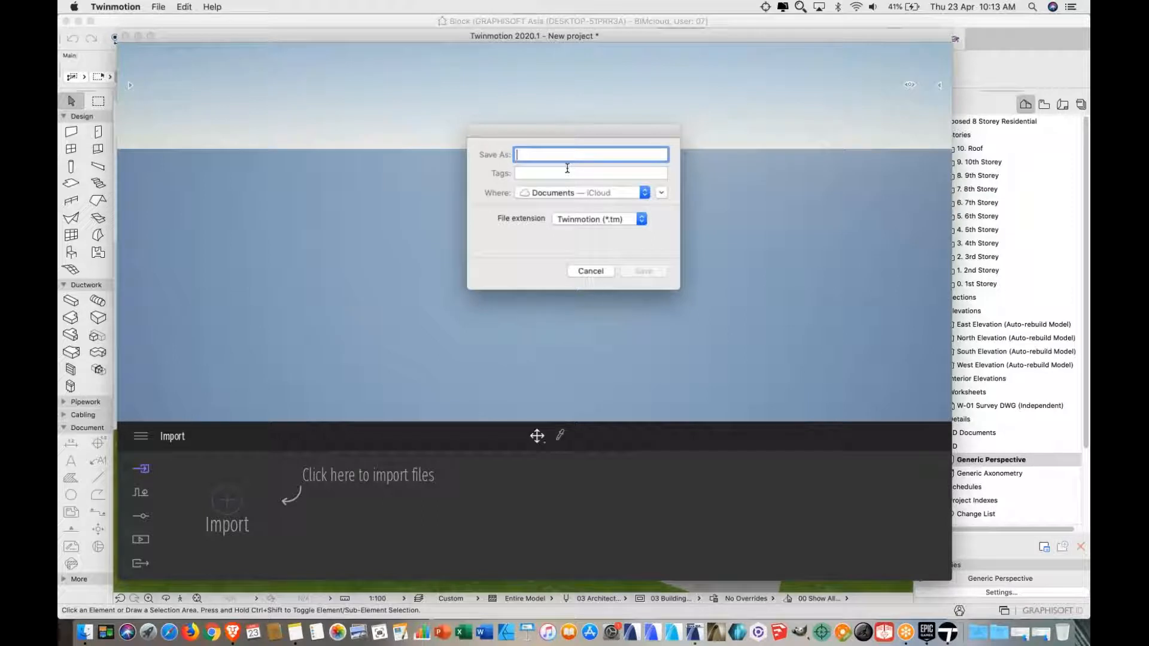
type("TMTest")
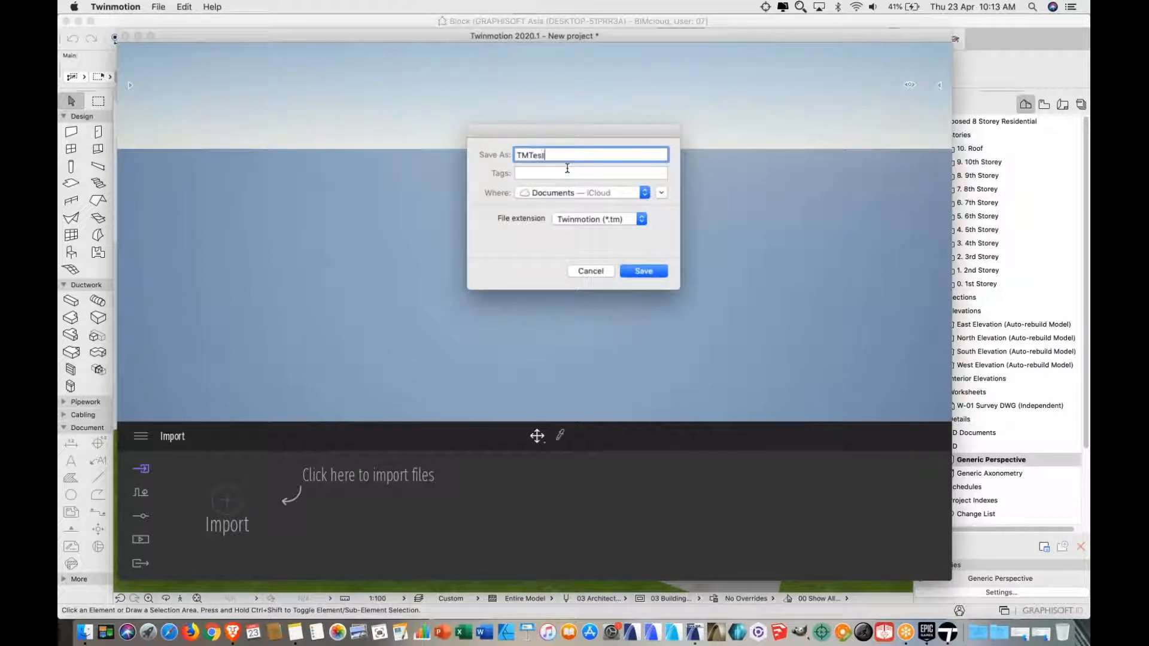
left_click(639, 272)
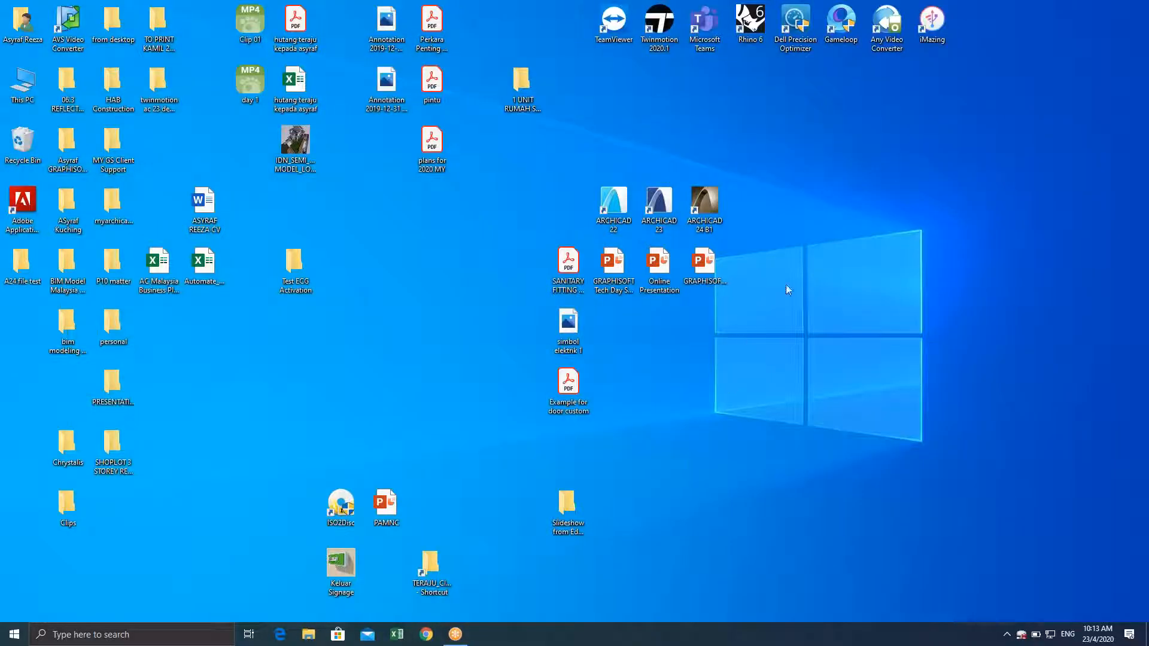
right_click(804, 277)
left_click(832, 316)
Disconnect and reconnect the paired AirPods Pro in the Windows Bluetooth device settings, and close the settings window
left_click(1007, 634)
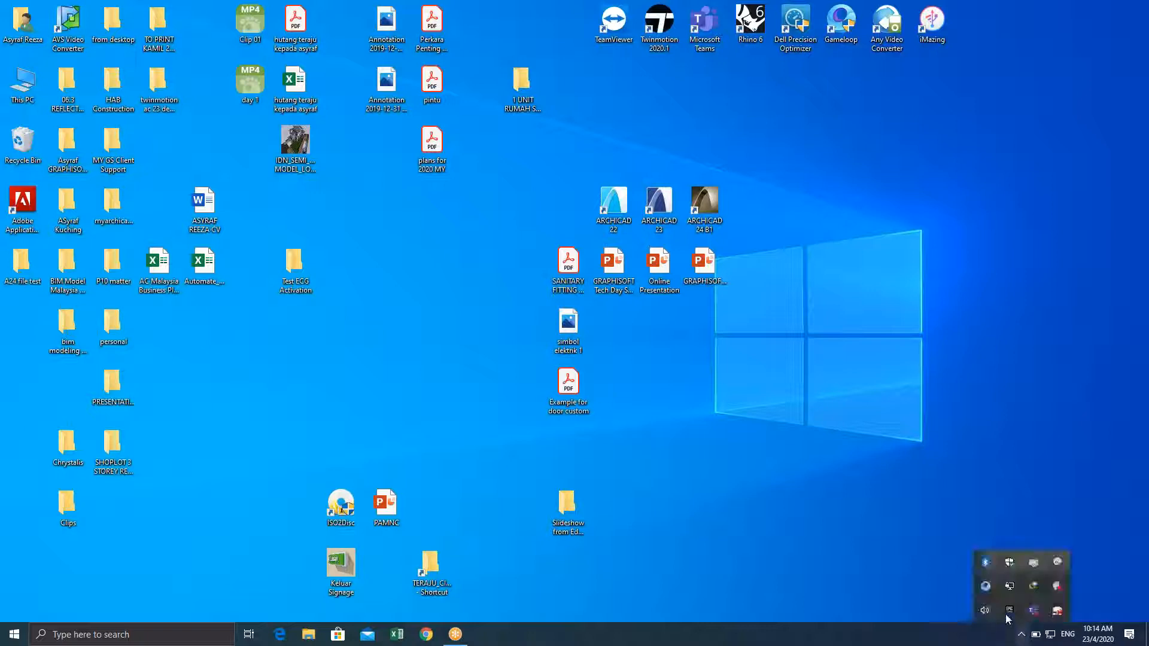
right_click(986, 561)
left_click(1019, 475)
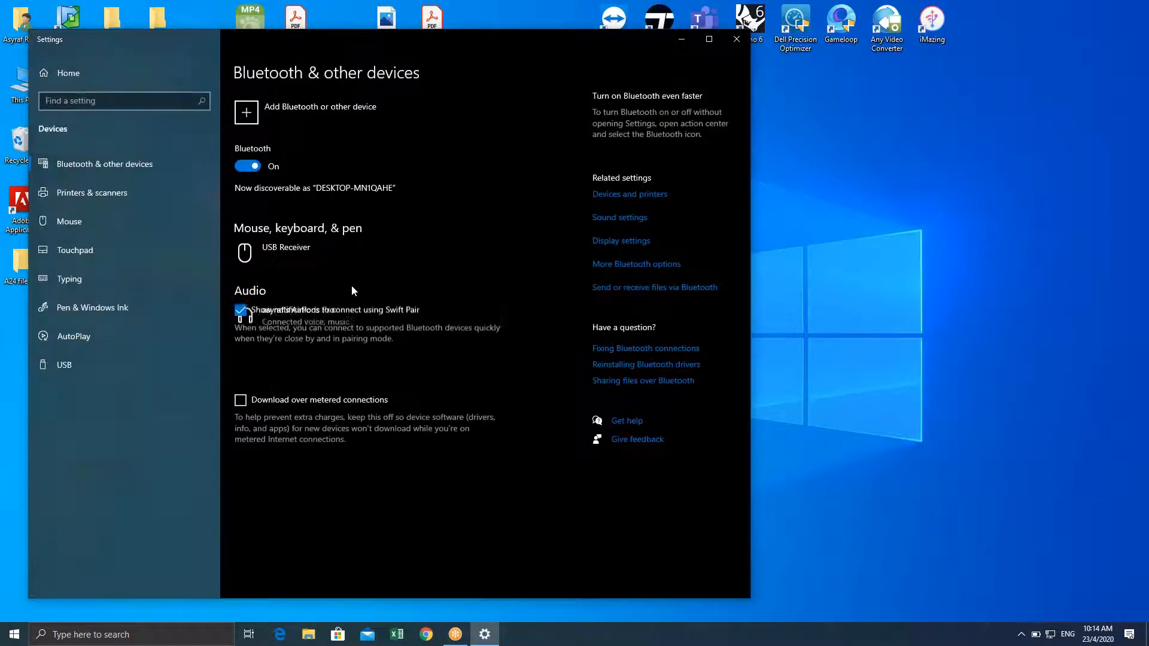
left_click(338, 364)
left_click(403, 402)
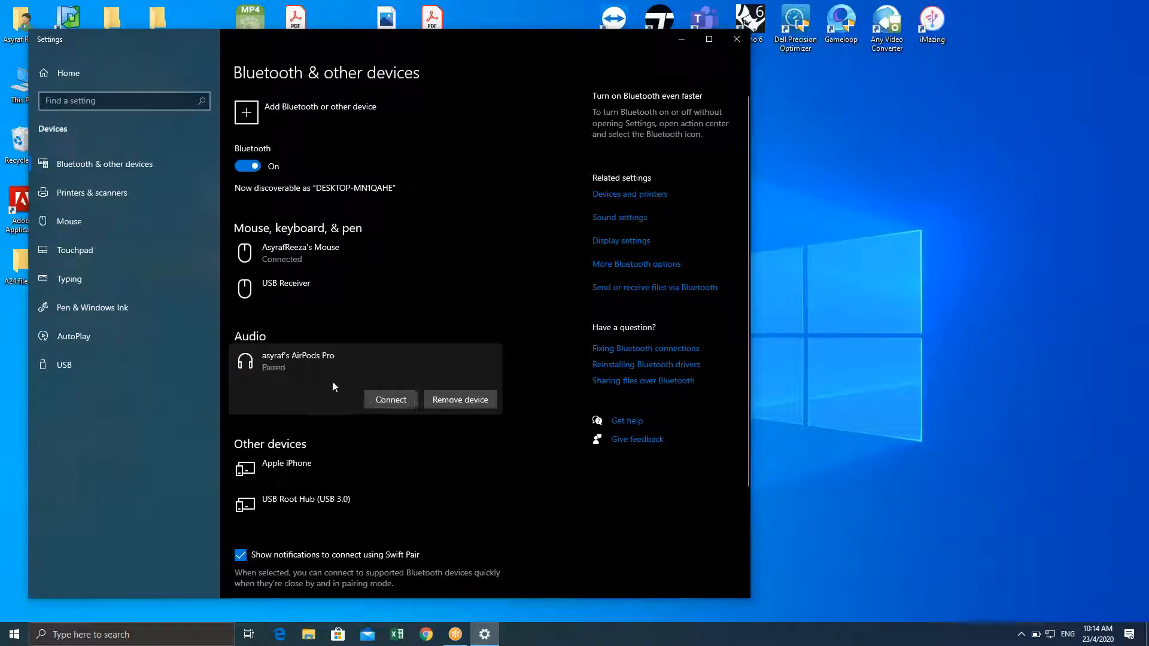
left_click(391, 402)
left_click(737, 41)
right_click(831, 178)
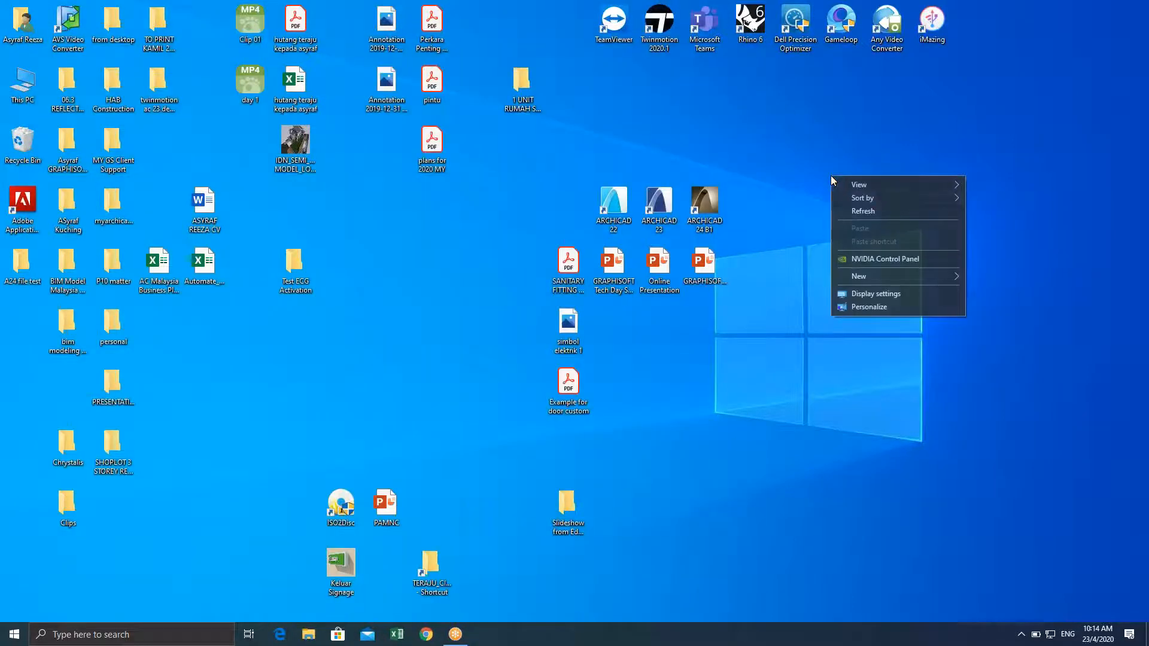
left_click(856, 210)
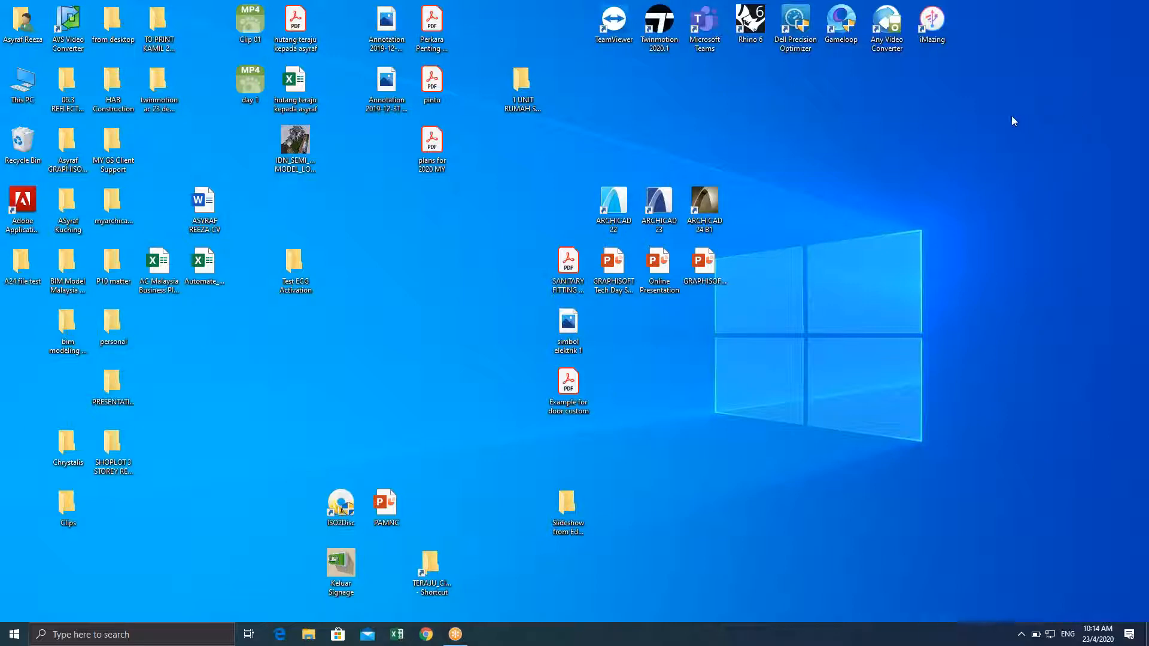
right_click(825, 225)
left_click(858, 254)
right_click(815, 203)
left_click(836, 231)
right_click(832, 222)
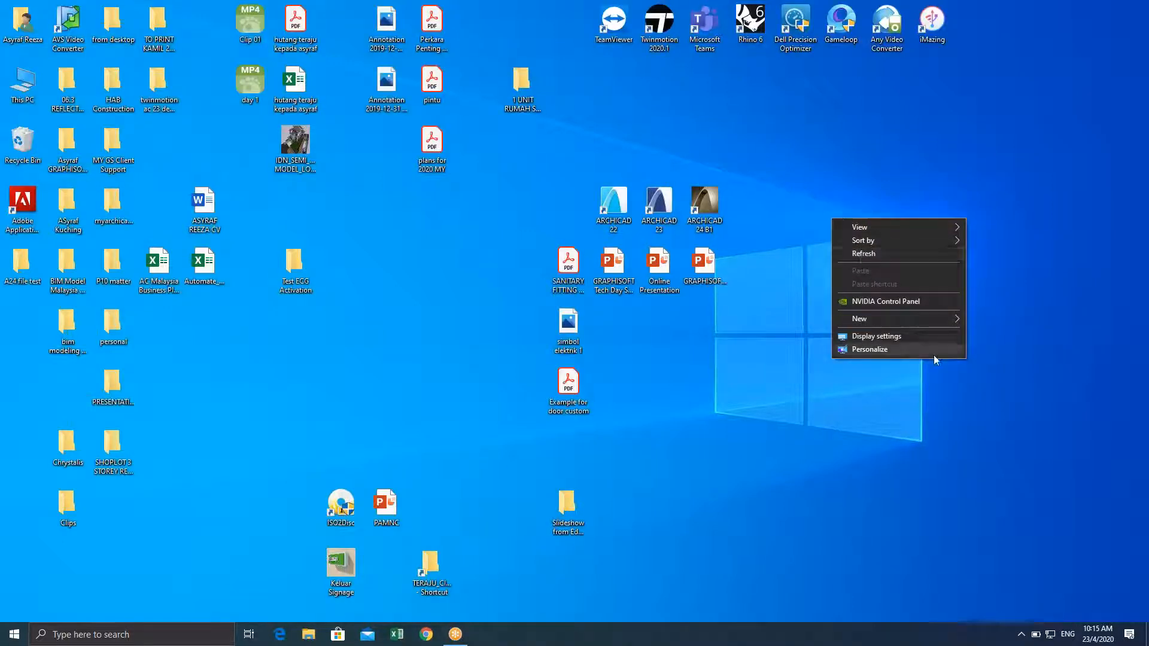
left_click(875, 258)
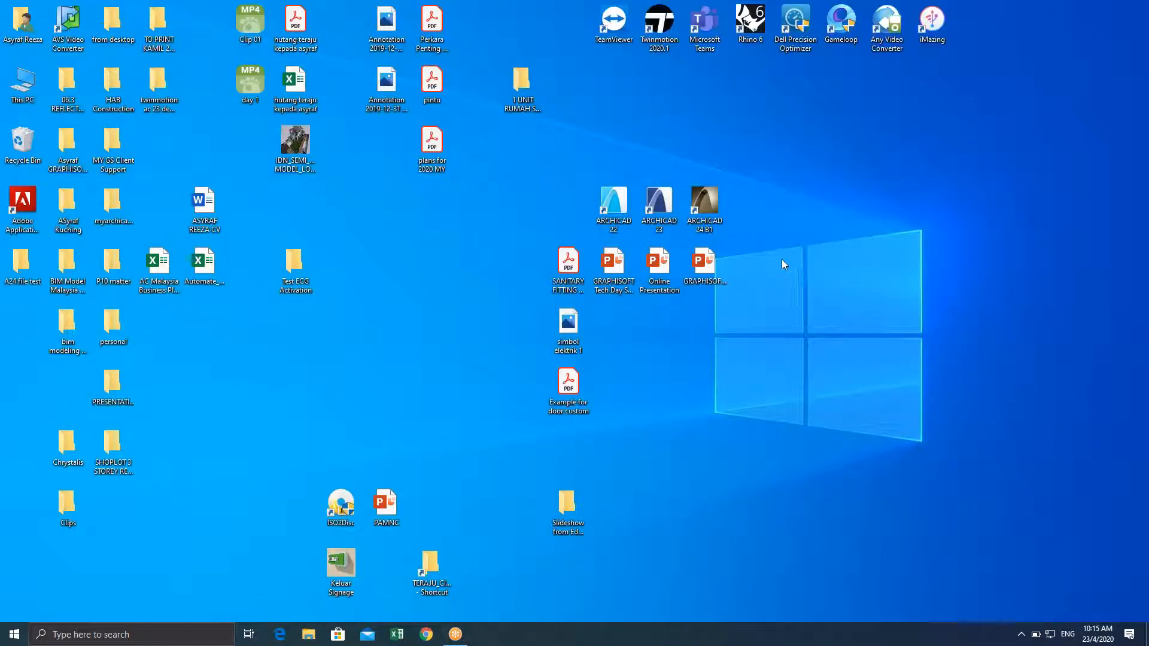
Search Windows for "epic" and launch the Epic Games Launcher
left_click(119, 634)
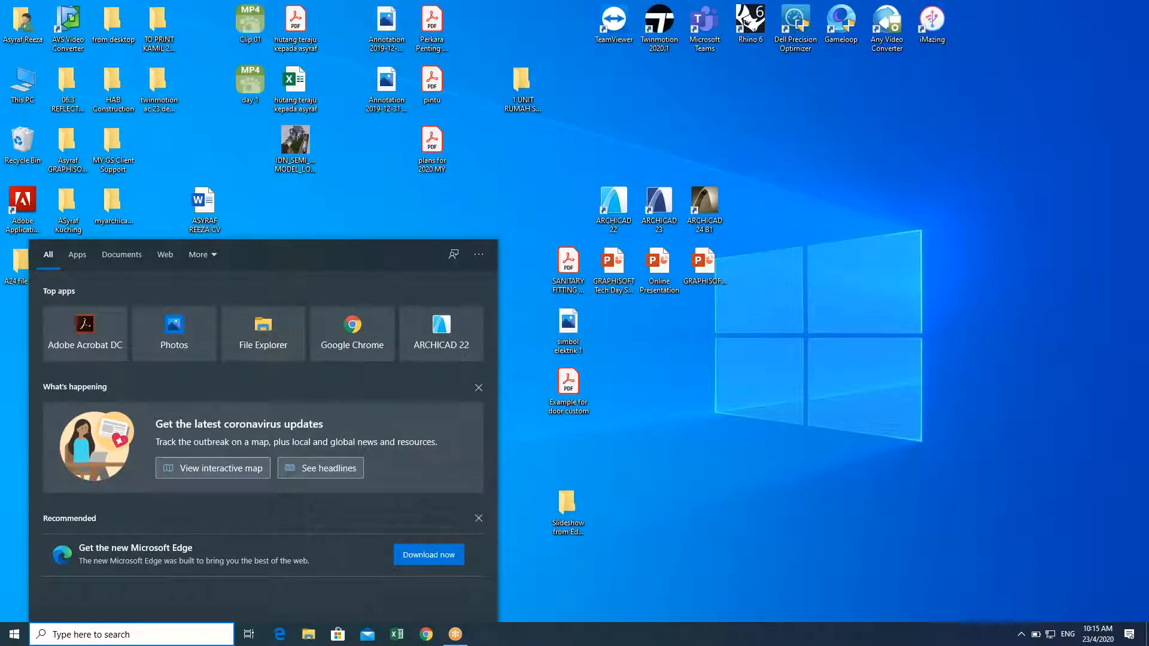
type("epic")
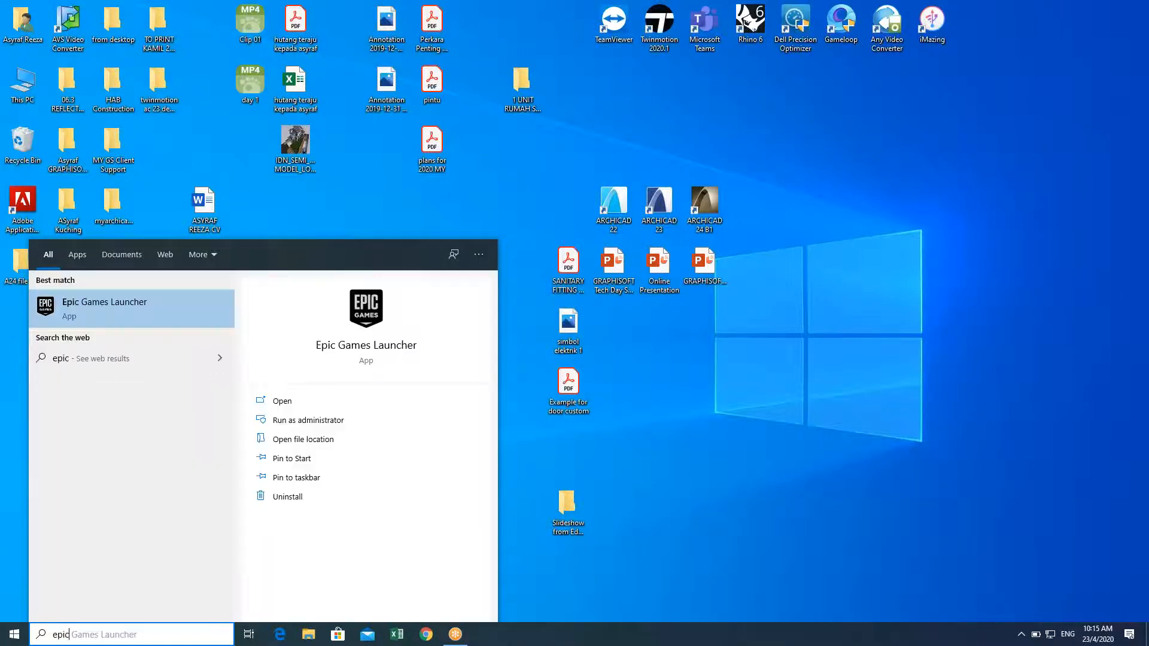
left_click(90, 311)
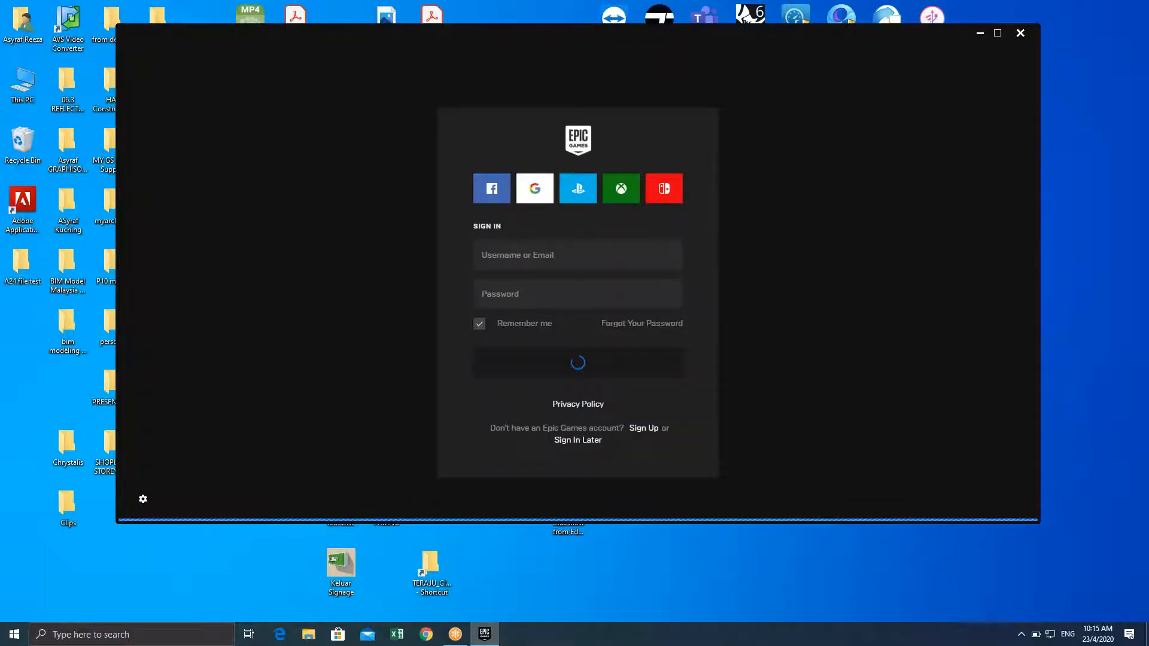
left_click(167, 633)
type("e")
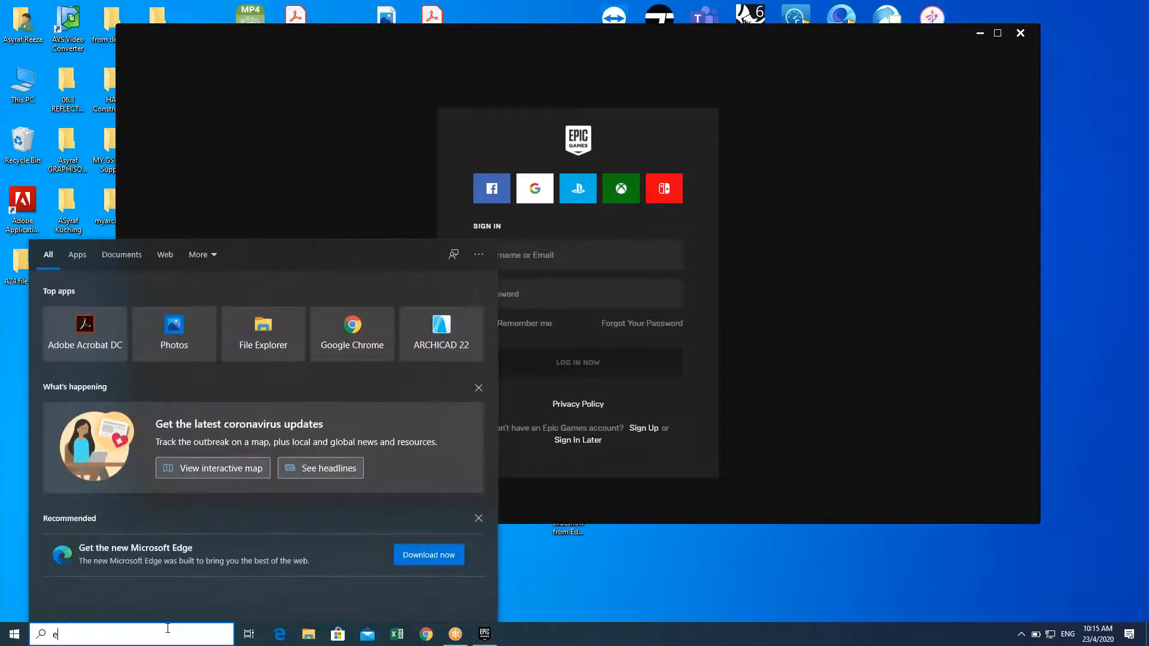
type("pic")
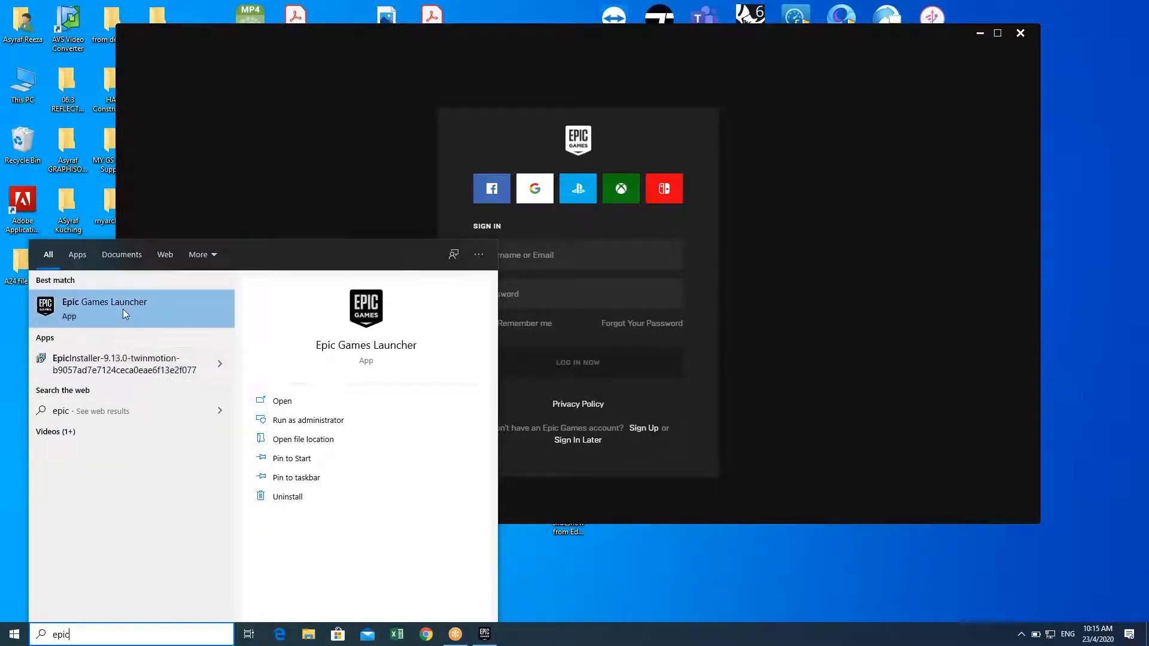
left_click(671, 578)
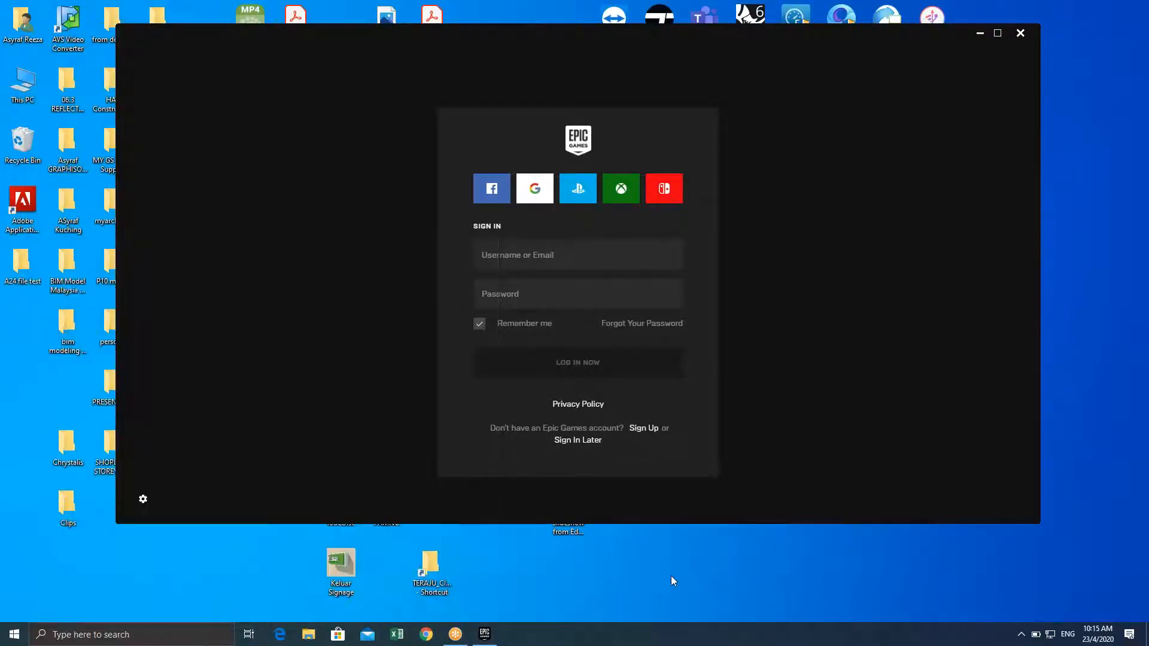
Try to sign in to the Epic Games Launcher with Facebook, and close the browser window it opens
left_click(490, 191)
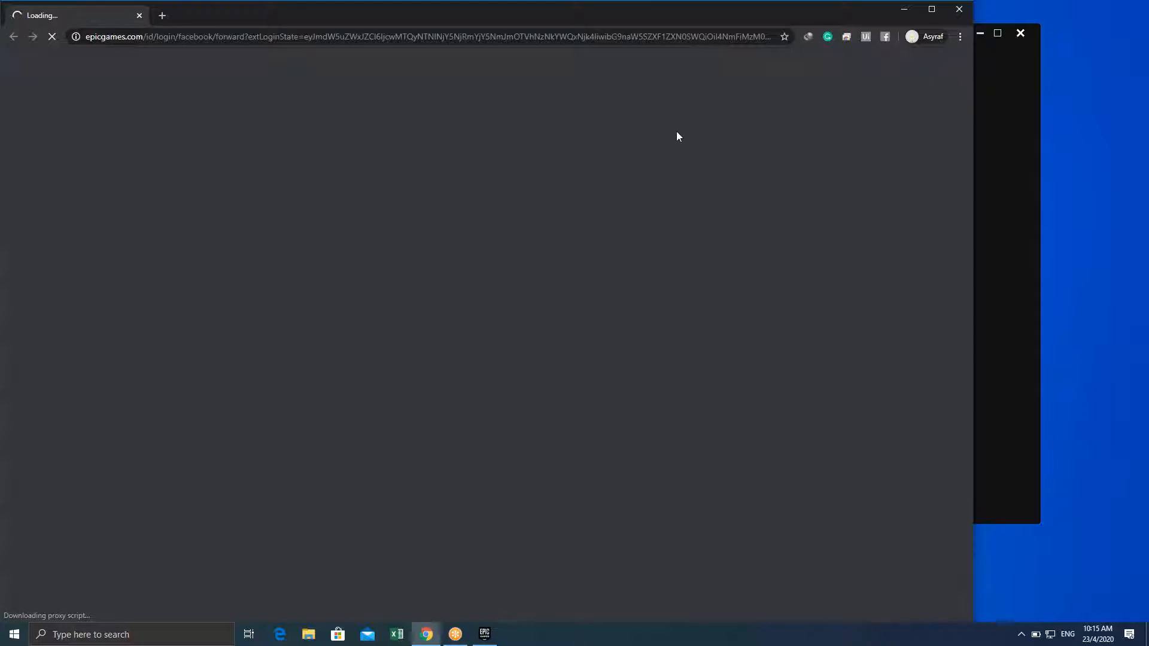
left_click(959, 10)
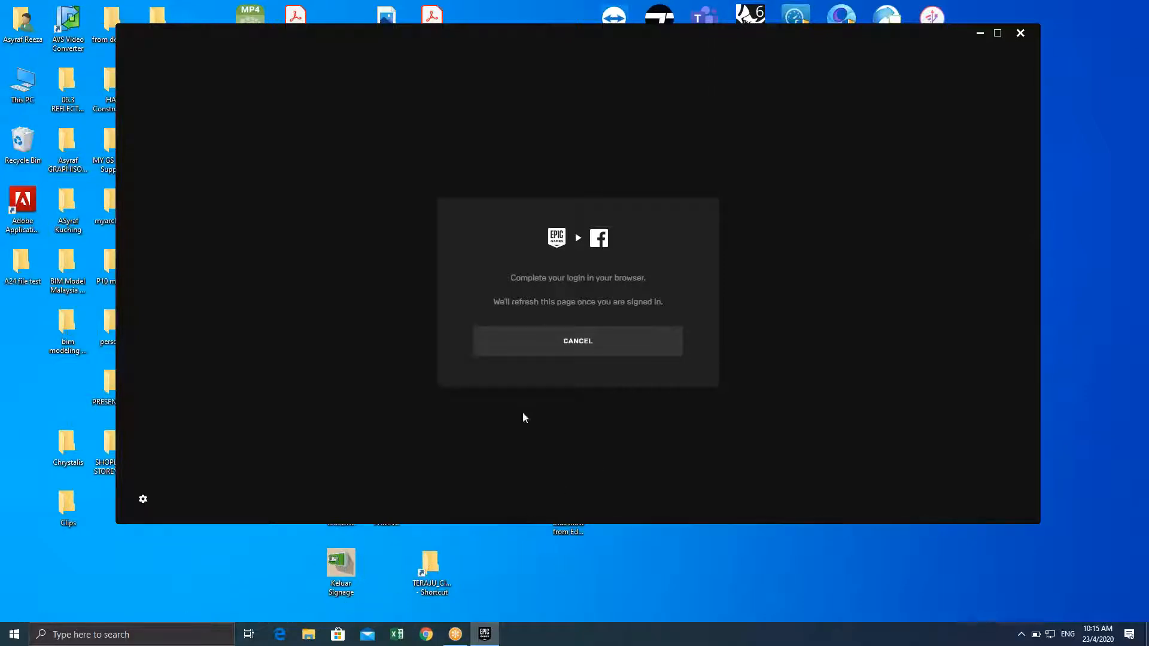
right_click(639, 543)
left_click(676, 441)
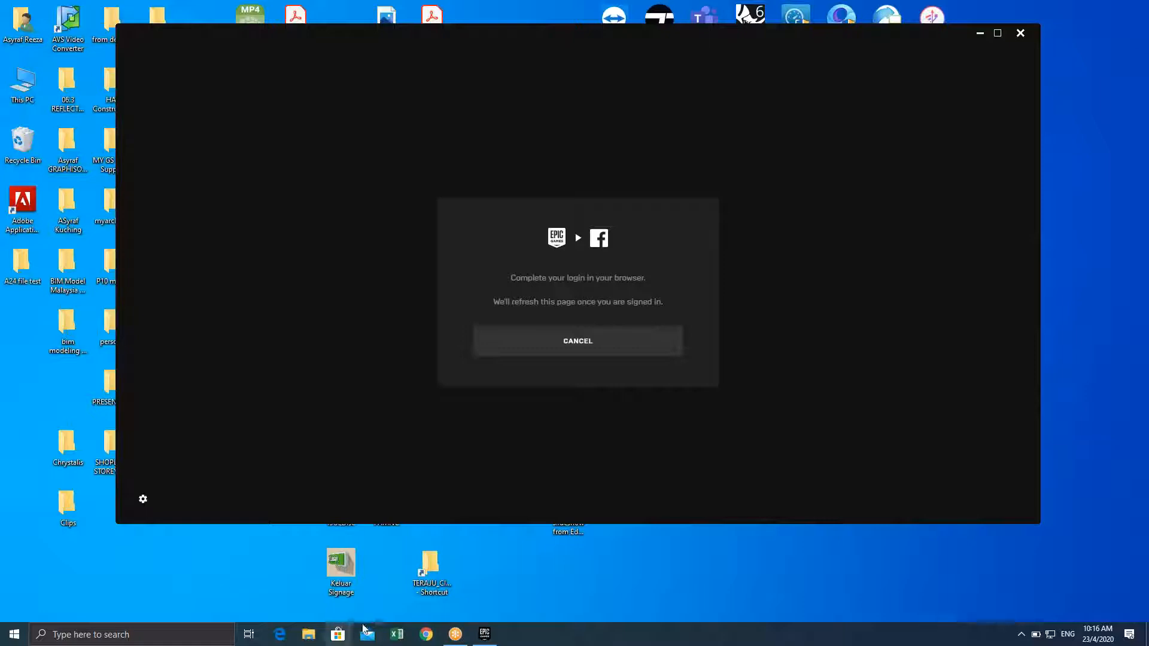
Check that web pages load by searching for "gogle" in Chrome, and close the browser
left_click(426, 634)
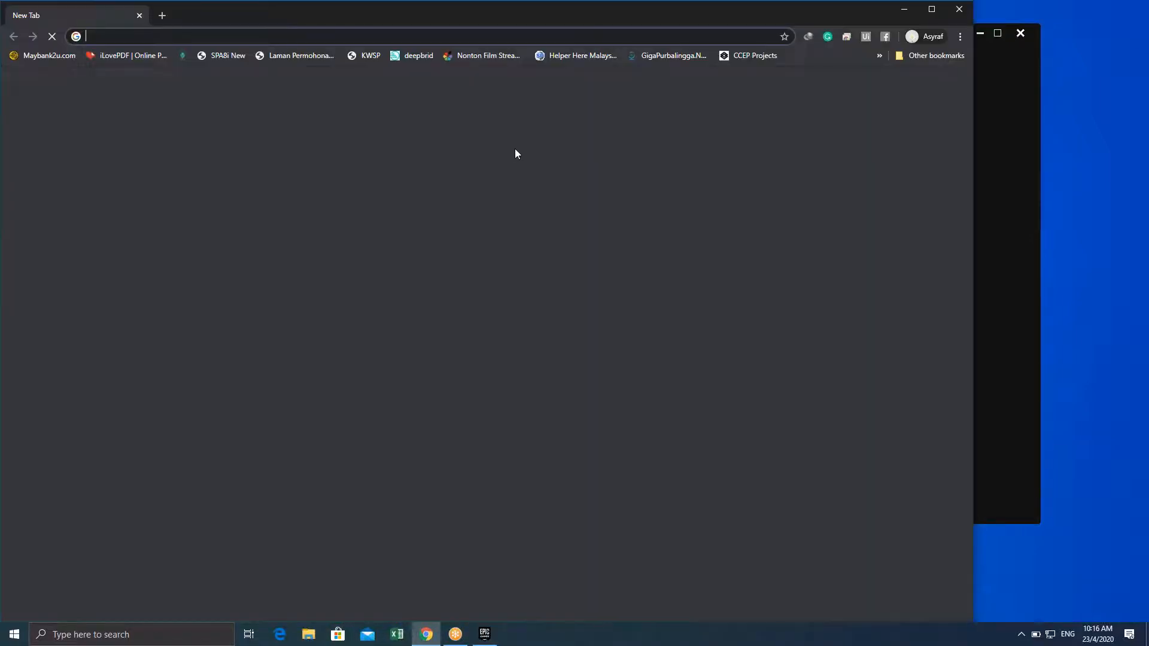
type("gogle")
key("Return")
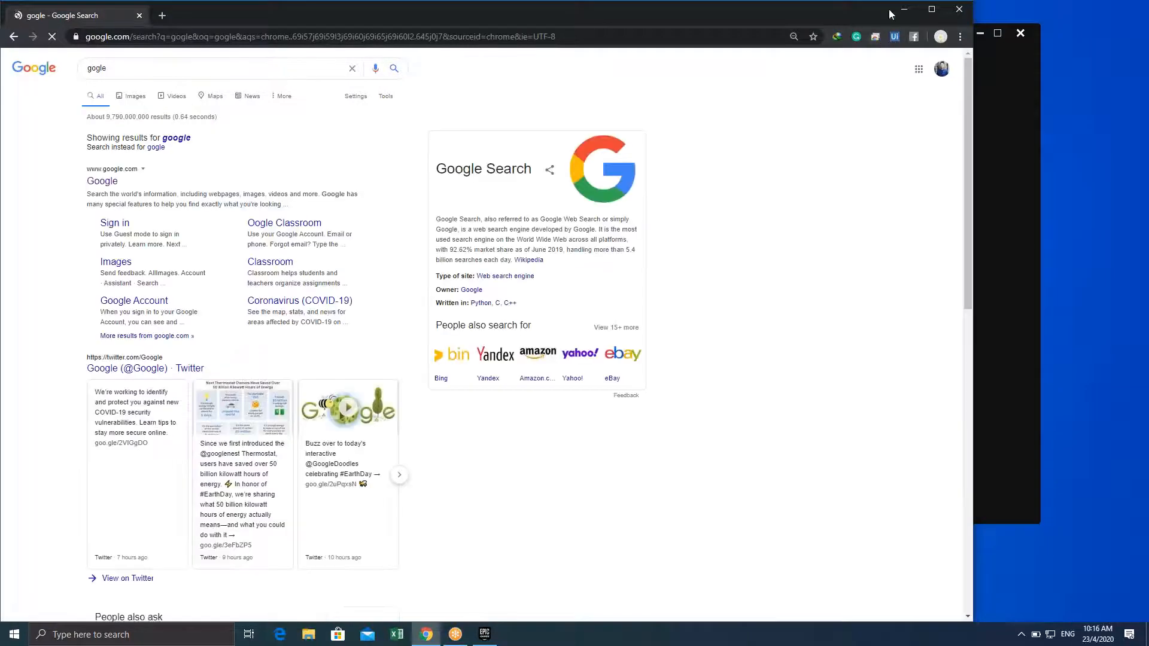
left_click(958, 11)
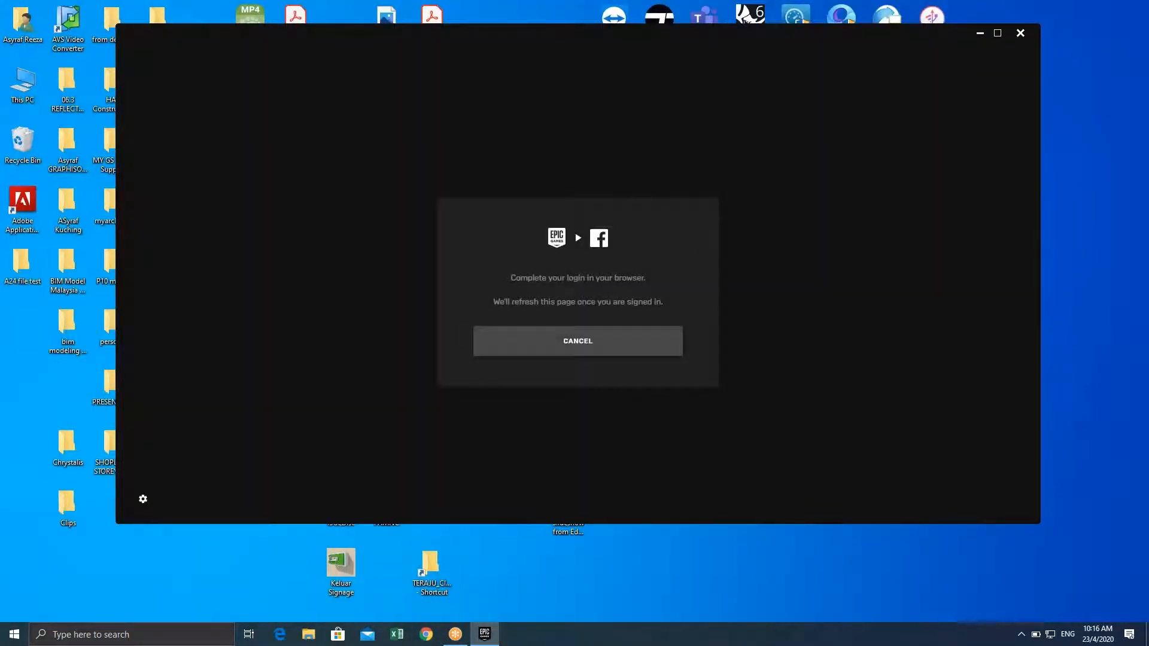
Cancel the pending login, restart the Epic Games Launcher sign-in with Facebook, and continue it from the browser's authorization page
left_click(578, 341)
left_click(491, 189)
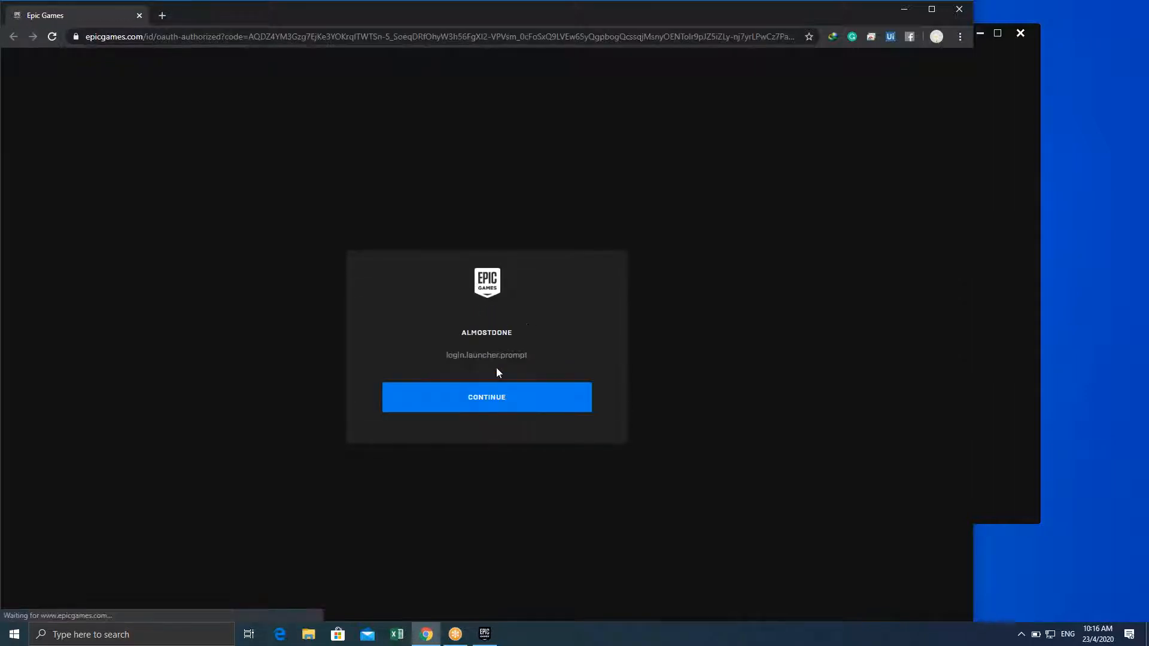
left_click(484, 399)
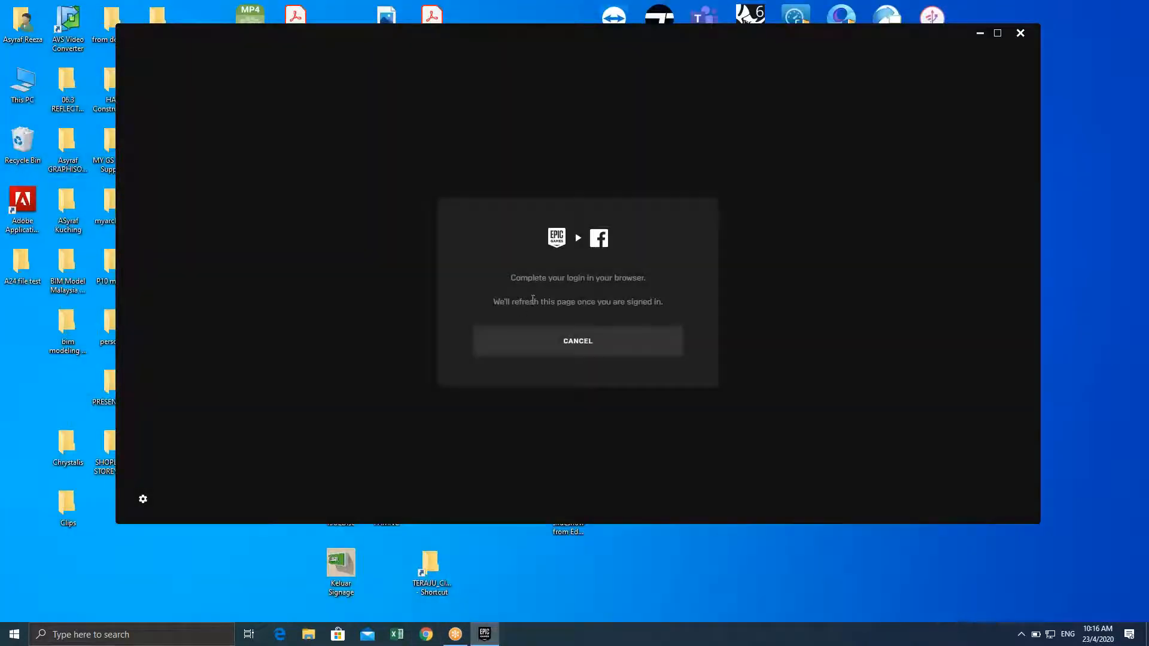
right_click(759, 577)
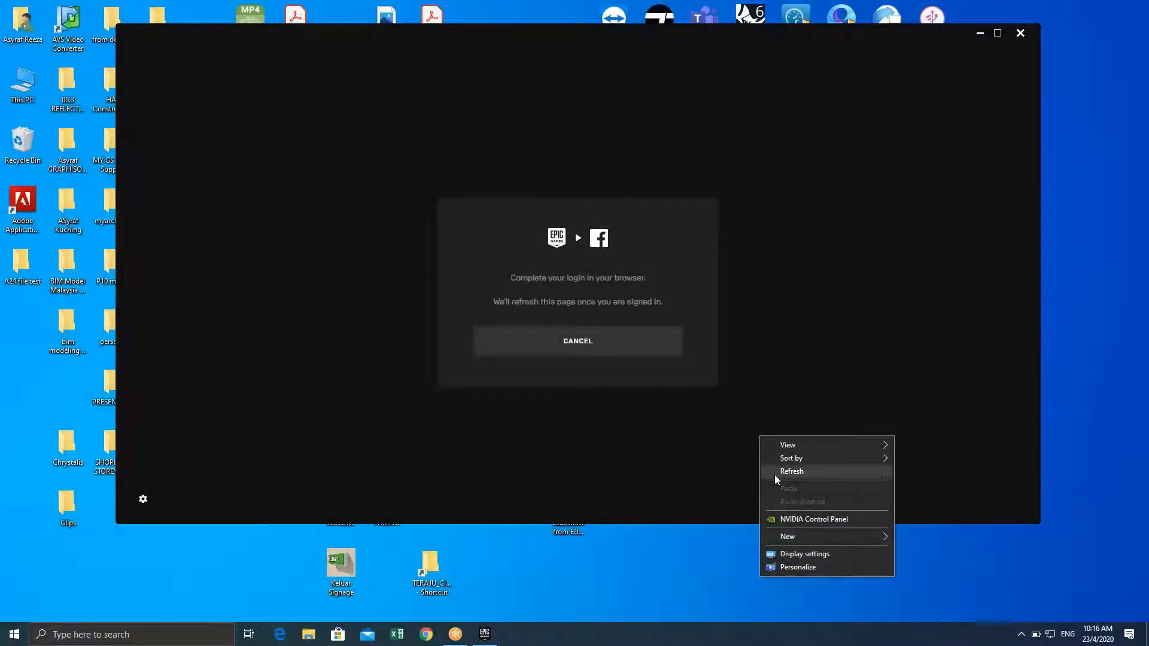
left_click(774, 472)
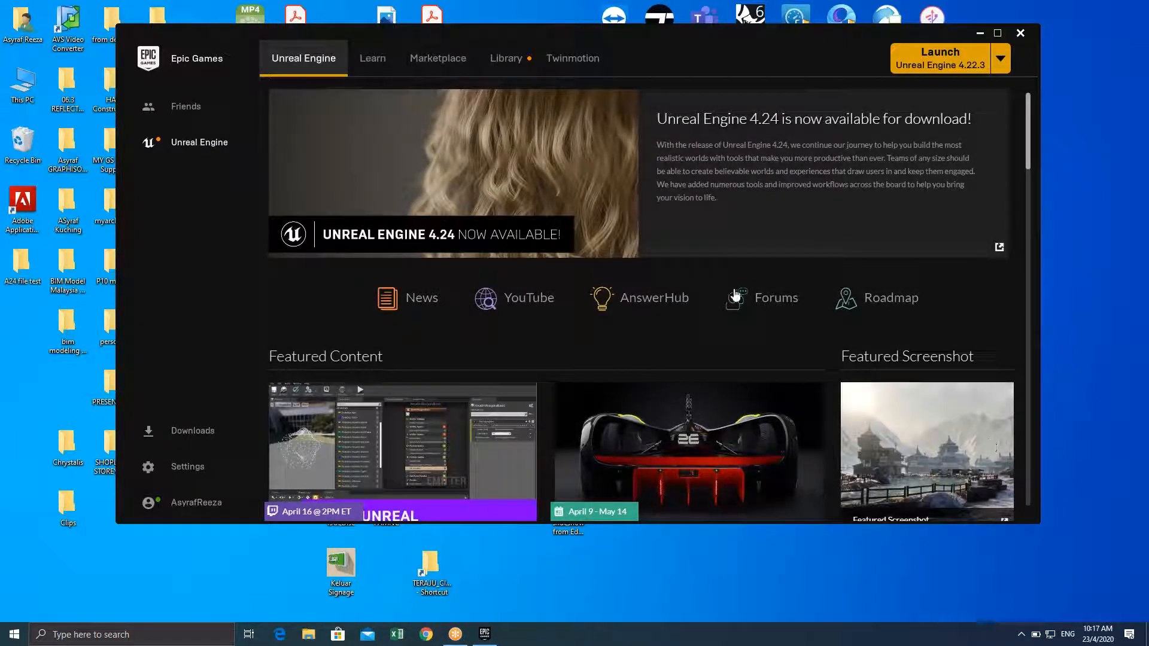
Open the launcher's Twinmotion page and check which Twinmotion versions are available, keeping Twinmotion 2020.1 selected
left_click_drag(686, 38, 619, 63)
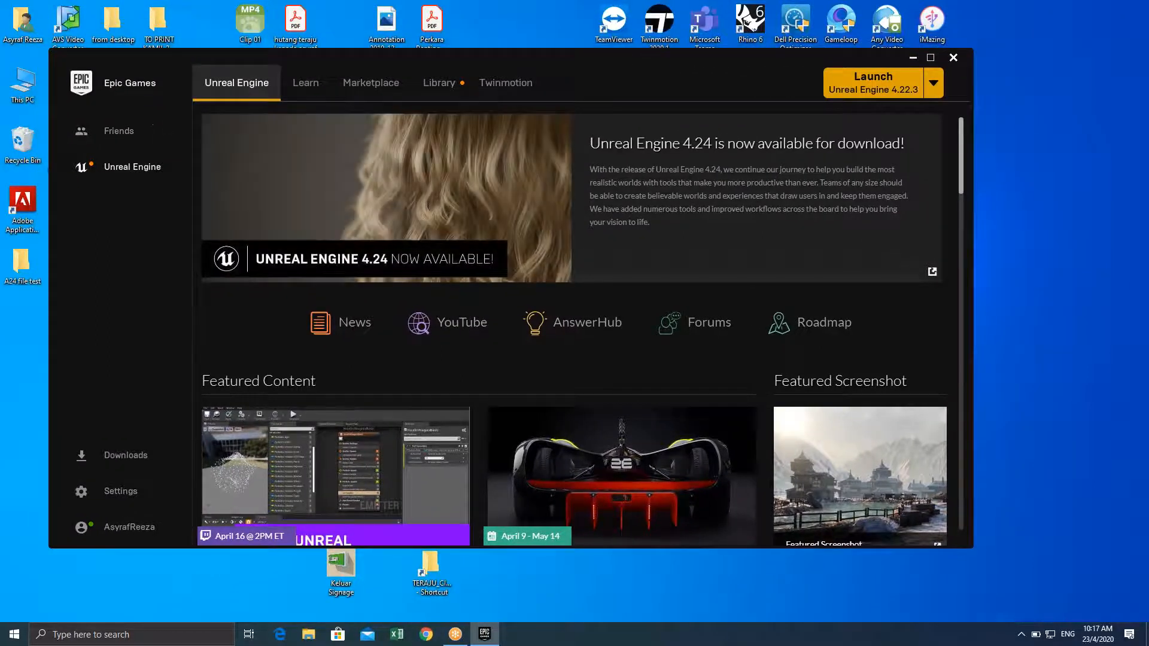
left_click(510, 84)
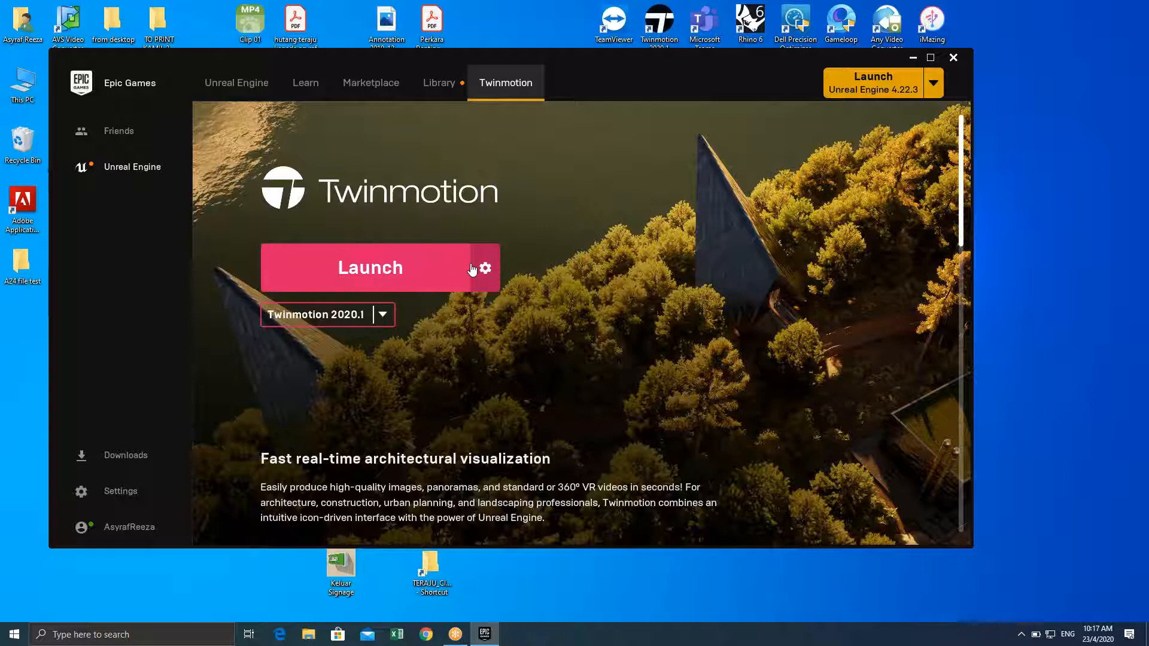
left_click(382, 314)
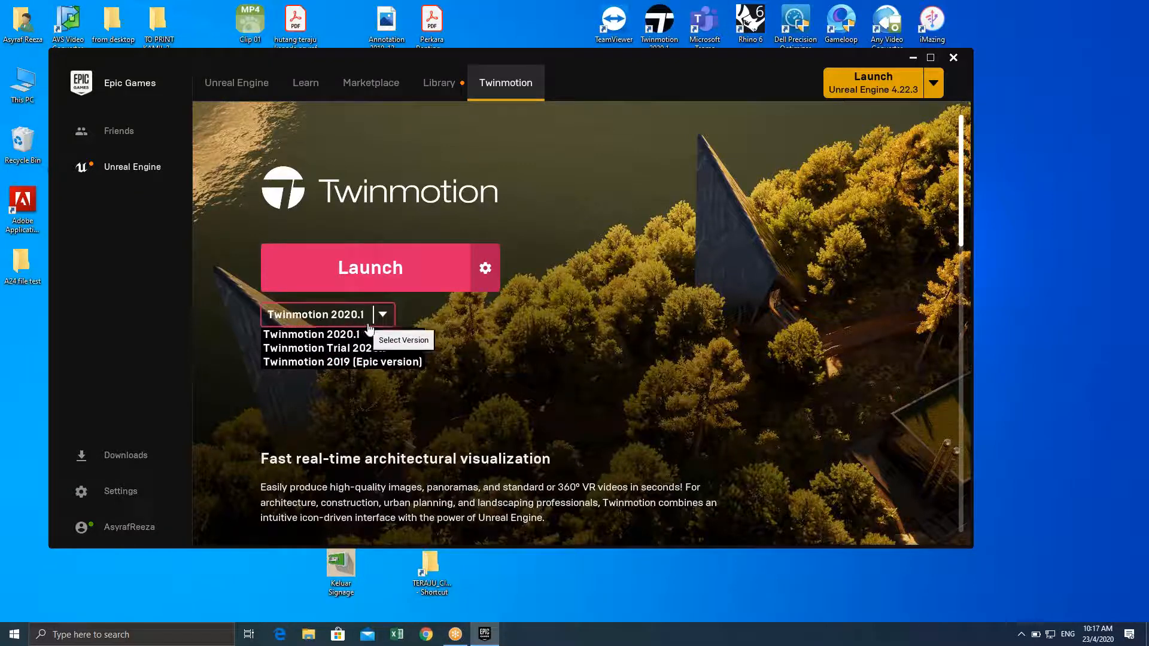
left_click(592, 300)
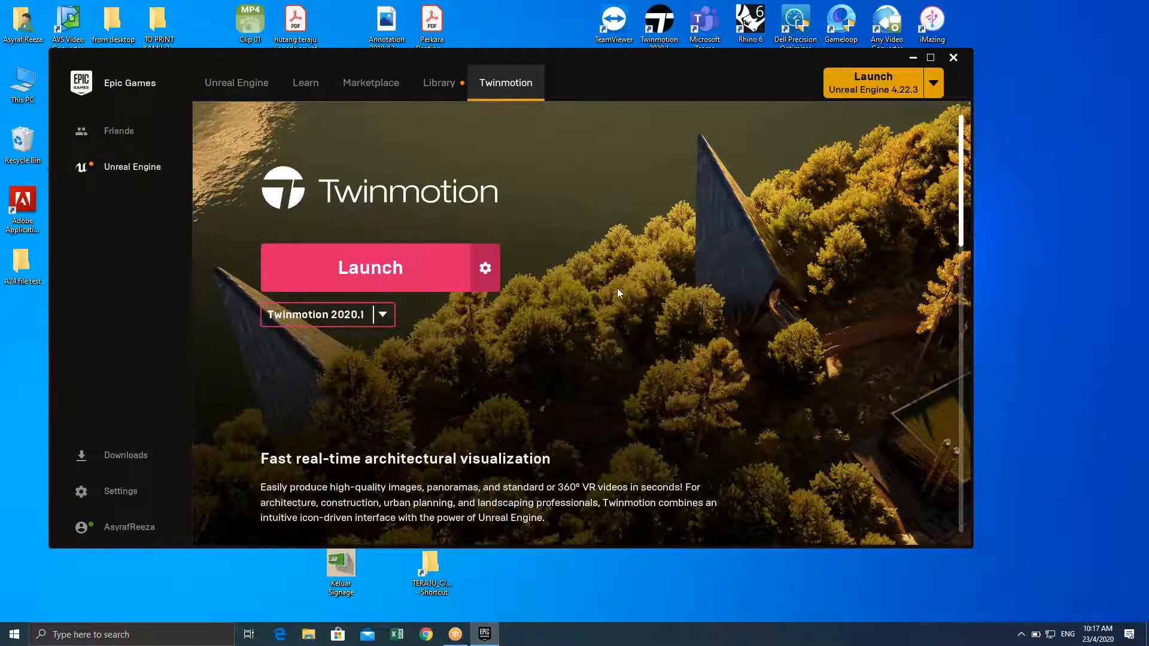
scroll(619, 290, "down", 4)
scroll(621, 290, "up", 2)
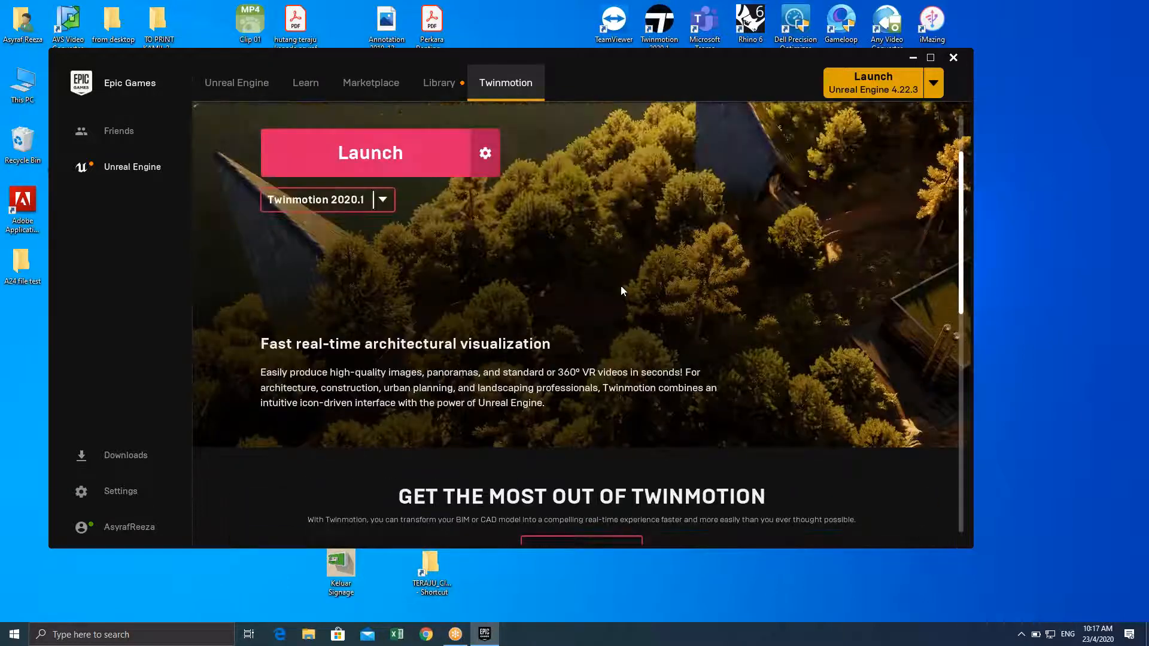
scroll(620, 286, "up", 2)
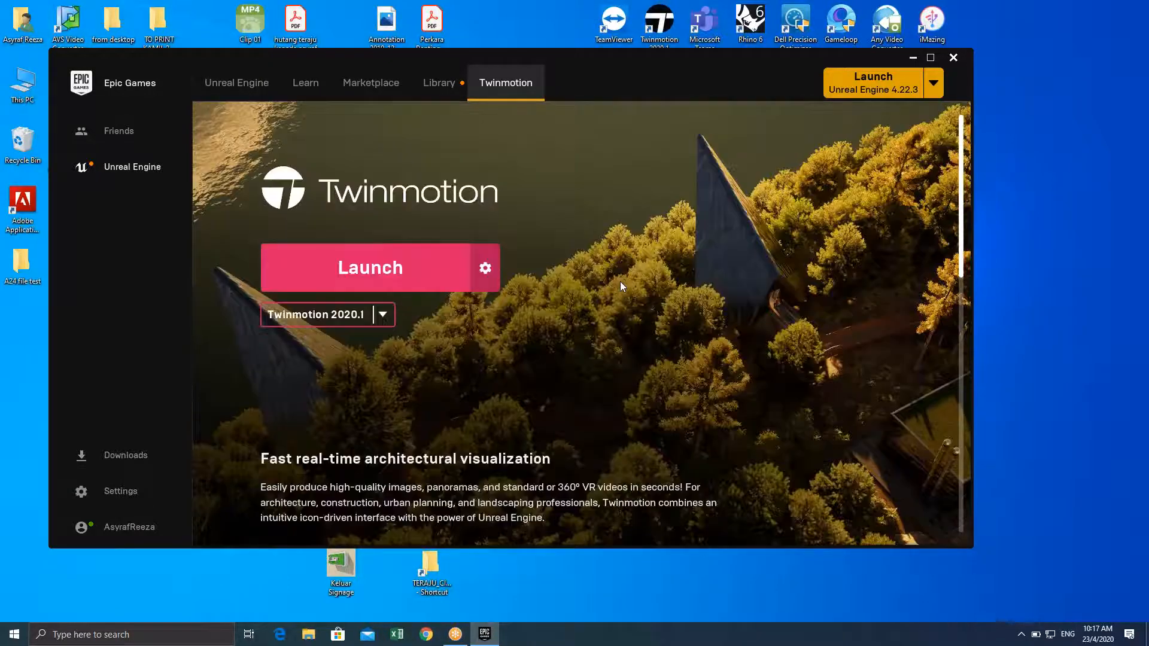
scroll(621, 286, "down", 1)
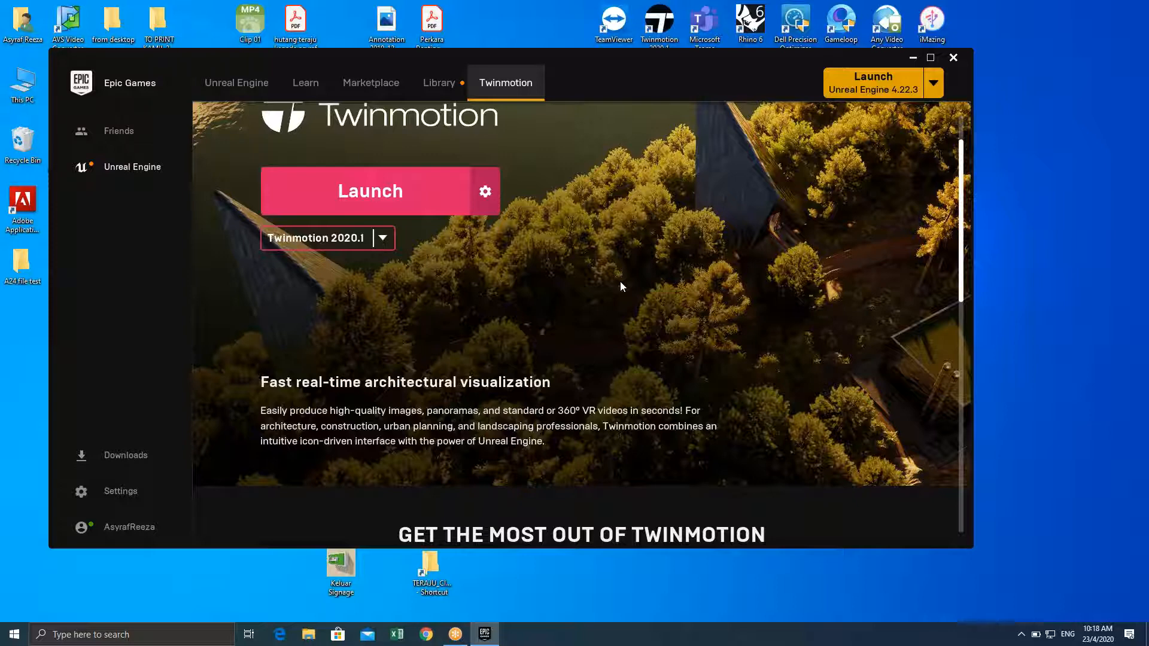
scroll(620, 285, "up", 1)
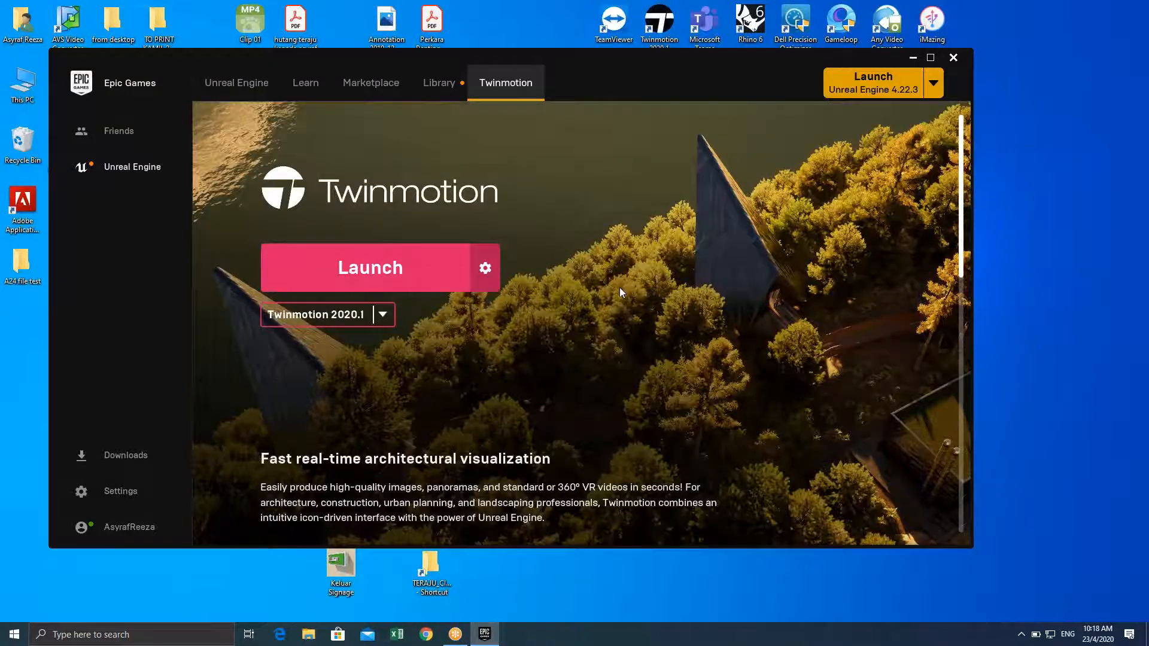
scroll(620, 281, "down", 6)
scroll(631, 269, "up", 7)
right_click(520, 7)
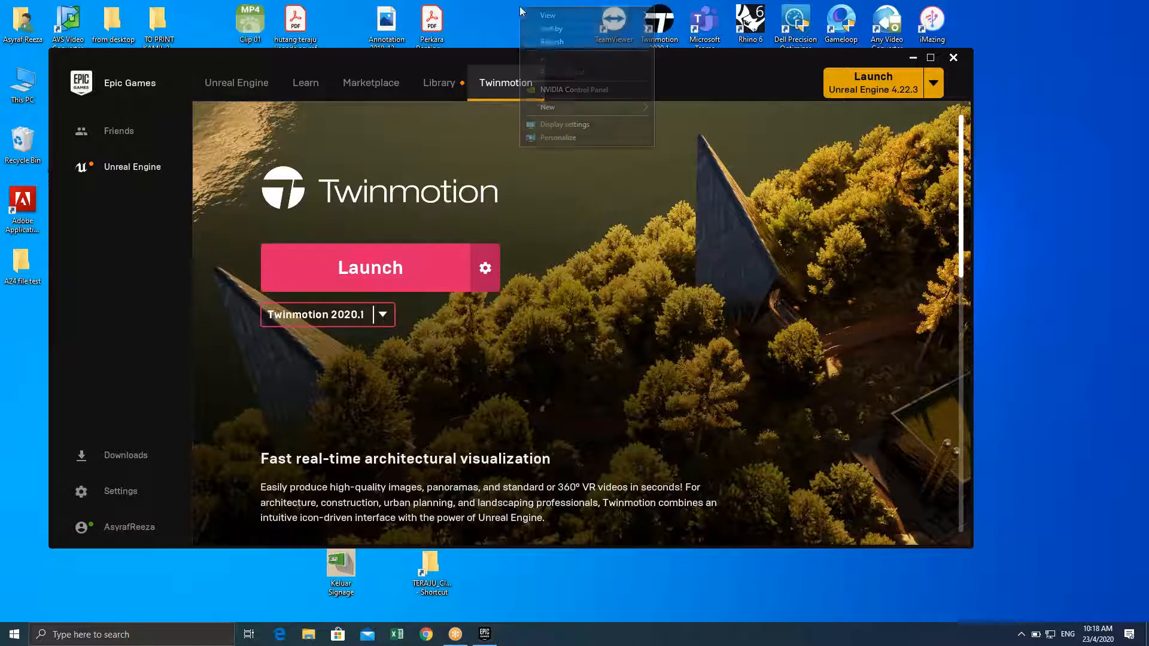
left_click(536, 43)
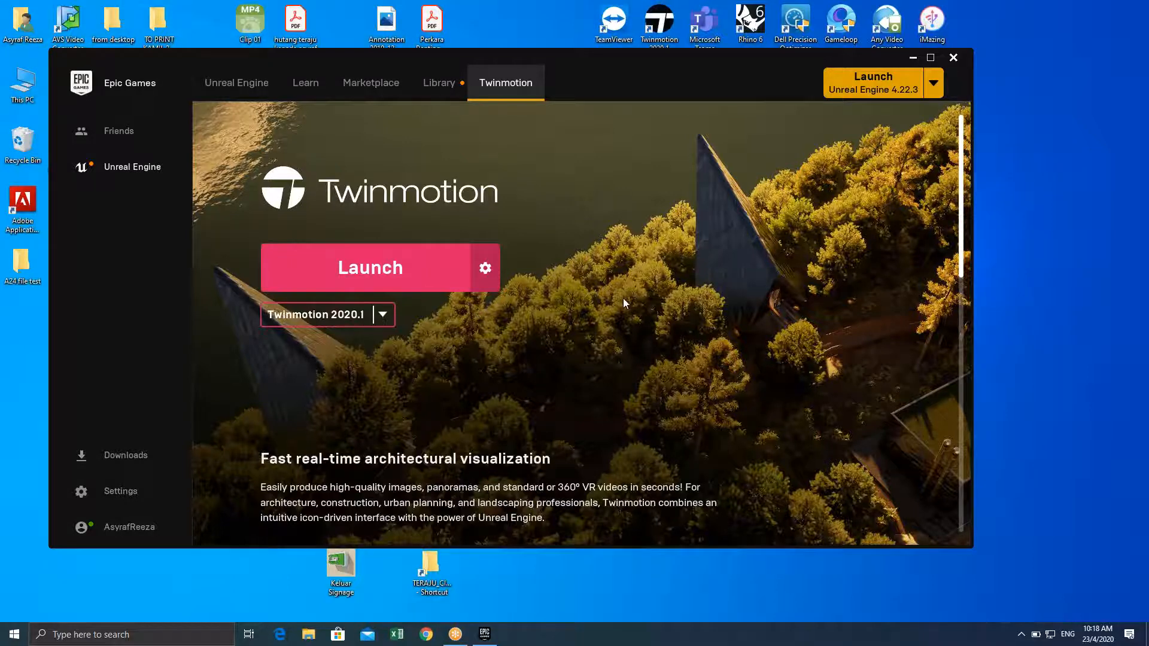
Open the web page for downloading the Twinmotion plugins from the launcher's Twinmotion page
scroll(622, 298, "down", 2)
scroll(626, 285, "down", 10)
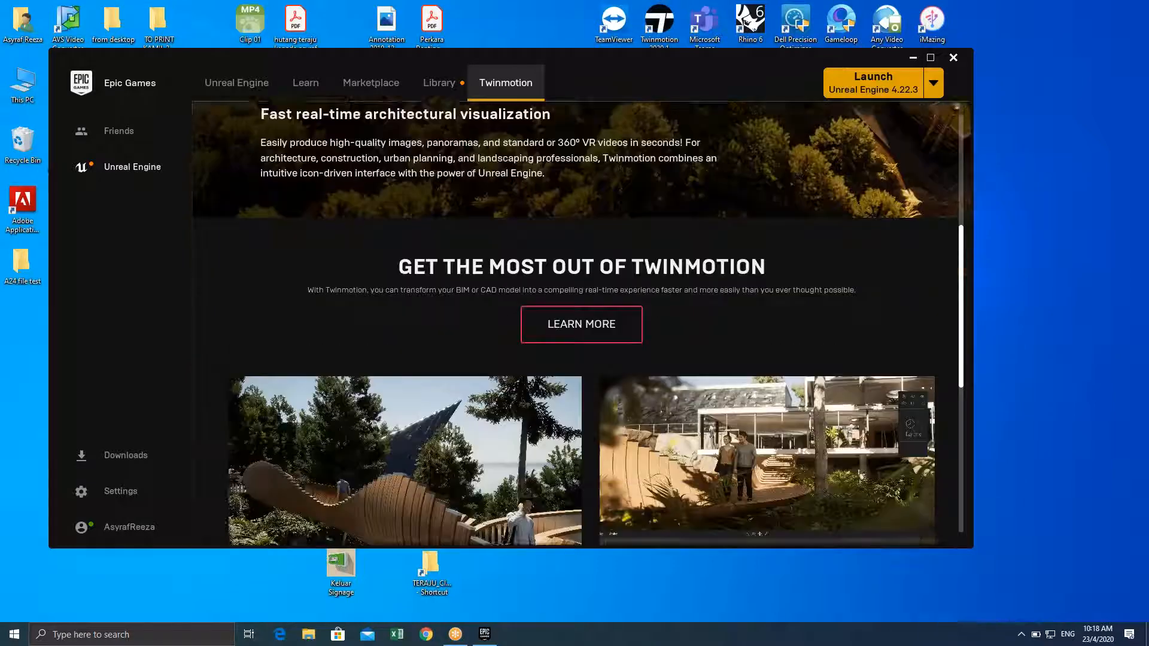
scroll(628, 285, "down", 1)
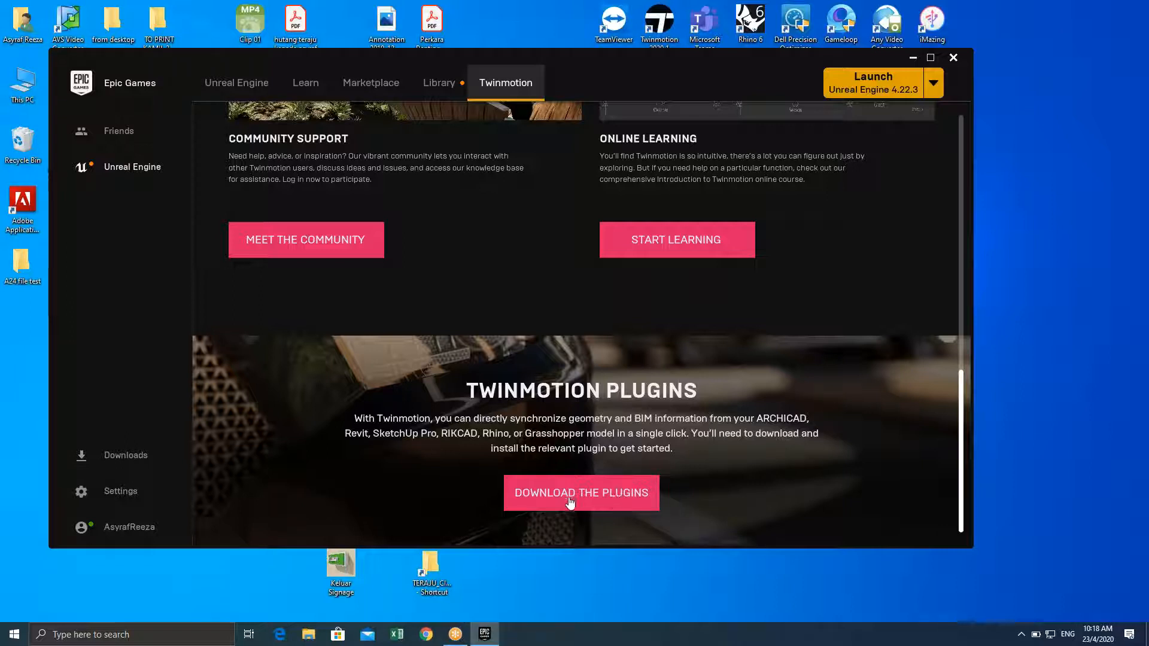
left_click(610, 490)
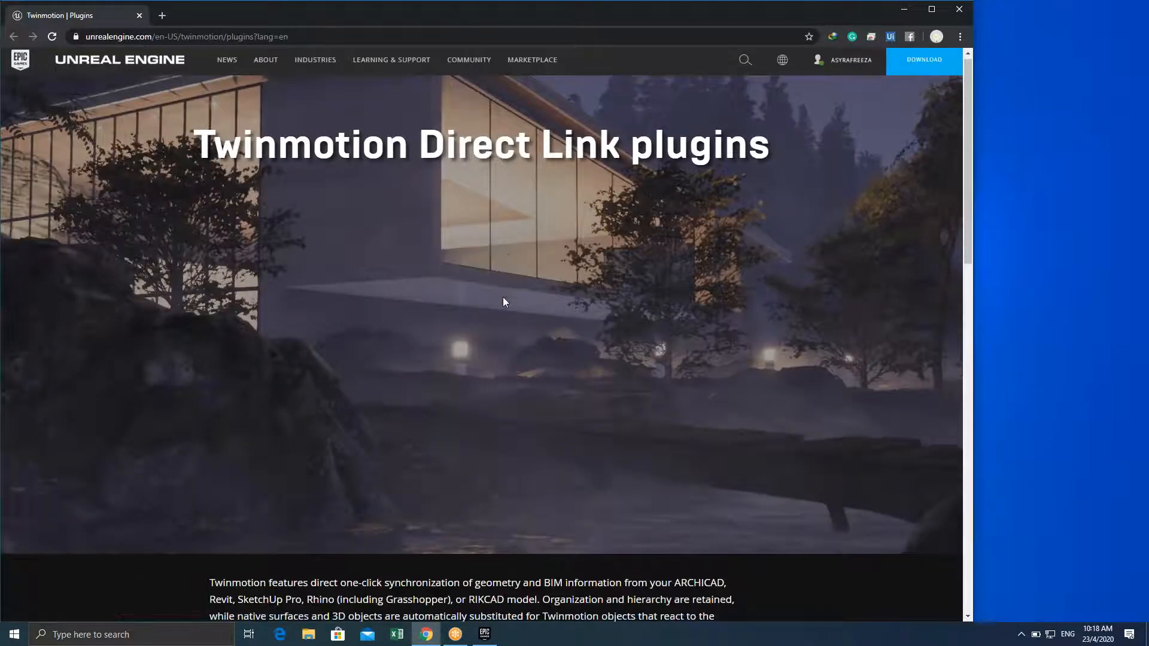
Examine the Direct Link for ARCHICAD download offered for Twinmotion 2020.1 Windows, and close the browser
scroll(504, 293, "down", 5)
scroll(506, 293, "down", 4)
scroll(388, 377, "up", 3)
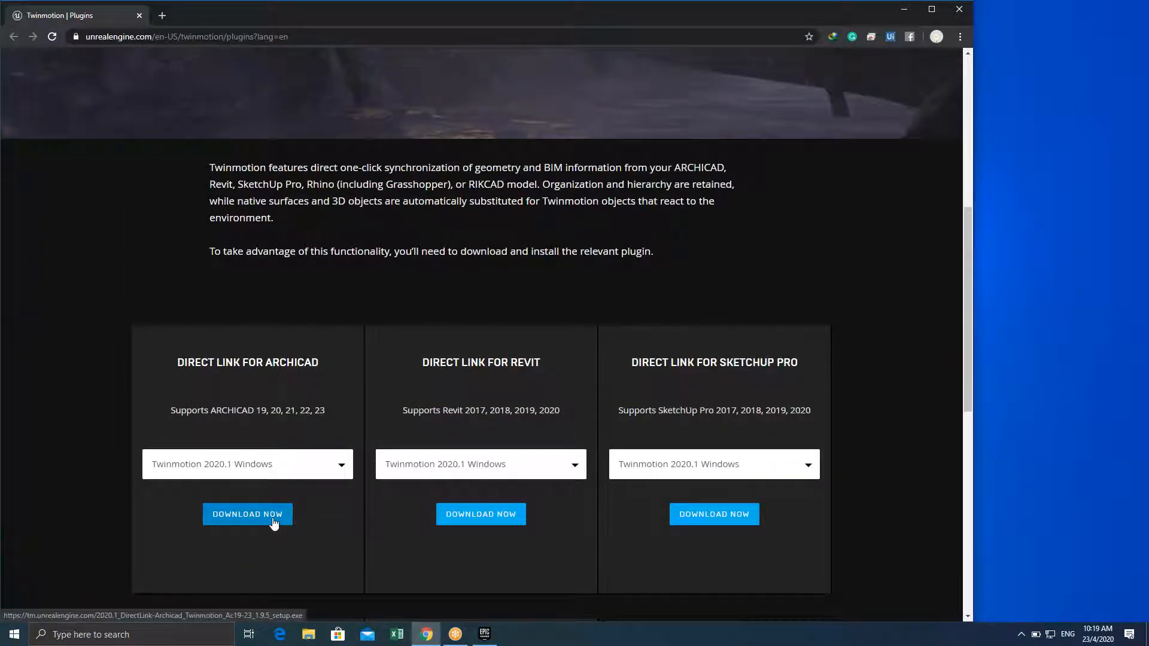
scroll(508, 298, "up", 7)
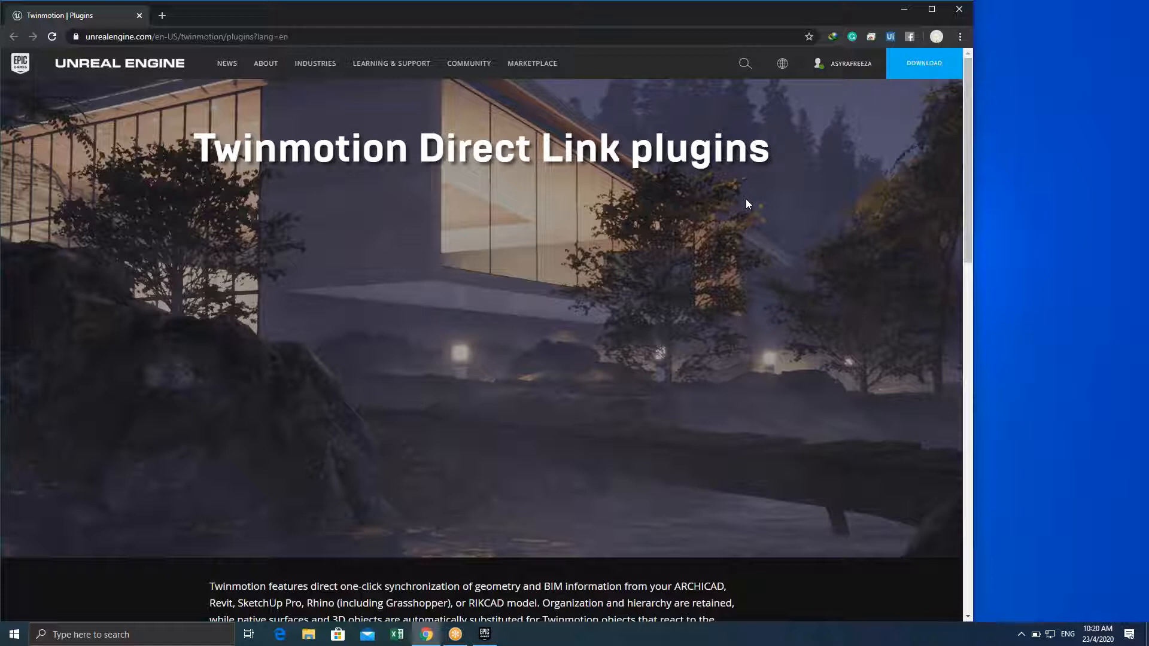
left_click(961, 11)
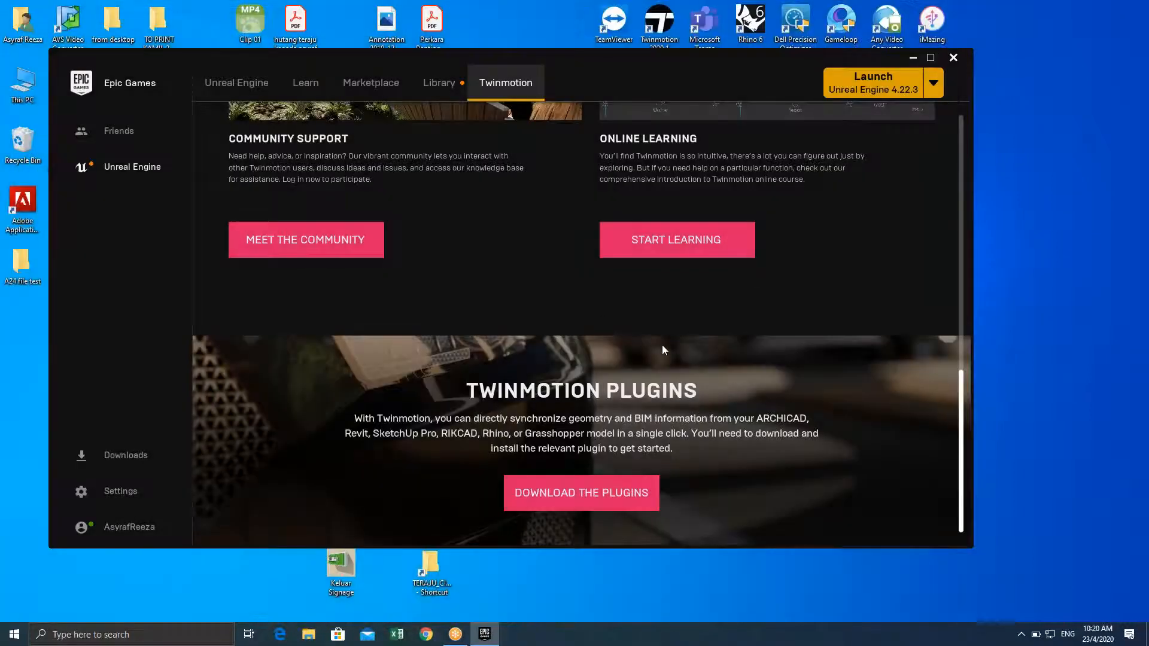
Examine the launcher's Twinmotion page, including its community support, online learning and plugins sections
scroll(677, 397, "up", 2)
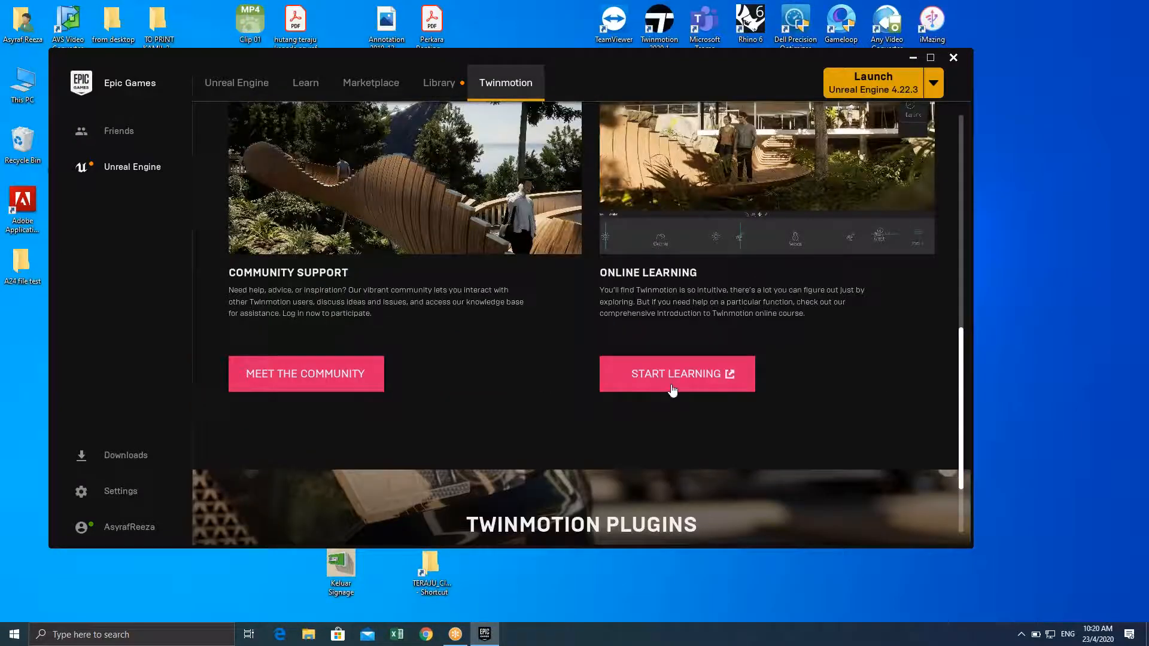
scroll(676, 386, "up", 3)
scroll(741, 384, "down", 1)
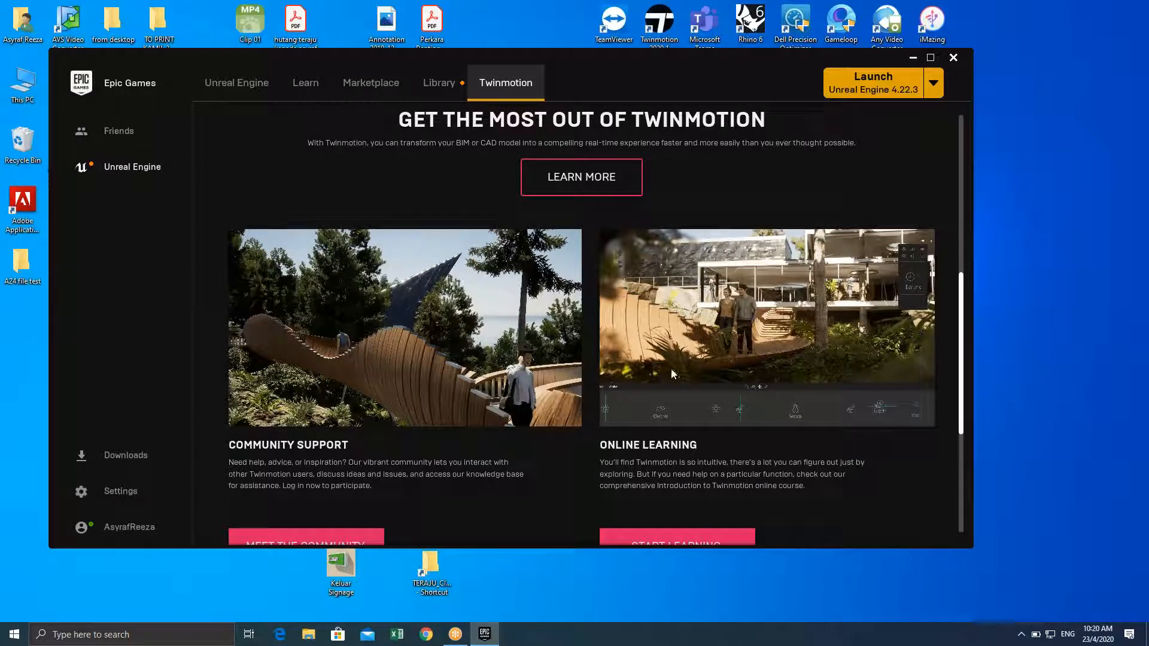
scroll(698, 487, "down", 1)
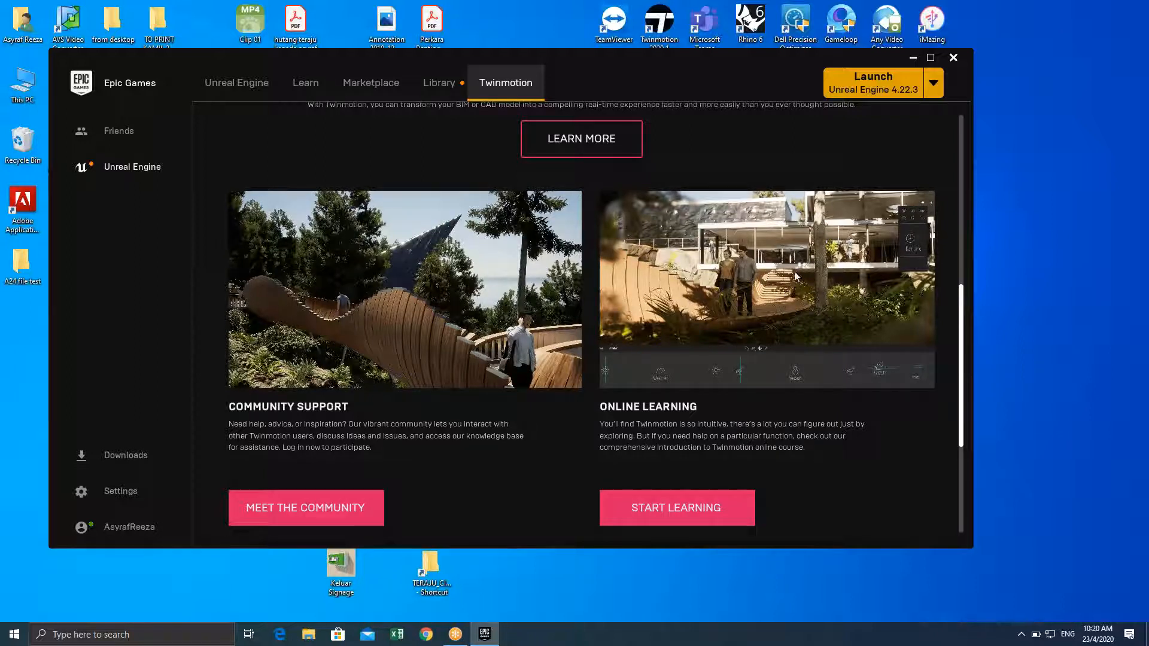
scroll(757, 436, "up", 1)
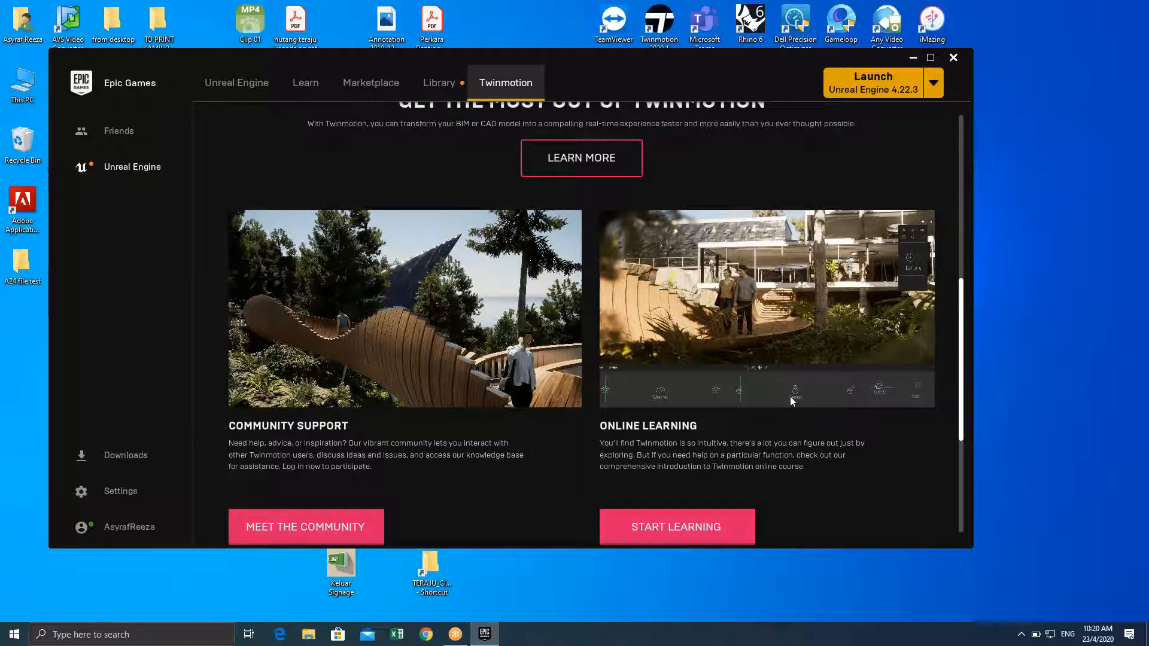
scroll(790, 397, "up", 1)
scroll(790, 396, "down", 3)
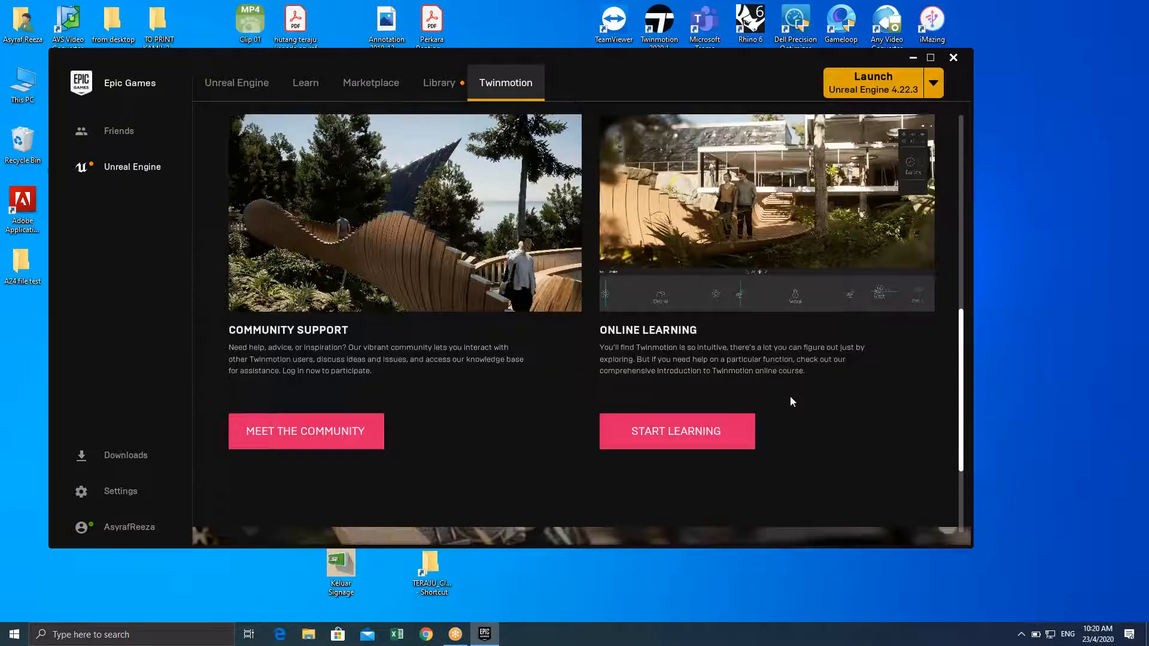
scroll(790, 397, "up", 8)
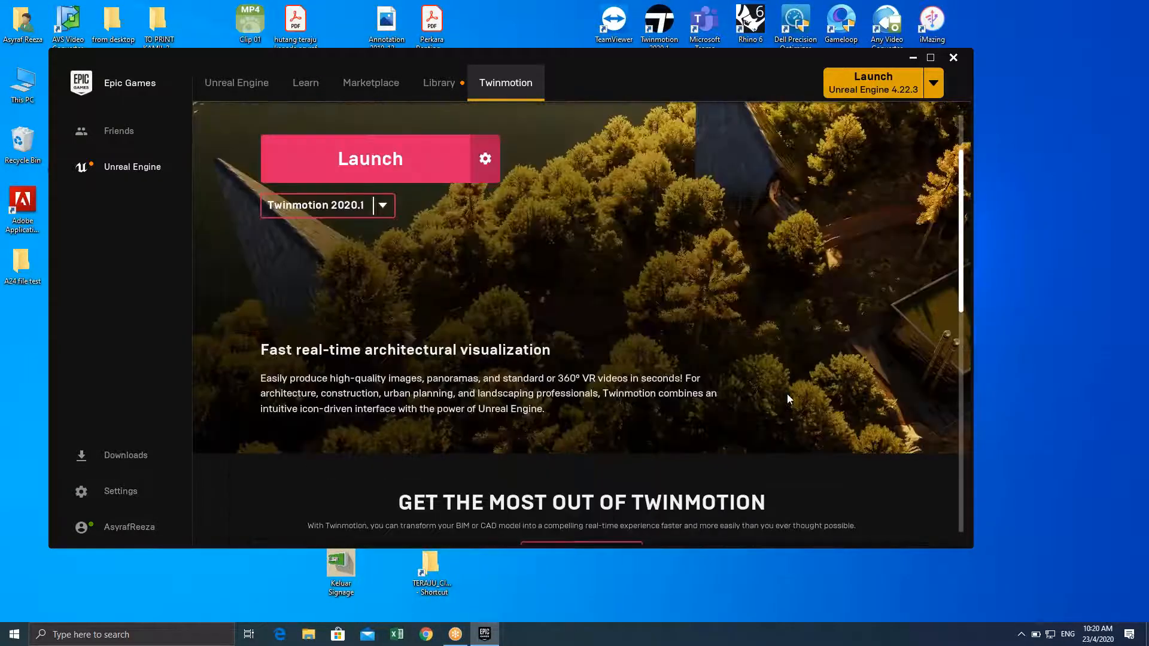
scroll(787, 394, "up", 2)
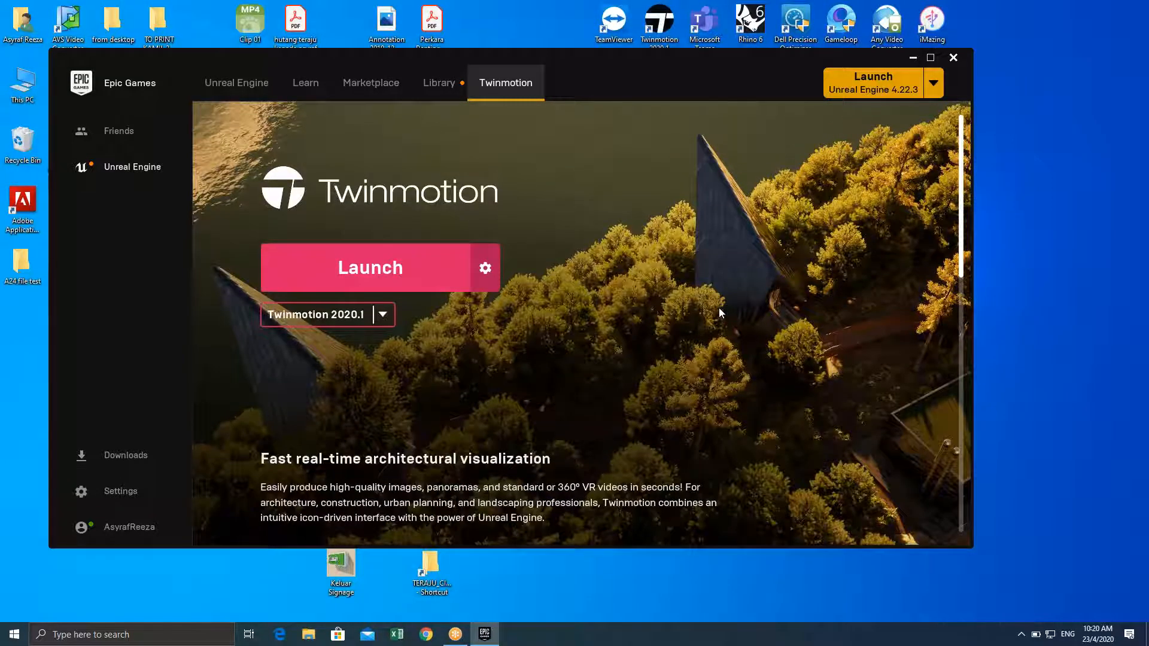
scroll(719, 308, "down", 4)
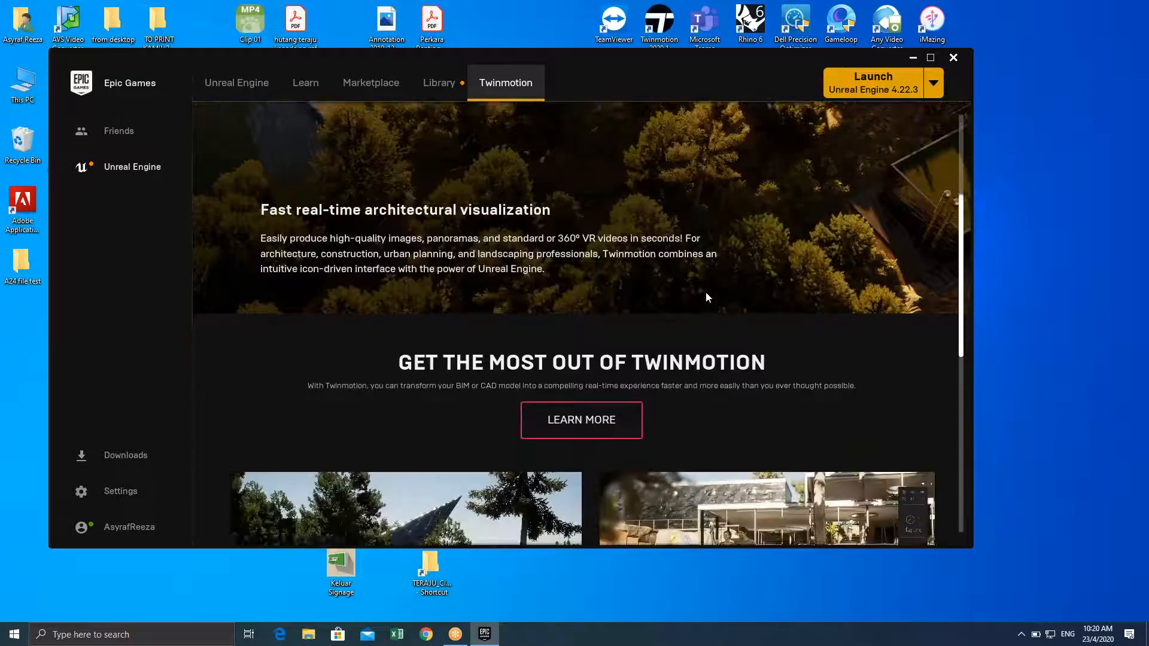
scroll(706, 294, "down", 3)
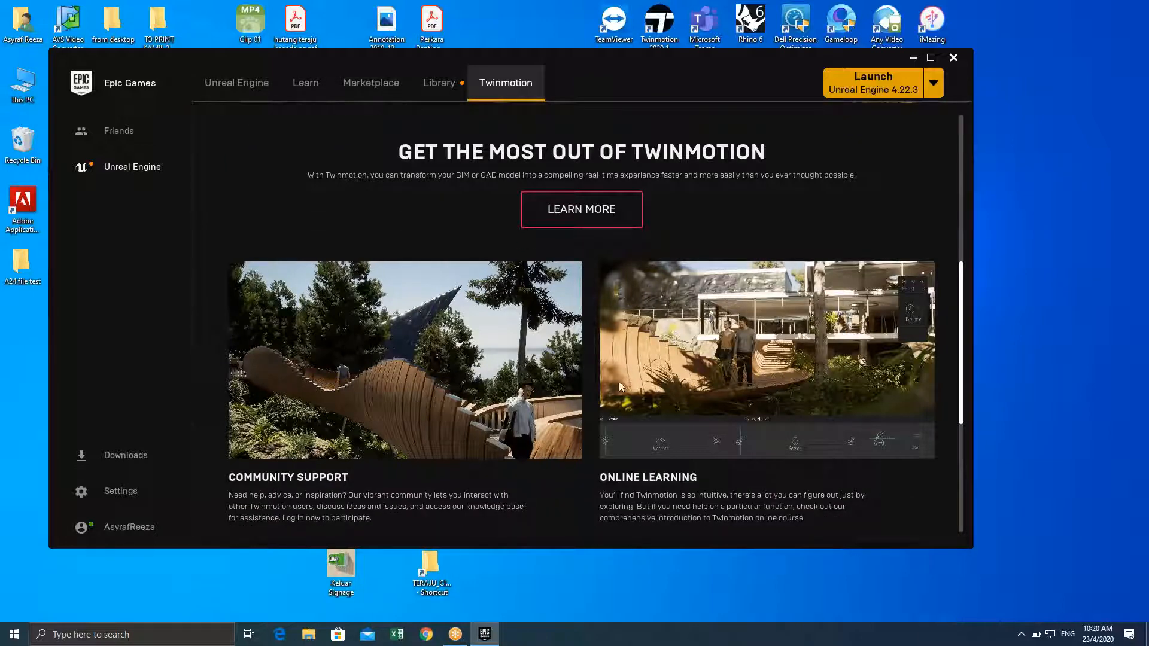
scroll(547, 409, "down", 2)
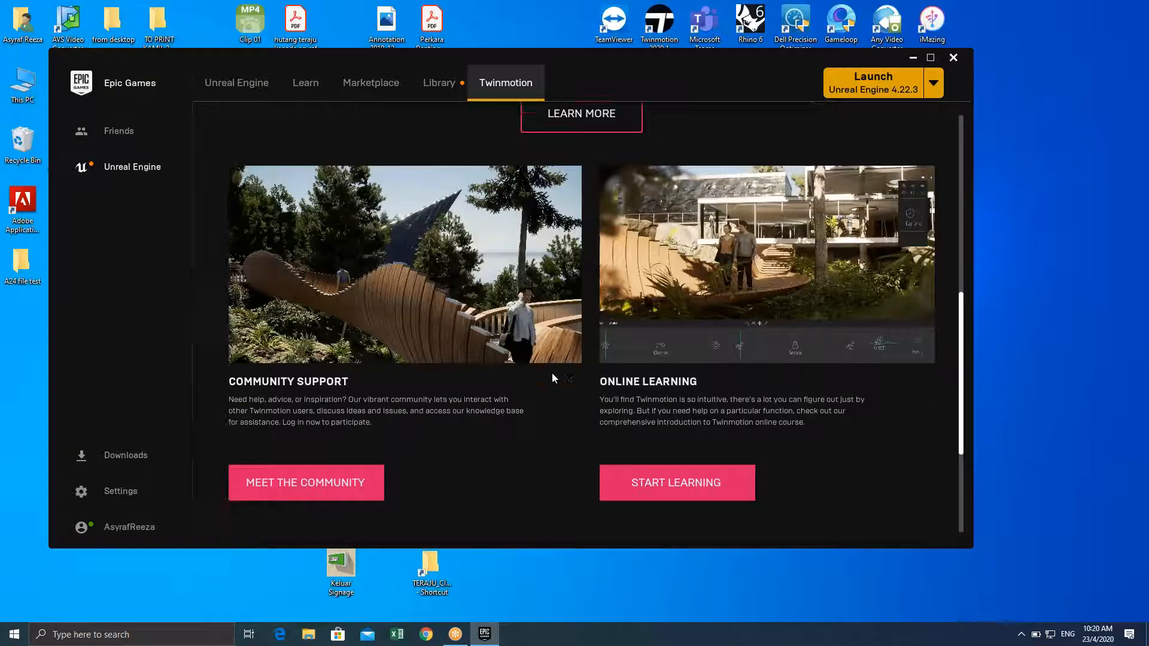
scroll(584, 355, "down", 4)
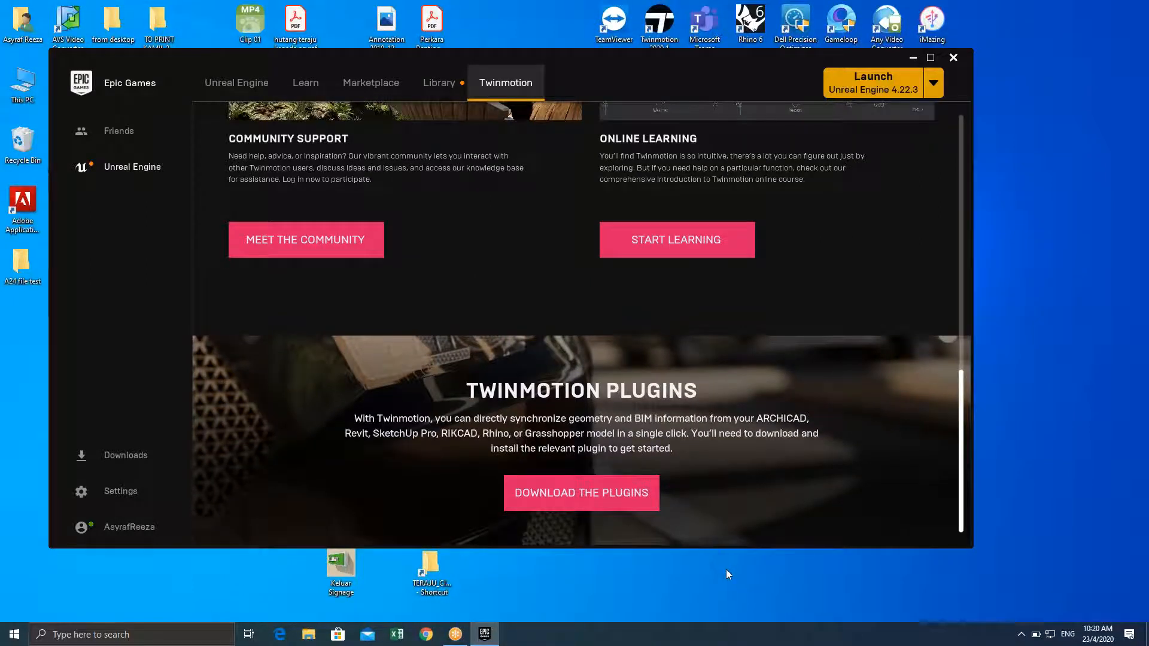
right_click(782, 597)
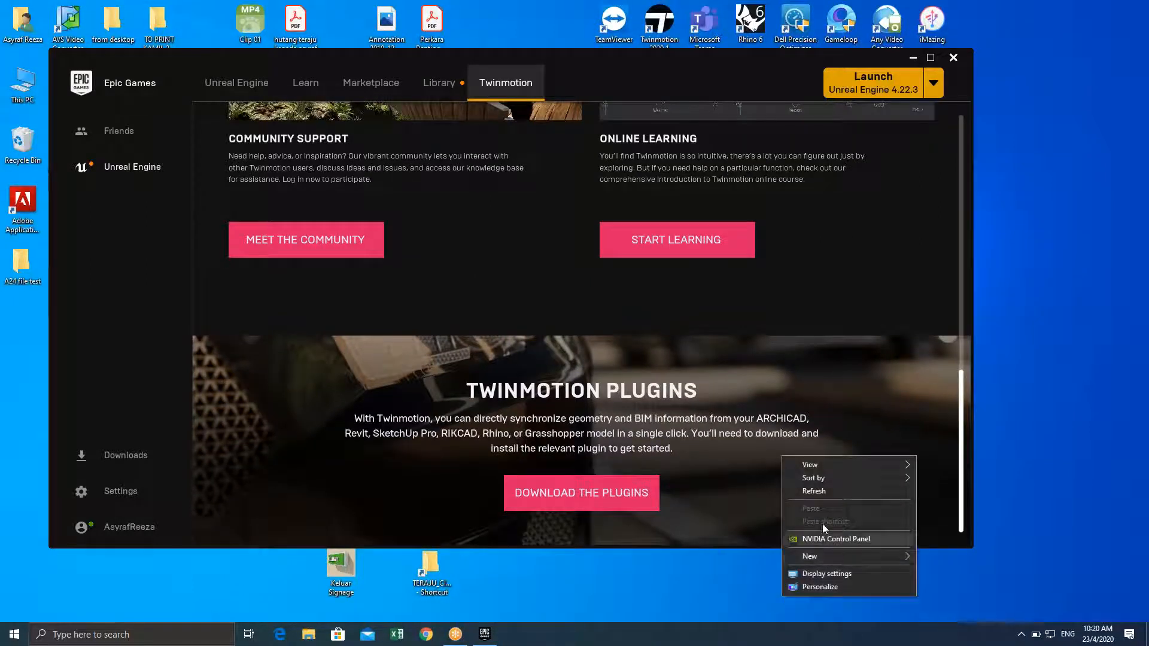
left_click(818, 491)
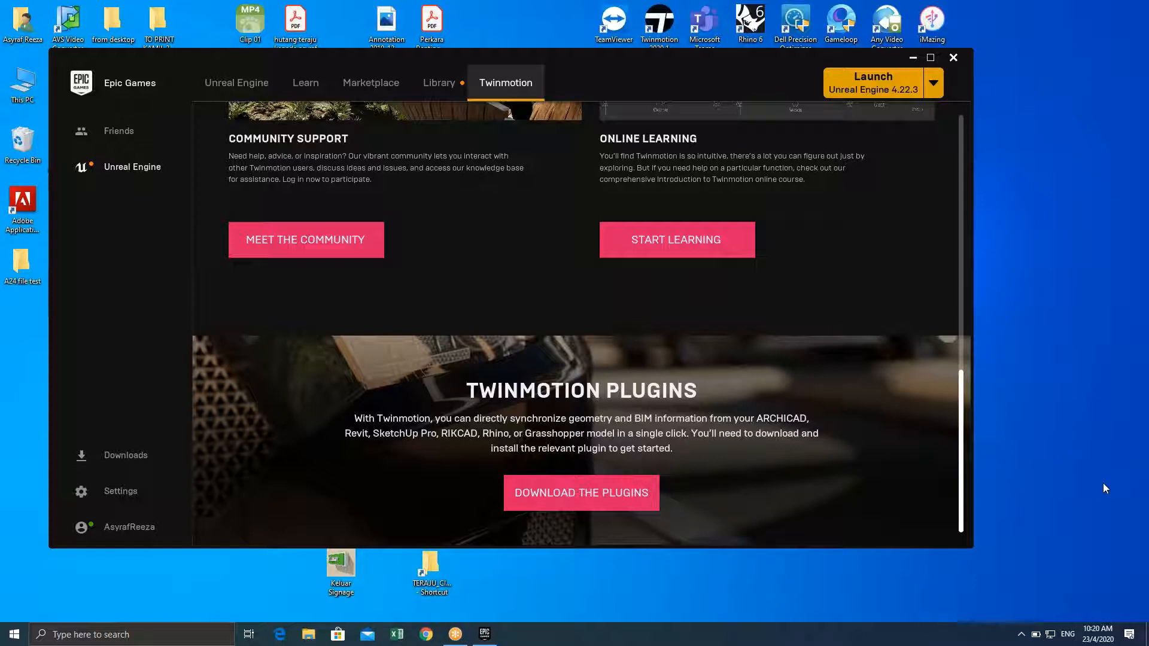
right_click(838, 584)
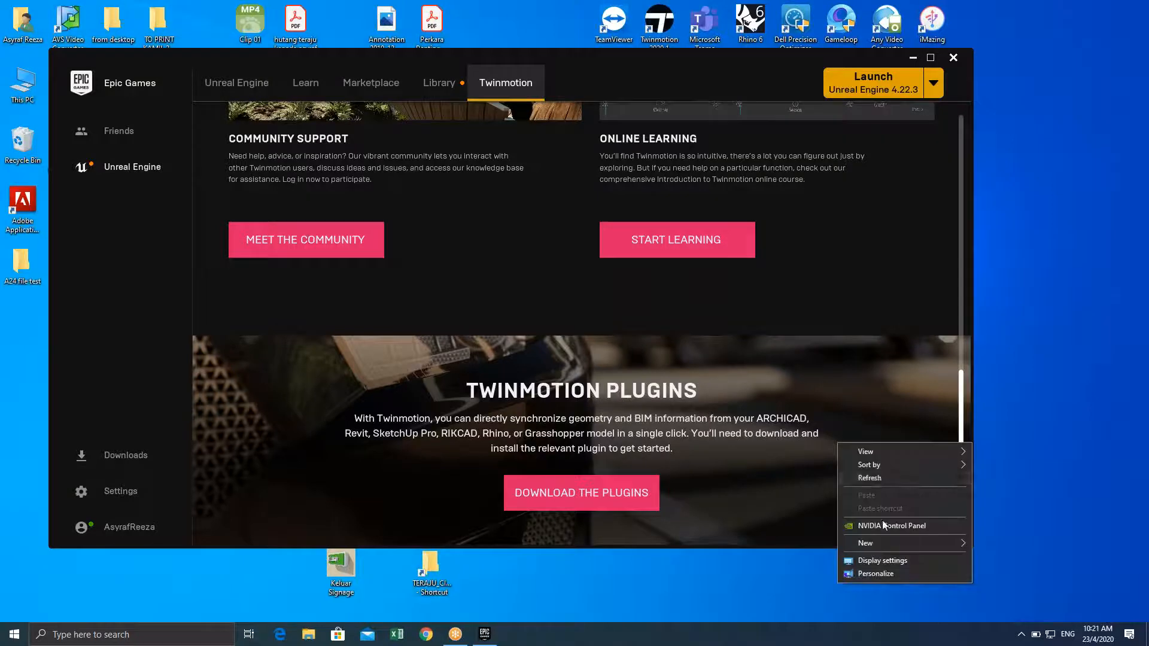
left_click(877, 477)
scroll(608, 394, "up", 15)
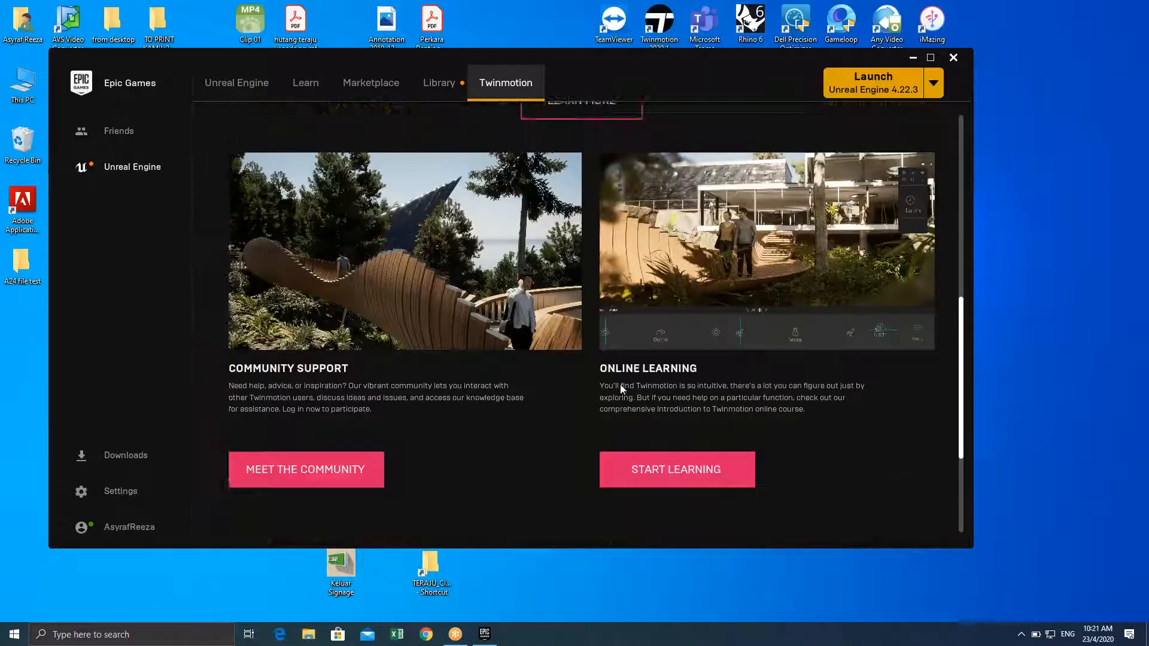
Check the Twinmotion versions offered in the launcher, keeping Twinmotion 2020.1, and view the Library before returning to the Twinmotion page
scroll(622, 378, "up", 1)
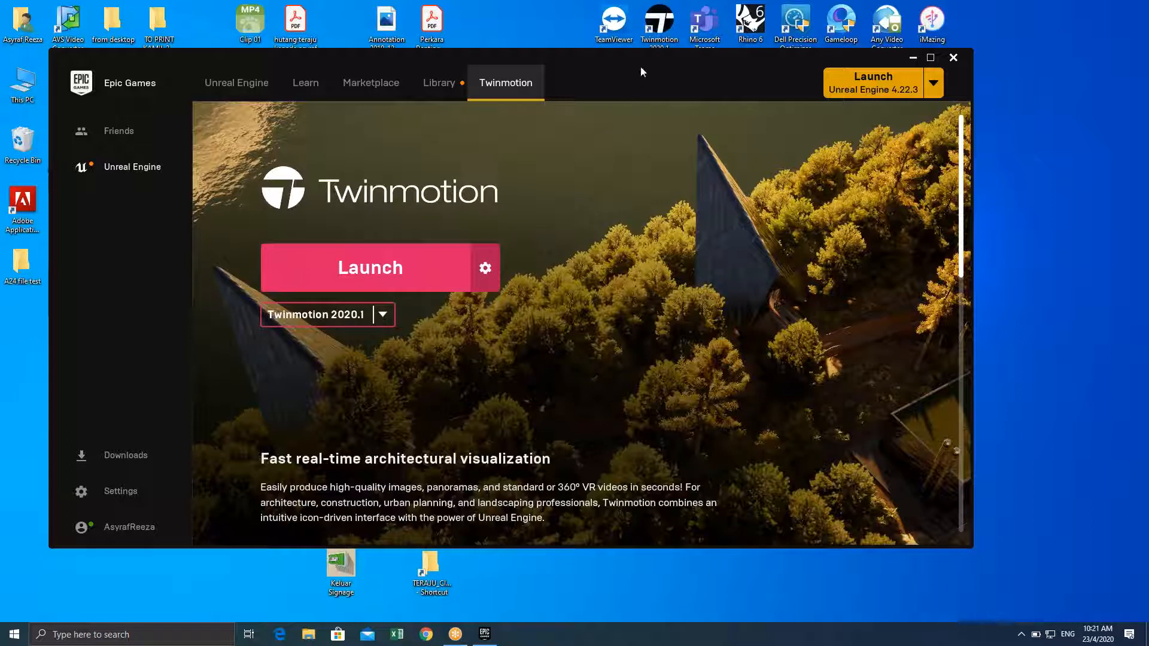
mouse_move(641, 66)
left_mouse_down()
mouse_move(614, 65)
mouse_move(629, 61)
left_mouse_up()
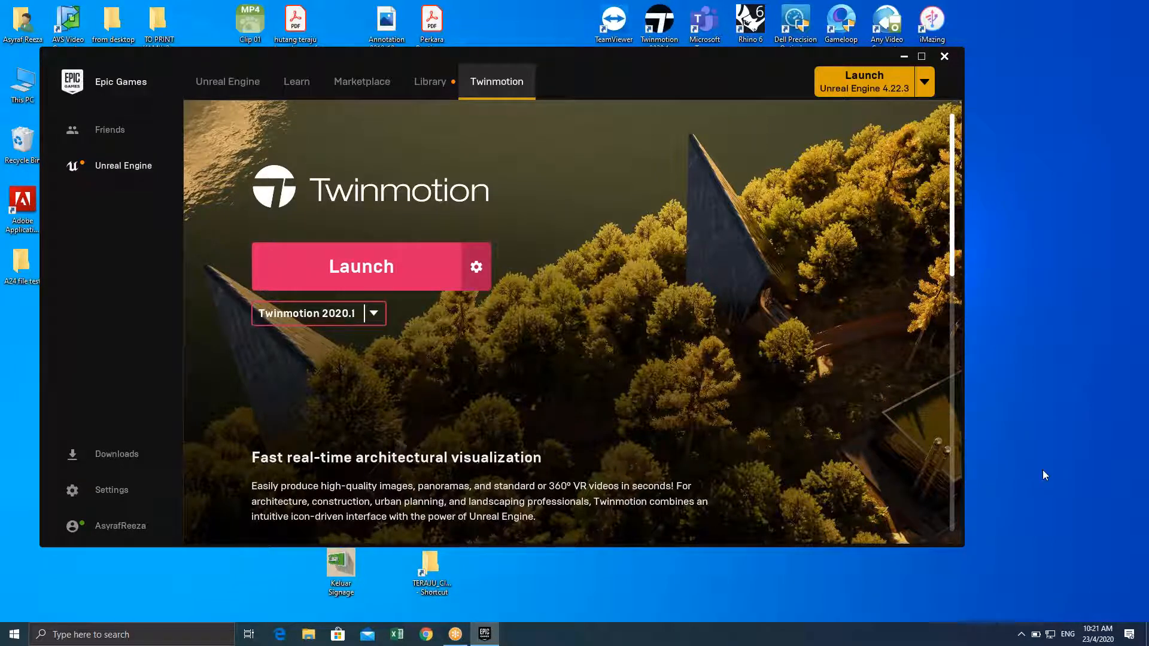
left_click(376, 322)
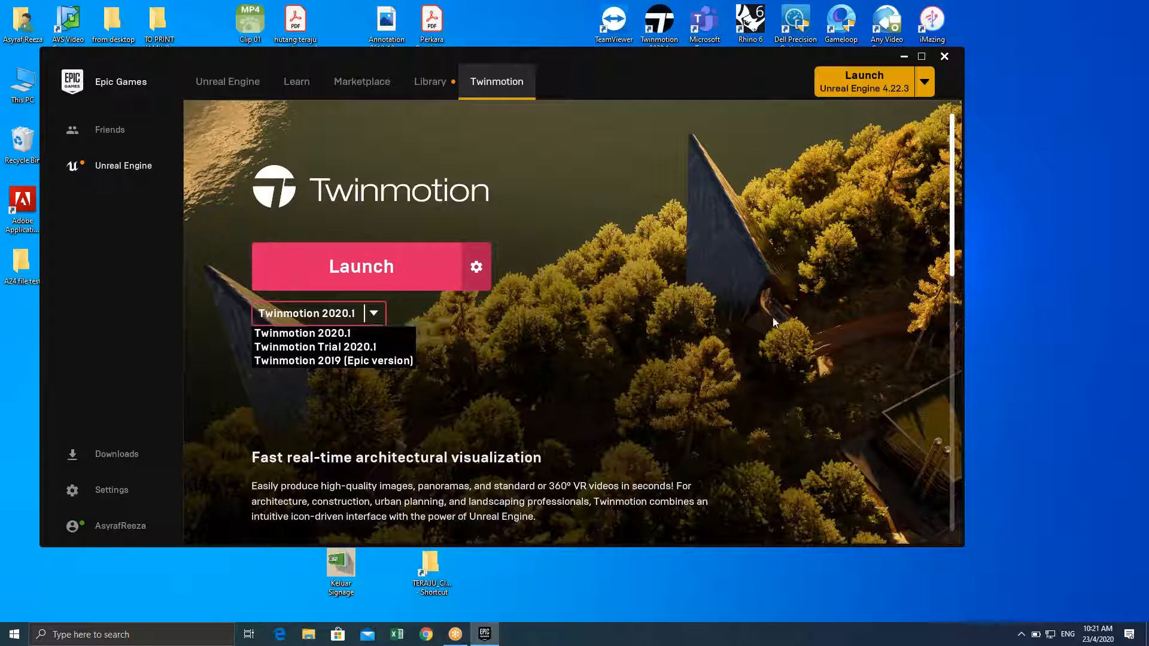
left_click(676, 95)
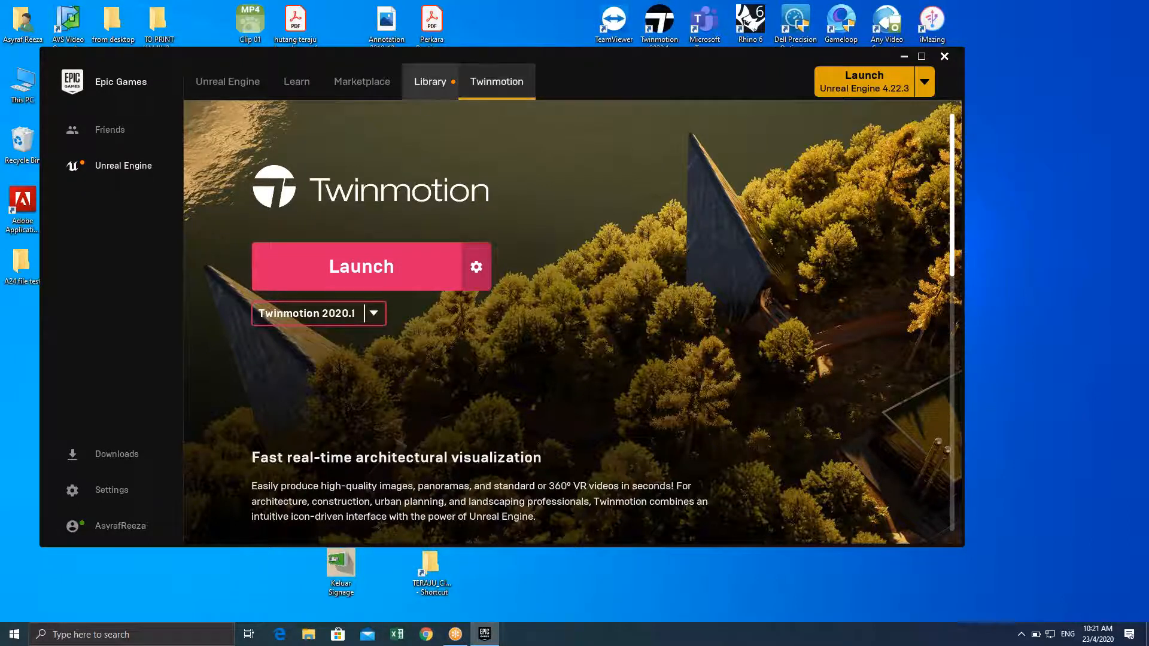
left_click(429, 90)
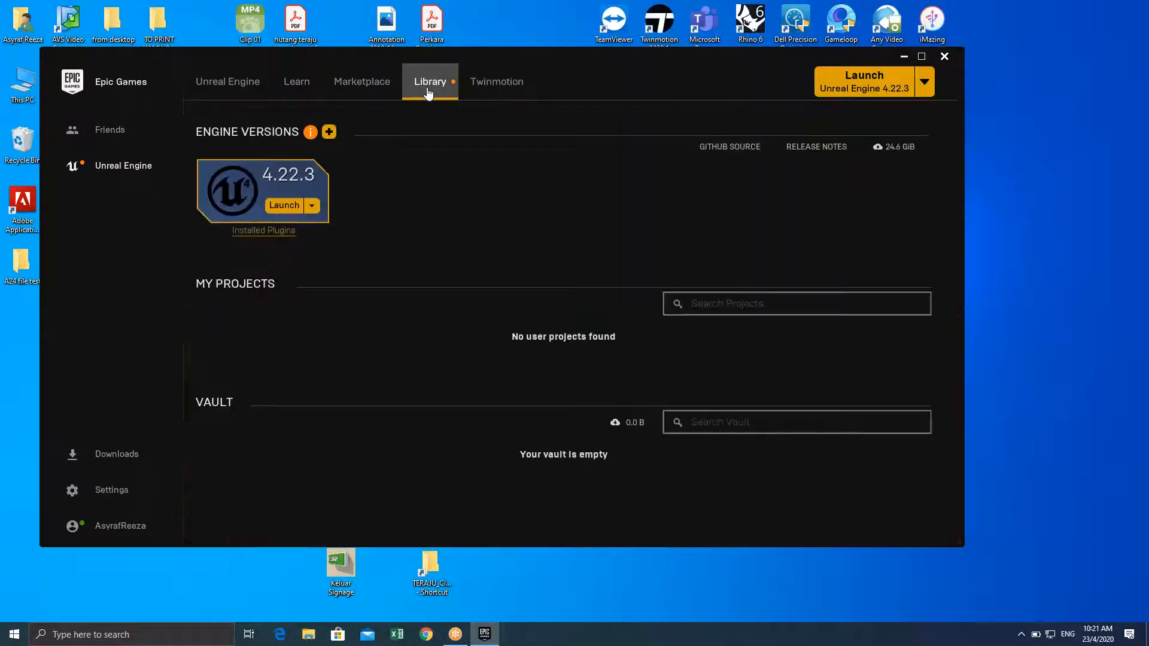
left_click(480, 83)
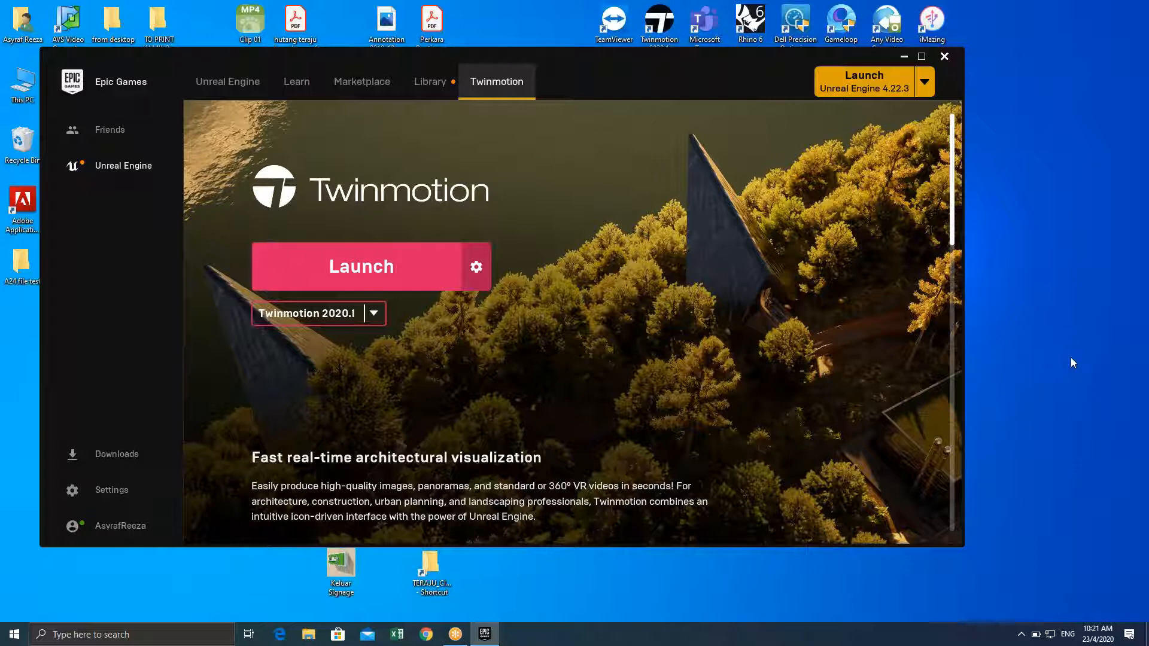
right_click(771, 607)
left_click(823, 502)
right_click(867, 587)
left_click(915, 485)
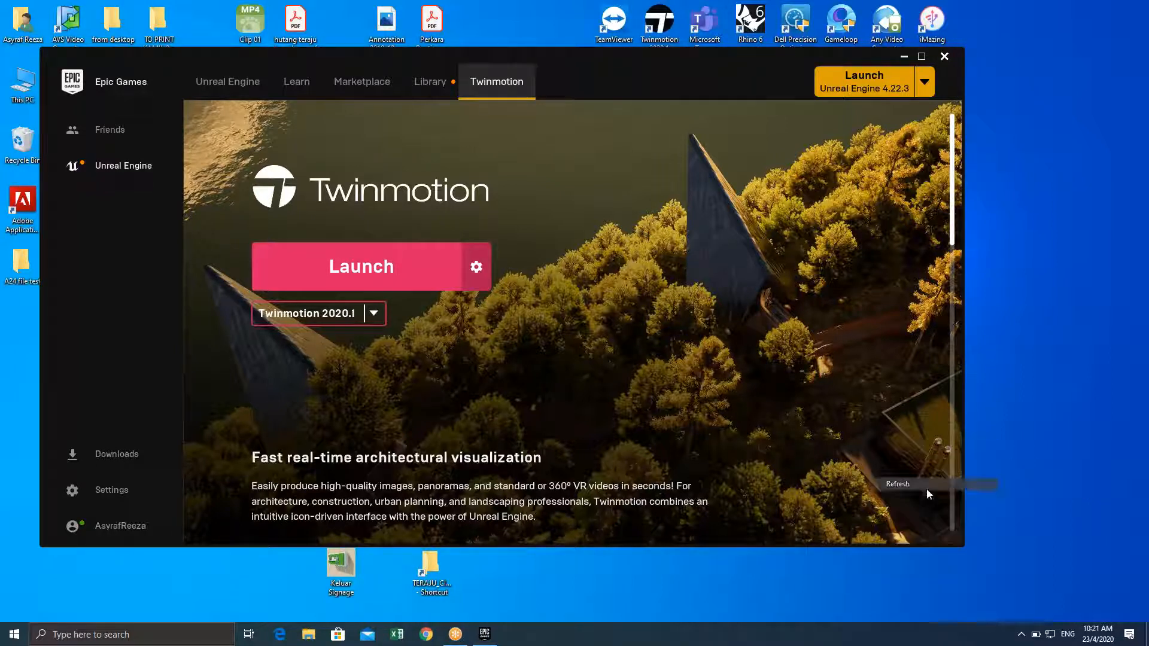
right_click(816, 576)
left_click(867, 470)
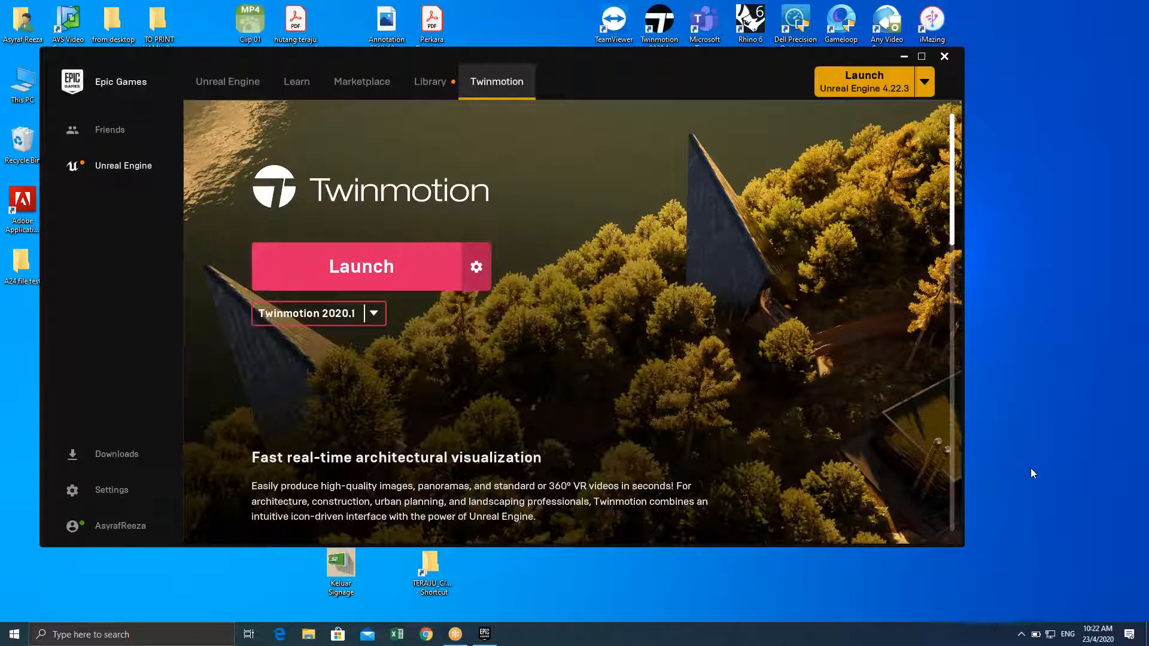
right_click(747, 591)
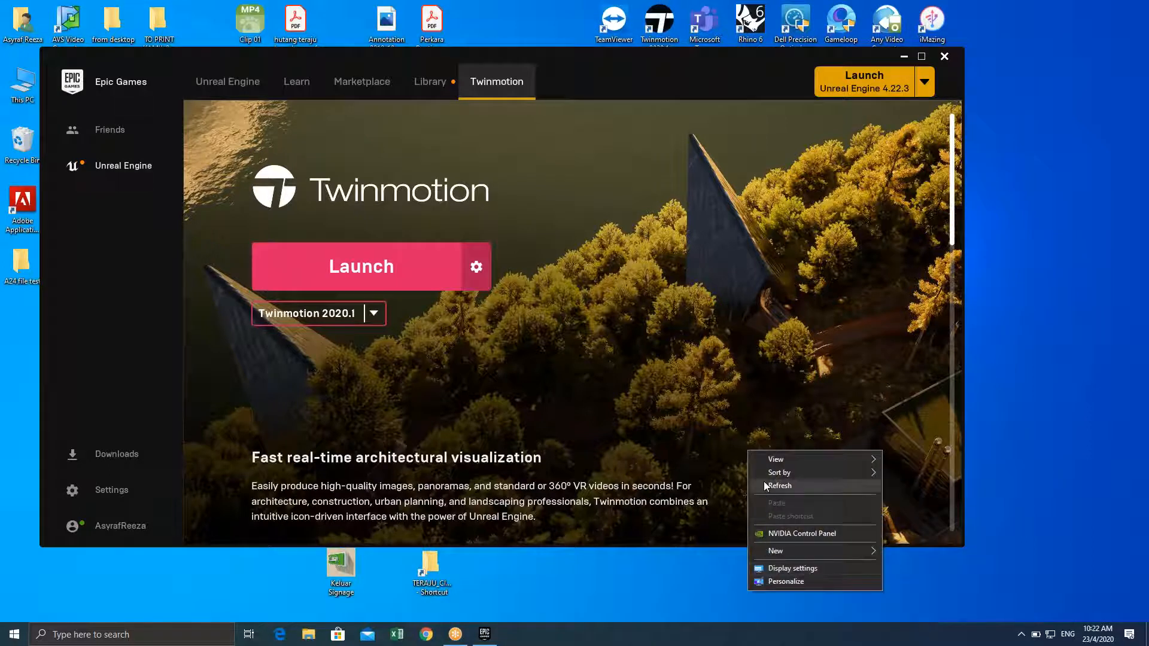
left_click(766, 486)
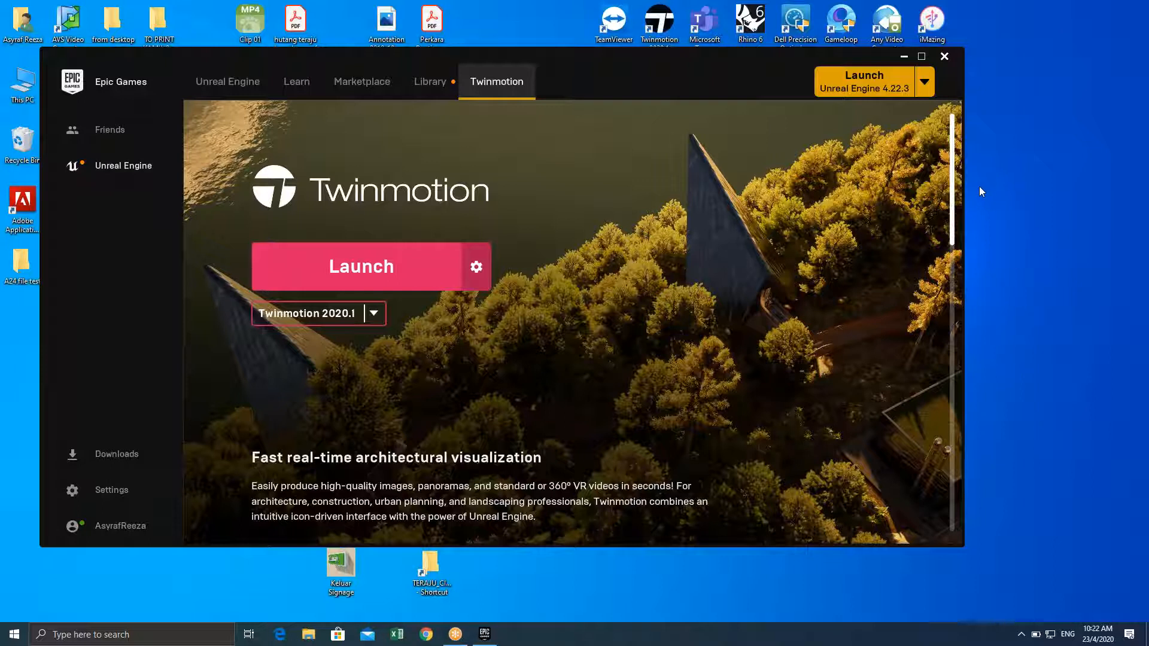
right_click(782, 590)
left_click(805, 484)
scroll(691, 375, "down", 15)
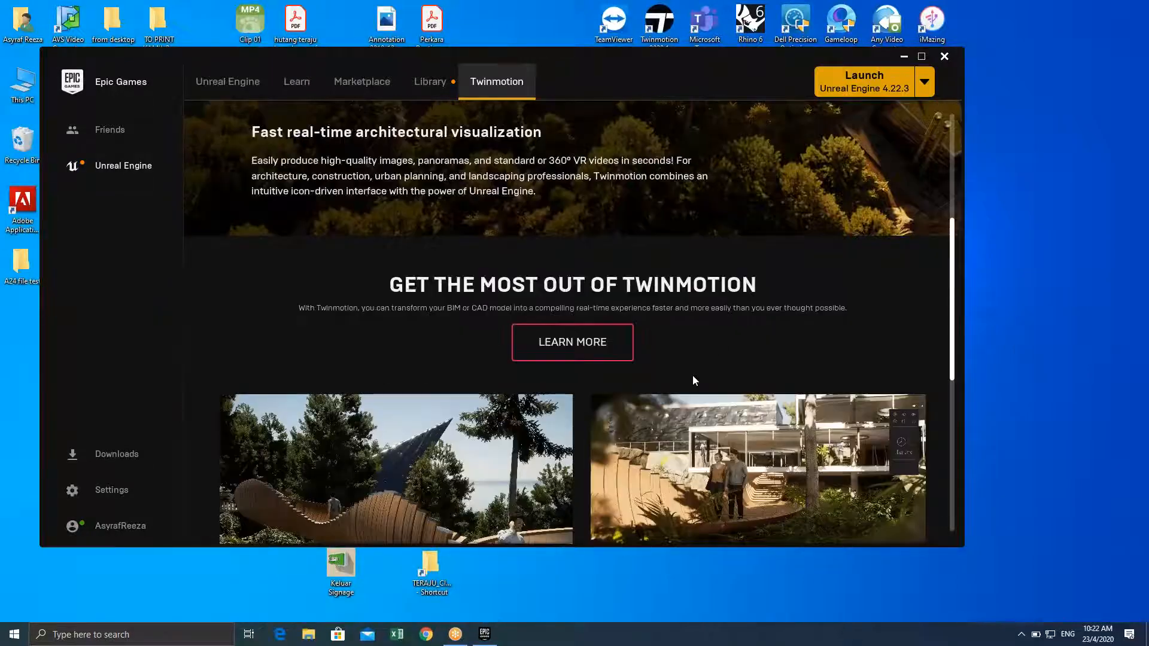
scroll(670, 377, "up", 15)
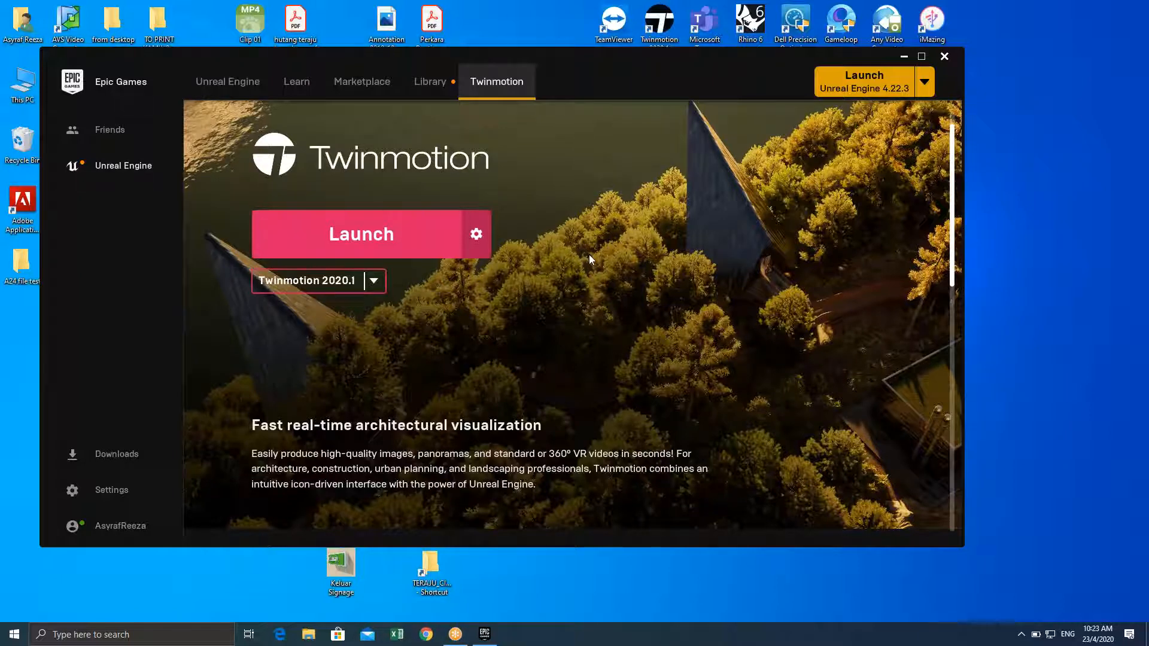
scroll(588, 258, "down", 10)
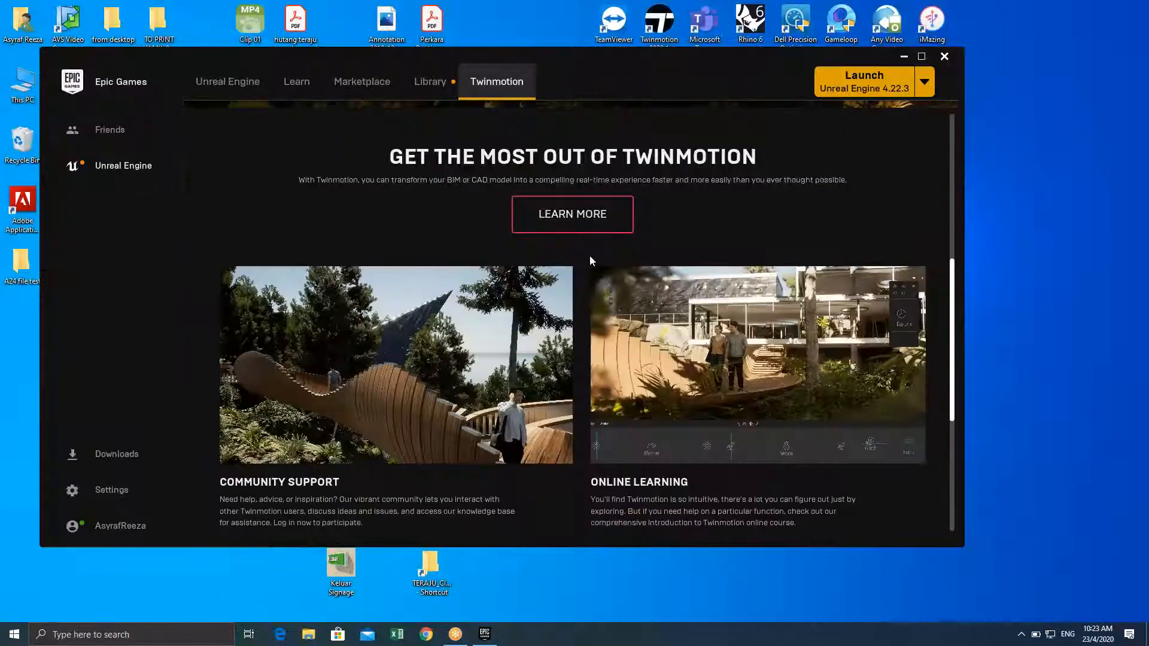
scroll(590, 256, "up", 8)
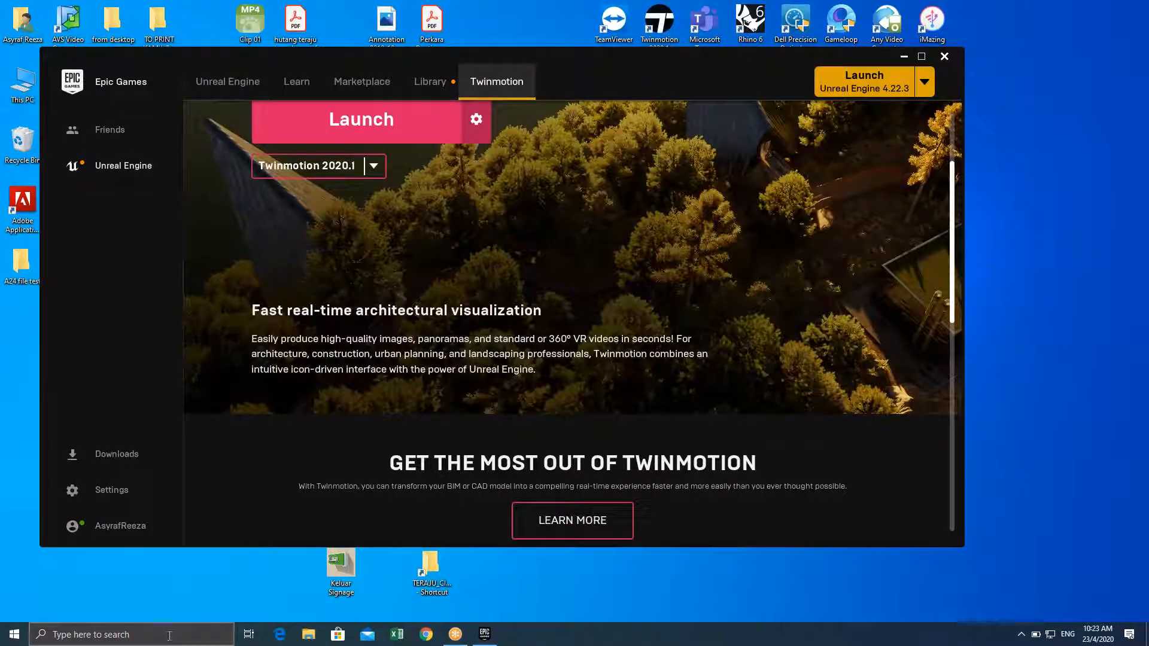
Search Windows for "epic" to locate the Epic Games Launcher app, and return to the open launcher window
left_click_drag(597, 56, 594, 50)
left_click(138, 634)
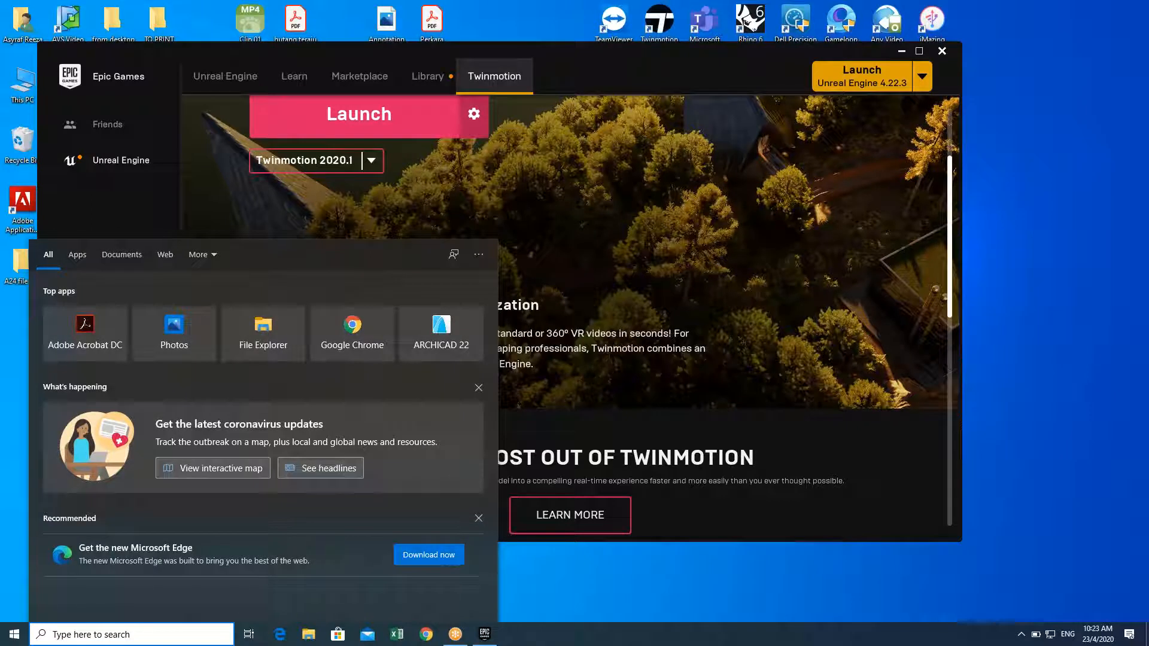
type("epic")
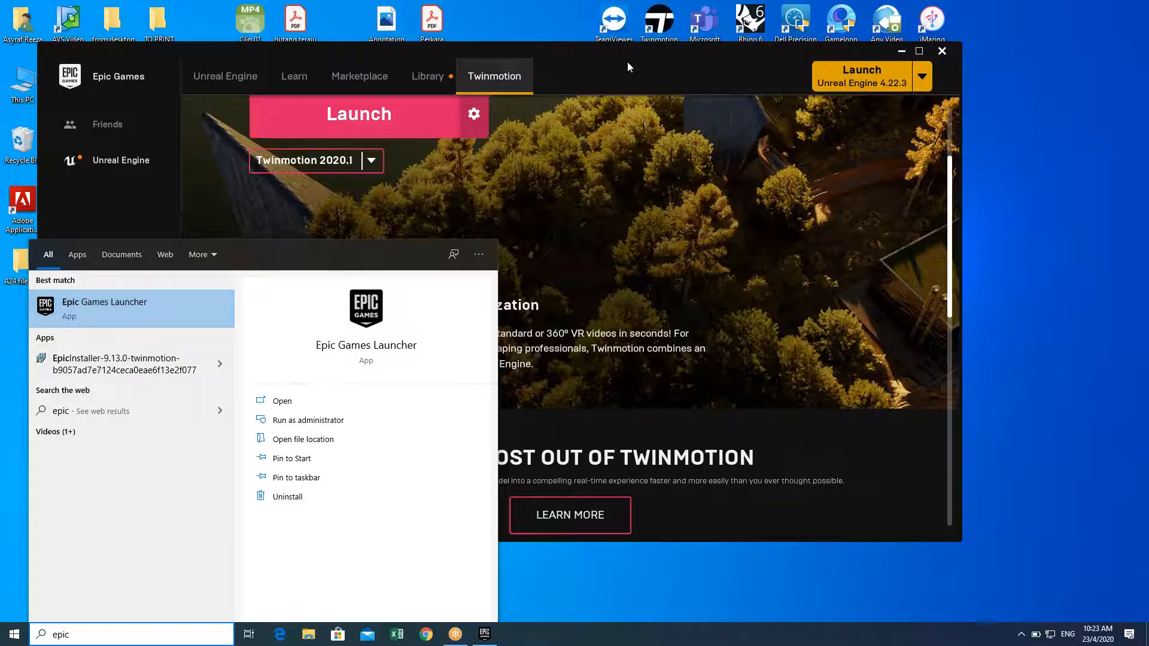
left_click(548, 46)
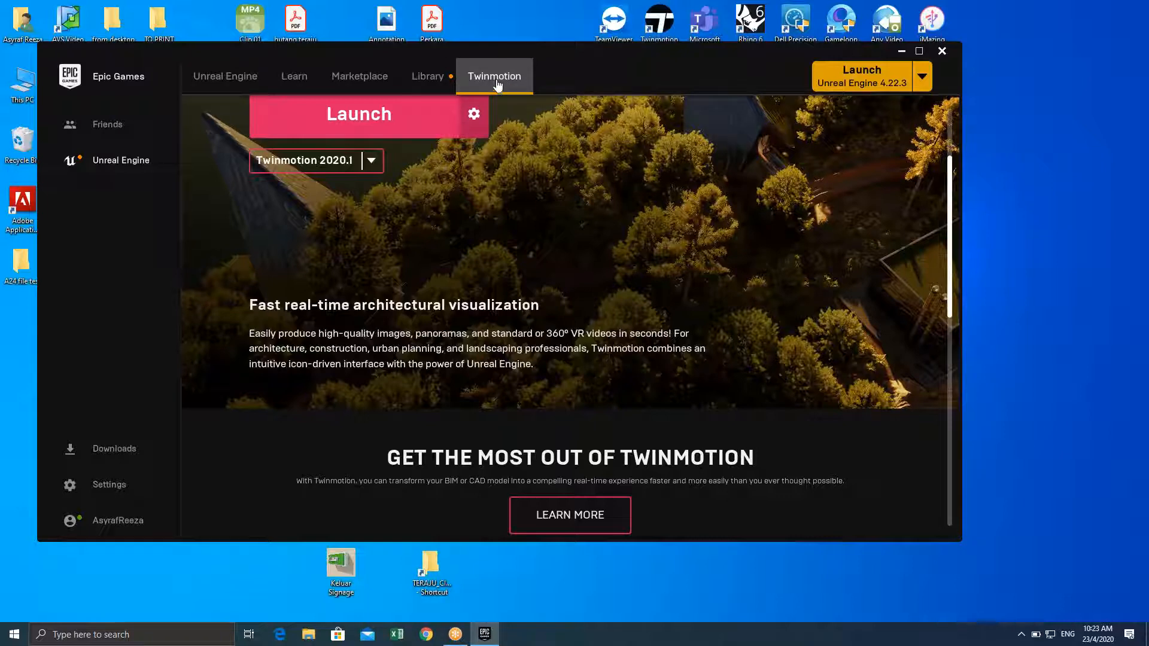
Review the launcher's Twinmotion page from the Launch area down to the Twinmotion Plugins section
scroll(605, 219, "up", 2)
scroll(605, 222, "up", 1)
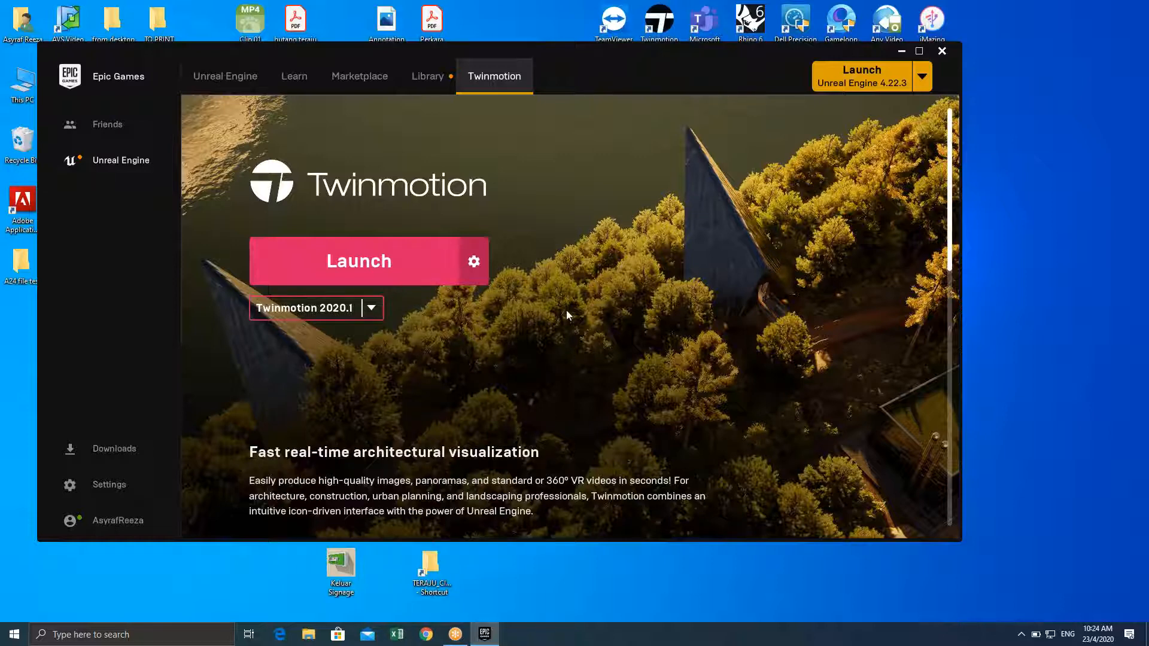
scroll(566, 310, "down", 15)
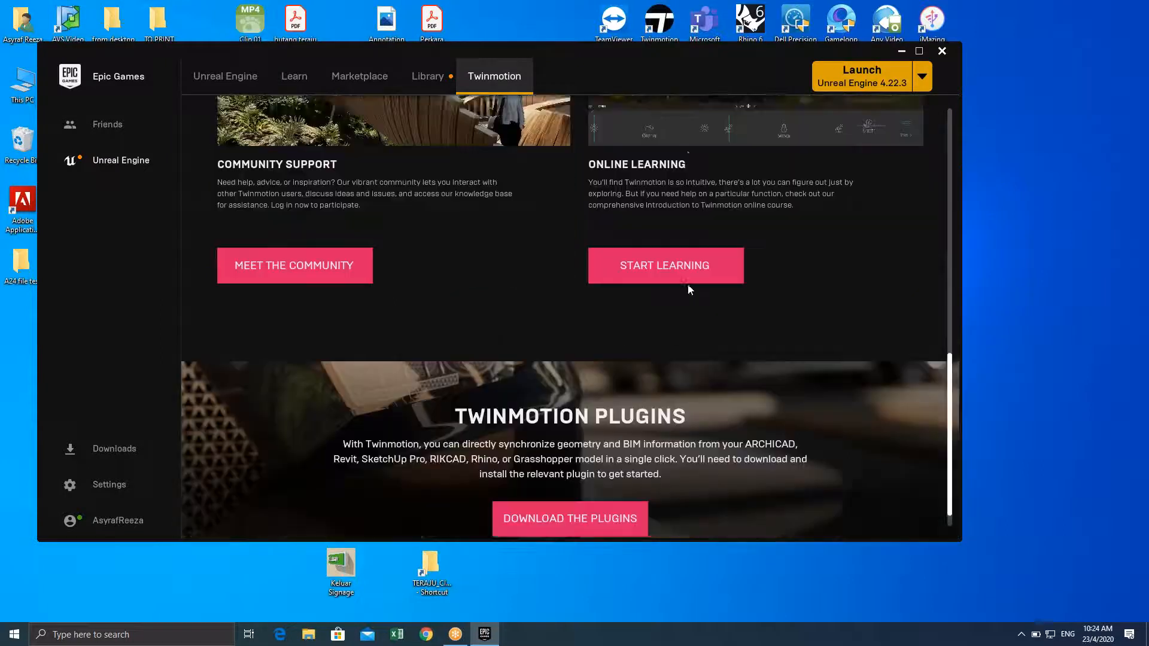
Open the Twinmotion Direct Link plugins page and review the Twinmotion versions offered for the ARCHICAD plugin
scroll(690, 290, "down", 1)
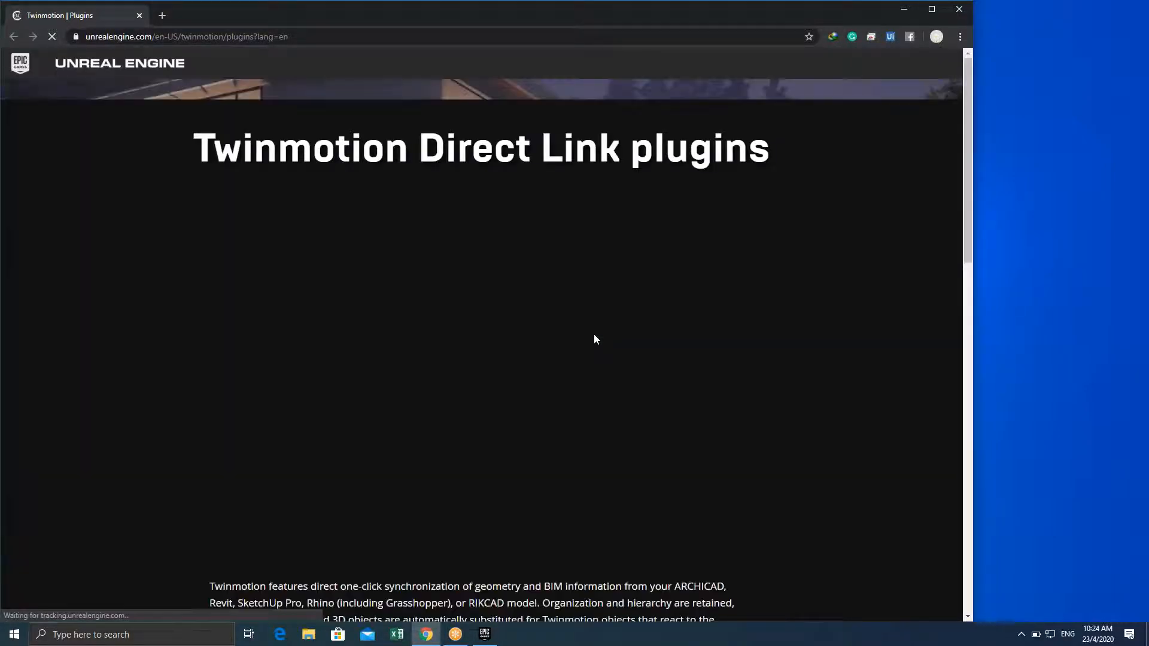
scroll(586, 328, "down", 10)
scroll(585, 326, "up", 5)
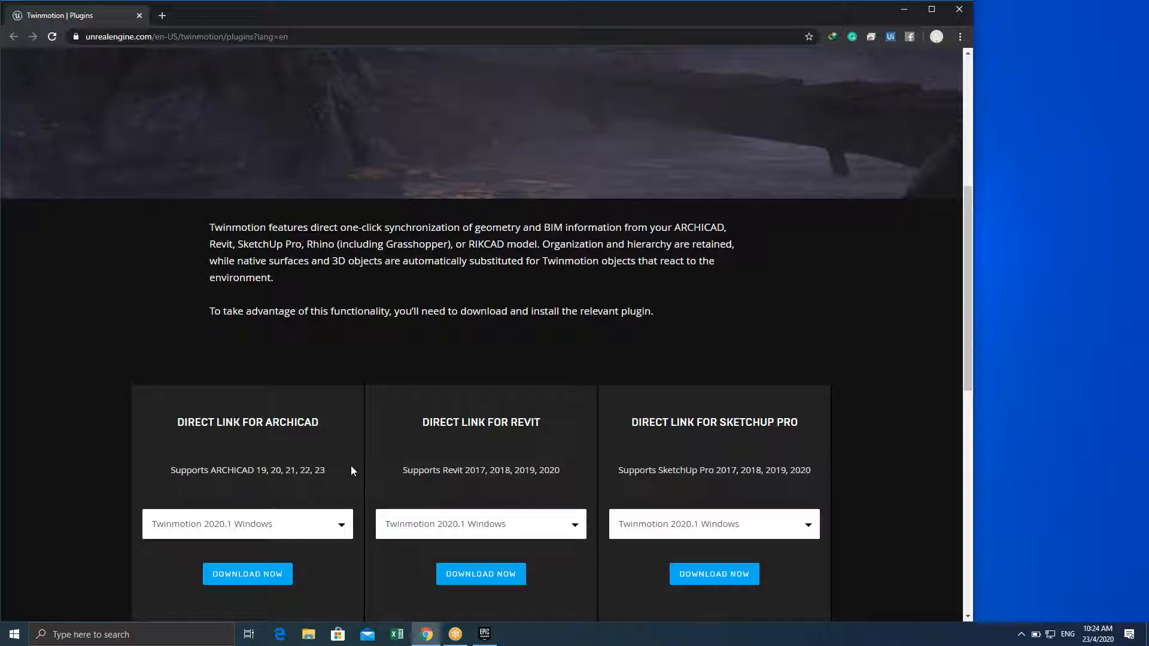
left_click(345, 522)
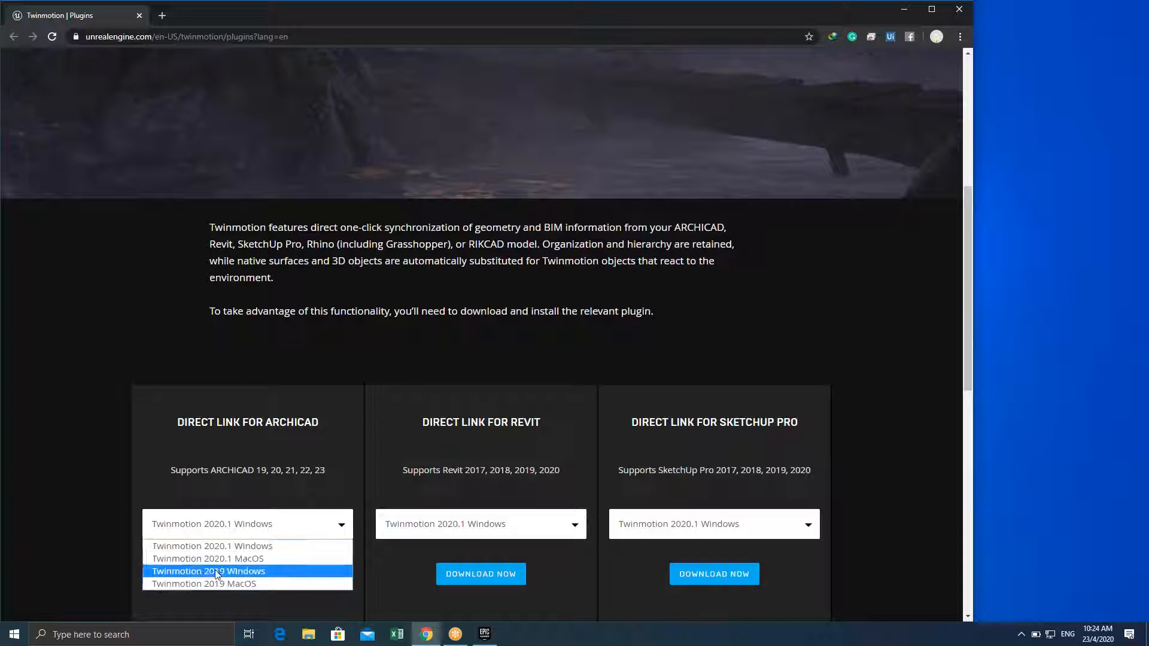
left_click(145, 426)
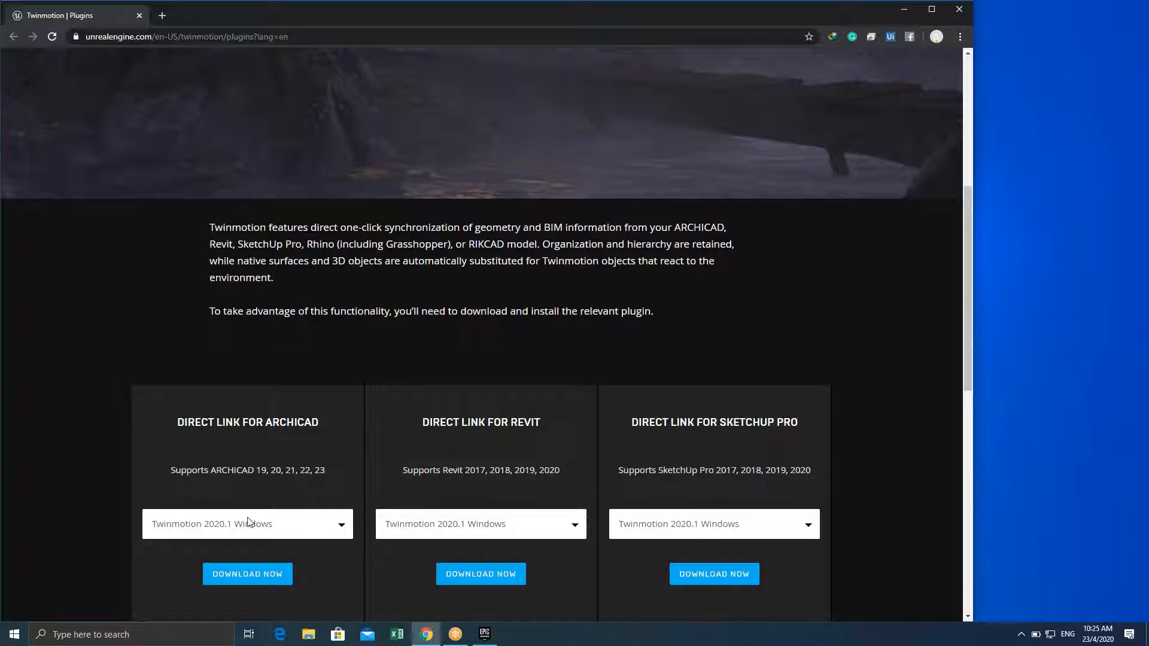
scroll(397, 439, "up", 6)
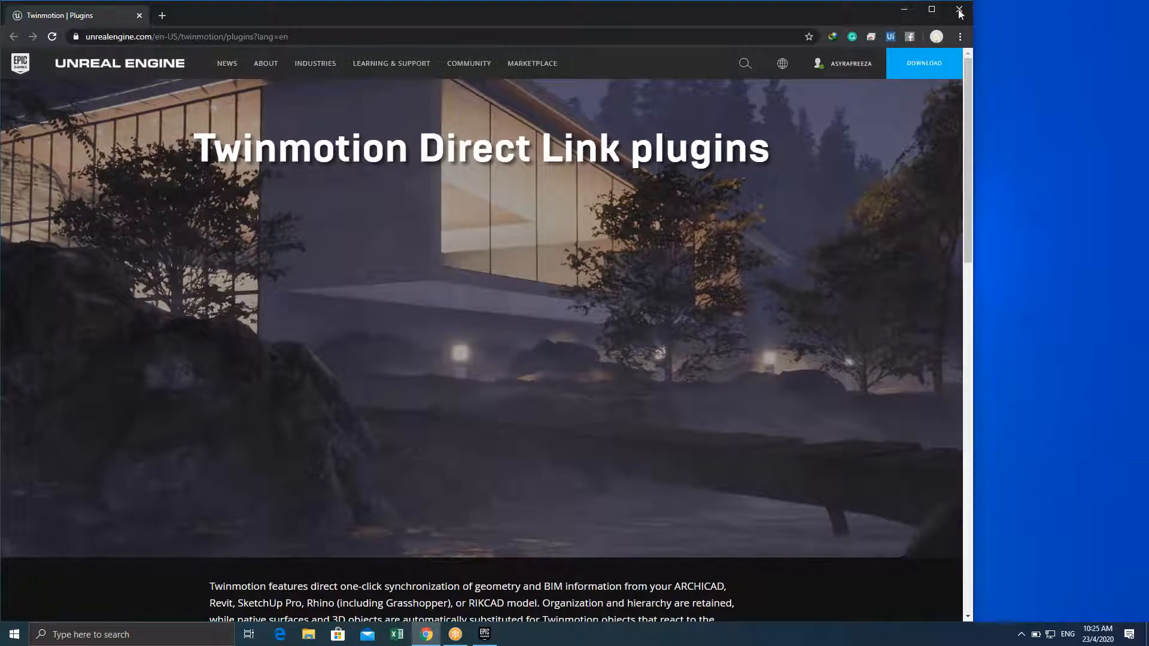
left_click(903, 9)
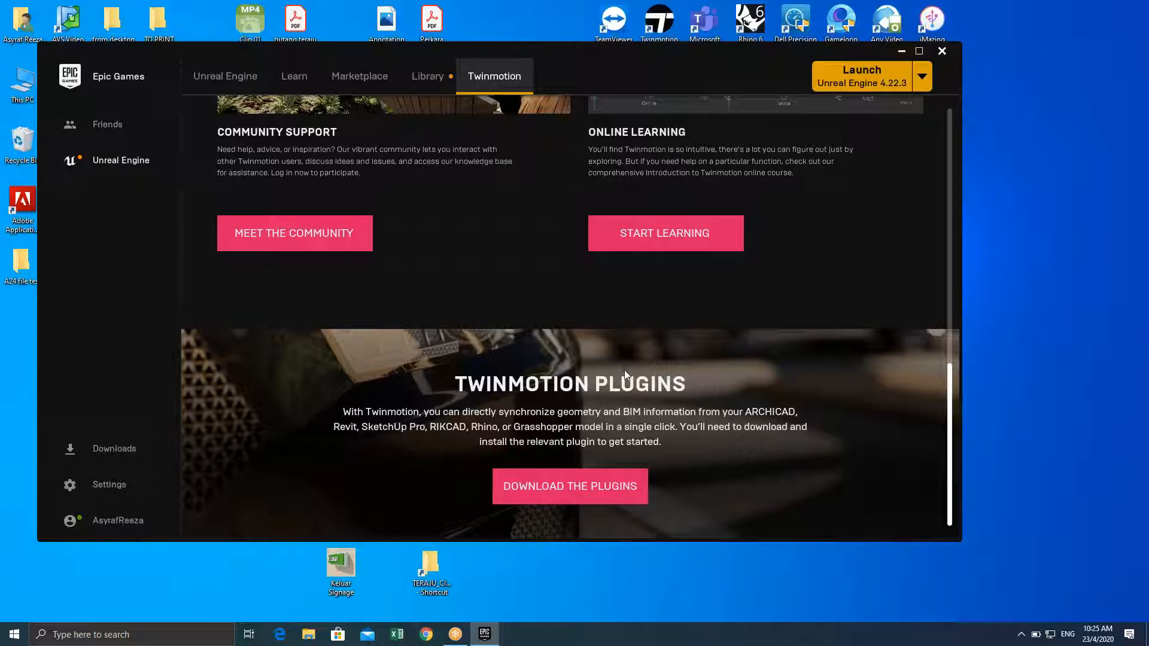
Minimize the Epic Games launcher and refresh the desktop
scroll(623, 371, "up", 1)
scroll(623, 371, "down", 1)
scroll(673, 245, "up", 9)
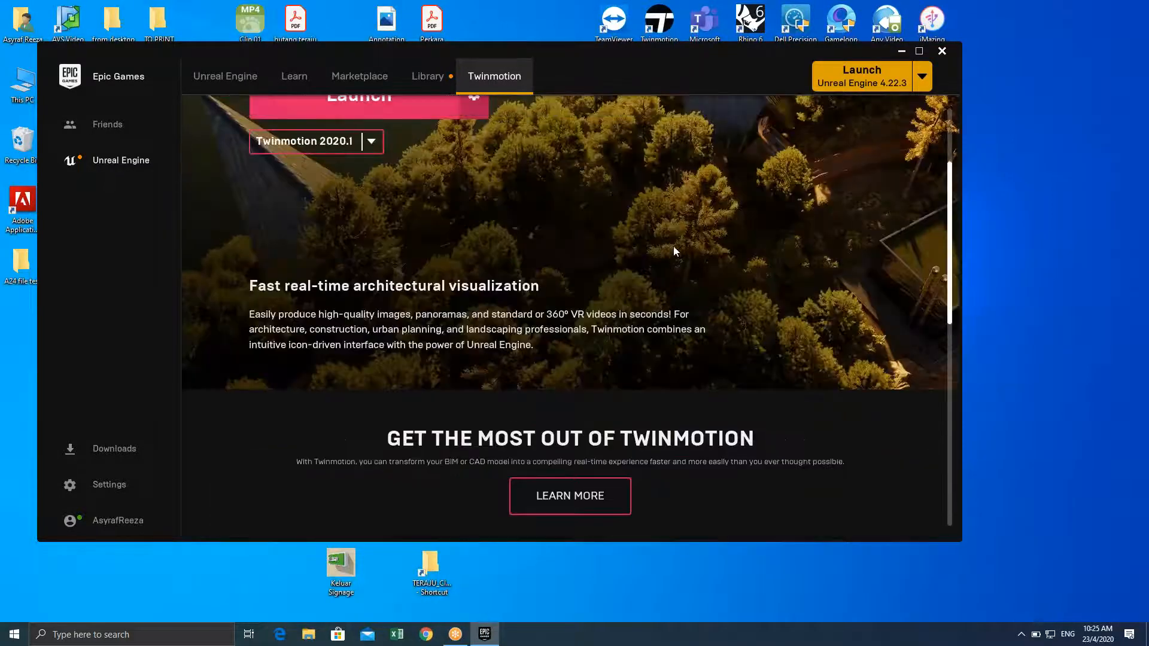
scroll(674, 248, "up", 3)
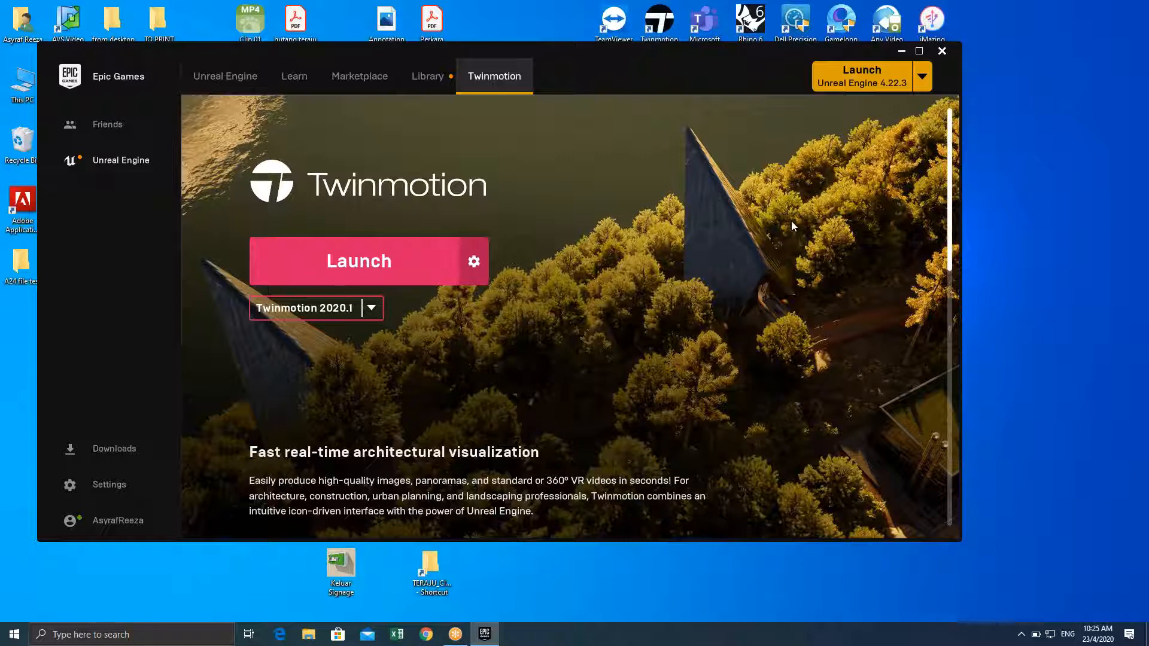
left_click(902, 52)
right_click(623, 122)
left_click(628, 154)
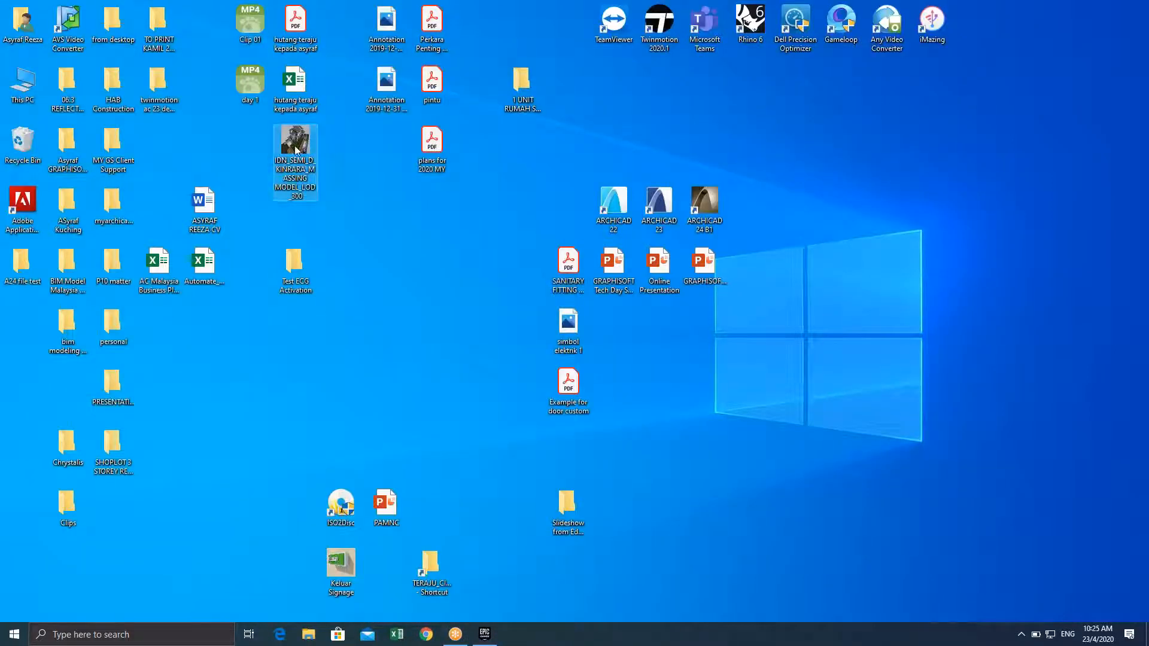
right_click(296, 150)
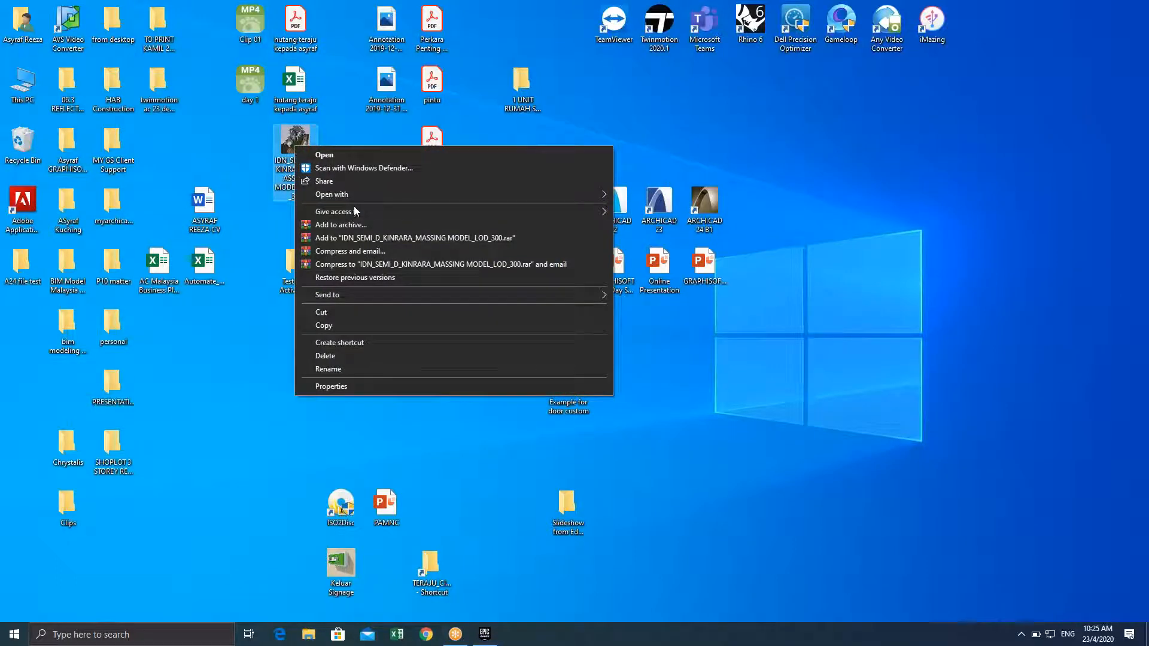
mouse_move(365, 198)
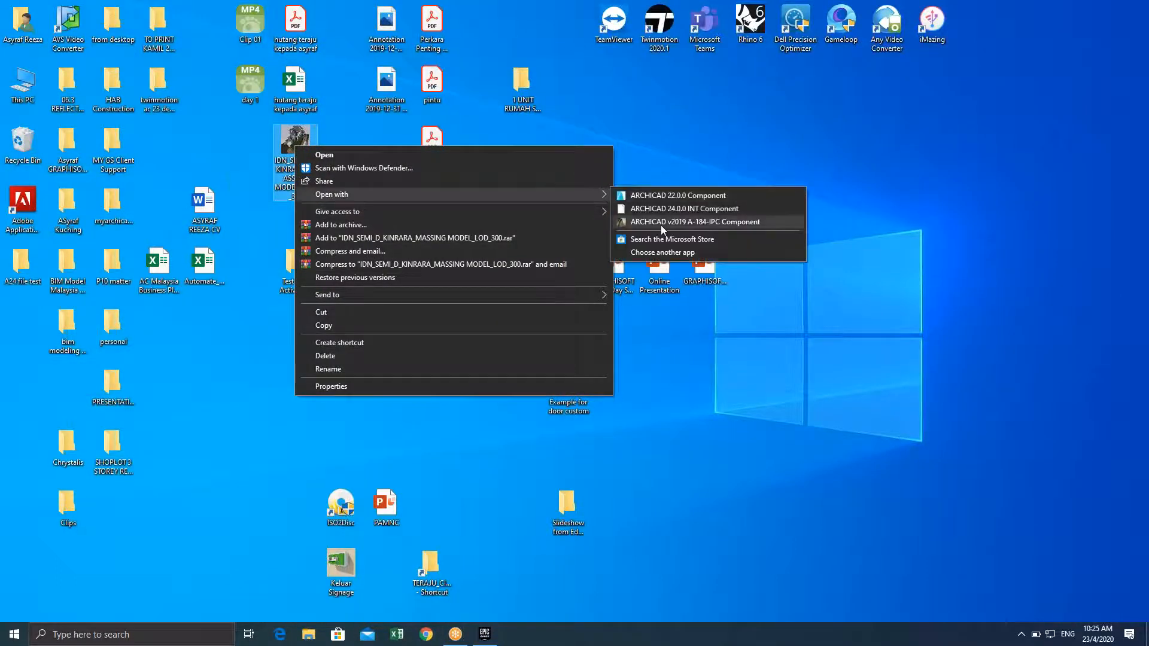
left_click(585, 433)
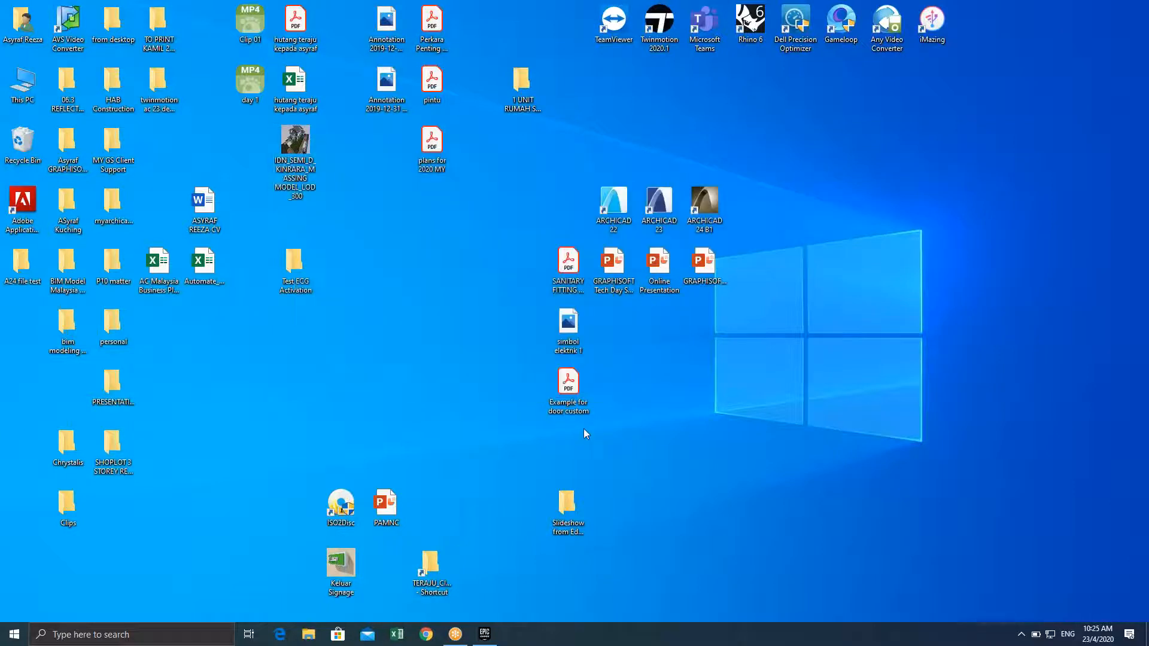
Find ARCHICAD 23 with the system search and launch it
left_click(33, 629)
type("arch")
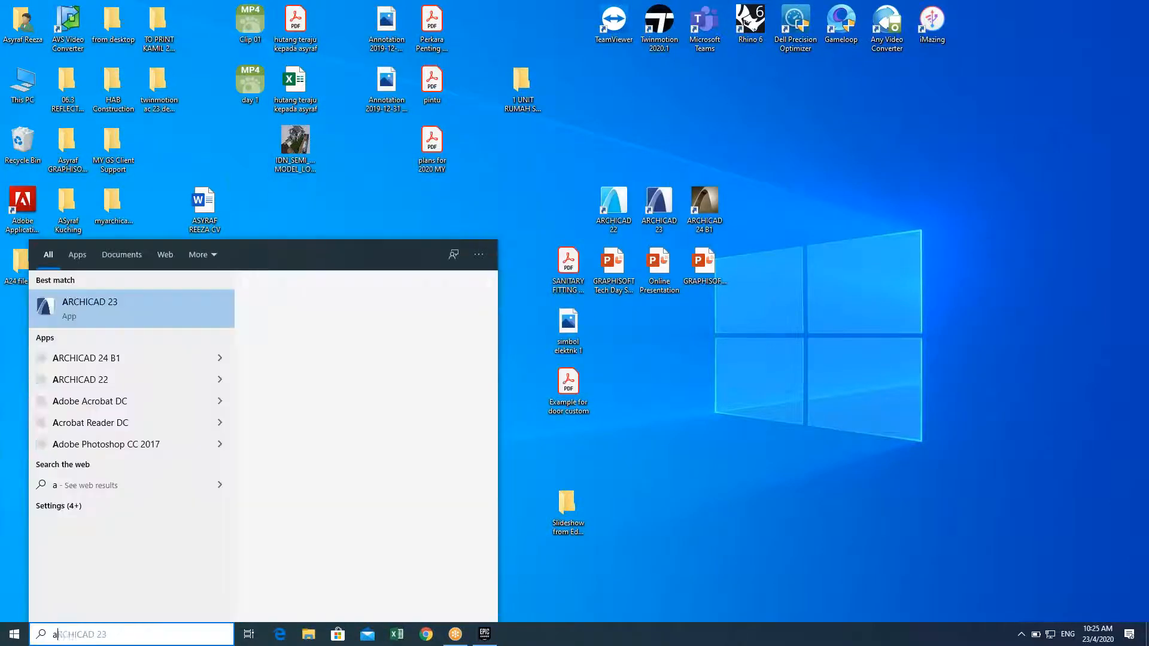
left_click(138, 317)
right_click(813, 141)
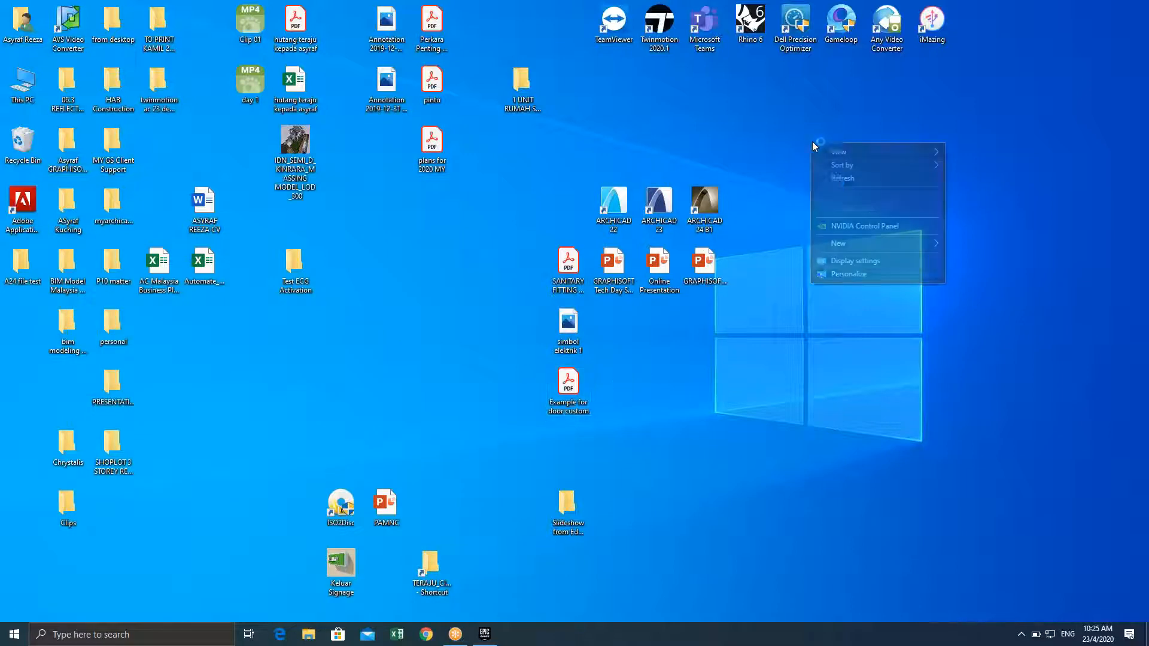
left_click(832, 182)
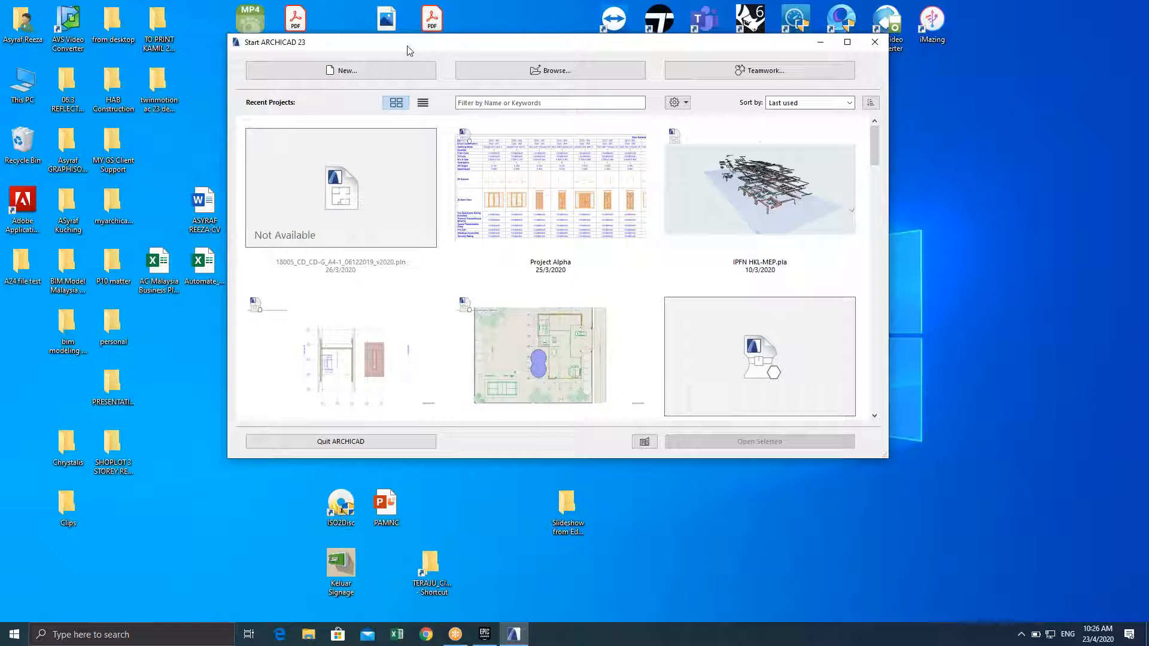
Open the project archive IDN_SEMI_D_KINRARA_MASSING MODEL_LOD_300 from the desktop, reading its library elements directly from the archive
left_click(549, 74)
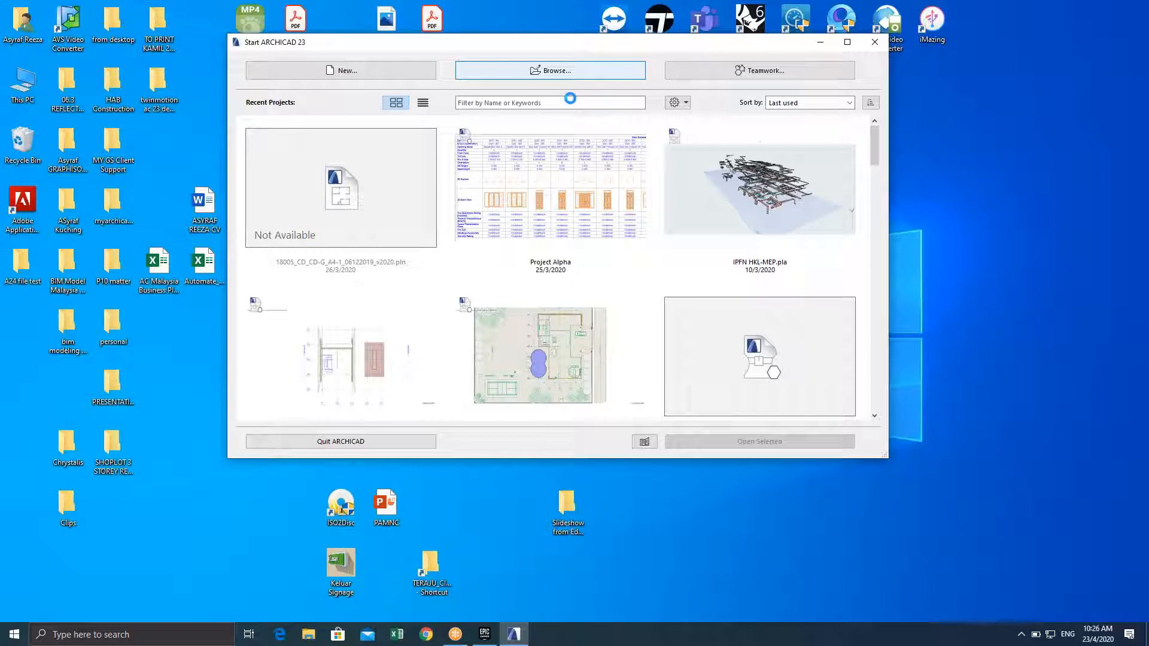
right_click(935, 128)
left_click(946, 160)
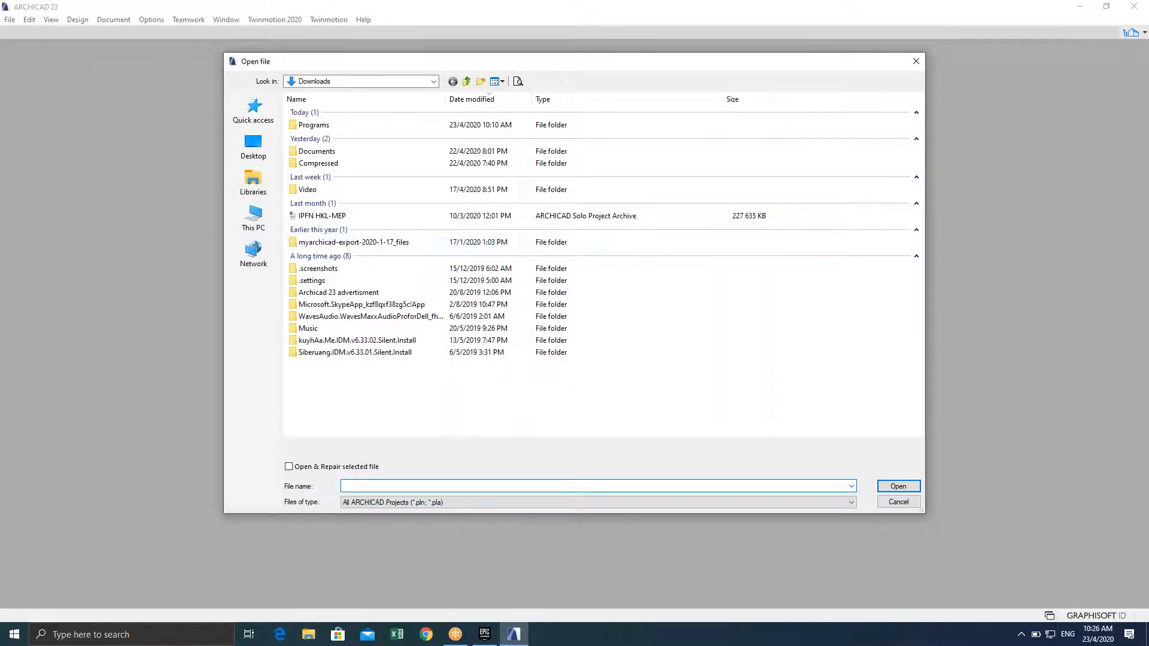
left_click(253, 146)
left_click(630, 304)
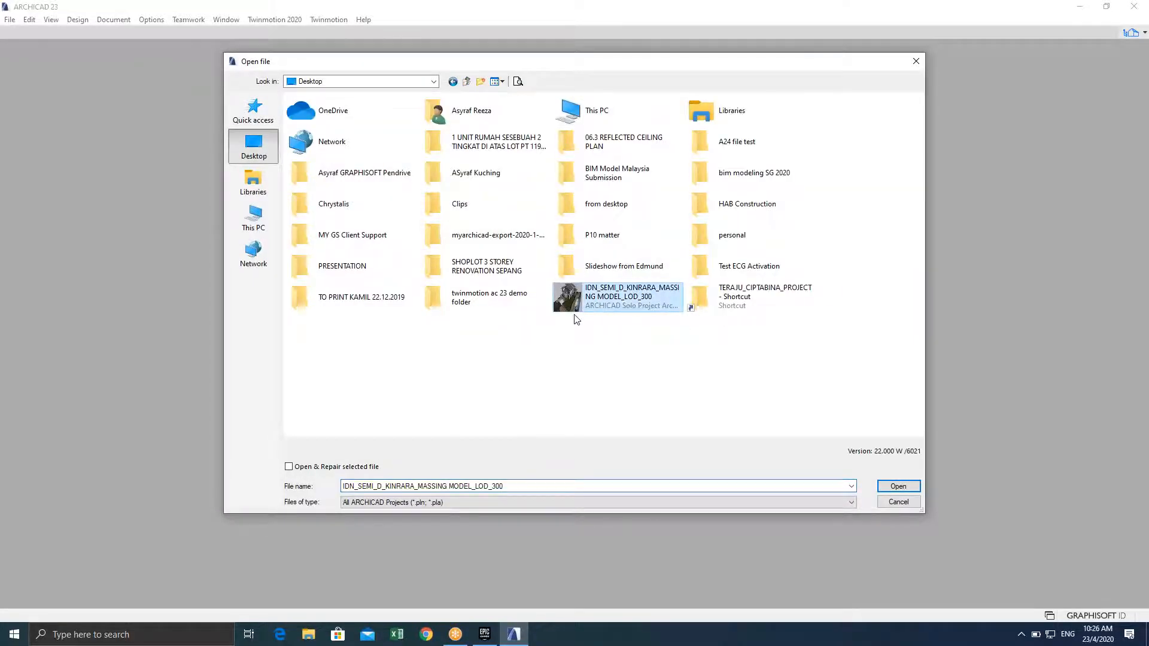
left_click(885, 485)
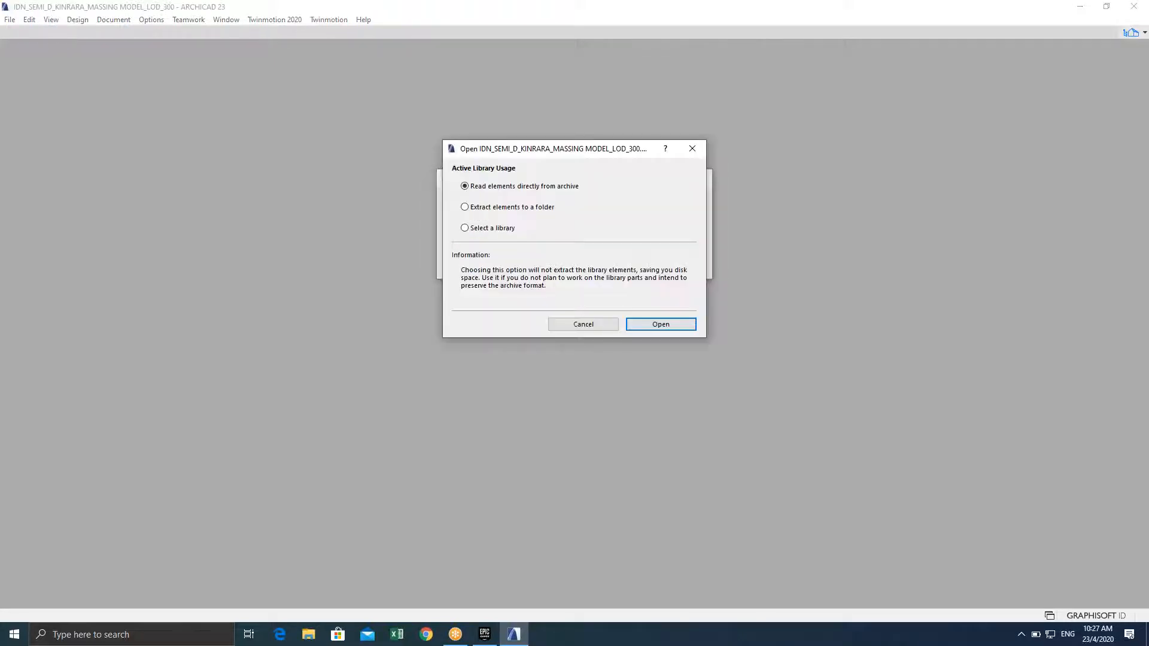
left_click(661, 323)
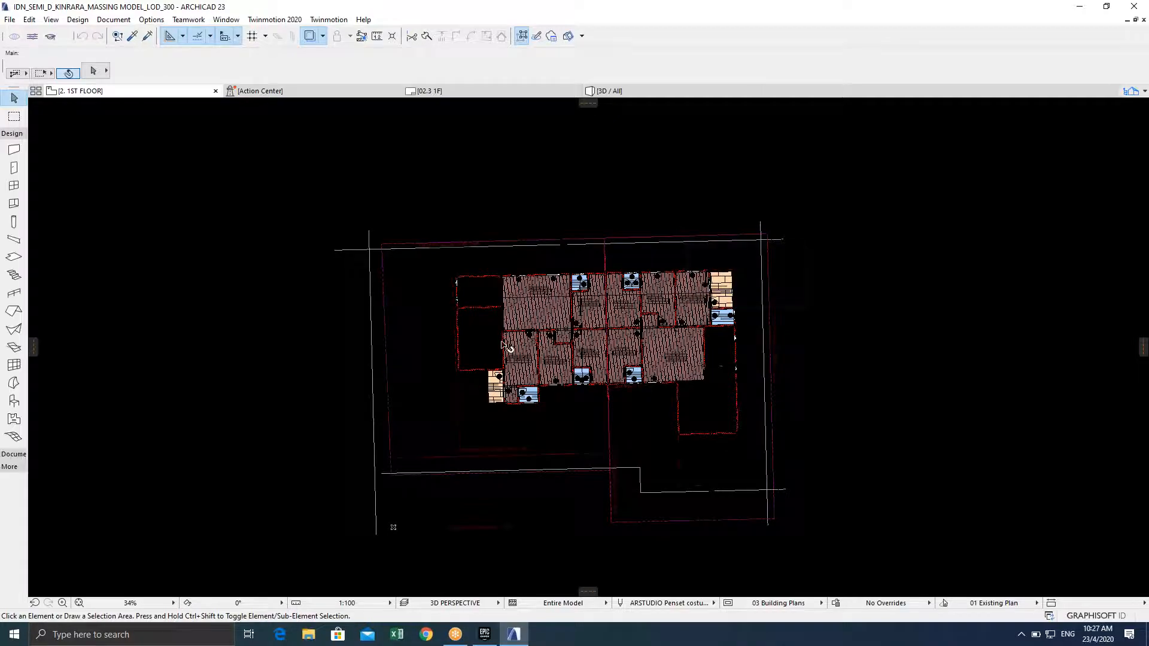
scroll(277, 167, "up", 1)
scroll(432, 284, "up", 4)
scroll(436, 270, "up", 1)
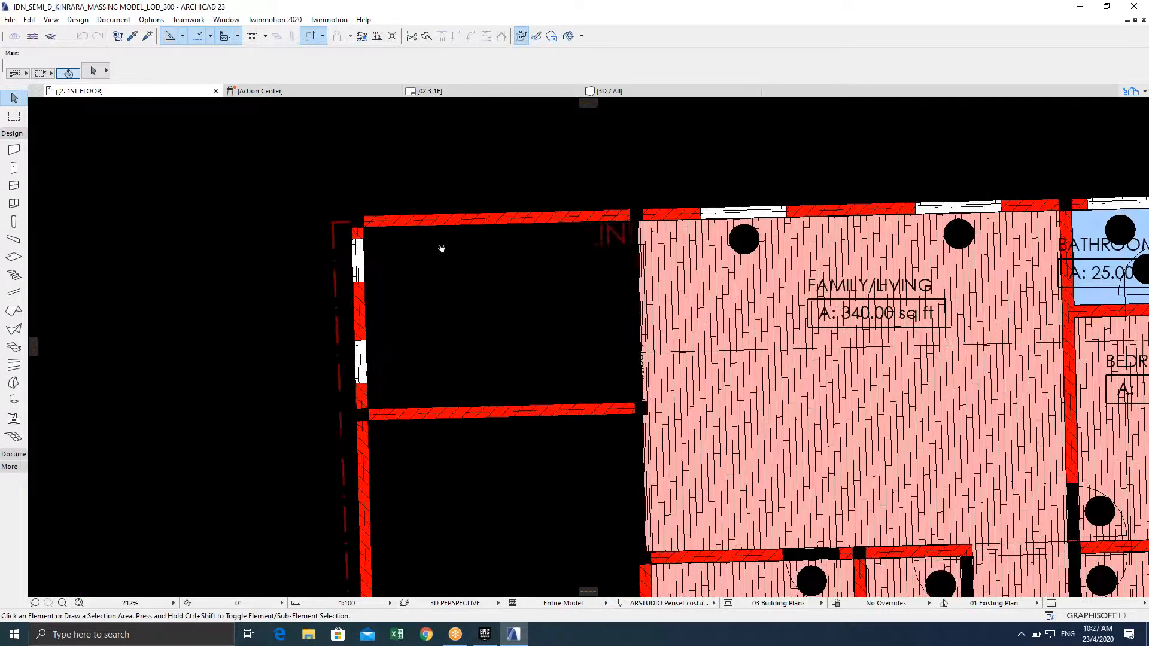
scroll(535, 242, "down", 5)
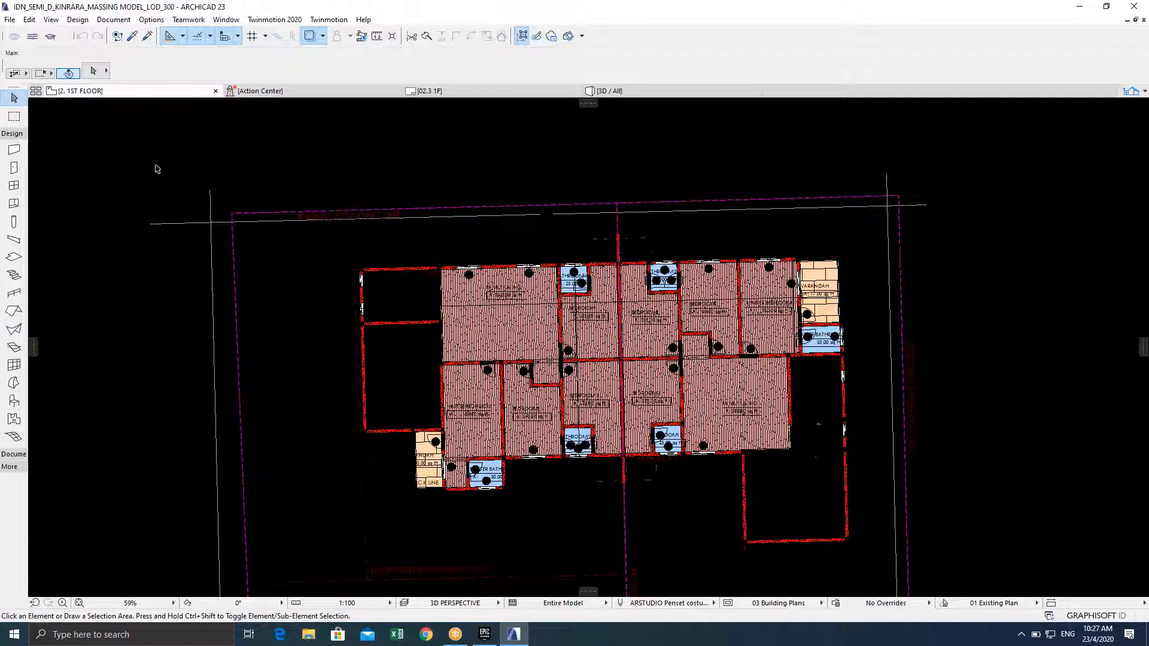
left_click(114, 20)
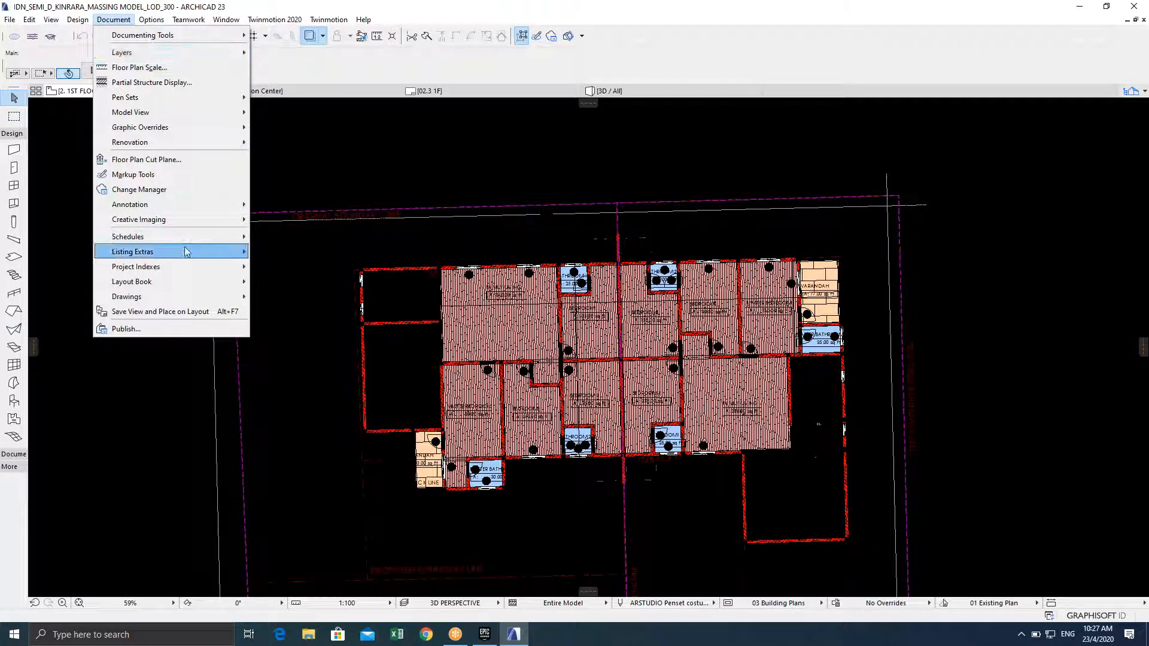
mouse_move(186, 253)
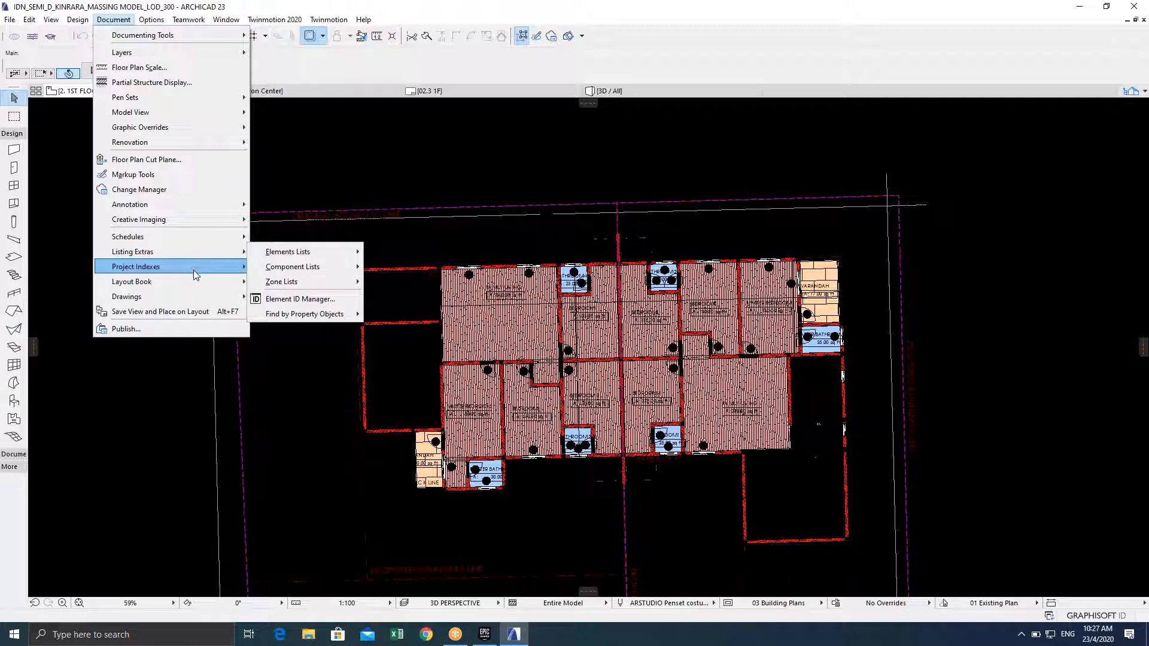
left_click(152, 21)
left_click(153, 20)
mouse_move(114, 22)
mouse_move(152, 20)
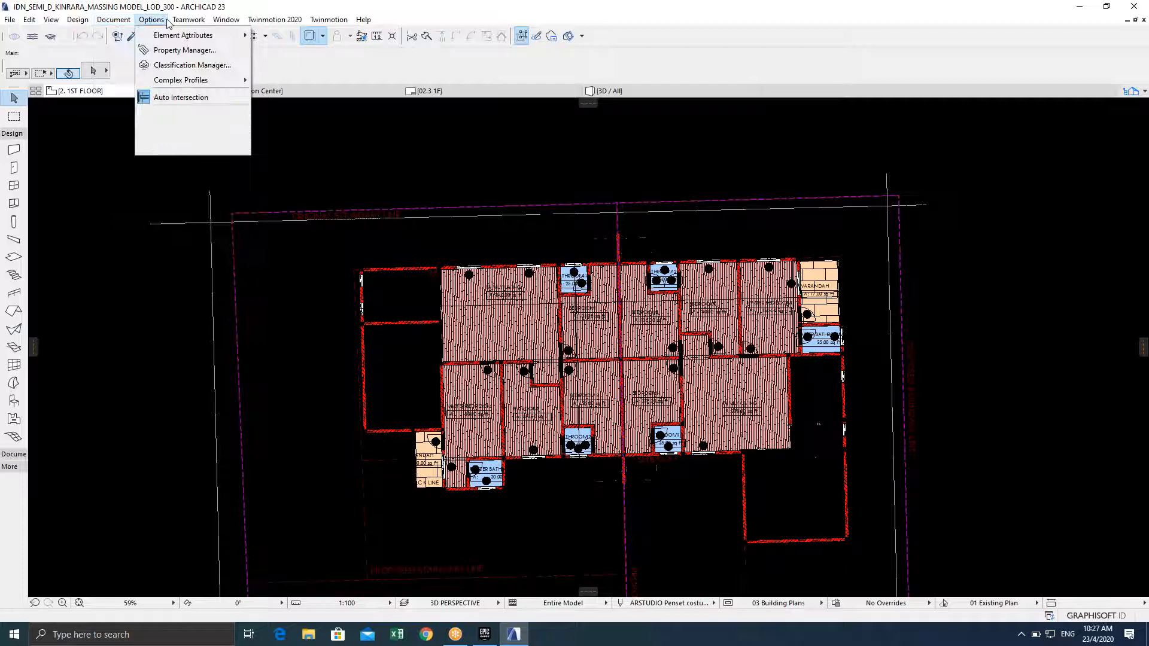
mouse_move(201, 146)
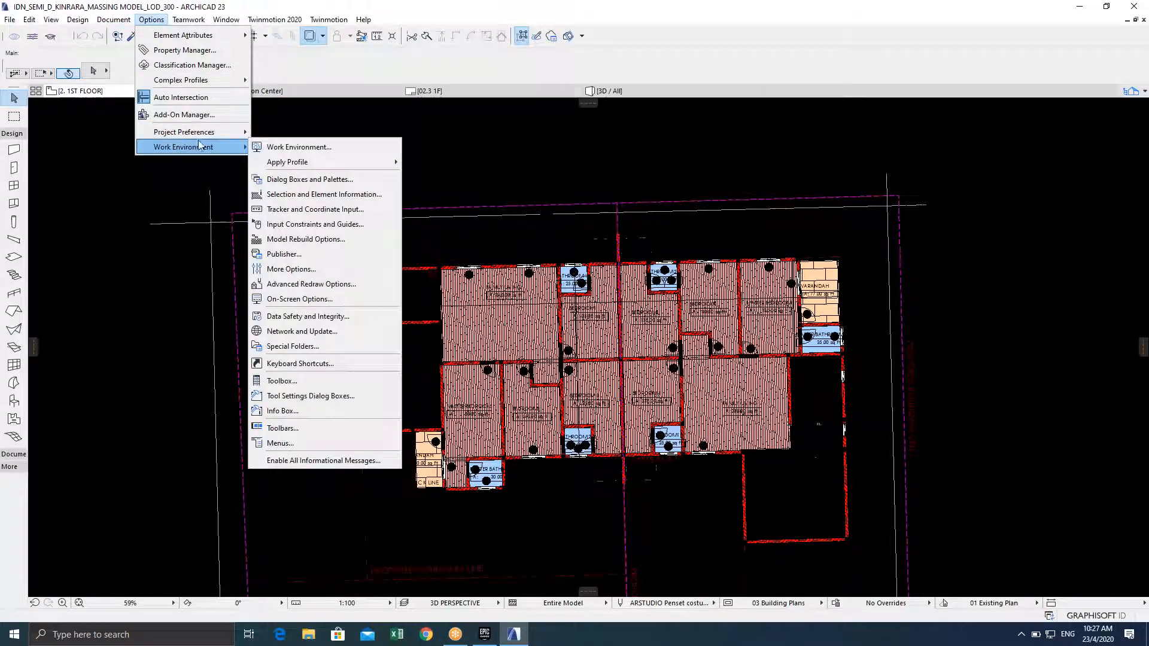
left_click(291, 268)
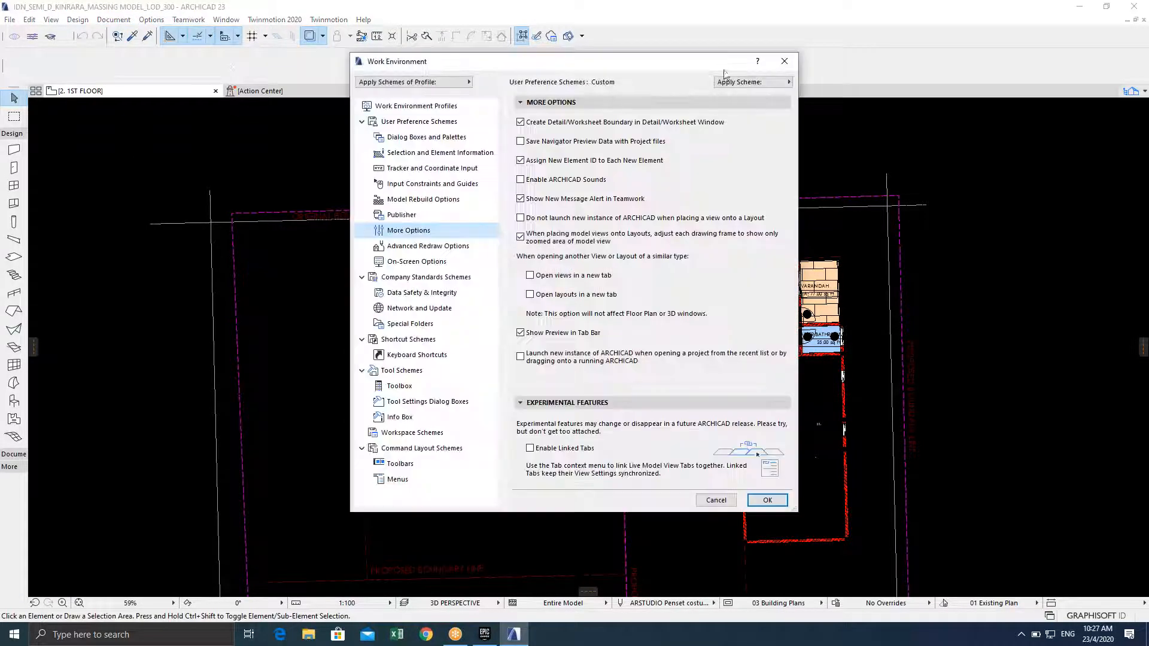
left_click(782, 63)
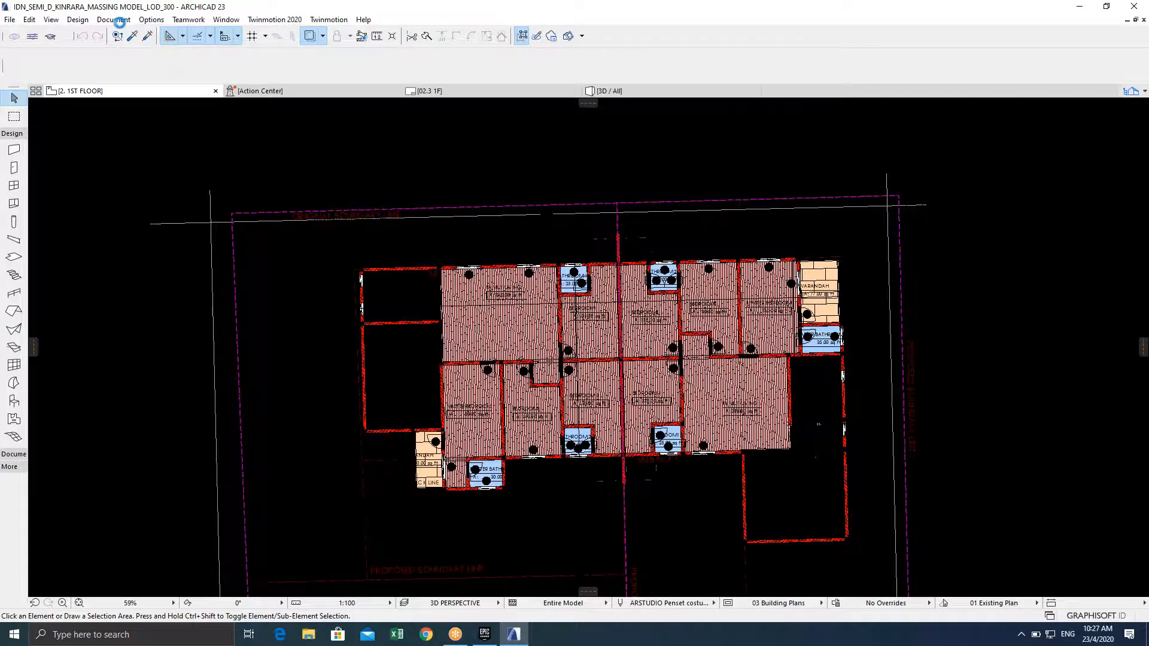
Enable Automatic Pen Color Visibility Adjustment for Model Views in the work environment's On-Screen Options
left_click(114, 20)
mouse_move(151, 20)
mouse_move(203, 146)
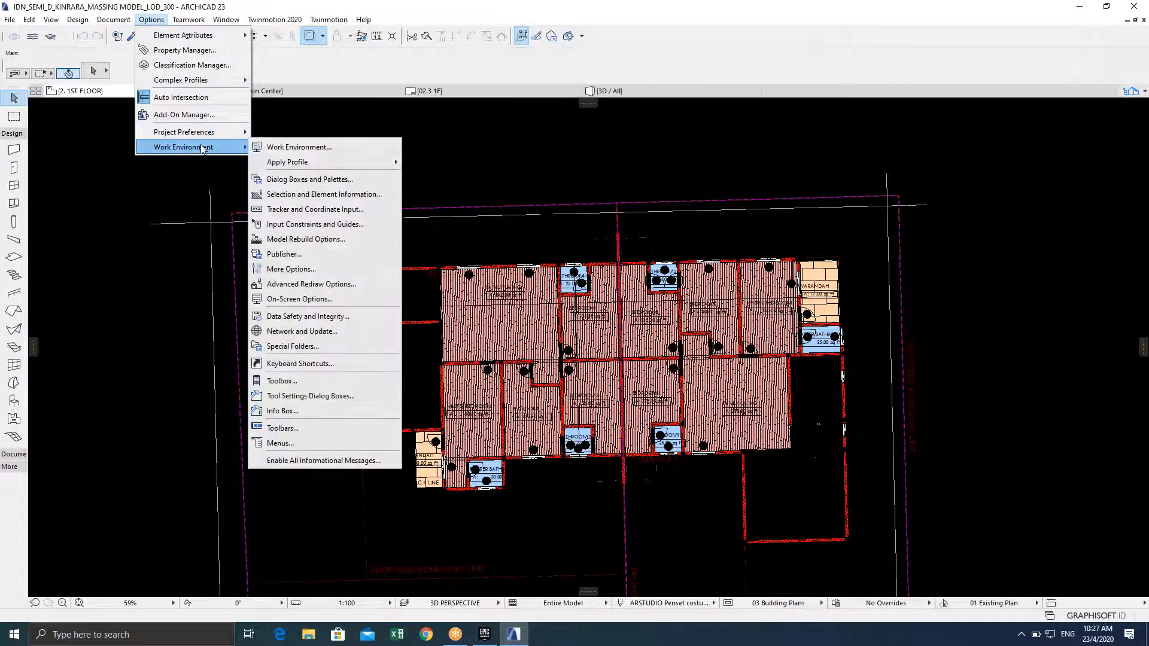
left_click(300, 299)
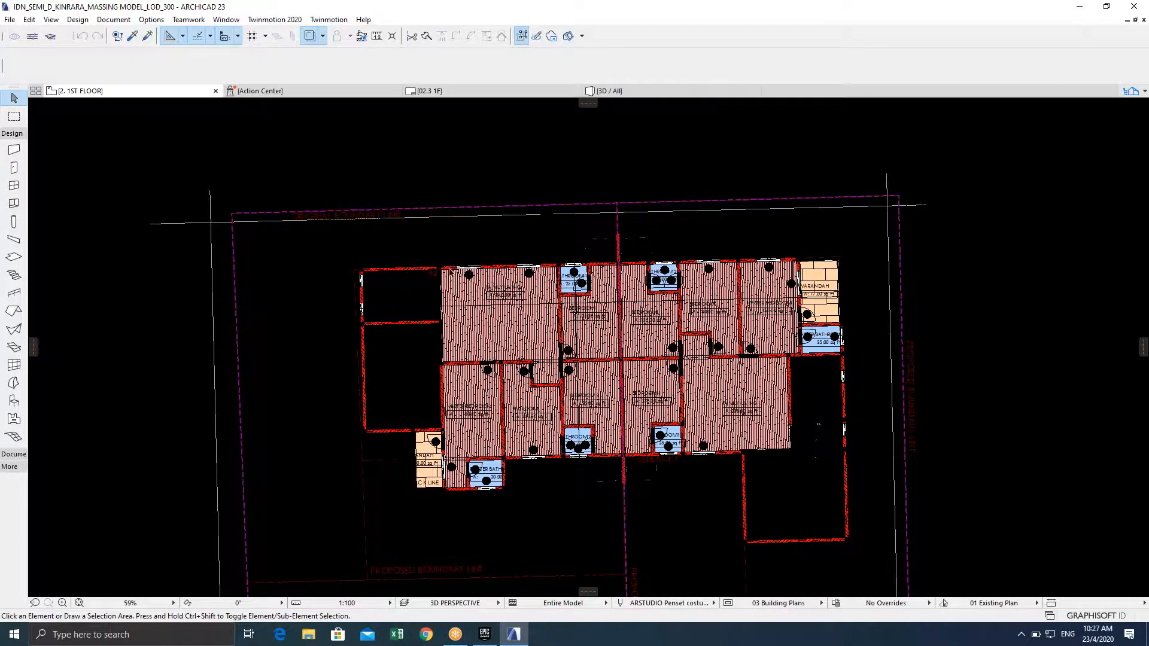
left_click(520, 178)
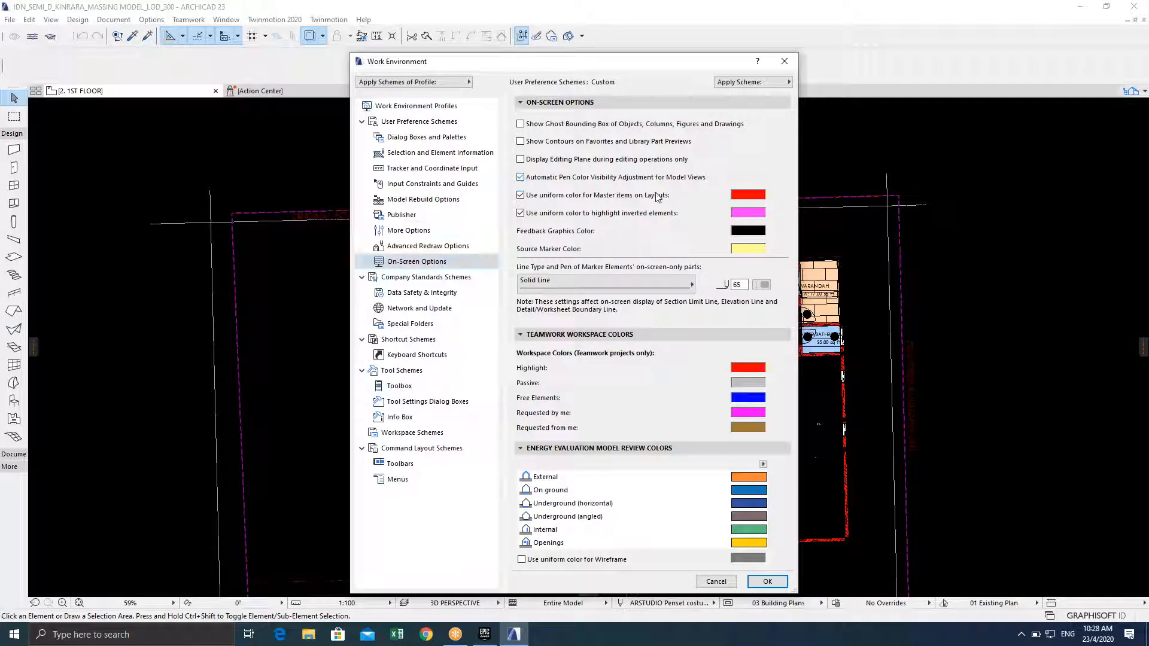
left_click(767, 581)
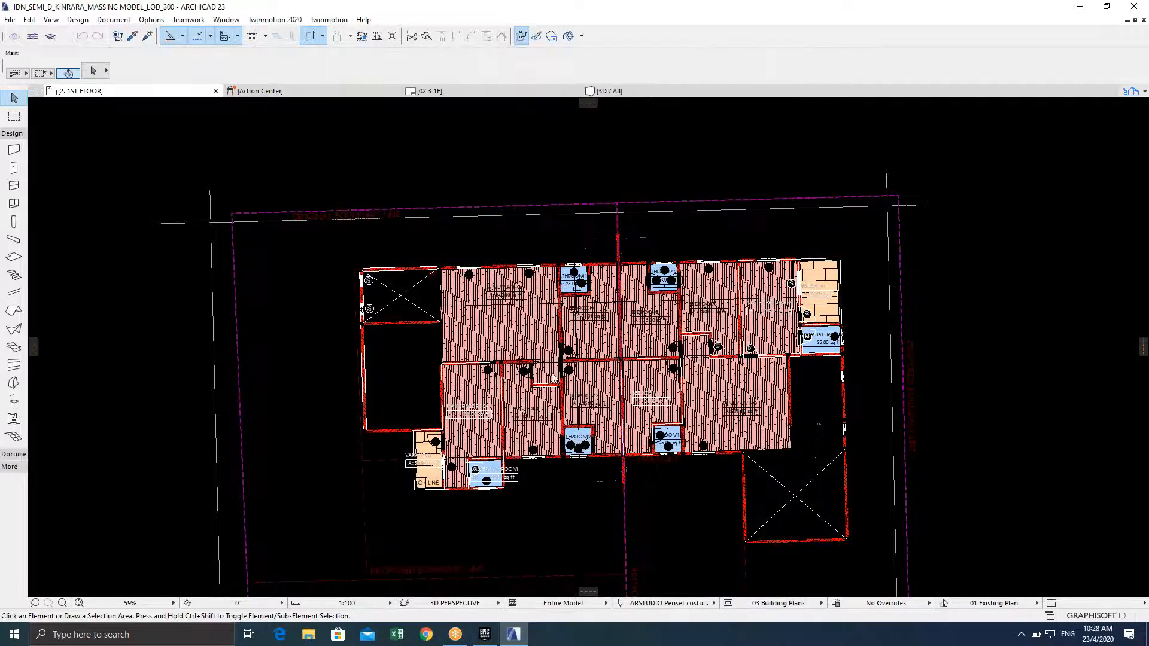
Examine the linework of the 1st floor plan and its surrounding site
scroll(382, 332, "up", 5)
scroll(529, 313, "down", 5)
scroll(452, 290, "down", 5)
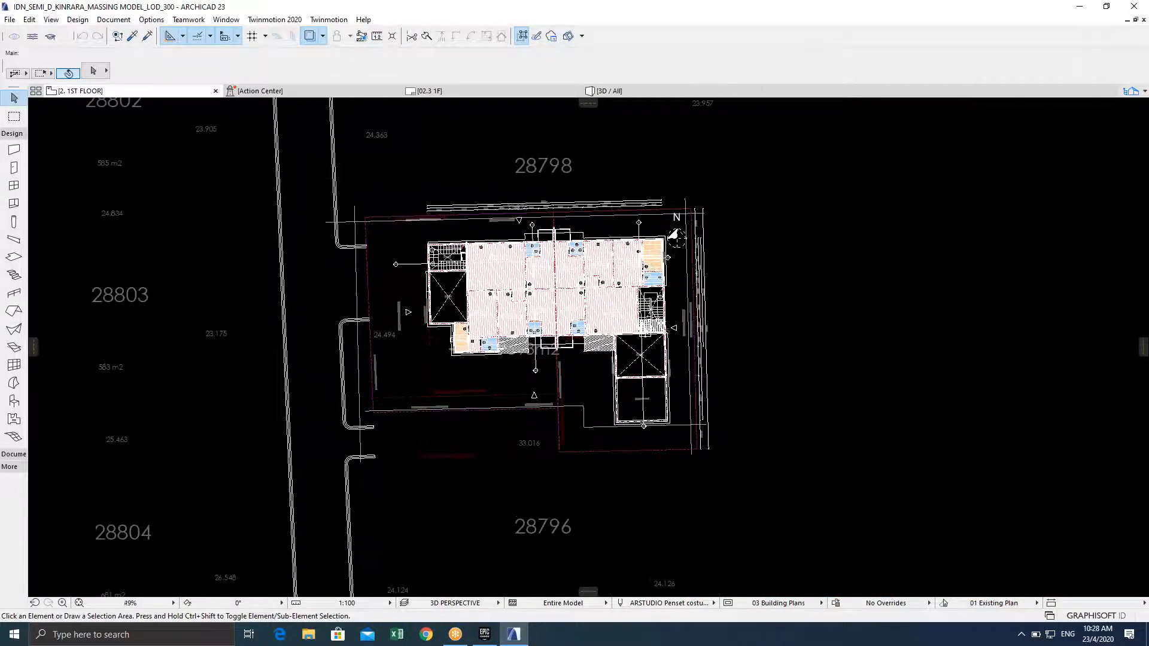
scroll(452, 291, "up", 4)
left_click(452, 291)
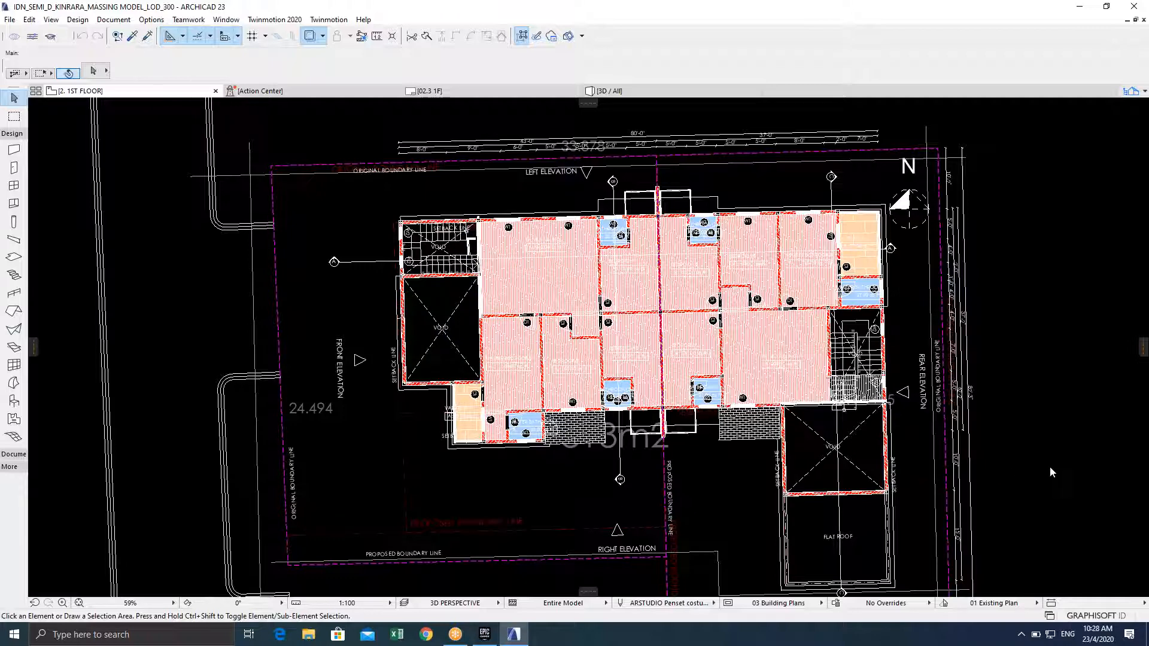
scroll(516, 316, "down", 3)
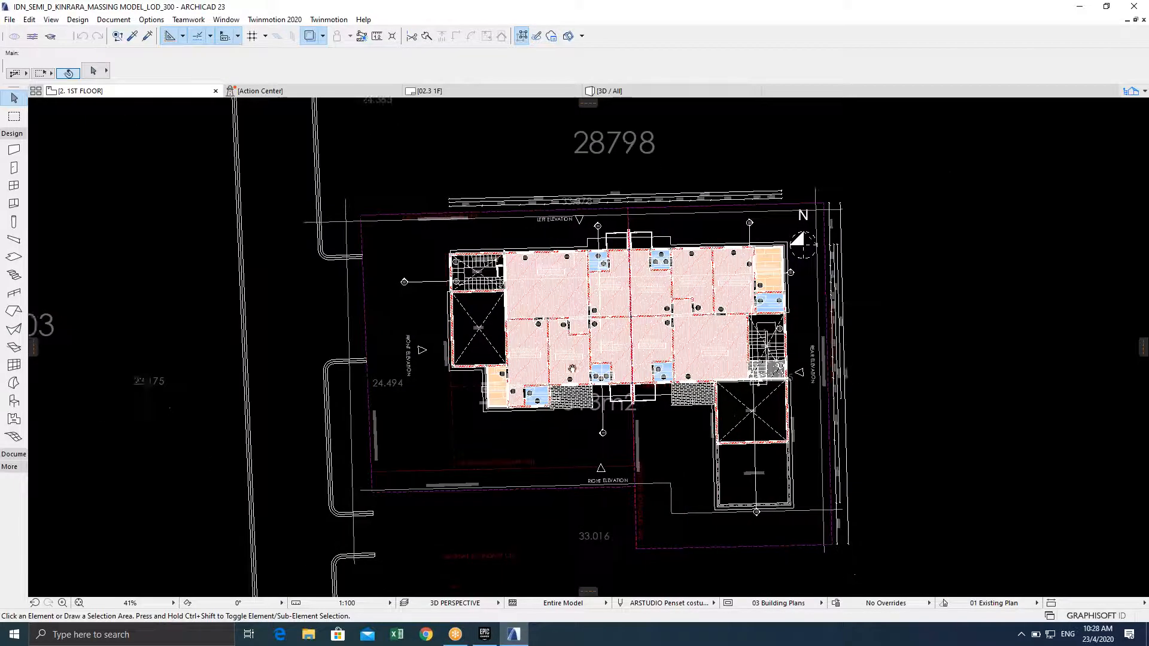
Show the whole model in 3D and examine the house's exterior, garden, driveway and parking areas from several angles
scroll(472, 299, "up", 5)
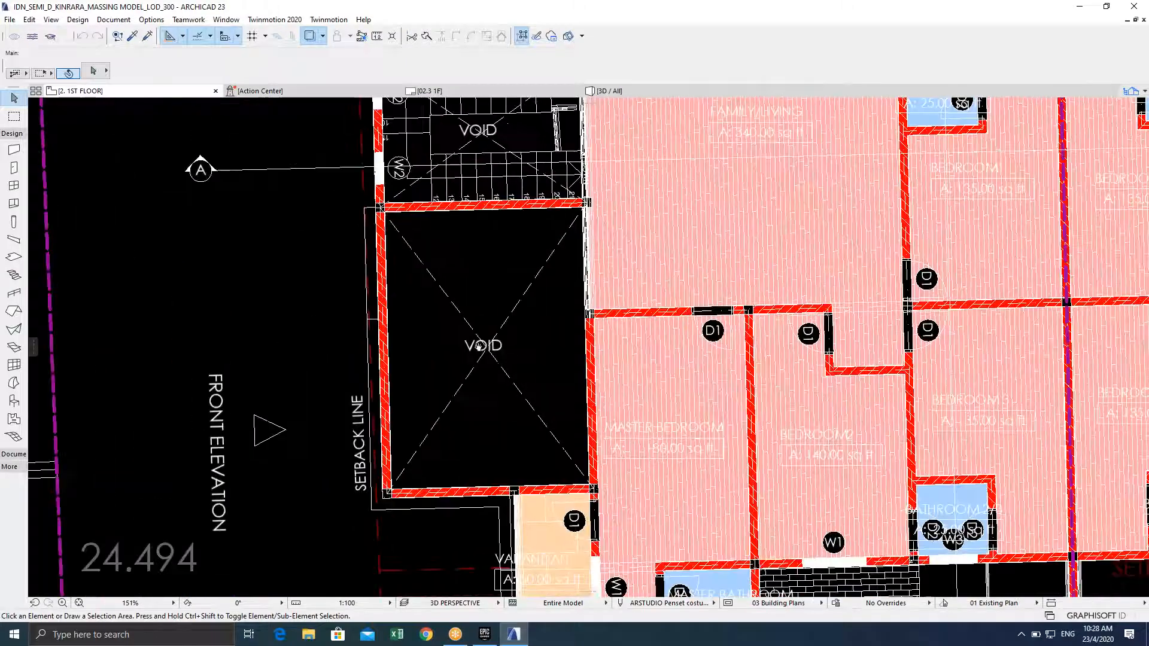
key("F3")
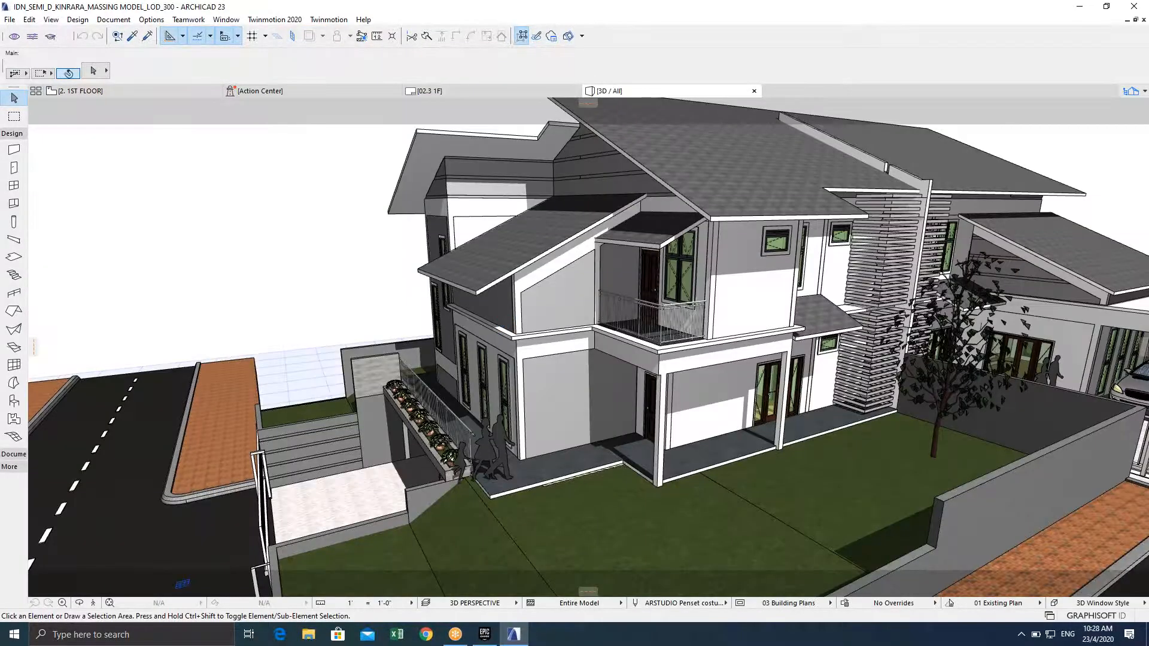
scroll(509, 343, "down", 4)
middle_click_drag(510, 343, 405, 371, "shift")
left_click_drag(335, 353, 410, 350)
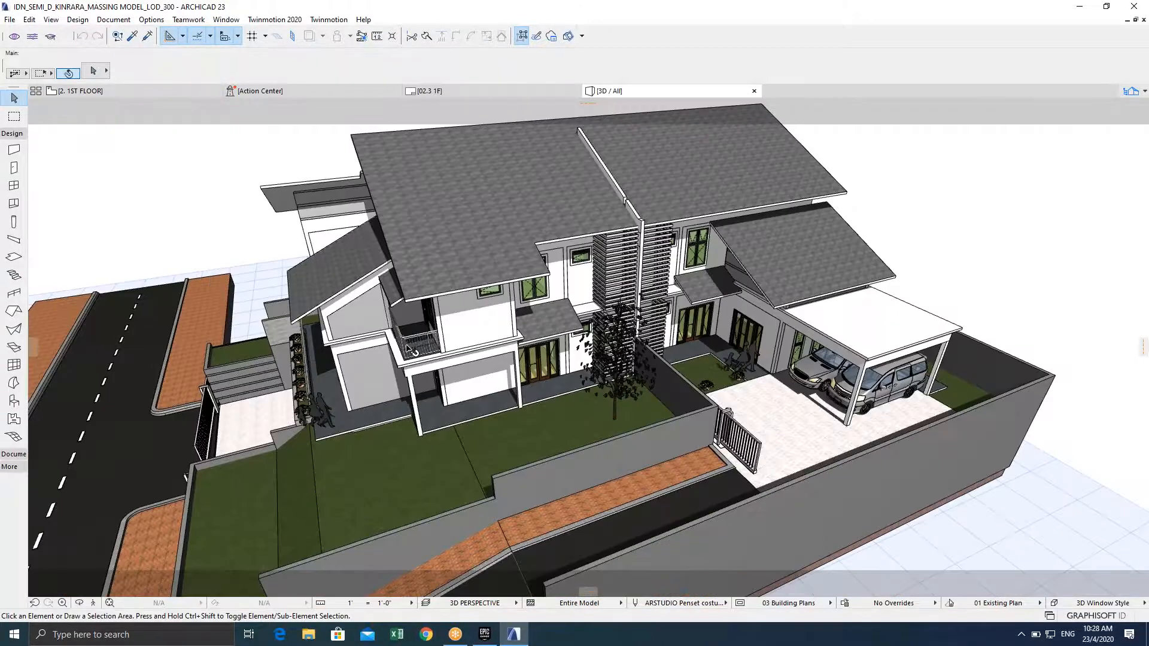
left_click_drag(662, 348, 453, 425)
left_click_drag(452, 498, 499, 340)
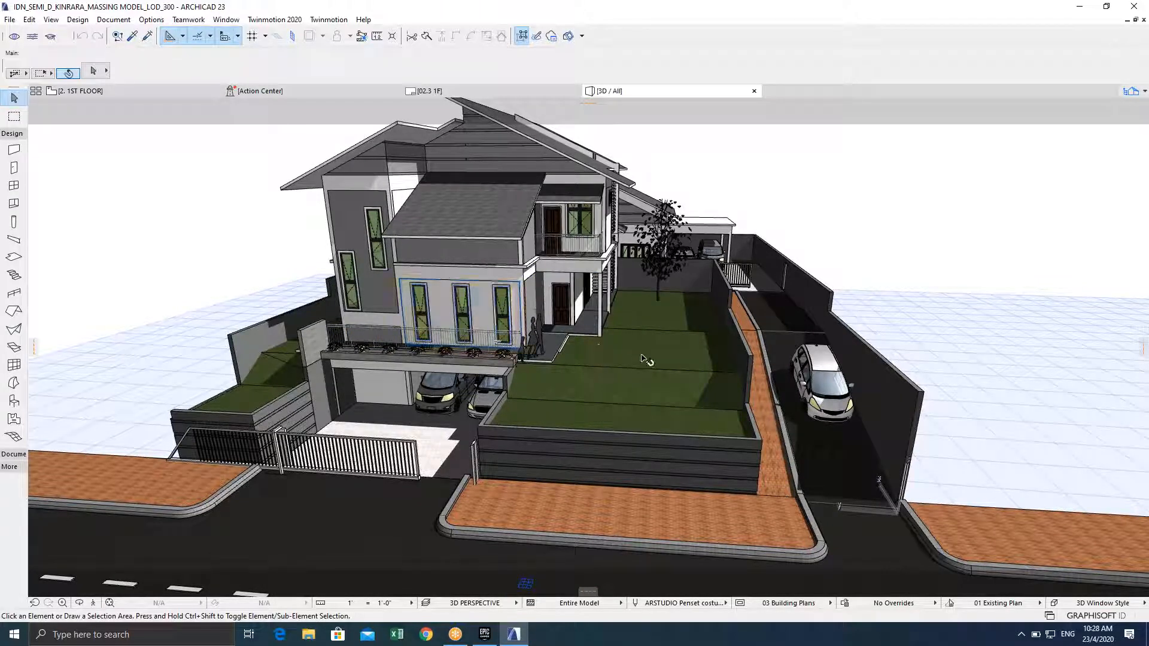
scroll(590, 392, "up", 1)
middle_click_drag(587, 390, 498, 381, "shift")
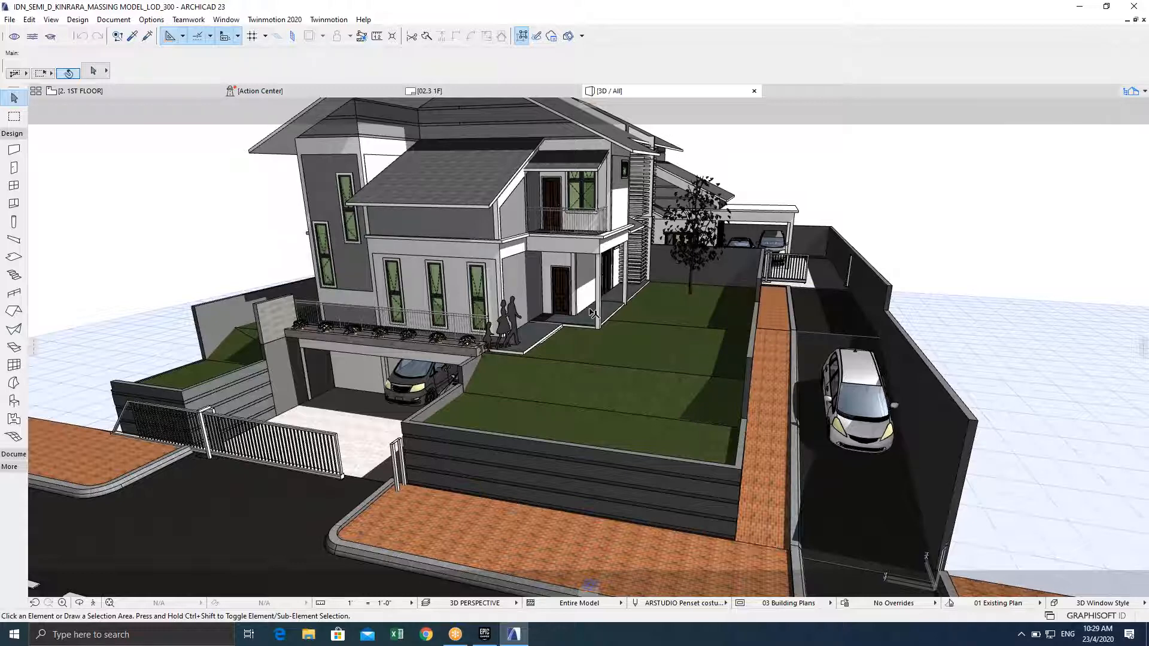
scroll(539, 287, "down", 4)
middle_click_drag(436, 296, 299, 292)
middle_click_drag(436, 325, 539, 500, "shift")
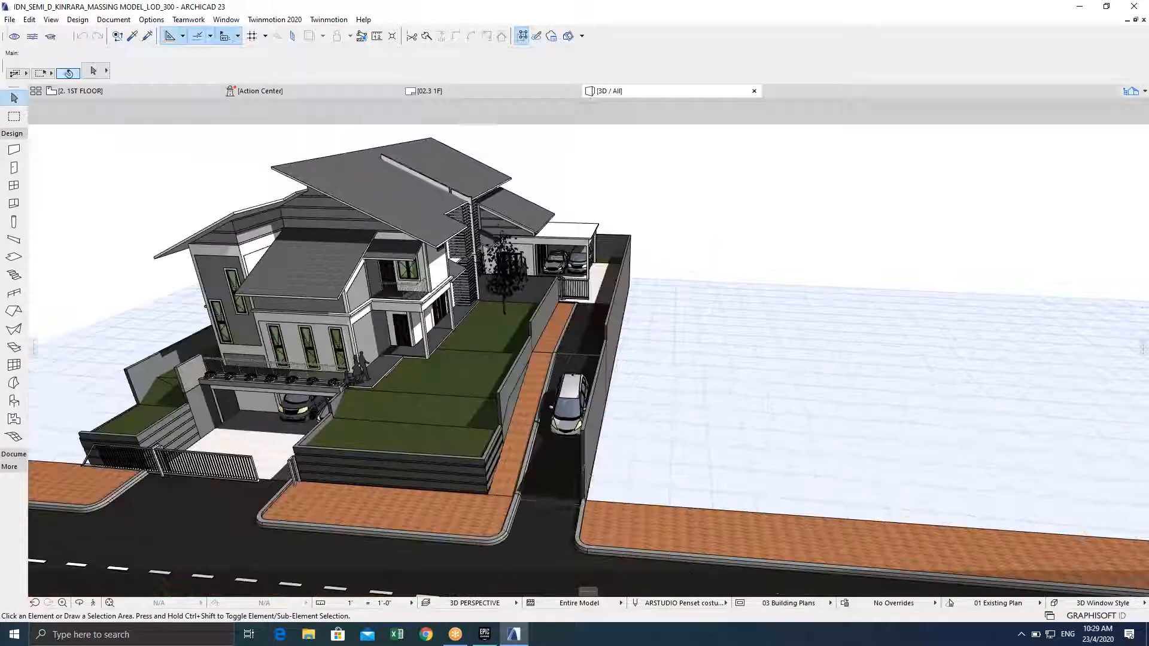
Search the object library for "house" and inspect the online component House 11
double_click(15, 402)
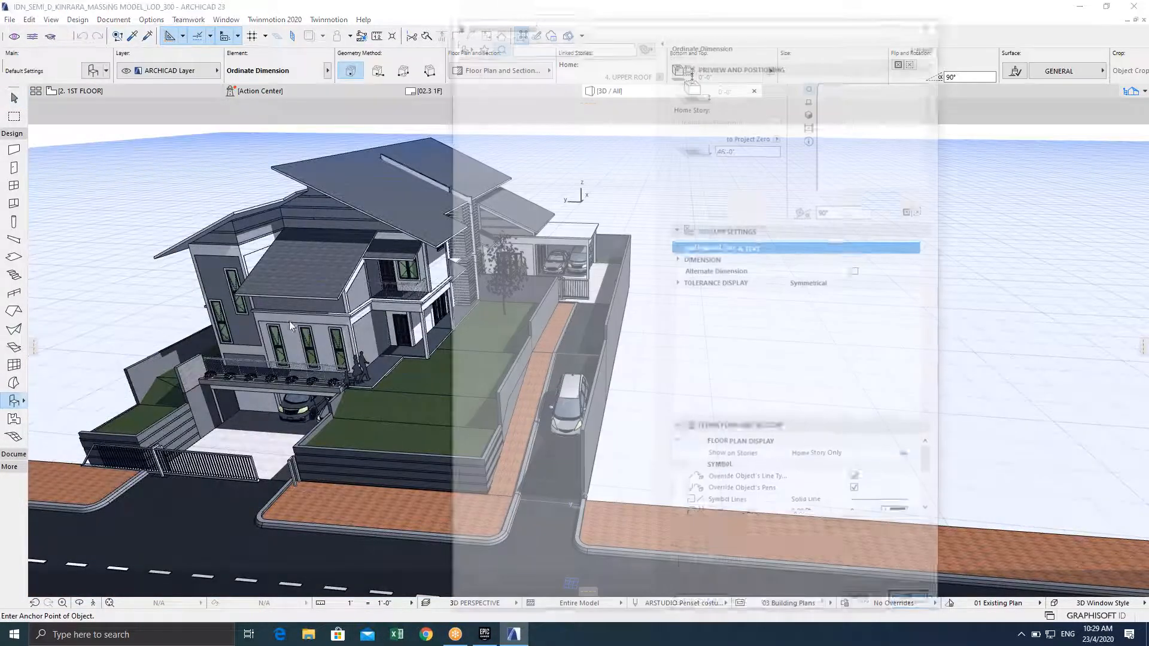
type("house")
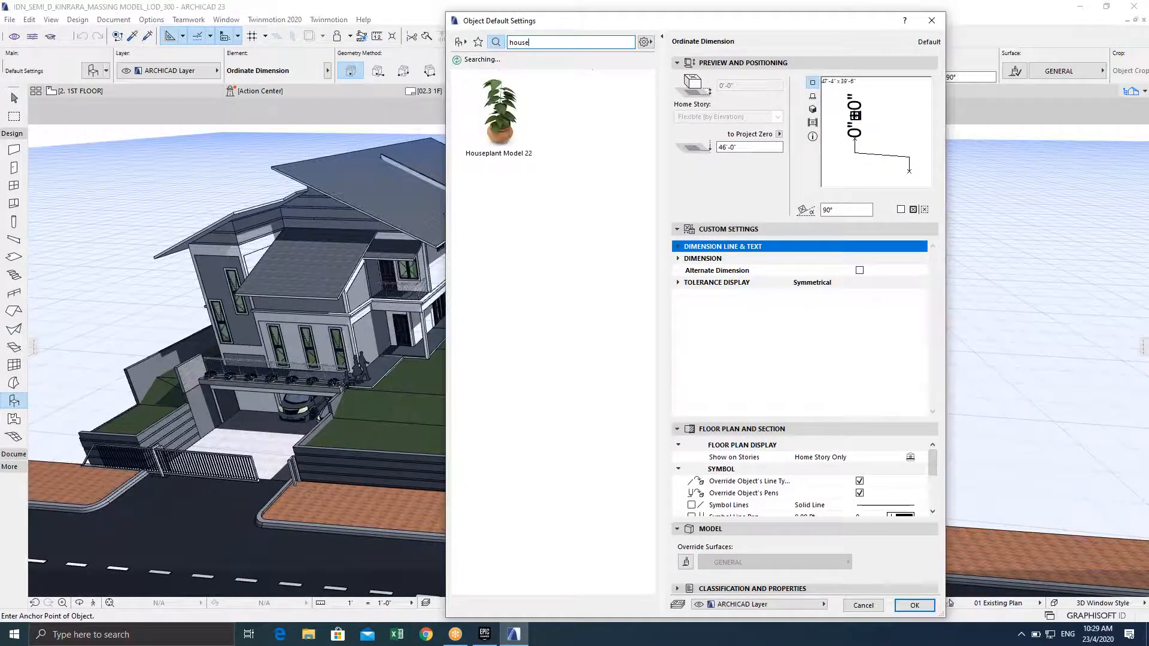
left_click(458, 47)
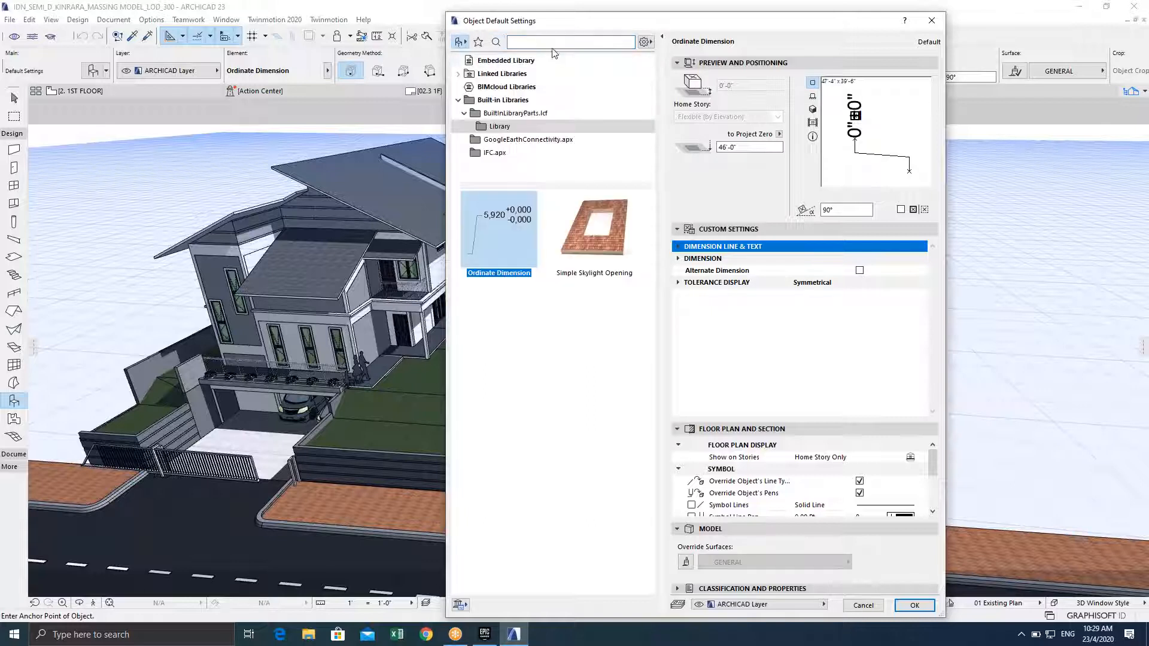
left_click(526, 42)
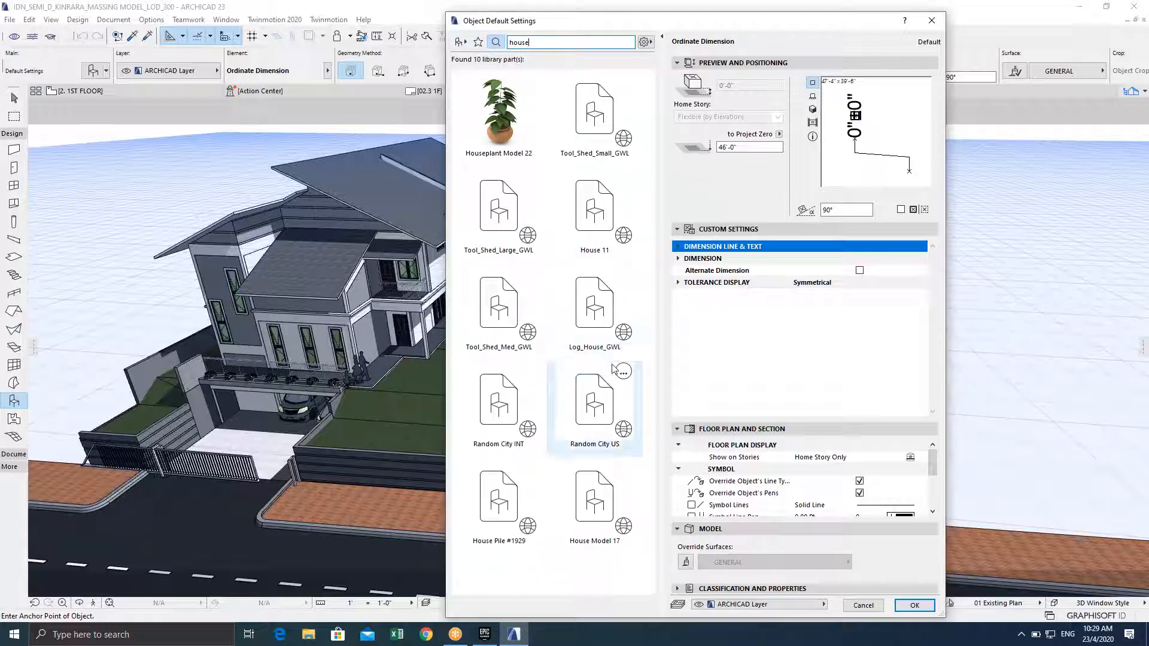
left_click(462, 43)
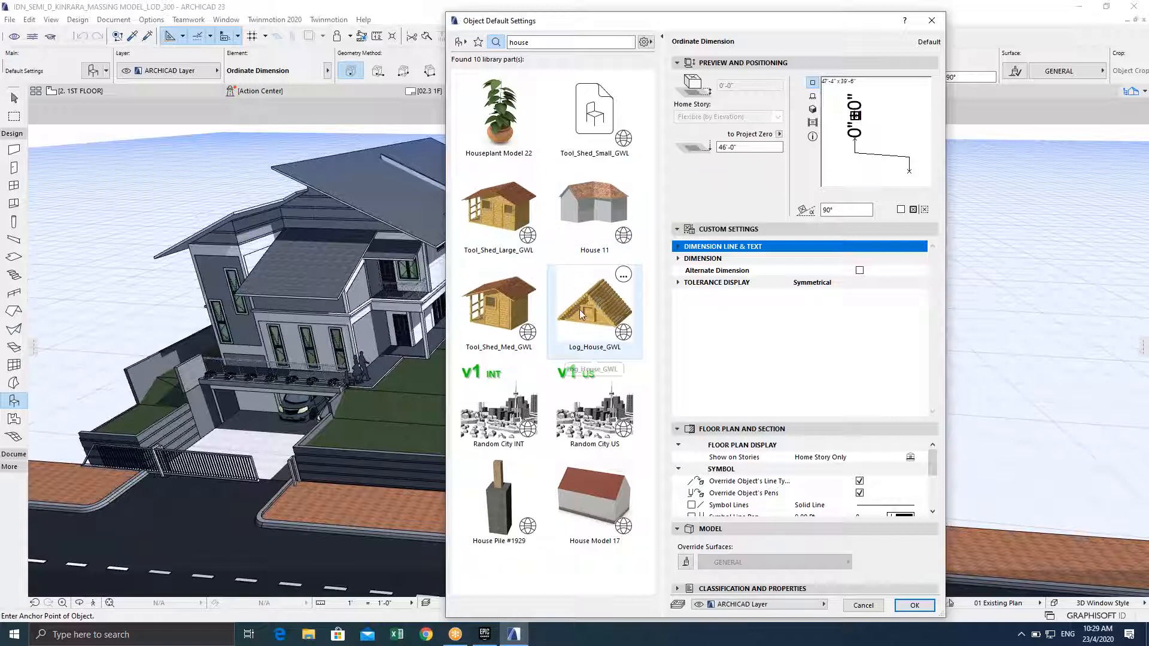
left_click(617, 239)
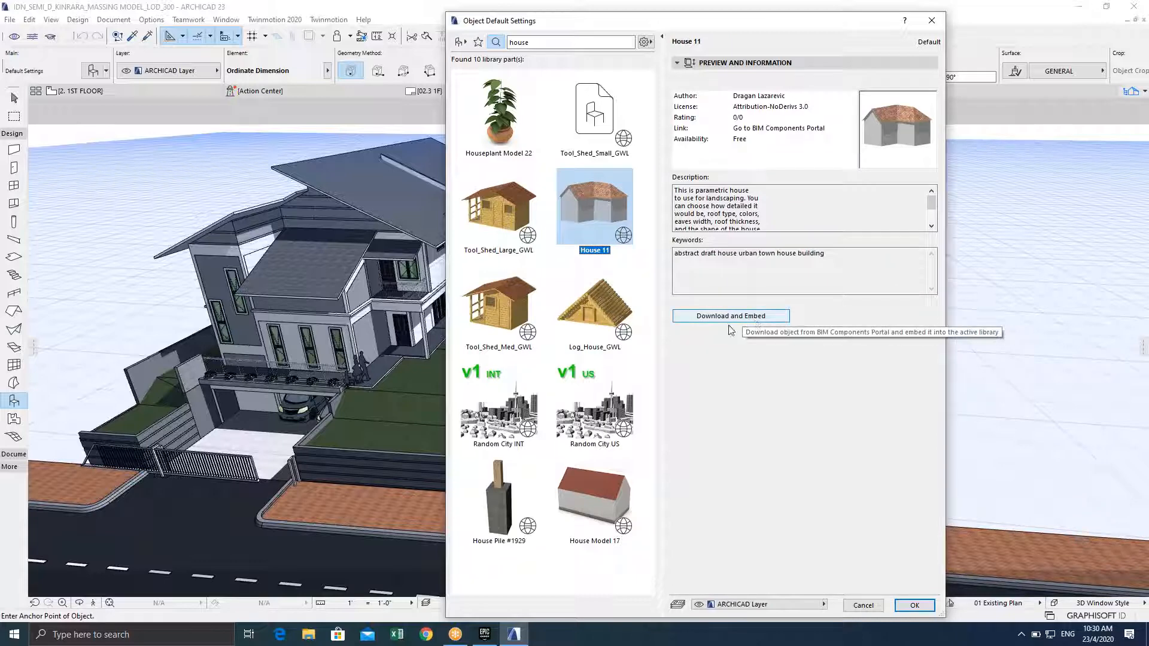
left_click(914, 605)
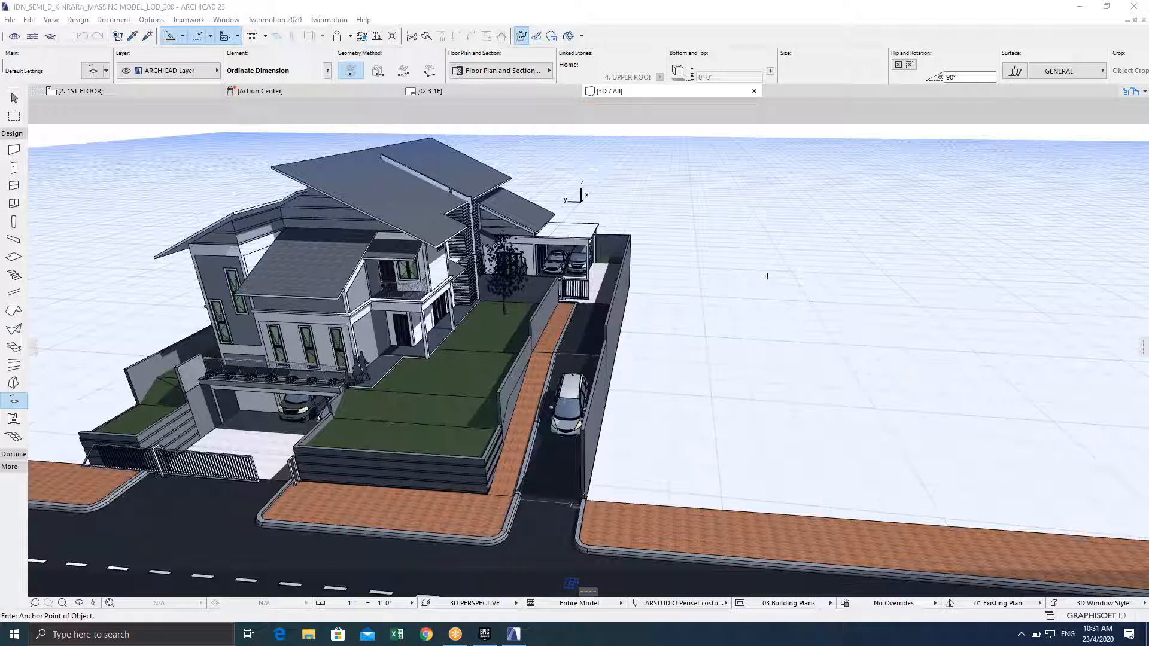
Examine the 3D house model from the street frontage round to the side garden and the covered car porch
left_click(612, 374)
scroll(612, 371, "down", 2)
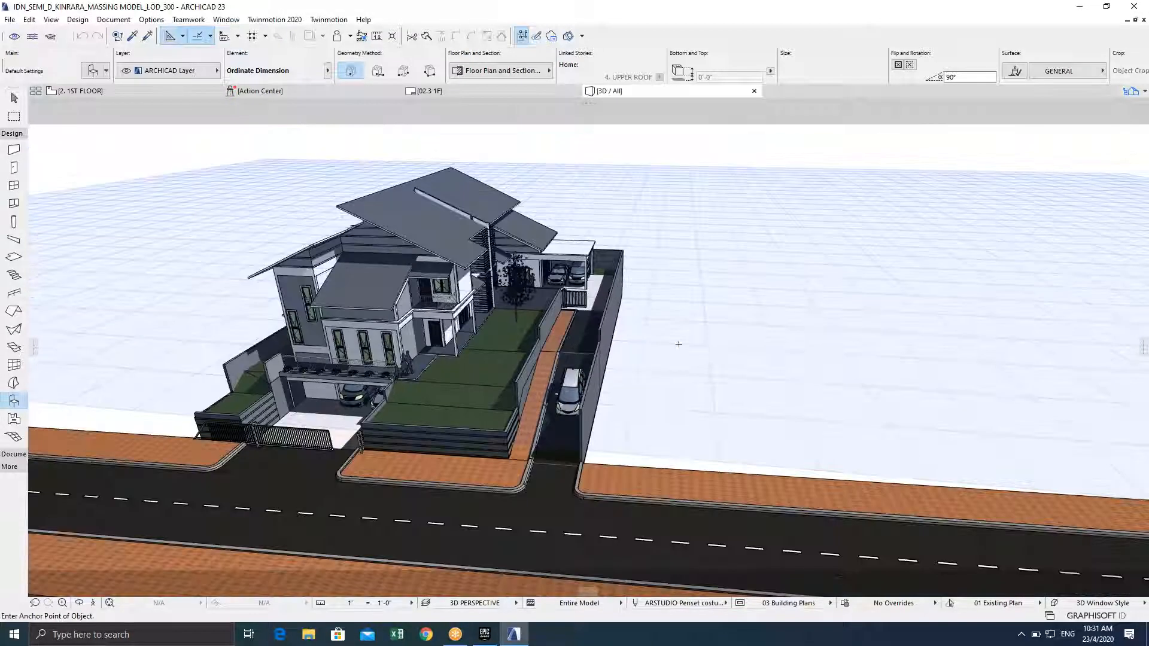
middle_click_drag(612, 370, 806, 386)
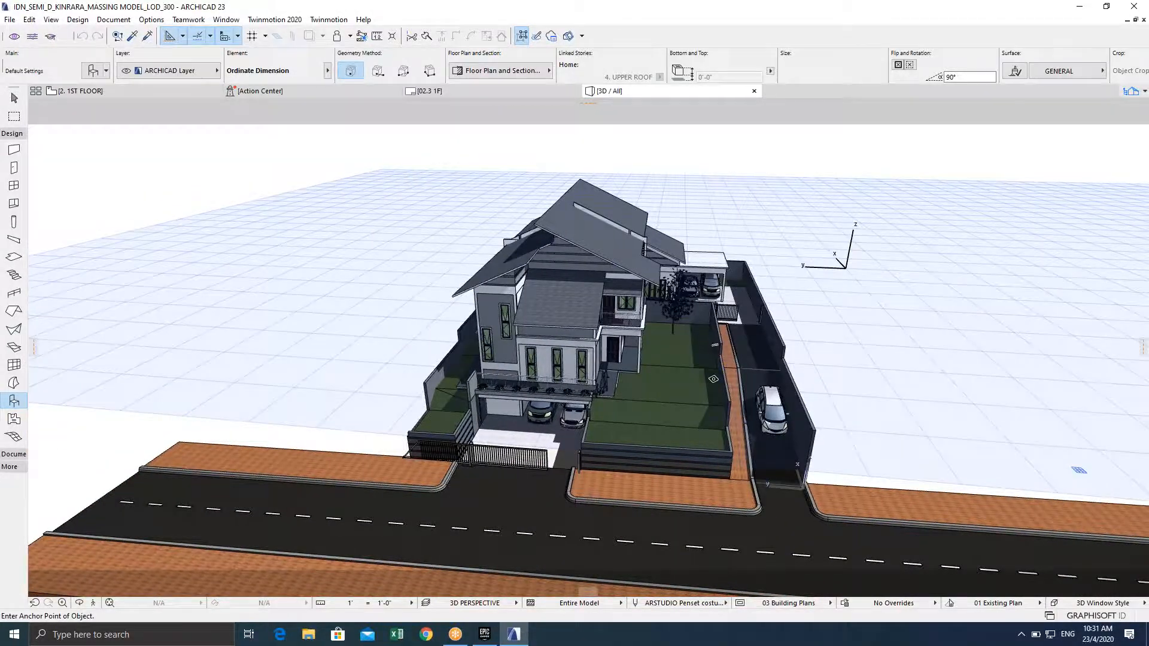
scroll(694, 387, "up", 2)
middle_click_drag(694, 387, 542, 328, "shift")
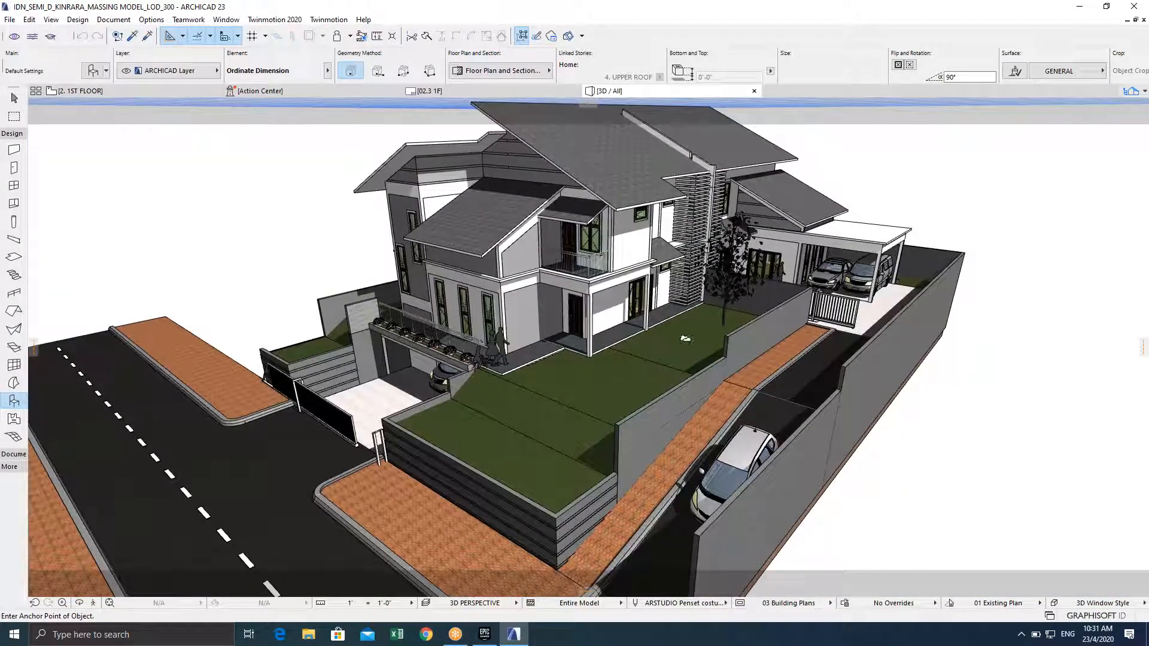
middle_click_drag(655, 350, 601, 354)
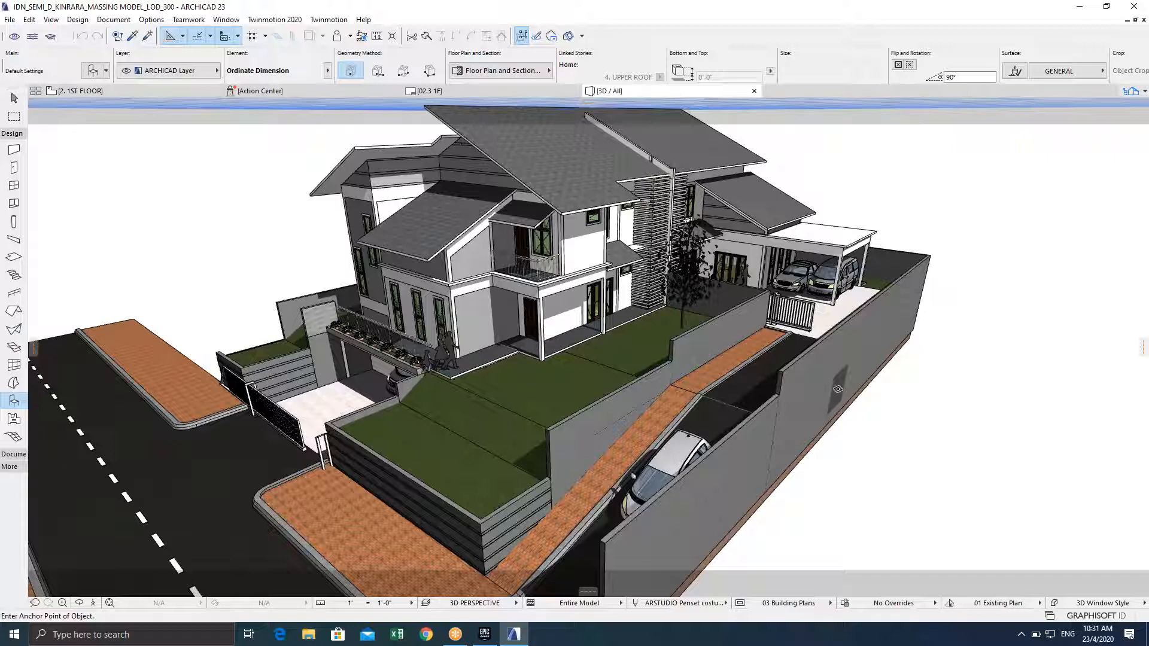
scroll(706, 338, "down", 3)
middle_click_drag(706, 338, 598, 345, "shift")
scroll(604, 338, "up", 3)
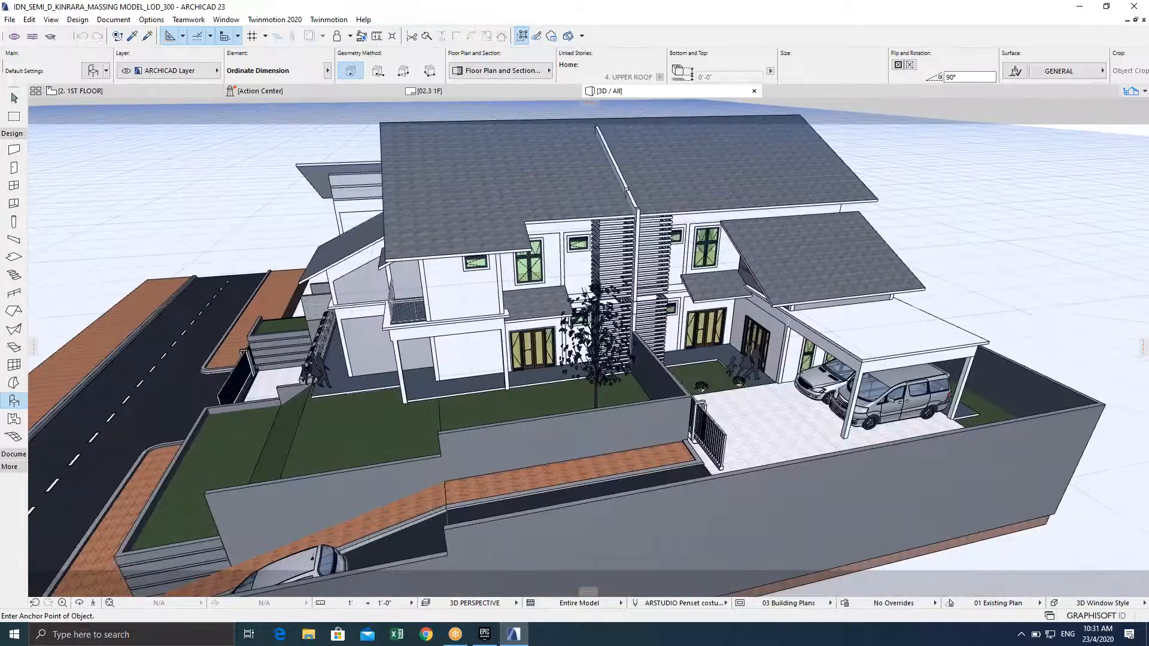
Examine the opposite side of the semi-detached house, its boundary walls, and the front garden and side lane
scroll(509, 377, "down", 3)
middle_click_drag(467, 377, 882, 374, "shift")
middle_click_drag(882, 372, 771, 392, "shift")
scroll(658, 458, "up", 5)
middle_click_drag(658, 457, 720, 375, "shift")
scroll(720, 375, "up", 5)
scroll(720, 375, "down", 10)
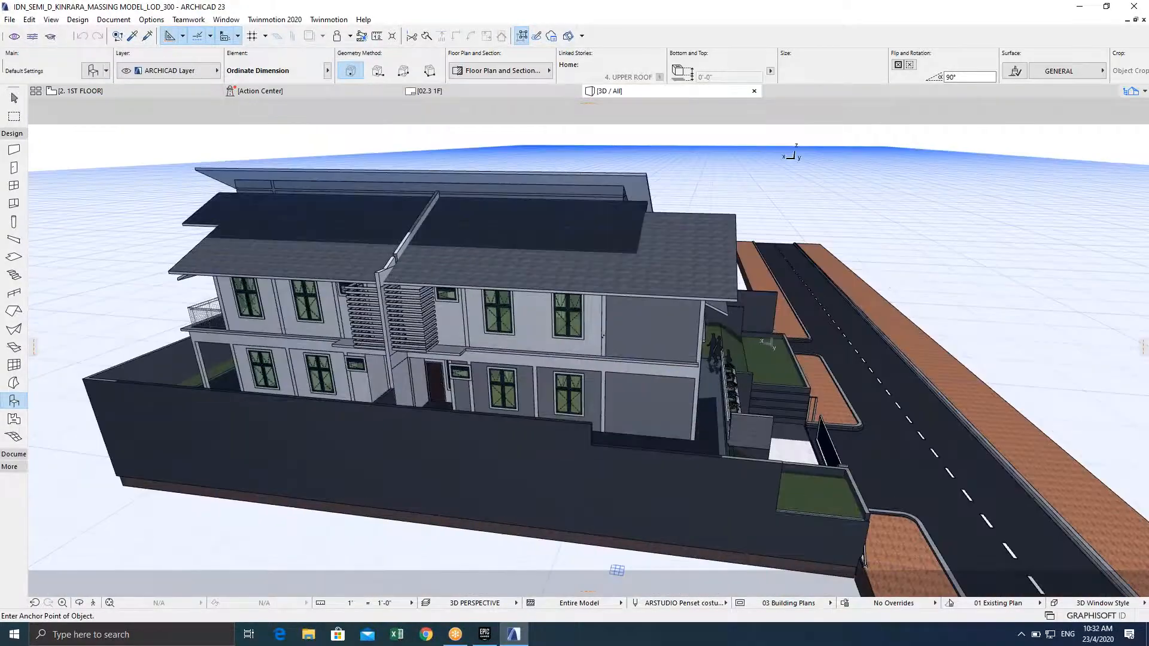
middle_click_drag(720, 375, 493, 381, "shift")
scroll(586, 380, "up", 4)
middle_click_drag(646, 411, 584, 431, "shift")
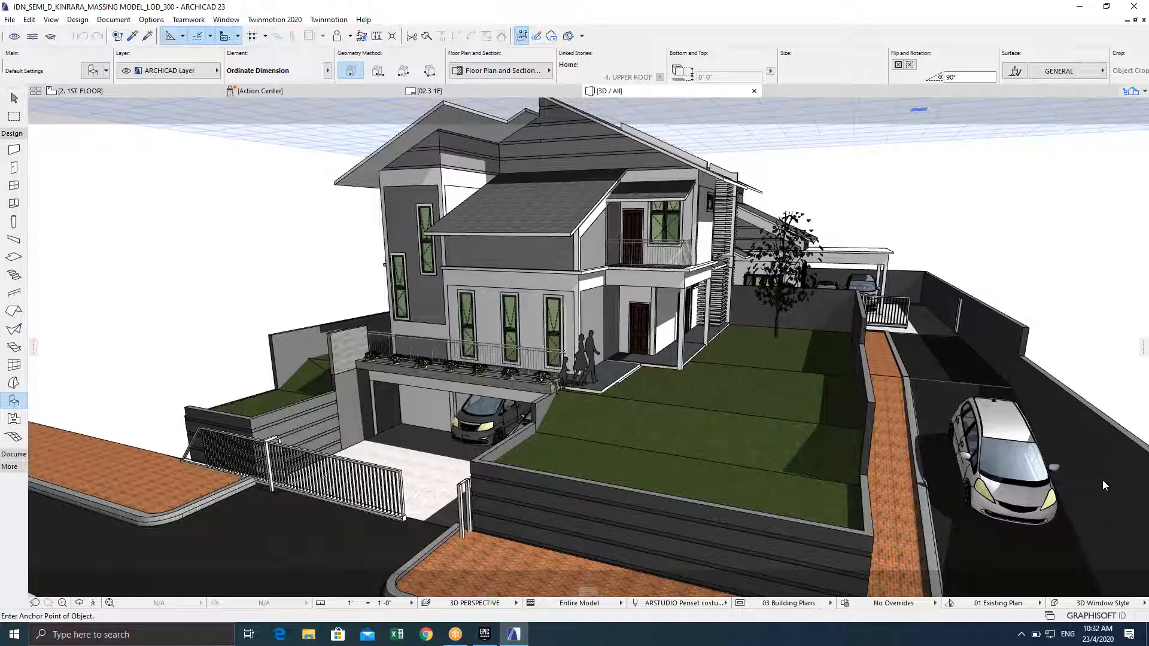
middle_click_drag(657, 406, 543, 345, "shift")
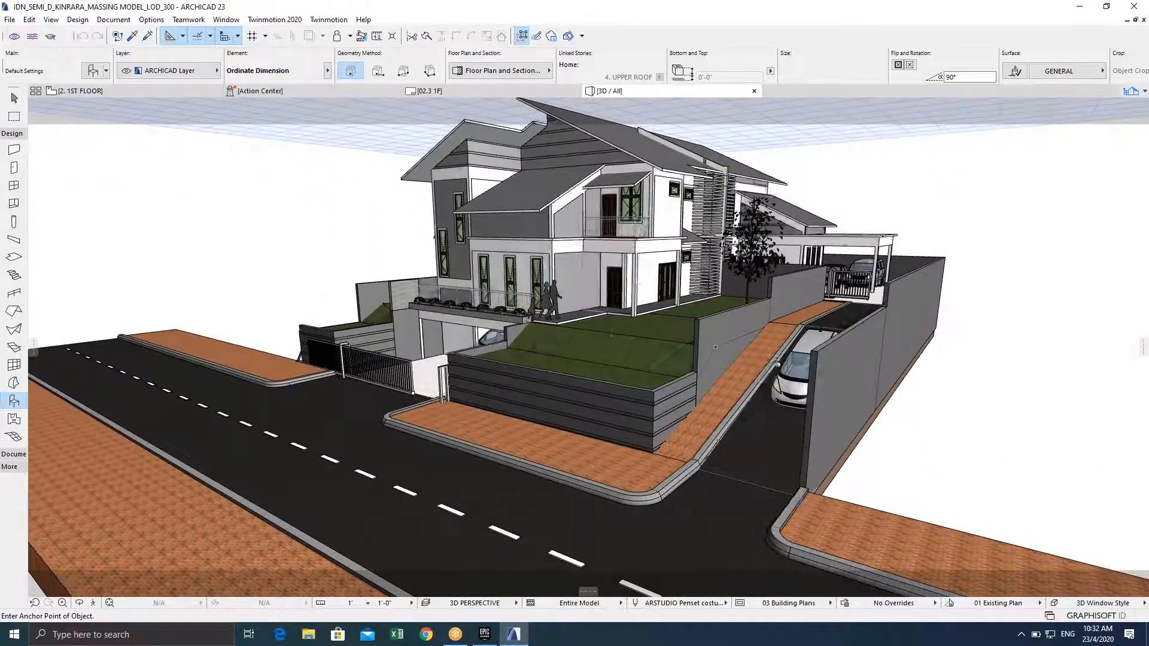
scroll(572, 357, "up", 1)
scroll(572, 357, "up", 5)
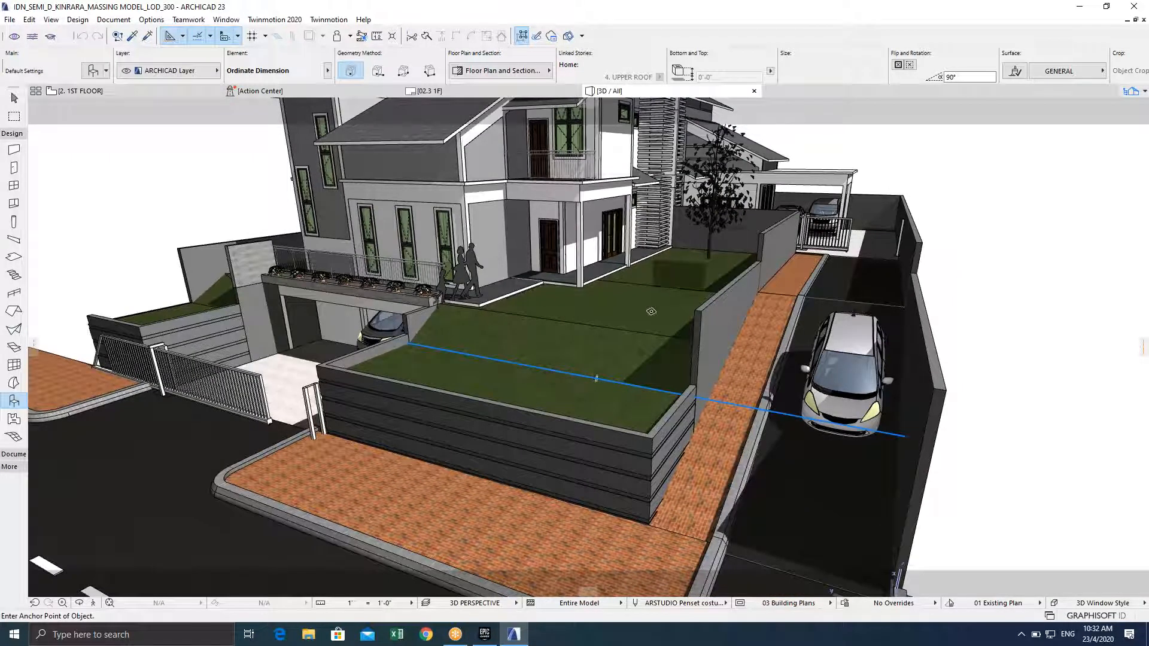
scroll(658, 311, "down", 3)
middle_click_drag(658, 311, 600, 429, "shift")
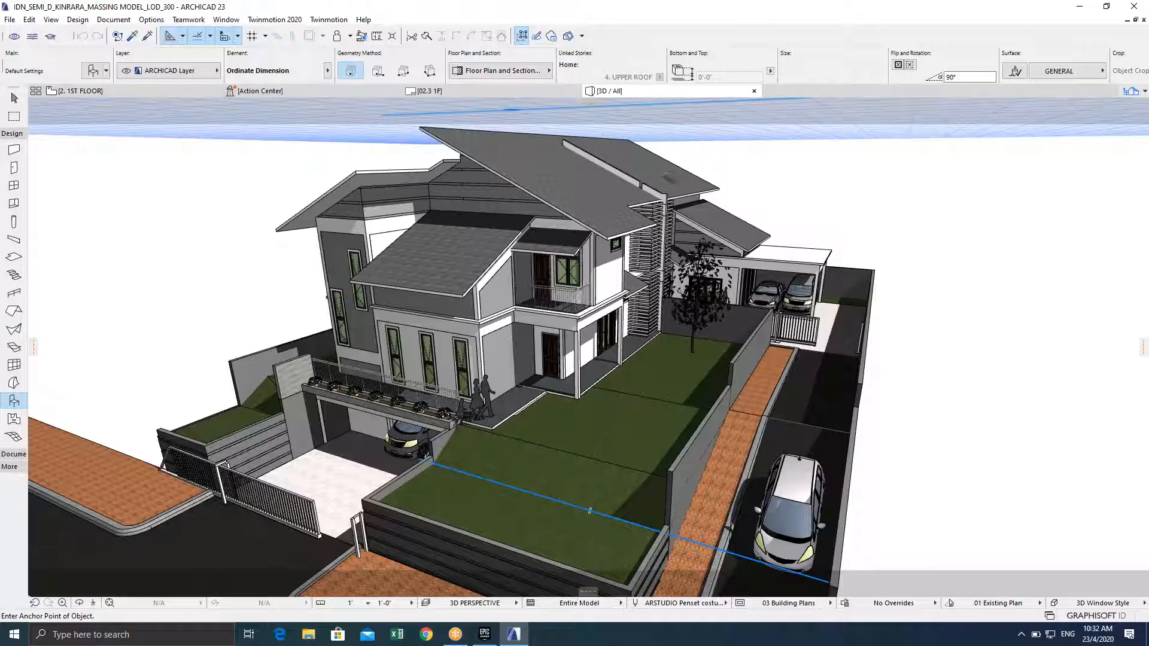
middle_click_drag(589, 510, 565, 495)
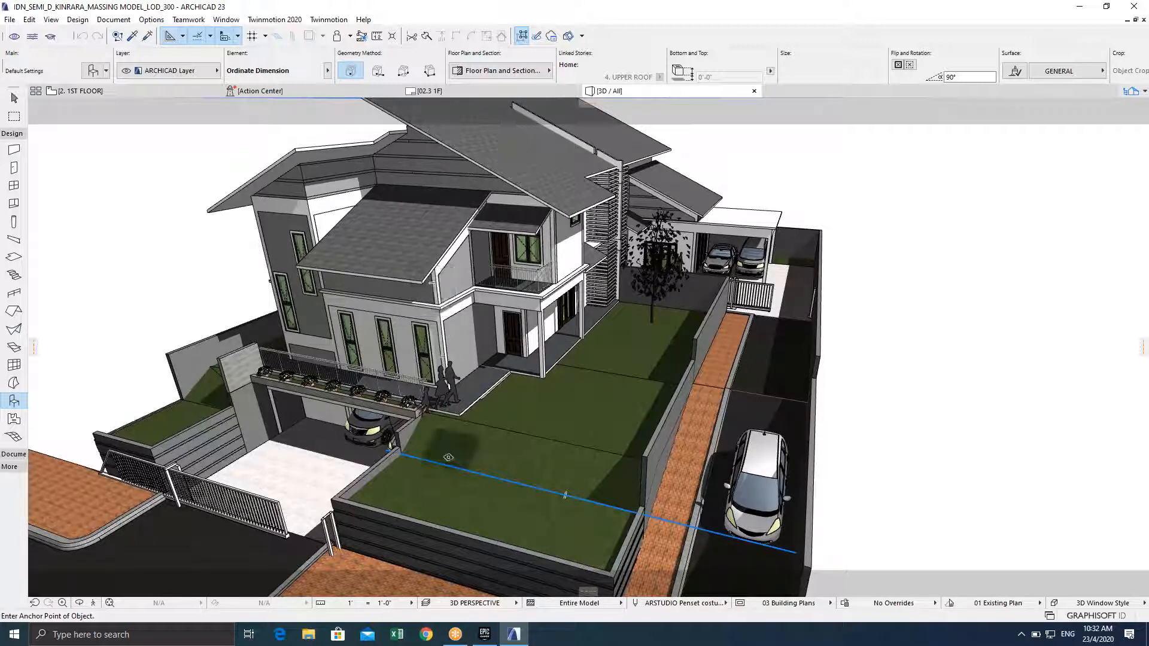
Check the installed Twinmotion version in the Epic Games Launcher and compare the commands of the Twinmotion and Twinmotion 2020 plugins in ARCHICAD
left_click(485, 634)
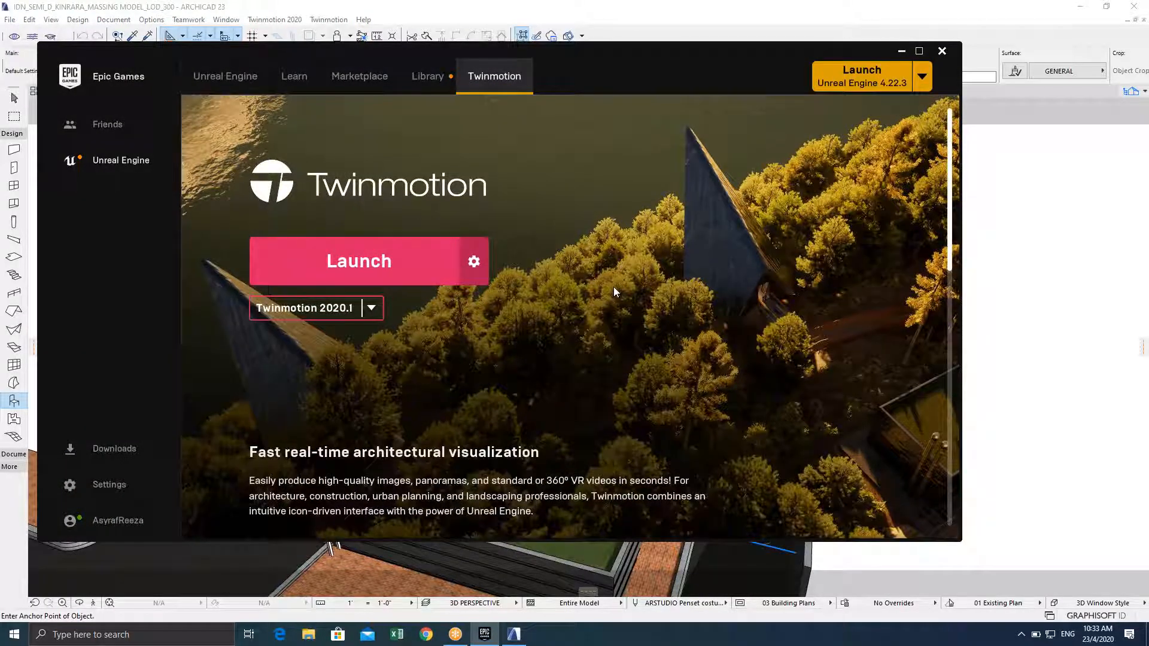
left_click(862, 11)
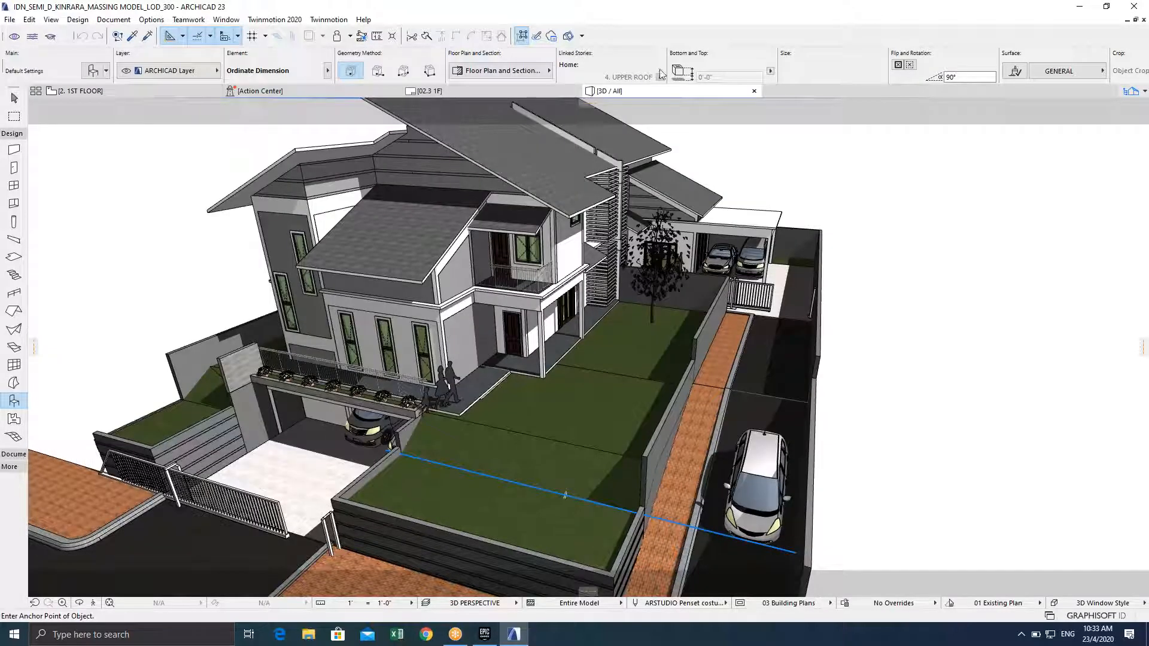
left_click(326, 23)
left_click(326, 20)
left_click(274, 19)
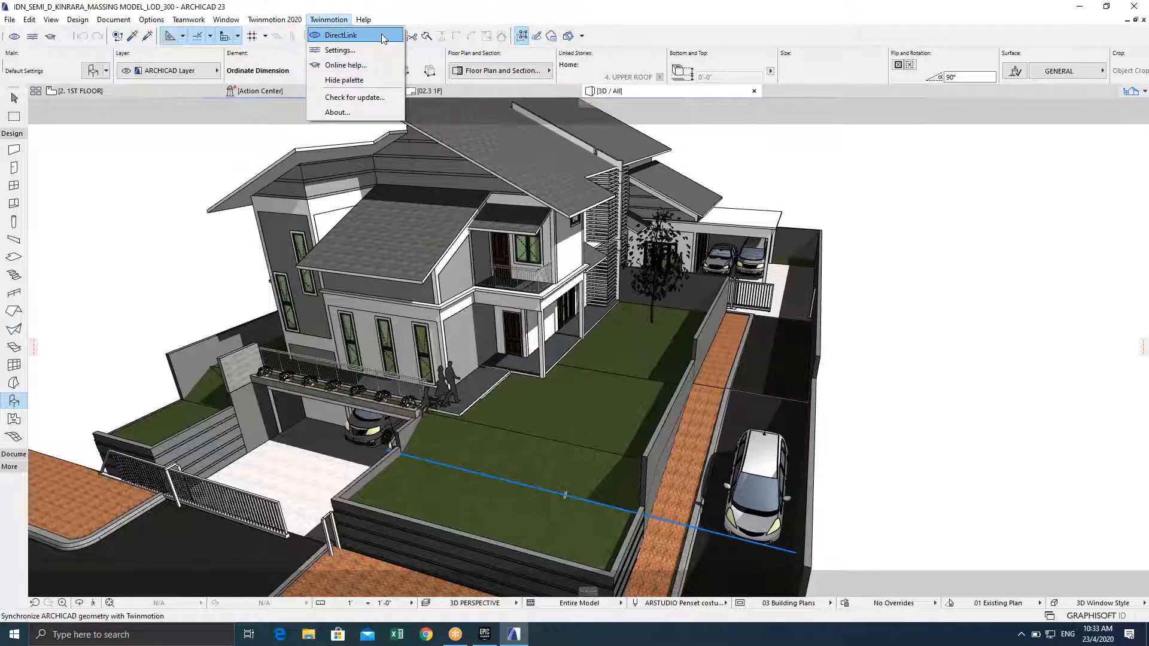
left_click(405, 10)
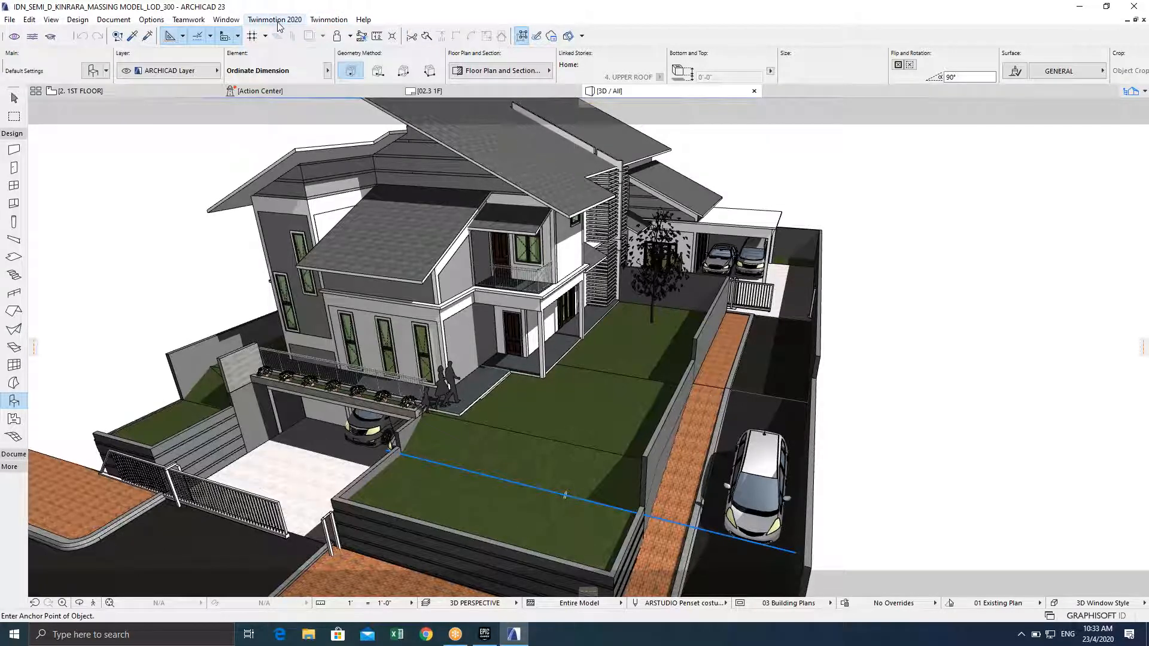
left_click(278, 23)
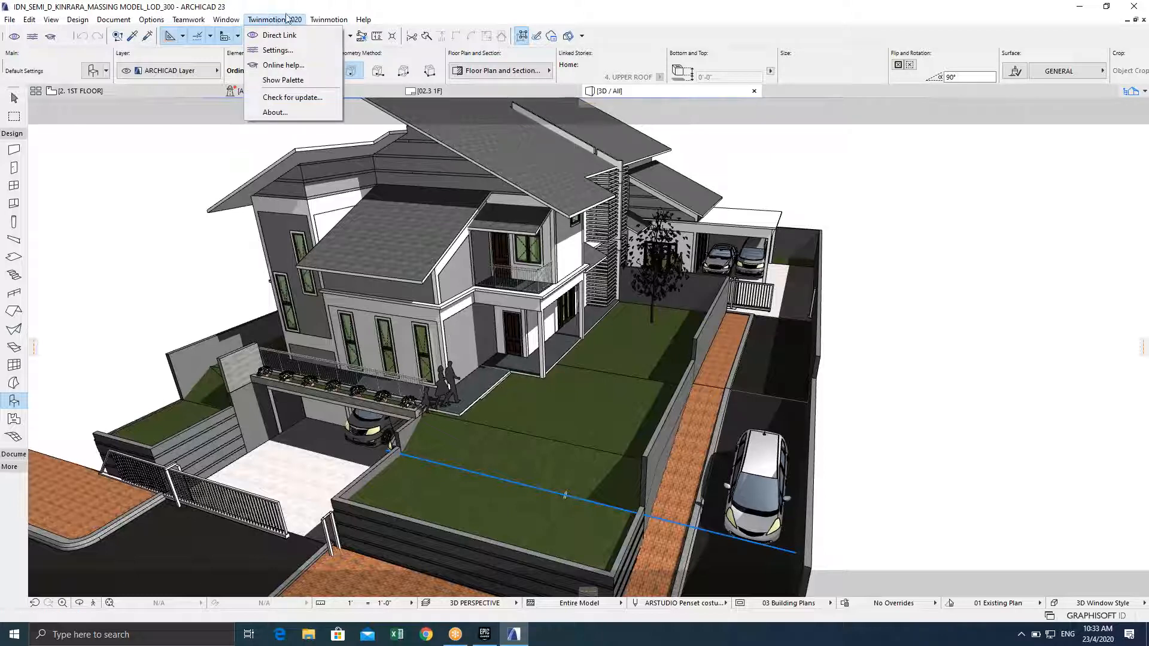
left_click(277, 23)
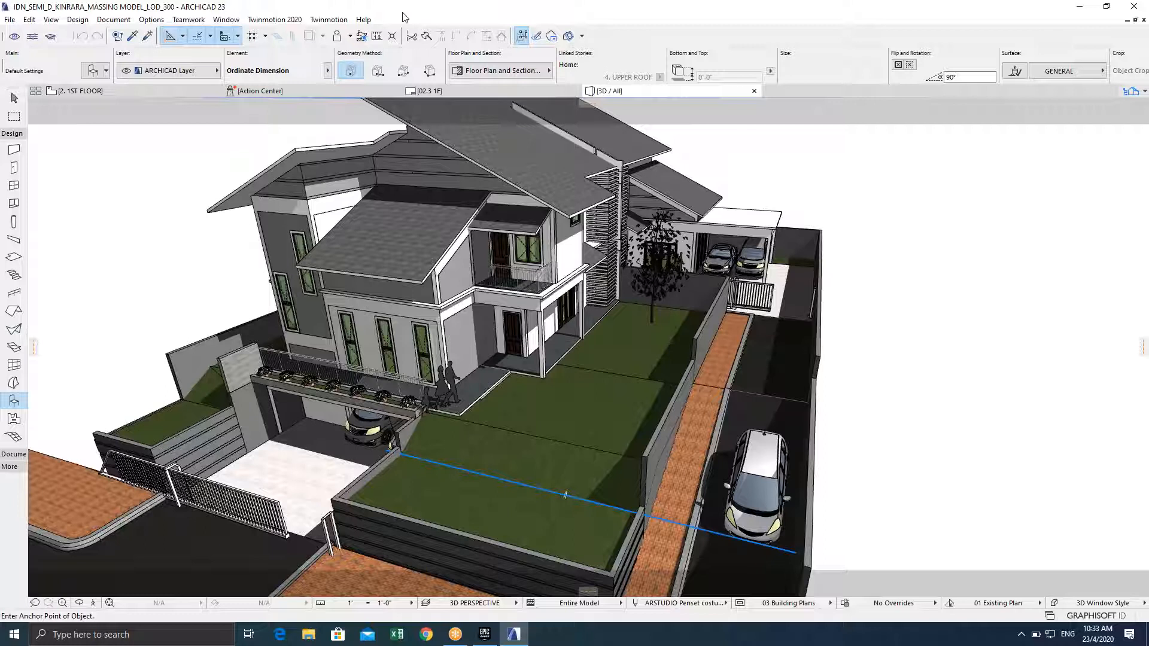
left_click(281, 22)
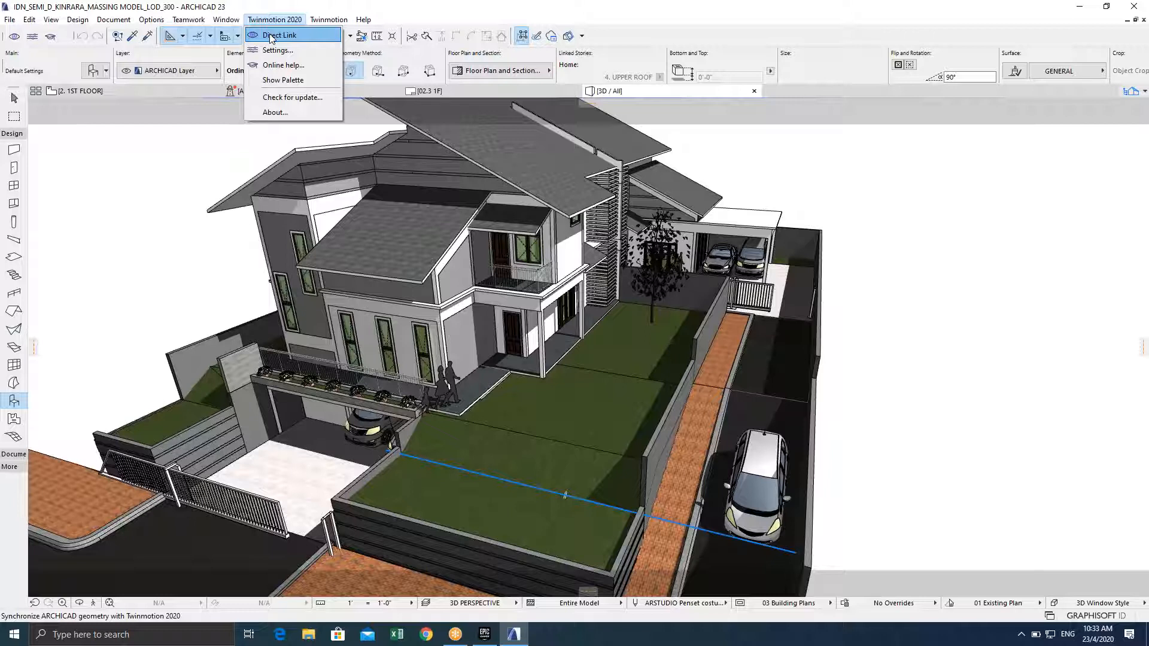
left_click(415, 17)
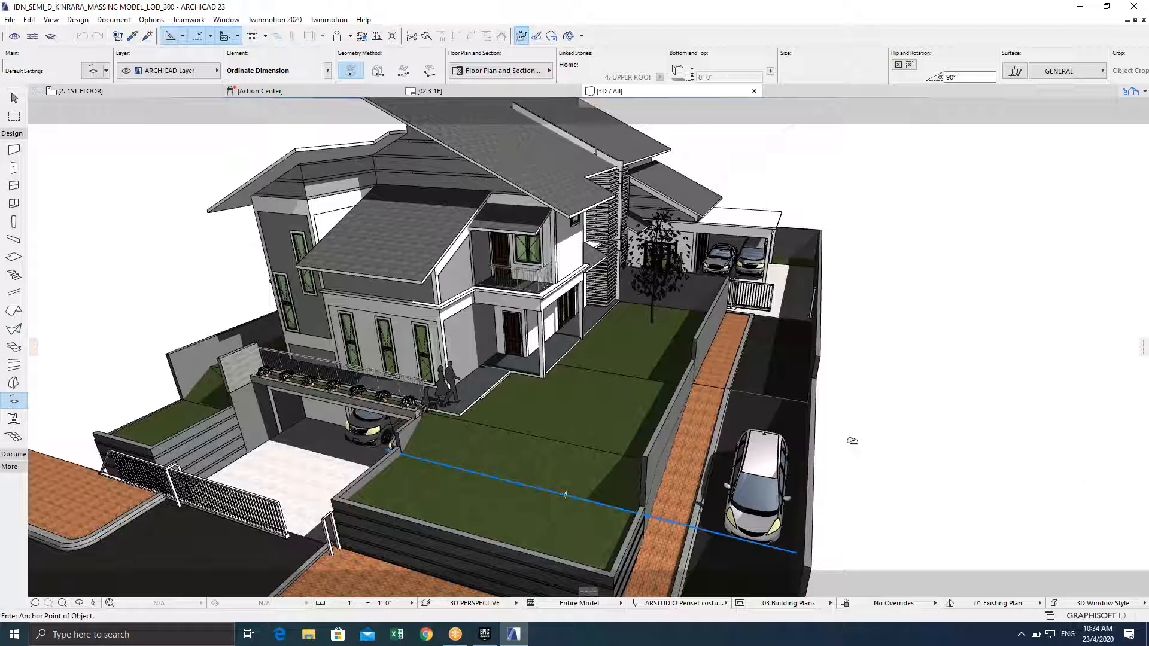
scroll(659, 404, "down", 5)
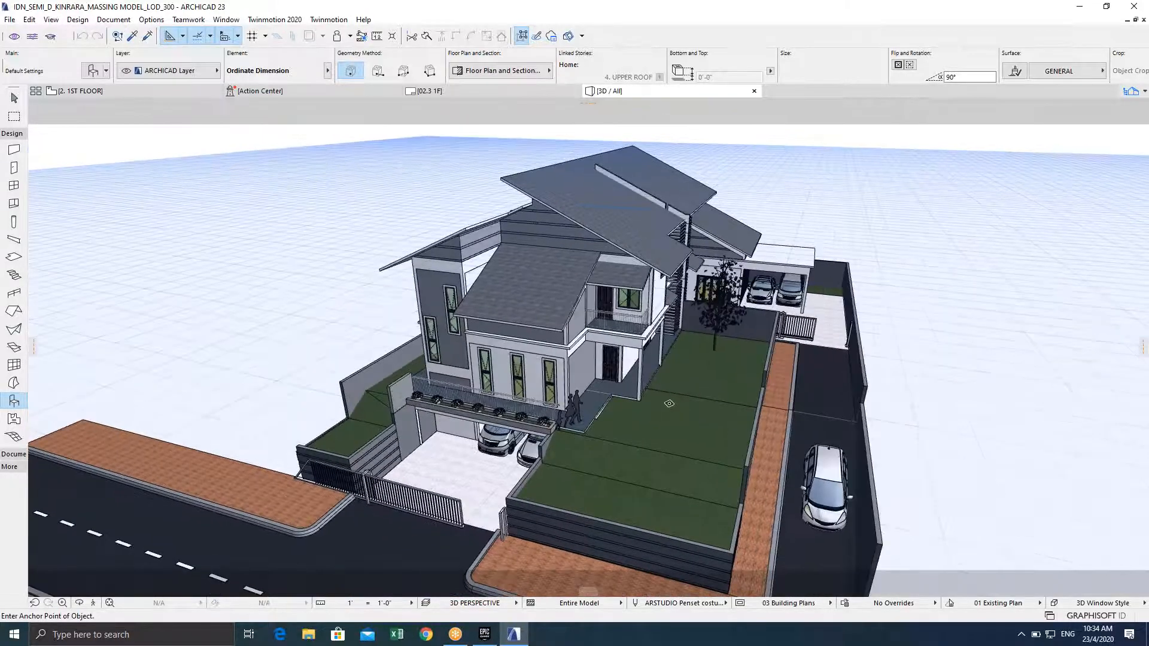
scroll(666, 403, "up", 6)
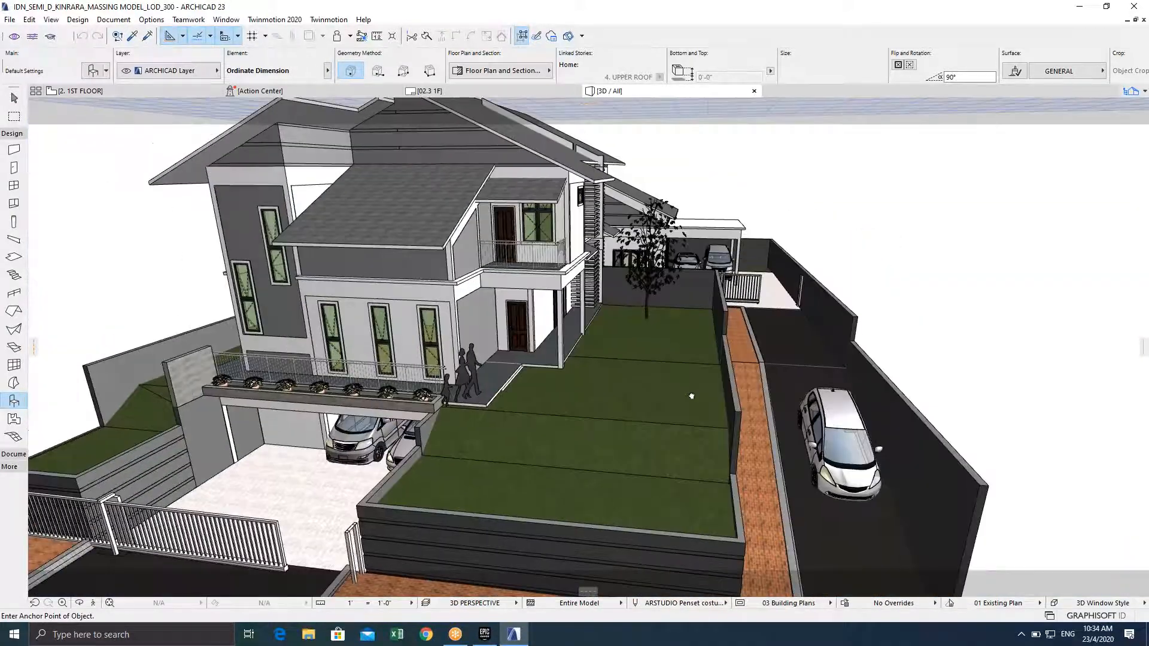
scroll(563, 382, "up", 2)
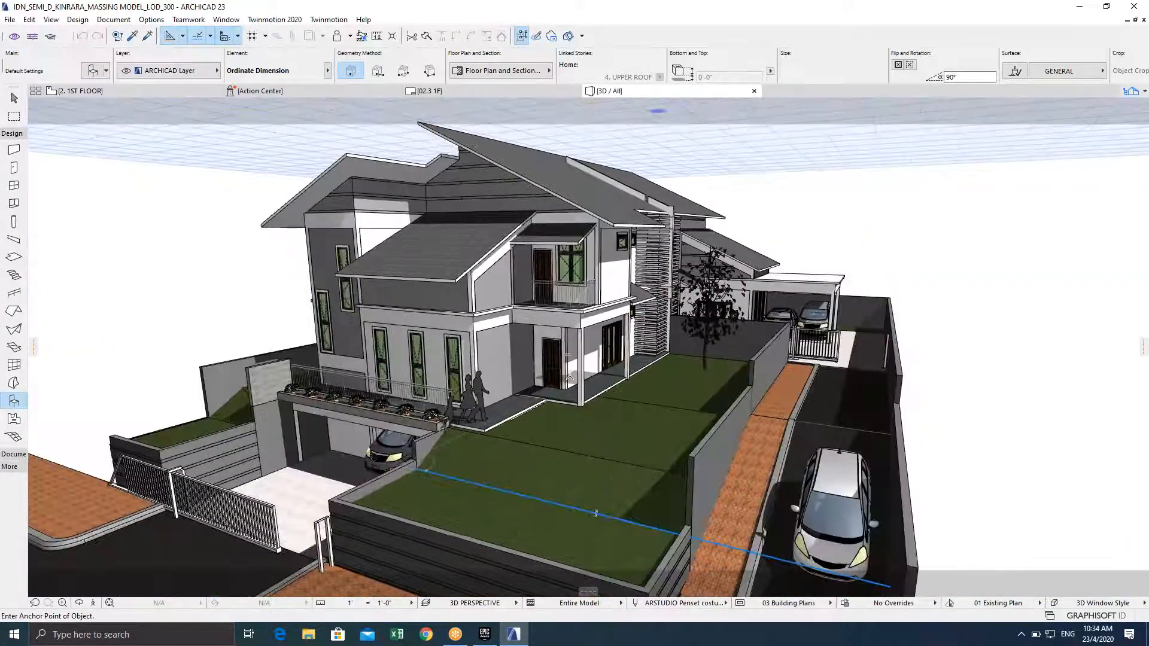
Compare the first-floor plan with the 3D view of the house, examining the front garden, entrance and side lane
middle_click_drag(606, 387, 638, 378, "shift")
scroll(638, 378, "up", 2)
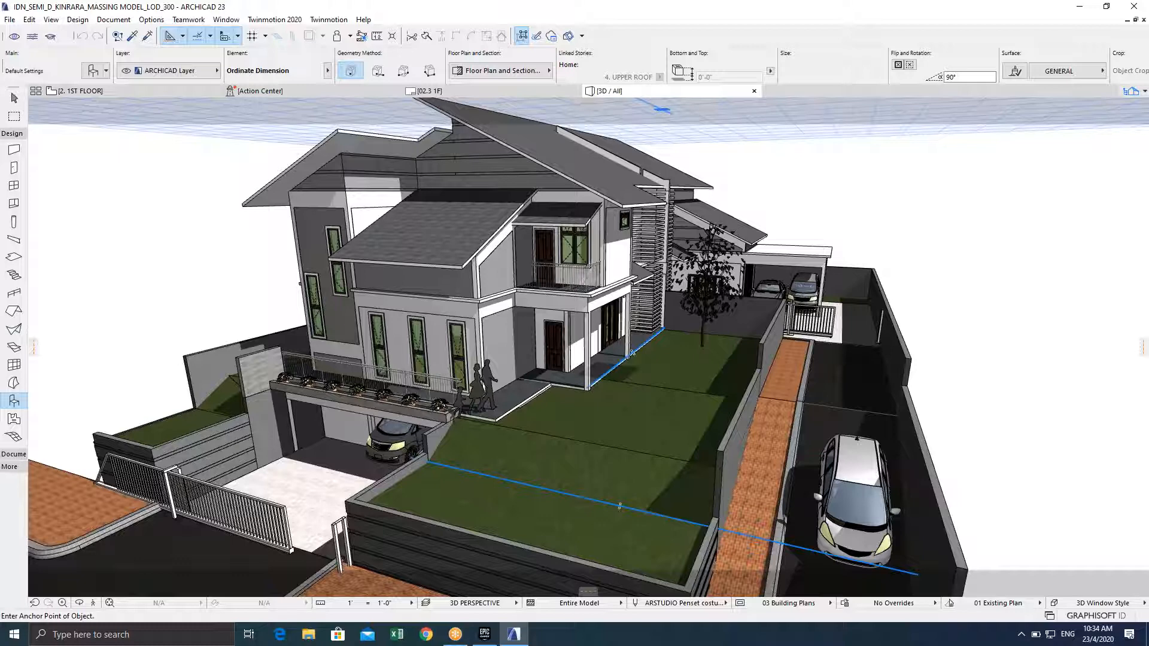
key("F2")
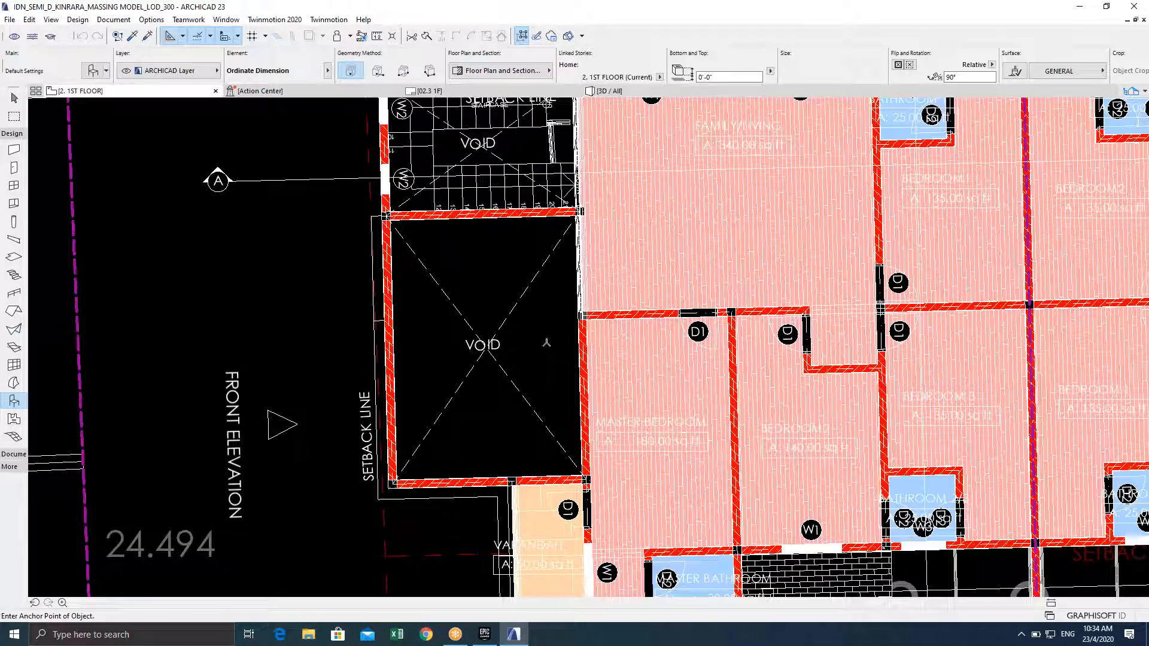
scroll(547, 333, "down", 5)
scroll(485, 329, "up", 4)
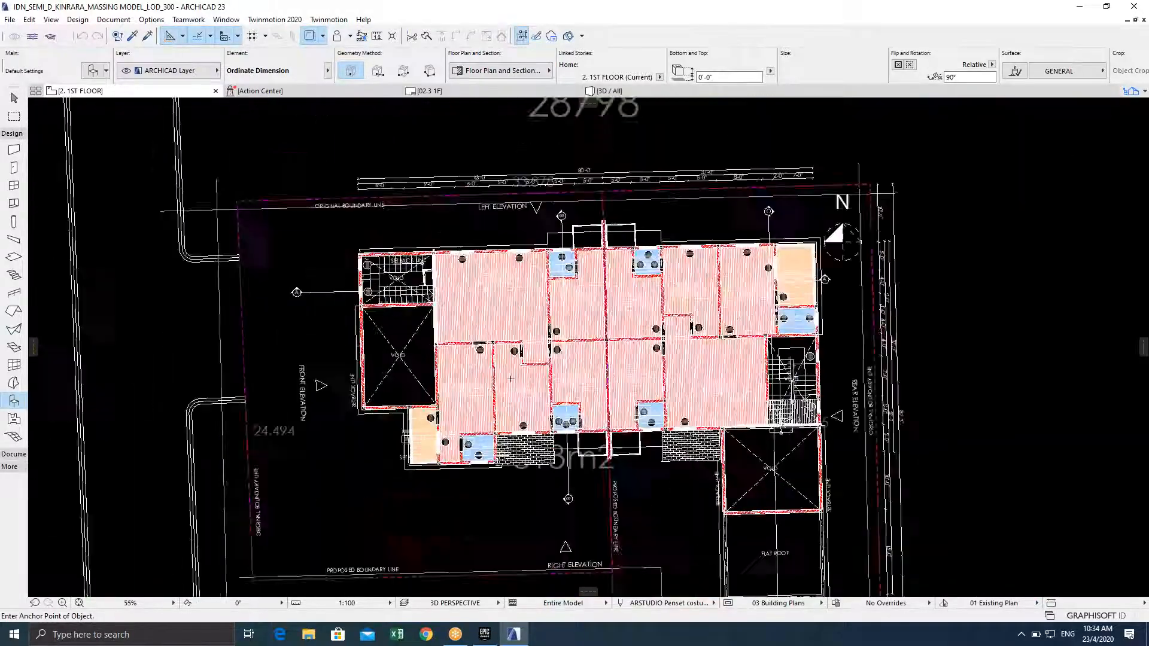
key("F3")
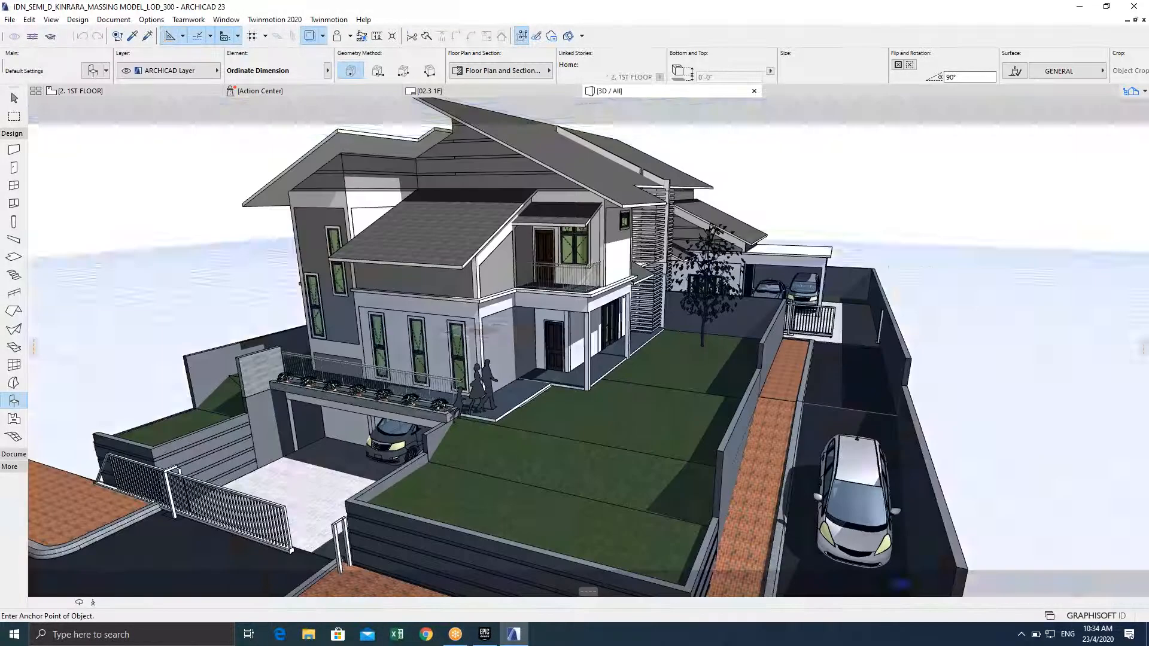
scroll(514, 353, "up", 4)
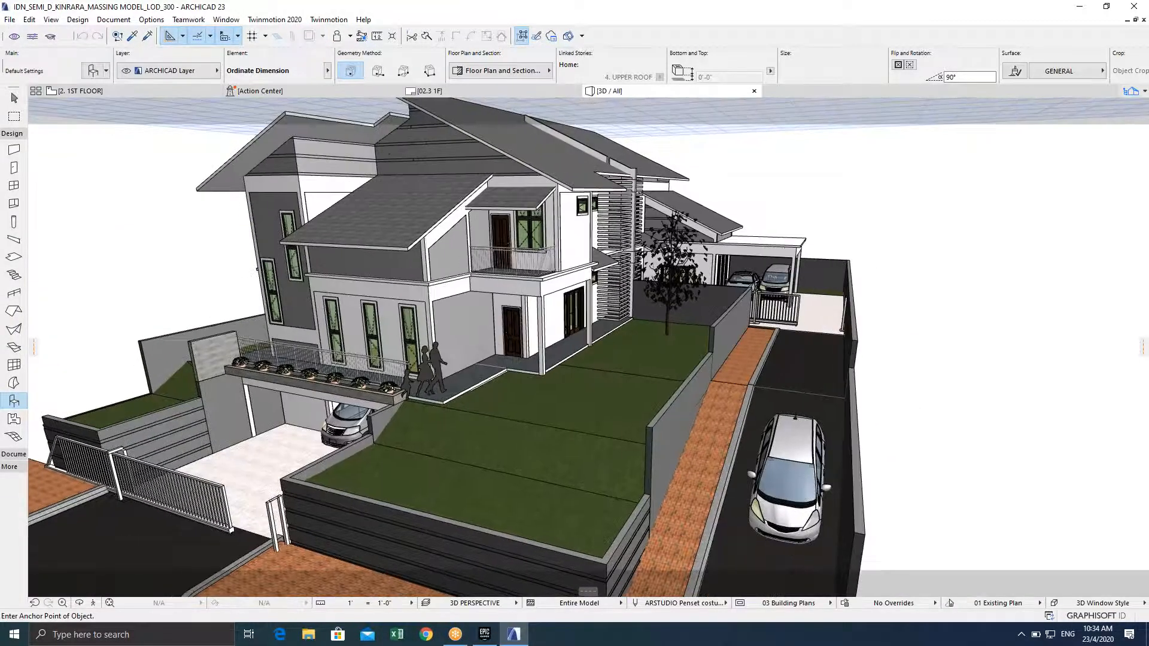
scroll(521, 358, "up", 4)
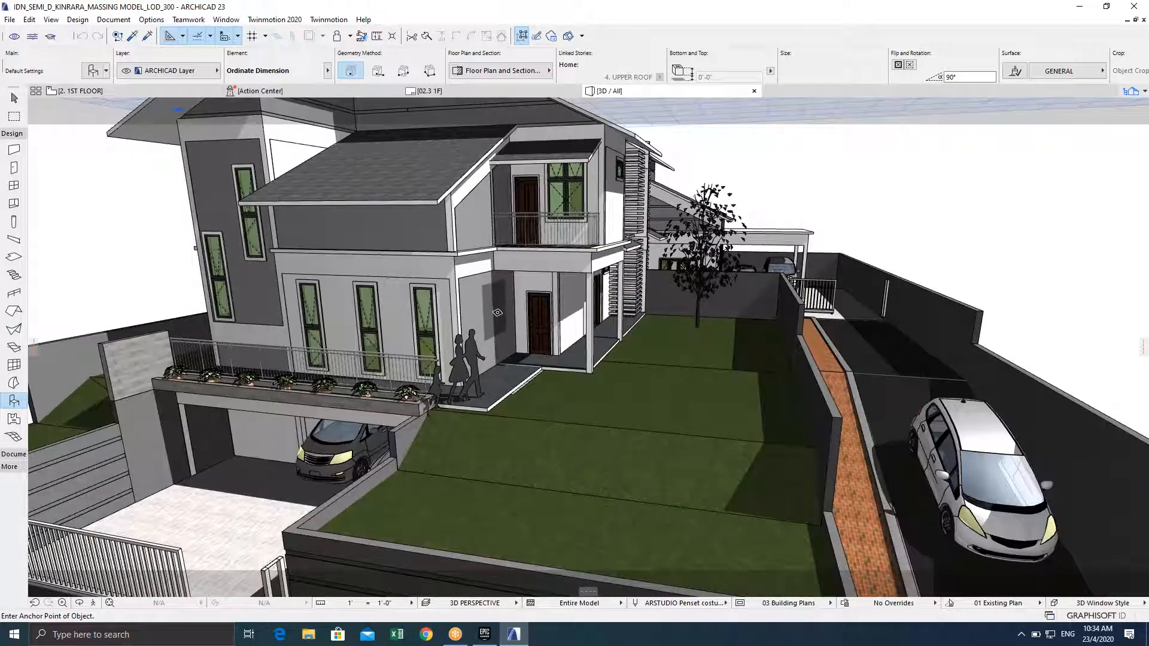
scroll(498, 331, "down", 4)
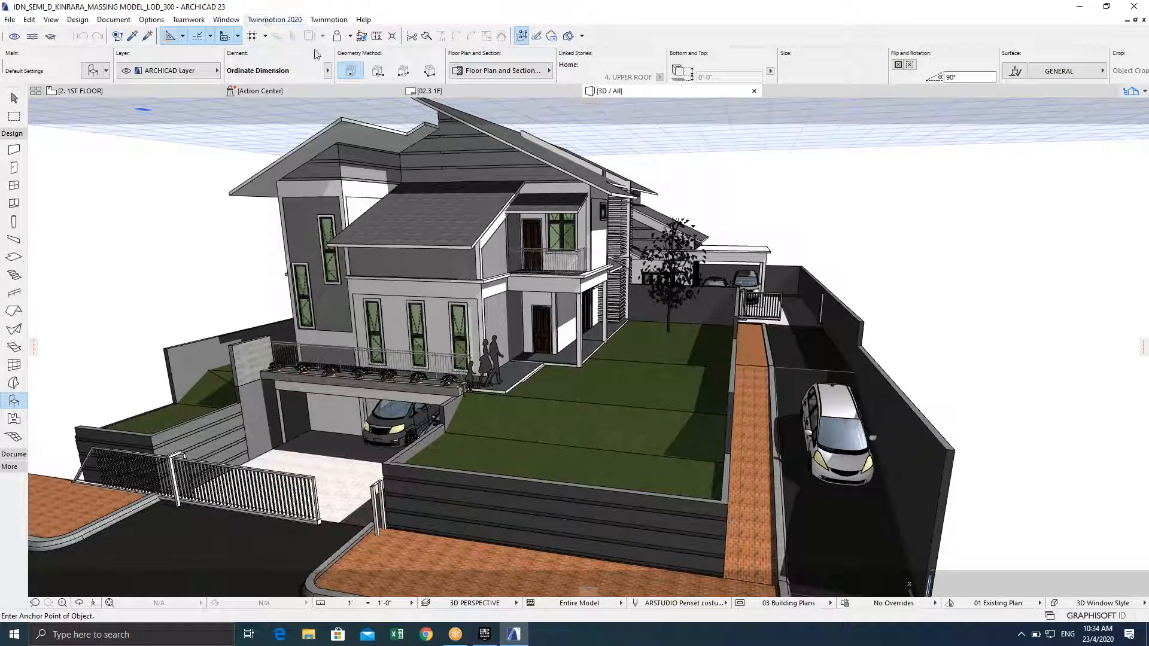
Synchronize the house model with Twinmotion 2020 through Direct Link, sending it to a new project
left_click(289, 21)
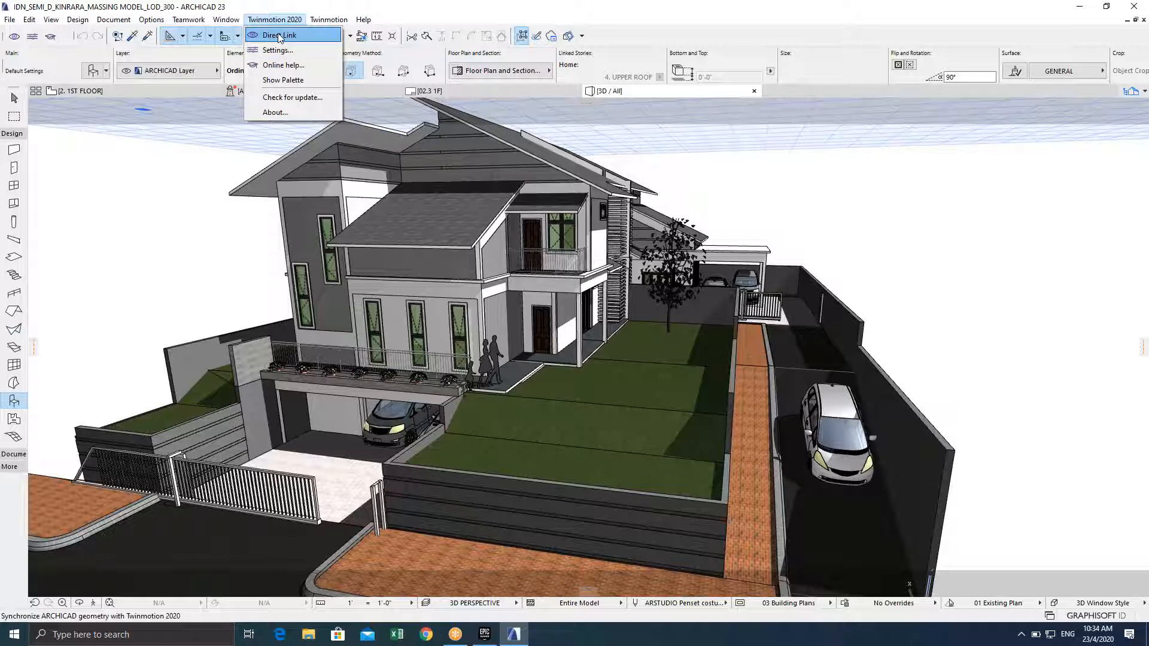
left_click(430, 12)
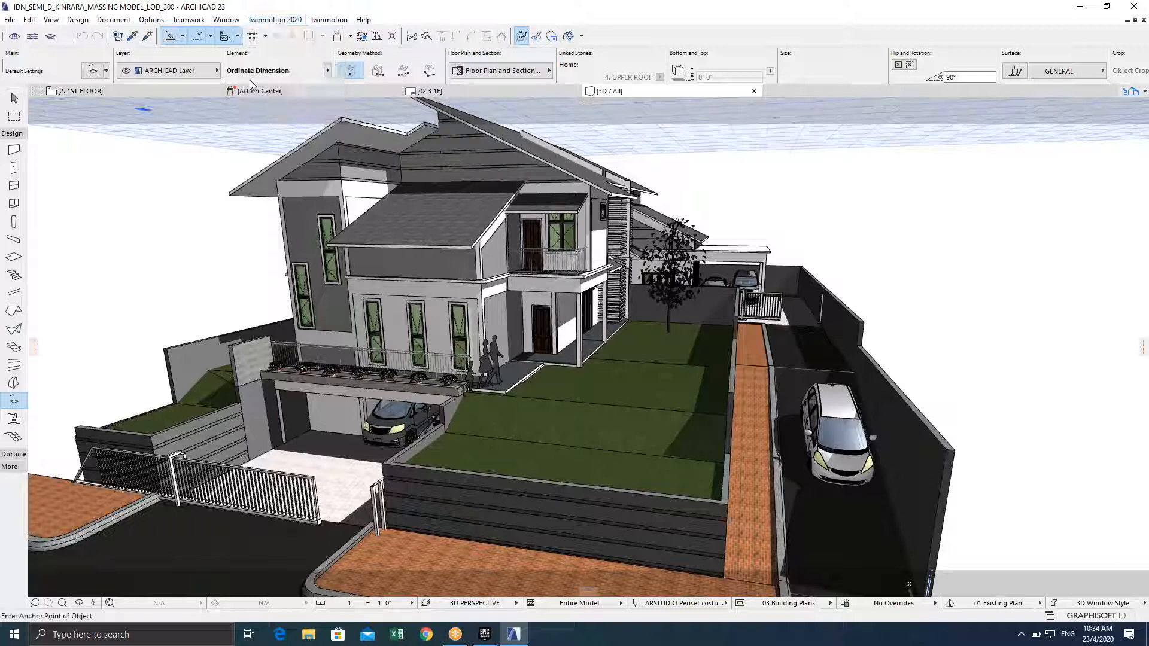
left_click(20, 41)
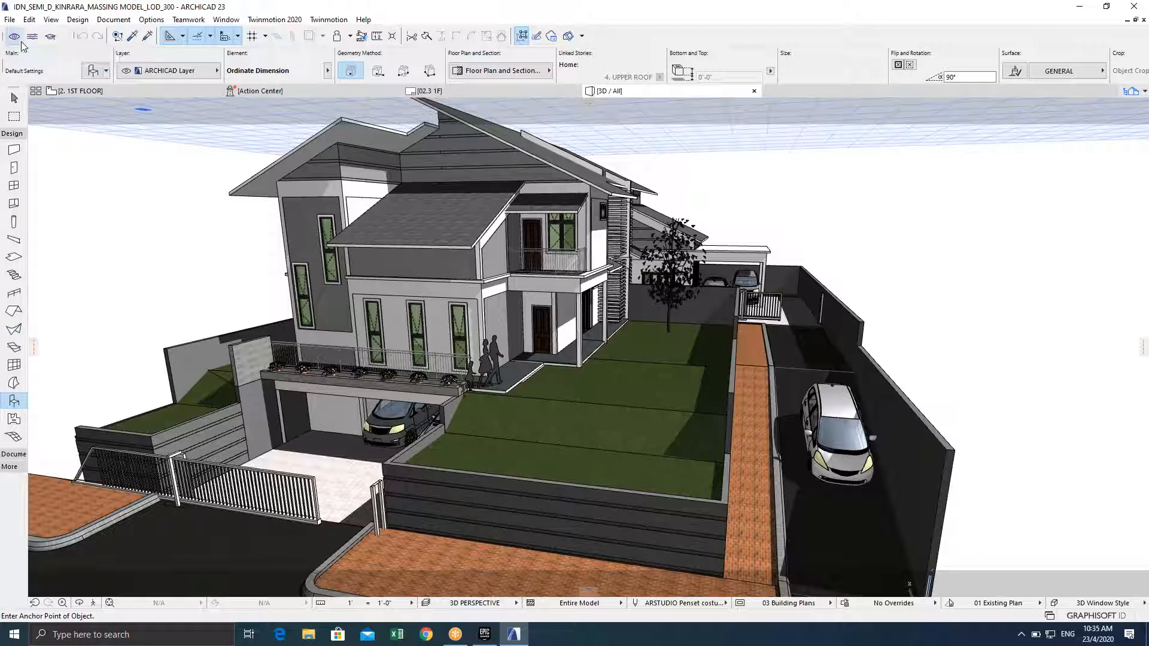
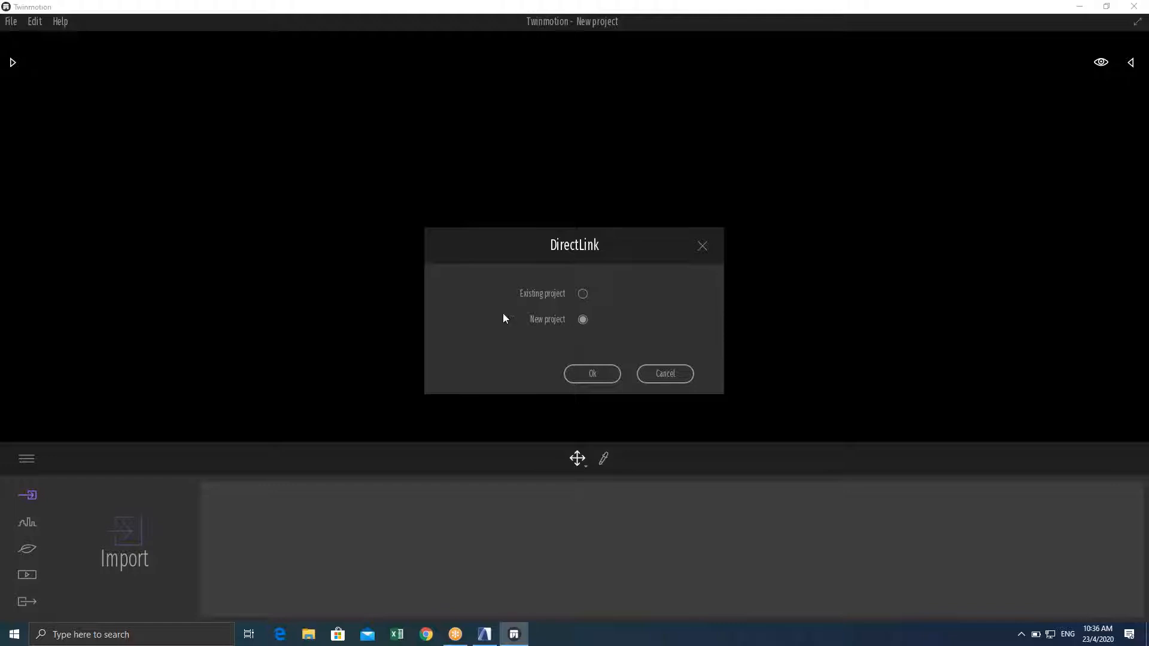
left_click(592, 374)
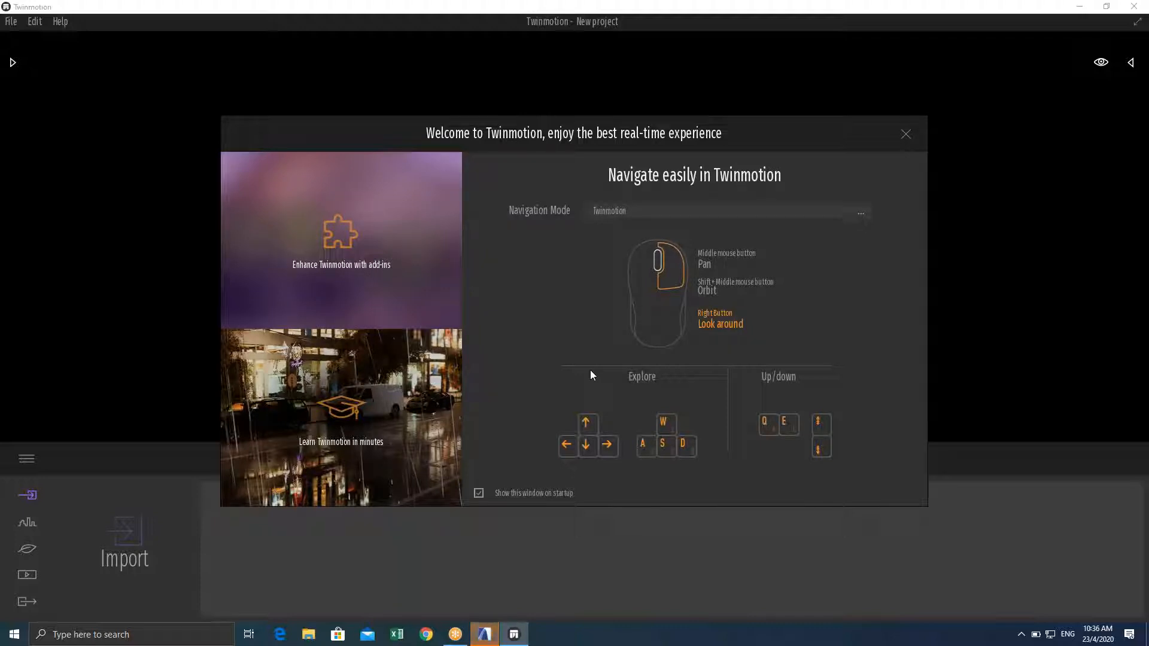
Set Twinmotion's navigation mode to Archicad and close the welcome window
left_click(696, 217)
left_click(824, 213)
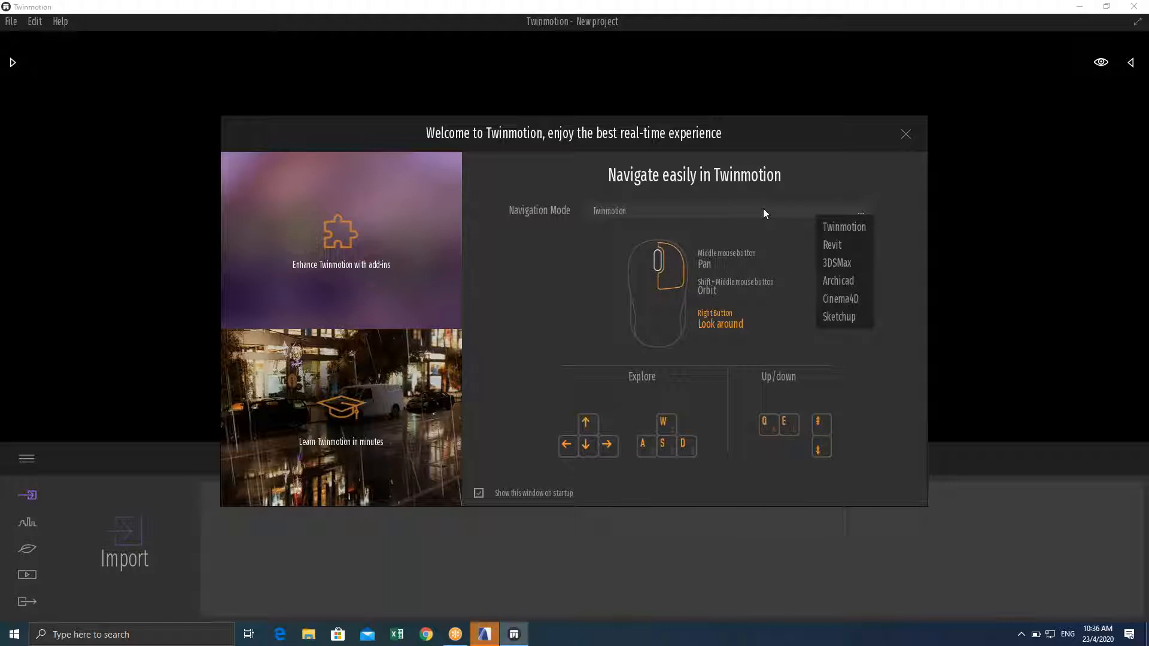
left_click(835, 282)
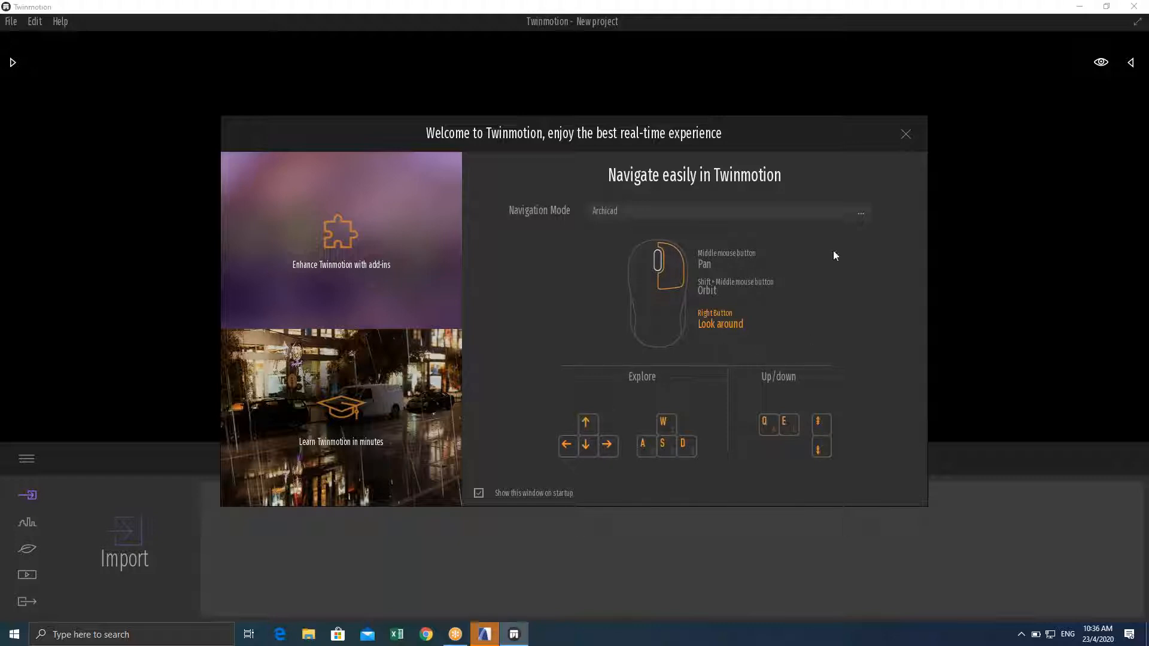
left_click(906, 133)
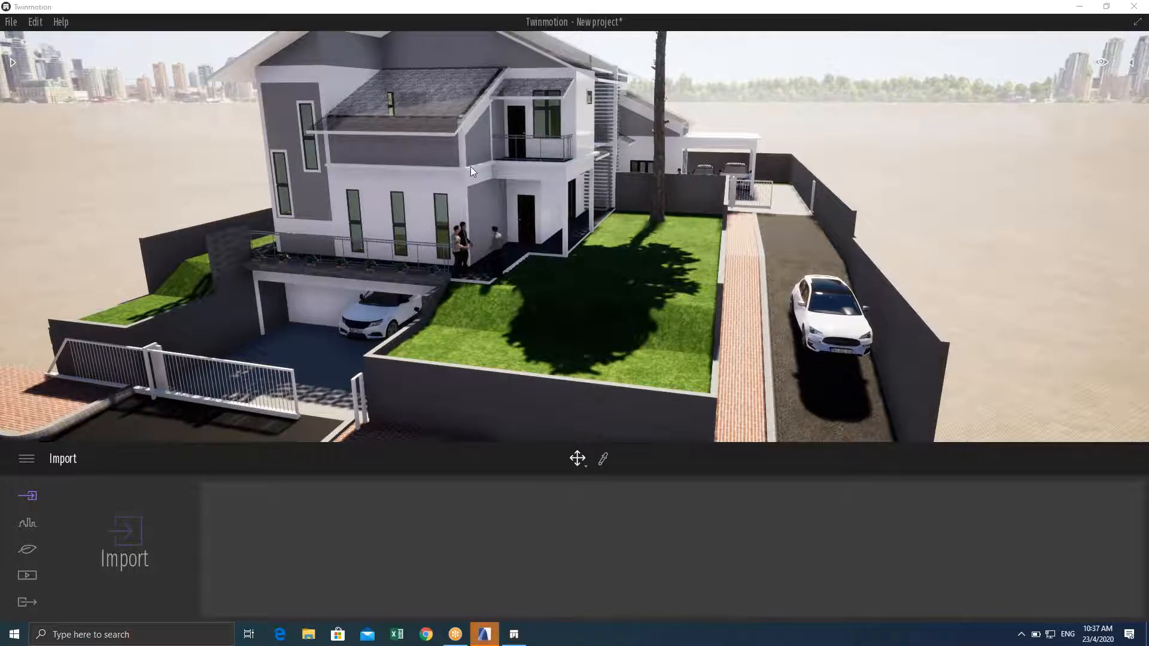
Examine the synchronized house in Twinmotion from several angles, including the front garden, driveway gate, street and side lane
scroll(605, 248, "down", 3)
middle_click_drag(606, 249, 491, 329)
scroll(604, 248, "down", 3)
middle_click_drag(604, 248, 796, 179)
right_click_drag(605, 248, 572, 231)
middle_click_drag(573, 231, 401, 188, "shift")
scroll(575, 248, "up", 2)
right_click_drag(575, 248, 748, 222)
scroll(574, 248, "down", 4)
scroll(574, 247, "down", 2)
scroll(574, 248, "up", 4)
key("w")
key("w")
key("s")
right_click_drag(557, 223, 628, 238)
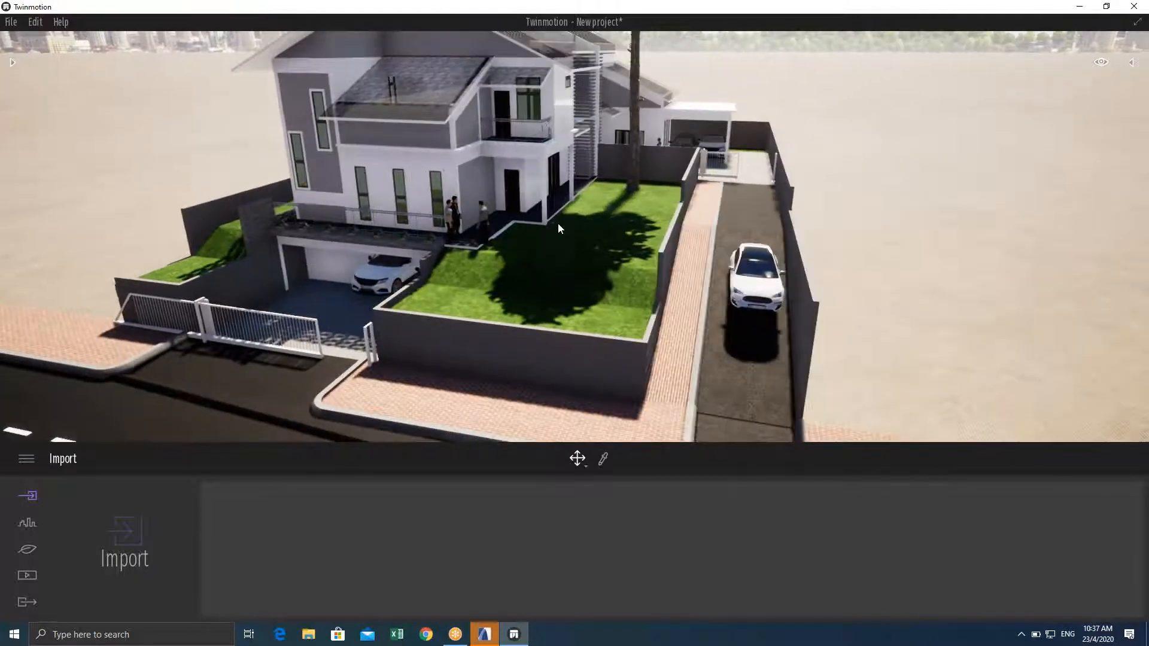
Look through the tool categories from Urban to Media and Export
left_click(31, 532)
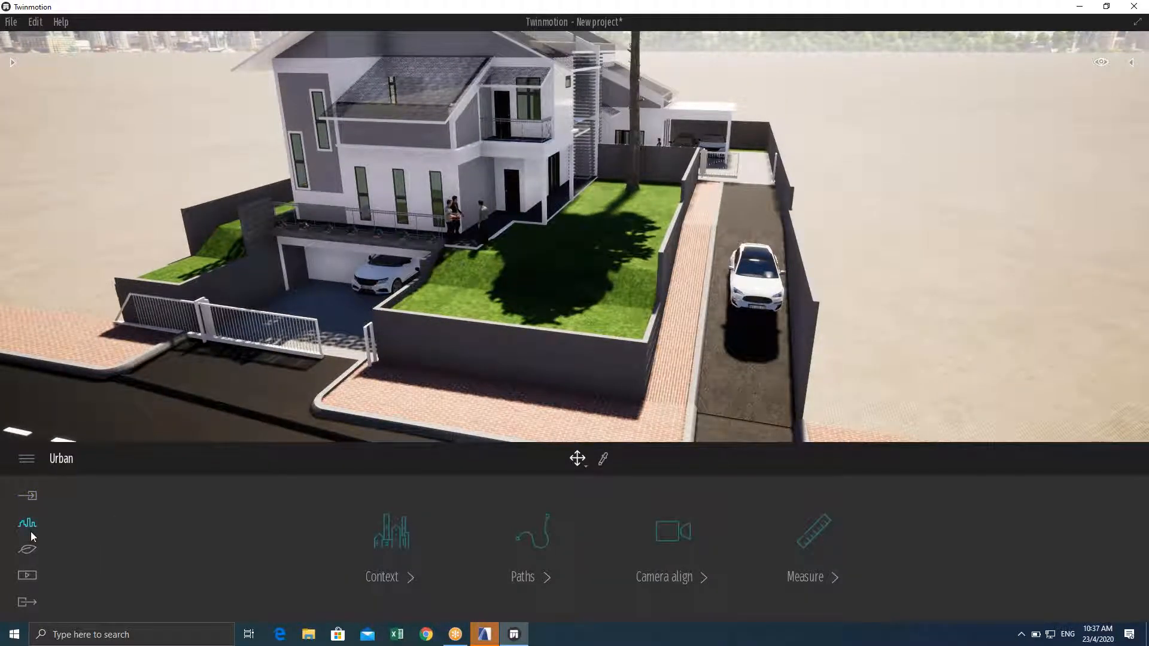
left_click(27, 549)
left_click(30, 577)
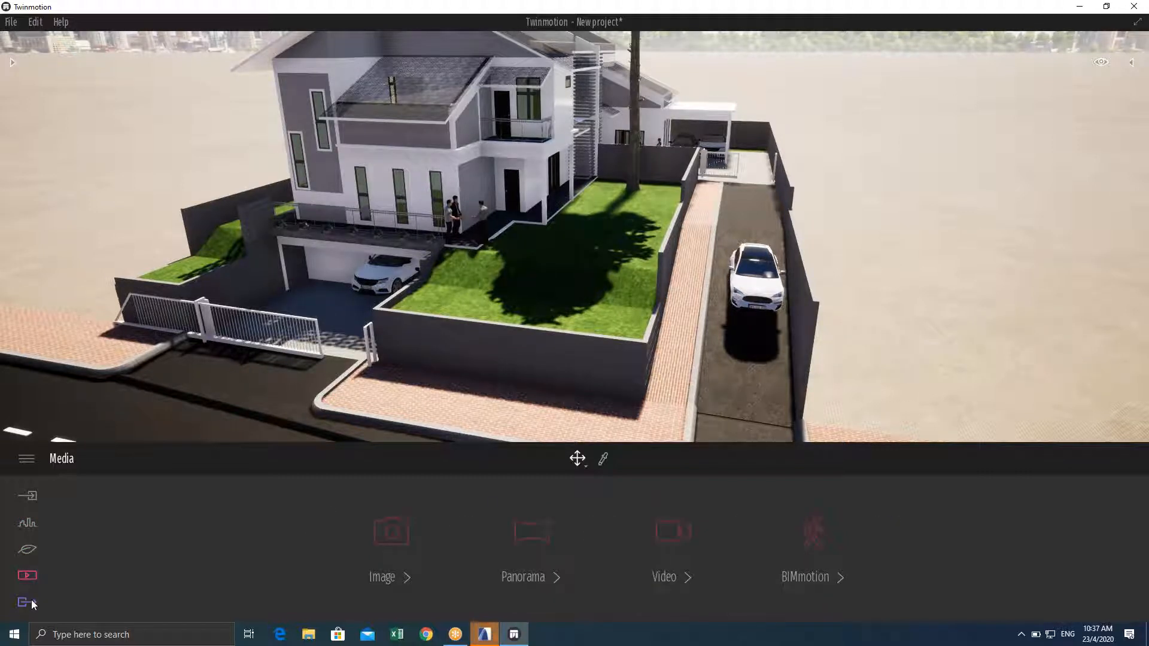
left_click(29, 599)
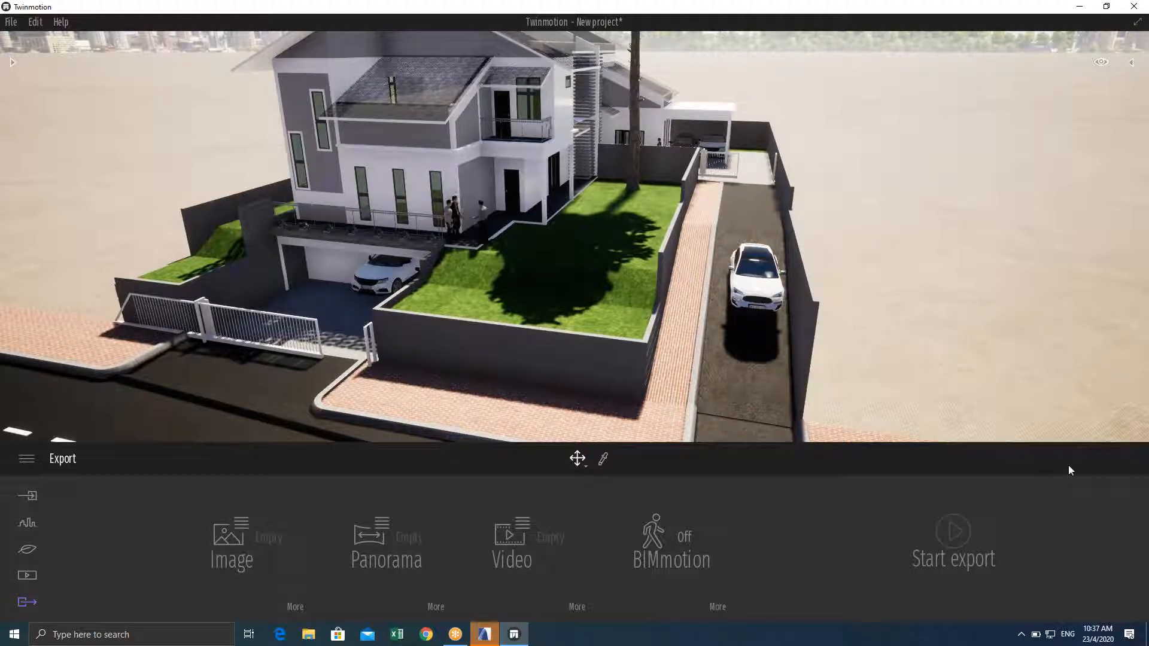
Inspect the white car in the side lane, and look over the main menu commands and the asset library categories
right_click_drag(797, 355, 969, 353)
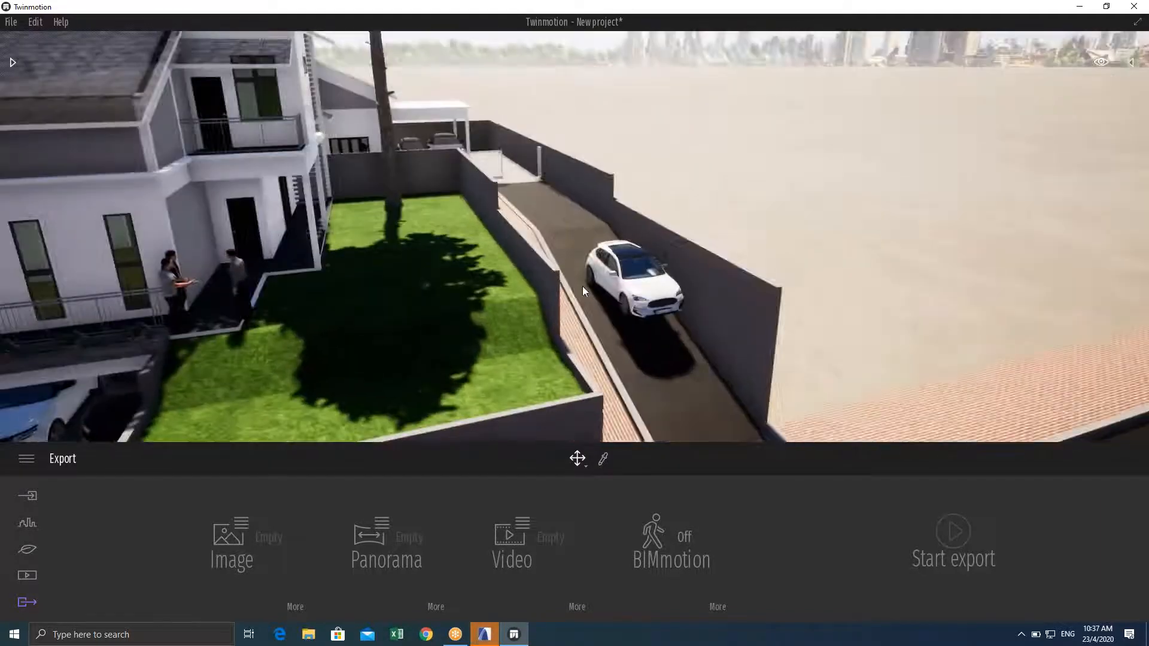
left_click(655, 301)
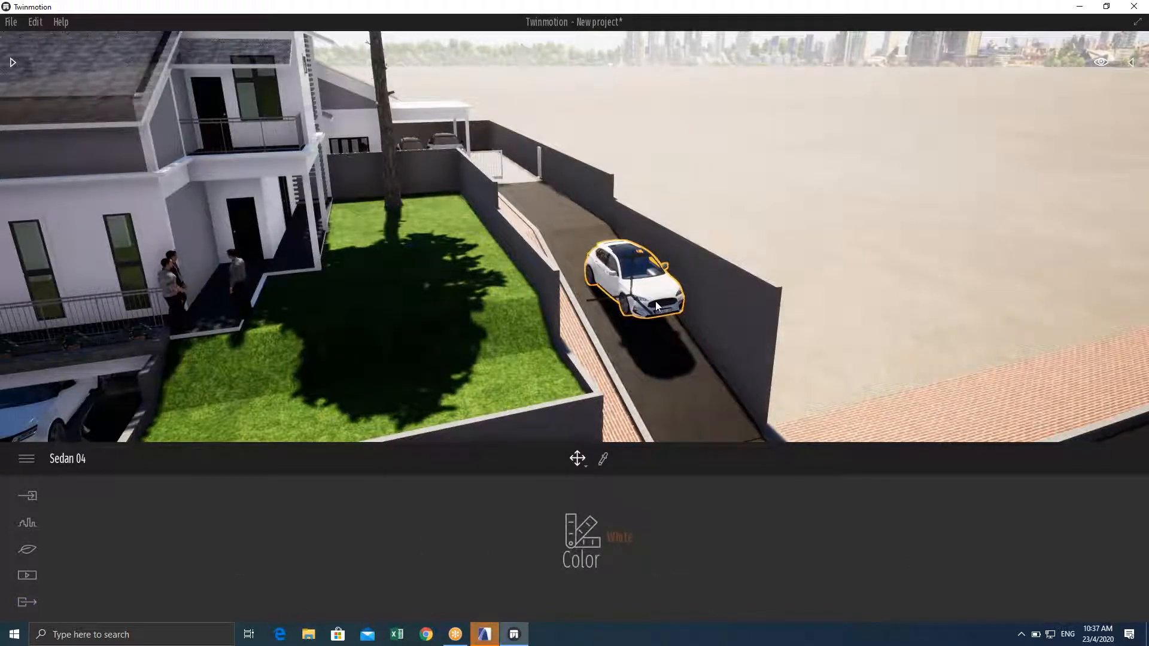
left_click(27, 524)
left_click(25, 460)
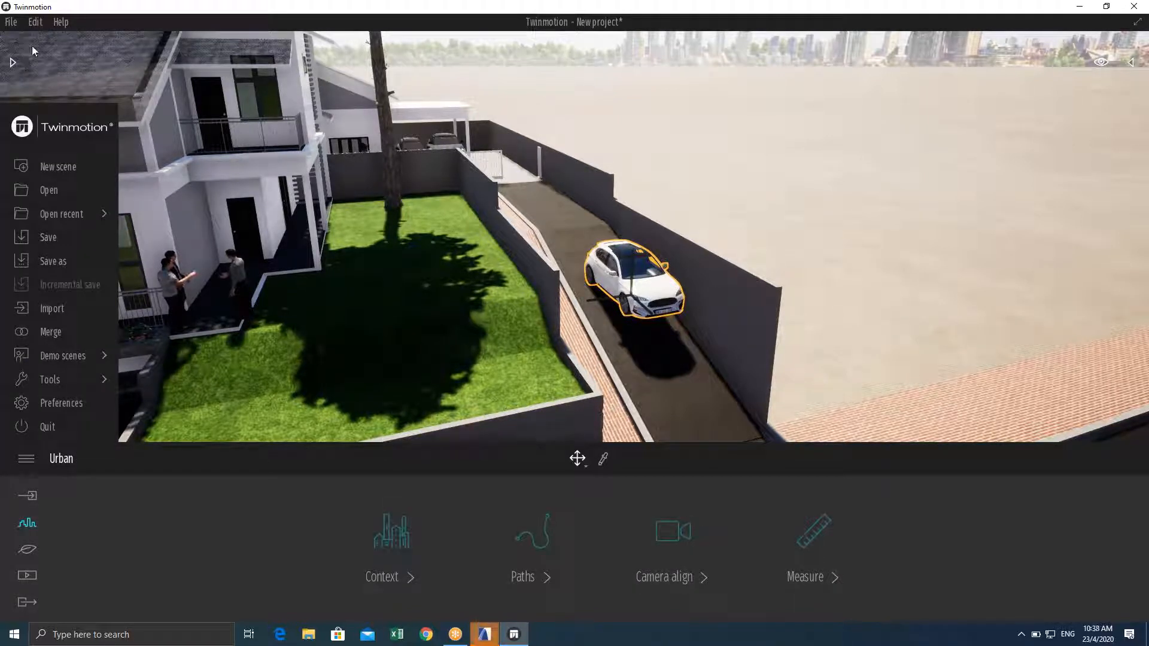
left_click(13, 61)
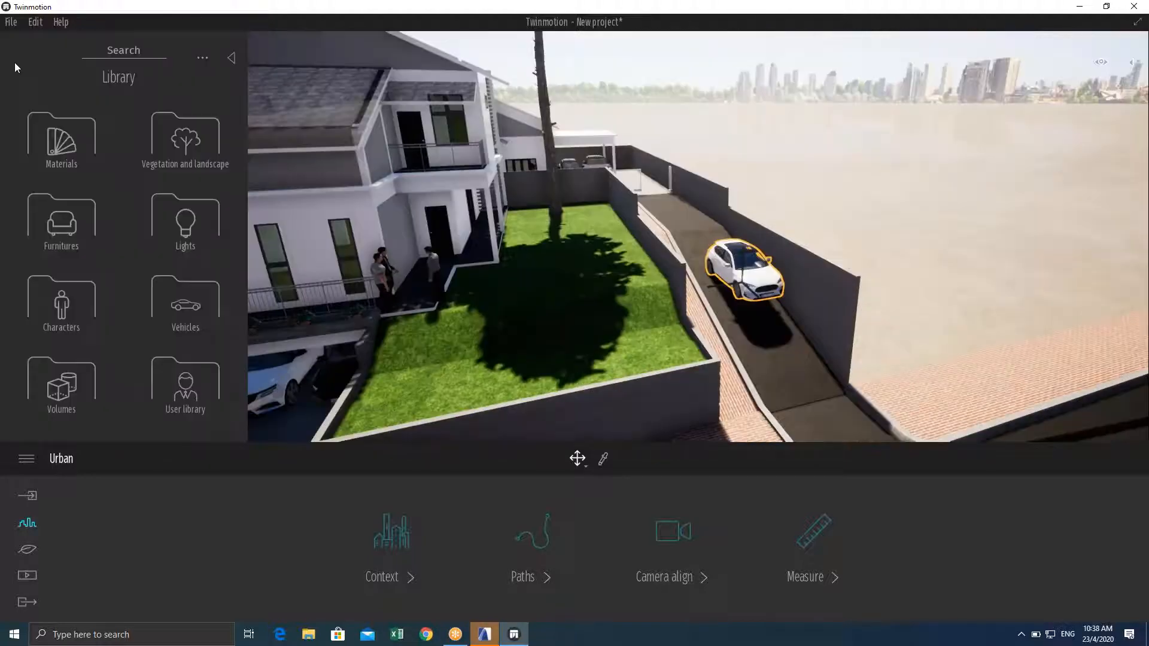
left_click(228, 57)
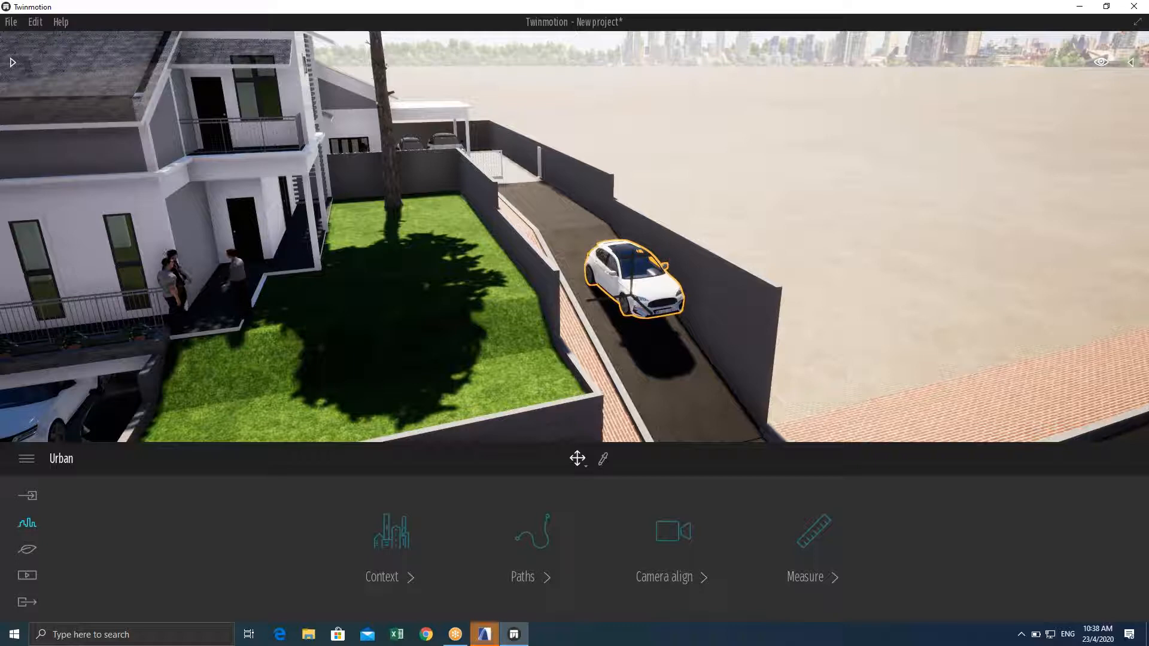
Examine the garage, front garden and street frontage, and the people and potted plants beside the entrance terrace up close
right_click_drag(360, 328, 179, 365)
scroll(360, 328, "up", 3)
scroll(361, 328, "up", 3)
right_click_drag(360, 328, 436, 284)
scroll(659, 198, "down", 5)
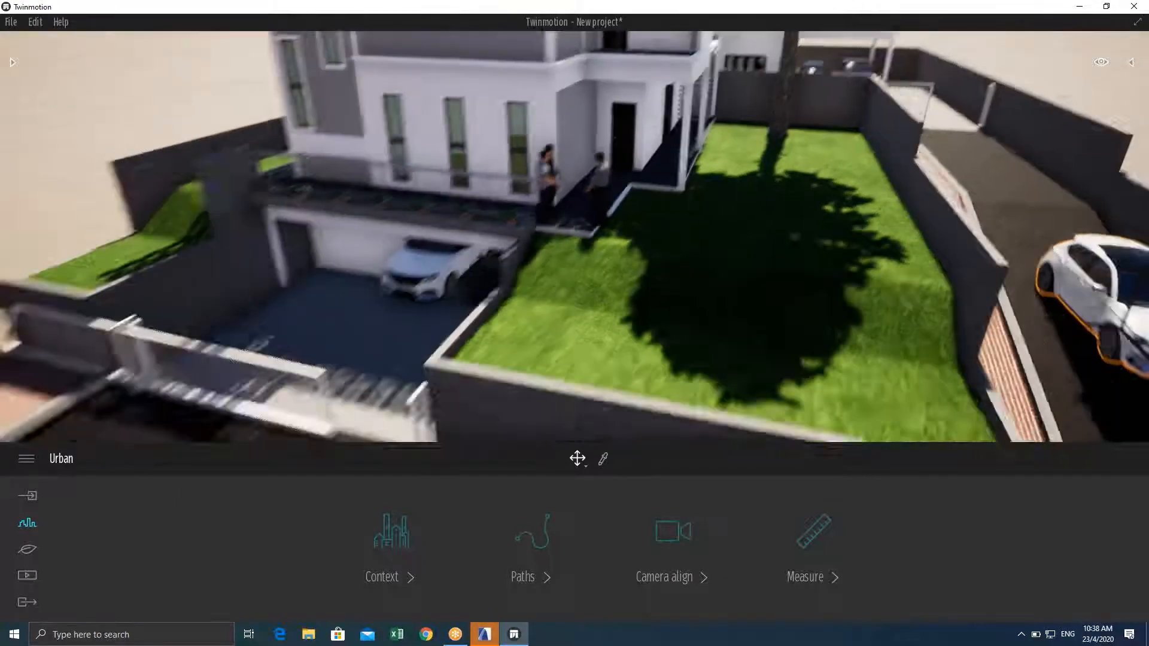
scroll(574, 240, "up", 5)
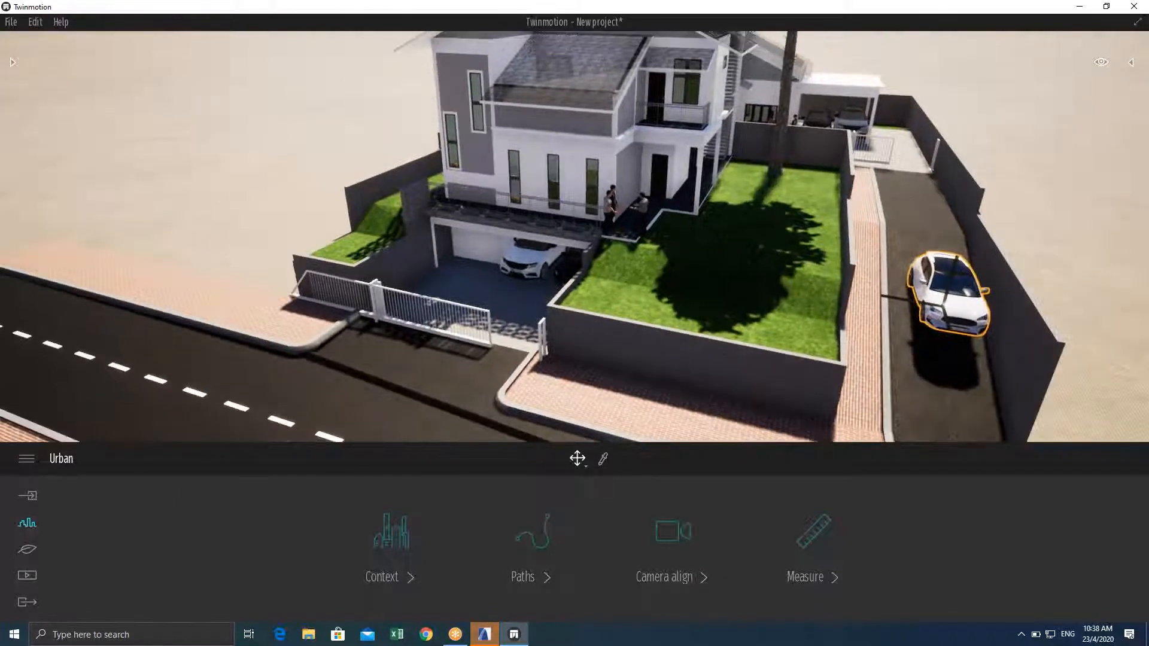
scroll(575, 240, "up", 3)
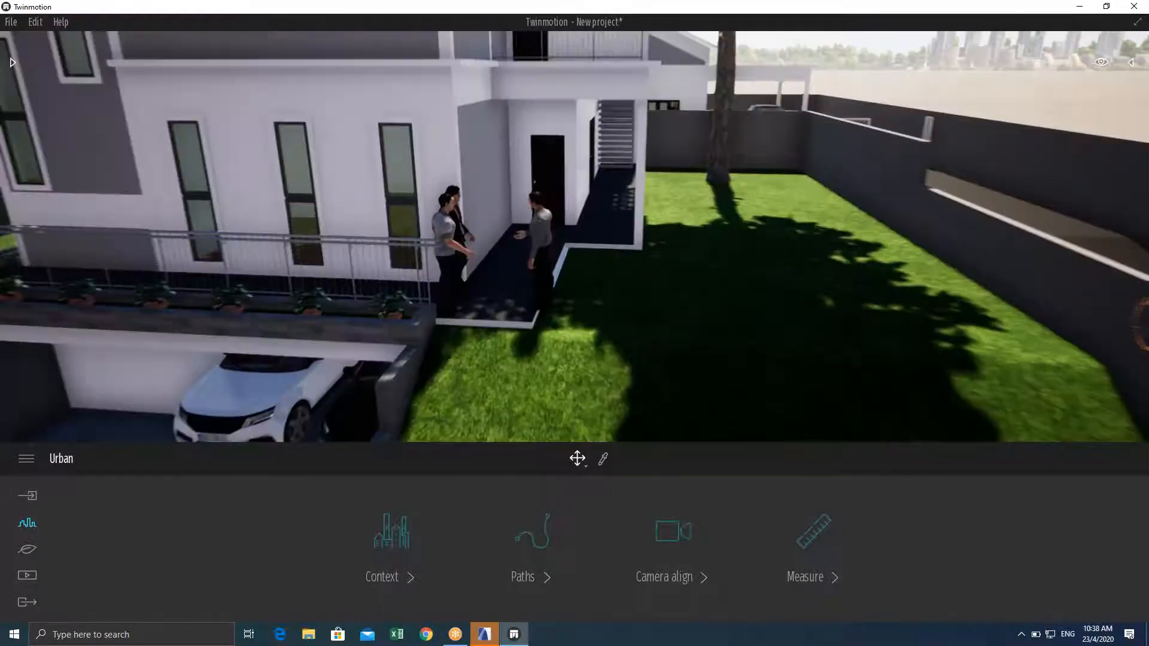
scroll(574, 239, "up", 2)
scroll(574, 240, "up", 5)
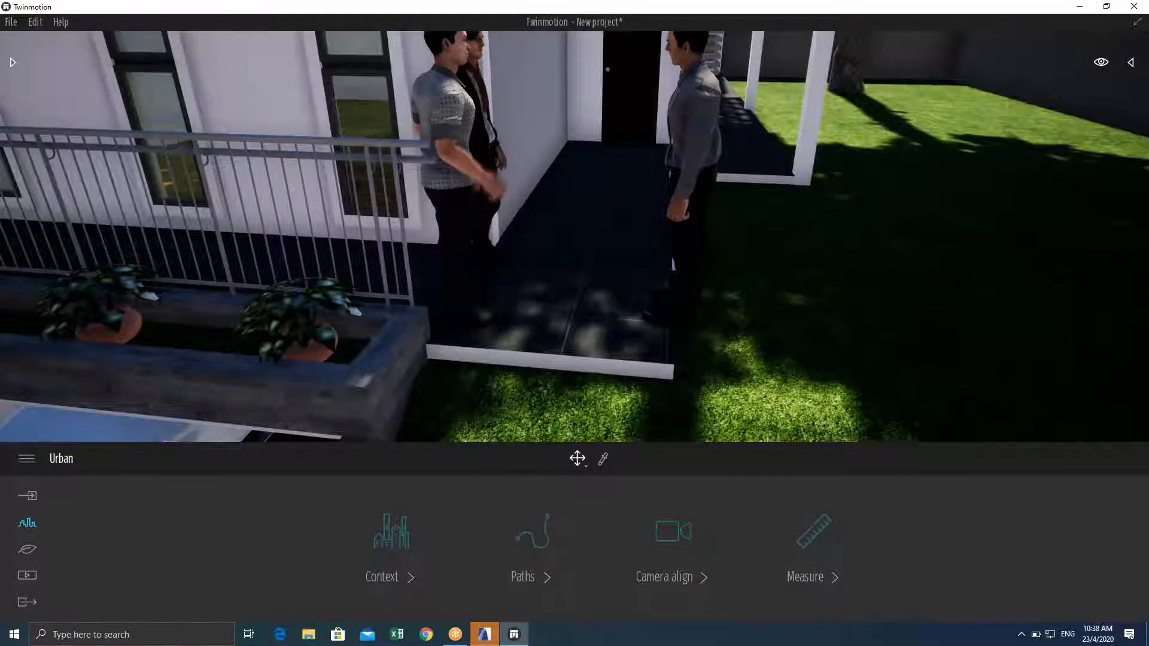
scroll(575, 239, "down", 5)
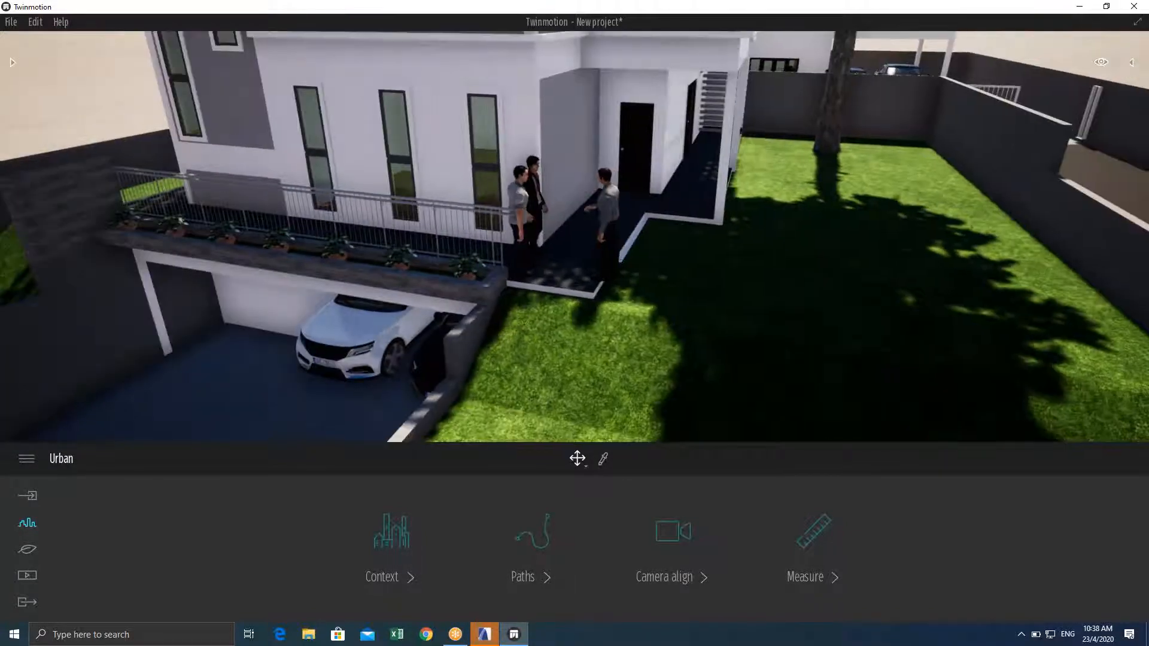
scroll(574, 240, "down", 5)
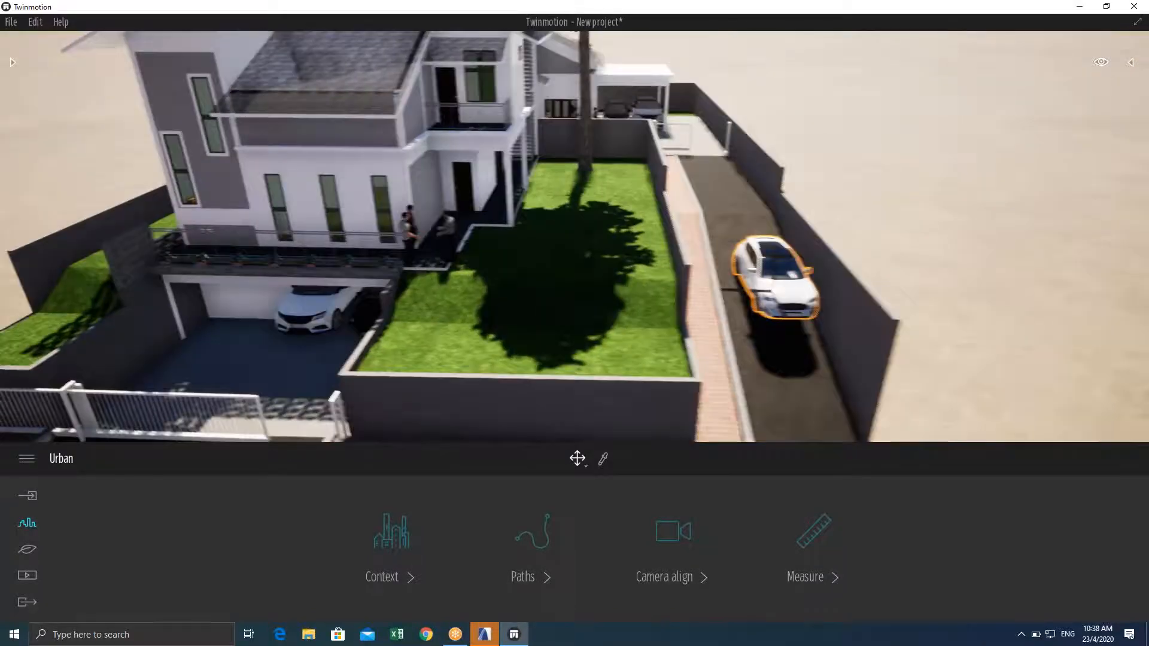
right_click_drag(575, 239, 436, 257)
scroll(522, 255, "up", 5)
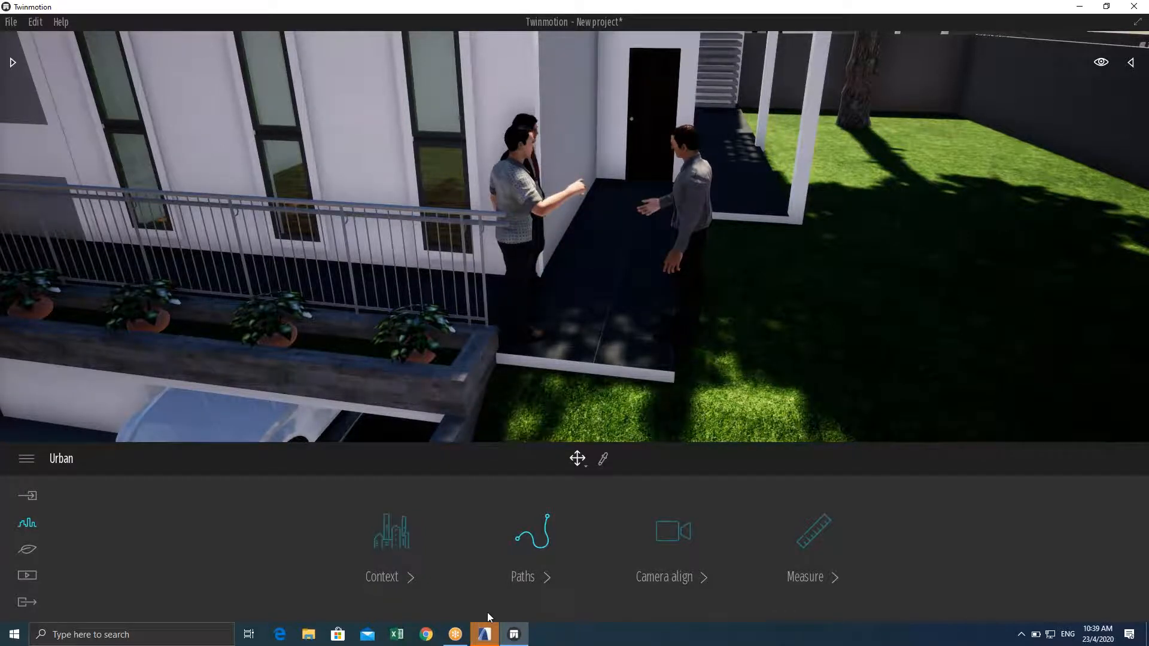
Switch back to ARCHICAD, dismiss the Twinmotion plugin notice and examine the silhouette figures beside the entrance terrace
left_click(485, 637)
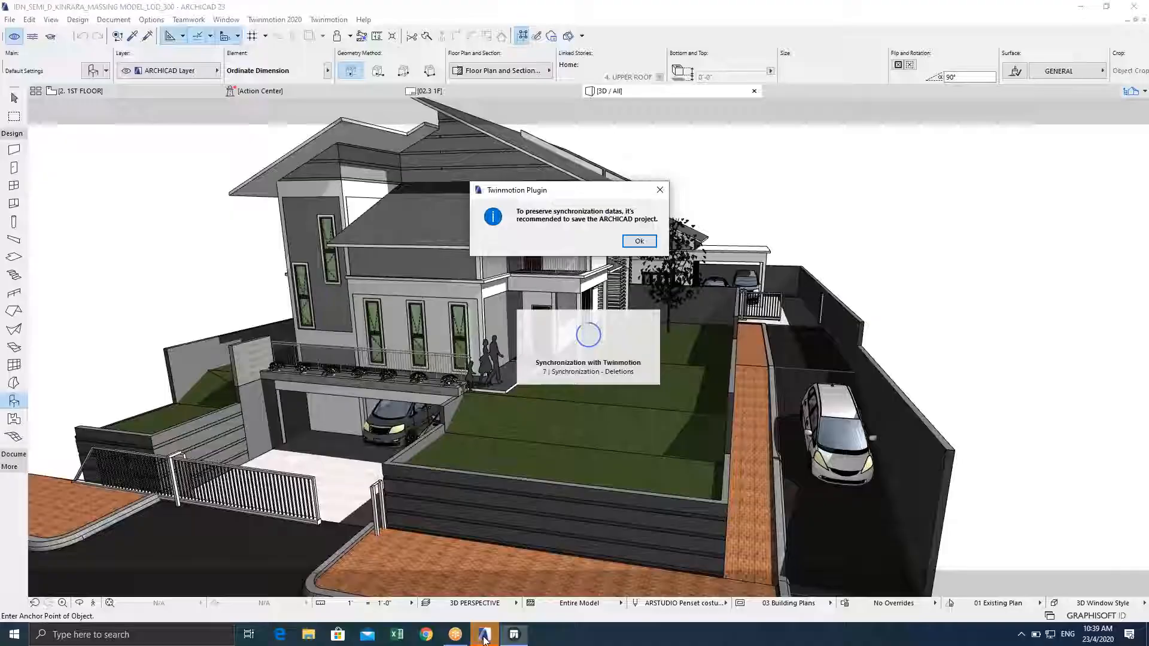
left_click(639, 241)
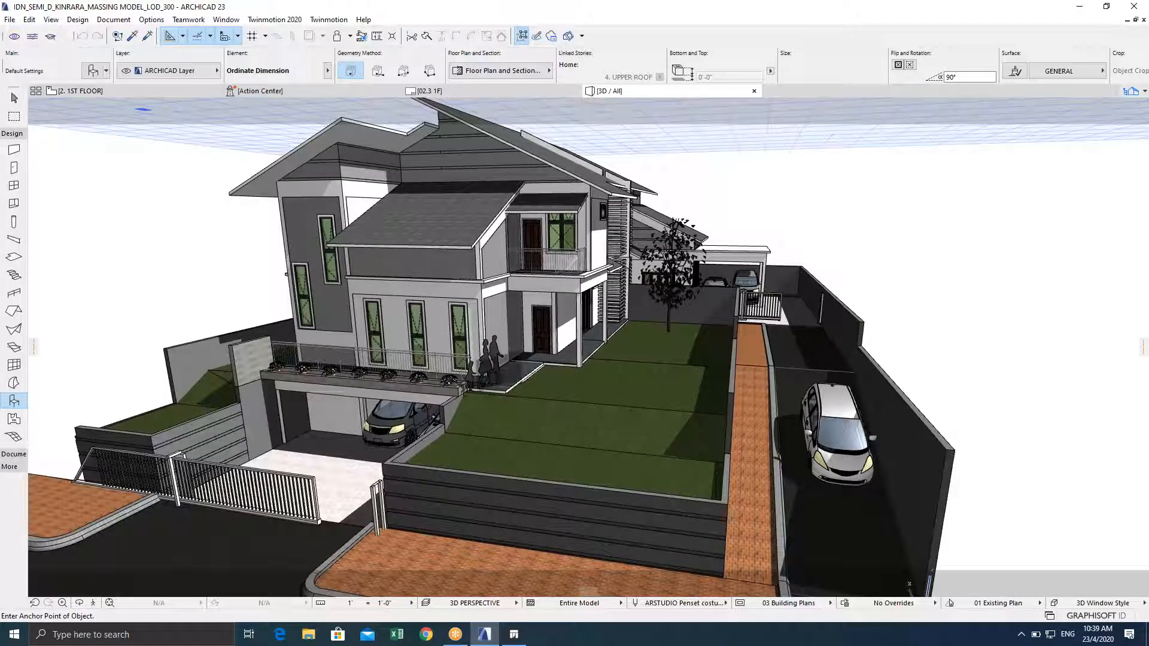
scroll(488, 383, "up", 3)
scroll(487, 366, "up", 5)
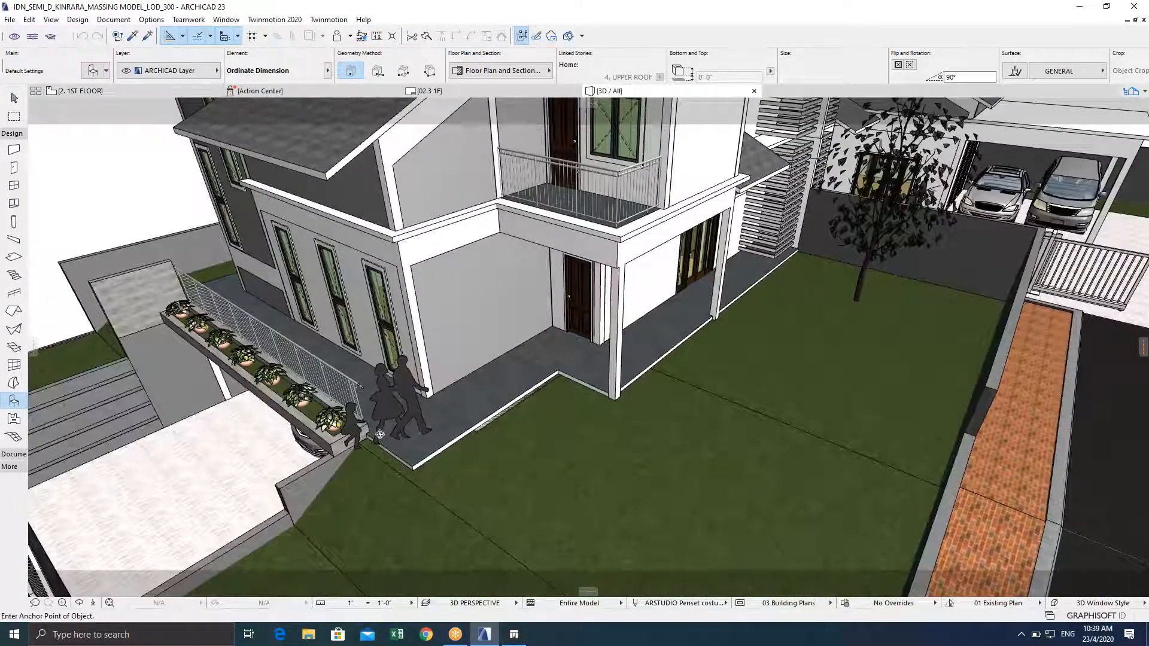
middle_click_drag(380, 435, 470, 392, "shift")
scroll(483, 407, "down", 8)
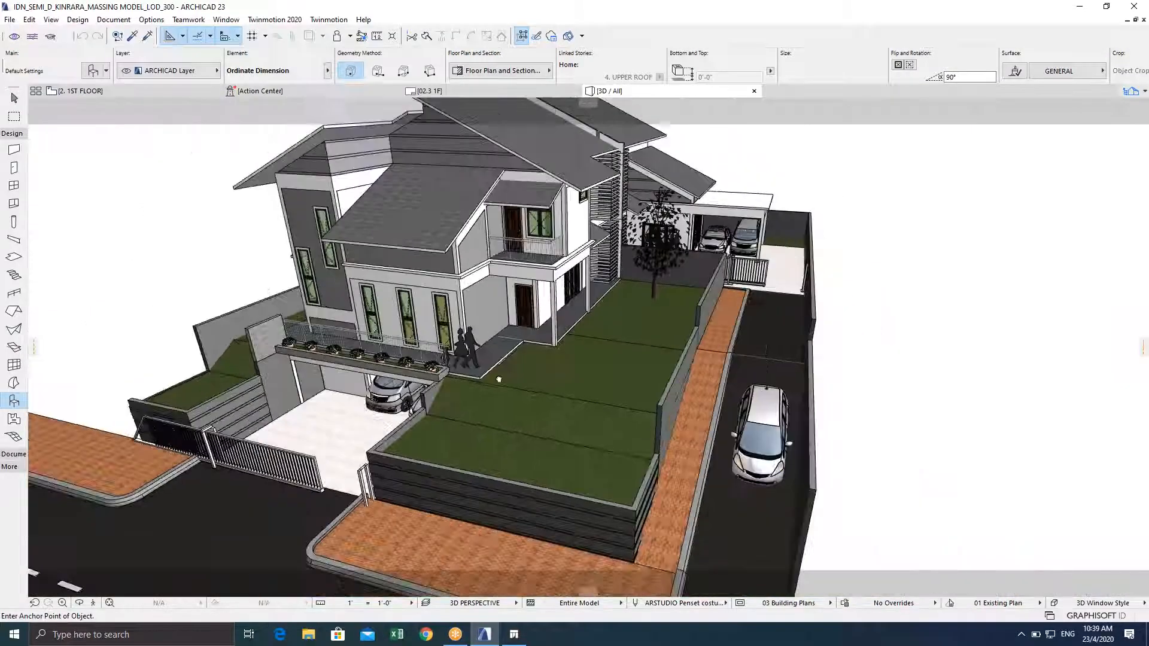
Examine the silhouette figures beside the entrance terrace, switch to Twinmotion and select one of the men standing there
middle_click_drag(498, 380, 530, 355, "shift")
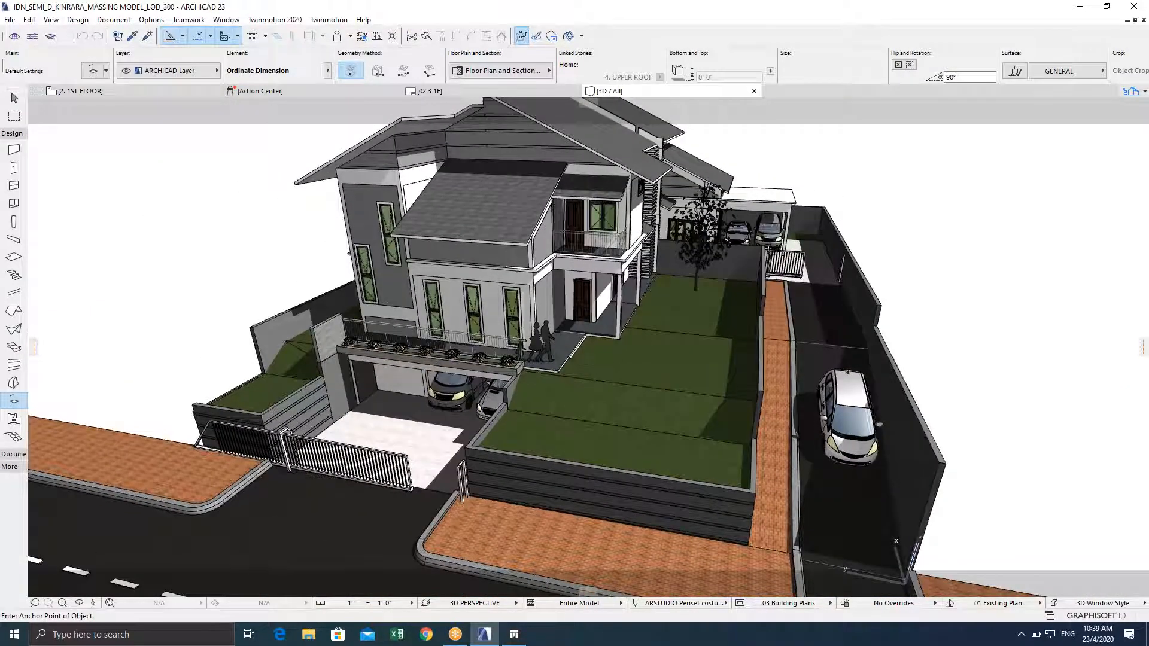
scroll(724, 360, "up", 6)
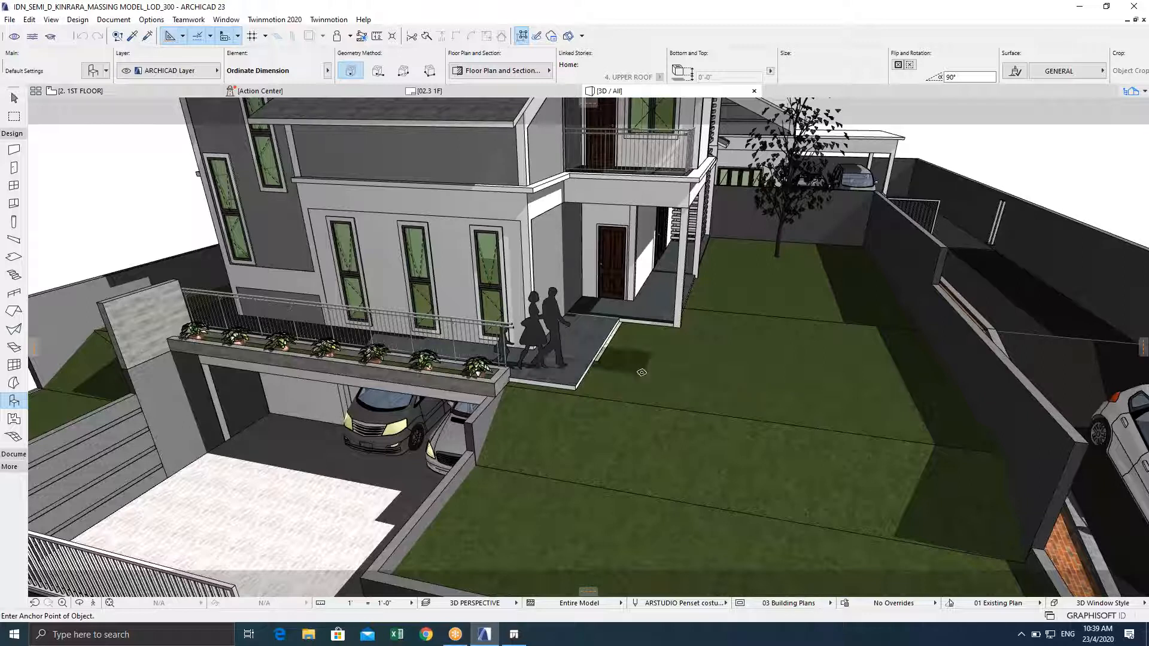
left_click(514, 634)
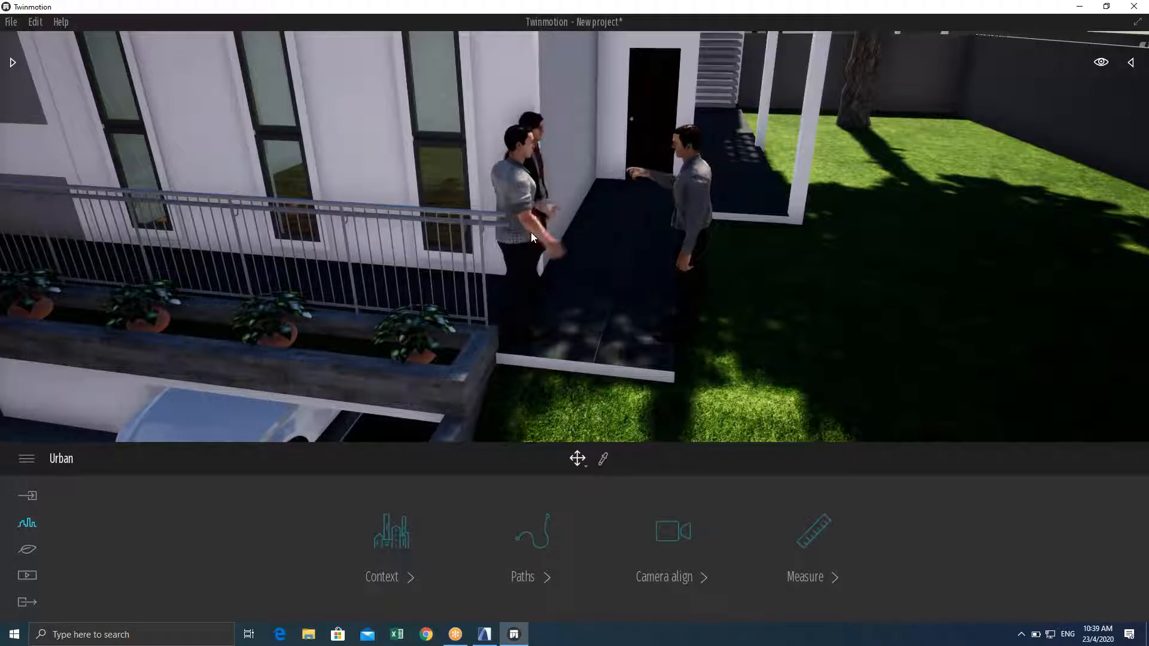
left_click(522, 284)
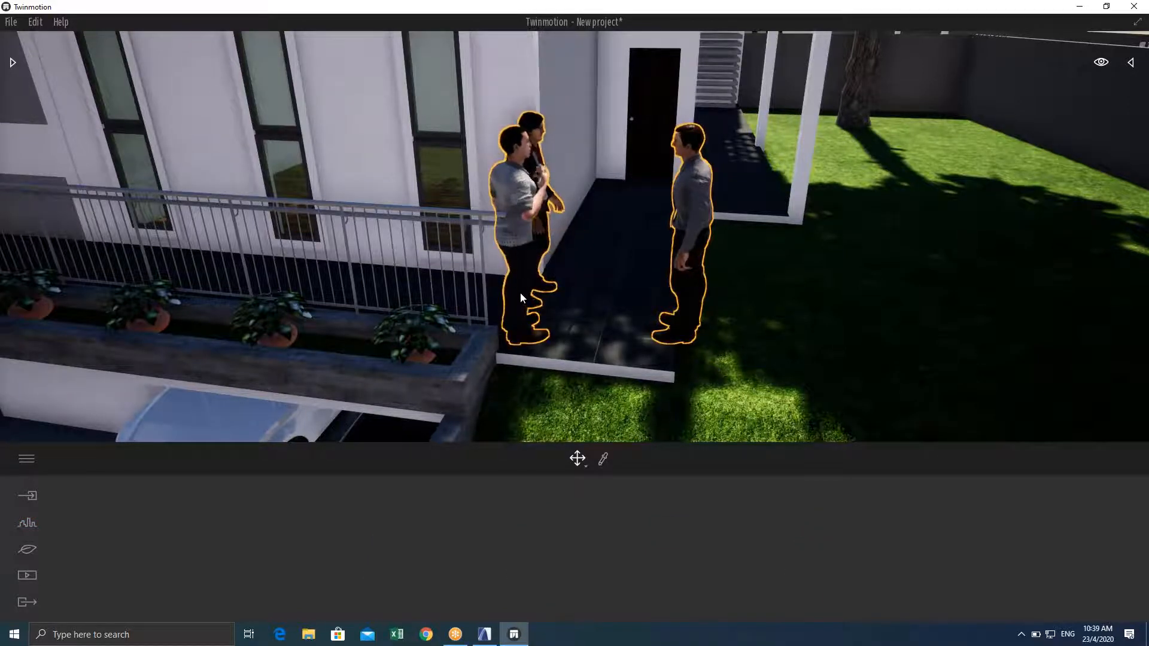
left_click(520, 294)
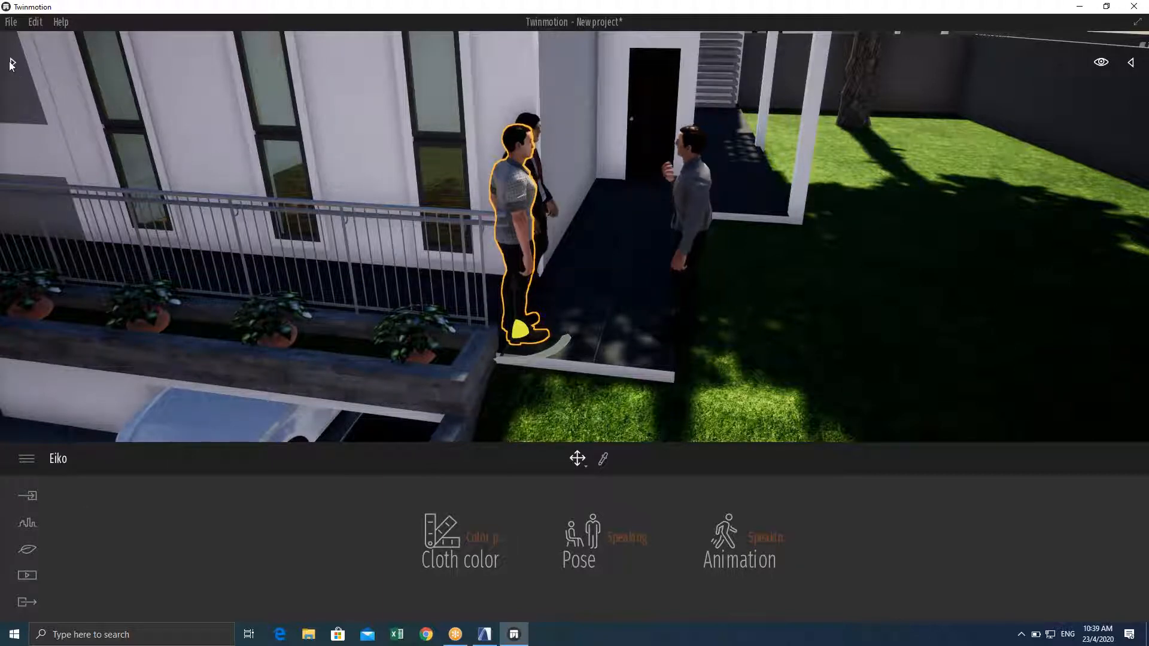
Browse the Characters section of the asset library and its Humans collection
left_click(9, 60)
left_click(82, 323)
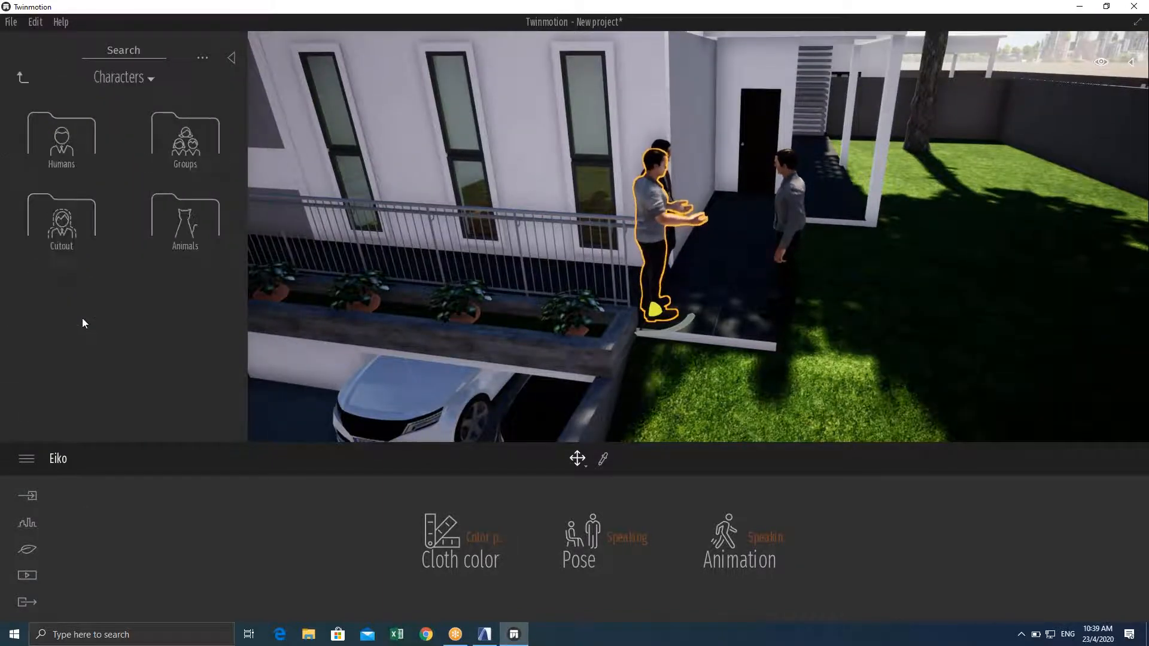
left_click(62, 223)
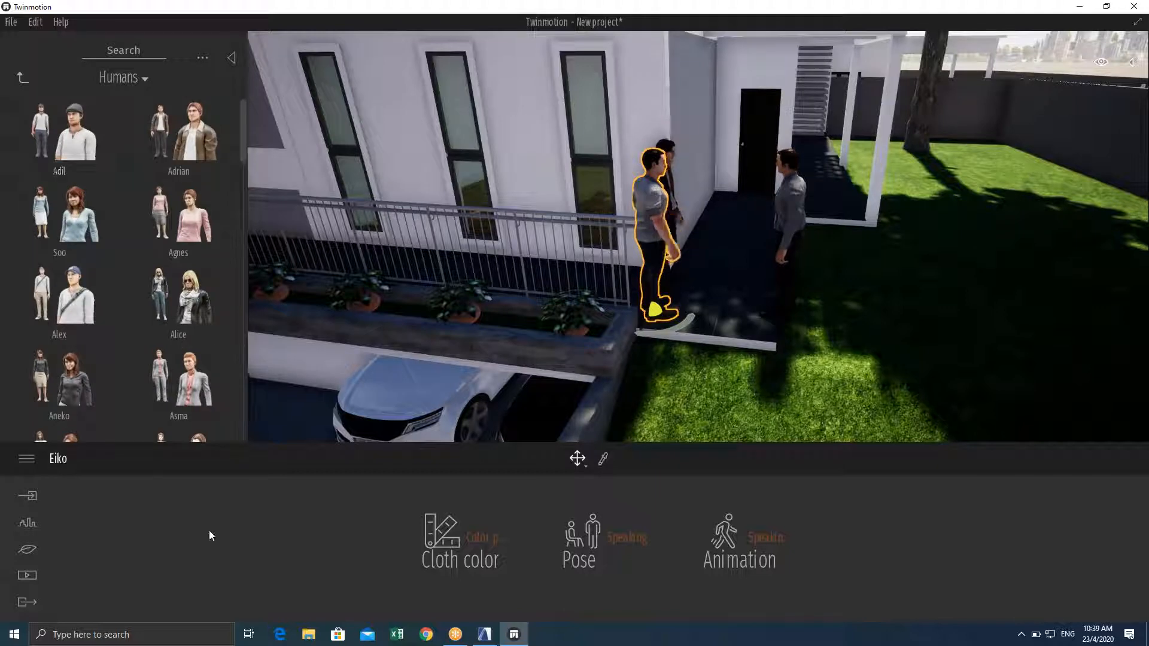
Look through the Import, Urban, Nature and Media tool categories
left_click(33, 496)
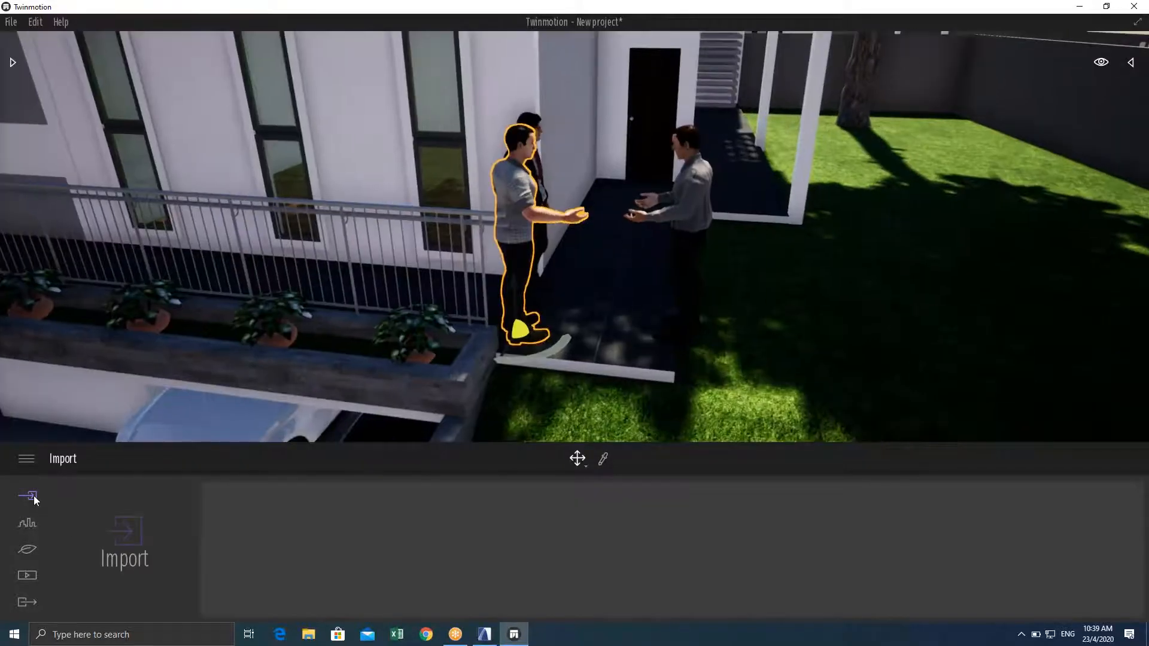
left_click(27, 530)
left_click(35, 552)
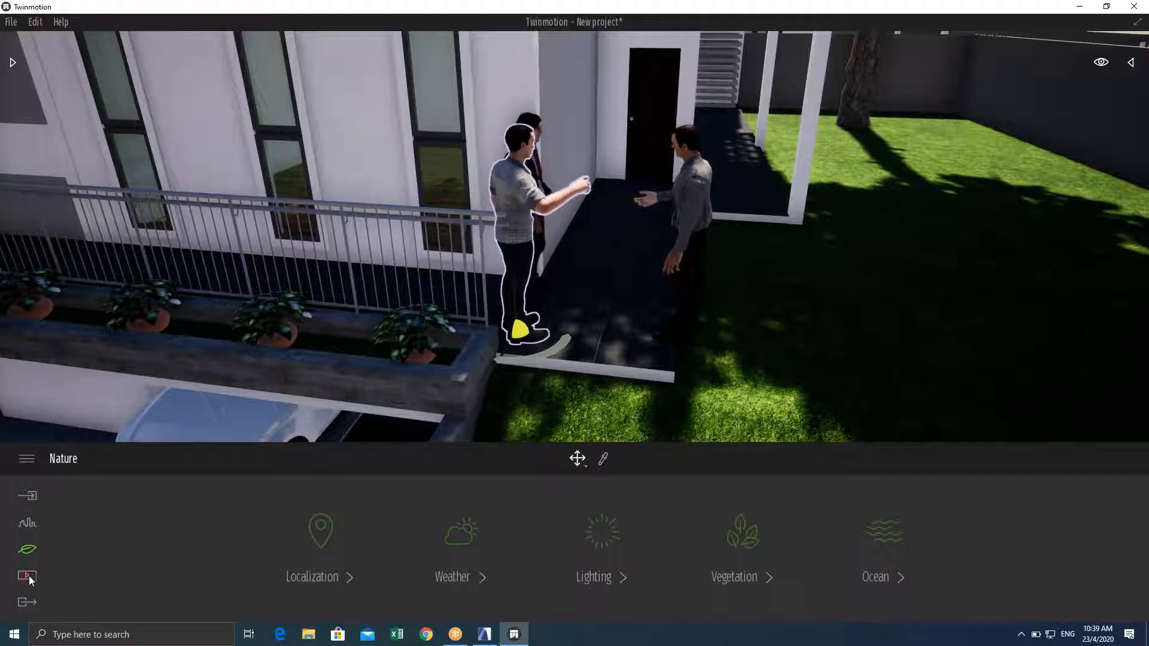
left_click(27, 576)
left_click(26, 552)
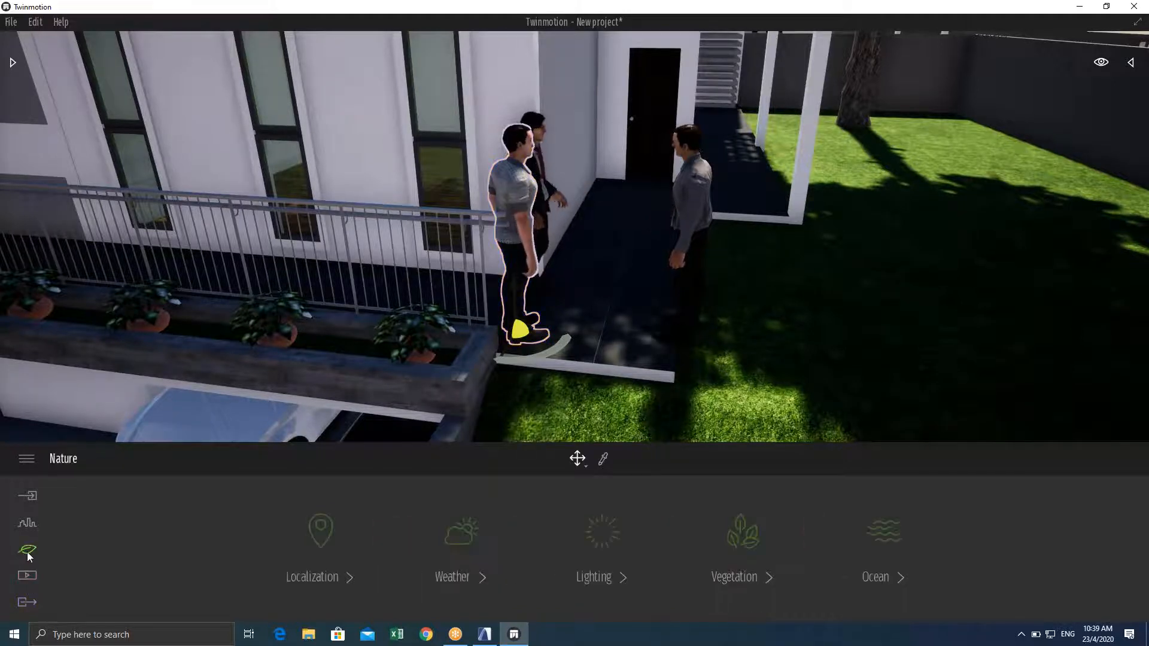
Select the group of people on the entrance terrace and view them together with the whole house frontage
mouse_move(521, 333)
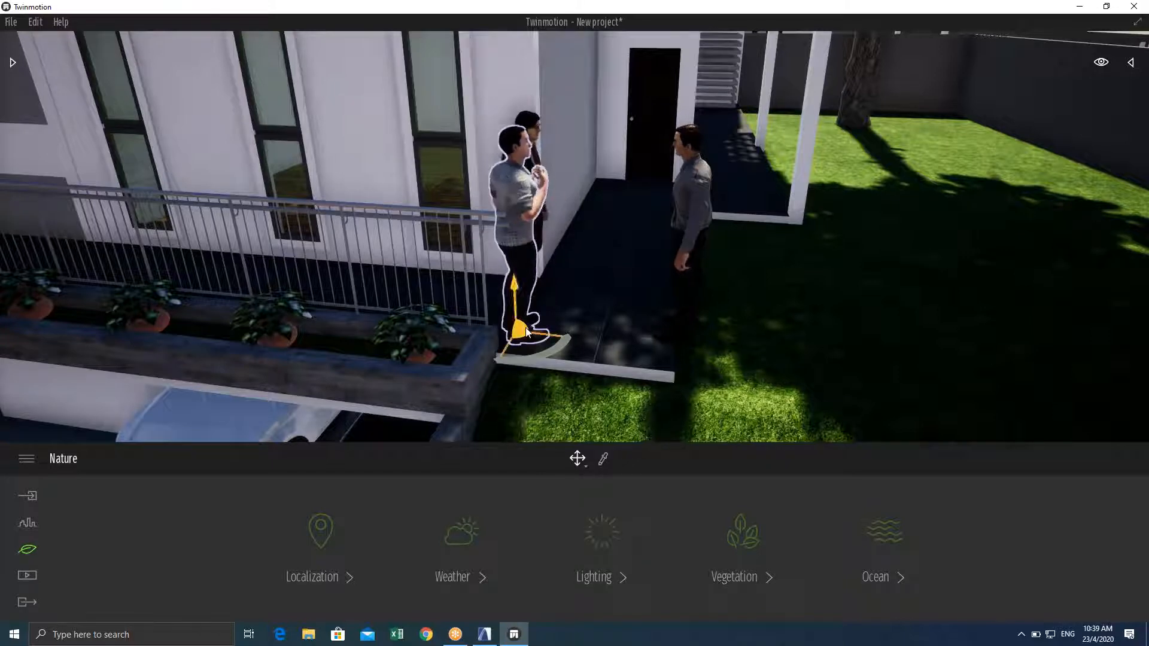
scroll(529, 329, "down", 5)
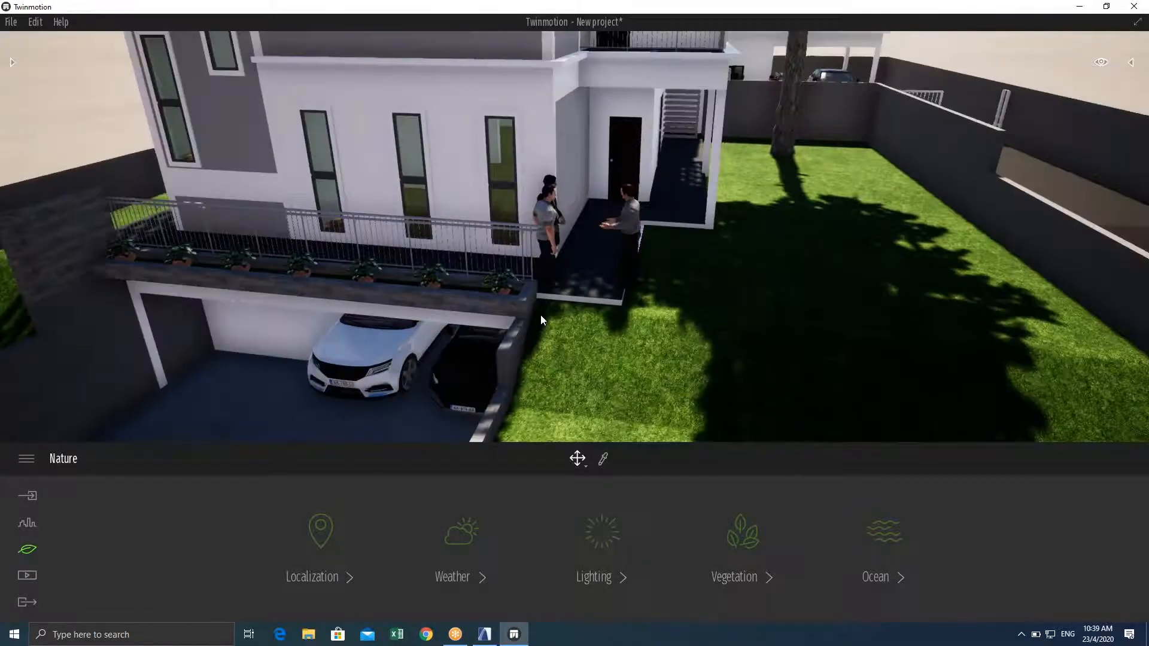
scroll(541, 312, "down", 3)
scroll(540, 311, "down", 3)
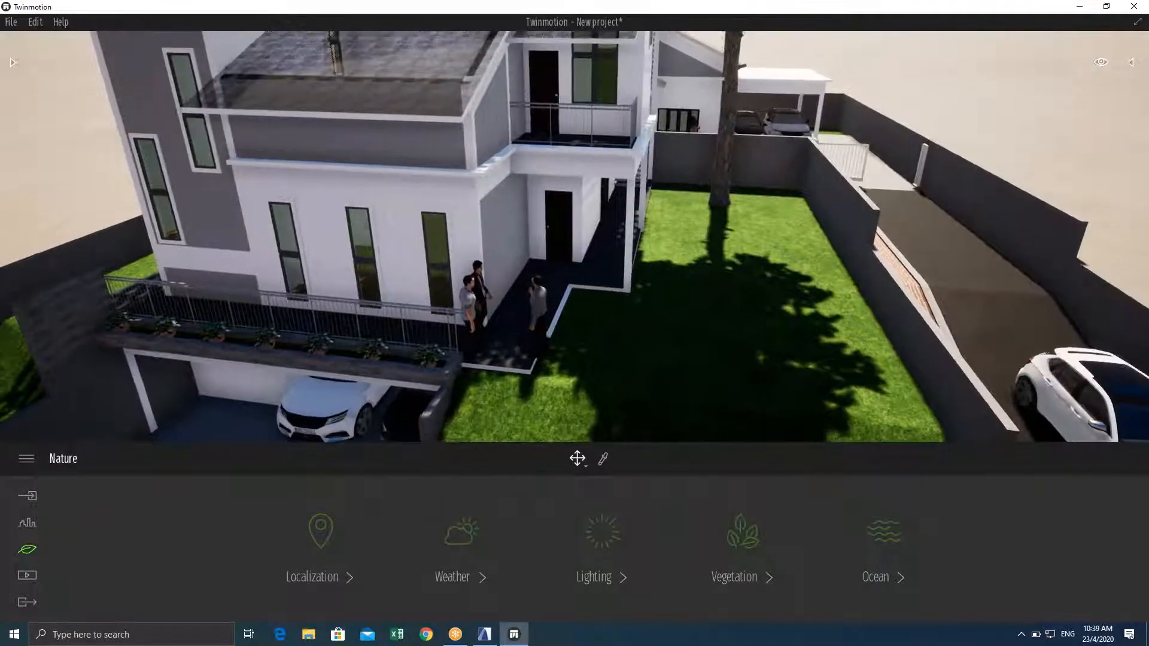
left_click(477, 321)
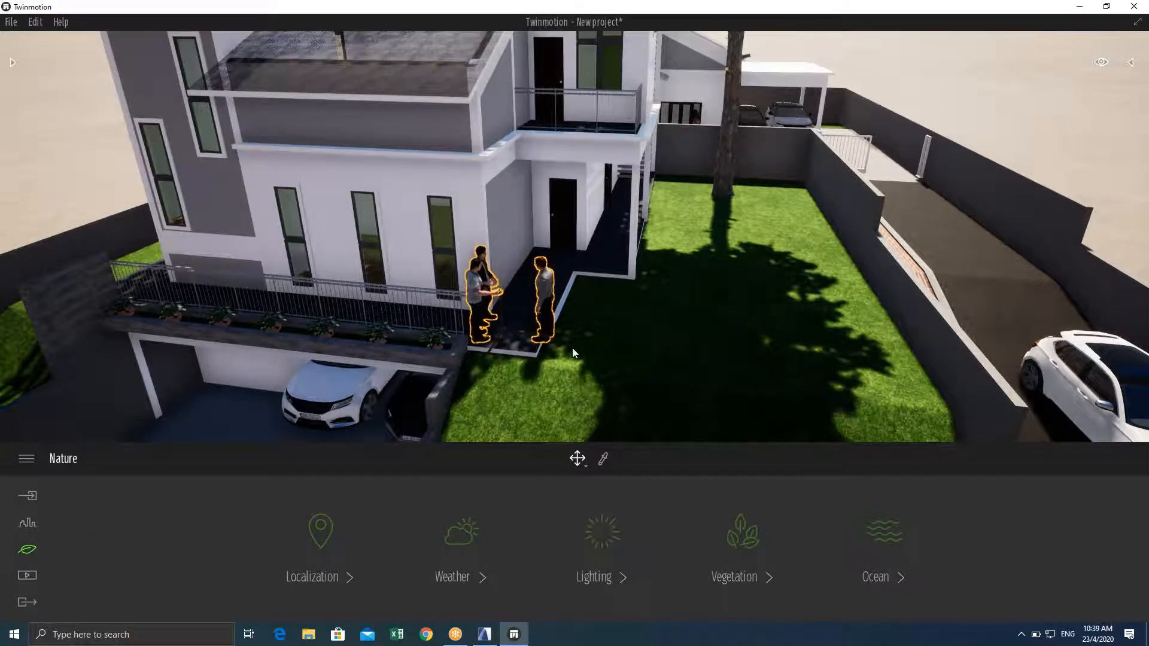
scroll(669, 330, "down", 3)
scroll(673, 336, "down", 3)
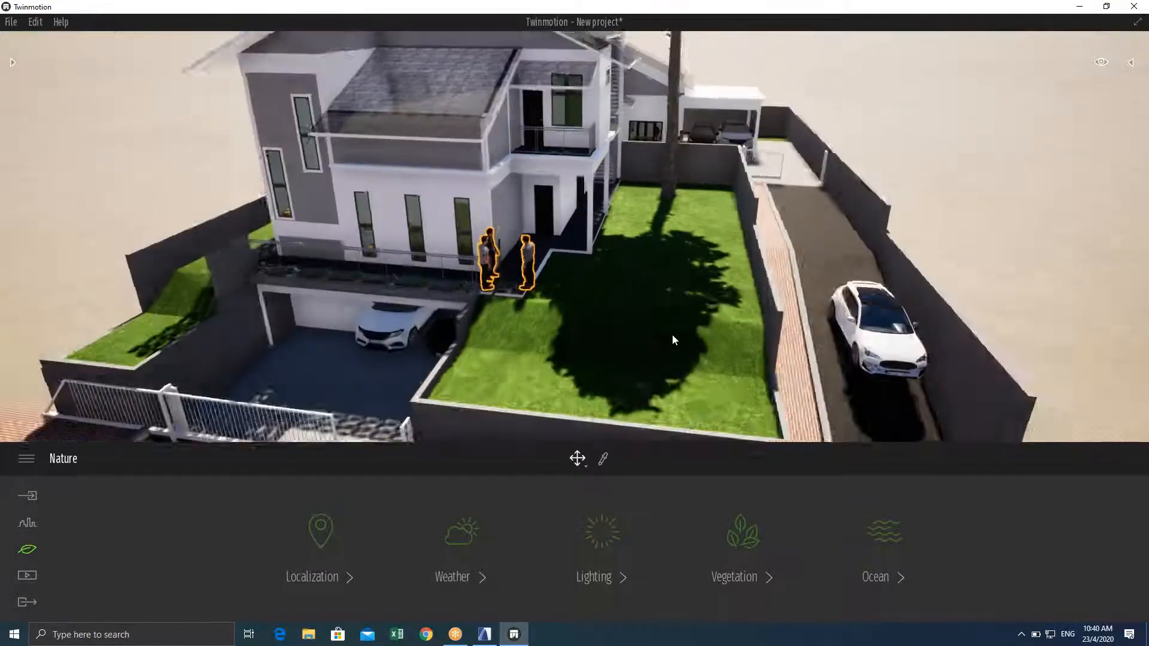
scroll(672, 336, "down", 3)
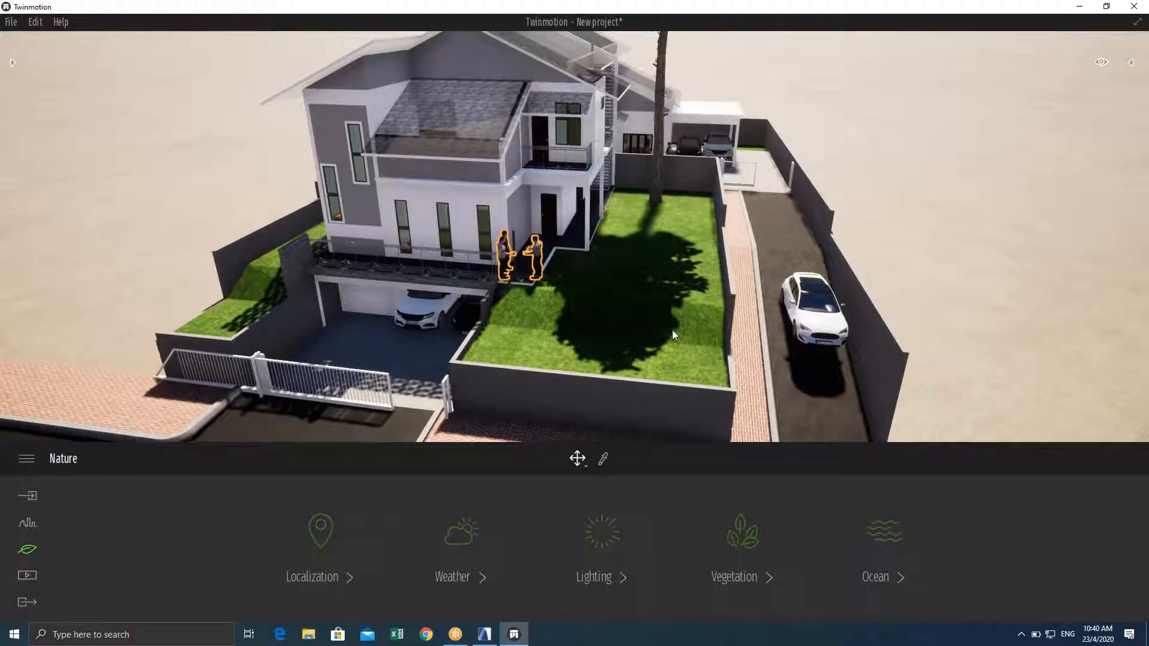
Inspect the front boundary wall, brick pavement and side lane from street level
right_click_drag(672, 330, 634, 353)
key("w")
key("a")
key("d")
key("s")
key("w")
key("d")
key("s")
key("w")
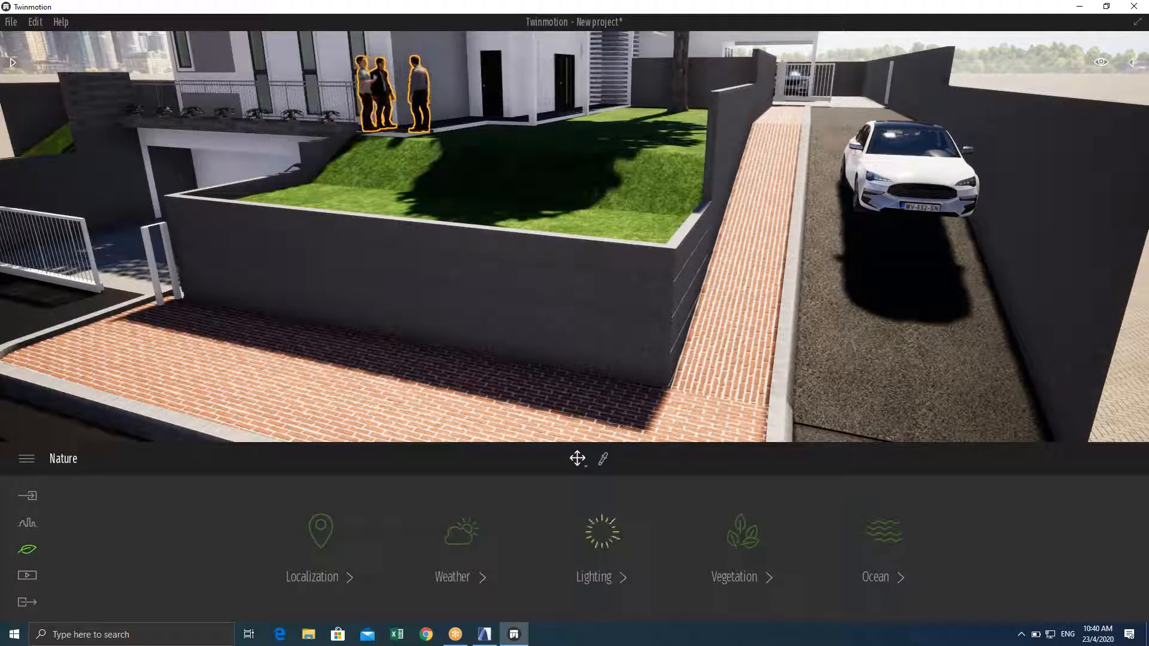
Switch to ARCHICAD and review the commands of the Twinmotion and Twinmotion 2020 plugins and the house in 3D
left_click(485, 635)
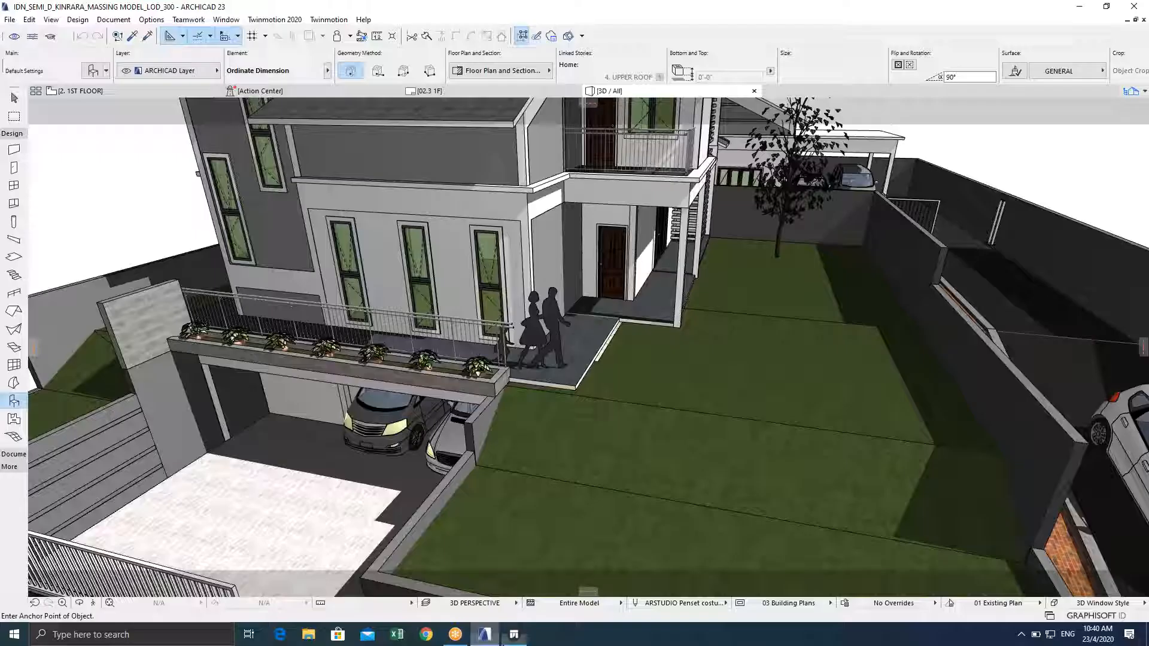
left_click(340, 21)
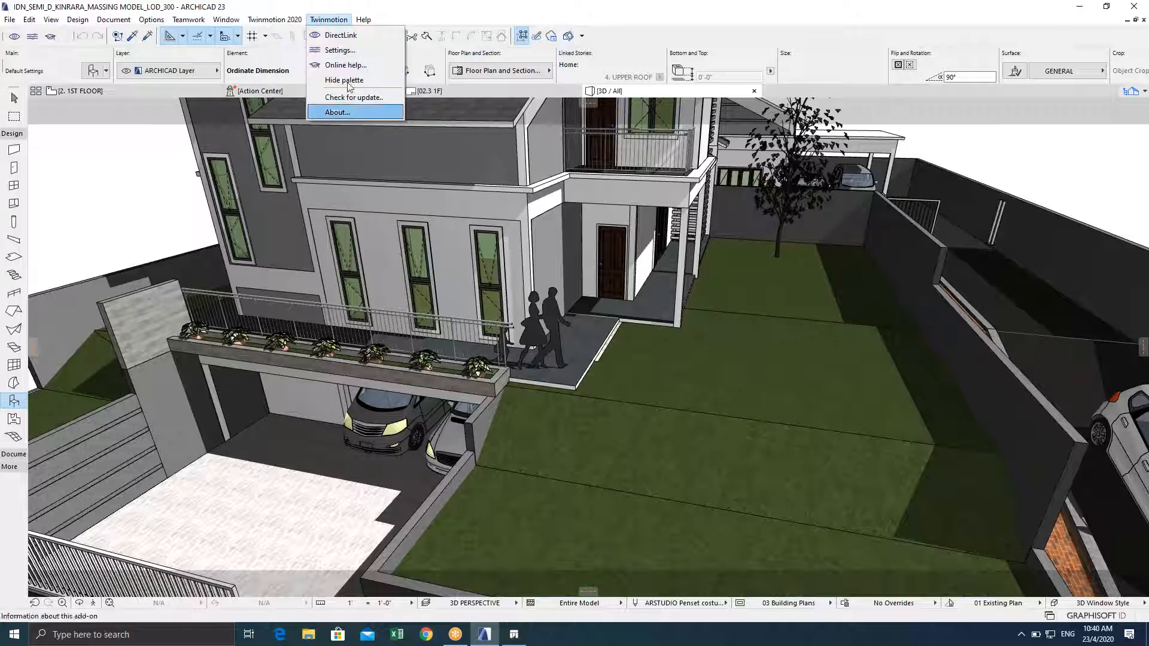
left_click(277, 21)
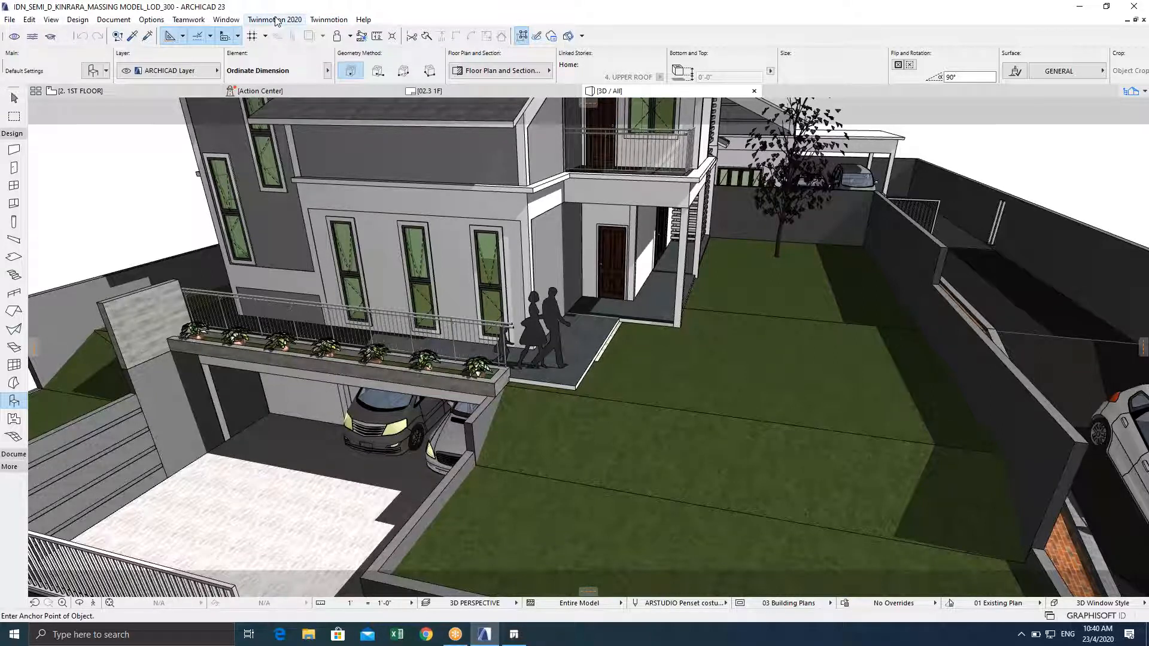
left_click(276, 20)
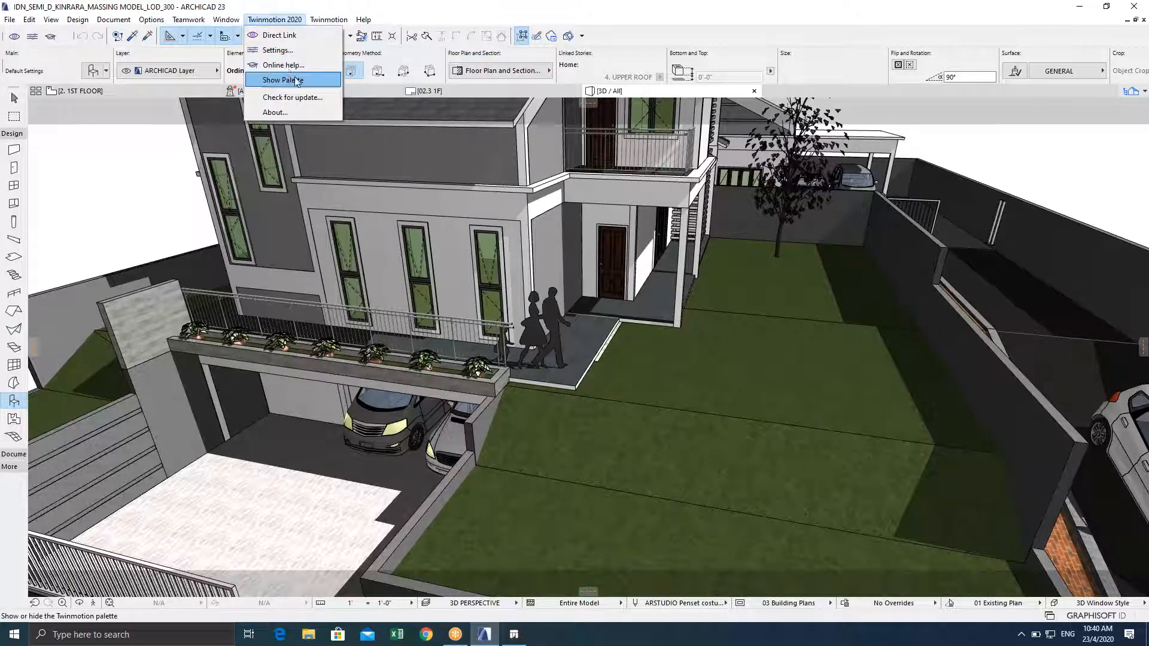
left_click(429, 11)
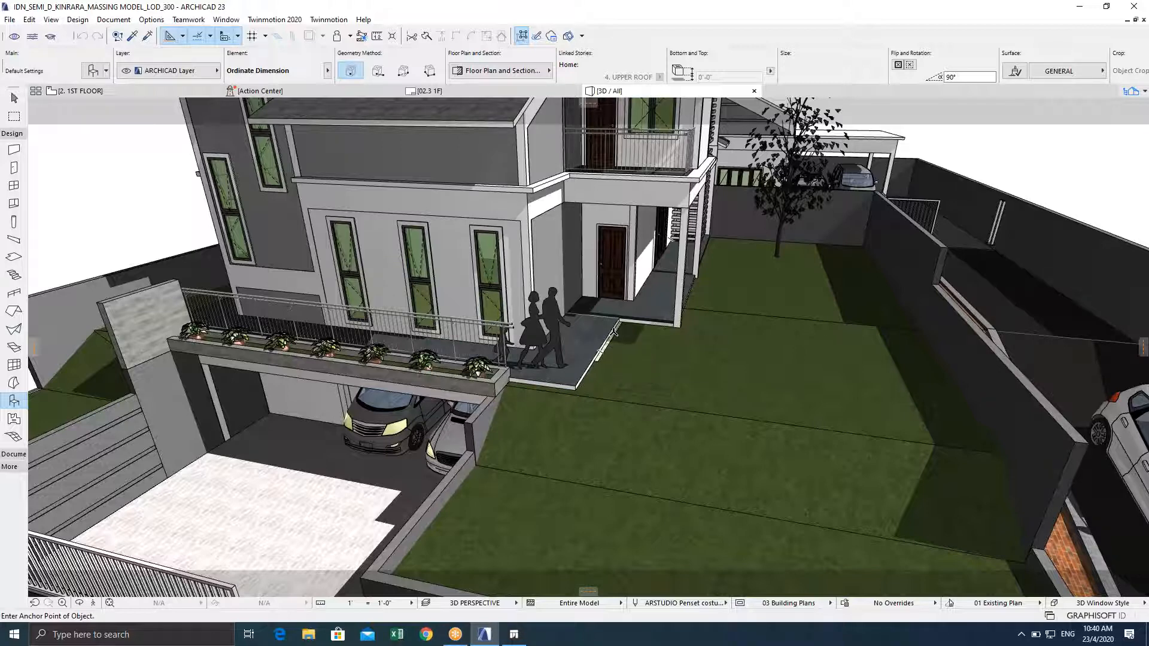
scroll(545, 376, "down", 4)
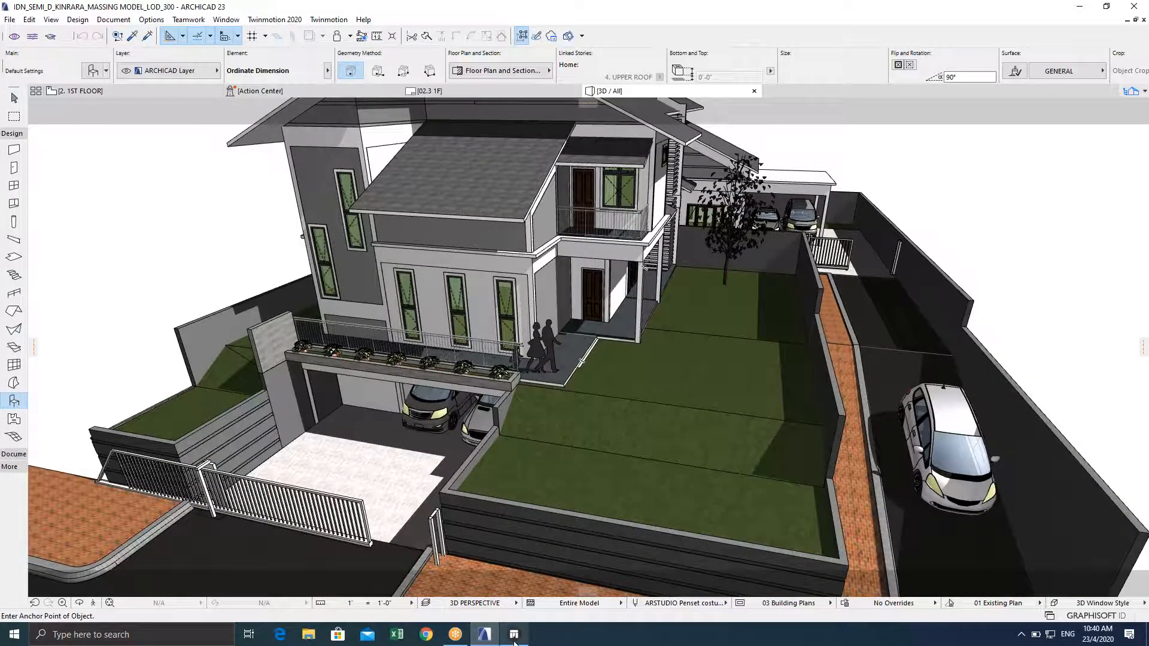
Return to Twinmotion and examine the house and road from above, then the front lawn and entrance terrace up close
left_click(514, 639)
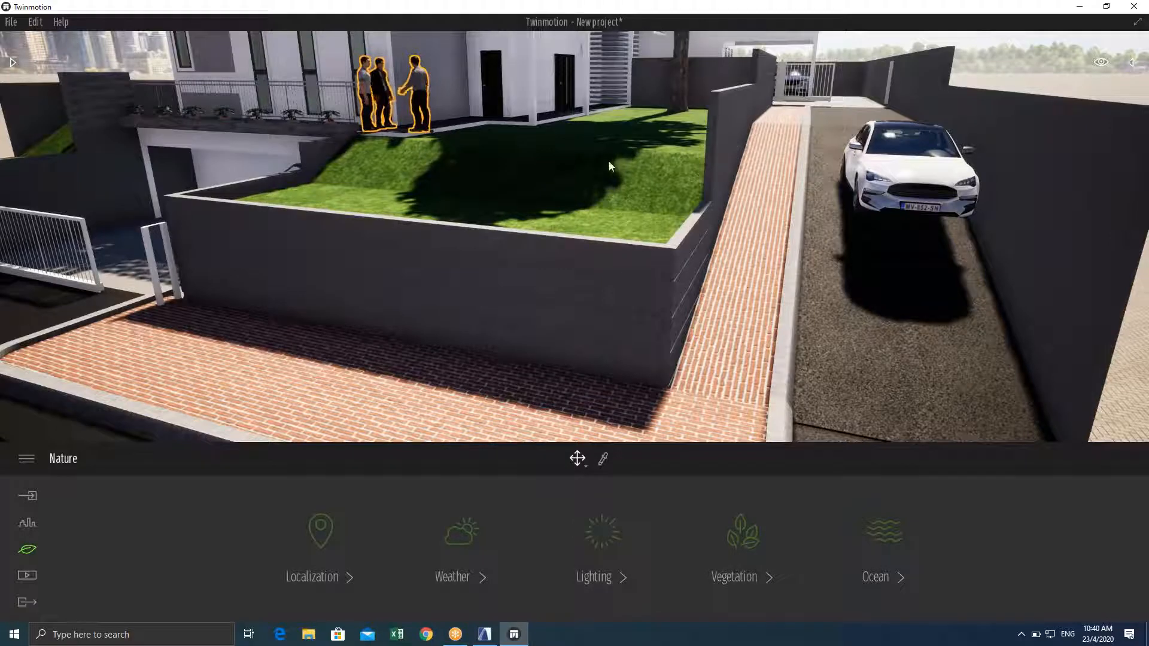
scroll(556, 275, "down", 3)
right_click_drag(566, 256, 556, 299)
key("w")
key("s")
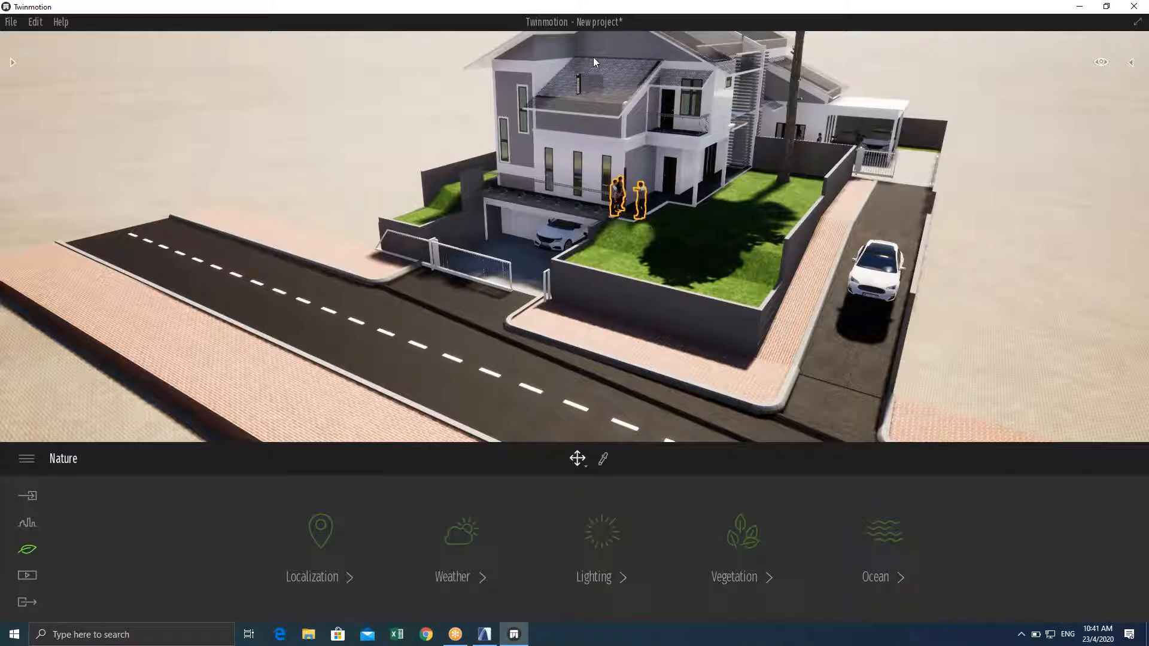
right_click_drag(512, 107, 637, 132)
key("w")
right_click_drag(461, 299, 456, 231)
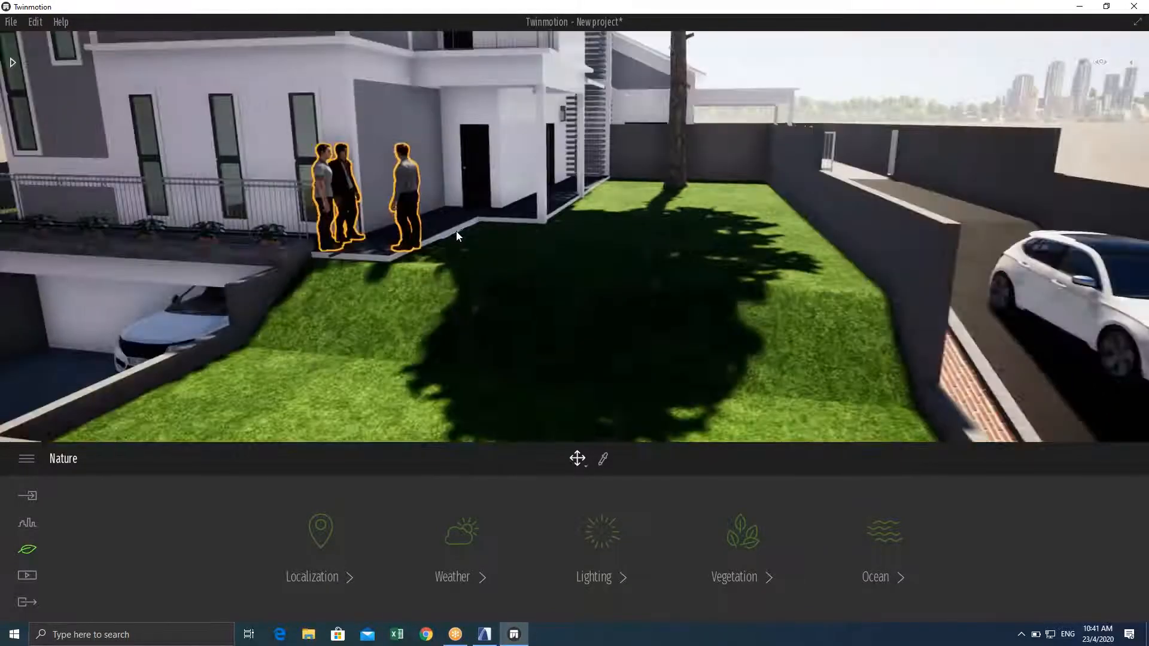
Compare the entrance terrace, lawn and people between the ARCHICAD 3D view and the Twinmotion scene
left_click(485, 633)
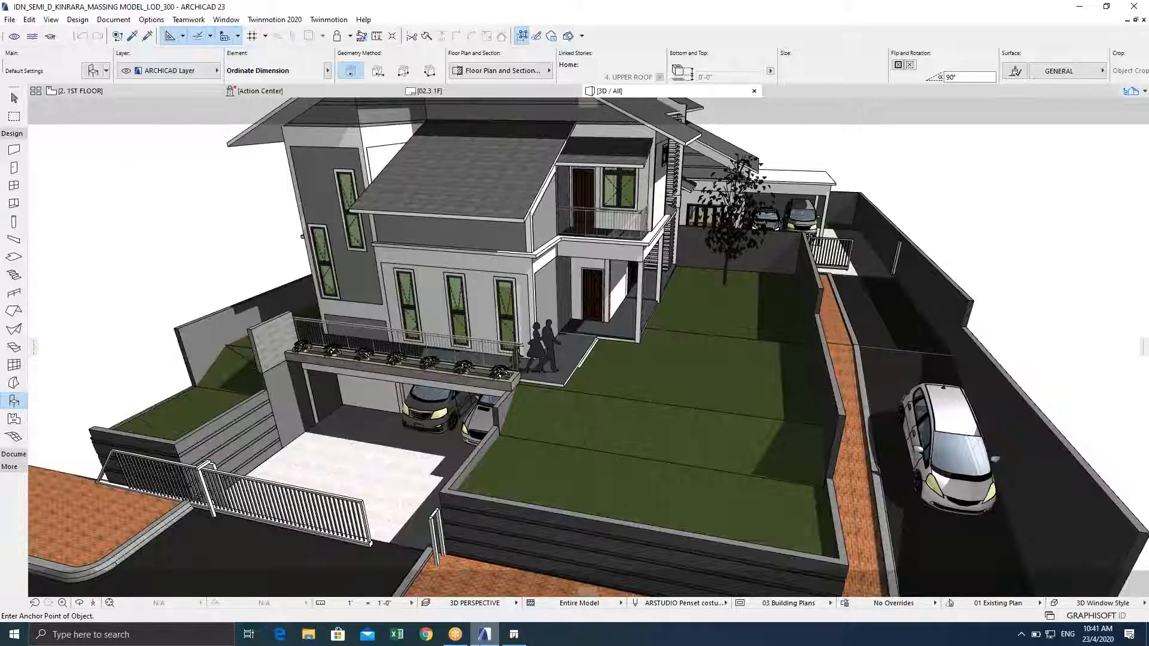
left_click(516, 635)
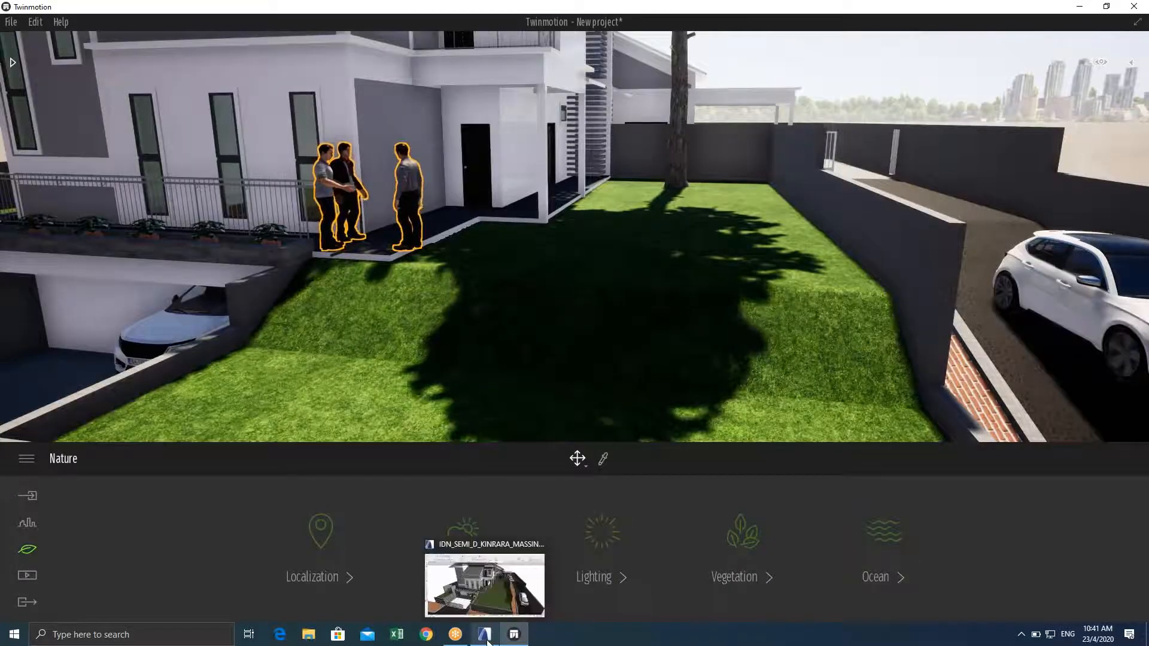
left_click(515, 633)
right_click(411, 372)
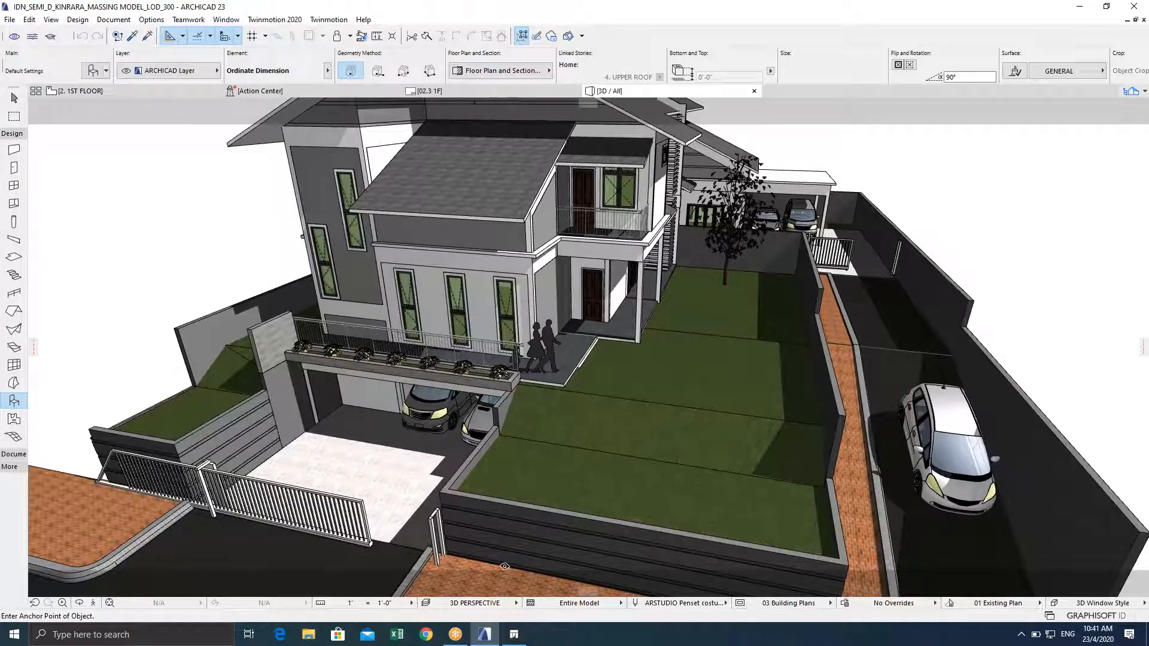
left_click(517, 639)
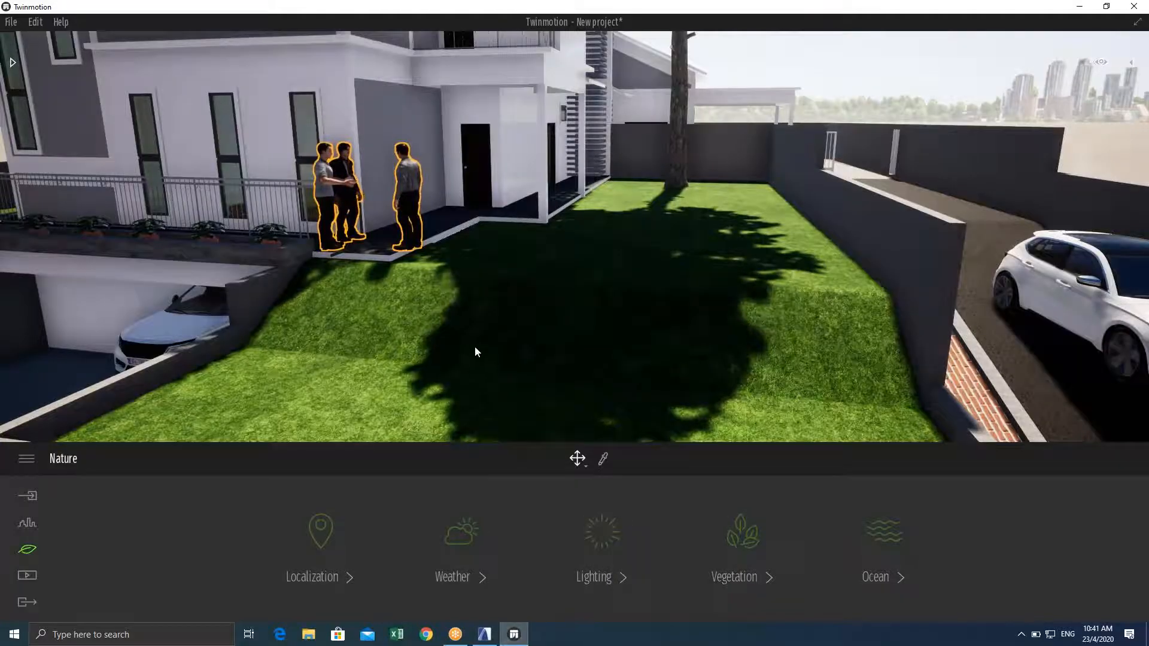
Select the white sedan in the side lane and switch its transform tool to Rotate
scroll(475, 352, "down", 5)
right_click_drag(475, 352, 562, 317)
right_click_drag(443, 281, 426, 238)
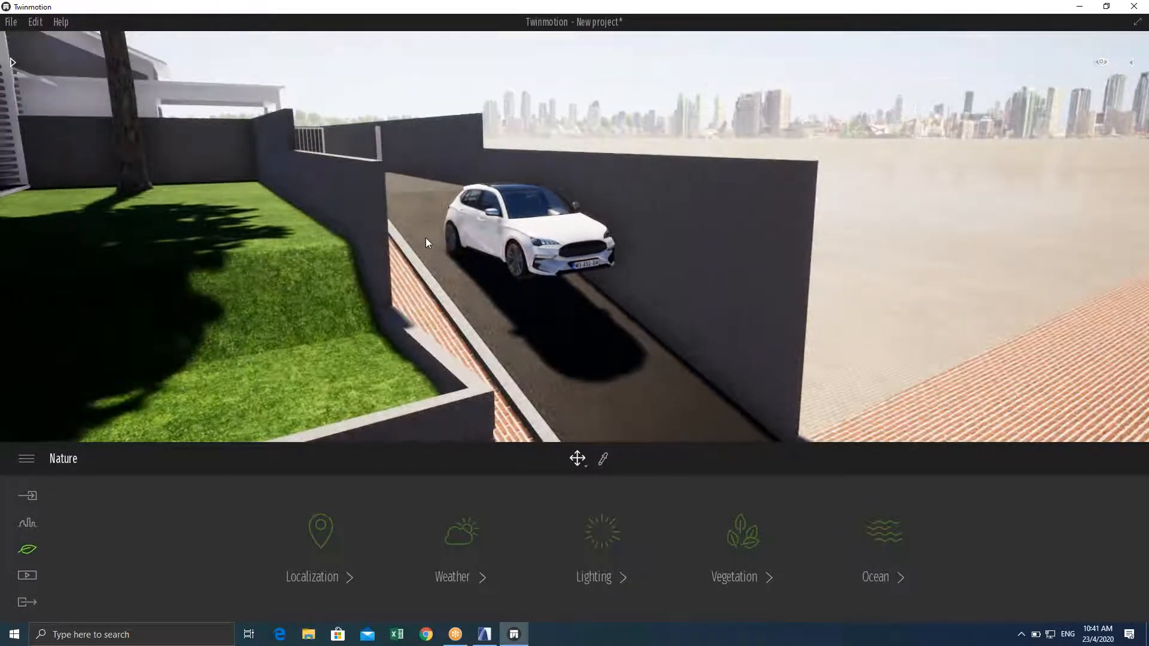
left_click(498, 231)
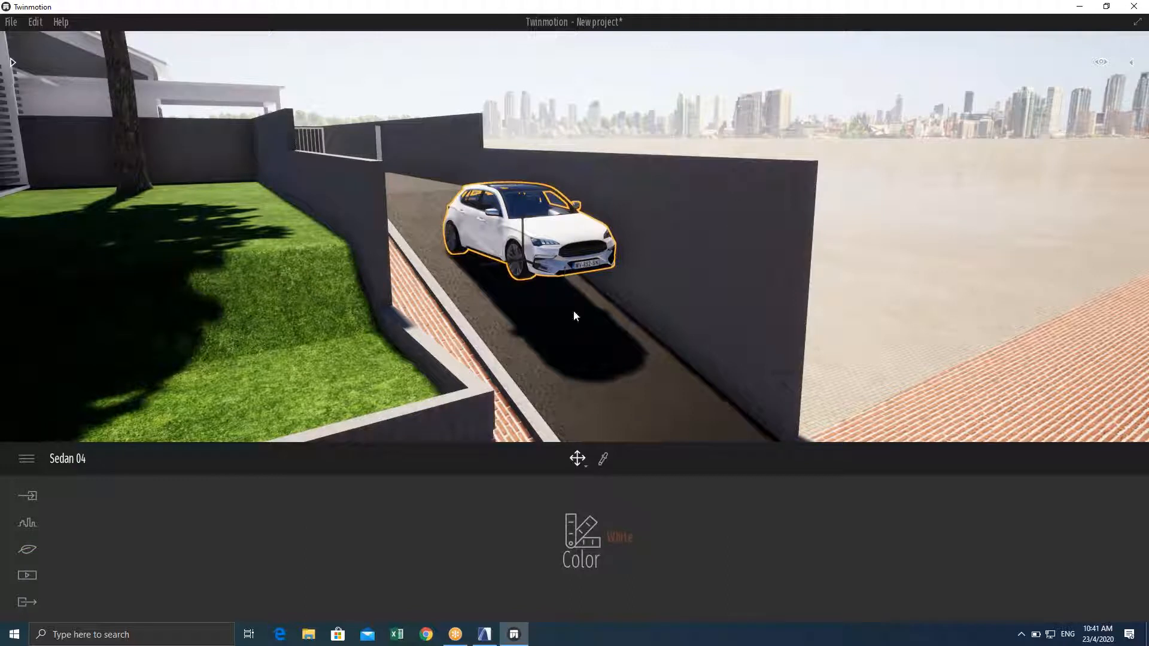
left_click(584, 463)
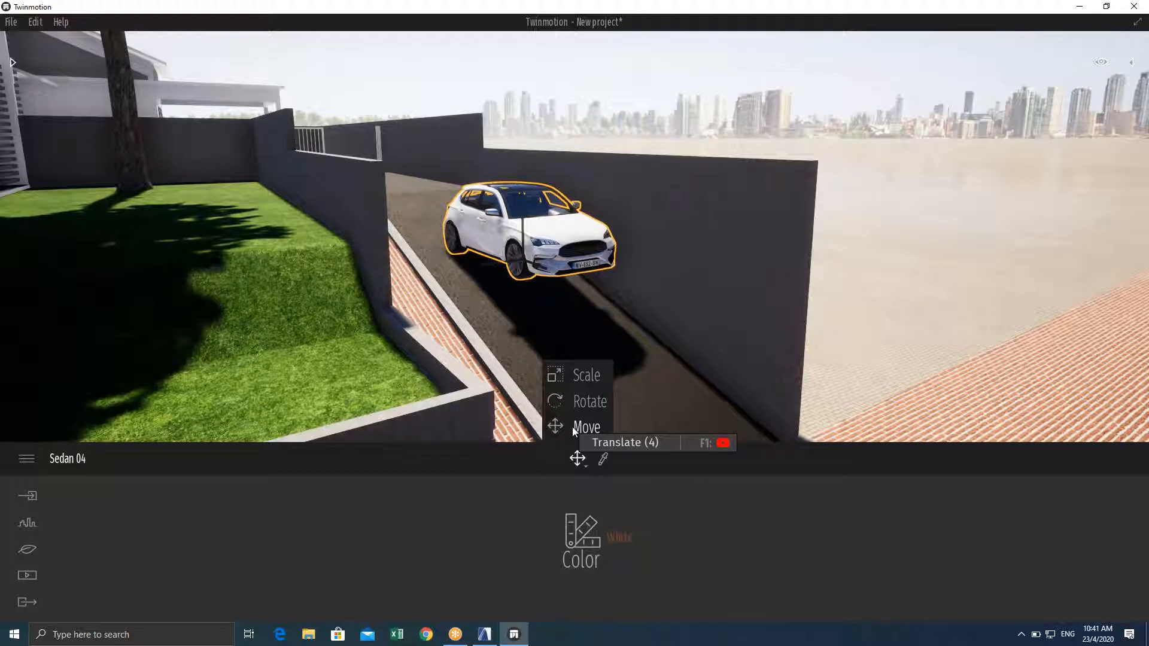
left_click(584, 426)
left_click(577, 459)
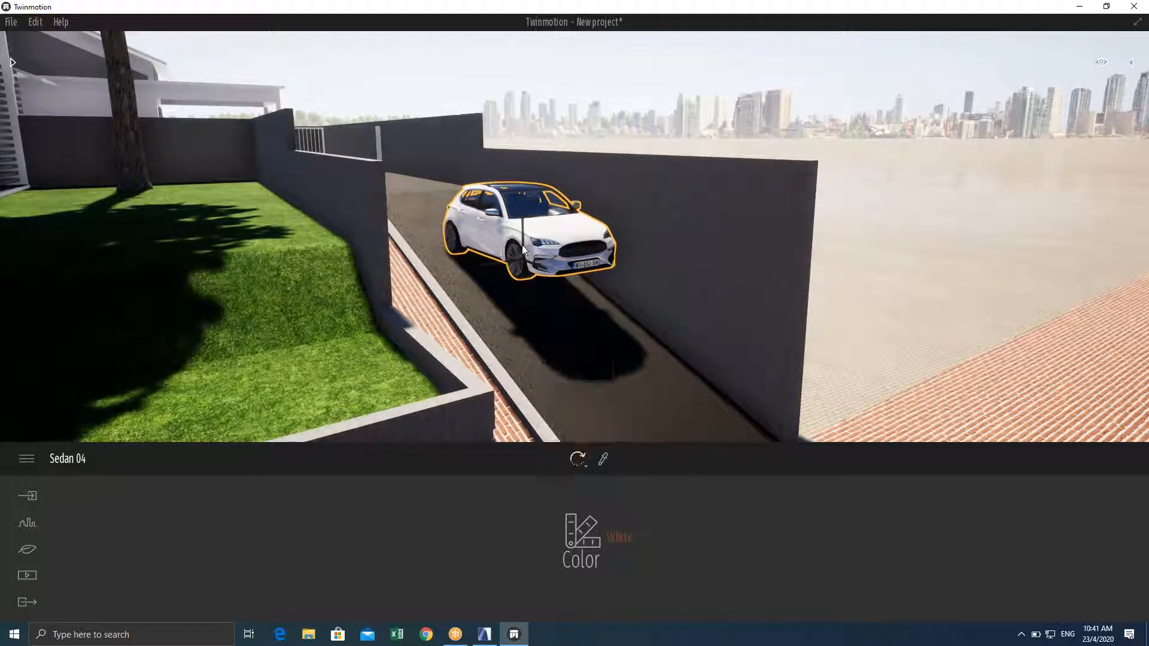
Try the Scale tool on the white sedan in the side lane, and switch back to Move
mouse_move(499, 210)
right_mouse_down()
mouse_move(499, 335)
mouse_move(499, 210)
right_mouse_up()
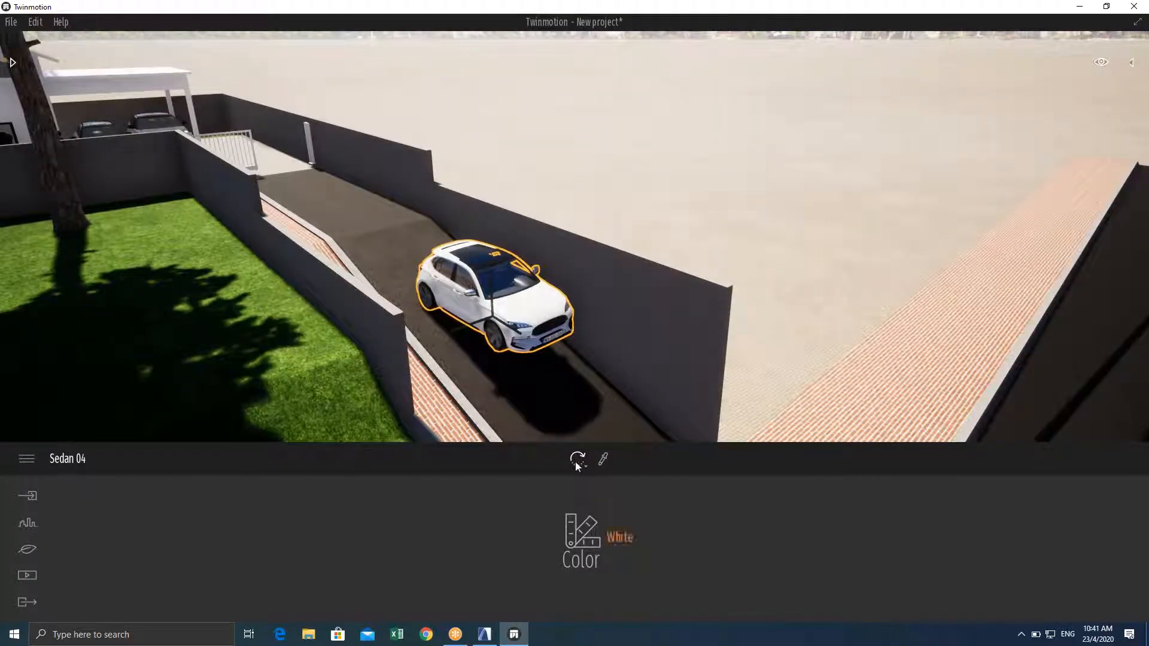
left_click(577, 460)
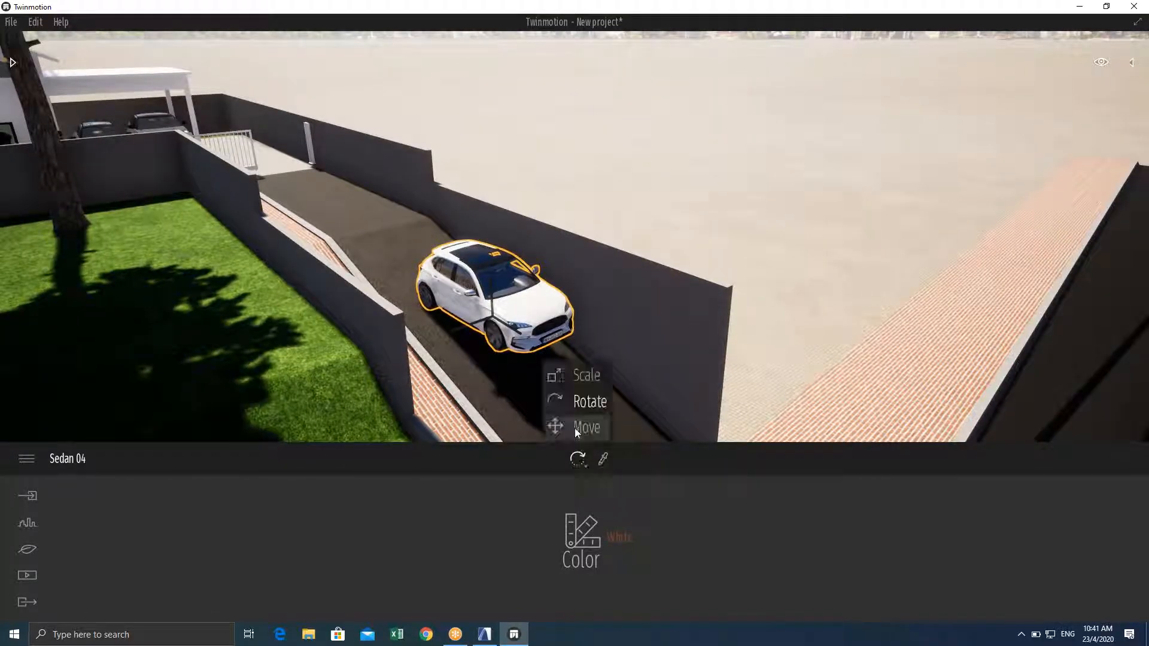
left_click(562, 367)
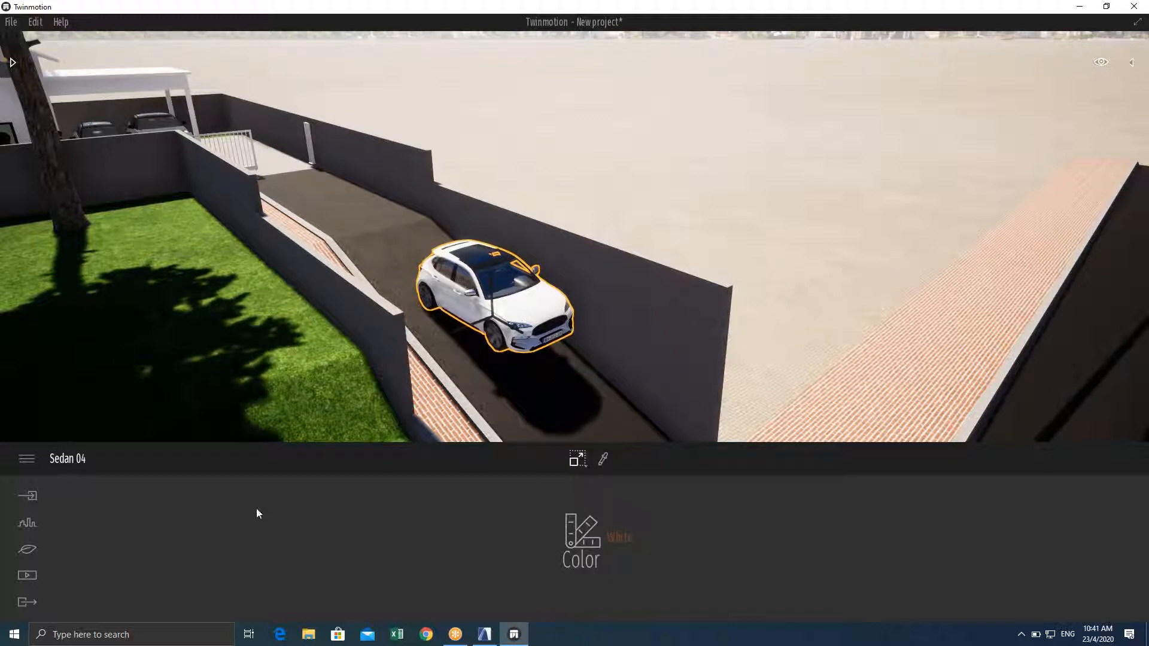
left_click(706, 146)
left_click(572, 308)
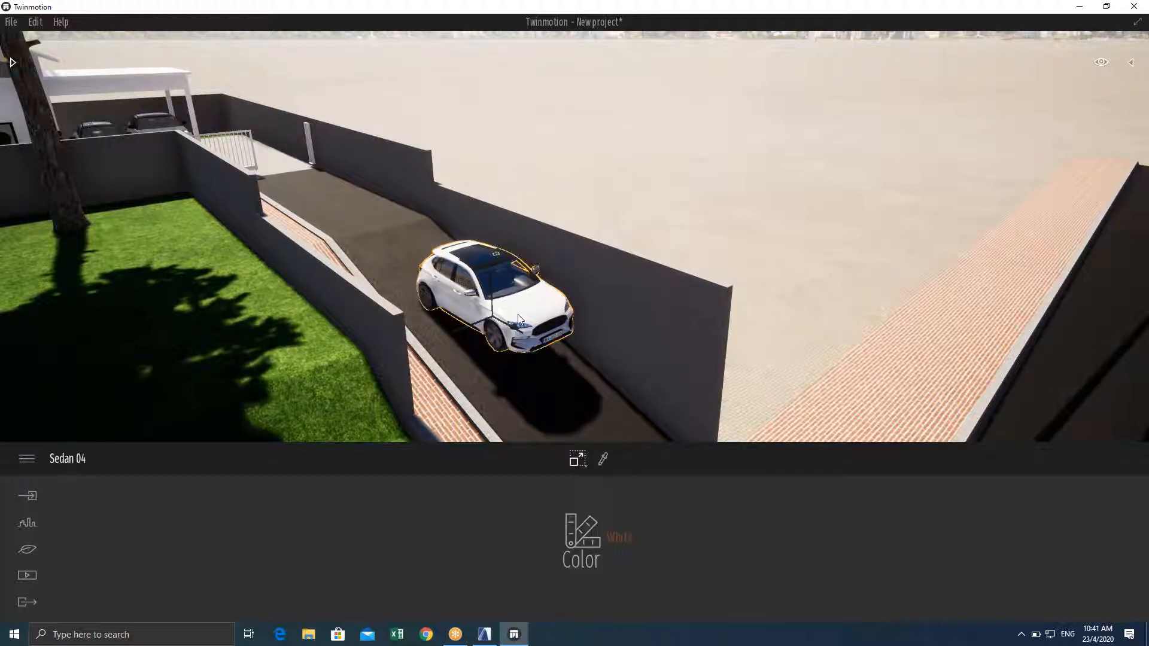
left_click(578, 462)
left_click(586, 426)
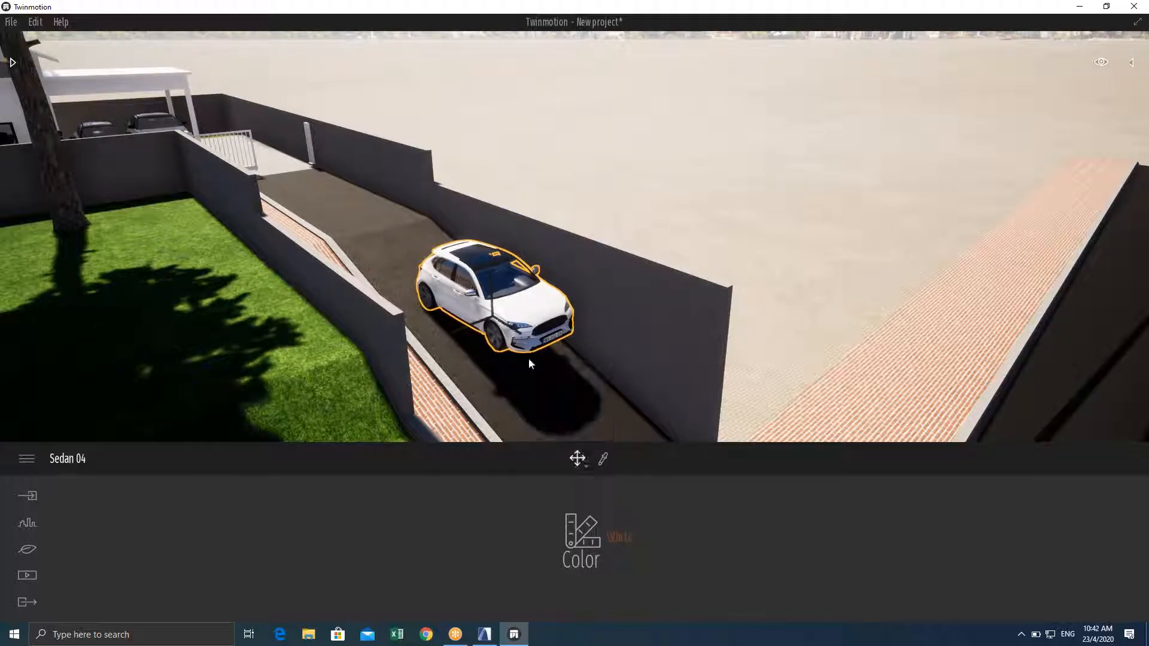
Deselect the white sedan and examine it from behind and above in the side lane
key("Escape")
key("w")
key("a")
right_click_drag(594, 260, 560, 278)
key("a")
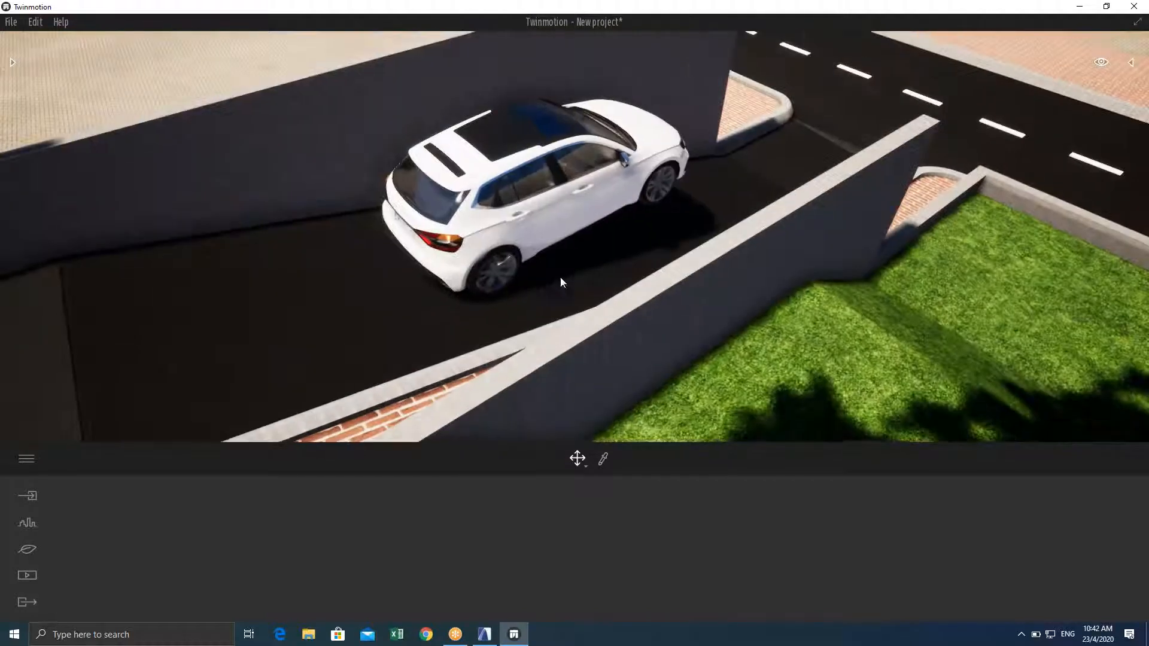
Browse the car models in the library's Vehicles category
left_click(12, 62)
left_click(21, 81)
left_click(21, 81)
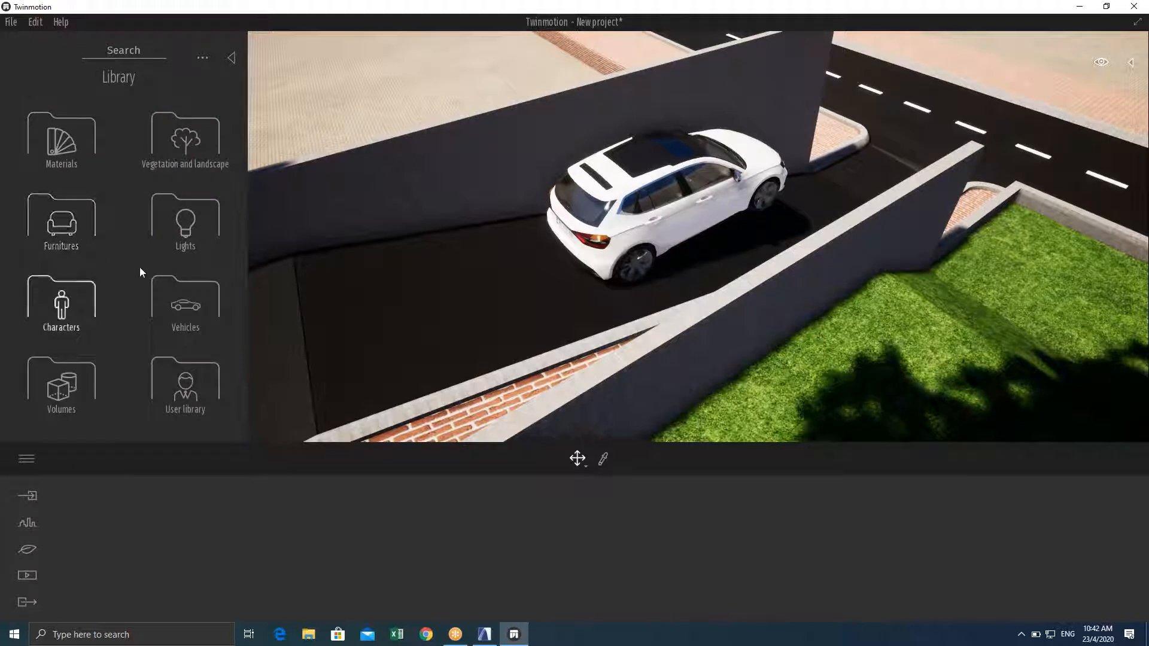
left_click(192, 312)
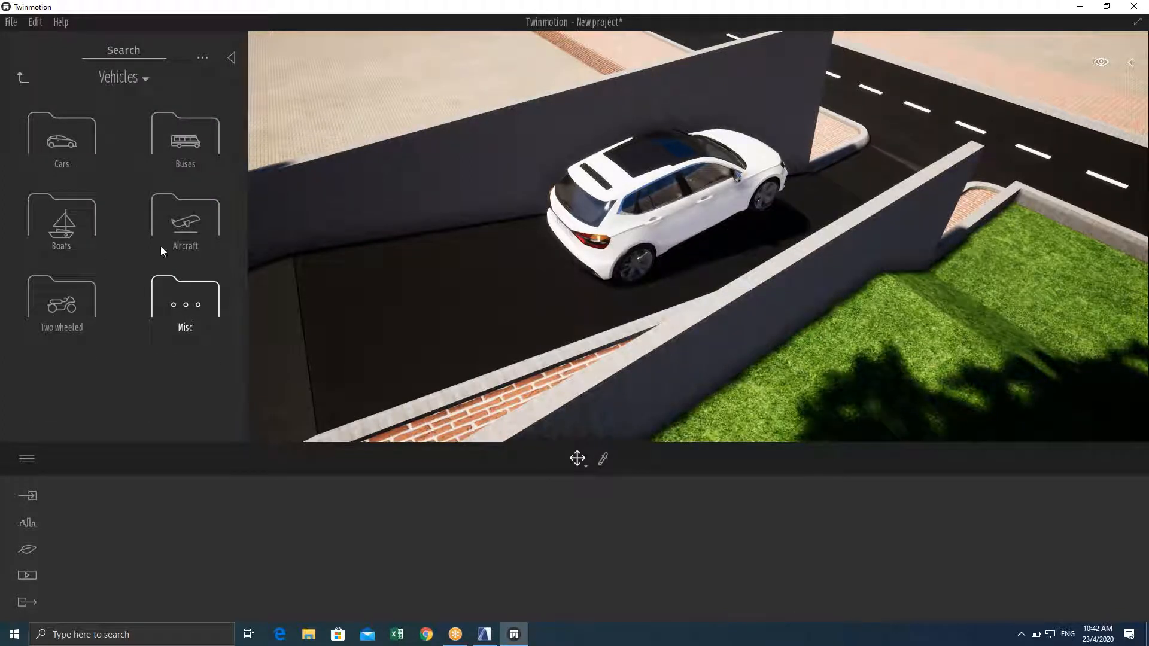
left_click(78, 145)
left_click_drag(77, 146, 573, 472)
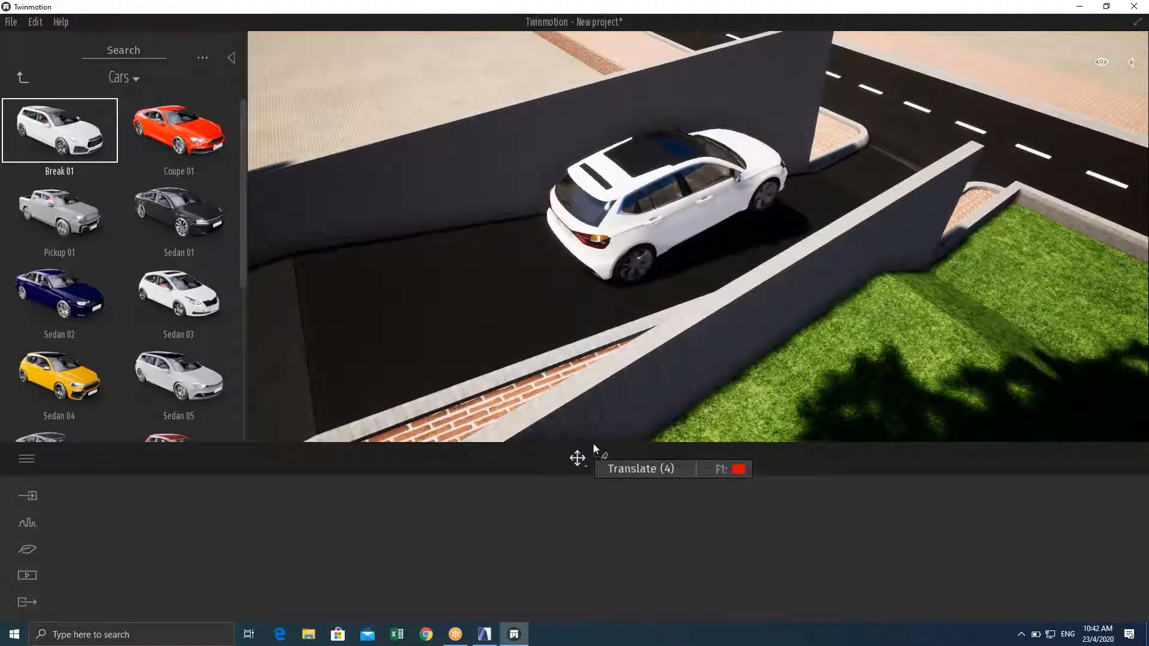
Reselect the white sedan and examine the side lane, front lawn and driveway from above
left_click(605, 226)
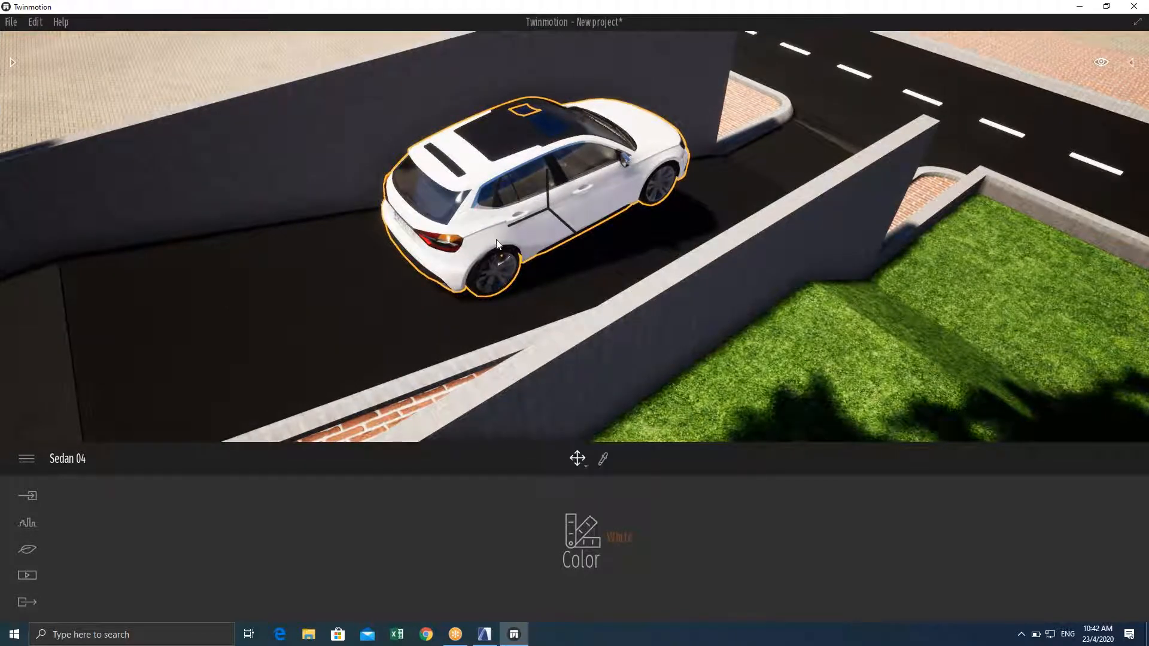
right_click_drag(519, 227, 371, 224)
key("w")
key("s")
key("s")
scroll(585, 248, "down", 3)
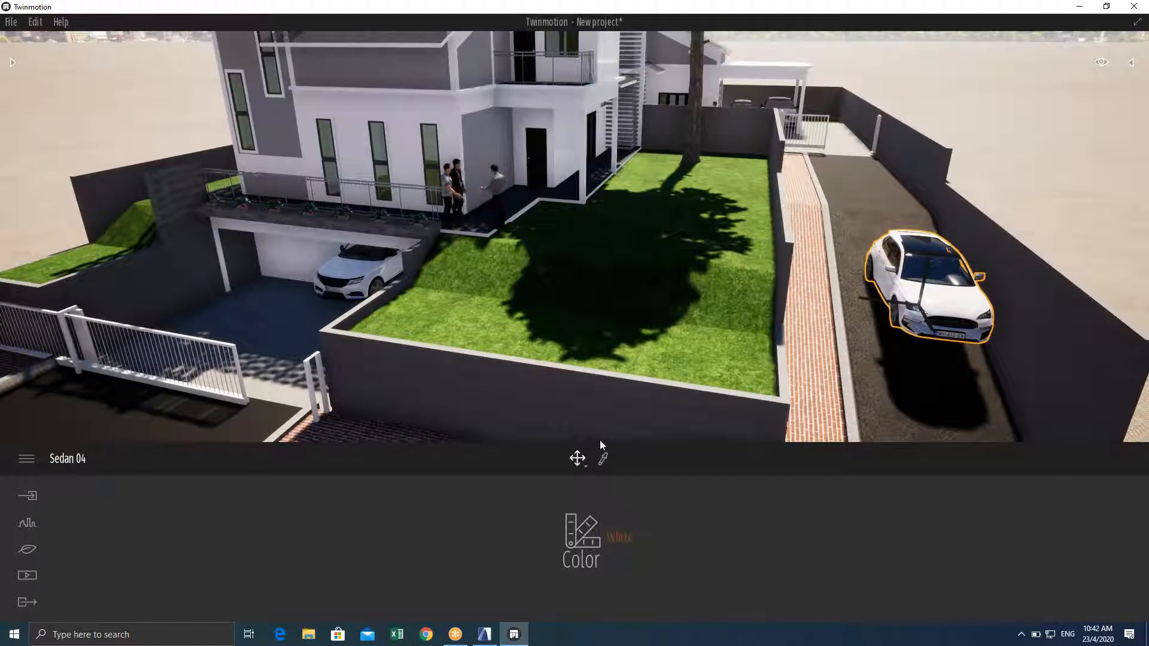
right_click_drag(552, 249, 257, 308)
key("w")
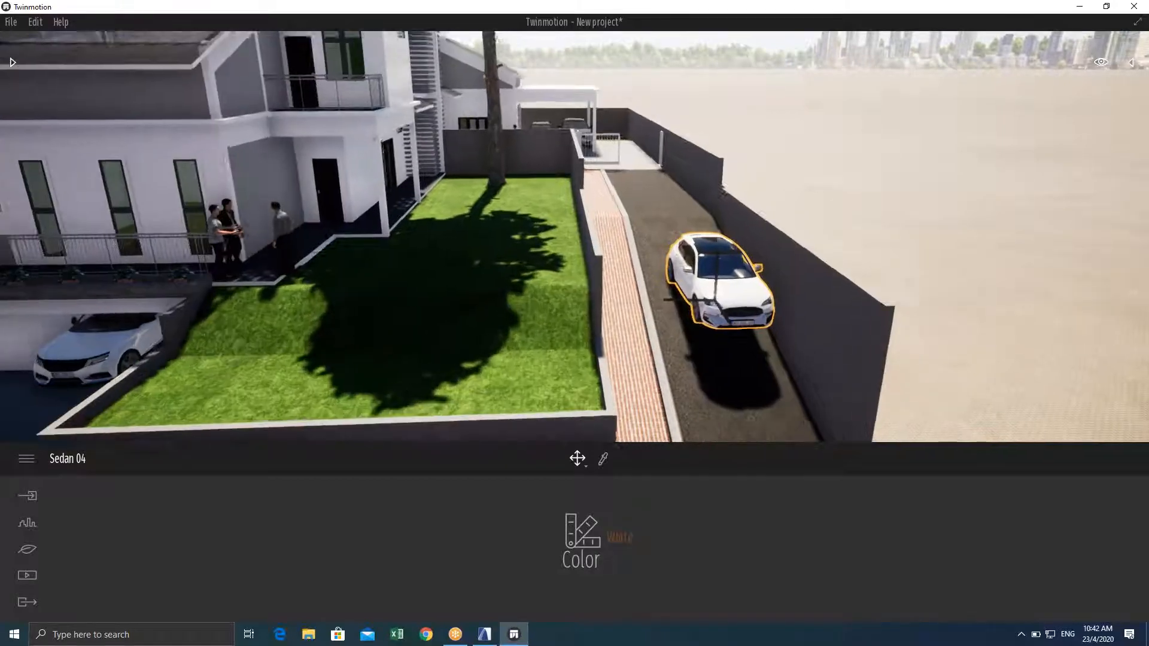
key("s")
key("w")
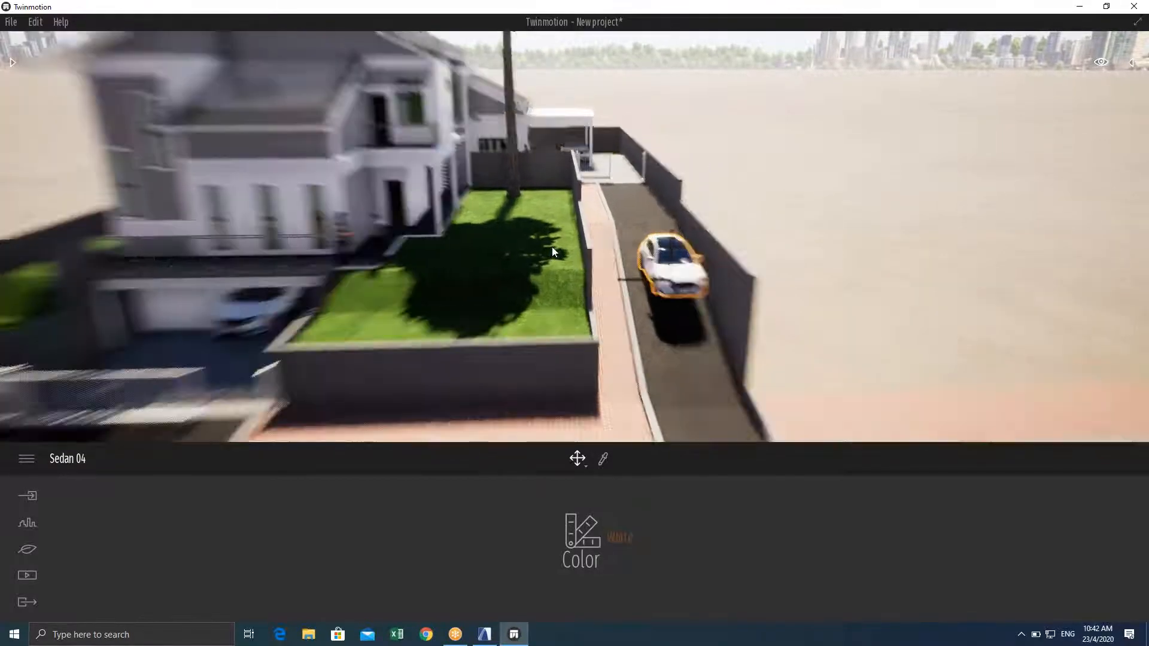
key("s")
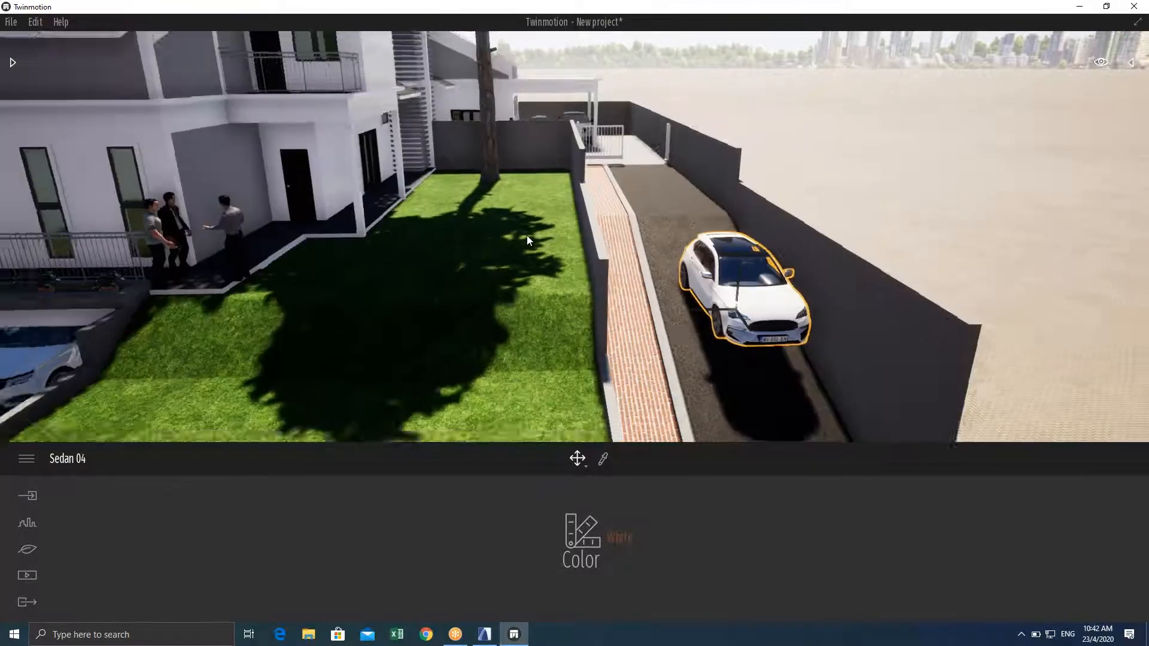
right_click_drag(472, 251, 404, 254)
right_click_drag(559, 267, 598, 260)
scroll(593, 272, "up", 3)
scroll(593, 272, "down", 3)
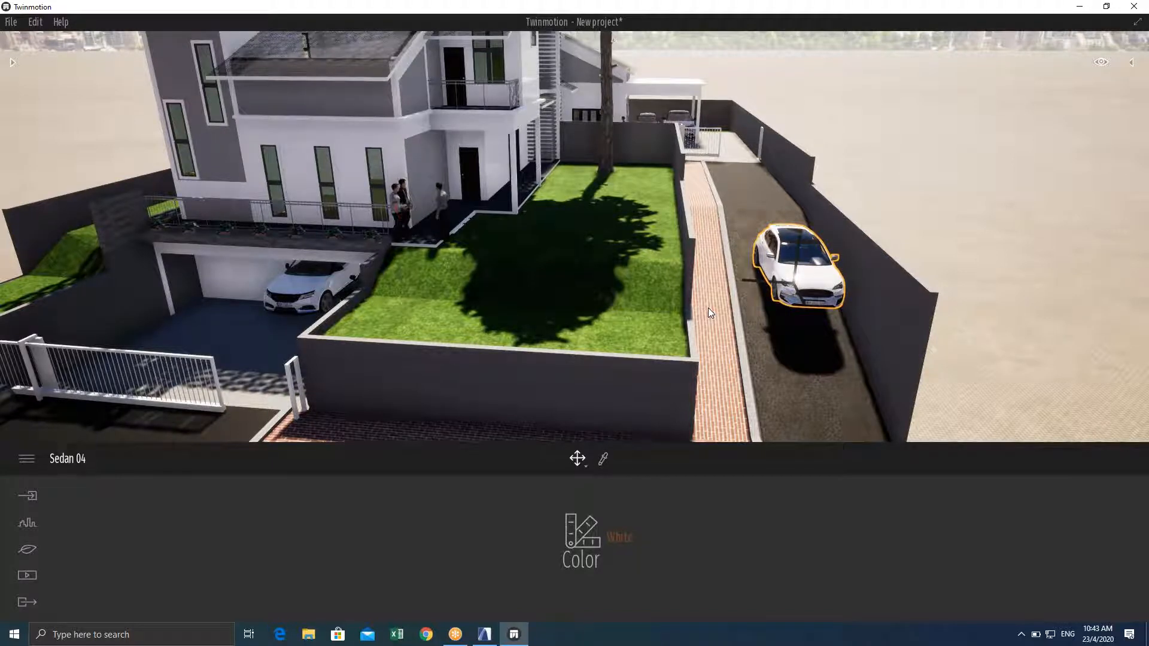
right_click_drag(815, 315, 633, 245)
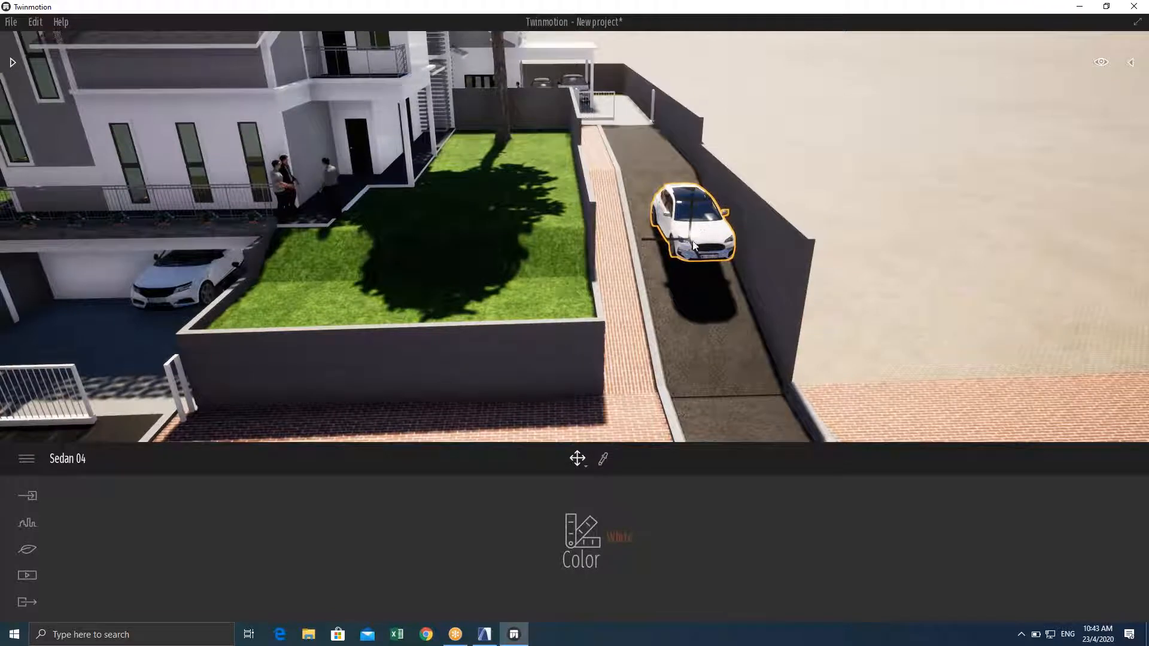
right_click_drag(585, 280, 657, 346)
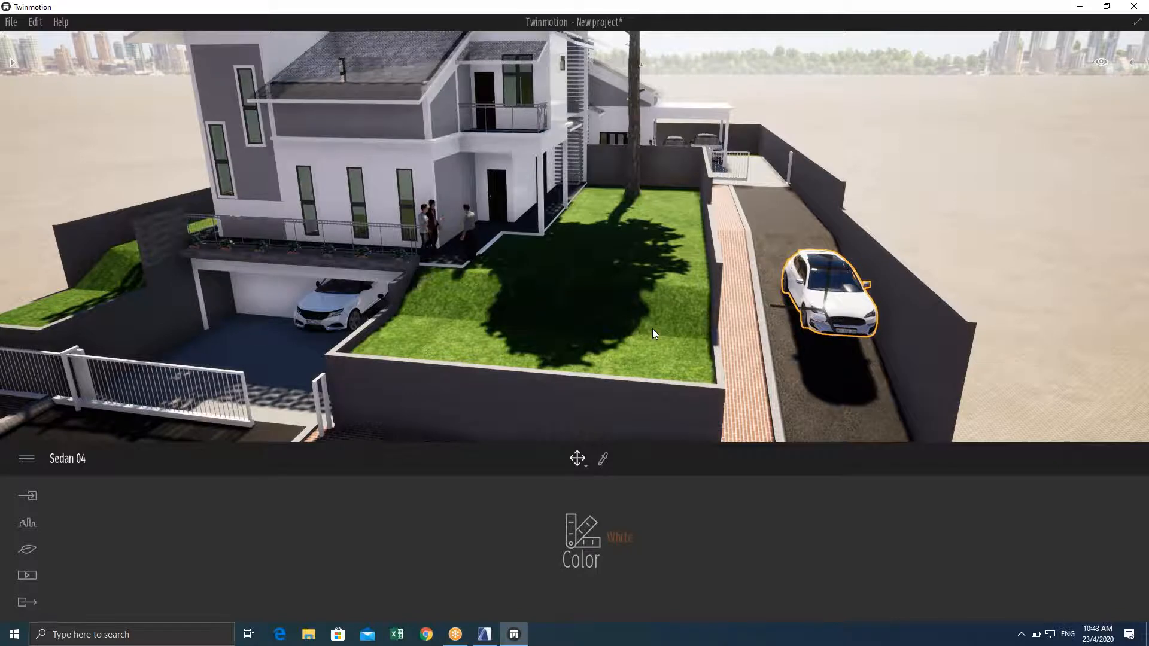
Examine the house front, roof and side lane from varying distances, including an overview of the whole plot
mouse_move(652, 334)
right_mouse_down()
mouse_move(622, 312)
mouse_move(706, 407)
mouse_move(682, 350)
mouse_move(651, 331)
right_mouse_up()
key("w")
key("a")
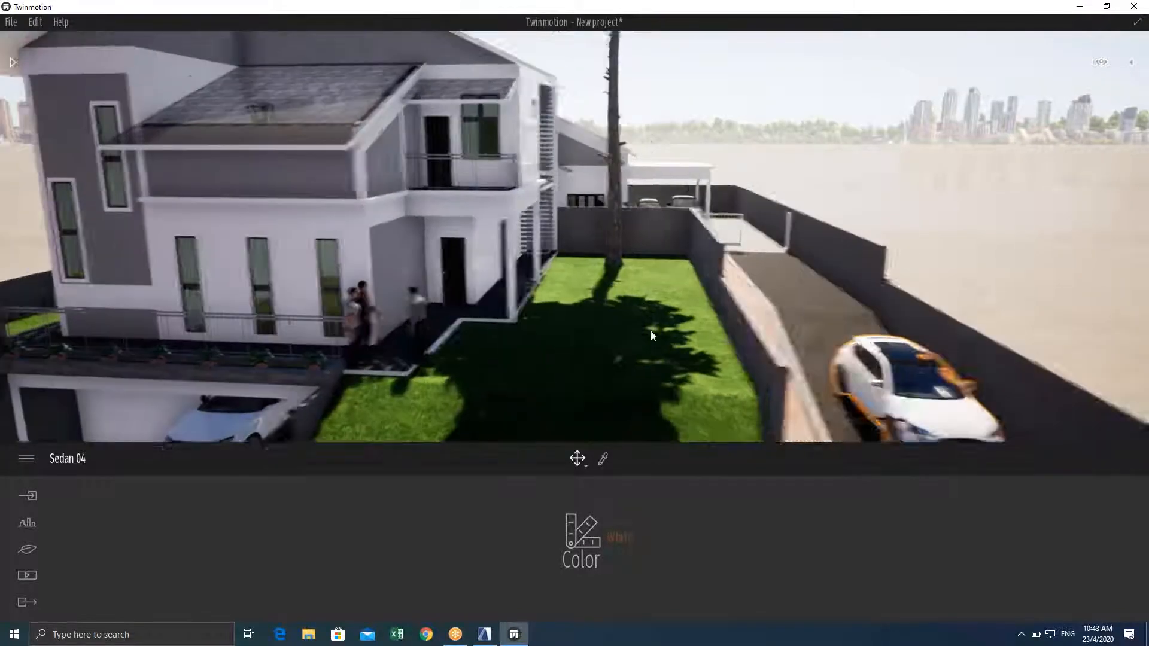
key("w")
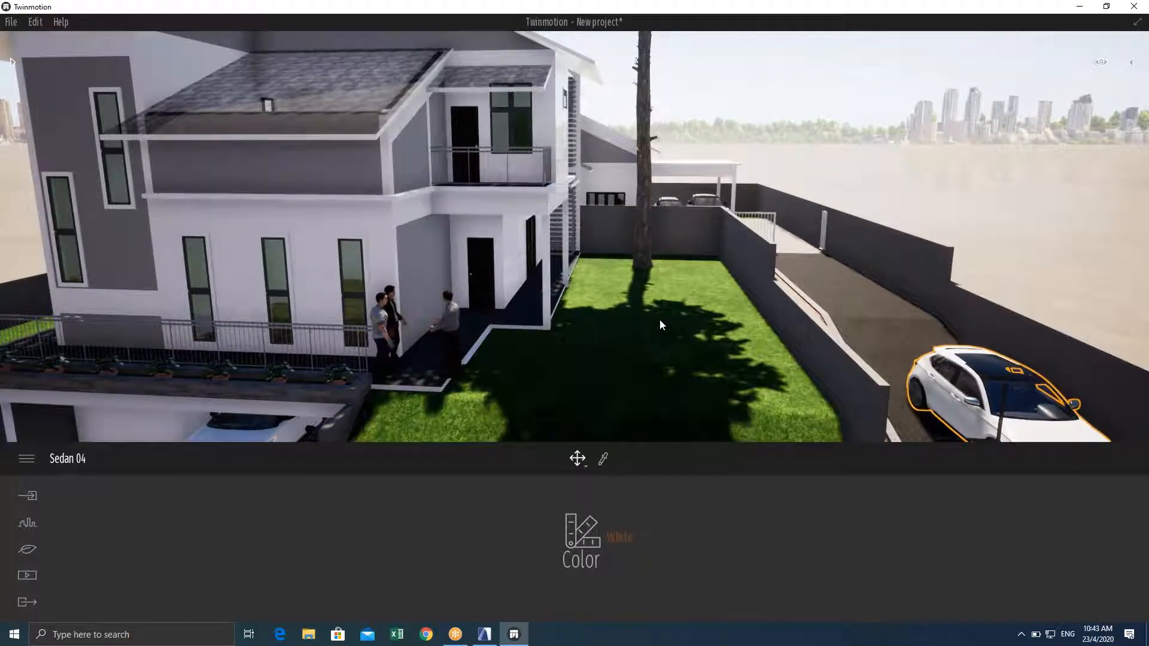
key("s")
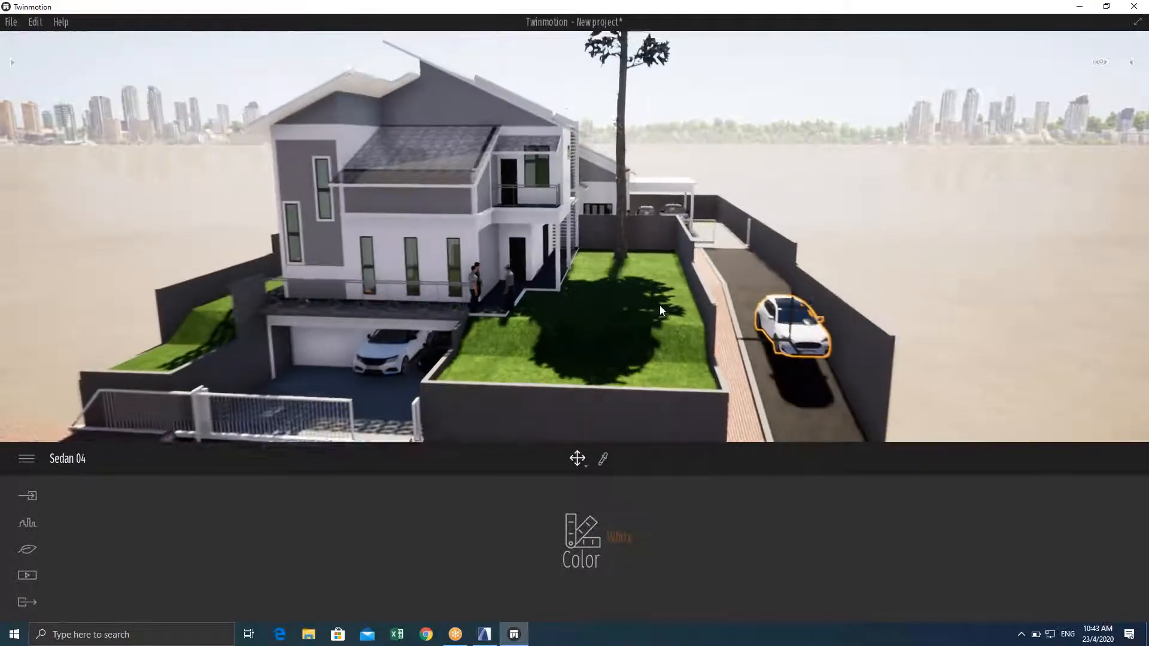
key("w")
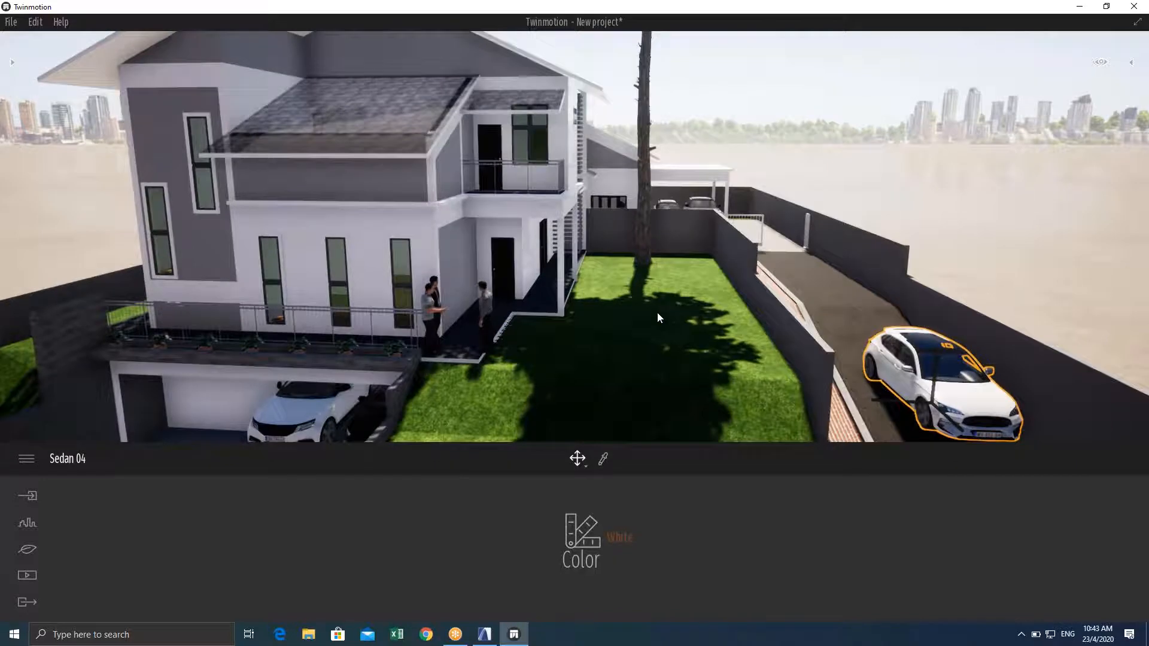
key("s")
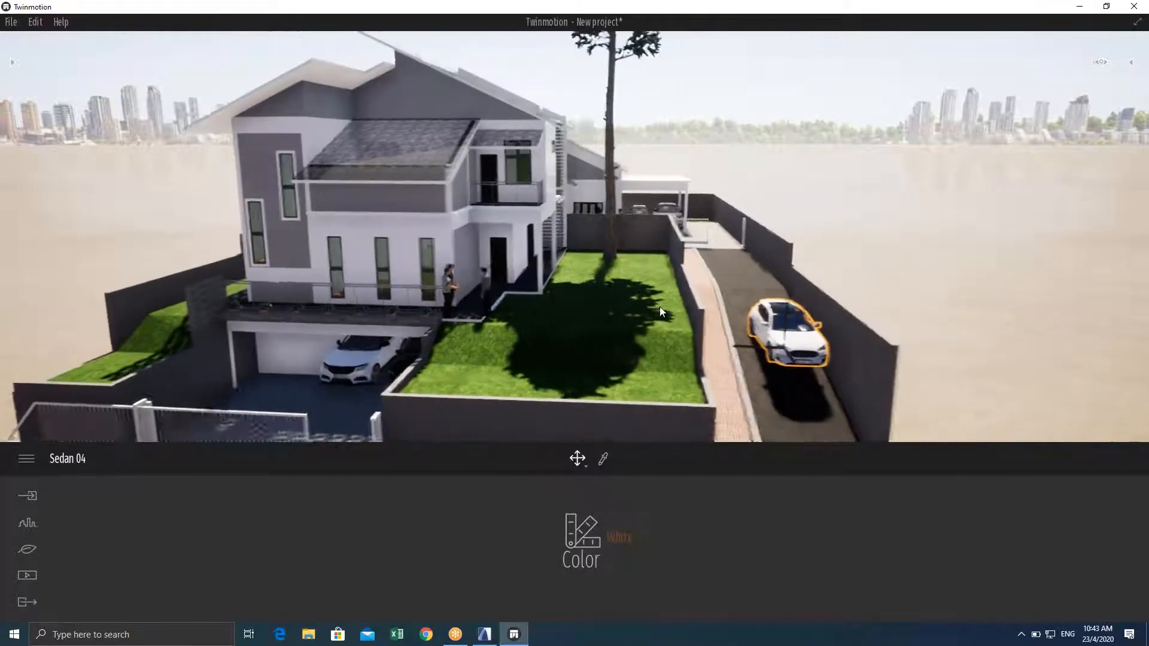
key("w")
key("a")
key("d")
key("a")
key("w")
key("d")
key("w")
key("w")
right_click_drag(665, 300, 583, 318)
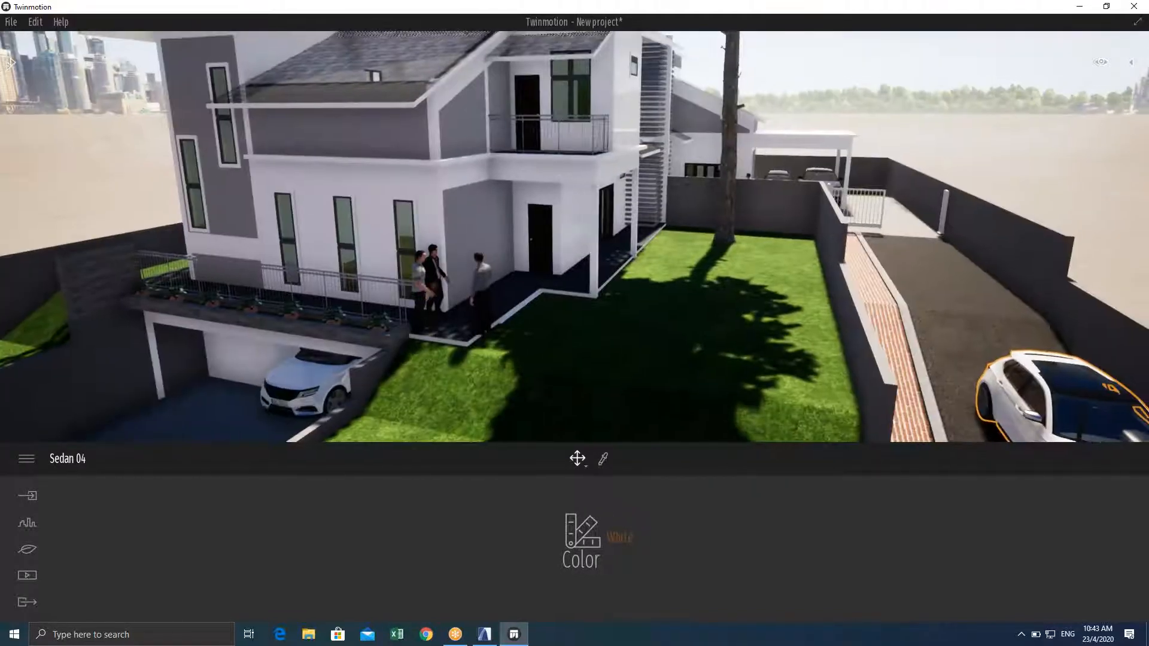
key("s")
key("s")
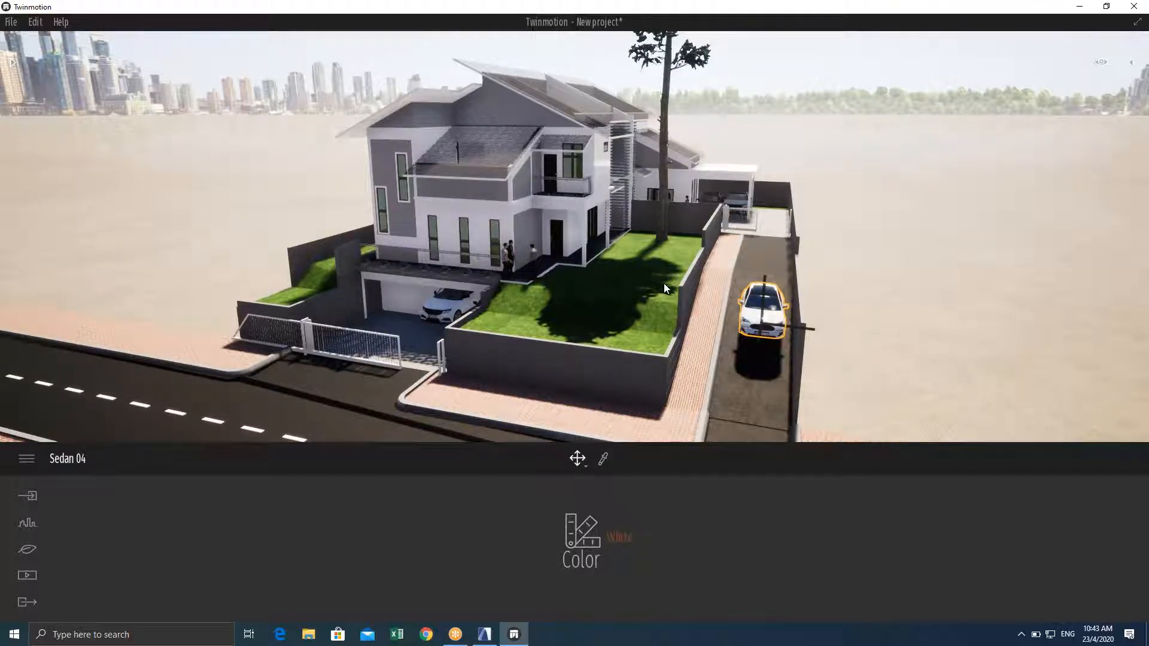
right_click_drag(676, 317, 527, 324)
right_click_drag(622, 327, 533, 304)
right_click_drag(587, 81, 772, 87)
right_click_drag(622, 272, 597, 299)
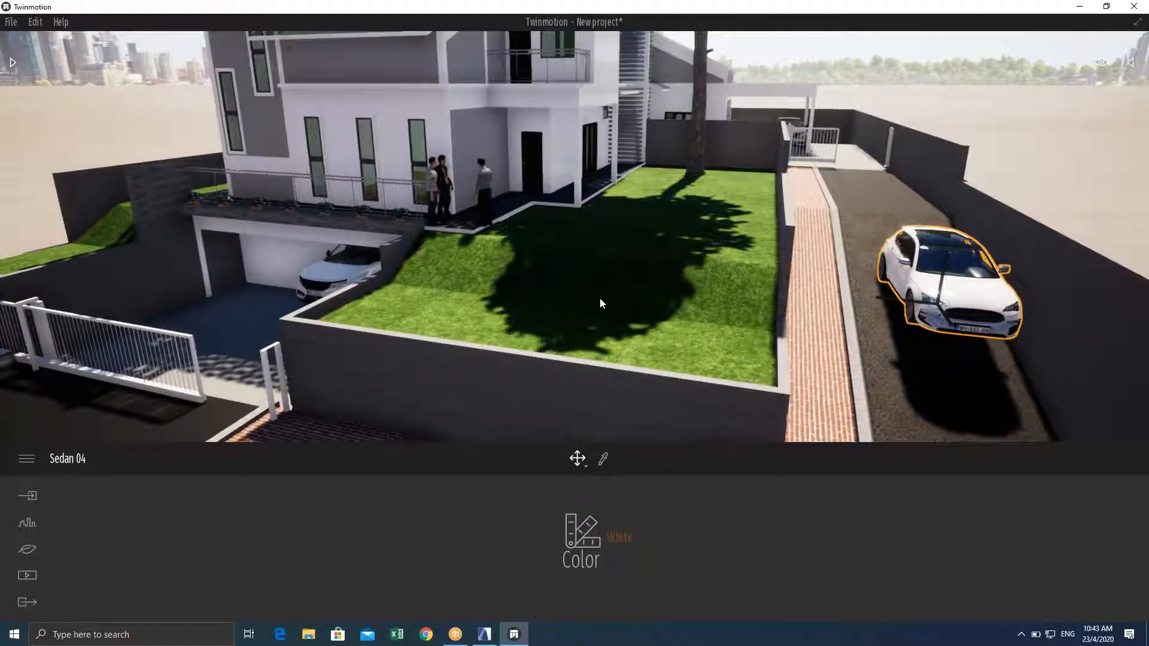
Inspect the front boundary wall, sliding gate, garage and sloped lawn from several front viewpoints
right_click_drag(601, 297, 554, 333)
key("w")
key("s")
key("w")
key("s")
key("s")
key("w")
key("w")
key("w")
key("a")
key("s")
key("d")
key("w")
key("a")
key("s")
key("w")
key("d")
key("d")
key("a")
key("w")
key("s")
key("w")
key("s")
key("d")
key("w")
key("s")
key("w")
key("s")
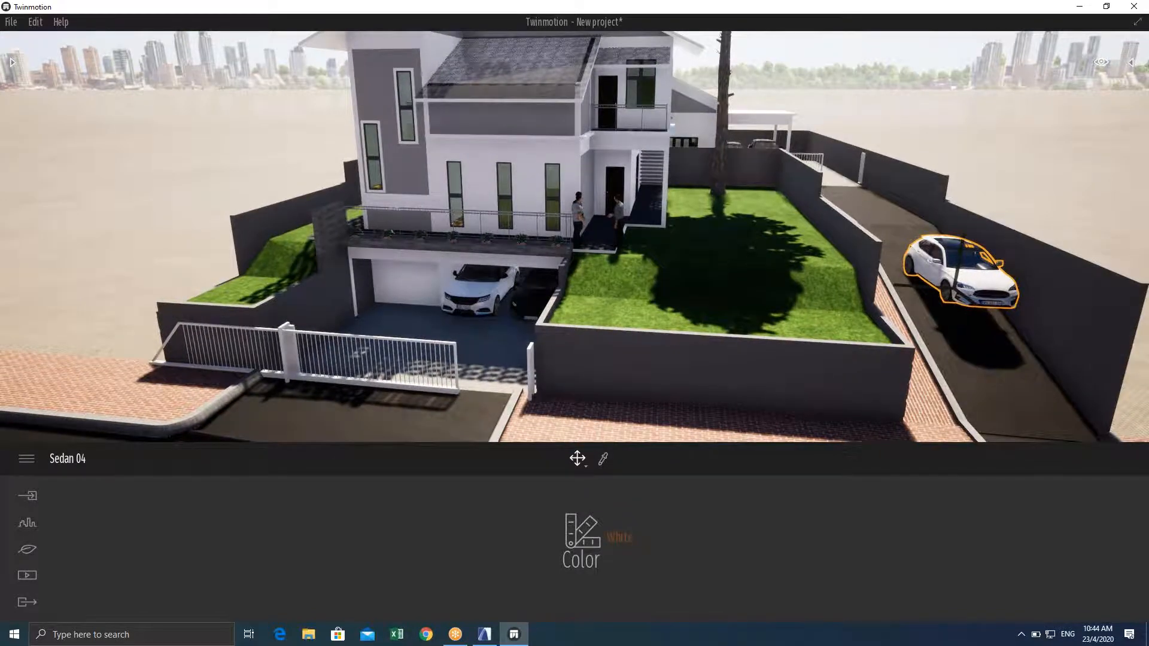
key("w")
mouse_move(562, 279)
right_mouse_down()
mouse_move(586, 293)
mouse_move(563, 305)
mouse_move(540, 298)
mouse_move(552, 285)
mouse_move(576, 294)
right_mouse_up()
key("w")
key("s")
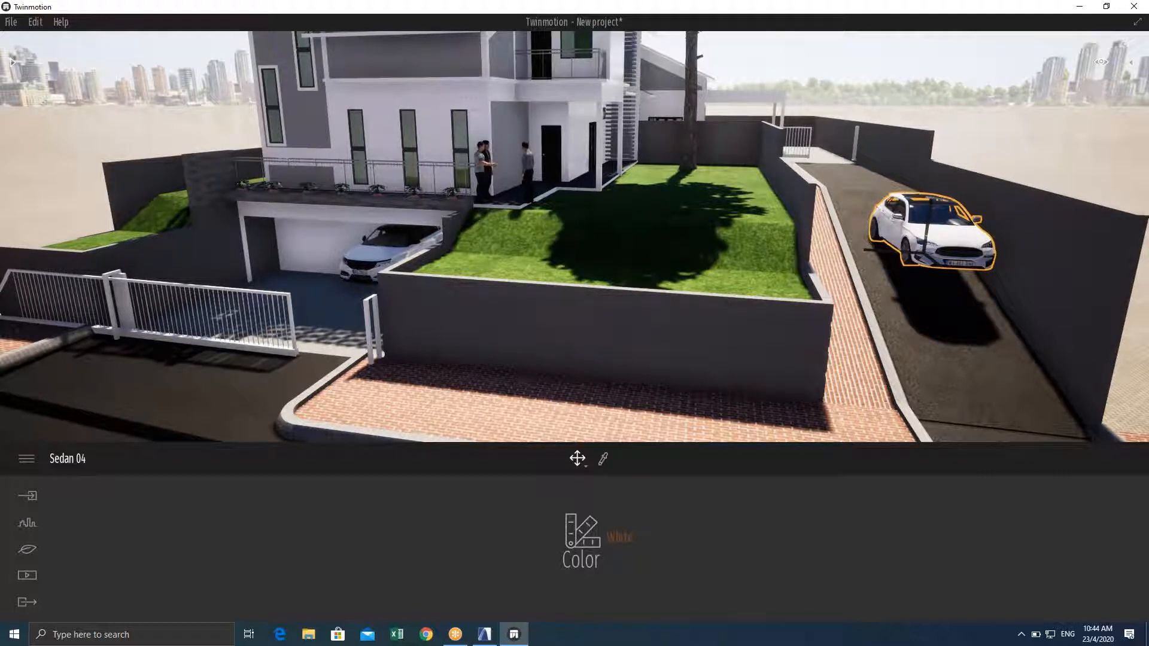
right_click_drag(562, 250, 715, 174)
key("w")
key("s")
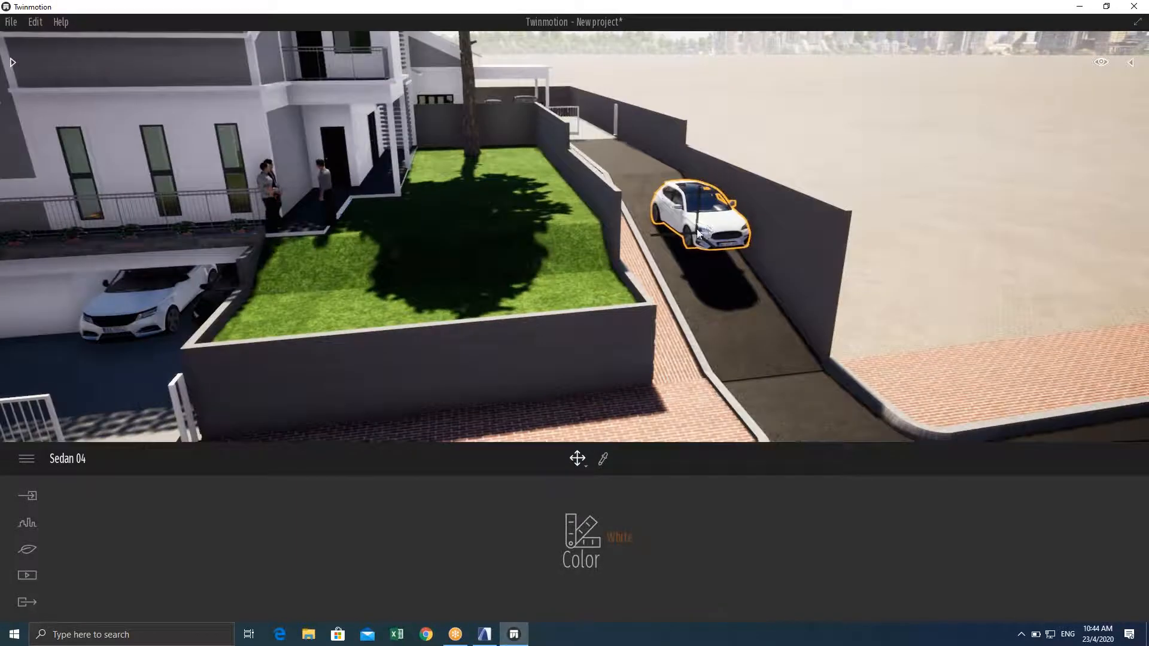
Change the color of the white sedan in the side lane to Black
right_click_drag(694, 219, 662, 260)
key("w")
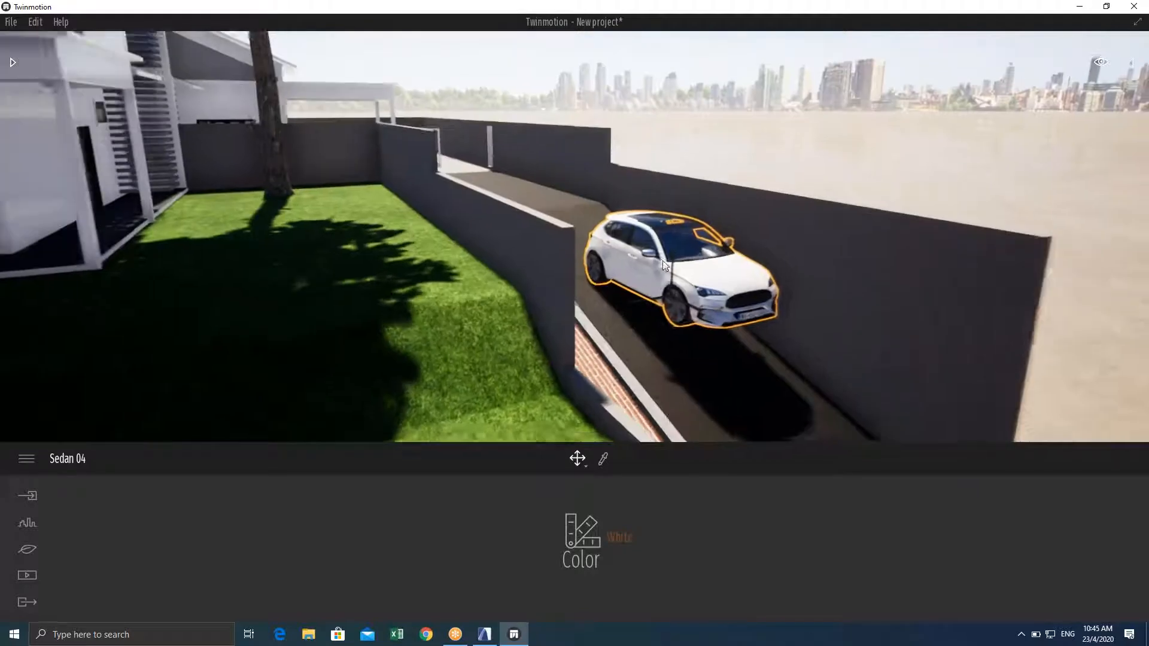
left_click(756, 145)
left_click(690, 286)
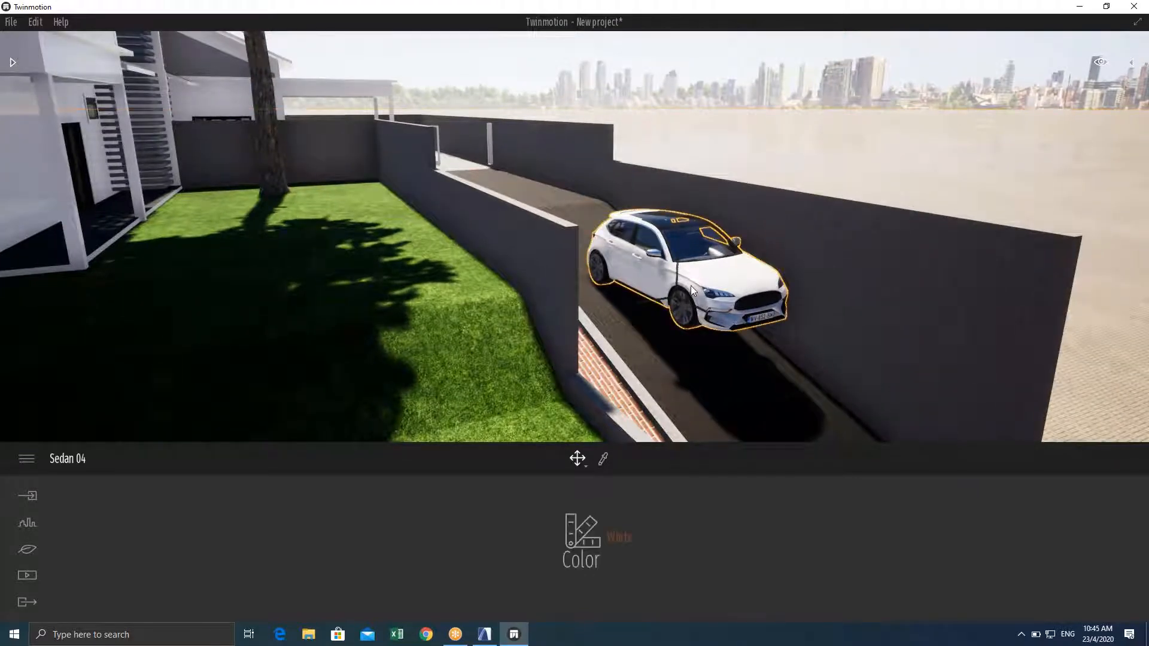
left_click(589, 529)
left_click(577, 307)
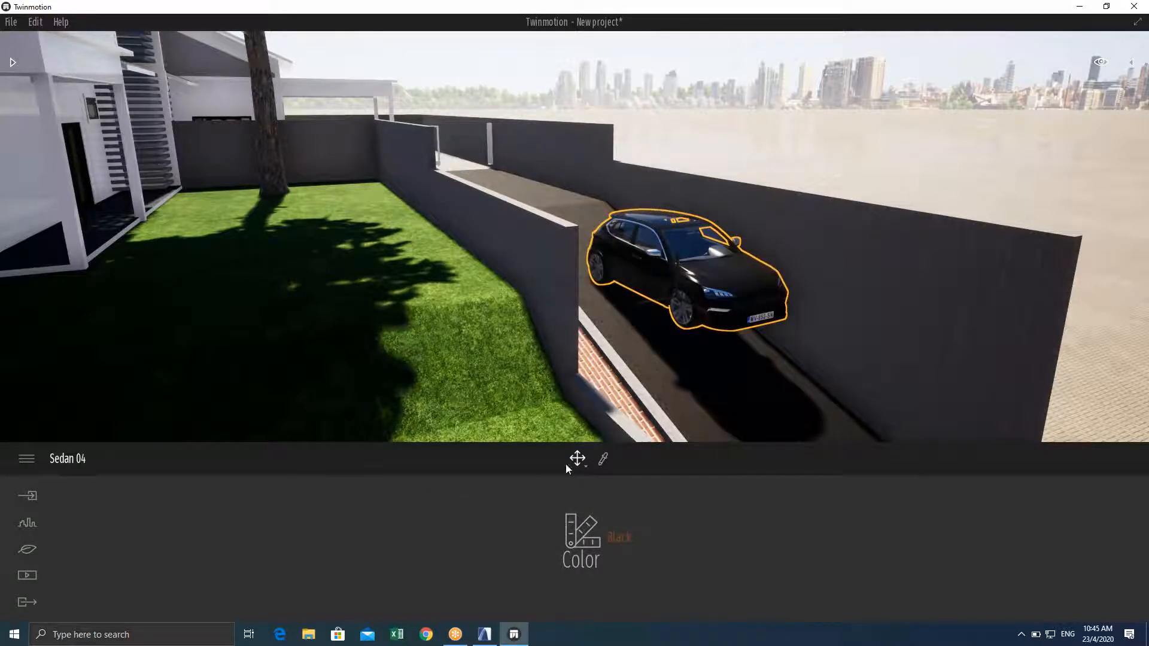
Switch the selected sedan's transform tool to Rotate and examine the house front, garage and front lawn
mouse_move(578, 460)
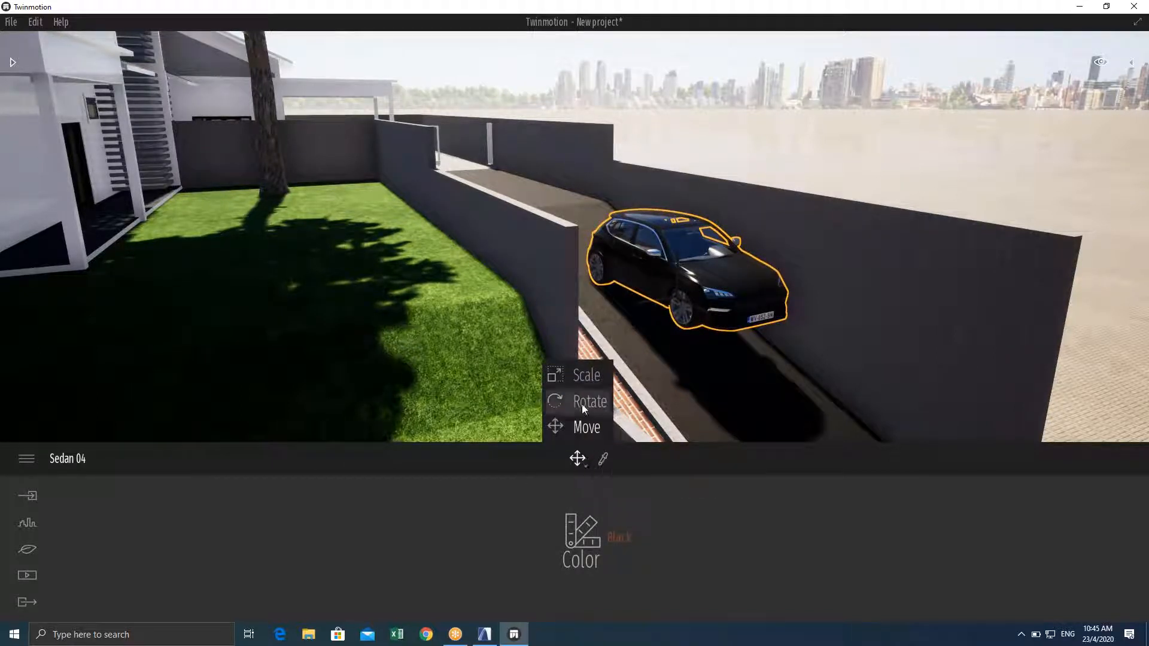
right_click_drag(686, 302, 687, 271)
scroll(687, 271, "down", 2)
scroll(671, 269, "down", 2)
right_click_drag(657, 261, 577, 200)
scroll(586, 230, "down", 5)
scroll(574, 239, "up", 5)
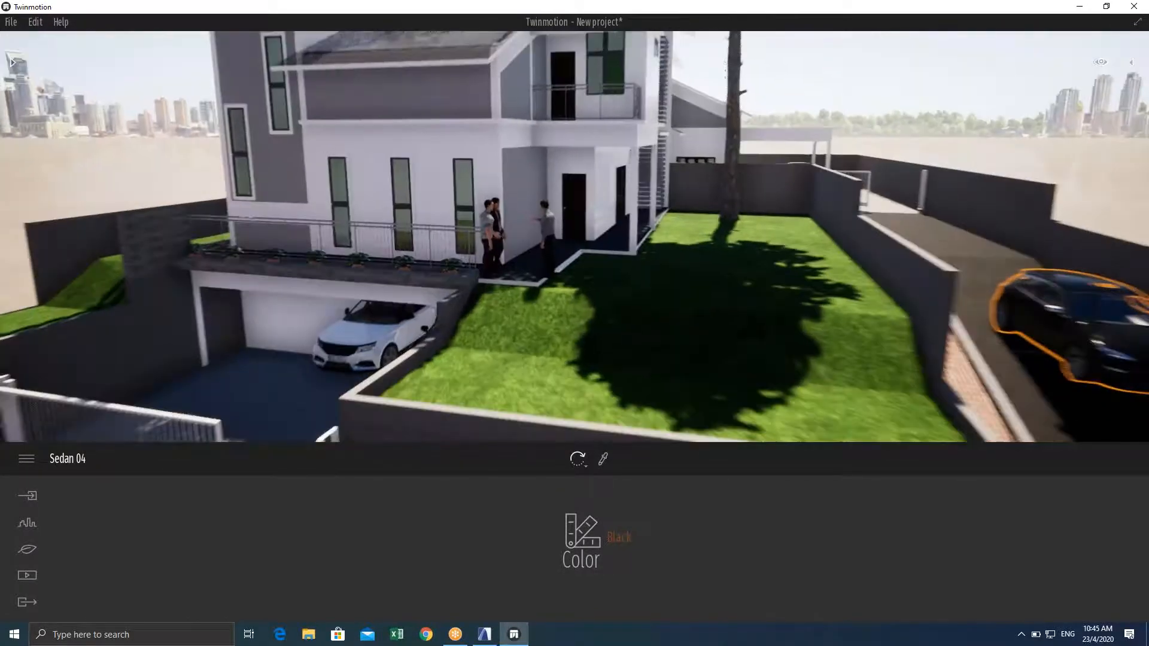
right_click_drag(665, 266, 719, 284)
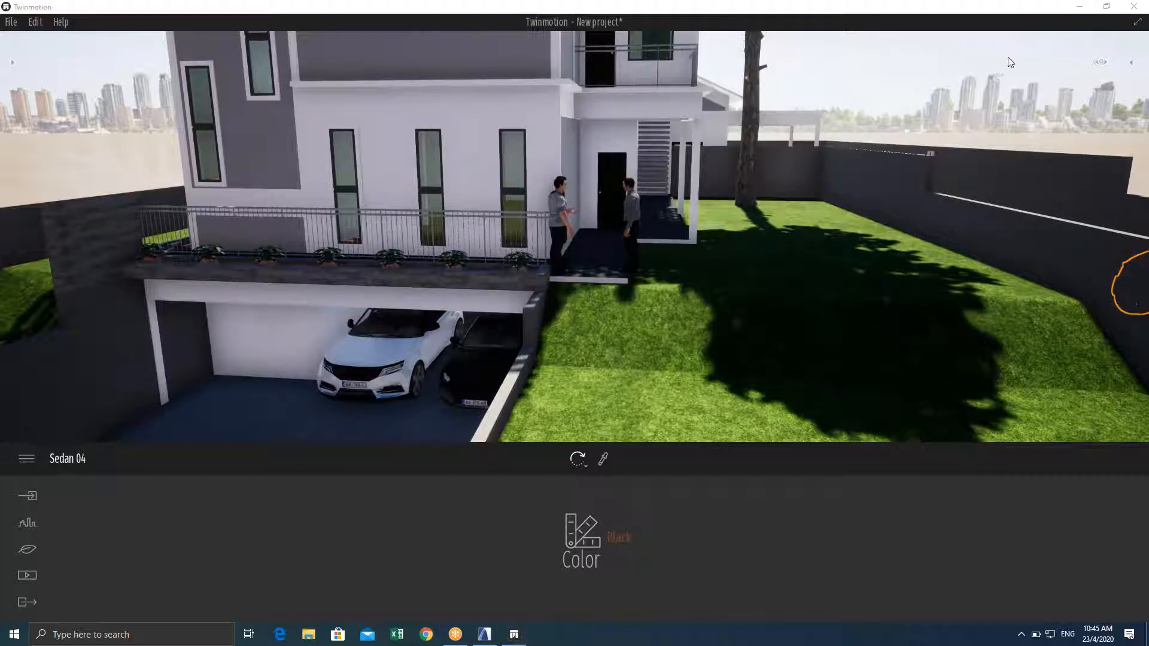
Open the Glass category of the Materials library
left_click(13, 62)
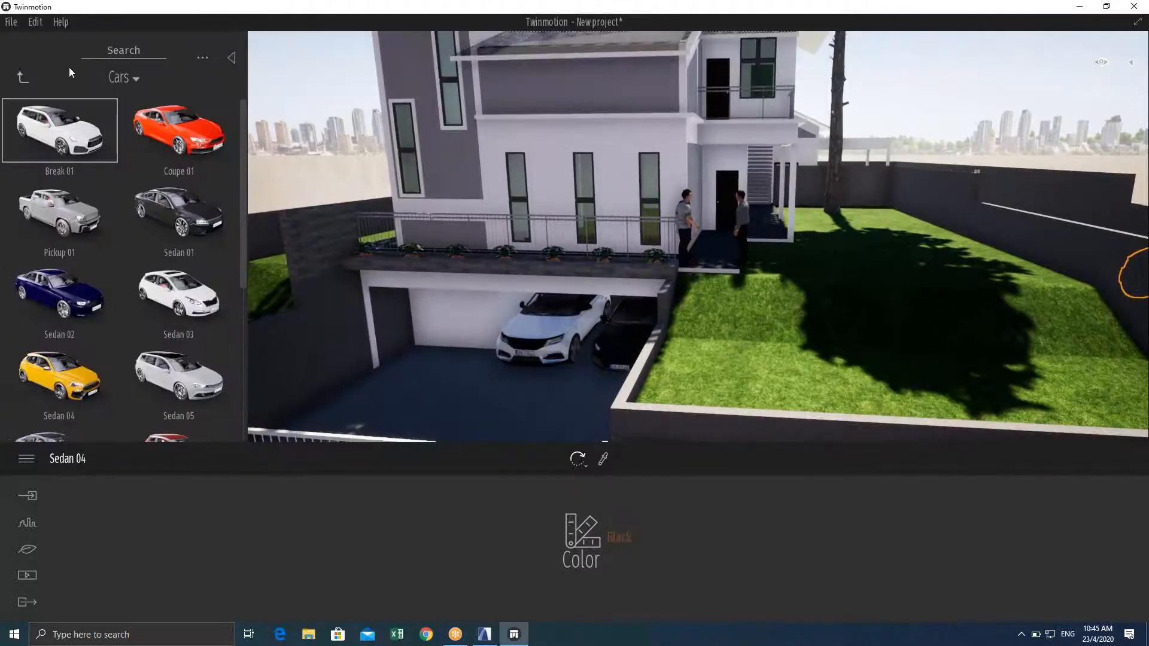
left_click(232, 57)
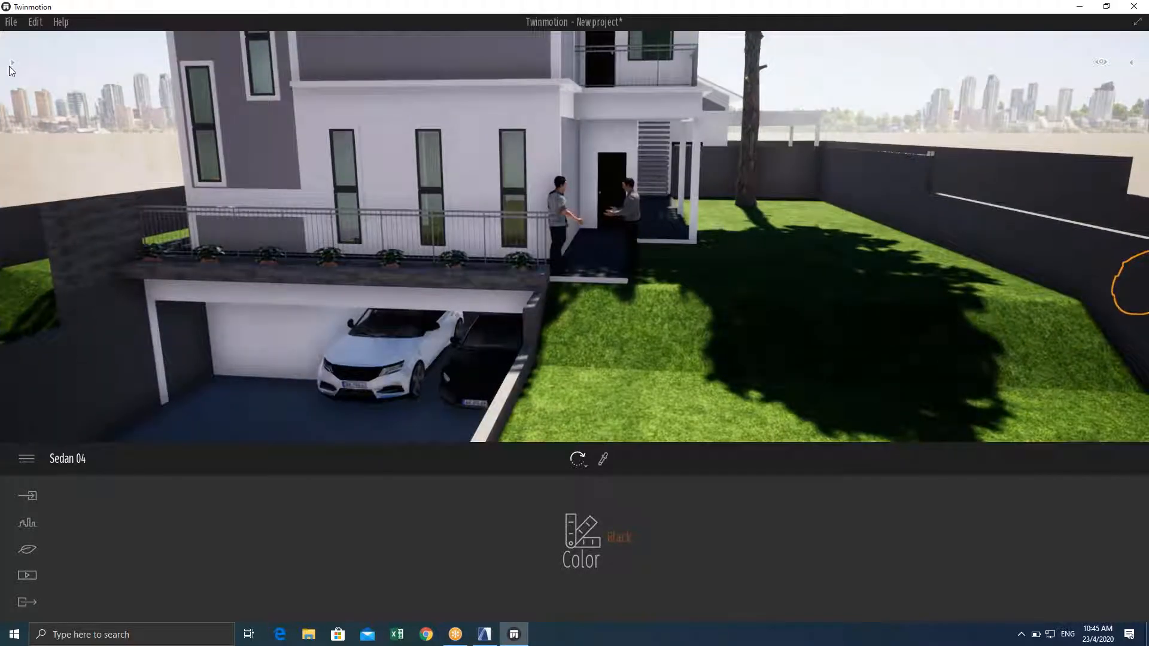
left_click(13, 62)
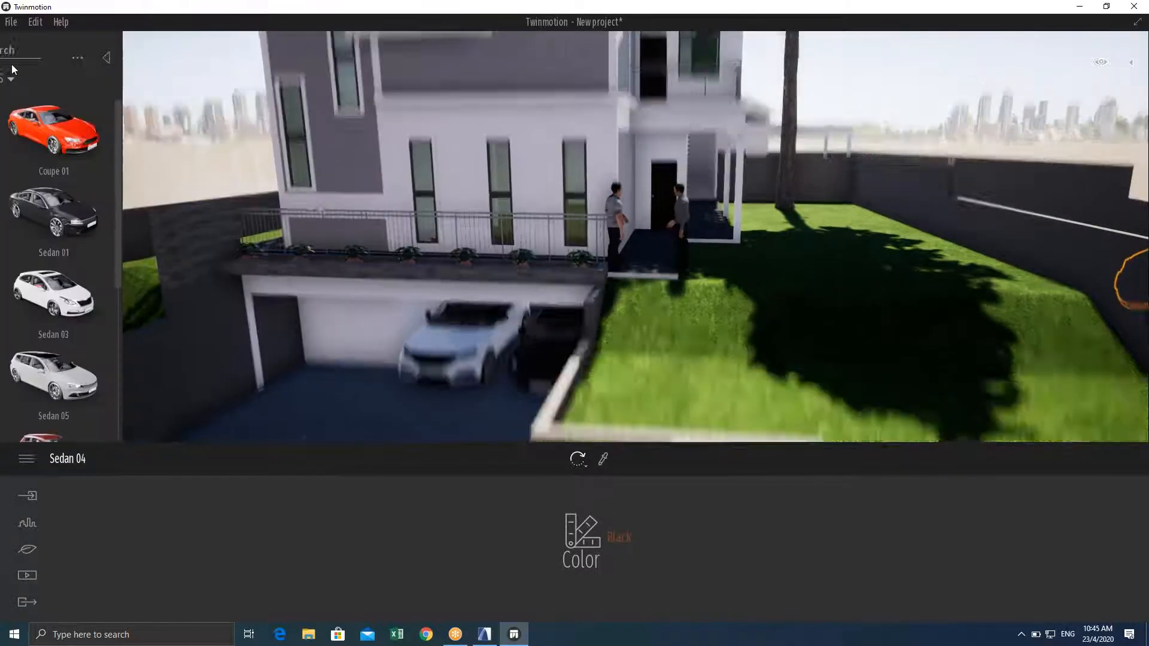
left_click(23, 78)
left_click(23, 78)
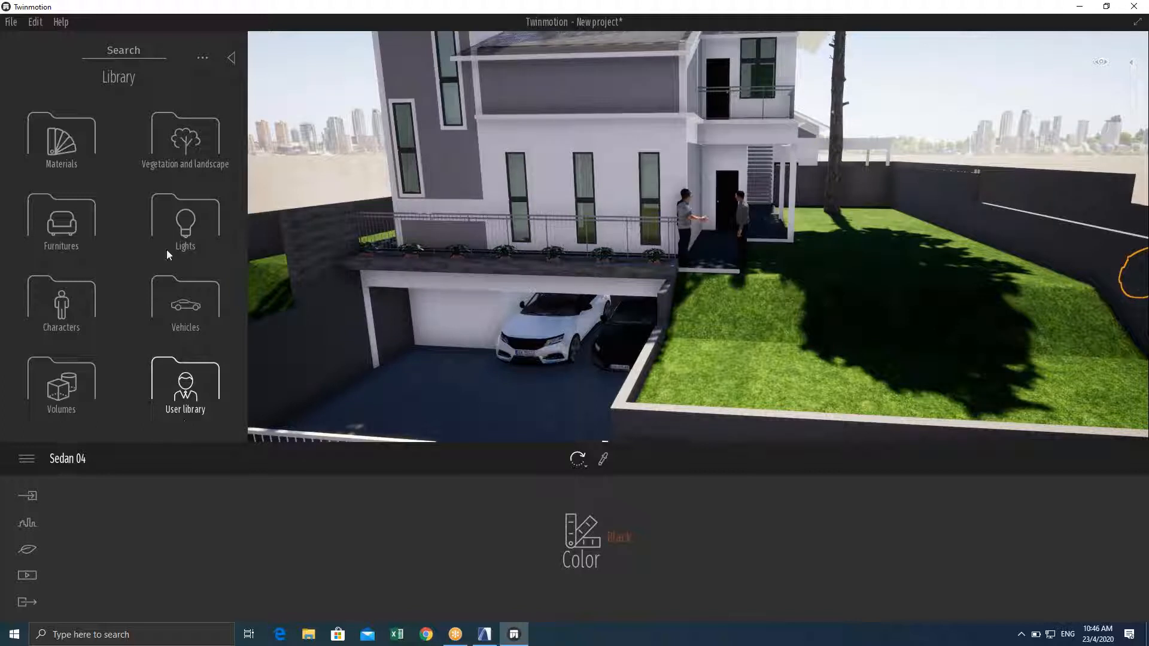
left_click(77, 145)
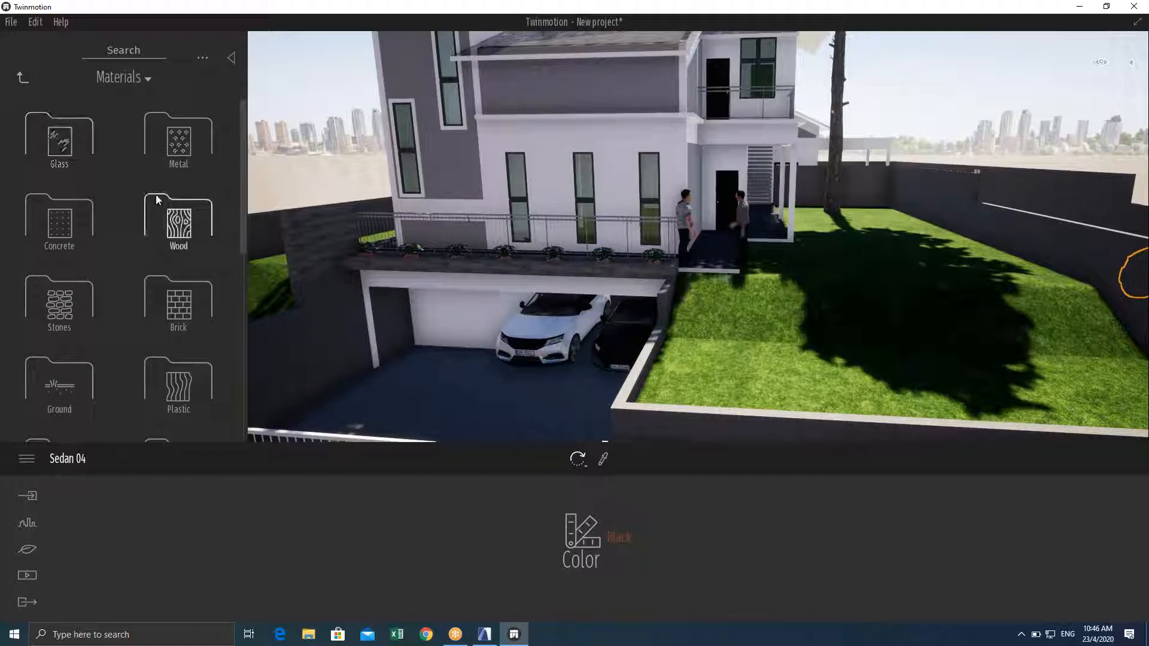
left_click(62, 156)
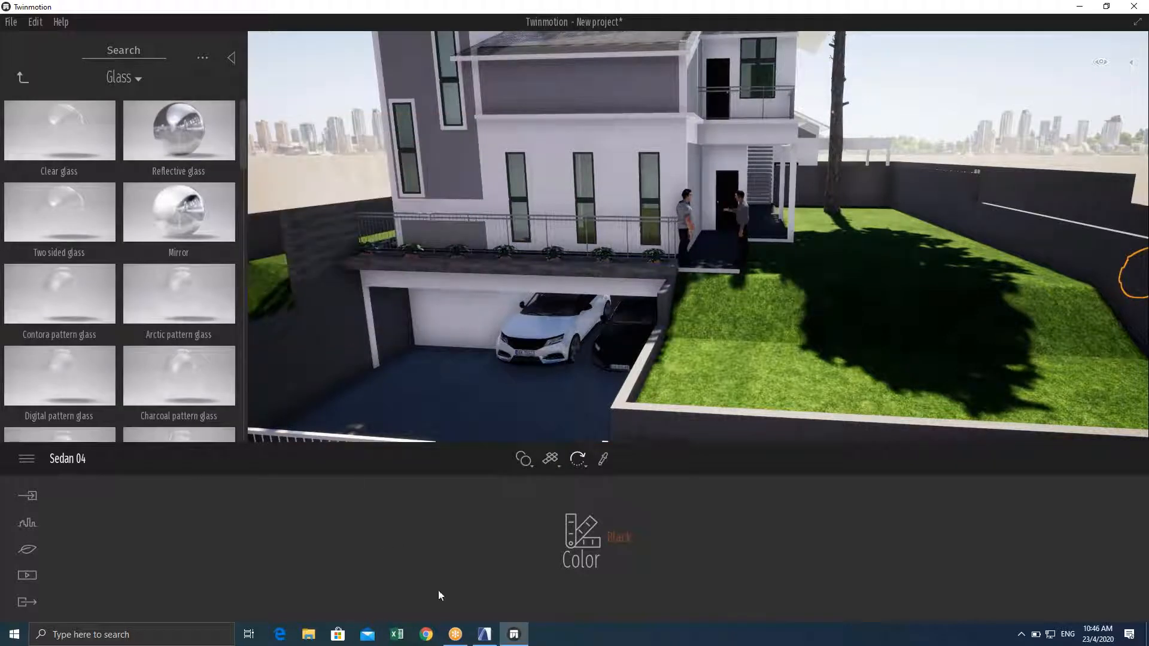
left_click(454, 635)
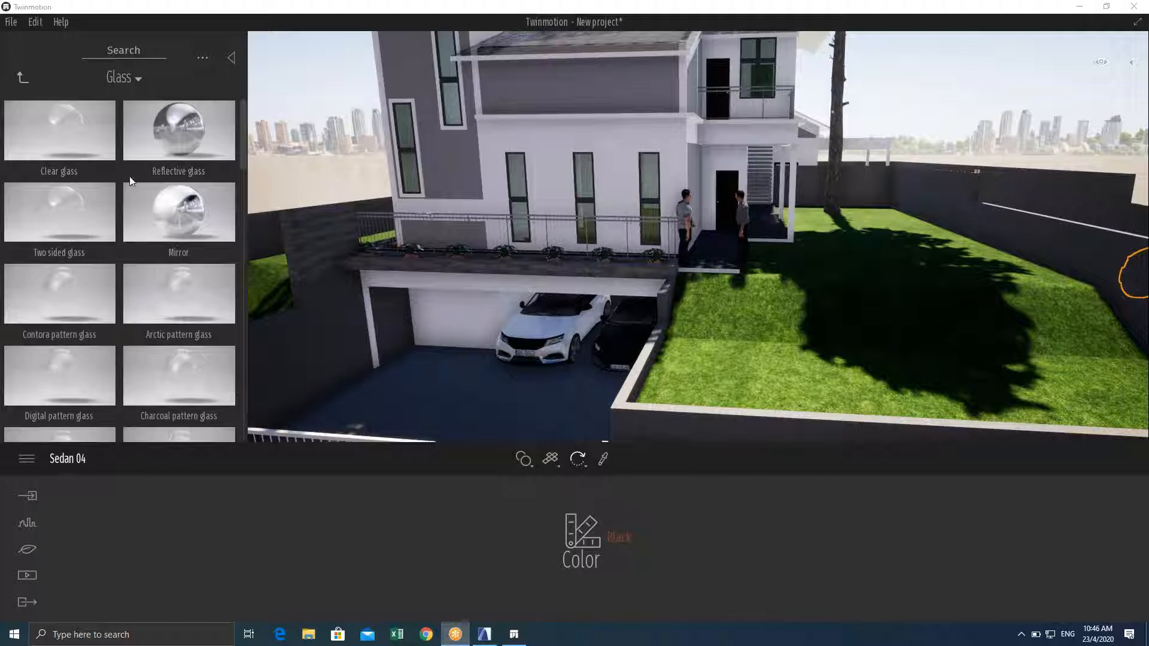
left_click(196, 89)
Browse the glass materials and preview the clear, reflective, patterned, sticker and tinted types
mouse_move(169, 157)
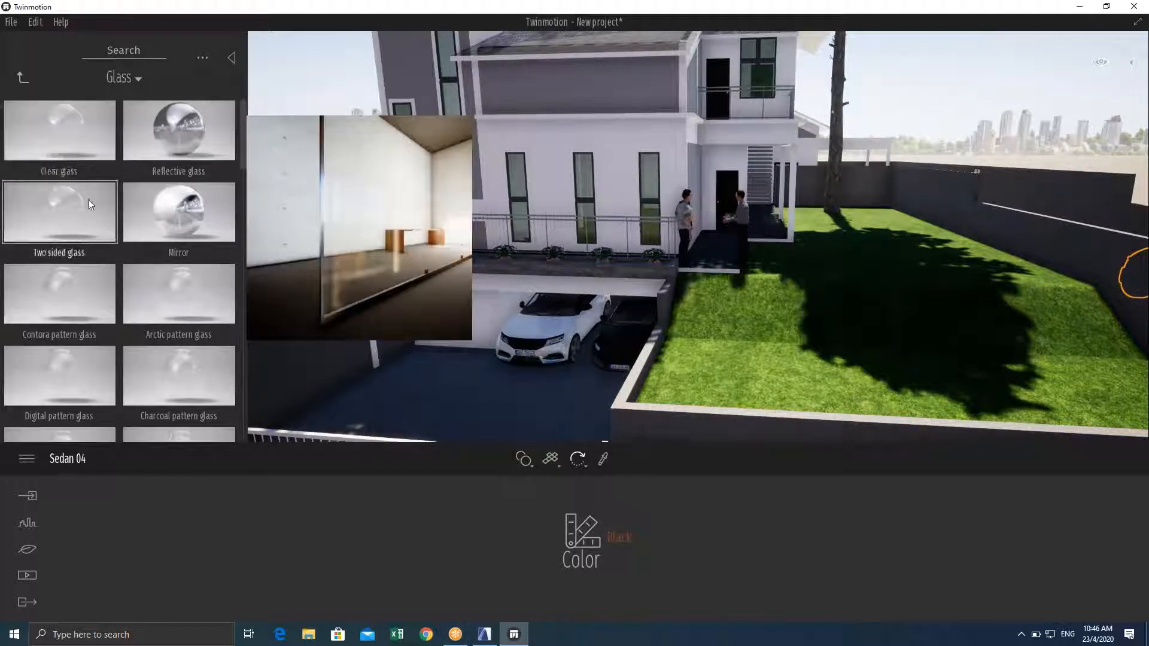
scroll(102, 227, "down", 2)
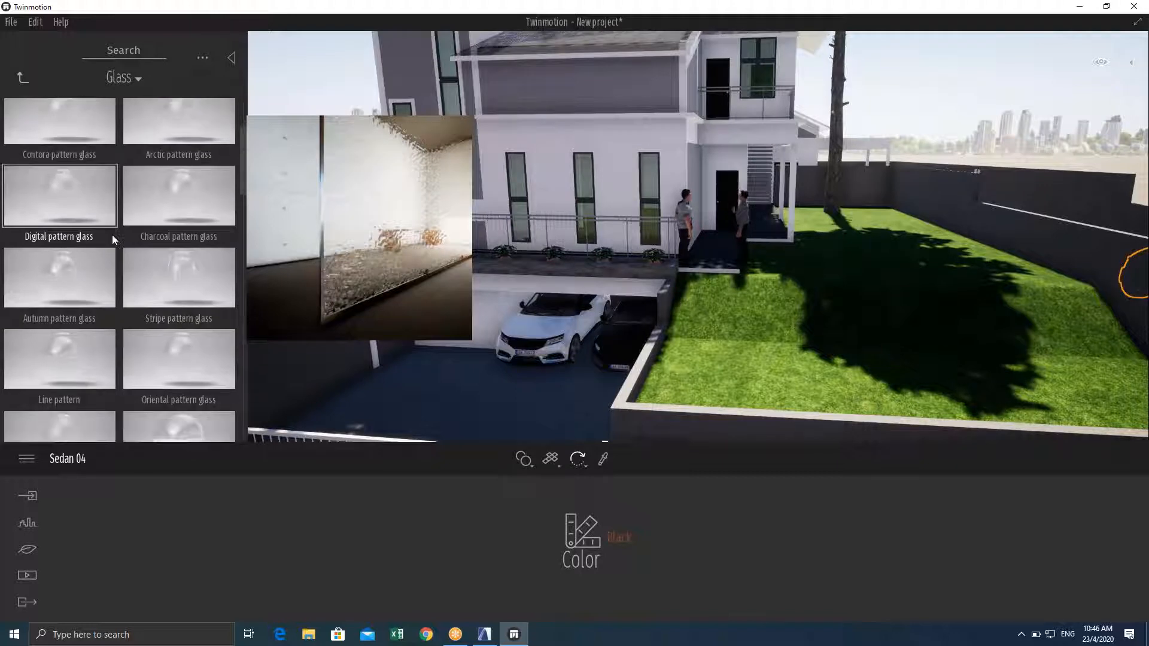
scroll(113, 239, "up", 2)
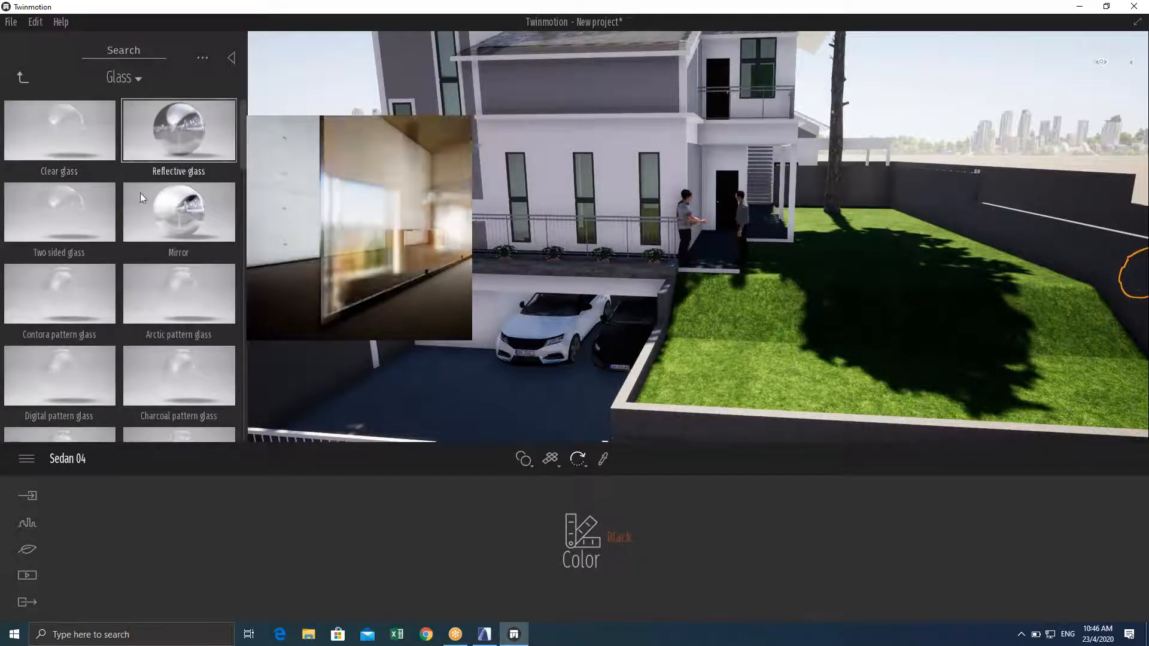
scroll(155, 351, "down", 3)
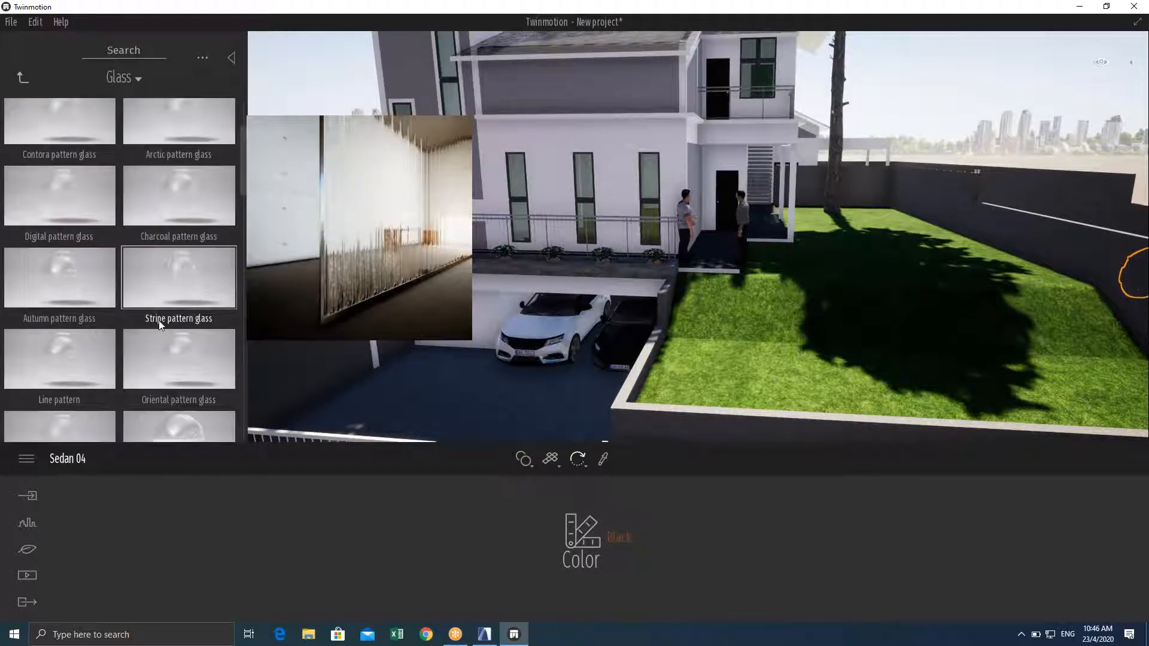
scroll(160, 325, "down", 2)
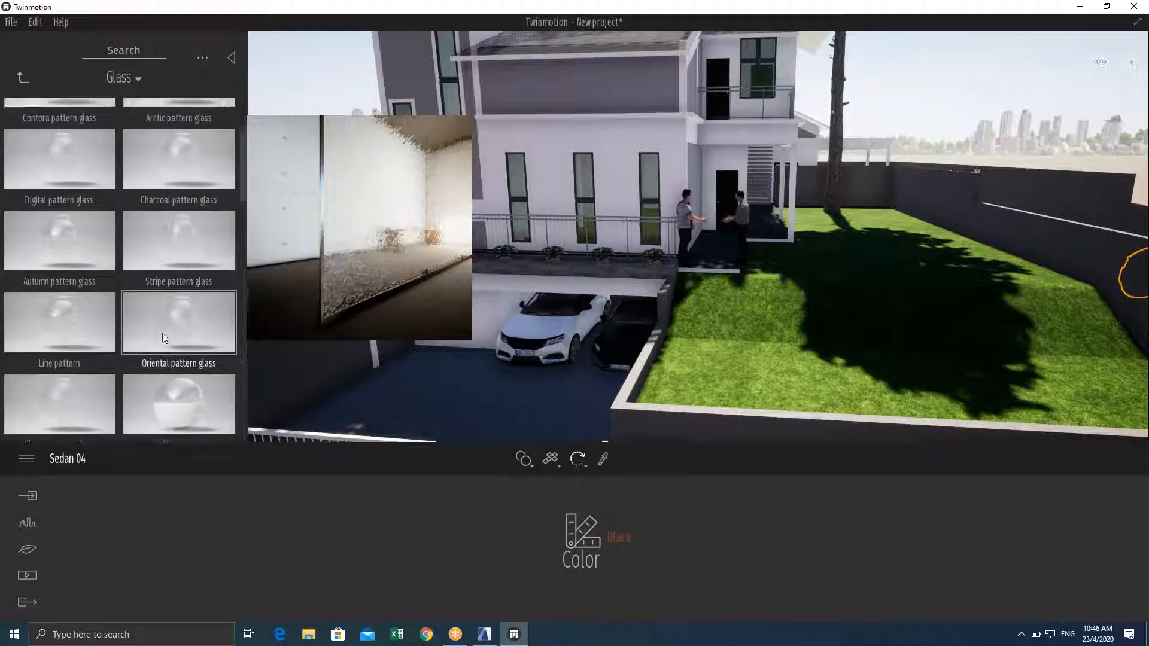
scroll(165, 326, "down", 4)
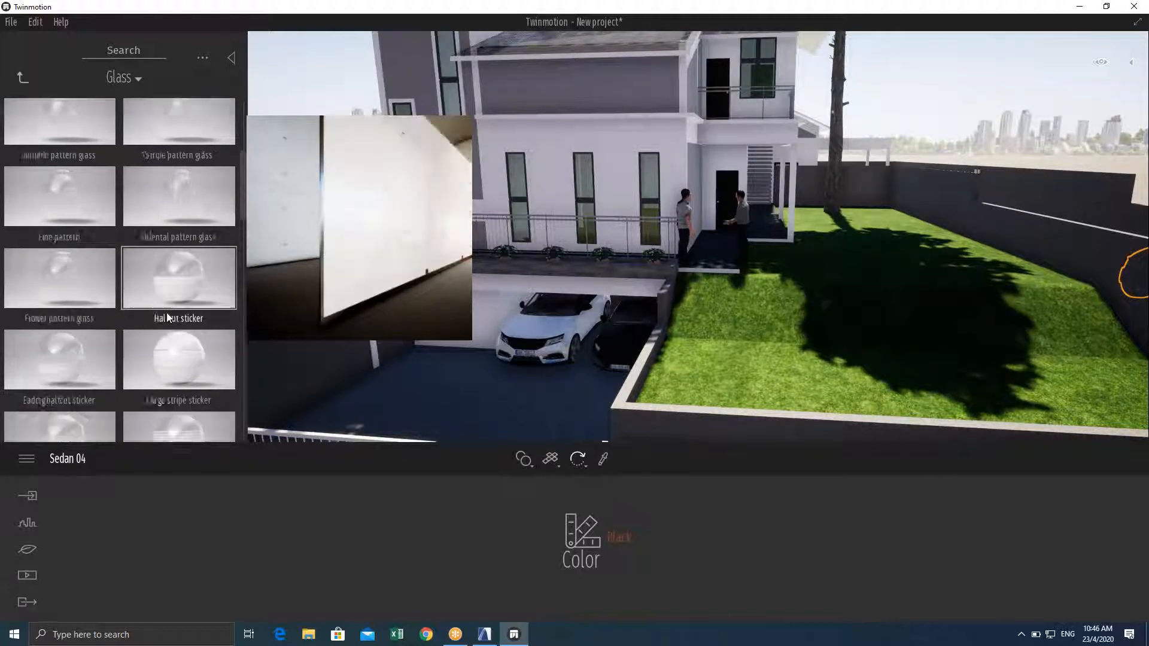
scroll(90, 329, "down", 3)
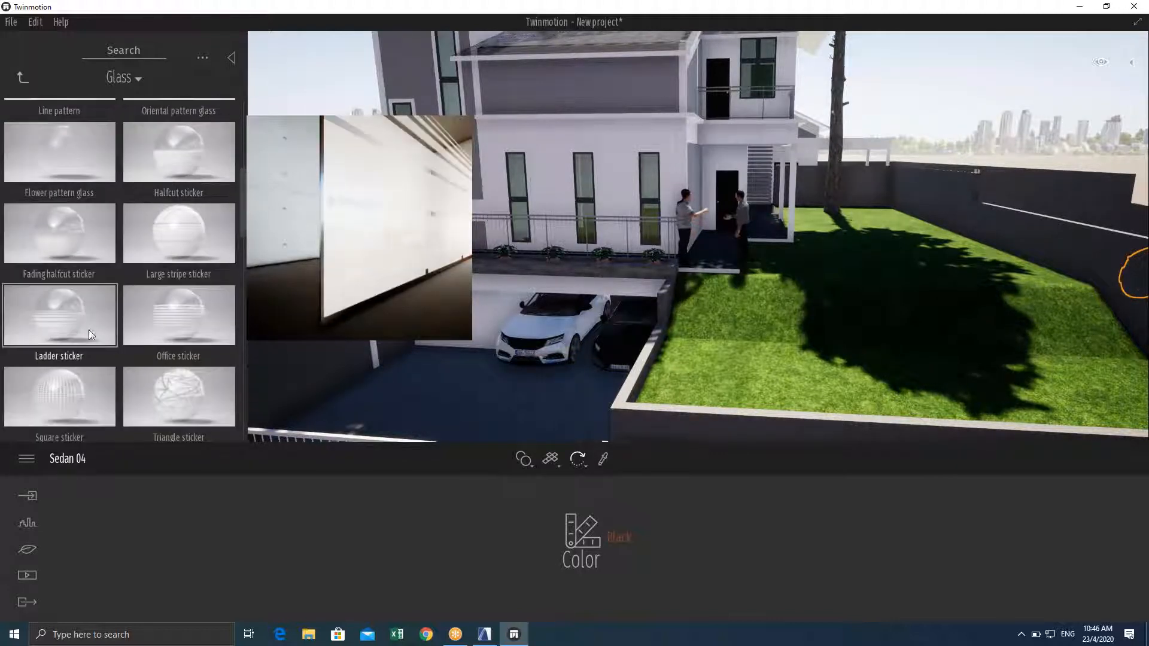
scroll(96, 329, "down", 8)
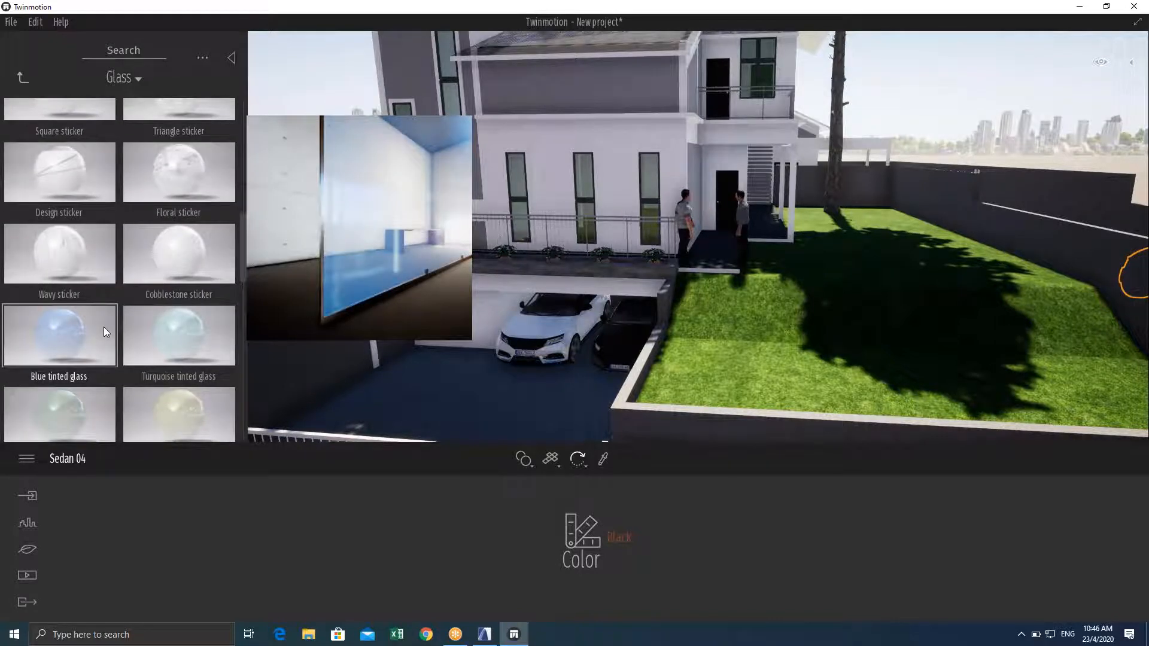
scroll(103, 327, "down", 1)
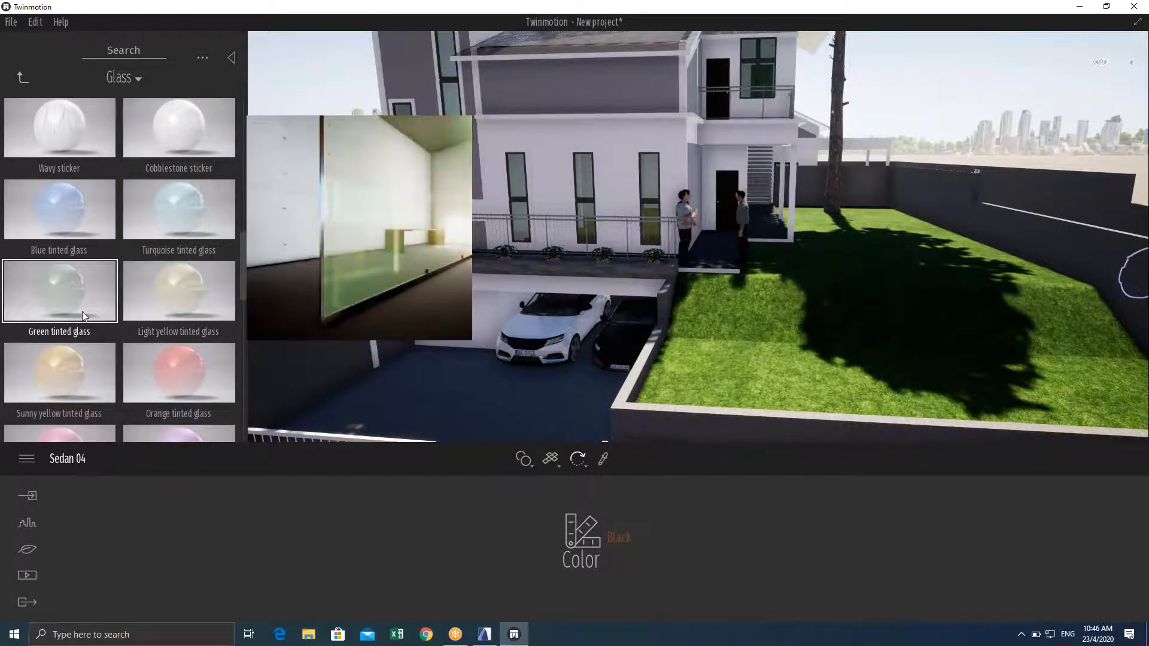
Inspect the narrow front windows up close and preview the dark tinted, lacquered and glass brick materials
scroll(641, 200, "up", 5)
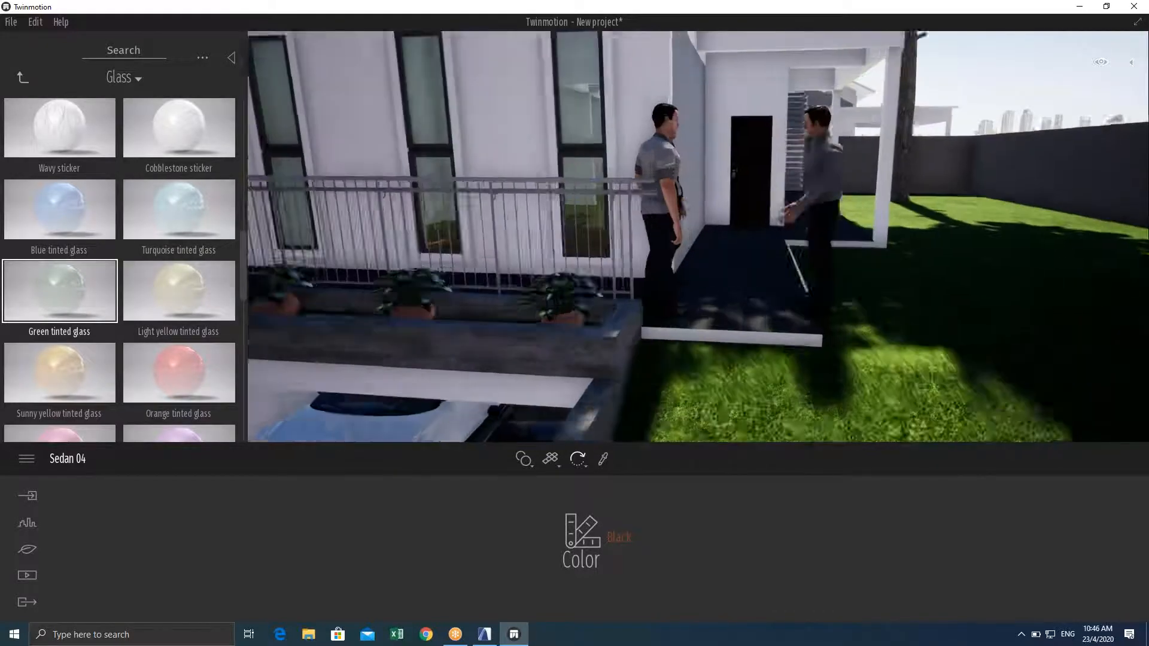
middle_click_drag(445, 67, 544, 130)
scroll(618, 222, "up", 4)
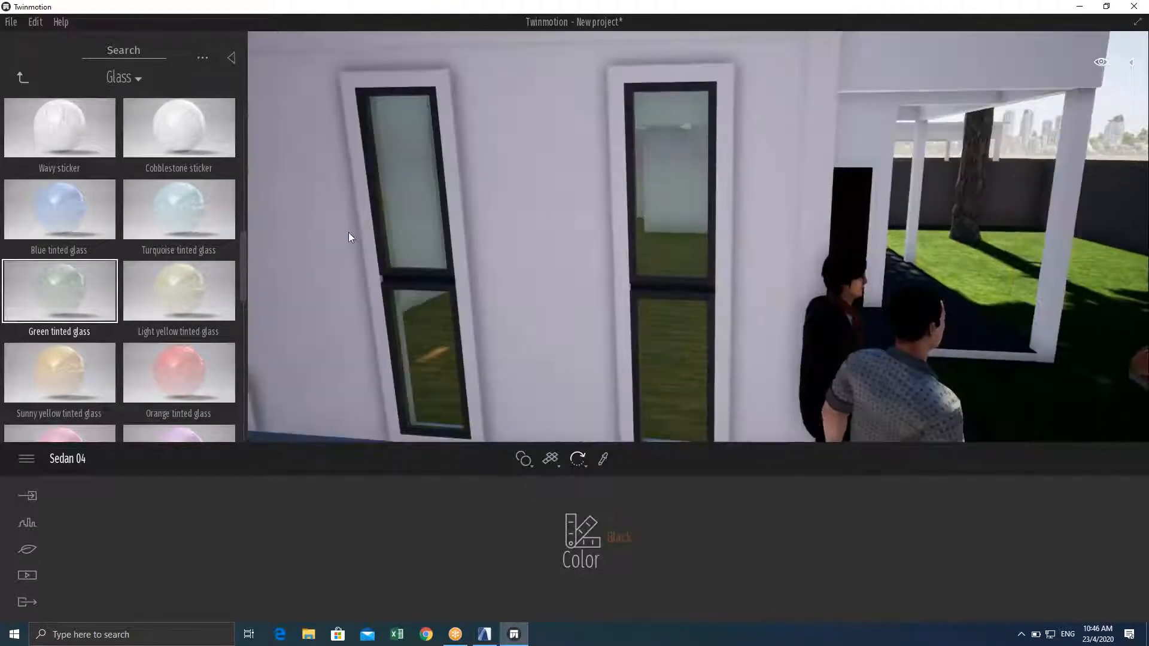
scroll(173, 275, "down", 5)
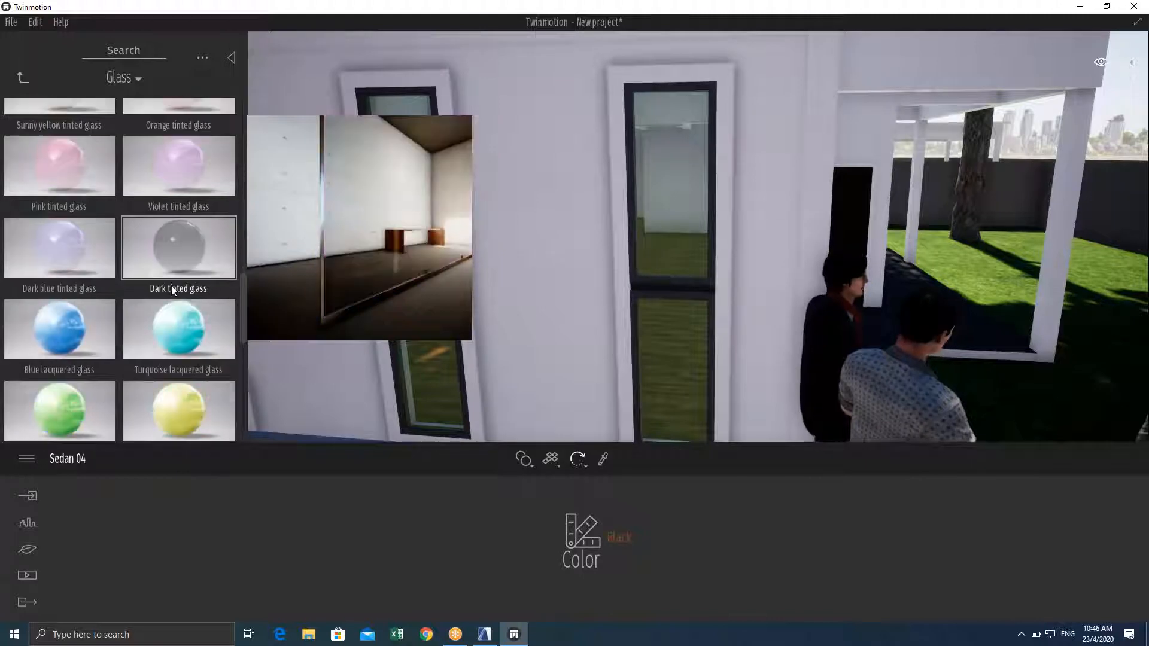
scroll(157, 311, "down", 2)
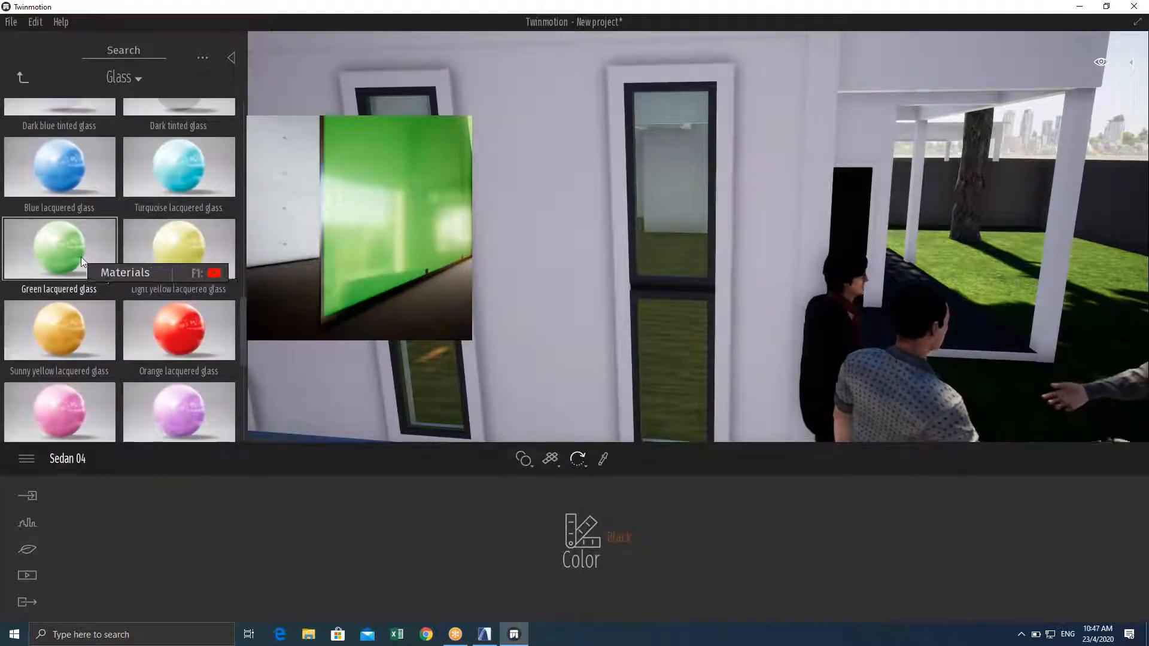
scroll(84, 323, "down", 1)
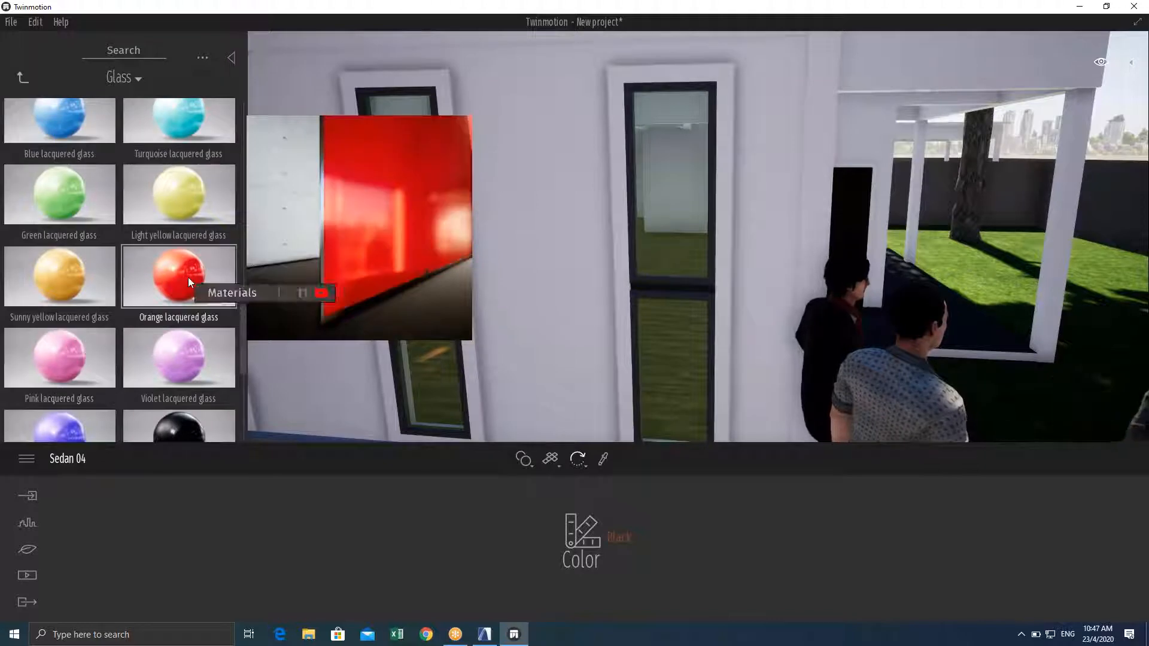
scroll(188, 277, "down", 4)
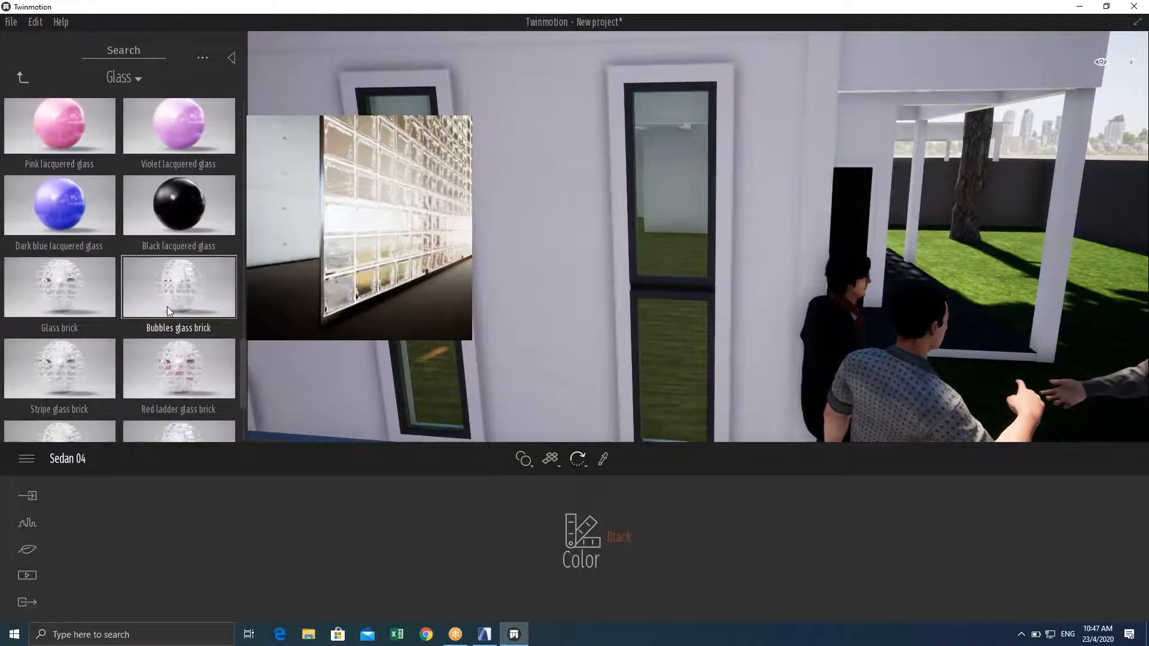
scroll(171, 297, "up", 7)
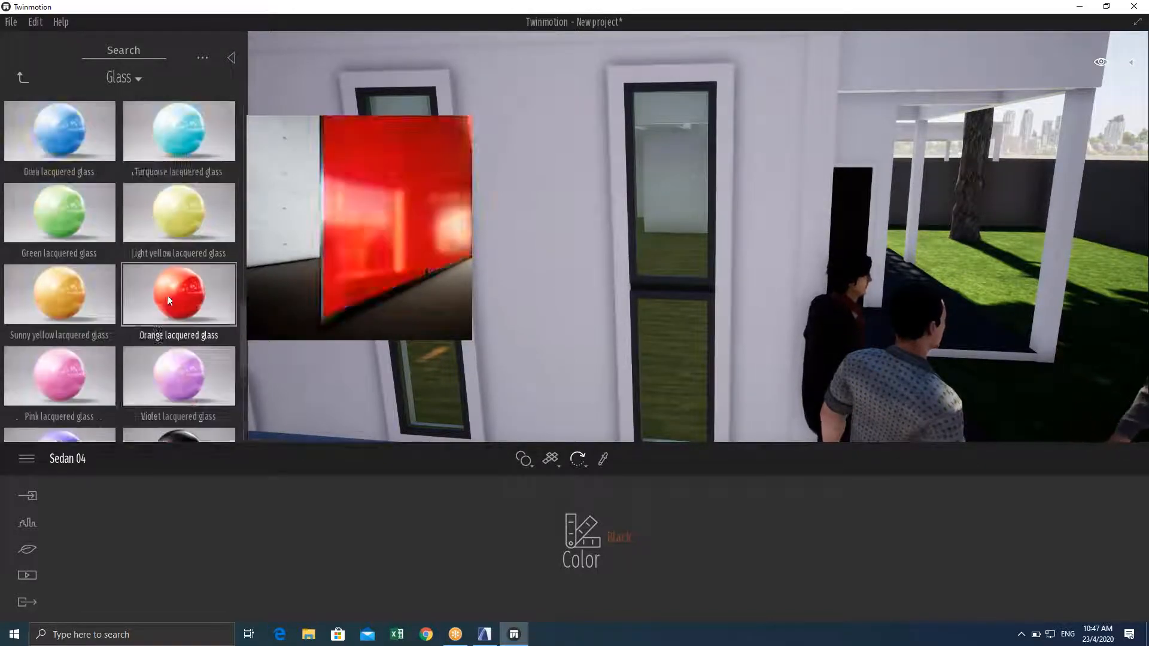
scroll(166, 294, "down", 10)
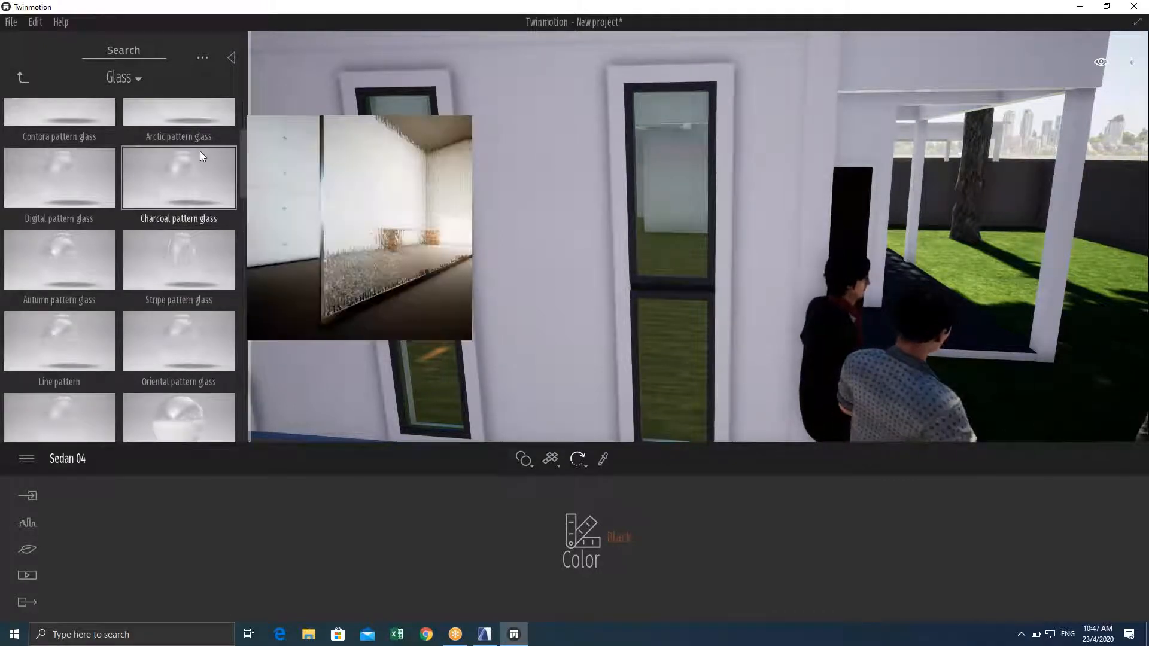
Leave the glass materials, close the library and view the whole house front with the side lane
left_click(24, 76)
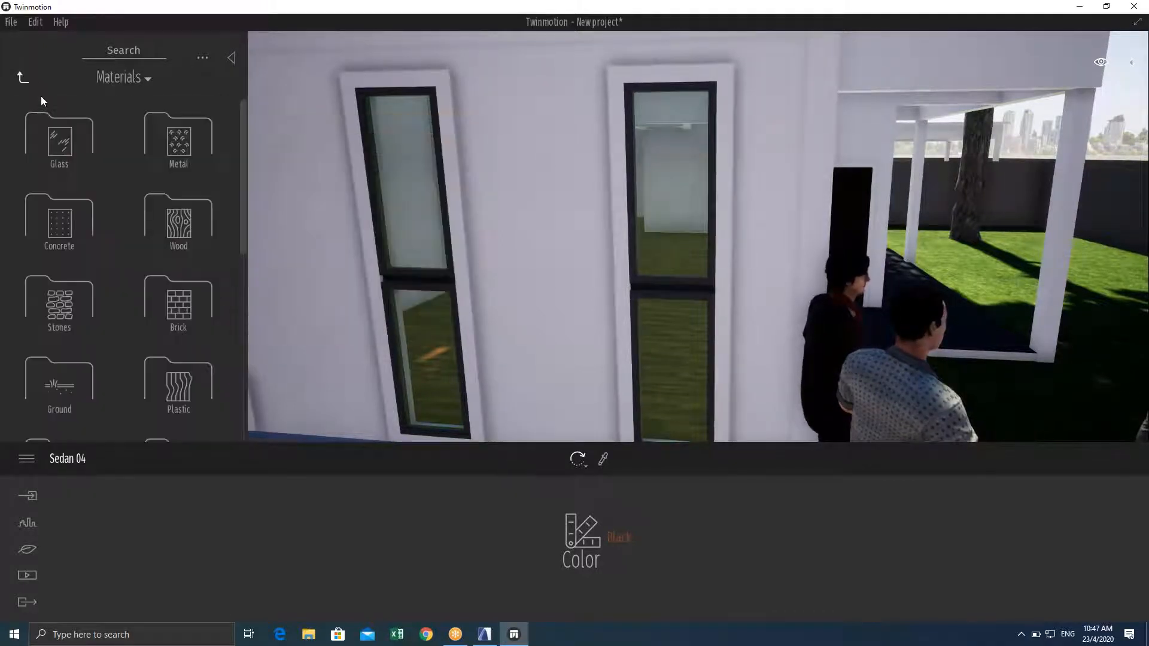
left_click(231, 57)
scroll(319, 238, "down", 6)
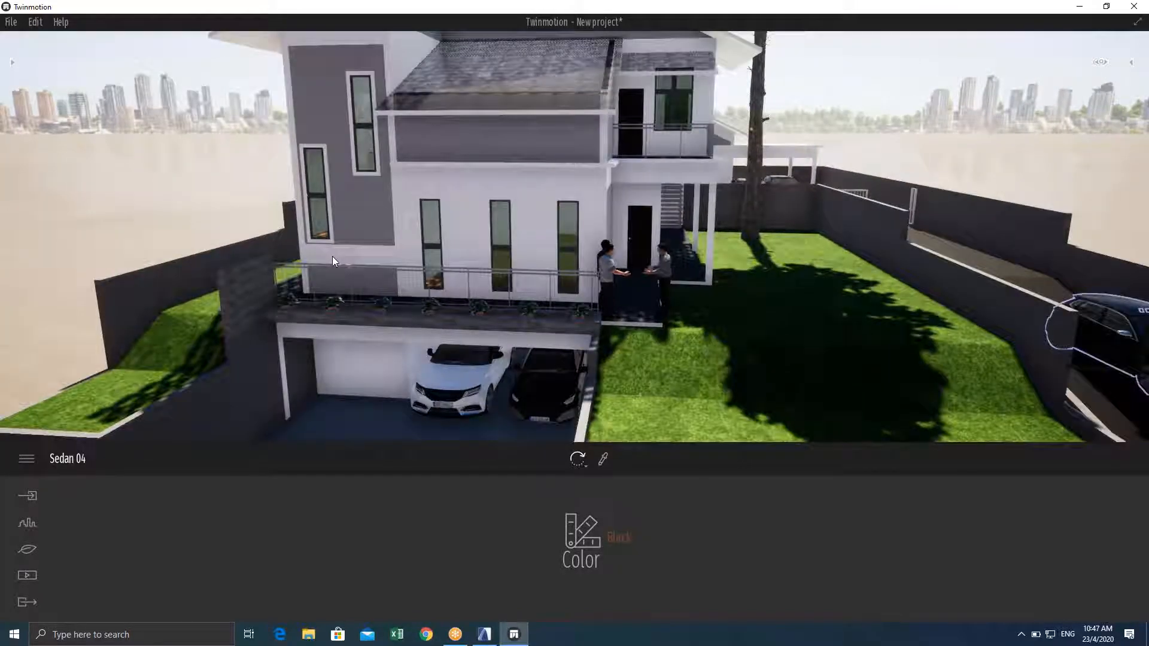
middle_click_drag(332, 256, 257, 207)
middle_click_drag(452, 314, 496, 283)
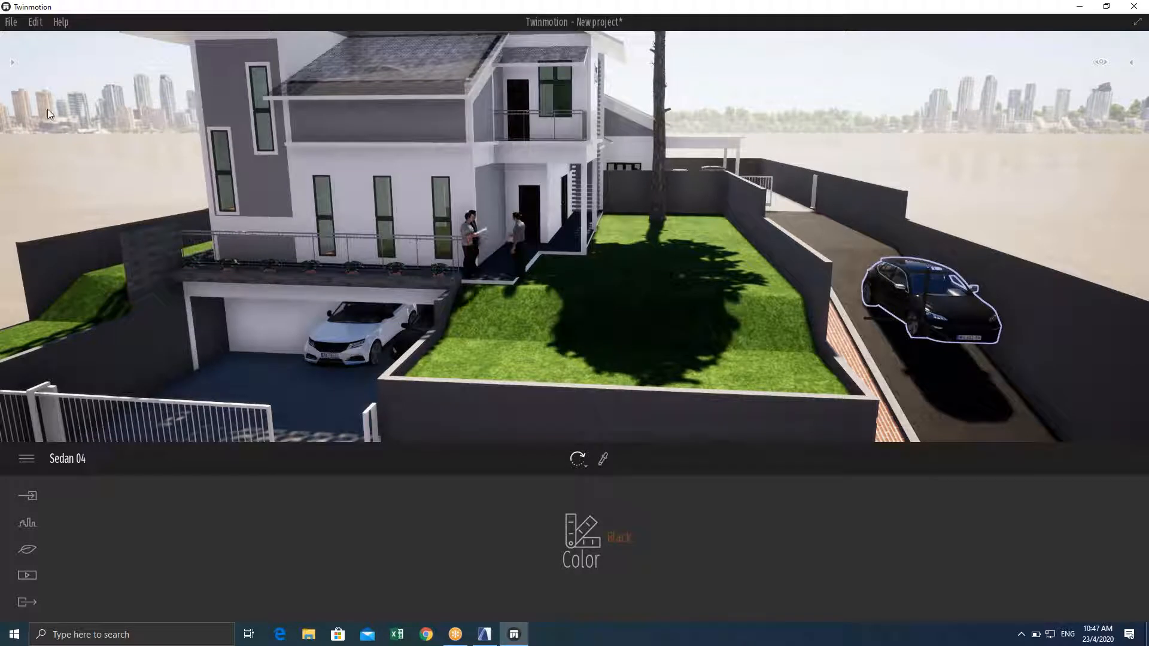
Browse the Trees category under Vegetation and landscape, and open the Landscapes category
left_click(10, 65)
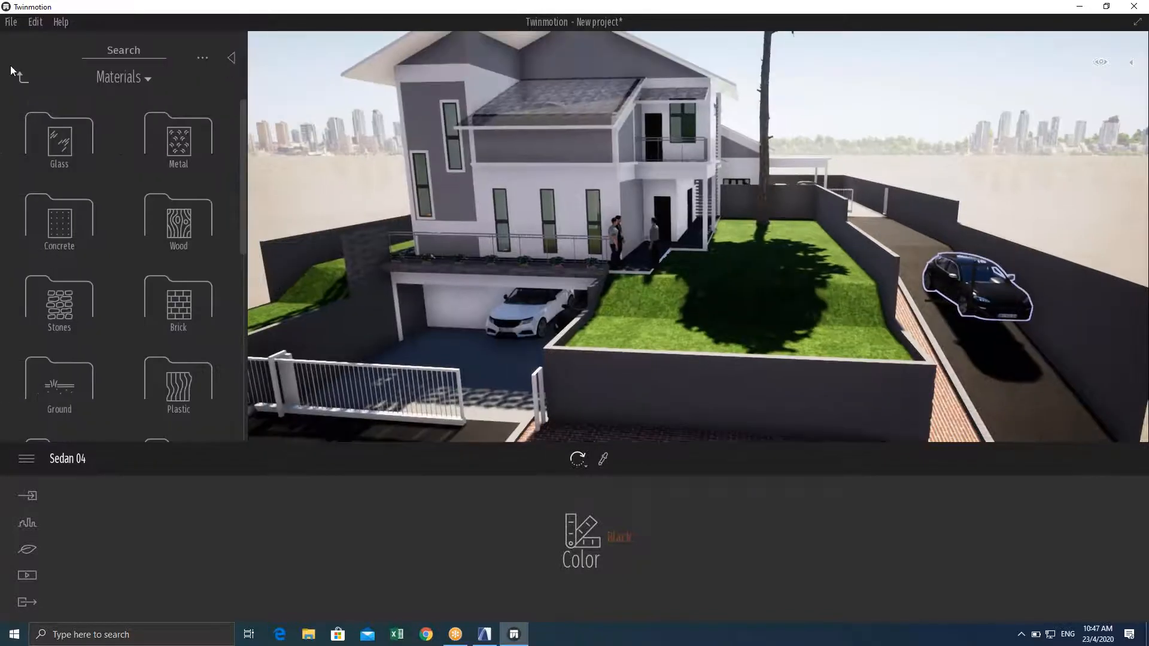
left_click(26, 78)
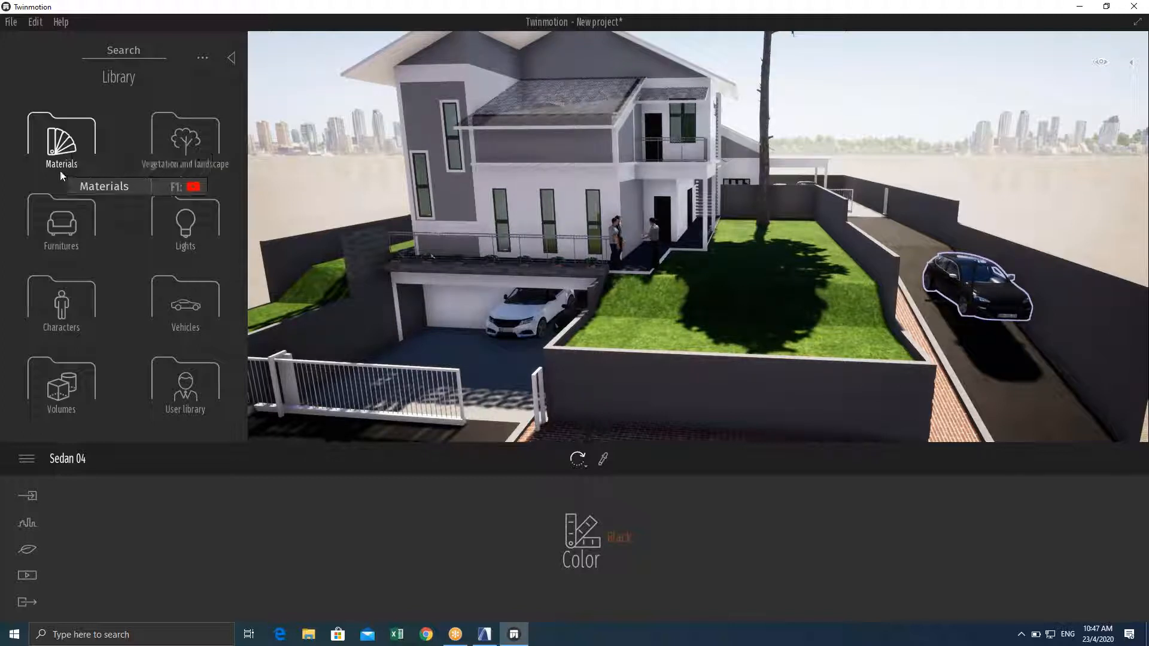
left_click(182, 163)
left_click(183, 152)
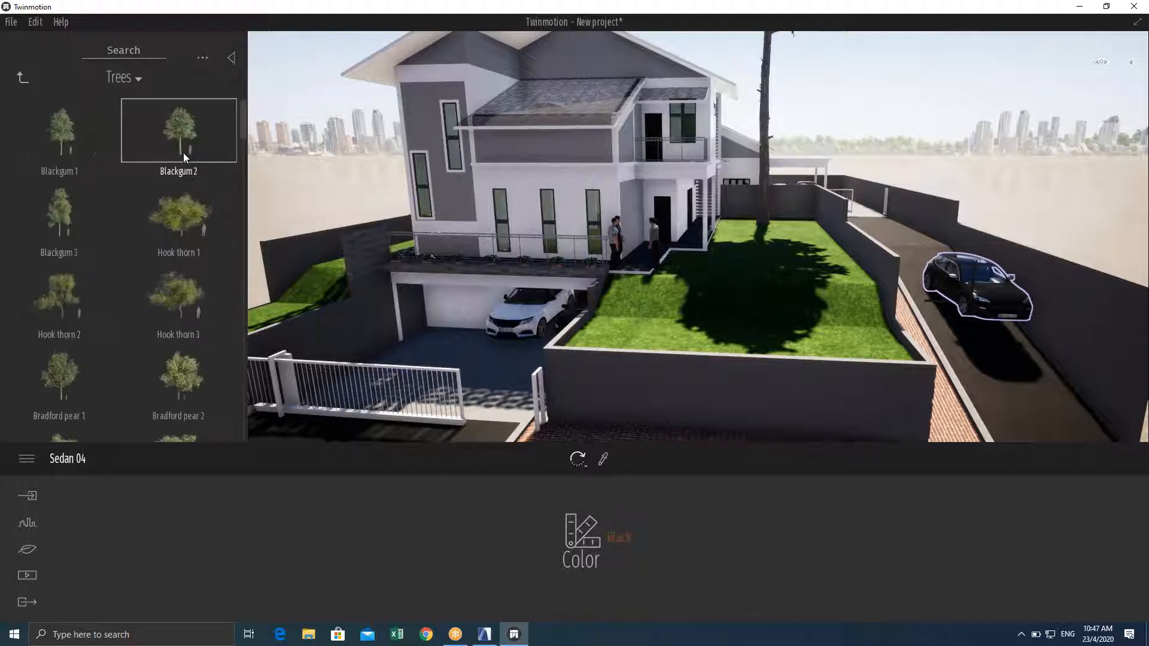
scroll(111, 324, "down", 3)
scroll(126, 287, "up", 2)
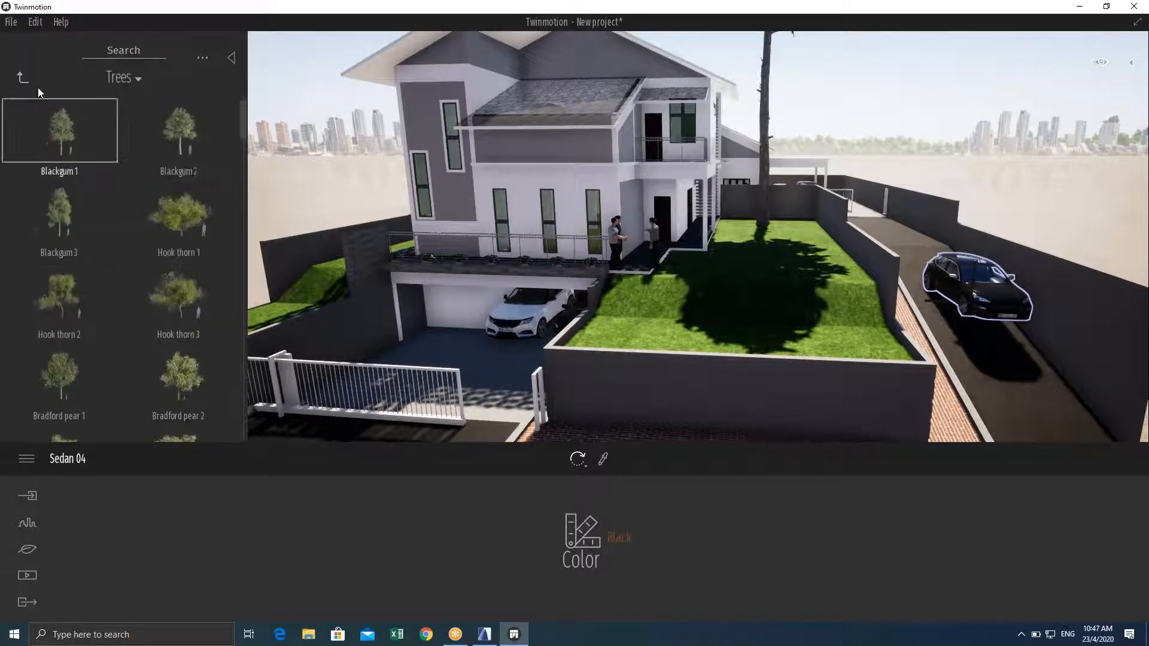
left_click(23, 78)
left_click(61, 133)
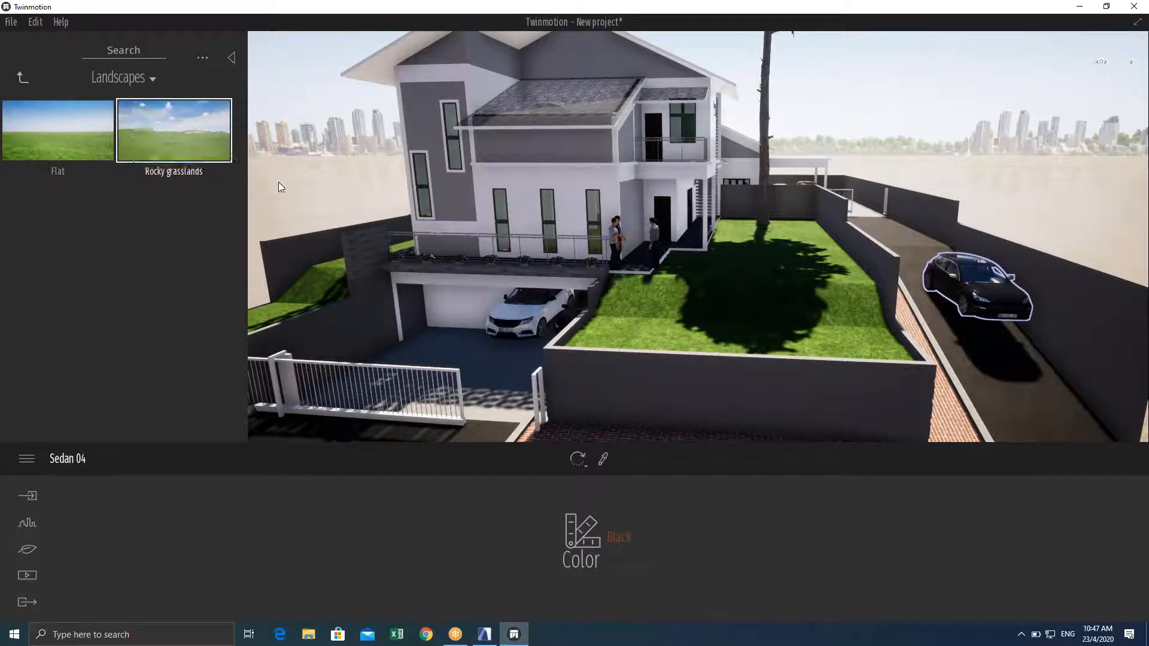
Add the Rocky grasslands landscape around the house and inspect the surrounding terrain
left_click_drag(277, 257, 336, 274)
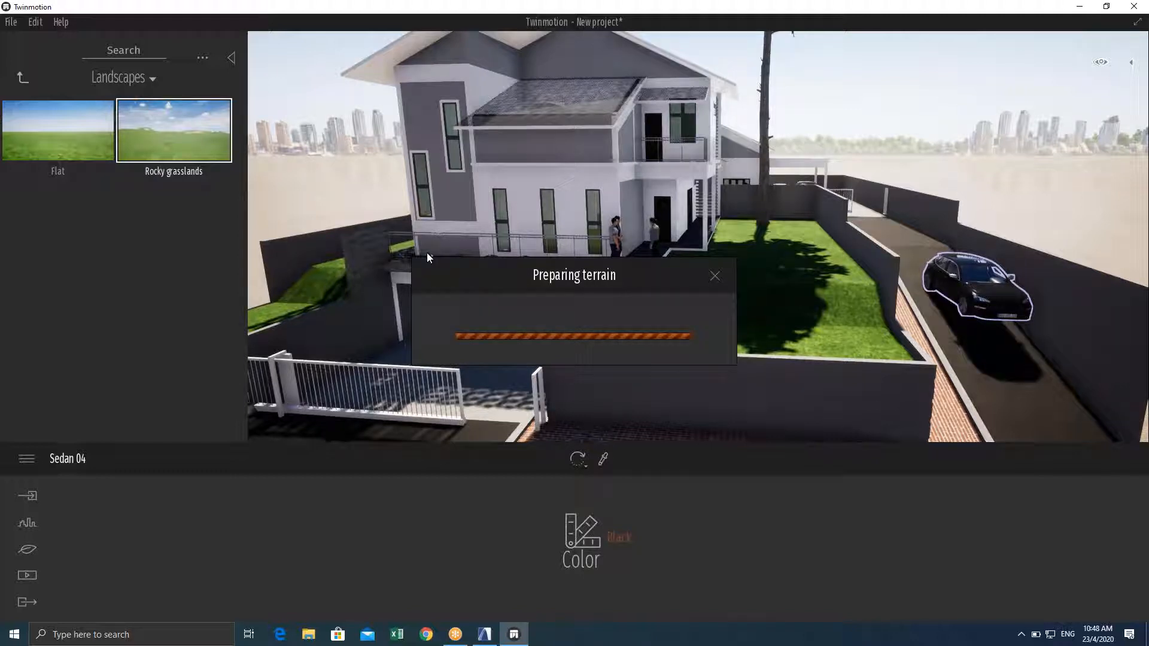
left_click(485, 635)
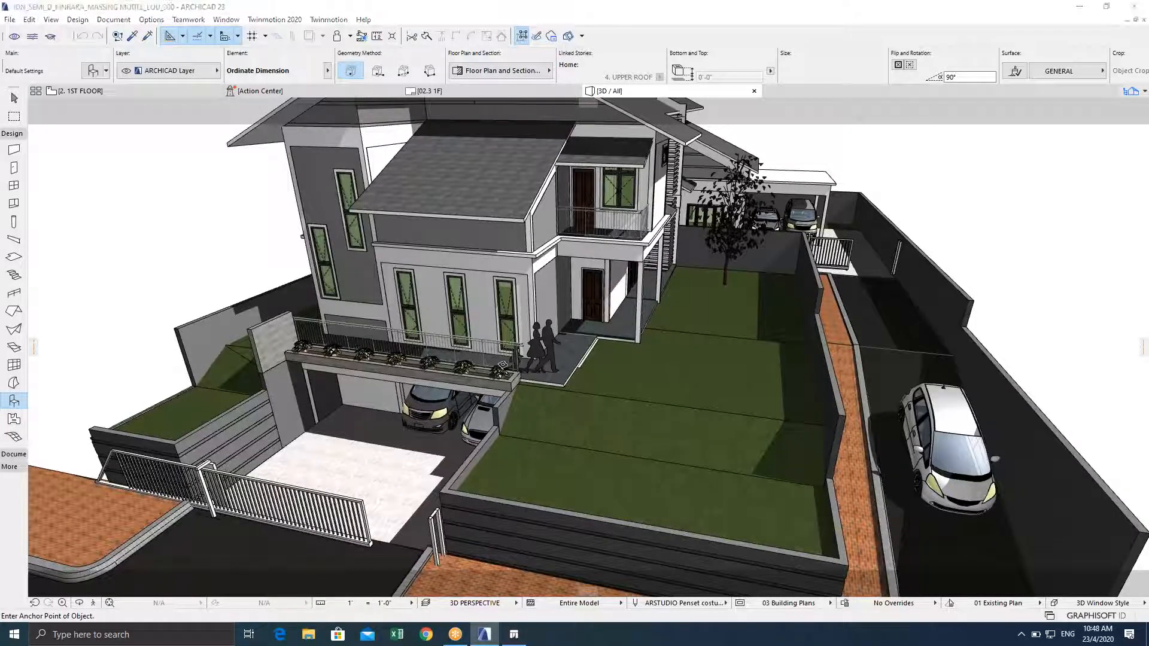
left_click(508, 634)
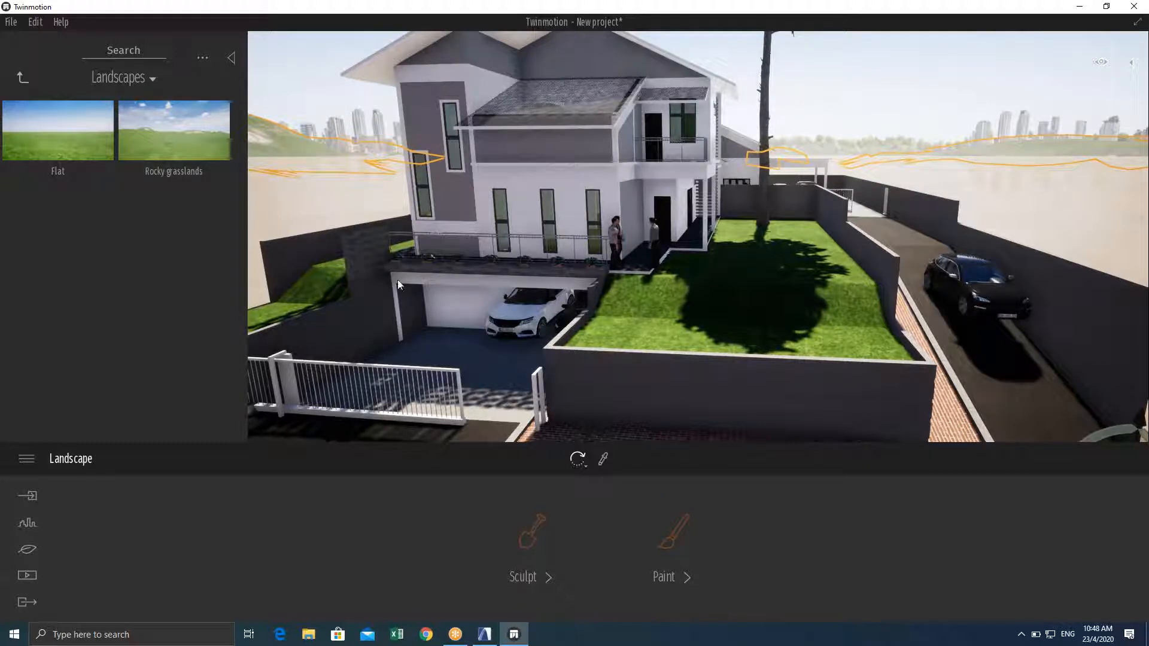
right_click_drag(542, 329, 538, 383)
scroll(407, 217, "down", 5)
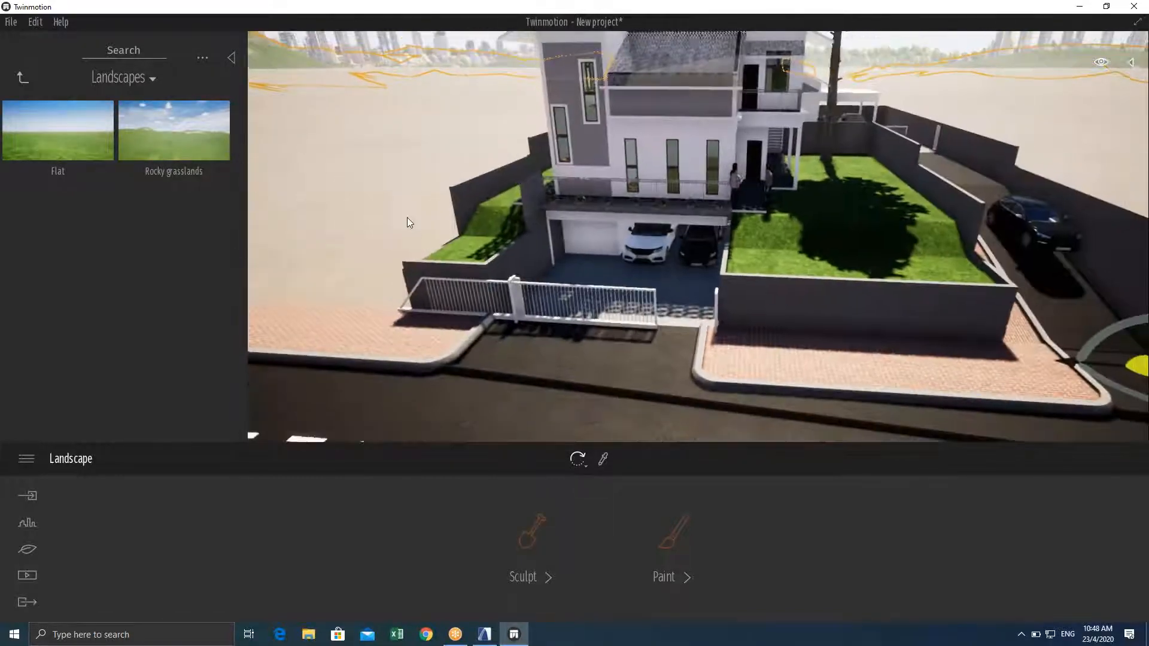
left_click(382, 223)
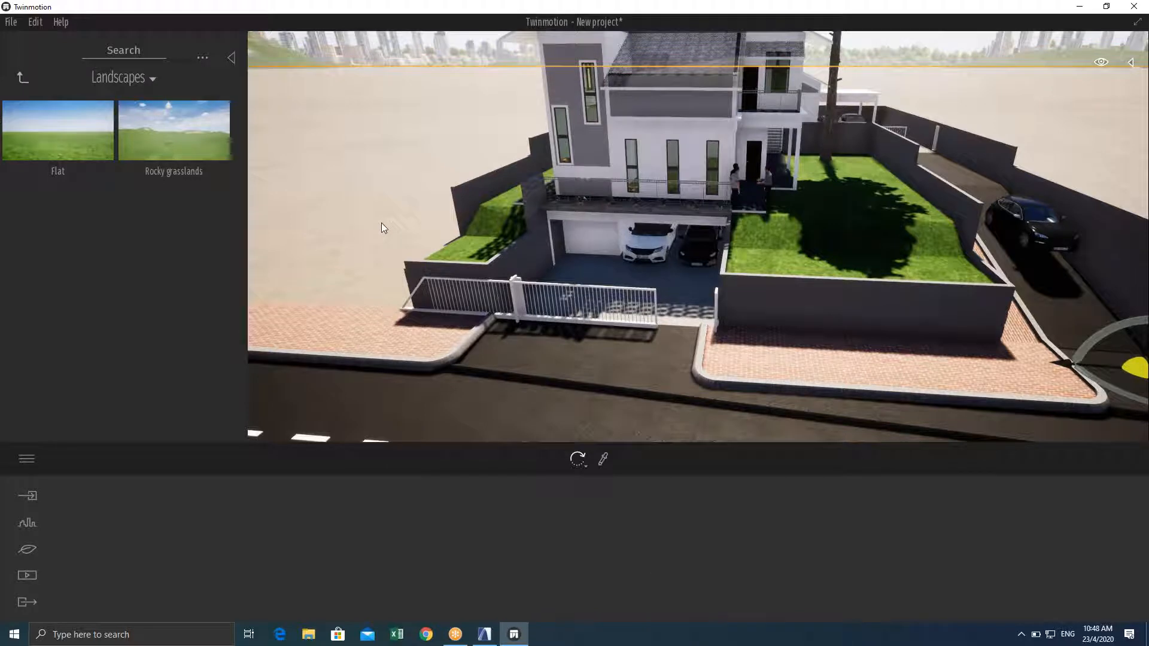
mouse_move(408, 213)
right_mouse_down()
mouse_move(365, 223)
mouse_move(257, 194)
mouse_move(413, 207)
mouse_move(377, 206)
mouse_move(400, 206)
right_mouse_up()
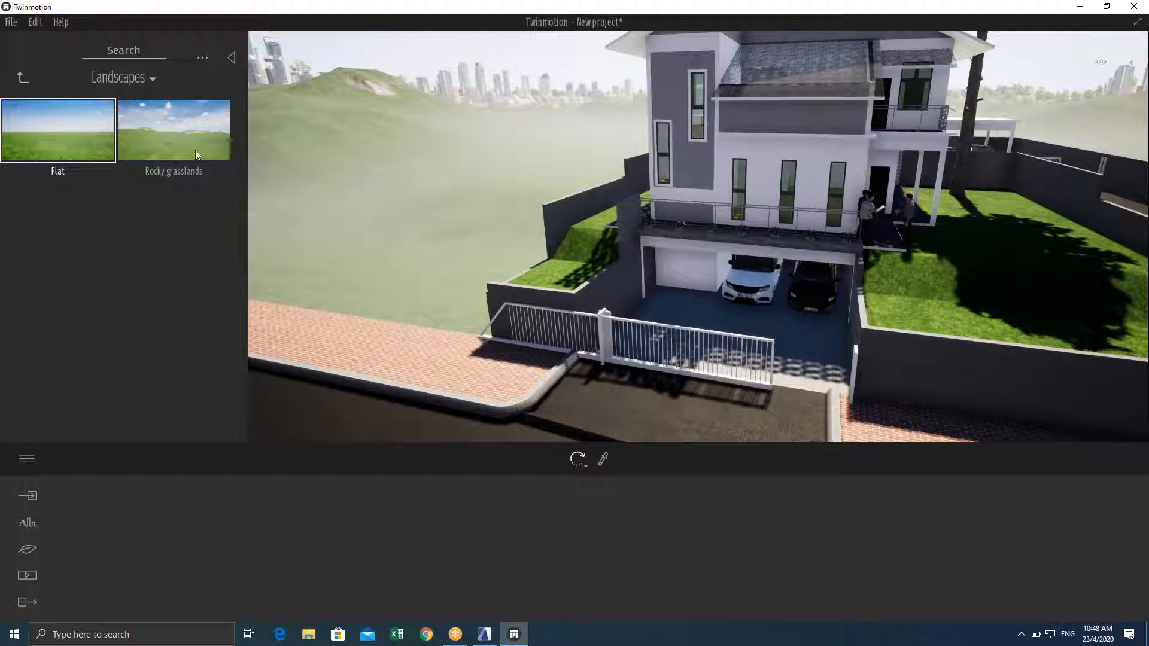
Place the Flat landscape around the house and view the front facade and lawn with it
left_click_drag(95, 123, 345, 149)
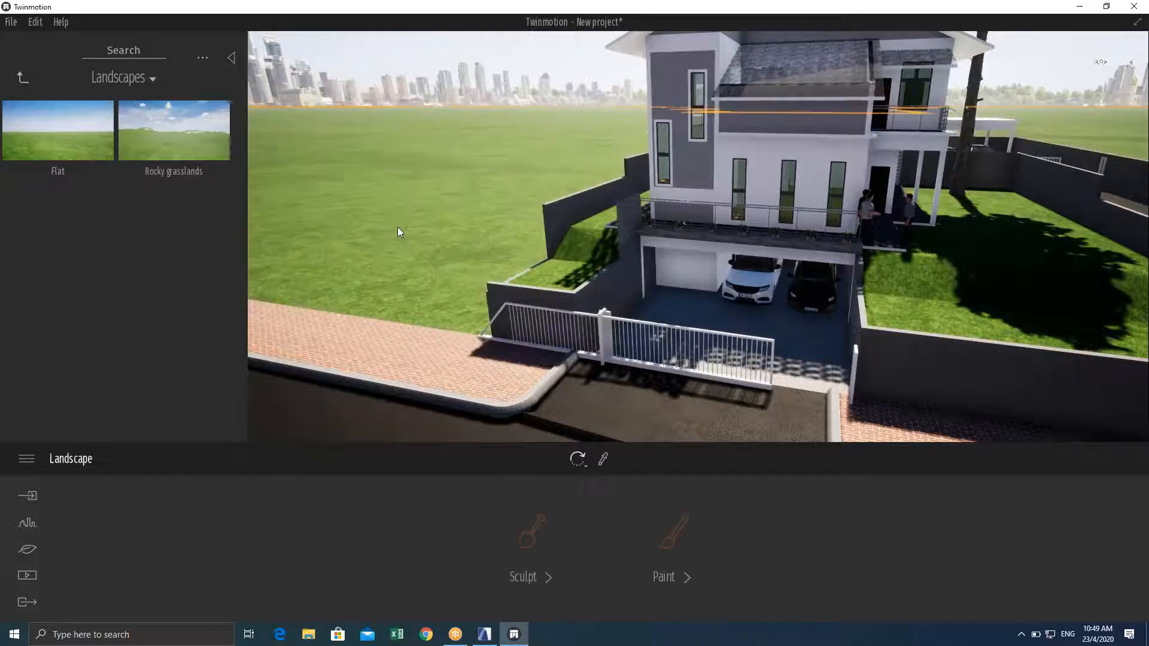
right_click_drag(398, 228, 328, 243)
key("w")
key("d")
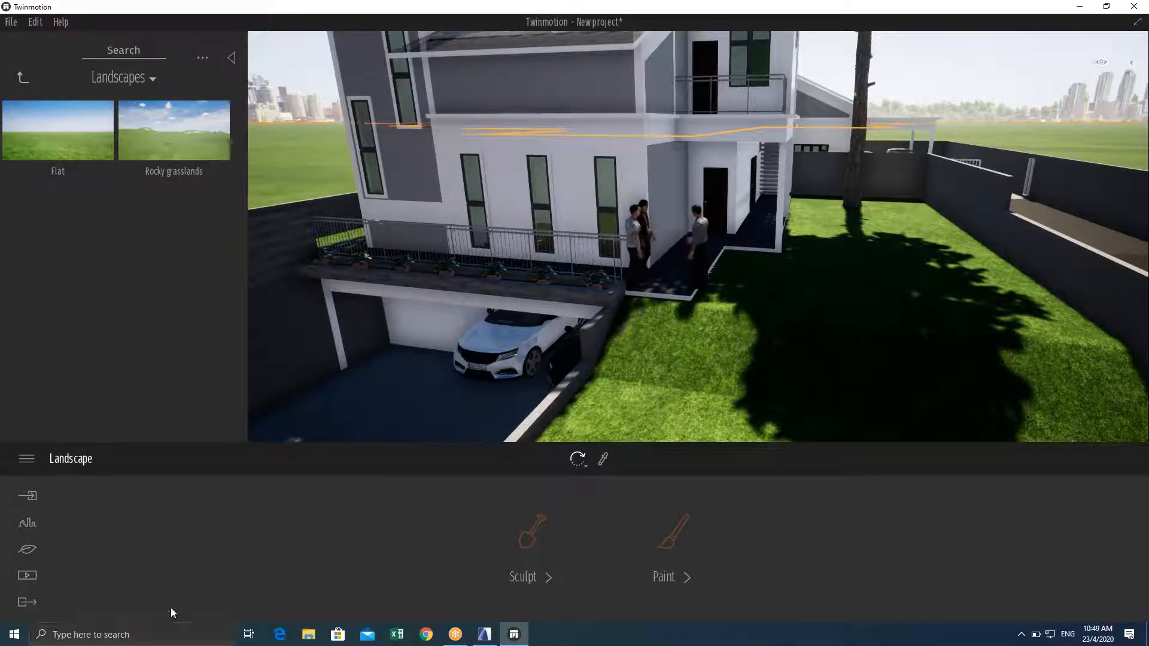
left_click(120, 634)
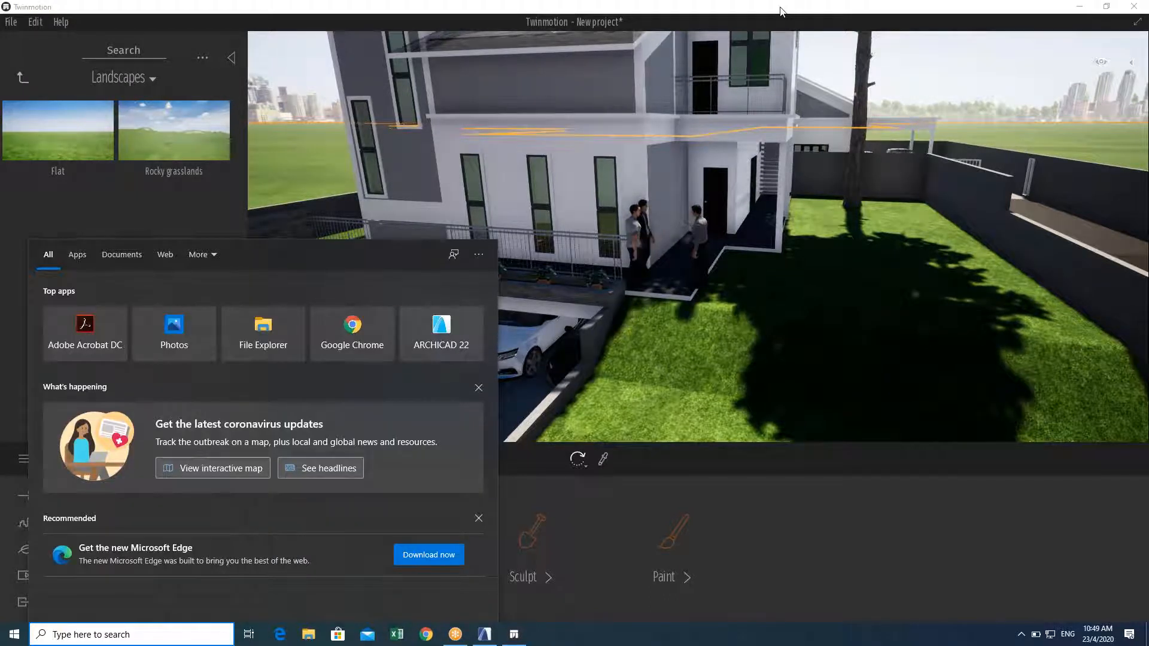
left_click(616, 273)
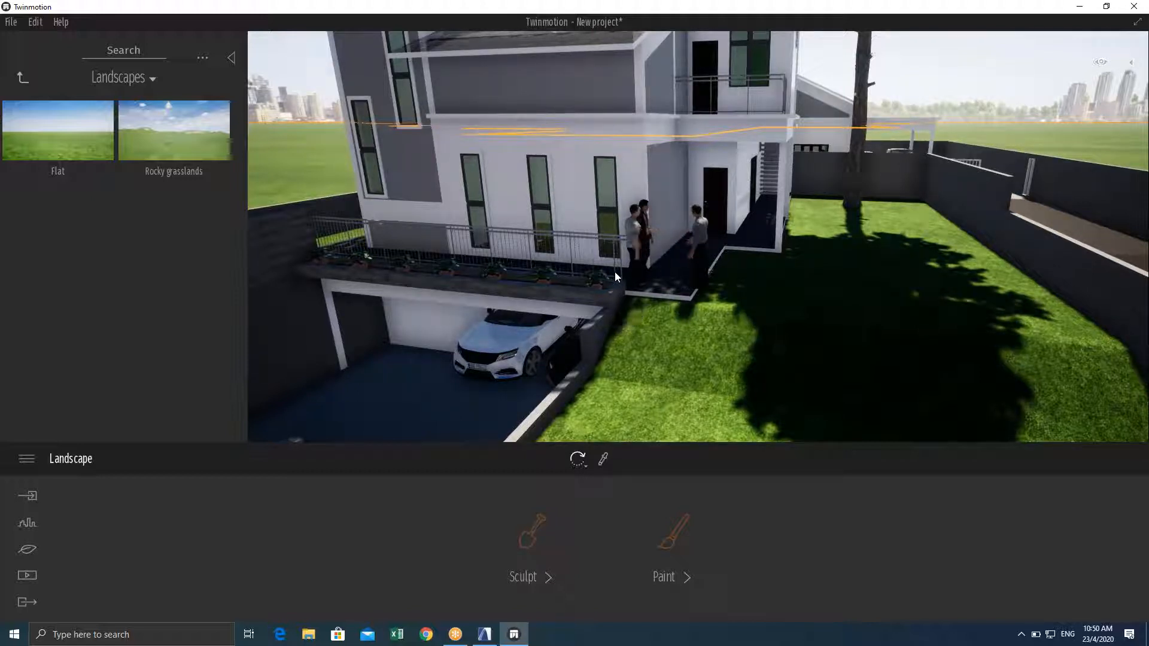
left_click(485, 640)
left_click(516, 642)
Bring the narrow front windows into close view and open the Glass materials in the library
right_click_drag(539, 335, 386, 271)
scroll(437, 359, "down", 5)
scroll(446, 327, "up", 3)
scroll(410, 311, "up", 8)
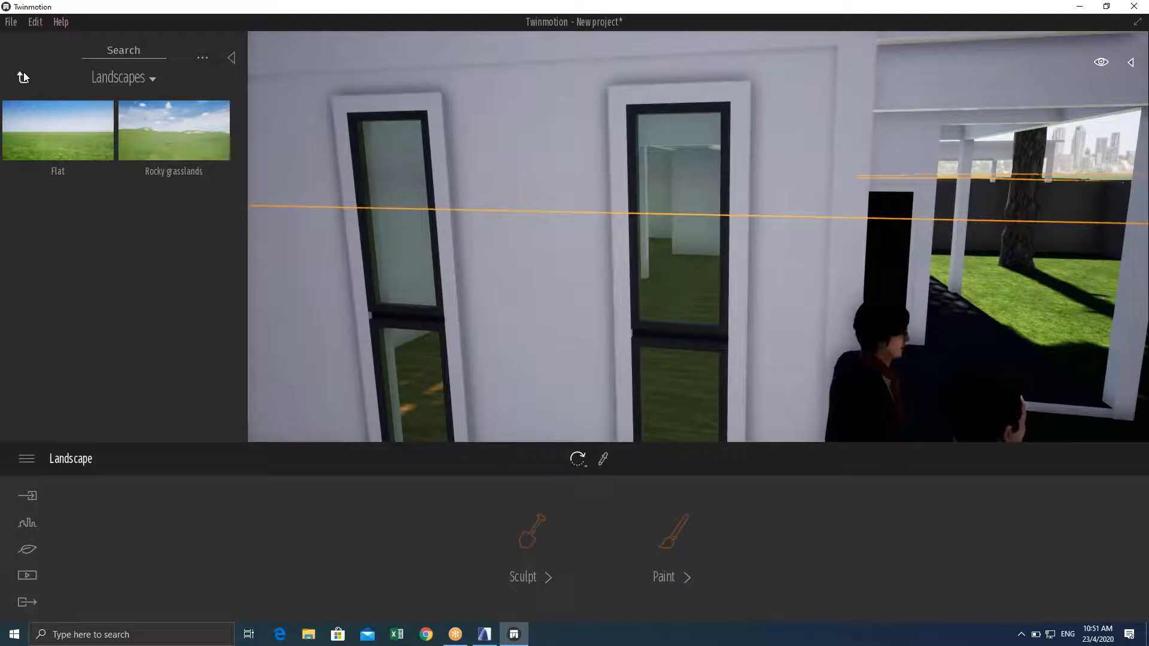
left_click(23, 71)
left_click(24, 72)
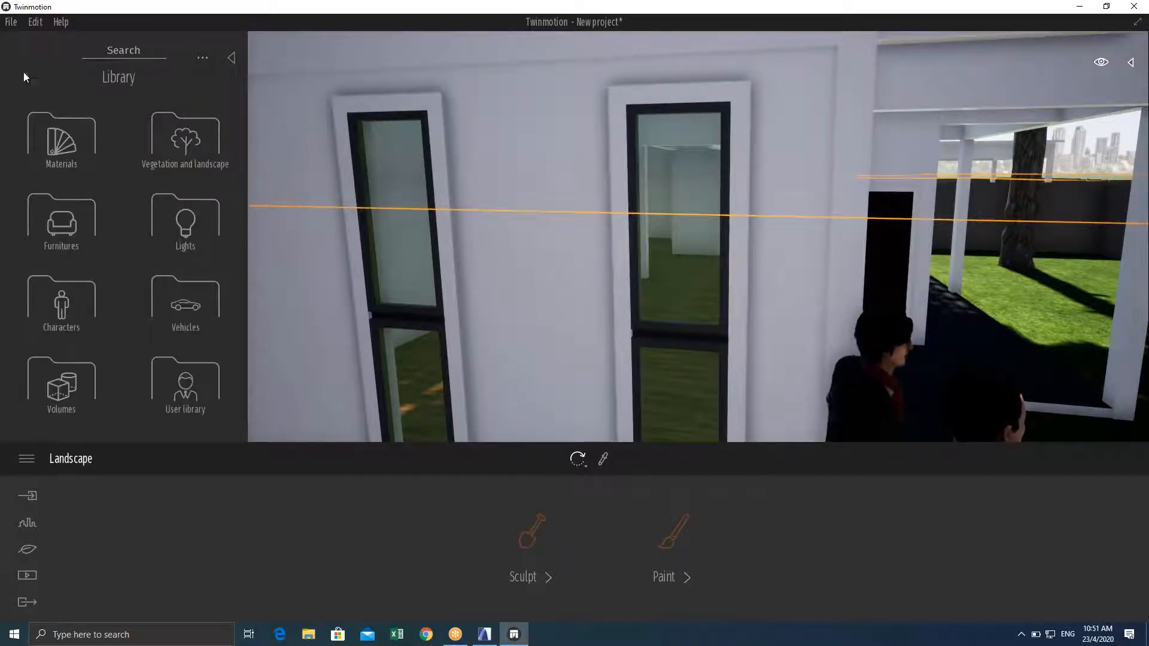
left_click(60, 141)
left_click(64, 136)
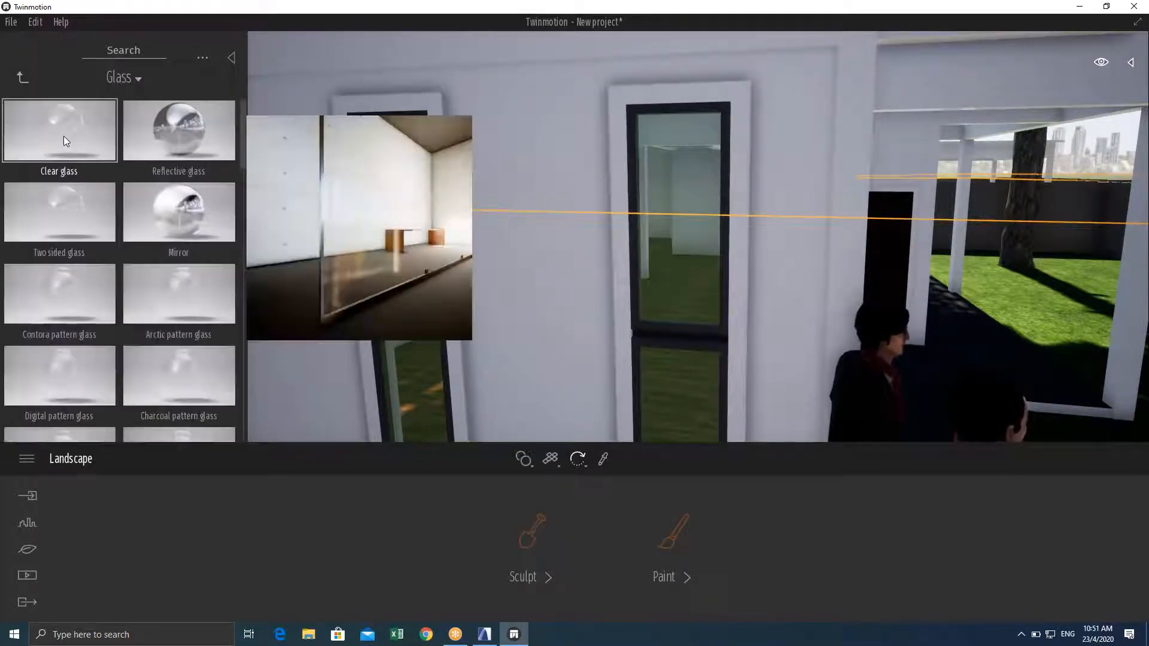
Apply Charcoal pattern glass to the narrow front windows and inspect the panes up close
scroll(155, 252, "down", 1)
scroll(155, 253, "down", 1)
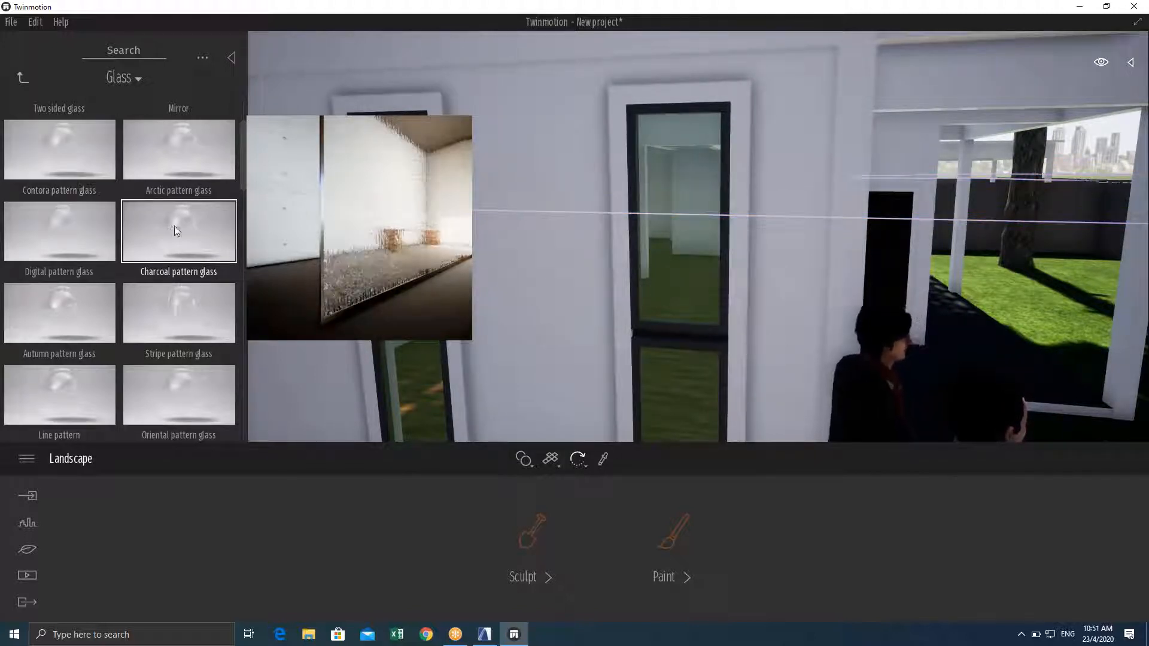
left_click_drag(162, 235, 672, 240)
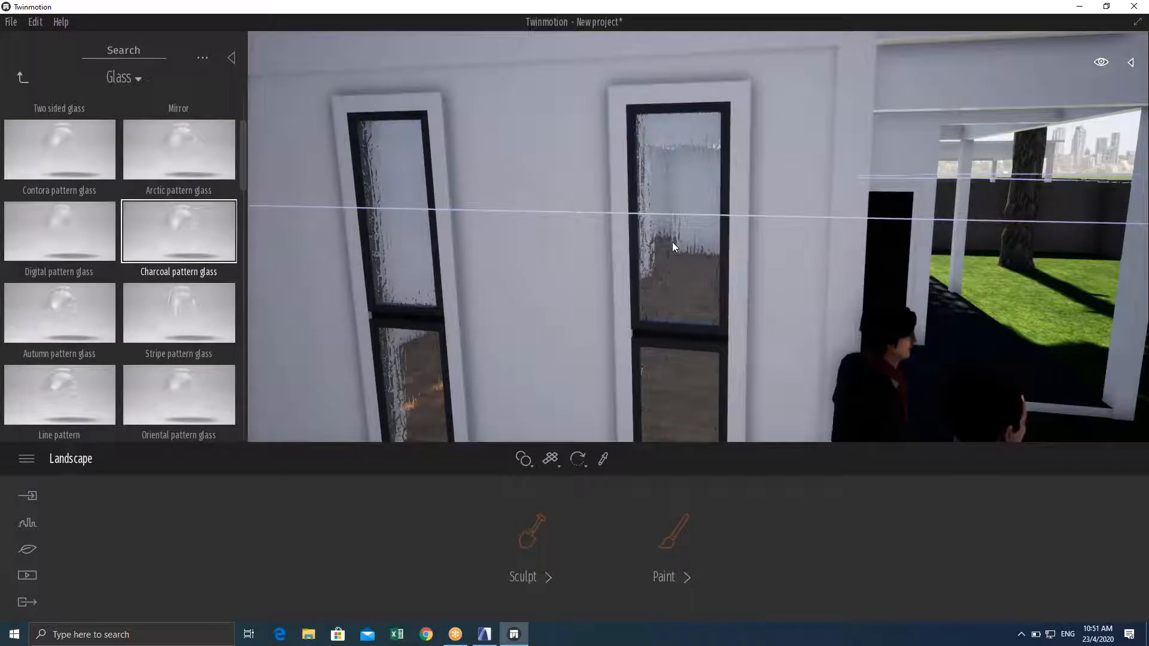
left_click_drag(673, 252, 673, 255)
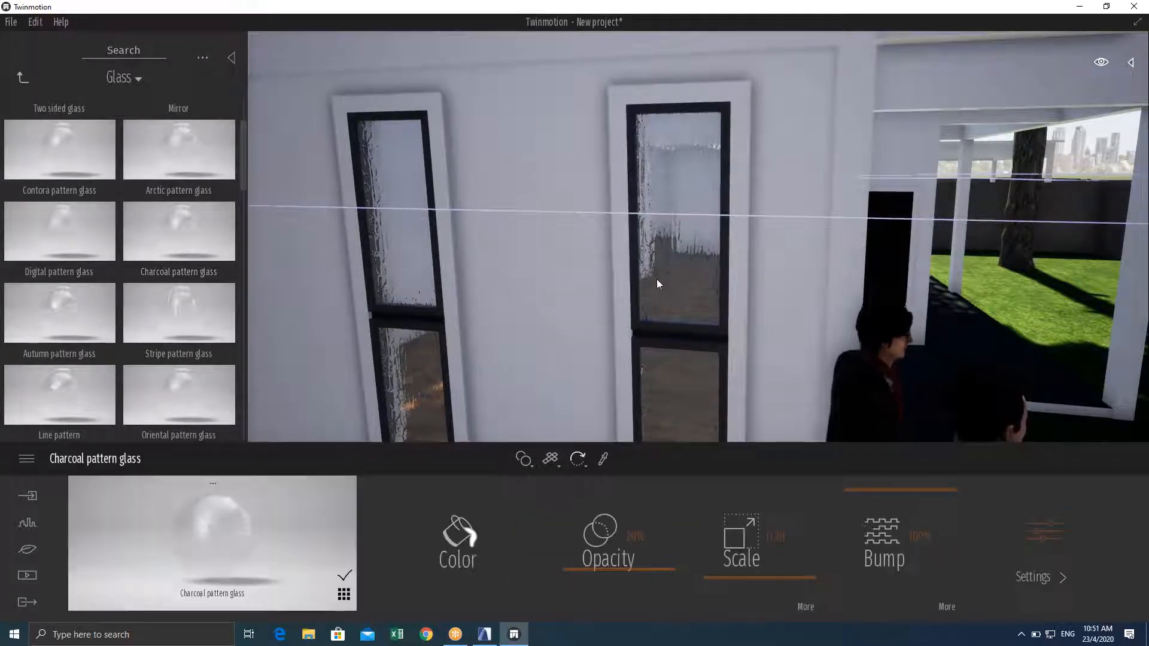
key("w")
right_click_drag(655, 279, 772, 252)
key("s")
key("w")
key("a")
right_click_drag(625, 289, 655, 289)
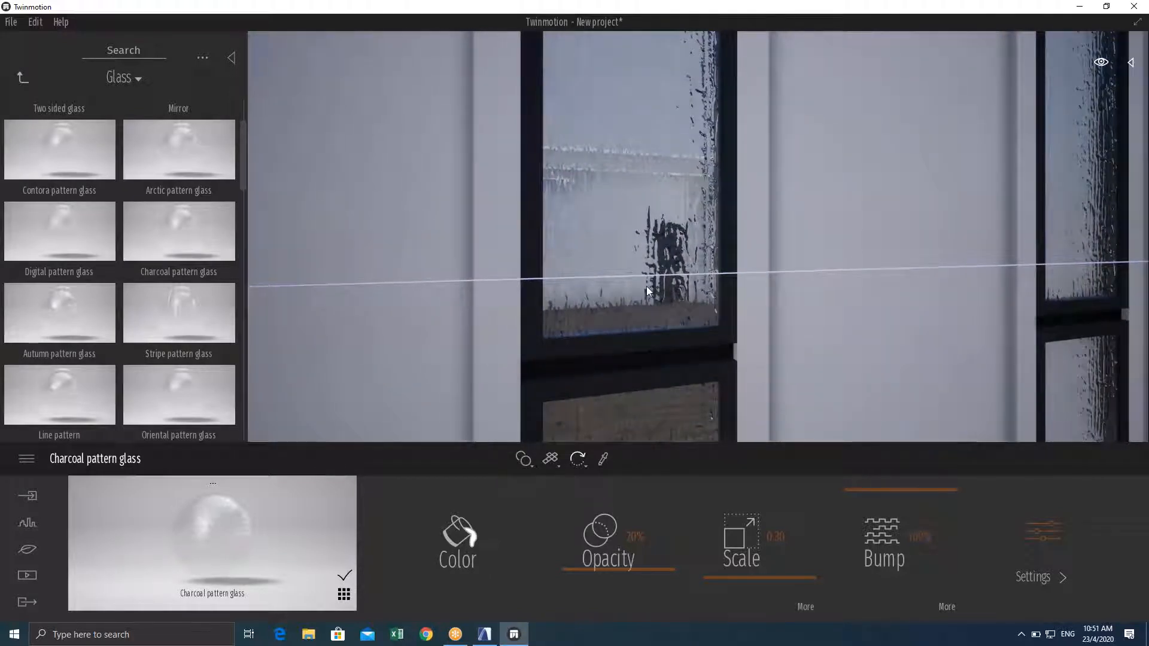
Apply Autumn pattern glass to the narrow front windows
mouse_move(171, 191)
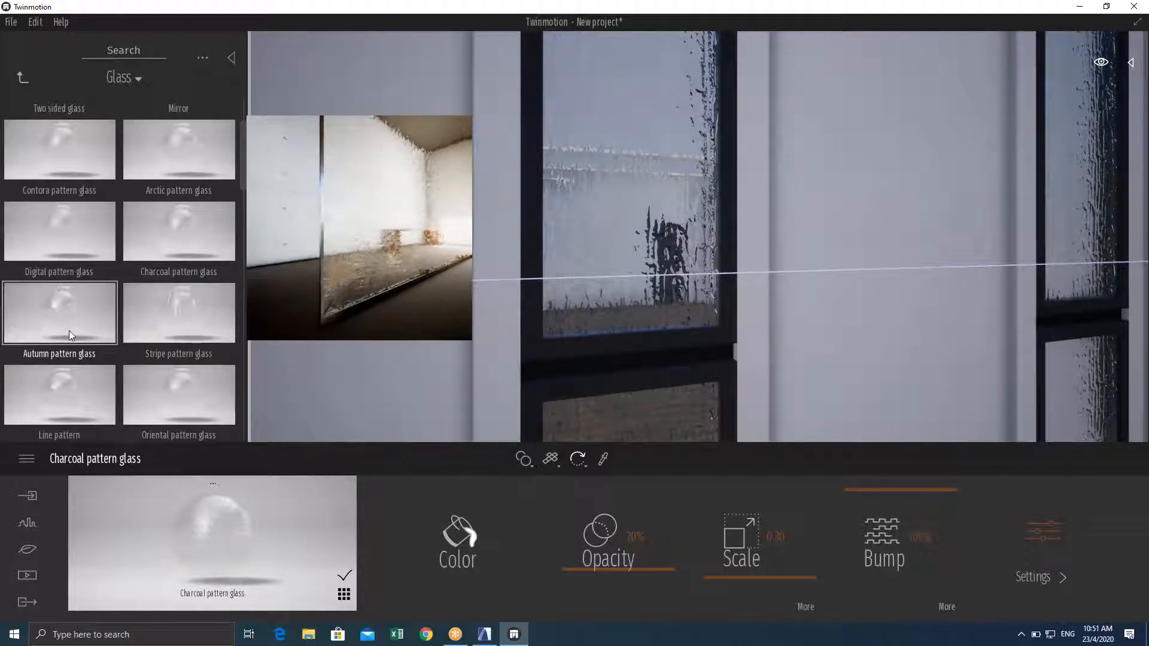
left_click_drag(63, 328, 605, 292)
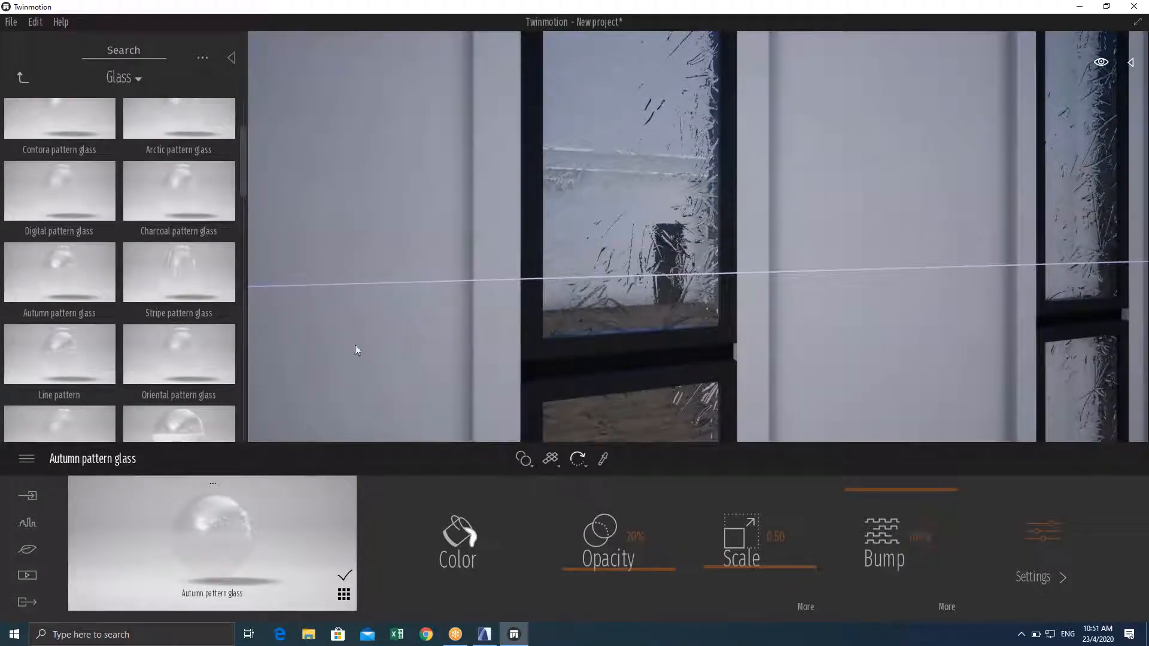
mouse_move(78, 351)
scroll(115, 340, "up", 3)
Bring the balcony railing into close view and open the Metal materials in the library
right_click_drag(474, 241, 389, 317)
scroll(413, 266, "down", 5)
scroll(413, 266, "up", 3)
scroll(412, 313, "up", 5)
right_click_drag(647, 230, 658, 231)
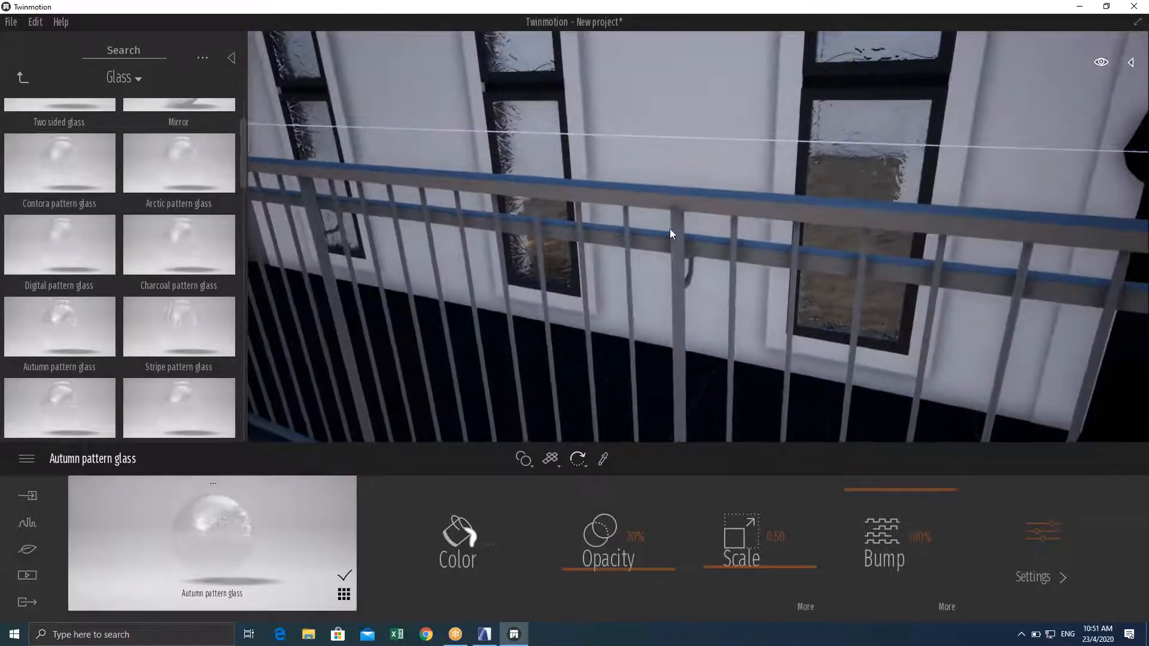
left_click(23, 77)
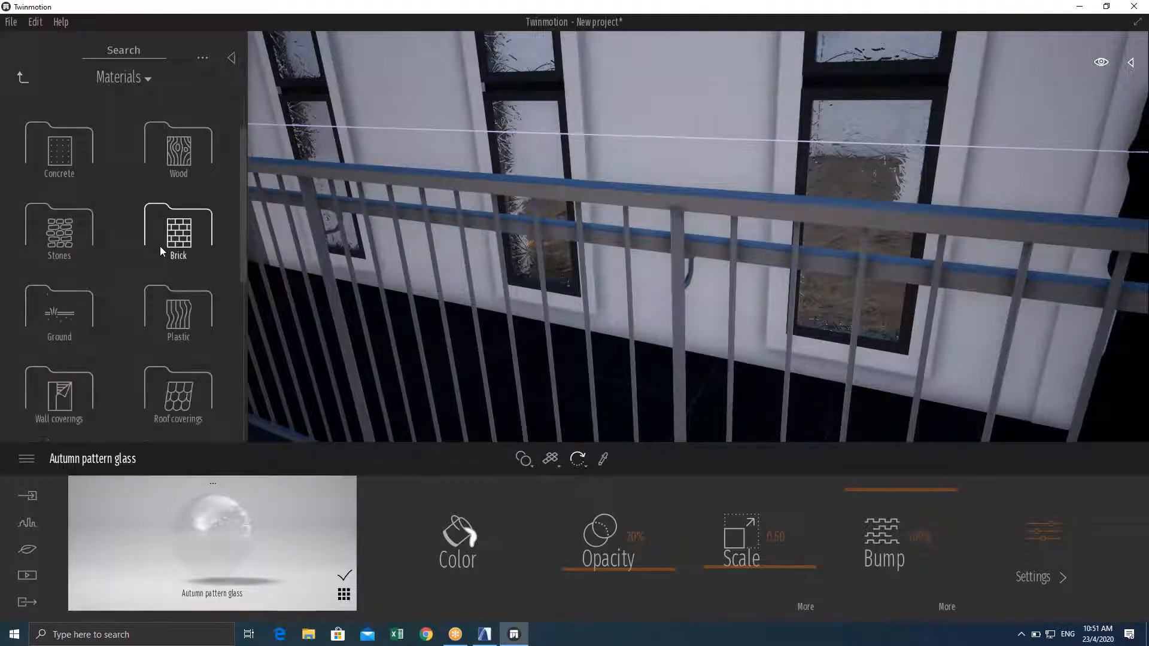
left_click(173, 146)
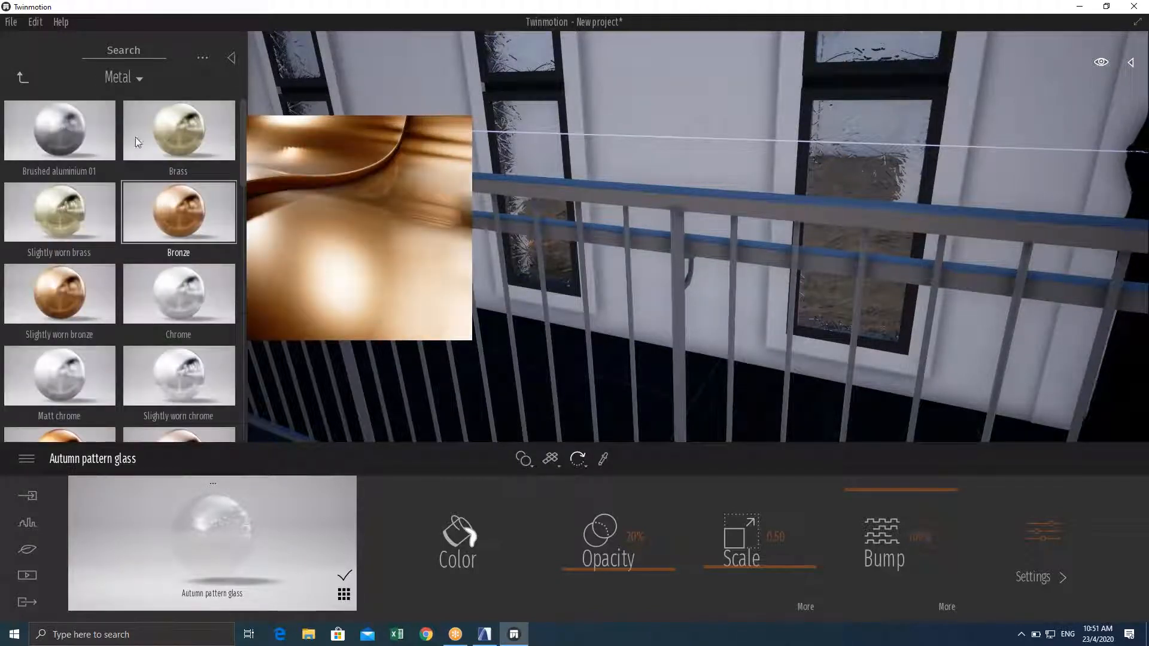
Browse the metal materials from bronze, chrome and copper through aluminium siding to diamond plate and titanium scales
scroll(114, 167, "down", 1)
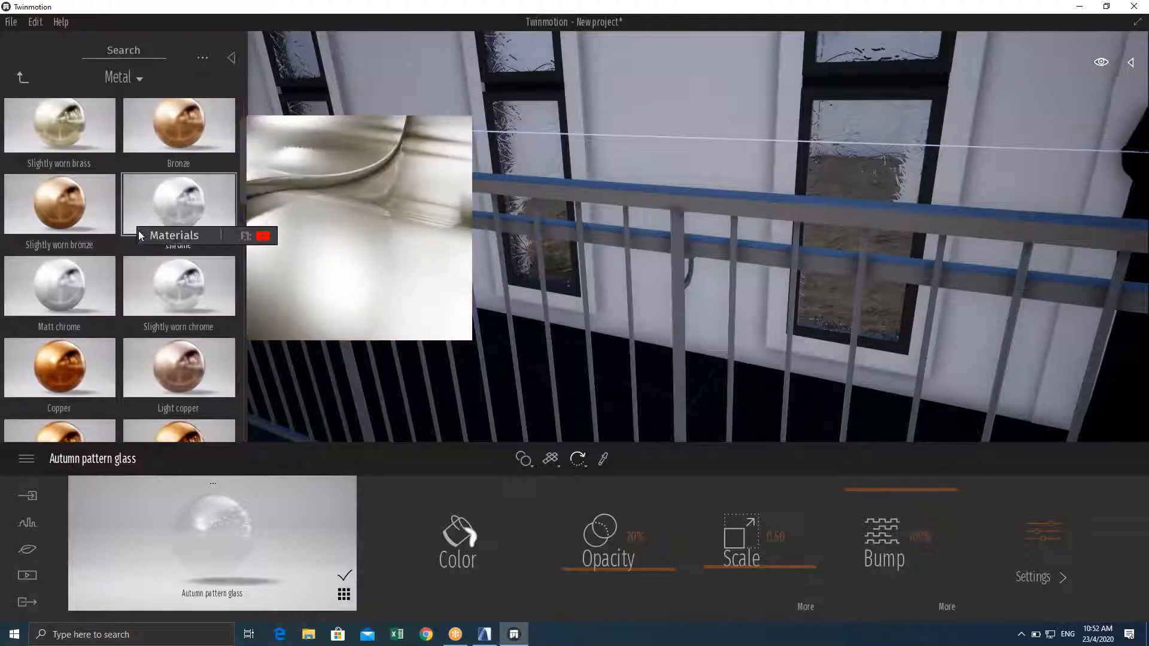
scroll(150, 306, "down", 1)
scroll(149, 308, "down", 4)
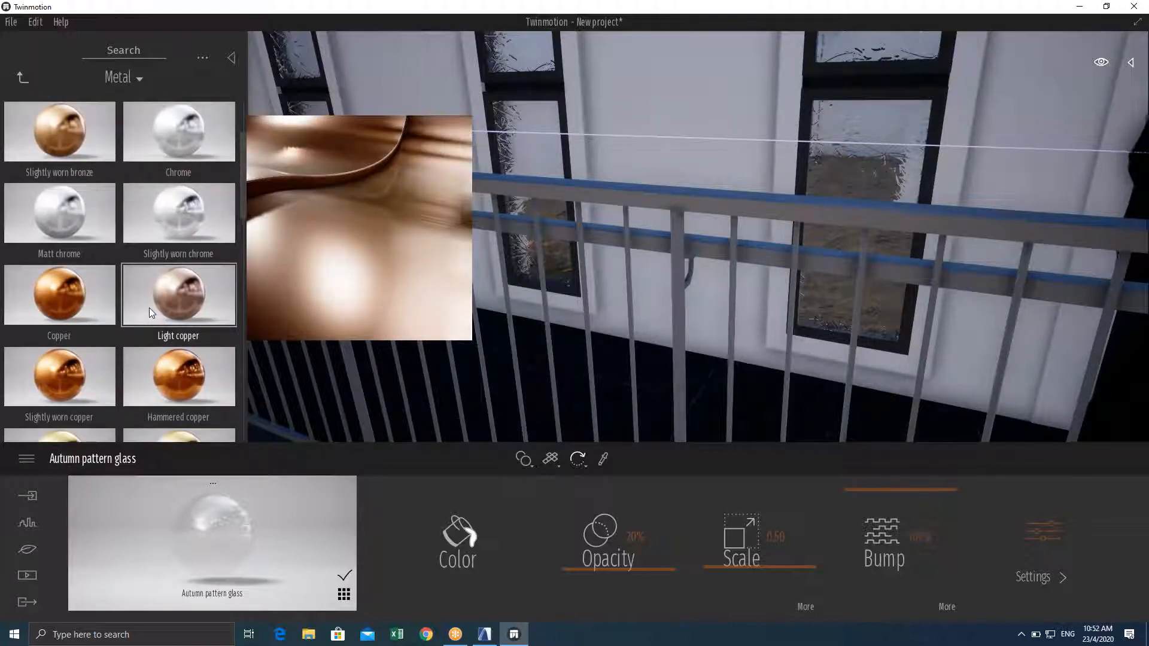
scroll(149, 308, "down", 5)
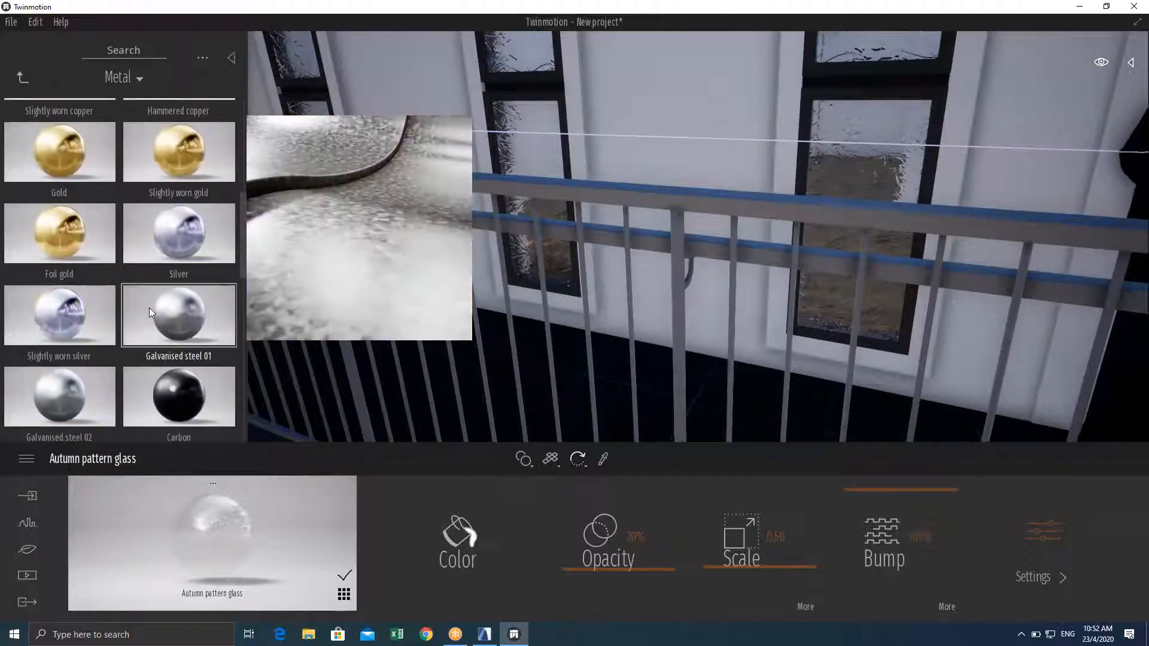
scroll(149, 308, "down", 4)
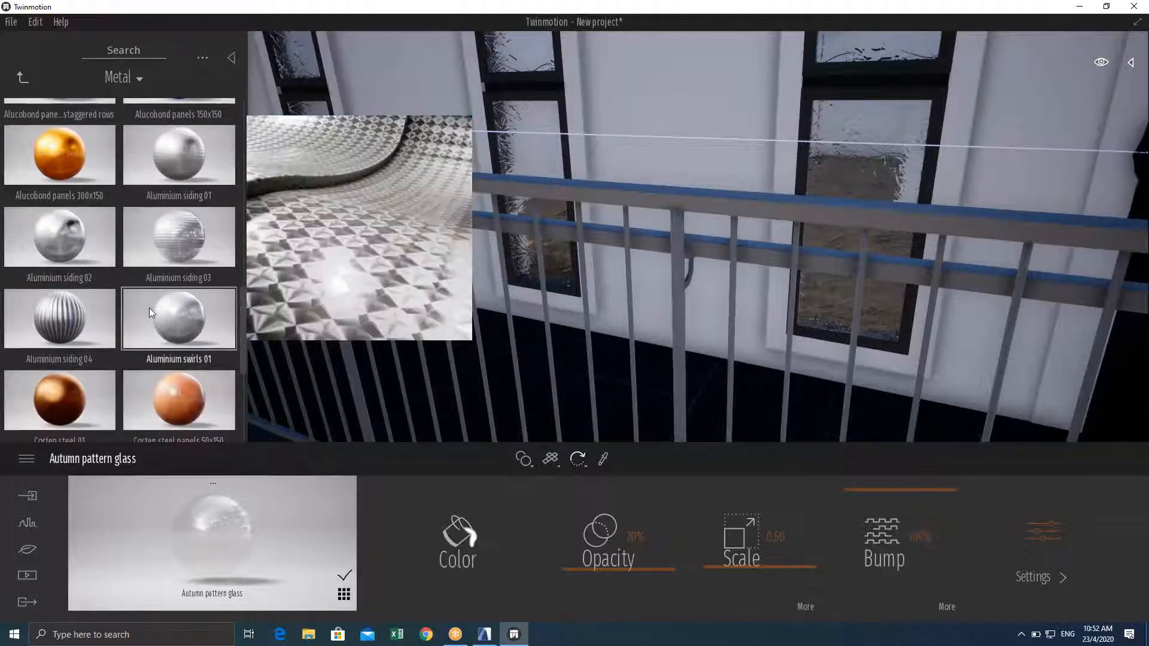
scroll(149, 307, "down", 4)
scroll(148, 307, "down", 3)
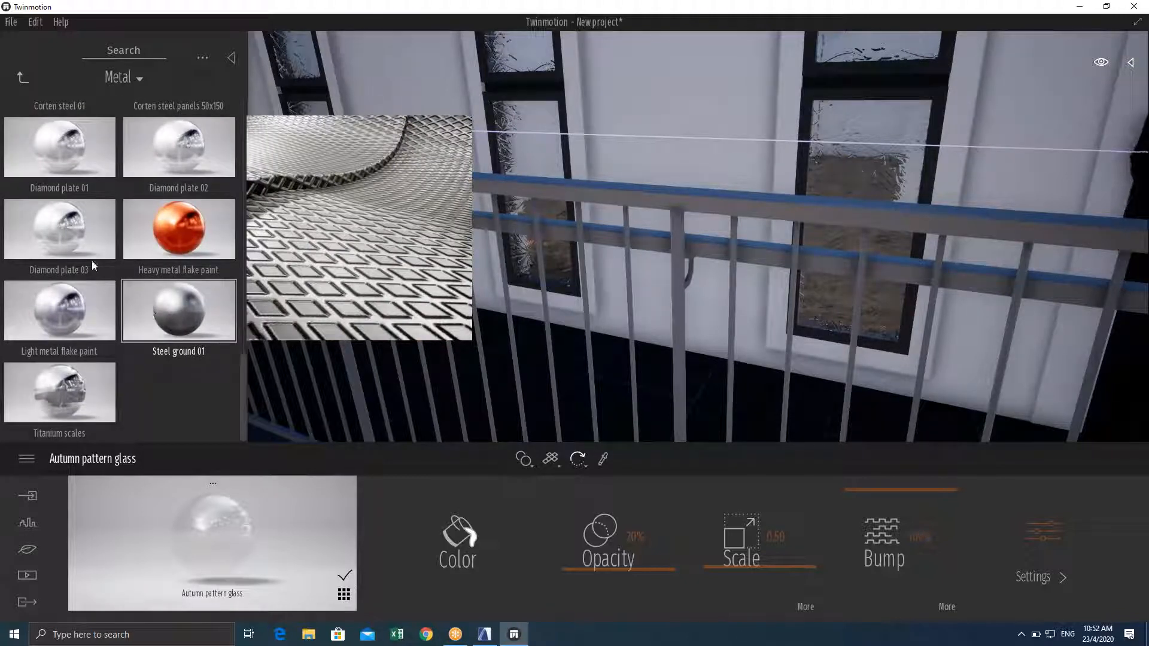
Apply the Galvanised steel 01 material to the balcony railing above the garage
scroll(73, 228, "up", 5)
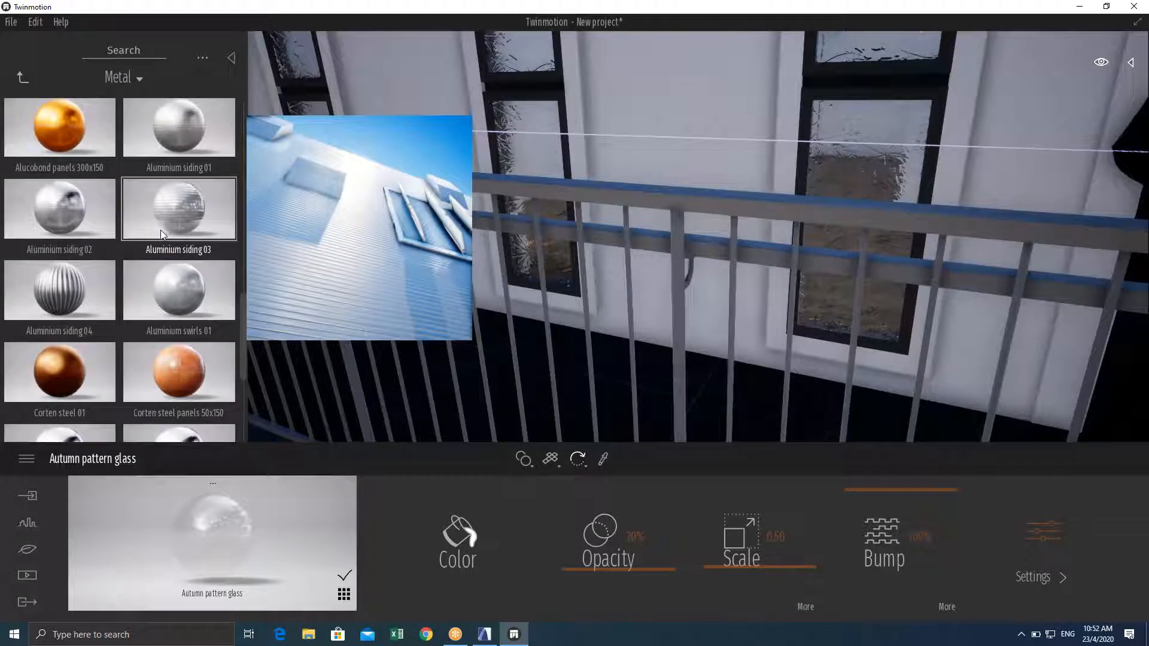
scroll(153, 275, "up", 2)
scroll(153, 275, "up", 5)
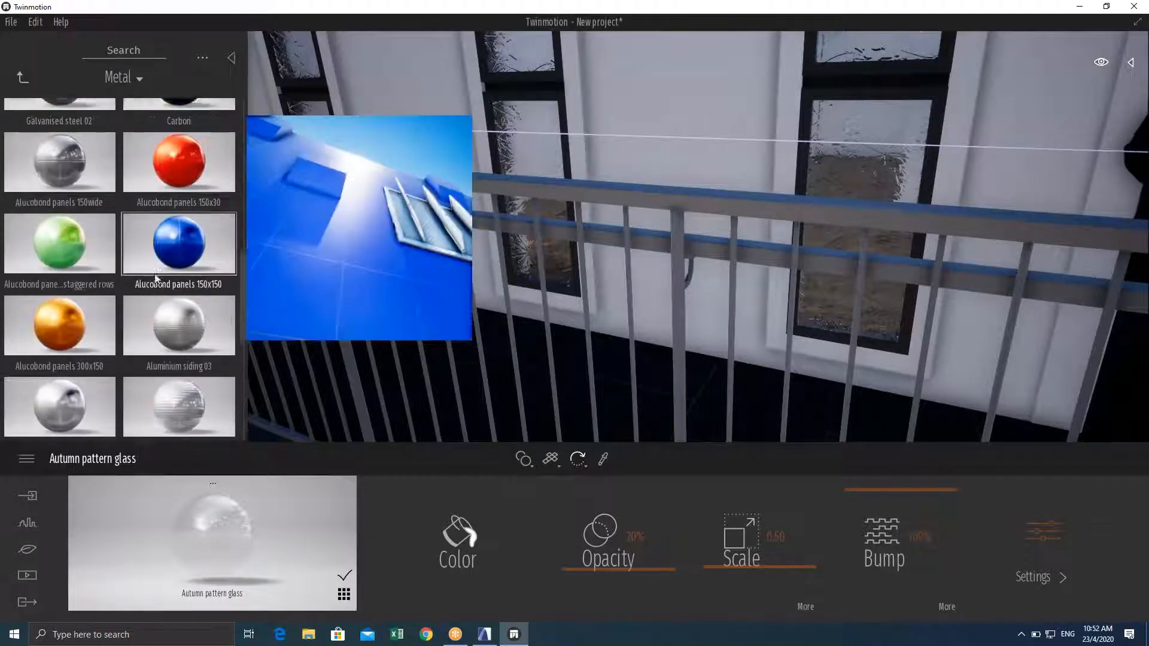
scroll(170, 256, "up", 2)
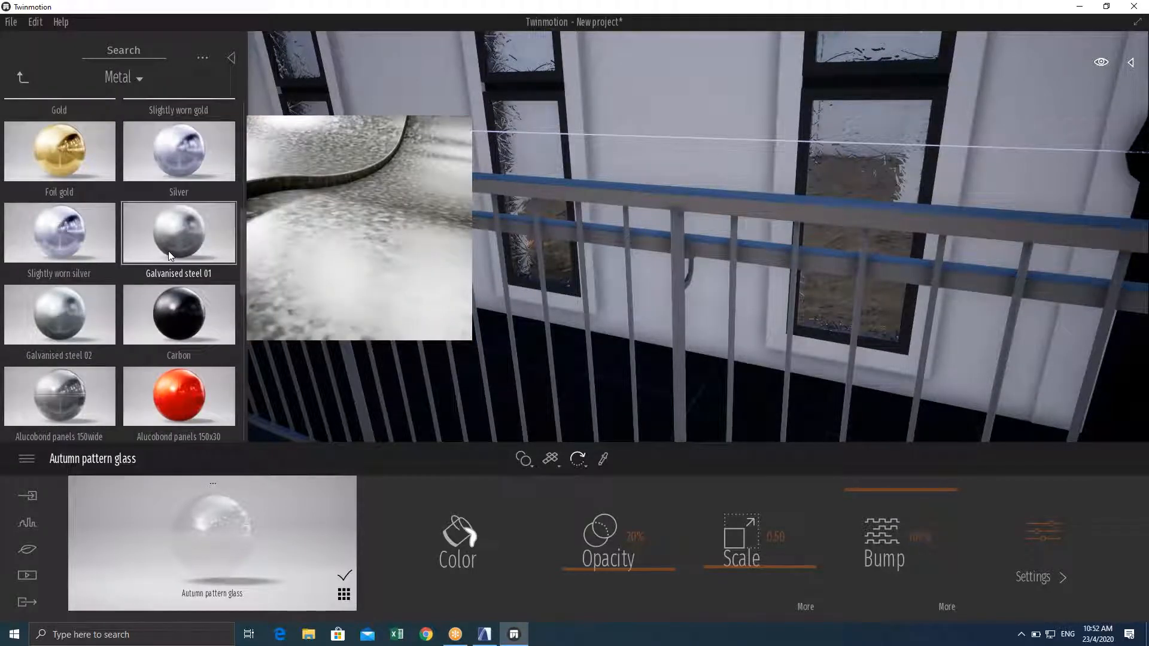
scroll(169, 245, "up", 2)
scroll(171, 255, "down", 3)
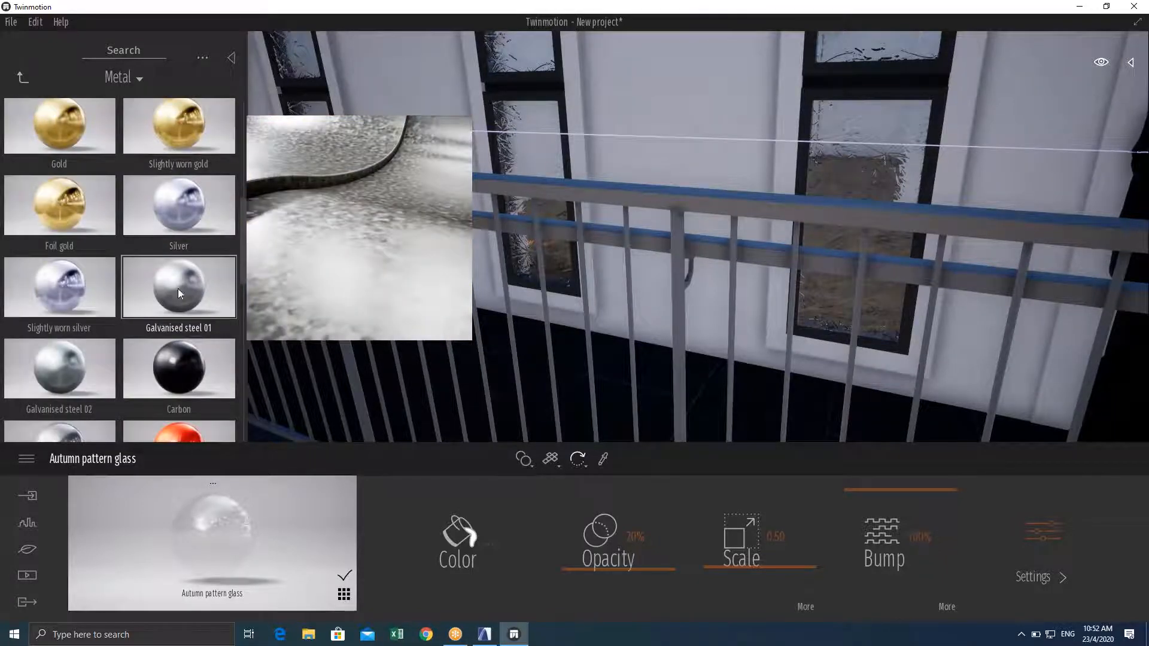
left_click_drag(173, 286, 583, 194)
Examine the house front from the garage and entrance across the lawn to the side driveway
mouse_move(729, 238)
right_mouse_down()
mouse_move(796, 240)
mouse_move(718, 239)
mouse_move(730, 236)
right_mouse_up()
key("s")
key("w")
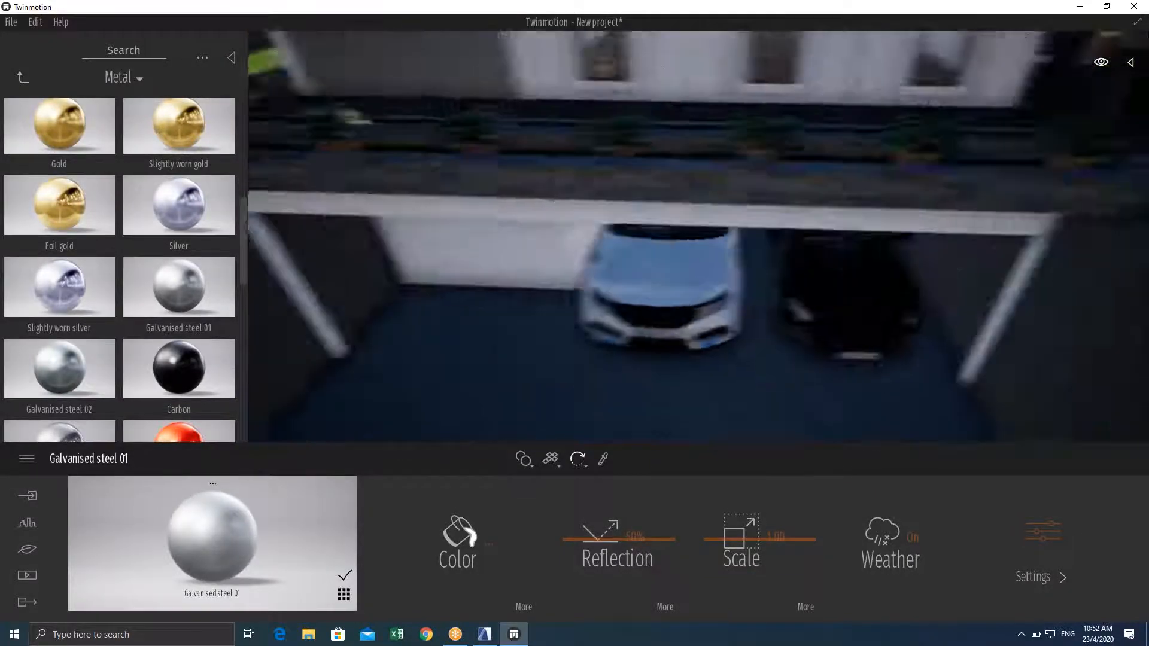
key("s")
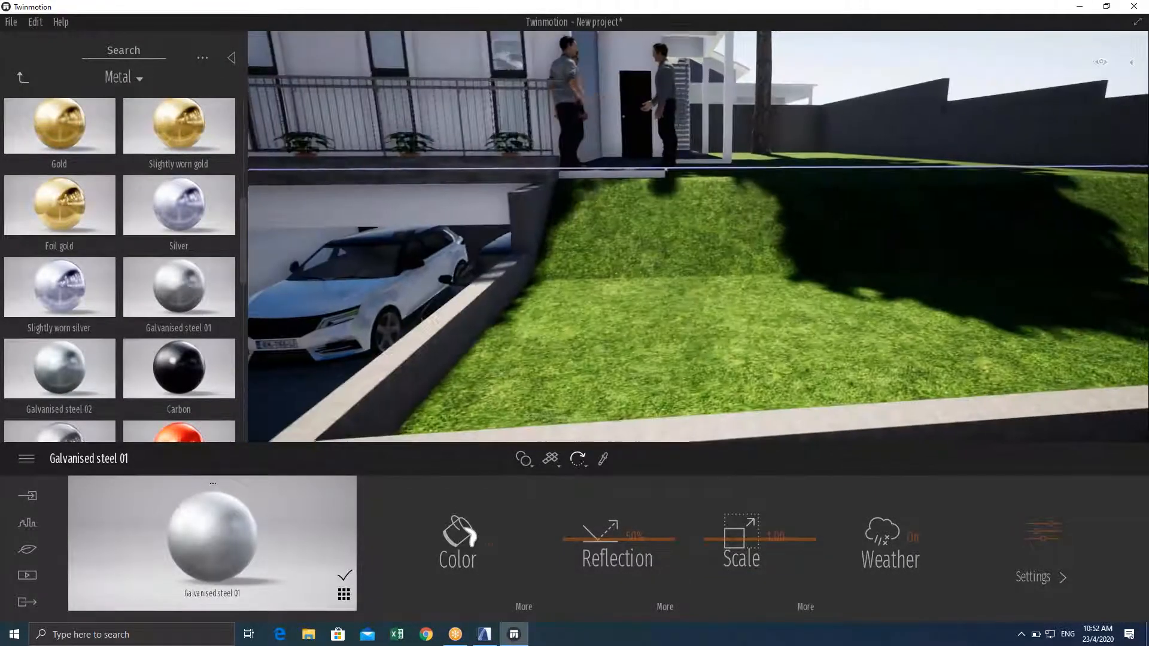
key("e")
right_click_drag(698, 237, 712, 278)
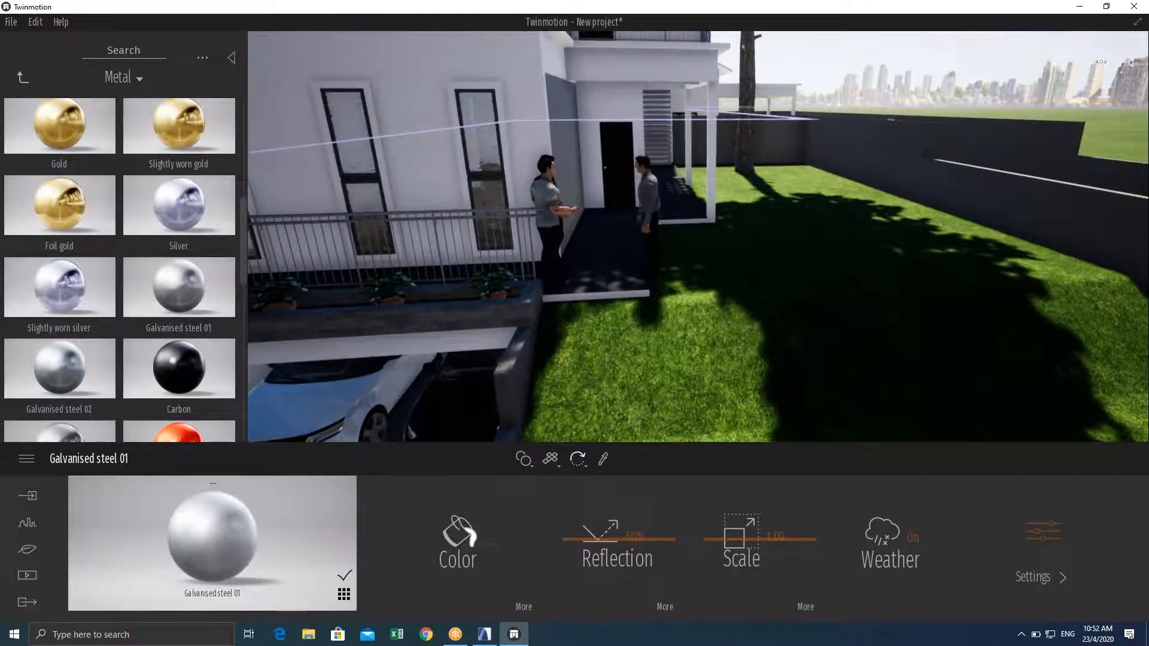
key("d")
key("s")
right_click_drag(698, 236, 703, 270)
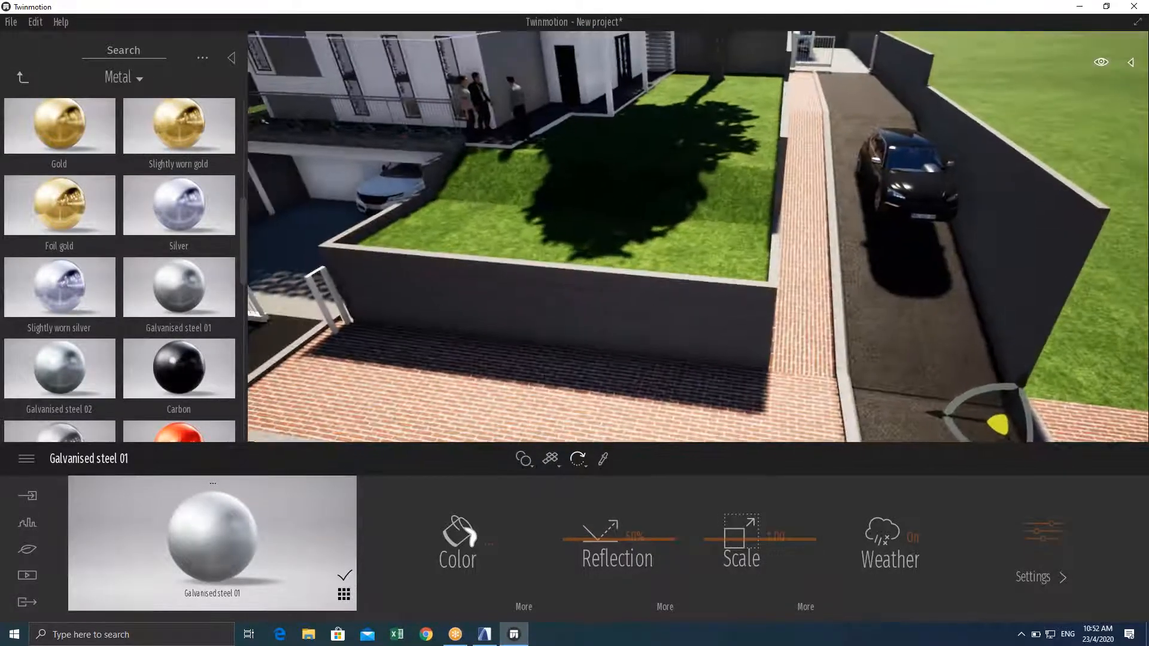
Examine the house front, boundary wall, lawn and side driveway alternately from street level and from above
key("w")
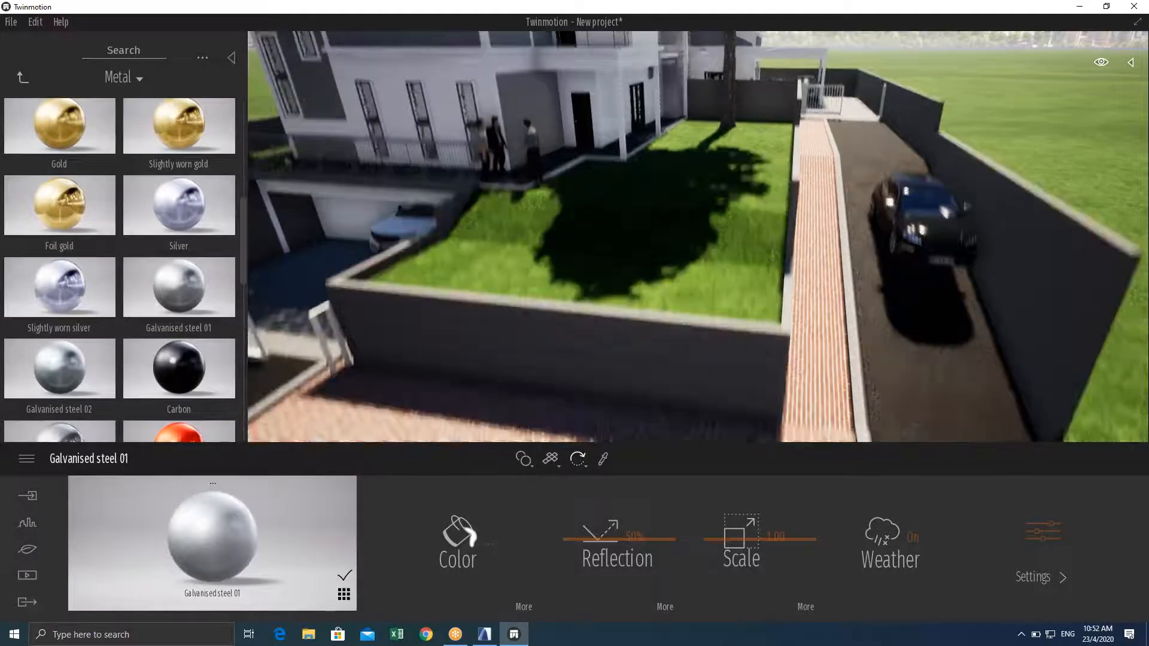
key("s")
middle_click_drag(698, 299, 699, 183)
right_click_drag(699, 236, 702, 183)
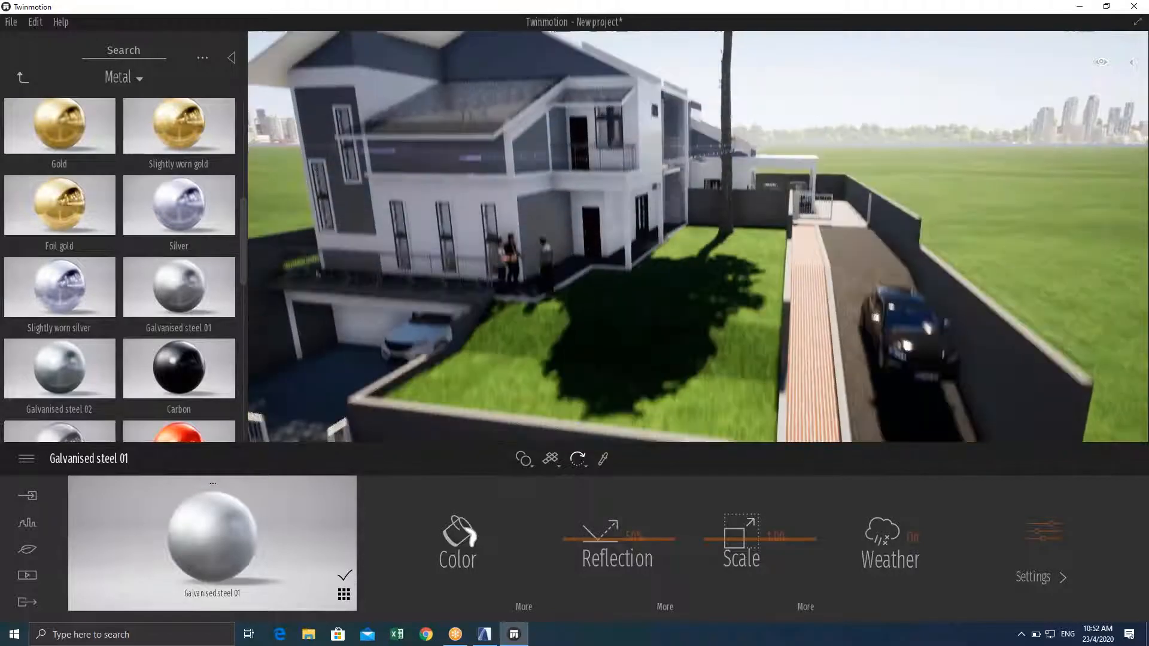
key("q")
key("e")
key("q")
key("e")
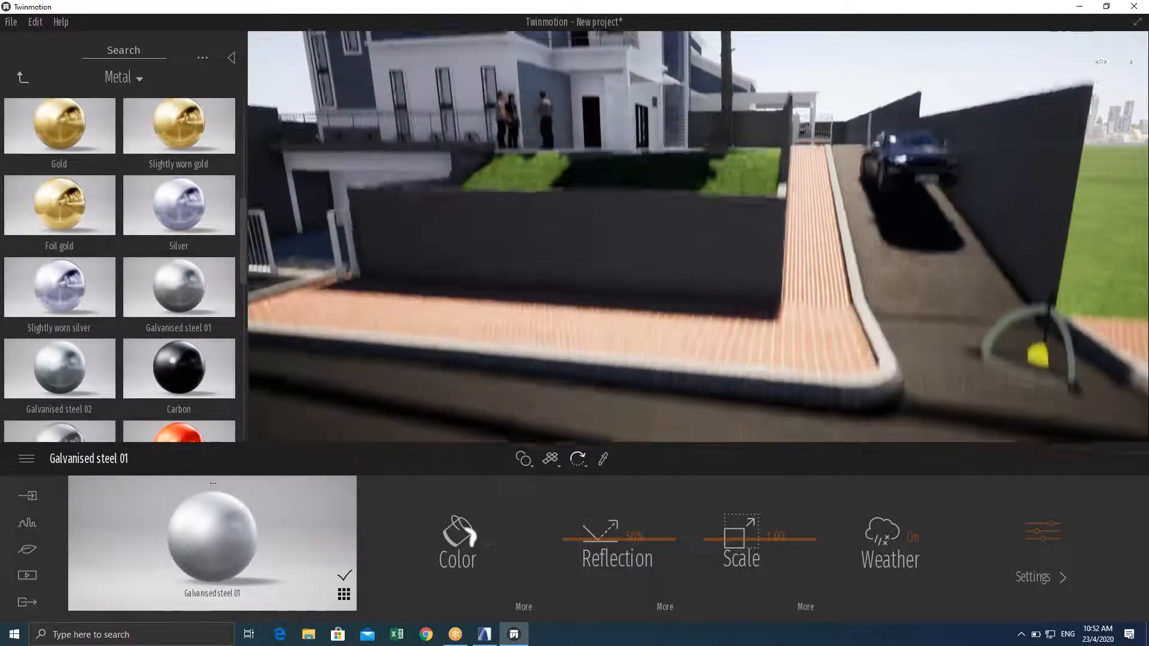
key("q")
key("e")
key("e")
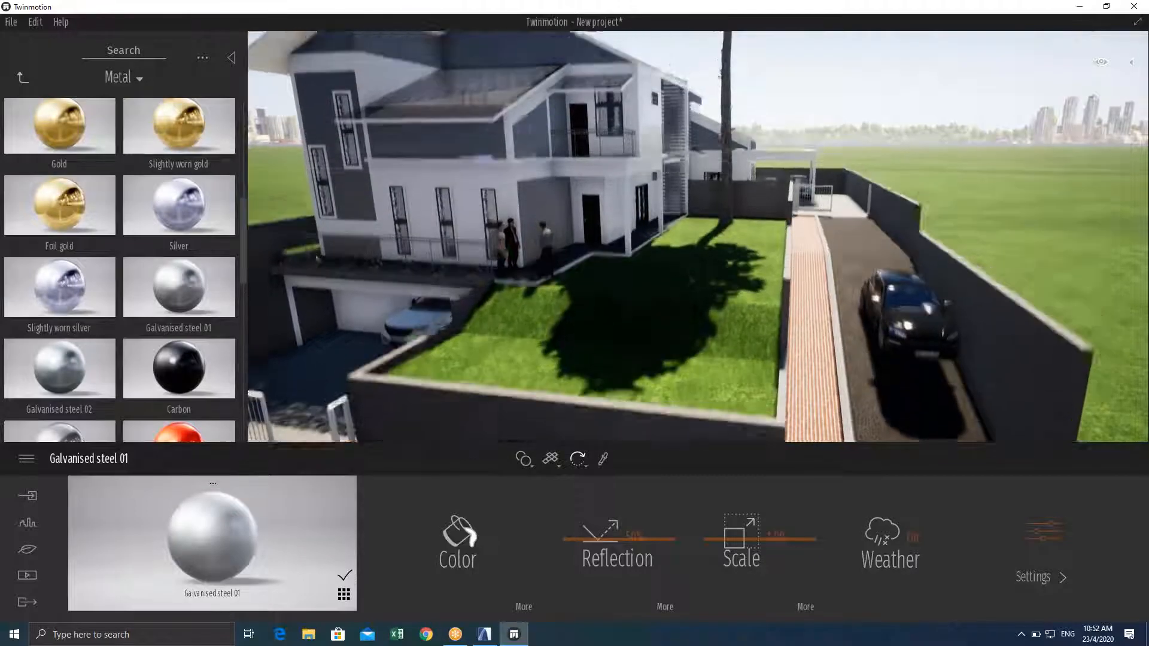
key("q")
key("q")
key("e")
key("q")
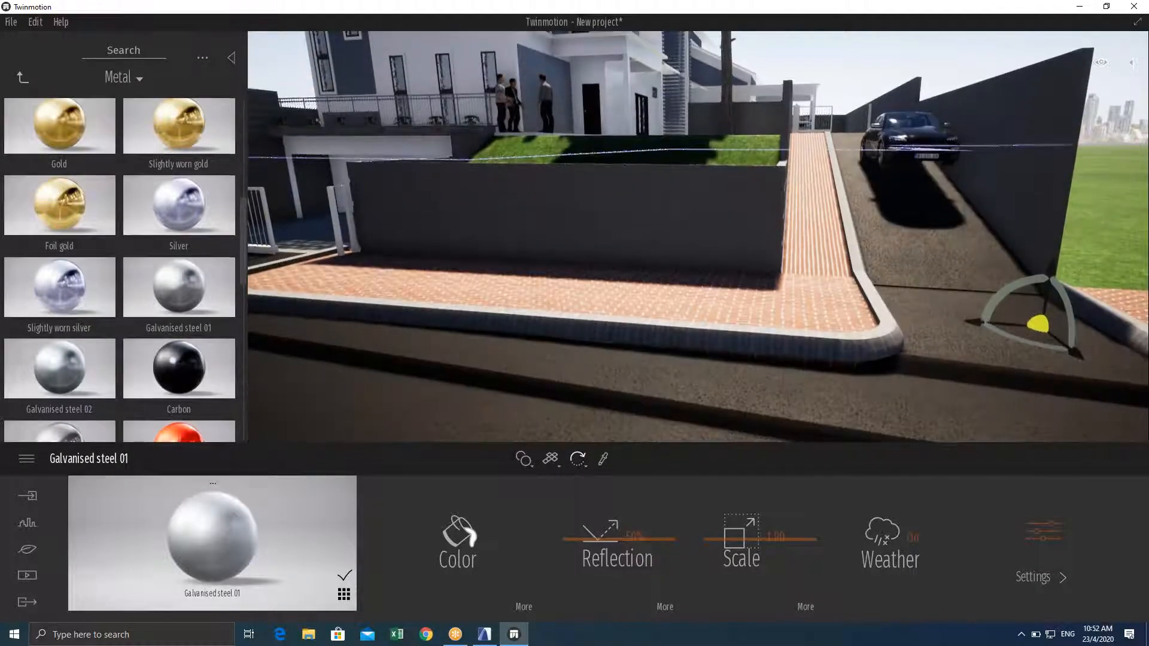
key("e")
Examine the entrance porch, garage and gate from the side, and hide the library to widen the view
key("a")
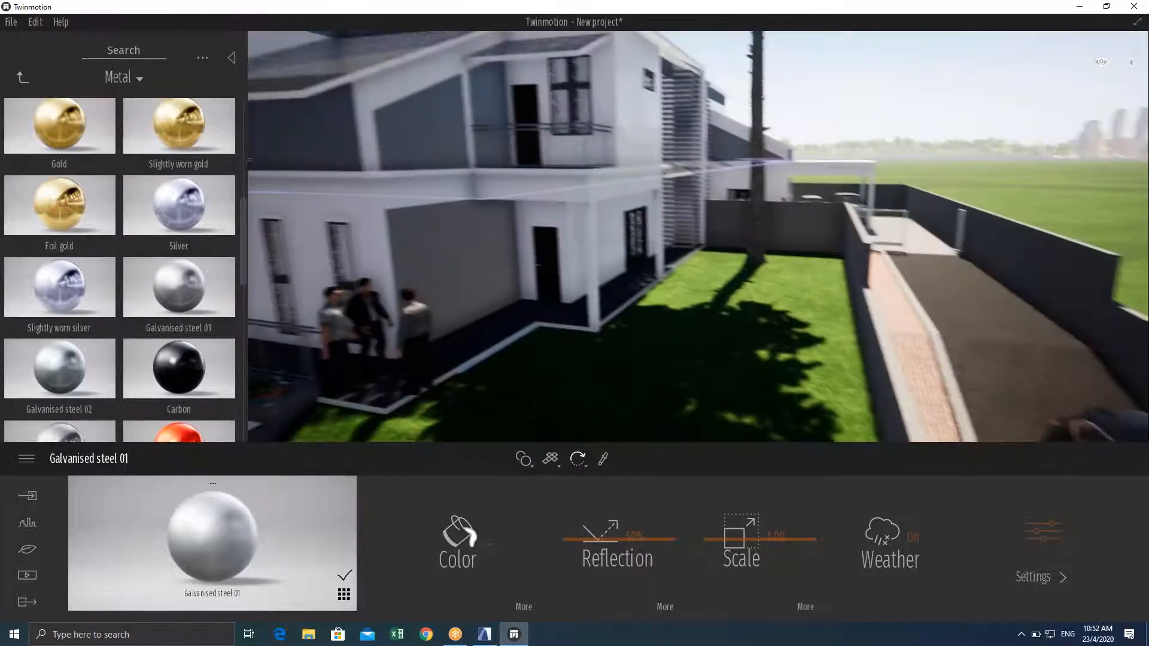
key("s")
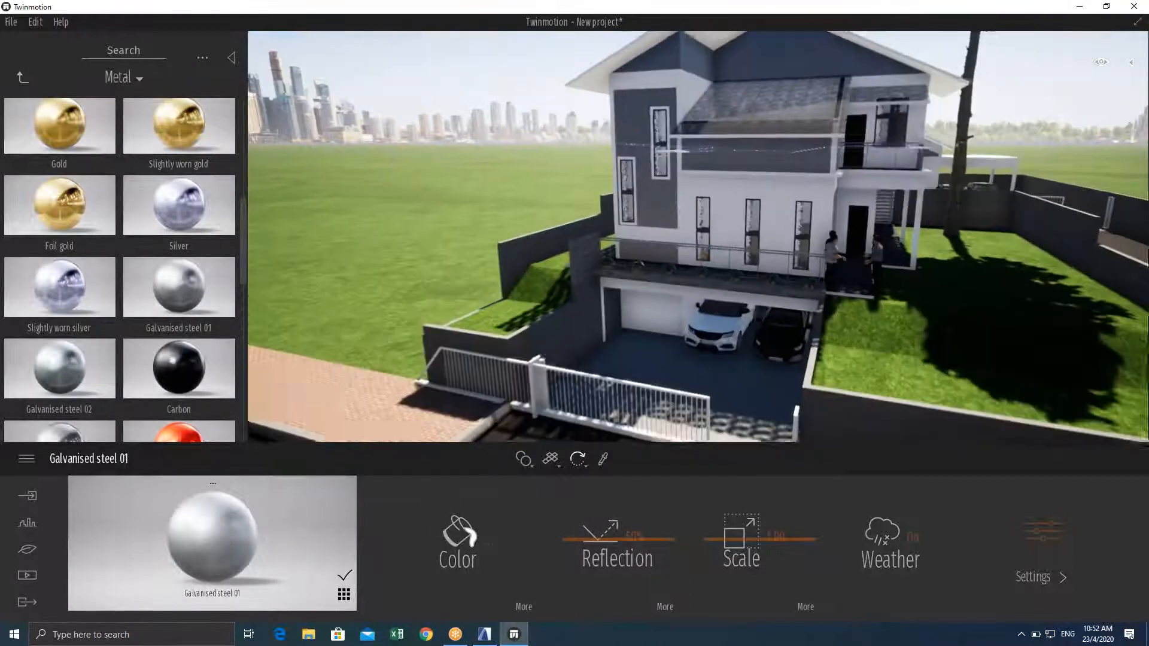
key("d")
key("d")
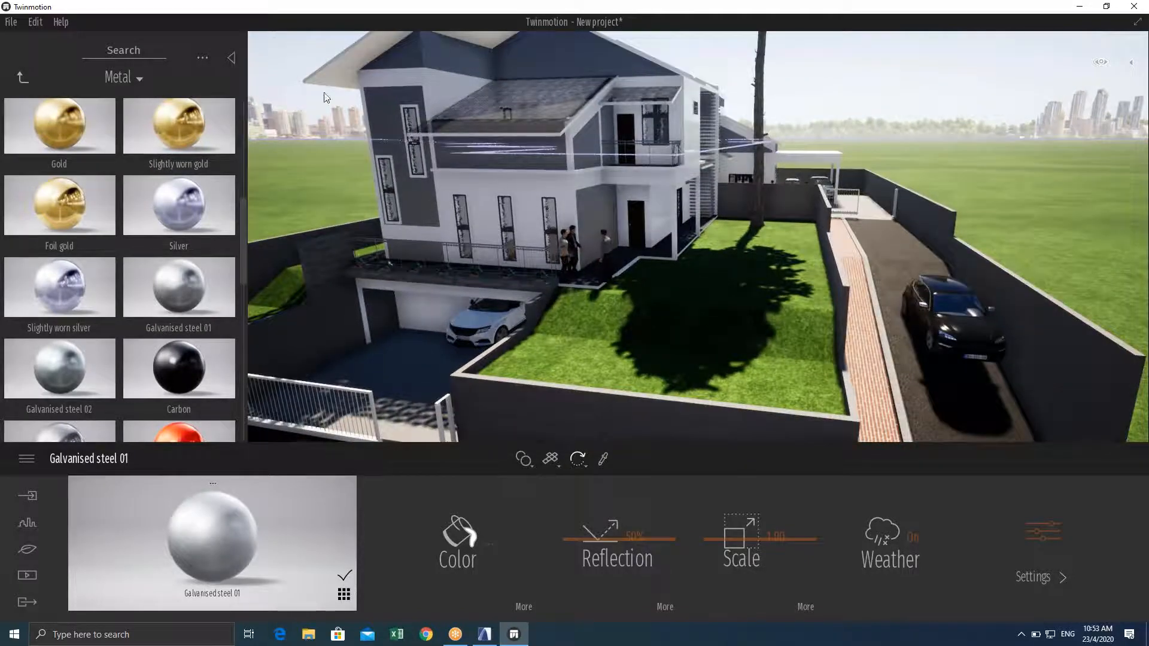
left_click(233, 59)
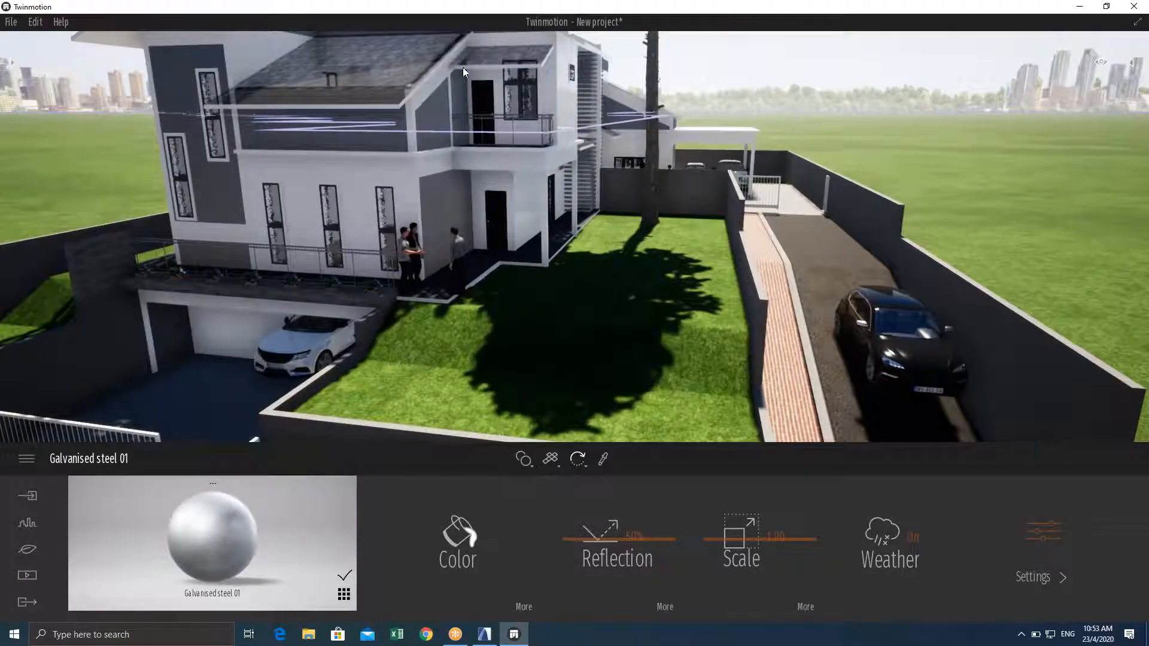
left_click(482, 15)
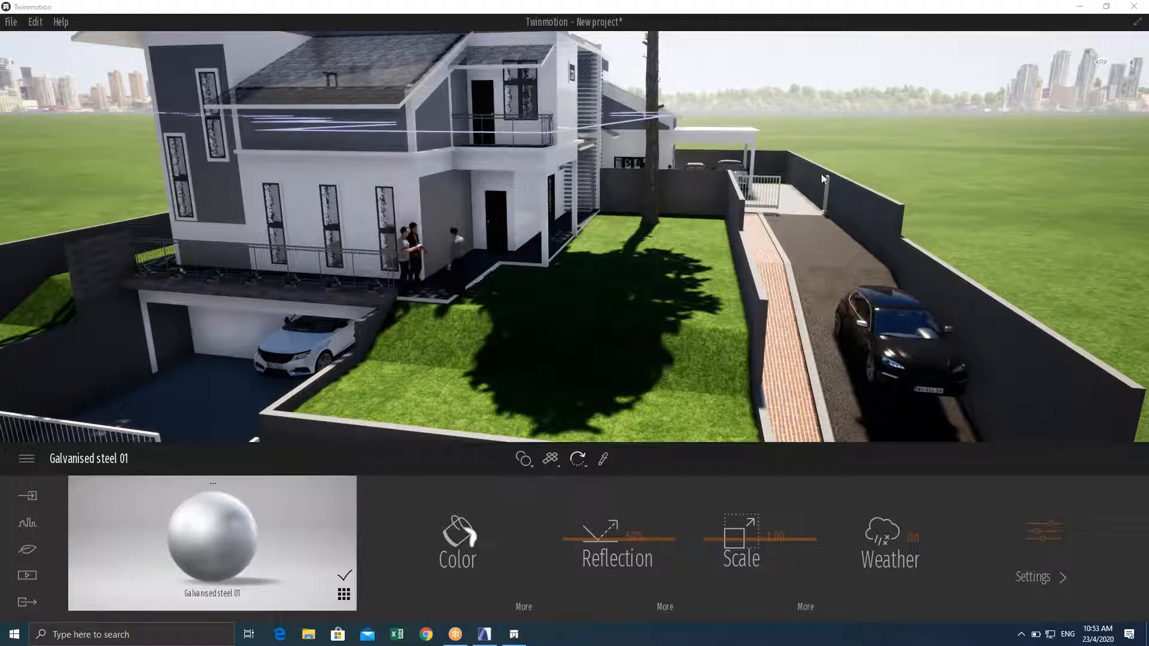
Reopen the library and browse the Metal materials from Galvanised steel through Aluminium siding and Corten steel to Titanium scales
left_click(12, 62)
scroll(125, 204, "down", 3)
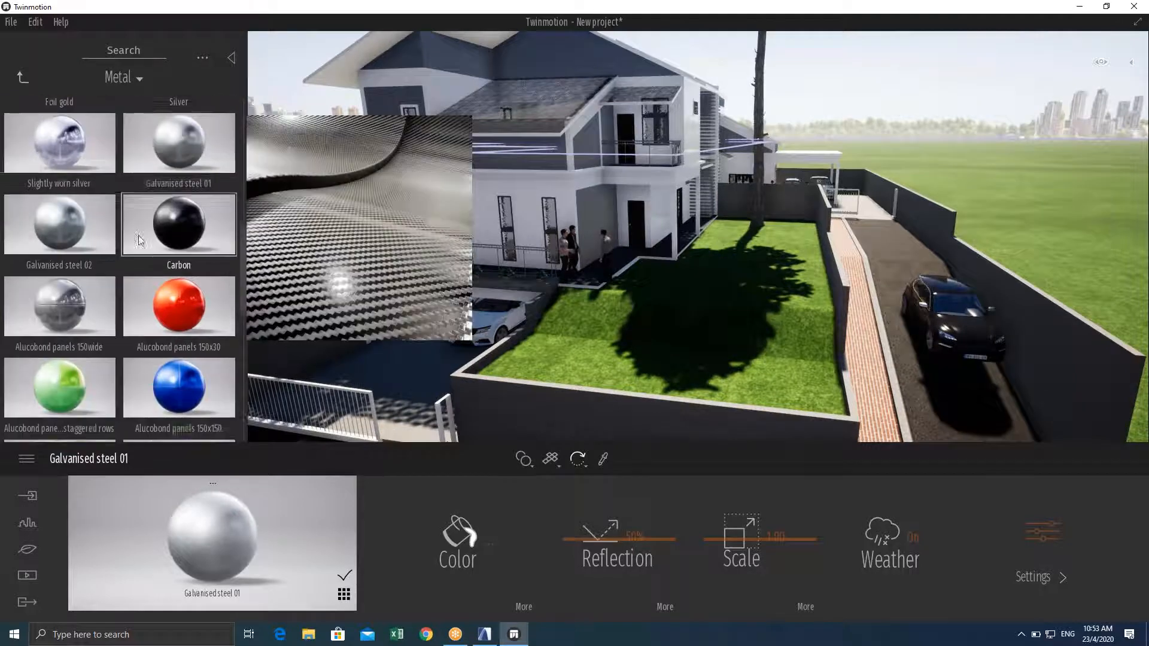
scroll(138, 236, "down", 10)
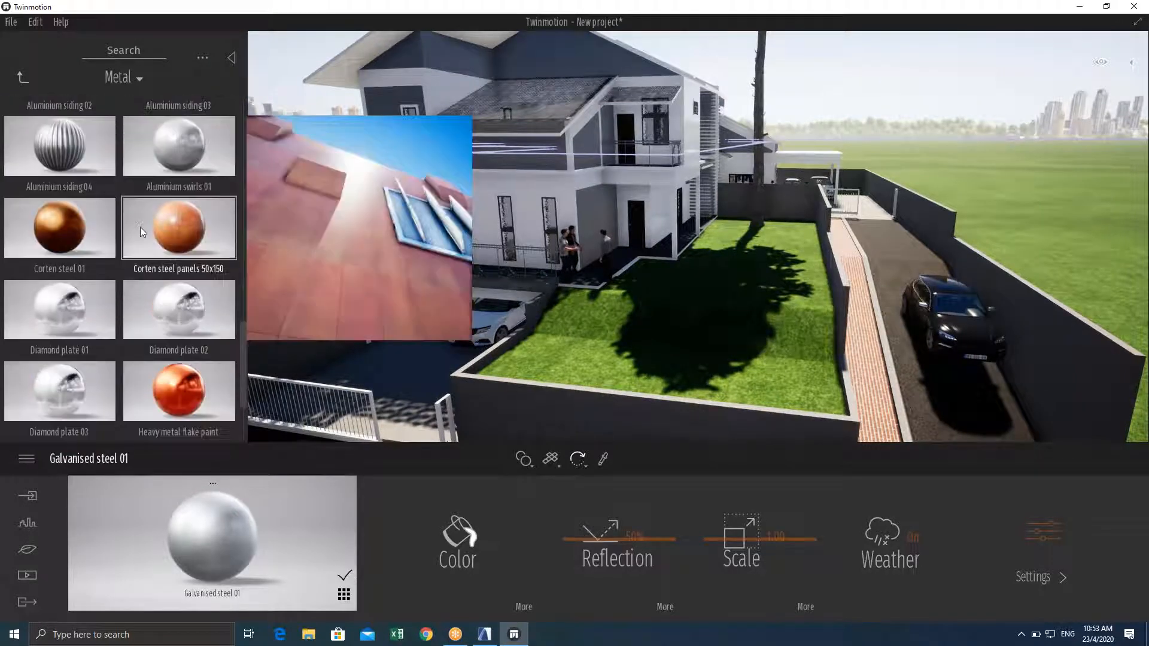
scroll(140, 227, "down", 2)
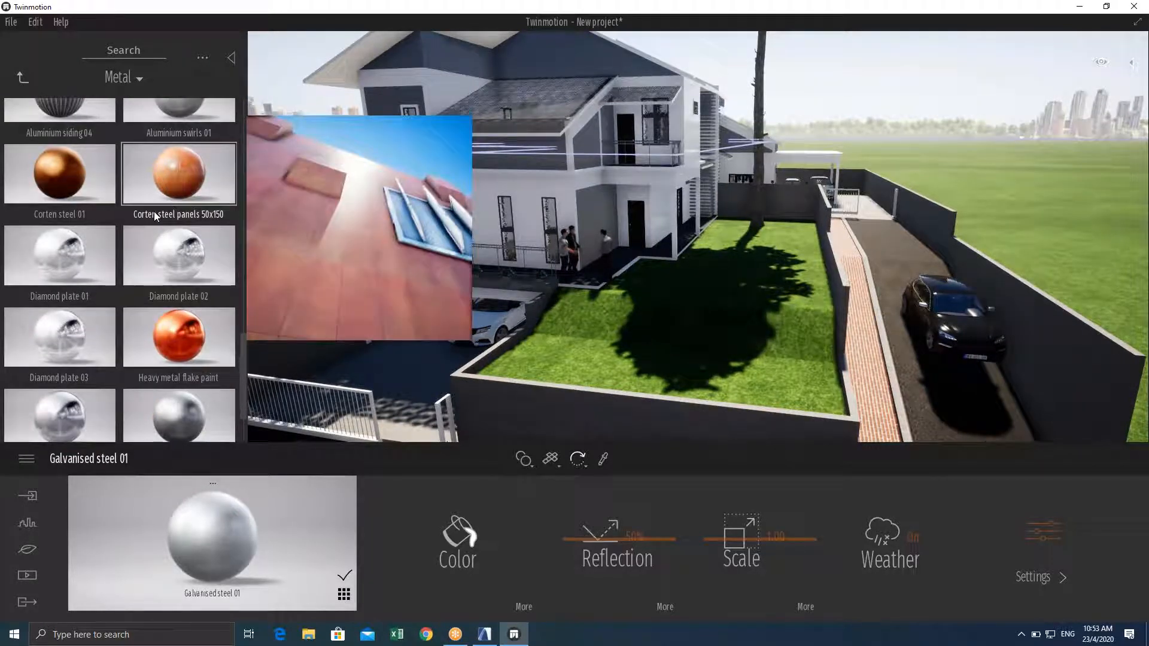
scroll(153, 210, "up", 12)
scroll(155, 209, "up", 9)
scroll(155, 202, "up", 6)
scroll(155, 182, "down", 6)
scroll(164, 182, "down", 12)
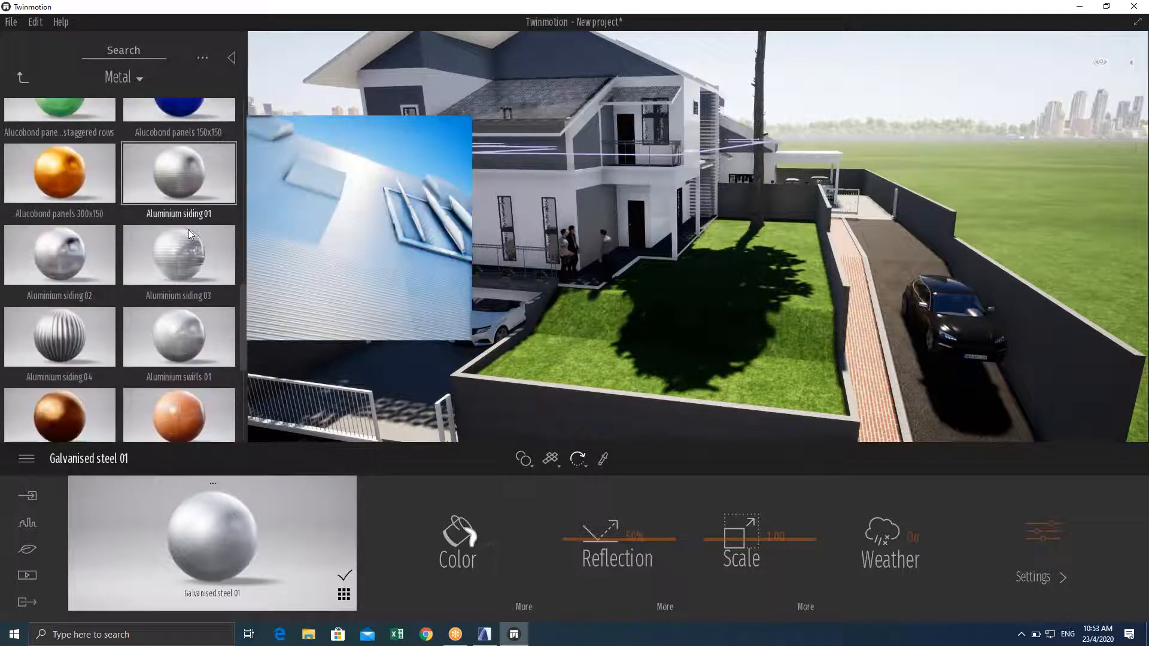
scroll(188, 232, "down", 10)
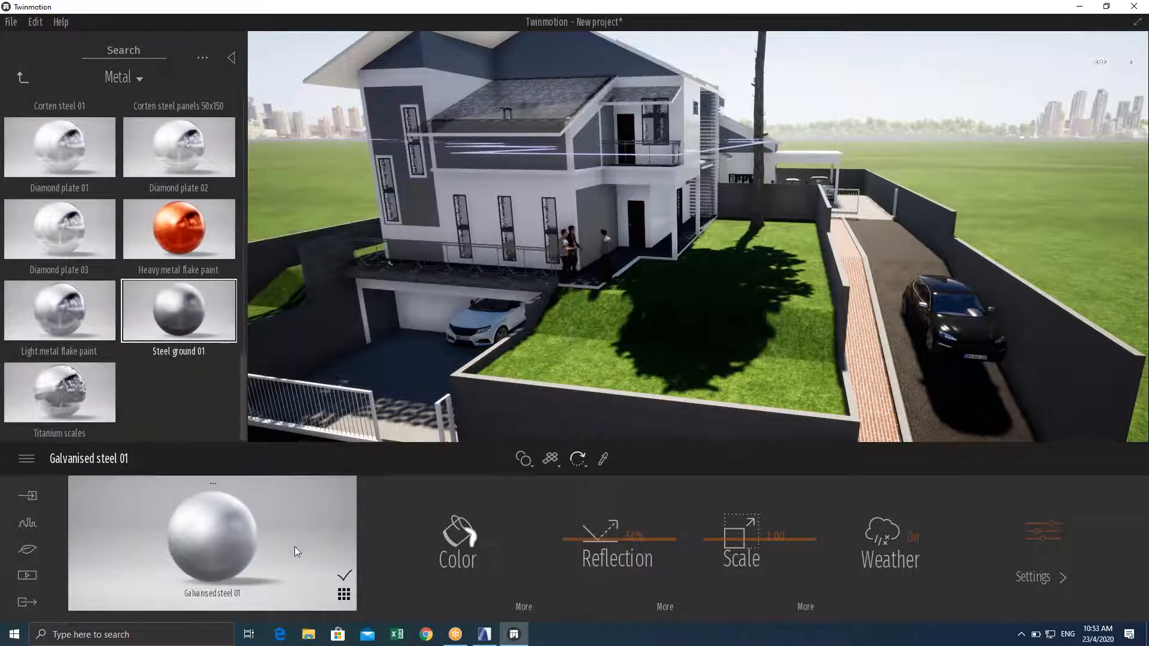
Display the scene's materials as a grid and look at the colour options of Galvanised steel 01
left_click(344, 595)
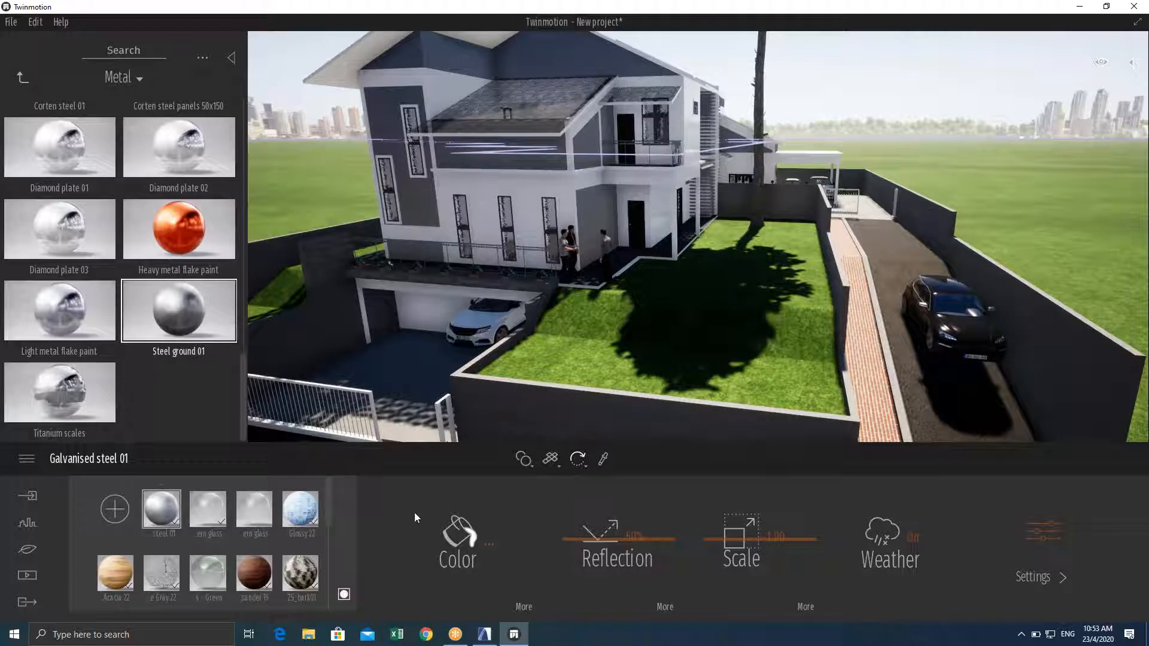
left_click(458, 535)
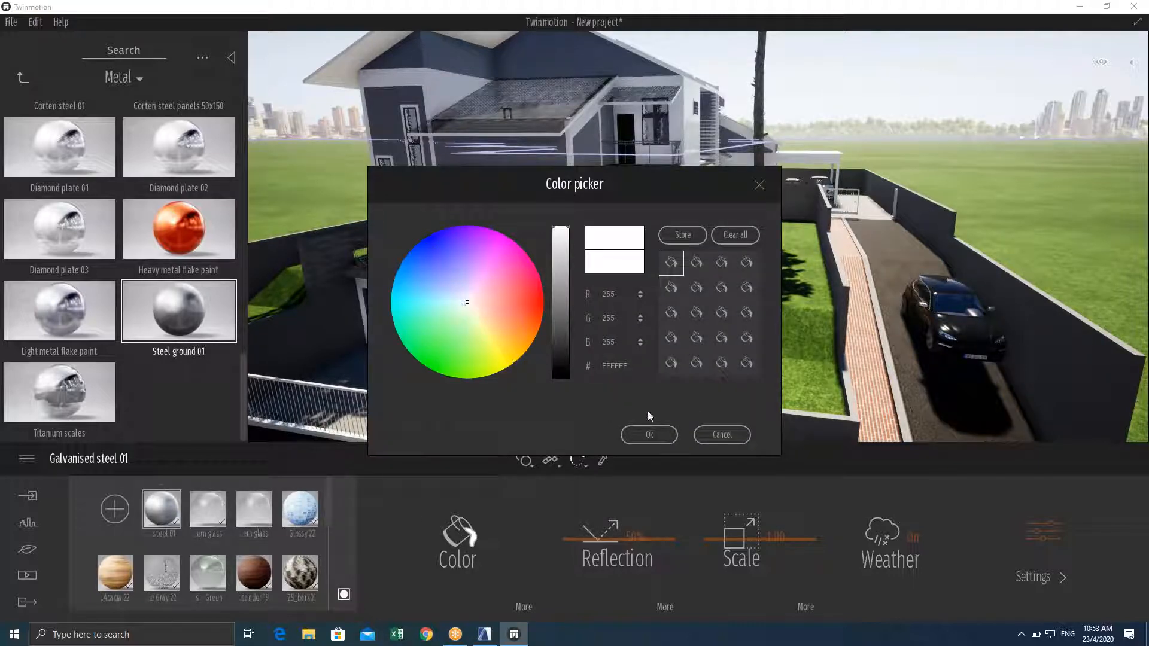
left_click(713, 435)
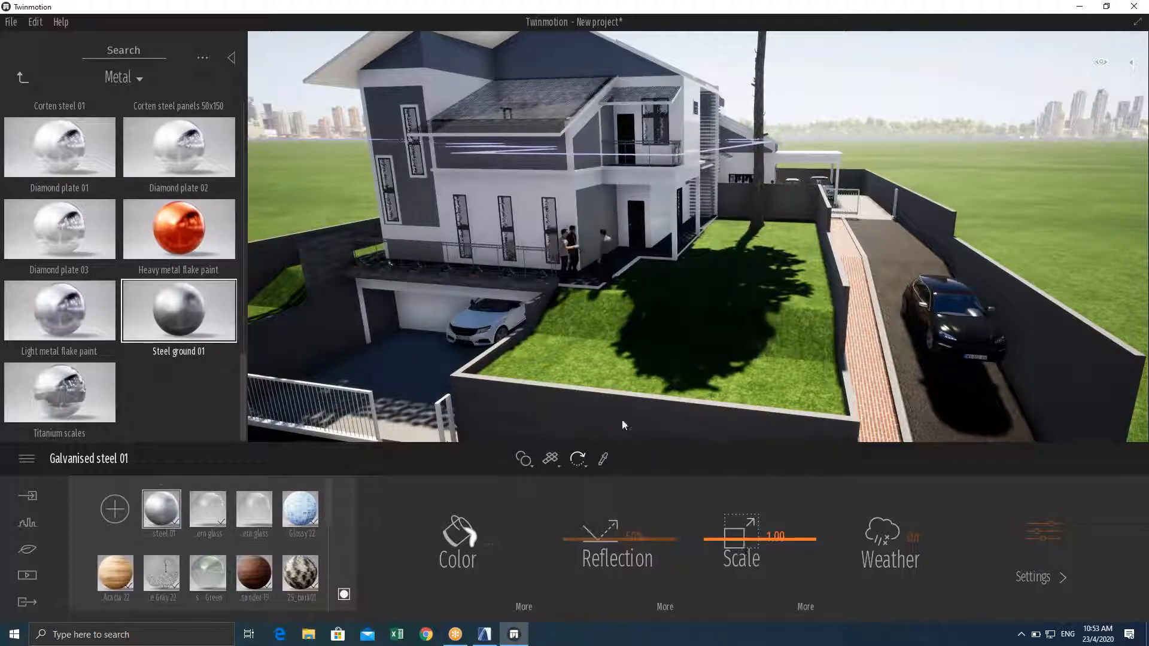
Return to the material categories and browse them from Concrete and Wood to Translucent and Modelling
mouse_move(163, 112)
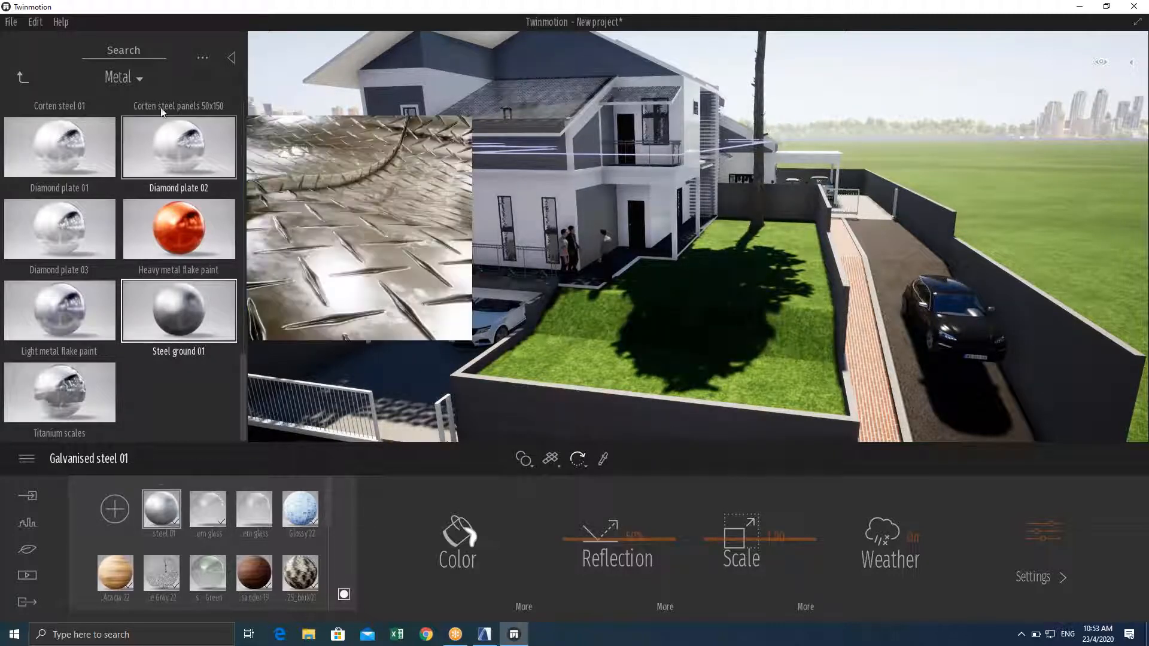
left_click(26, 81)
scroll(156, 248, "down", 8)
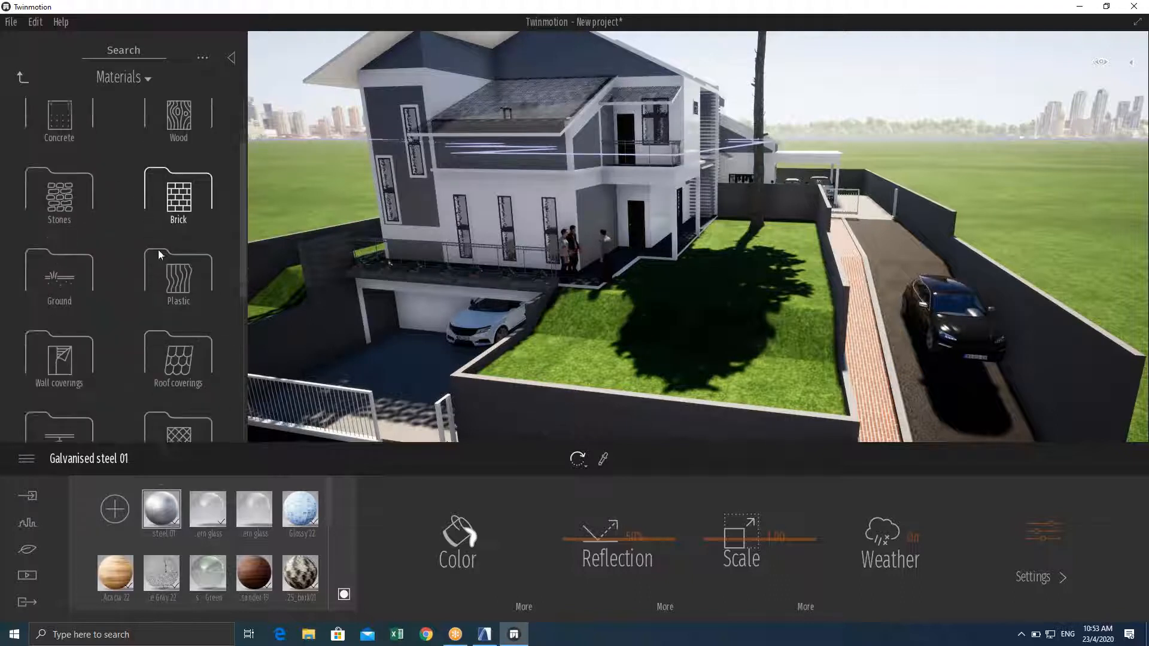
scroll(157, 253, "down", 1)
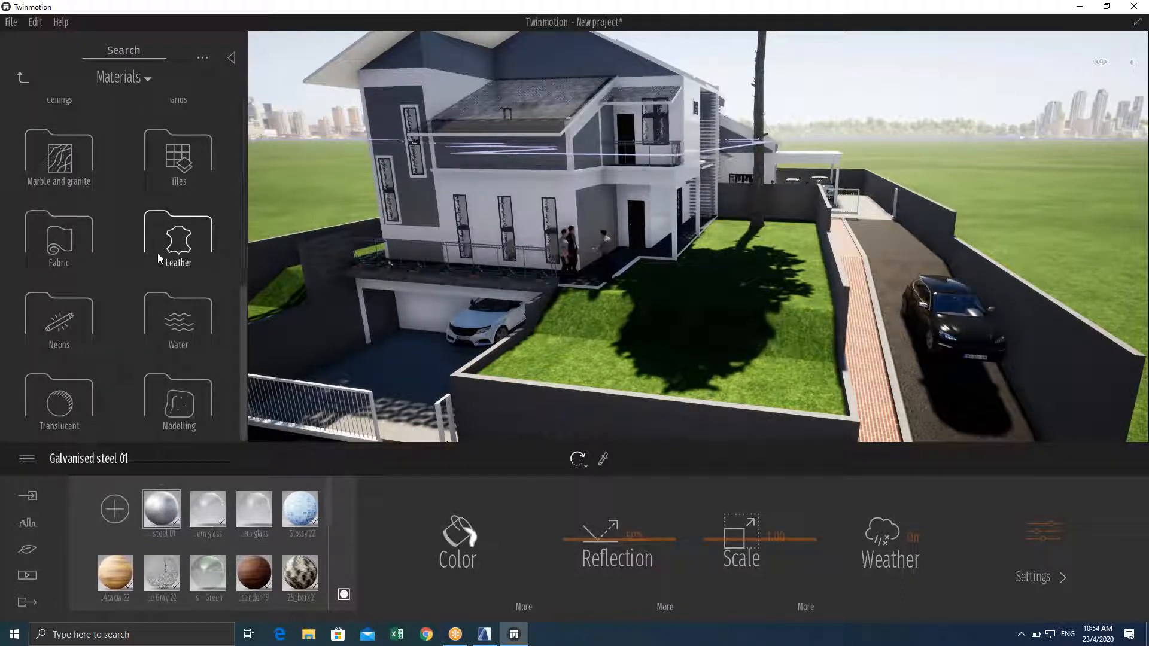
scroll(156, 253, "up", 5)
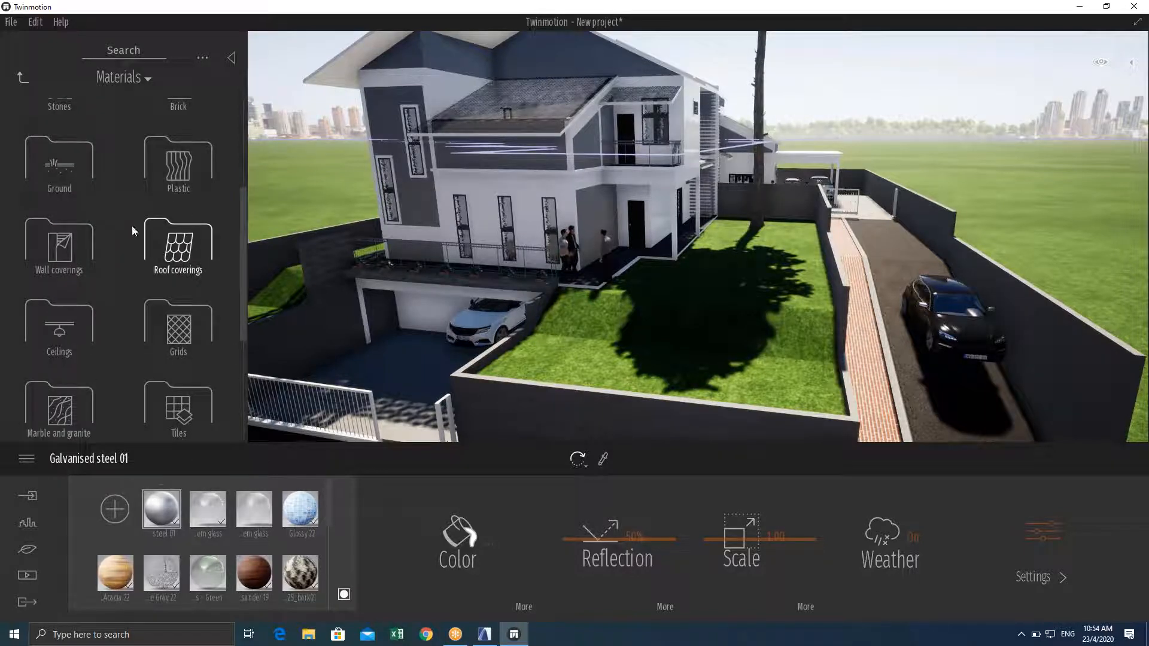
Leave the materials and view the Trees collection under Vegetation and landscape
left_click(24, 79)
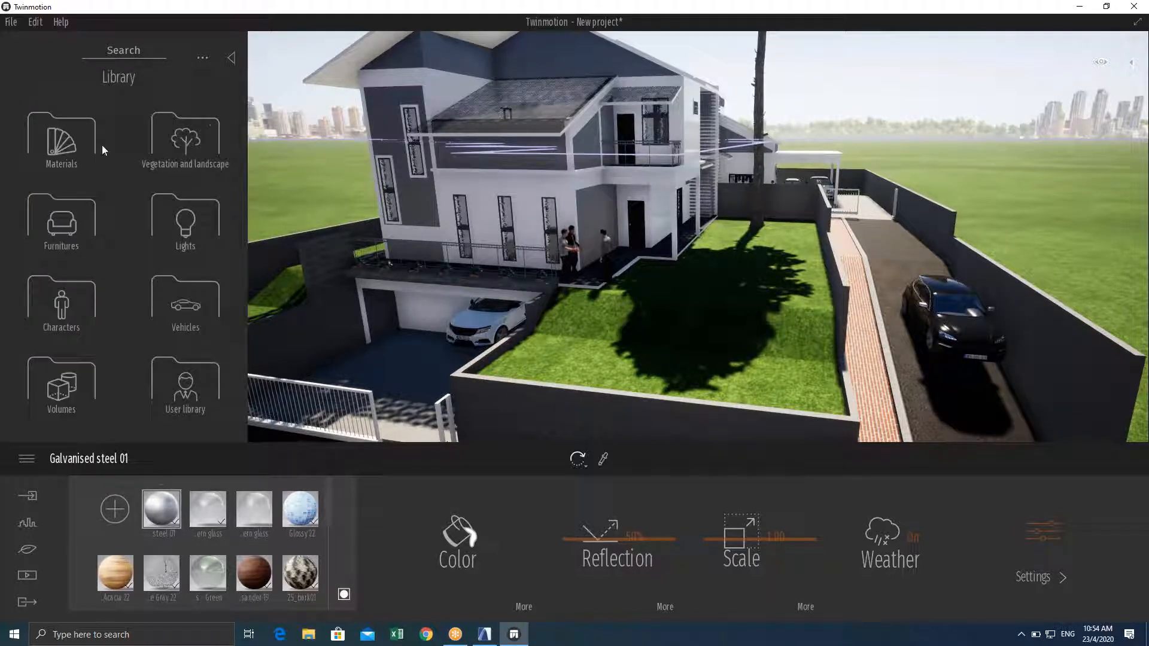
left_click(165, 141)
left_click(165, 141)
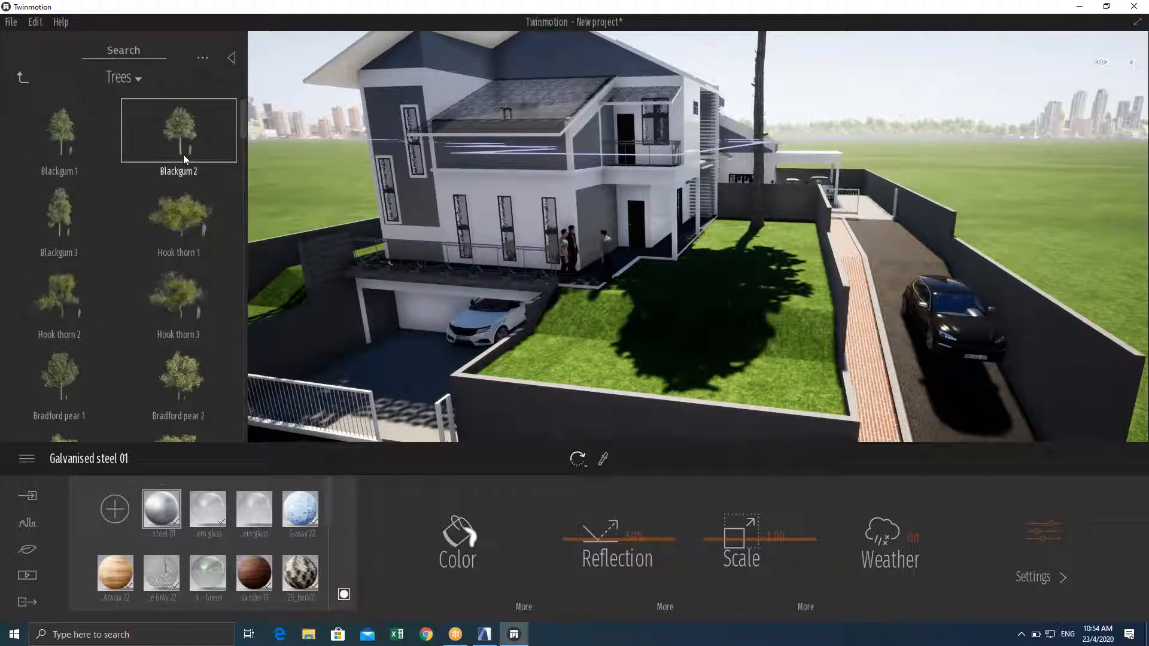
scroll(168, 215, "down", 1)
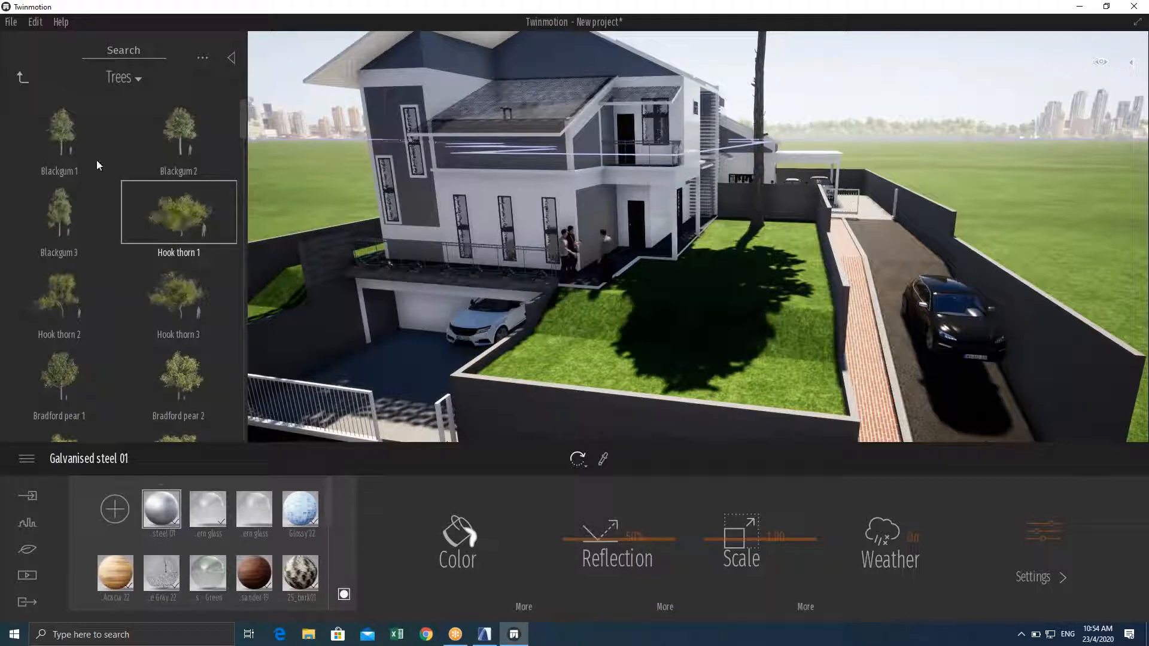
scroll(125, 359, "up", 1)
Look through the Urban path types, open Custom path, and view the house with the whole street from above
left_click(30, 497)
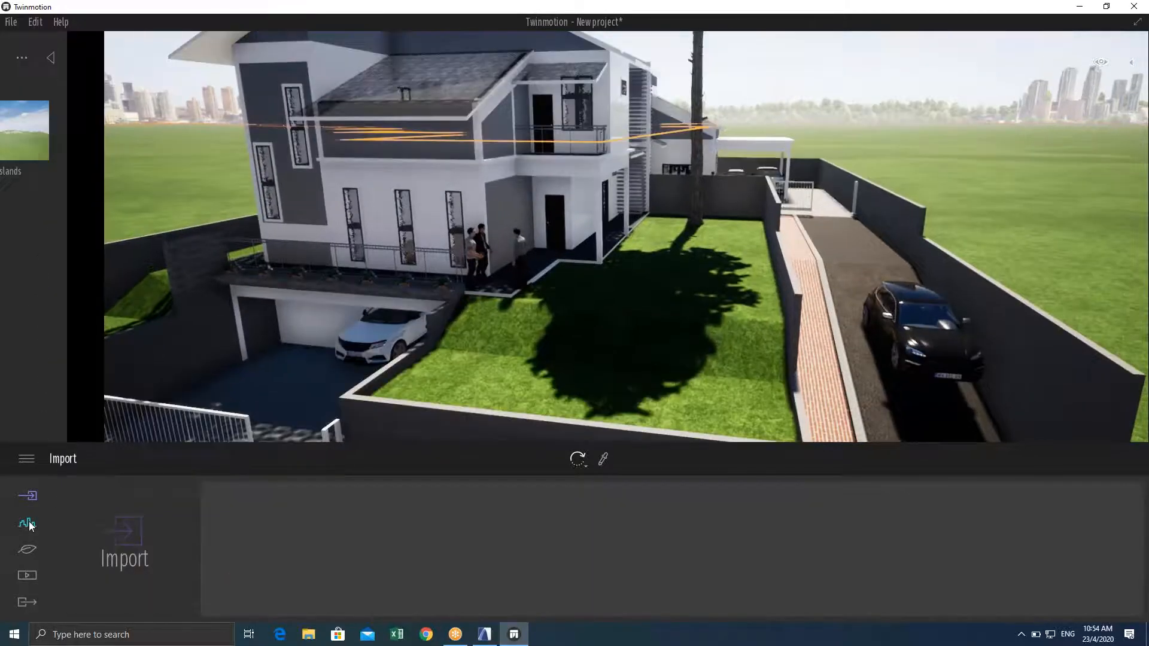
left_click(29, 521)
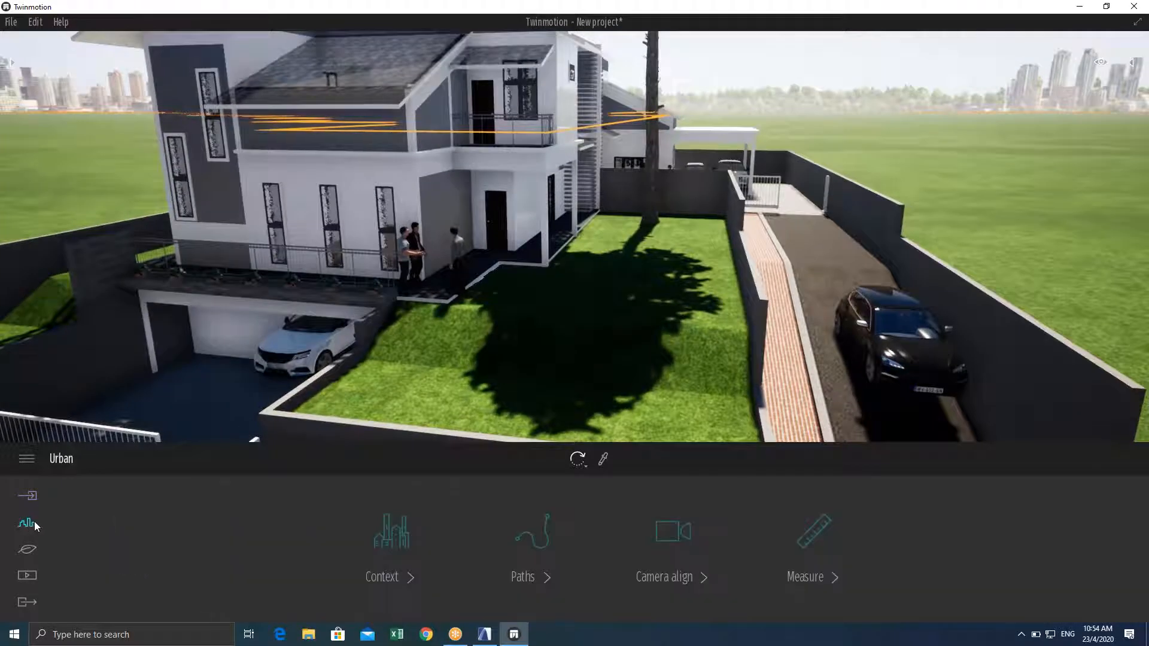
left_click(532, 534)
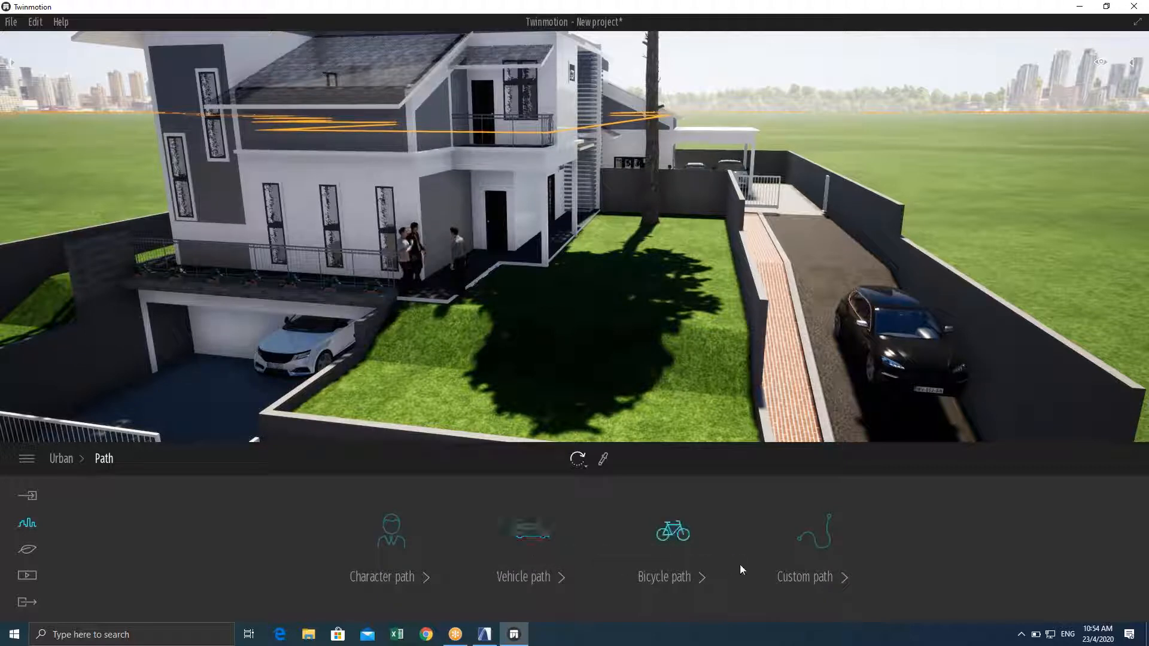
left_click(806, 547)
key("s")
right_click_drag(575, 237, 634, 320)
key("s")
key("s")
right_click_drag(509, 353, 470, 356)
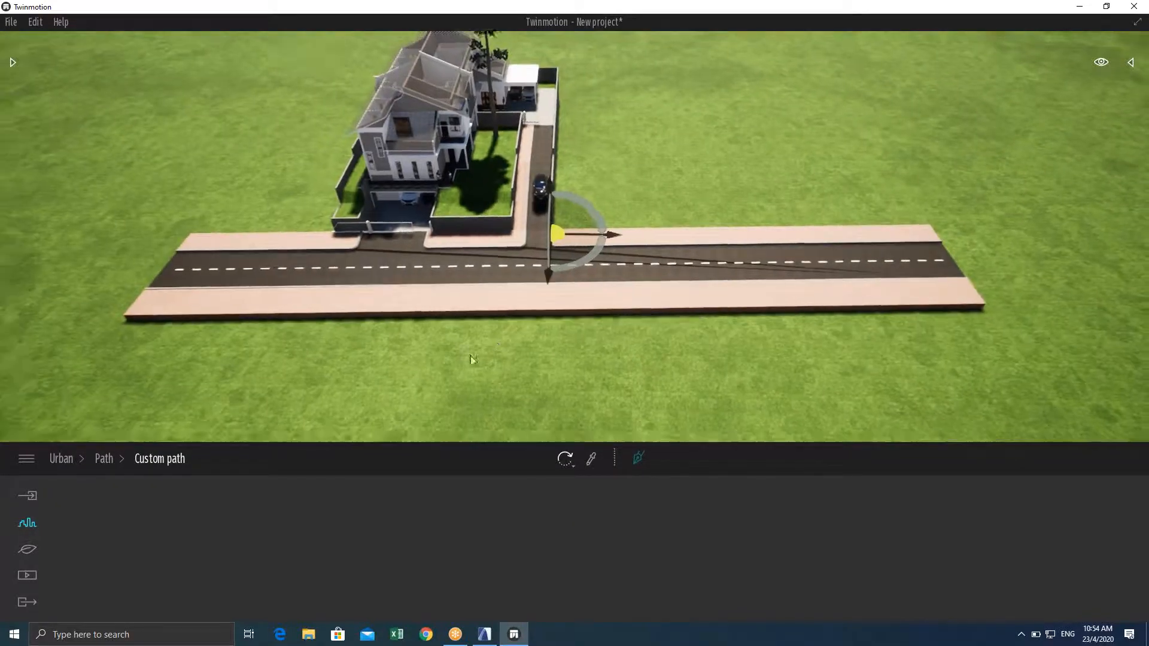
Open the Vehicle path tool and try to start a path on the street in front of the house
left_click(24, 525)
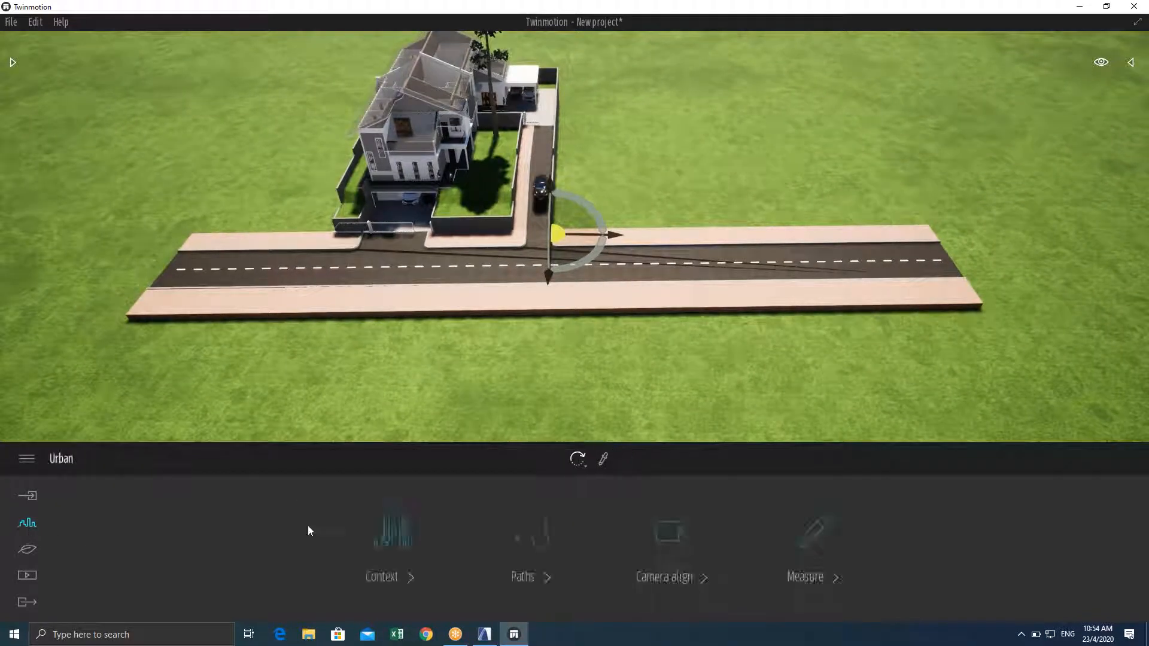
left_click(534, 545)
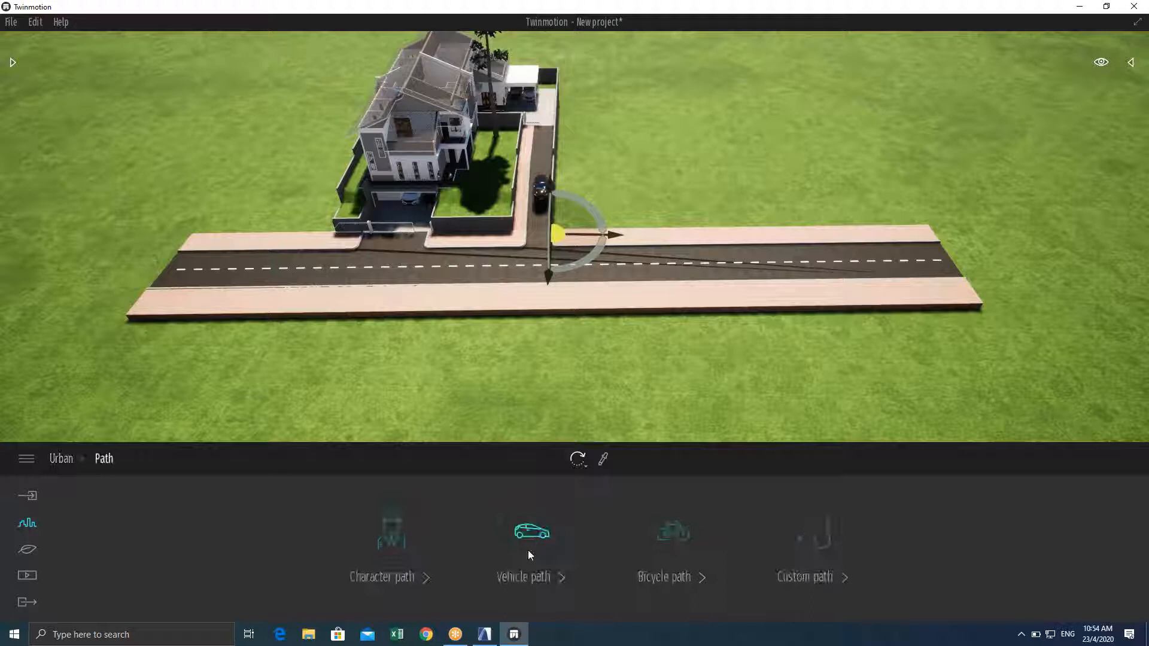
left_click(526, 551)
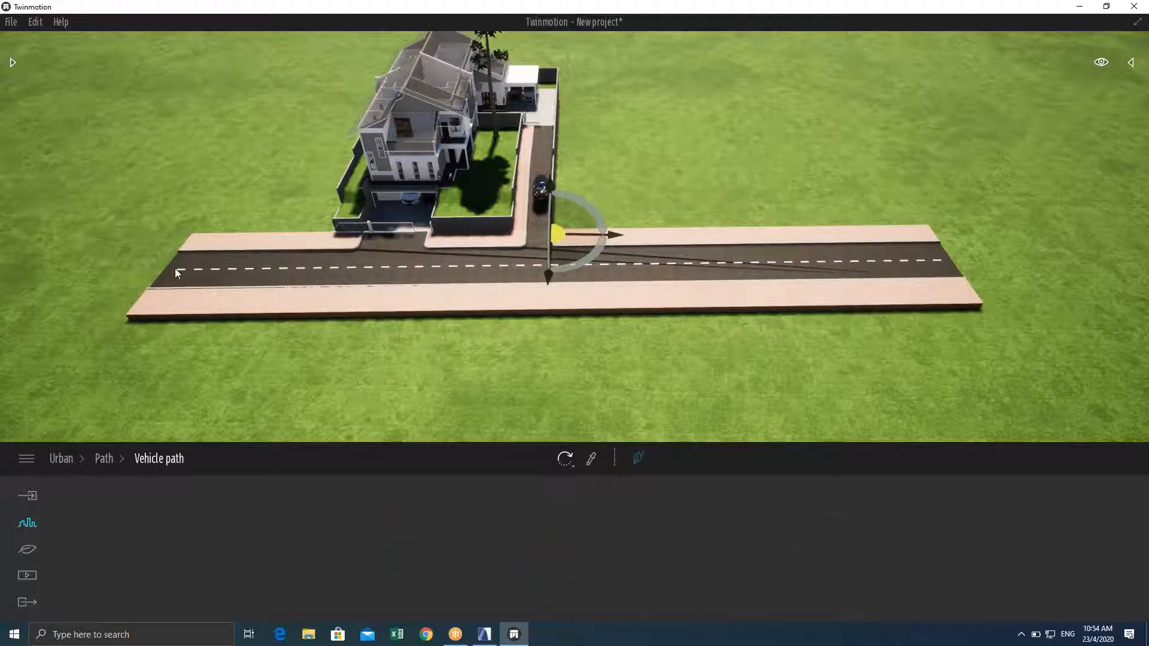
left_click(261, 314)
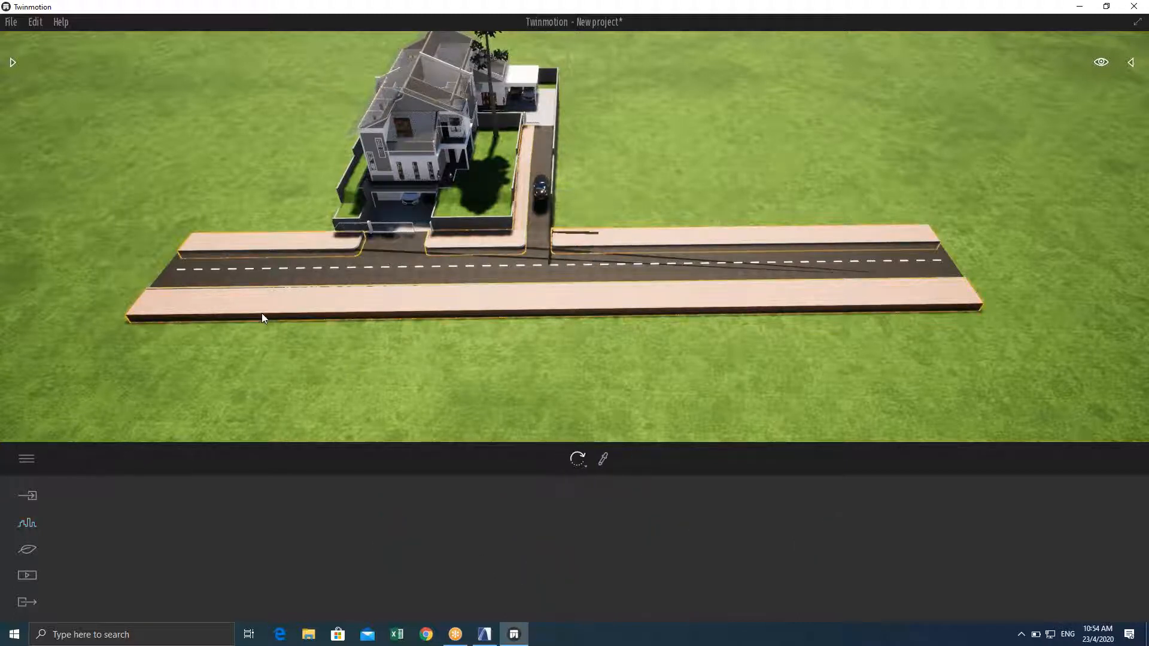
Switch the selection from the pavements to the flat grass landscape and reopen the Vehicle path tool under Urban paths
middle_click_drag(452, 255, 349, 335)
scroll(350, 335, "down", 1)
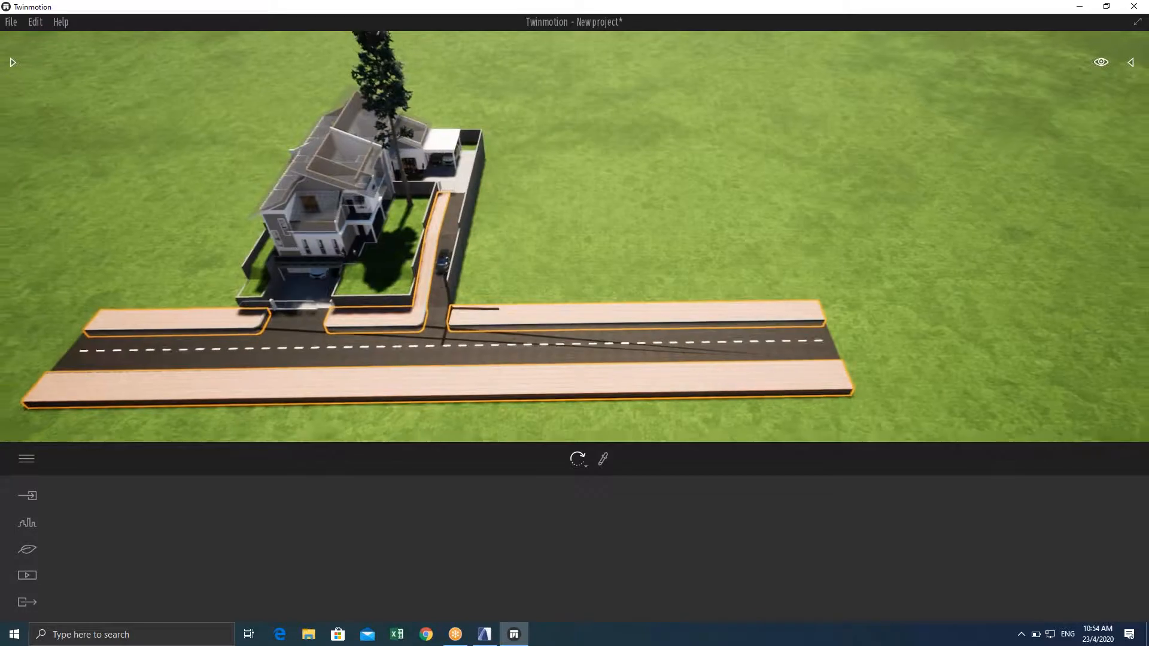
left_click(168, 291)
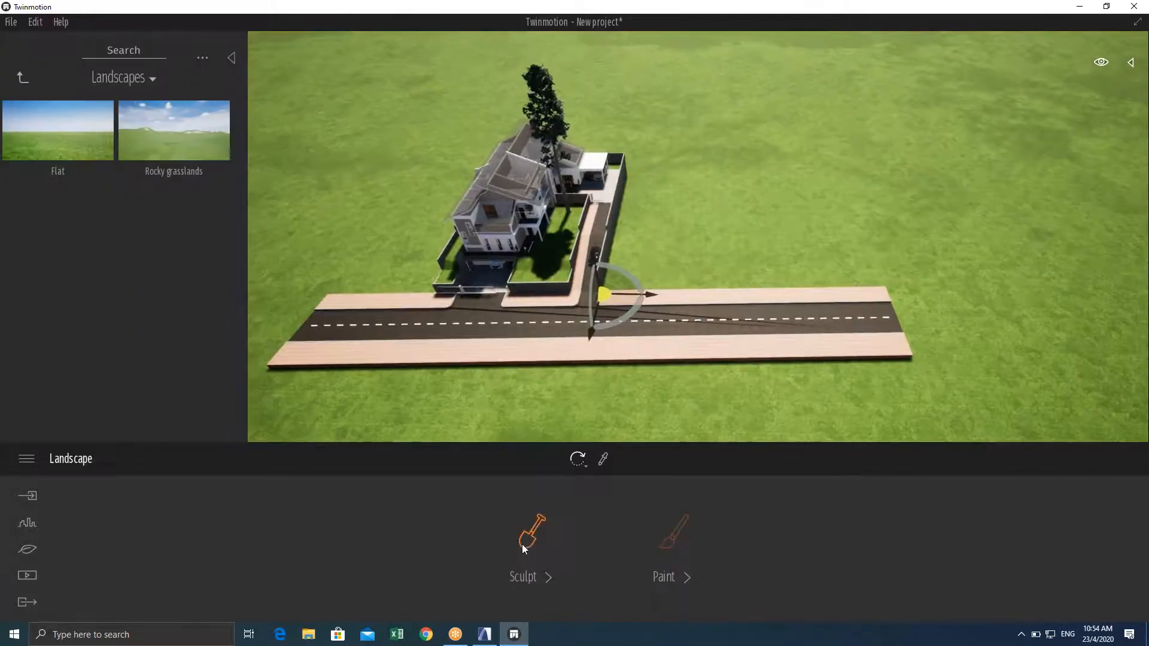
left_click(23, 554)
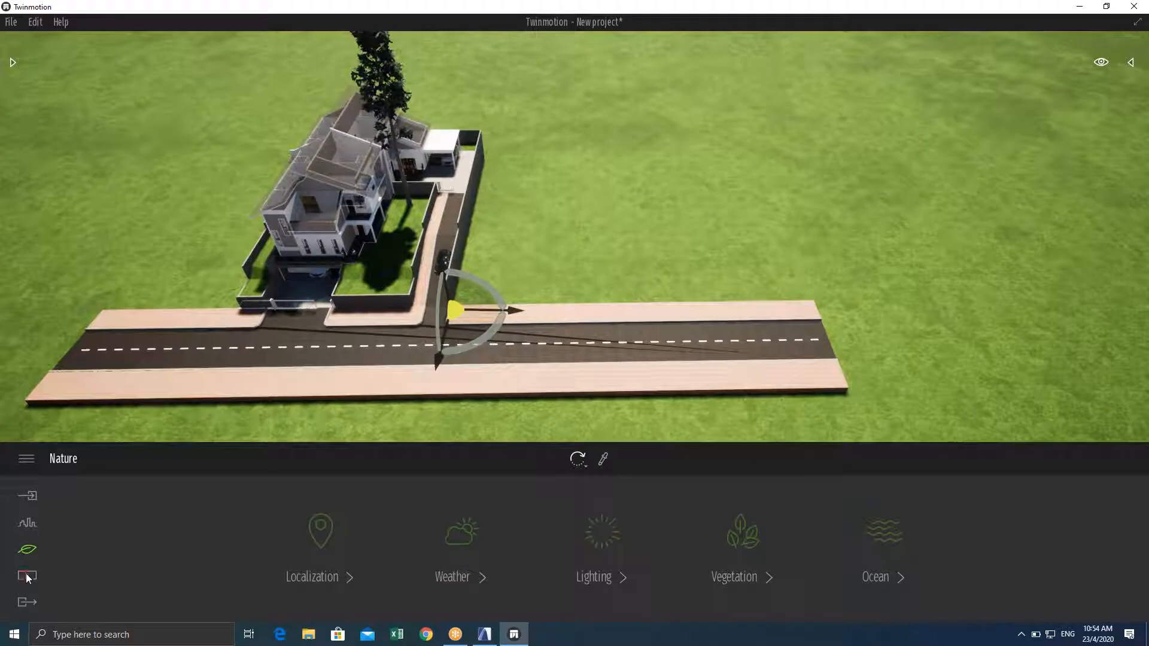
left_click(25, 527)
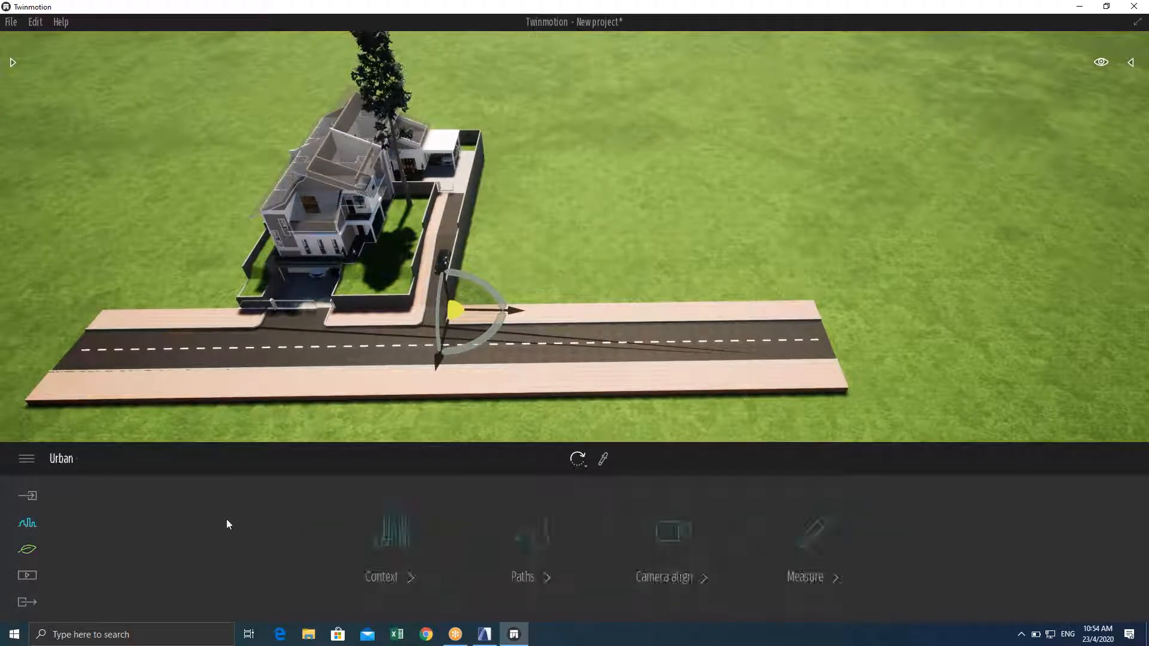
left_click(537, 547)
left_click(539, 533)
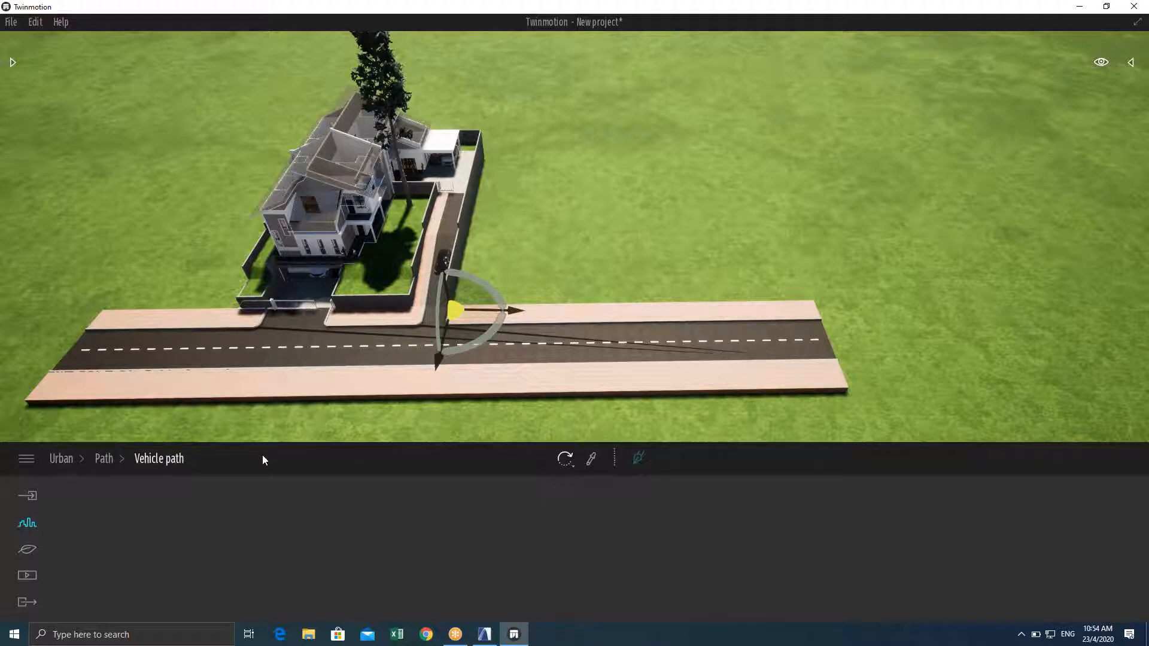
Shift the selected flat landscape slightly toward the near side of the street
left_click_drag(450, 311, 485, 342)
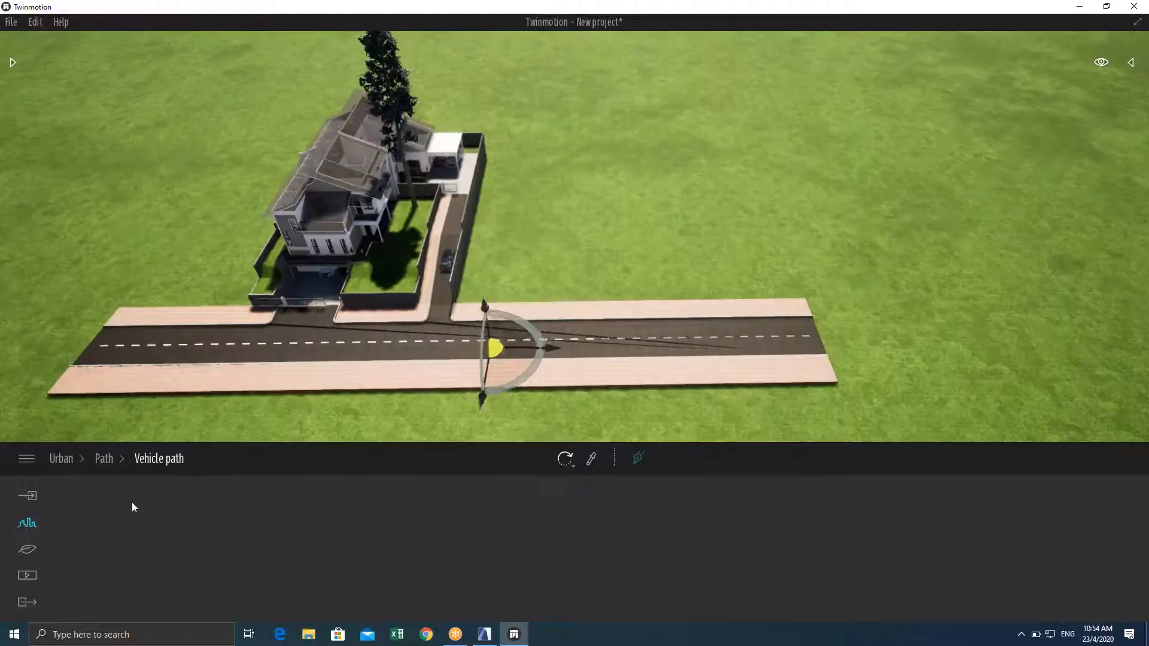
mouse_move(360, 364)
right_mouse_down()
mouse_move(281, 366)
mouse_move(359, 371)
mouse_move(347, 371)
mouse_move(356, 357)
right_mouse_up()
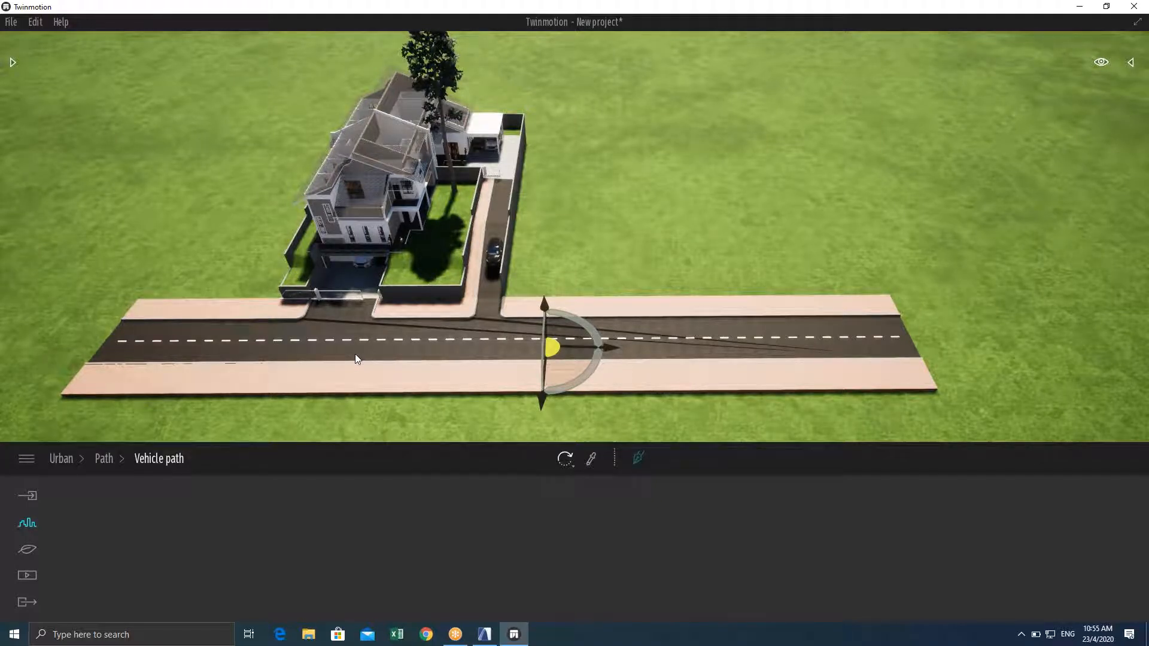
right_click_drag(354, 353, 916, 146)
Open the Scenegraph, look through its contents and check the scene Statistics
left_click(1130, 63)
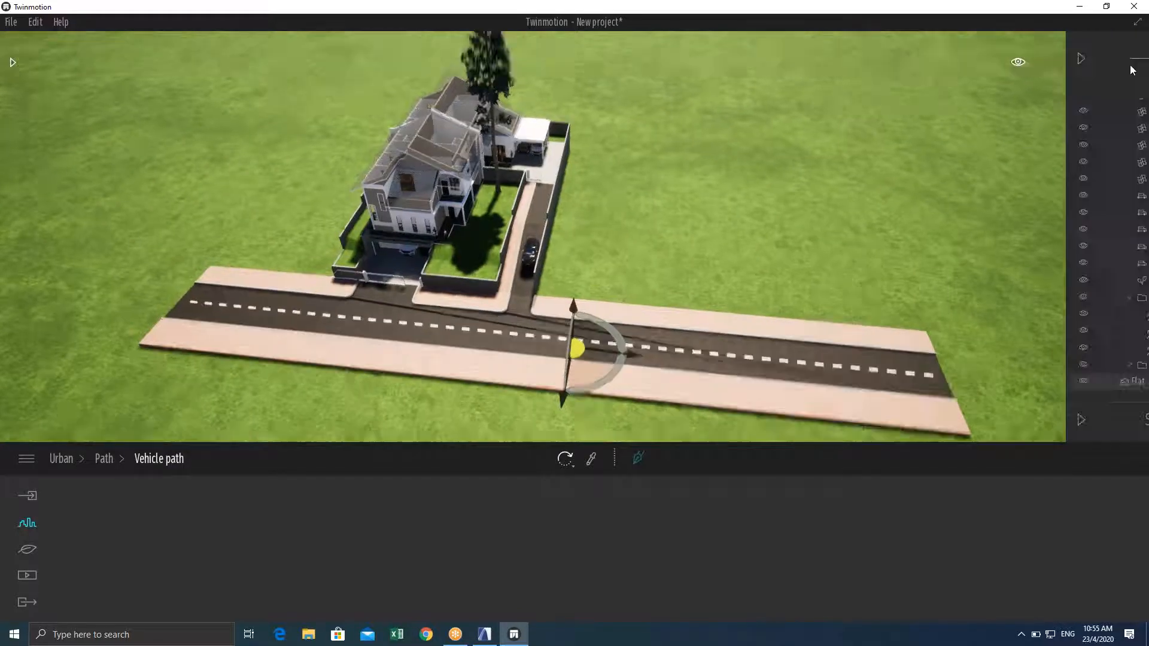
left_click(1060, 150)
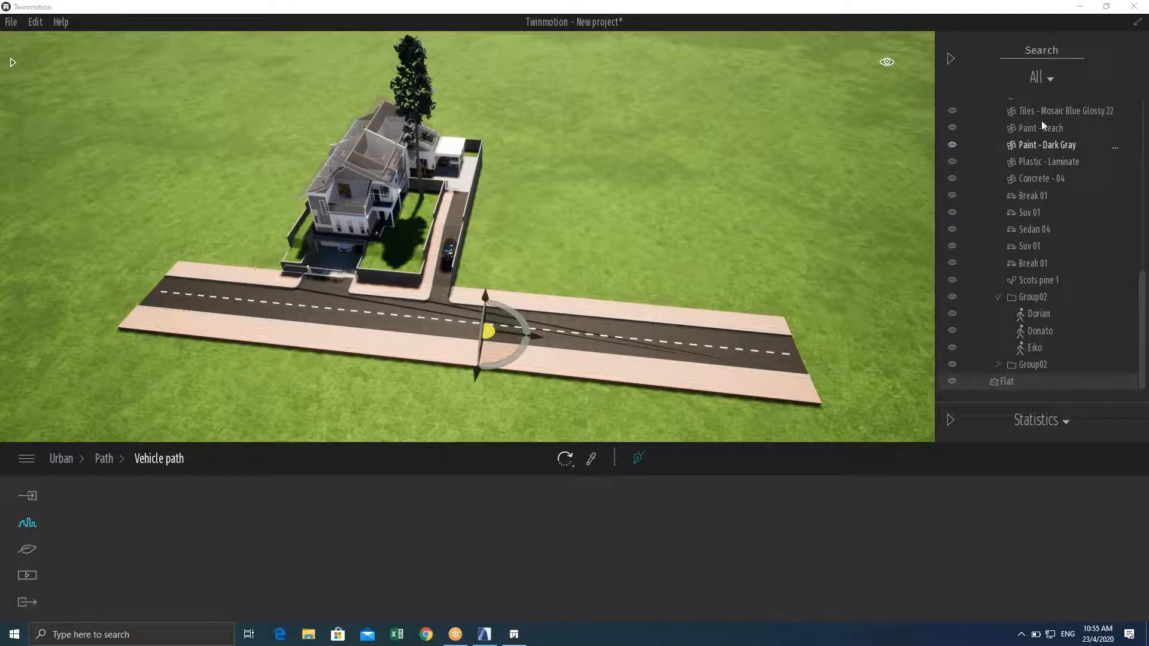
scroll(1047, 149, "up", 6)
scroll(1058, 165, "up", 1)
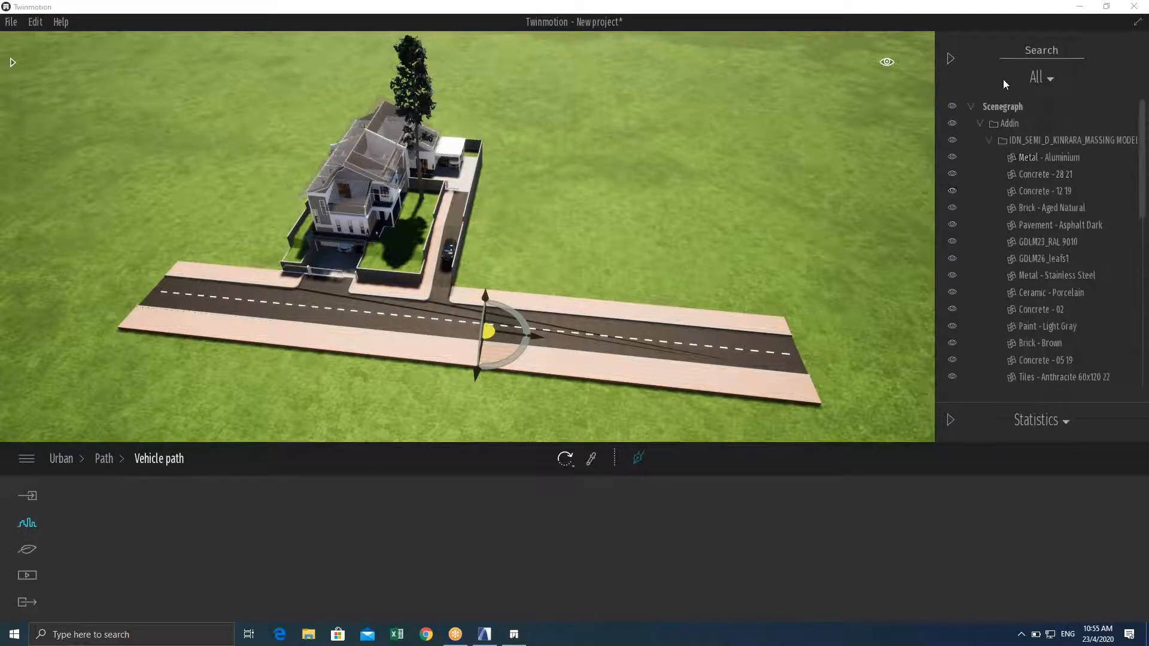
left_click(1038, 422)
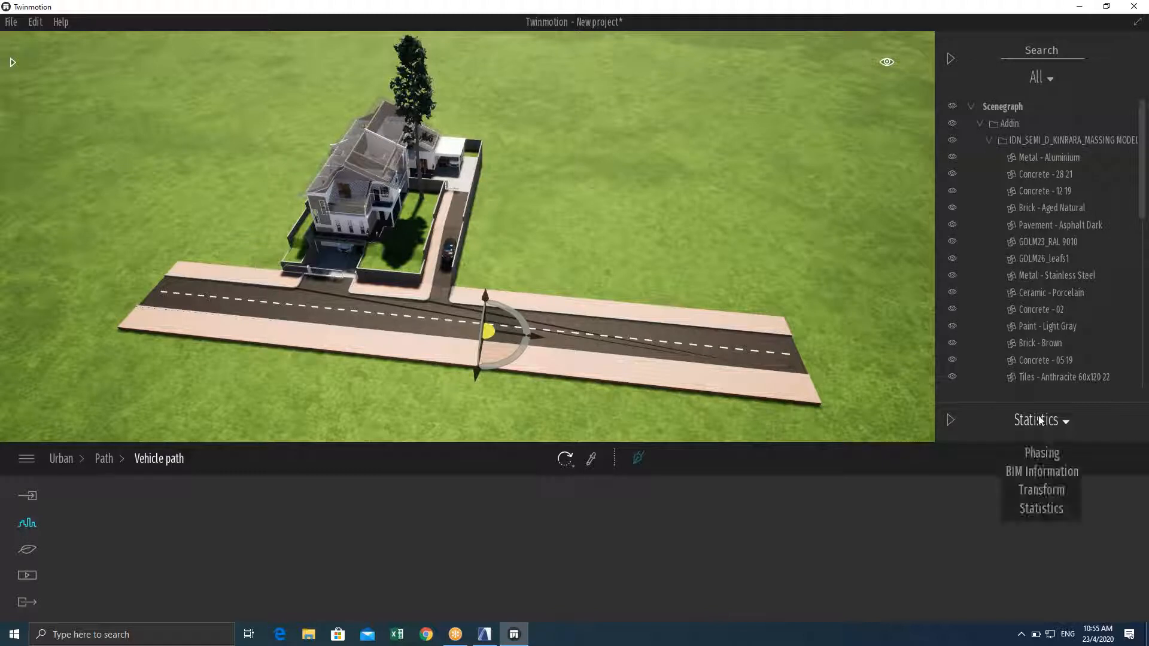
left_click(948, 421)
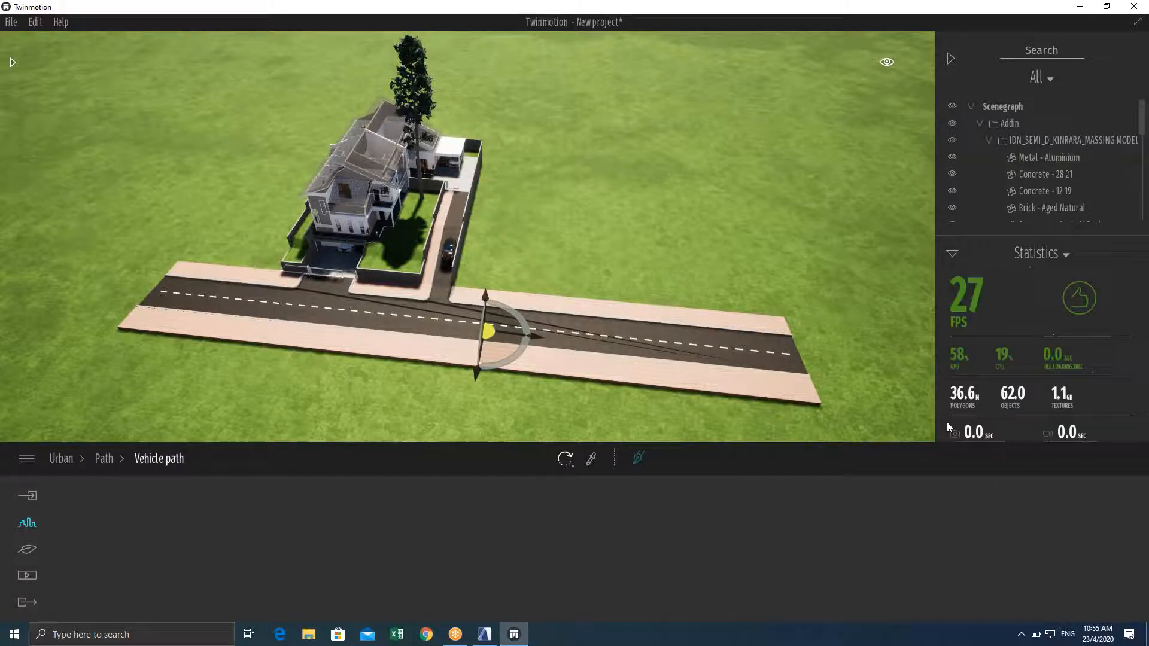
left_click(953, 247)
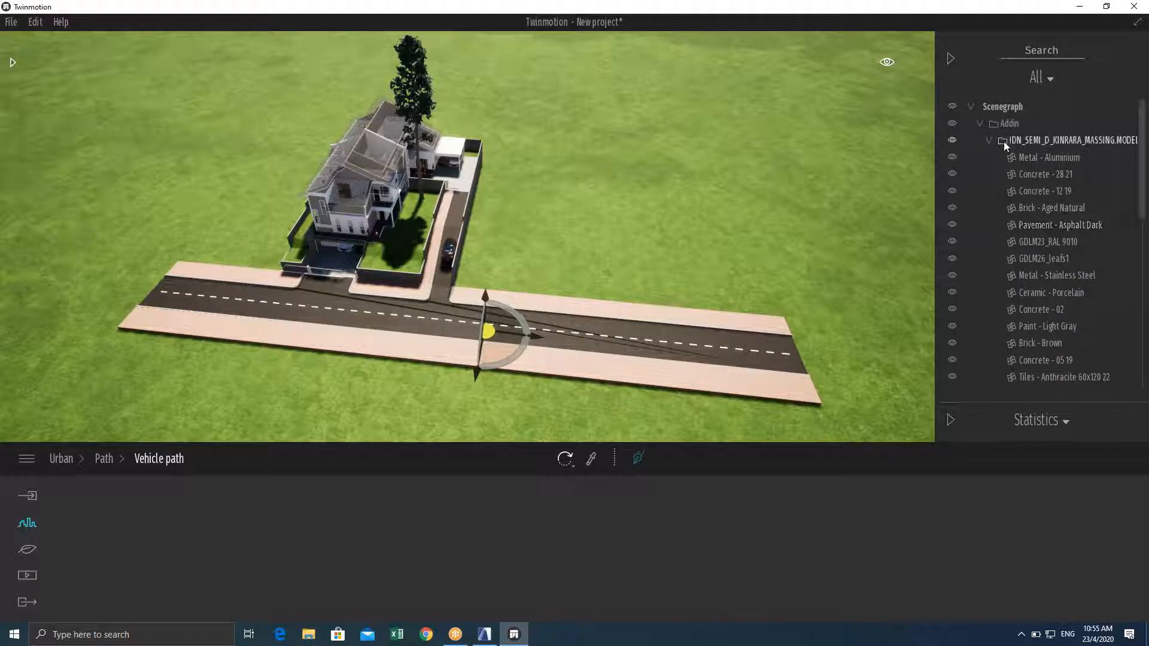
Browse the Scenegraph entries and its object type filters, keeping the filter on All
scroll(1099, 173, "down", 10)
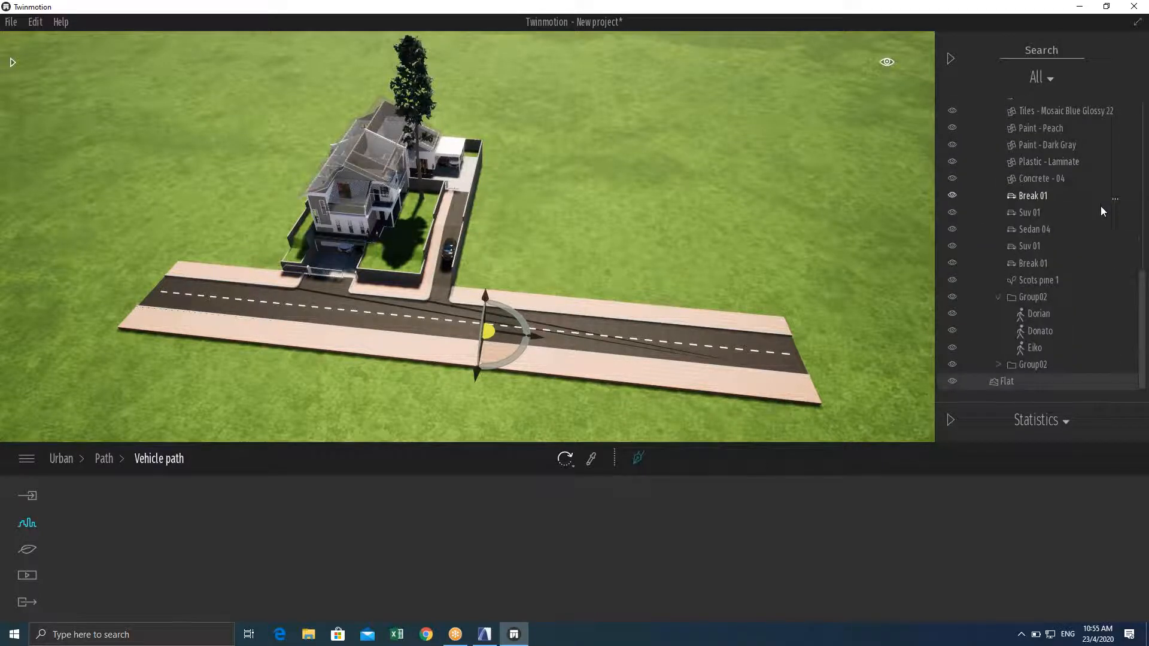
scroll(1040, 202, "up", 10)
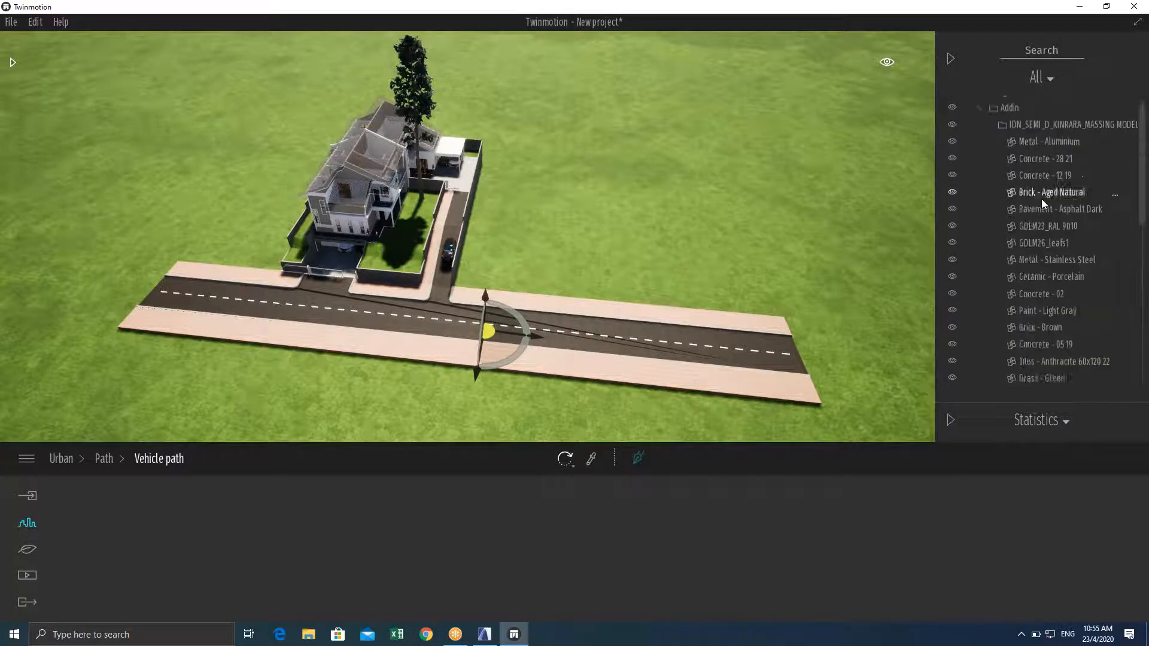
left_click(1042, 76)
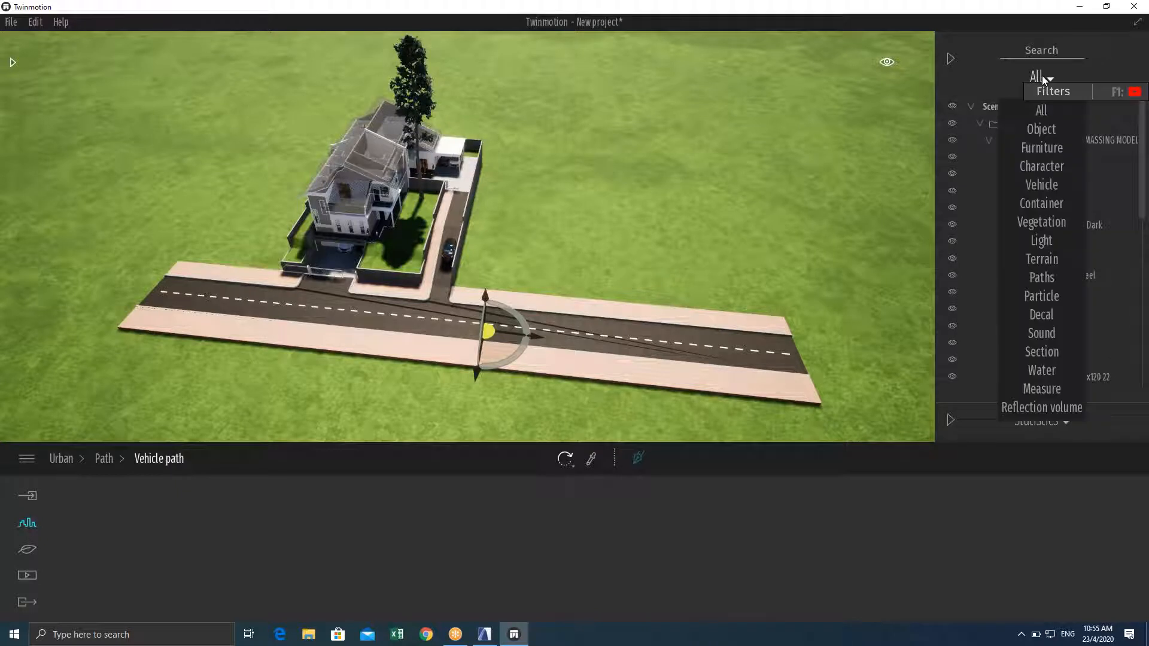
left_click(1023, 111)
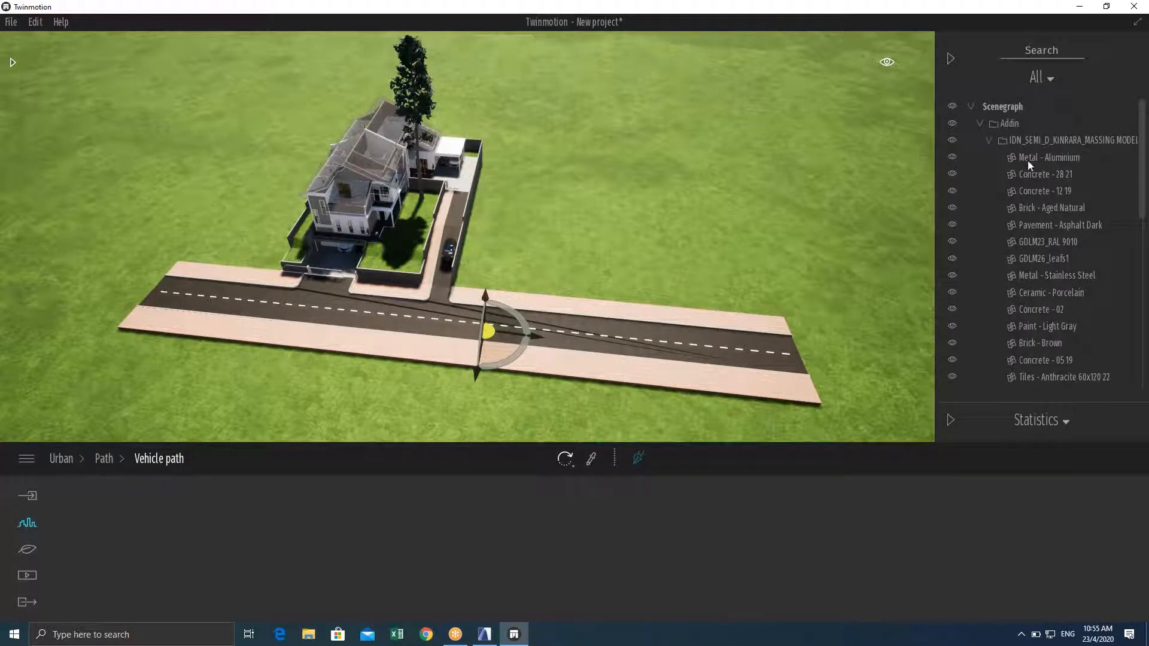
scroll(1049, 203, "down", 10)
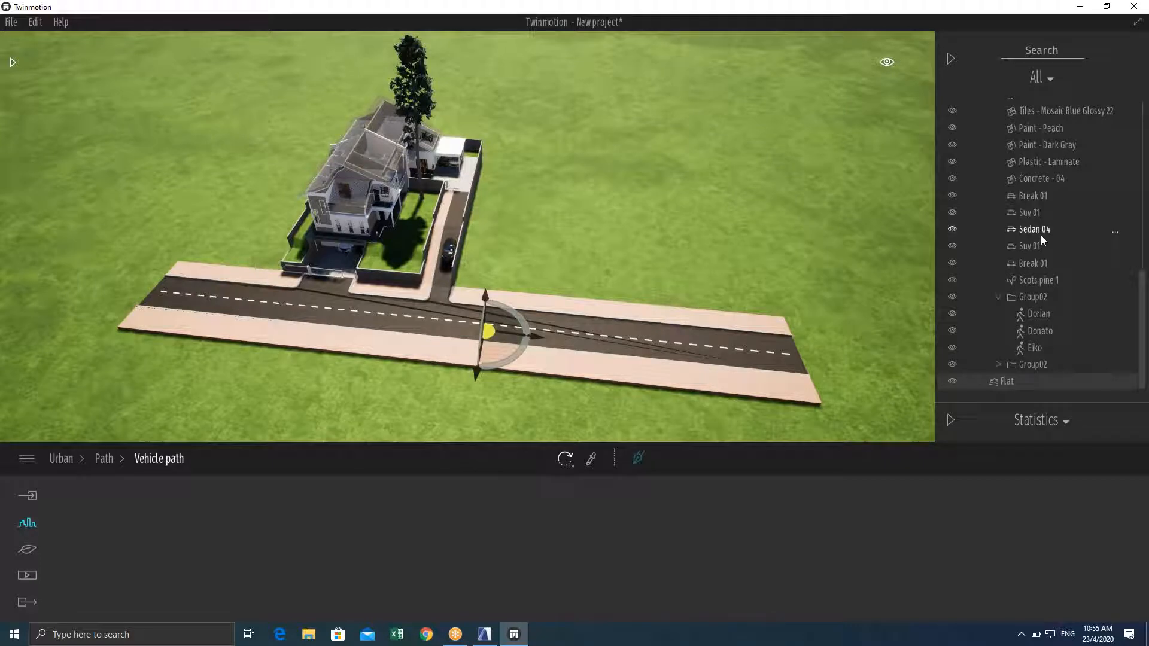
View the house and driveway up close with the Scenegraph hidden and shown again
right_click_drag(471, 247, 389, 254)
scroll(467, 237, "up", 5)
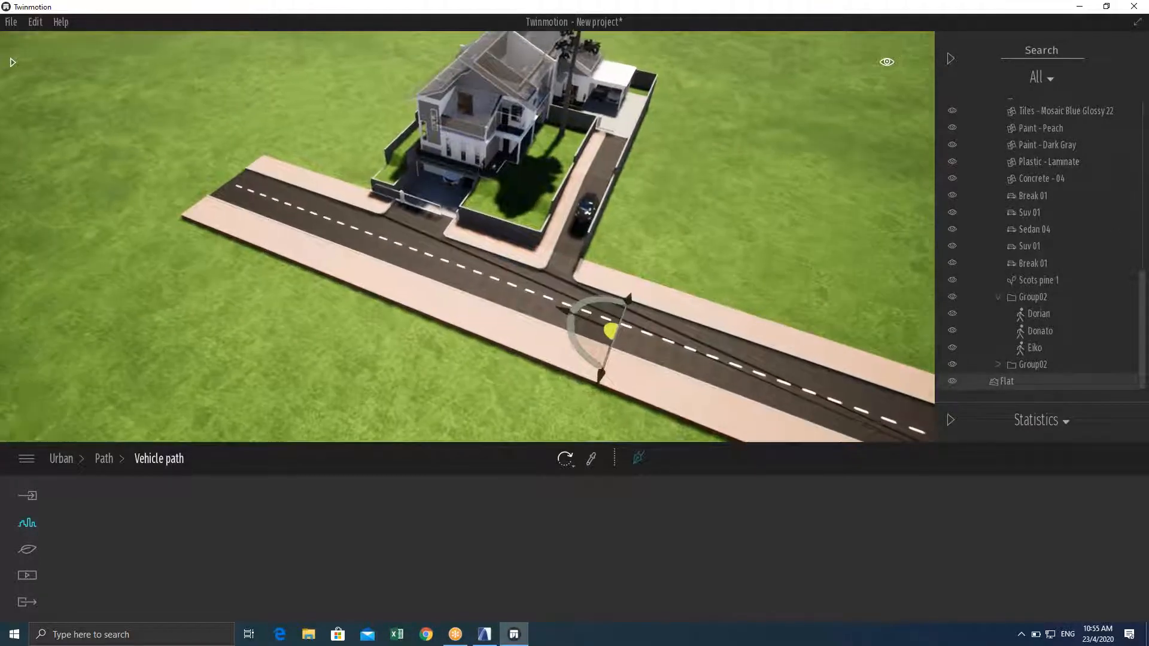
right_click_drag(470, 239, 599, 218)
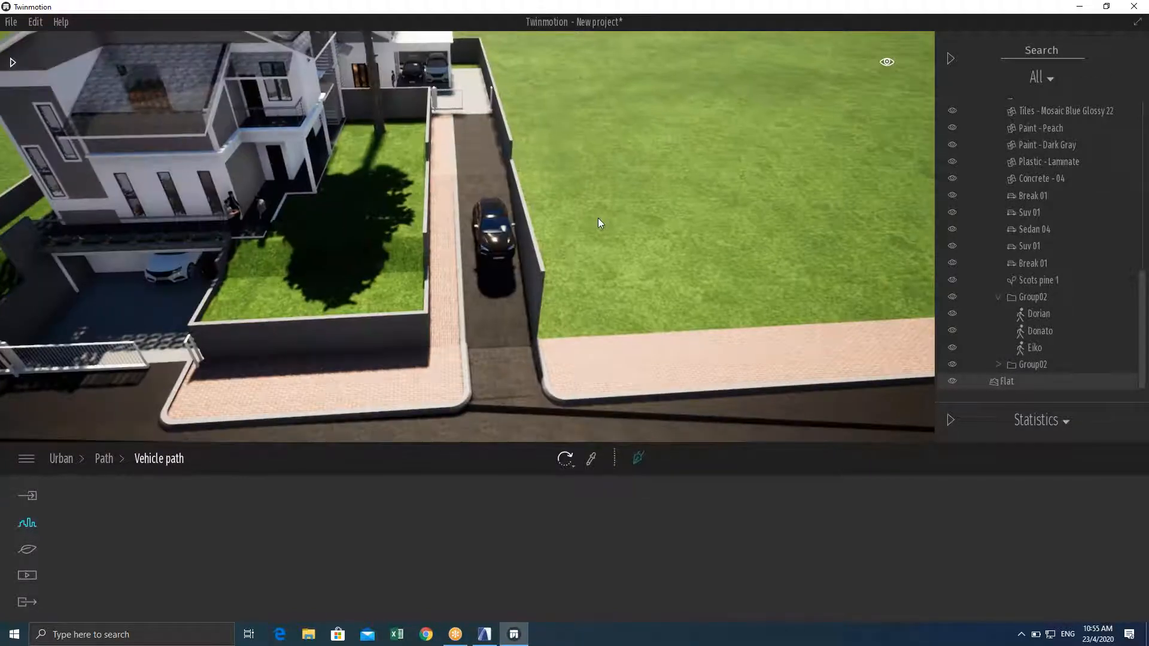
left_click(949, 57)
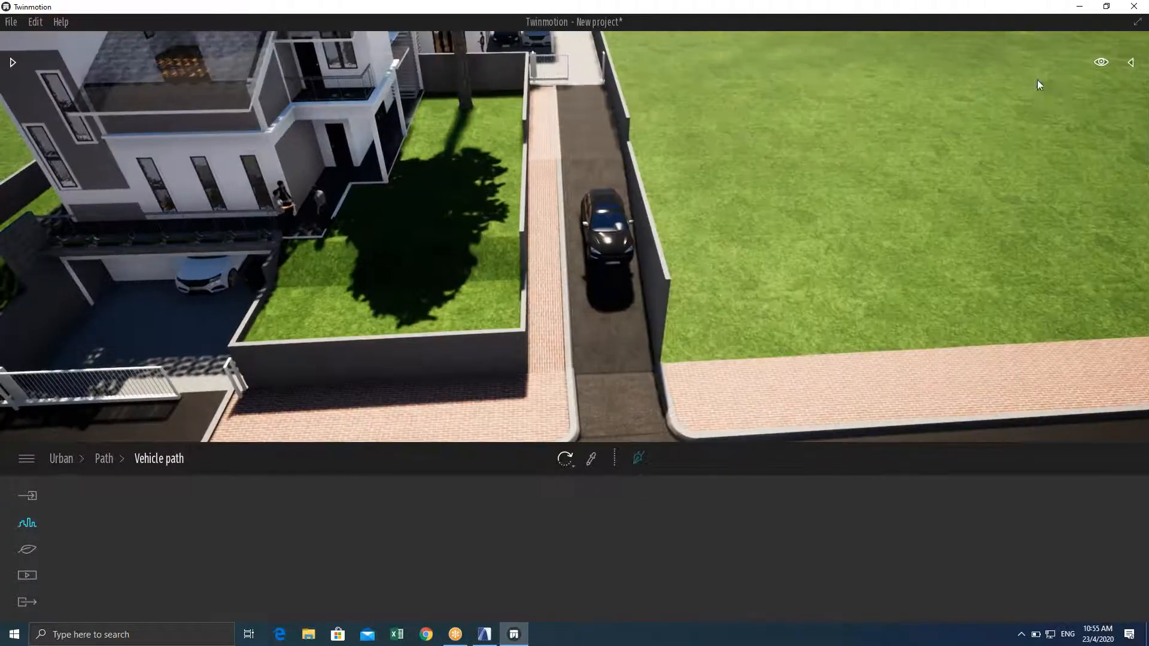
left_click(1133, 63)
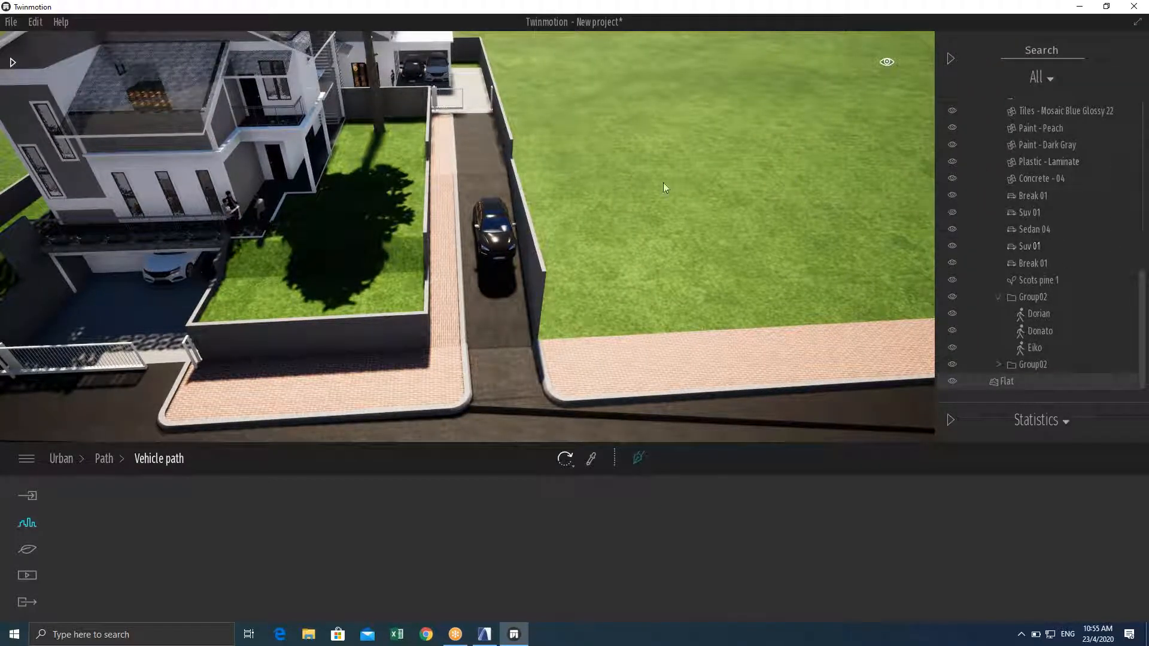
left_click_drag(640, 170, 806, 159)
scroll(1029, 166, "up", 5)
scroll(1038, 159, "up", 5)
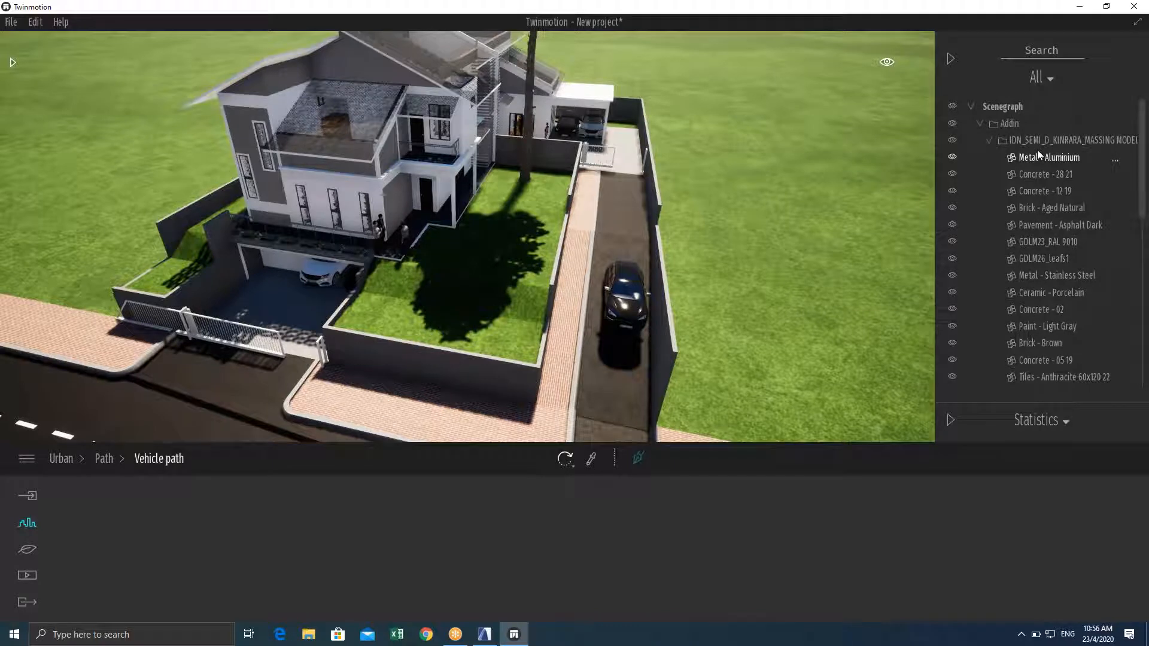
Look at the day time and camera, walk and VR view settings, then return to the Scenegraph
left_click(950, 58)
mouse_move(1102, 67)
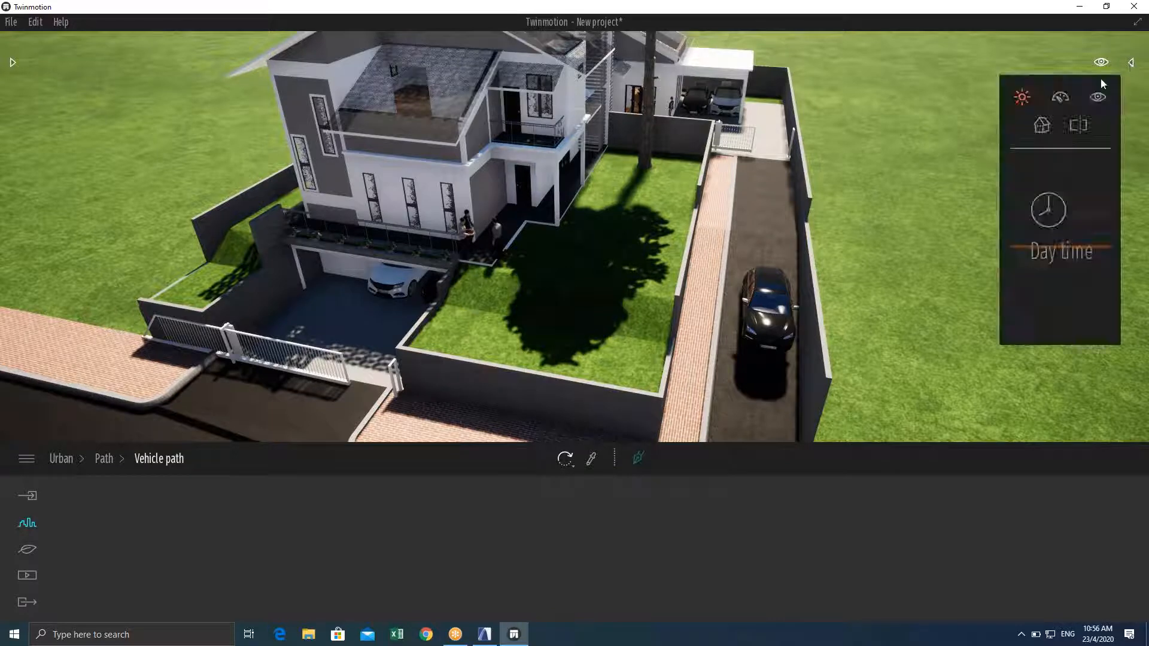
left_click(1097, 96)
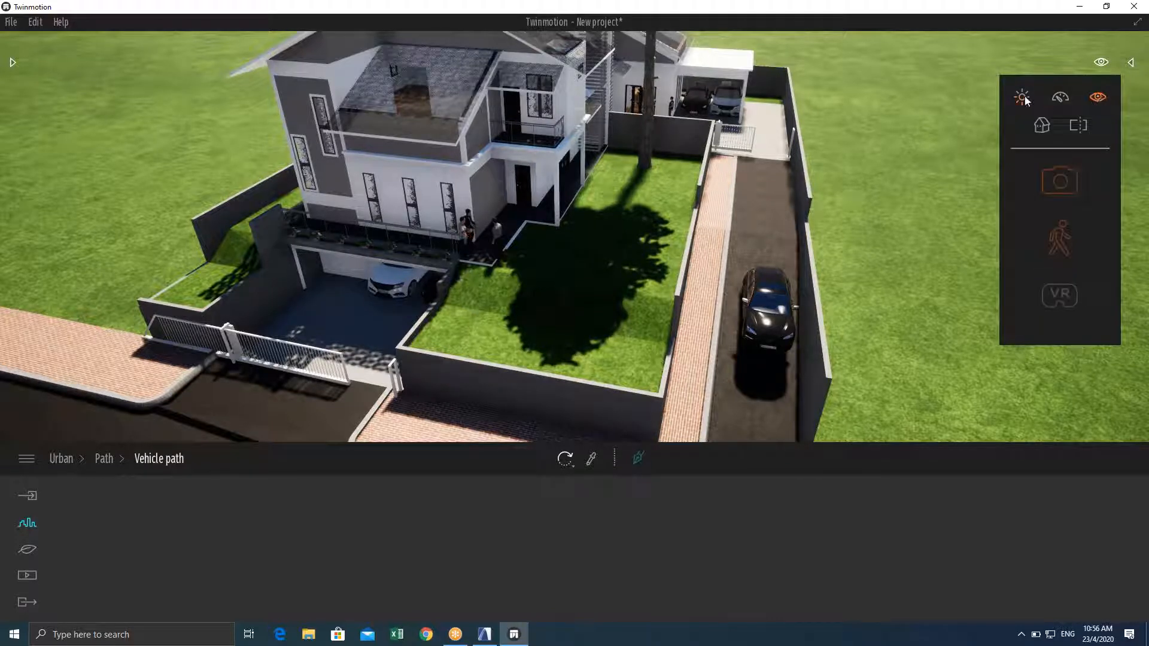
left_click(1130, 62)
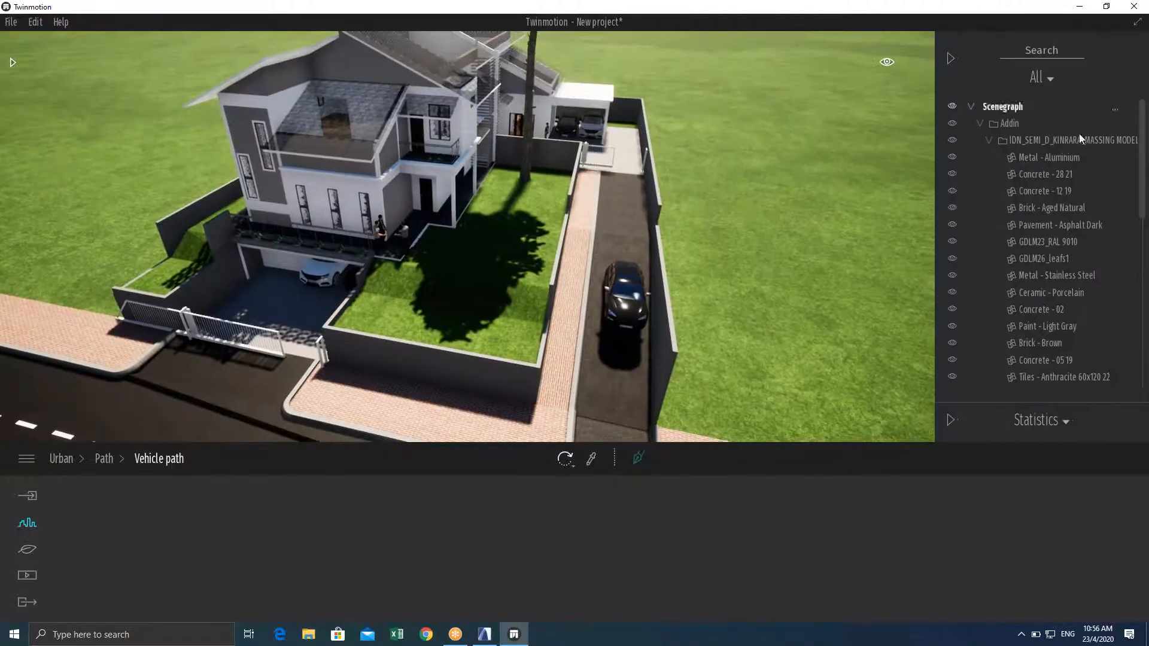
Hide both Suv 01 vehicles, Sedan 04 and the lower Break 01 in the Scenegraph
scroll(1071, 188, "down", 10)
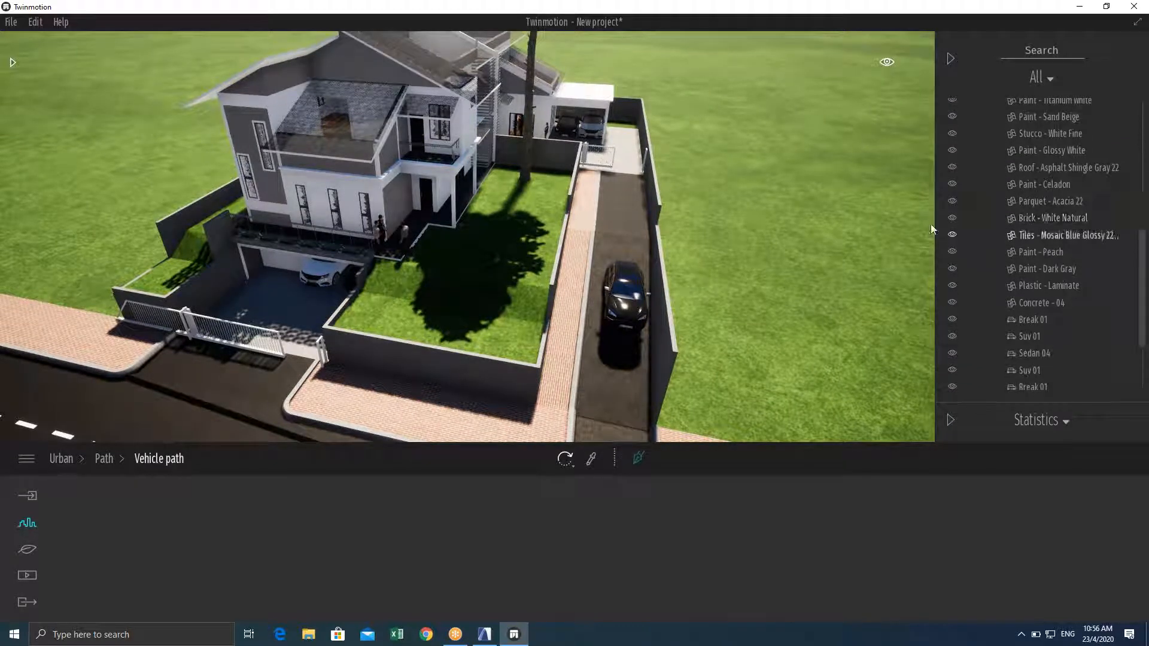
scroll(526, 235, "up", 1)
middle_click_drag(778, 281, 806, 247)
scroll(1040, 231, "down", 3)
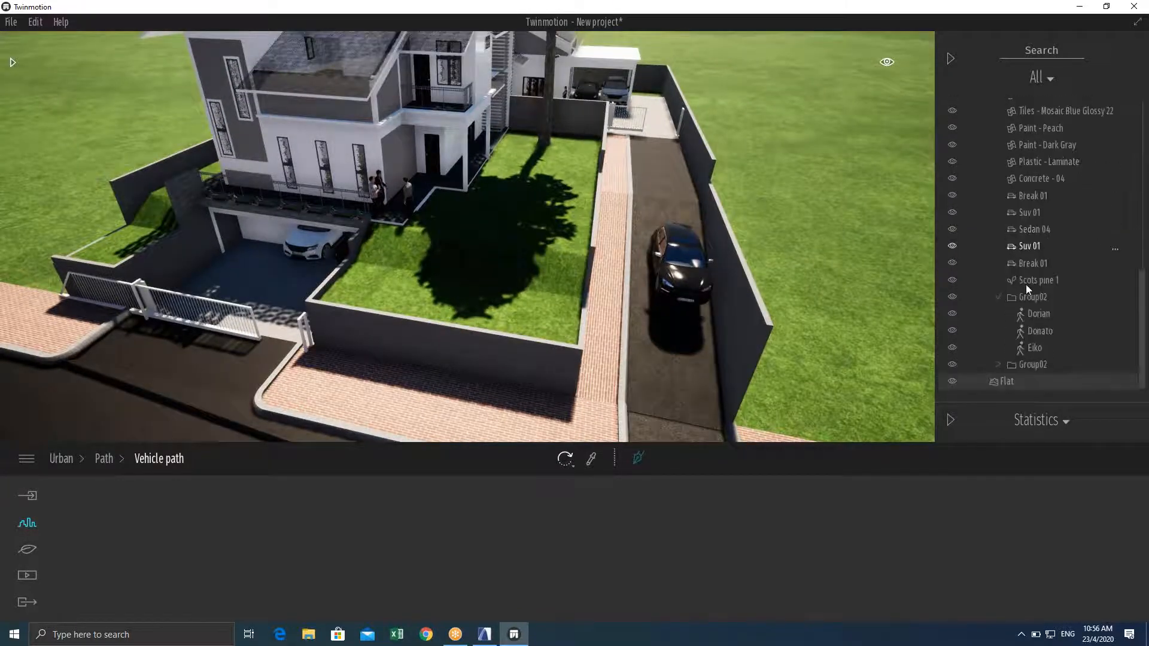
left_click(951, 212)
left_click(951, 230)
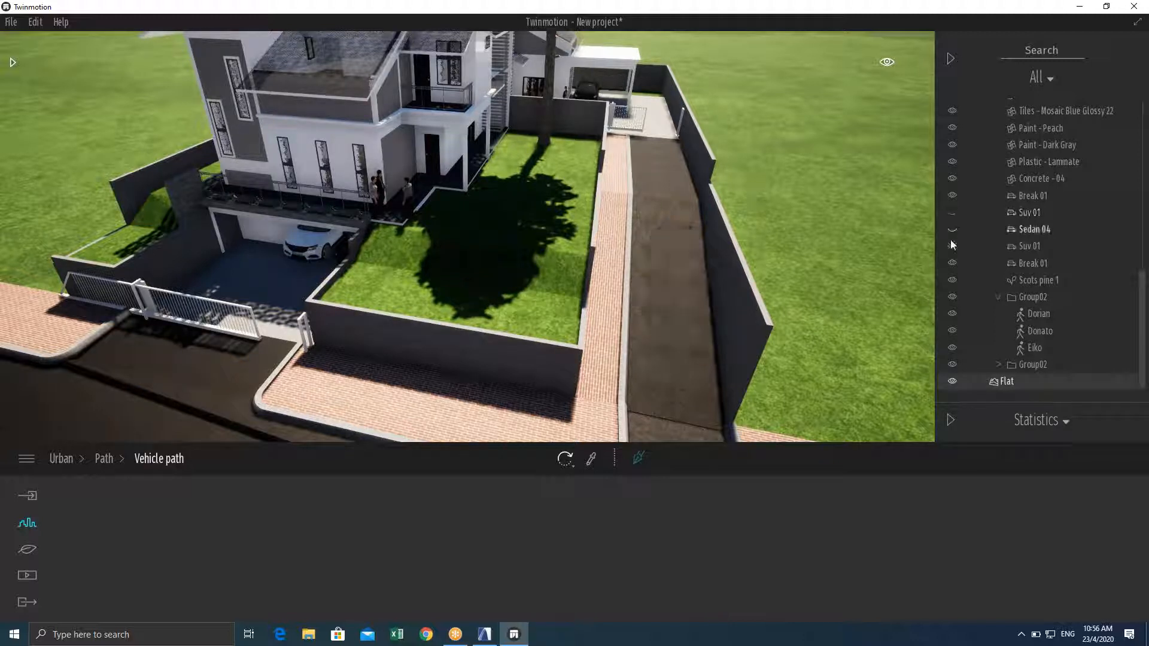
left_click(952, 246)
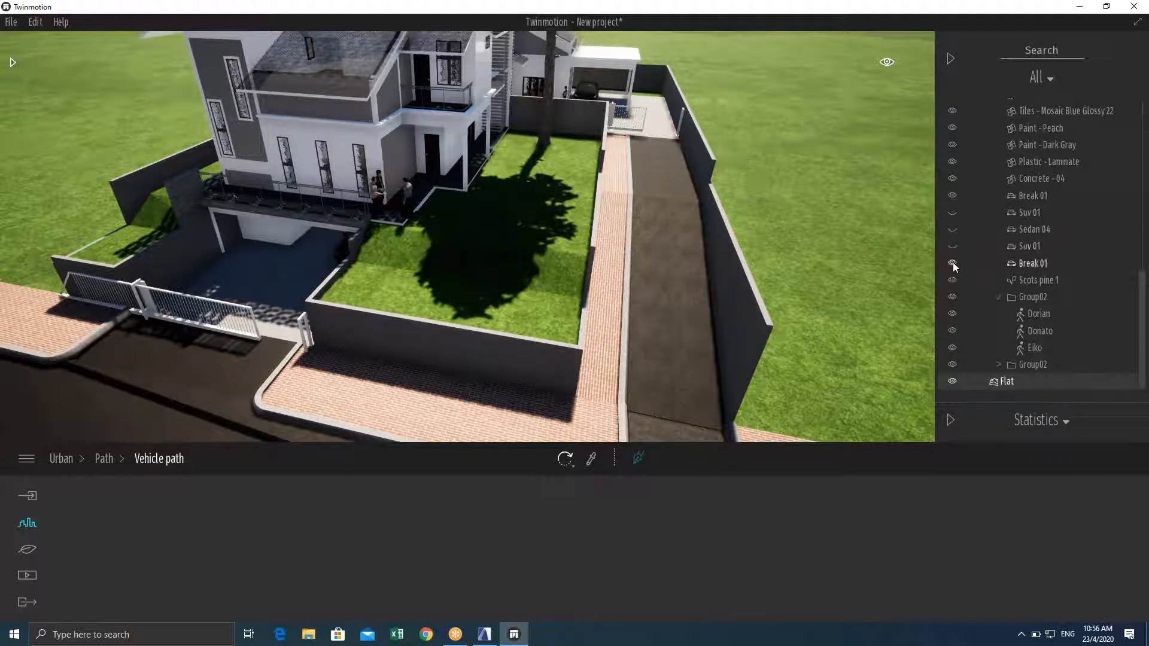
left_click(952, 264)
Make the hidden Suv 01, Sedan 04 and Break 01 vehicles visible again
right_click_drag(612, 225, 652, 191)
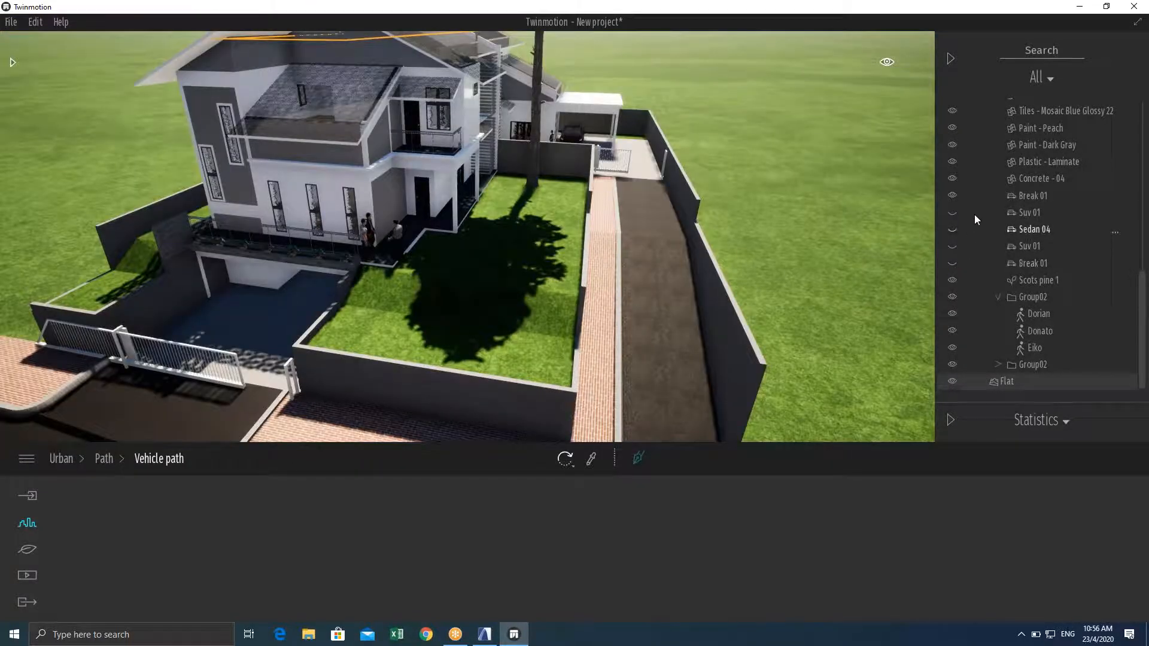
scroll(1034, 149, "up", 2)
scroll(1034, 150, "down", 4)
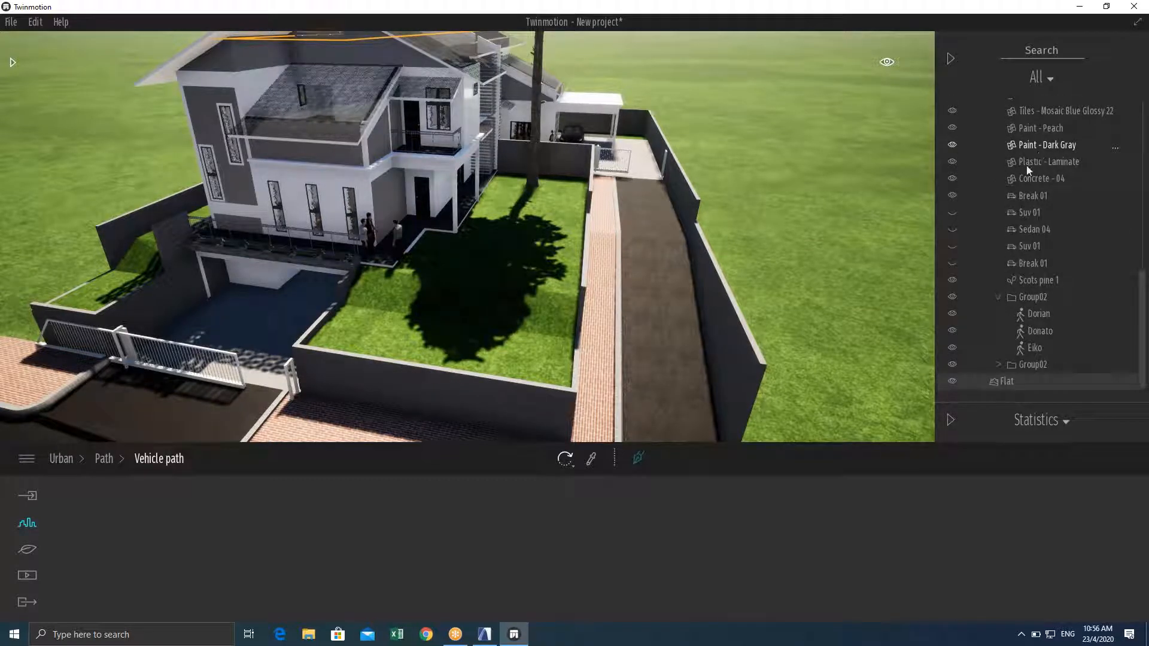
left_click(952, 212)
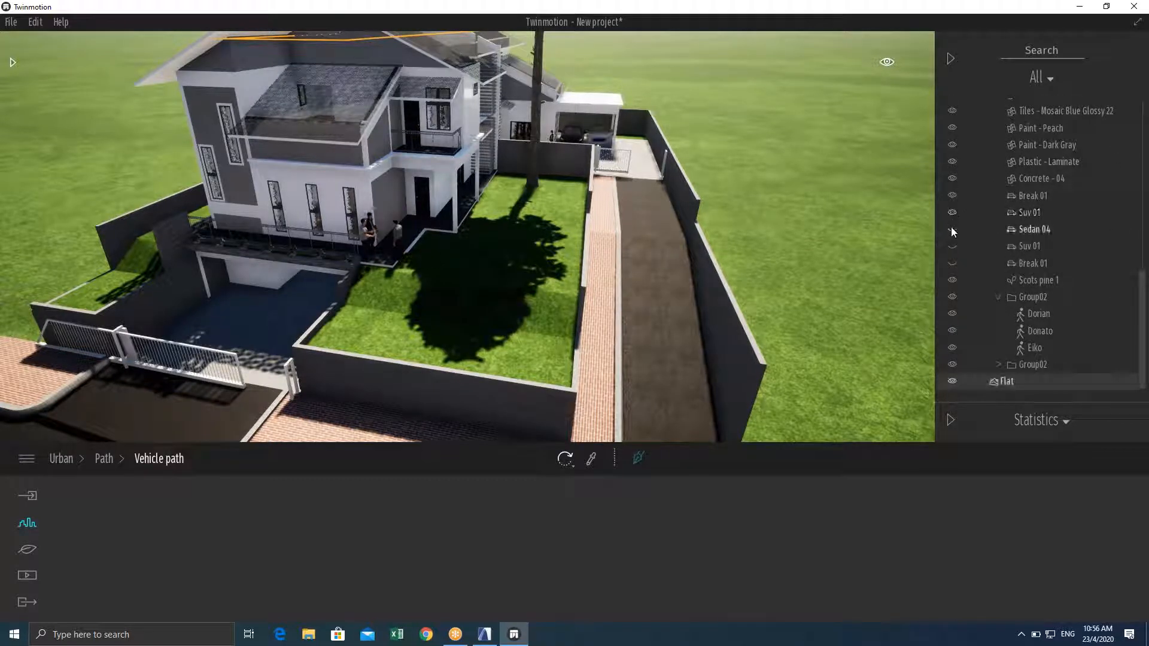
left_click(952, 229)
left_click(953, 246)
left_click(954, 260)
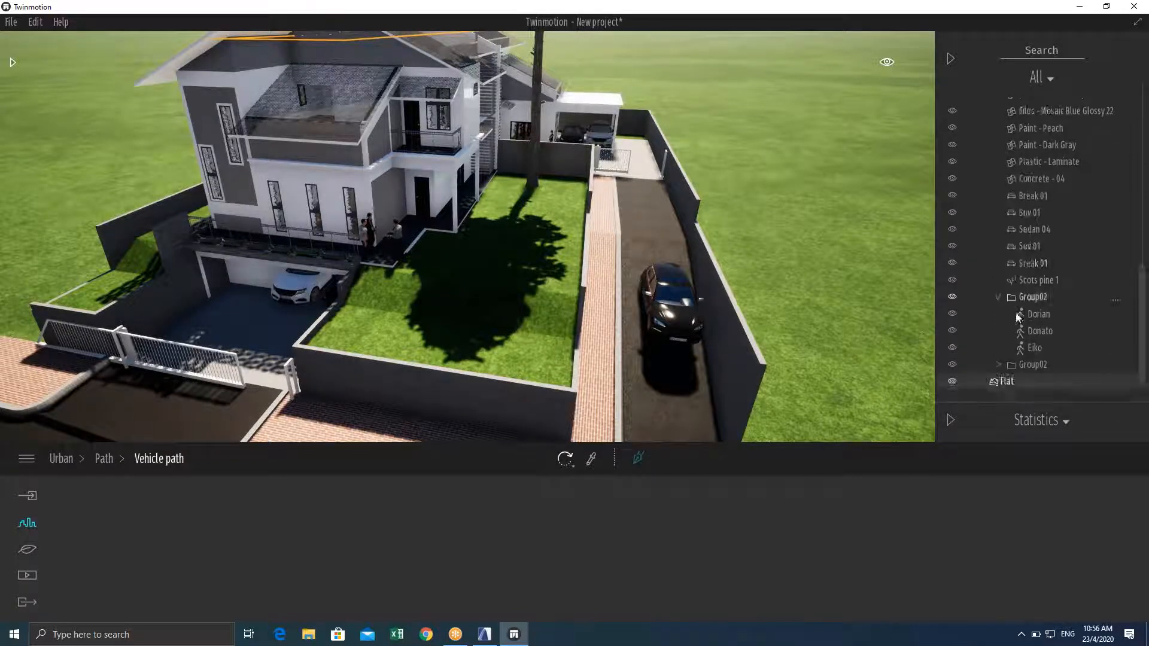
Toggle the visibility of the Flat landscape off and on, then leave it hidden
left_click(952, 381)
left_click(951, 381)
left_click(952, 381)
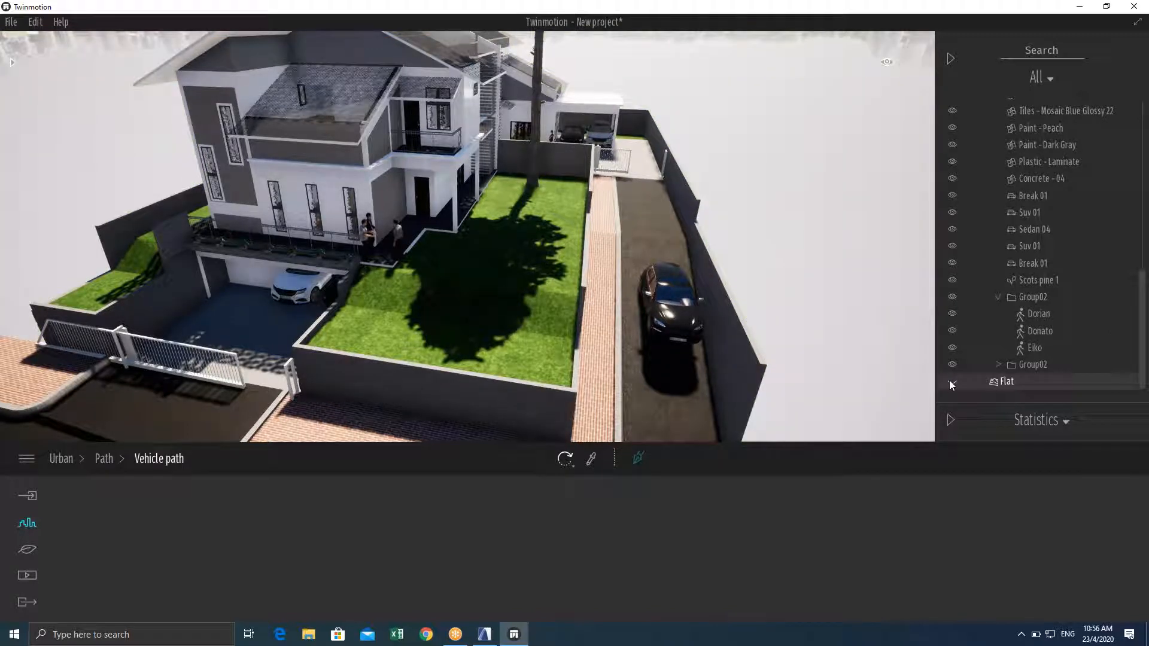
Make the Flat landscape visible again and select the lower Suv 01 in the Scenegraph
left_click(952, 381)
left_click(1017, 245)
Return to the top of the Scenegraph list and collapse the Scenegraph to enlarge the scene view
scroll(1007, 242, "up", 5)
scroll(1006, 269, "up", 3)
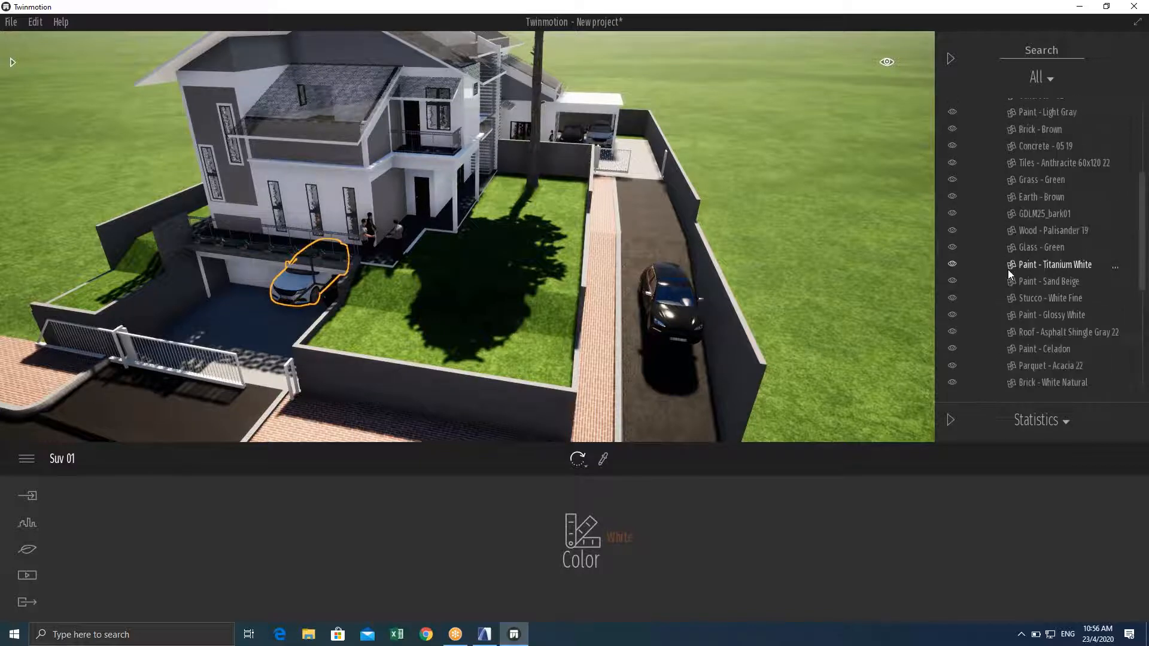
scroll(1006, 269, "up", 5)
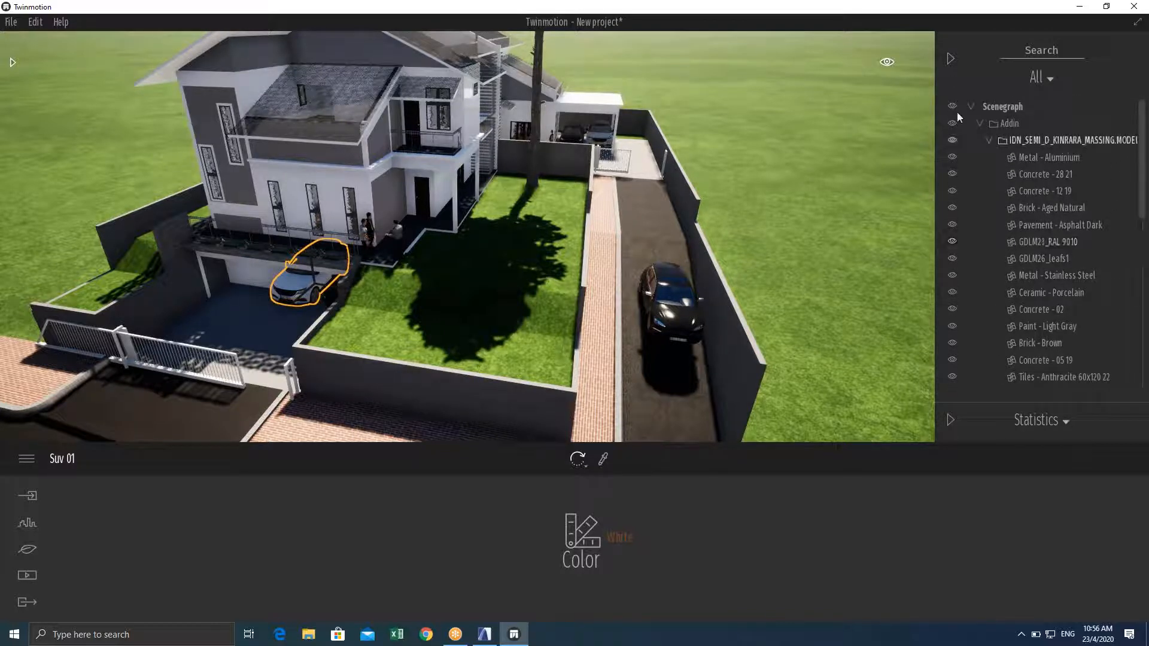
left_click(950, 59)
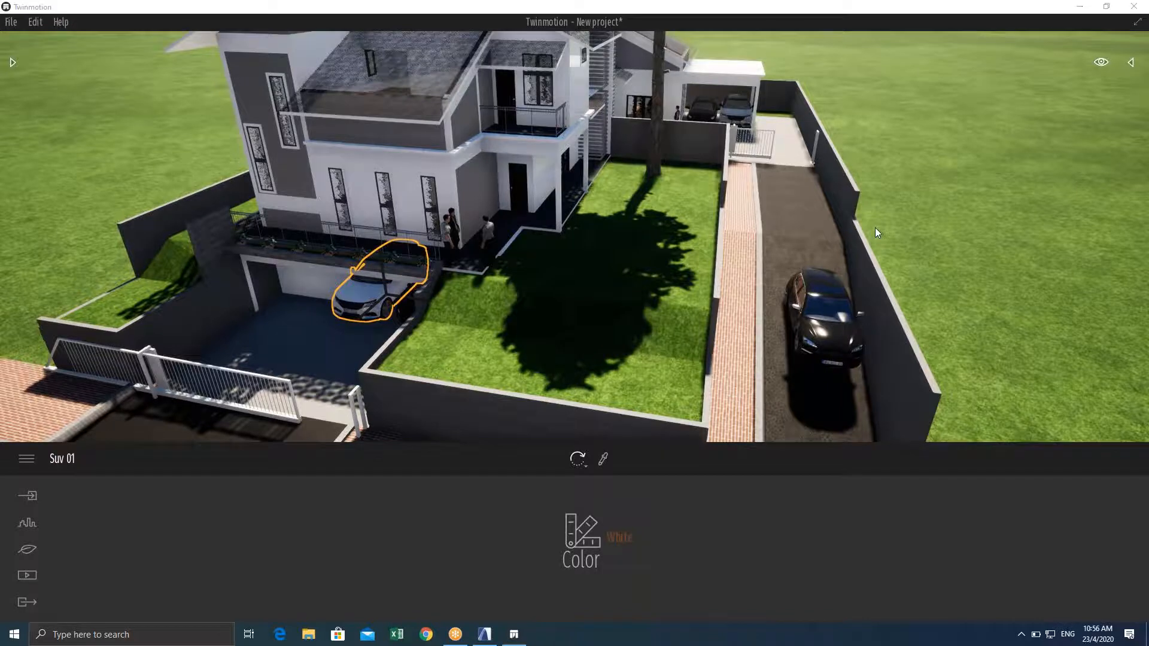
Examine the front of the house, the garage entrance, the lawn and the driveway from closer and lower viewpoints
right_click_drag(788, 206, 762, 207)
key("w")
key("s")
key("w")
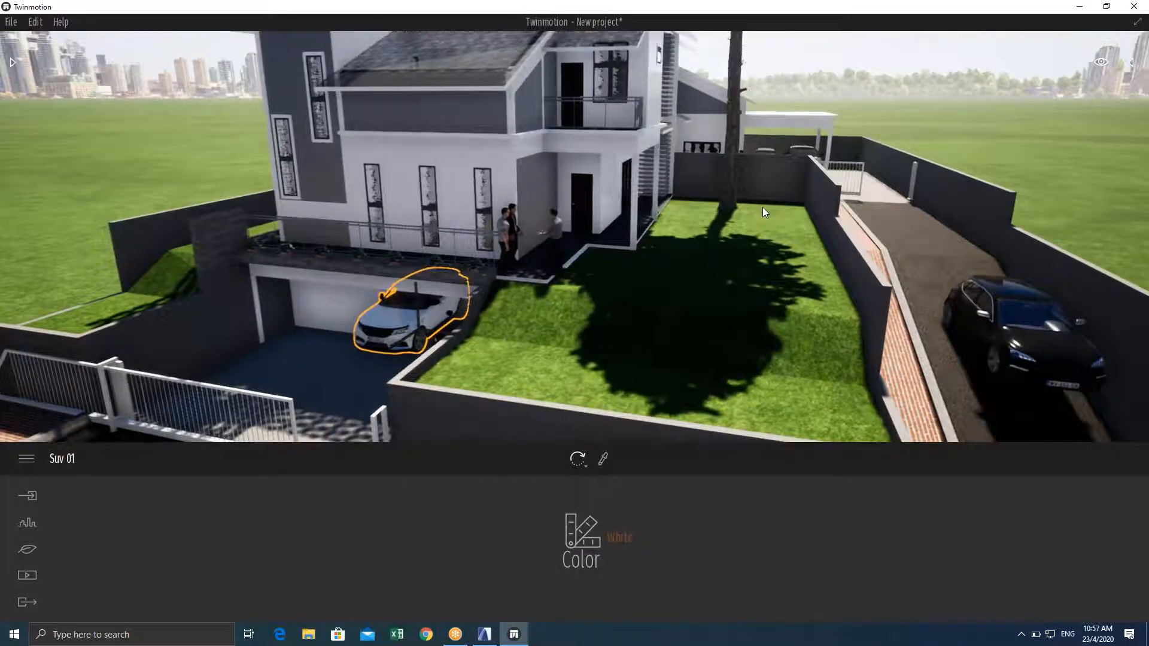
right_click_drag(665, 236, 630, 257)
key("w")
key("s")
key("d")
key("w")
key("s")
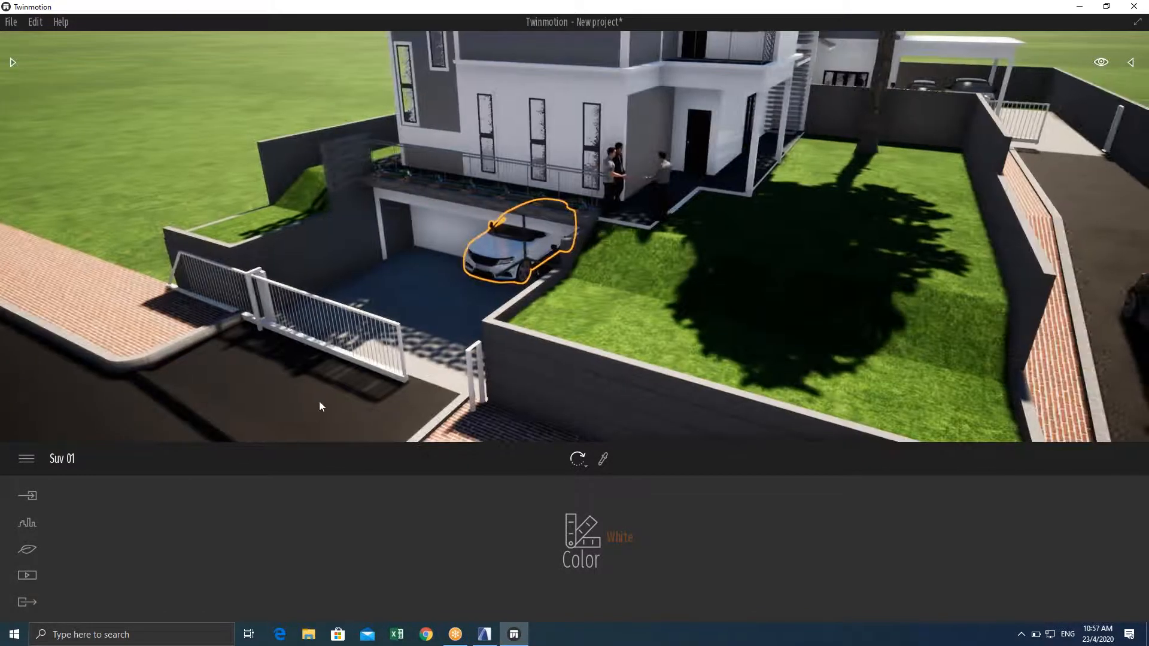
Switch to ARCHICAD 23 and examine the house front, people, tree and garden in the 3D perspective
left_click(484, 634)
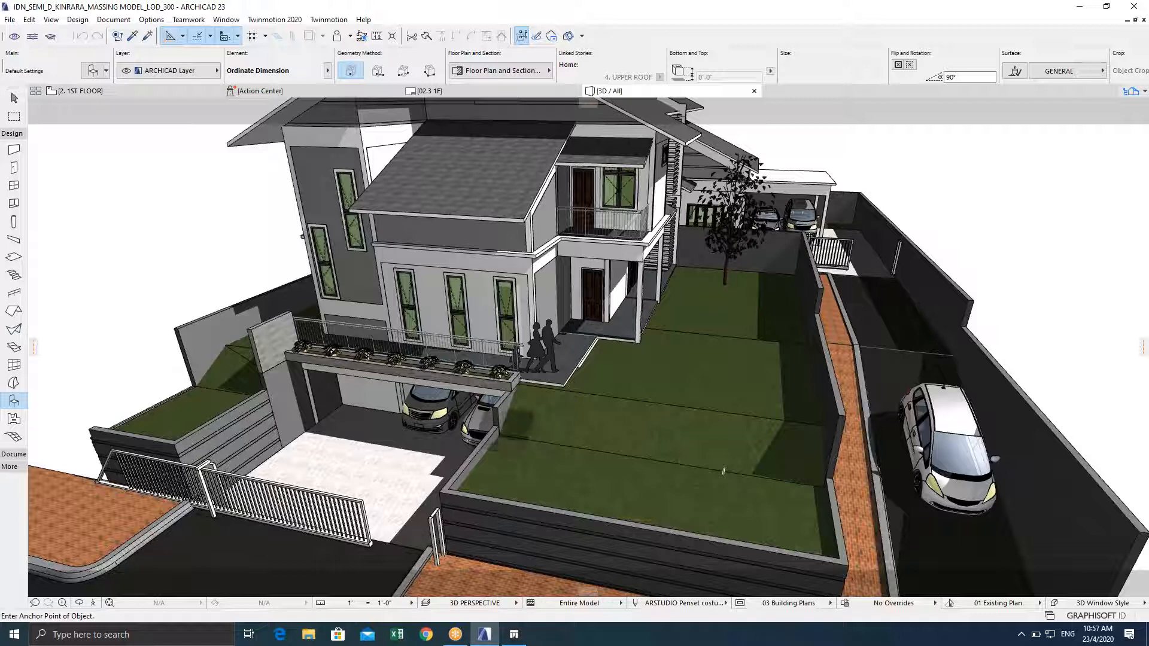
scroll(510, 425, "down", 6)
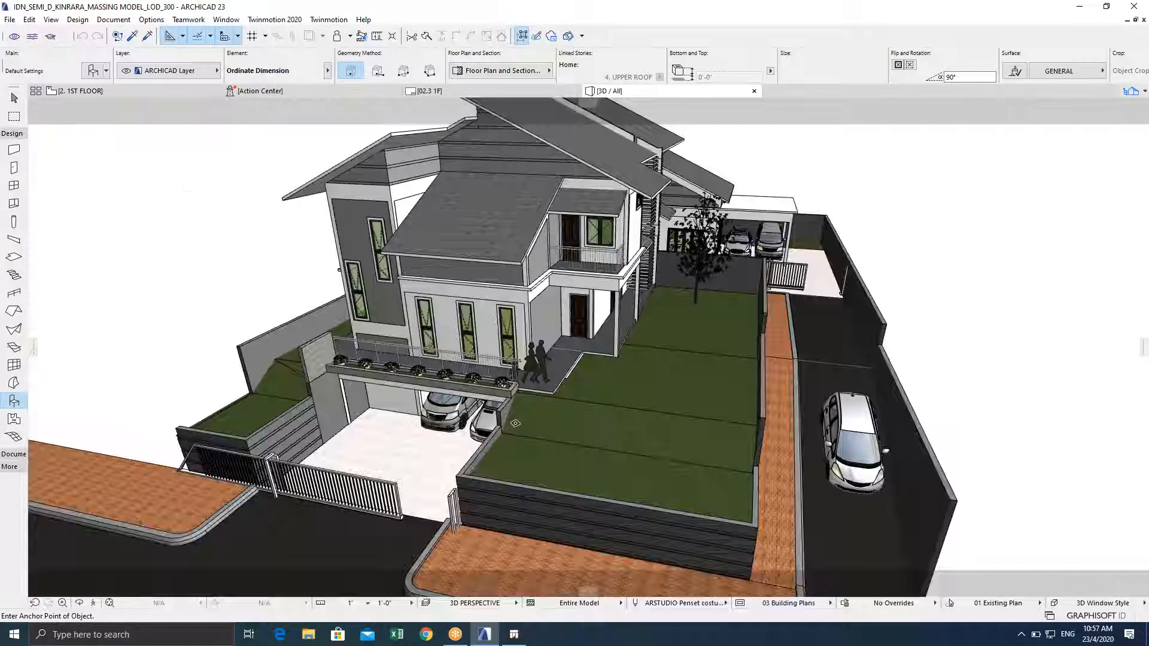
scroll(611, 408, "up", 8)
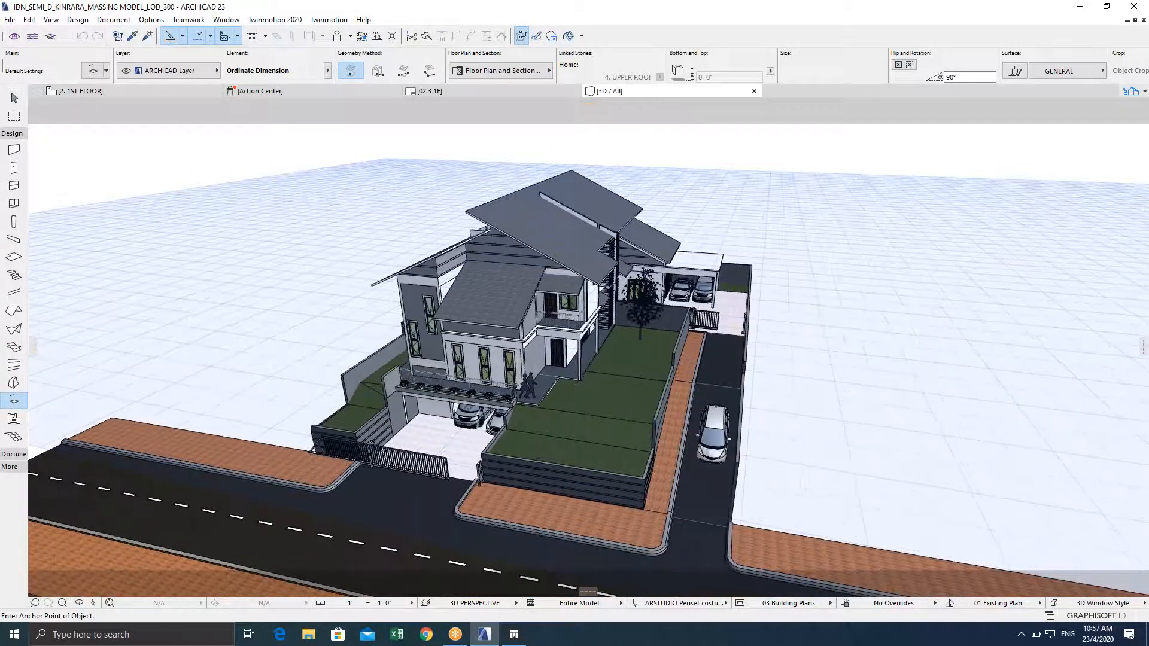
middle_click_drag(611, 409, 630, 409, "shift")
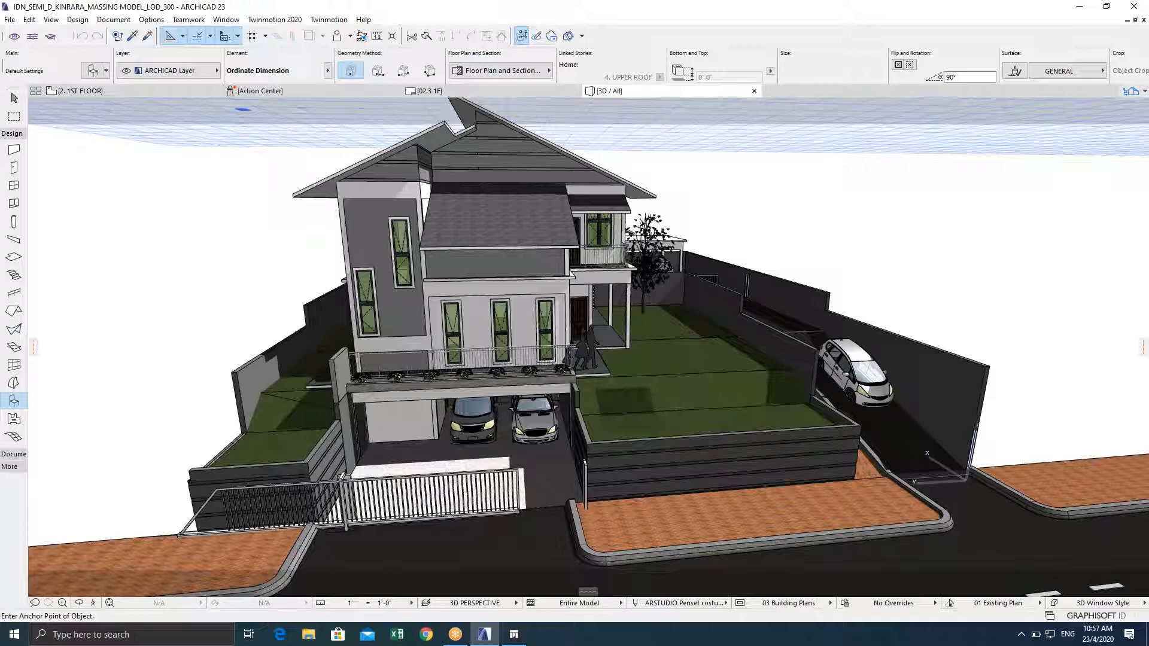
scroll(628, 406, "up", 2)
middle_click_drag(604, 383, 509, 433, "shift")
scroll(601, 410, "up", 3)
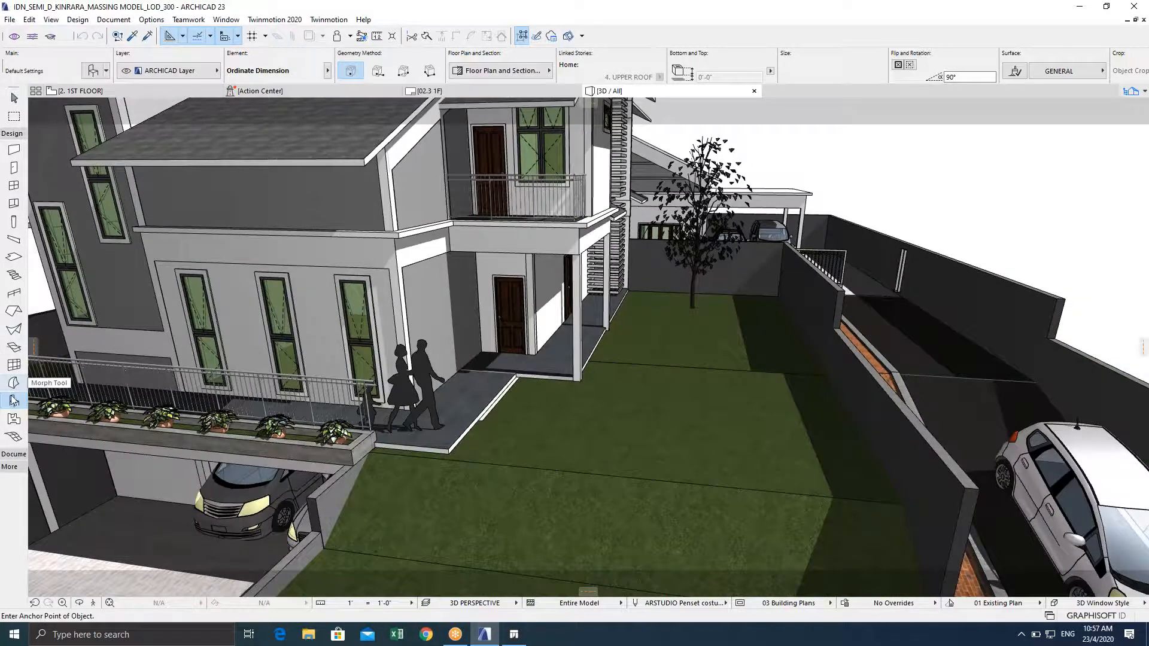
Open the default settings of the Object tool and search the library for "tree"
key("ctrl+t")
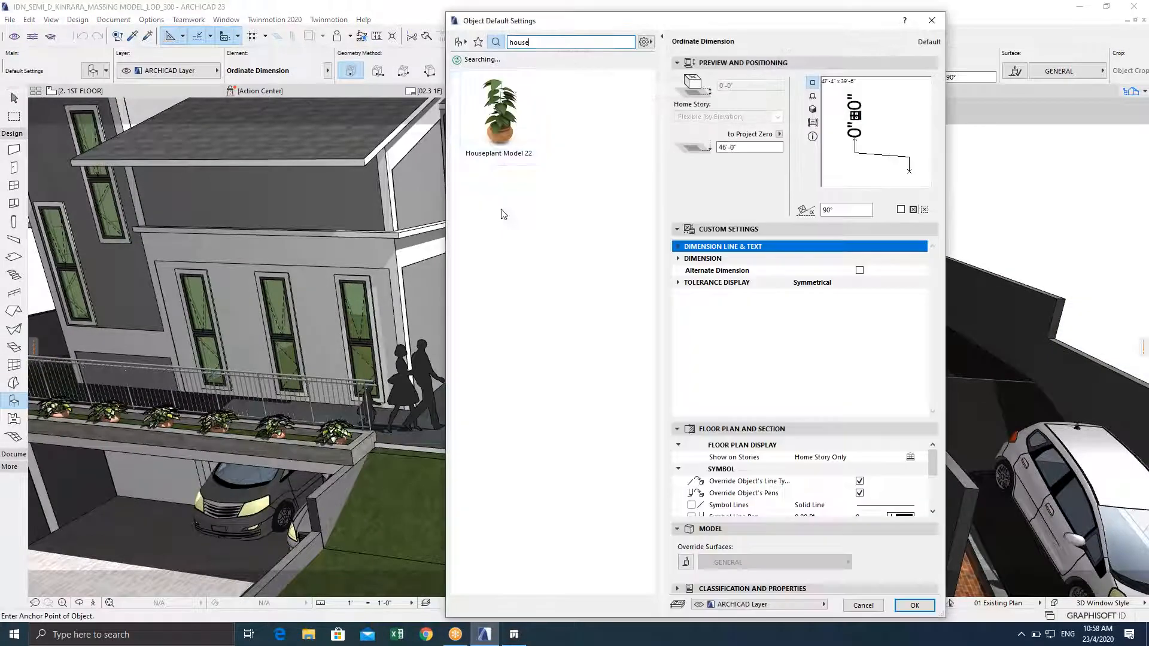
type("tree")
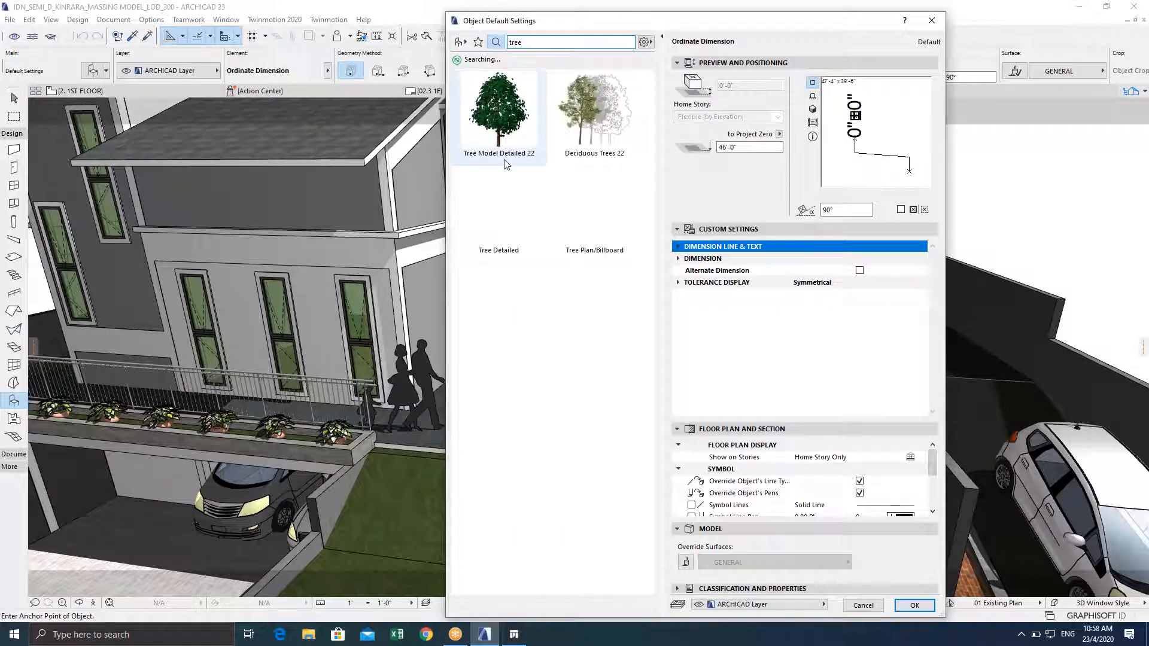
Choose the Beech type of the Deciduous Trees 22 object as the object default
left_click(586, 132)
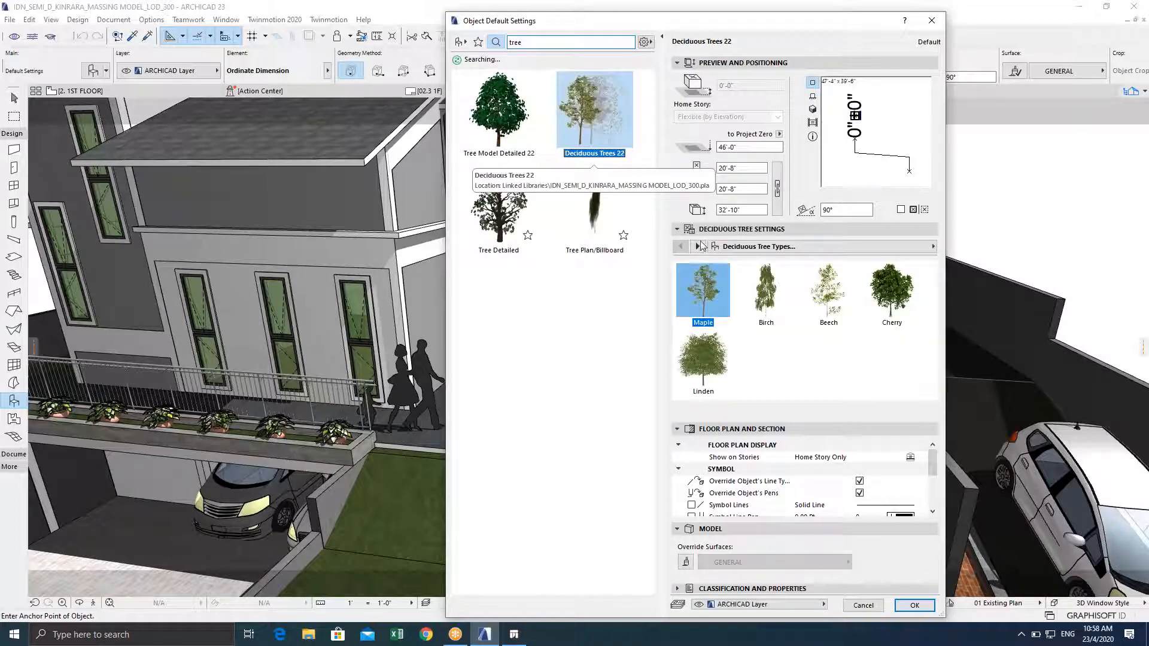
left_click_drag(761, 30, 510, 58)
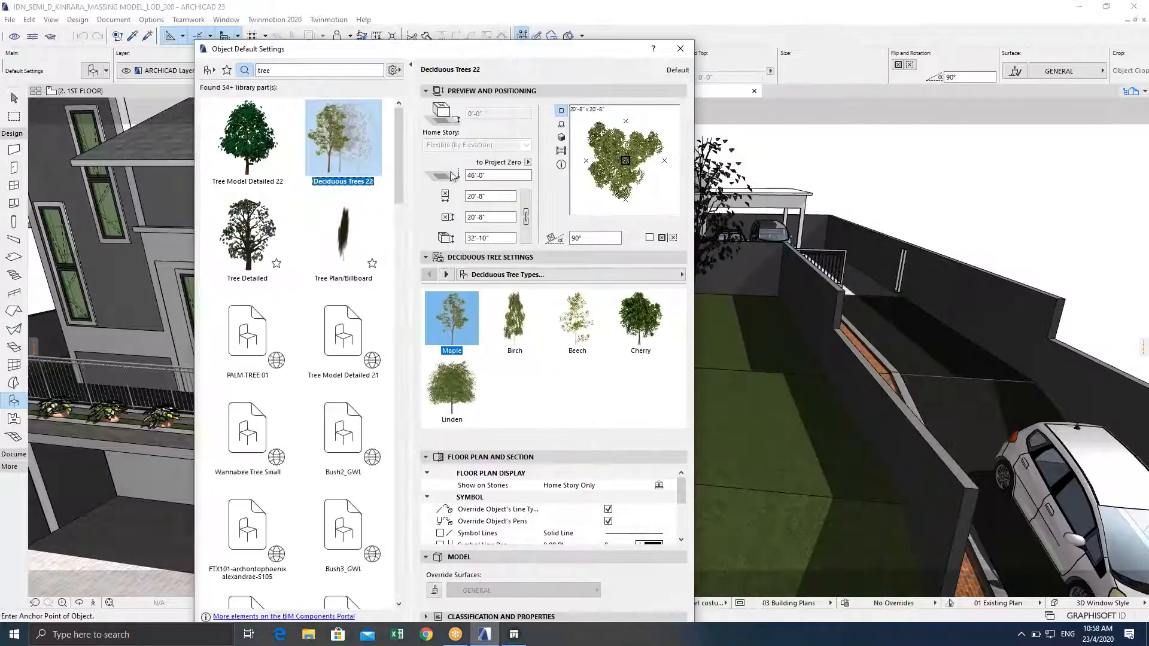
left_click(577, 327)
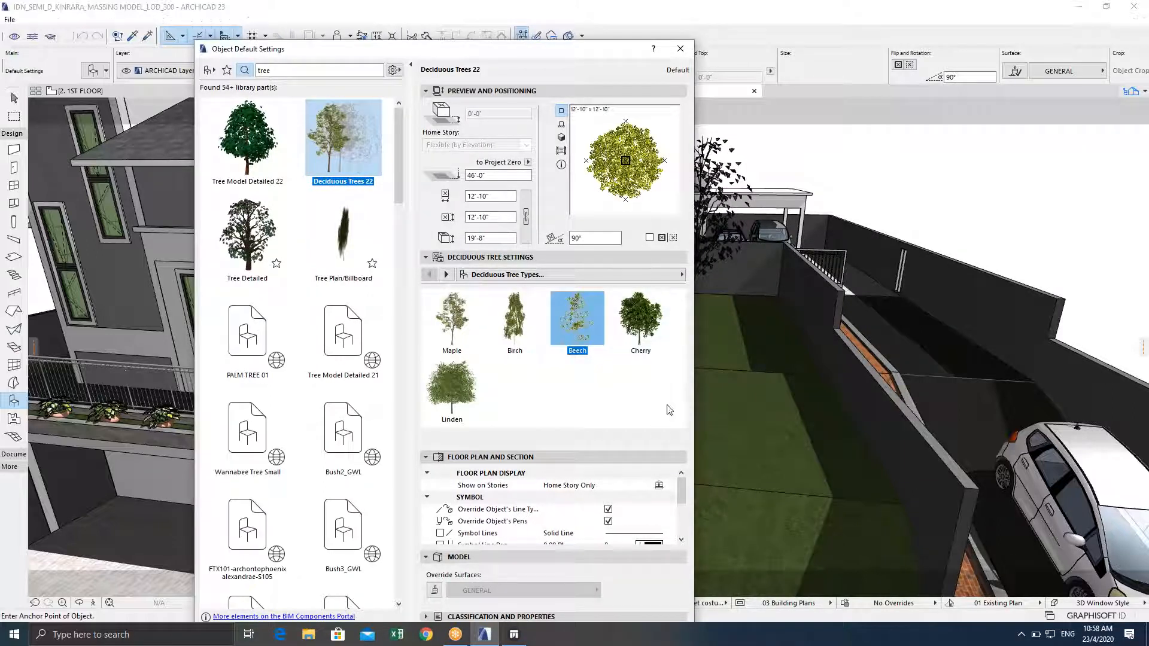
key("Return")
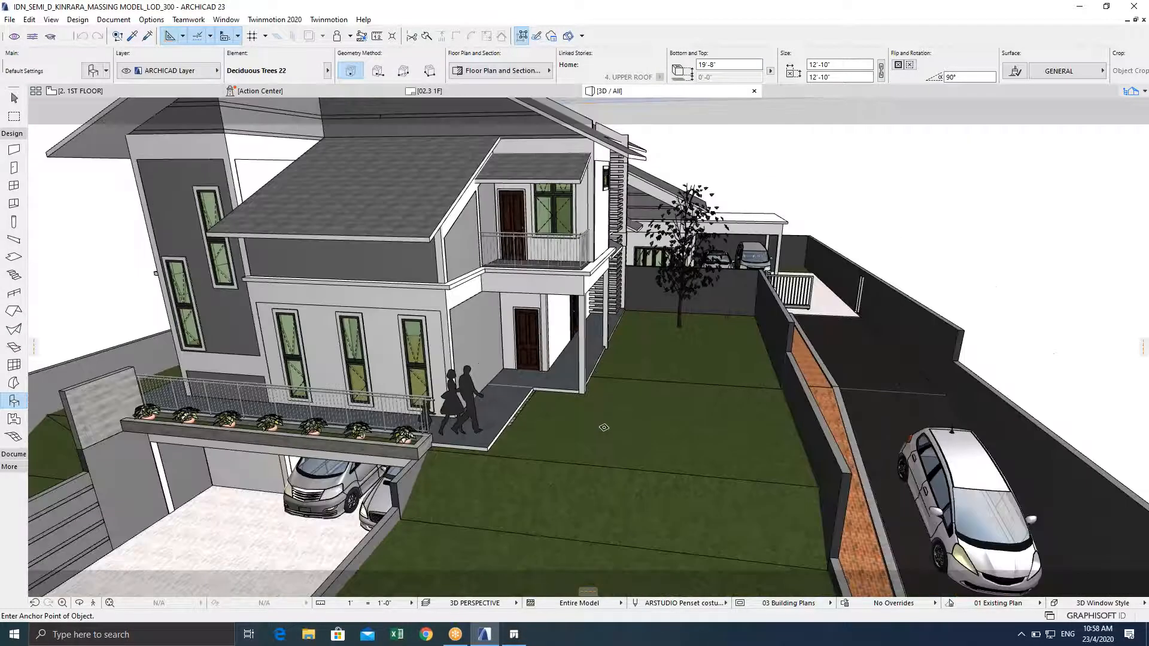
Place the beech tree on the front lawn, near the corner beside the side driveway
scroll(604, 428, "down", 3)
middle_click_drag(542, 398, 723, 485, "shift")
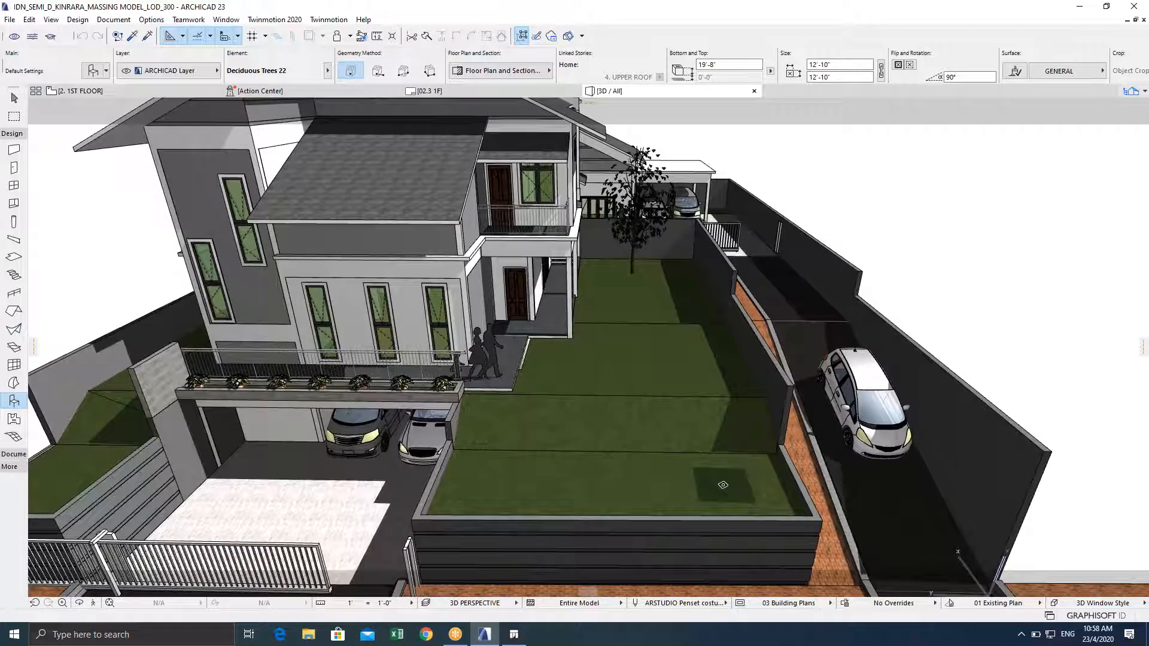
left_click(722, 485)
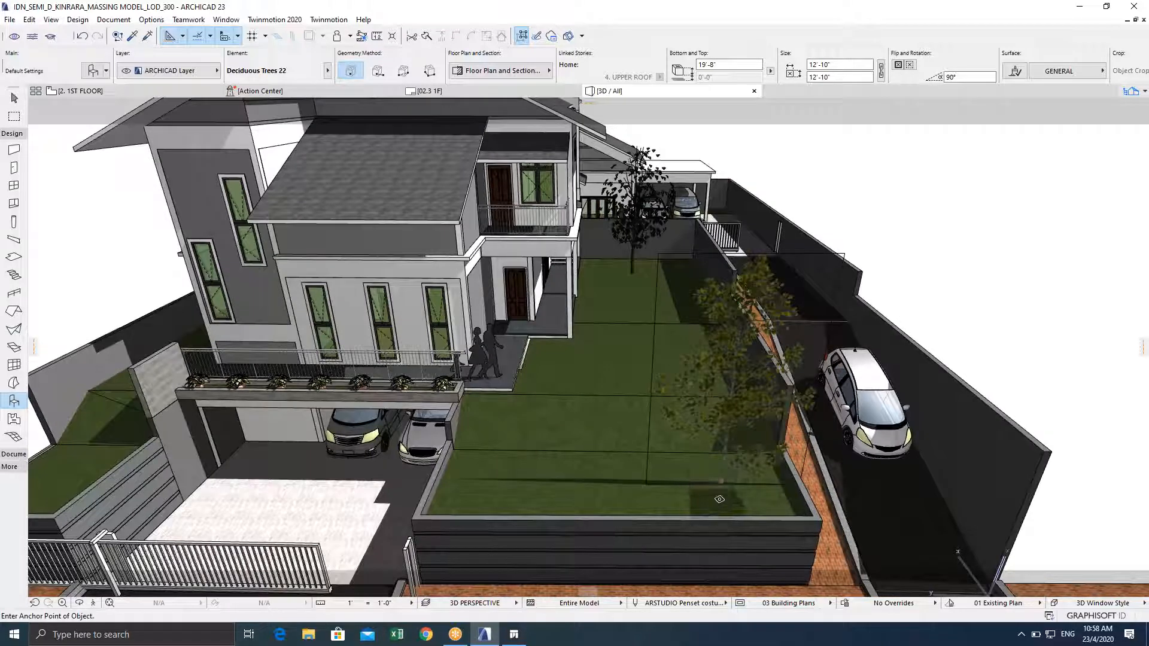
key("Escape")
Copy the beech tree across the front lawn to the side nearer the car porch
left_click(723, 485)
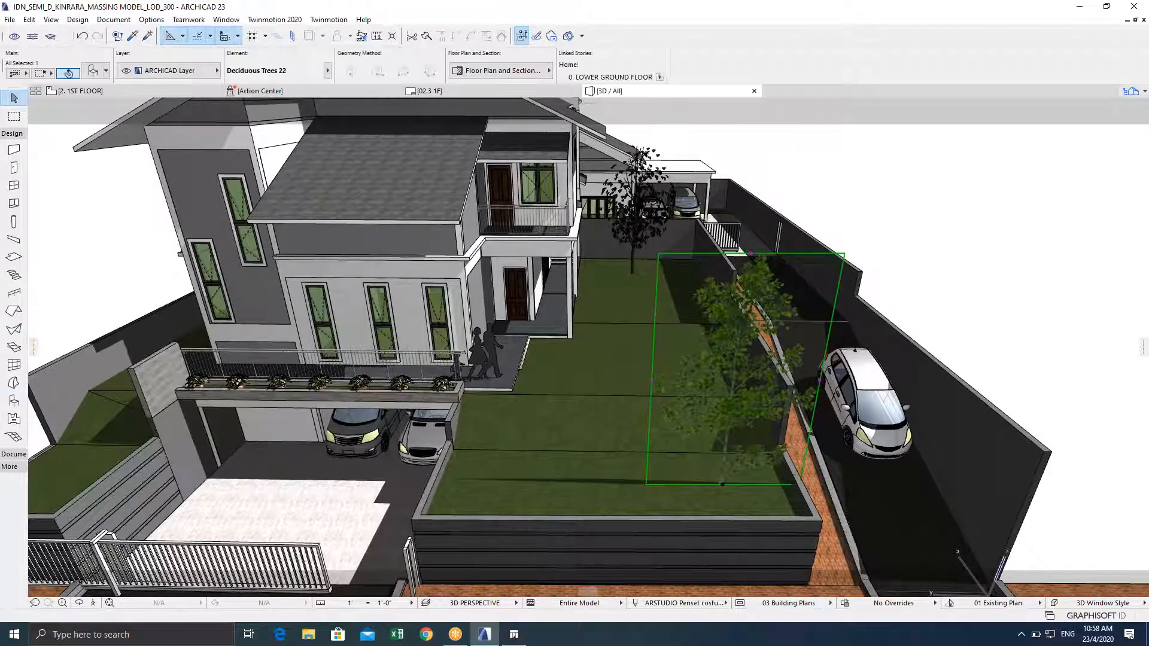
left_click(723, 484)
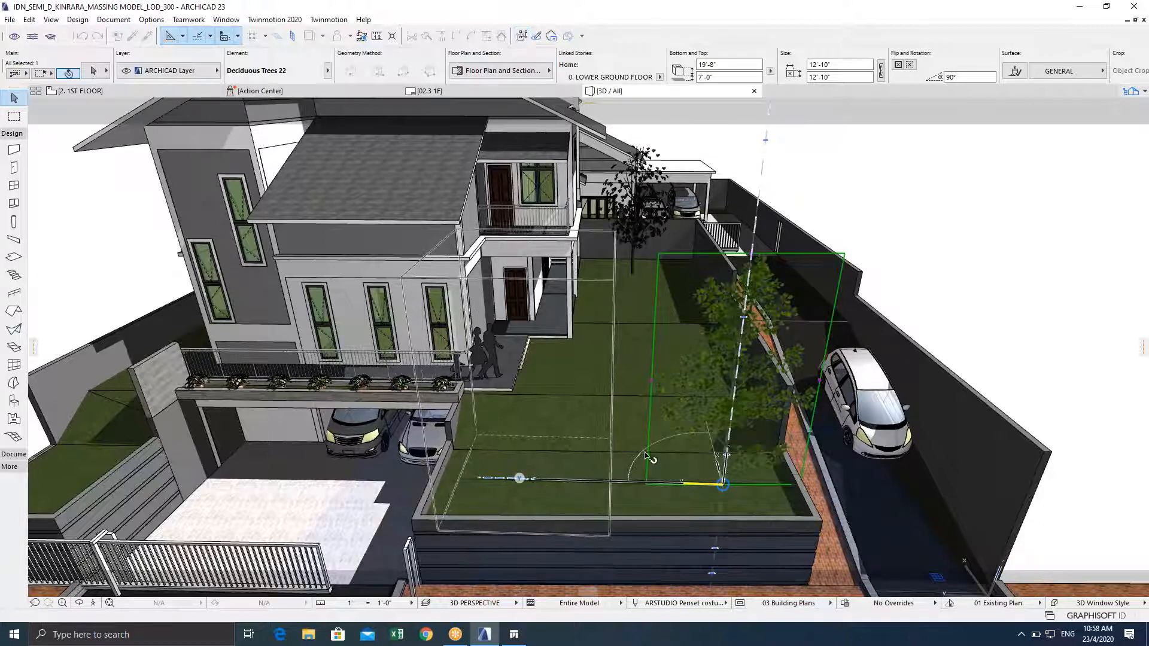
key("Return")
key("Escape")
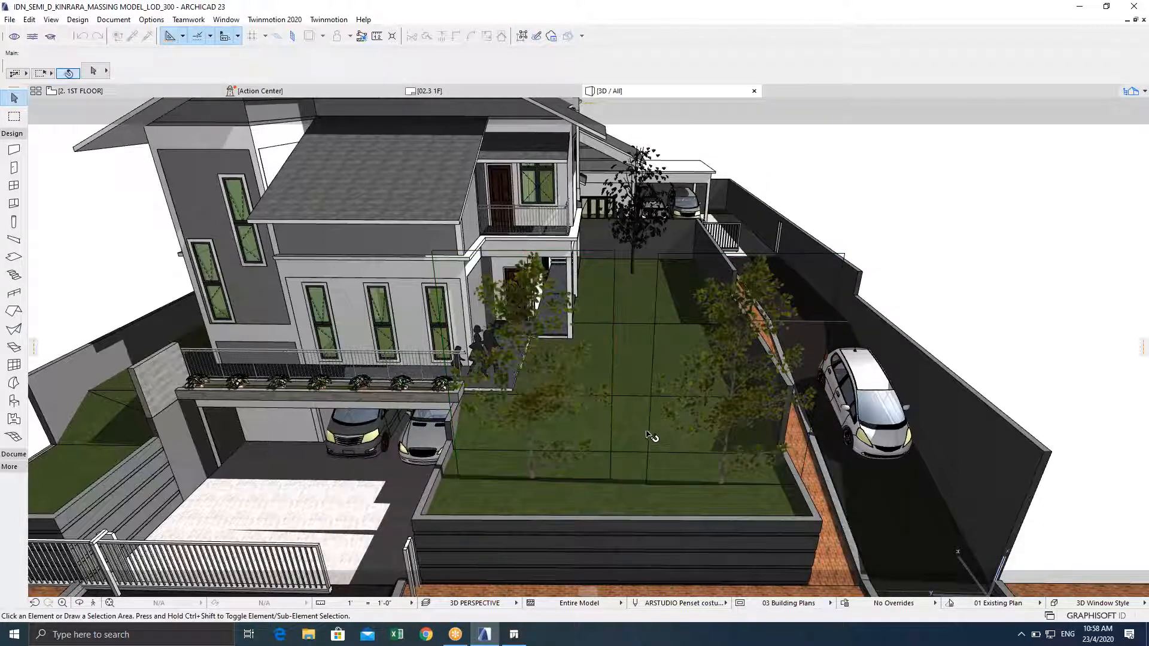
Copy the car porch driveway slab straight up to an elevation of 10'-6" as a canopy
scroll(642, 436, "down", 2)
middle_click_drag(624, 432, 339, 383, "shift")
mouse_move(338, 383)
left_mouse_down()
mouse_move(646, 403)
mouse_move(307, 345)
mouse_move(333, 313)
mouse_move(339, 386)
left_mouse_up()
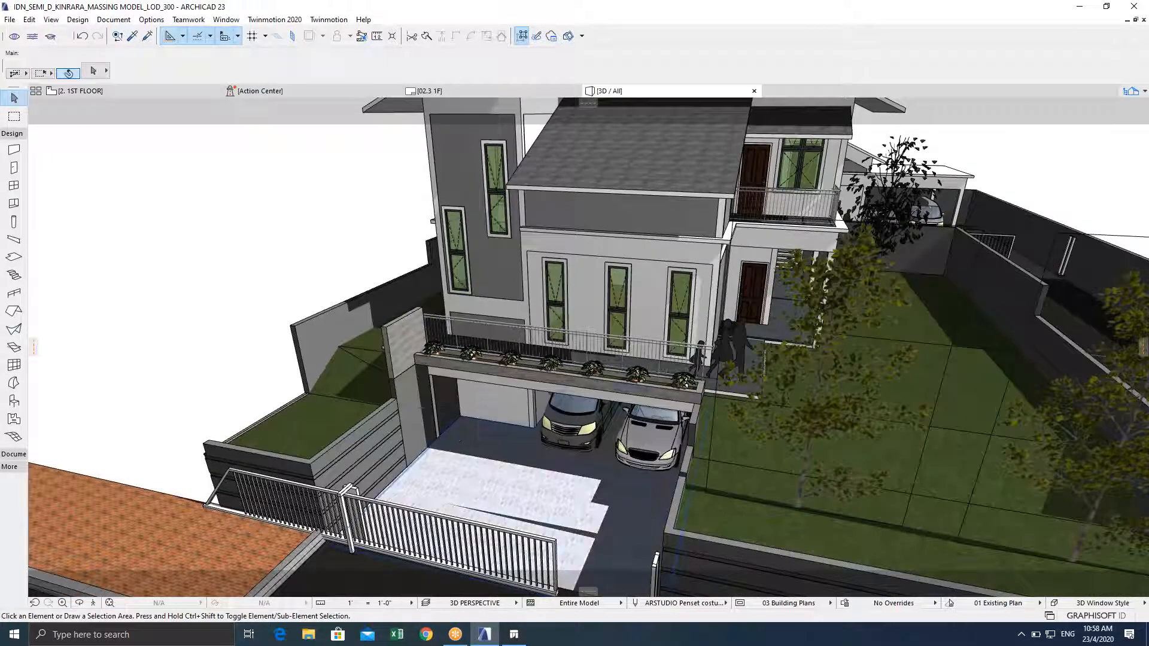
left_click(408, 523)
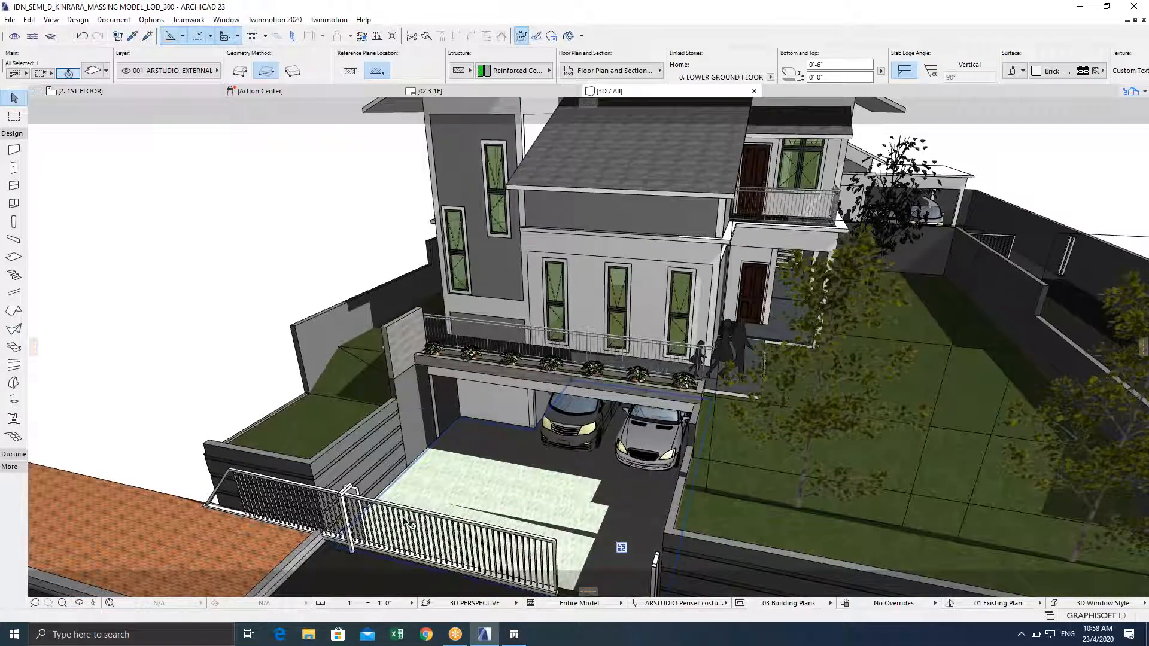
key("ctrl+d")
left_click(339, 523)
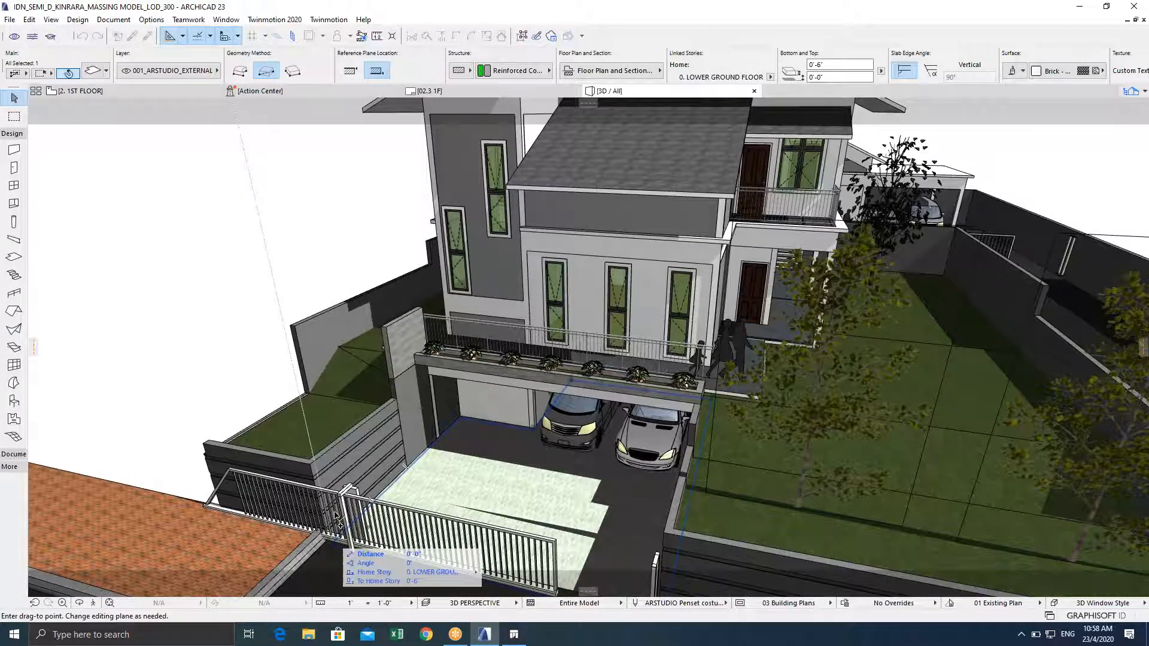
left_click(414, 357)
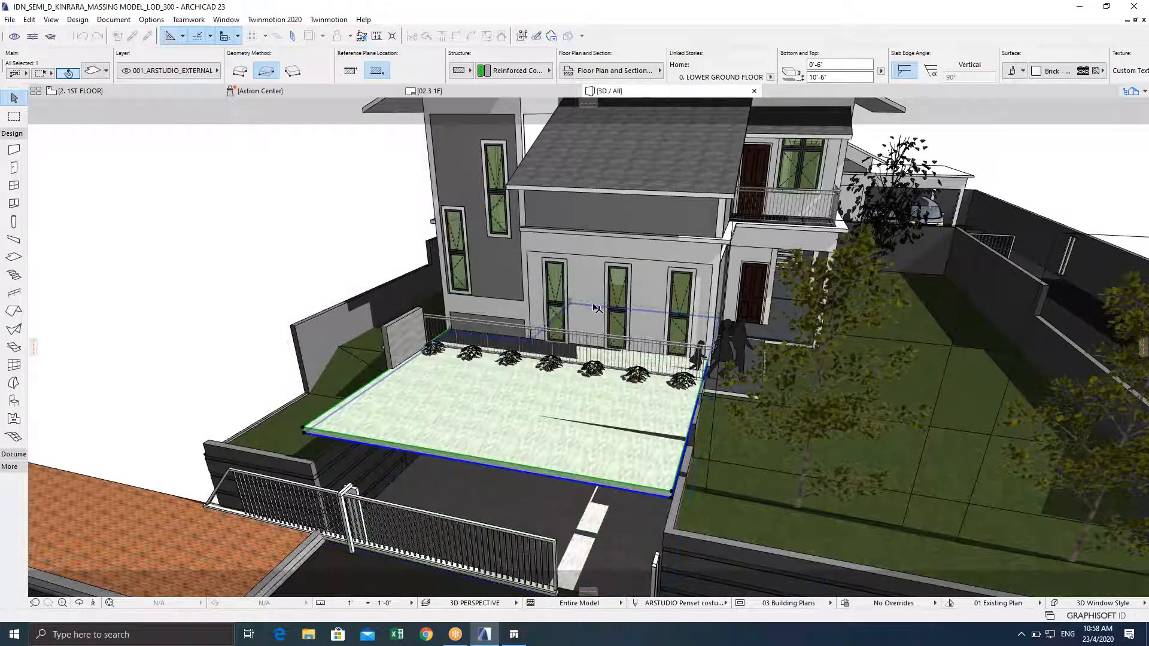
Offset the canopy slab's two rear edges forward to line up with the planter in front of the house
left_click(597, 310)
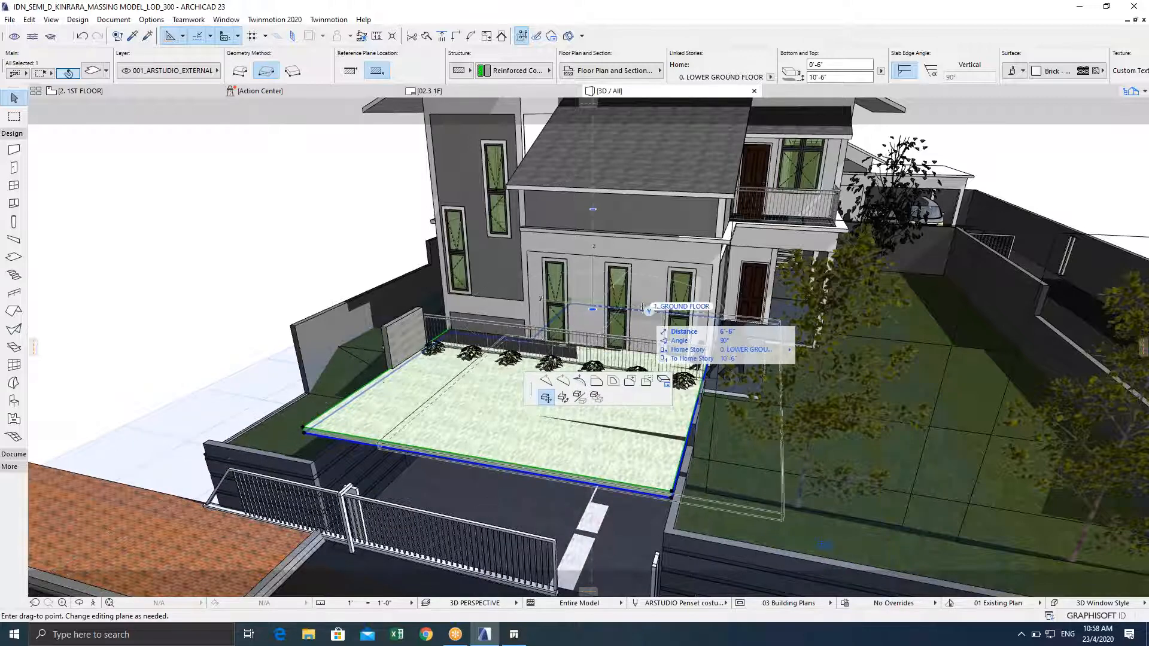
left_click(736, 169)
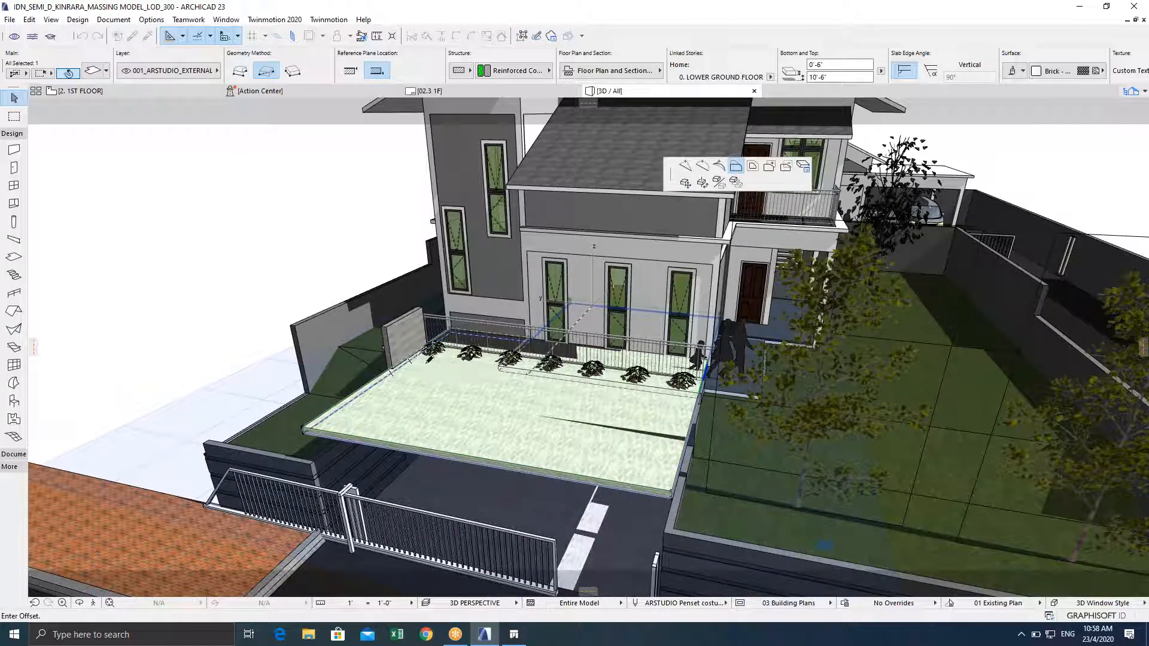
left_click(490, 398)
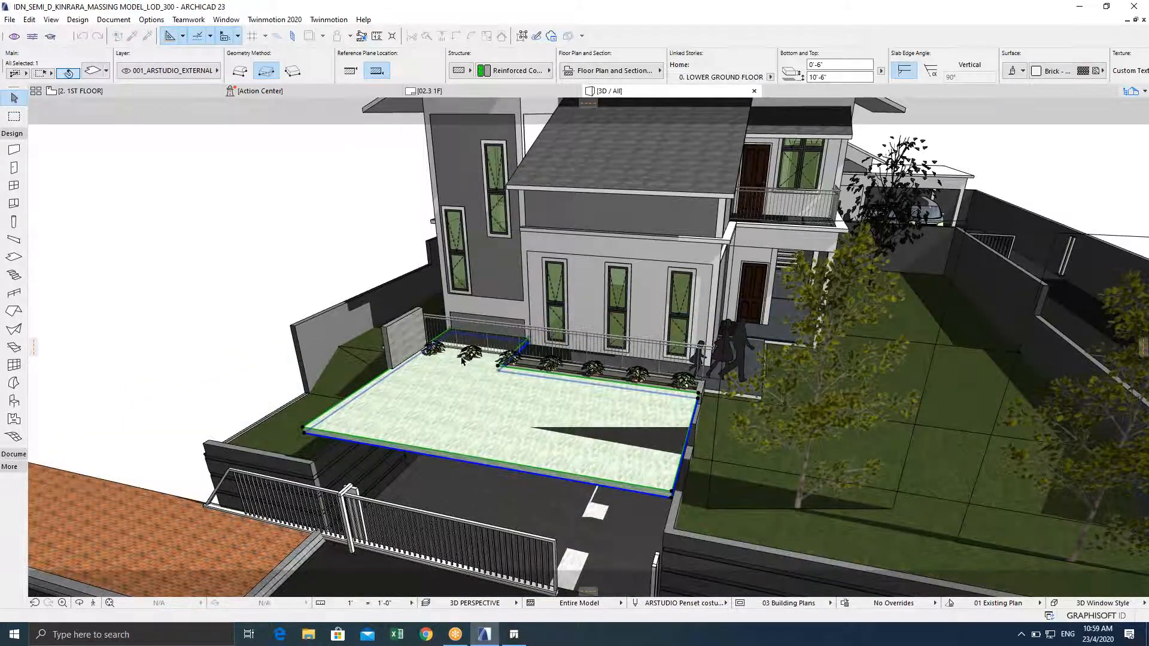
scroll(497, 365, "up", 3)
left_click(499, 357)
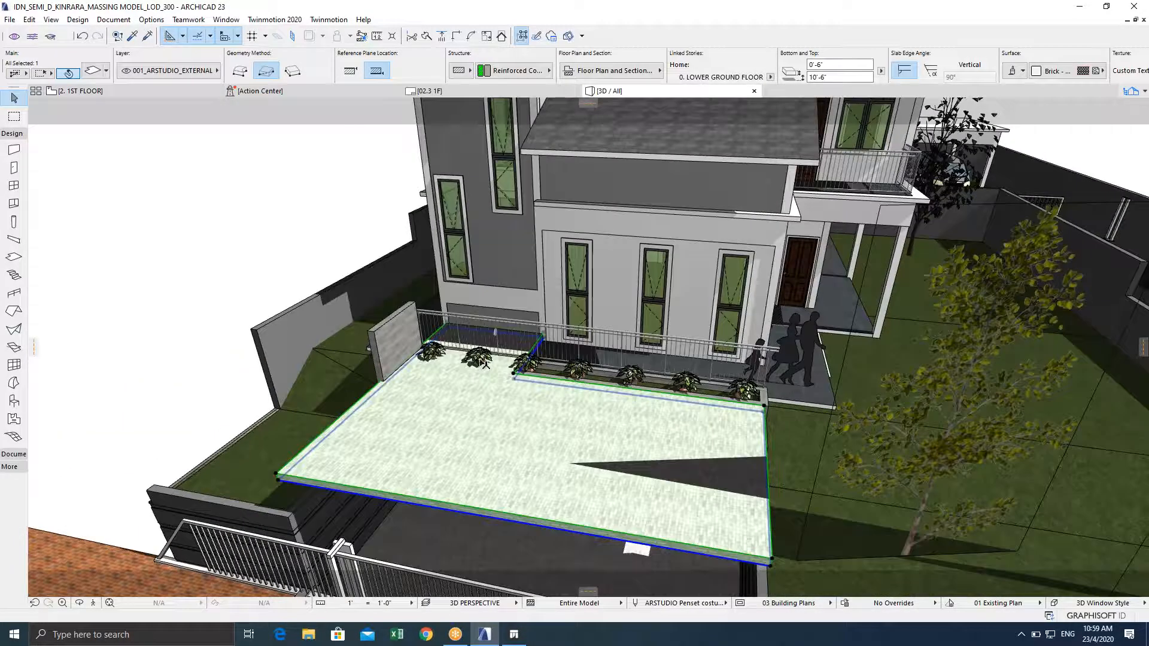
left_click(507, 336)
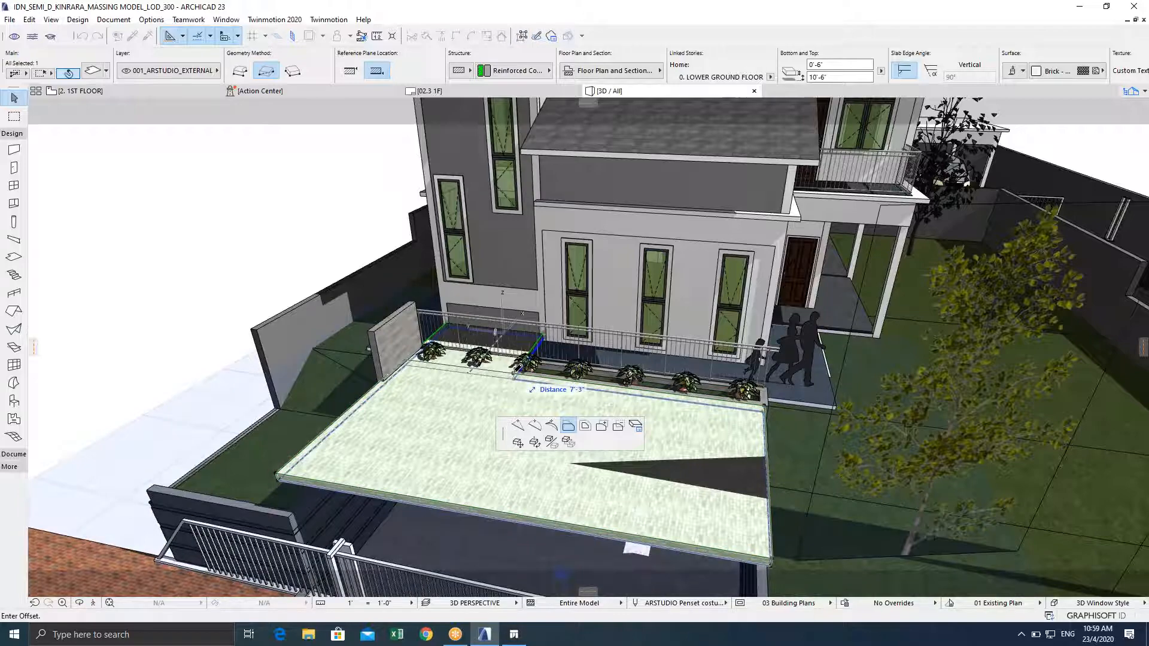
left_click(526, 392)
Override all surfaces of the canopy slab with Concrete - 28 21 and deselect the slab
middle_click_drag(534, 400, 523, 371, "shift")
middle_click_drag(572, 419, 565, 457, "shift")
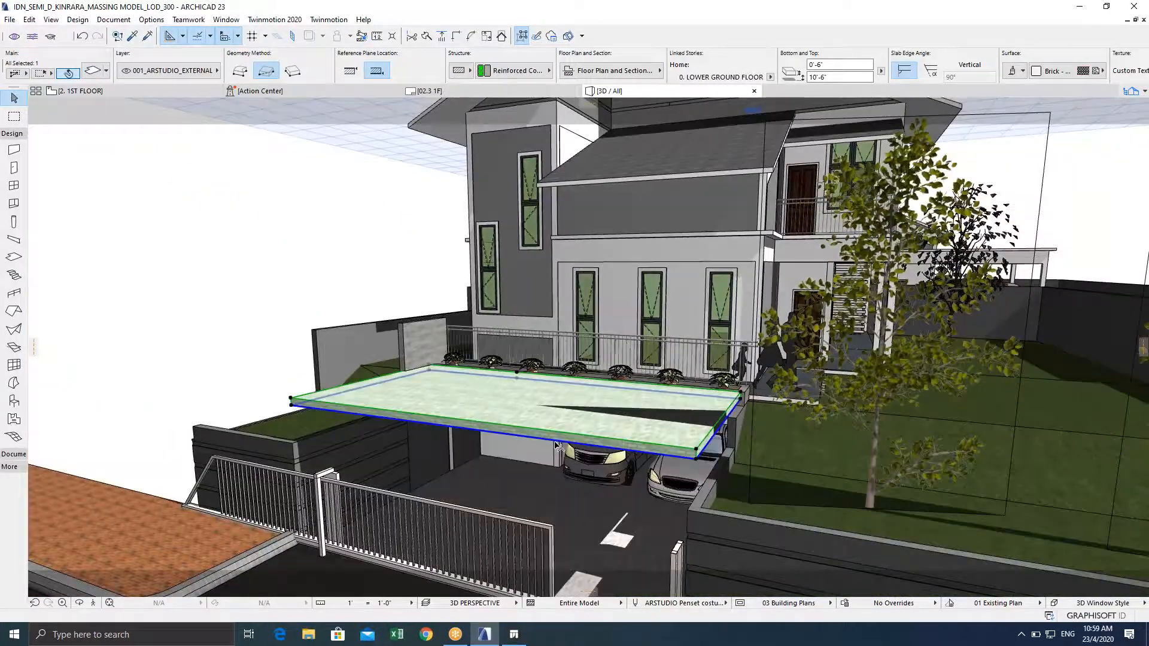
scroll(557, 446, "up", 2)
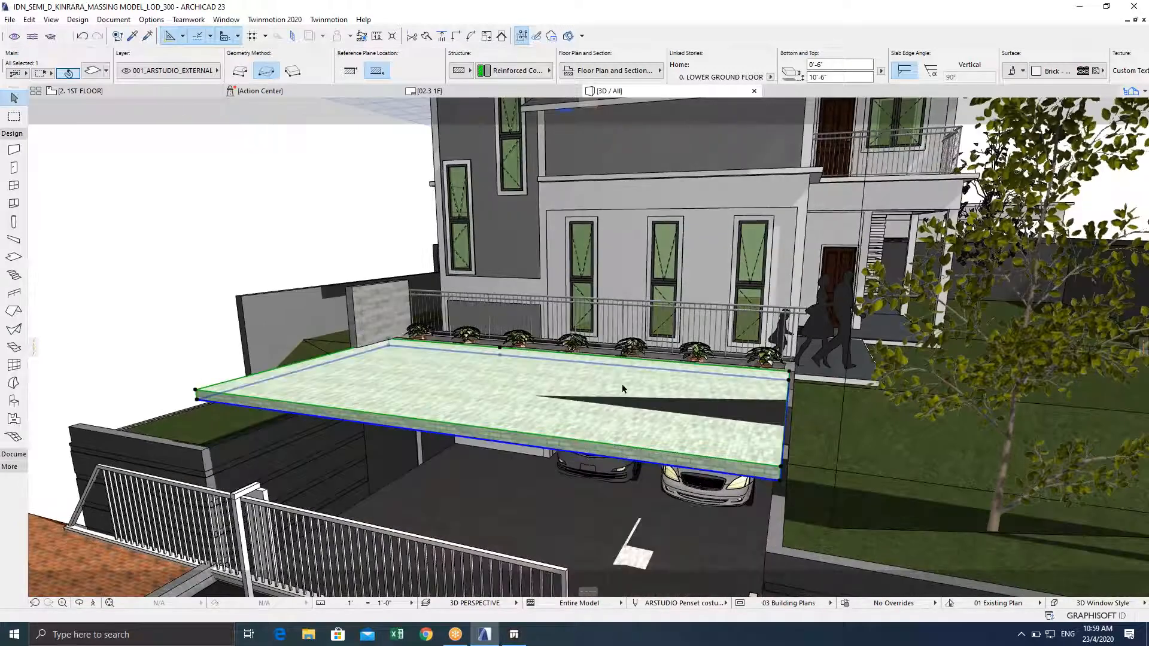
key("ctrl+t")
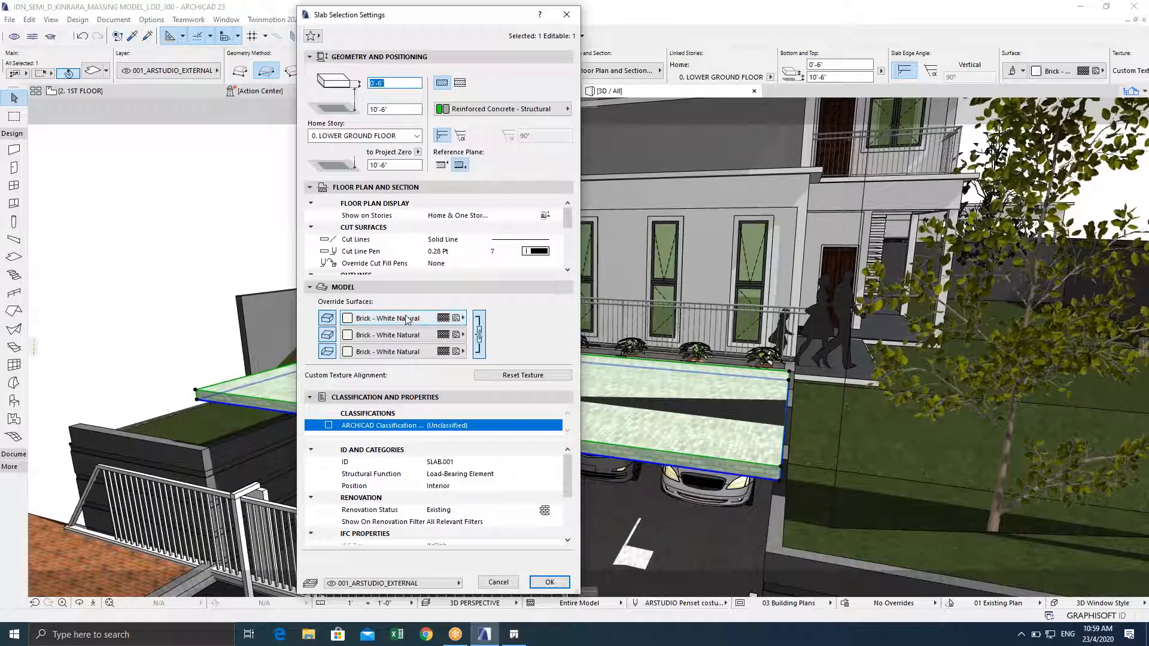
left_click(406, 319)
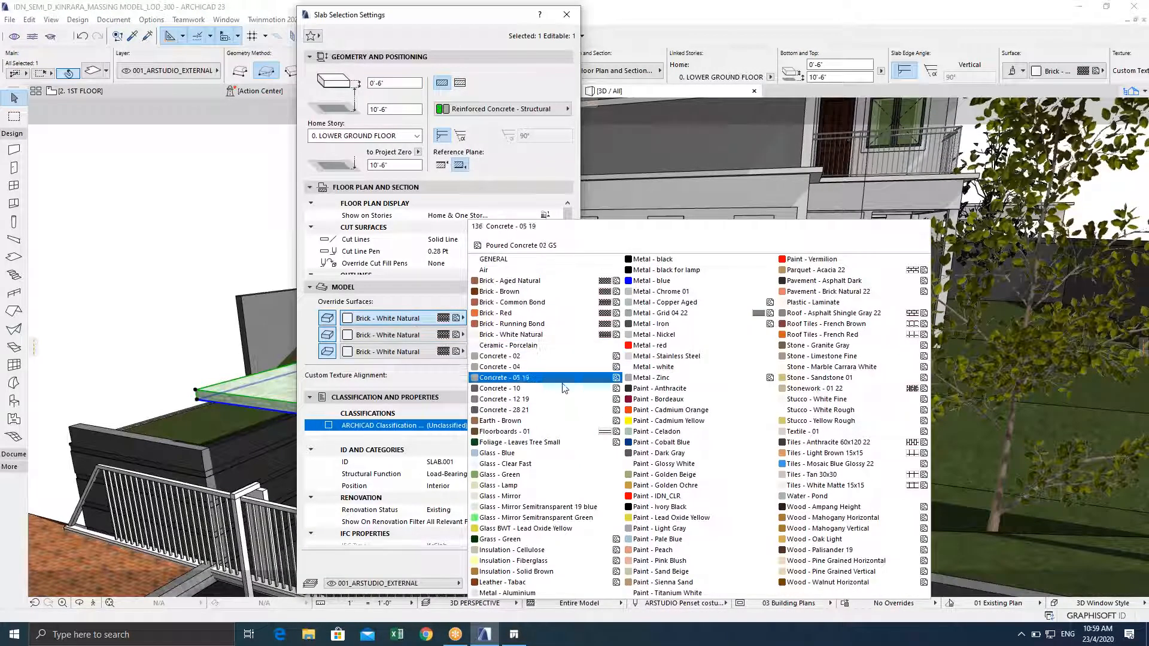
left_click(549, 411)
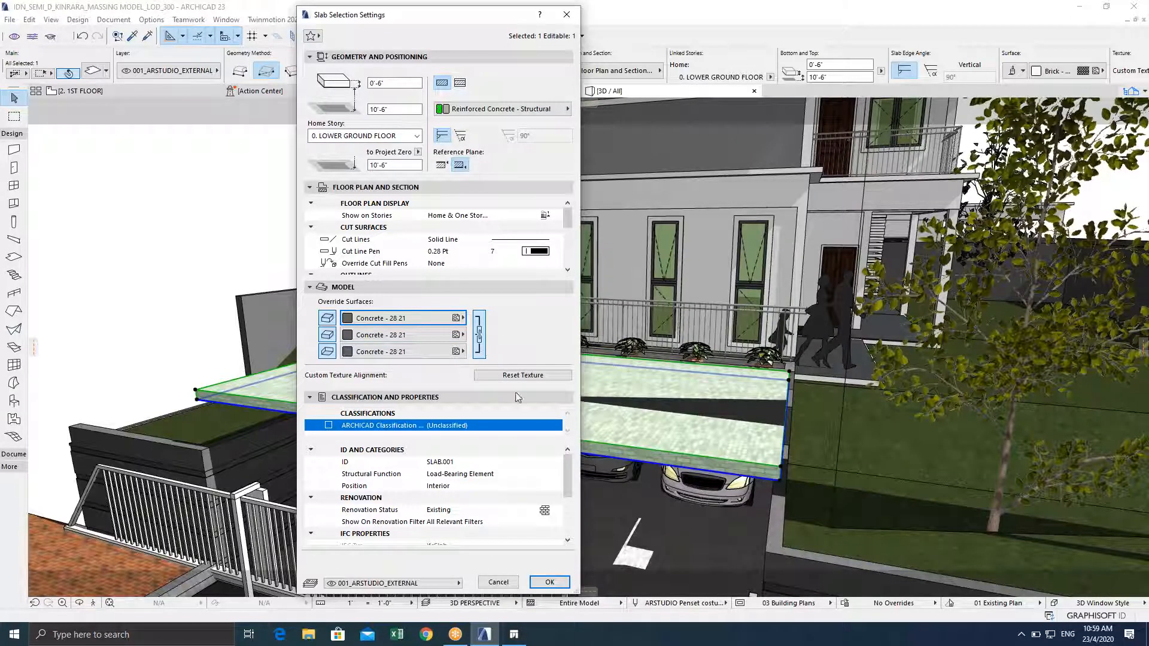
left_click(550, 582)
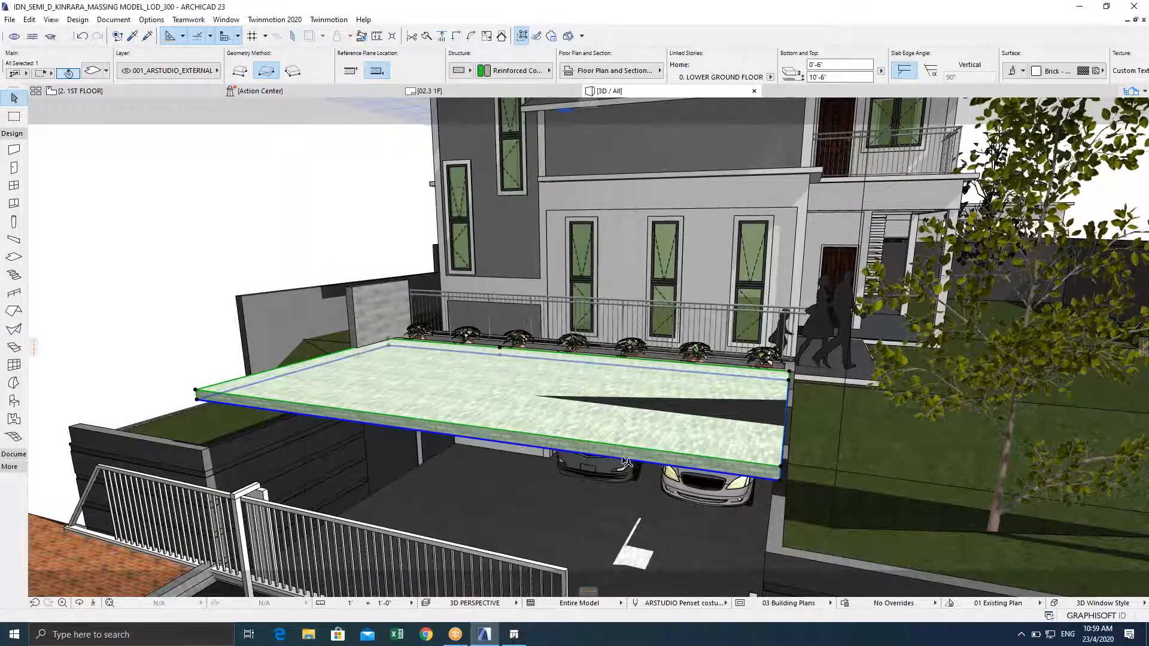
middle_click_drag(551, 447, 610, 423, "shift")
key("Escape")
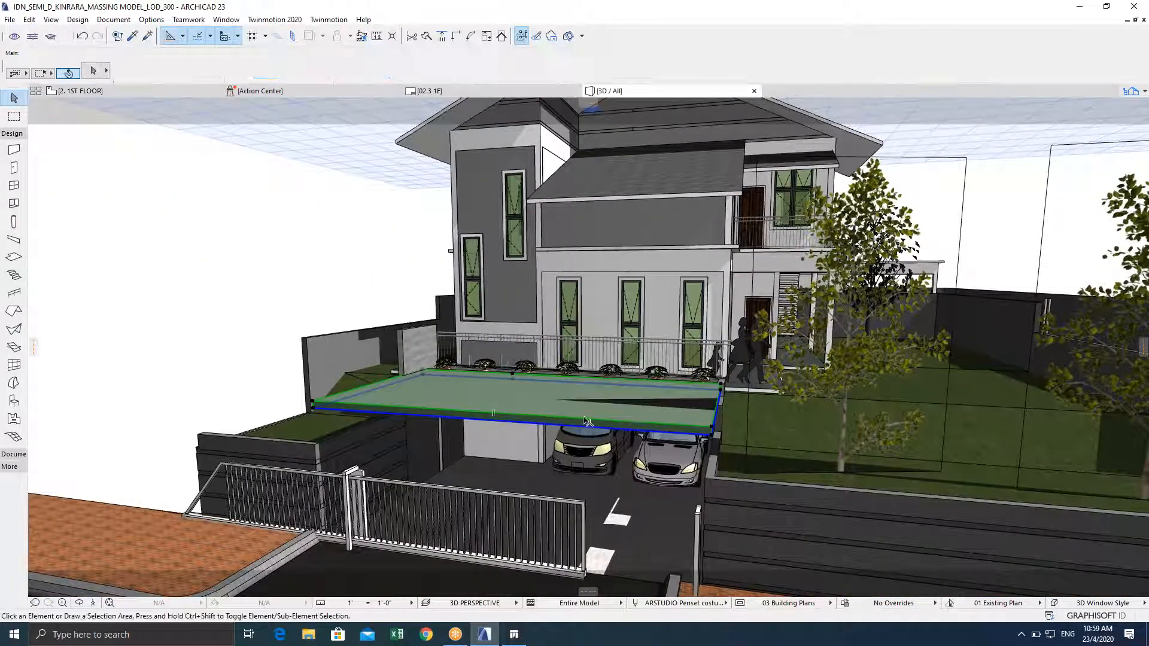
Synchronise the updated house model with its canopy and trees to Twinmotion
middle_click_drag(601, 408, 479, 398, "shift")
scroll(478, 398, "up", 5)
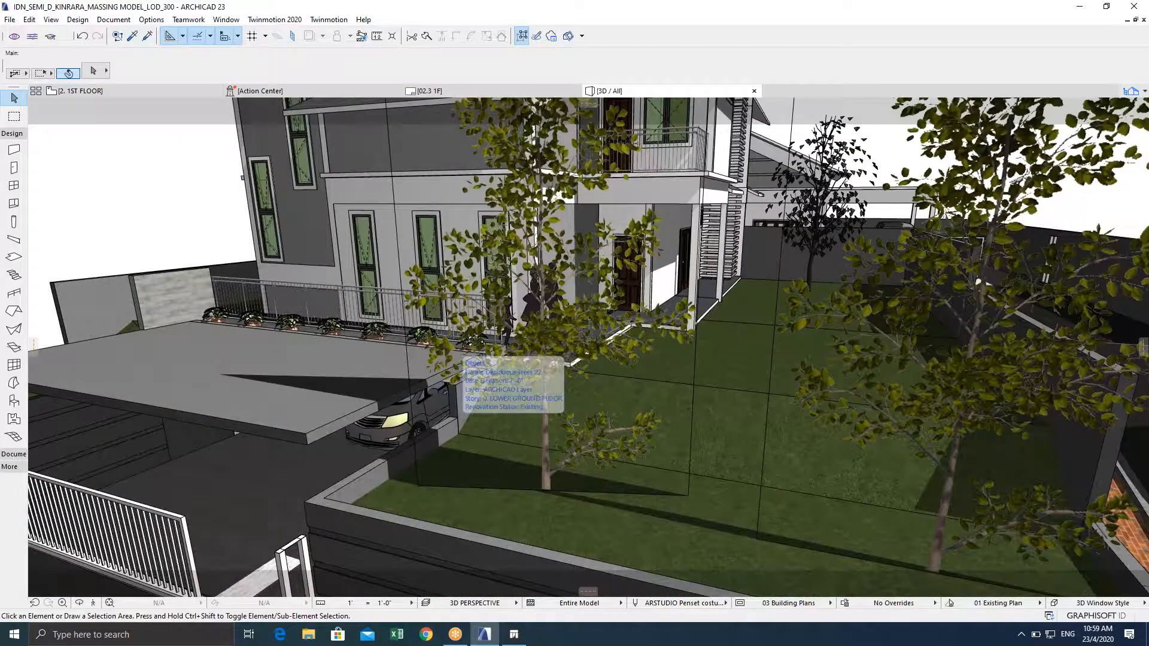
scroll(473, 437, "down", 6)
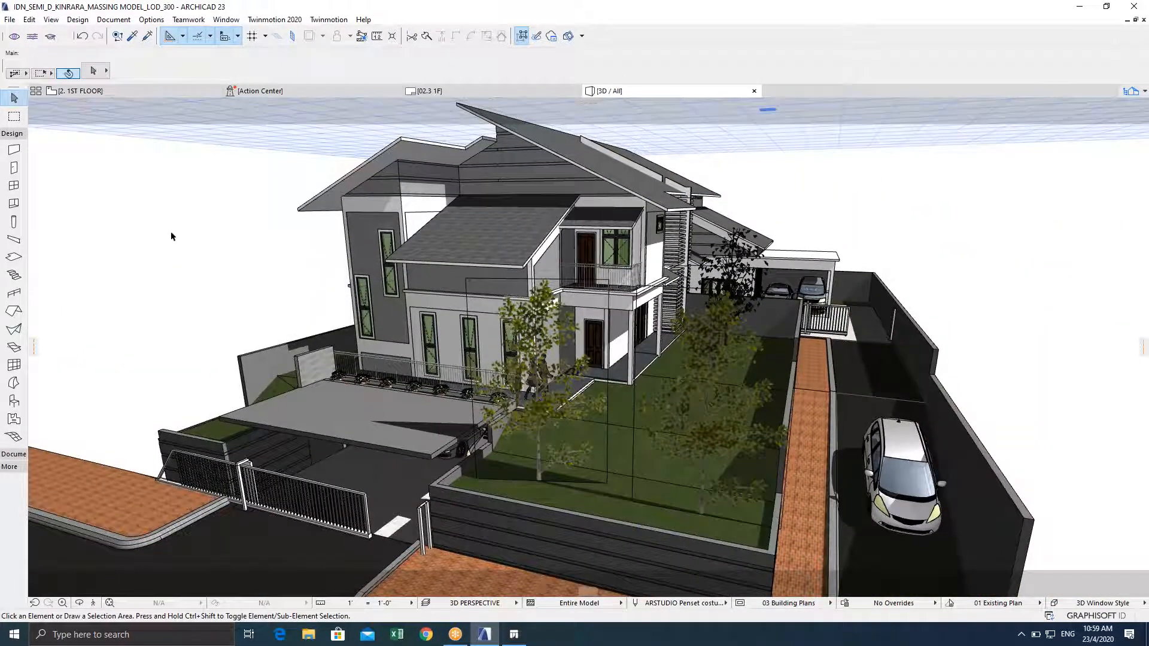
left_click(14, 38)
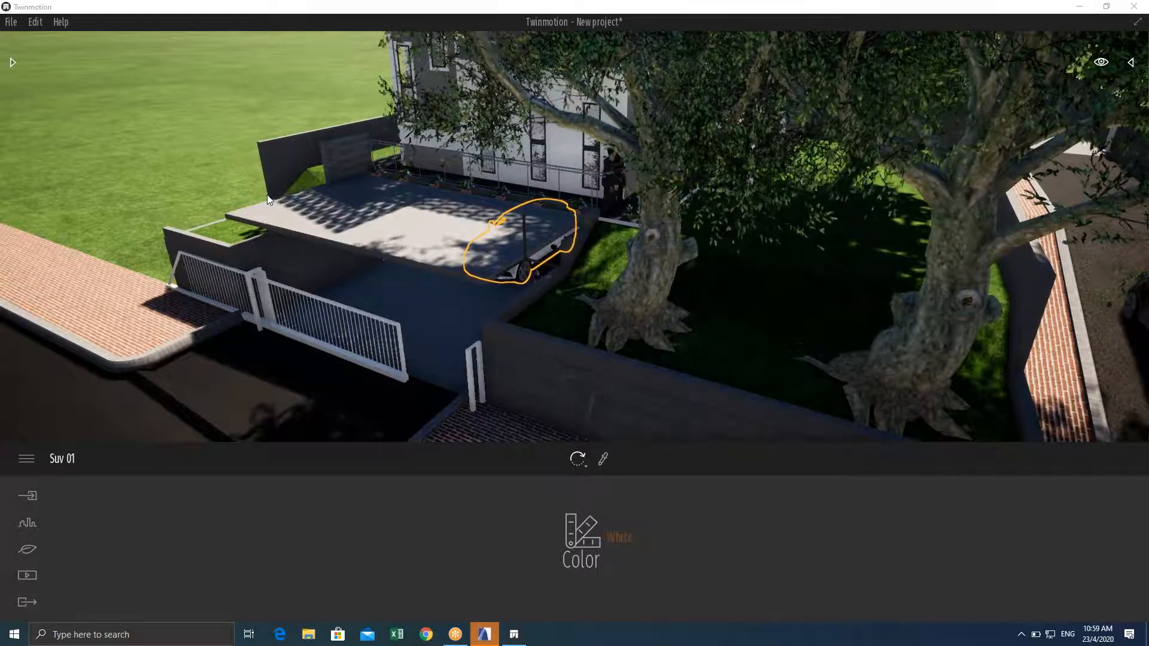
Examine the canopy, parked cars and lawn trees in the Twinmotion scene from the street side
scroll(359, 206, "down", 4)
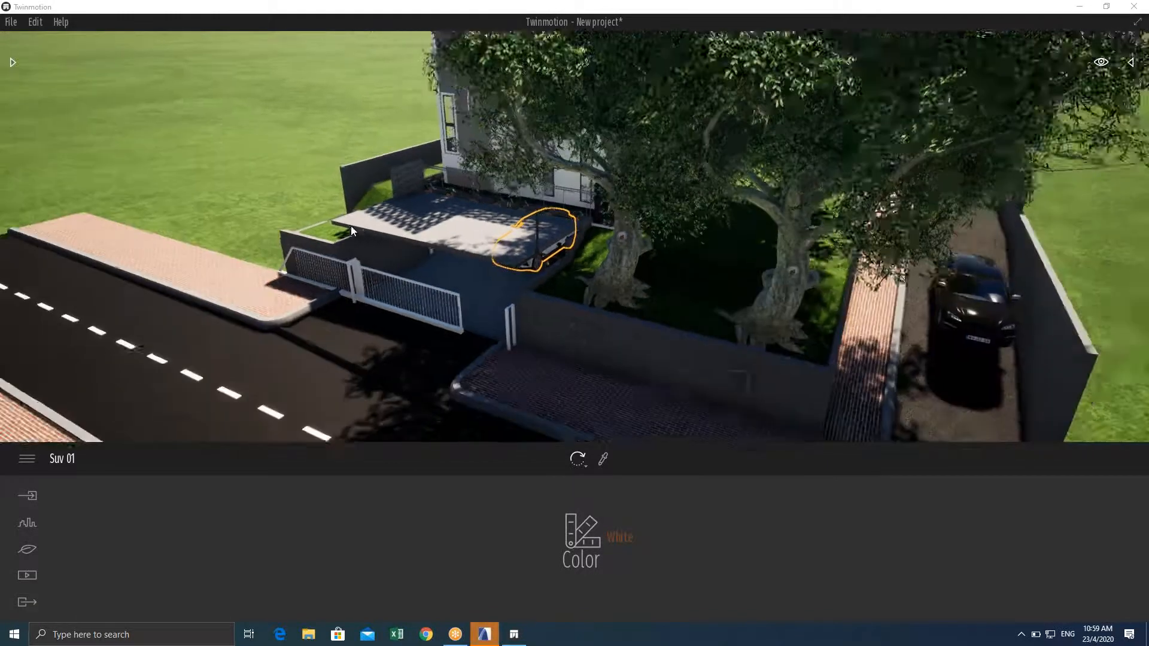
middle_click_drag(351, 225, 421, 210, "shift")
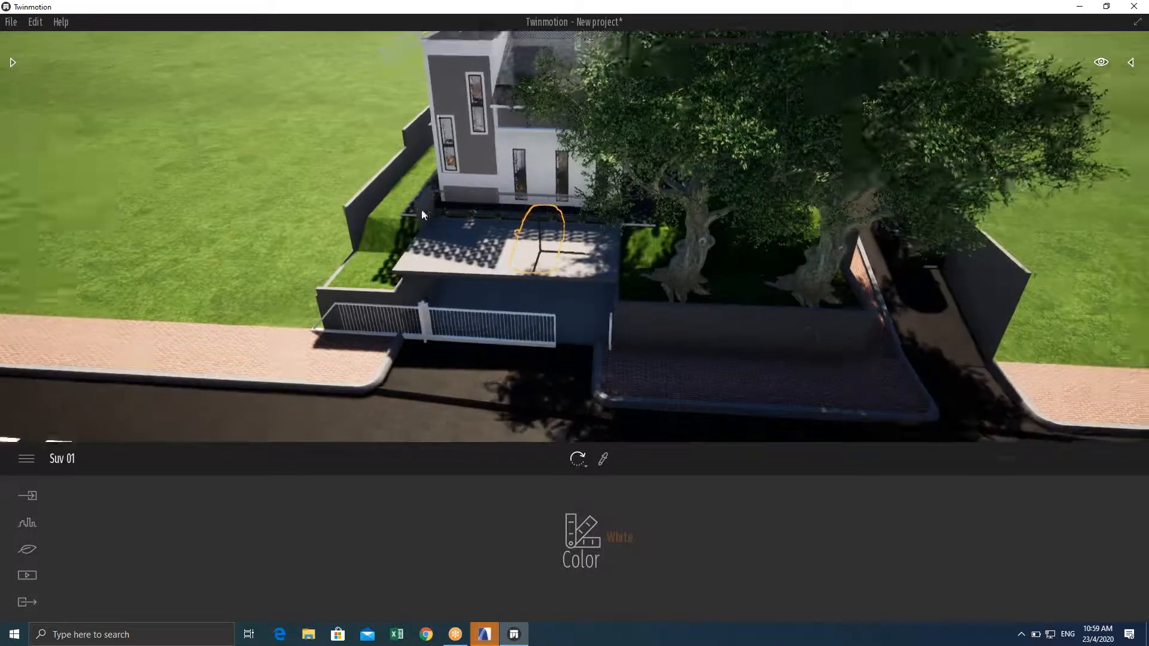
scroll(421, 209, "down", 1)
middle_click_drag(718, 294, 560, 221)
scroll(562, 216, "up", 1)
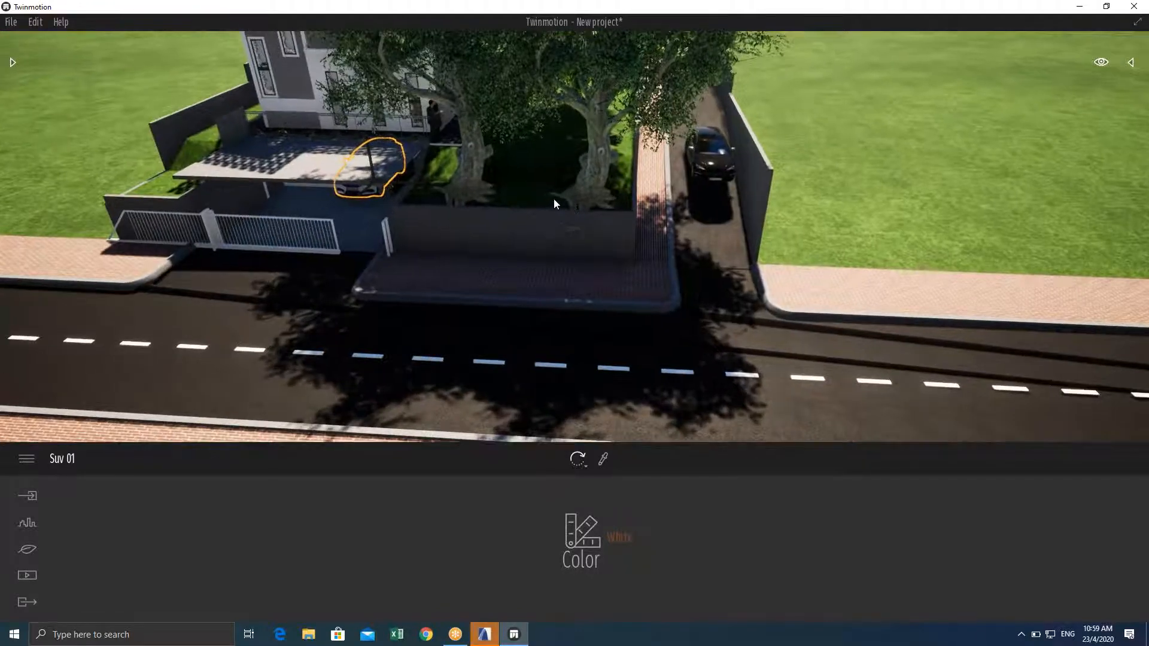
right_click_drag(552, 195, 457, 151)
right_click_drag(562, 270, 536, 274)
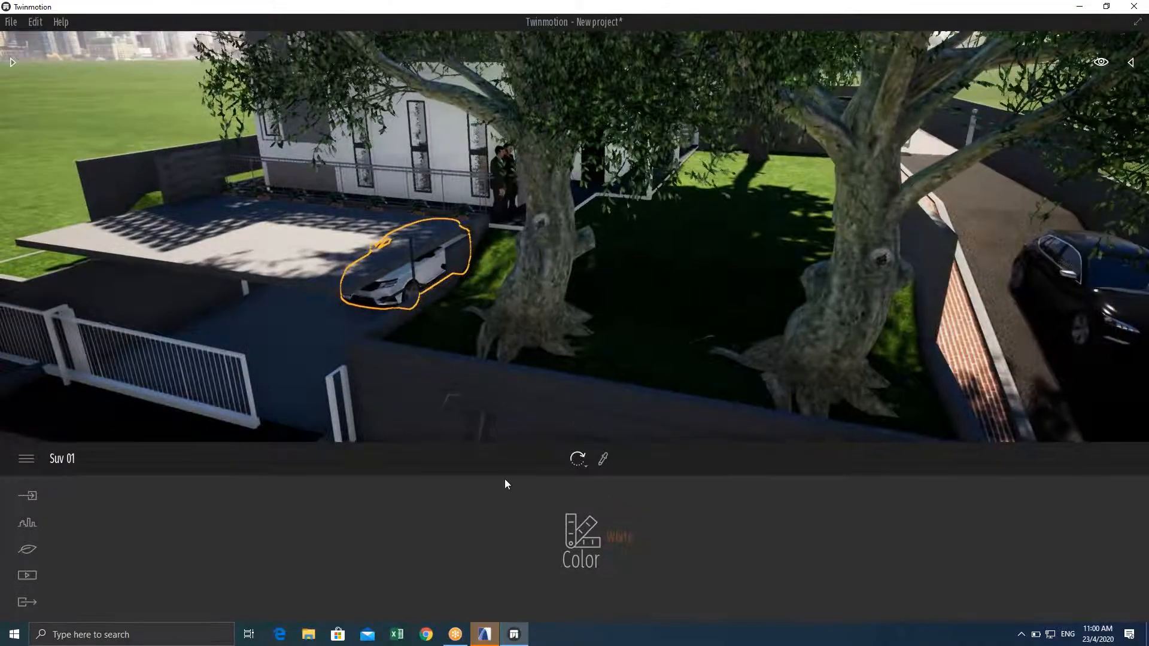
Switch back to ARCHICAD and pick up the settings of the placed beech tree for the Object tool
left_click(484, 634)
left_click(639, 240)
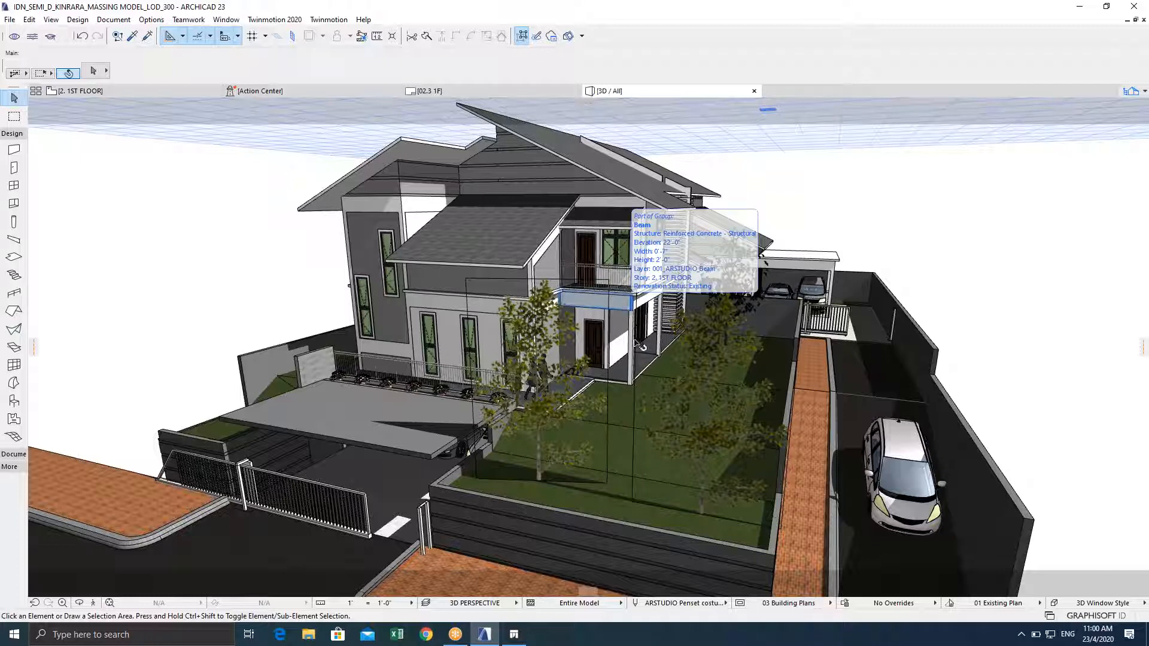
left_click(682, 387, "alt")
right_click(683, 387)
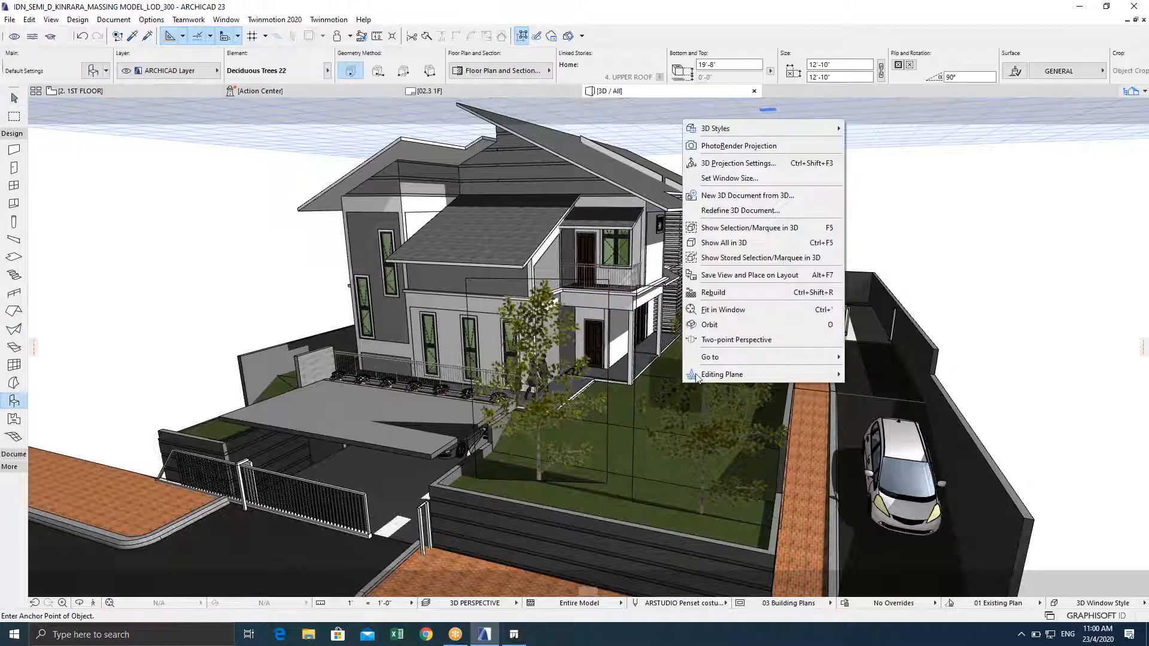
key("Escape")
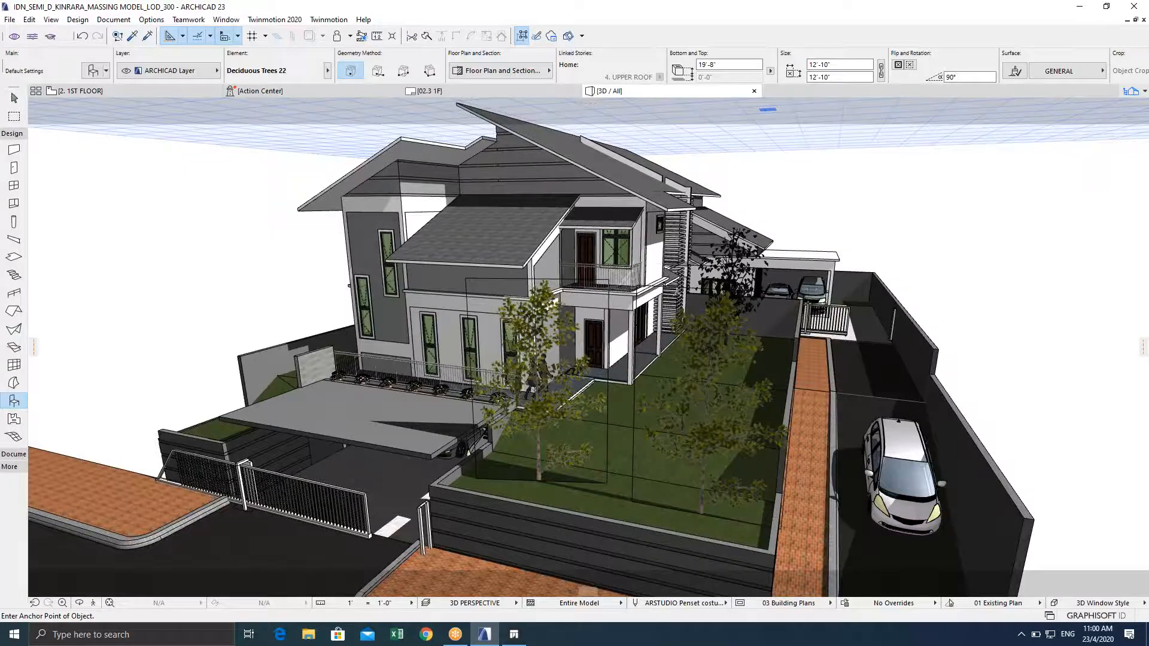
Switch to Twinmotion and reduce the size of the American beech nearest the car porch to 15%
scroll(619, 335, "up", 3)
scroll(619, 335, "down", 3)
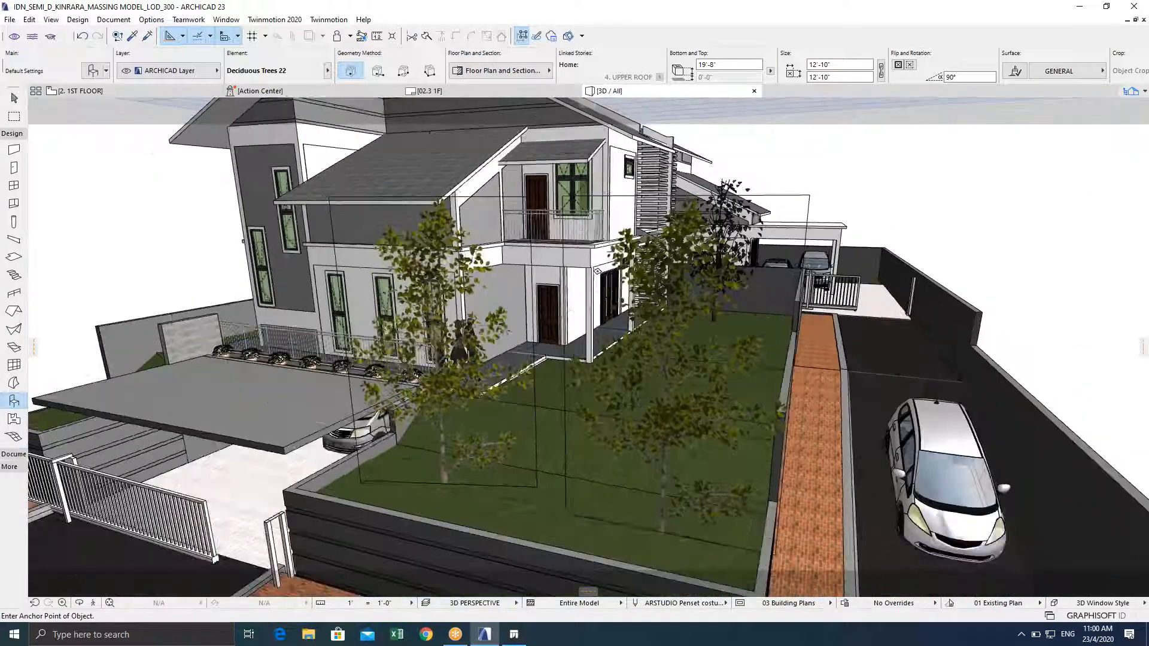
left_click(513, 636)
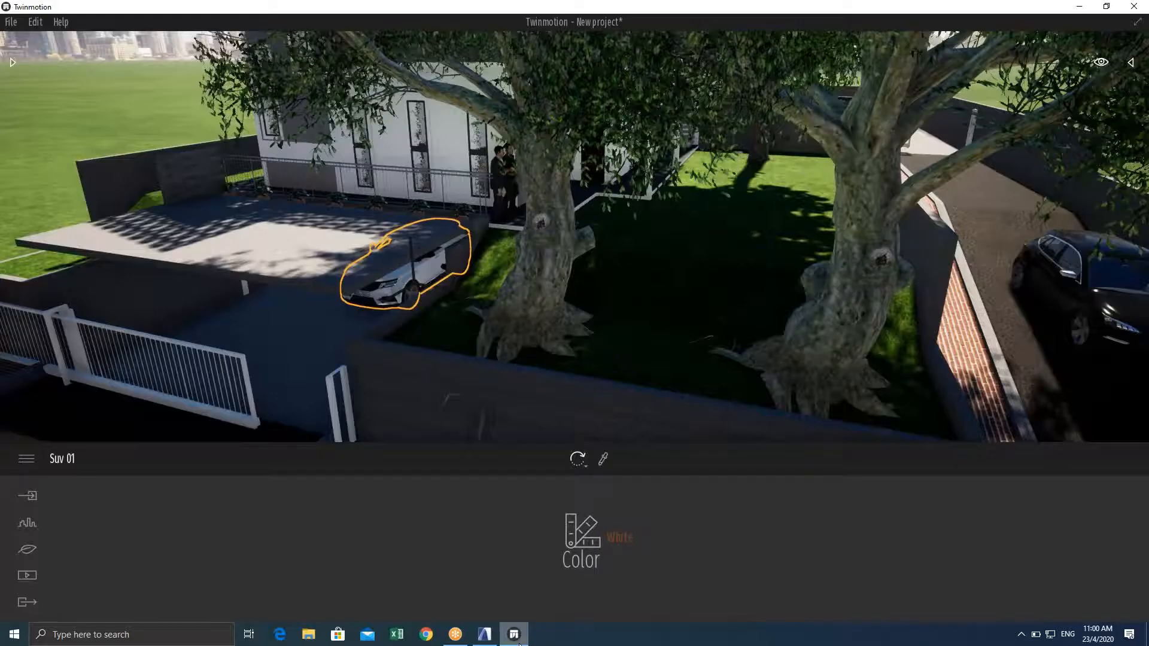
left_click(533, 335)
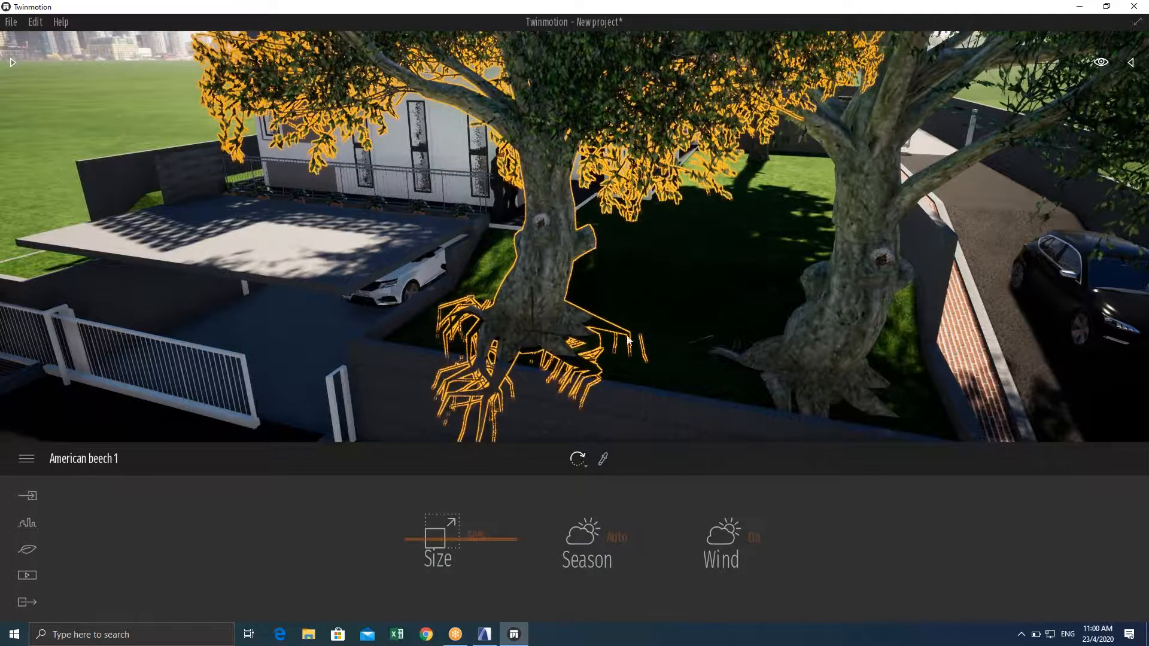
left_click(810, 358)
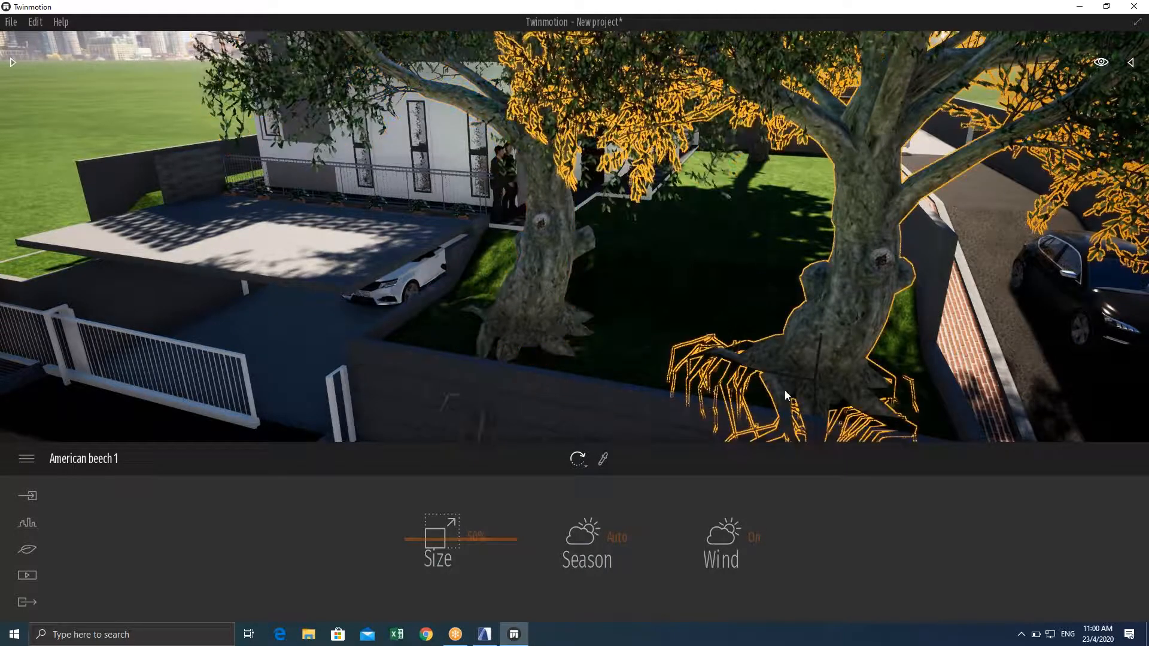
left_click(544, 332)
scroll(536, 322, "down", 4)
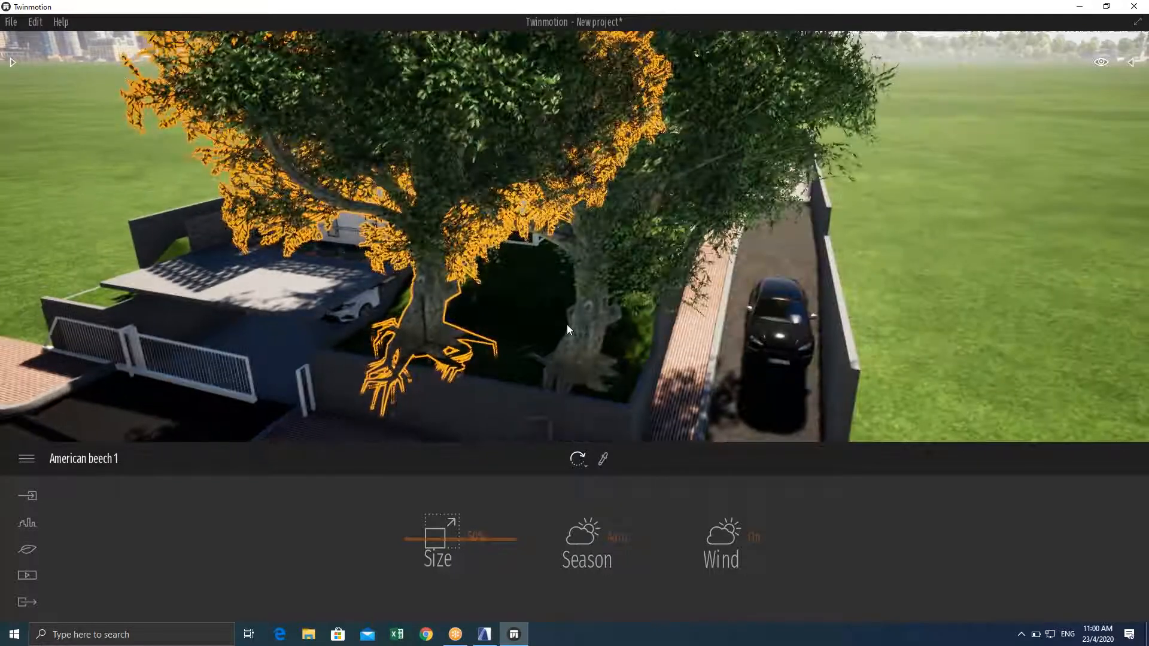
left_click_drag(472, 539, 471, 573)
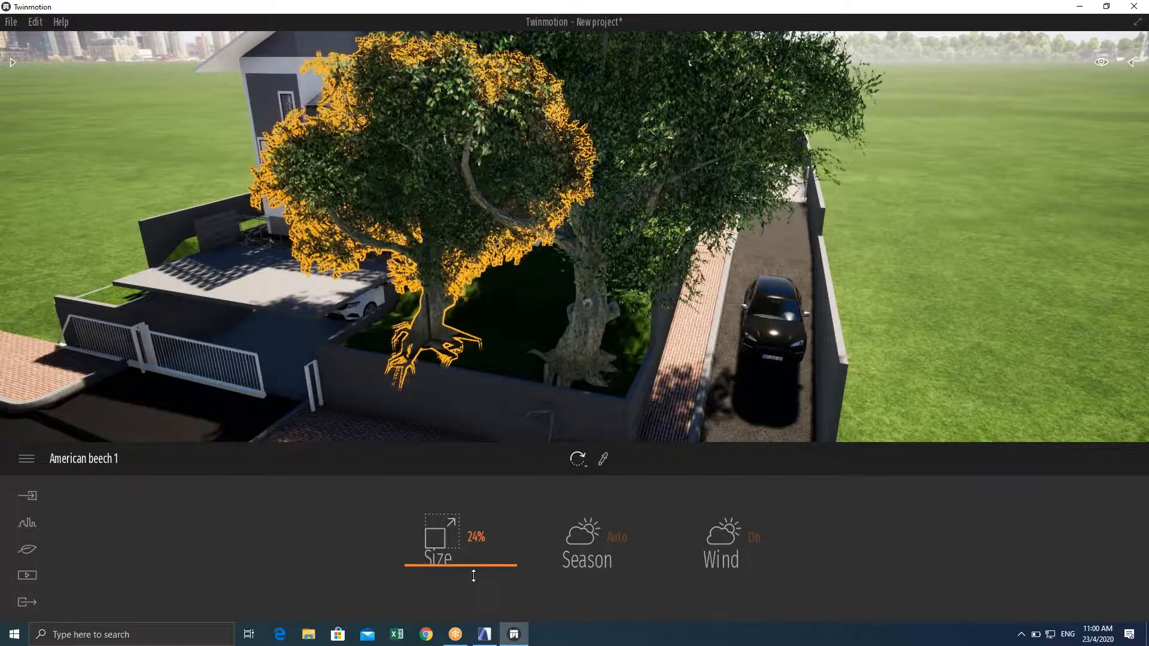
Reduce the size of the American beech nearest the brick side path to 28%
left_click(590, 342)
left_click(484, 539)
left_click(503, 543)
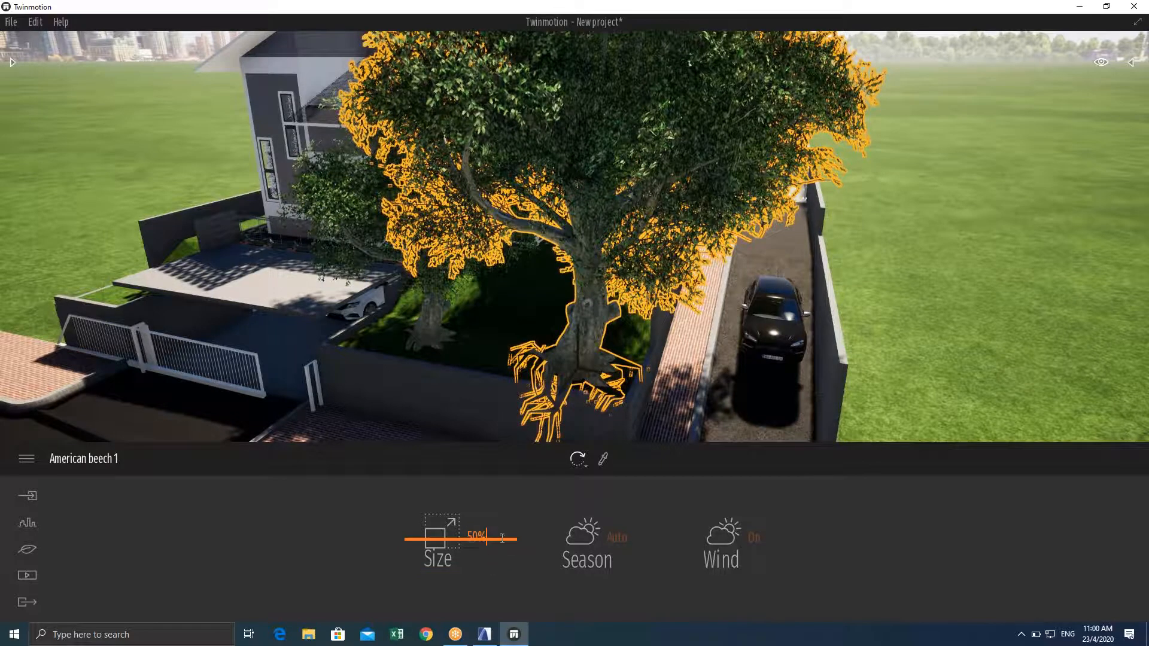
left_click_drag(503, 539, 504, 561)
Try the Summer, Autumn and Winter seasons on the beech nearest the side path and return it to Auto
mouse_move(581, 537)
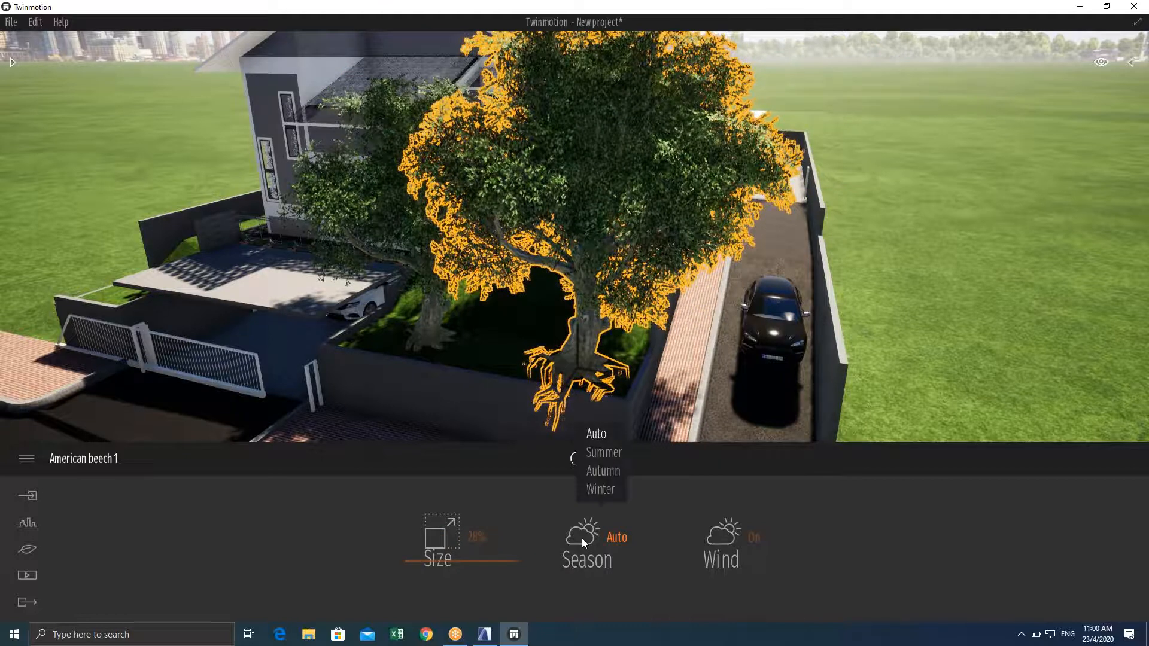
left_click(600, 450)
left_click(598, 470)
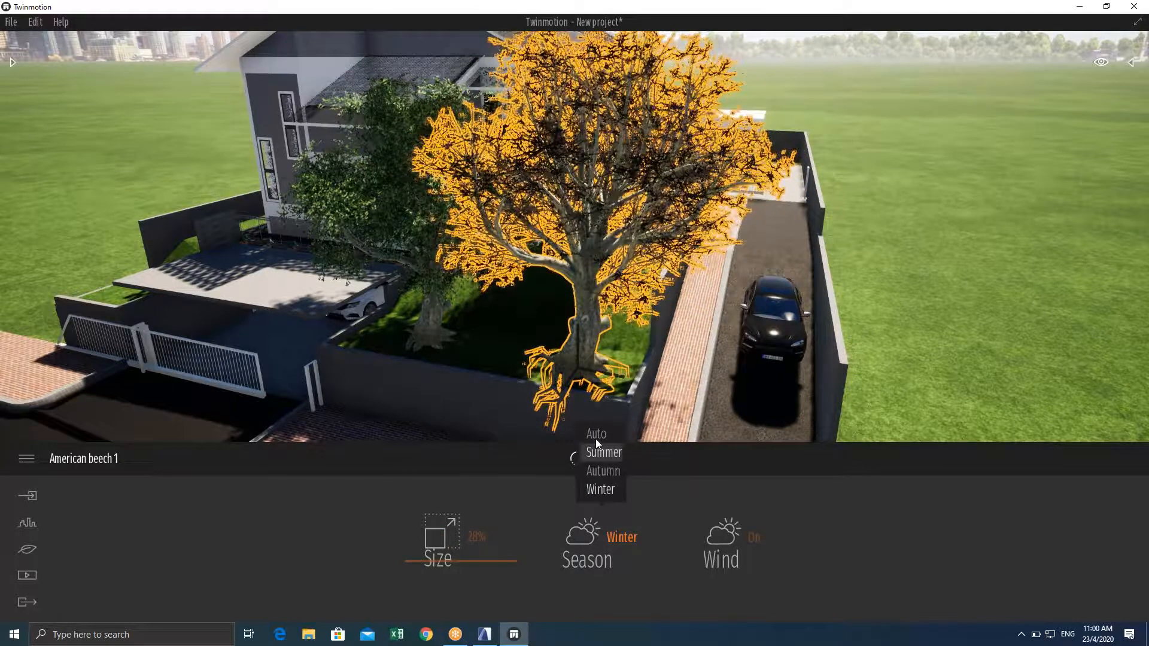
left_click(595, 434)
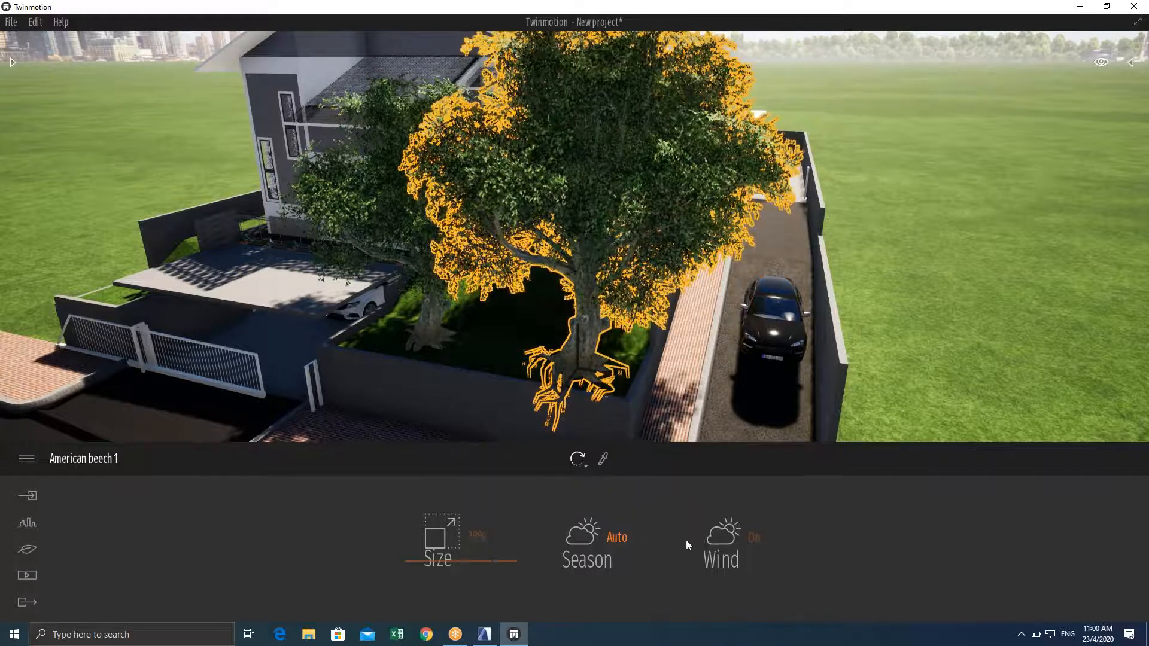
left_click(728, 536)
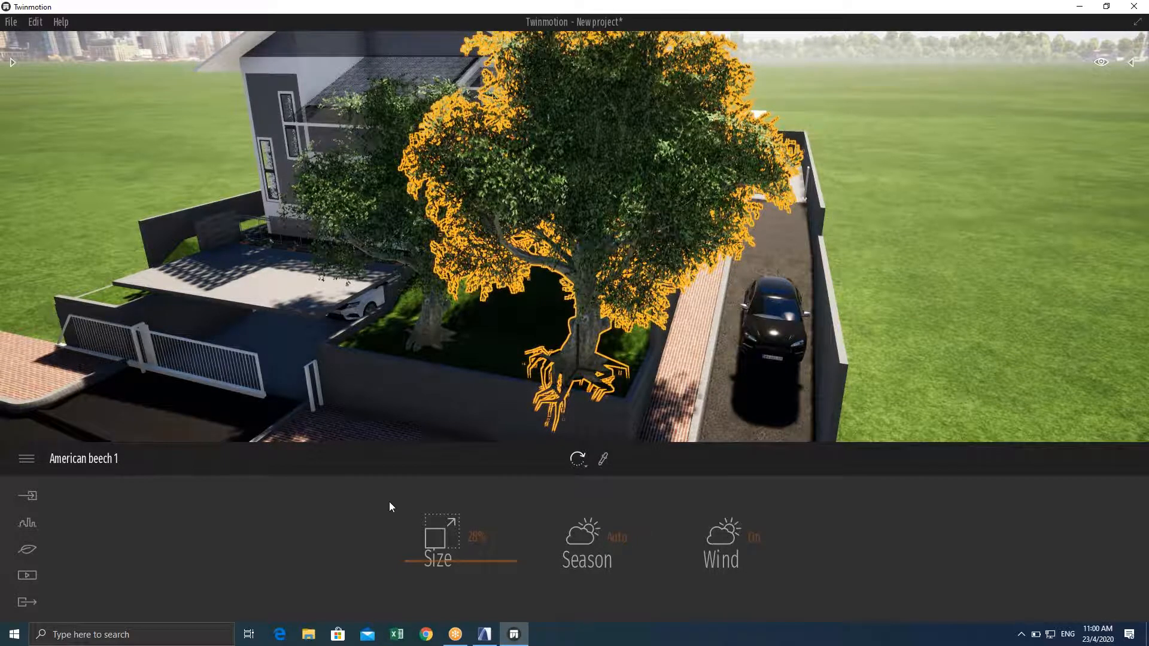
Paint Long grass 01 over the front lawn around the beech trees with a 7.5 m vegetation brush
left_click(27, 549)
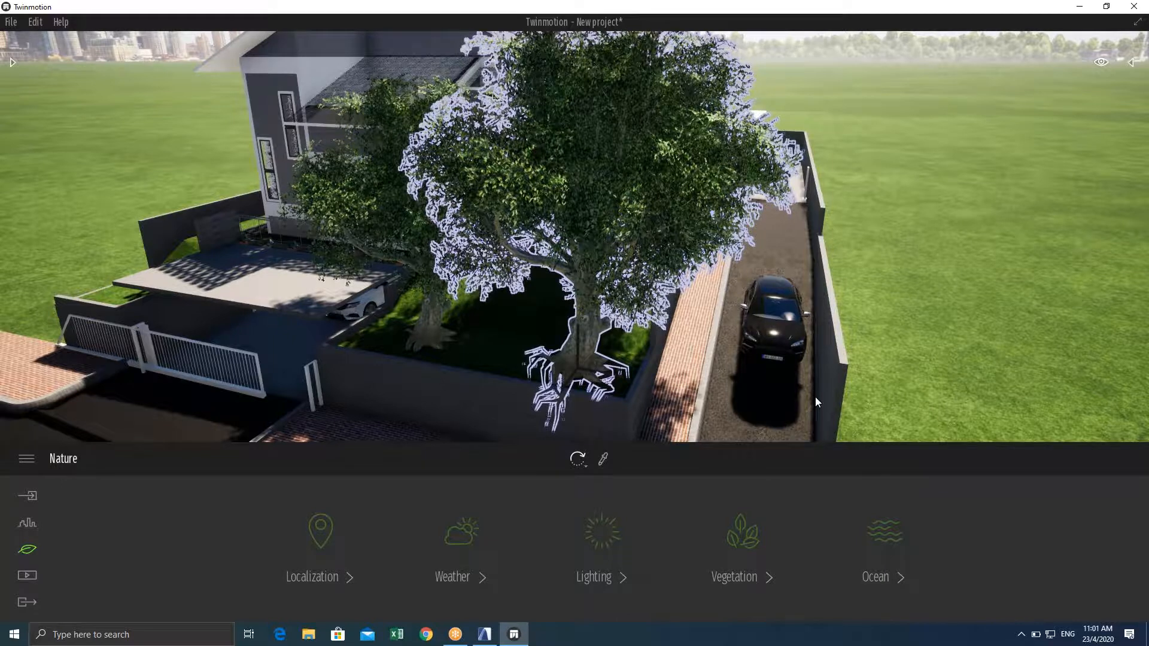
left_click(588, 364)
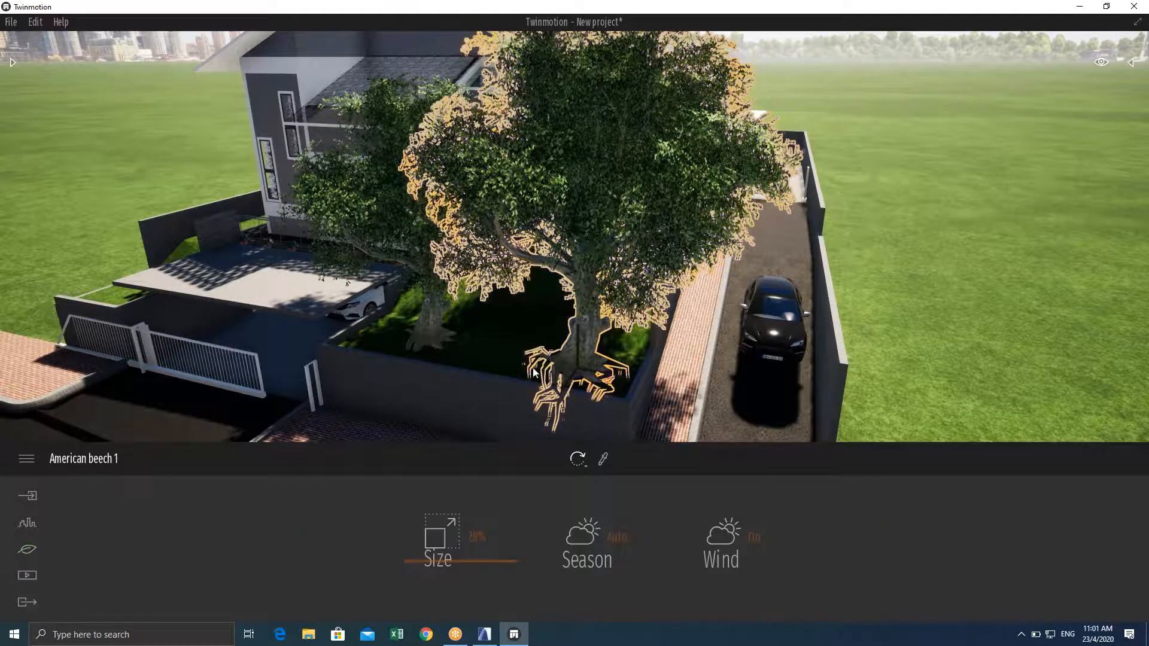
left_click(433, 339)
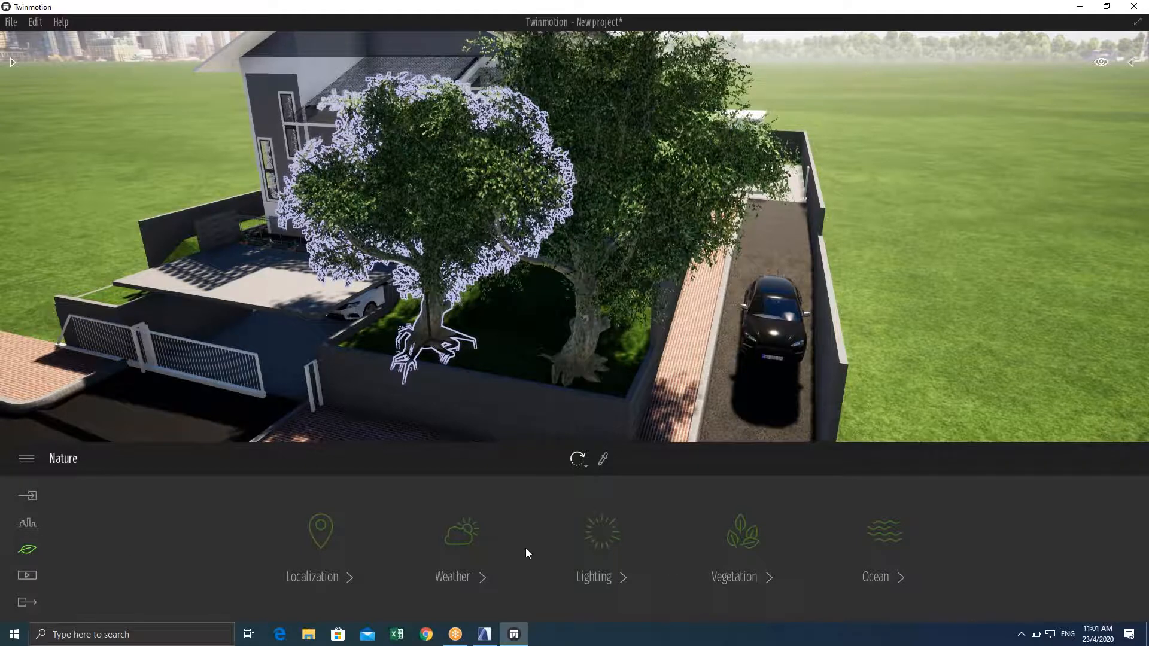
left_click(738, 542)
left_click(152, 536)
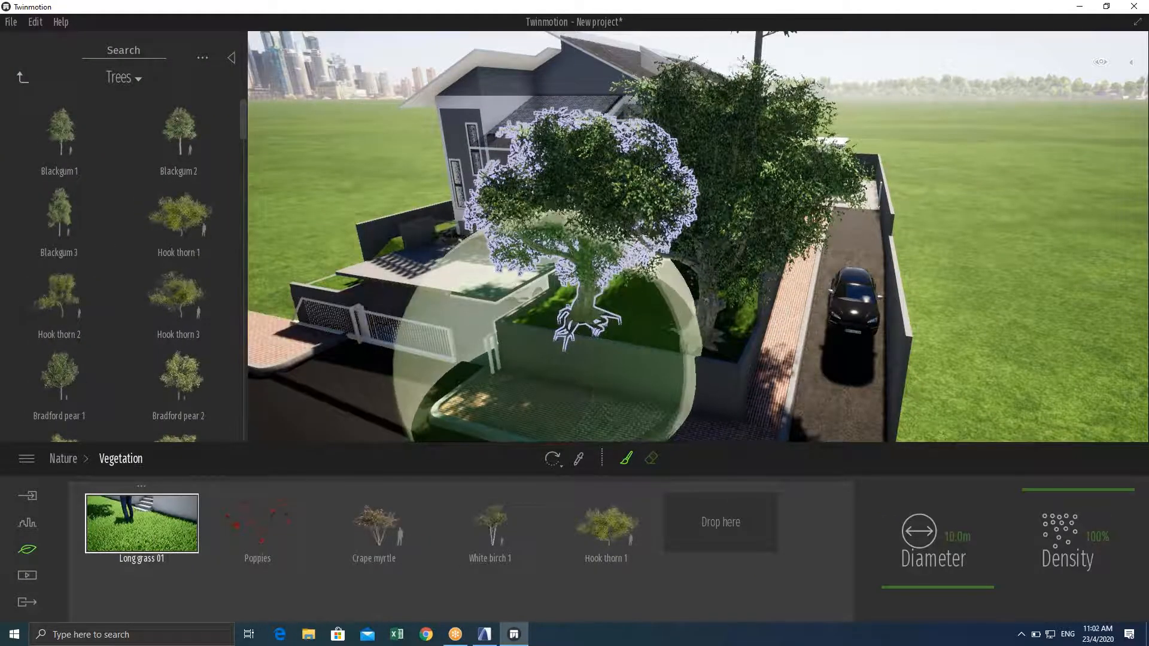
scroll(564, 347, "up", 5)
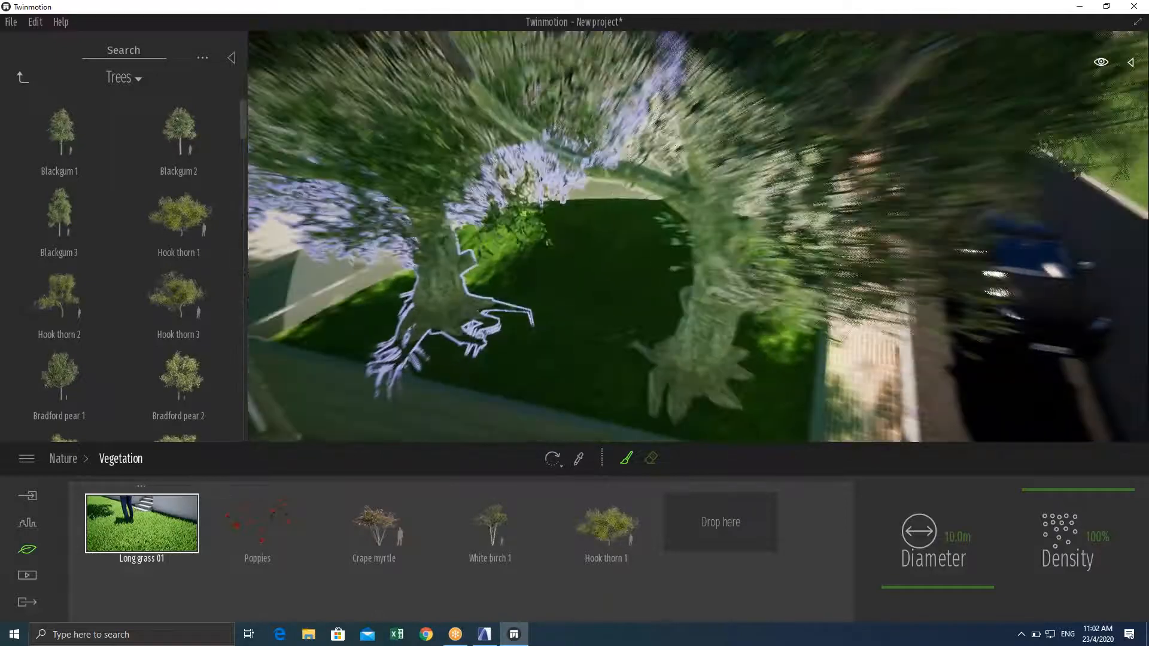
mouse_move(565, 347)
right_mouse_down()
mouse_move(509, 323)
mouse_move(529, 263)
mouse_move(599, 260)
mouse_move(579, 279)
right_mouse_up()
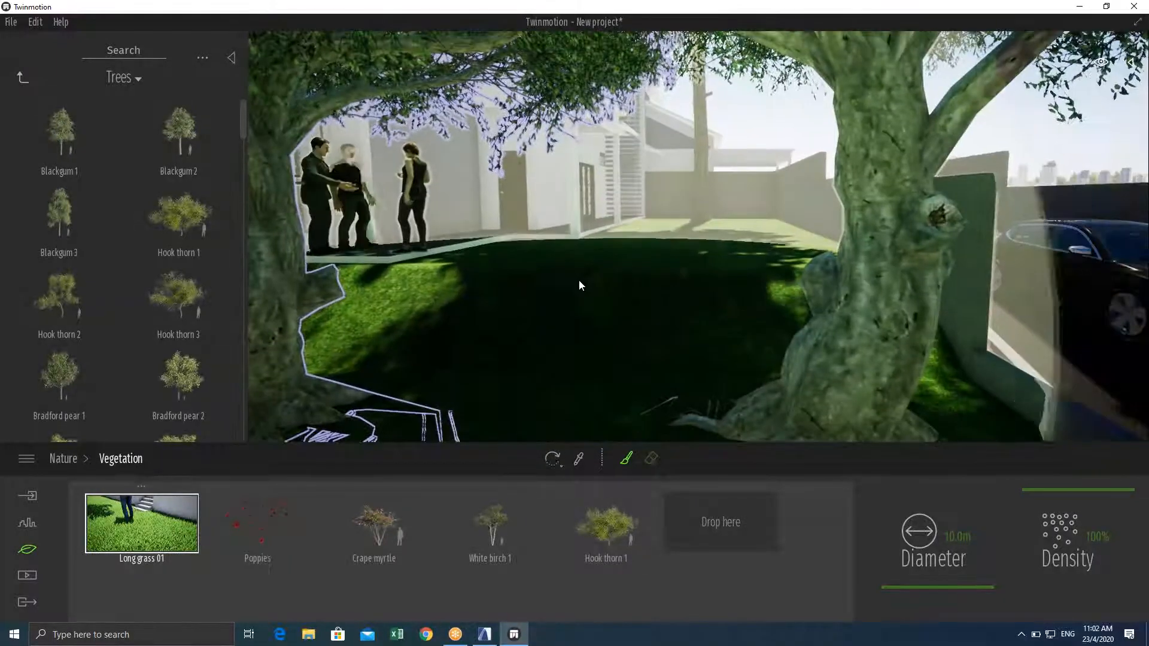
scroll(581, 301, "down", 5)
scroll(599, 299, "up", 5)
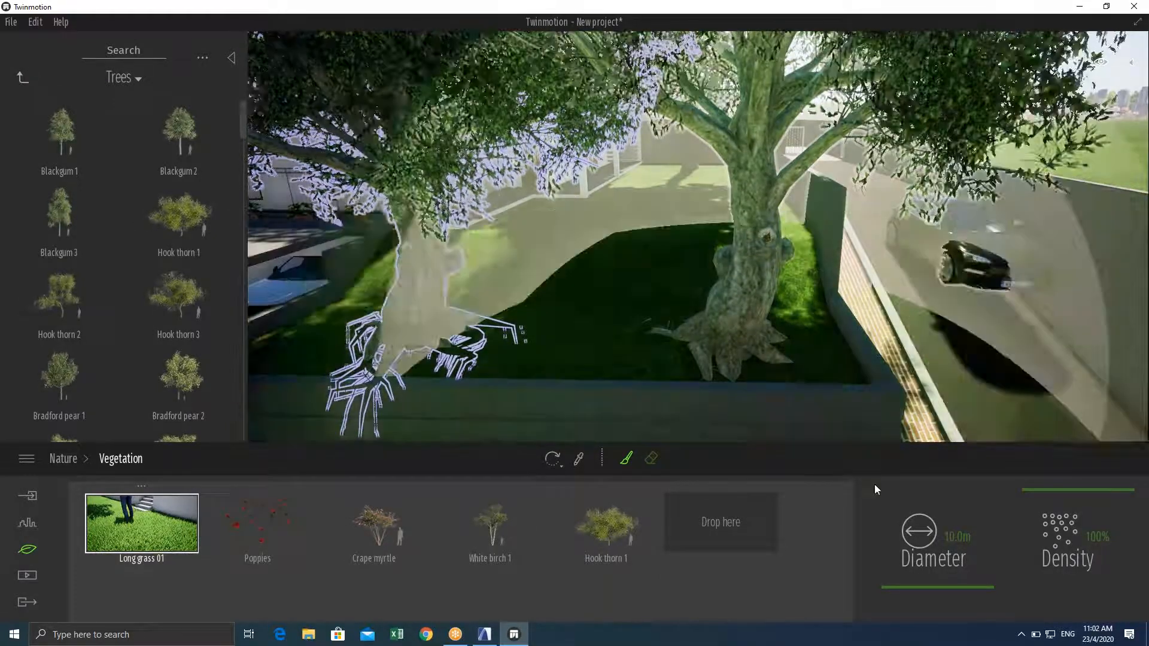
left_click_drag(950, 587, 951, 589)
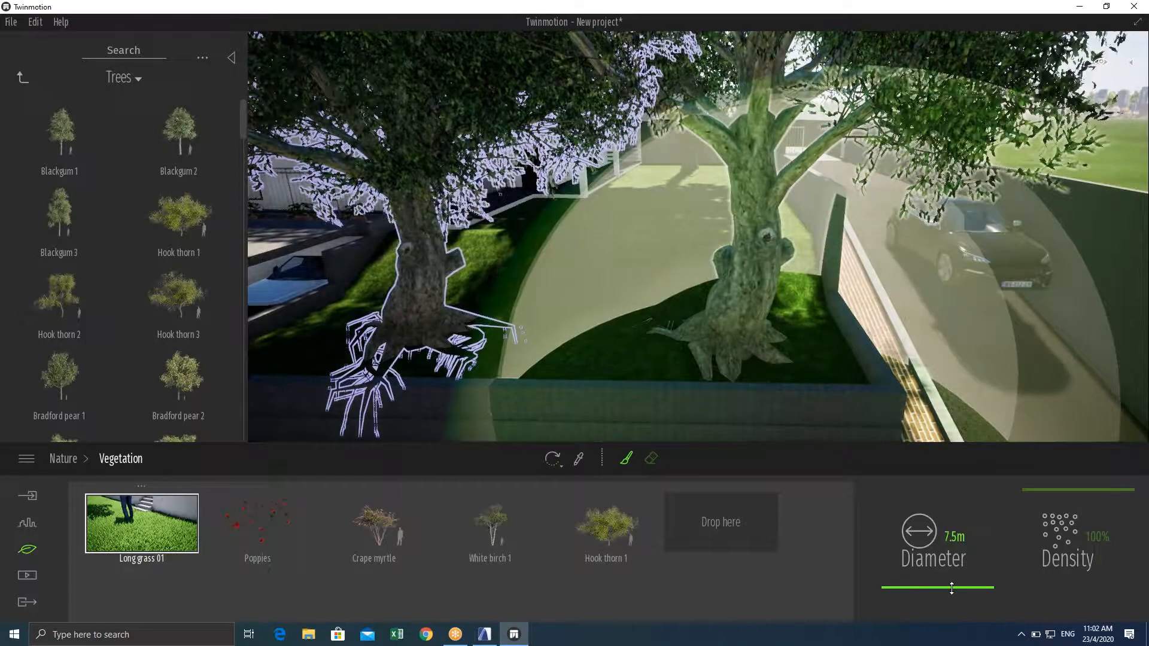
left_click(617, 258)
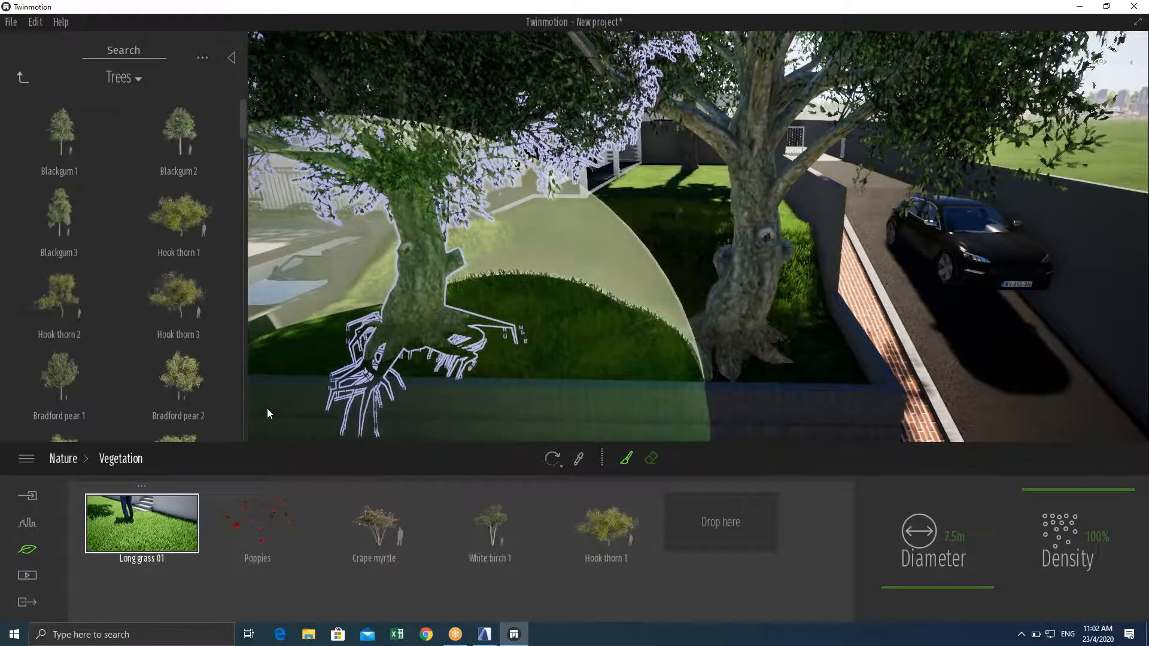
Examine the painted lawn from near ground level and from above the street, and stop vegetation painting
key("Up")
right_click_drag(364, 390, 290, 386)
key("Down")
key("Up")
key("Down")
key("Up")
right_click_drag(383, 341, 412, 347)
key("Down")
key("Down")
key("Escape")
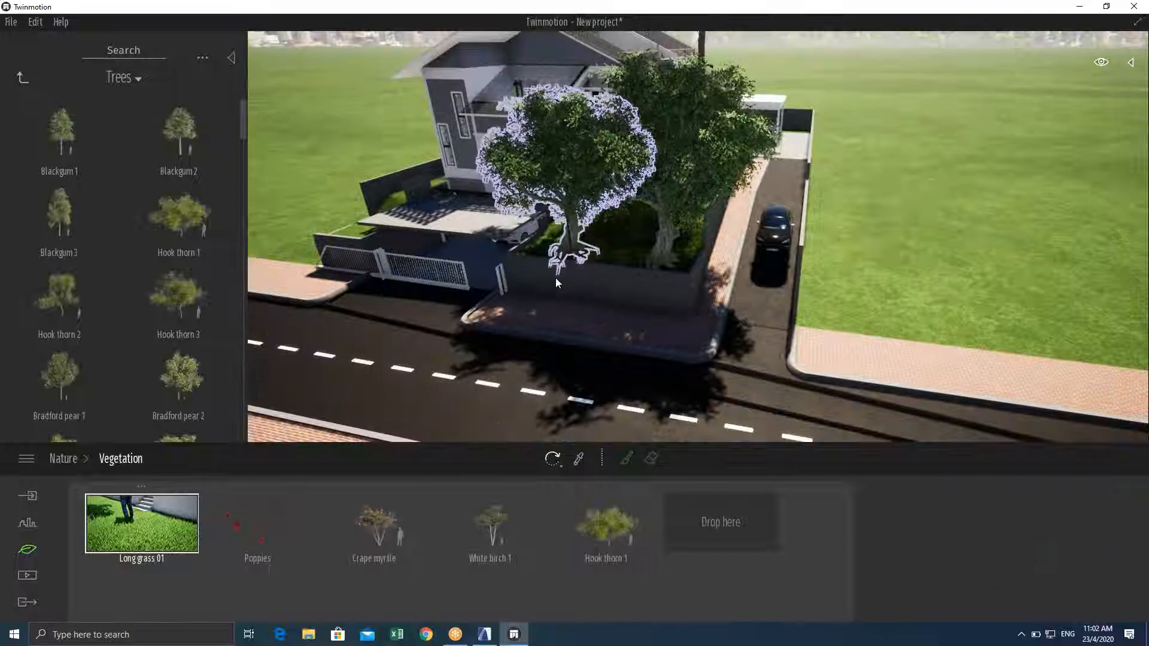
Select the beech near the car porch and sample the materials around both trees with the material picker
left_click(572, 251)
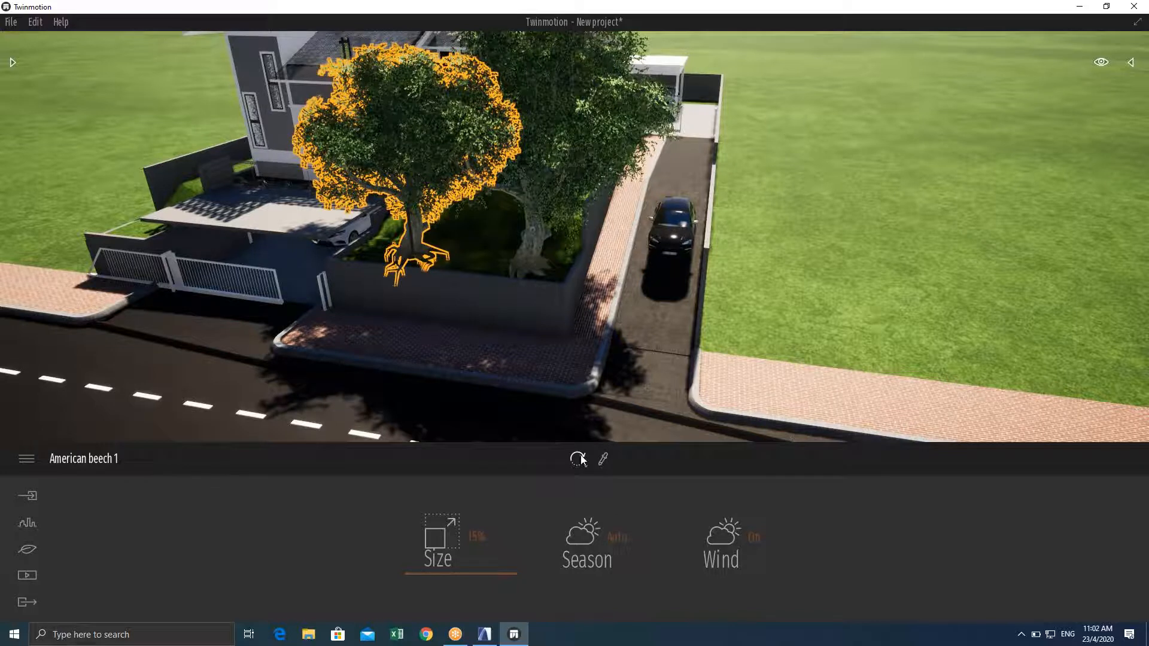
mouse_move(579, 459)
left_click(603, 458)
left_click(404, 234)
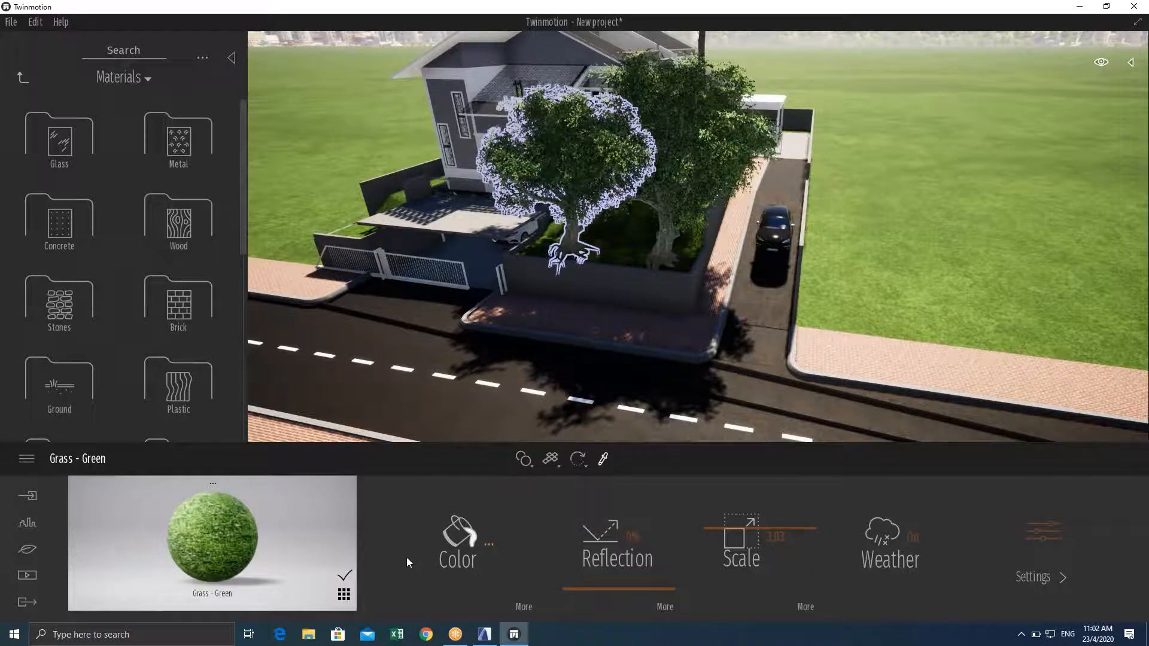
left_click(570, 152)
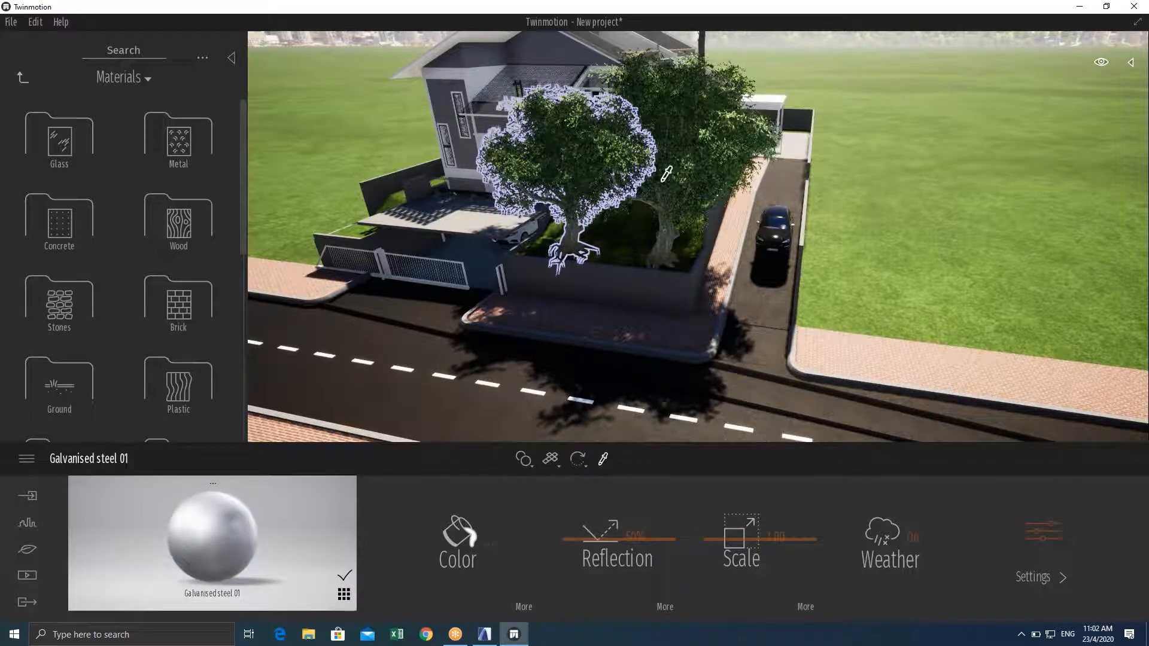
left_click(684, 180)
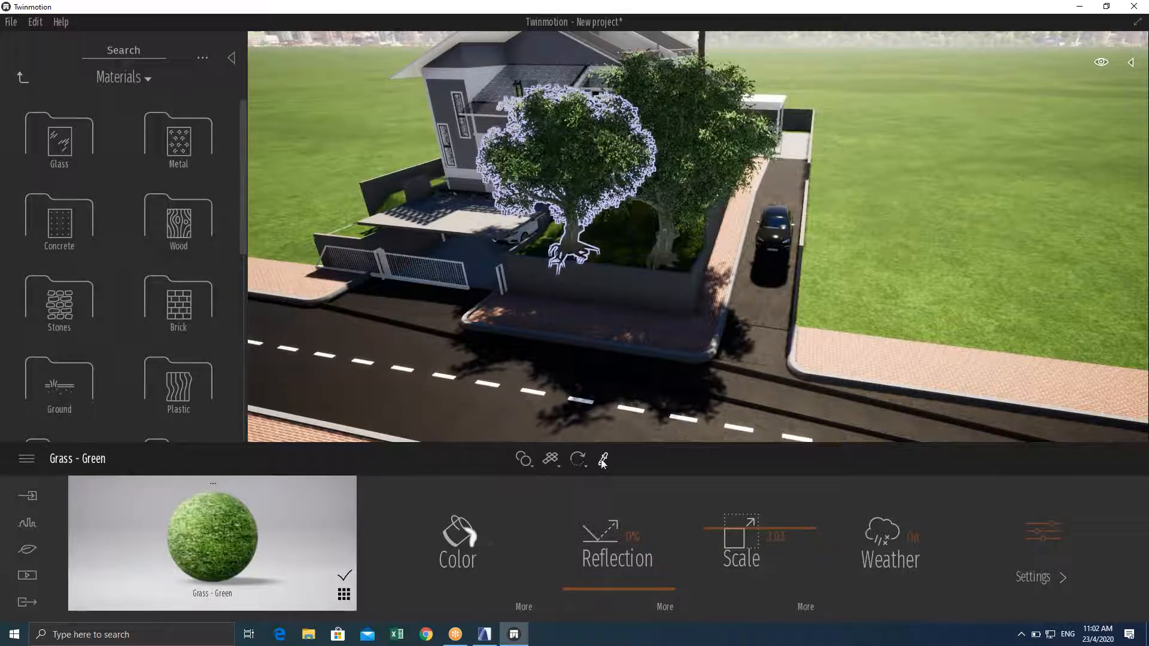
Set the material replacement mode to Apply to object and view the available UV mapping types
left_click(529, 462)
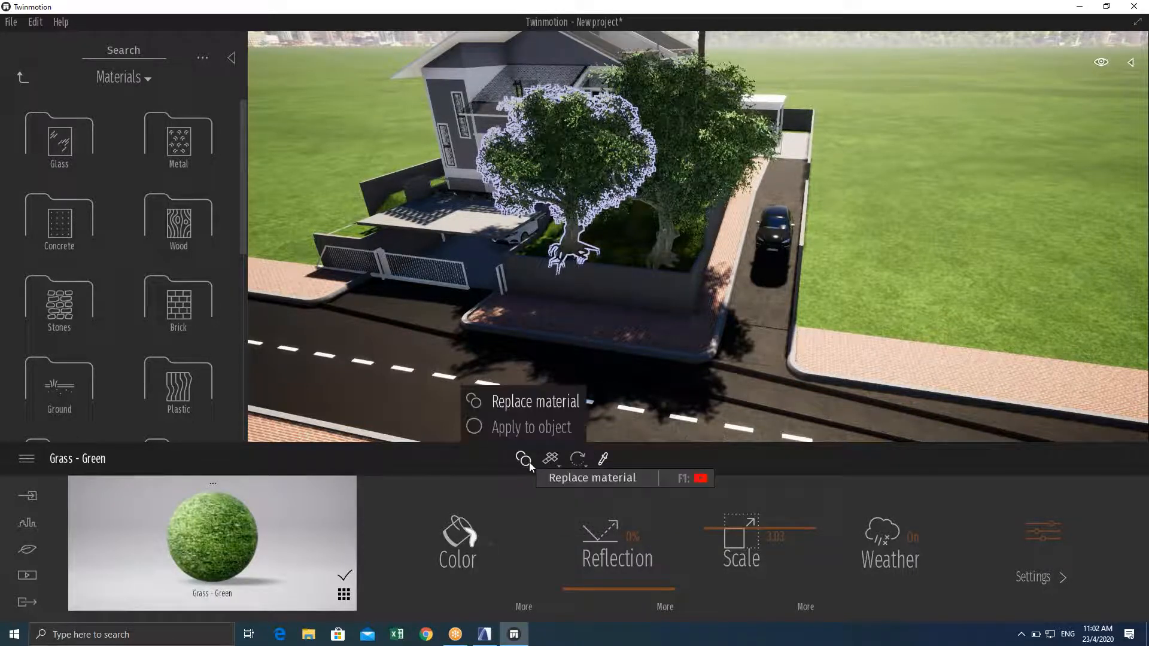
left_click(534, 407)
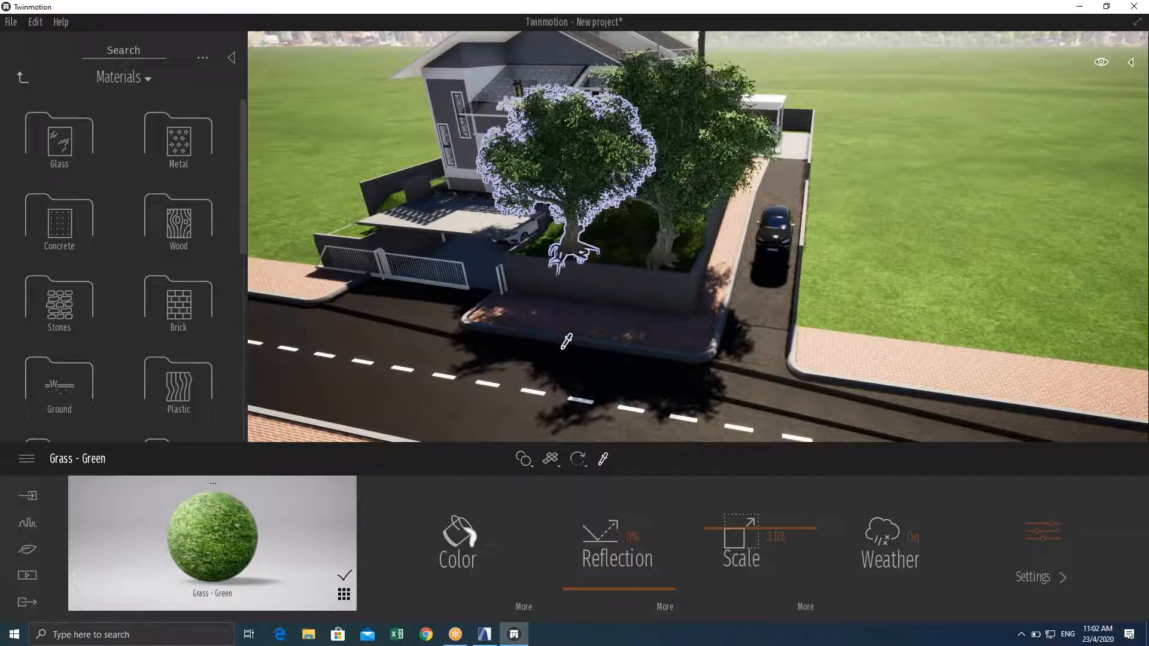
left_click(527, 460)
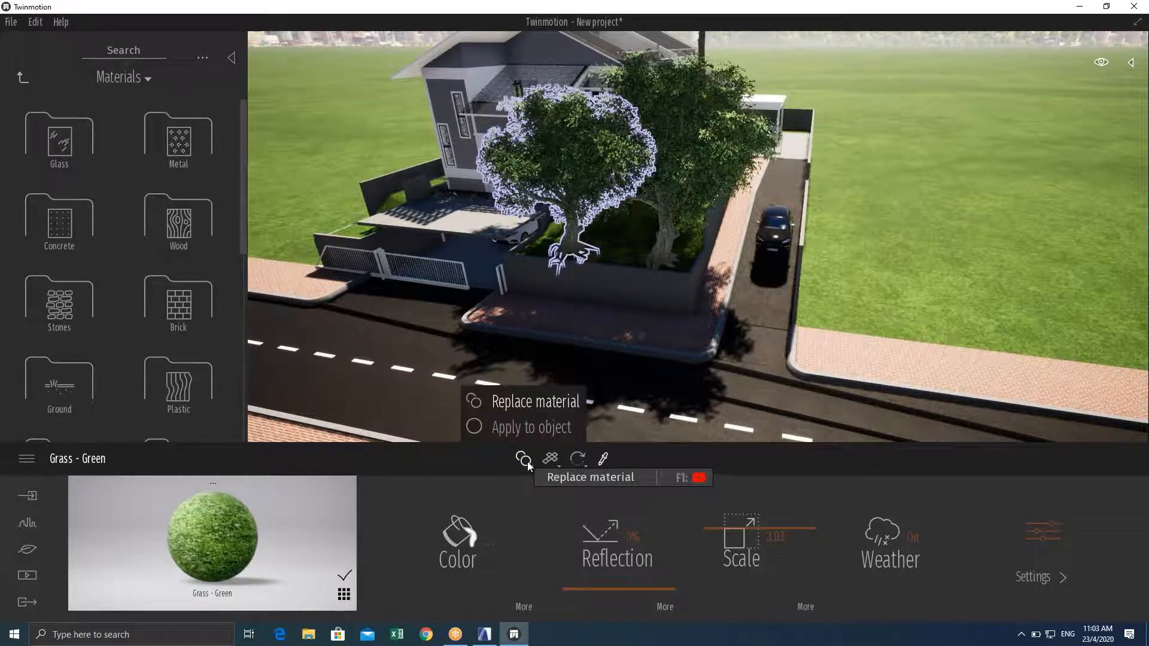
left_click(530, 428)
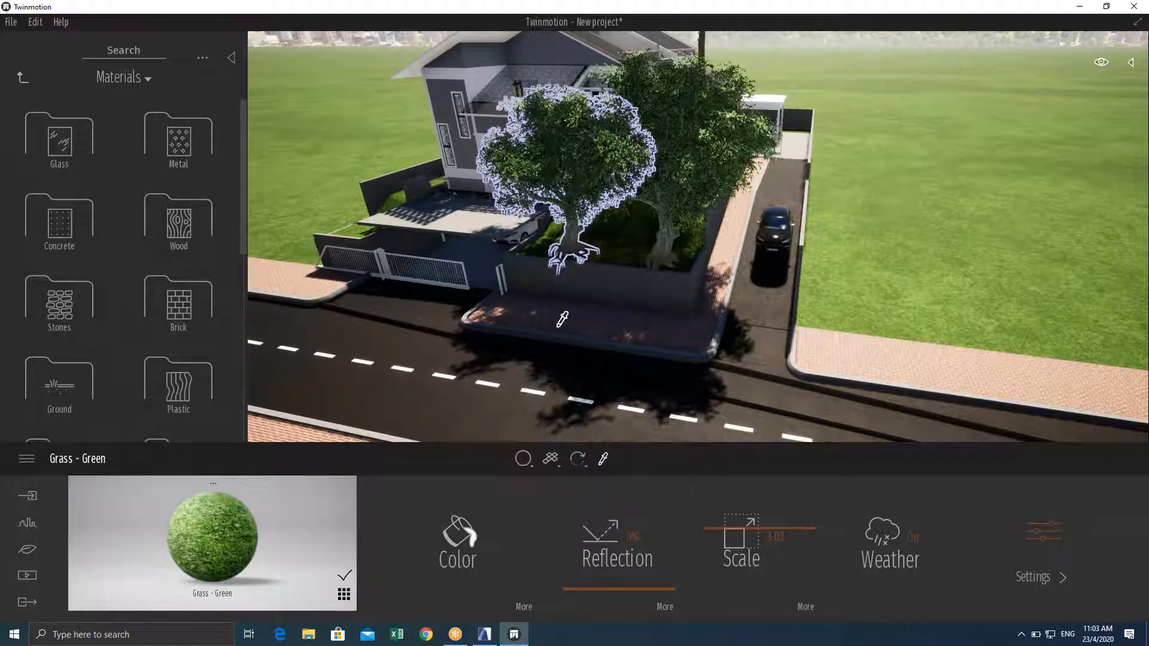
left_click(552, 464)
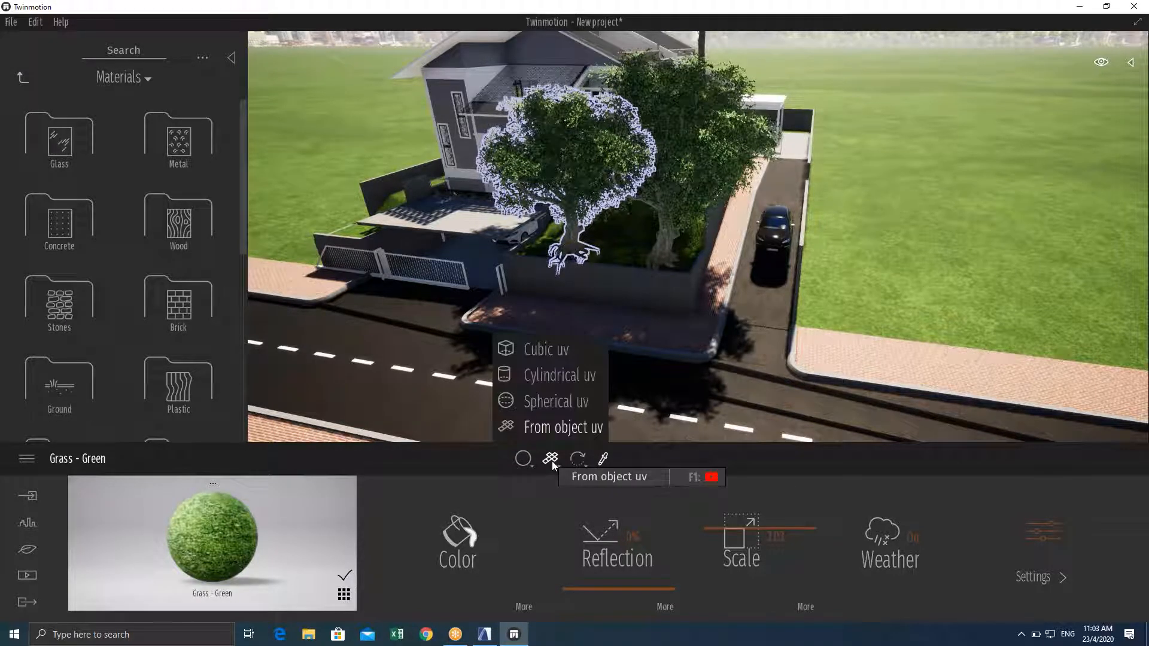
Collapse the materials library to give the scene more viewing space
scroll(585, 336, "down", 2)
right_click_drag(585, 337, 585, 337)
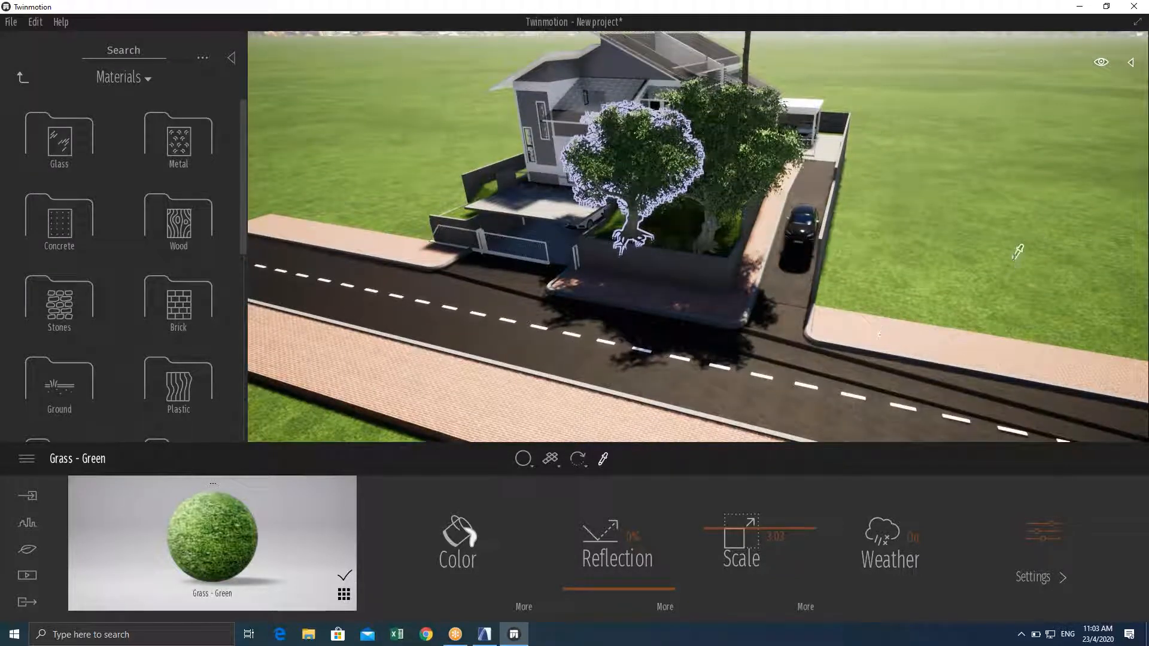
right_click_drag(645, 243, 645, 243)
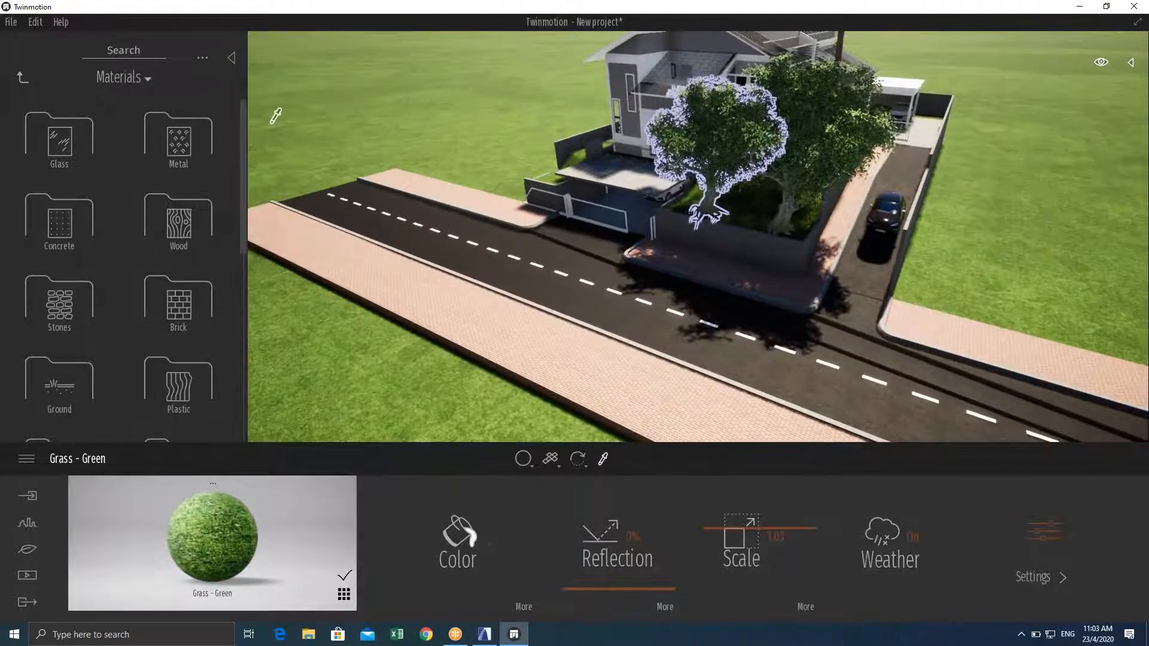
left_click(25, 464)
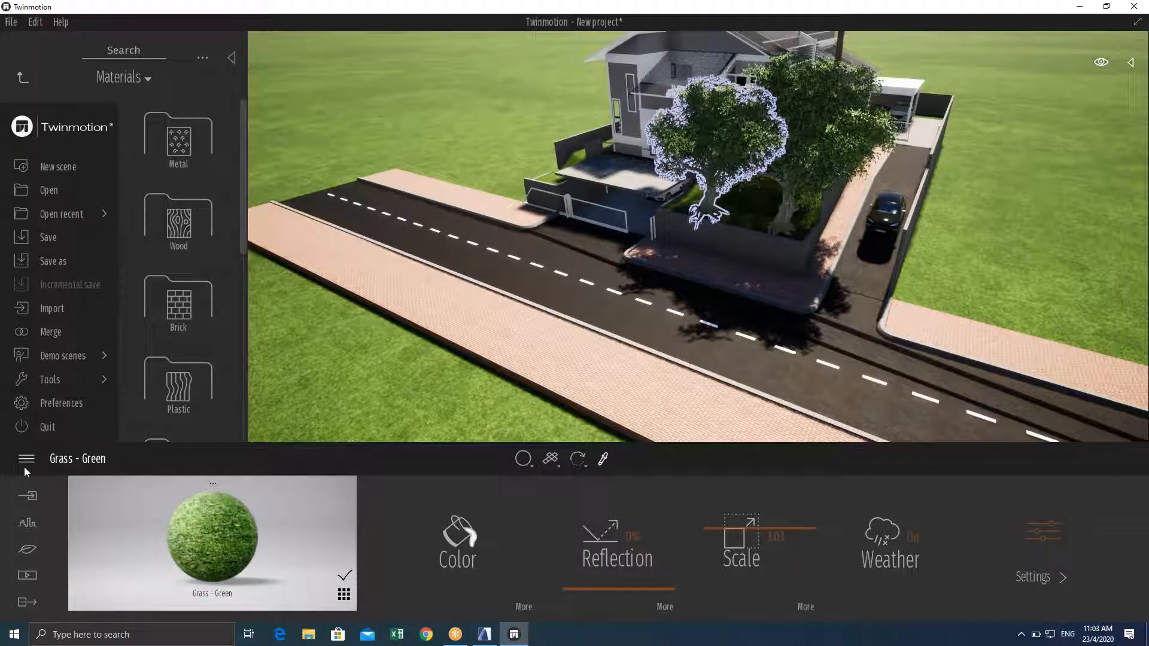
left_click(24, 467)
left_click(232, 58)
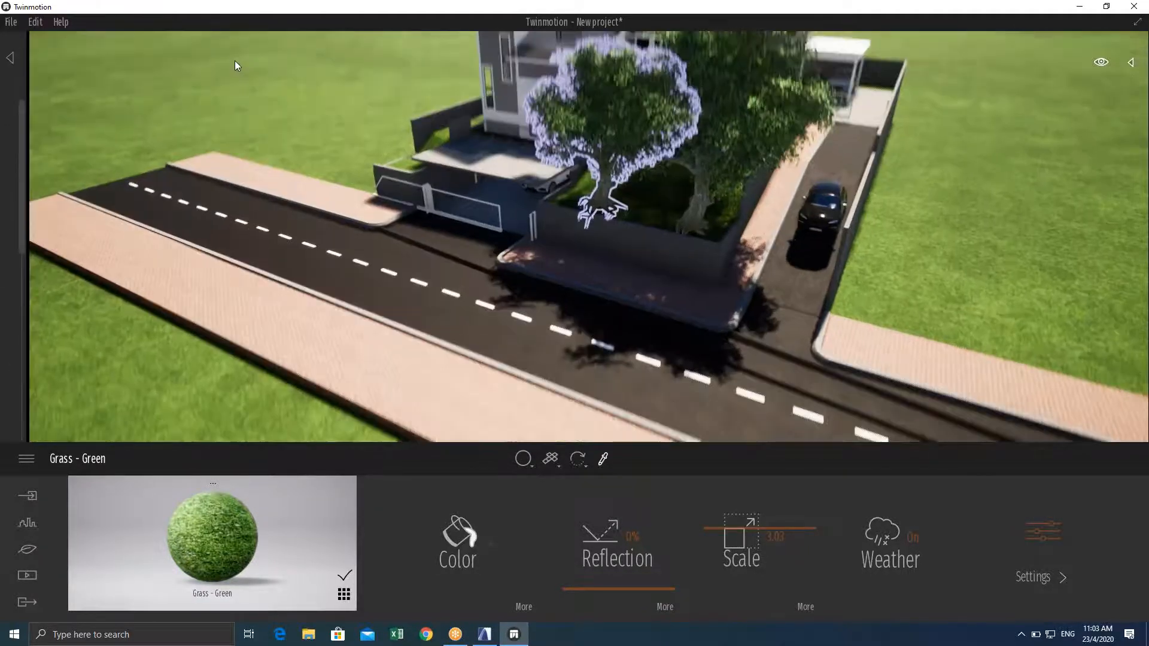
Create a media image of the lawn between the two beech trunks, seen near ground level towards the house entrance
scroll(344, 166, "up", 5)
right_click_drag(345, 166, 423, 133)
scroll(344, 167, "up", 2)
scroll(344, 167, "up", 8)
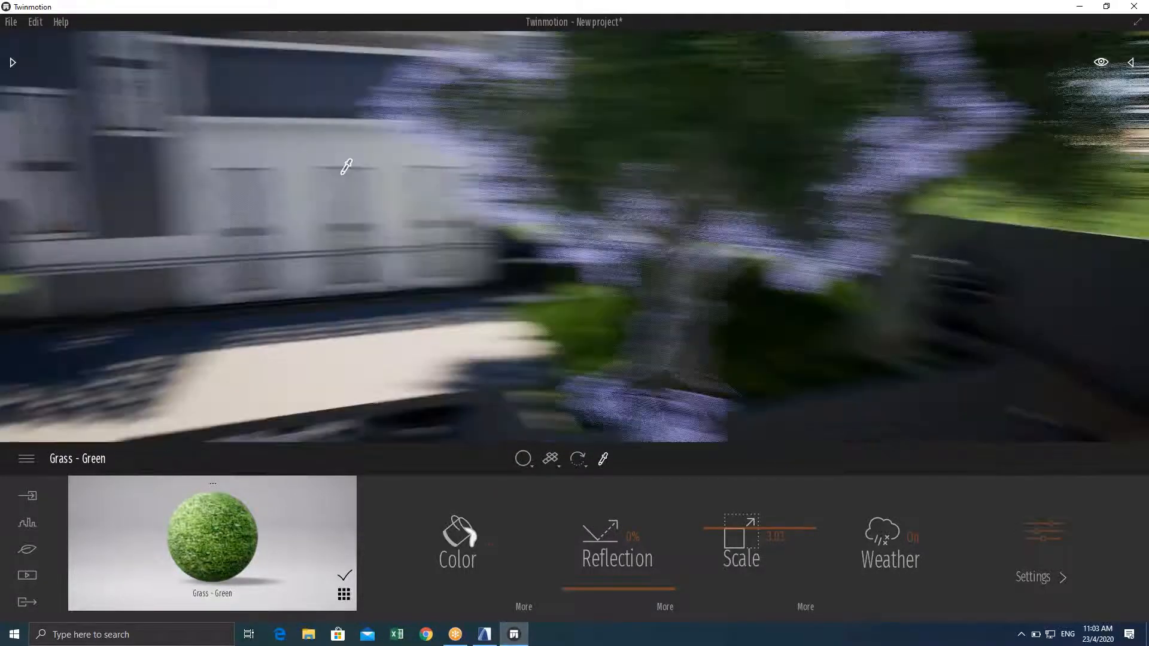
middle_click_drag(346, 166, 344, 168, "shift")
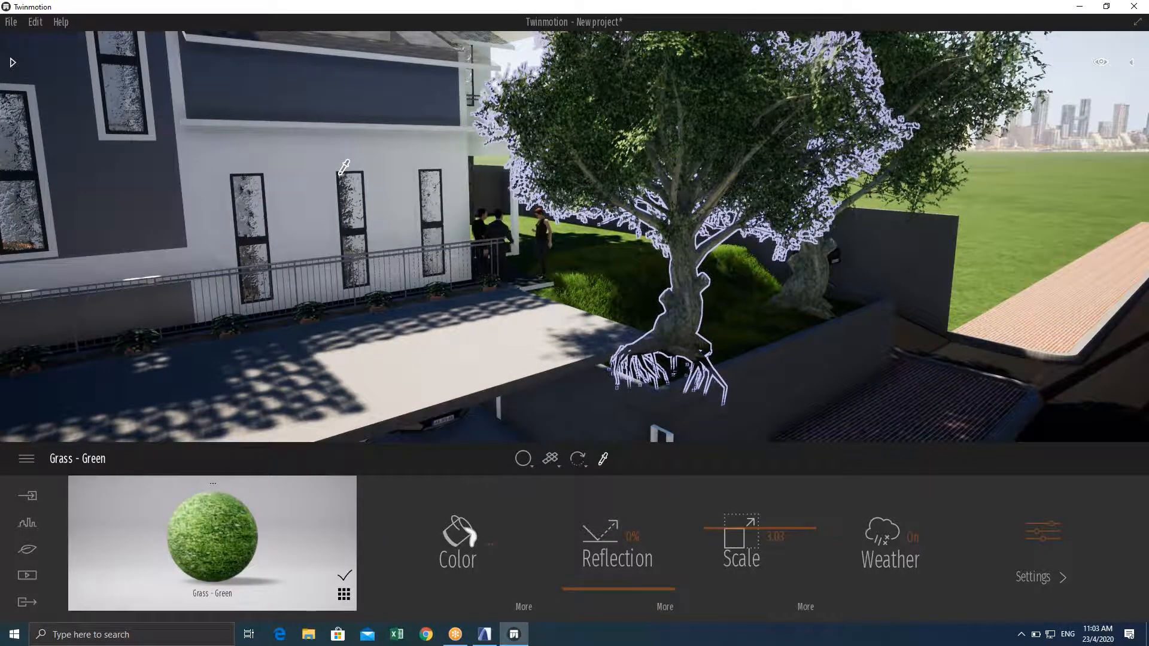
middle_click_drag(344, 167, 427, 192, "shift")
scroll(426, 192, "up", 3)
scroll(426, 192, "down", 3)
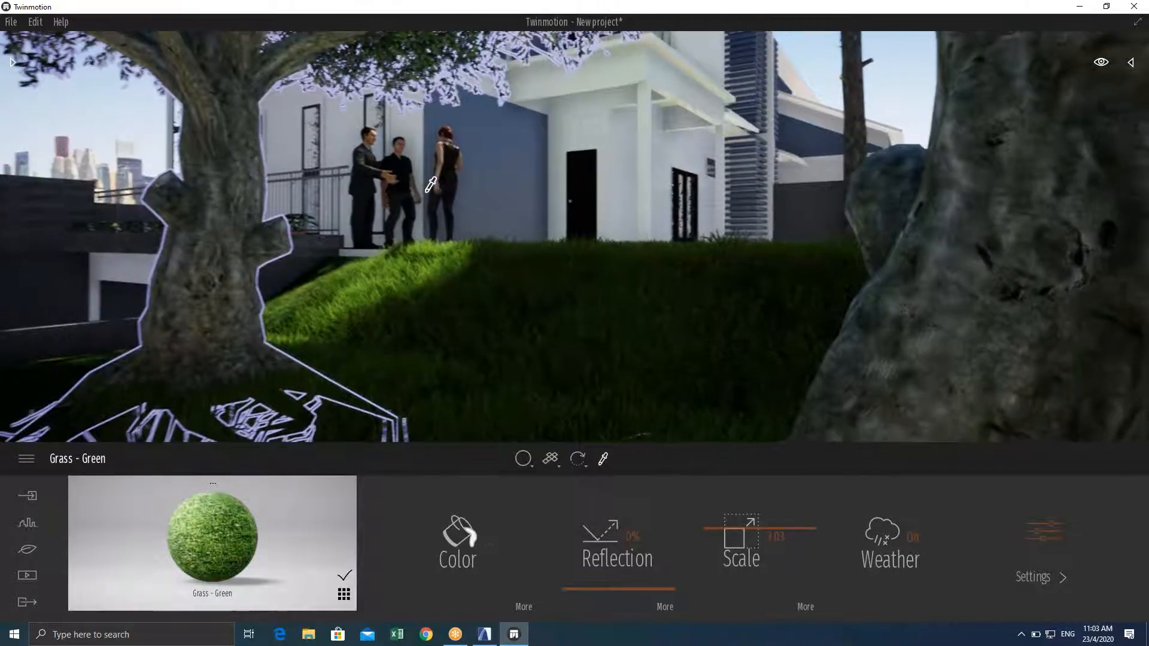
scroll(426, 192, "up", 2)
scroll(426, 192, "down", 3)
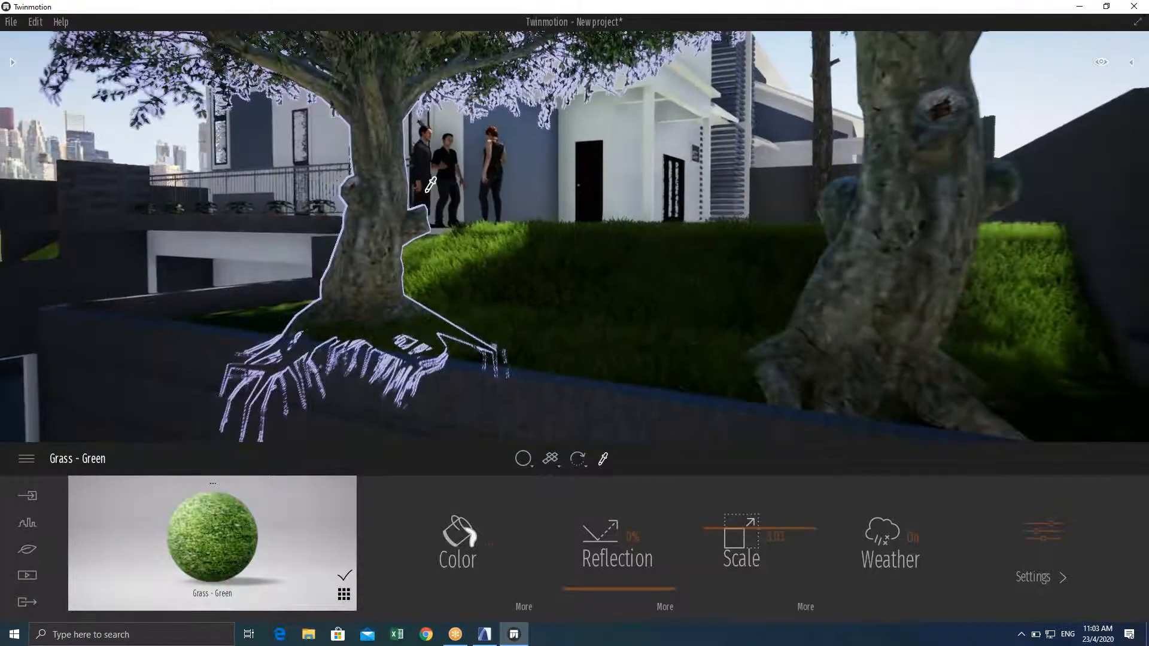
scroll(430, 185, "up", 2)
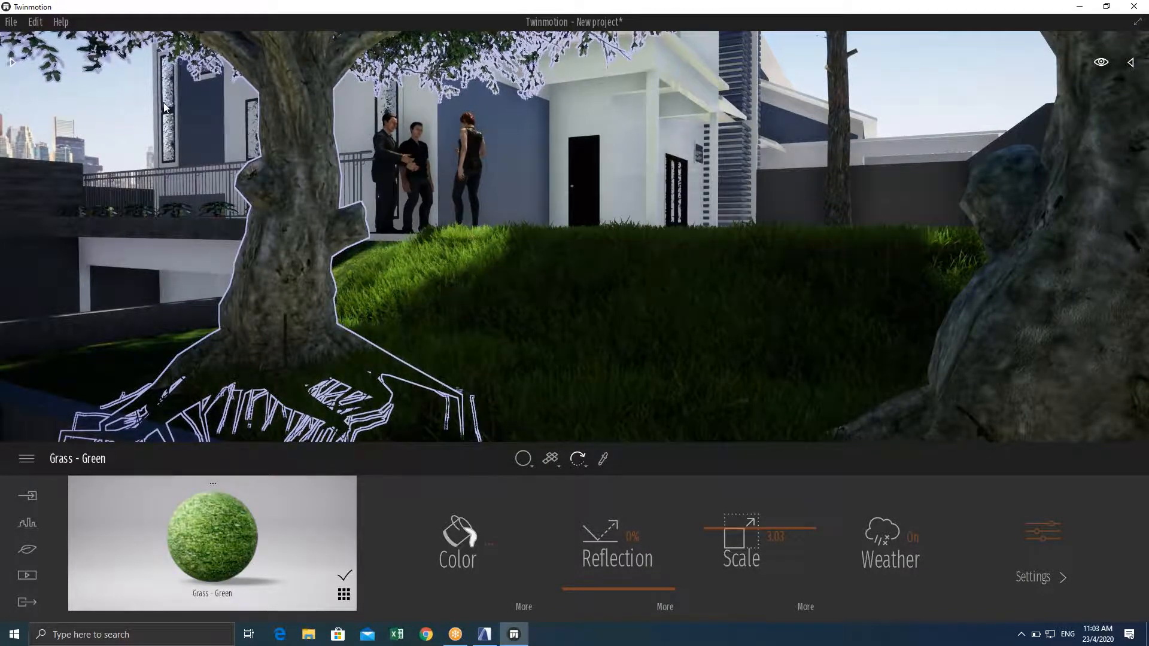
left_click(23, 604)
left_click(20, 578)
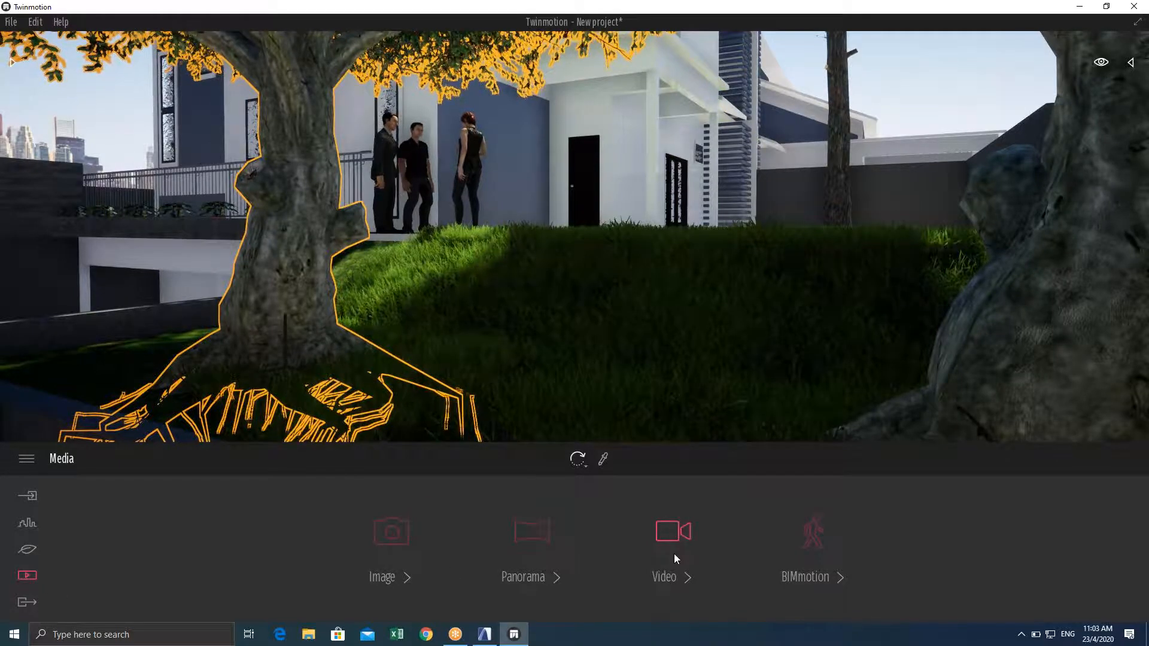
left_click(378, 565)
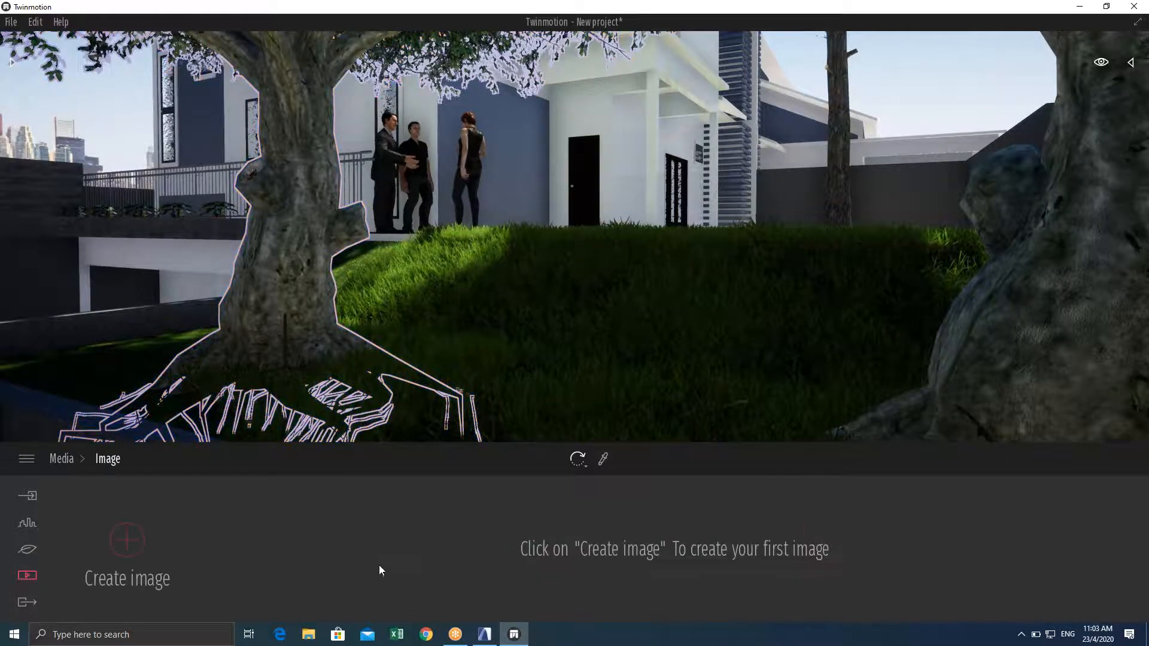
left_click(127, 542)
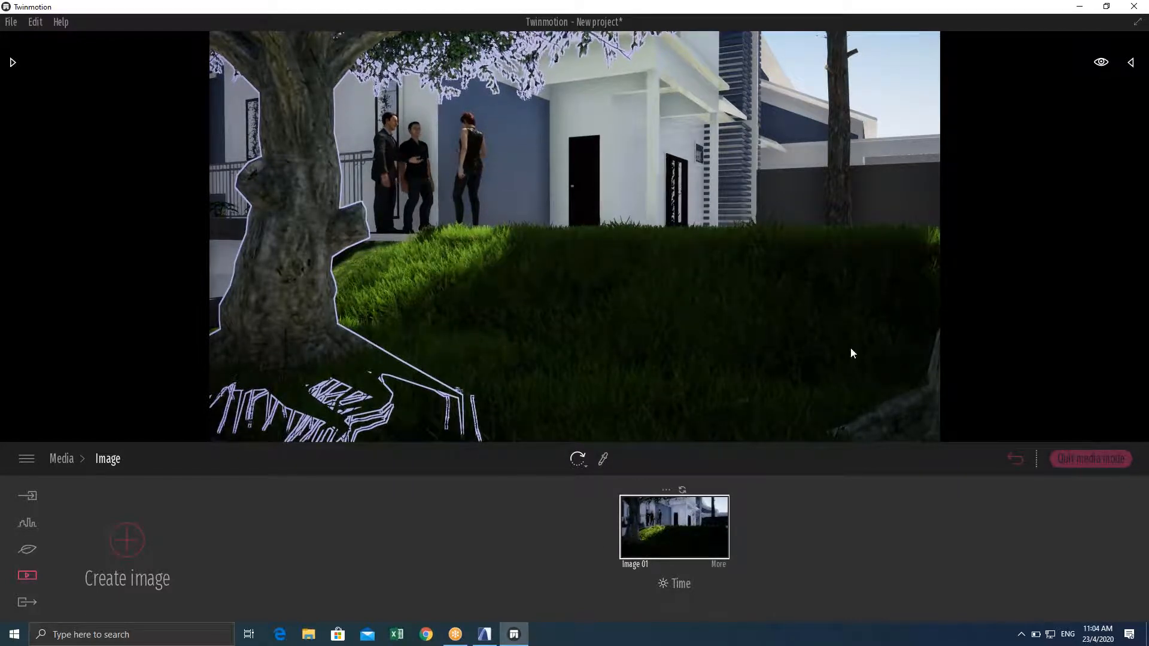
Set the day time to 14:46 to bring more sunlight onto the lawn
left_click(1102, 62)
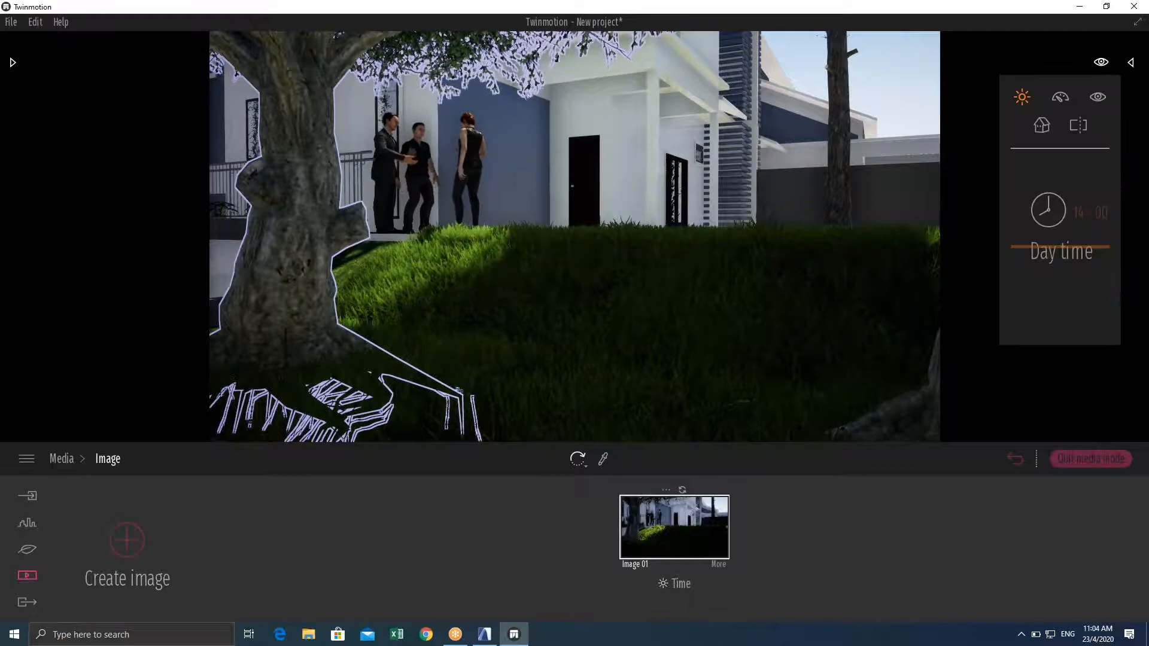
left_click(1100, 68)
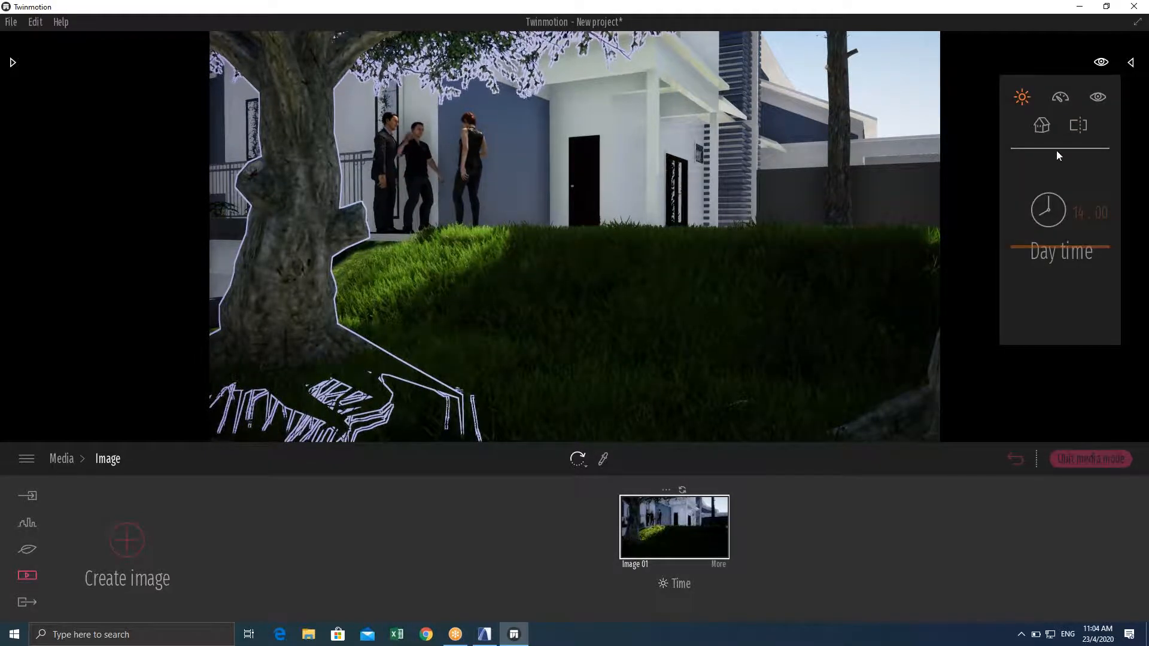
left_click(1101, 66)
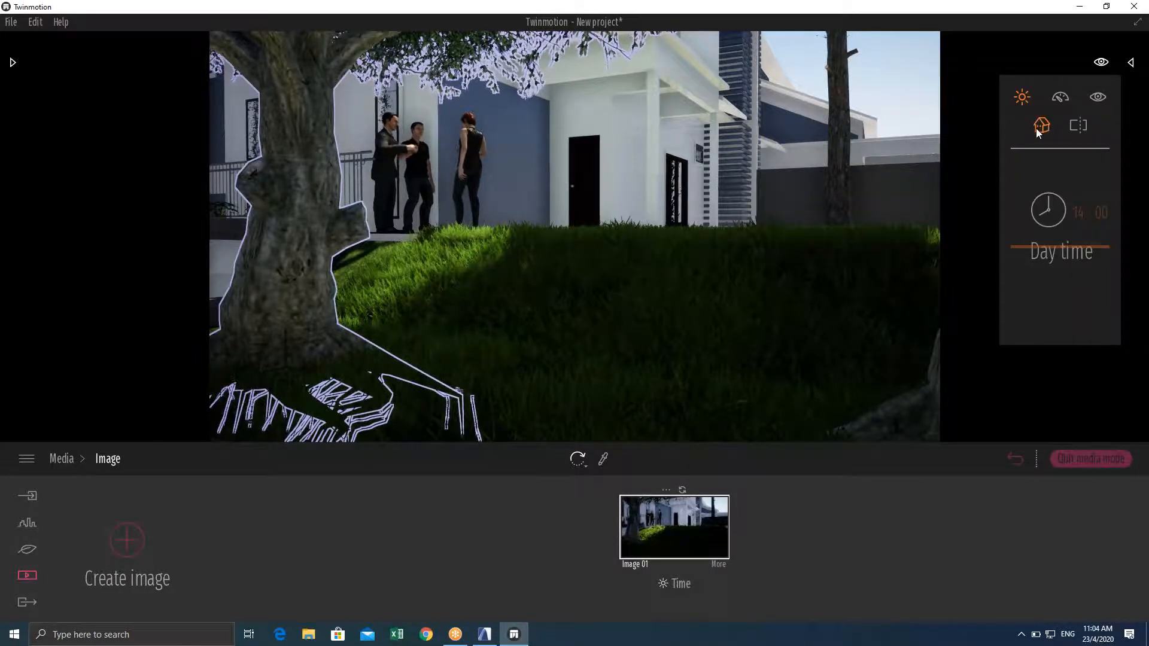
left_click(1035, 128)
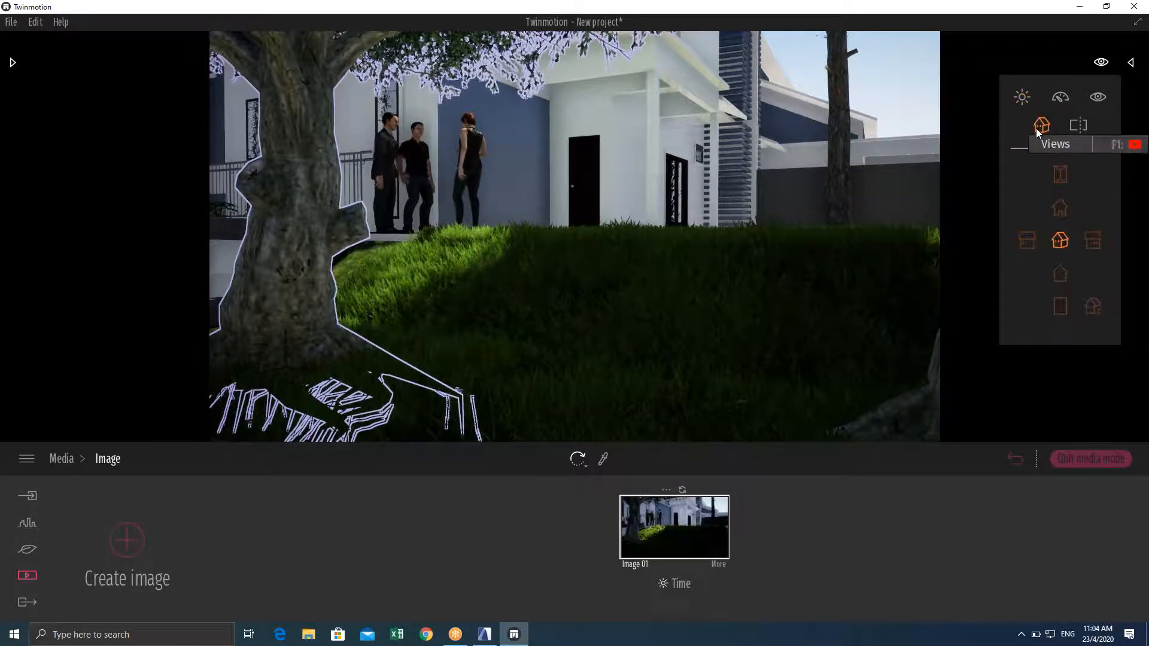
left_click(1060, 98)
left_click(1020, 101)
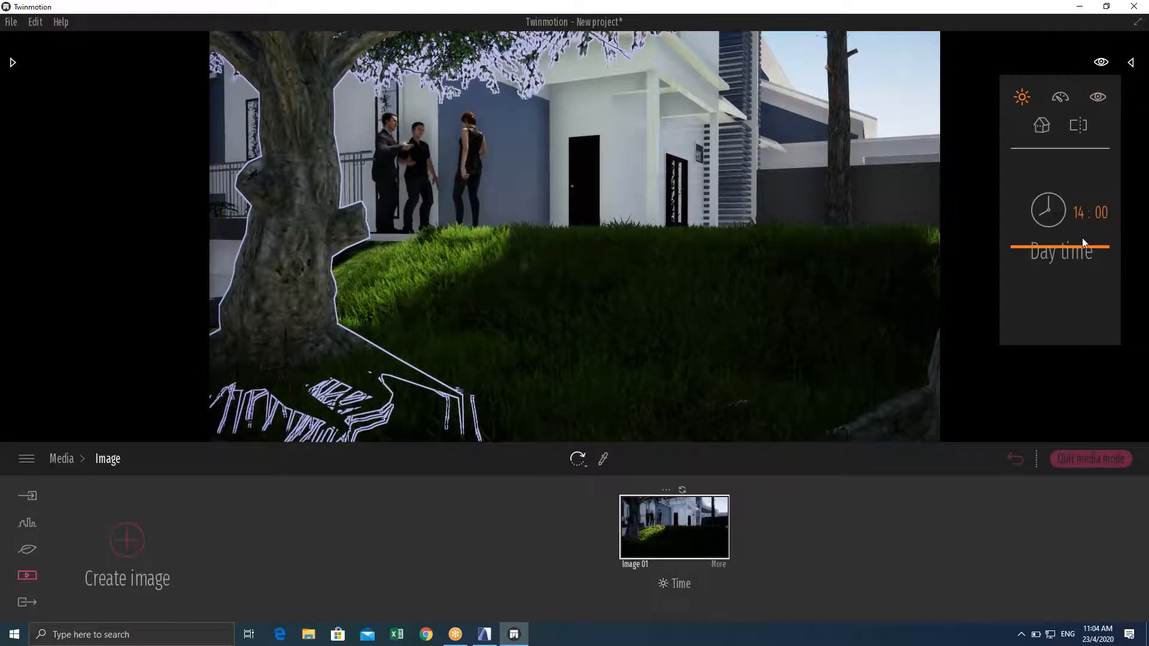
mouse_move(1081, 246)
left_mouse_down()
mouse_move(1080, 262)
mouse_move(1084, 232)
mouse_move(1082, 294)
mouse_move(1082, 256)
left_mouse_up()
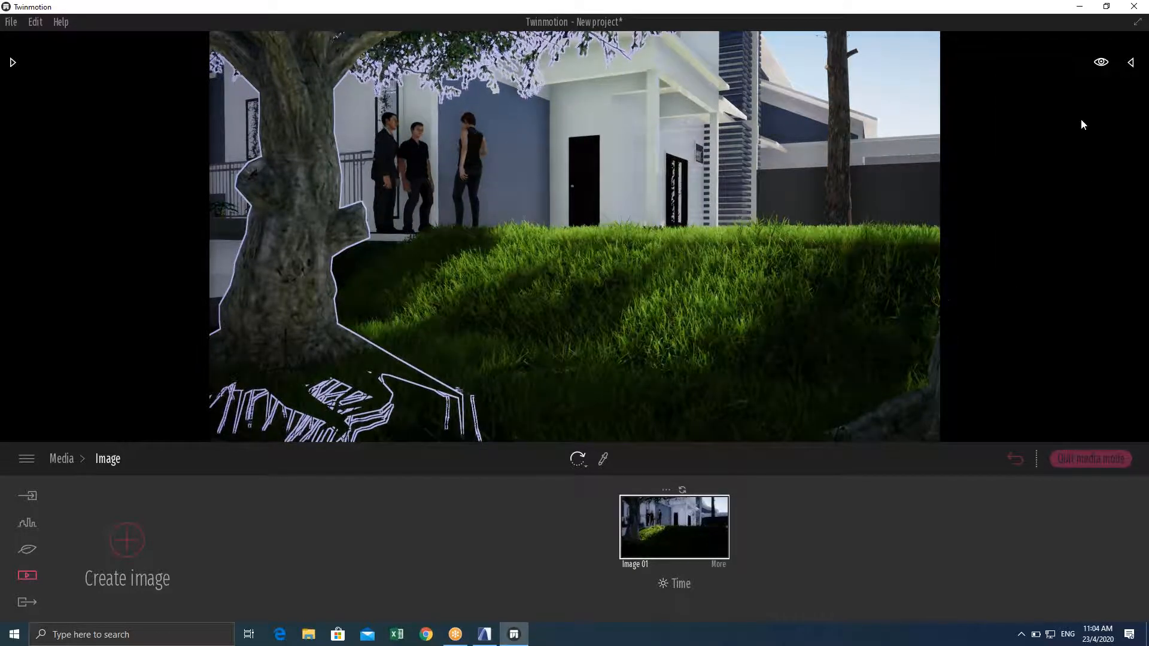
Look through the section, visibility, camera speed and day time view settings
mouse_move(1105, 63)
left_click(1080, 124)
left_click(1099, 99)
left_click(1063, 97)
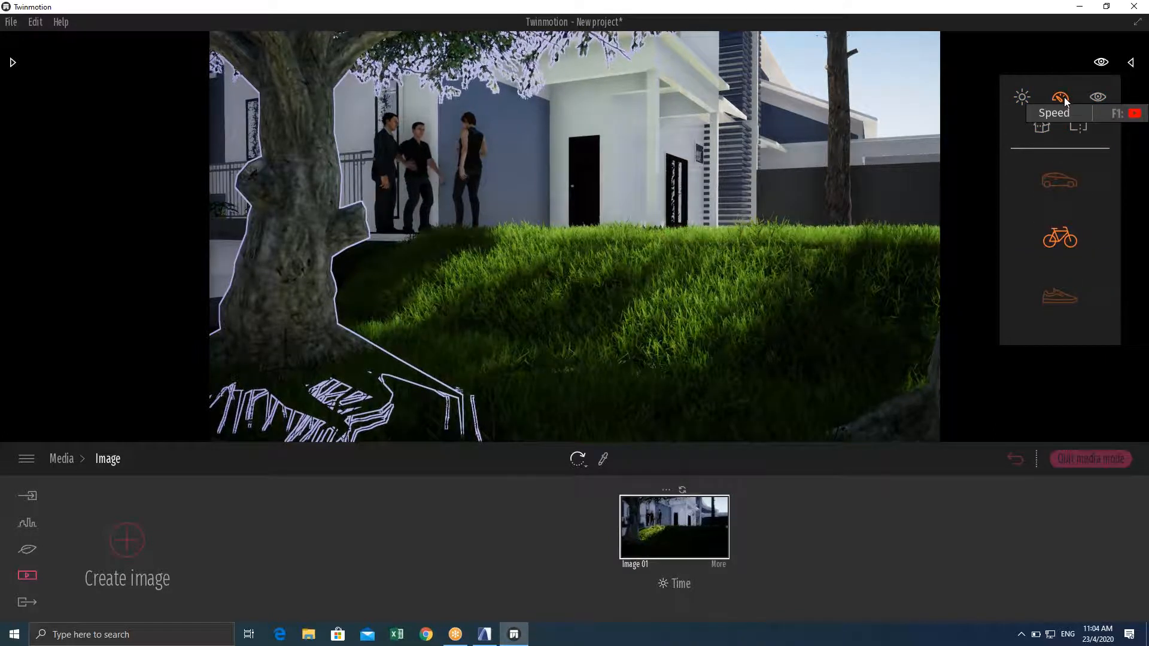
left_click(1023, 98)
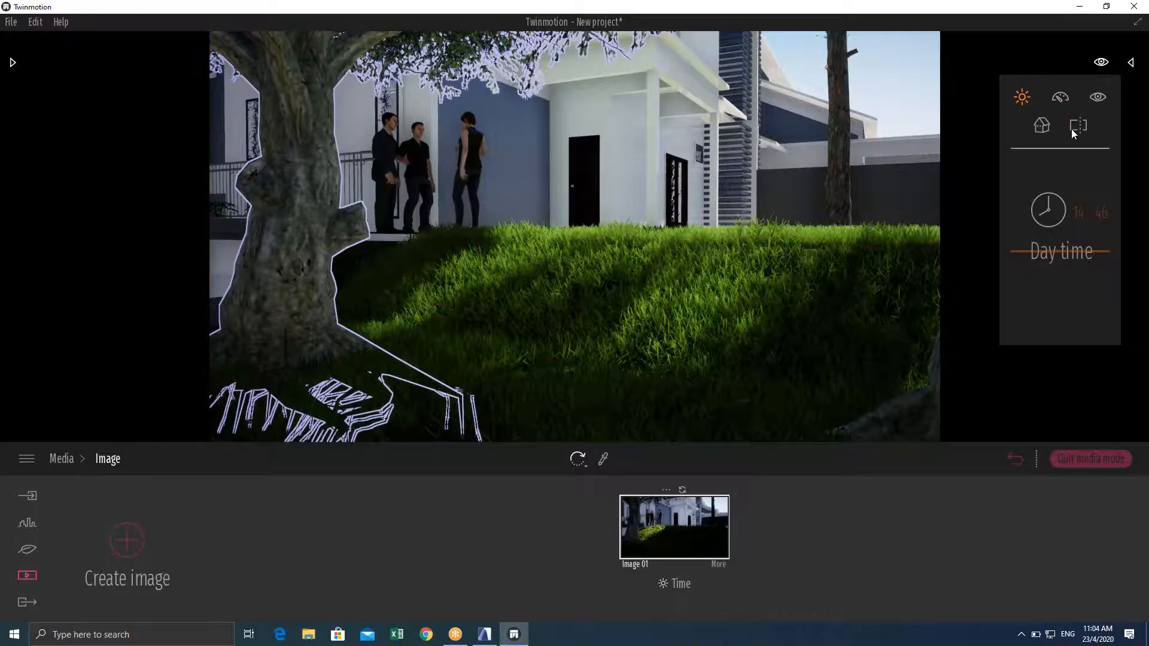
left_click(1074, 130)
left_click(1063, 98)
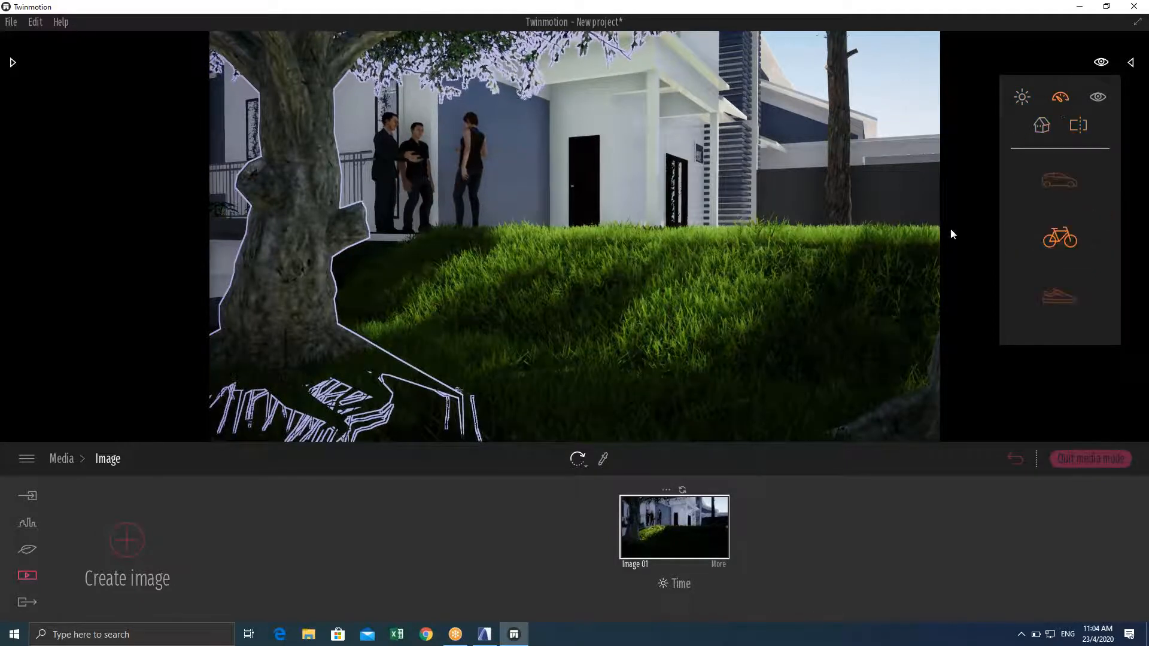
Try to start a vehicle path along the street in front of the house
right_click_drag(718, 240, 803, 234)
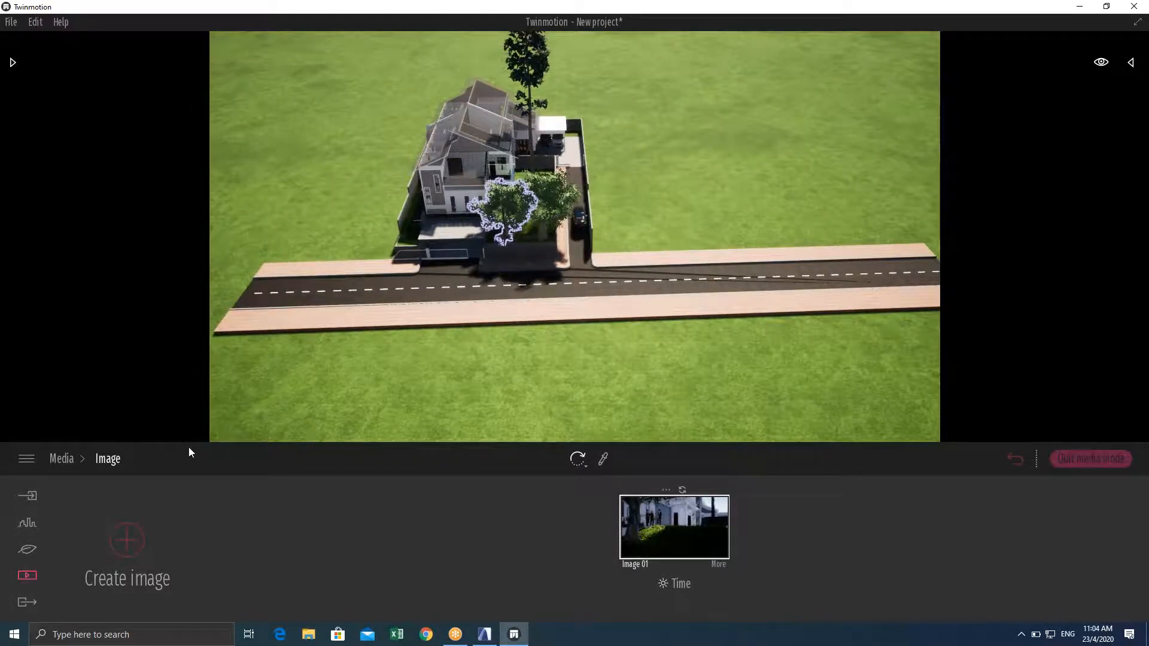
left_click(23, 604)
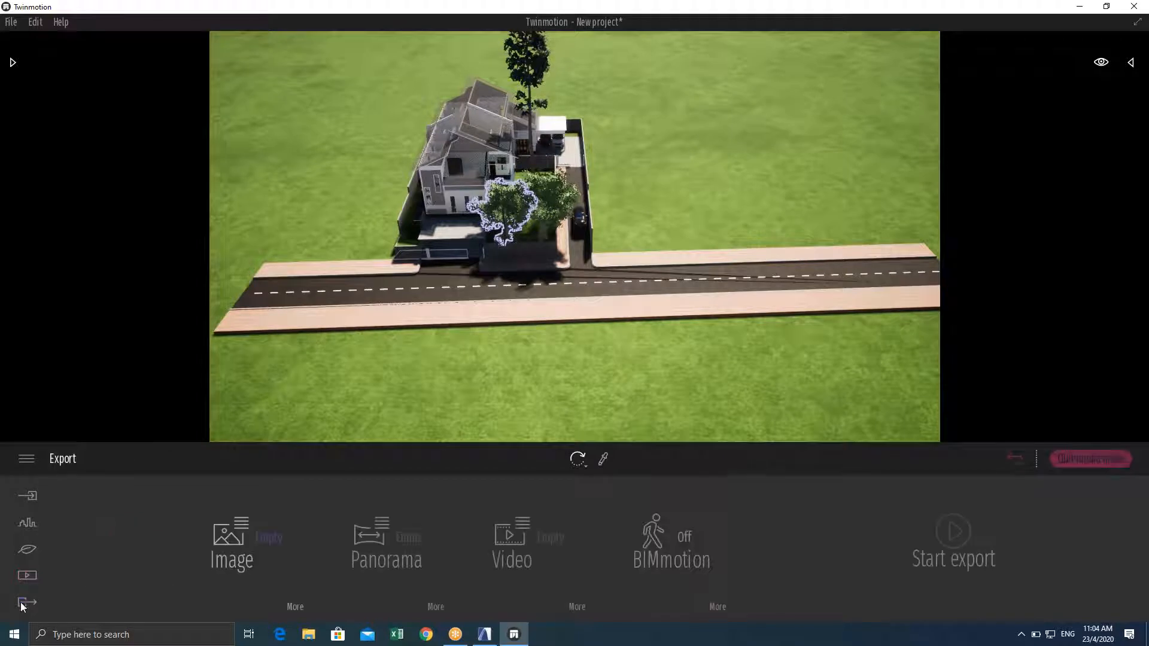
left_click(30, 546)
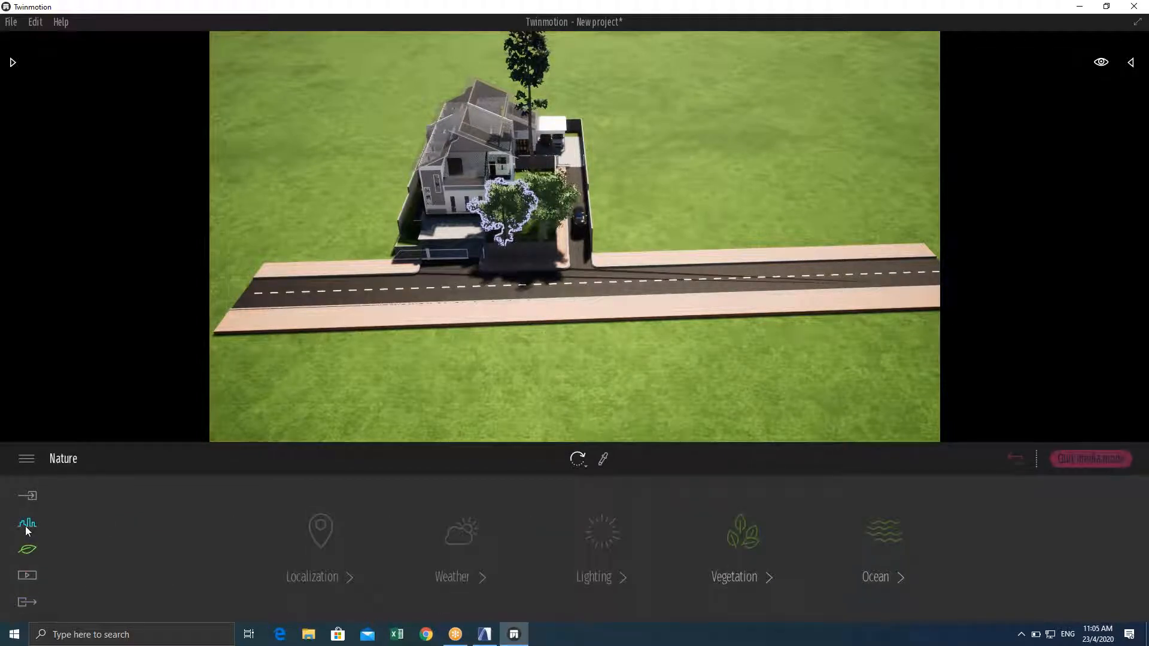
left_click(26, 525)
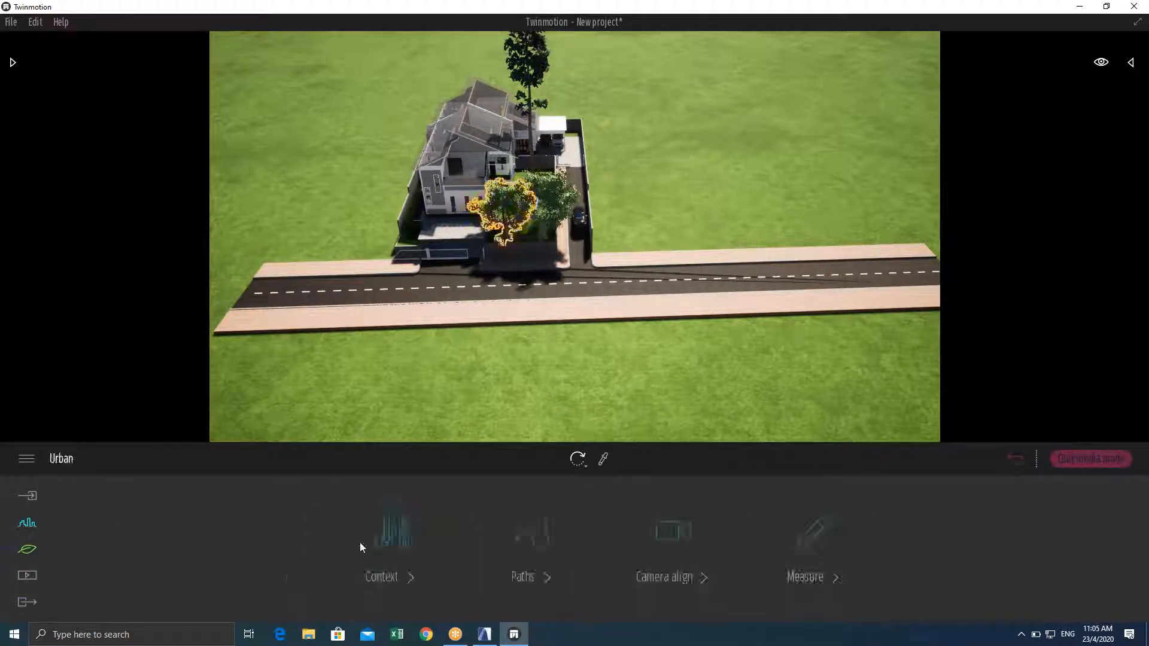
left_click(538, 540)
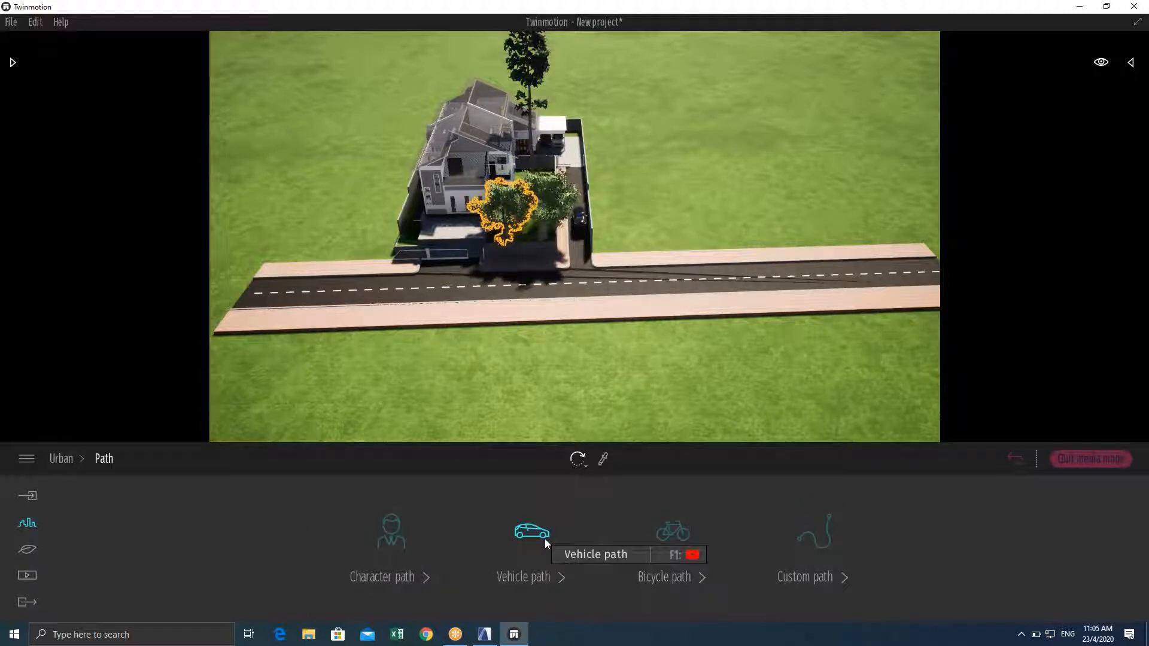
left_click(544, 541)
left_click_drag(609, 355, 482, 335)
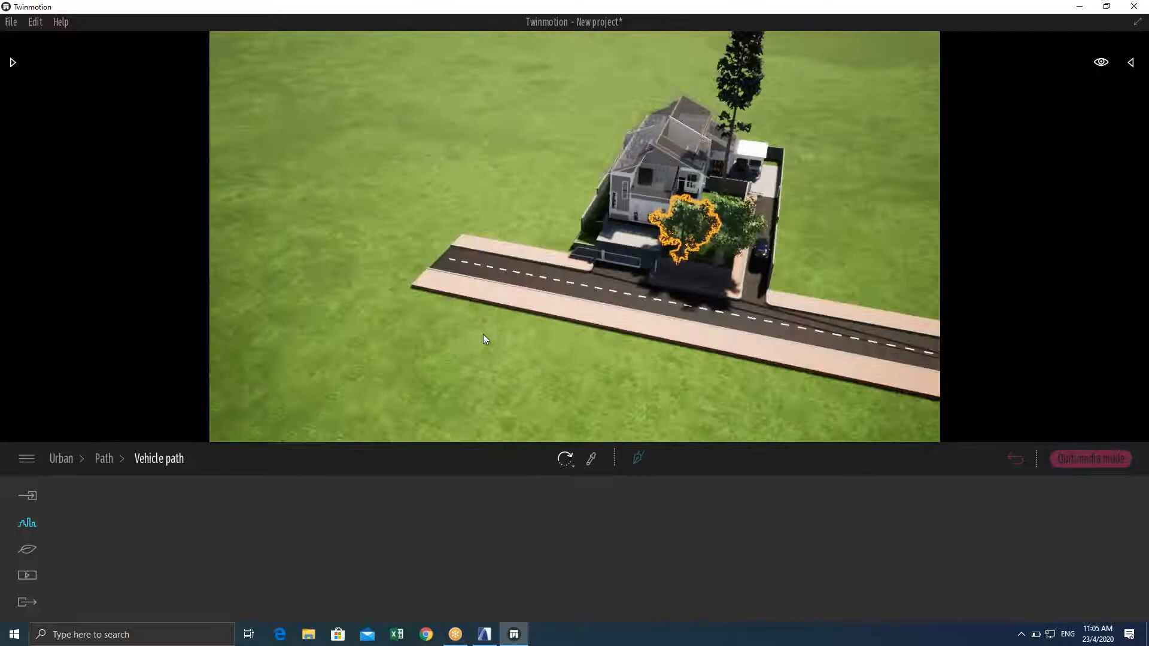
left_click(501, 298)
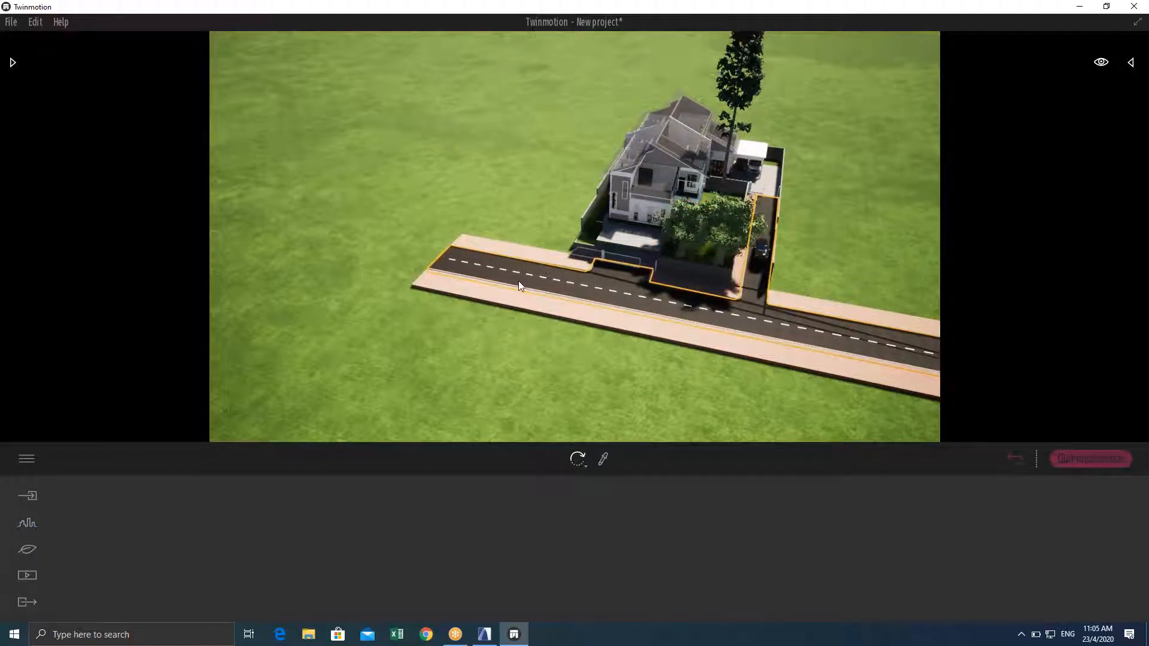
right_click_drag(548, 277, 637, 352)
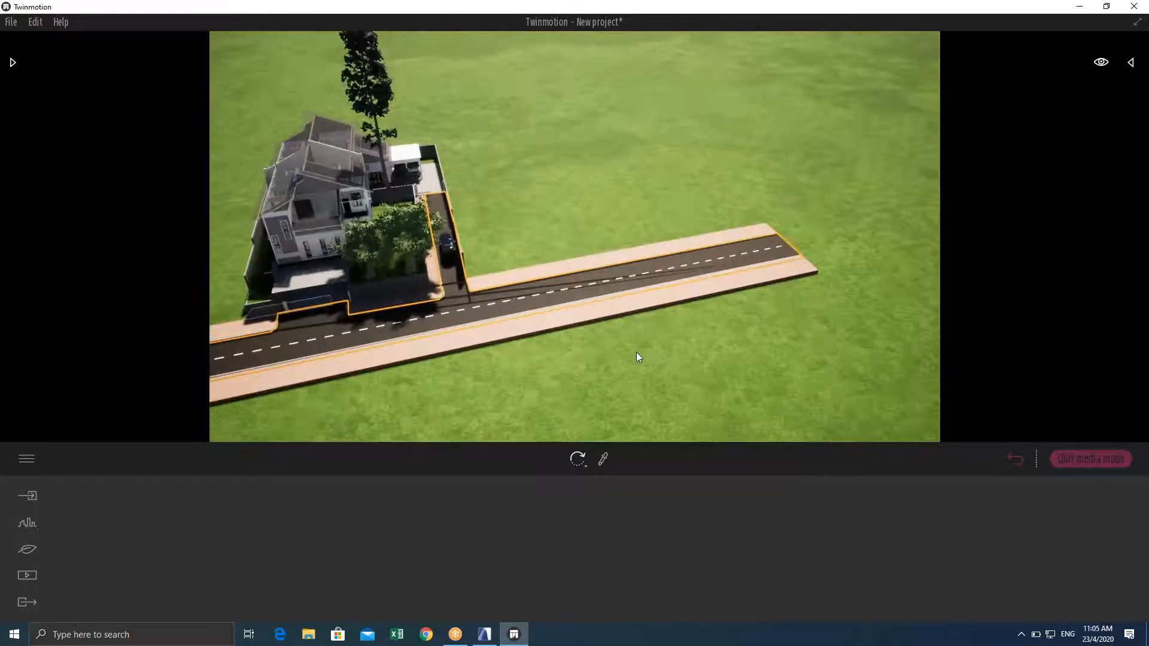
left_click(637, 351)
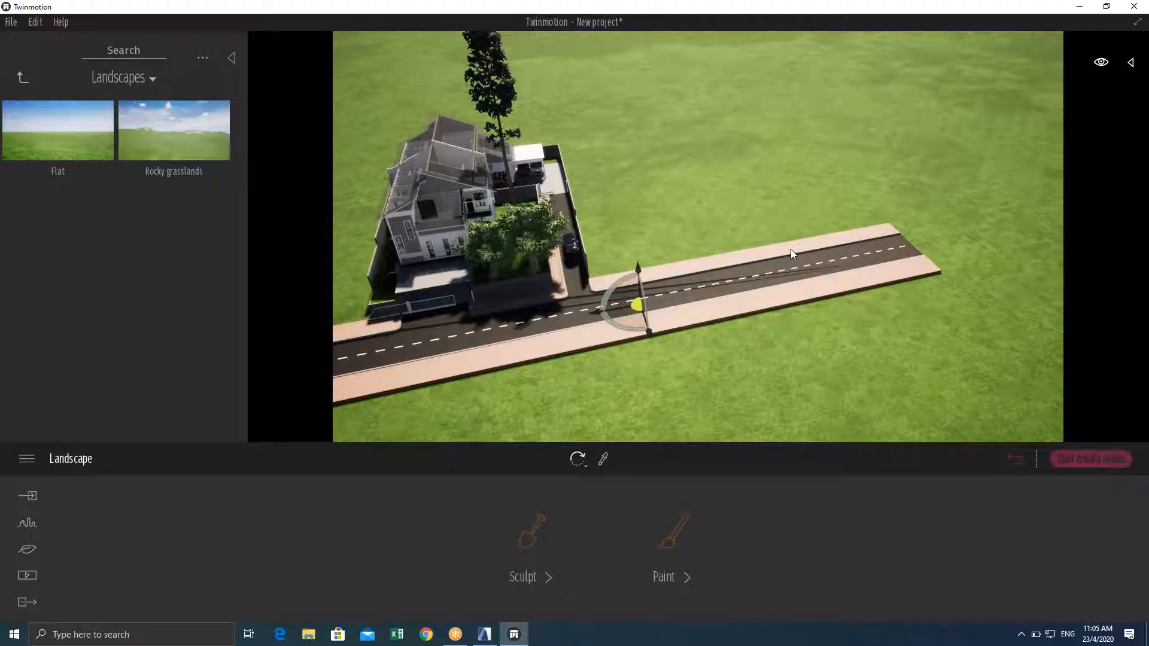
left_click(779, 273)
Draw a vehicle path along the full length of the street, from one road end to the other, and finish it
left_click(27, 523)
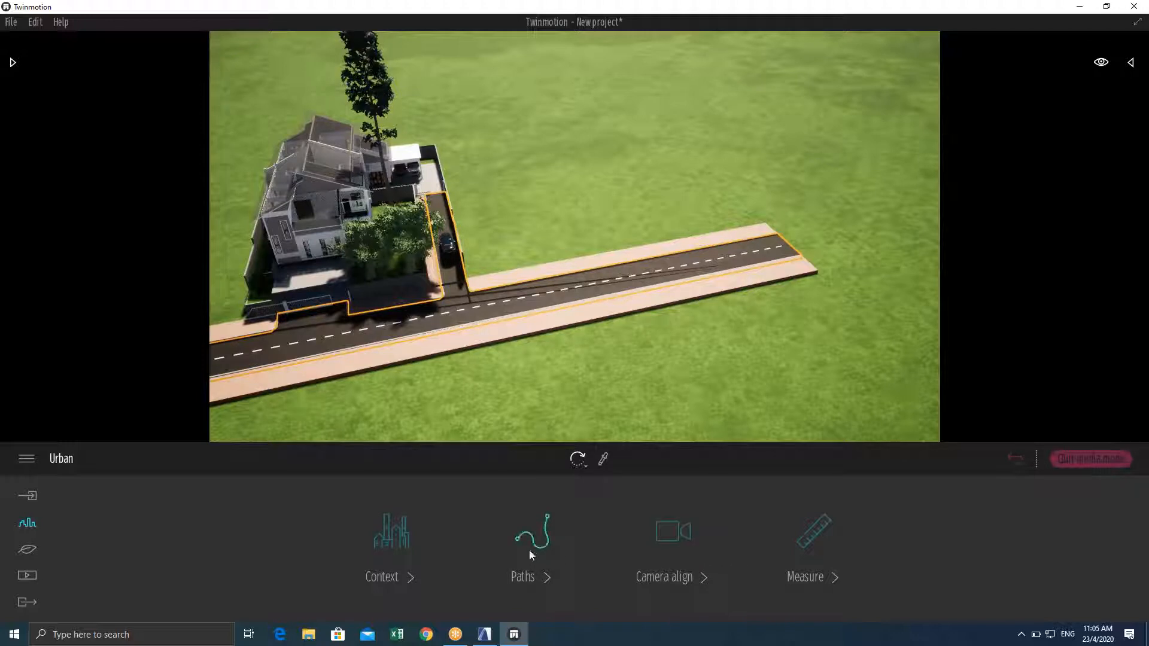
left_click(532, 565)
left_click(532, 580)
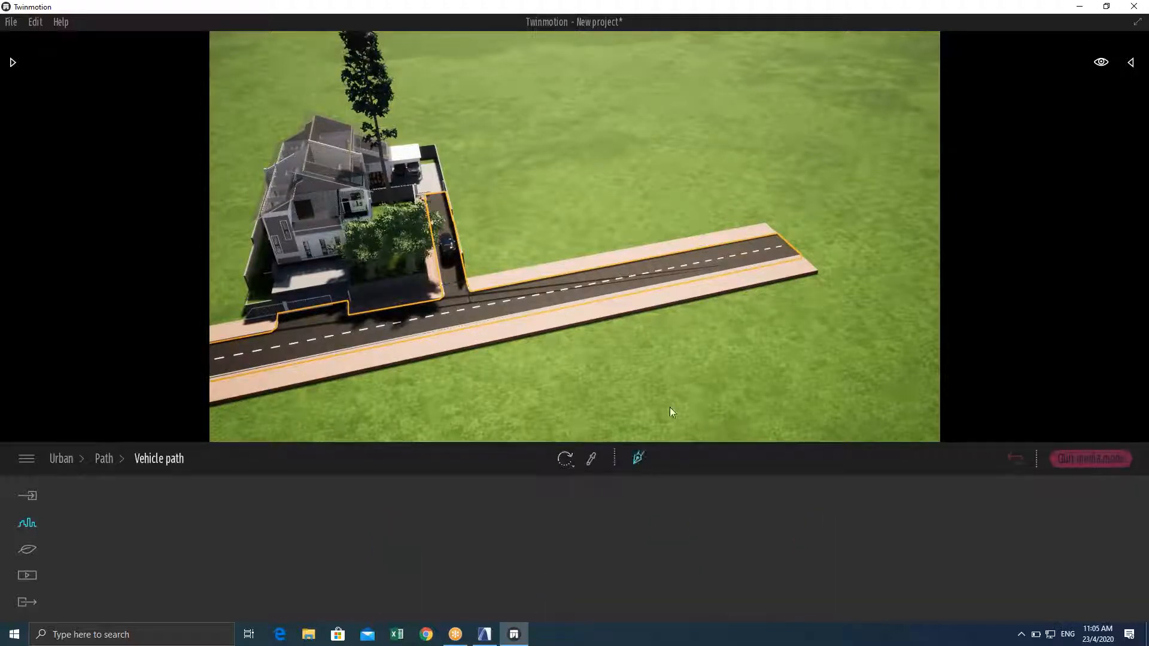
left_click(780, 247)
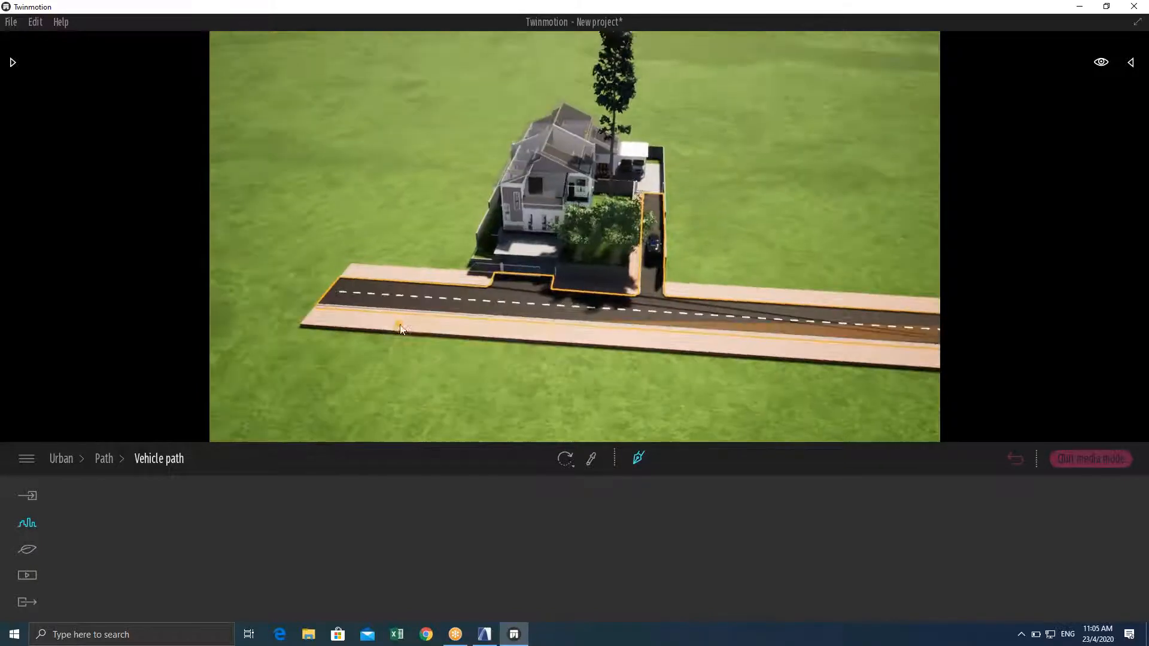
left_click(347, 296)
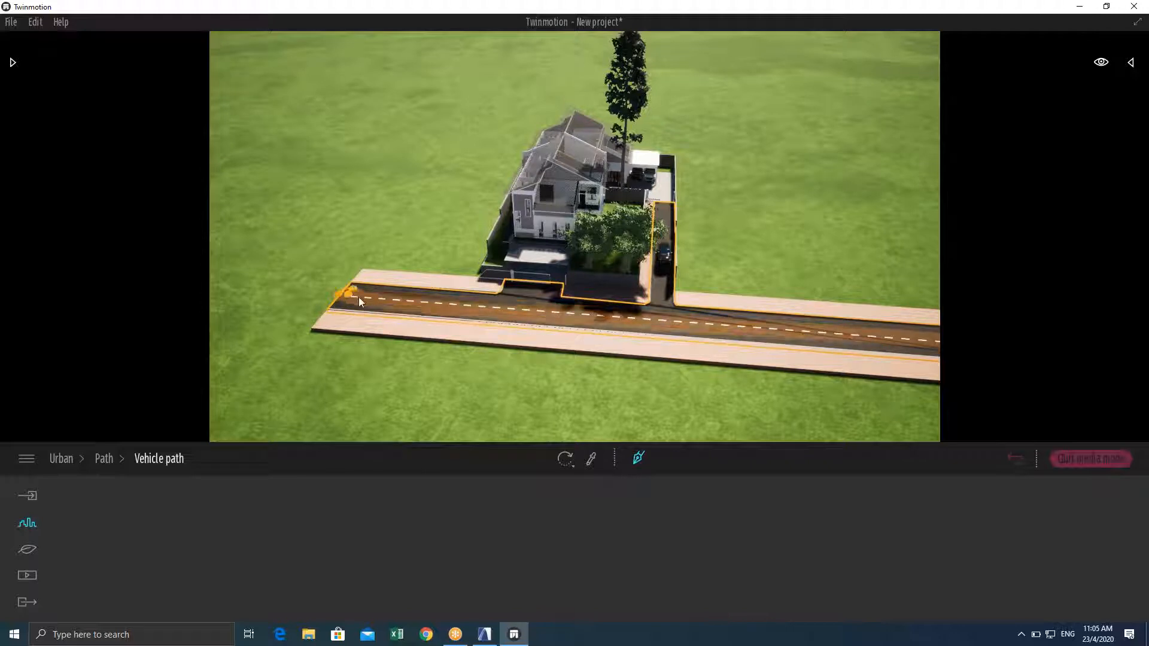
right_click(386, 392)
middle_click_drag(529, 385, 577, 371)
middle_click_drag(470, 357, 536, 362)
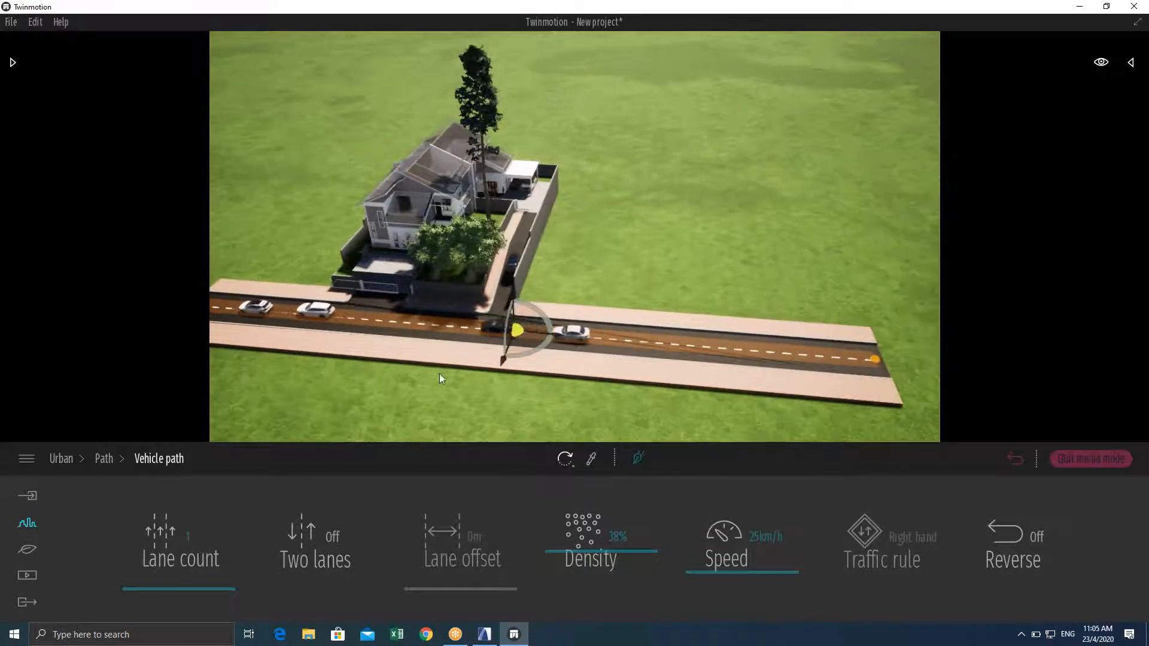
Set the street's vehicle path to two lanes, 65% density and 63 km/h speed, with the direction reversed
middle_click_drag(439, 373, 370, 457)
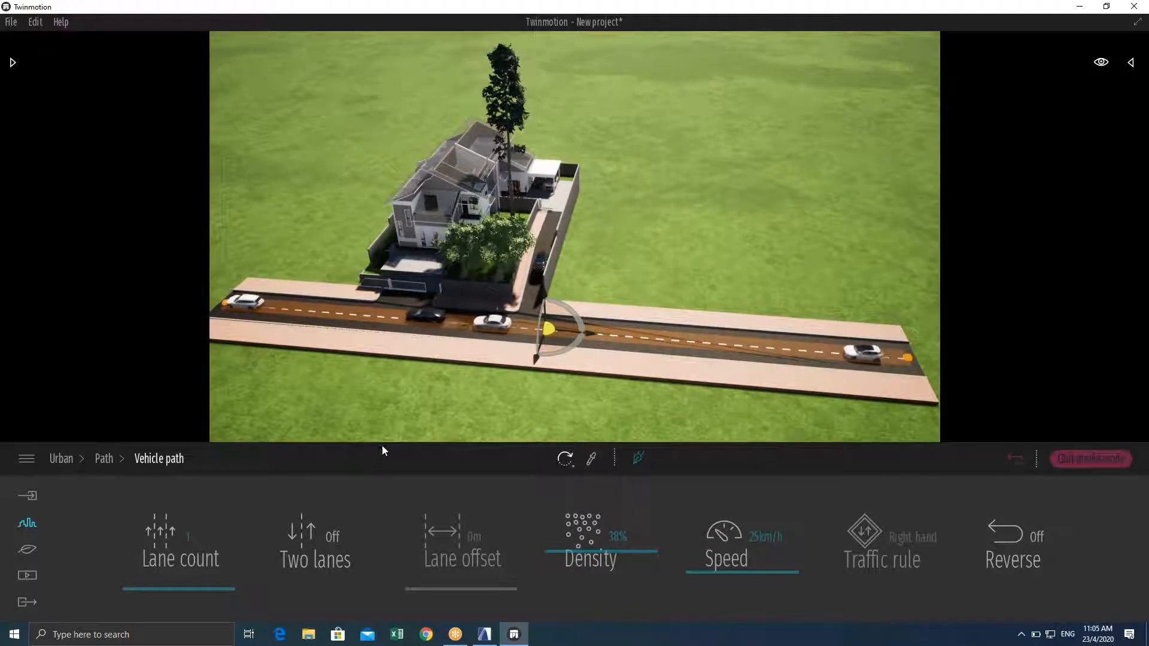
left_click(333, 538)
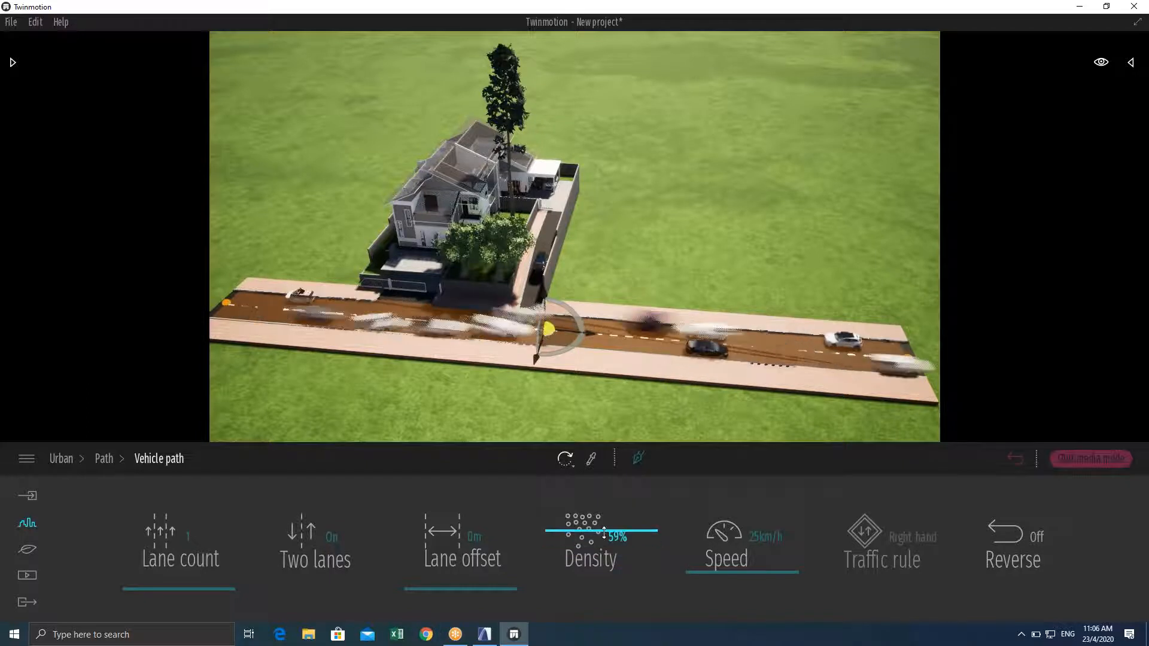
left_click_drag(604, 525, 604, 524)
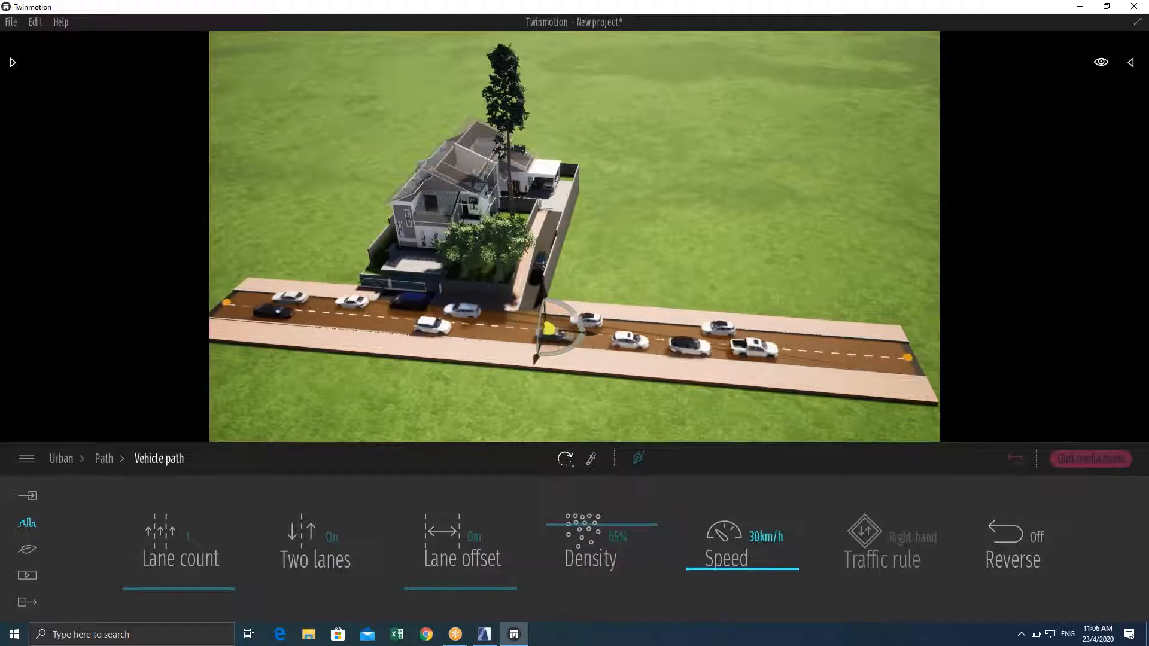
left_click_drag(735, 553, 735, 545)
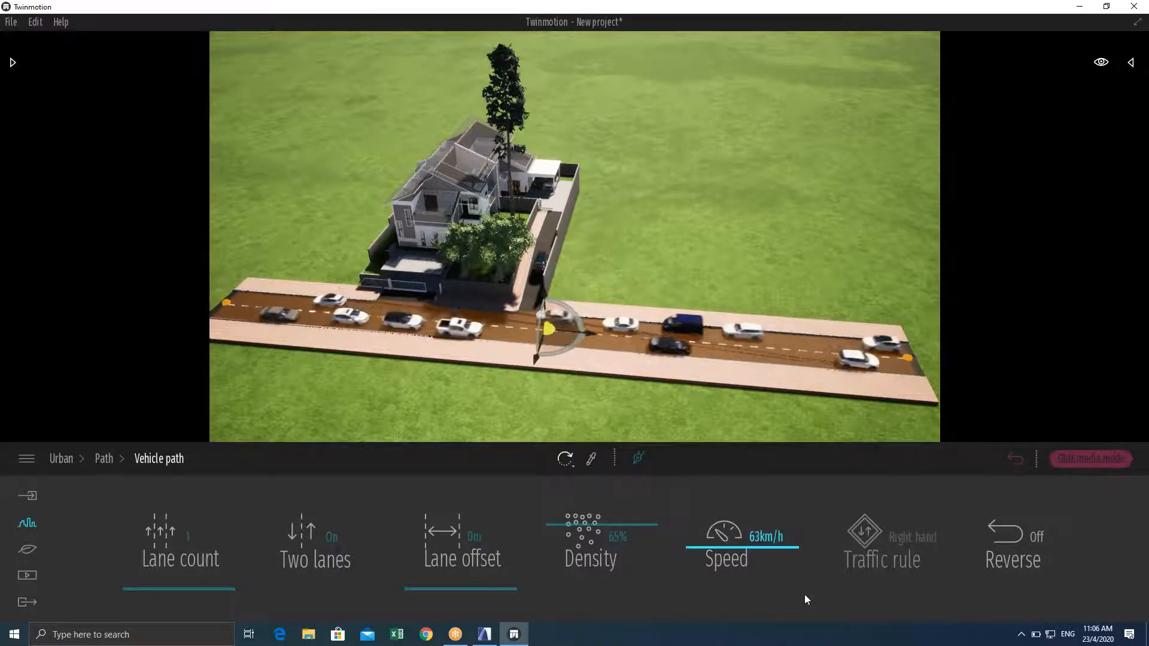
left_click_drag(590, 396, 960, 372)
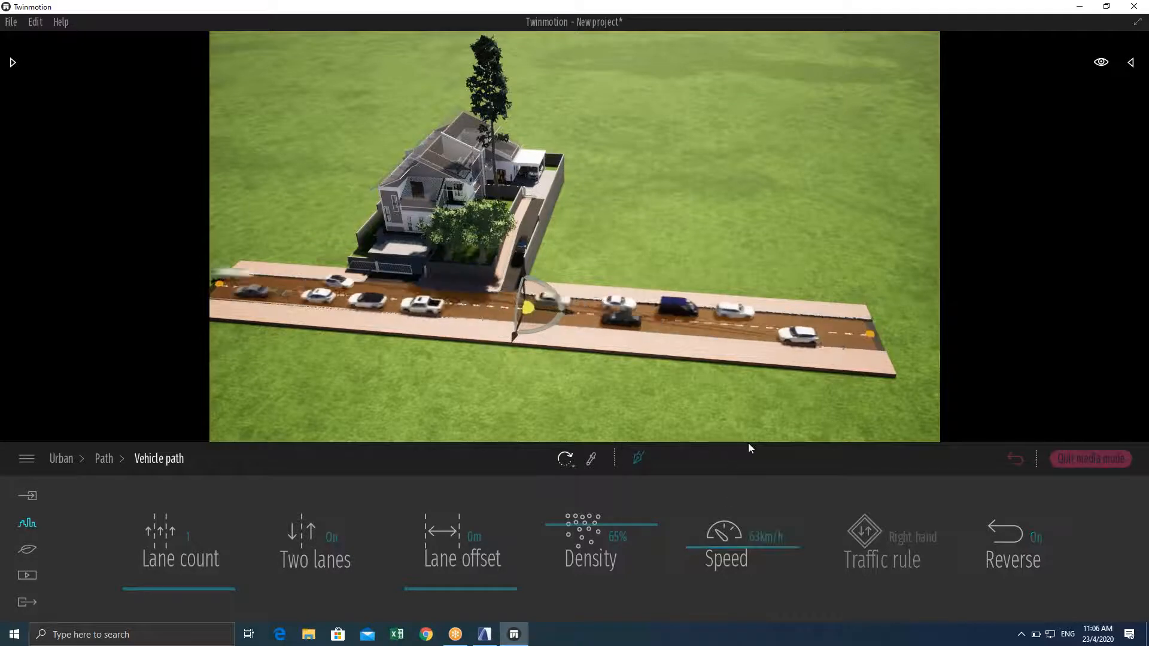
Examine the two-way traffic on the street from above and from close in front of the house
right_click_drag(599, 251, 608, 226)
key("w")
key("w")
key("w")
key("w")
key("s")
key("s")
key("s")
key("d")
key("w")
key("s")
key("d")
key("w")
key("s")
key("w")
right_click_drag(674, 259, 651, 390)
key("w")
key("s")
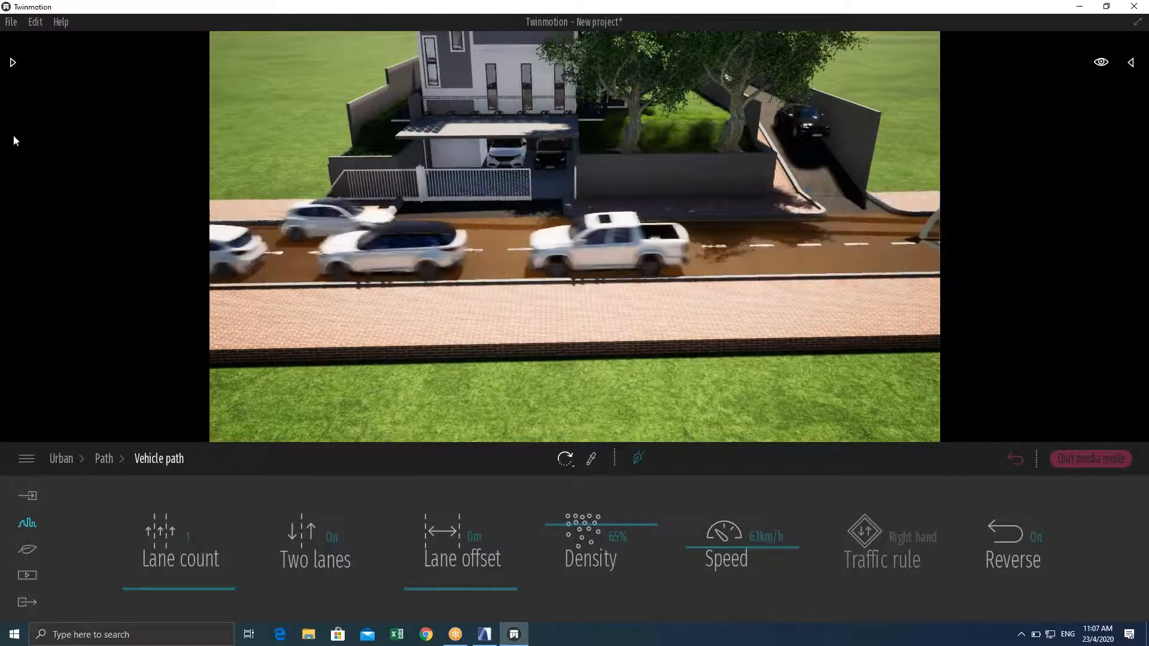
Apply the Stone wall 2 material from the Stones materials to the sidewalks along the street
left_click(11, 63)
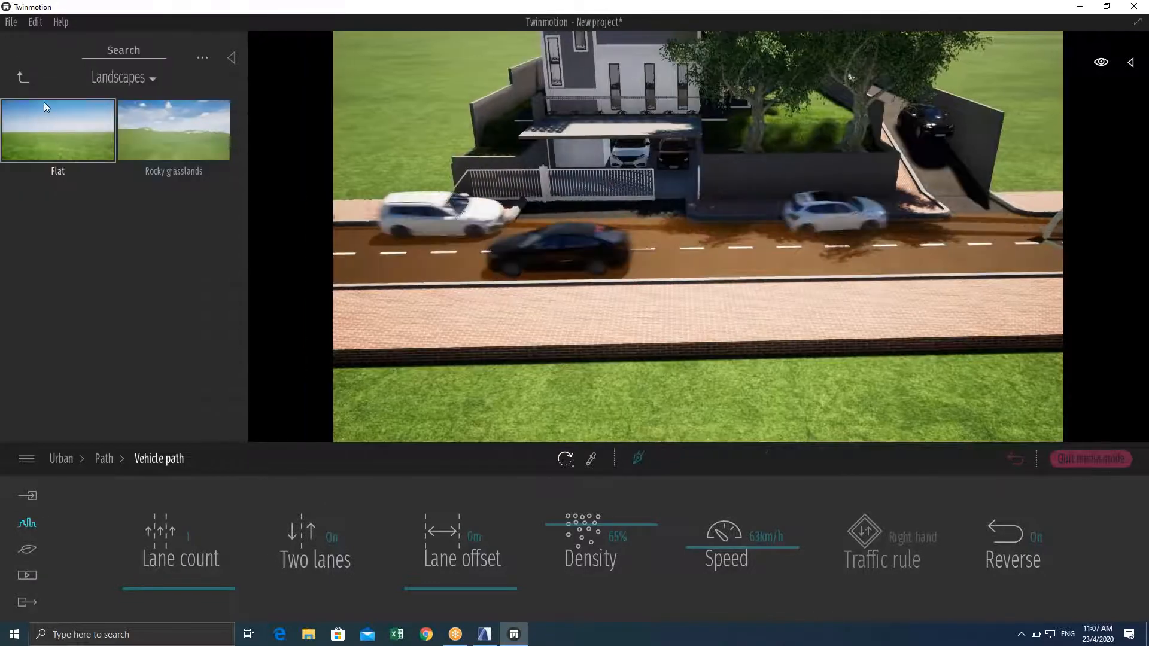
left_click(19, 79)
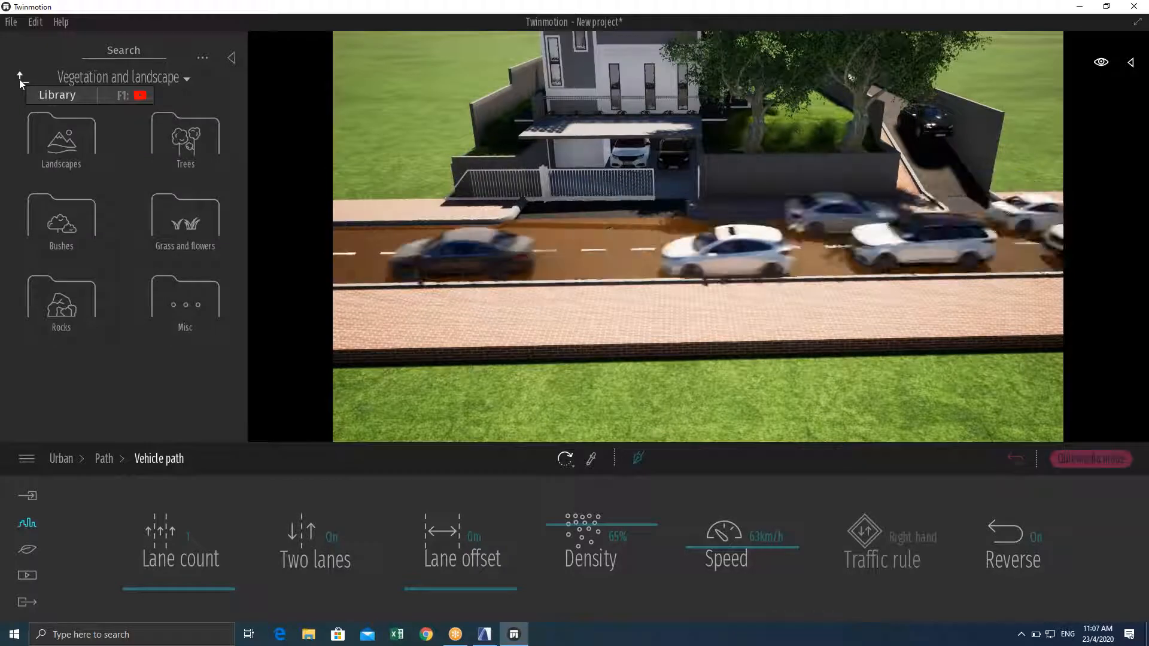
left_click(19, 78)
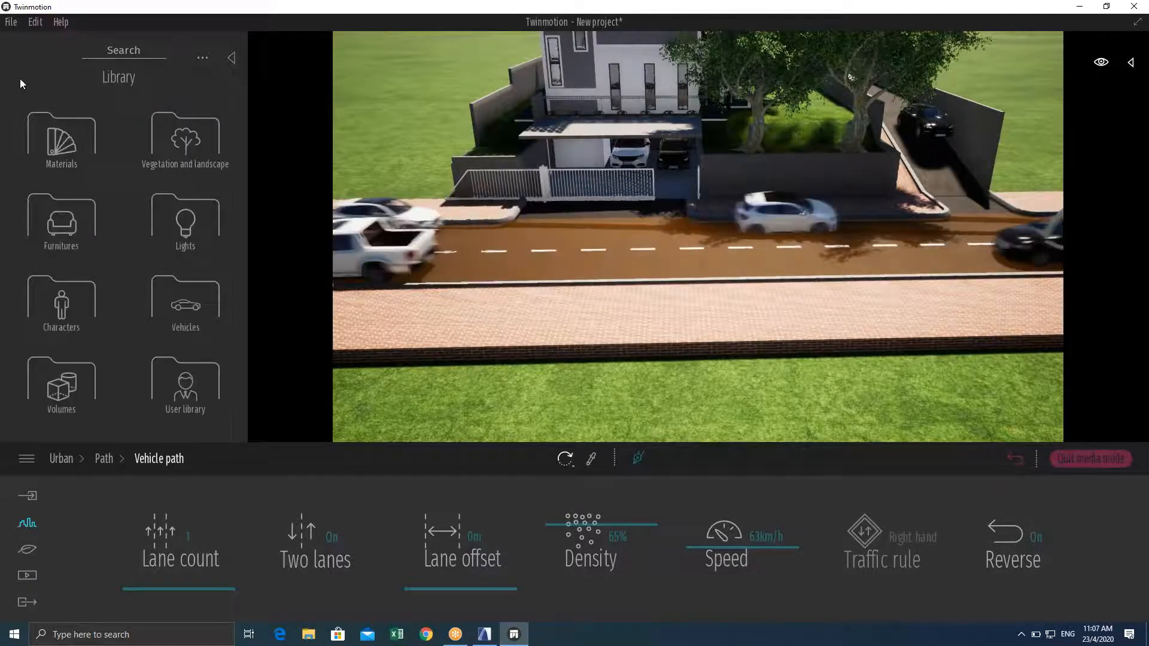
left_click(55, 137)
left_click(67, 225)
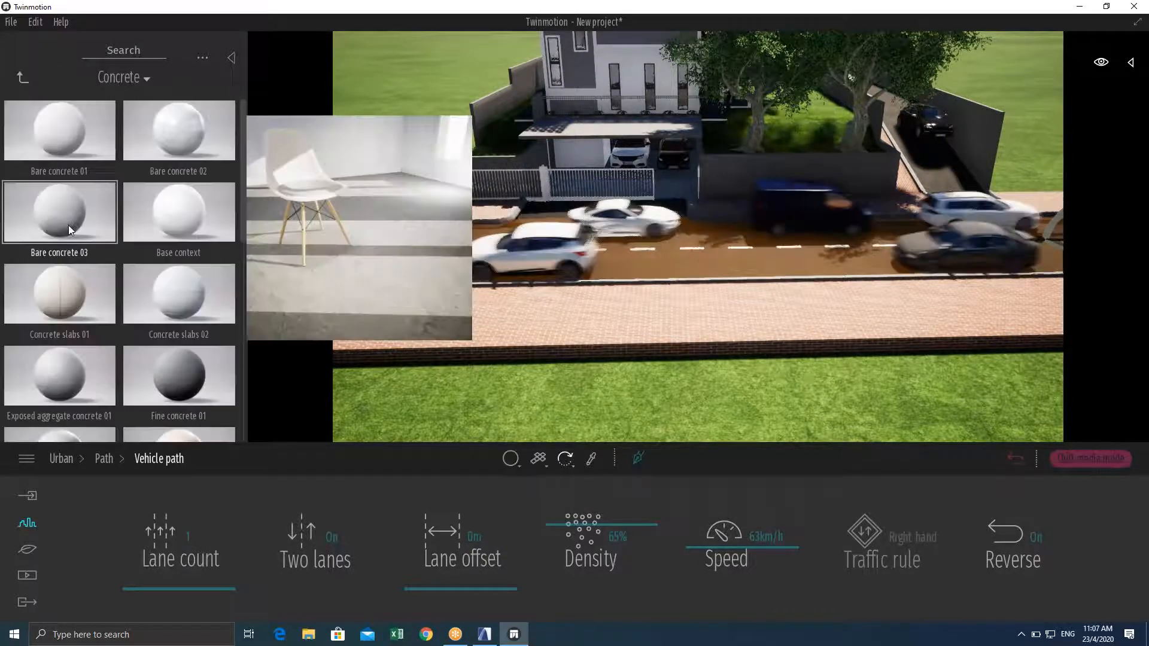
left_click(27, 77)
left_click(54, 302)
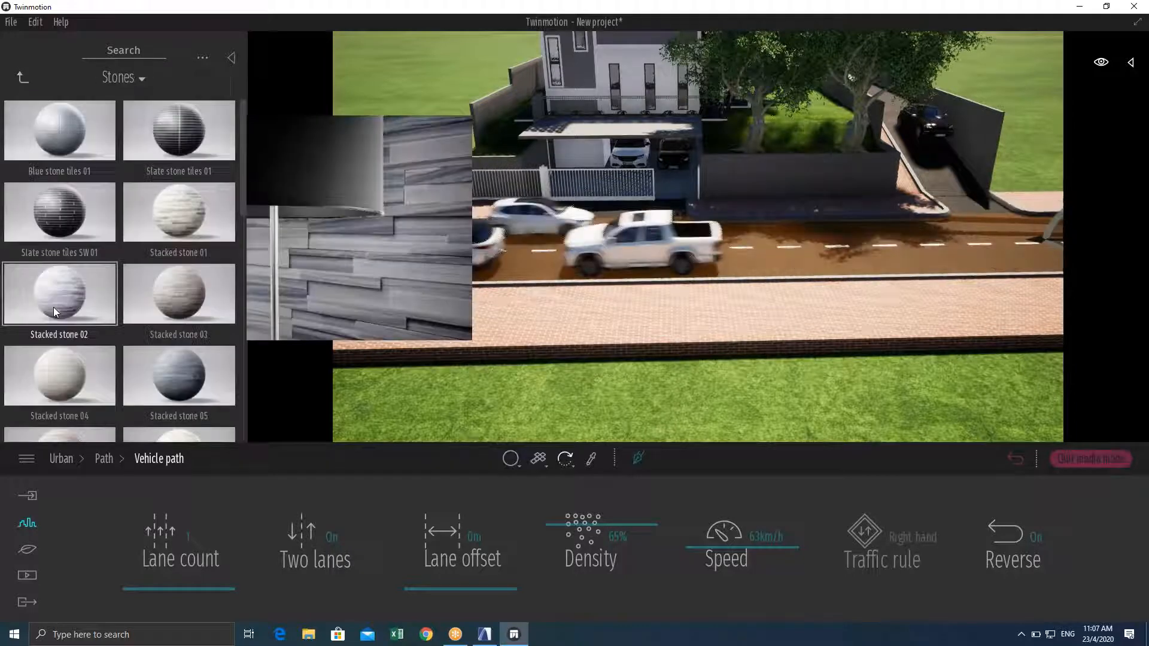
scroll(83, 287, "down", 4)
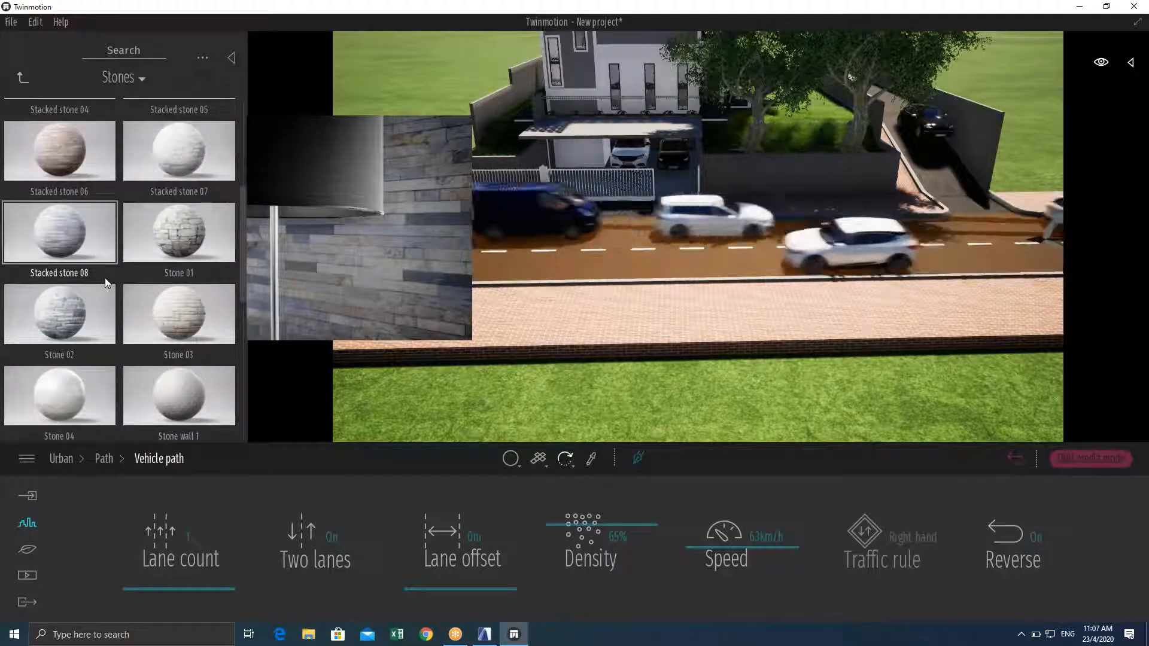
scroll(106, 278, "down", 4)
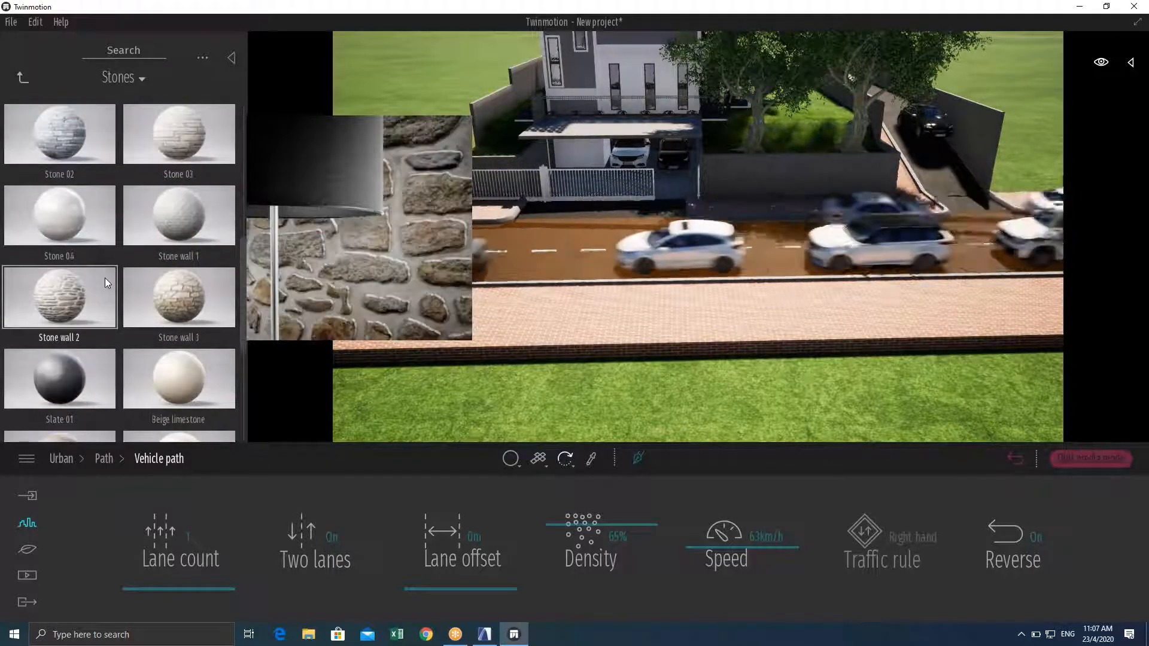
scroll(105, 278, "down", 4)
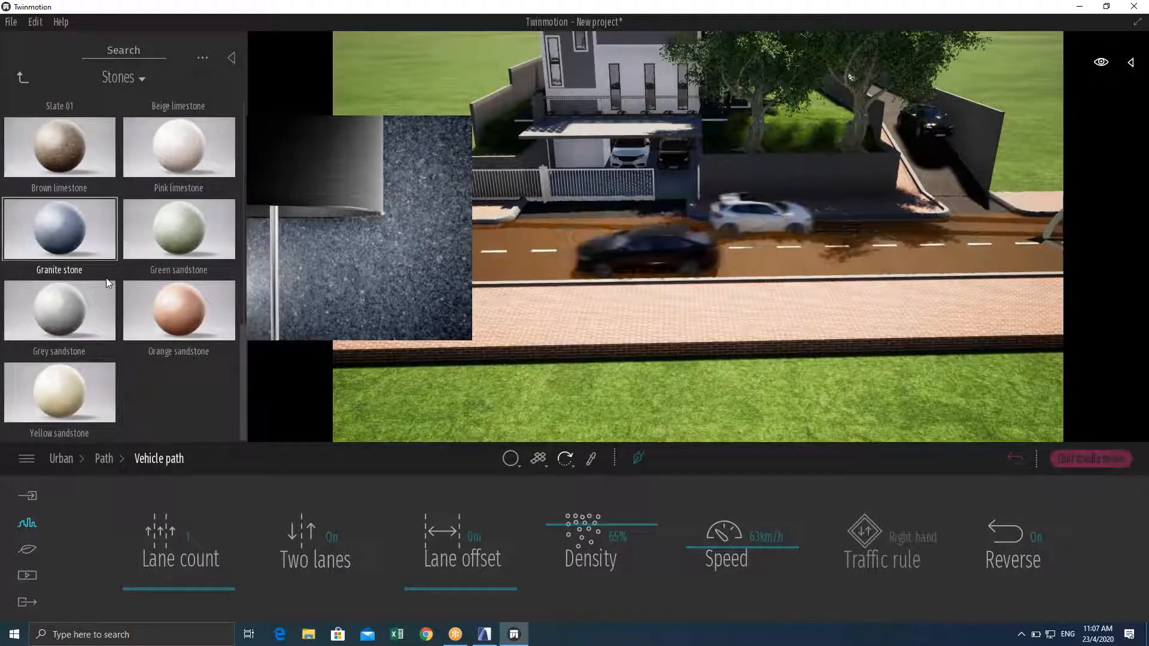
scroll(106, 278, "up", 3)
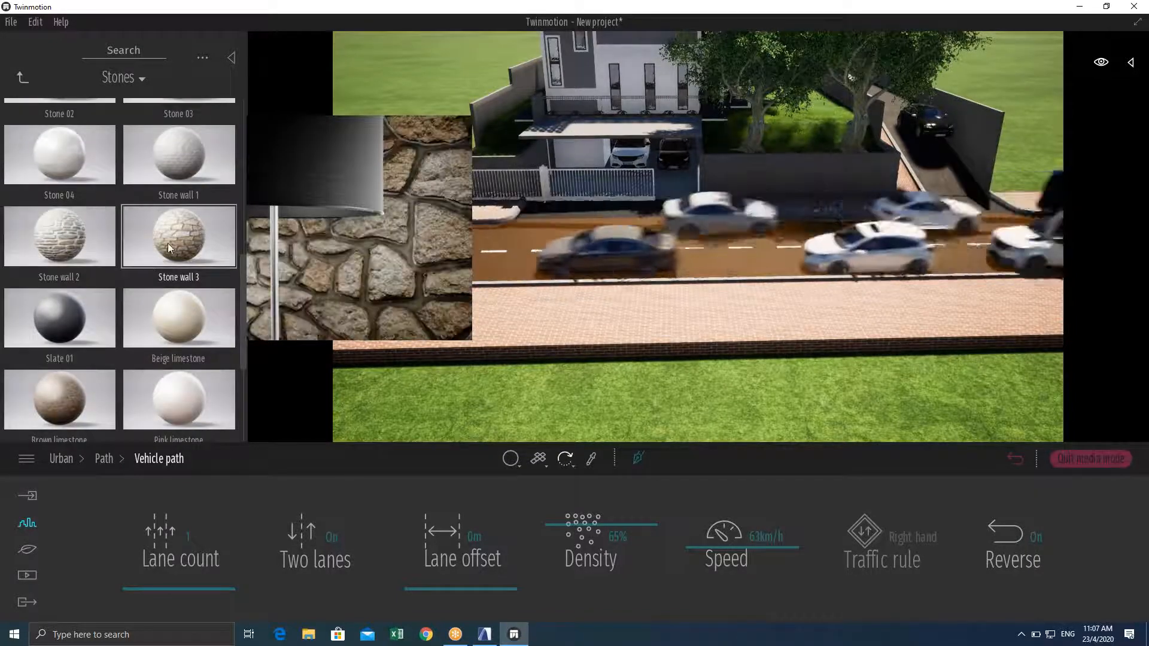
left_click_drag(57, 240, 446, 307)
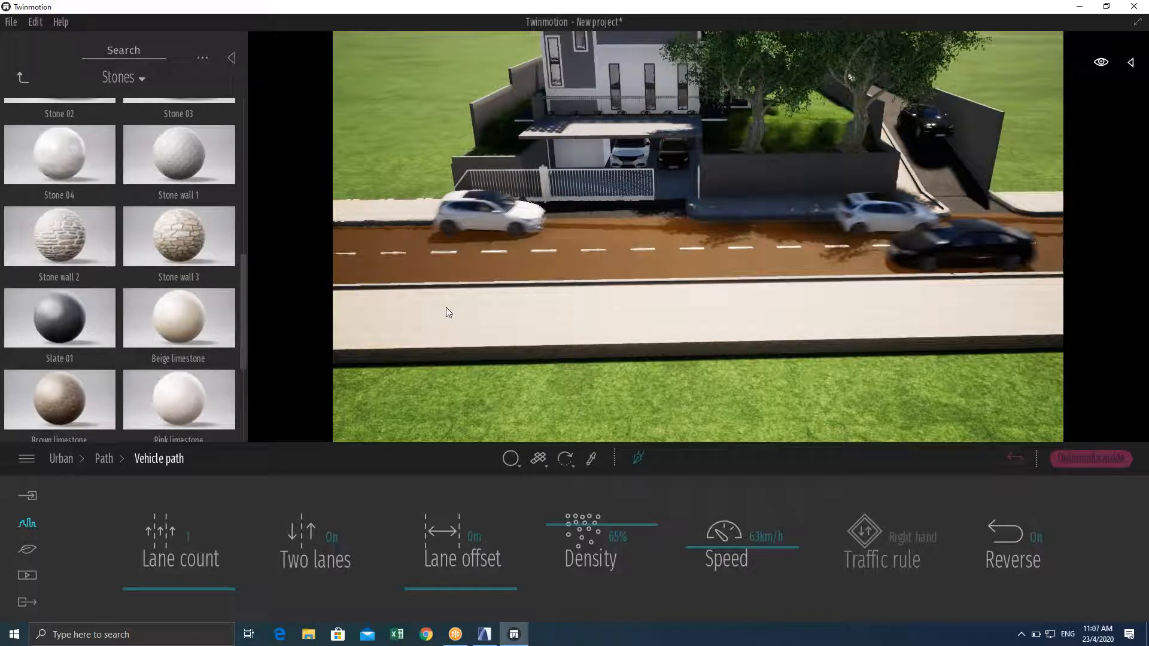
Look over the resurfaced sidewalks and search the material library for pavement
mouse_move(445, 307)
right_mouse_down()
mouse_move(456, 326)
mouse_move(419, 365)
mouse_move(407, 362)
mouse_move(449, 311)
mouse_move(383, 299)
mouse_move(485, 290)
mouse_move(473, 353)
mouse_move(456, 316)
right_mouse_up()
key("w")
key("s")
key("s")
mouse_move(160, 249)
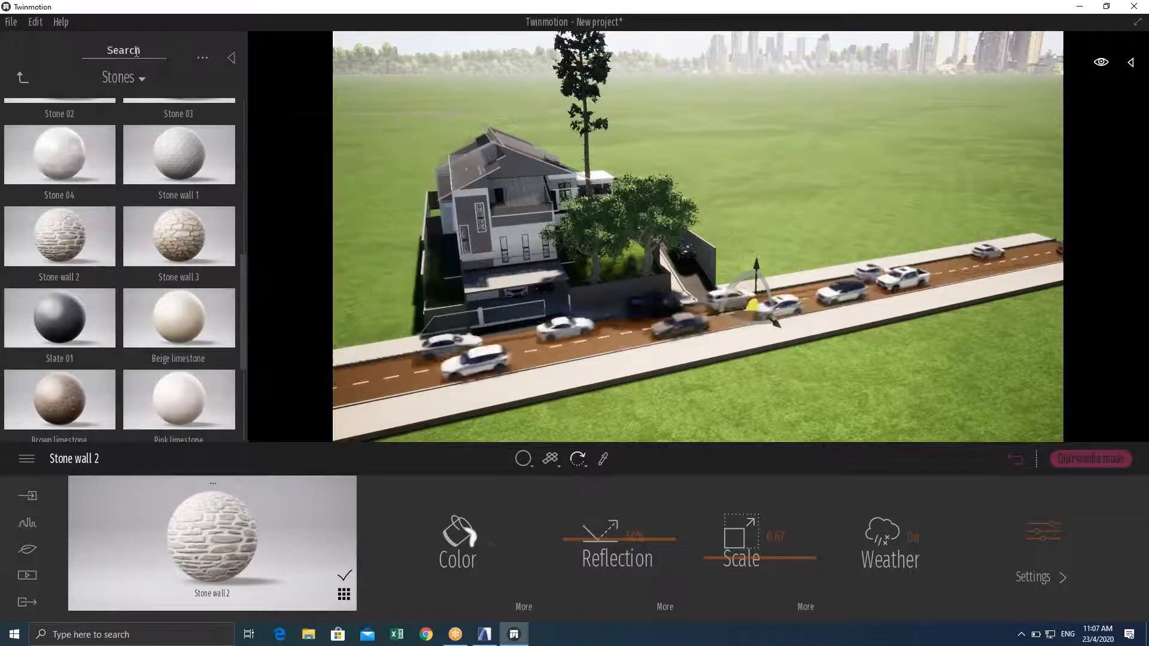
type("pavement")
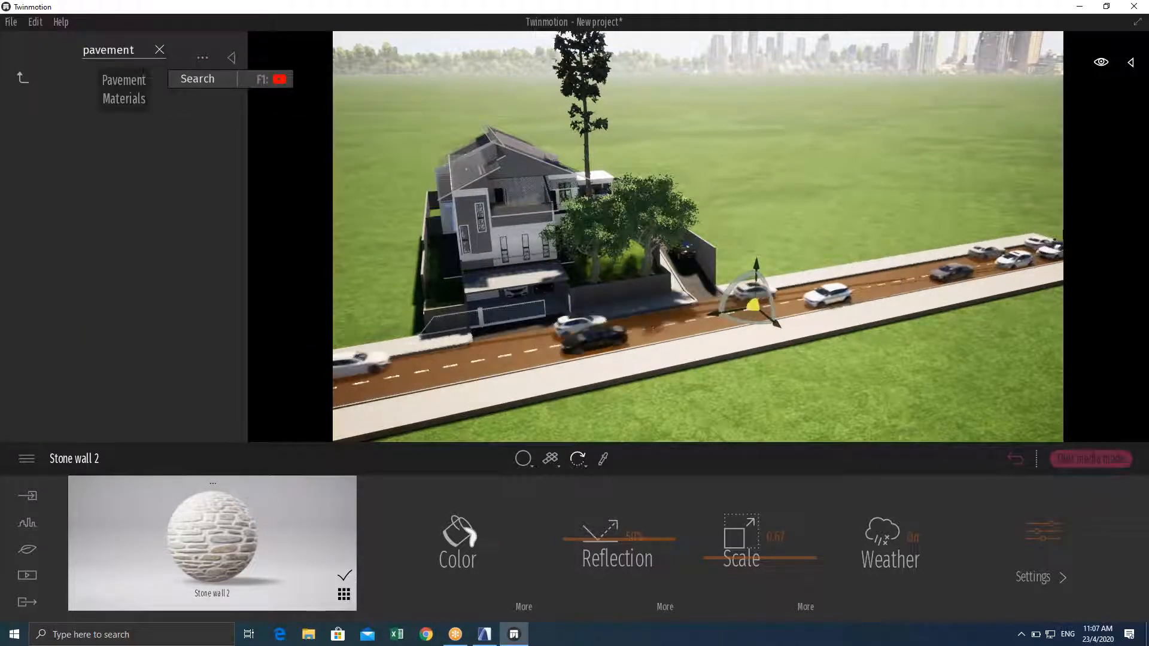
left_click(23, 78)
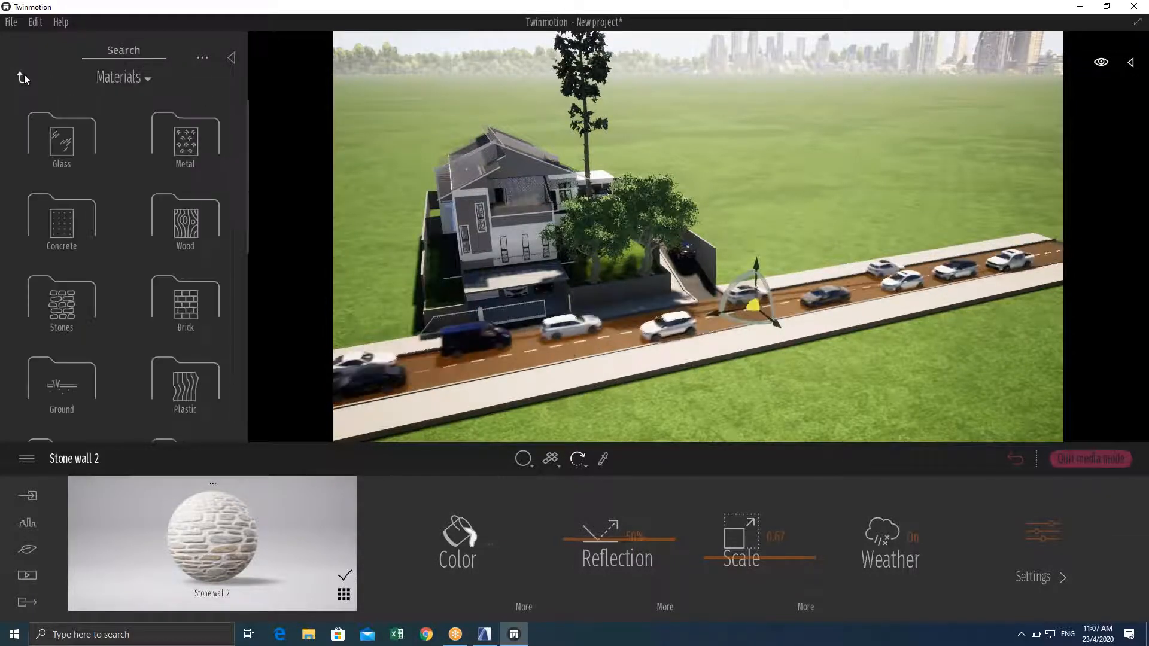
left_click(131, 52)
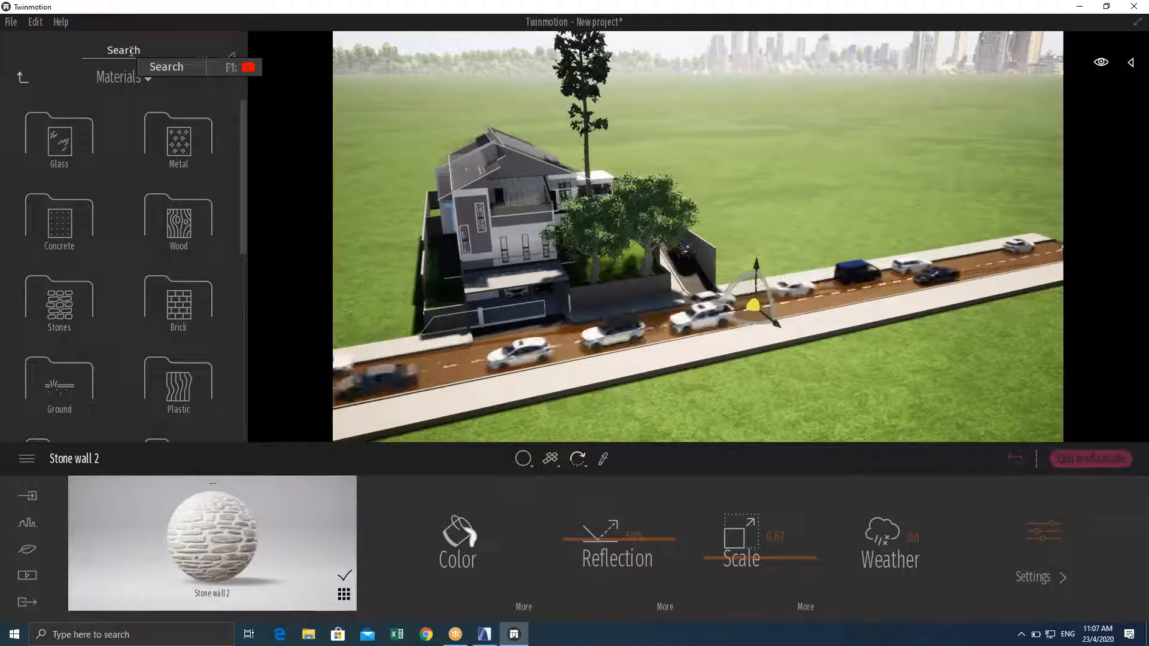
type("pavement")
mouse_move(127, 163)
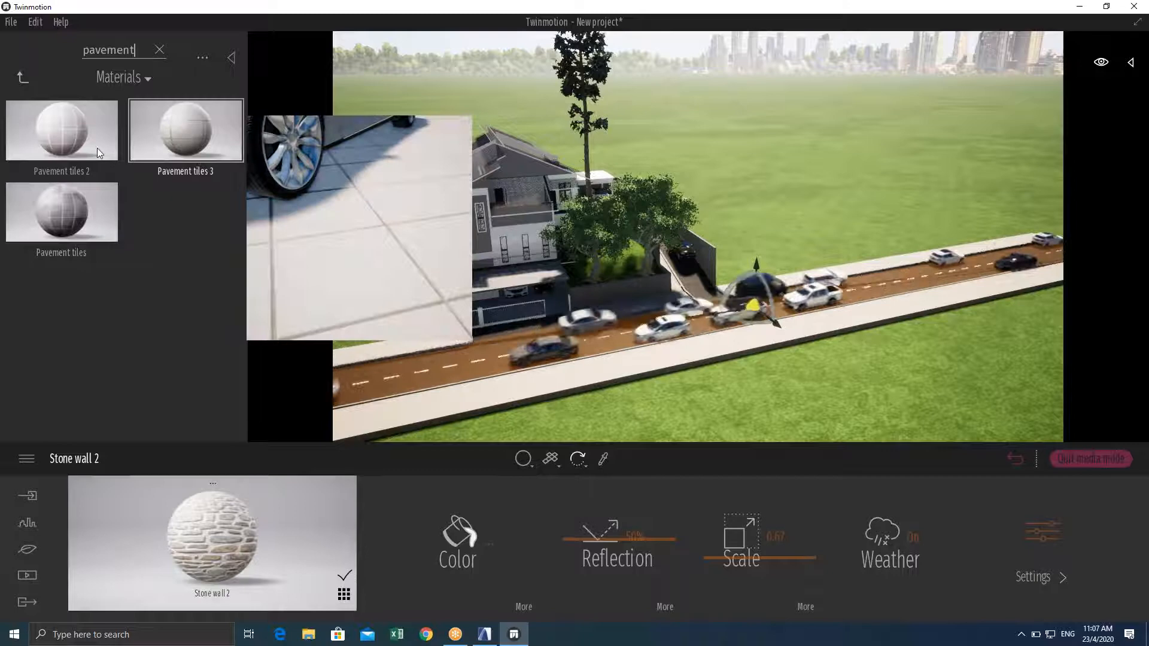
Browse the material categories and the Stones materials for another sidewalk finish
left_click(22, 75)
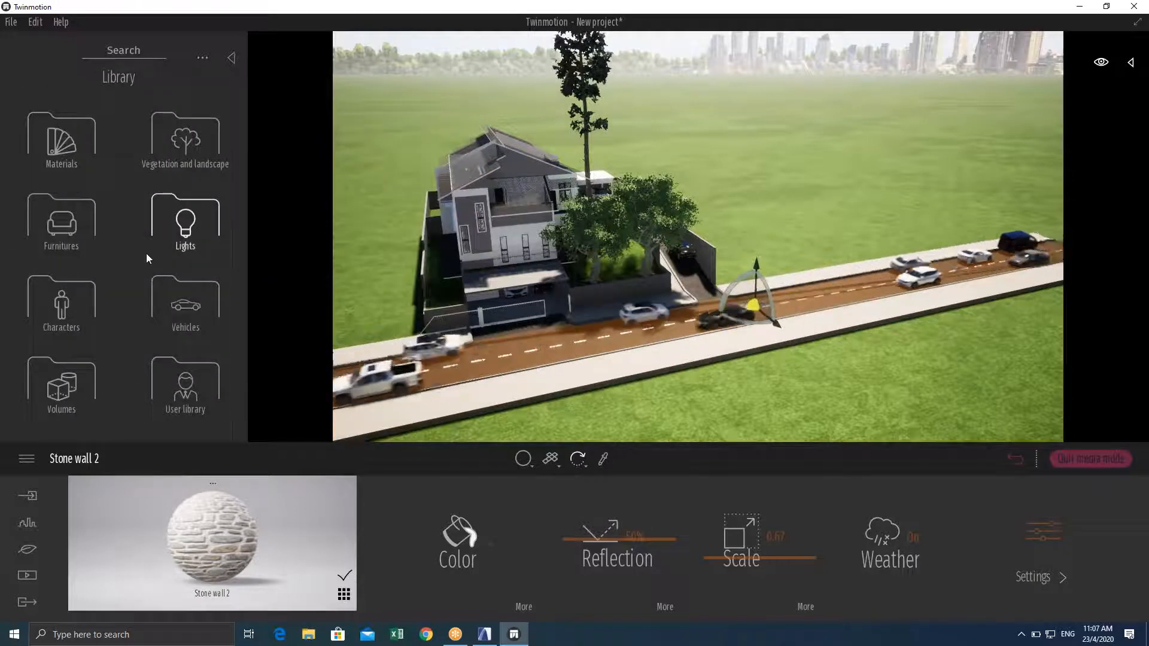
left_click(81, 152)
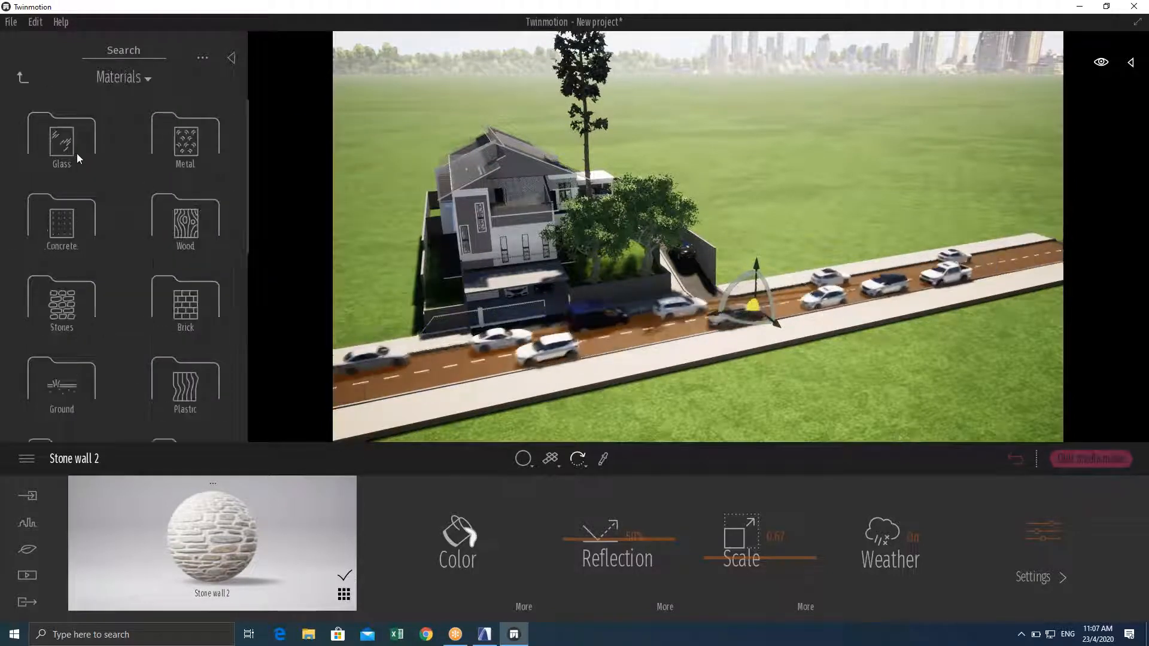
scroll(90, 323, "down", 4)
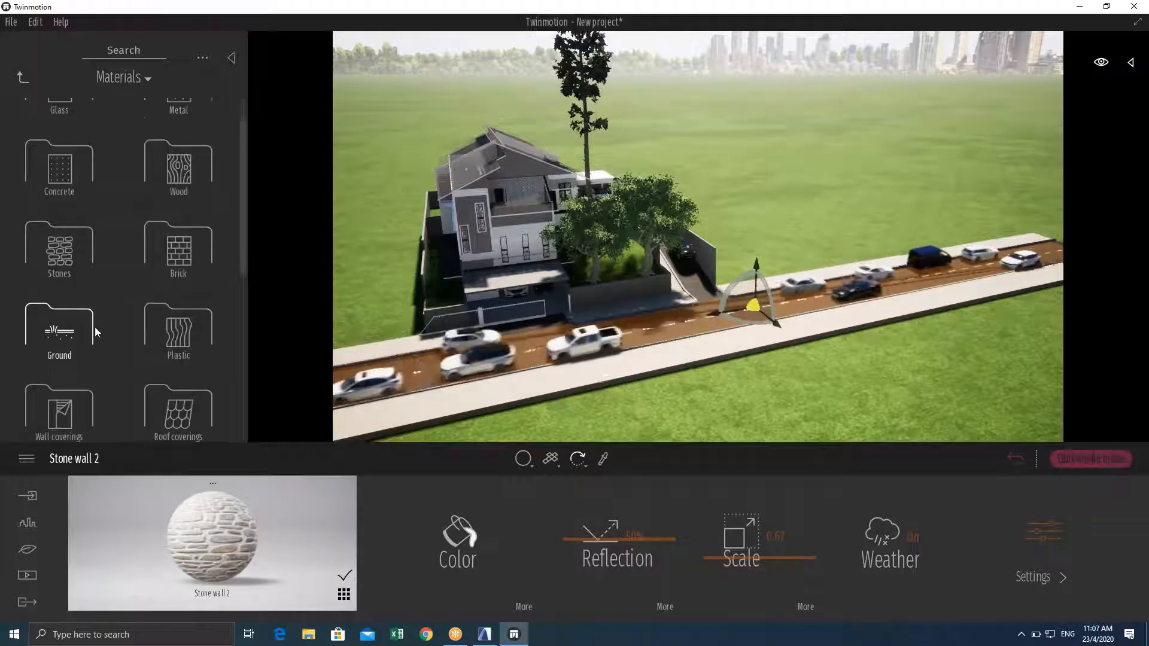
scroll(91, 326, "down", 3)
scroll(92, 324, "up", 5)
scroll(90, 284, "up", 4)
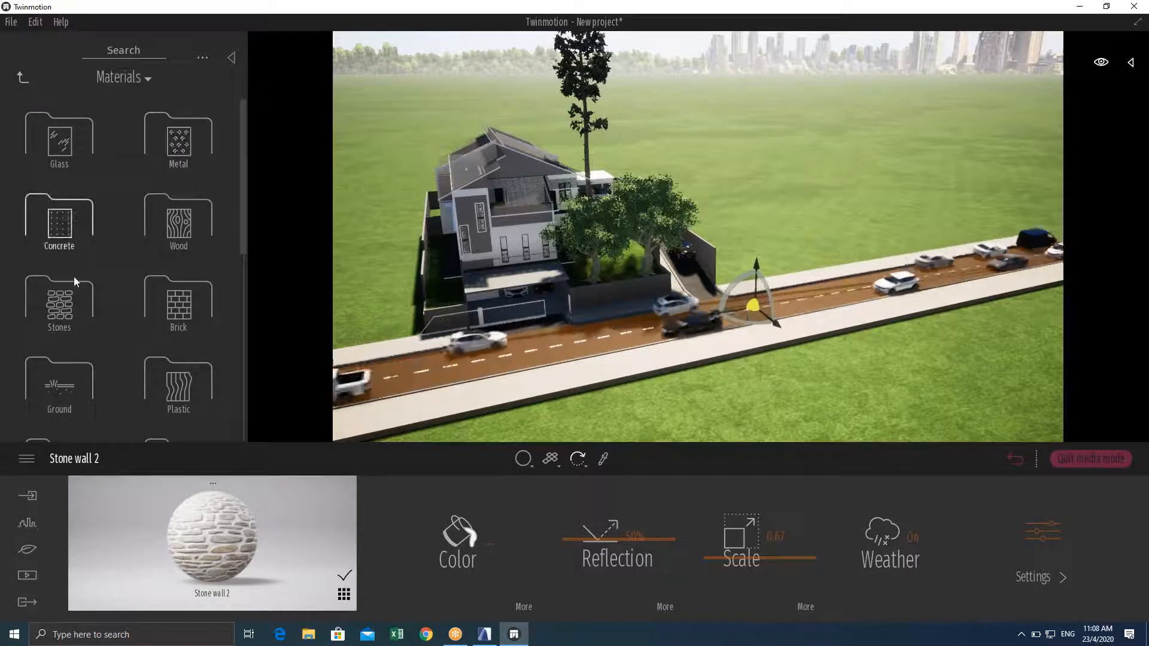
left_click(65, 308)
scroll(111, 270, "down", 8)
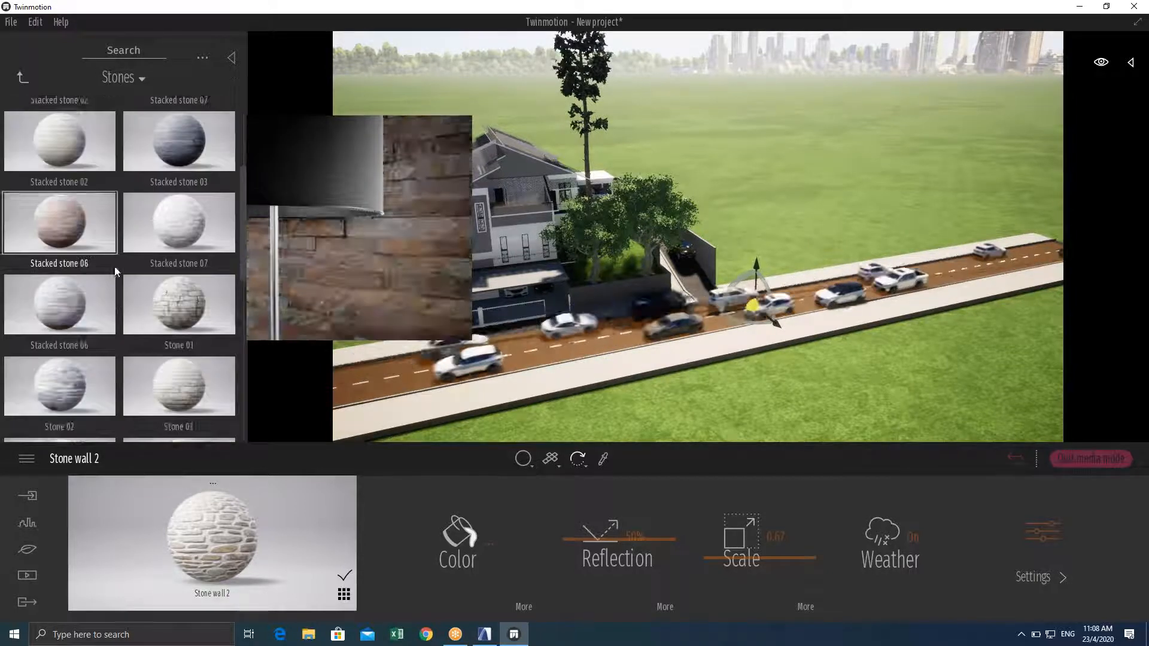
scroll(99, 294, "down", 4)
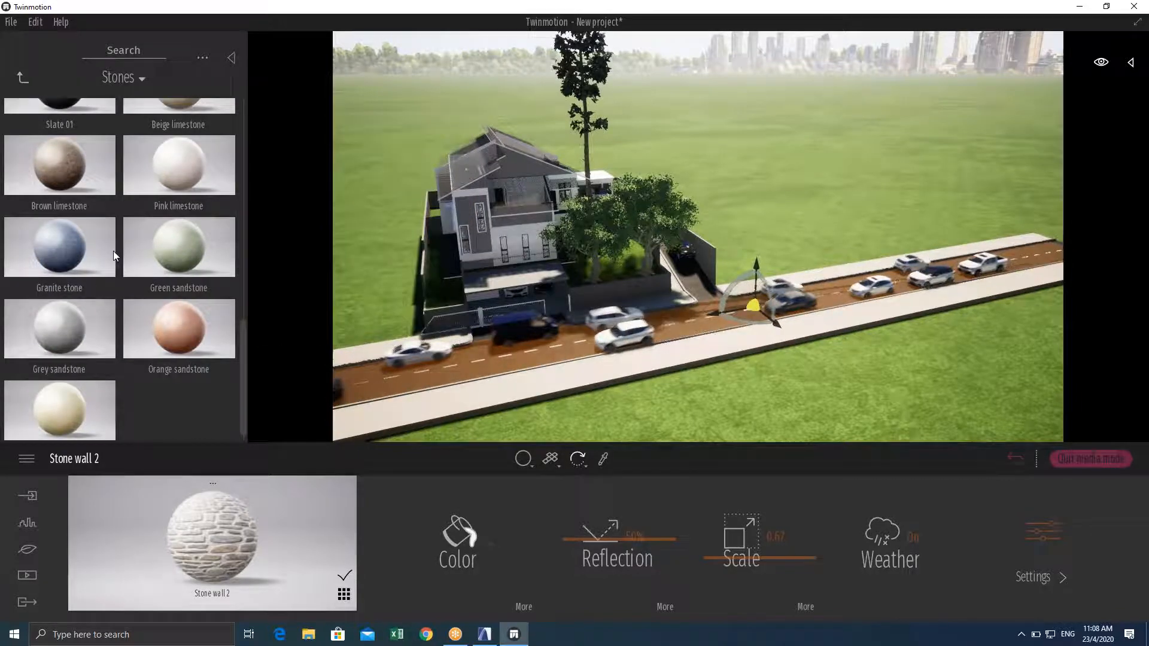
scroll(84, 224, "up", 4)
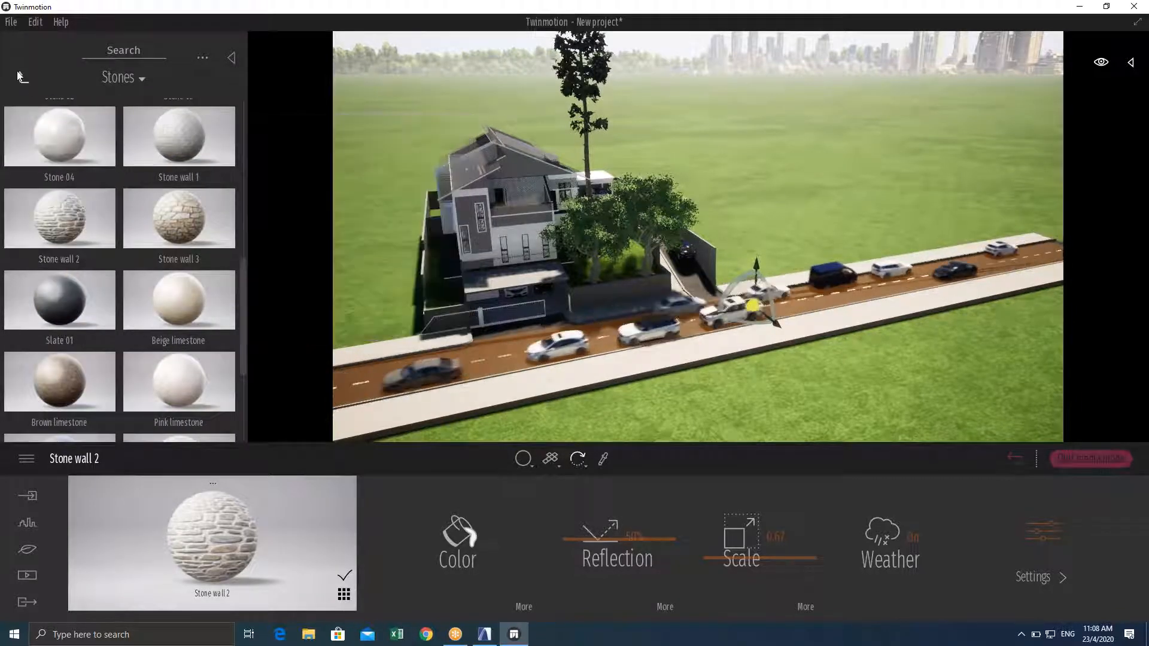
left_click(21, 77)
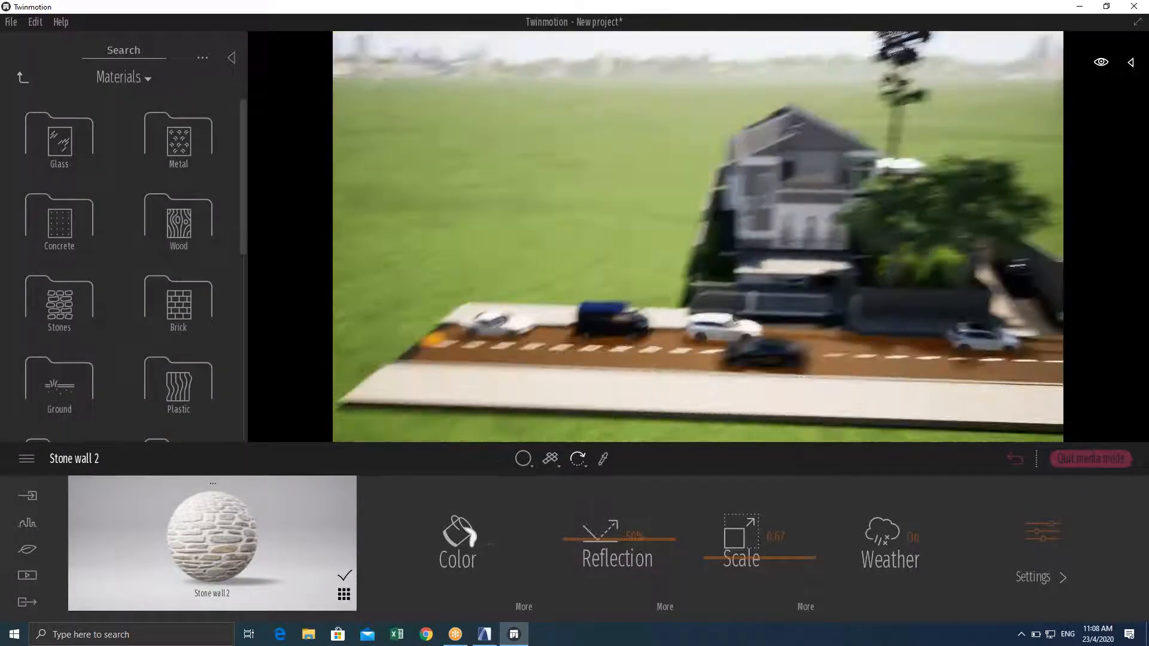
left_click(22, 77)
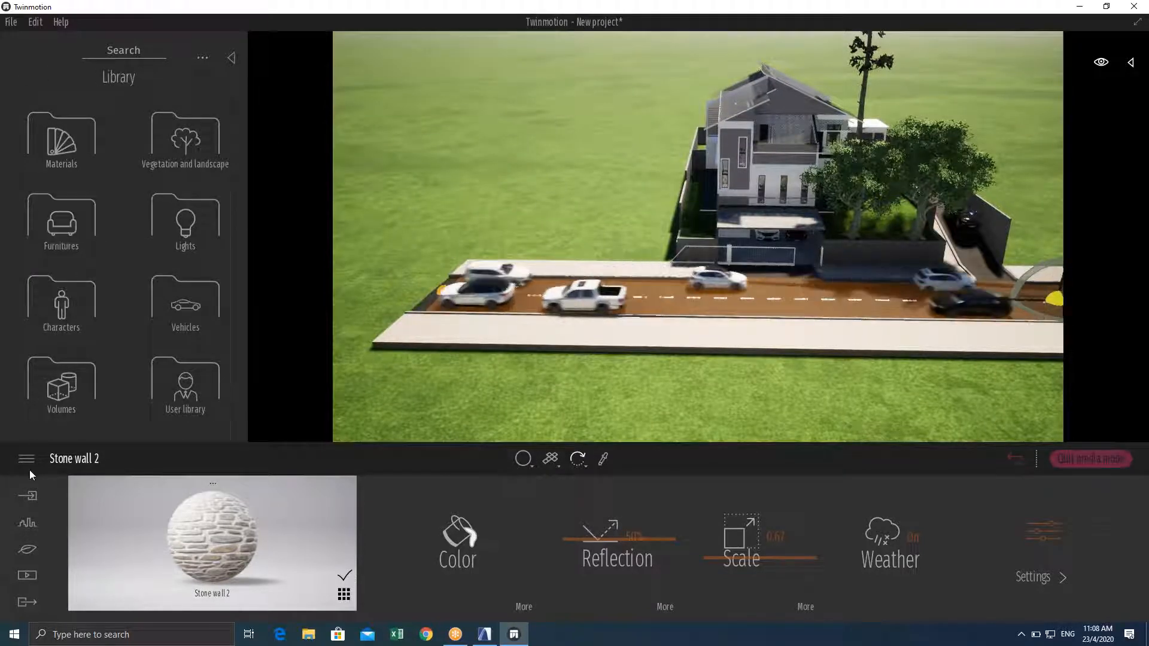
left_click(27, 549)
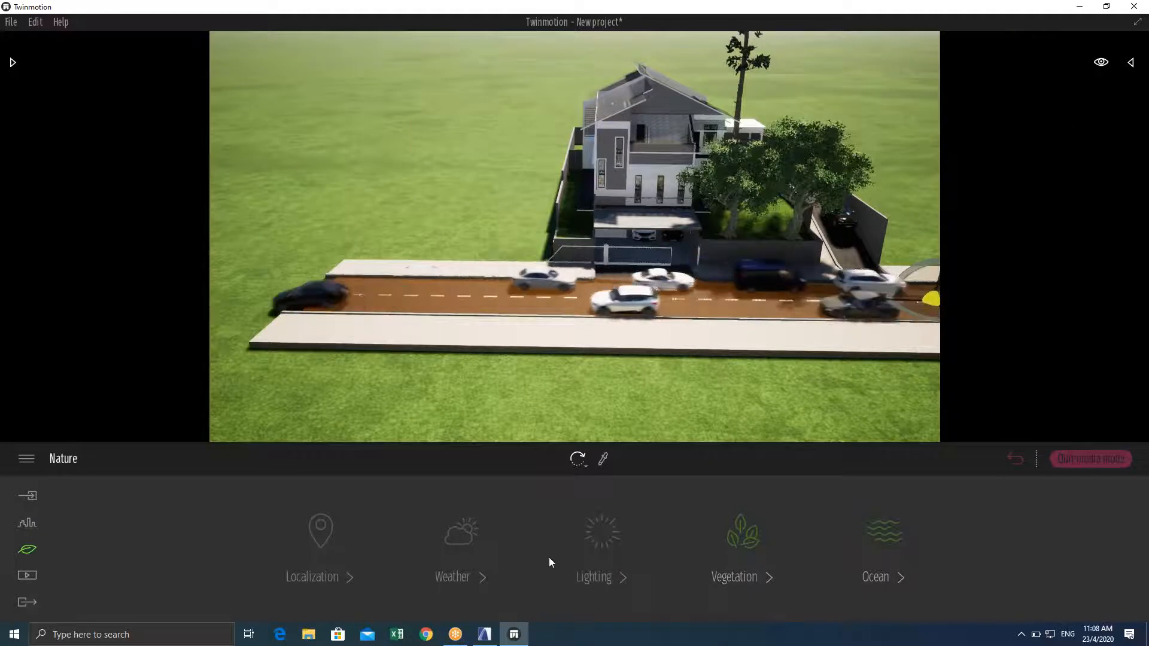
left_click(731, 540)
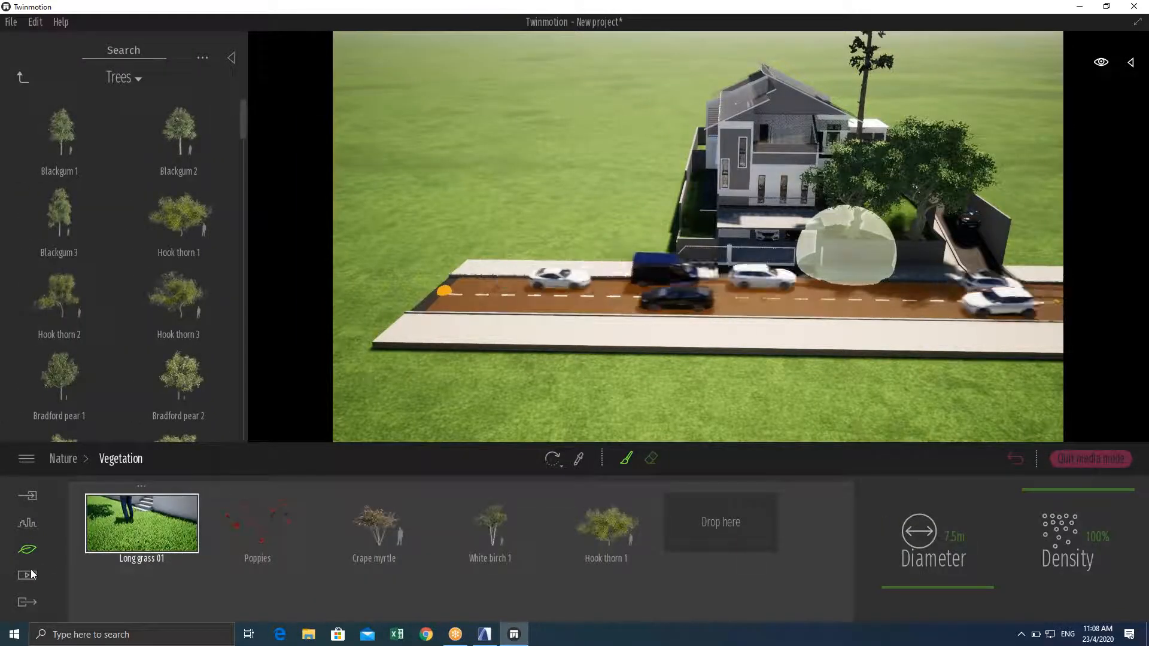
Start a character path with its first point at the far end of the near sidewalk, away from the house
left_click(26, 522)
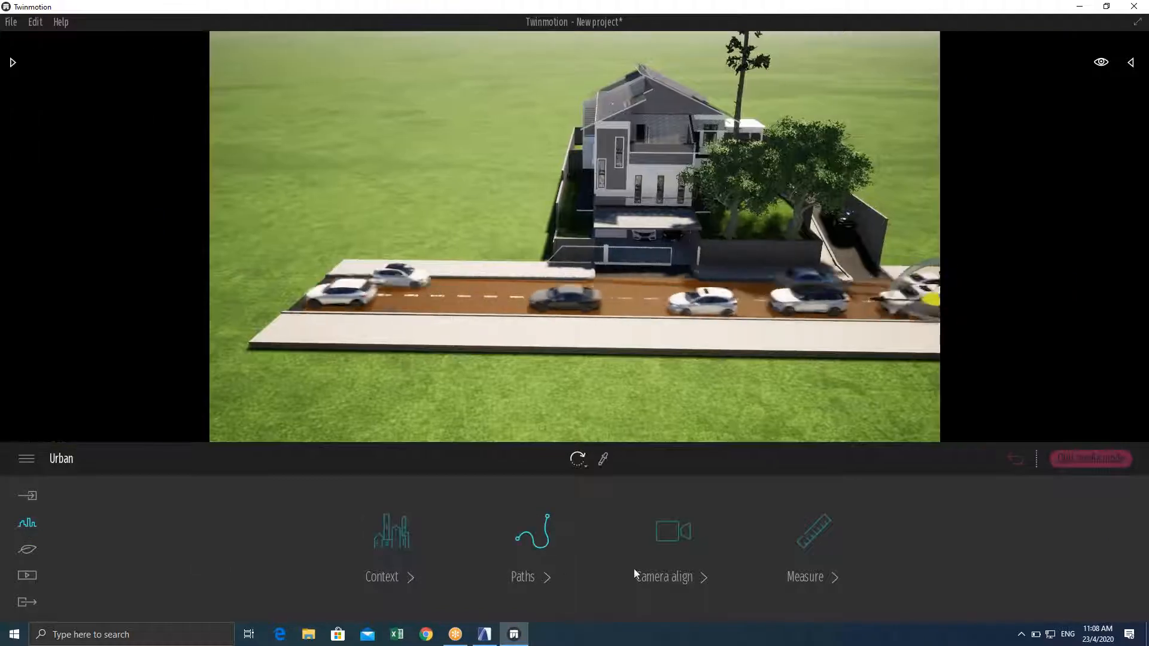
left_click(536, 534)
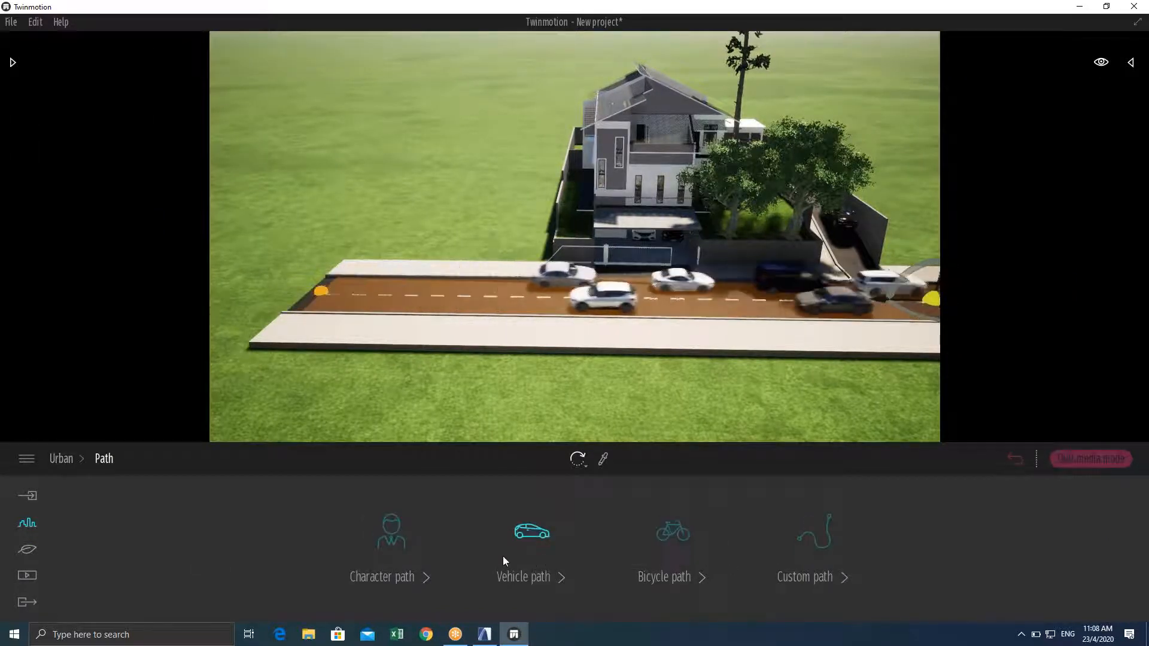
left_click(392, 533)
right_click_drag(575, 359, 590, 441)
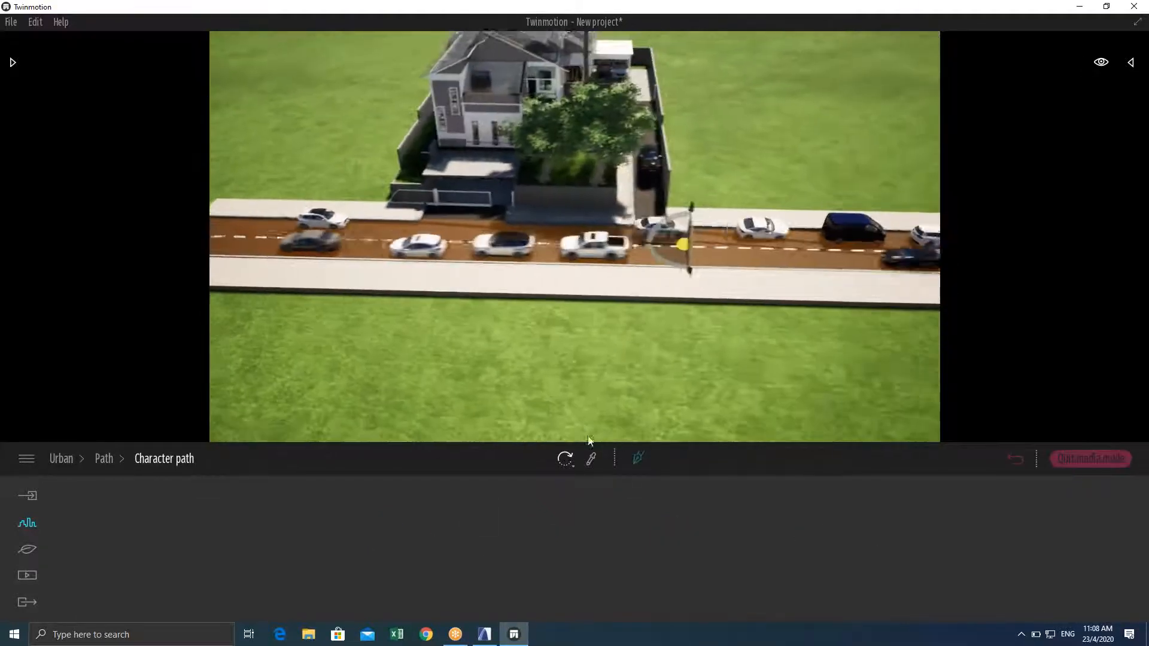
left_click_drag(793, 310, 846, 264)
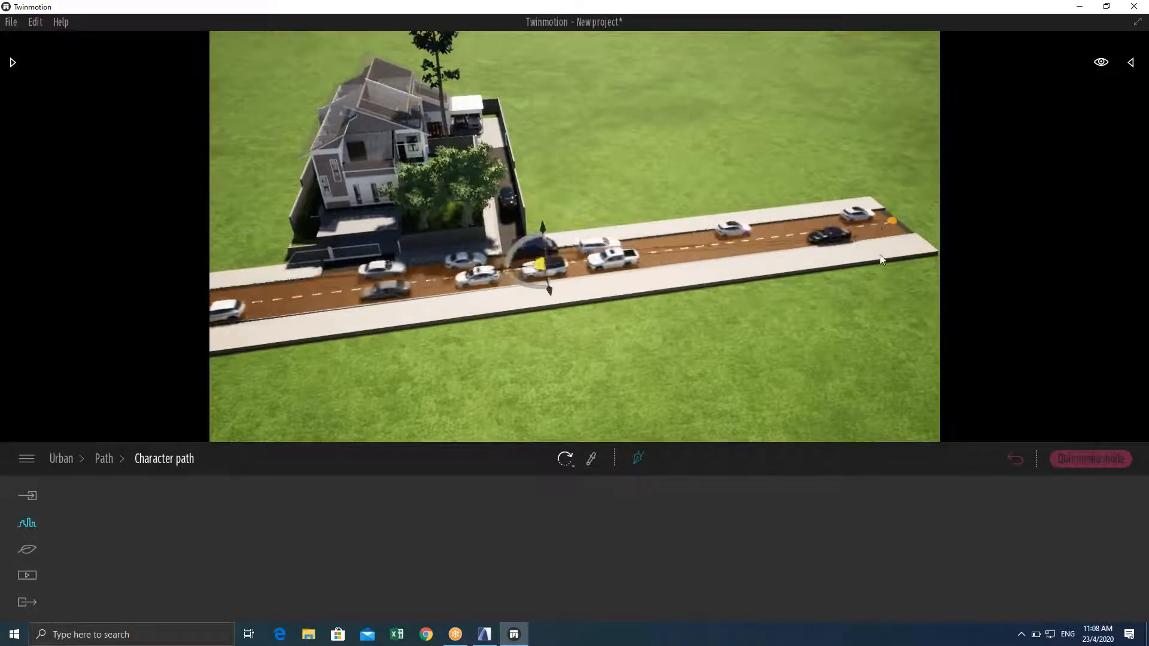
left_click(638, 458)
left_click(910, 240)
Continue the character path around the other end of the street and back along the far sidewalk, closing it at its start point
right_click_drag(541, 299, 540, 274)
left_click(568, 254)
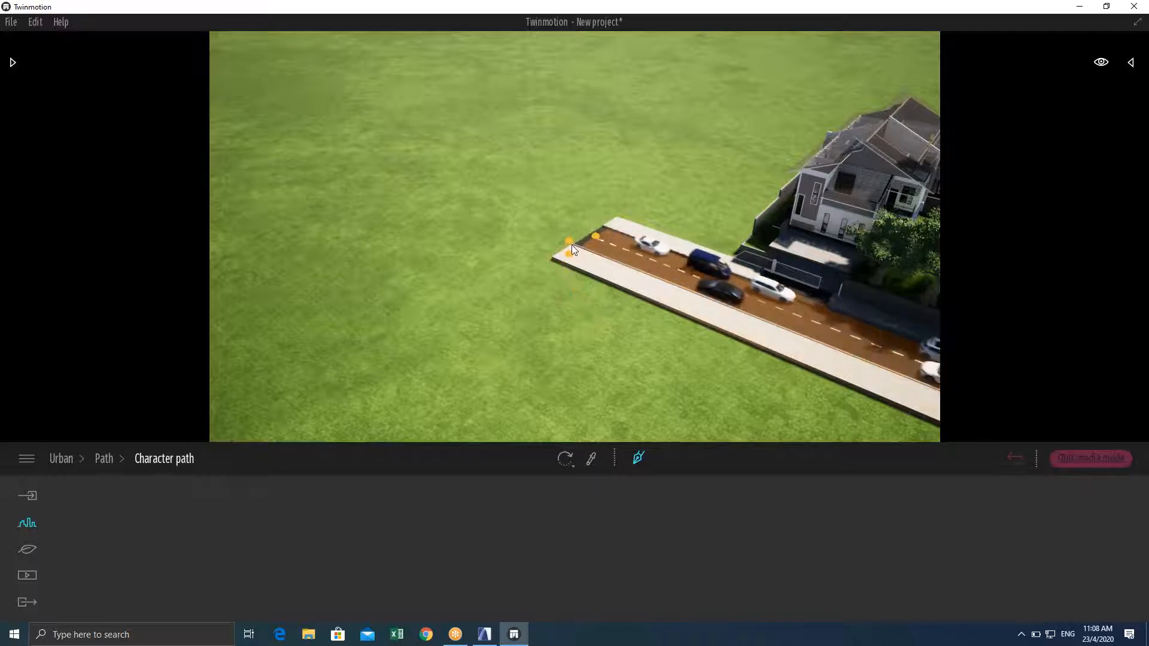
left_click(601, 208)
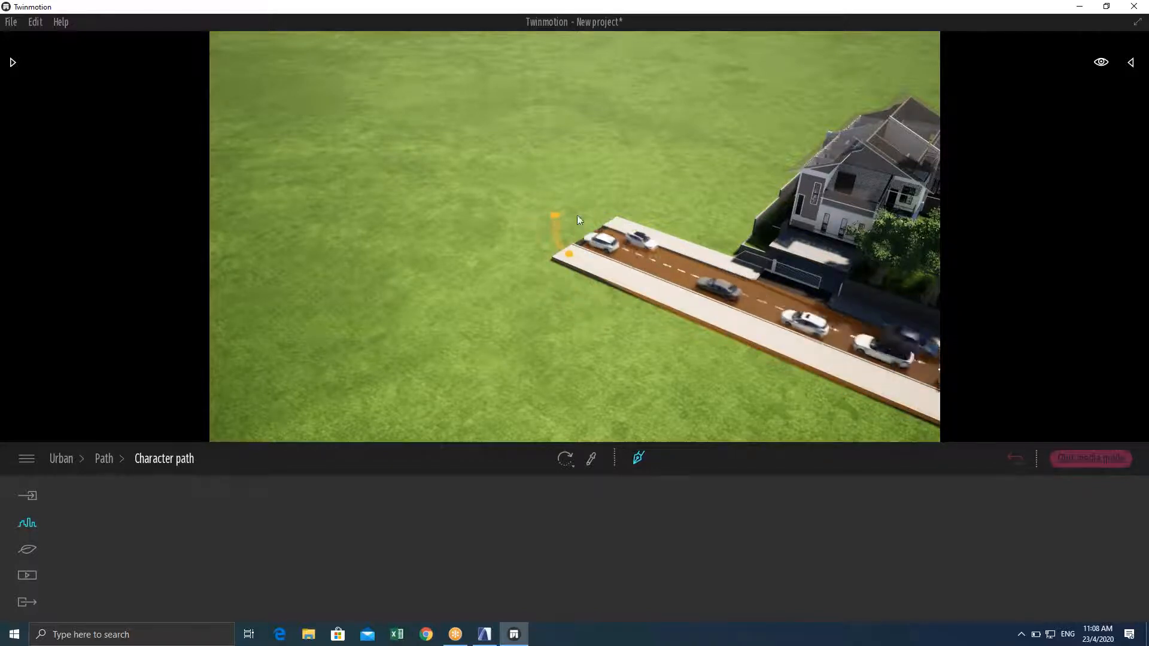
right_click_drag(618, 223, 771, 251)
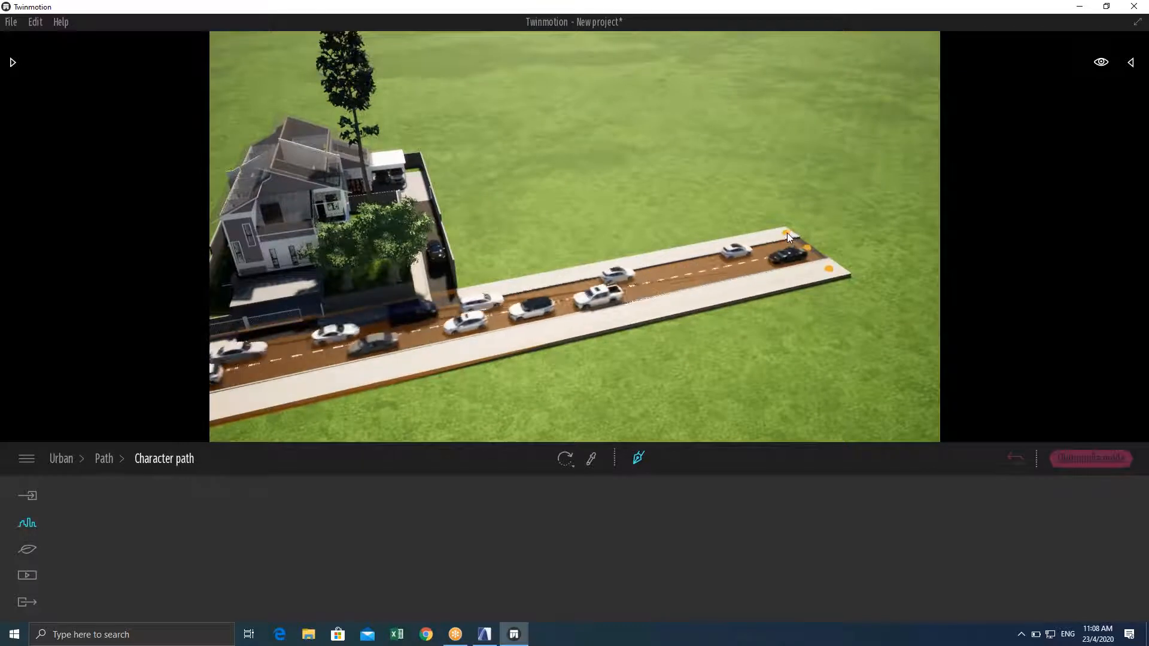
left_click(844, 242)
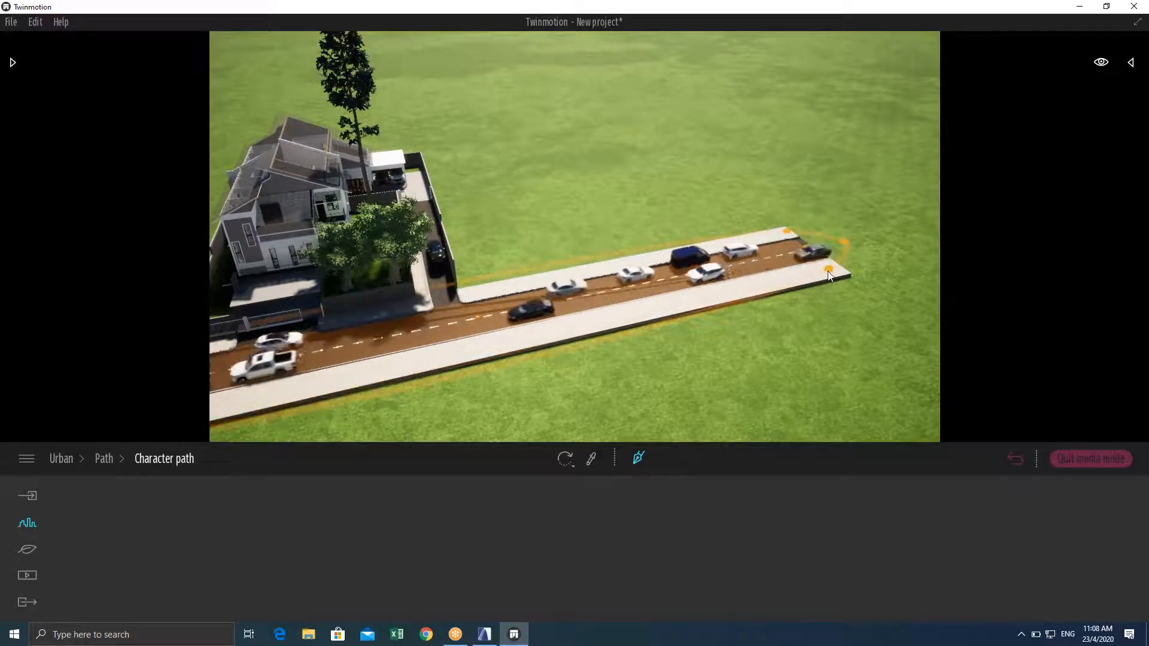
double_click(829, 273)
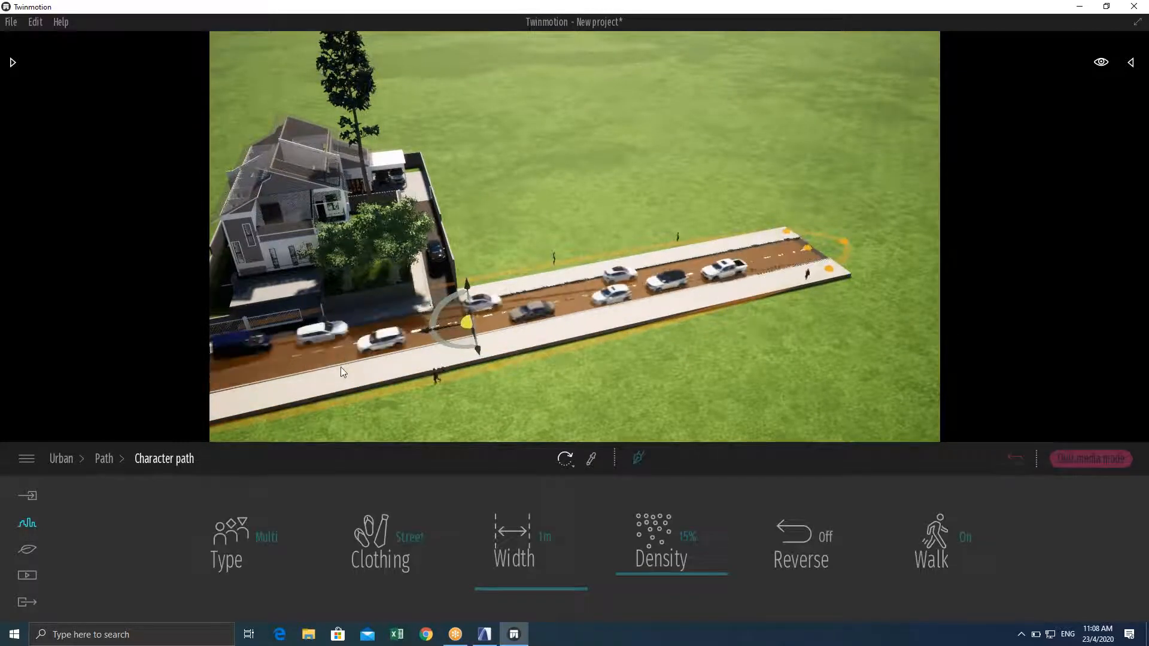
Try to reduce the width of the character path around the street
right_click_drag(340, 365, 411, 423)
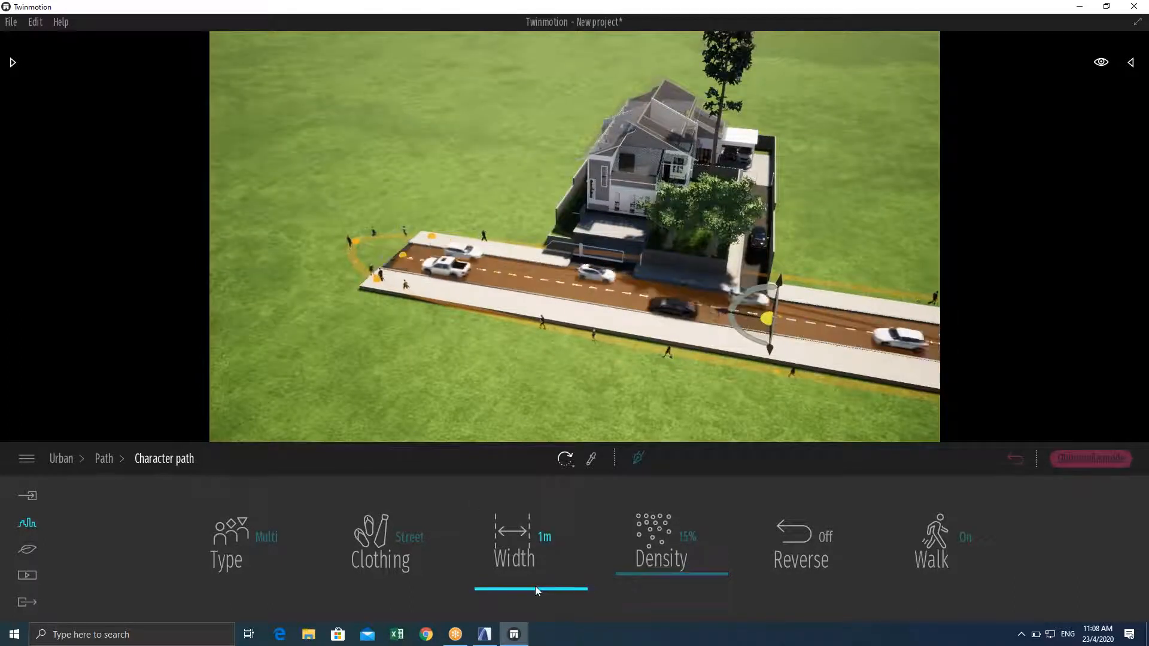
left_click_drag(535, 572, 545, 629)
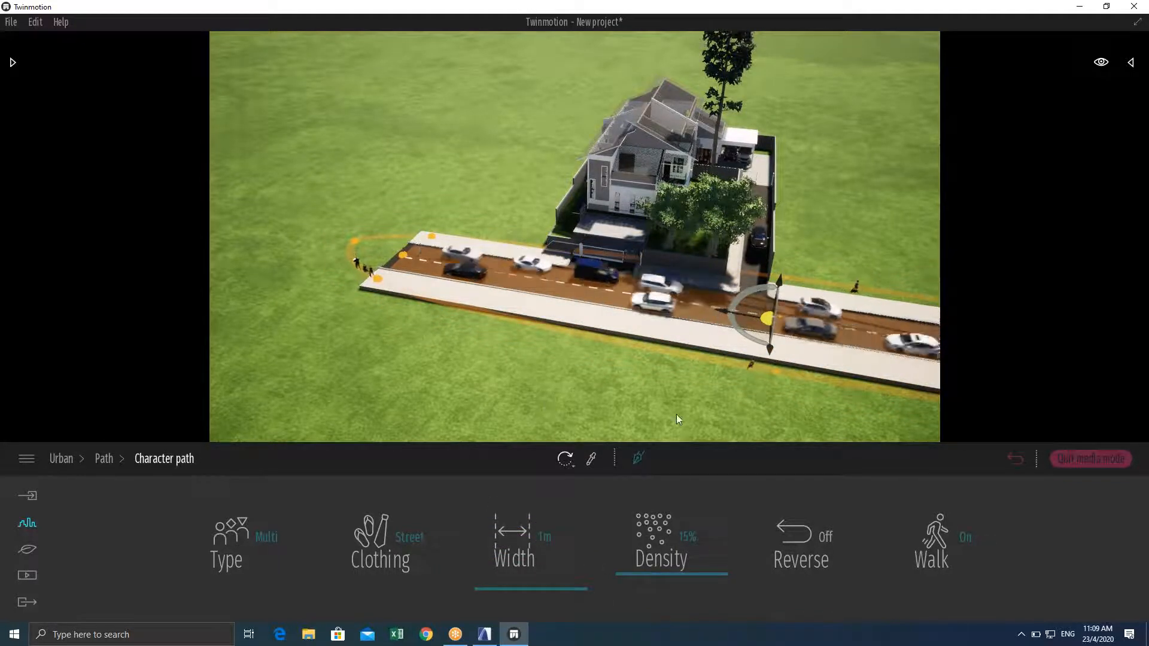
right_click_drag(781, 377, 711, 371)
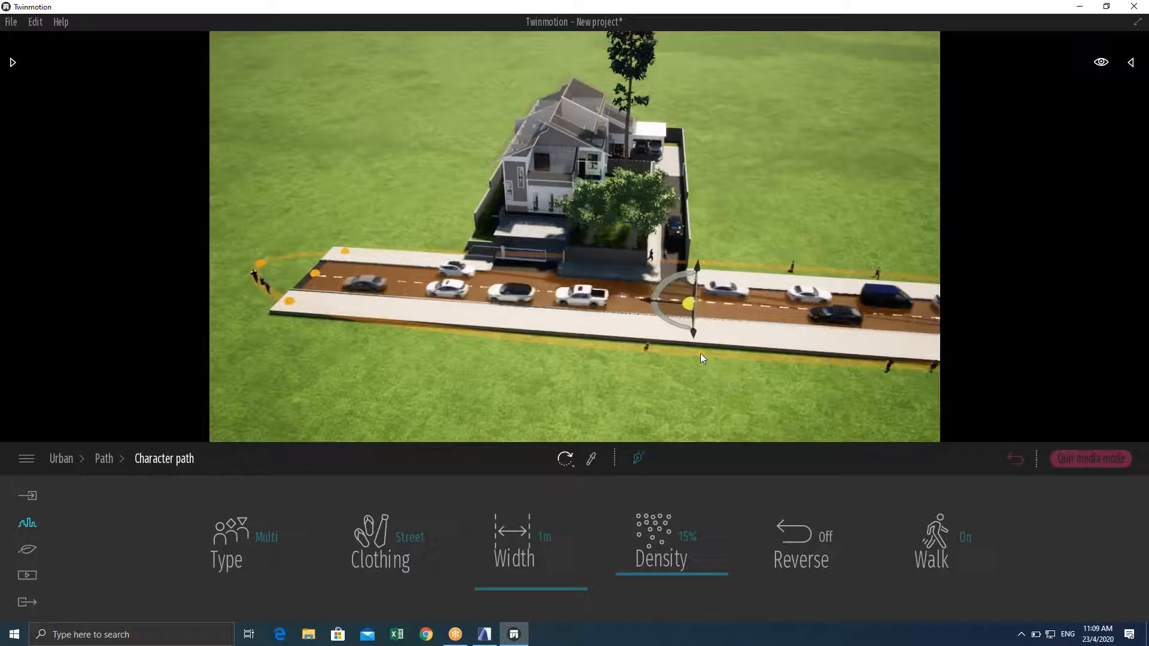
left_click(699, 352)
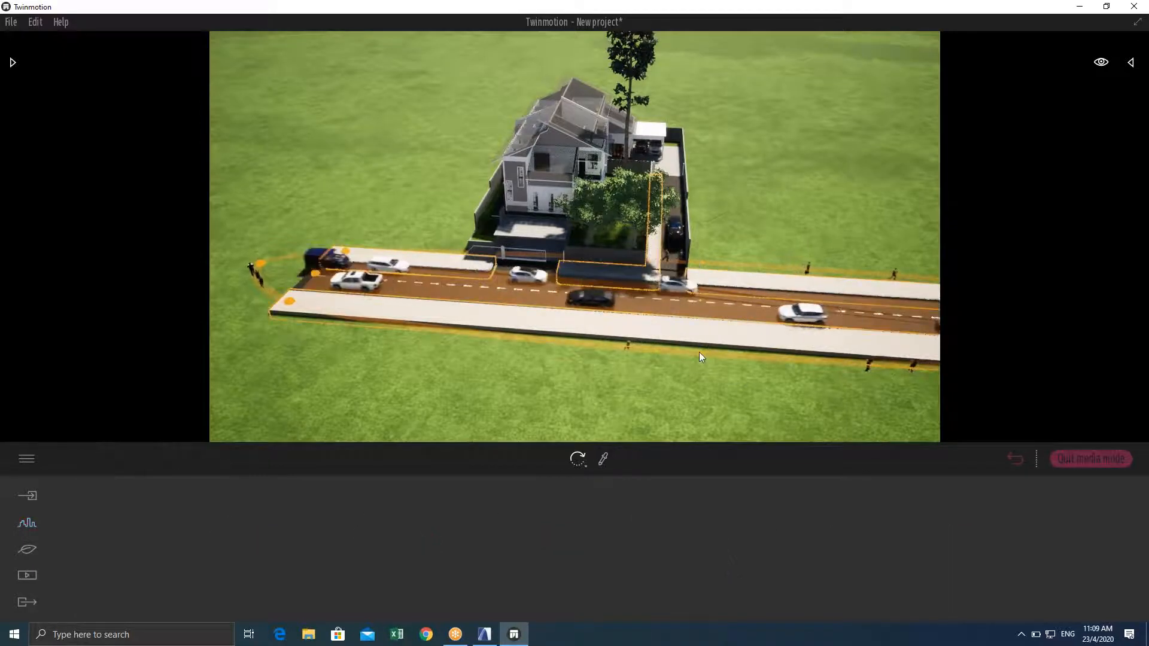
left_click(603, 459)
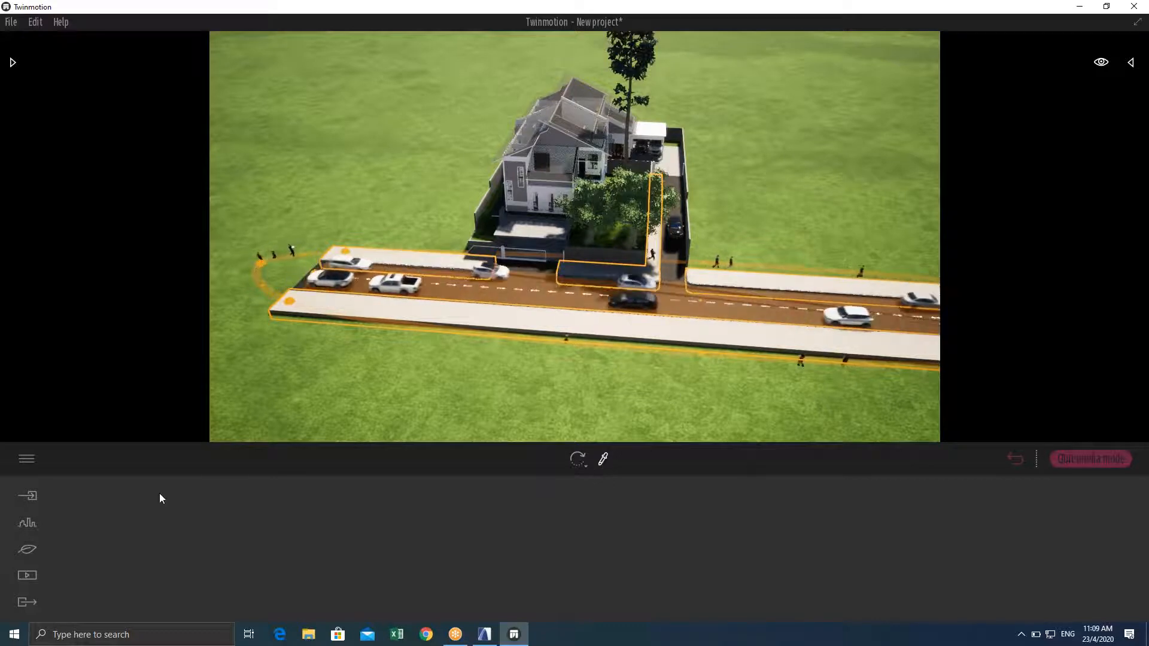
Switch to the Move tool and shift the near side of the character path from the grass onto the near sidewalk
left_click(32, 527)
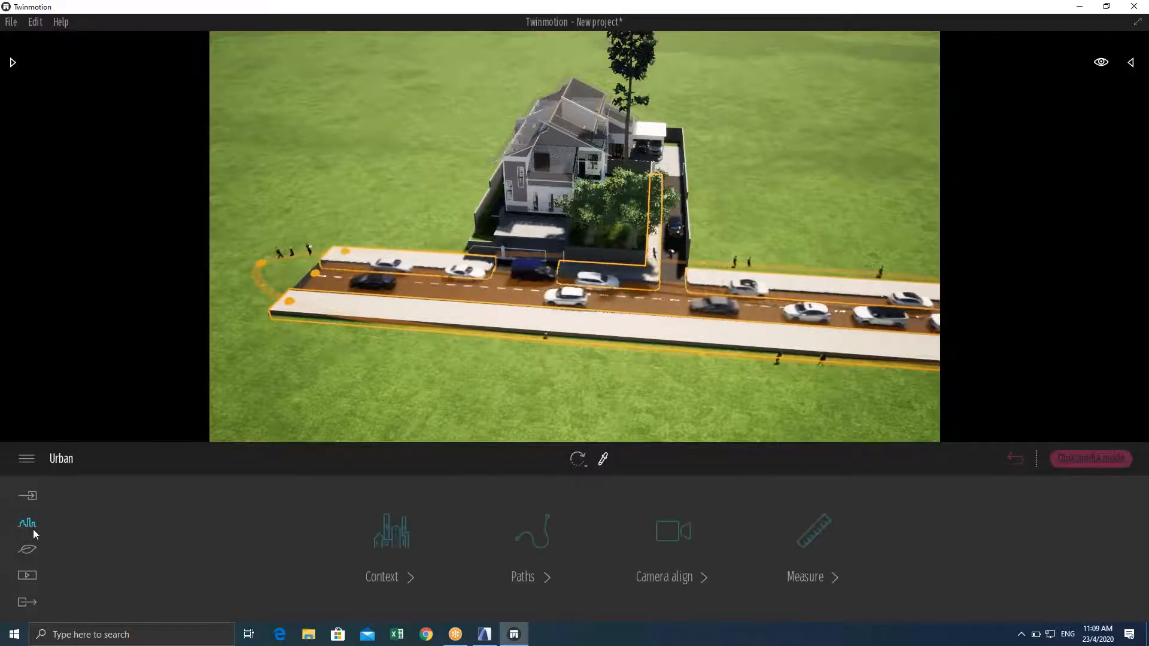
left_click(509, 552)
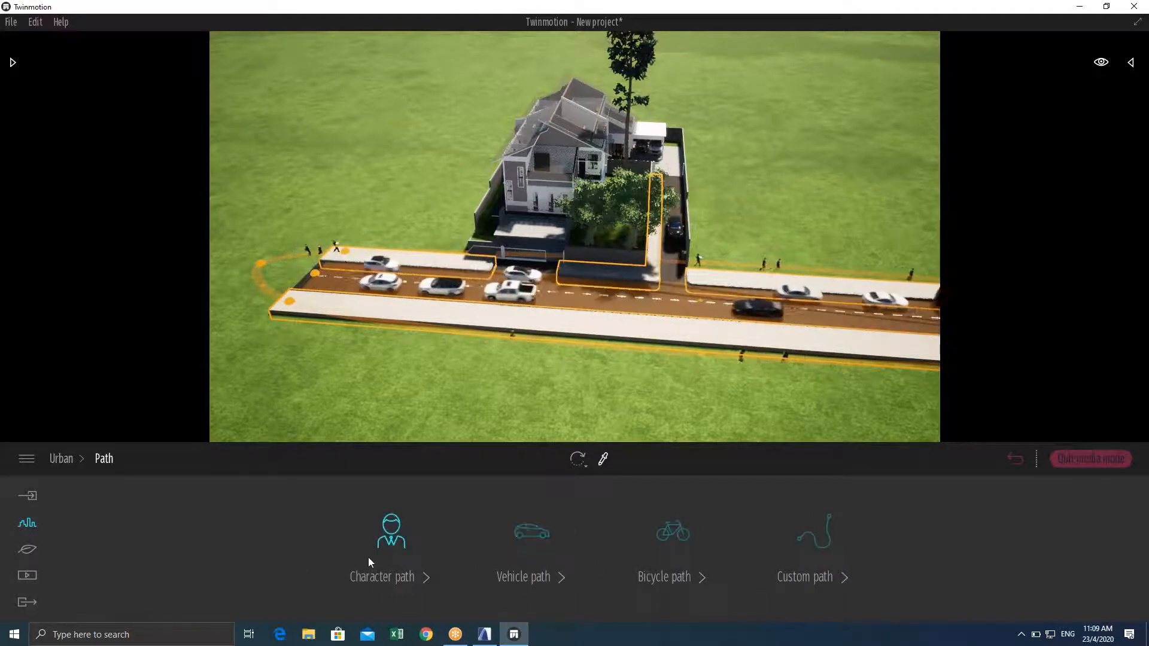
right_click_drag(610, 403, 638, 406)
left_click(637, 461)
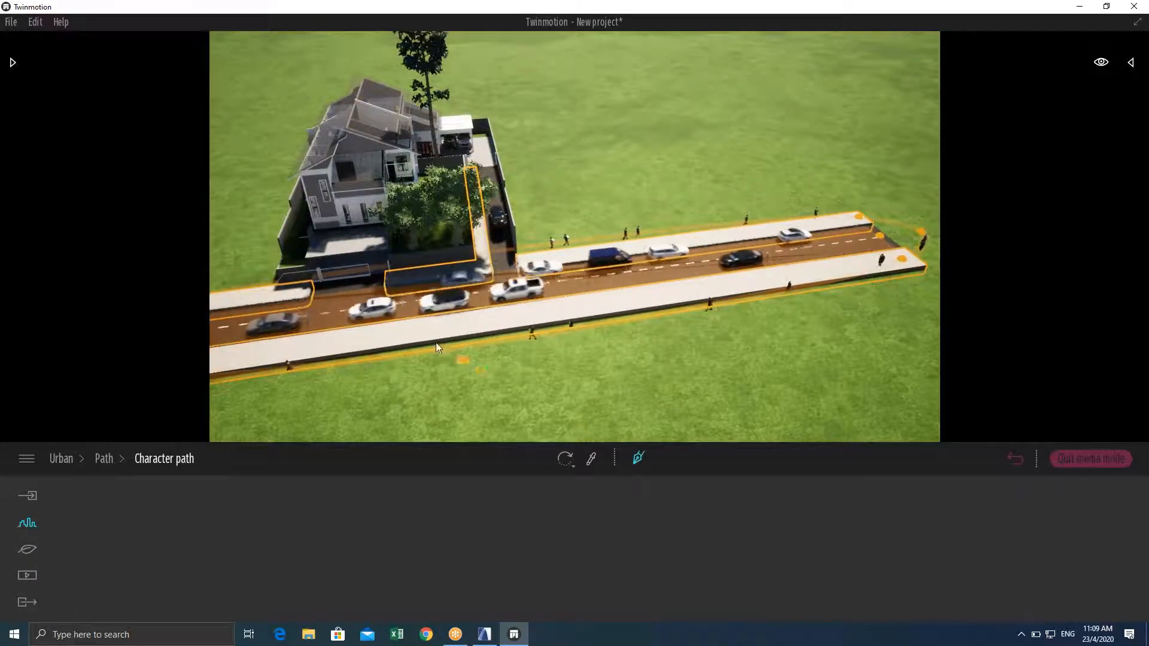
right_click_drag(461, 351, 248, 367)
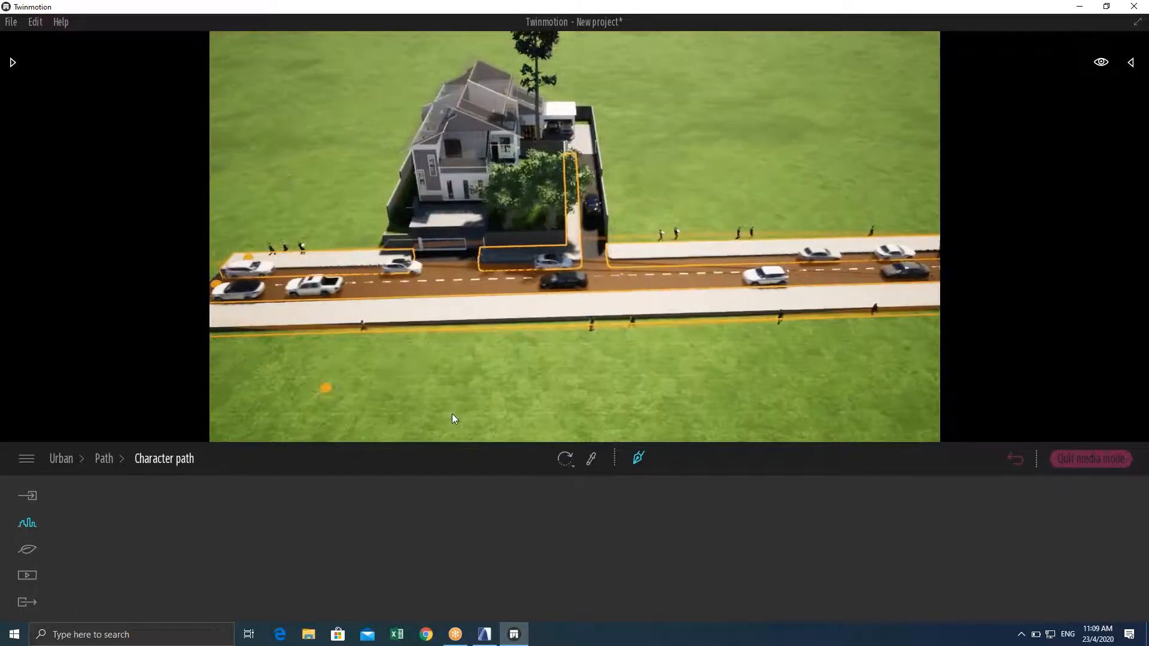
left_click(573, 461)
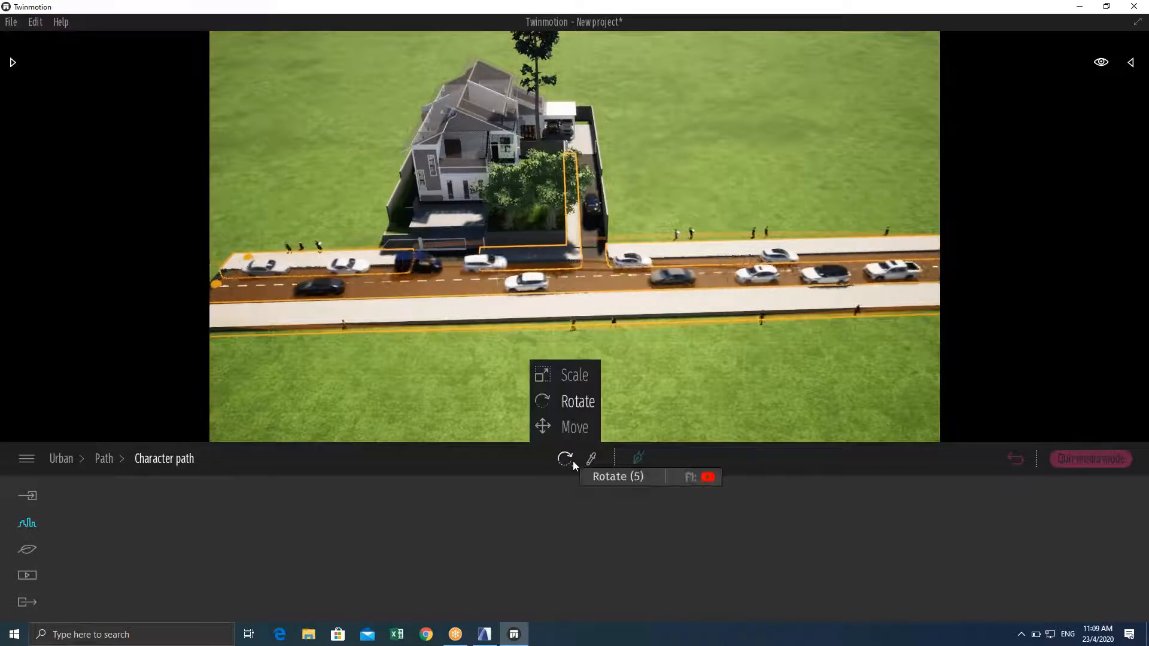
left_click(574, 426)
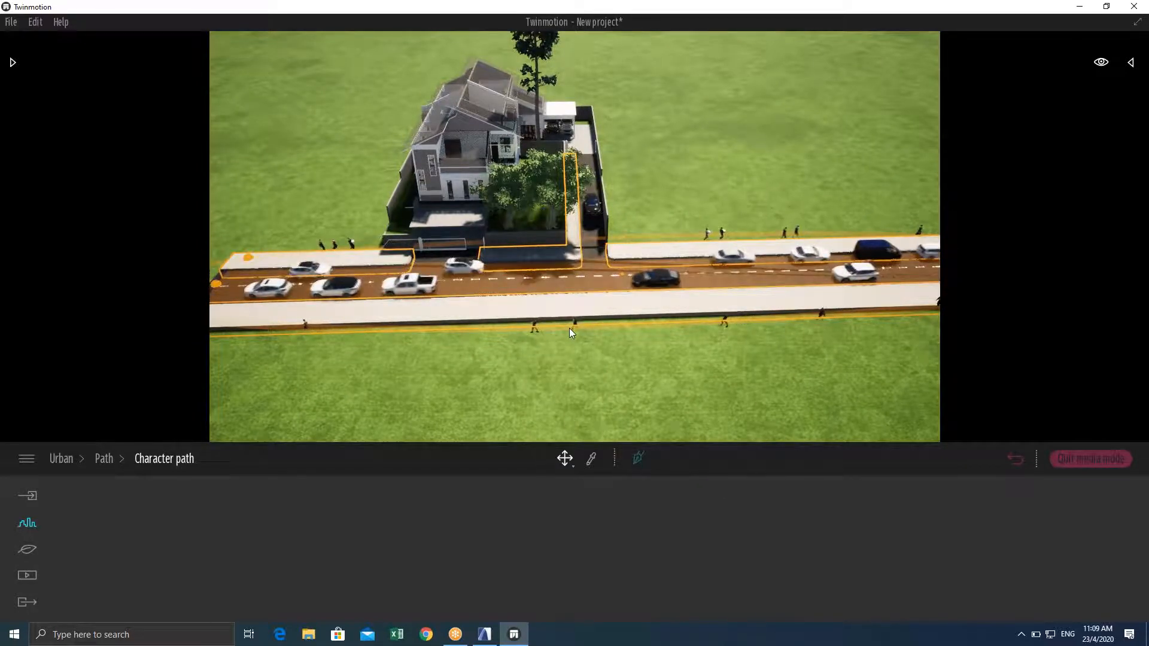
right_click_drag(568, 314, 556, 263)
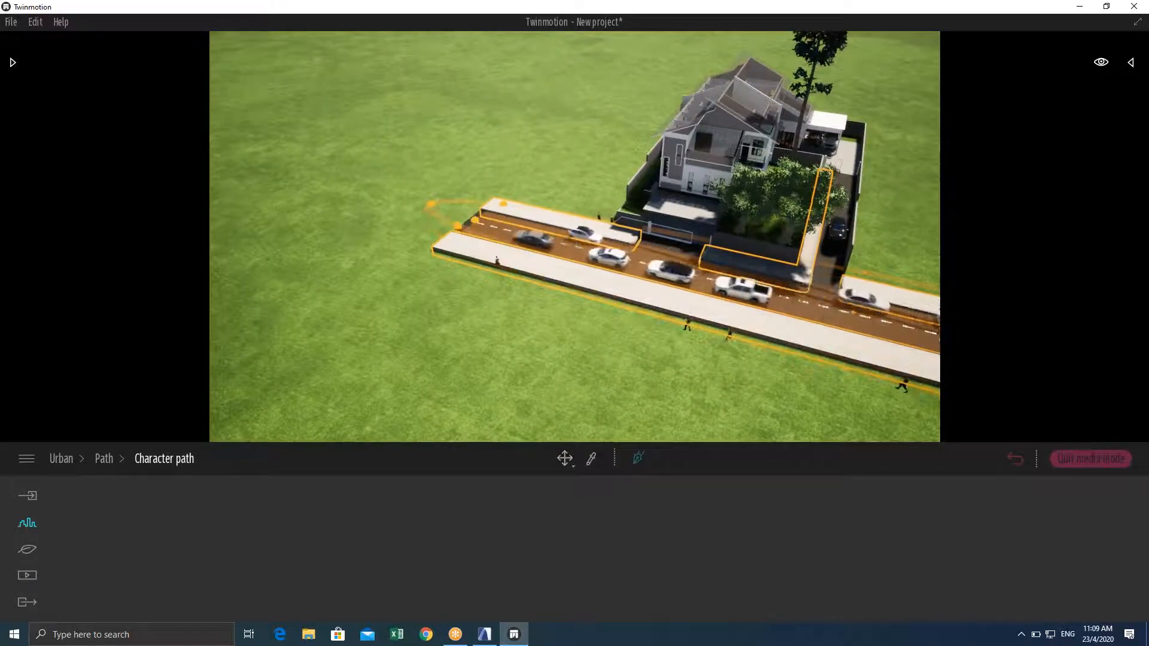
right_click_drag(557, 264, 696, 300)
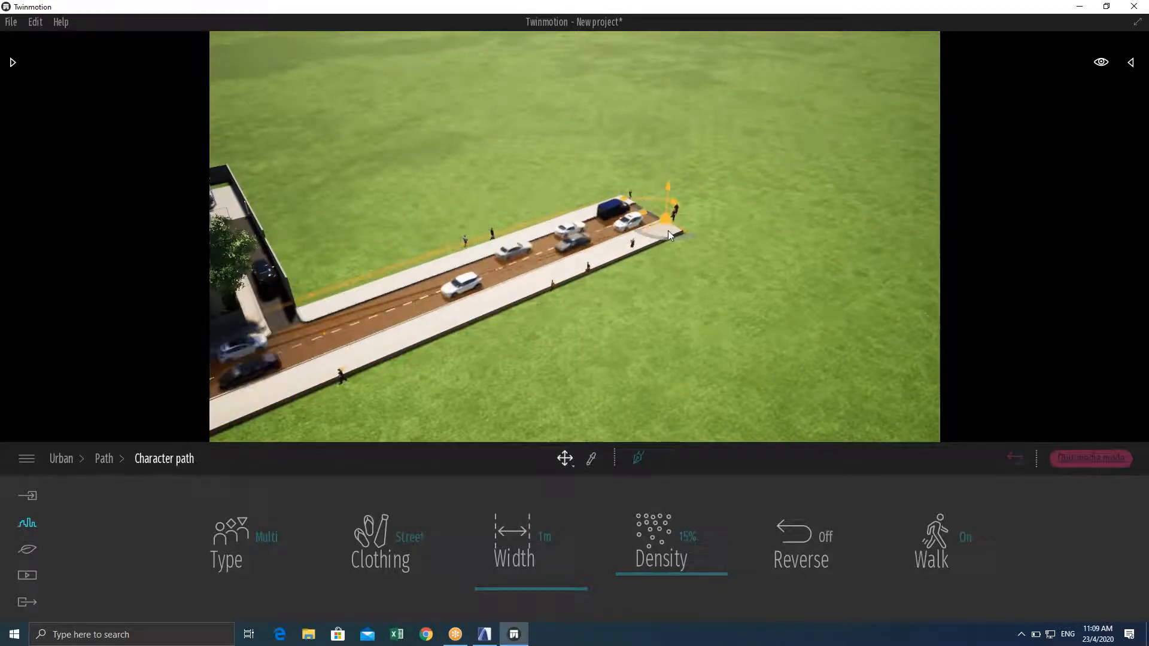
mouse_move(652, 236)
right_mouse_down()
mouse_move(706, 239)
mouse_move(642, 243)
mouse_move(661, 249)
right_mouse_up()
scroll(661, 249, "up", 1)
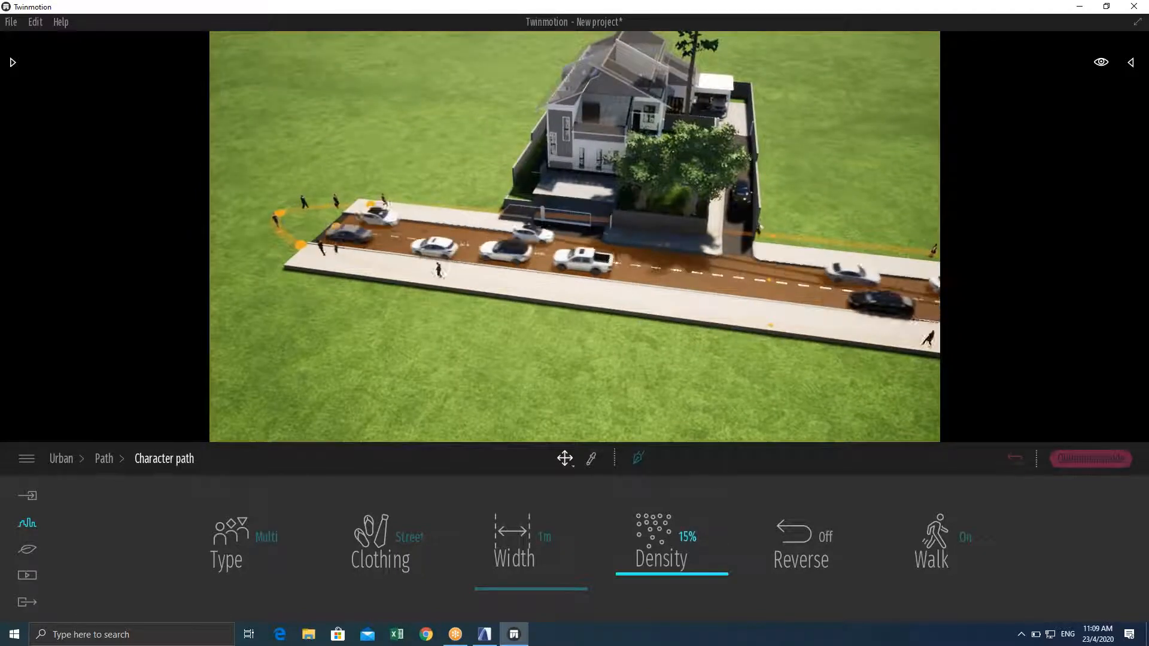
Set the character path's density to 100% and shift its far side onto the sidewalk in front of the house
left_click_drag(682, 547, 676, 465)
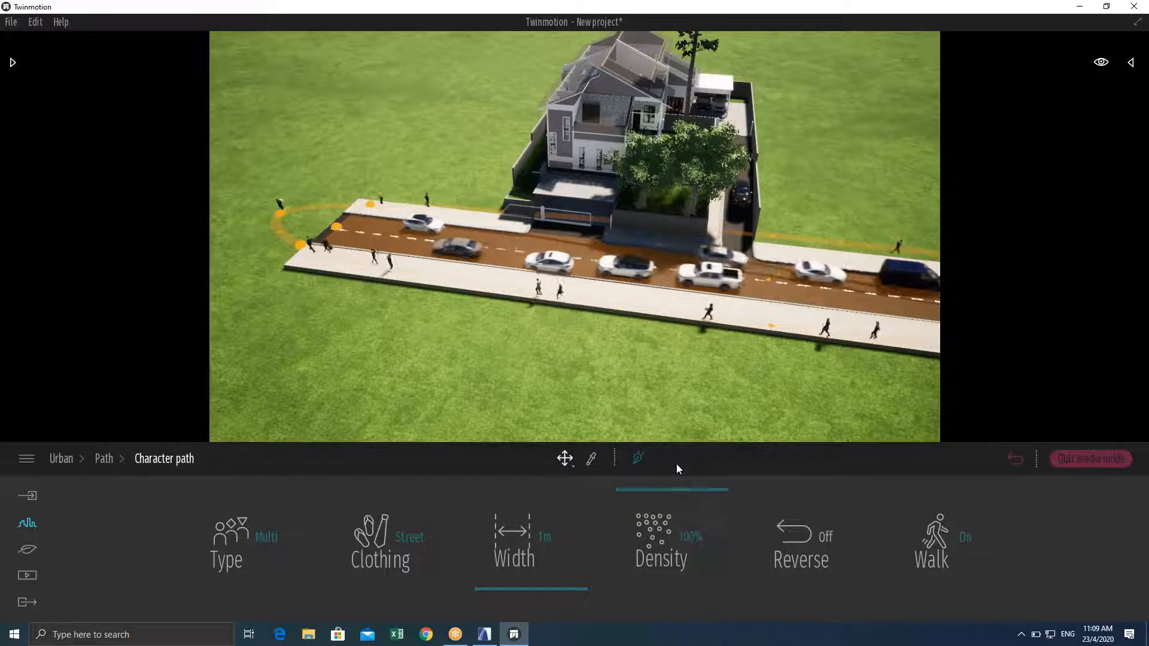
right_click_drag(655, 371, 724, 371)
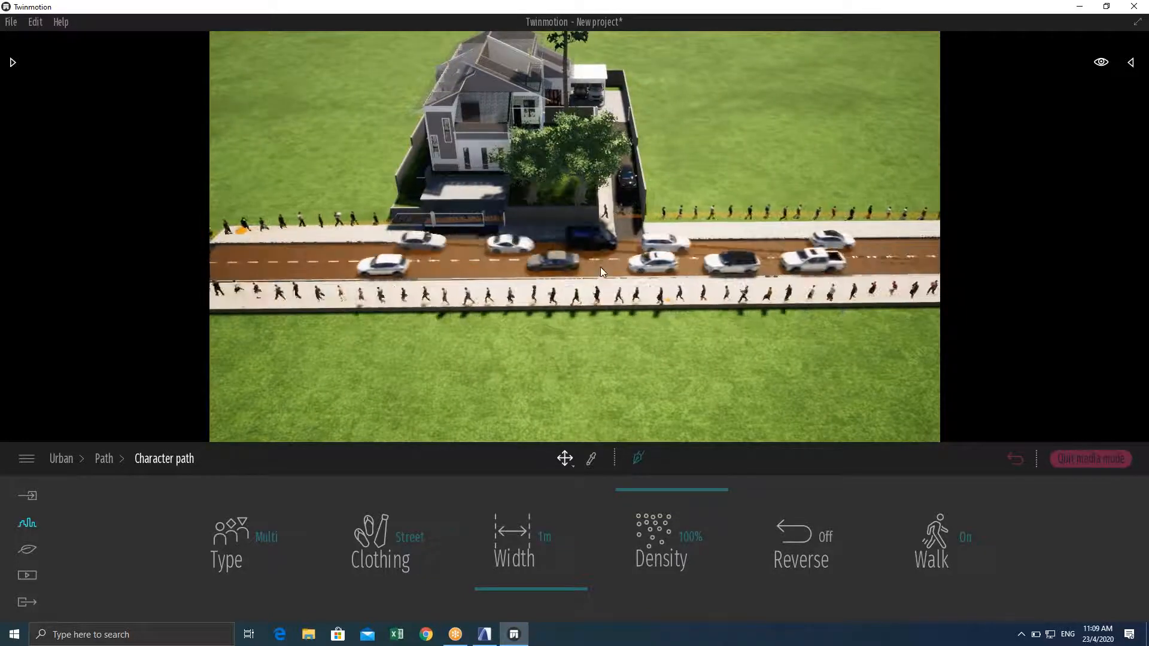
right_click_drag(478, 248, 328, 197)
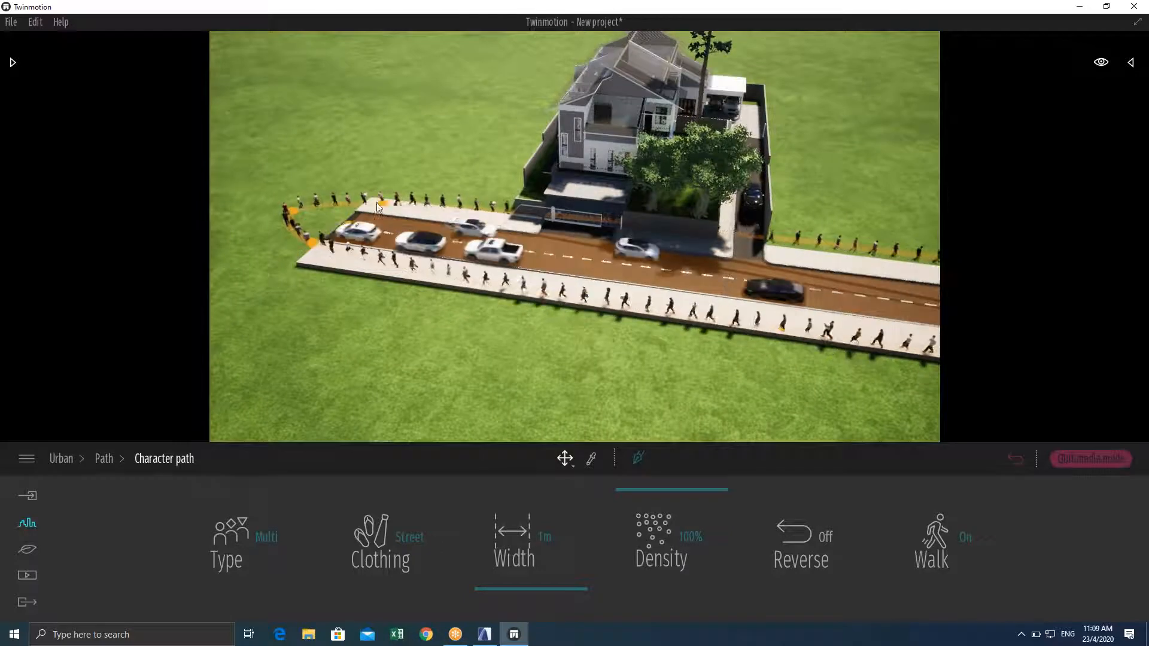
right_click_drag(359, 194, 521, 175)
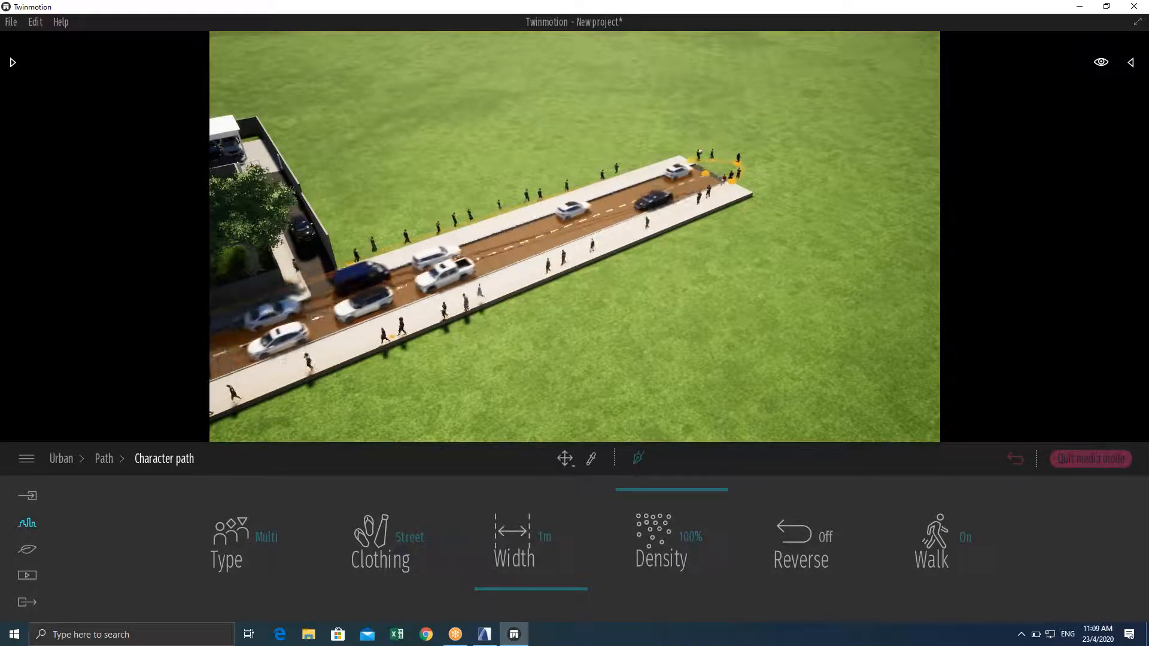
left_click(384, 332)
right_click_drag(457, 352, 341, 344)
key("w")
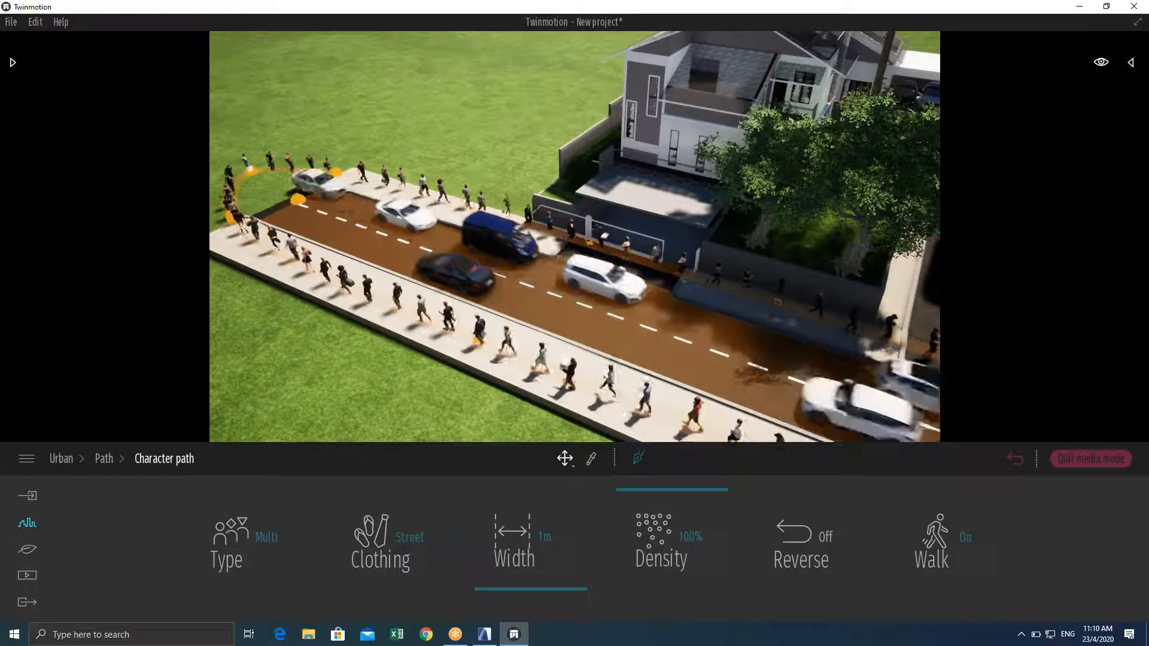
Set the character path's density to 71% and check its clothing and type options, keeping Street and Multi
scroll(419, 332, "up", 1)
scroll(419, 333, "up", 1)
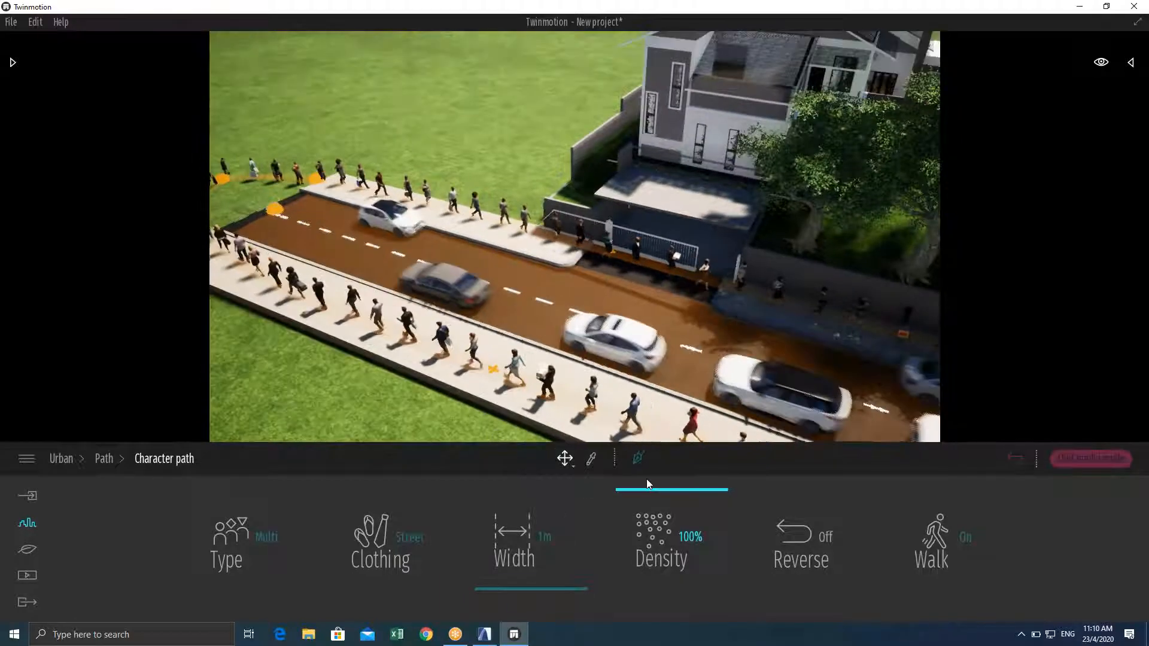
left_click_drag(663, 492, 664, 517)
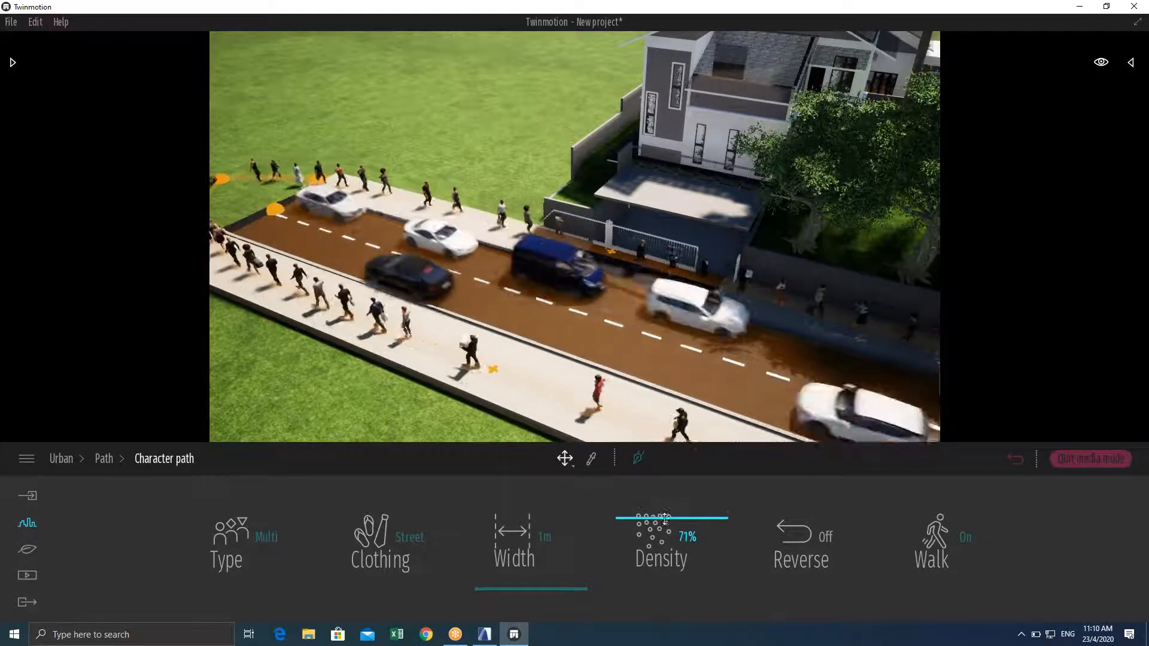
left_click(397, 536)
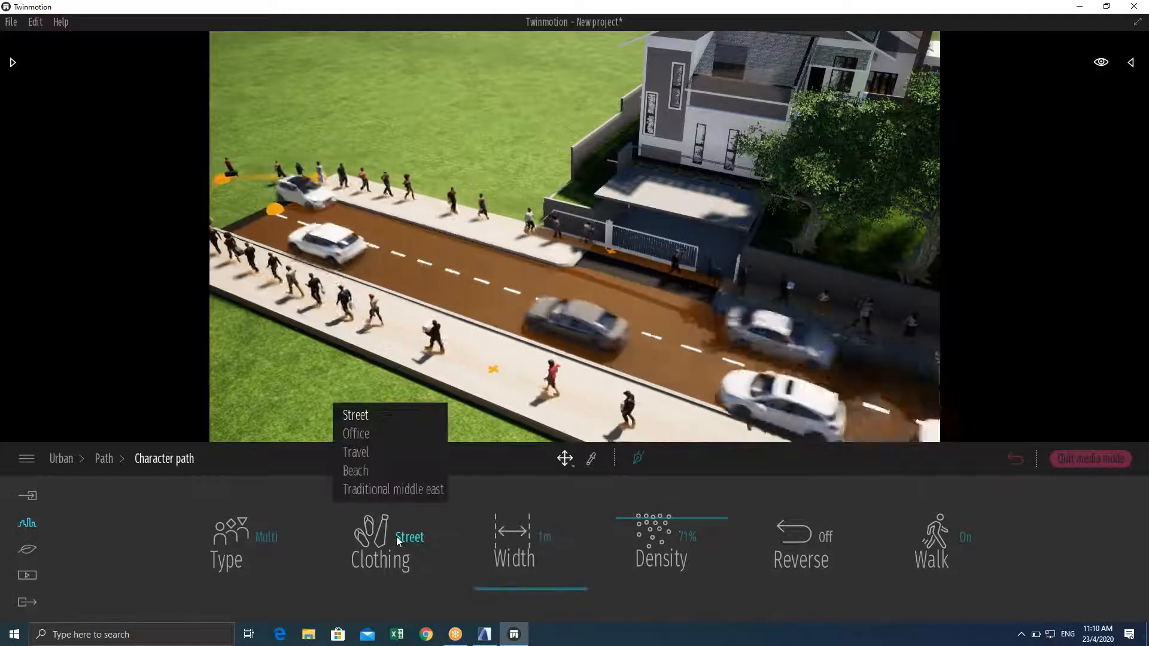
left_click(251, 538)
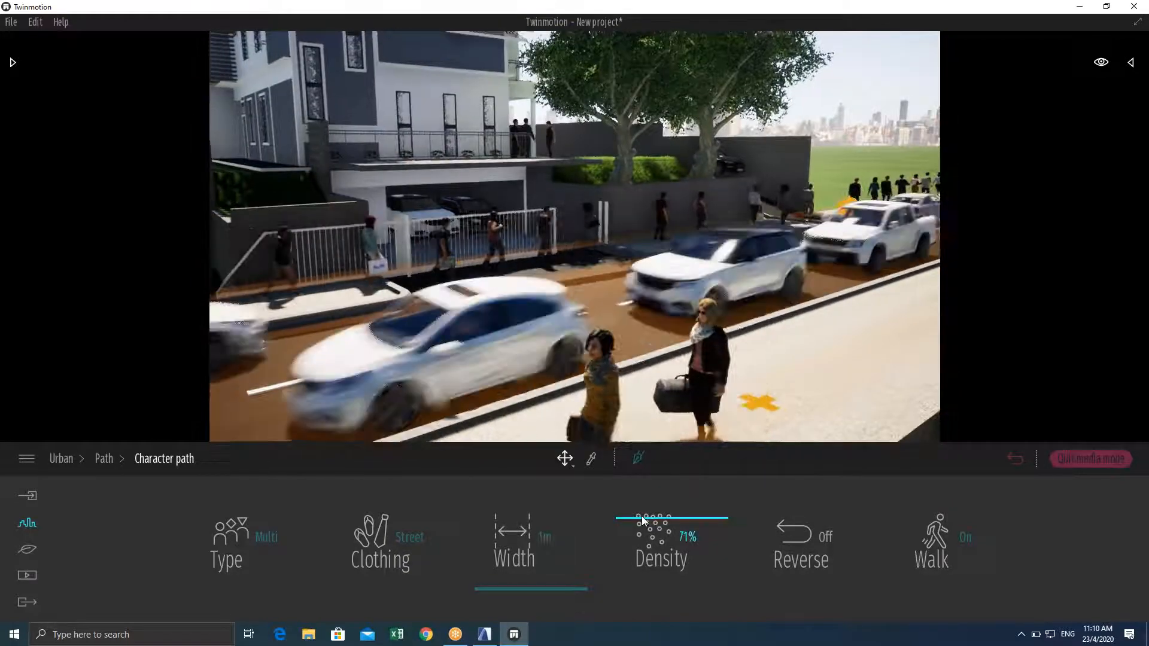
Set the character path's density to 40%
left_click_drag(642, 521, 643, 577)
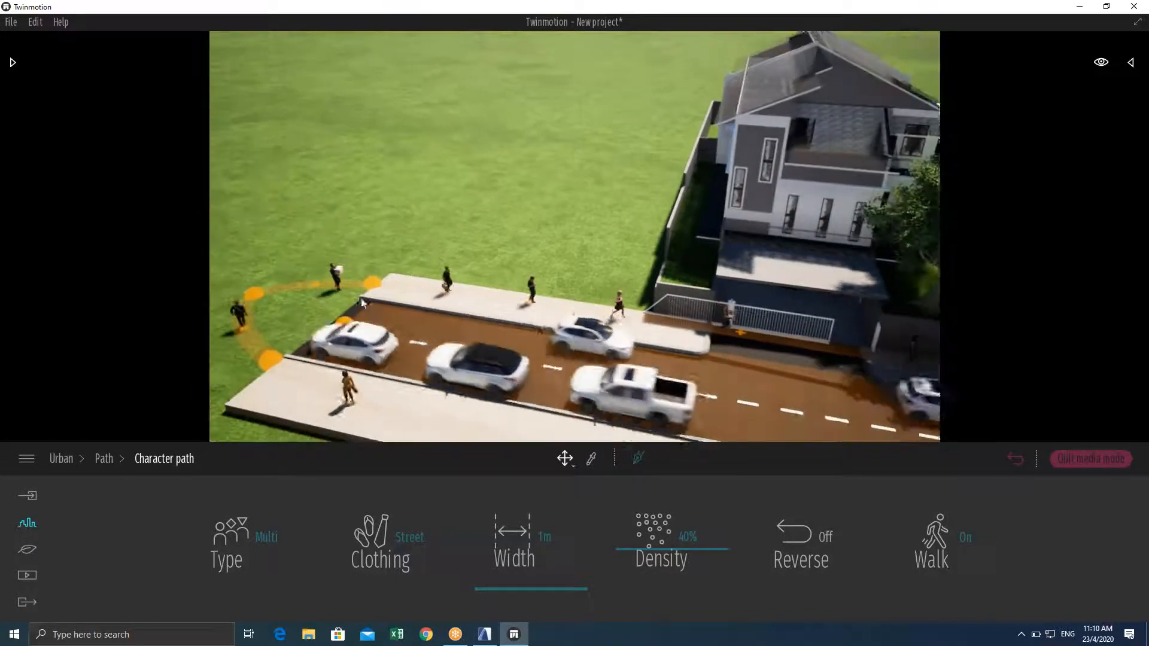
Place trees from the library on the lawn beside and behind the house
left_click(13, 62)
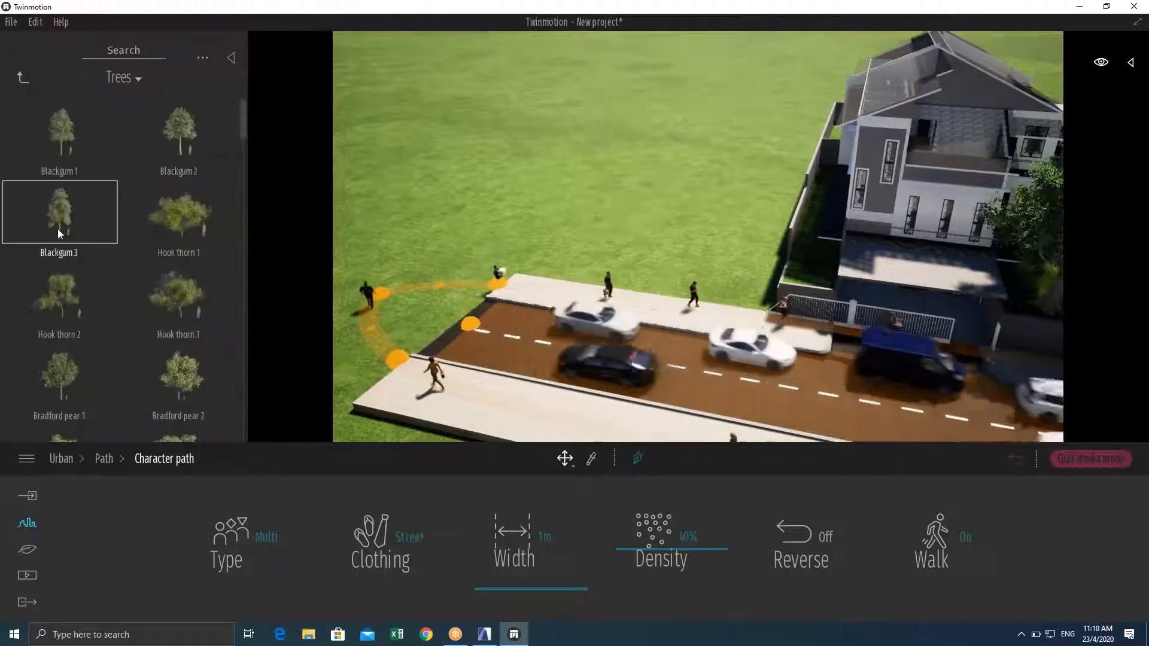
scroll(107, 196, "down", 1)
scroll(106, 196, "down", 5)
scroll(79, 123, "up", 5)
left_click_drag(58, 264, 656, 254)
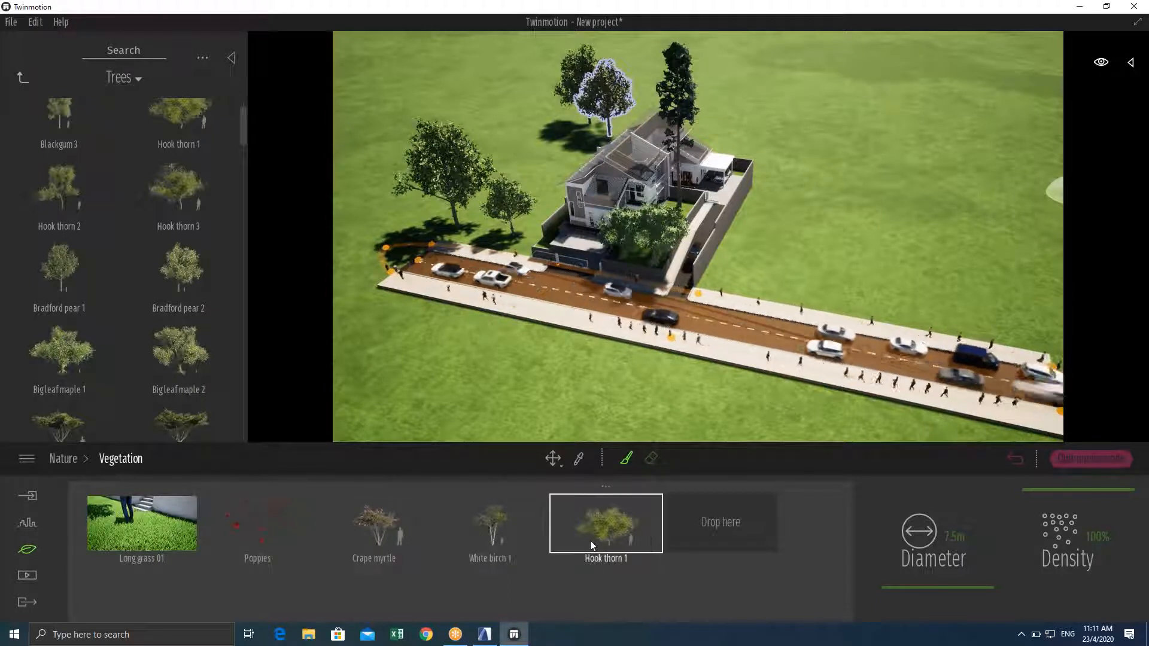
Paint White birch 1 trees over the grass around the house with a 46.7 m brush diameter, reducing density to 59%
left_click(500, 534)
mouse_move(930, 586)
left_mouse_down()
mouse_move(940, 553)
mouse_move(938, 580)
left_mouse_up()
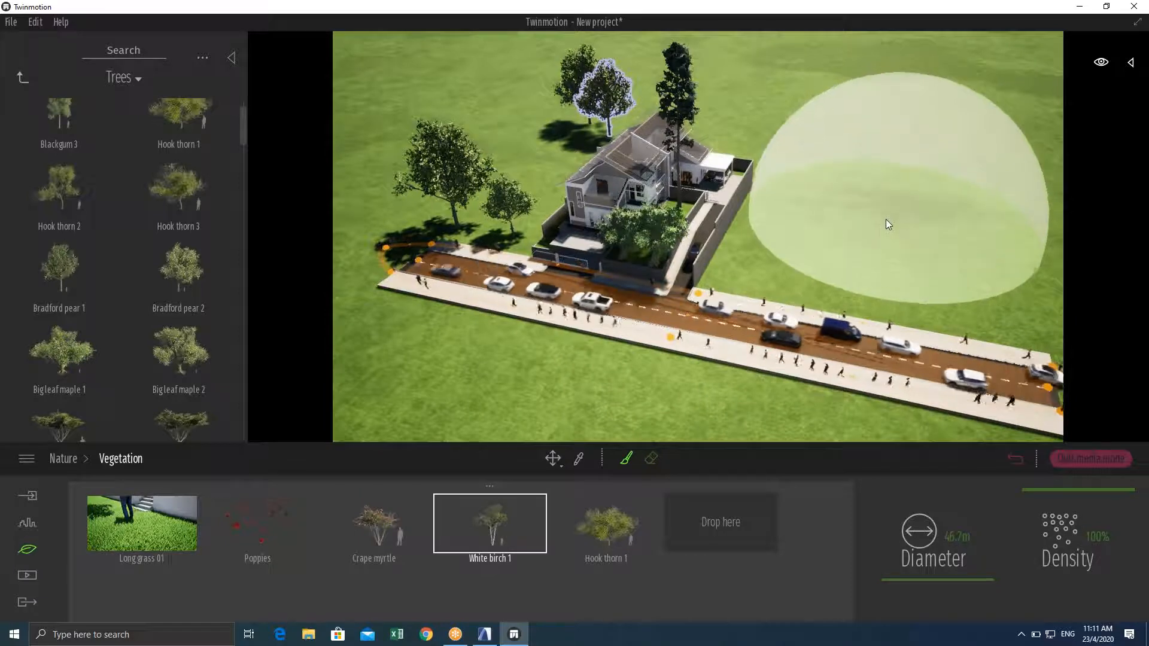
left_click(886, 219)
left_click(831, 102)
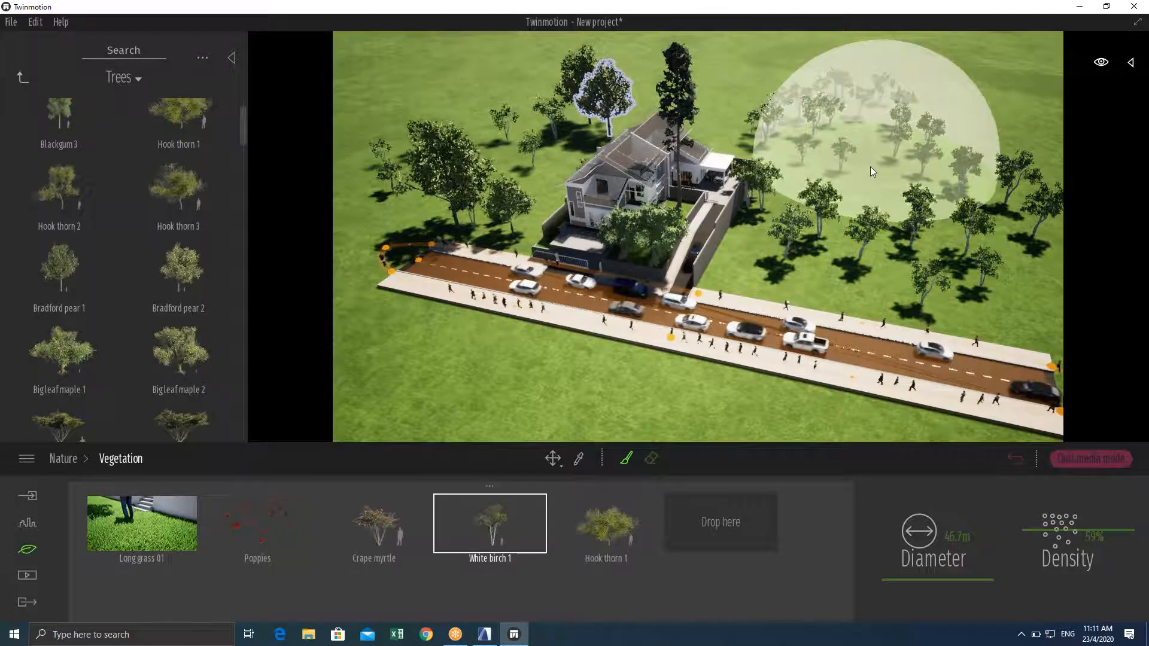
mouse_move(885, 183)
left_mouse_down()
mouse_move(975, 138)
mouse_move(698, 62)
mouse_move(556, 84)
mouse_move(726, 119)
mouse_move(929, 82)
mouse_move(966, 121)
left_mouse_up()
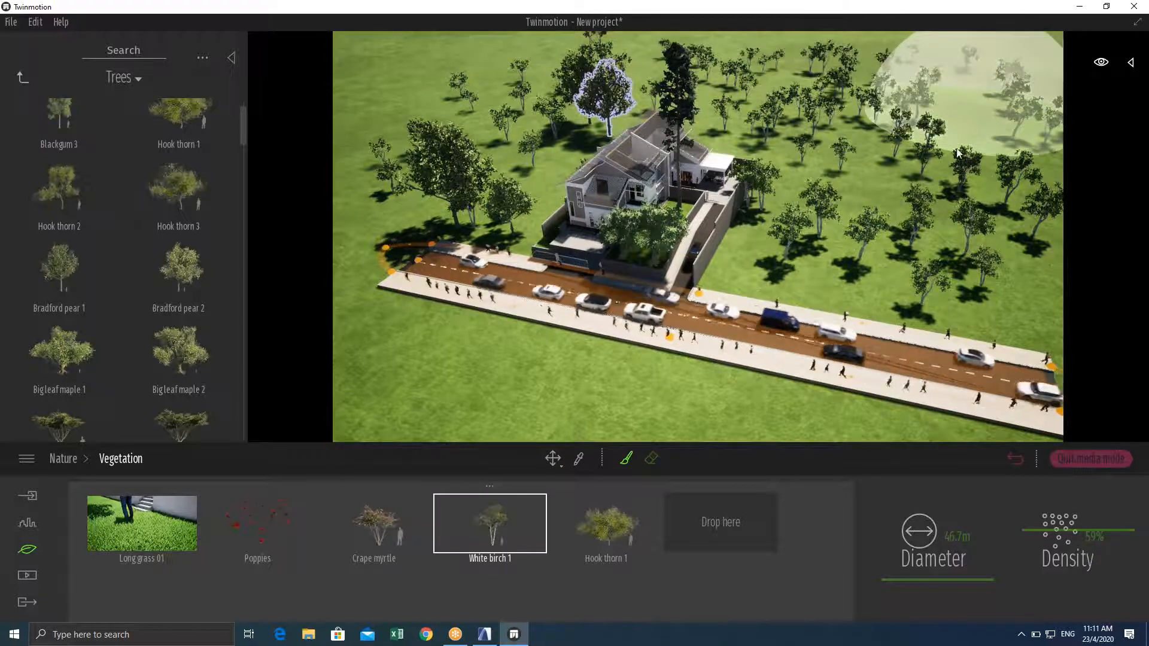
Create the first video clip from a street-level view facing the front of the house
mouse_move(716, 237)
right_mouse_down()
mouse_move(640, 263)
mouse_move(739, 223)
mouse_move(709, 227)
mouse_move(796, 220)
mouse_move(807, 173)
mouse_move(832, 171)
mouse_move(771, 225)
mouse_move(793, 206)
mouse_move(794, 171)
mouse_move(808, 170)
mouse_move(798, 165)
right_mouse_up()
key("w")
key("w")
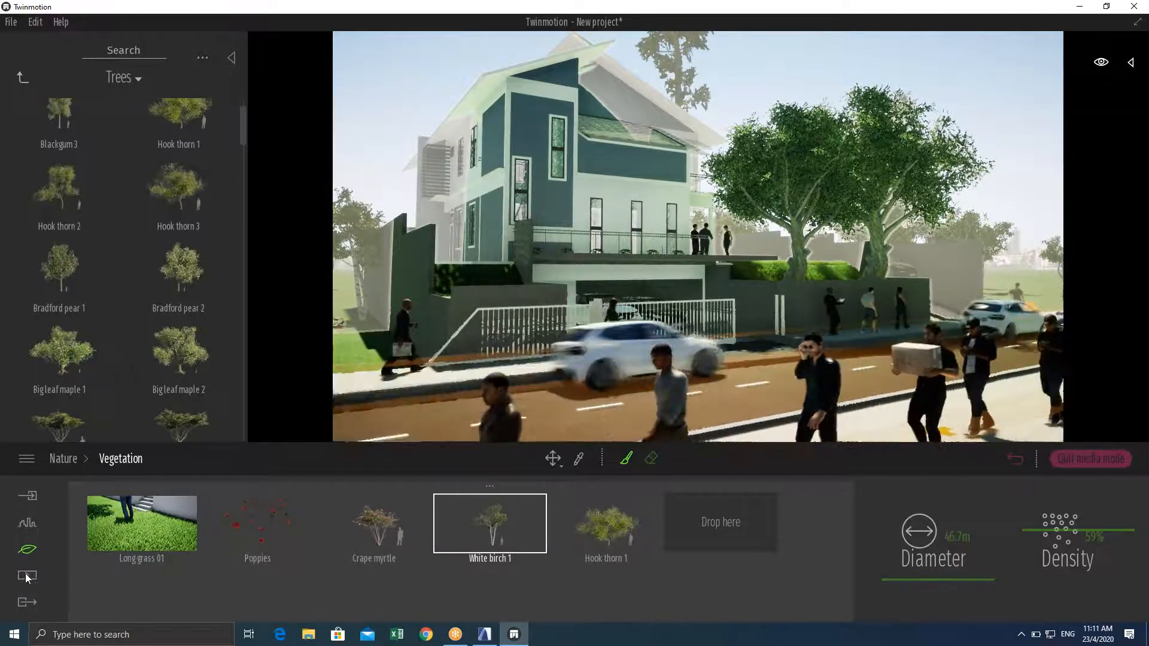
left_click(24, 576)
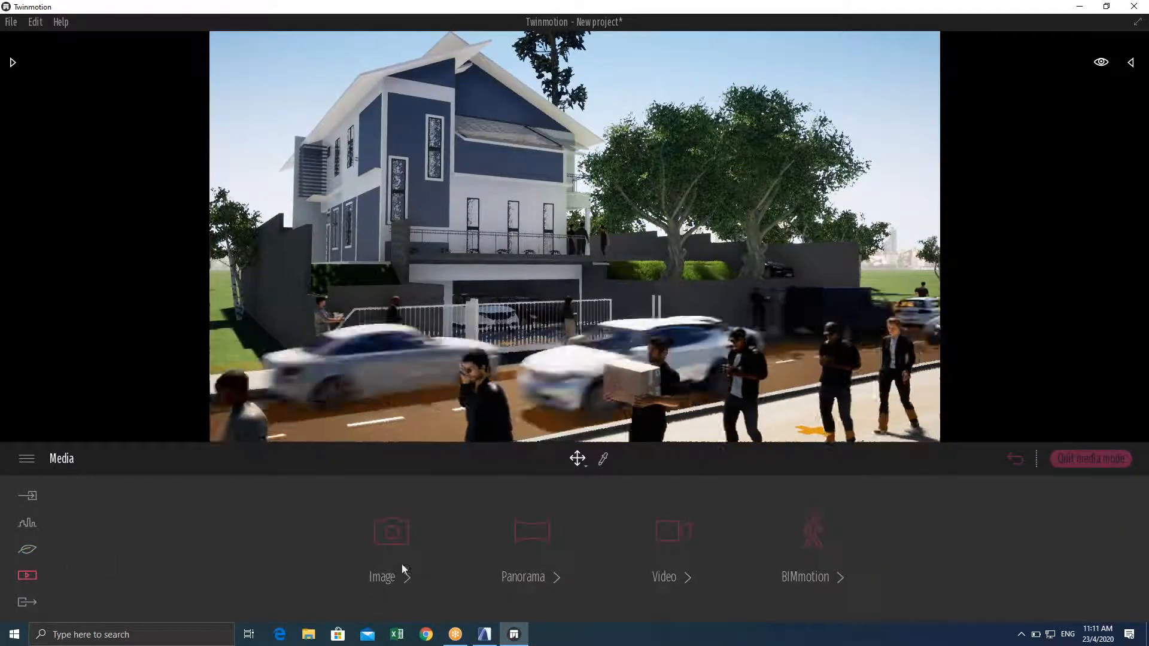
left_click(681, 535)
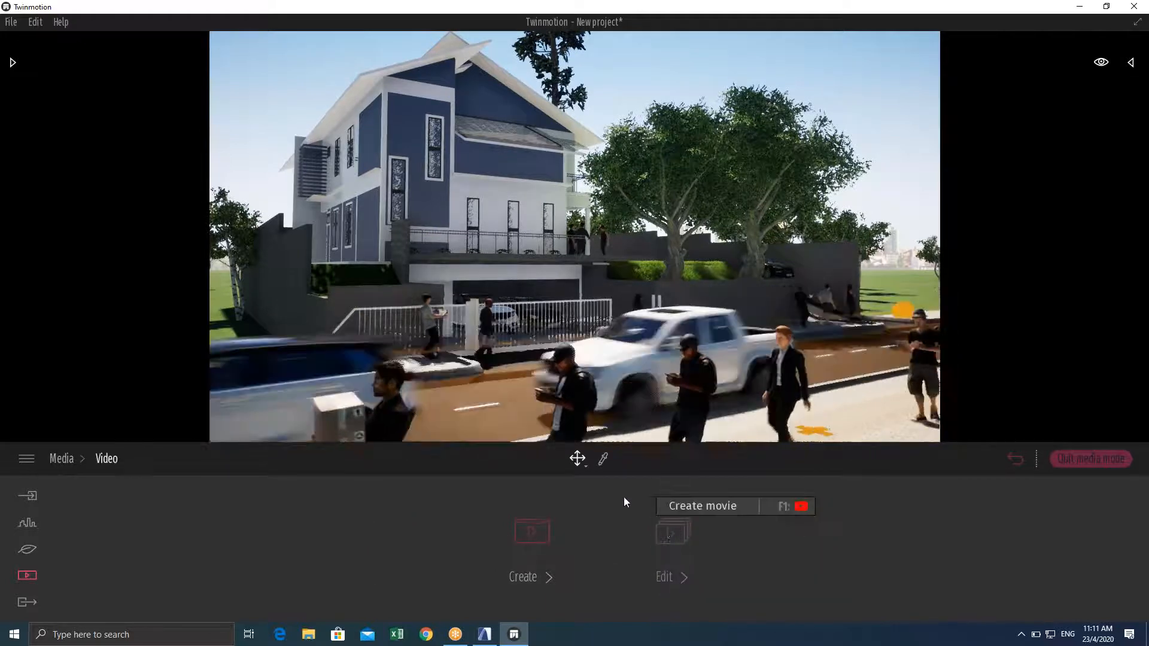
right_click_drag(628, 383, 567, 439)
key("w")
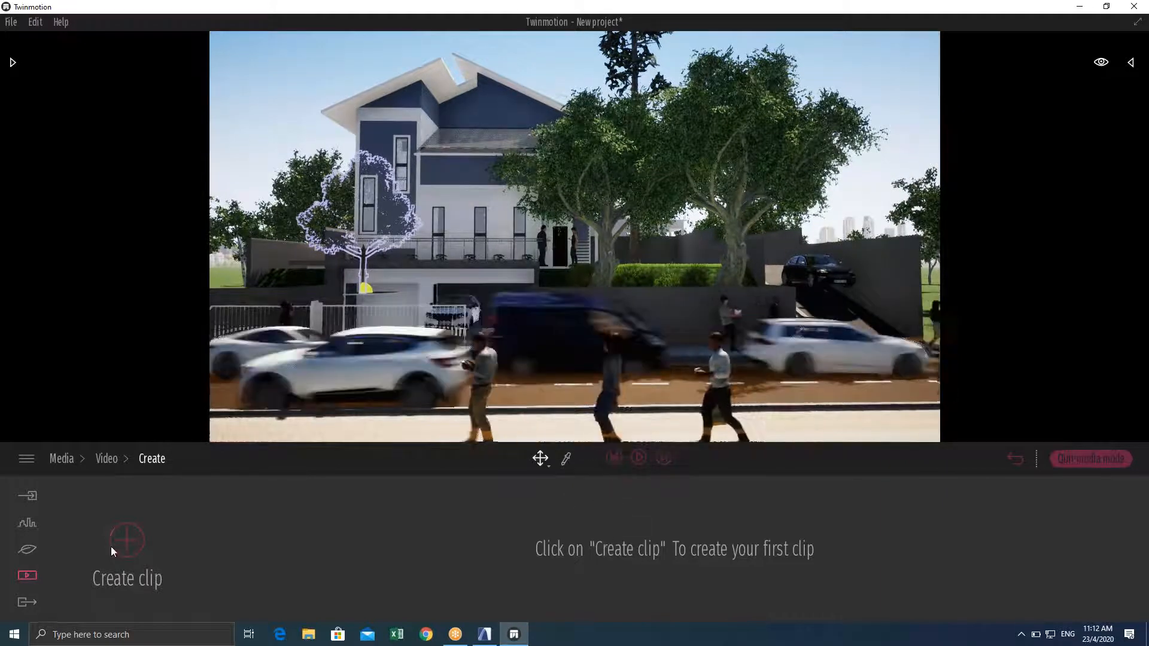
left_click(129, 541)
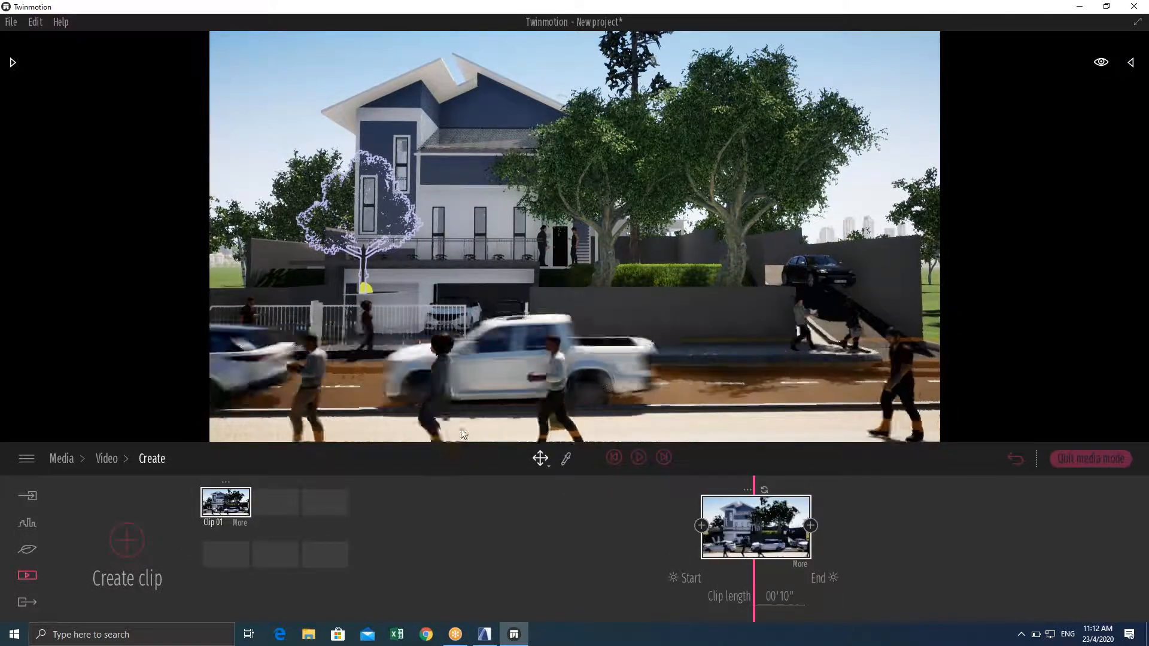
Create a second video clip from an angled view across the street toward the house and its gate
right_click_drag(461, 430, 491, 426)
key("a")
key("w")
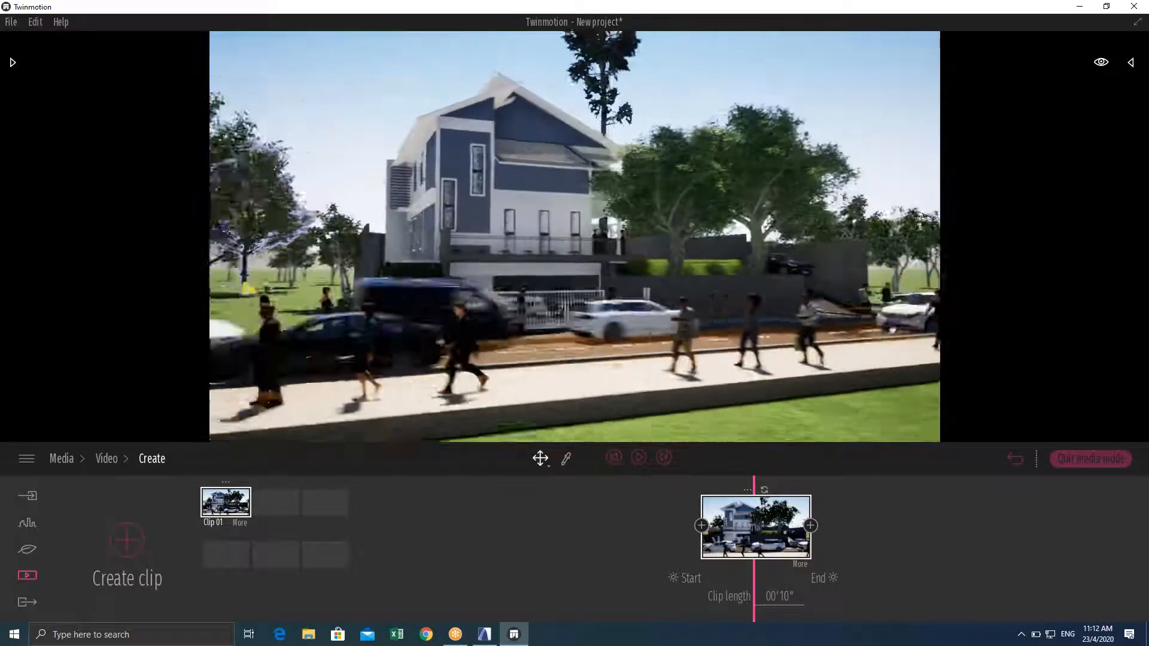
key("s")
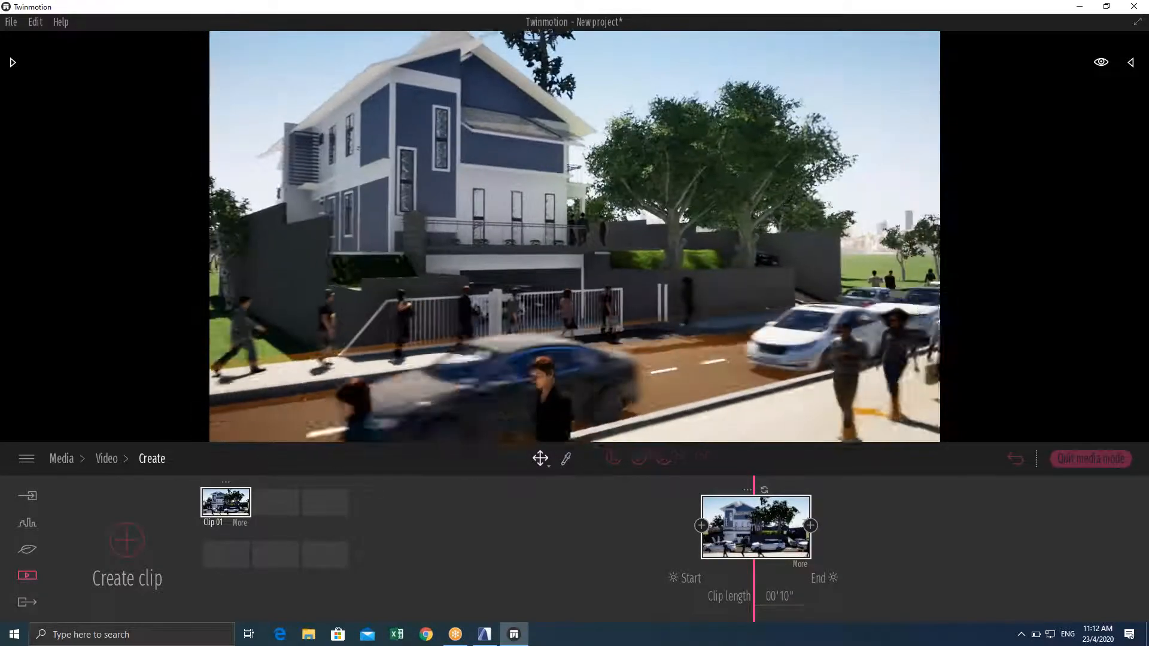
key("s")
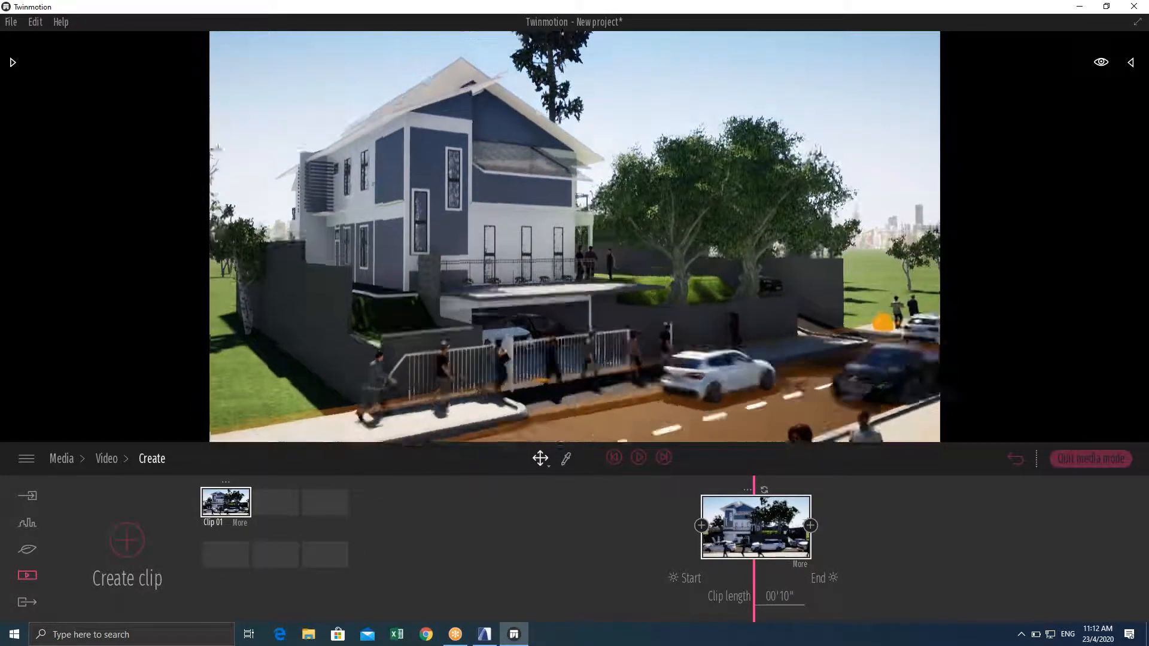
key("w")
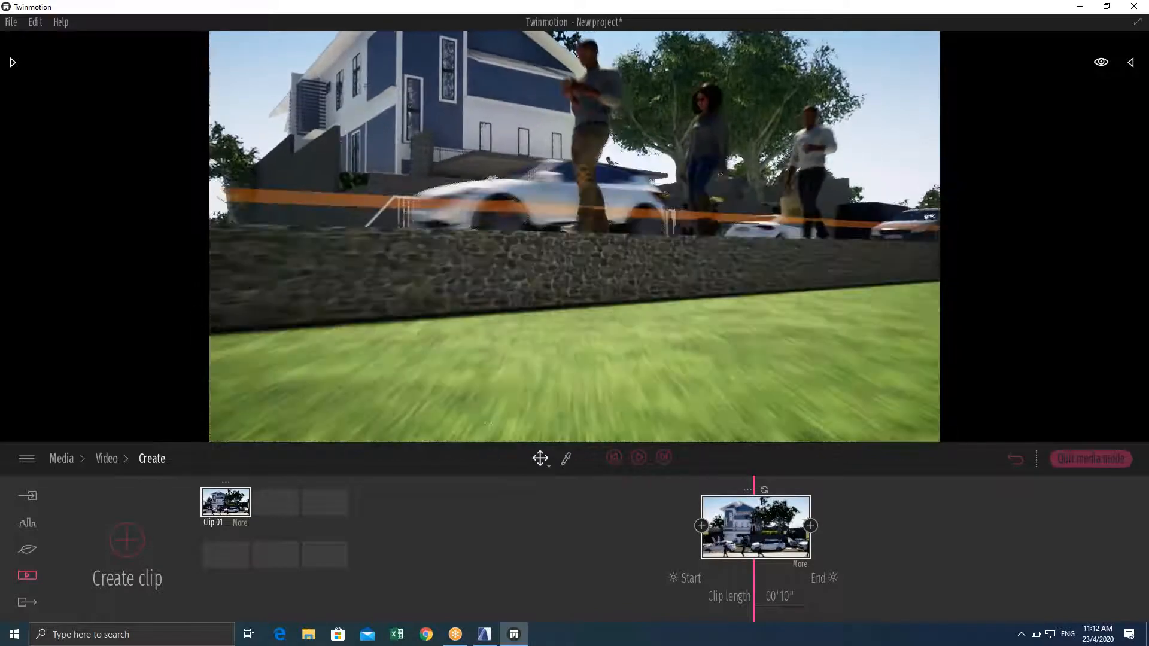
right_click_drag(574, 237, 563, 209)
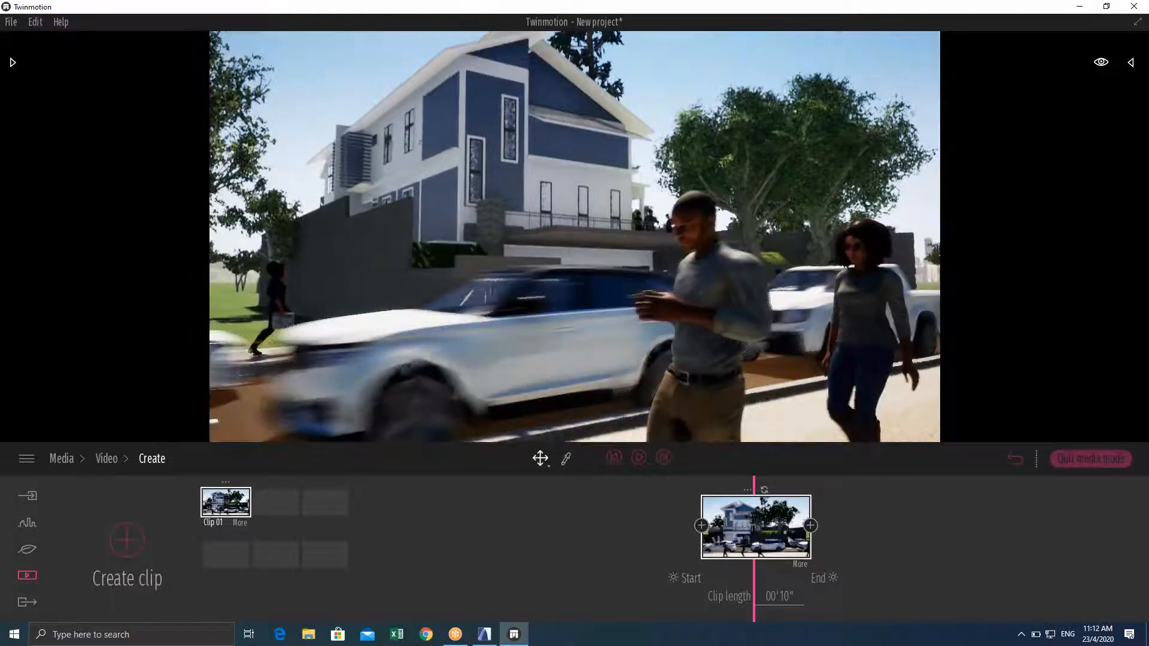
key("e")
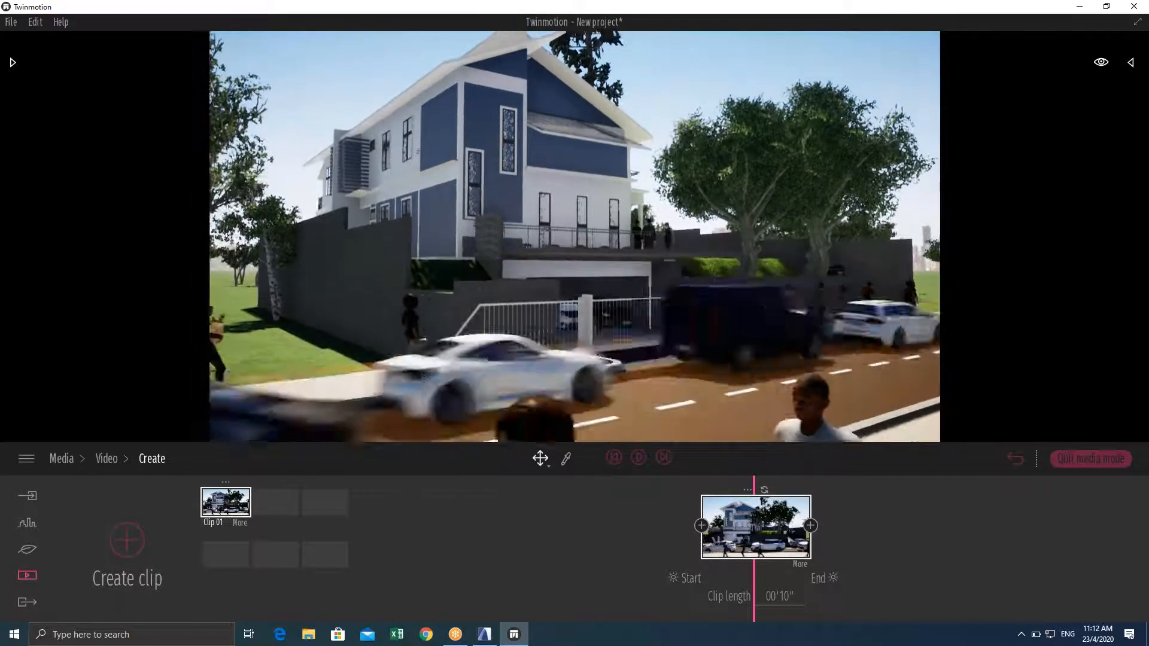
right_click_drag(438, 410, 437, 435)
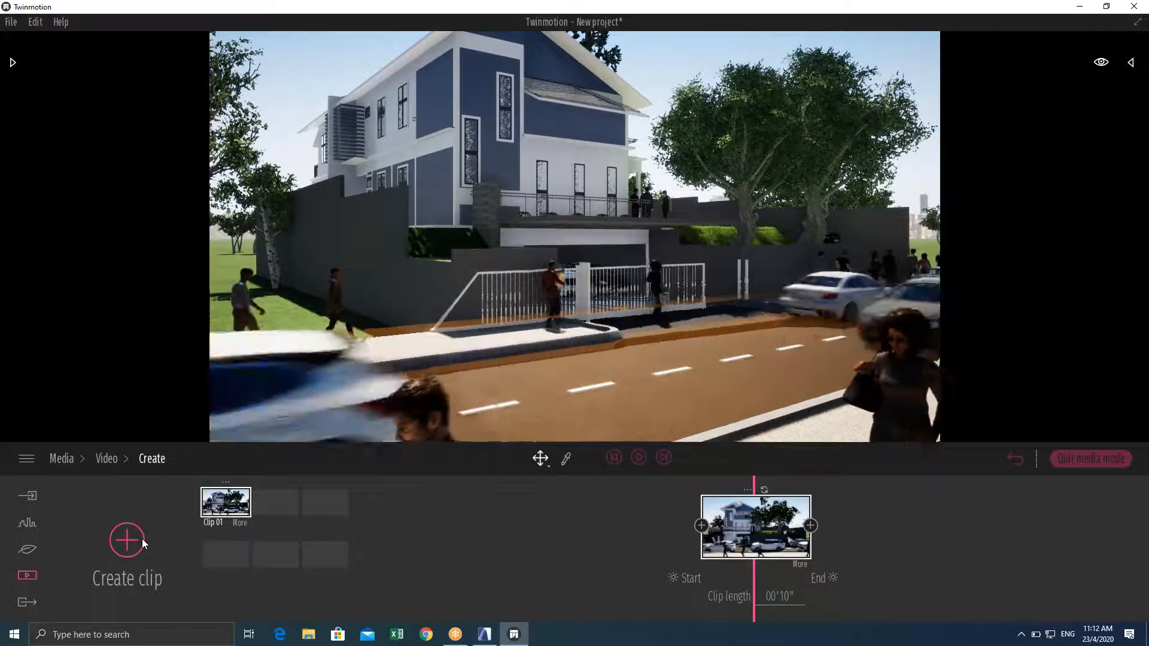
left_click(142, 539)
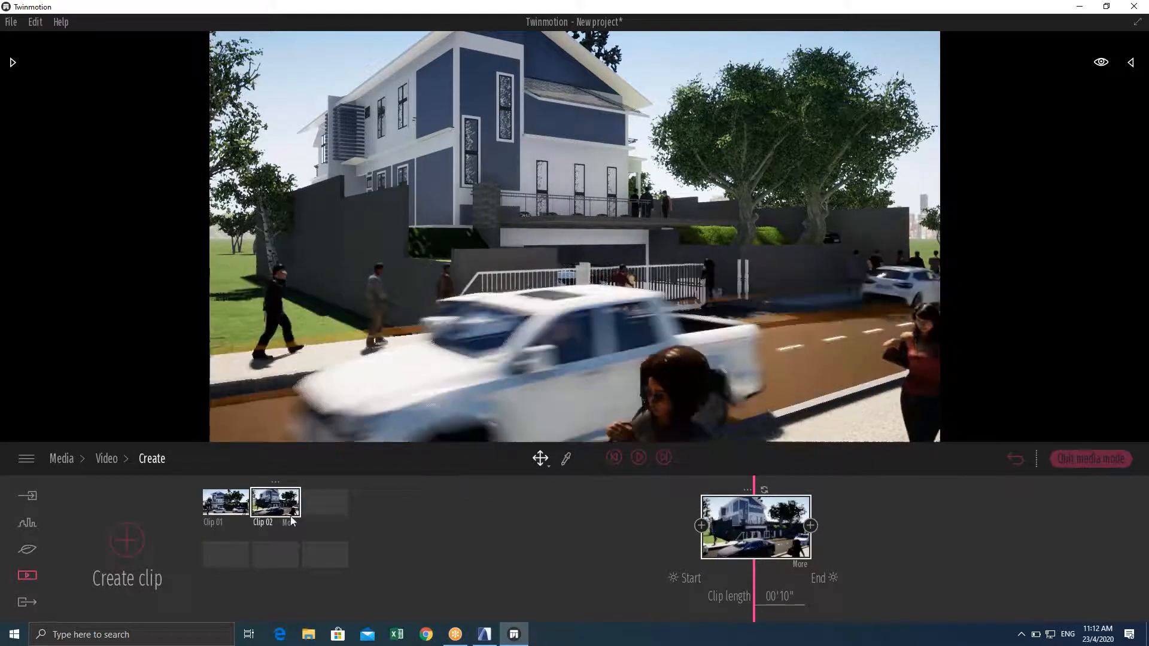
Select Clip 01 and play it back
left_click(279, 507)
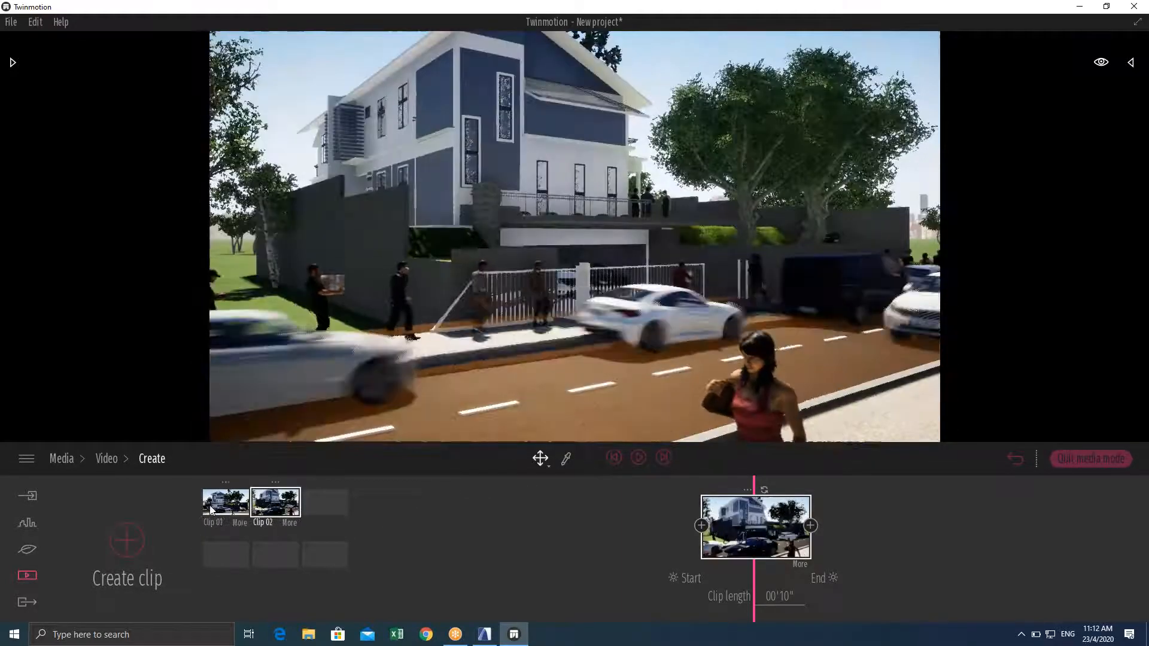
left_click(226, 504)
left_click(639, 458)
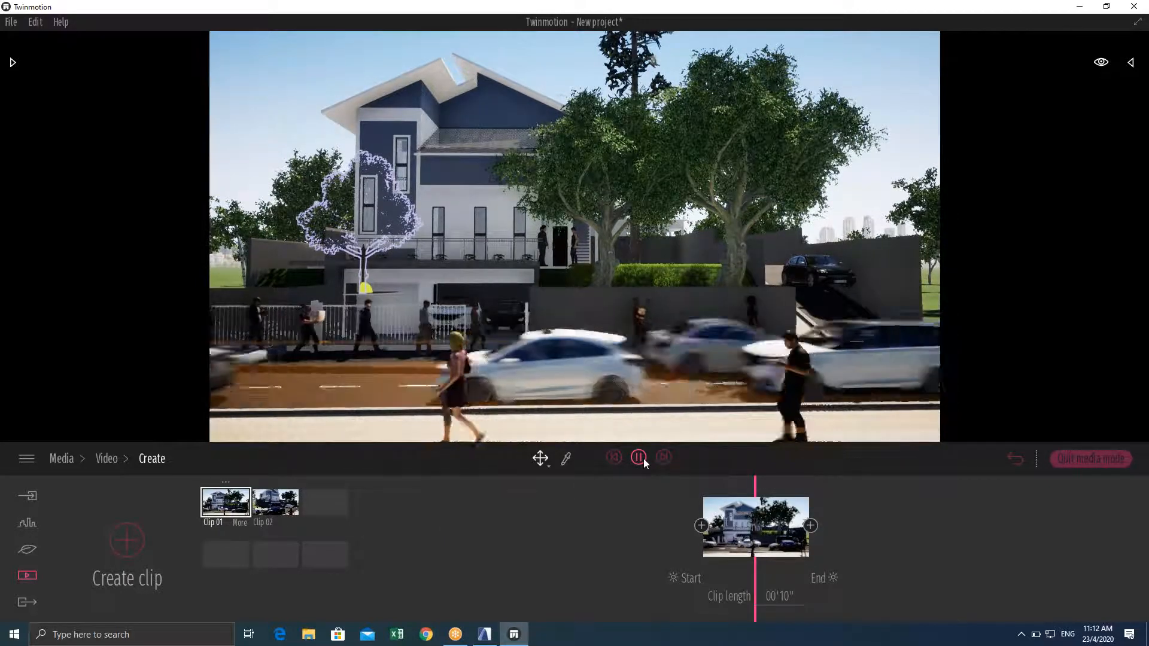
left_click(639, 458)
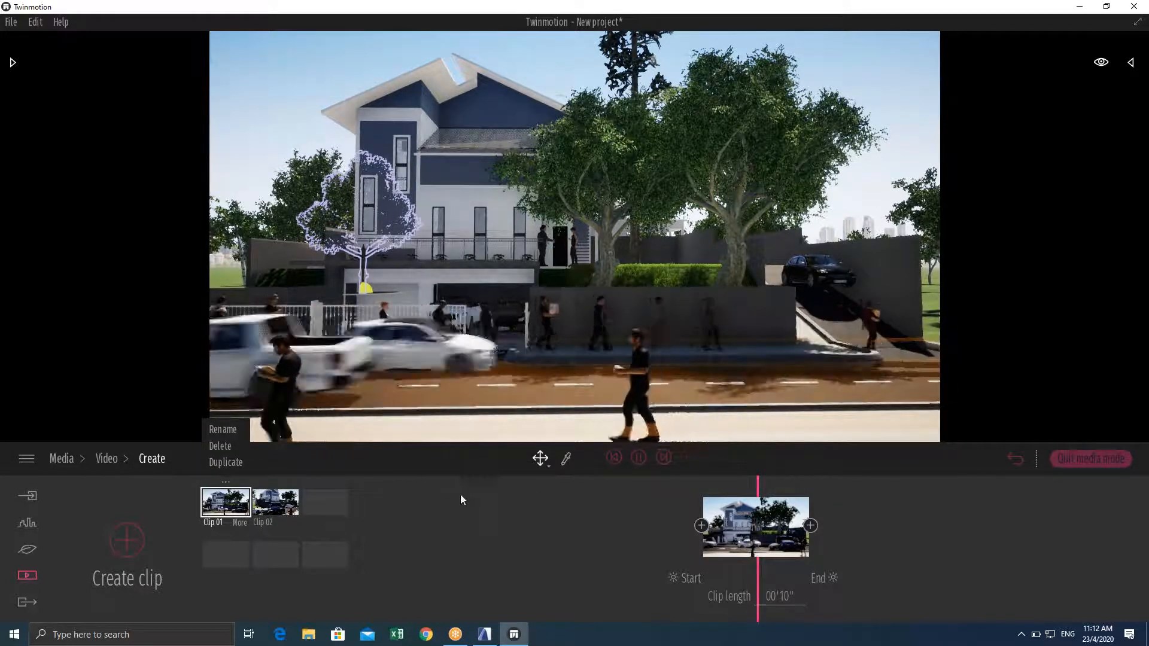
Add a trial keyframe to Clip 01 and remove it, and delete Clip 02
left_click(810, 525)
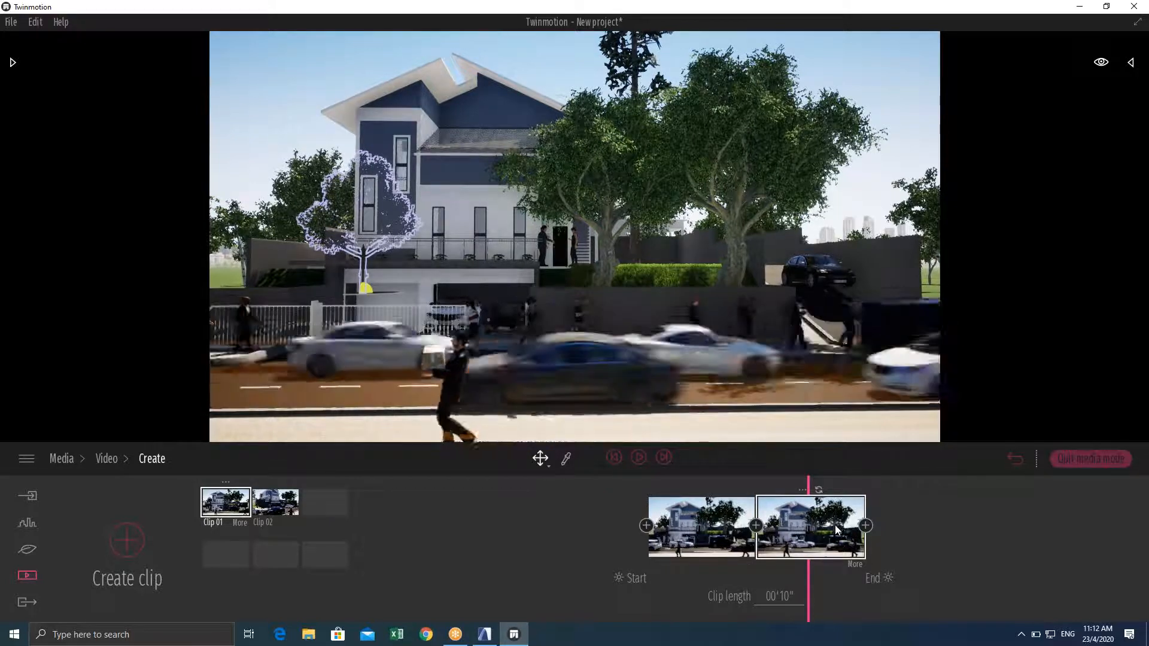
key("Delete")
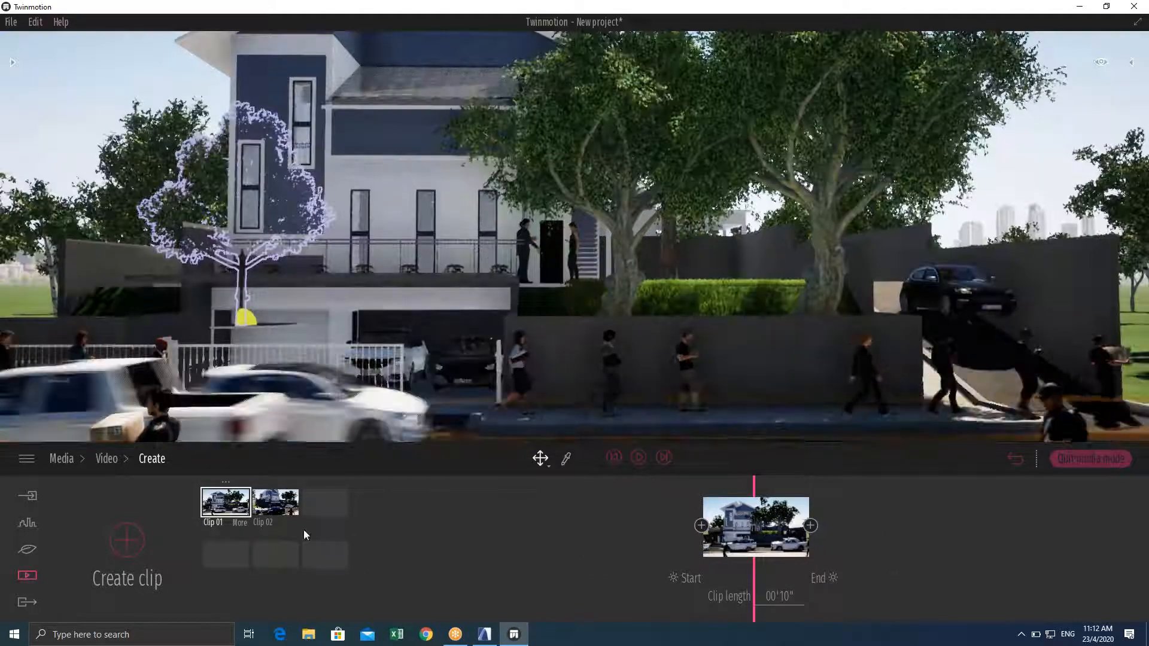
left_click(278, 510)
key("Delete")
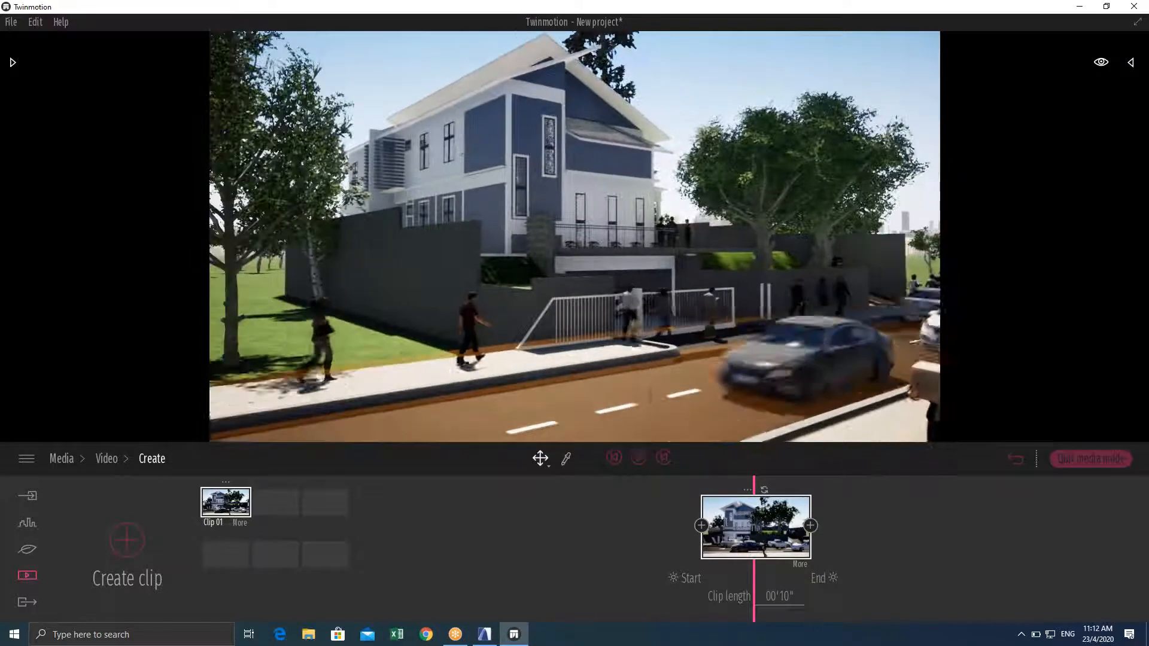
Add an angled view of the house as the second keyframe of Clip 01 and play the clip
left_click(701, 526)
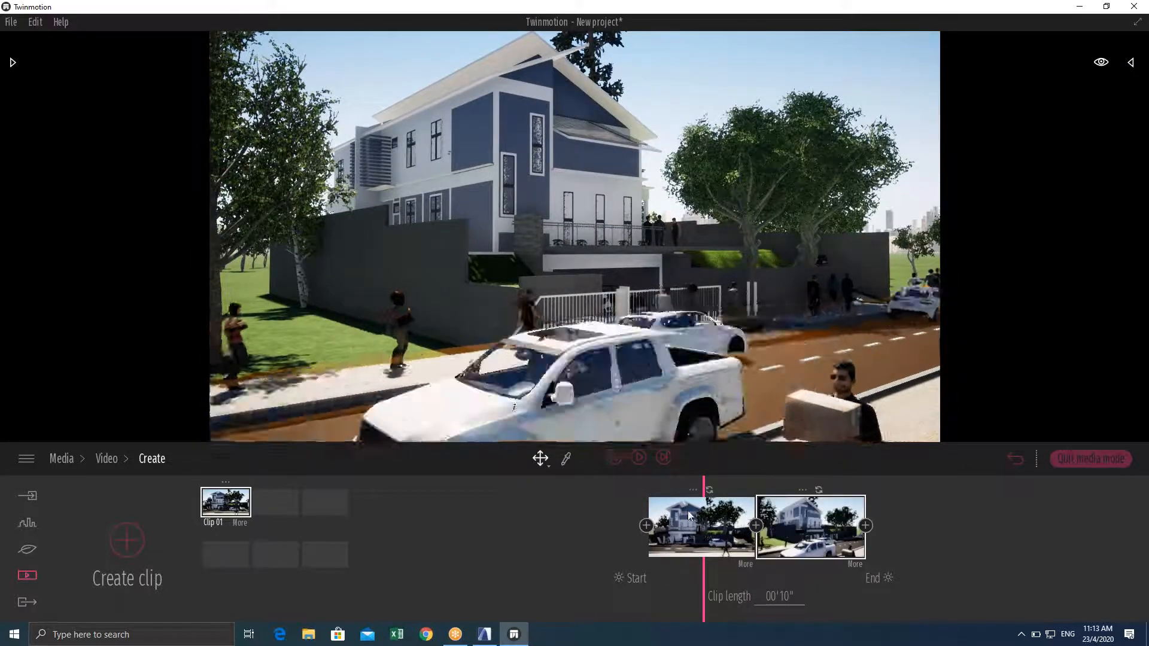
left_click(638, 458)
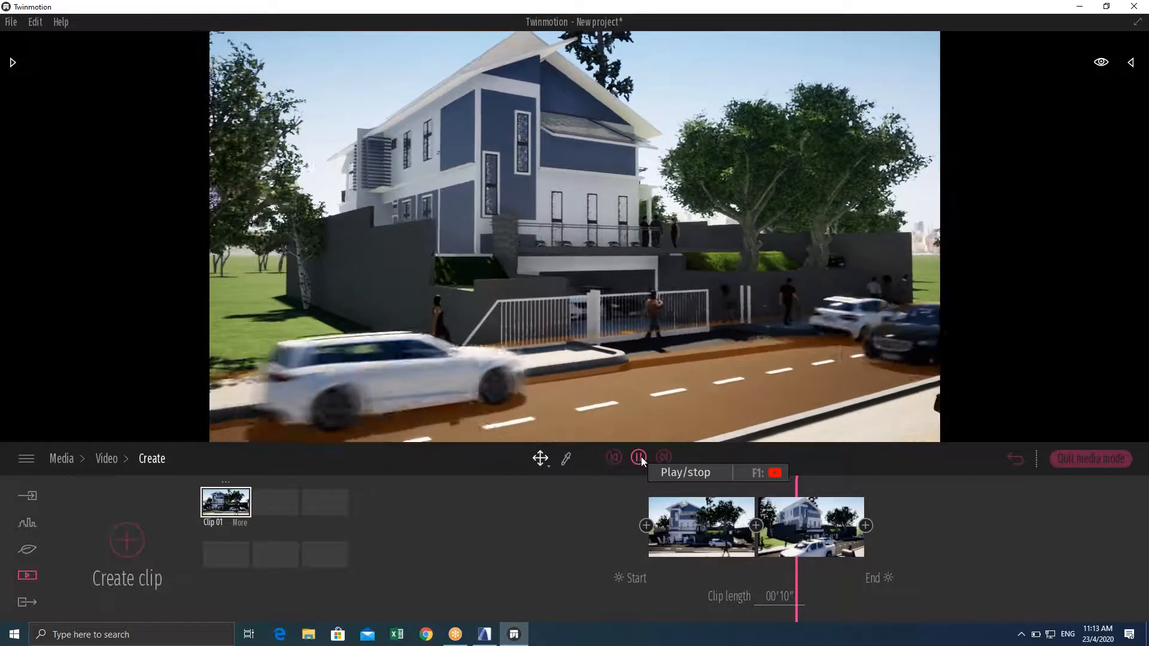
left_click(639, 457)
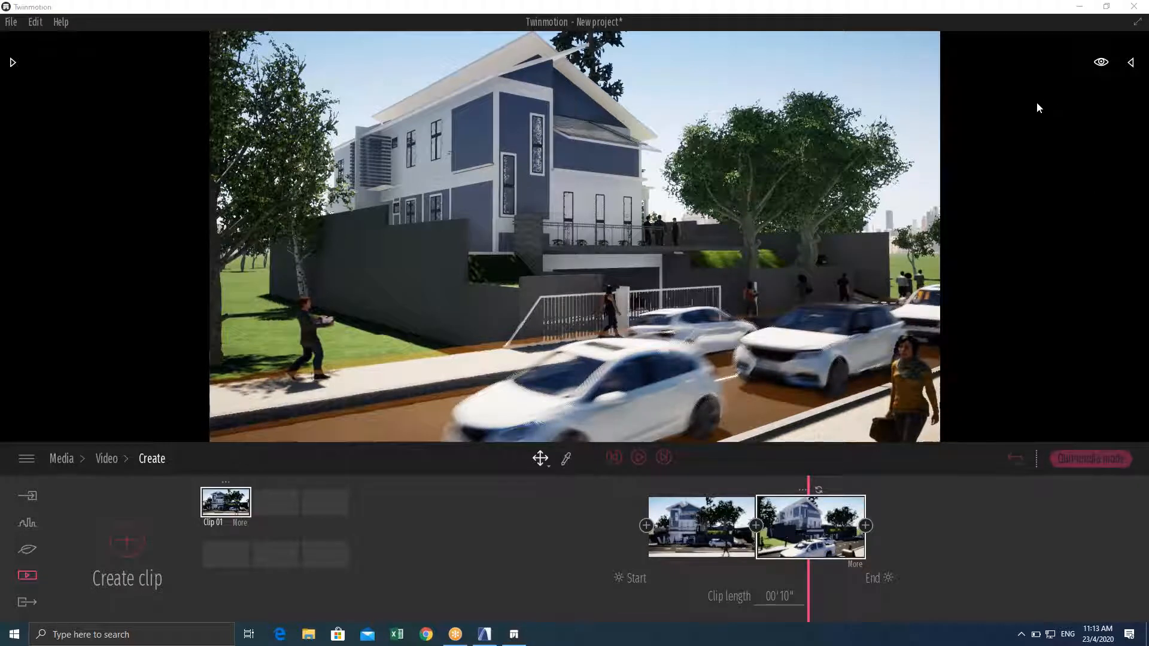
Open the export settings and choose Clip 01 as the video to export
left_click(764, 8)
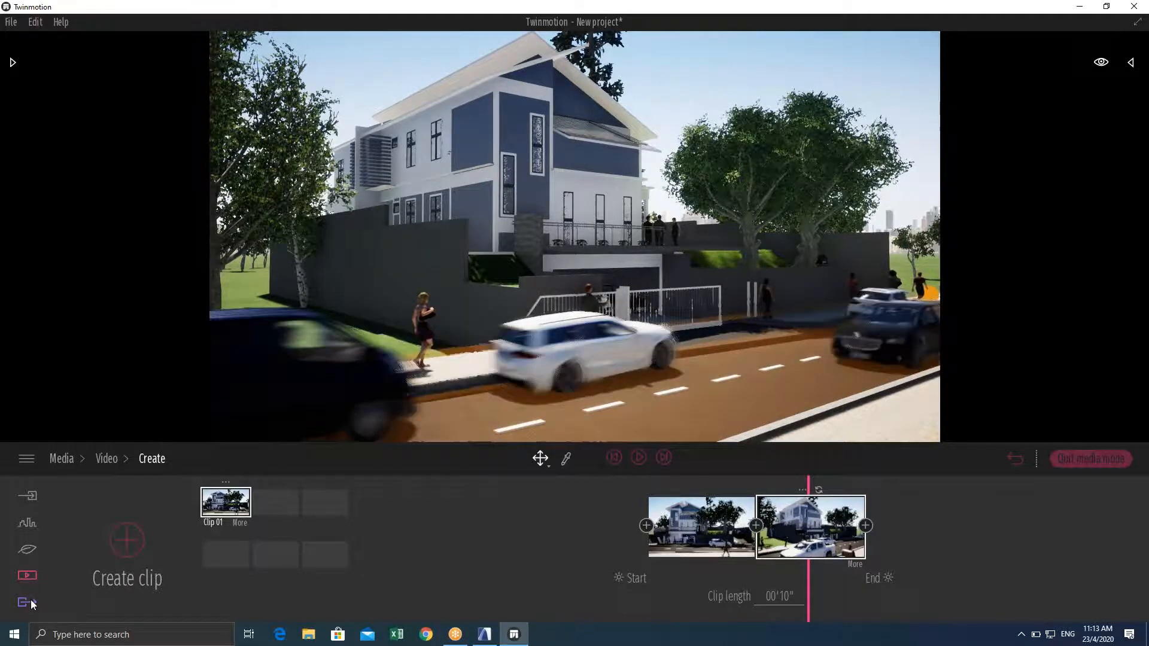
left_click(28, 602)
left_click(524, 541)
left_click(518, 489)
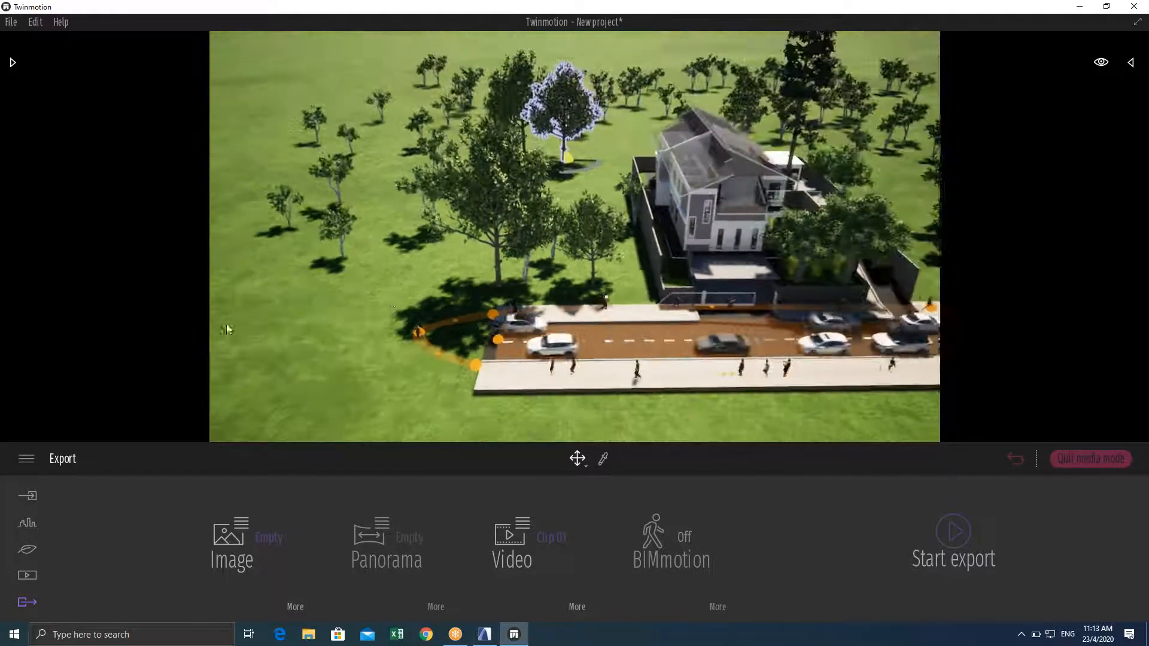
Browse the vegetation library's tree, bush, and grass and flower categories for further landscaping objects
left_click(11, 23)
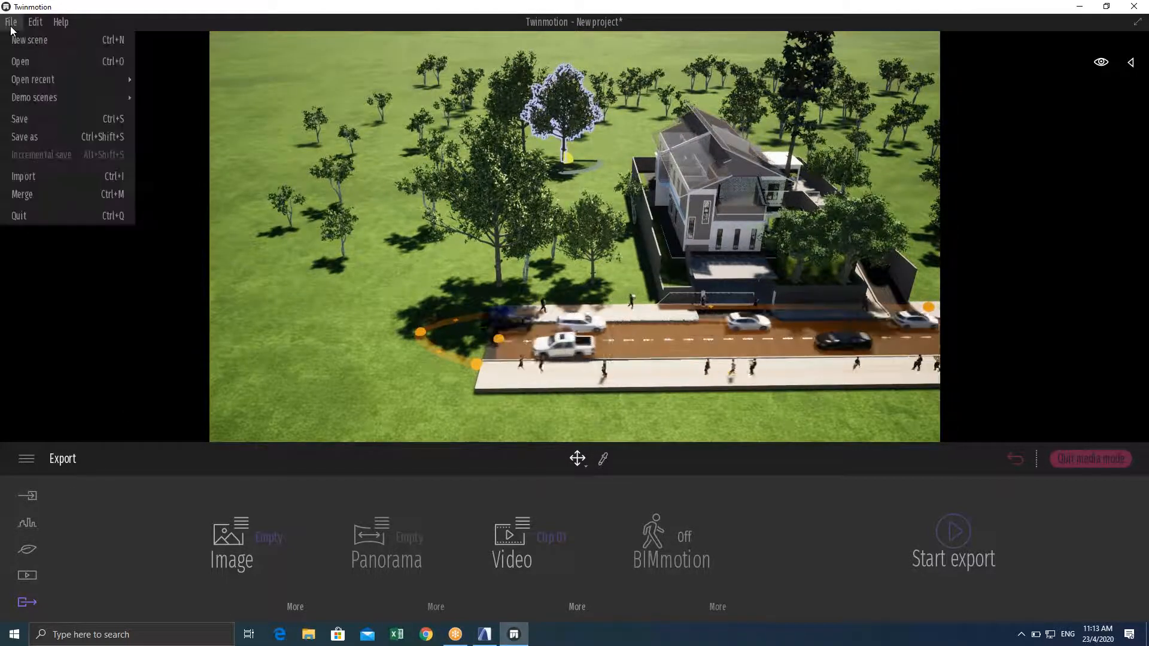
left_click(18, 24)
left_click(12, 61)
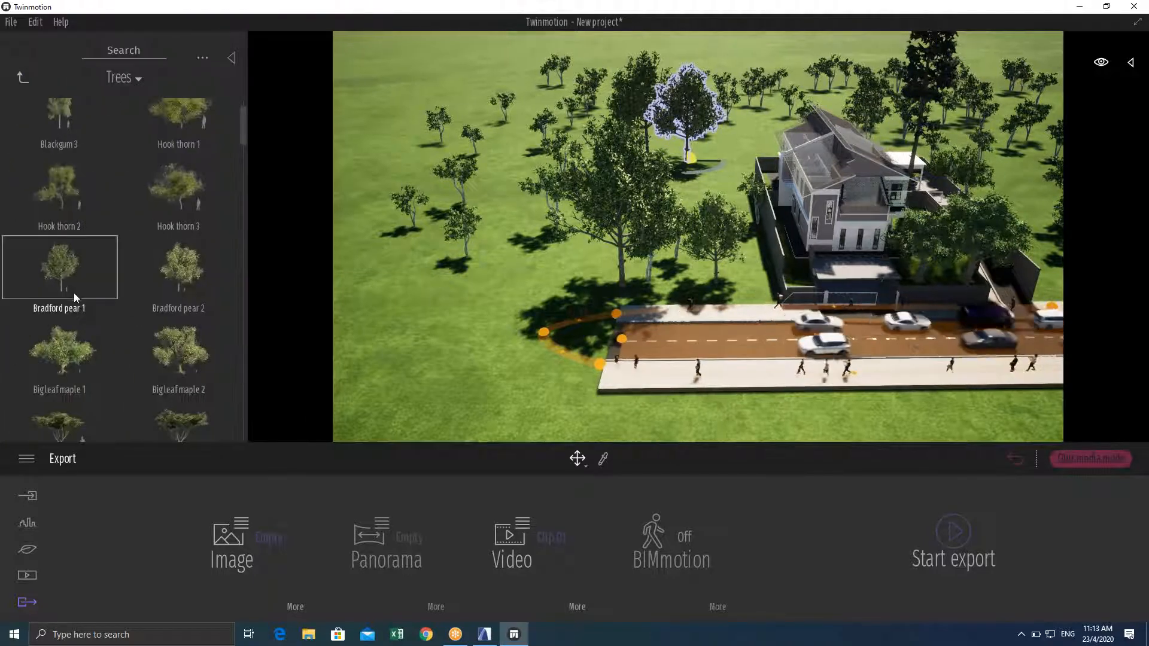
scroll(147, 346, "up", 3)
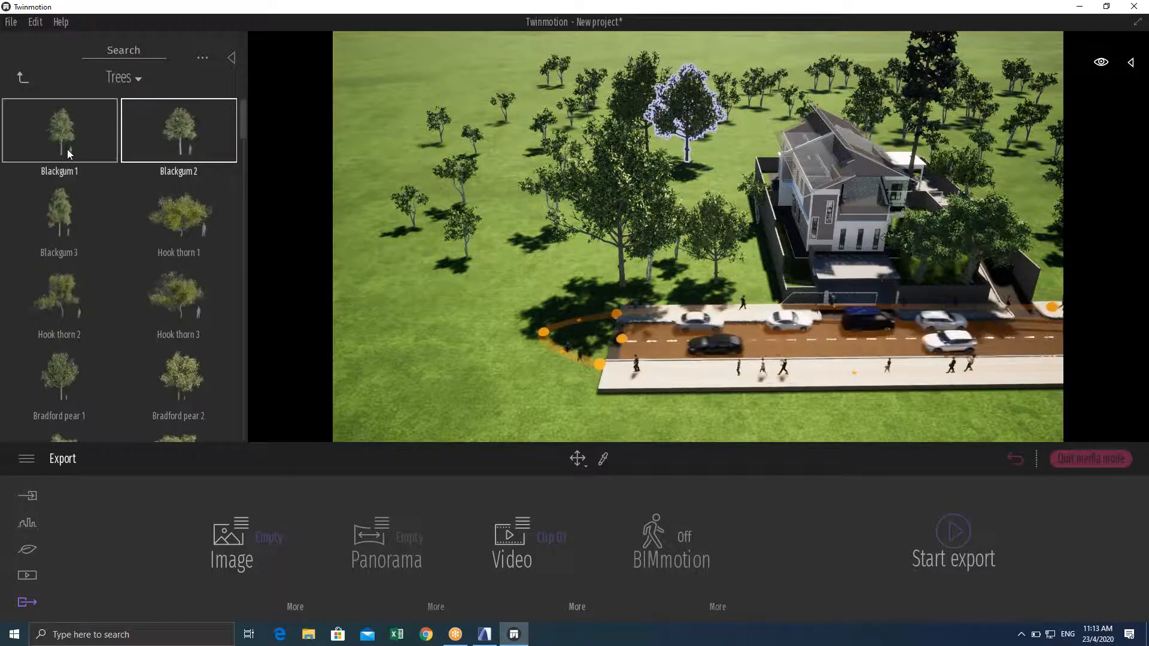
scroll(123, 277, "down", 1)
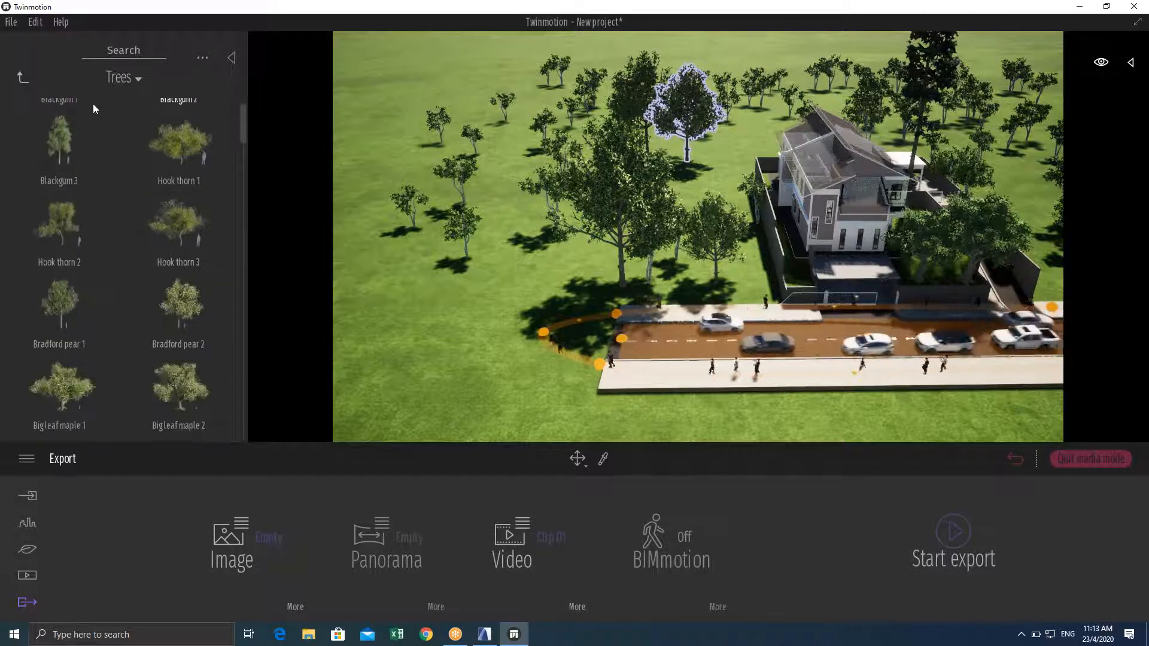
left_click(23, 82)
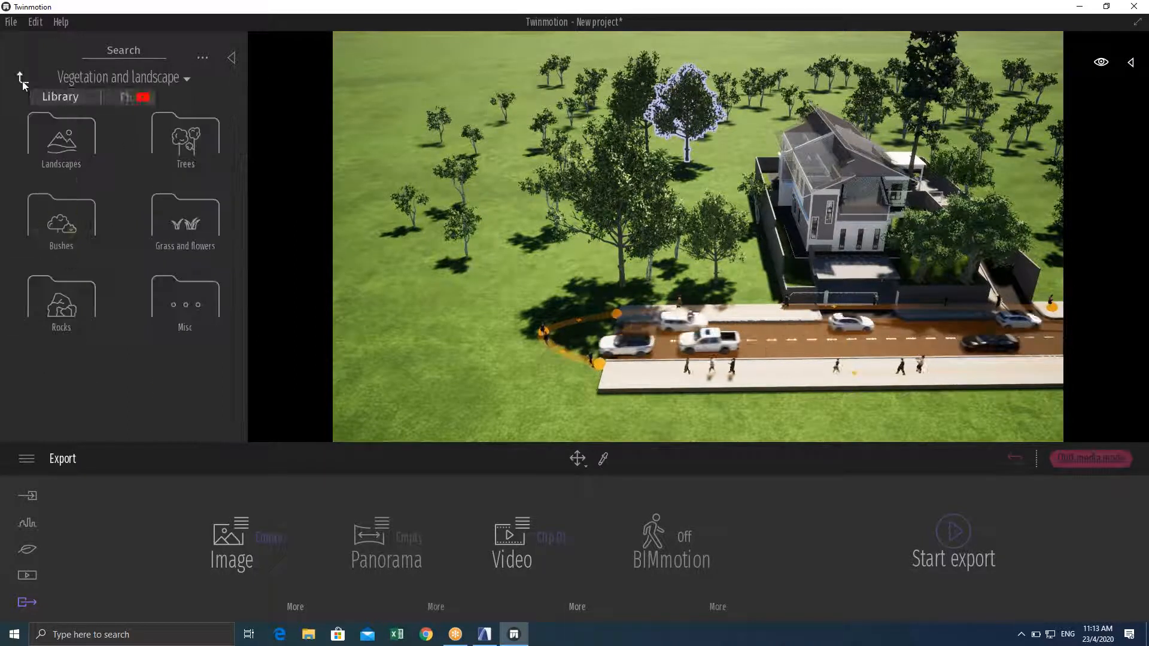
left_click(73, 230)
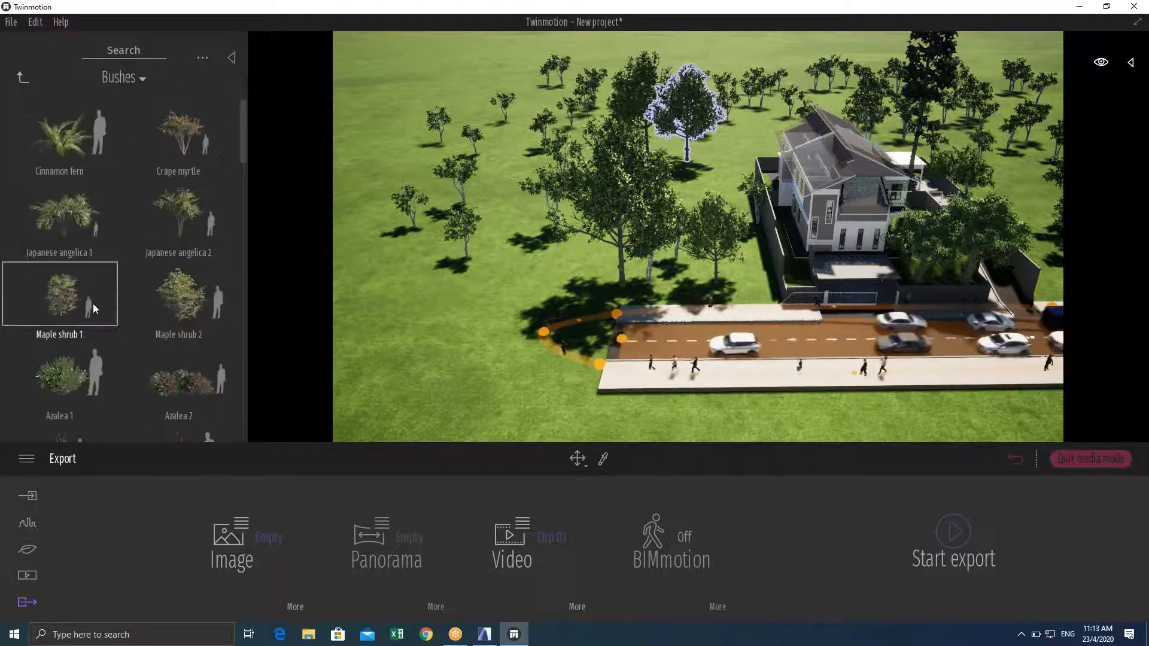
scroll(114, 312, "down", 4)
scroll(161, 304, "down", 3)
scroll(160, 298, "up", 6)
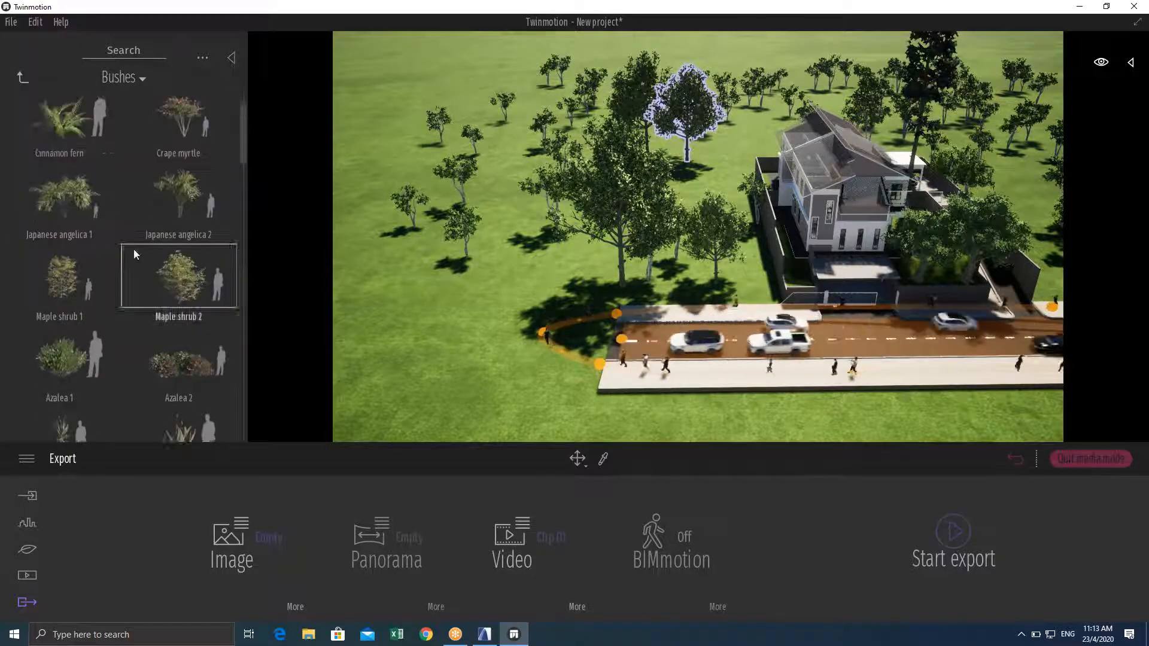
left_click(22, 78)
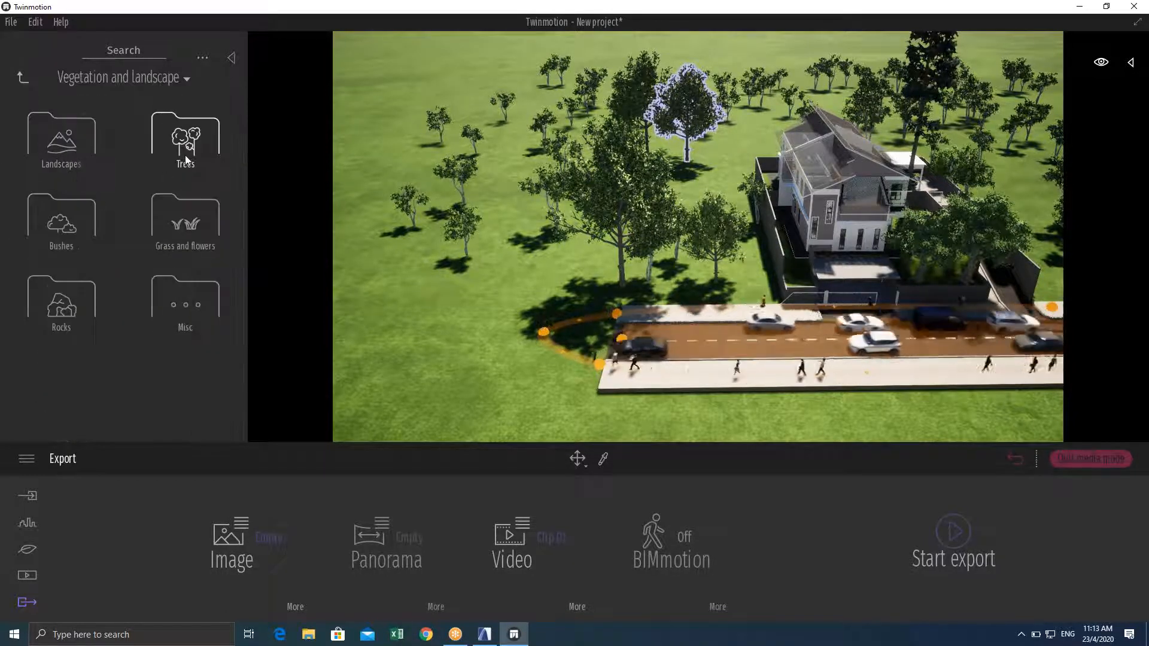
left_click(183, 230)
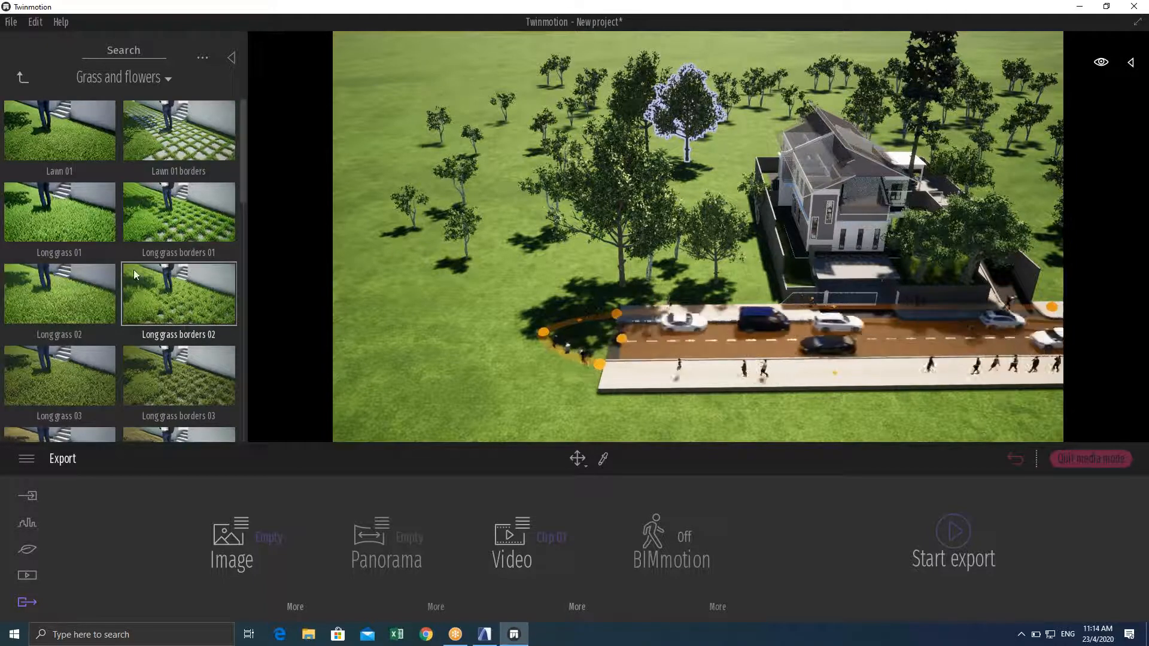
left_click(21, 77)
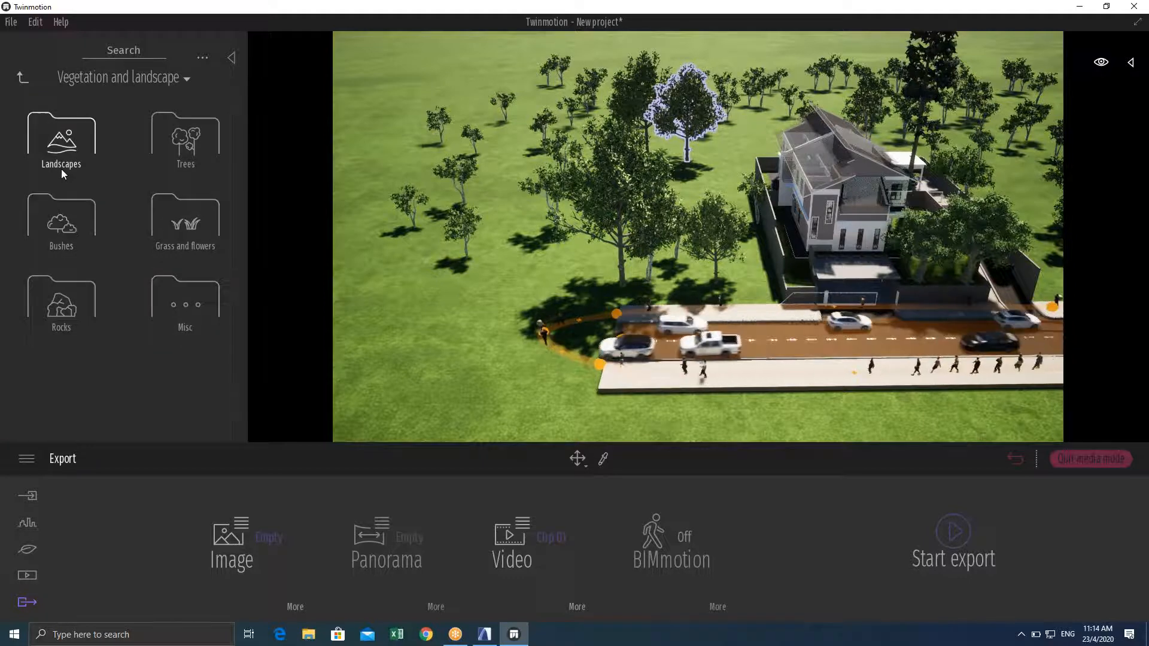
Place four Rock 5 boulders: two under the trees beside the house, one on its far side and one on the lawn behind
left_click(73, 321)
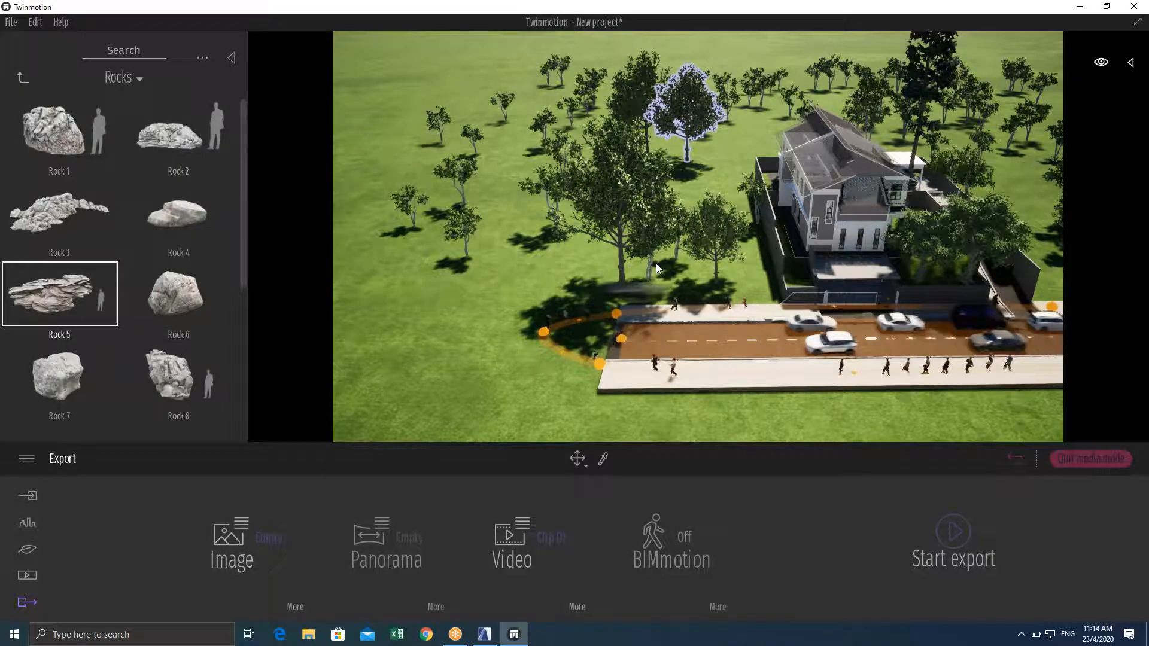
left_click_drag(726, 226, 727, 227)
left_click(540, 286)
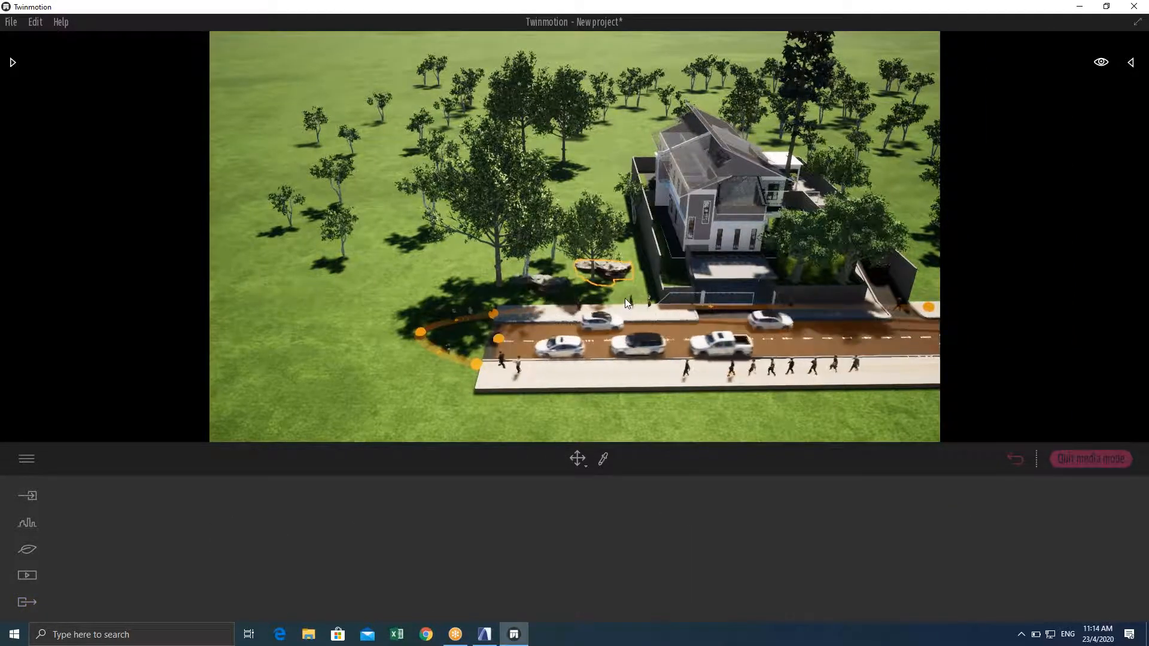
left_click(862, 212)
left_click(644, 149)
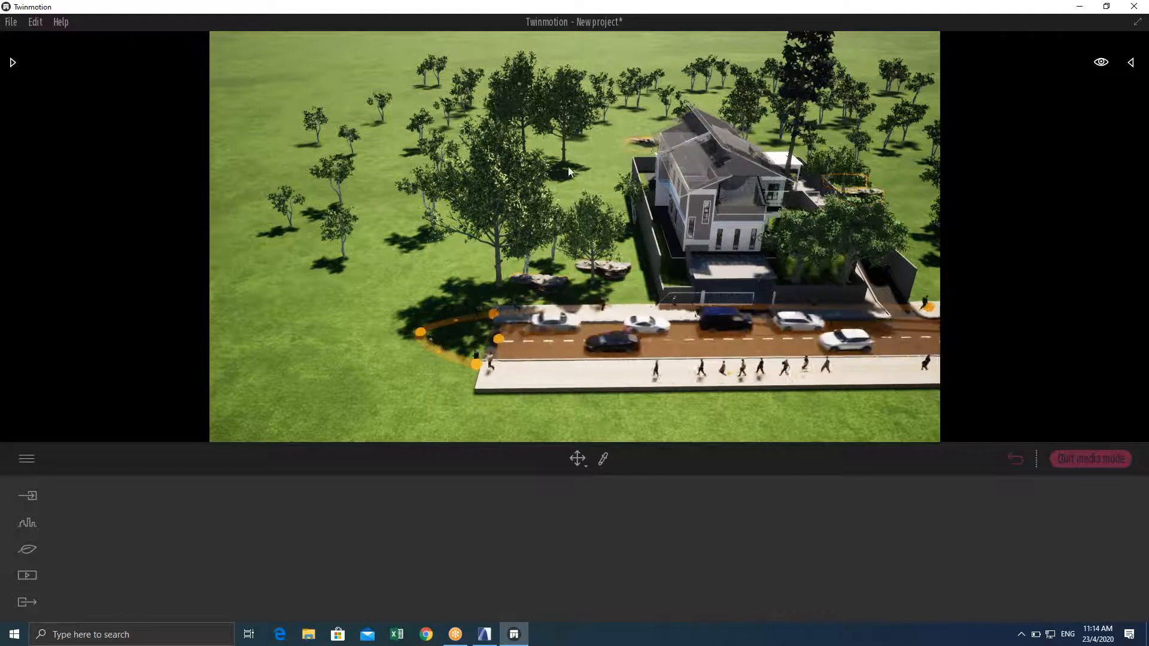
Plant five Blackgum 1 trees: four among the trees and along the wall beside the house, one near the road past the driveway ramp
left_click(10, 63)
left_click(22, 79)
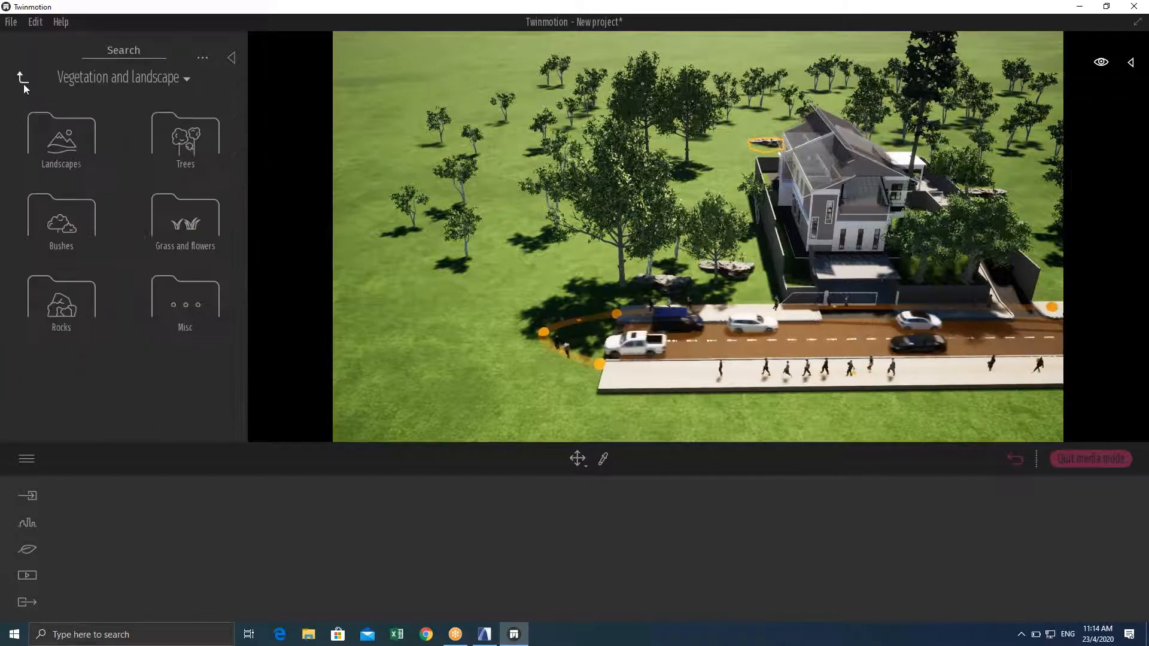
left_click(63, 149)
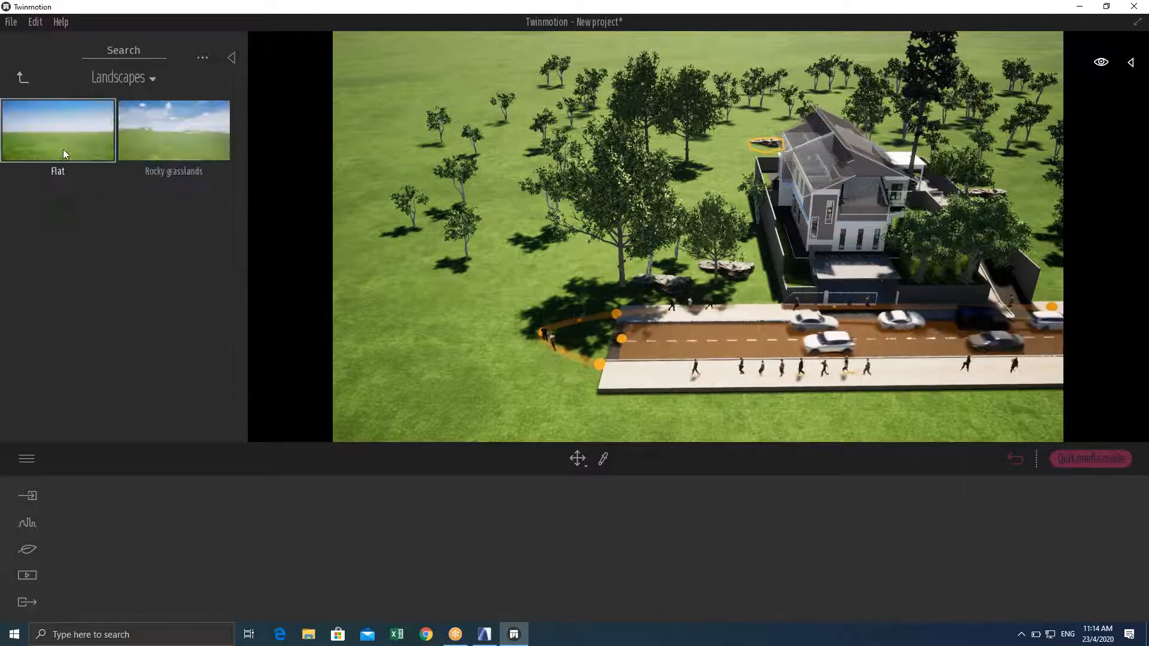
left_click(13, 70)
left_click(174, 153)
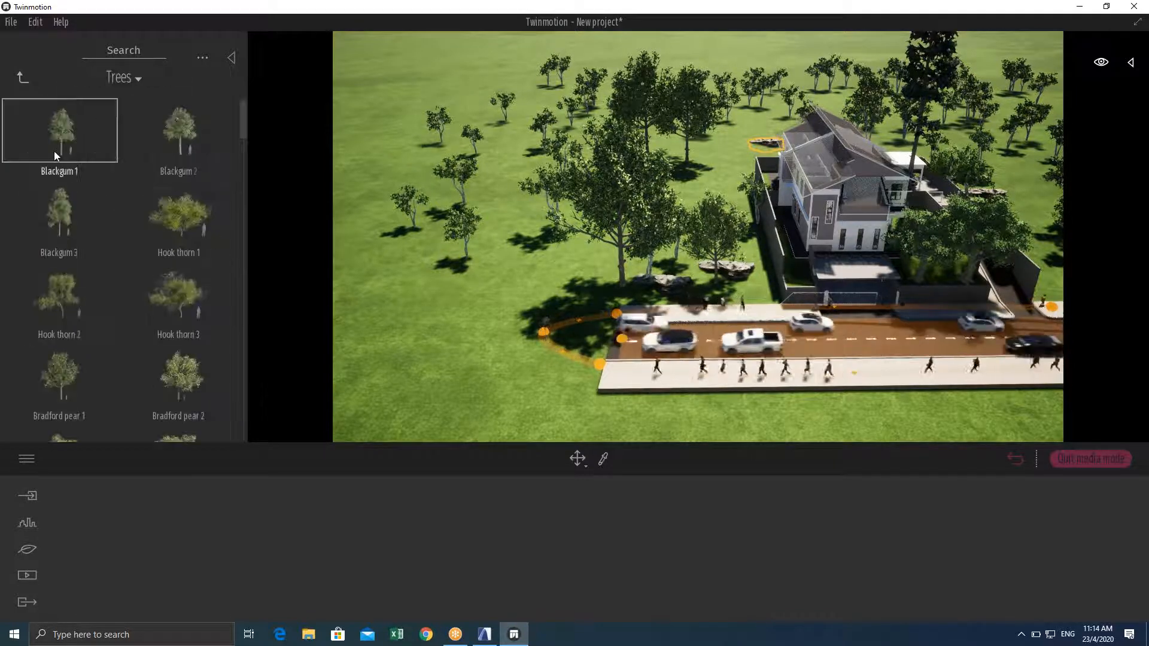
left_click(600, 285)
left_click(634, 284)
left_click(626, 246)
left_click(604, 205)
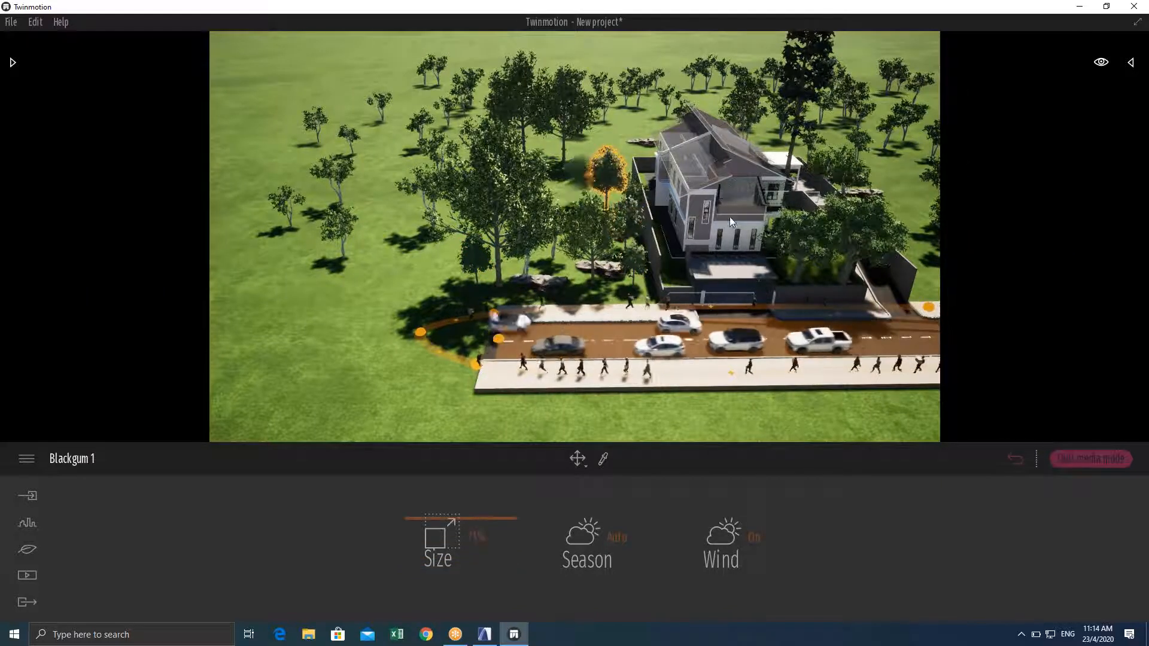
left_click(922, 279)
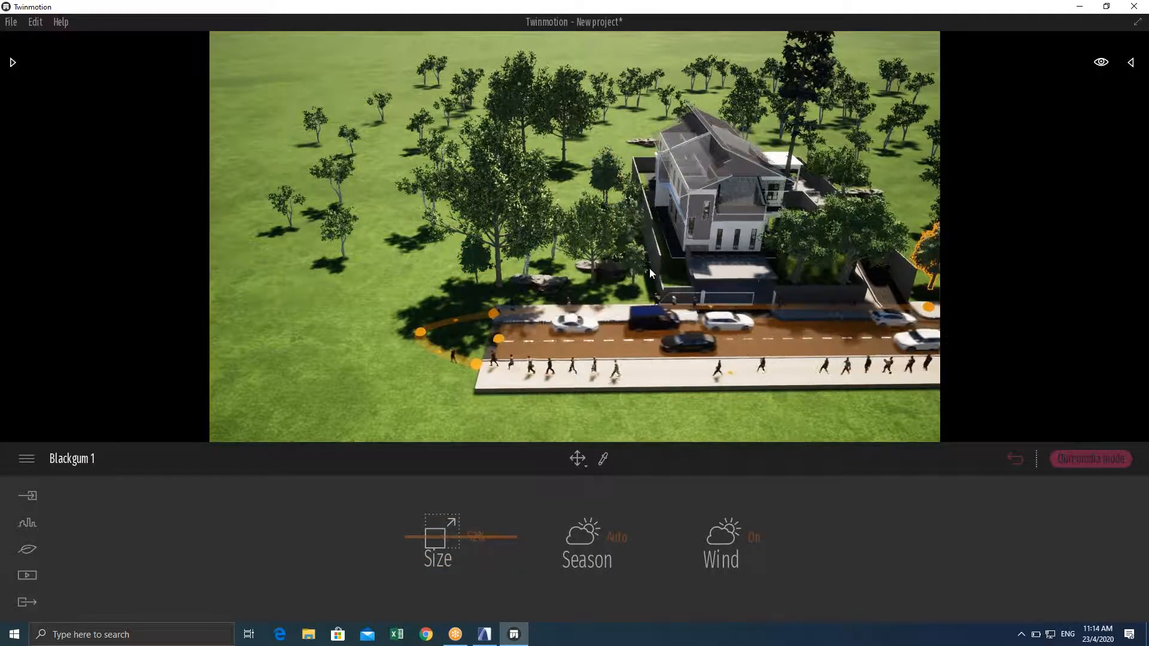
Reopen the video clips to review Clip 01, and create a trial clip and delete it
left_click(28, 573)
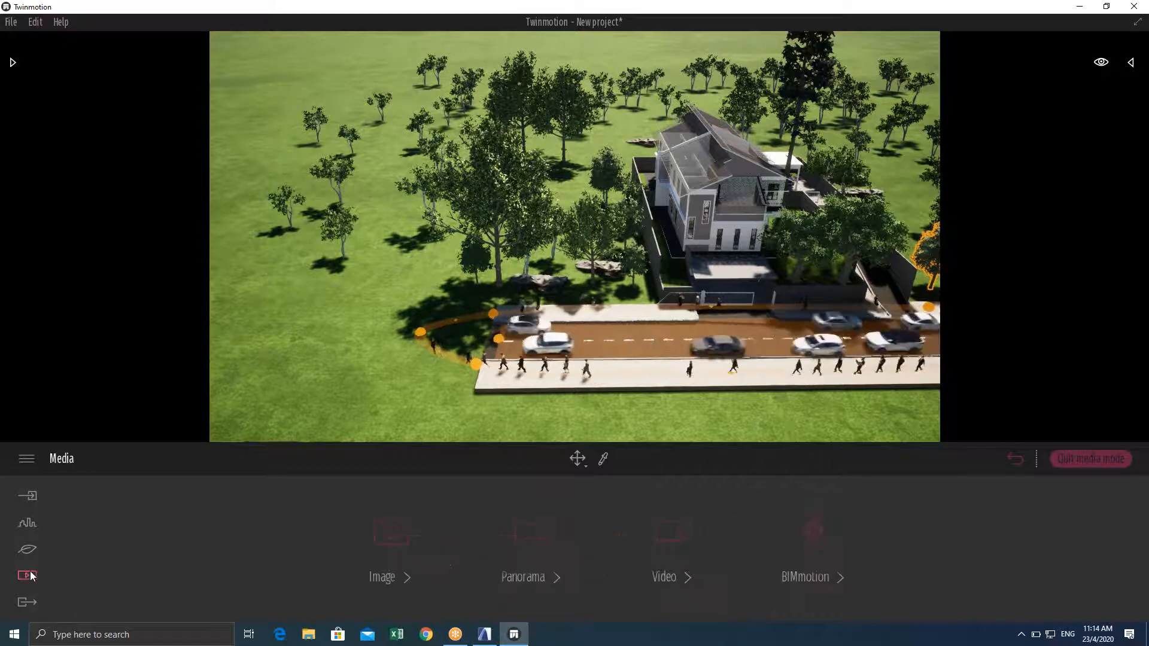
left_click(653, 536)
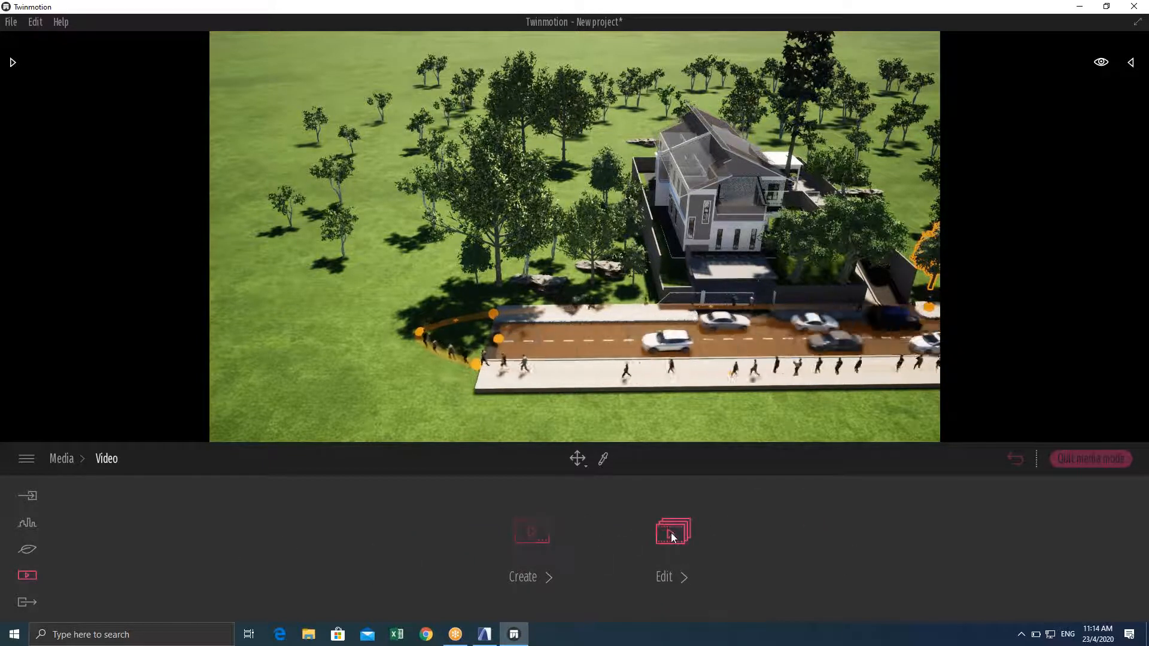
left_click(672, 533)
left_click(28, 573)
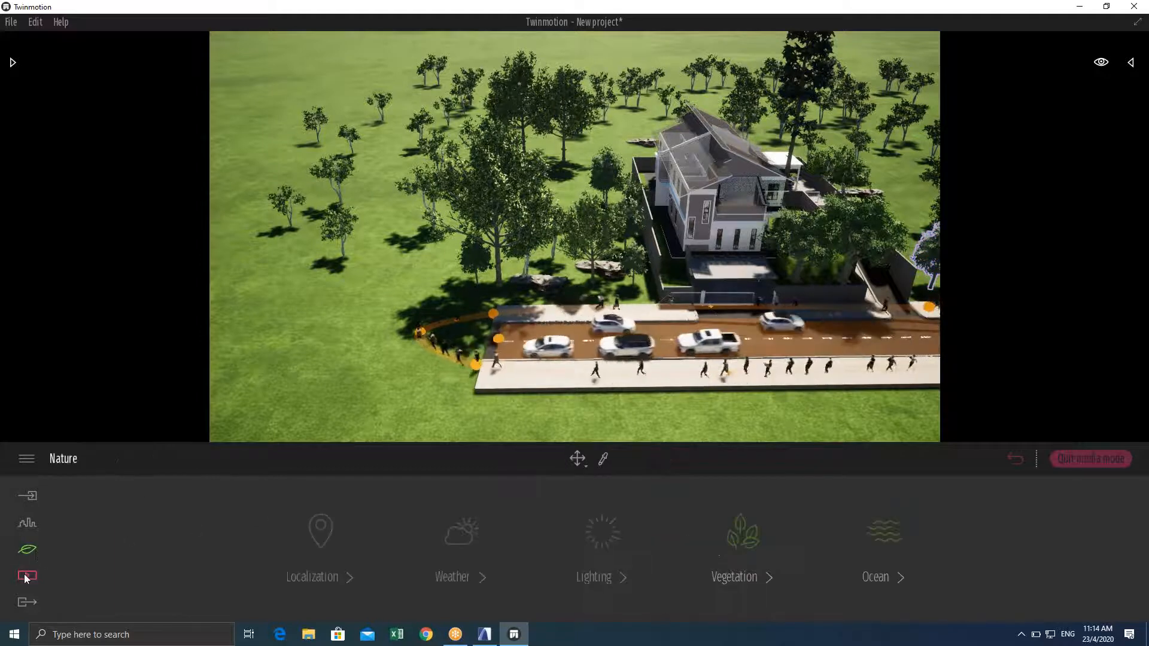
left_click(666, 578)
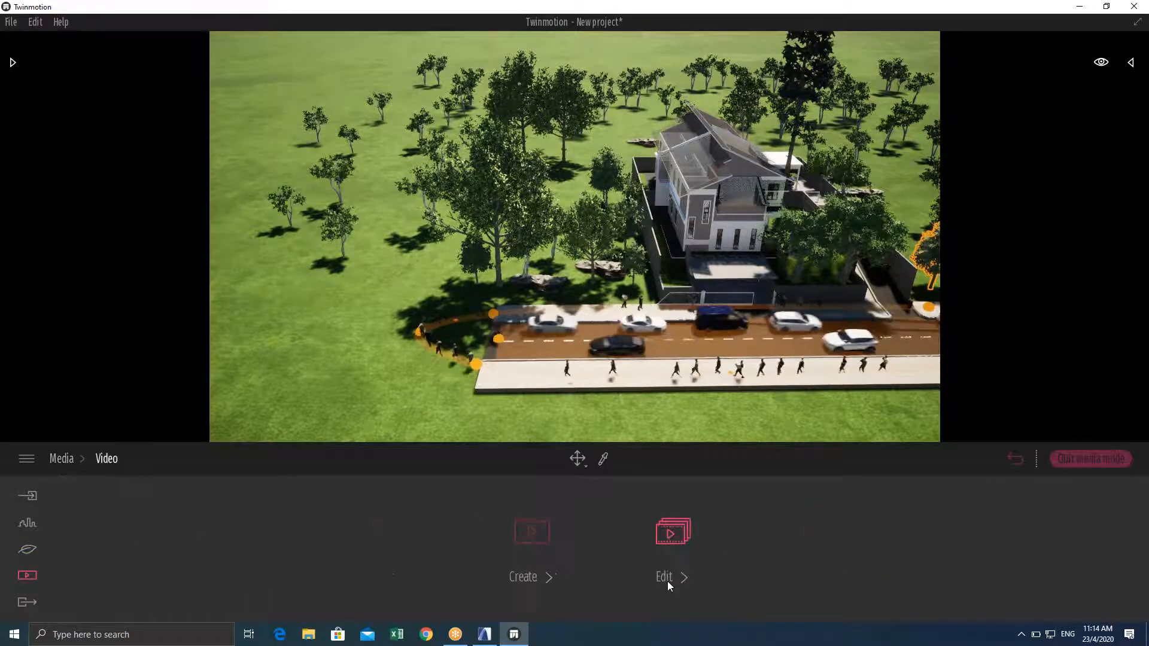
left_click(527, 540)
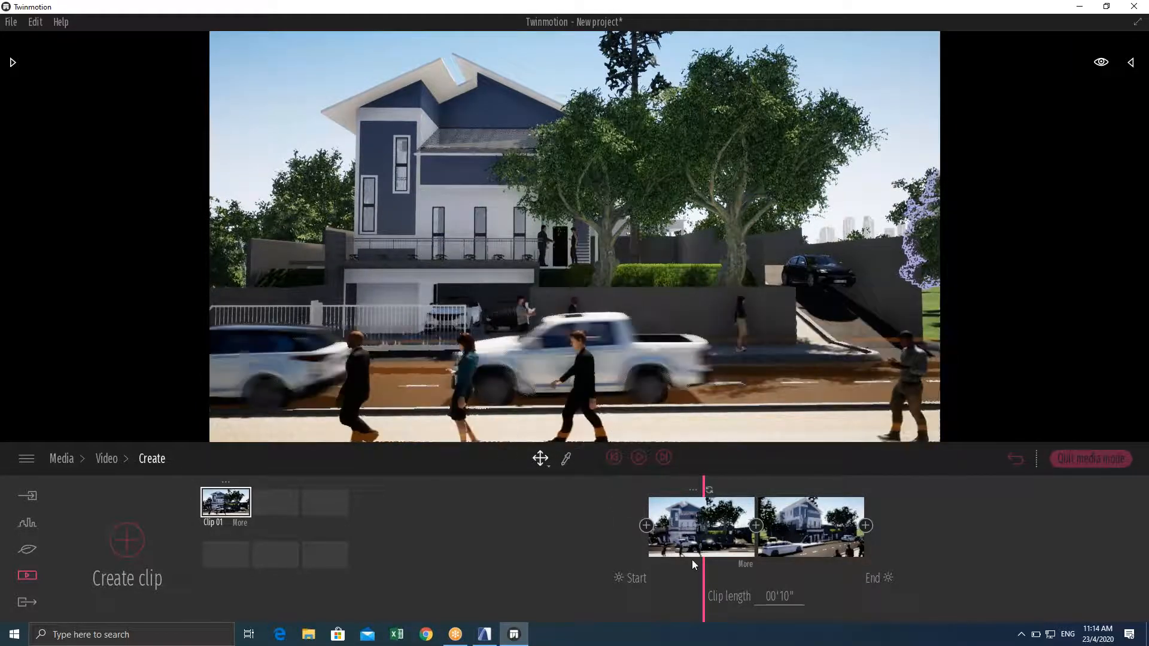
mouse_move(704, 573)
left_mouse_down()
mouse_move(733, 562)
mouse_move(847, 584)
mouse_move(661, 590)
mouse_move(569, 574)
mouse_move(752, 587)
mouse_move(703, 574)
mouse_move(788, 592)
mouse_move(703, 581)
left_mouse_up()
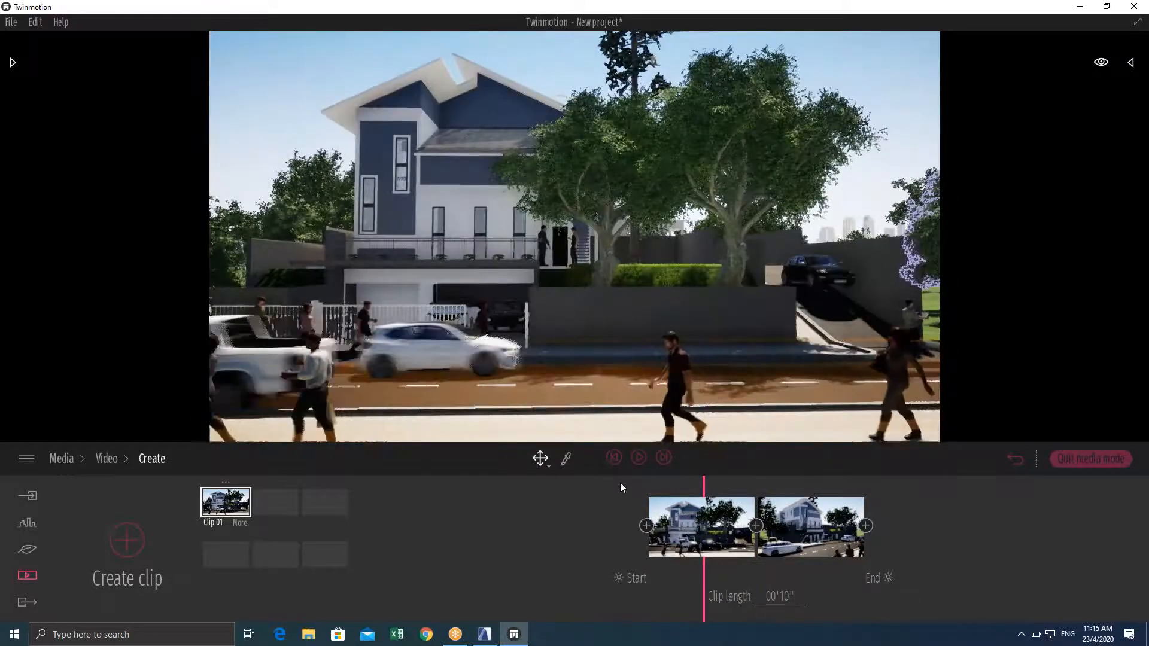
left_click(122, 544)
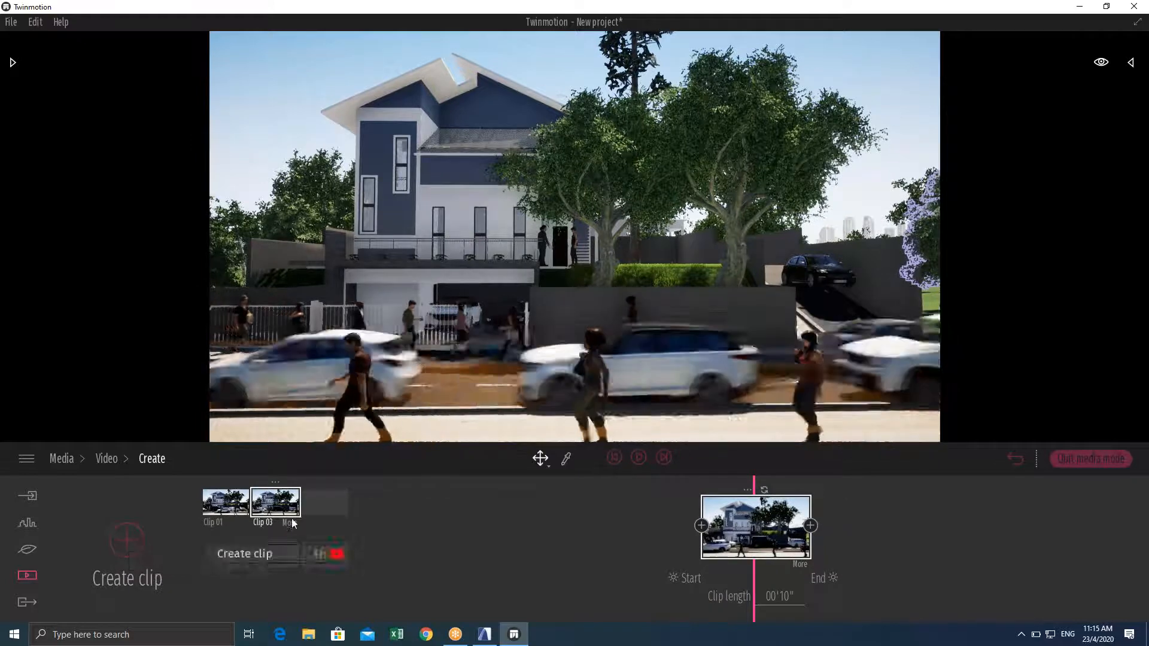
key("Delete")
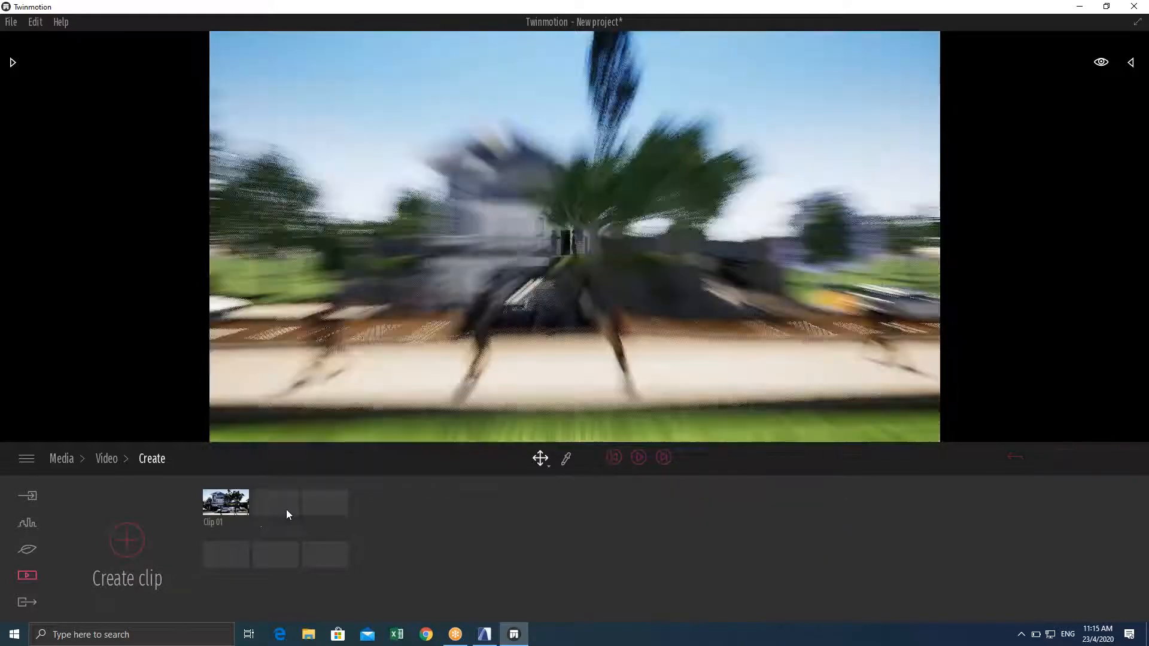
Return to the export settings and check that Clip 01 is ticked as the video to export
left_click(27, 602)
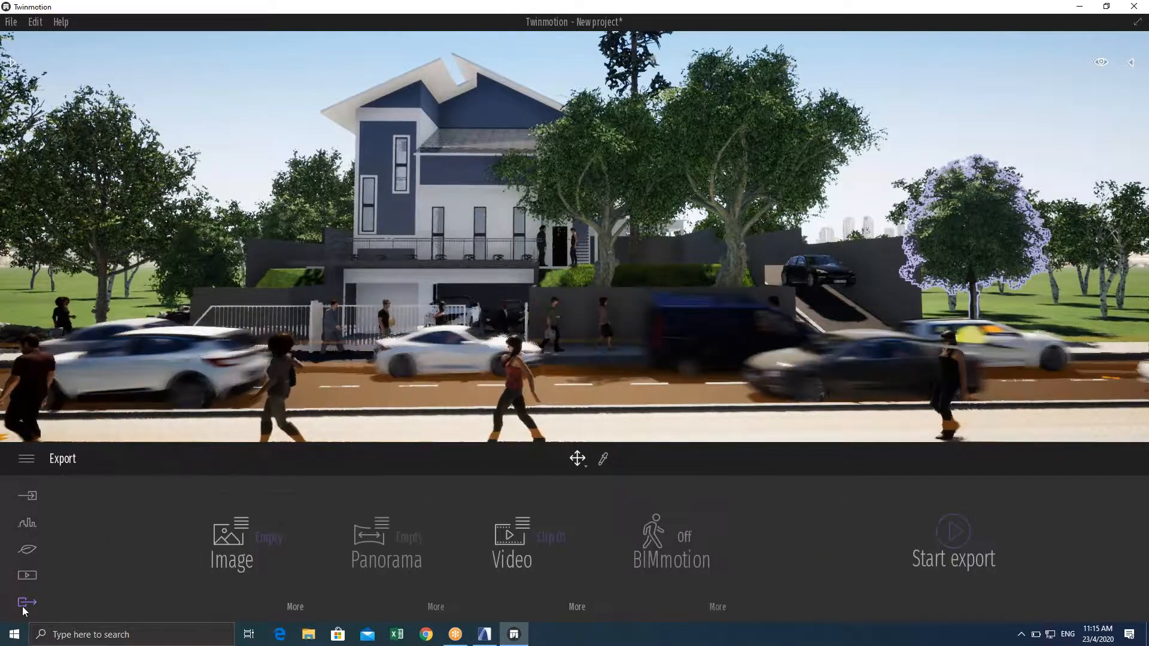
left_click(526, 541)
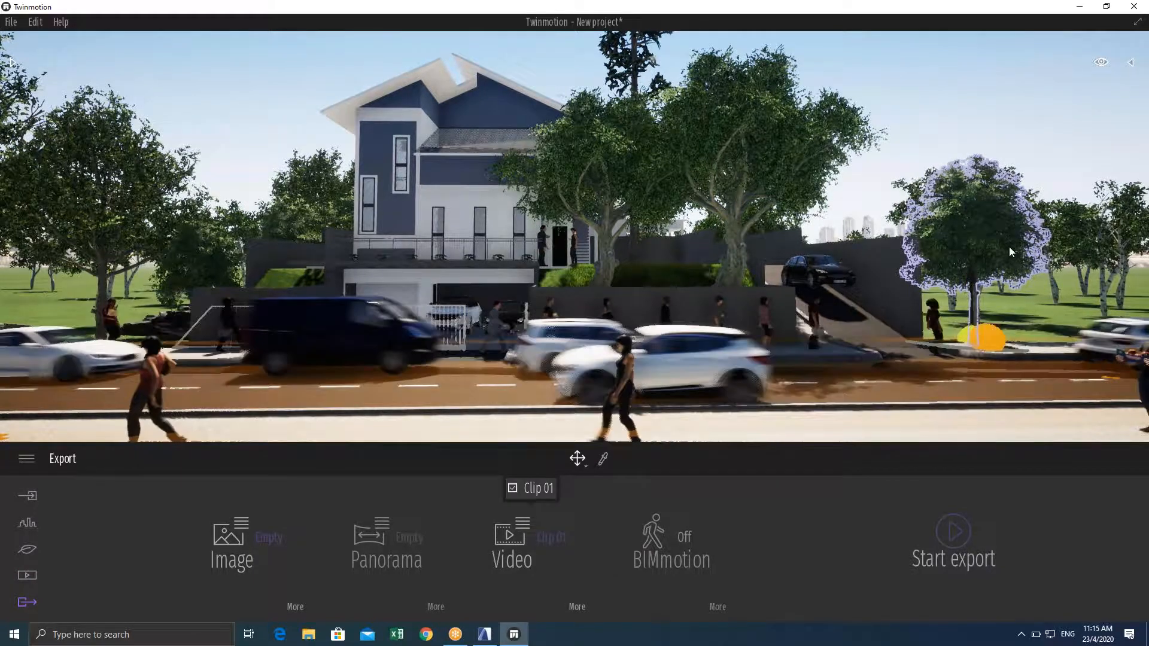
left_click(513, 488)
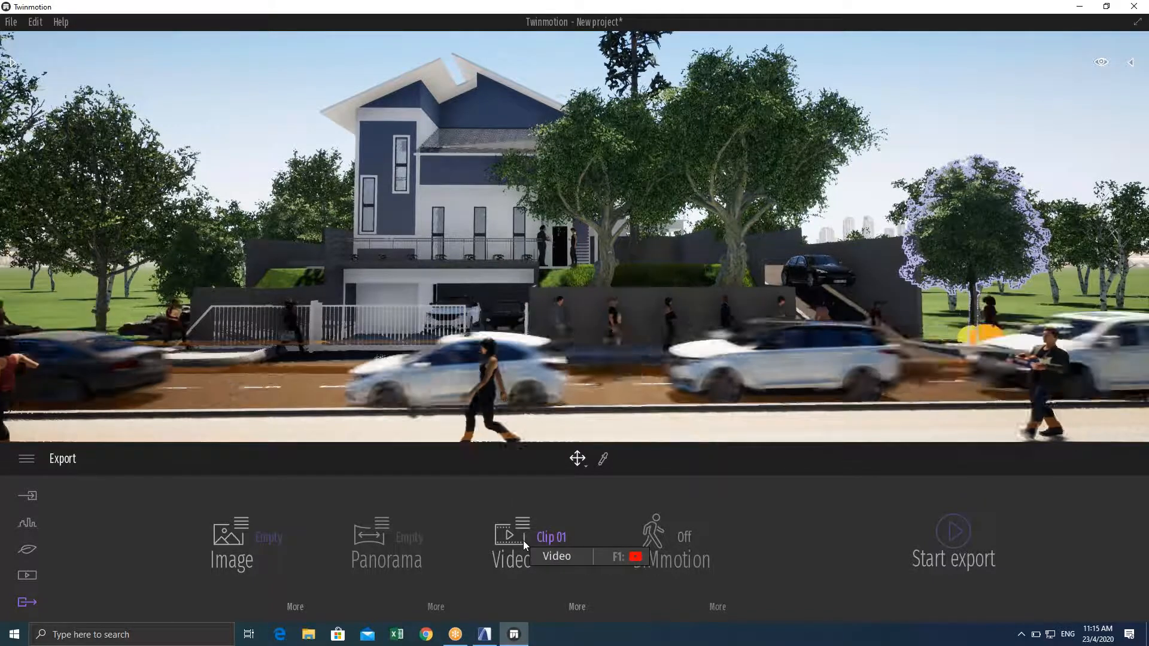
mouse_move(534, 533)
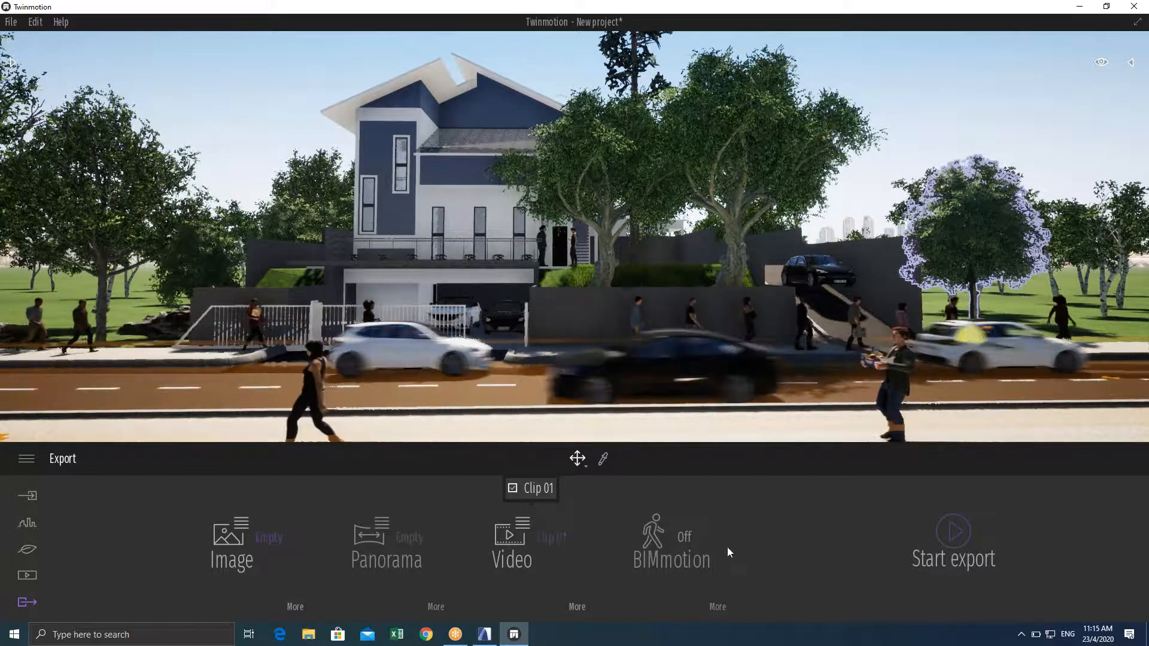
Start the video export of Clip 01 with the Desktop as the destination folder
left_click(953, 533)
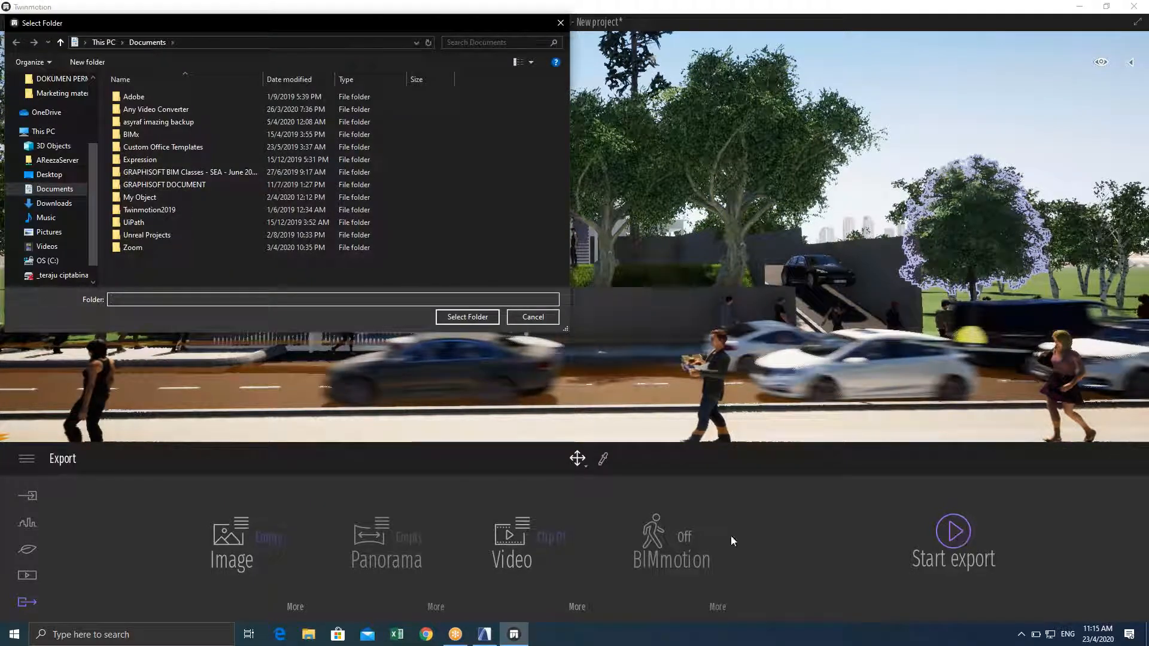
scroll(27, 137, "up", 3)
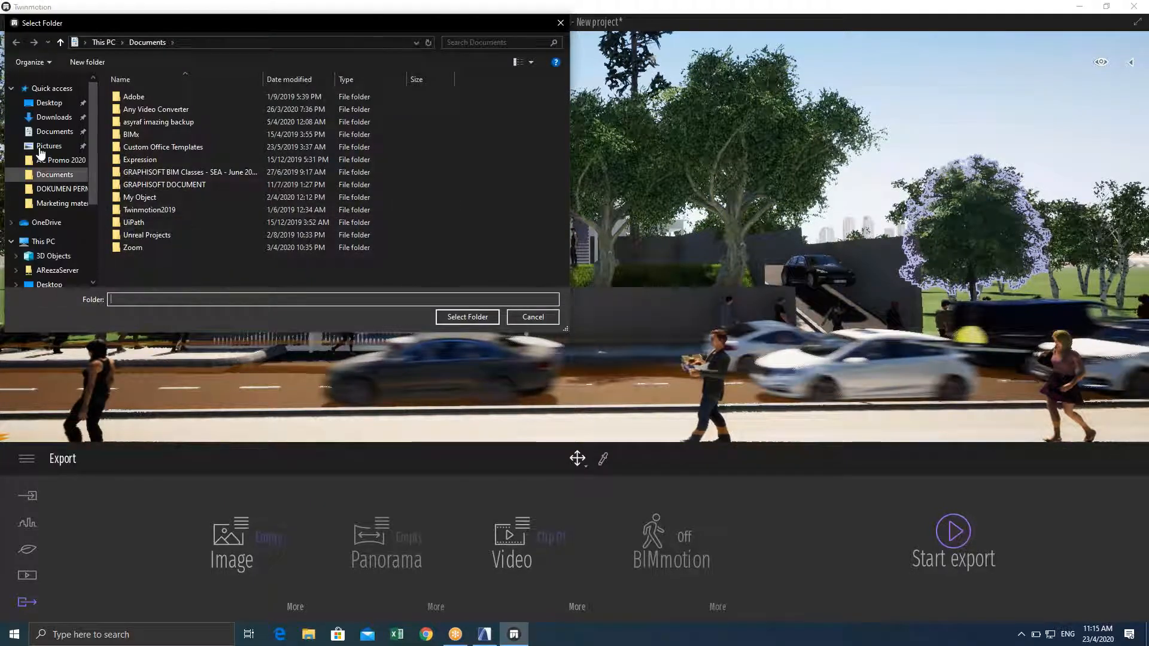
left_click(49, 104)
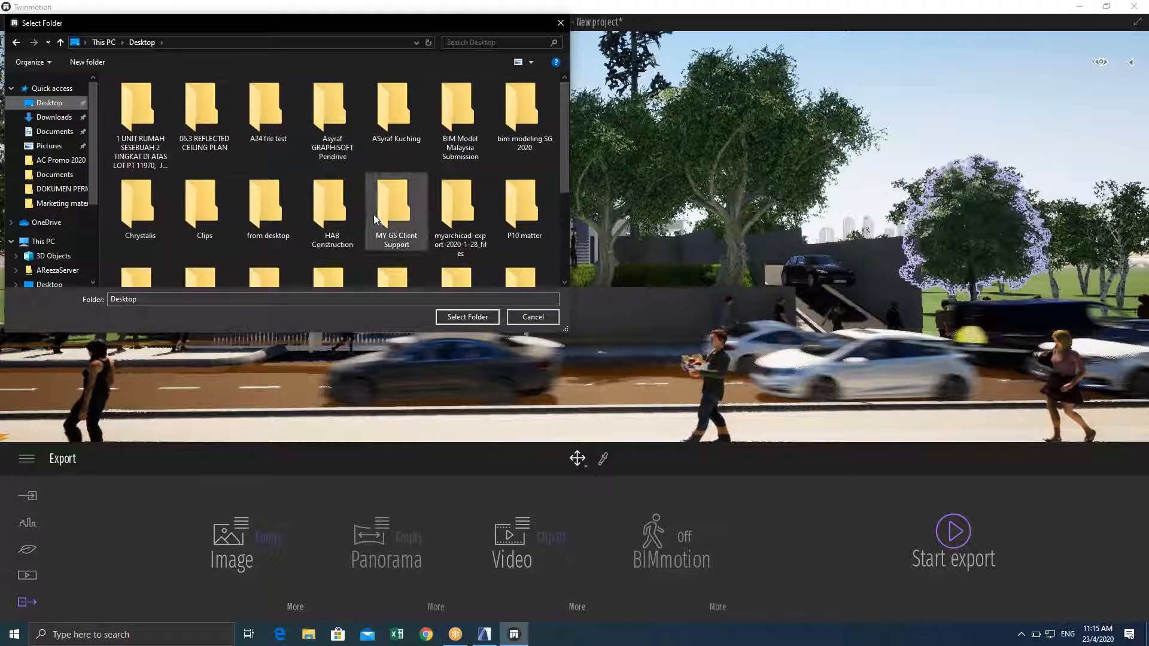
scroll(373, 218, "down", 3)
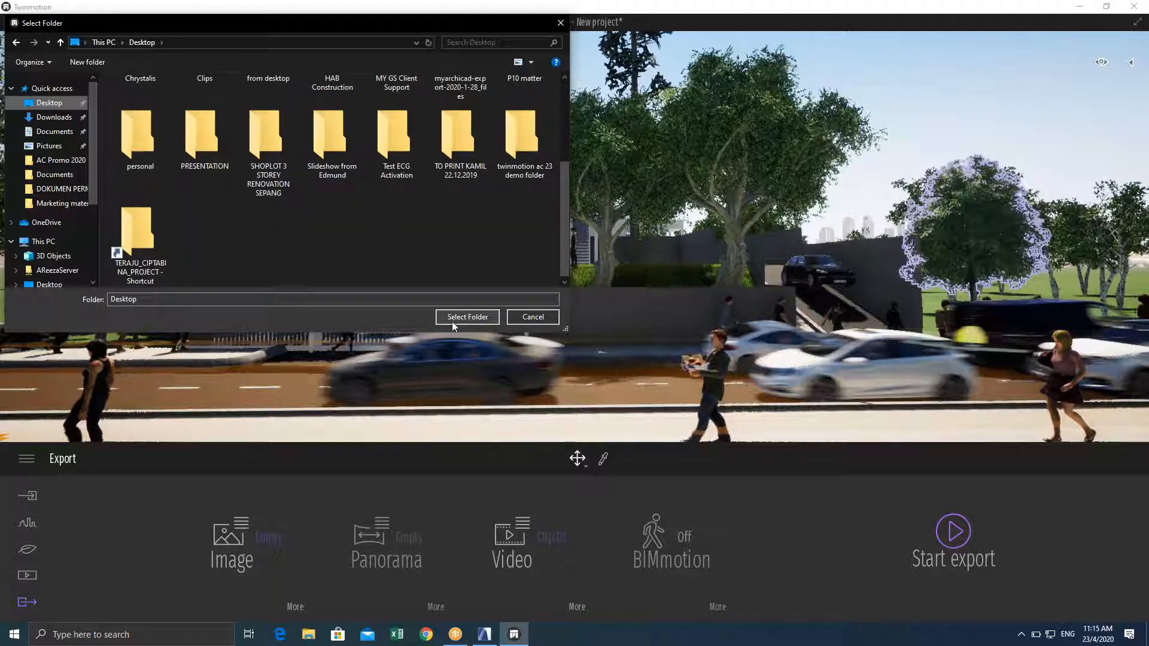
left_click(475, 318)
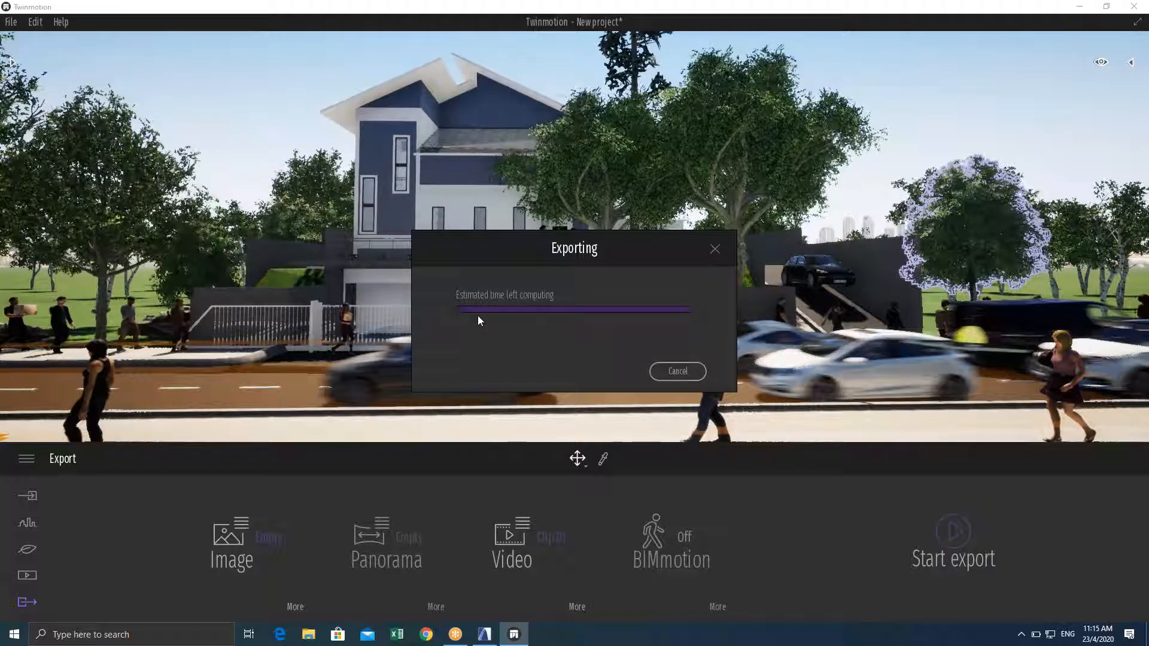
Switch to ARCHICAD during the export and look over the house's 3D model and the 1st floor plan
left_click(482, 634)
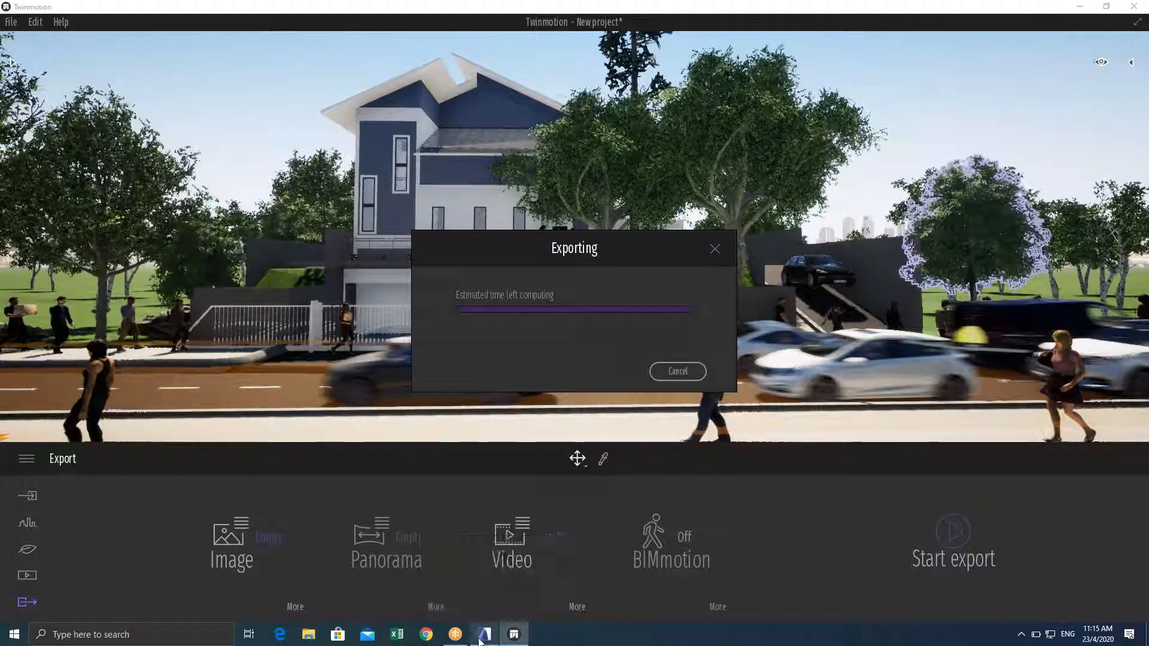
scroll(511, 414, "down", 6)
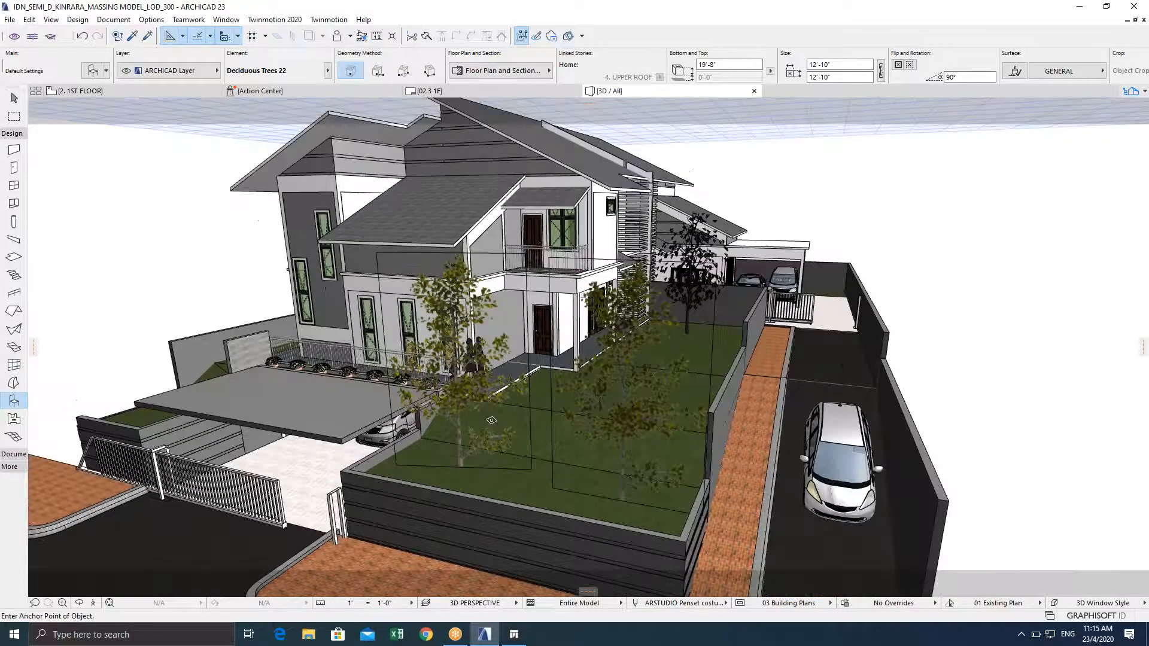
mouse_move(512, 413)
middle_mouse_down("shift")
mouse_move(356, 444)
mouse_move(507, 401)
middle_mouse_up("shift")
scroll(506, 401, "up", 3)
key("F2")
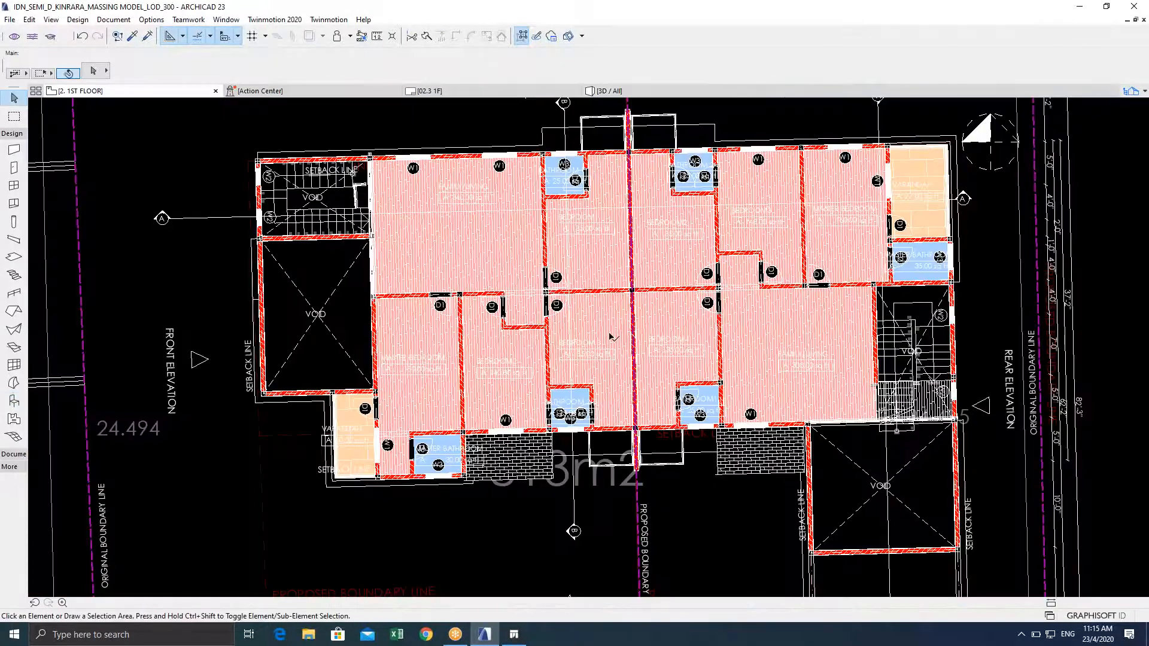
scroll(610, 338, "down", 3)
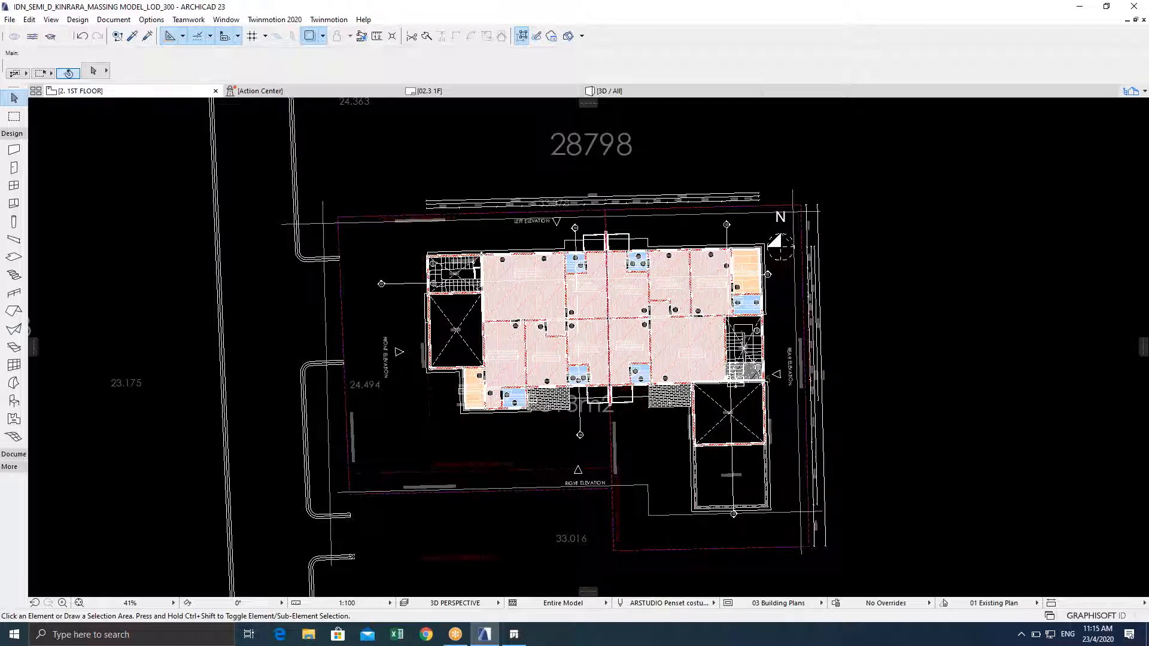
Browse the project map, view map and layout book, and open the 01.1 OVERALL PERSPECTIVE layout to examine it
mouse_move(1147, 353)
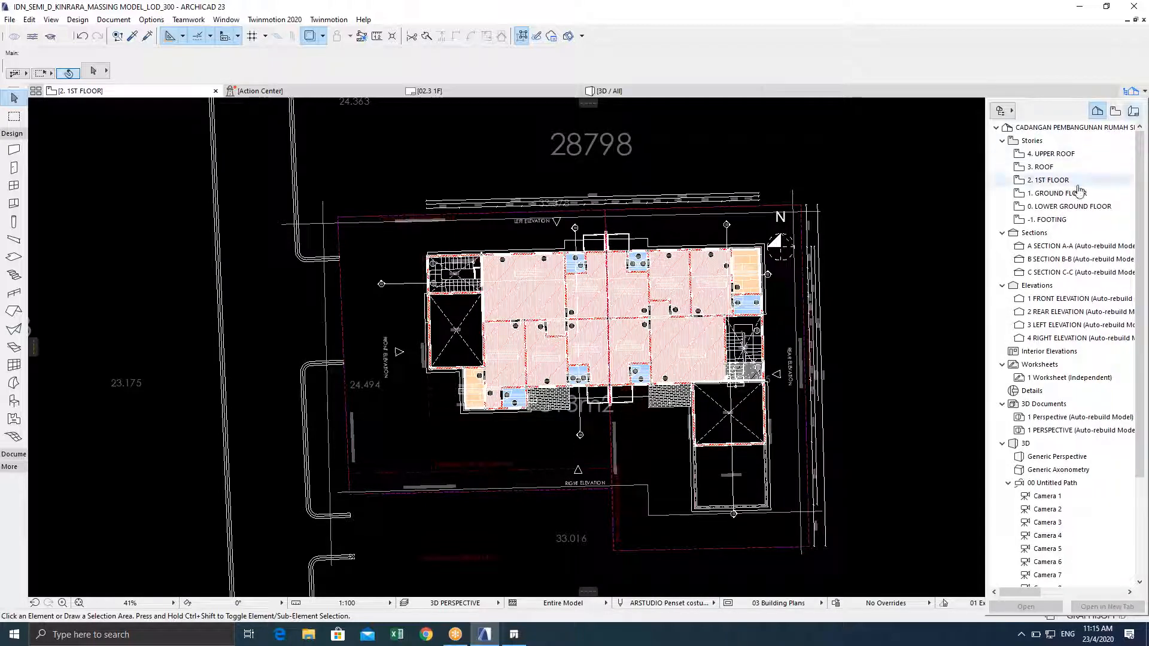
left_click(1115, 112)
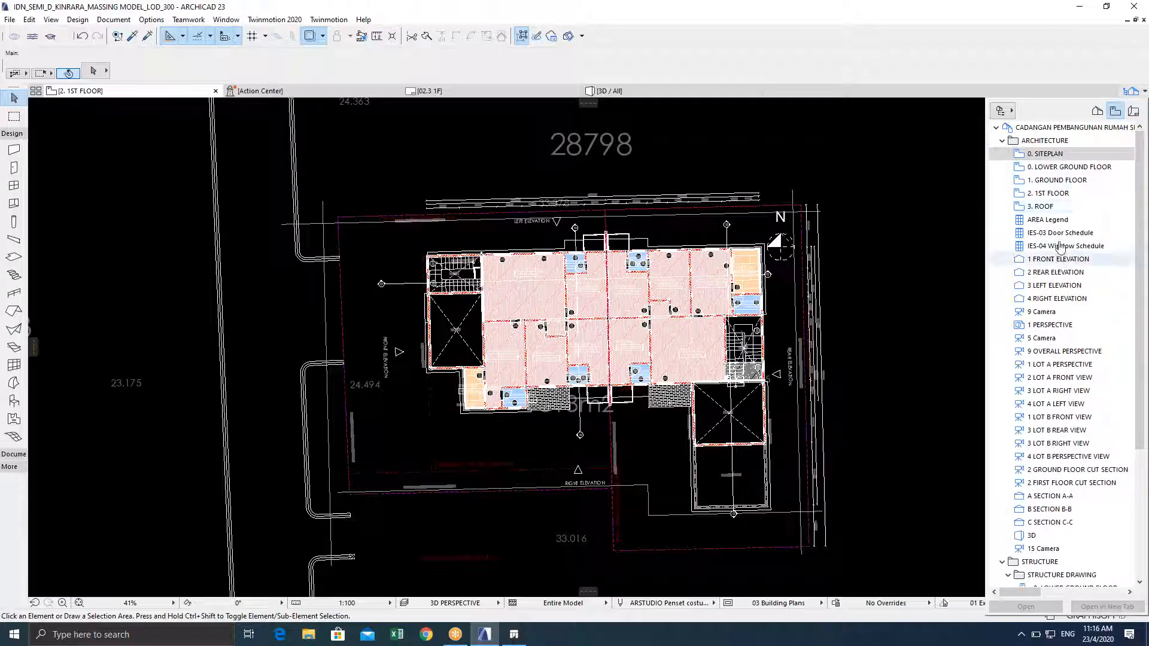
left_click(1134, 111)
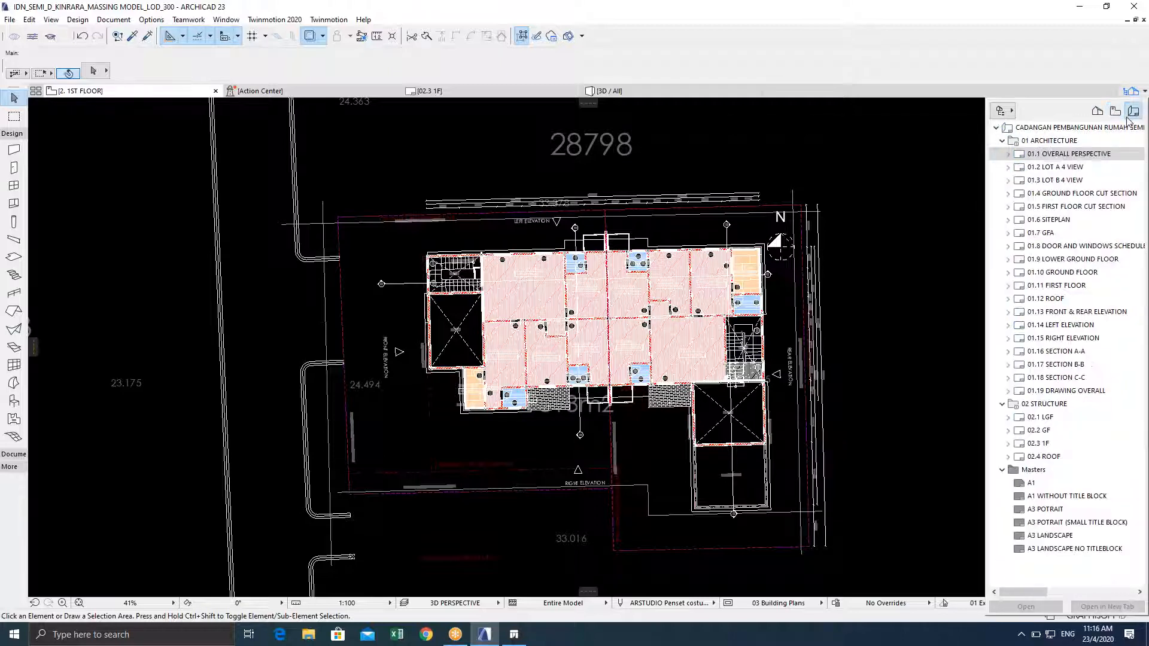
double_click(1065, 155)
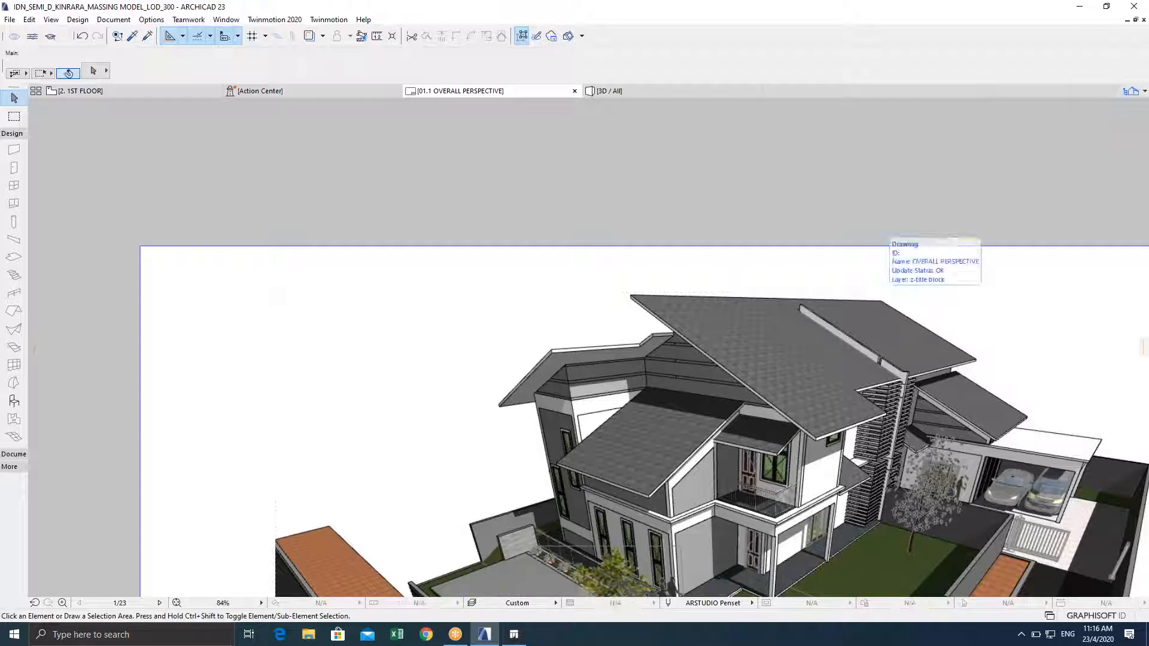
scroll(869, 335, "down", 4)
scroll(713, 343, "up", 3)
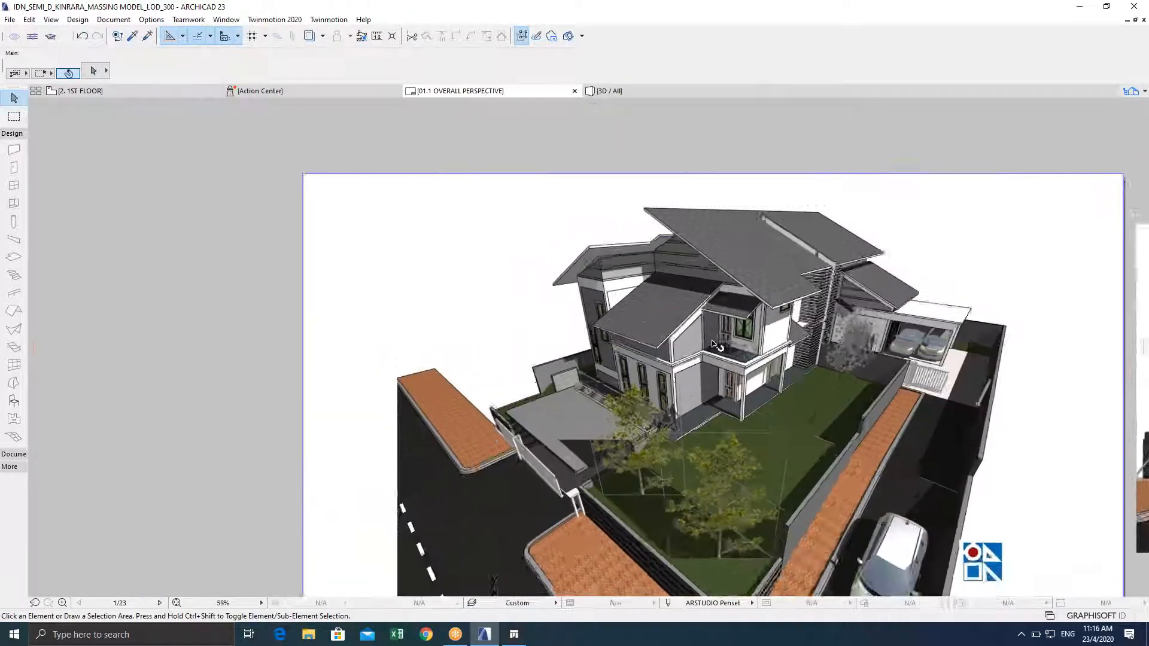
scroll(713, 342, "up", 2)
Open the 01.4 GROUND FLOOR CUT SECTION layout in ARCHICAD and examine the whole sheet
left_click(1129, 90)
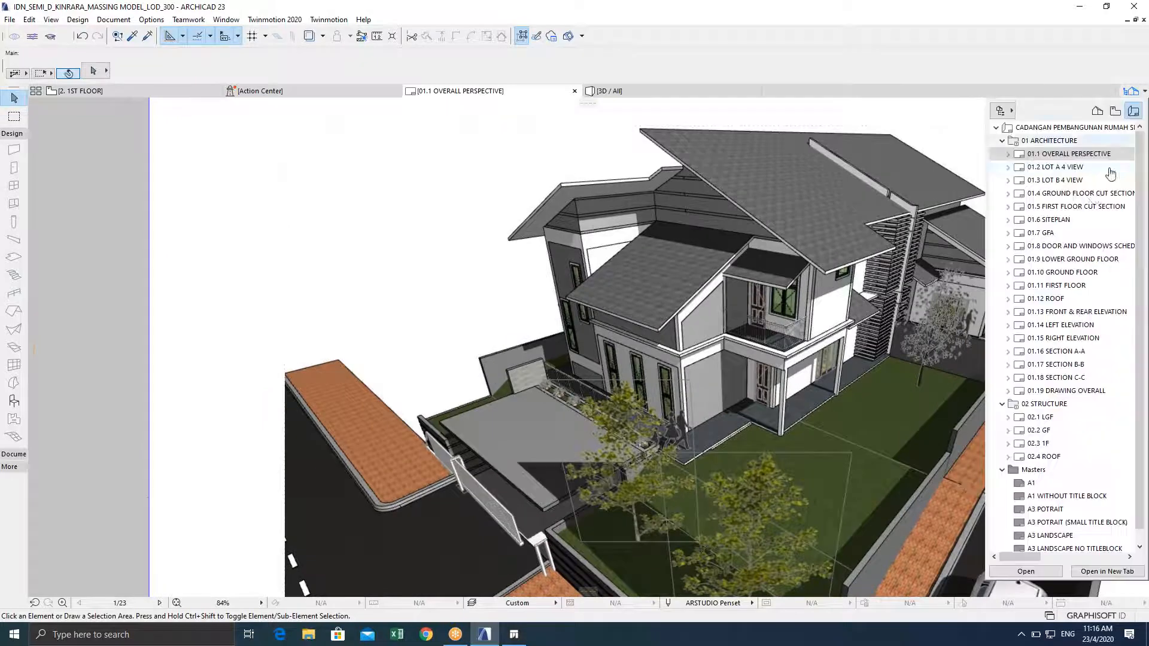
double_click(1051, 193)
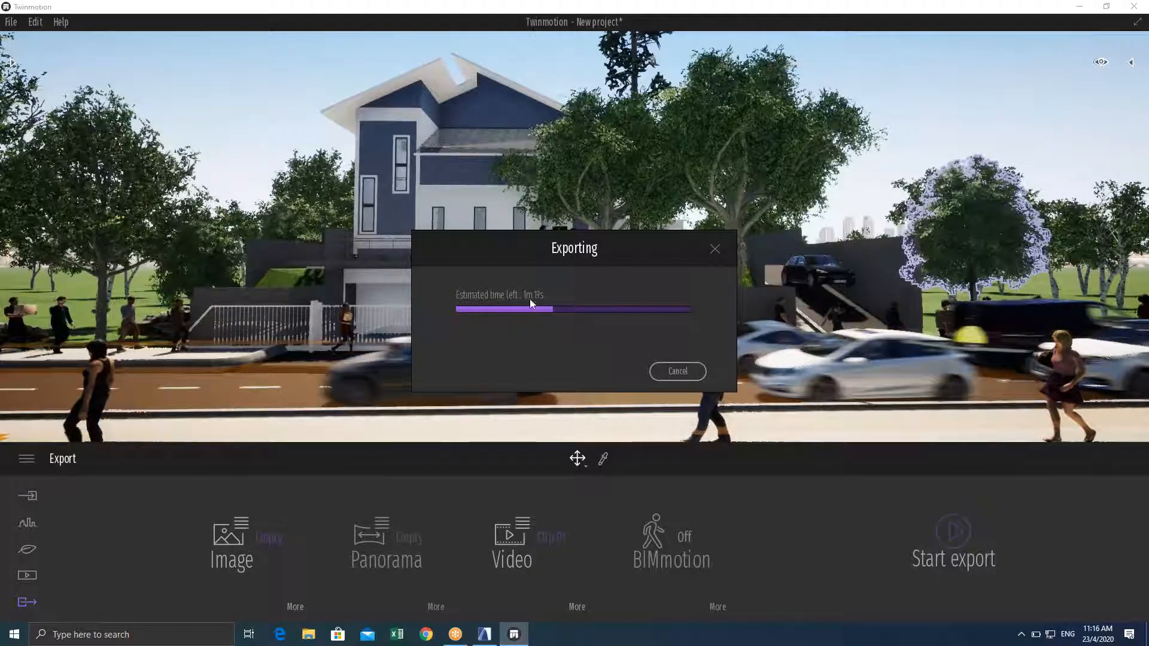
left_click(485, 634)
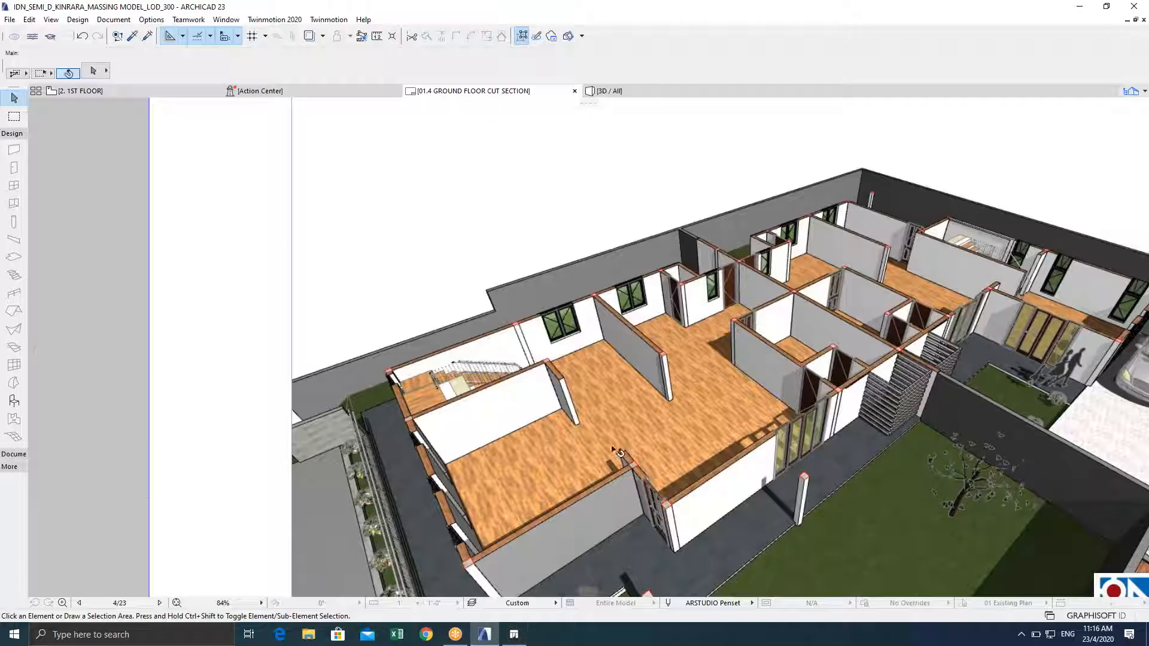
scroll(616, 442, "down", 6)
middle_click_drag(616, 443, 503, 380)
scroll(502, 380, "up", 4)
middle_click_drag(517, 429, 486, 394)
left_click(1133, 91)
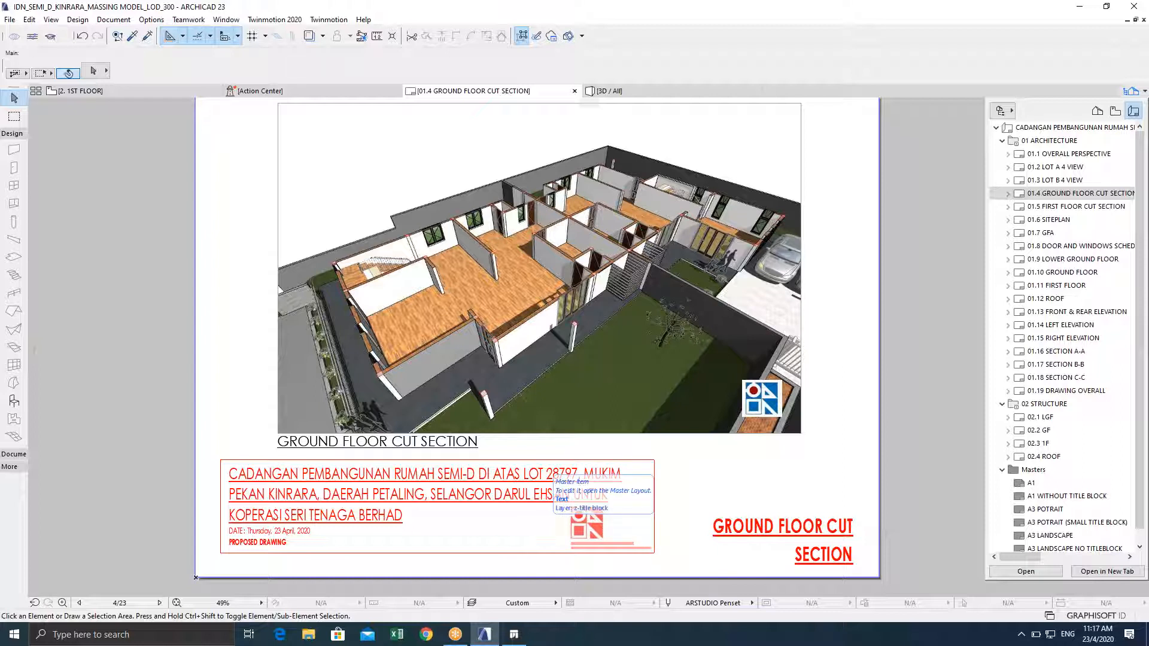
Check the video export progress in Twinmotion, opening the 01.7 GFA layout in ARCHICAD between checks
left_click(515, 635)
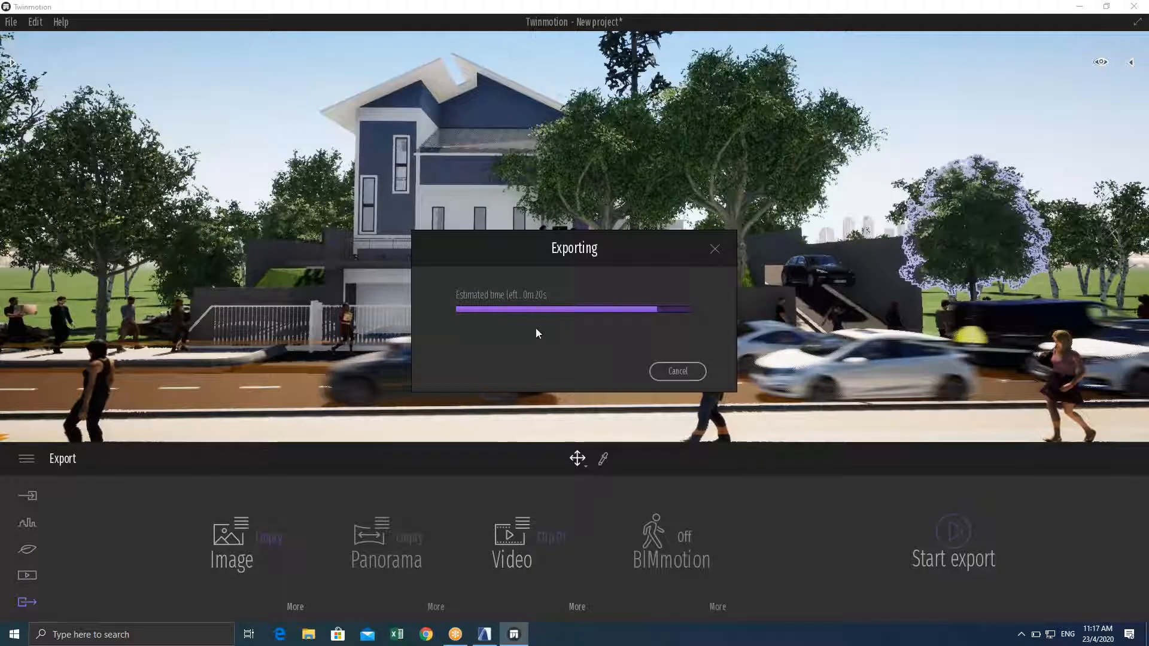
left_click(485, 637)
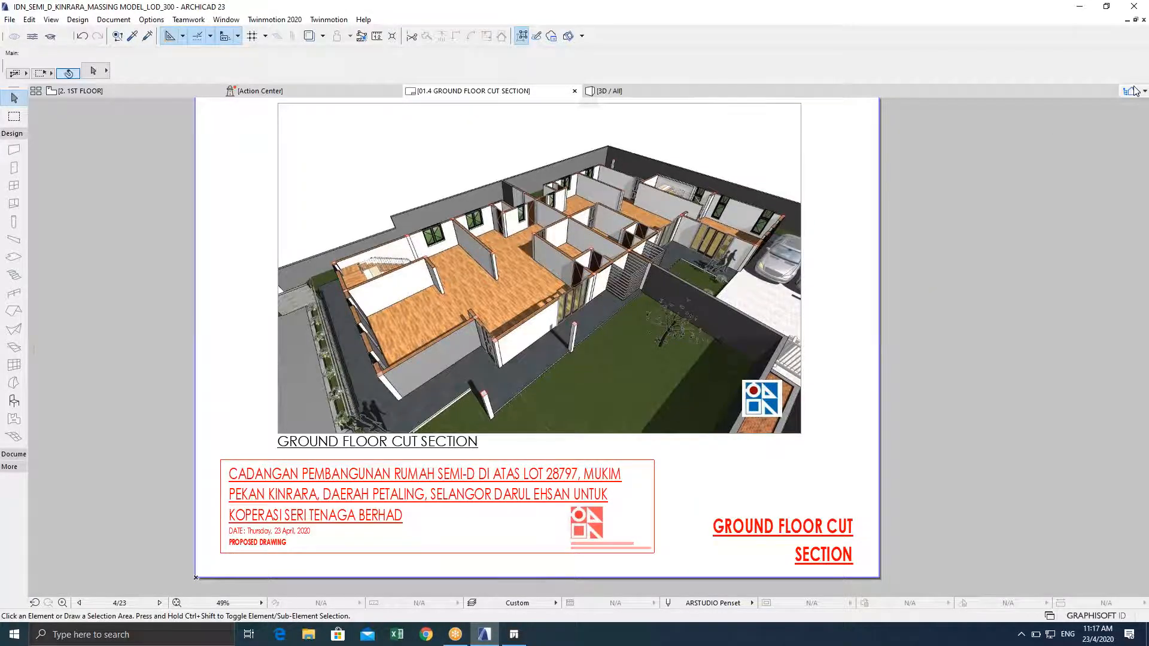
left_click(1130, 91)
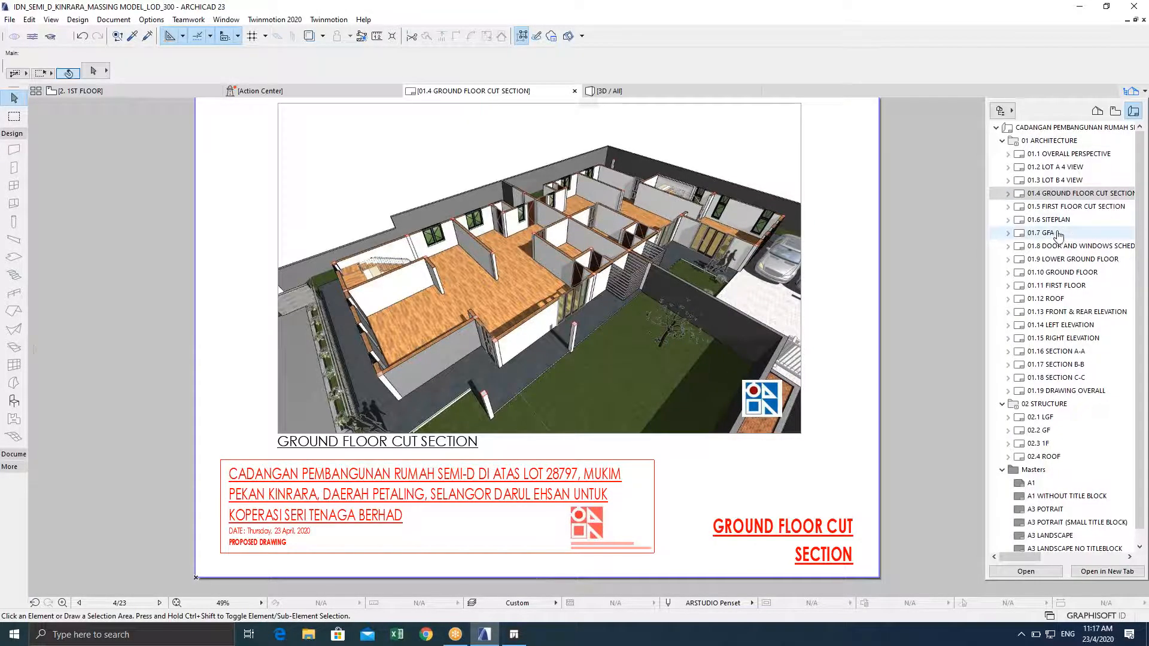
double_click(1047, 232)
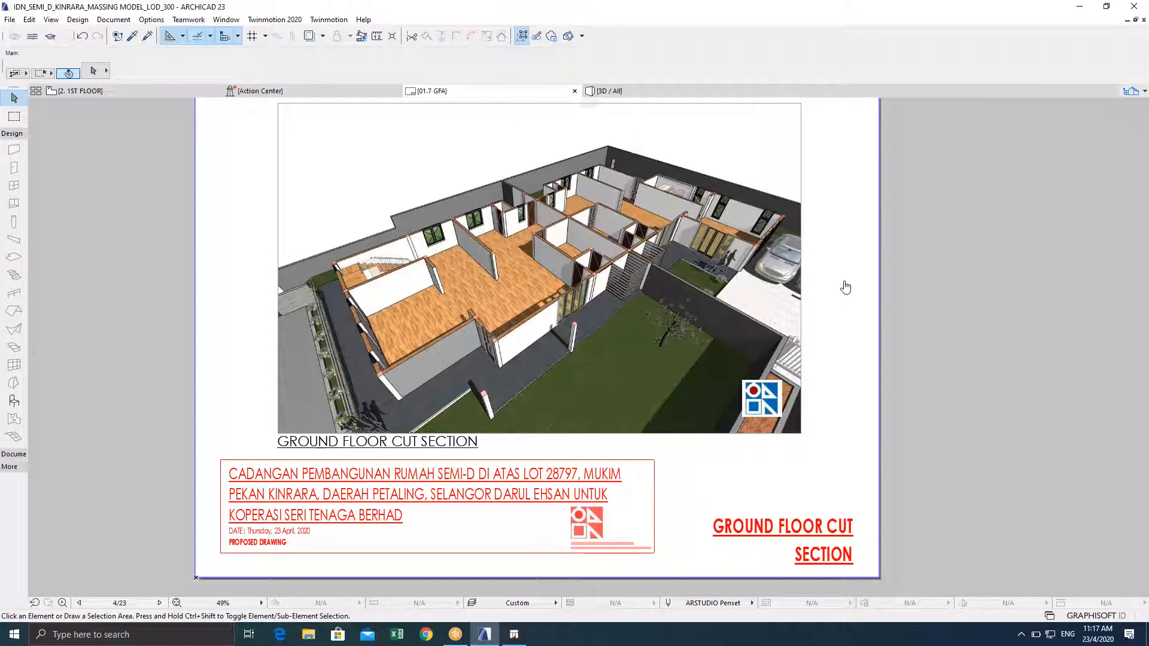
left_click(509, 635)
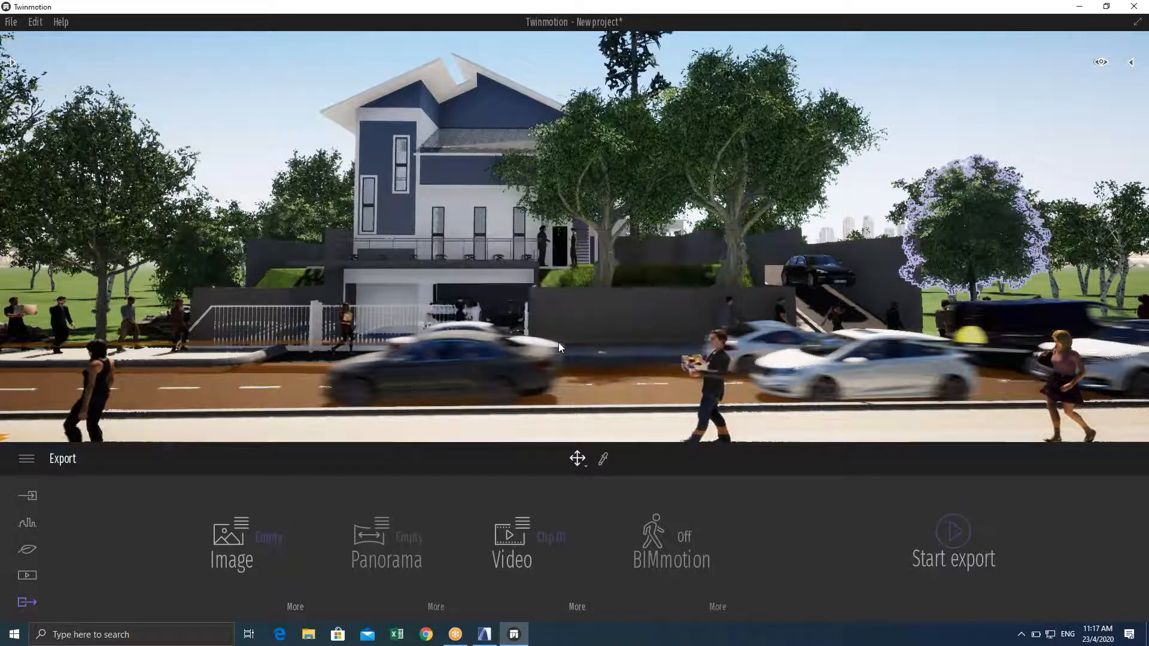
Go to the desktop, refresh it, and play the exported Clip 01_000 video in GOM Player, declining the player's update
left_click(1082, 7)
left_click(1082, 7)
right_click(490, 226)
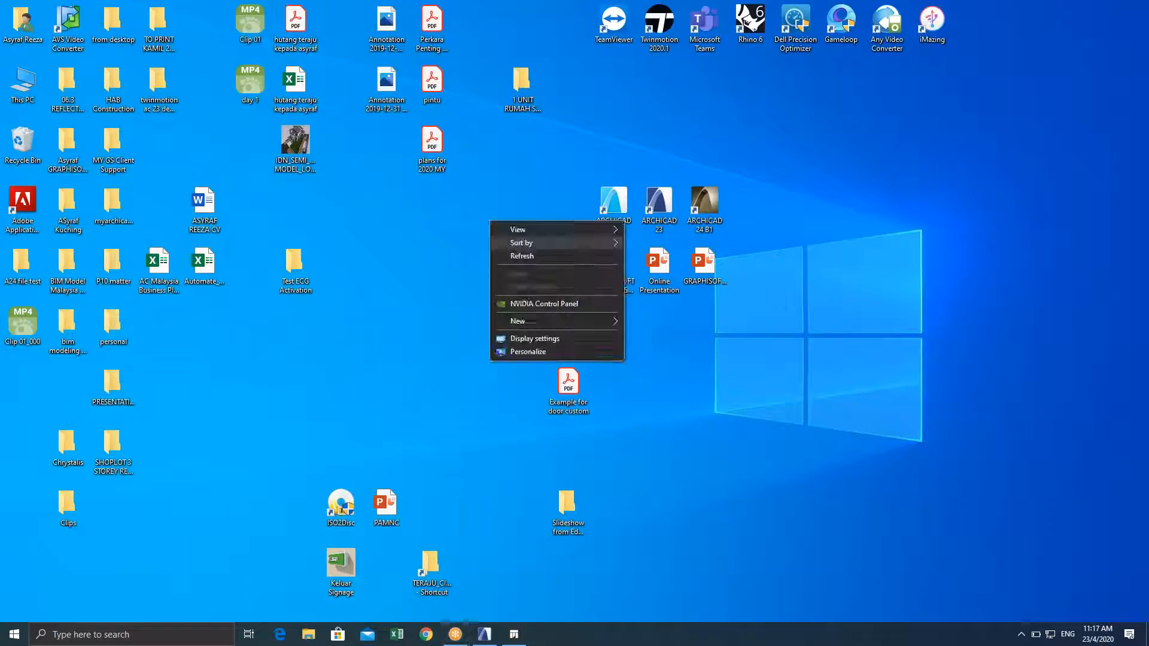
left_click(508, 256)
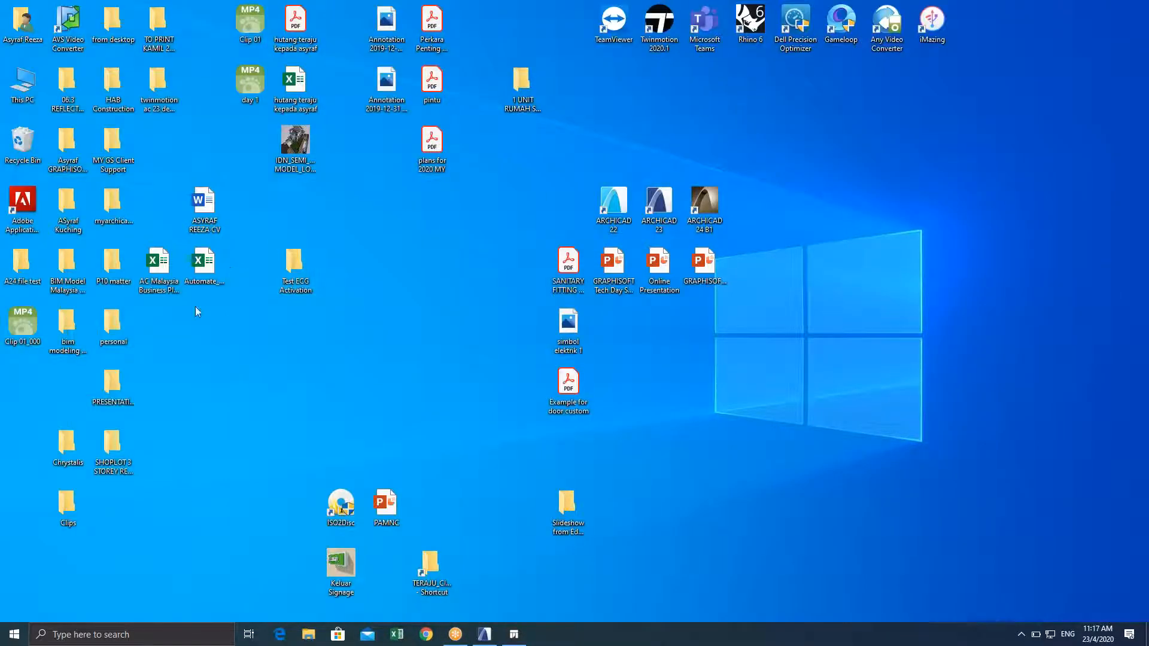
right_click(19, 329)
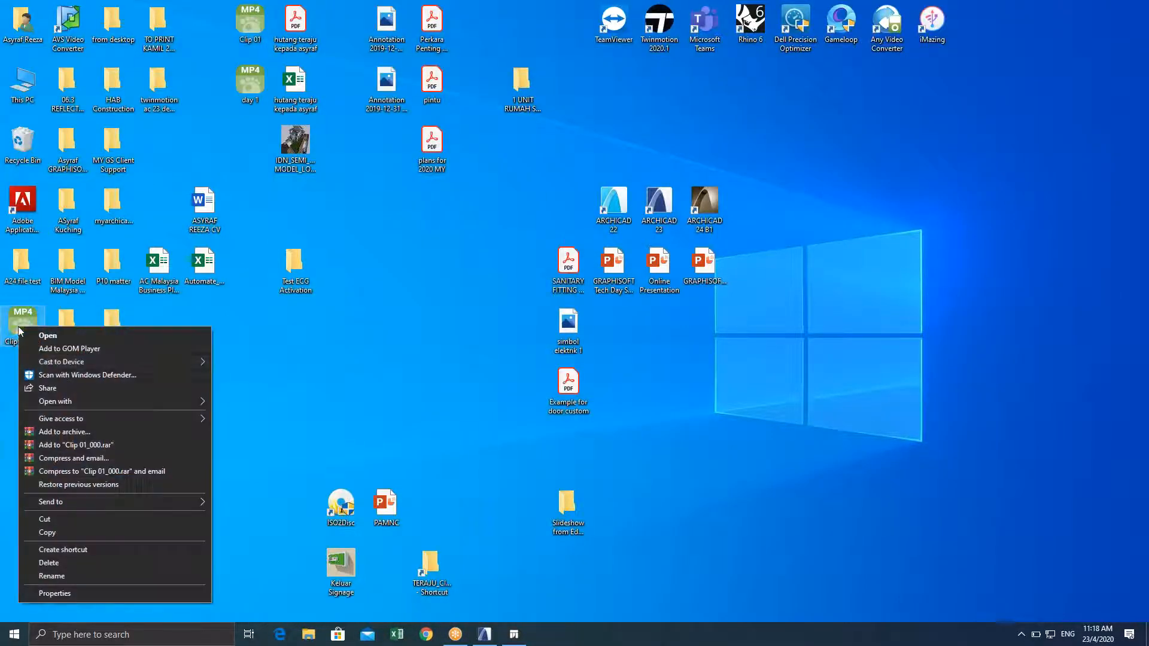
mouse_move(77, 396)
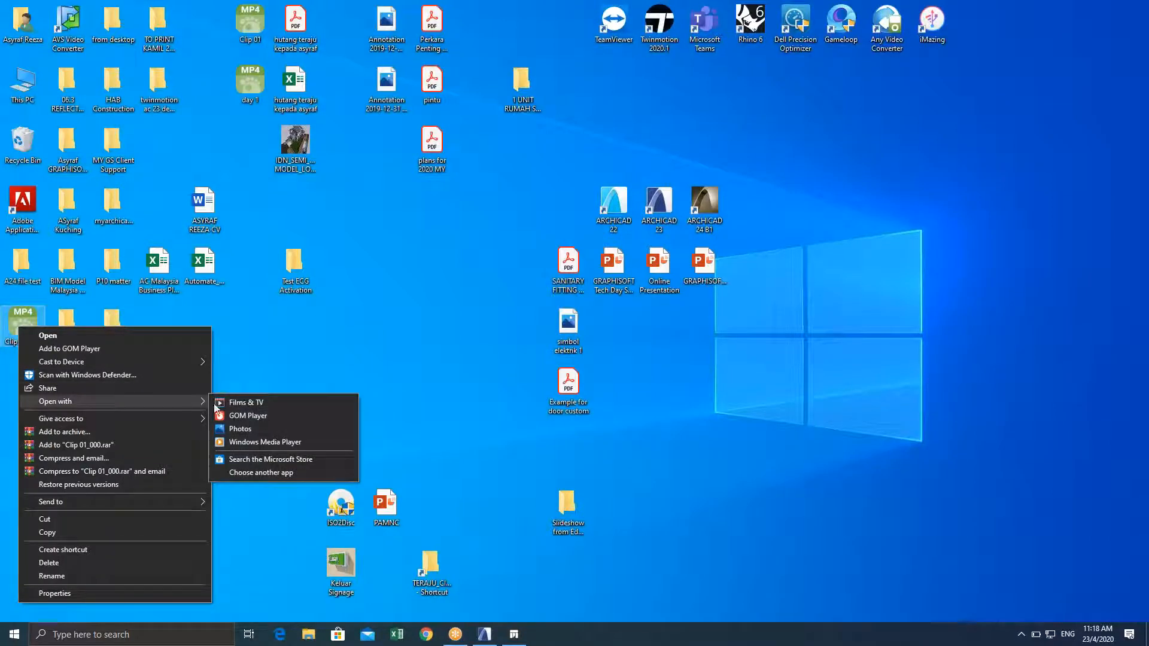
left_click(245, 415)
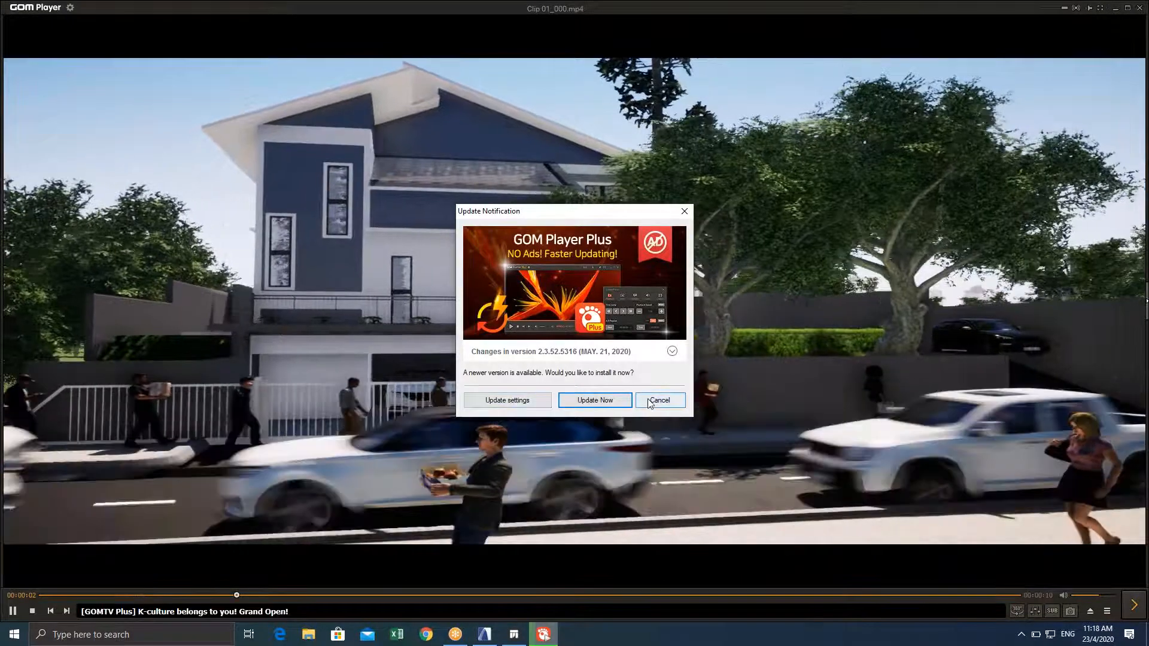
left_click(652, 400)
Switch back to Twinmotion and set the weather to rain, between the rain cloud and the partly sunny shower
left_click(513, 634)
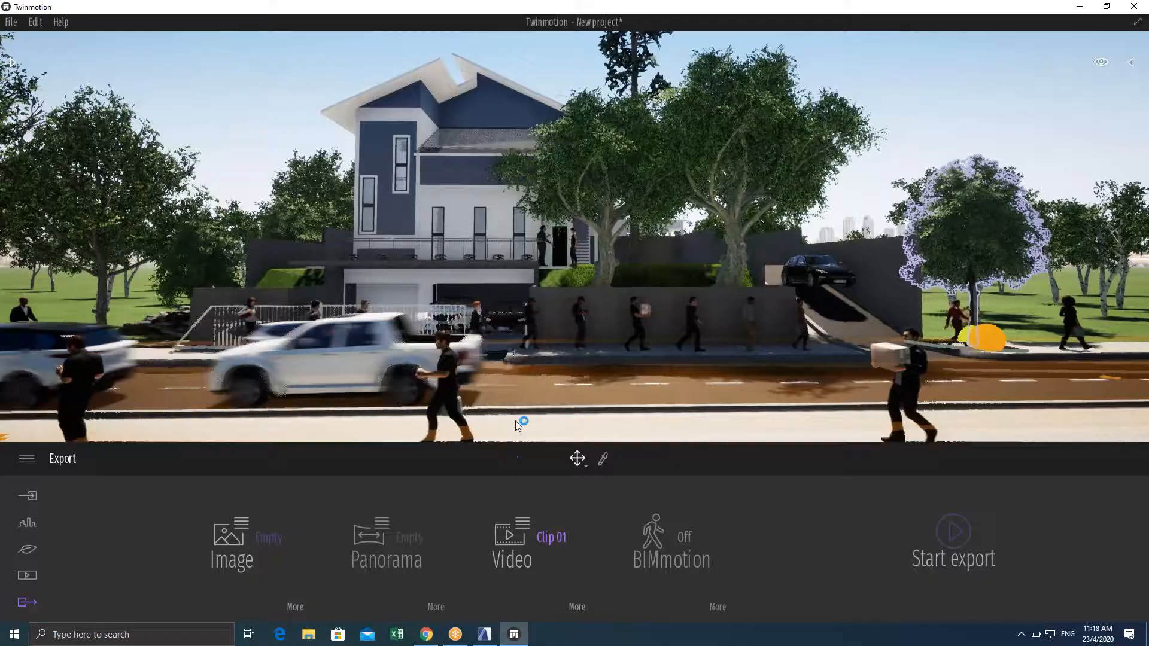
right_click_drag(518, 413, 172, 517)
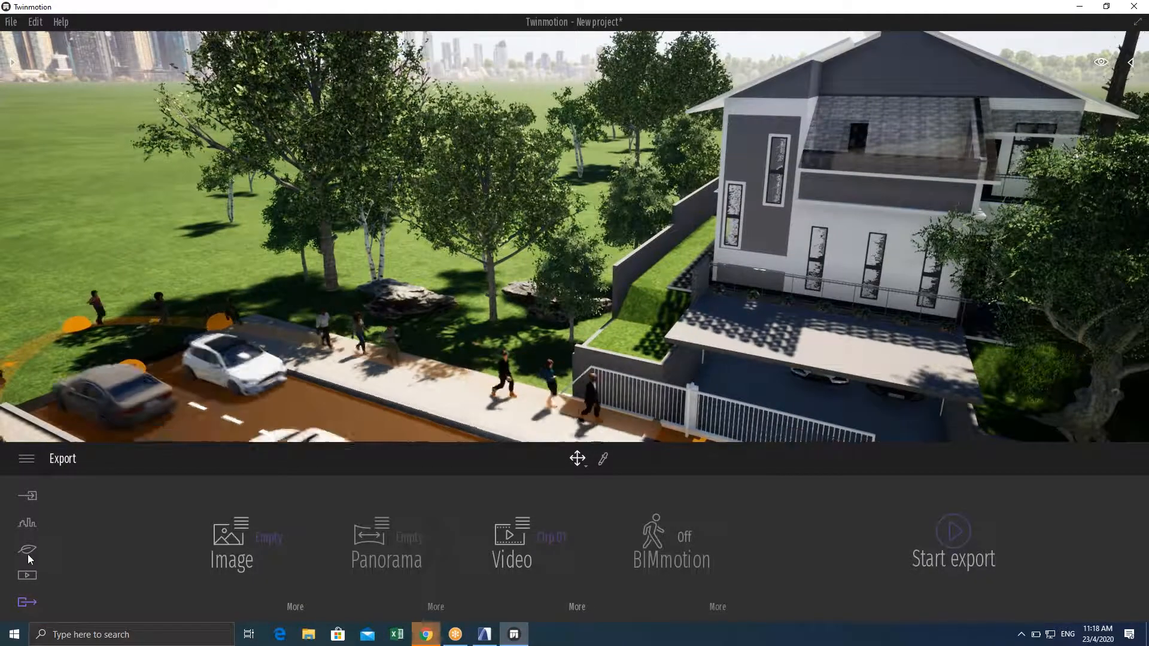
left_click(27, 550)
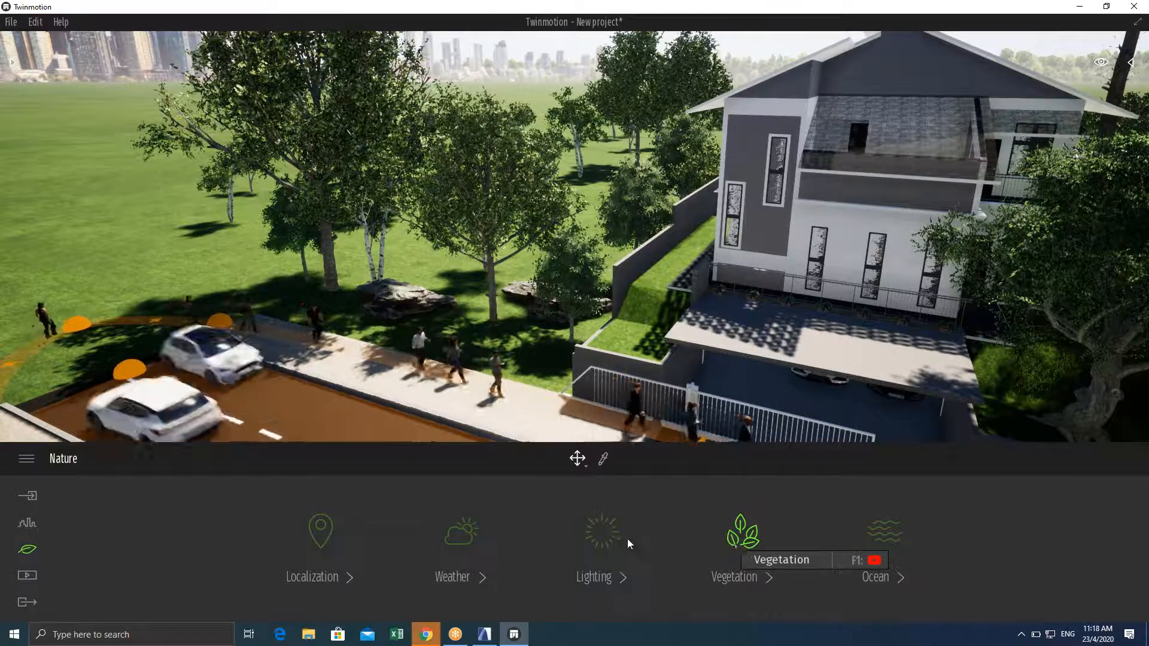
left_click(477, 544)
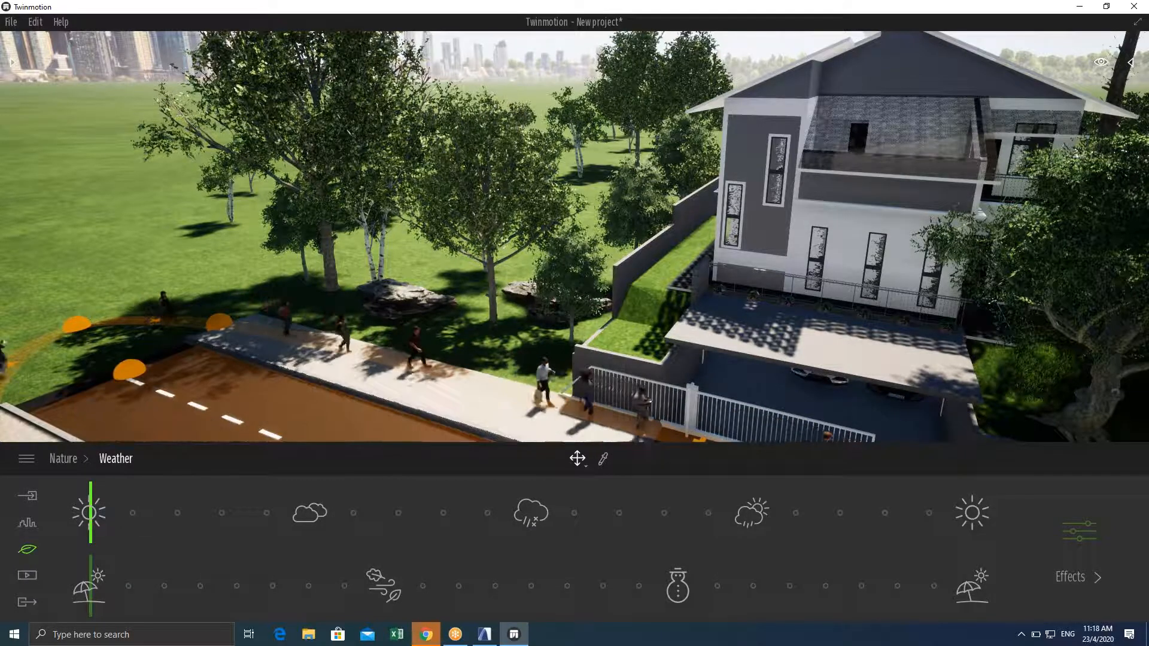
left_click_drag(158, 514, 626, 514)
middle_click_drag(539, 239, 647, 451, "shift")
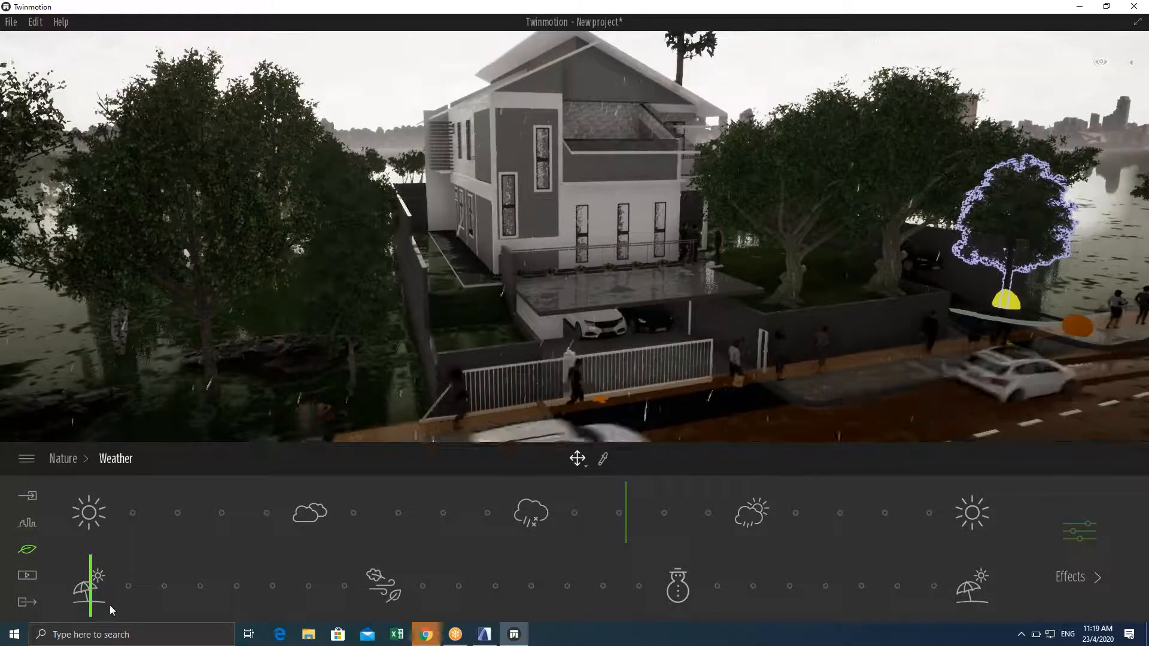
Run the season setting to the end of the year and back to the first summer, and view the rainy house front
left_click_drag(87, 592, 1018, 585)
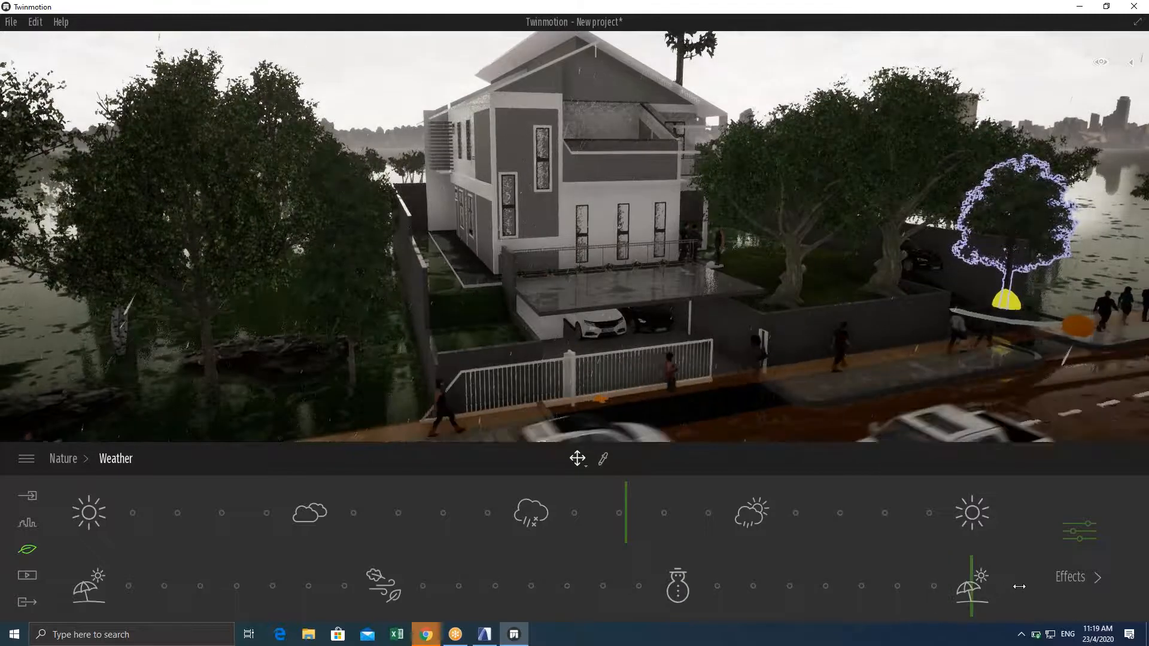
mouse_move(902, 601)
left_mouse_down()
mouse_move(541, 585)
mouse_move(257, 598)
mouse_move(198, 613)
mouse_move(90, 598)
left_mouse_up()
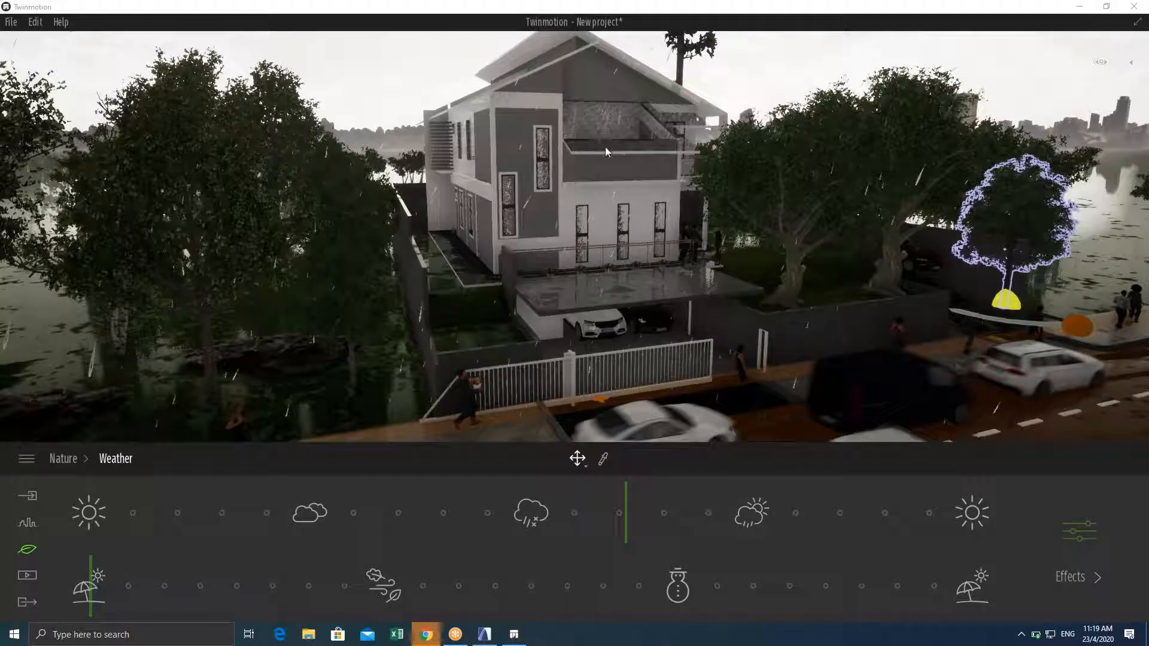
left_click(648, 8)
mouse_move(597, 193)
right_mouse_down()
mouse_move(670, 200)
mouse_move(689, 217)
mouse_move(604, 183)
right_mouse_up()
key("w")
key("s")
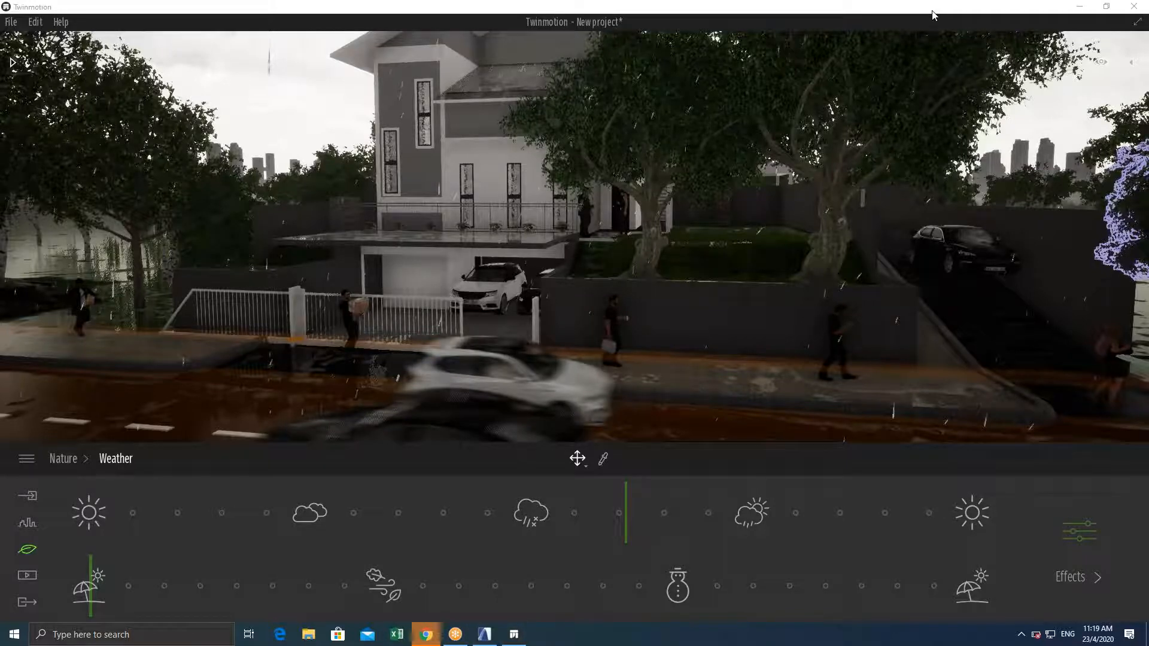
Minimise Twinmotion and the web browser window, and refresh the desktop
left_click(1078, 6)
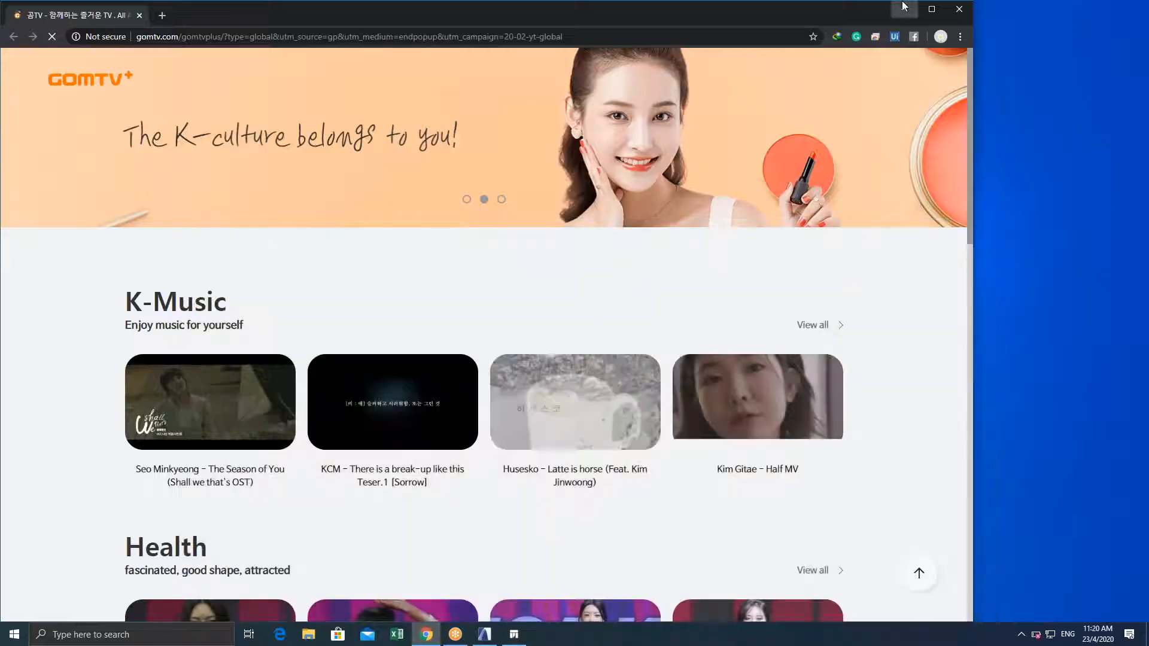
left_click(904, 9)
right_click(648, 100)
left_click(672, 135)
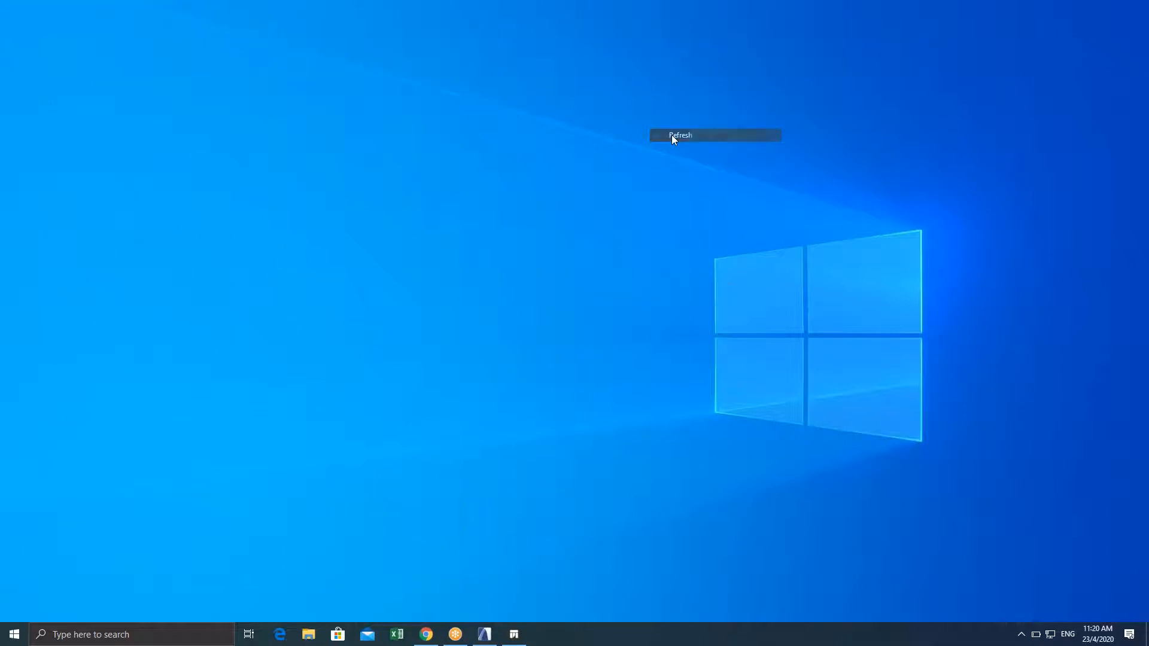
right_click(651, 385)
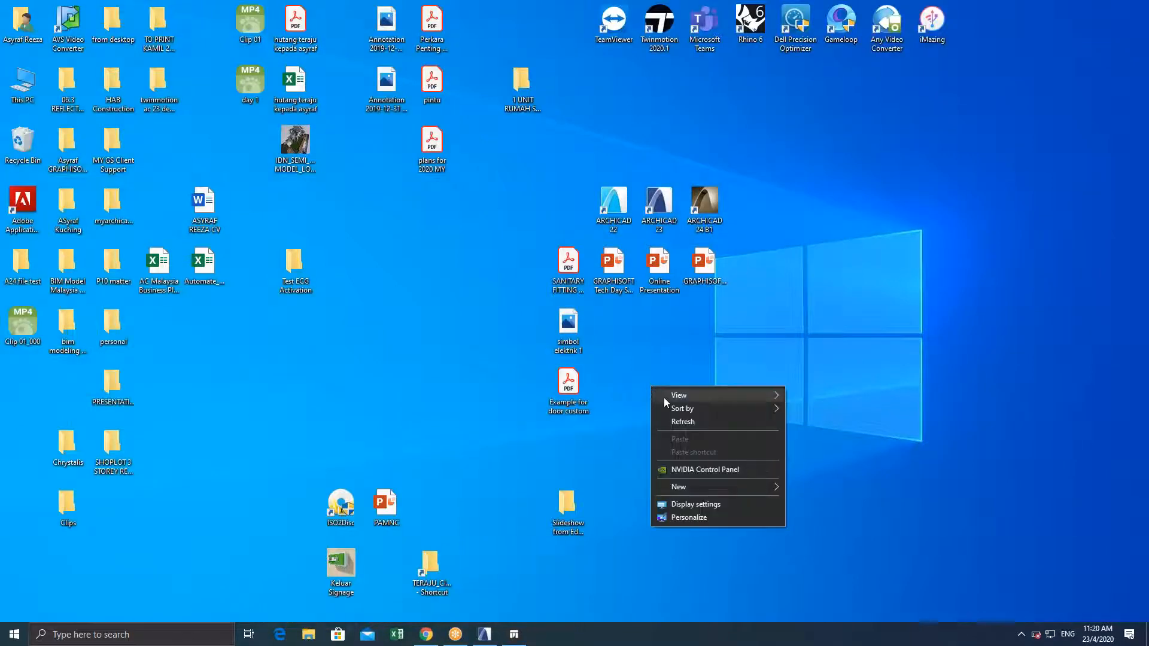
left_click(676, 421)
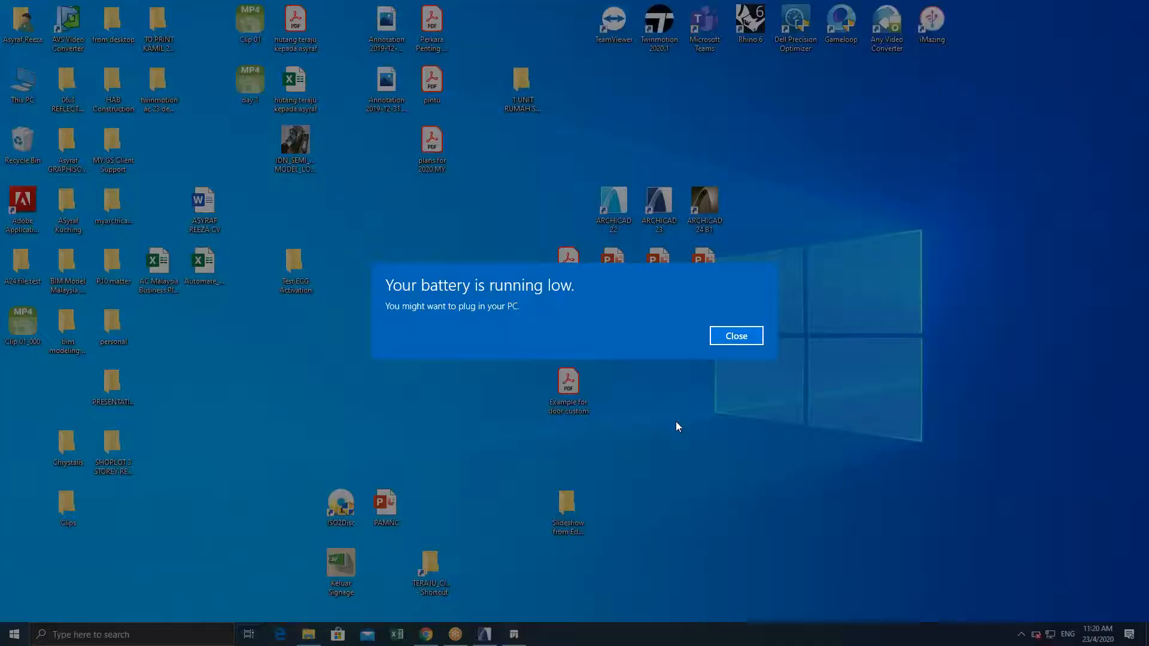
Dismiss the low-battery notice and refresh the desktop several times
left_click(735, 336)
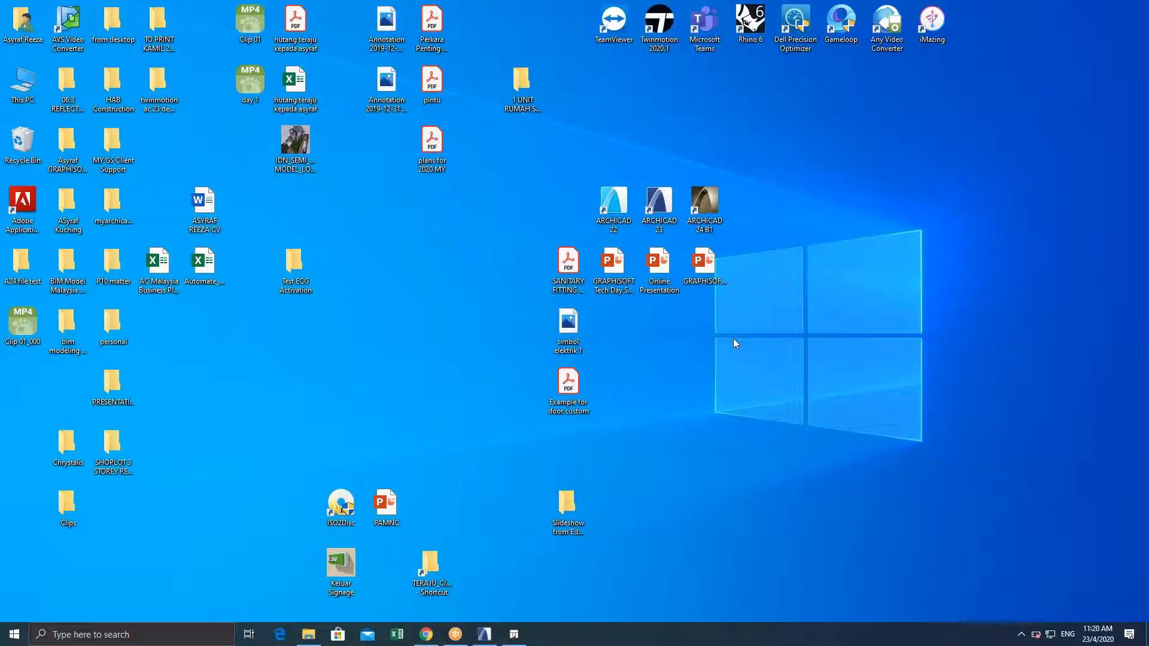
right_click(544, 212)
left_click(565, 248)
right_click(485, 245)
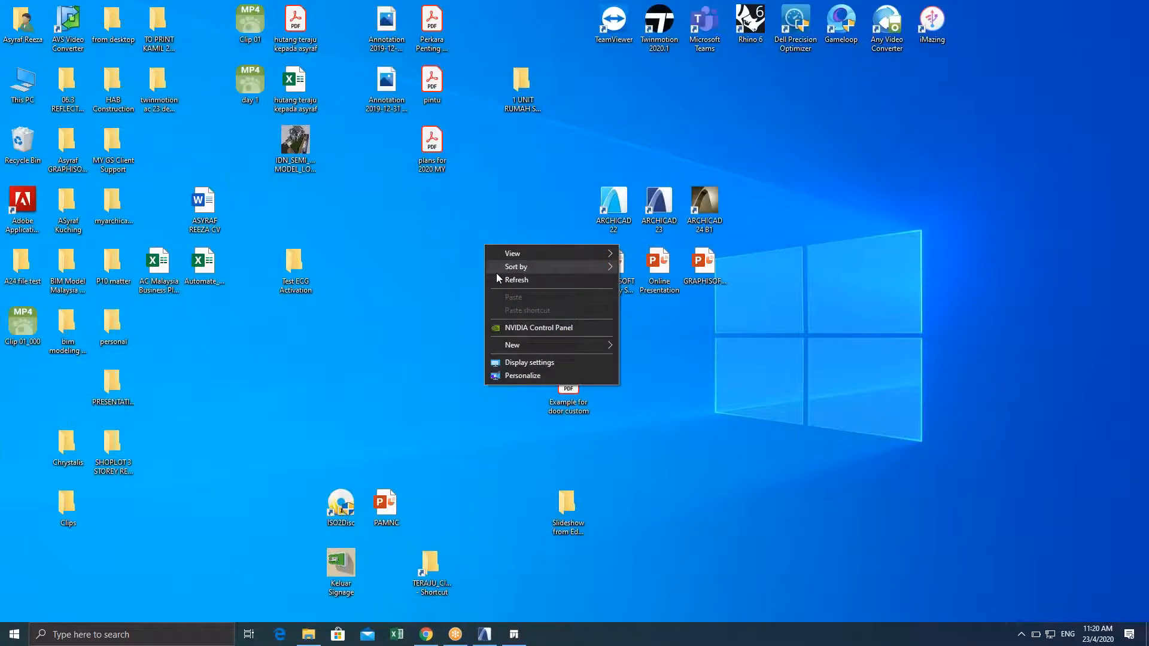
left_click(497, 276)
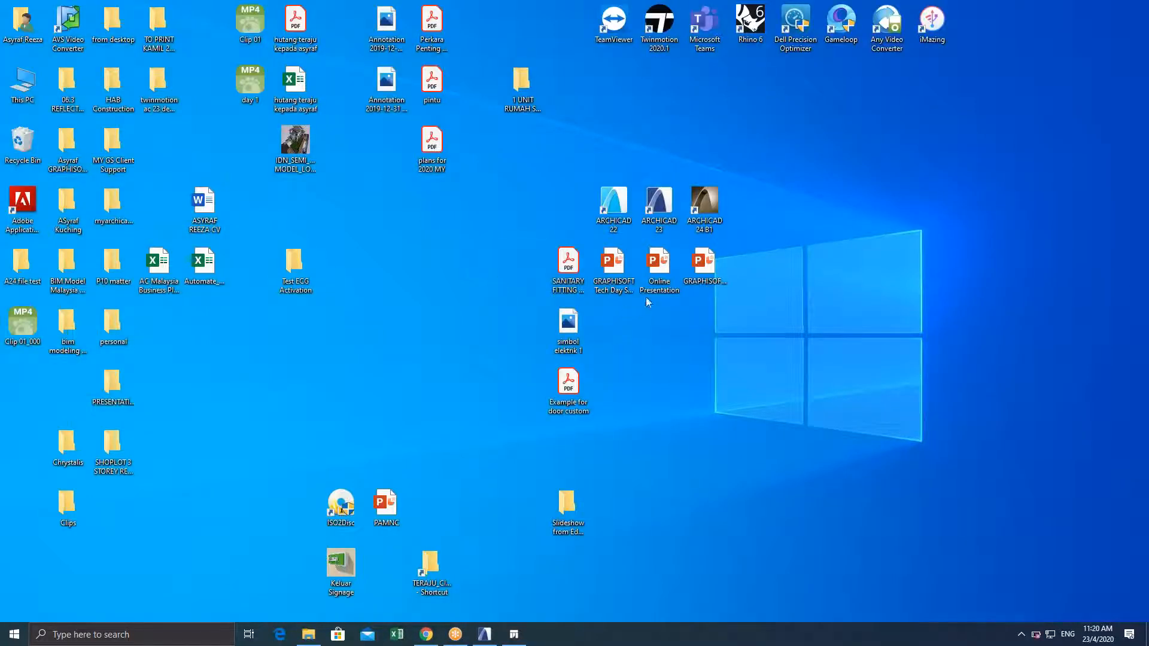
right_click(682, 325)
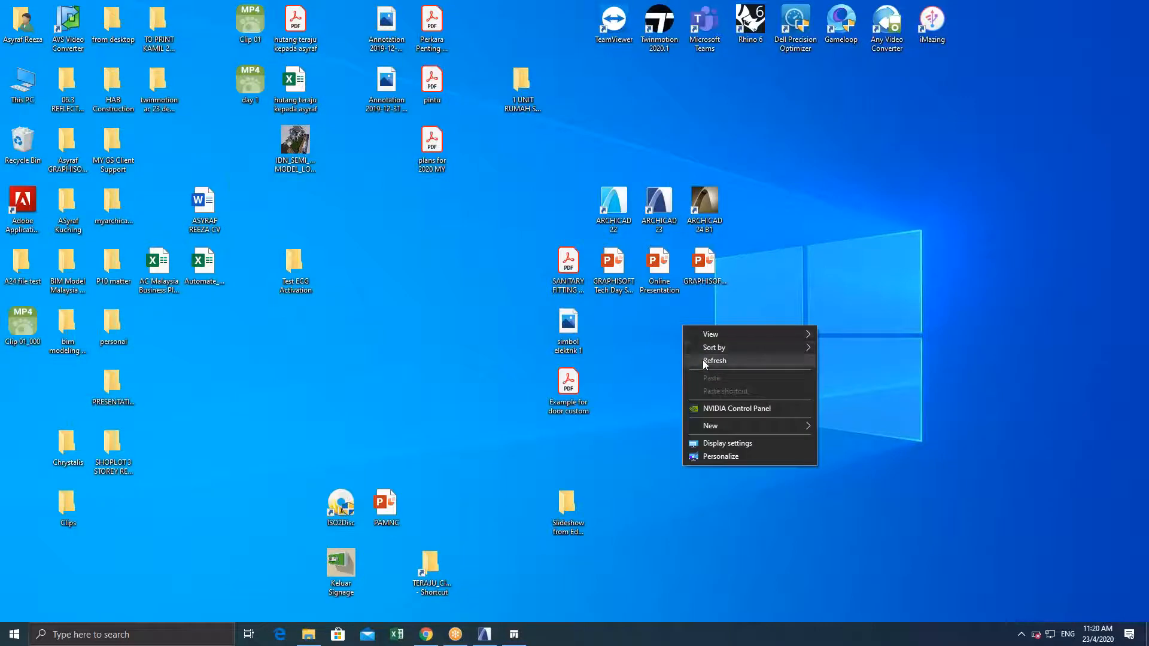
left_click(704, 360)
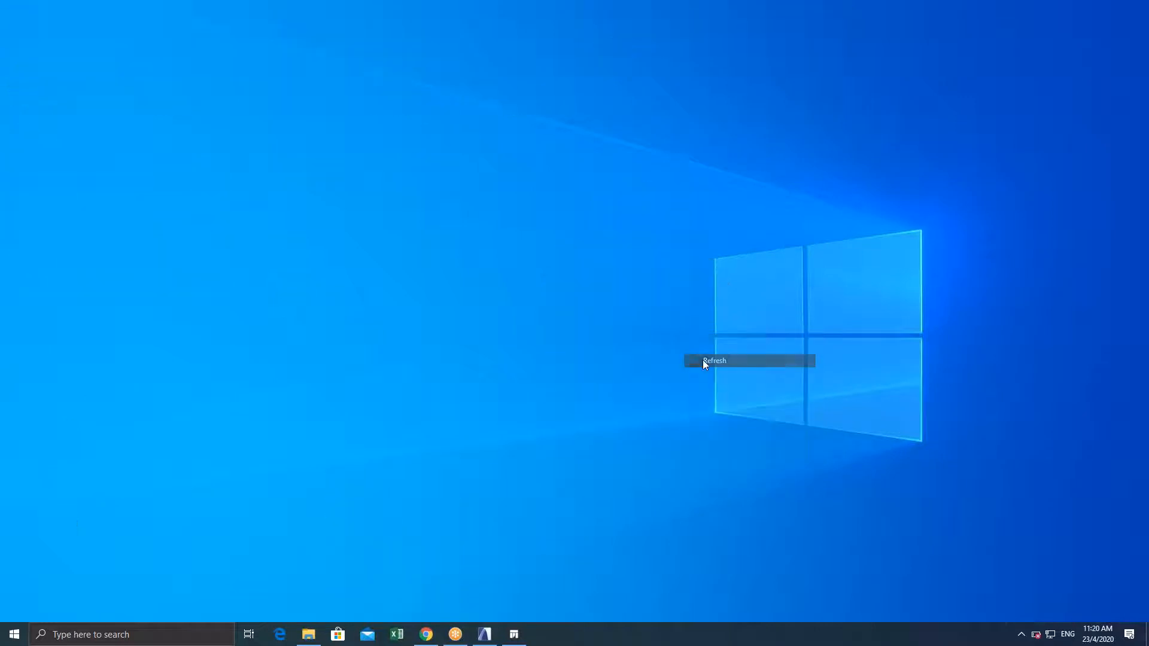
right_click(770, 219)
left_click(784, 256)
right_click(784, 259)
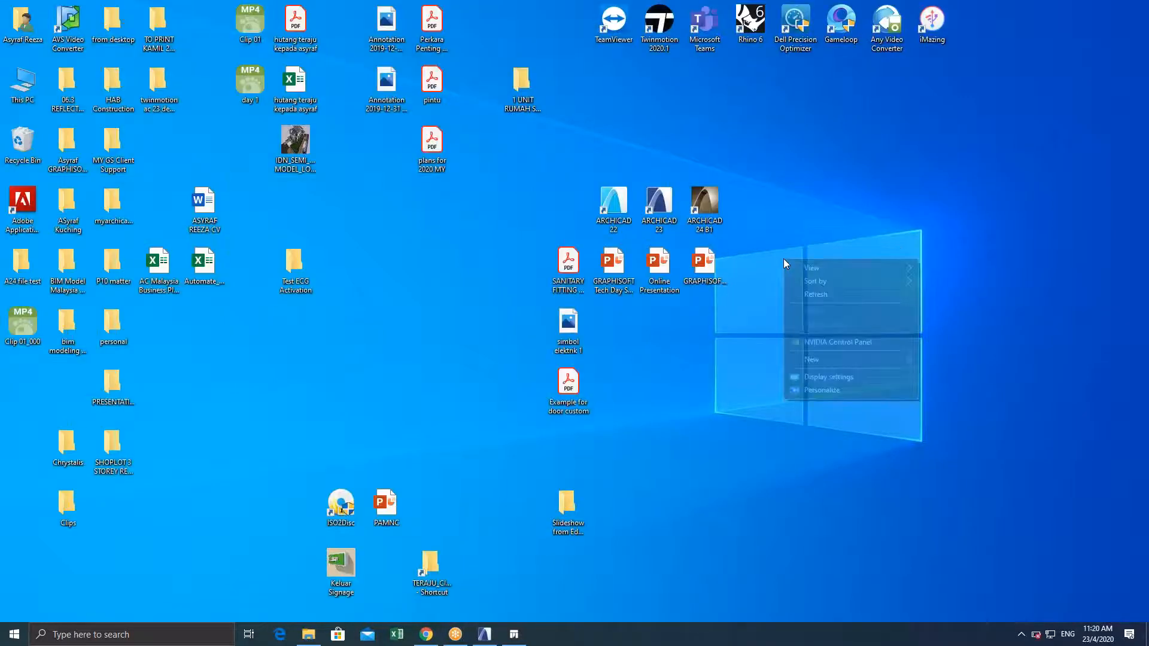
left_click(795, 295)
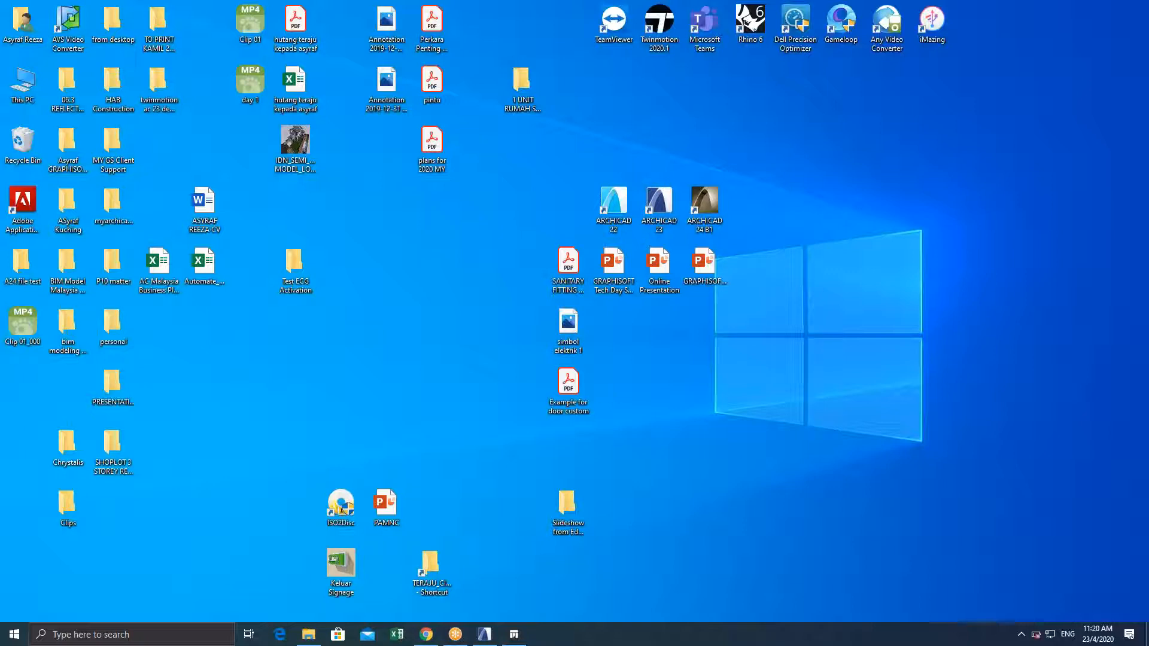
right_click(774, 262)
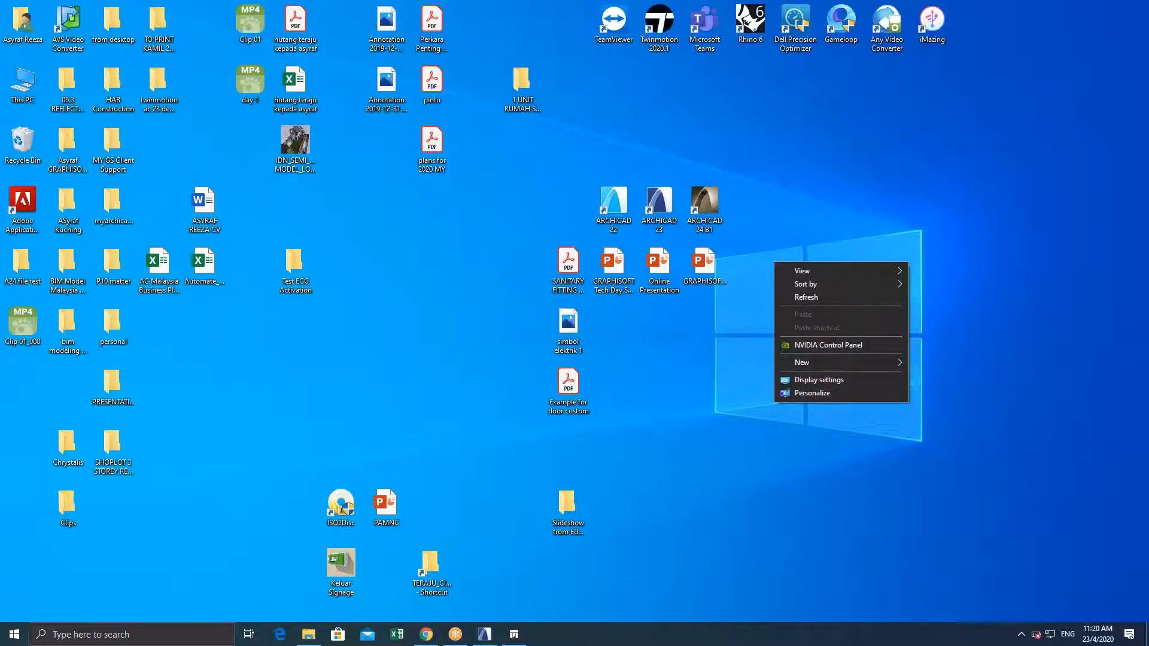
left_click(837, 296)
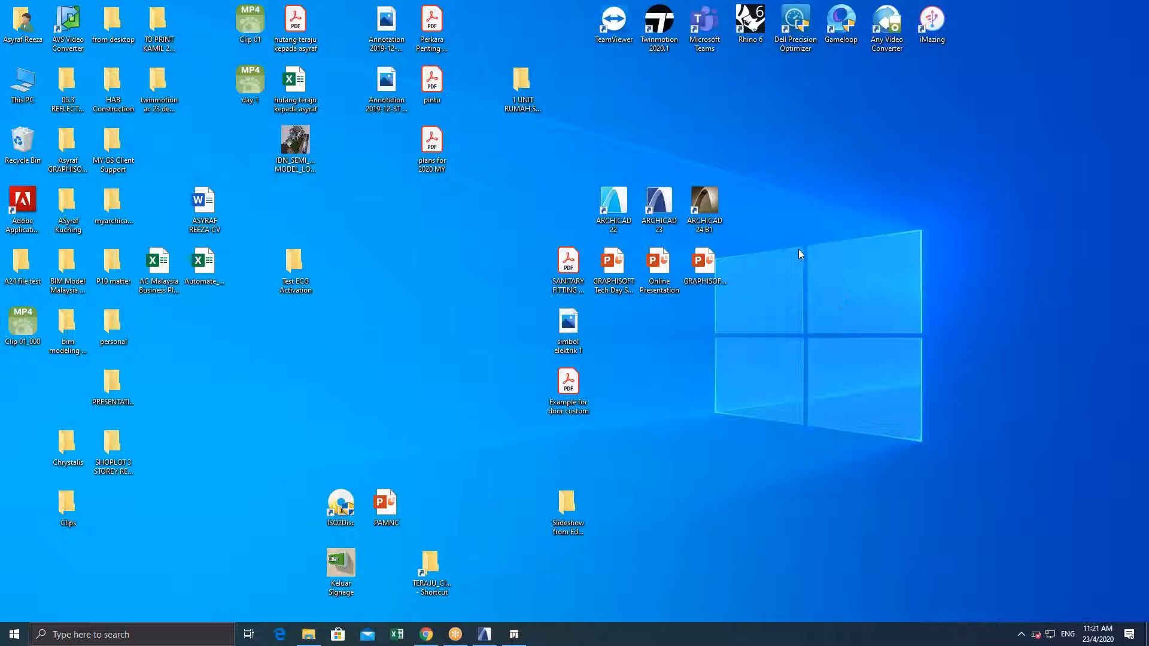
right_click(816, 178)
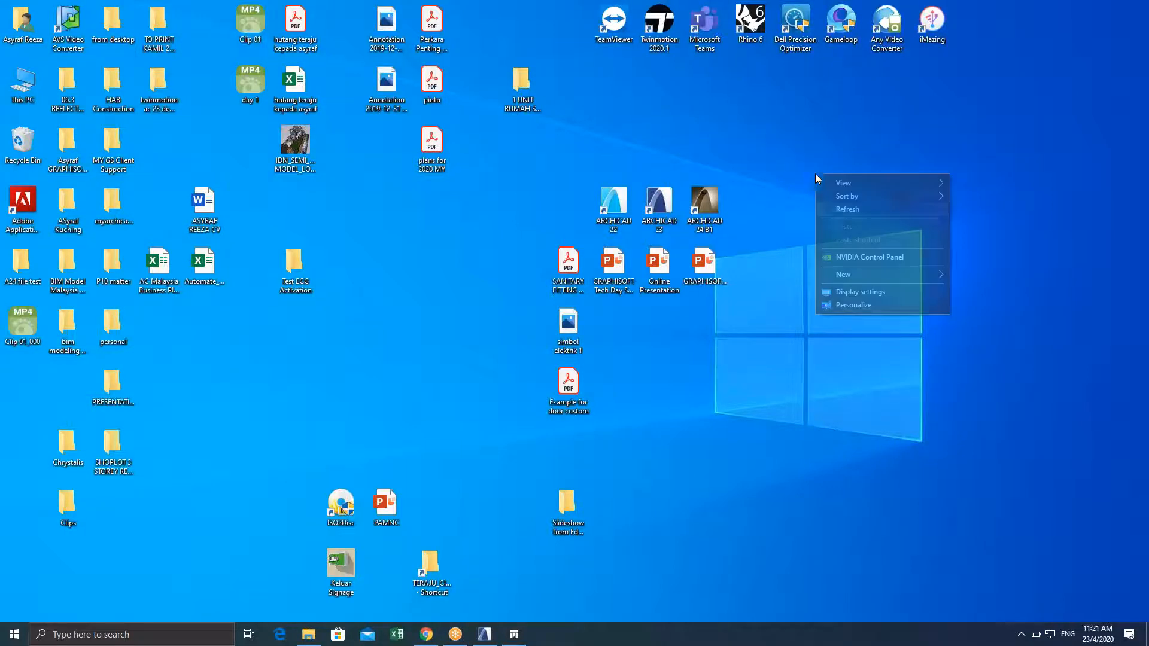
left_click(833, 212)
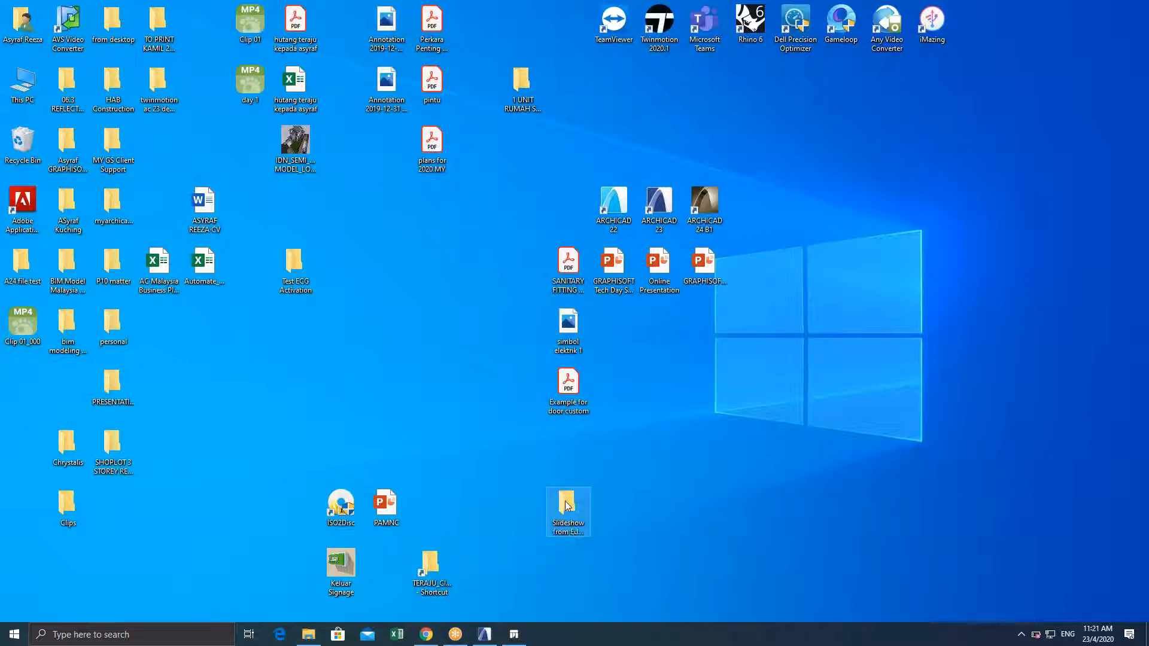
Open the Comparison PDF from Documents > GRAPHISOFT DOCUMENT > GRAPHISOFT > Marketing materials in Adobe Acrobat
double_click(584, 491)
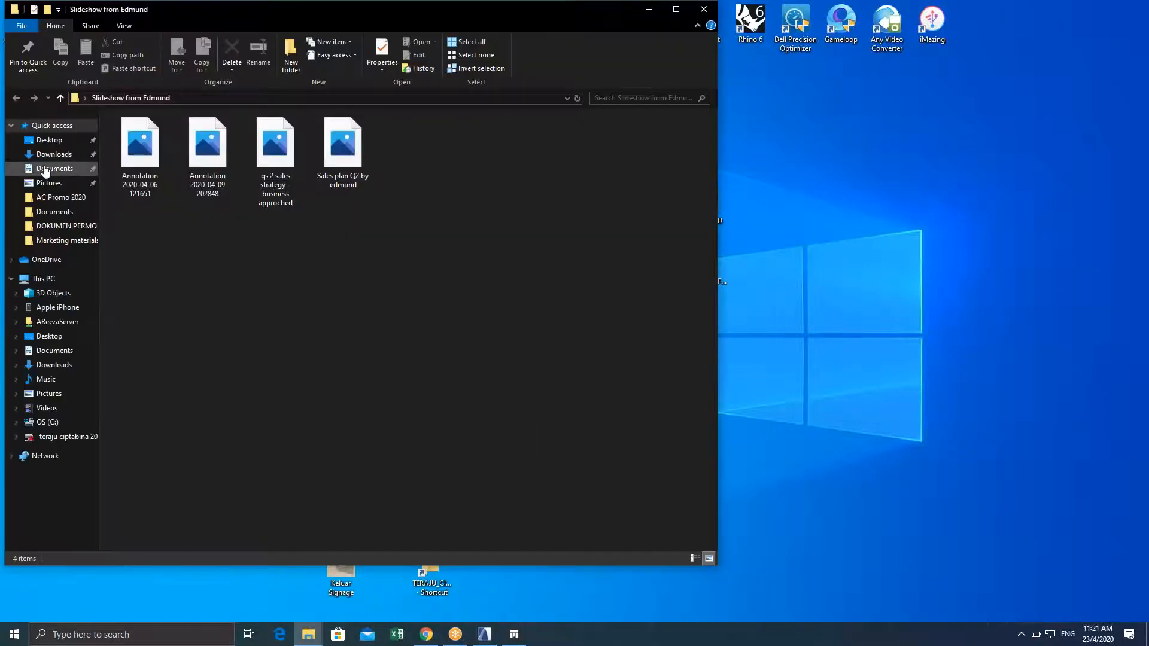
left_click(57, 170)
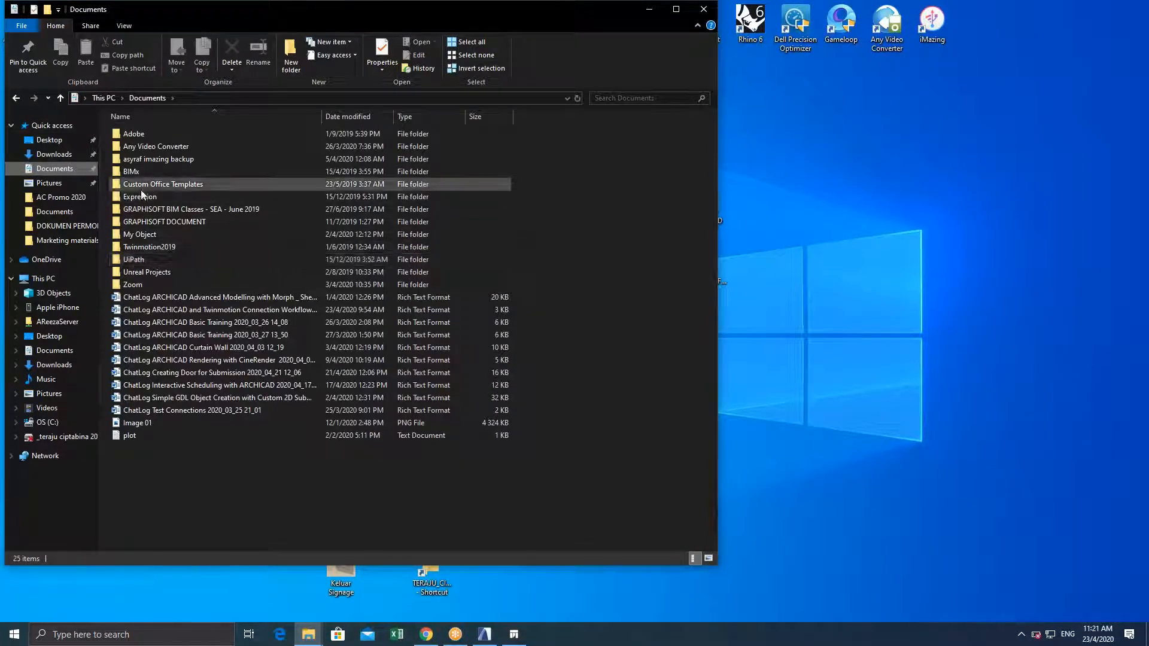
left_click(153, 221)
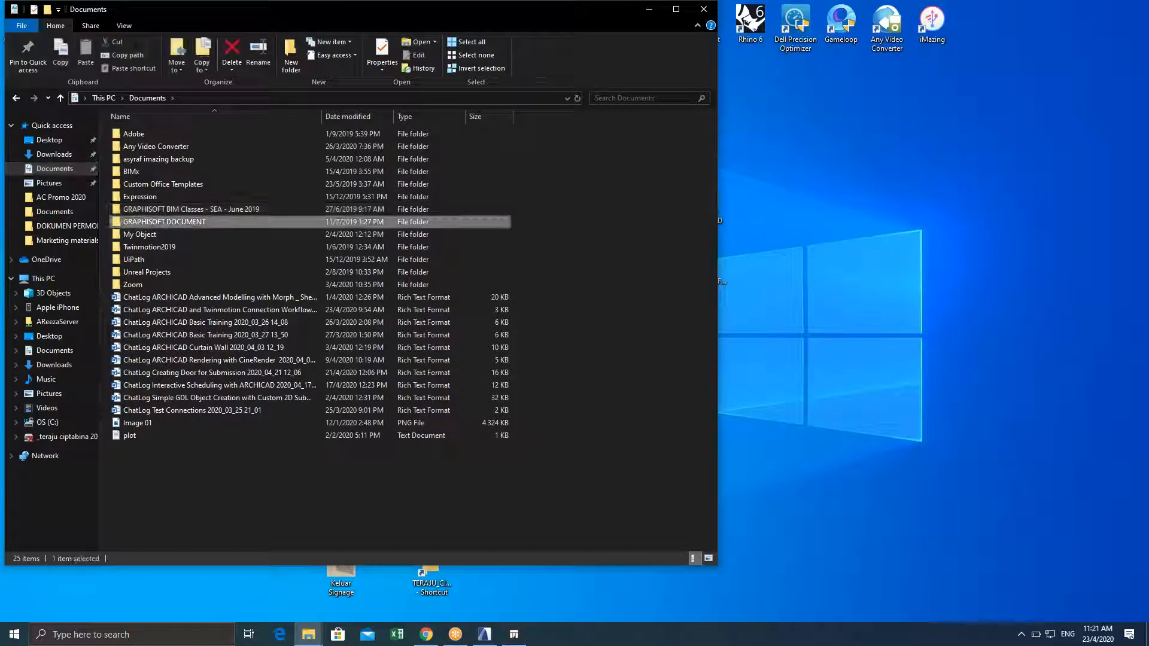
double_click(153, 220)
left_click(154, 146)
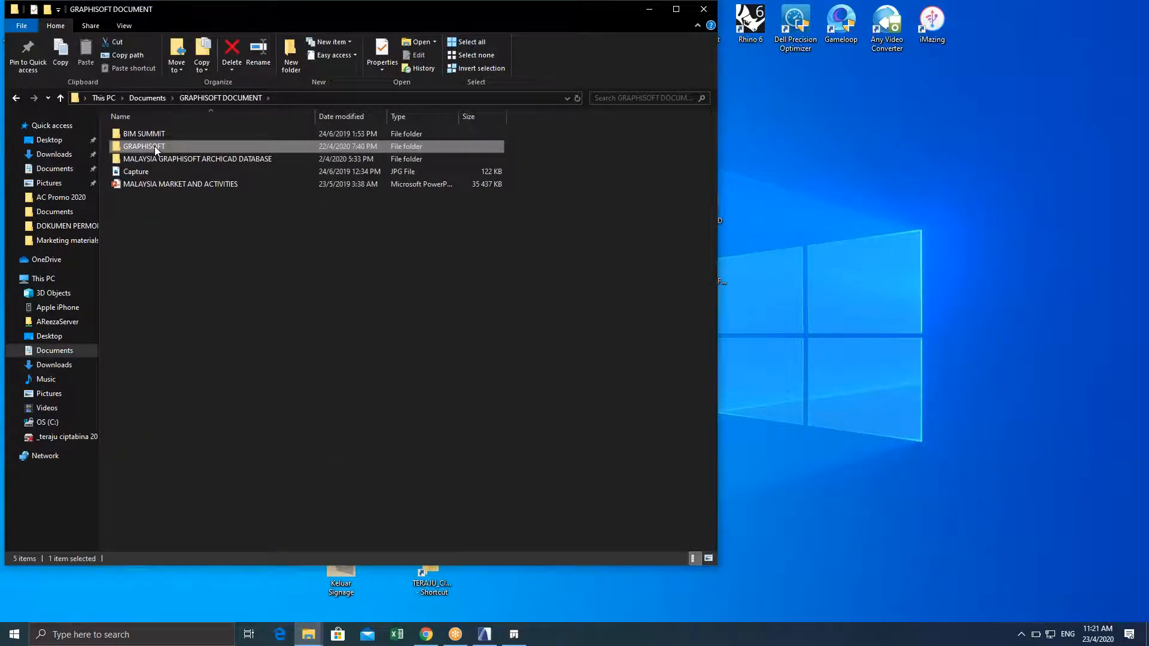
double_click(154, 146)
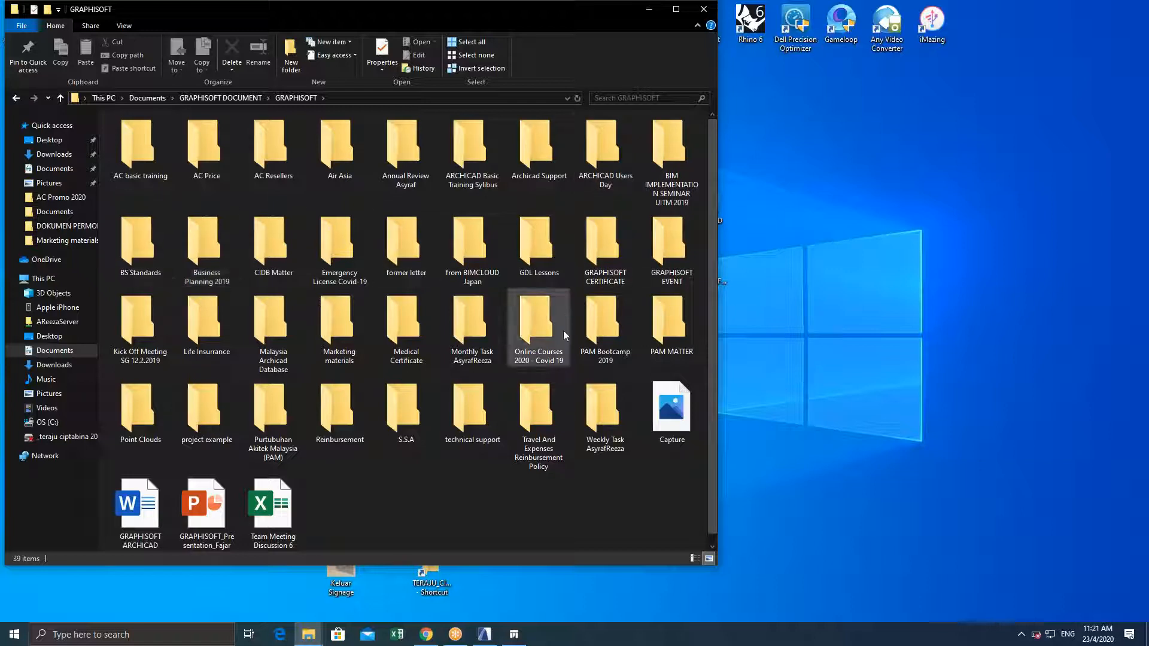
double_click(339, 329)
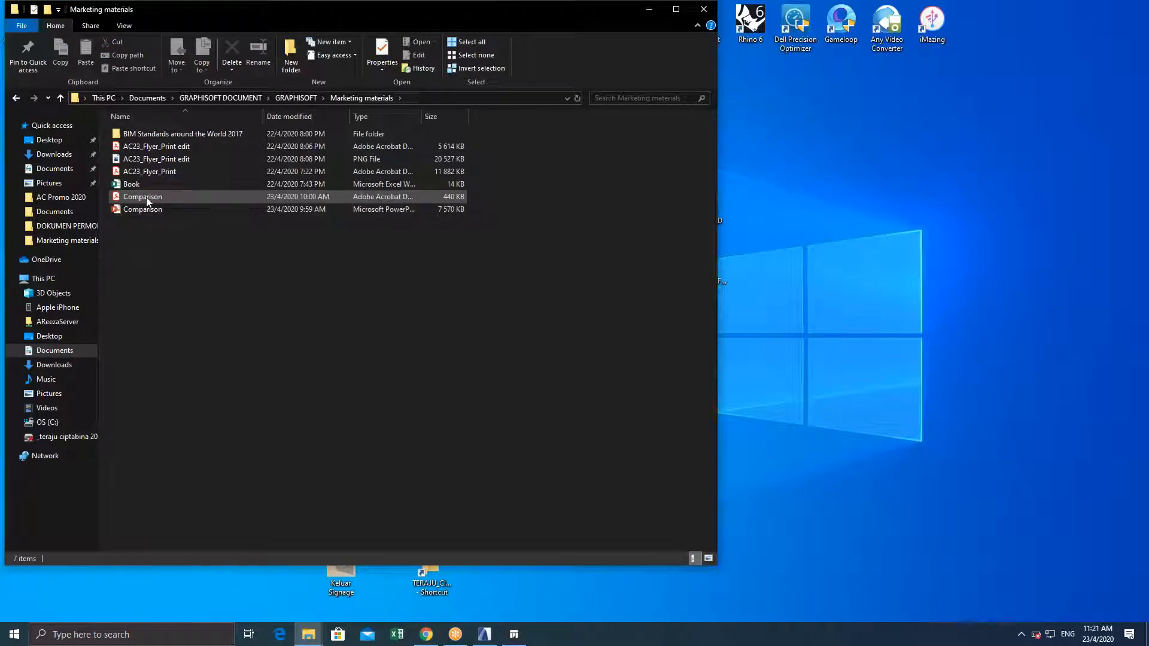
double_click(146, 196)
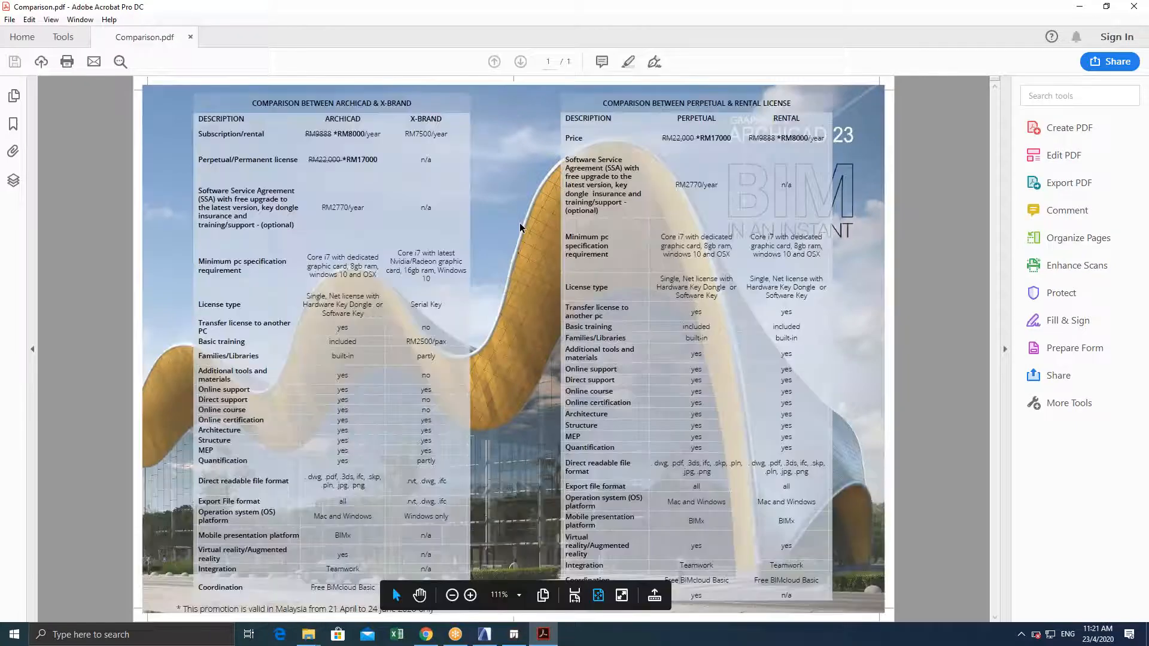
Enlarge the perpetual and rental license comparison to 300% and examine its price row
scroll(580, 266, "up", 3, "ctrl")
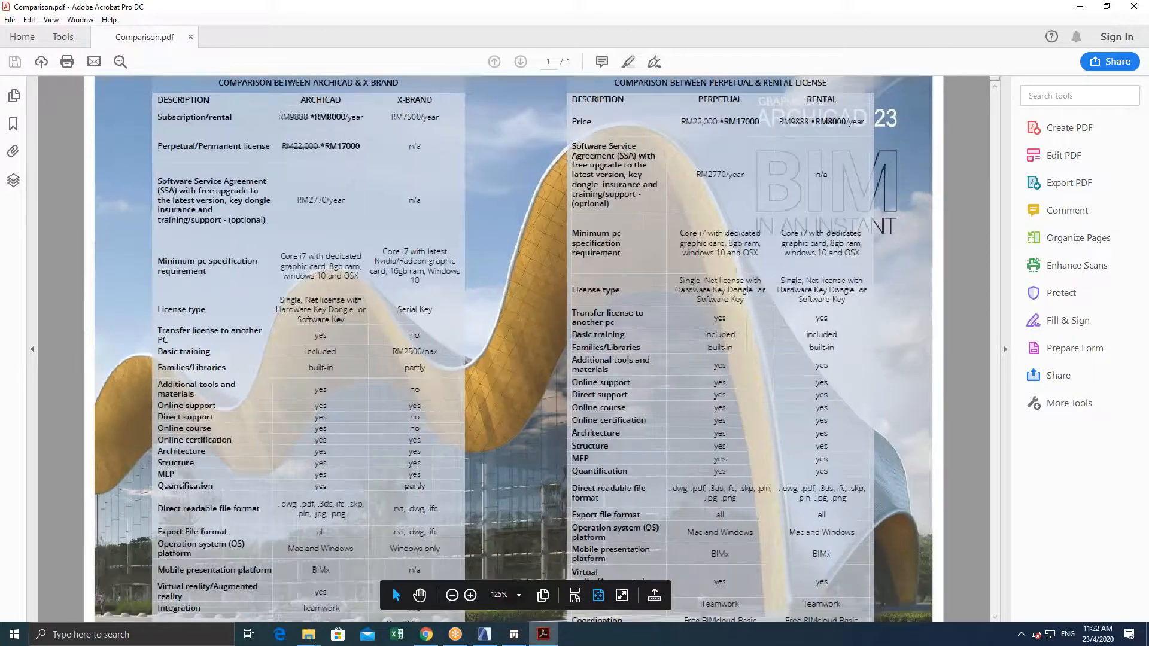
scroll(579, 251, "up", 2, "ctrl")
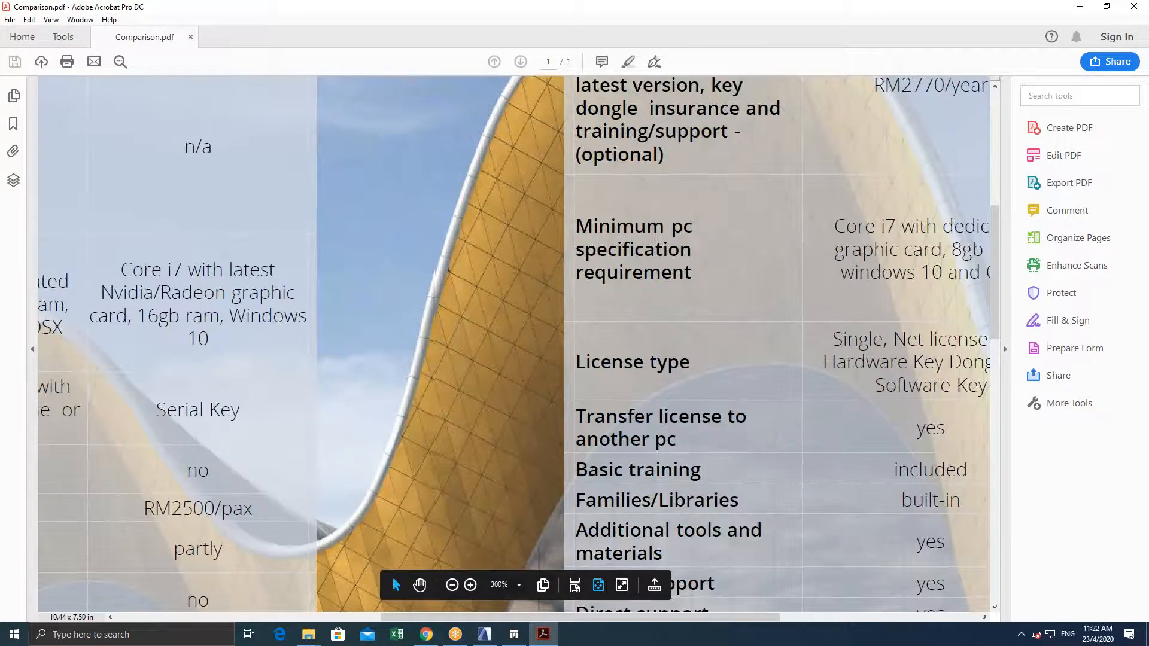
middle_click_drag(569, 397, 795, 320)
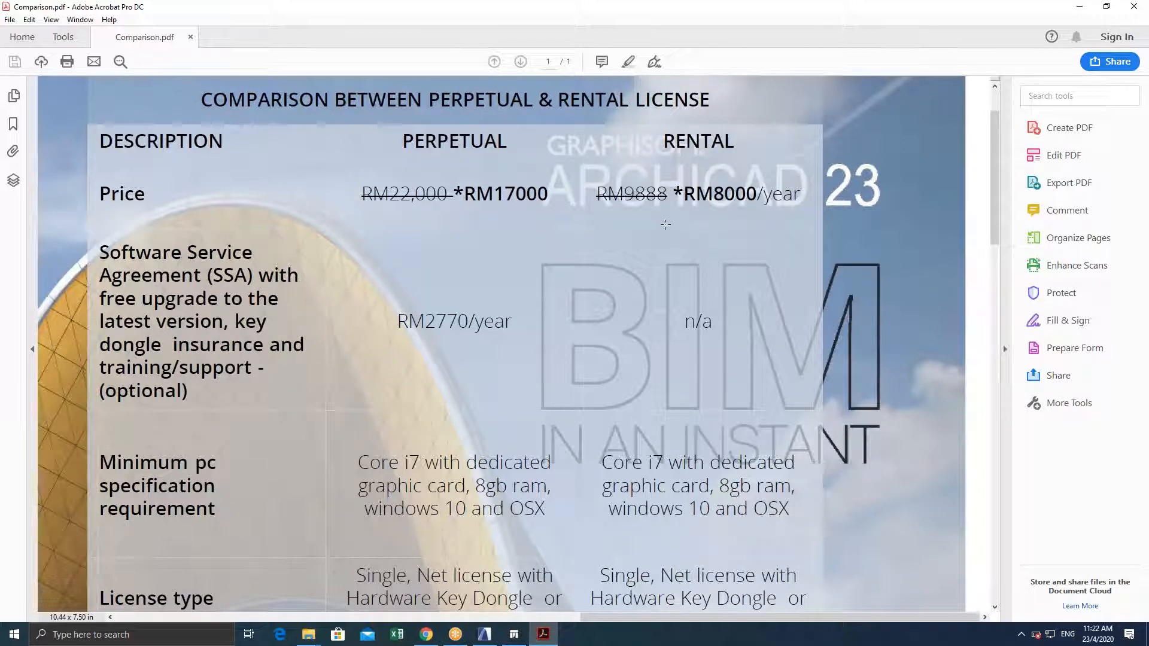
scroll(682, 230, "down", 2, "ctrl")
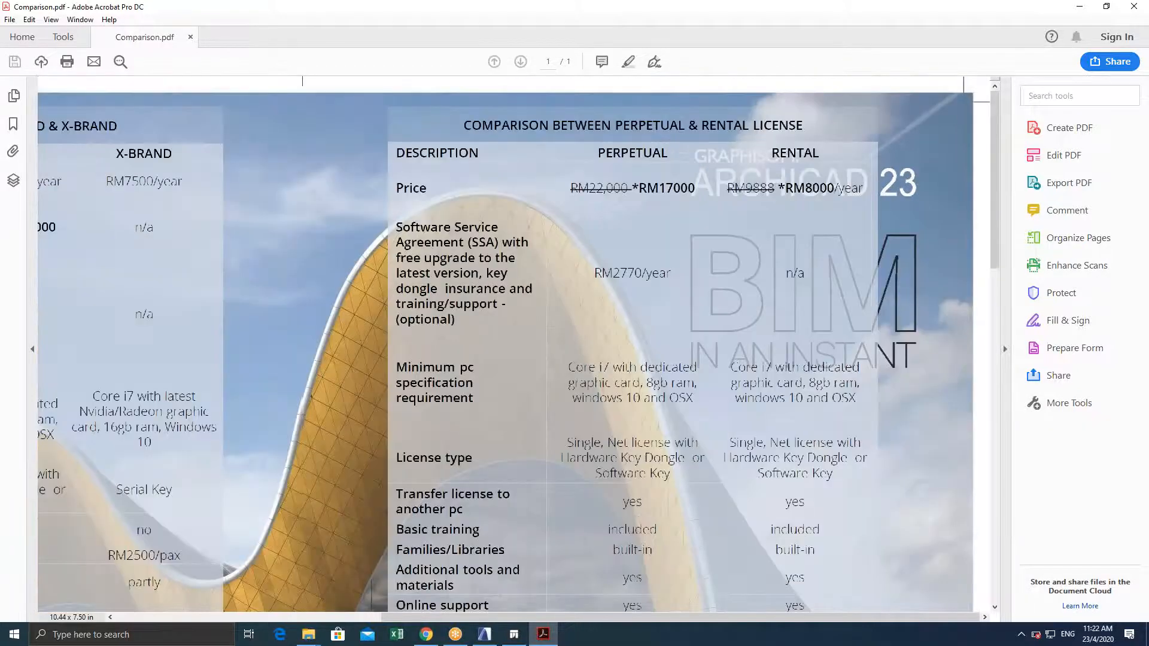
scroll(737, 324, "up", 2, "ctrl")
scroll(737, 324, "up", 1)
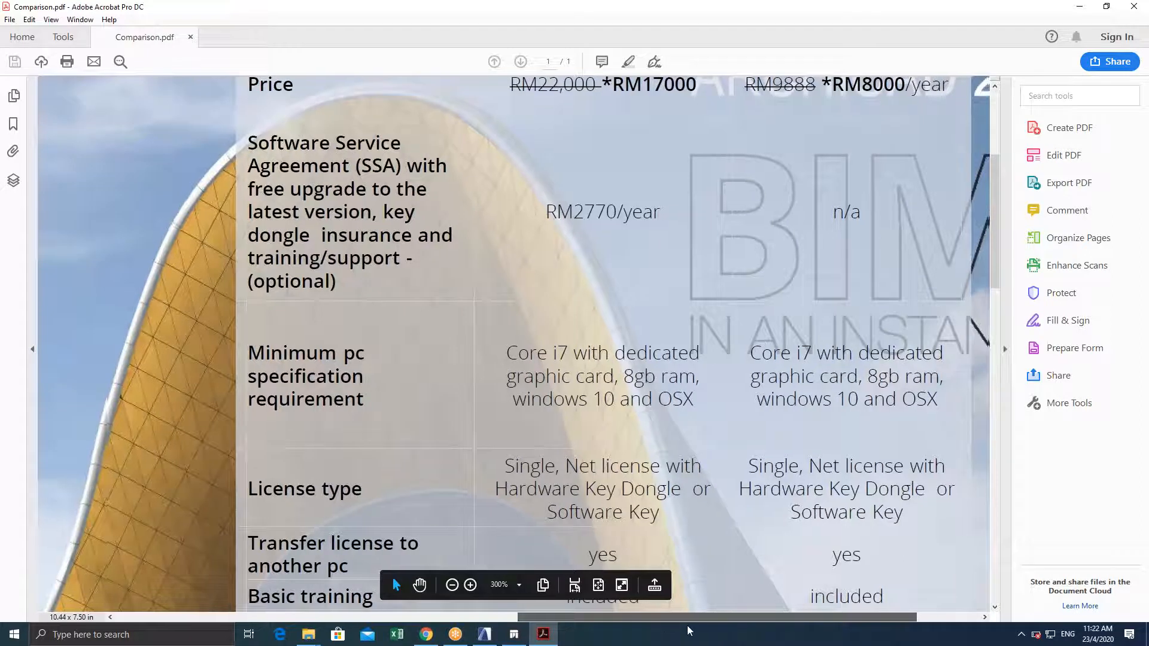
left_click_drag(687, 627, 740, 626)
scroll(737, 359, "up", 3)
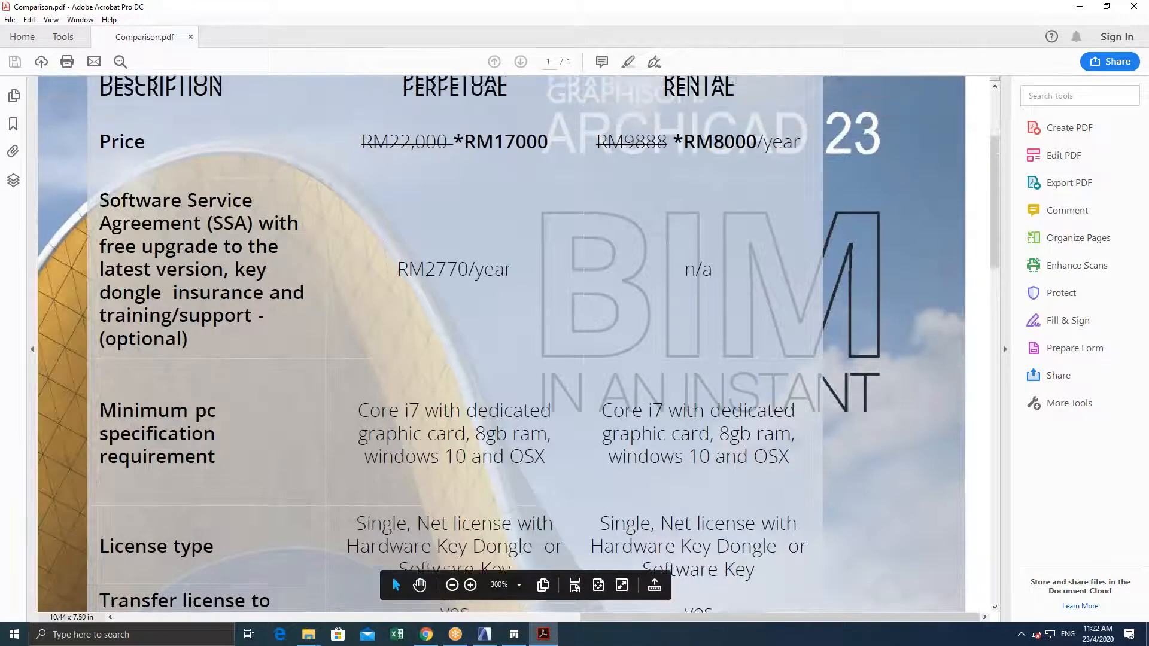
scroll(706, 122, "up", 3)
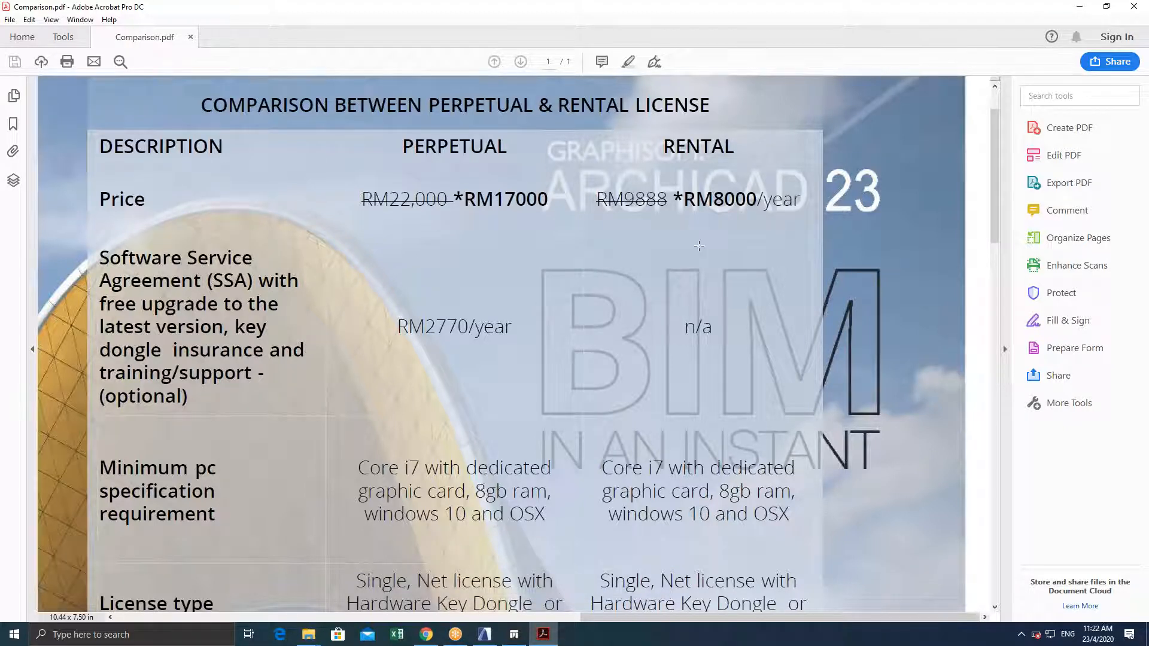
Read through the license comparison from the PC requirements and license type down to file formats and mobile presentation platform
scroll(699, 246, "down", 4)
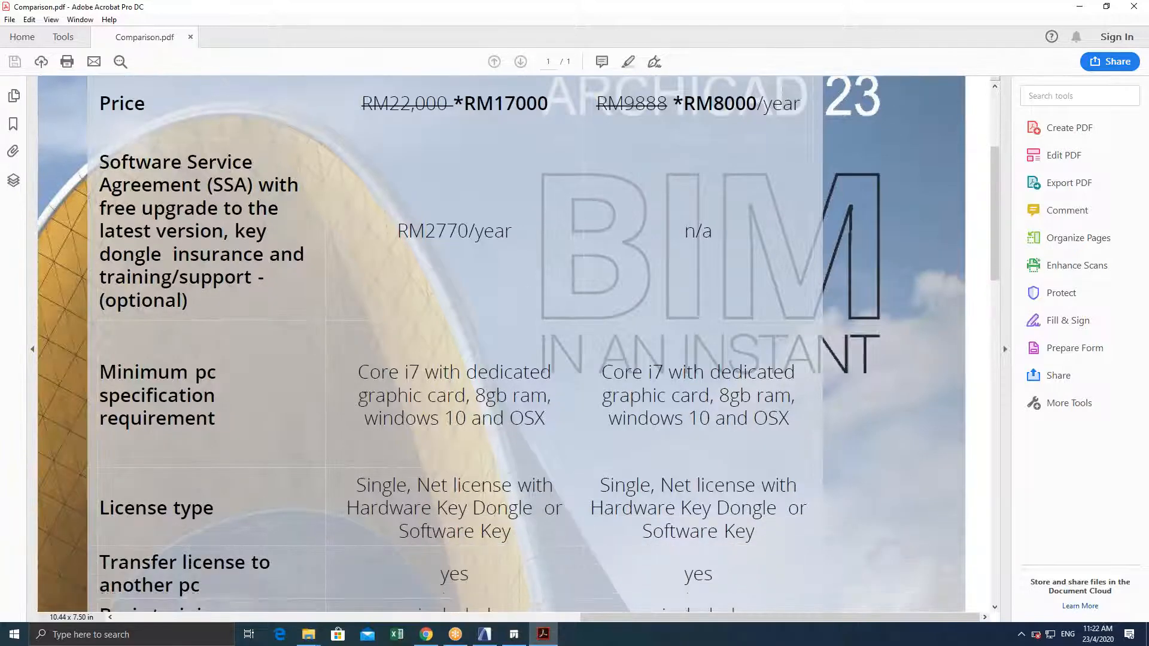
scroll(699, 246, "down", 3)
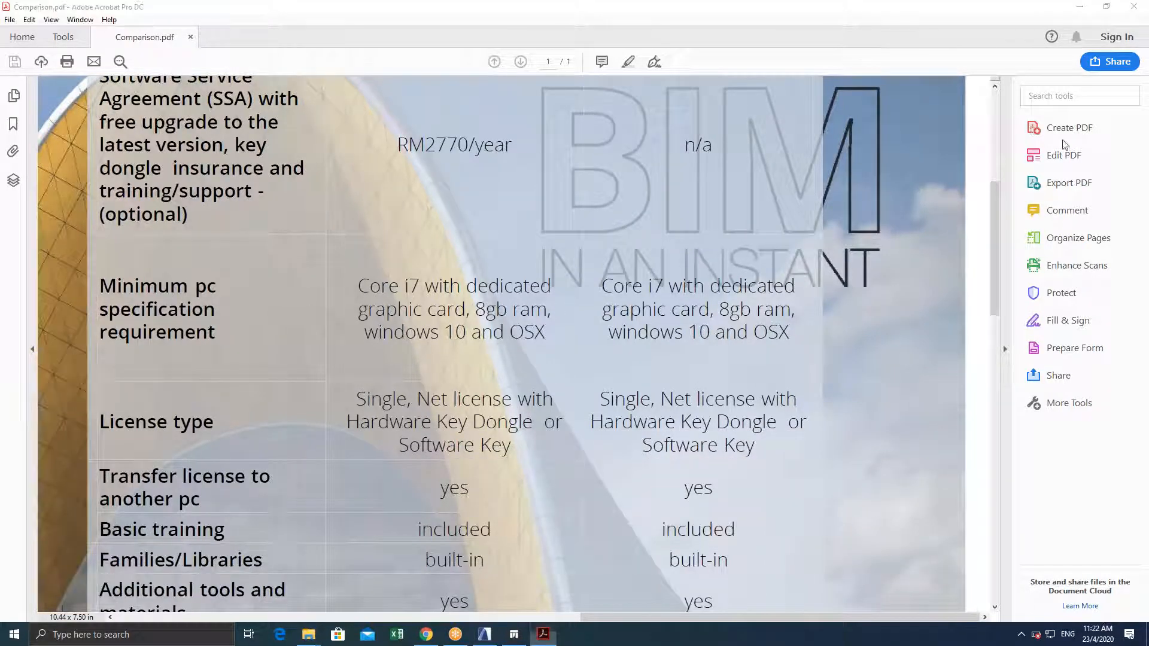
left_click_drag(996, 264, 996, 313)
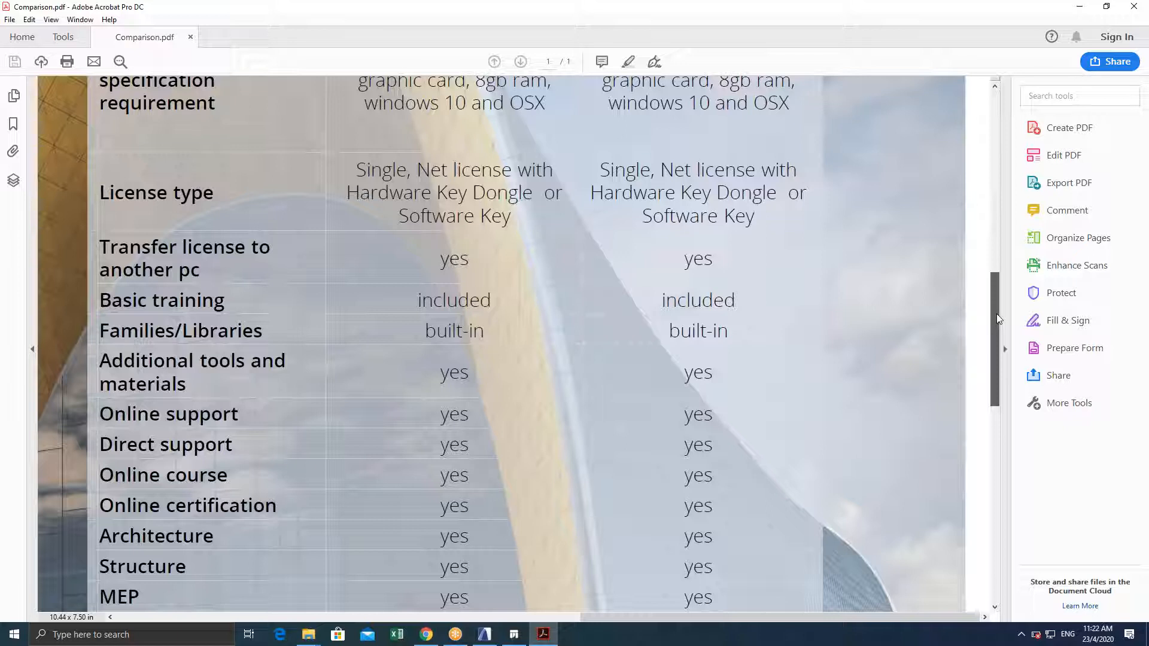
left_click_drag(996, 314, 1001, 372)
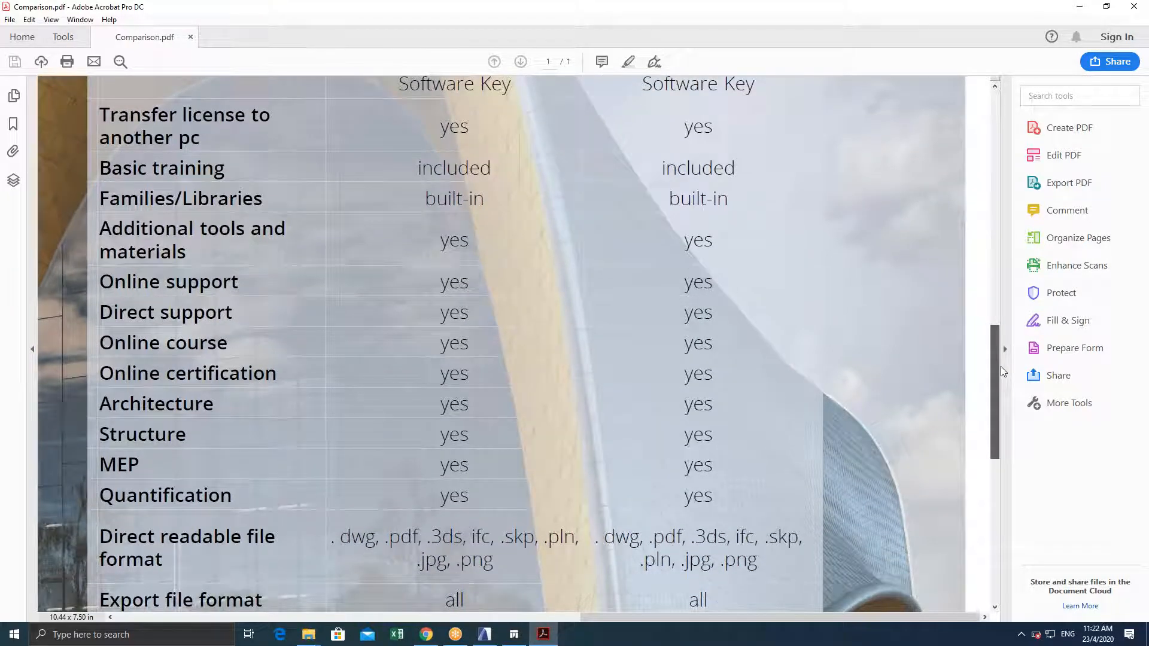
left_click_drag(1000, 367, 1004, 425)
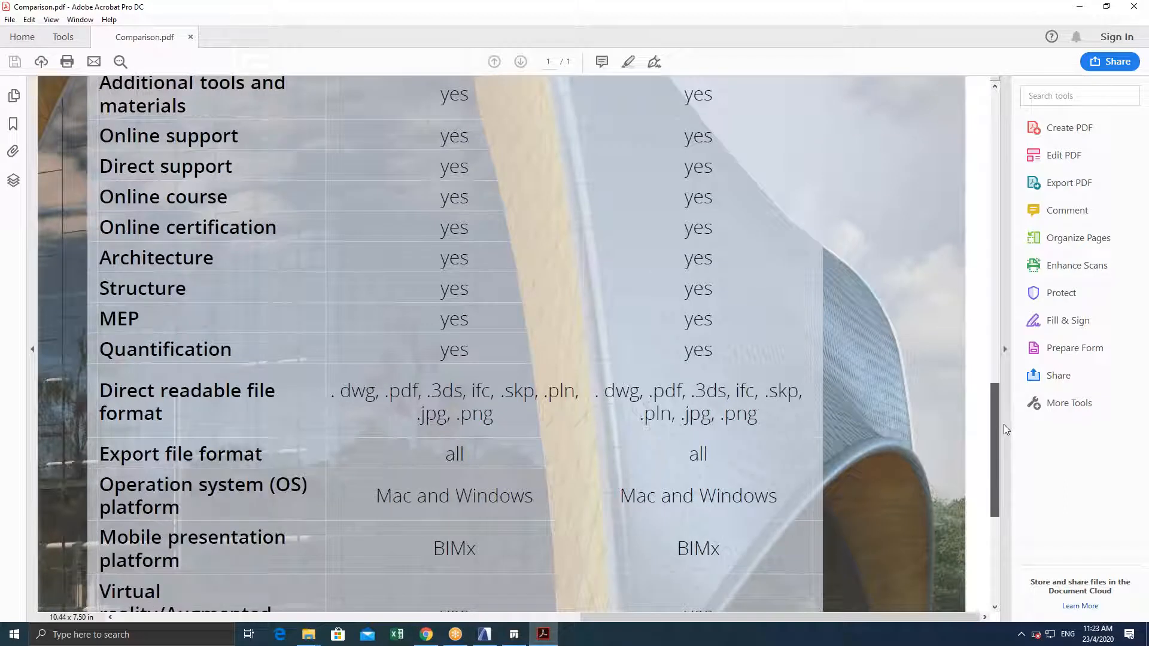
left_click_drag(1003, 425, 996, 431)
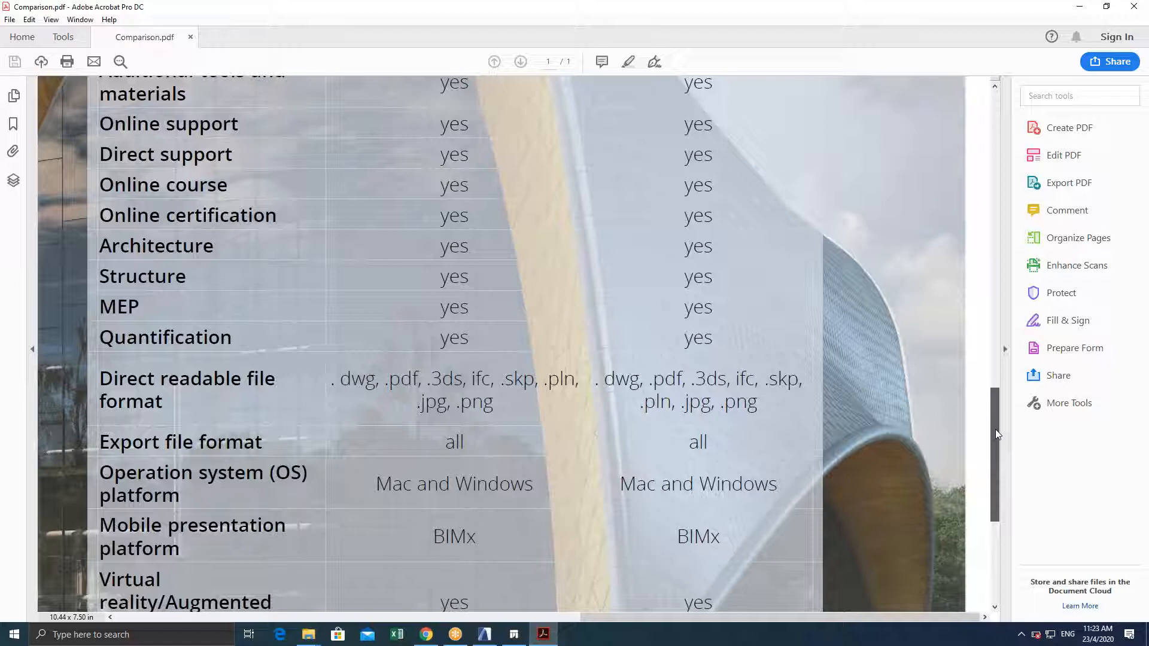
Return to the start of the license comparison and examine the price and Software Service Agreement rows
left_click_drag(996, 429, 982, 149)
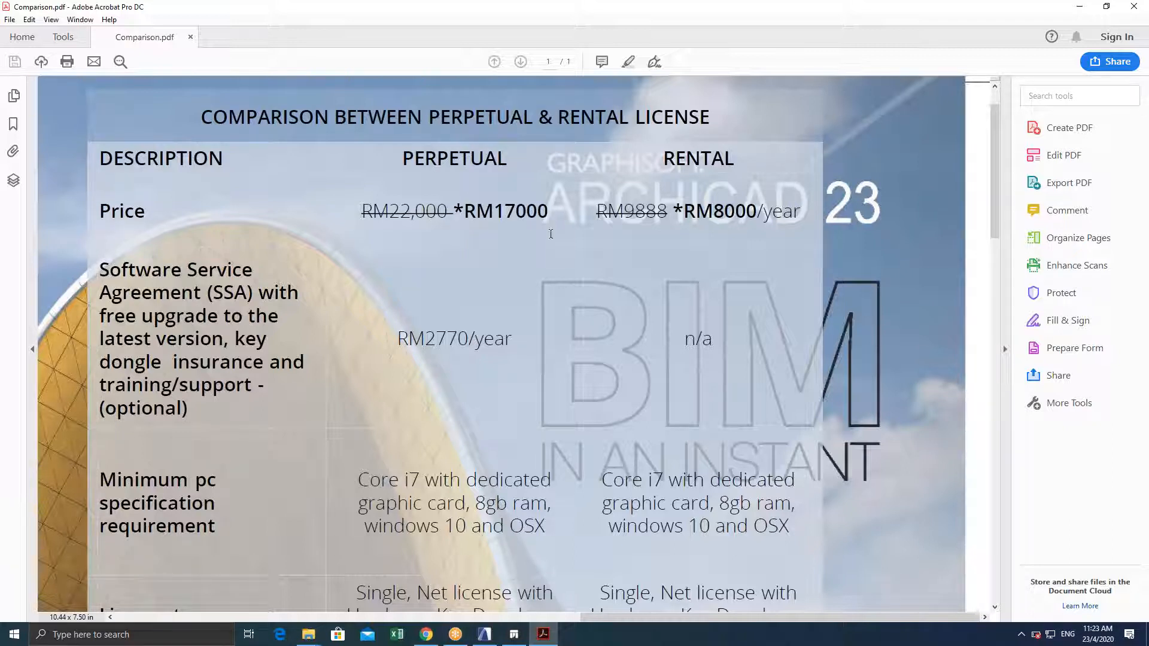
scroll(533, 248, "down", 1)
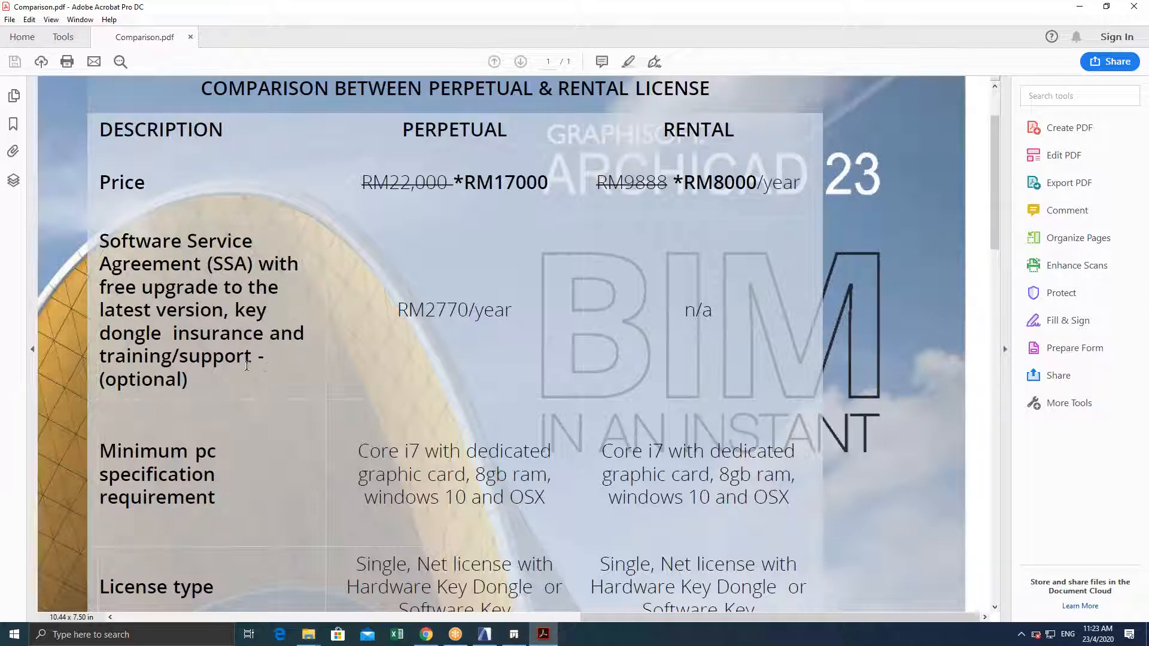
scroll(385, 321, "down", 1)
scroll(385, 320, "down", 1)
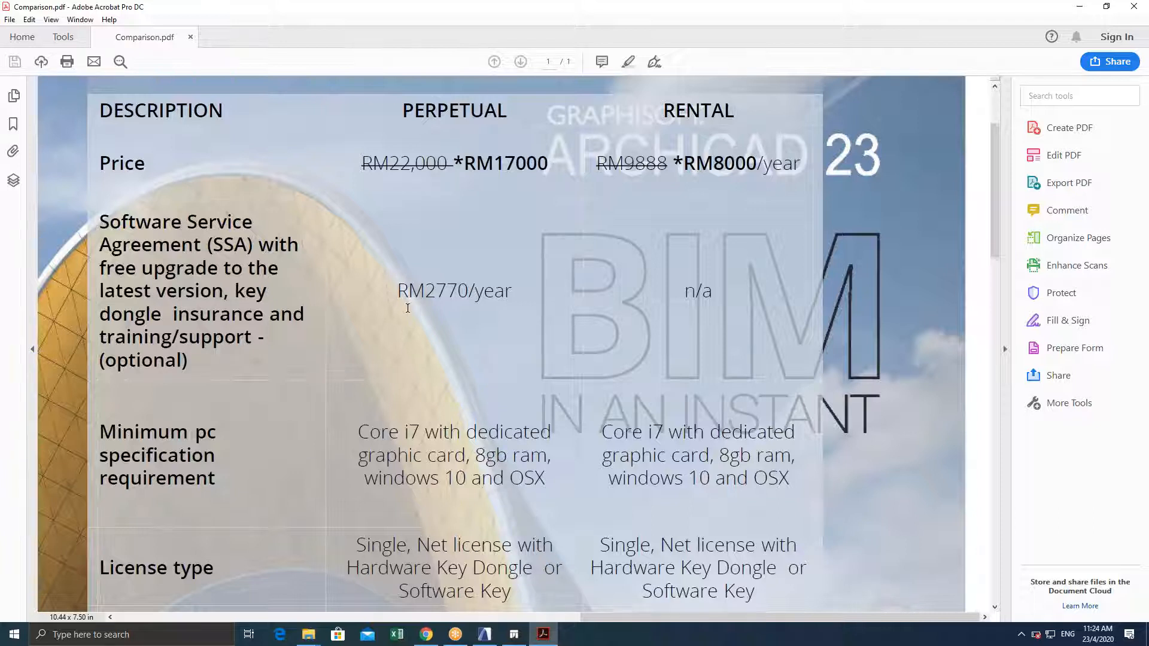
scroll(267, 305, "down", 1)
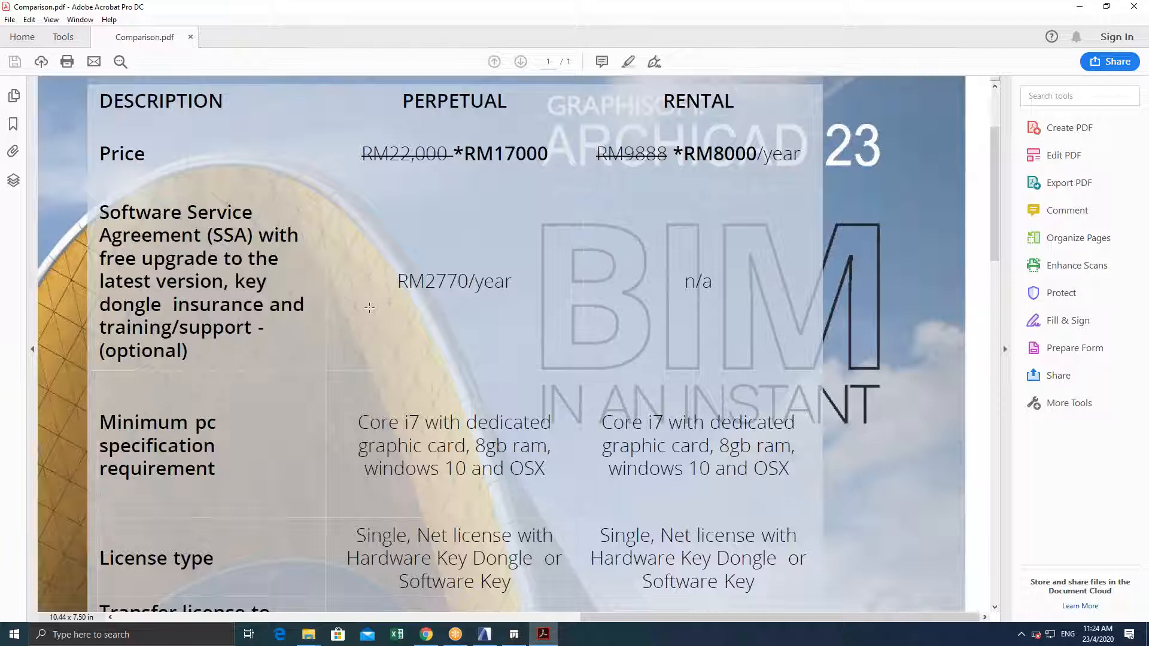
Read through the license comparison from the service agreement to the integration row, return to its start and close the PDF
scroll(369, 307, "down", 3)
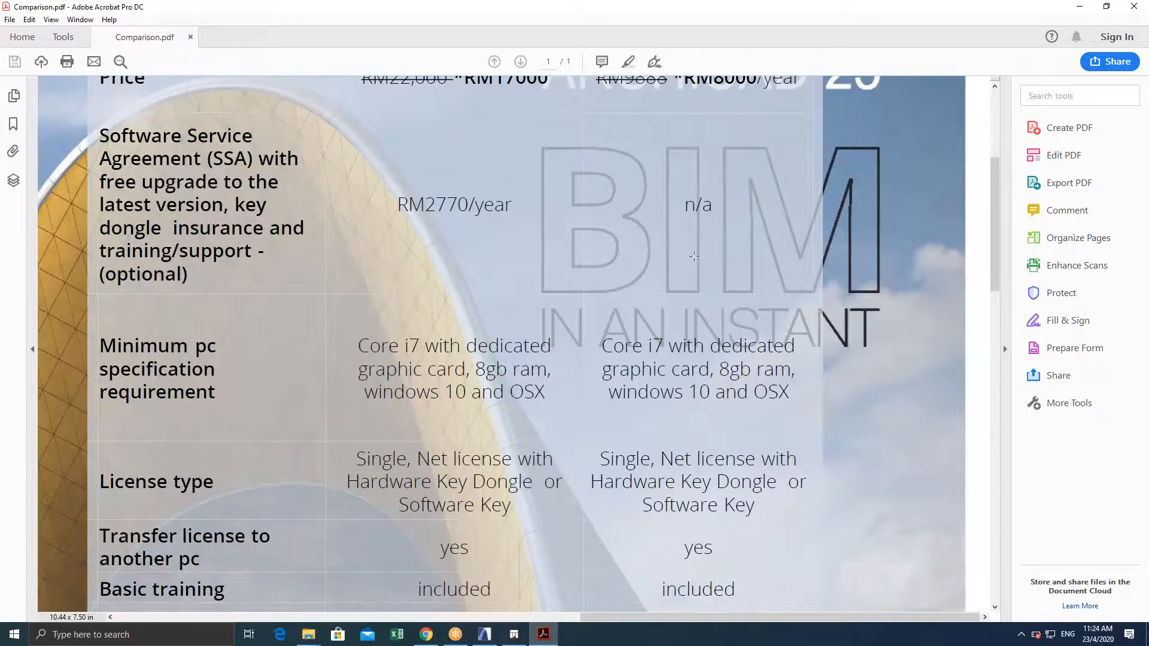
scroll(693, 256, "down", 5)
scroll(857, 256, "down", 4)
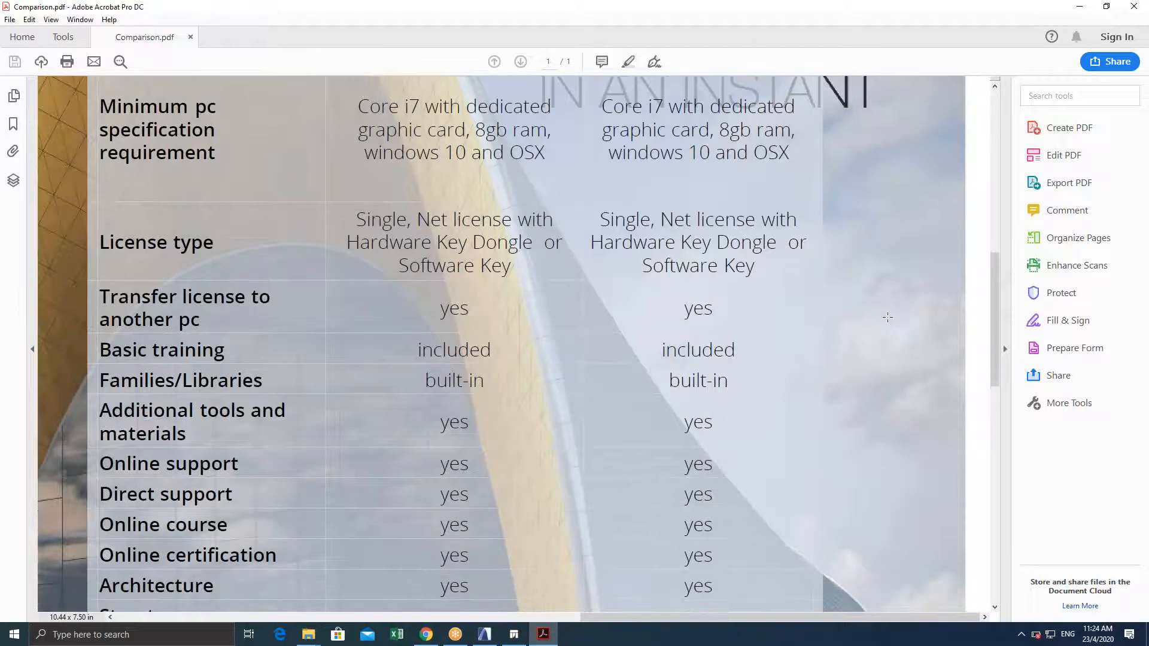
left_click_drag(991, 328, 974, 480)
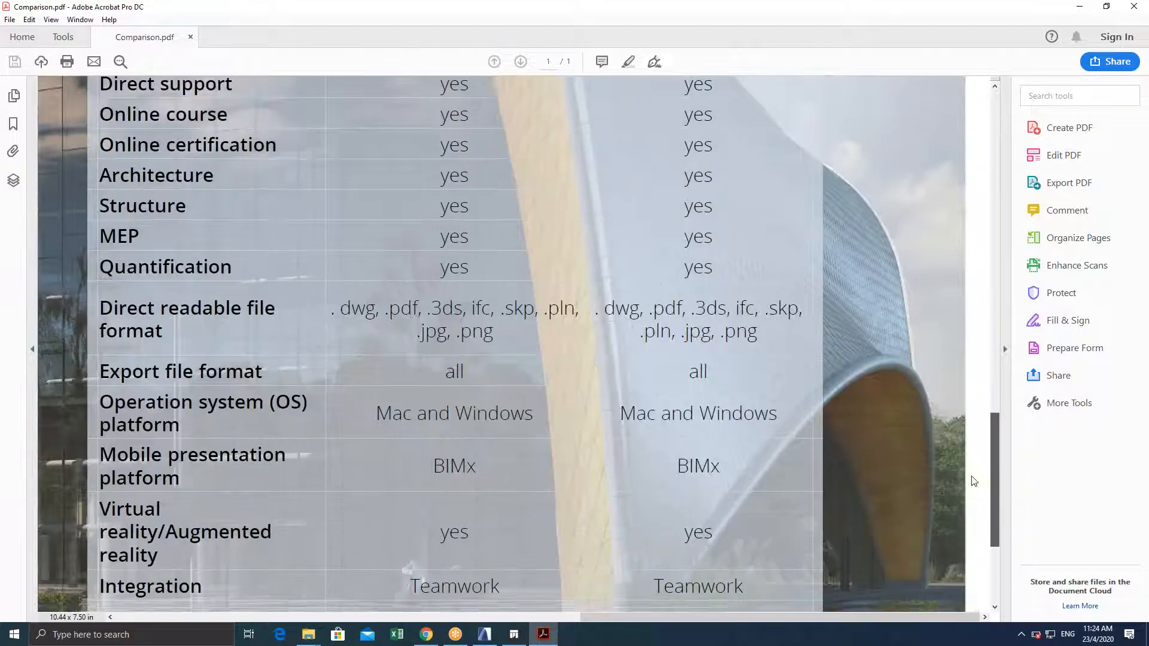
scroll(958, 505, "down", 4)
scroll(956, 482, "up", 10)
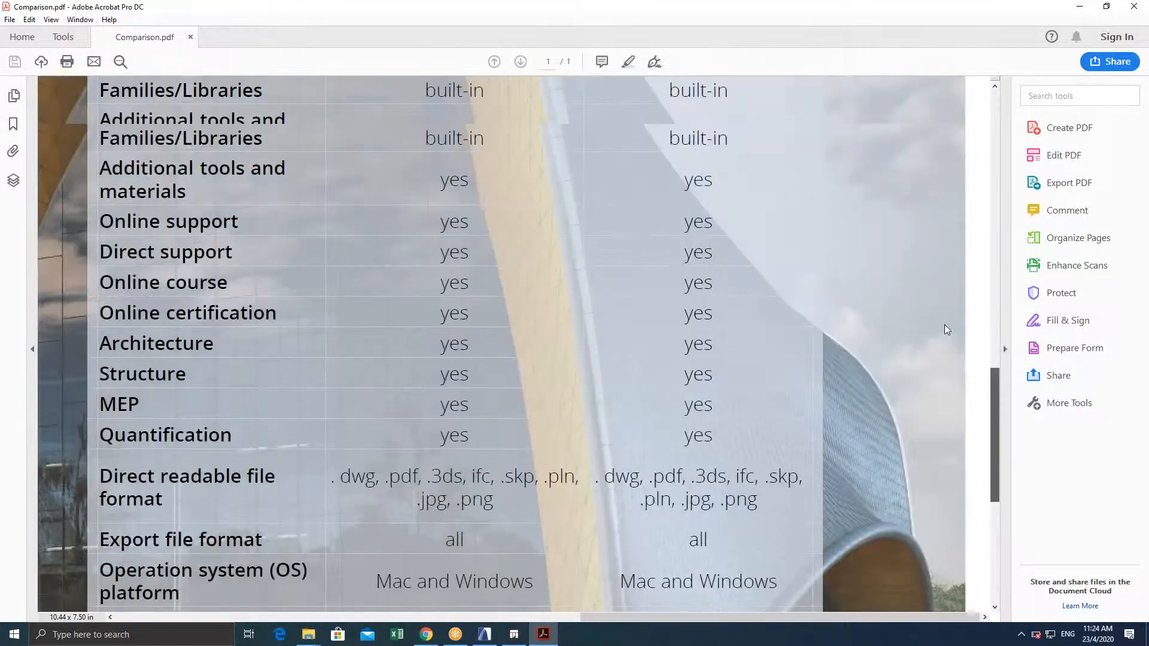
scroll(952, 233, "up", 20)
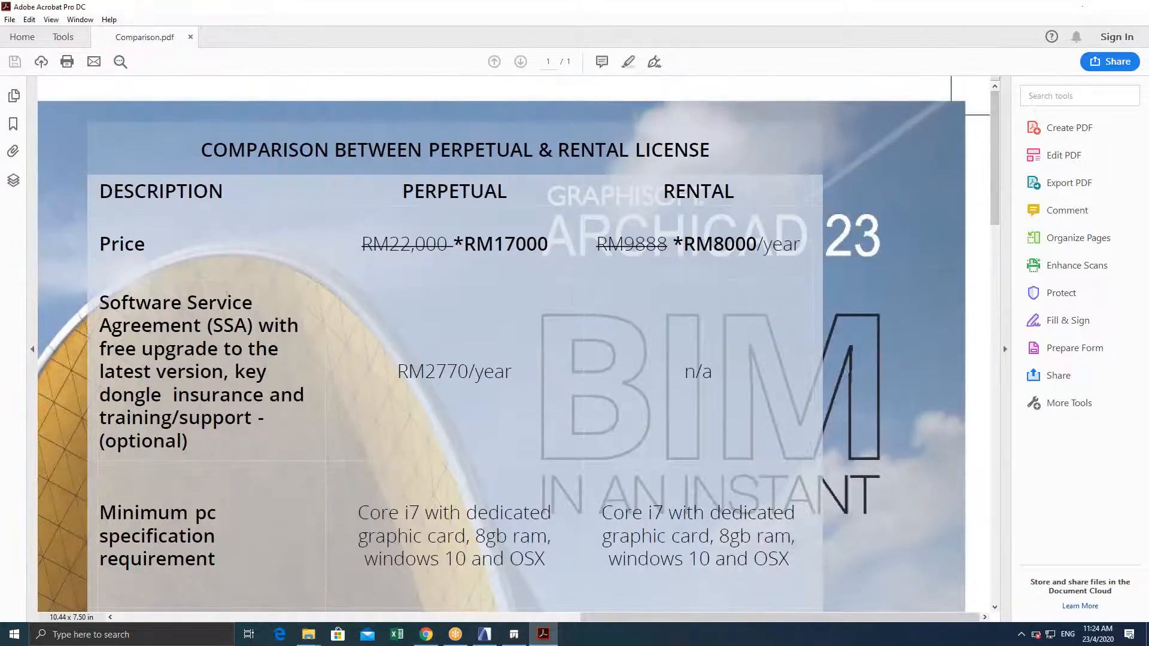
left_click(1134, 6)
right_click(870, 128)
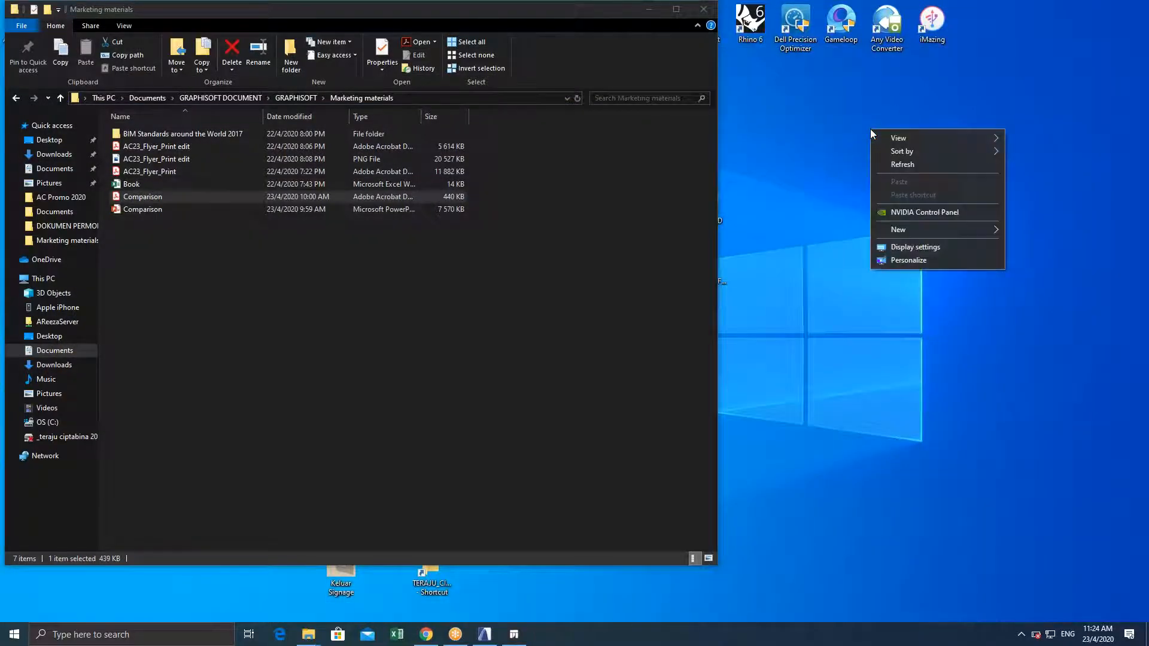
left_click(891, 160)
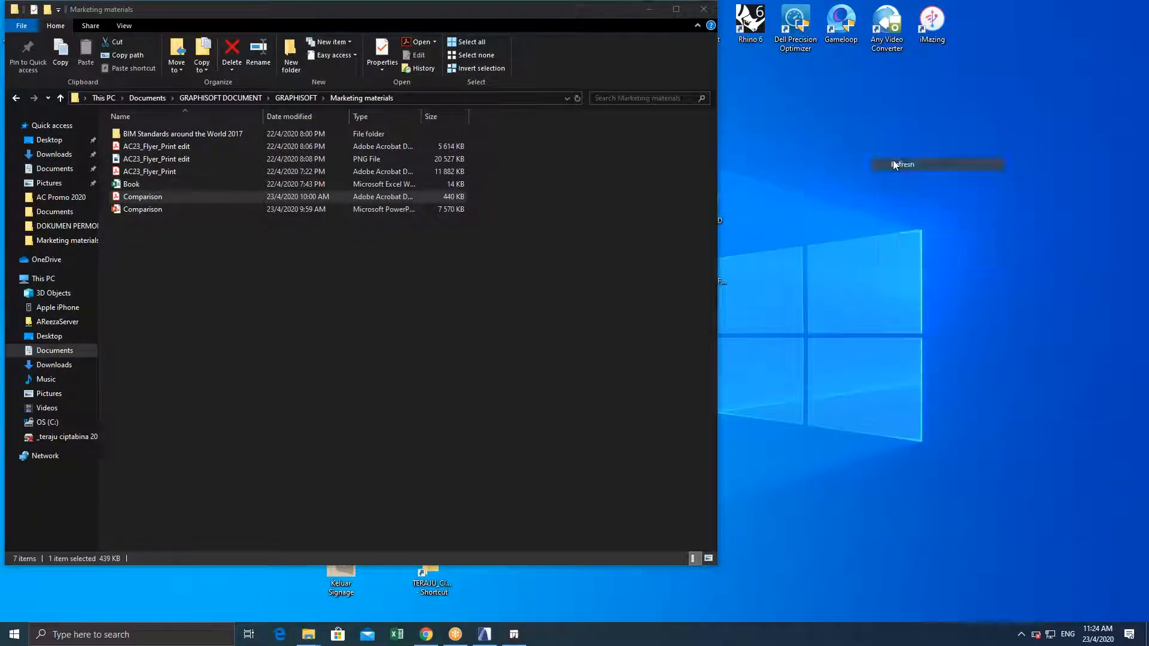
right_click(776, 146)
left_click(789, 181)
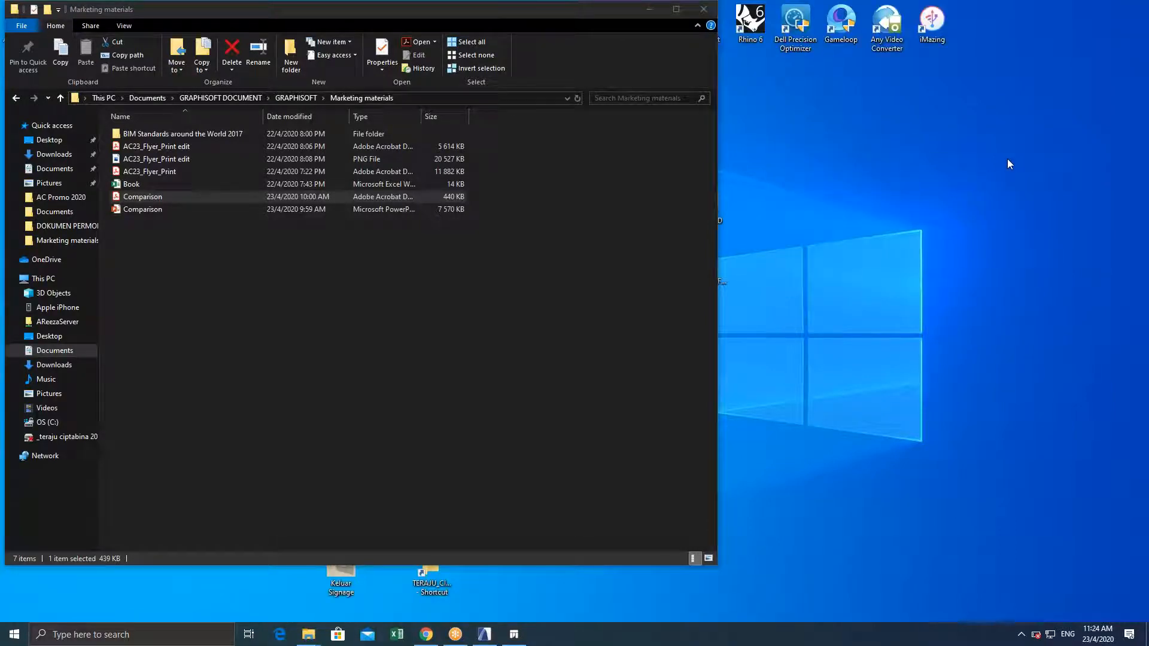
right_click(795, 88)
left_click(810, 124)
right_click(797, 167)
left_click(814, 202)
right_click(799, 179)
left_click(823, 217)
right_click(784, 192)
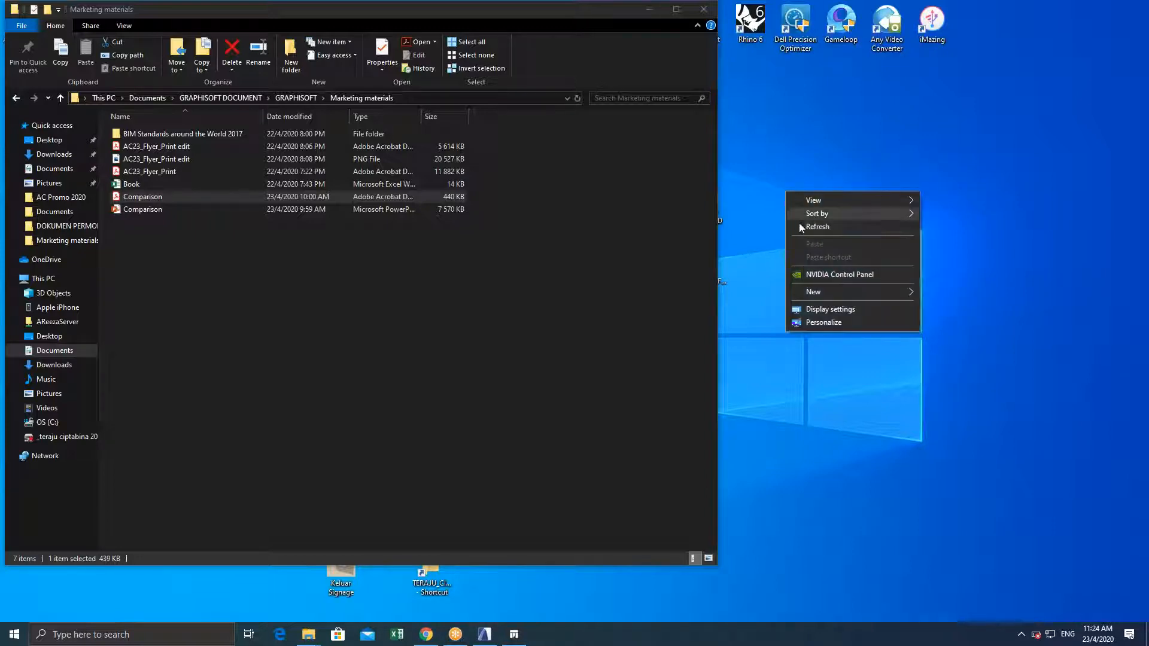
left_click(803, 228)
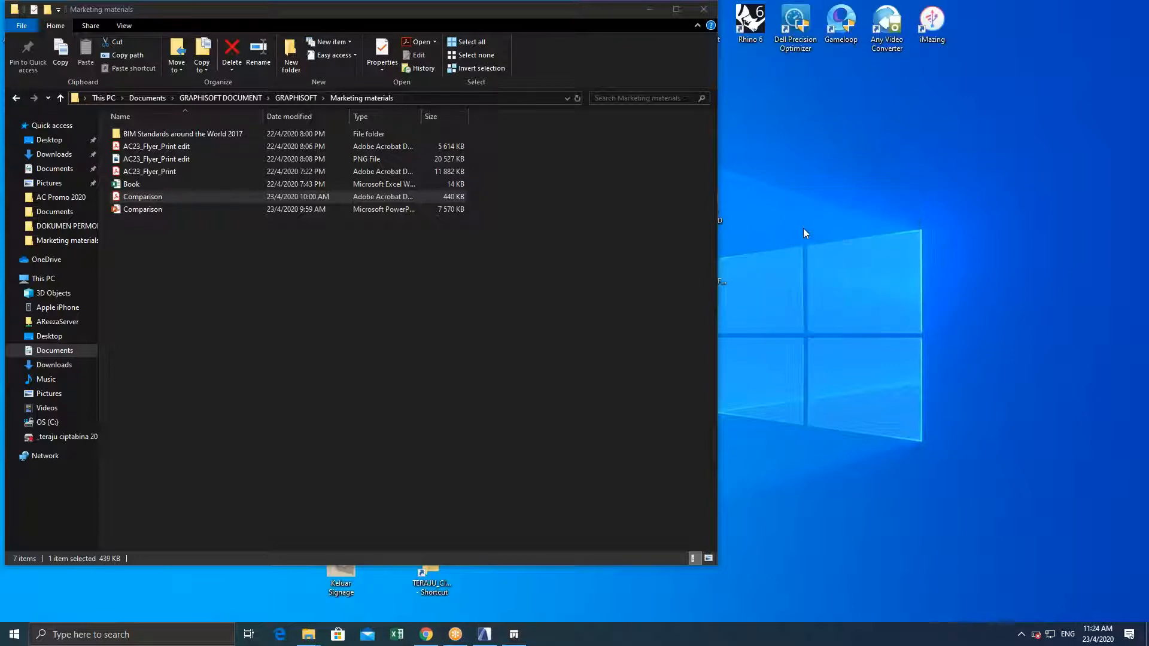
right_click(774, 207)
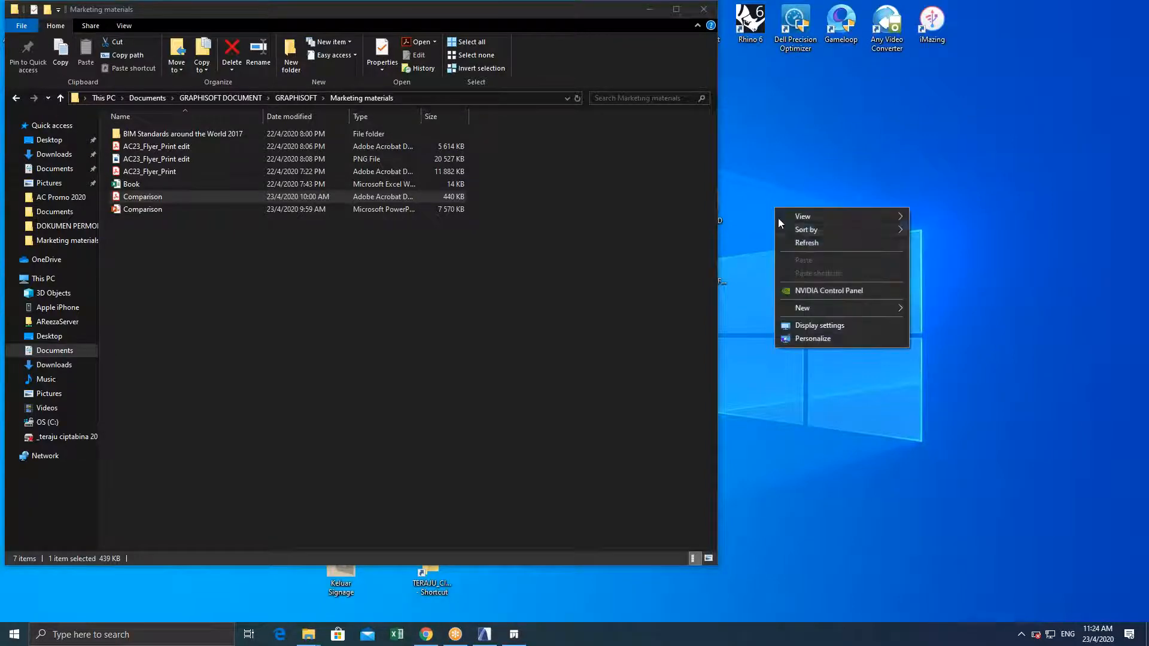
left_click(786, 241)
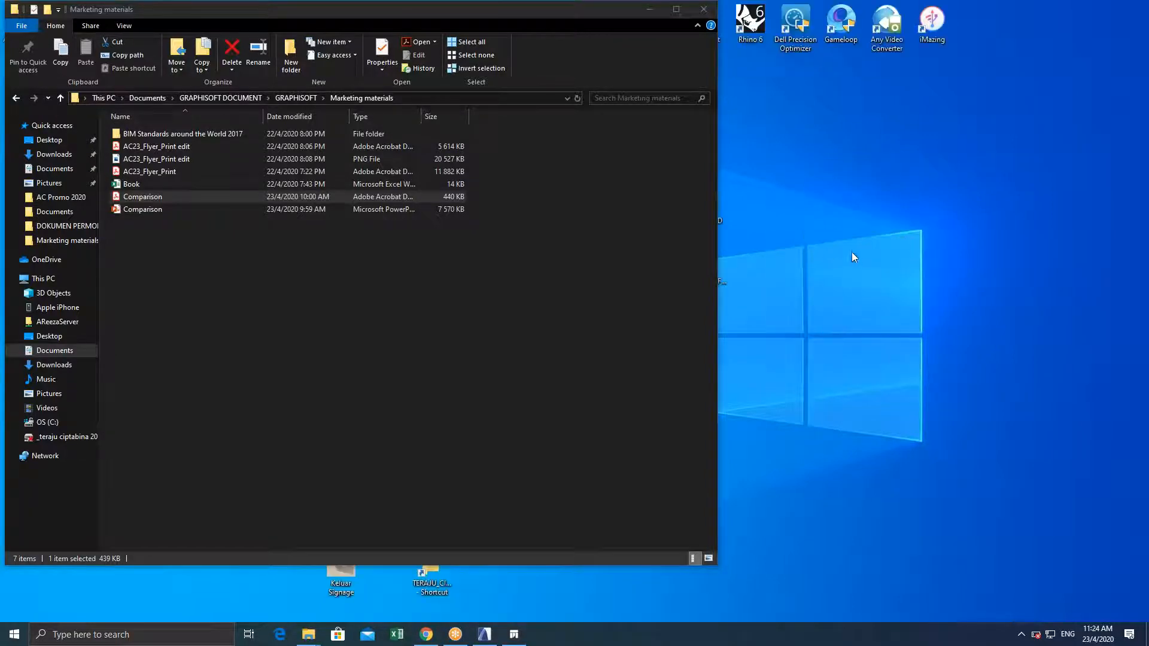
left_click_drag(591, 9, 782, 40)
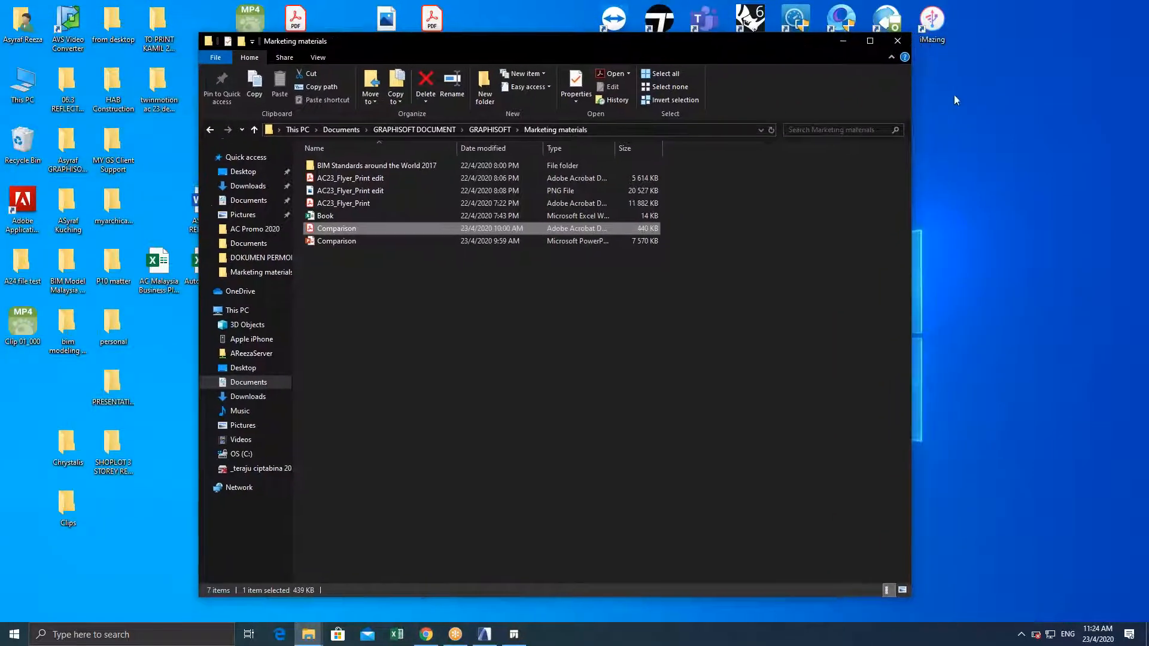
right_click(942, 98)
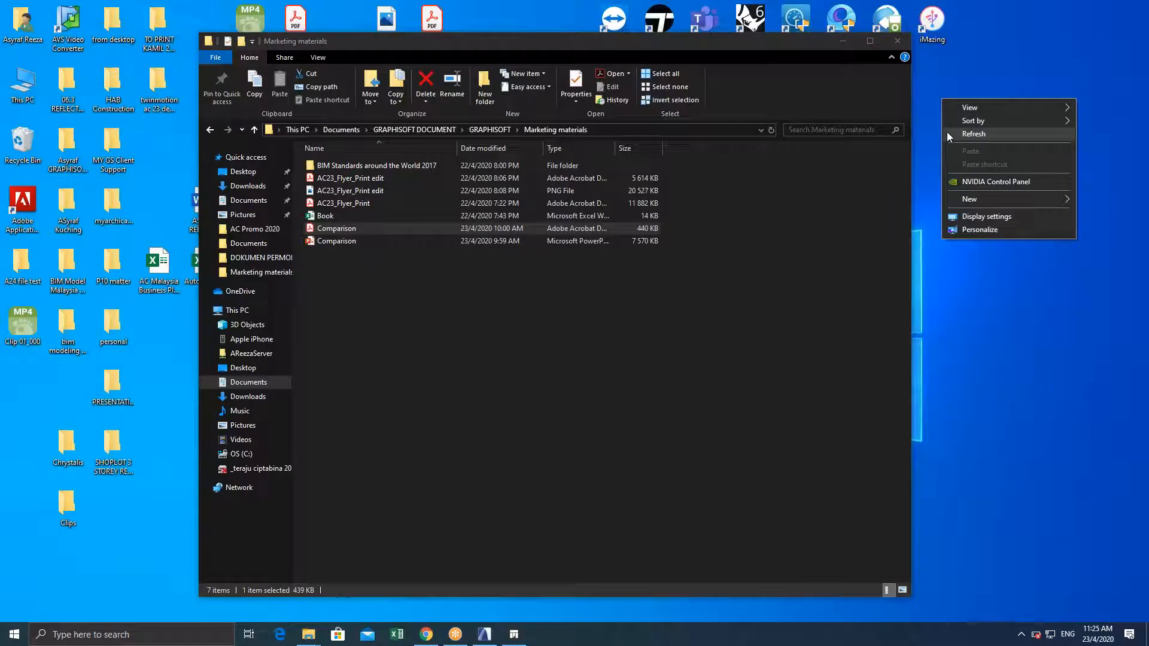
left_click(947, 132)
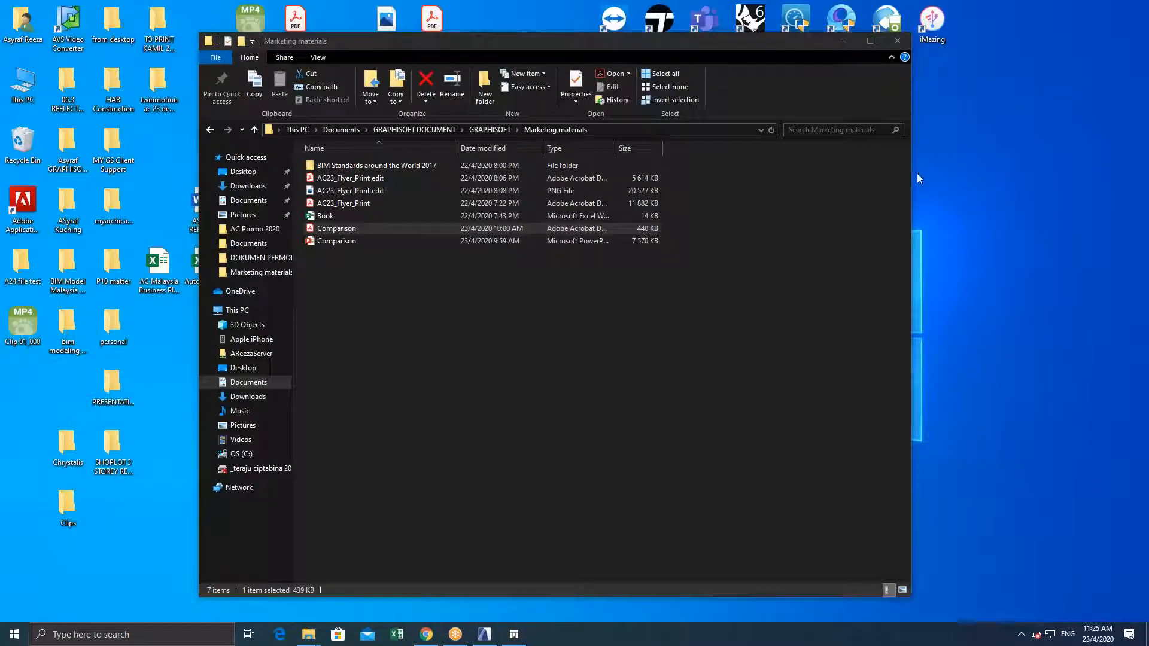
right_click(924, 153)
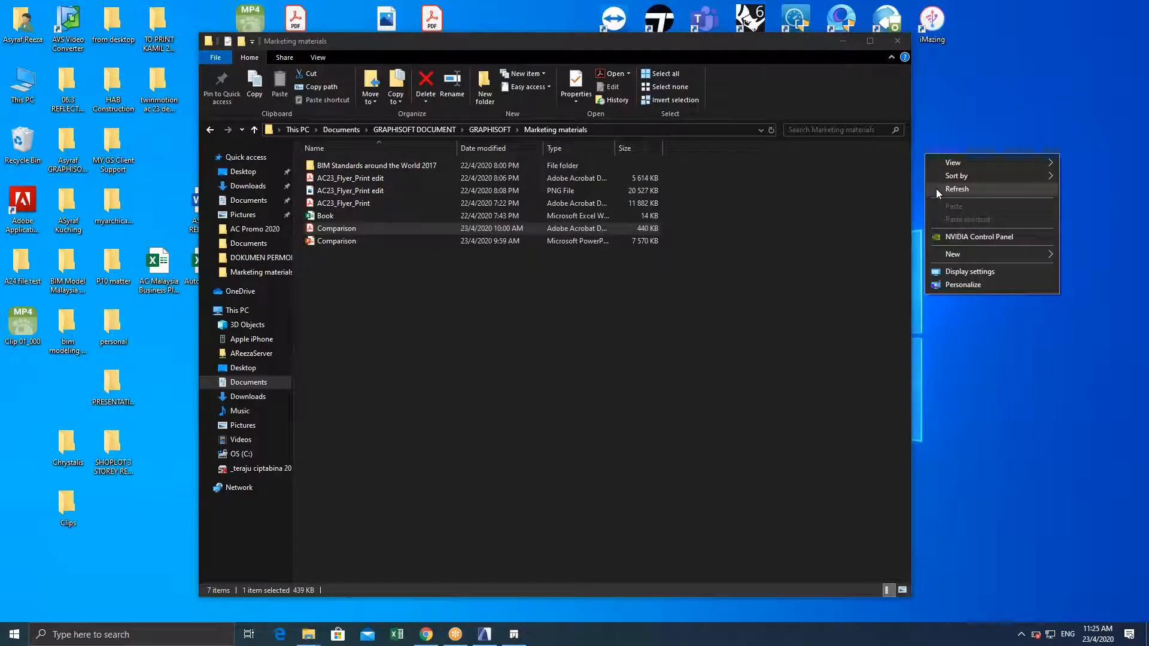
left_click(937, 190)
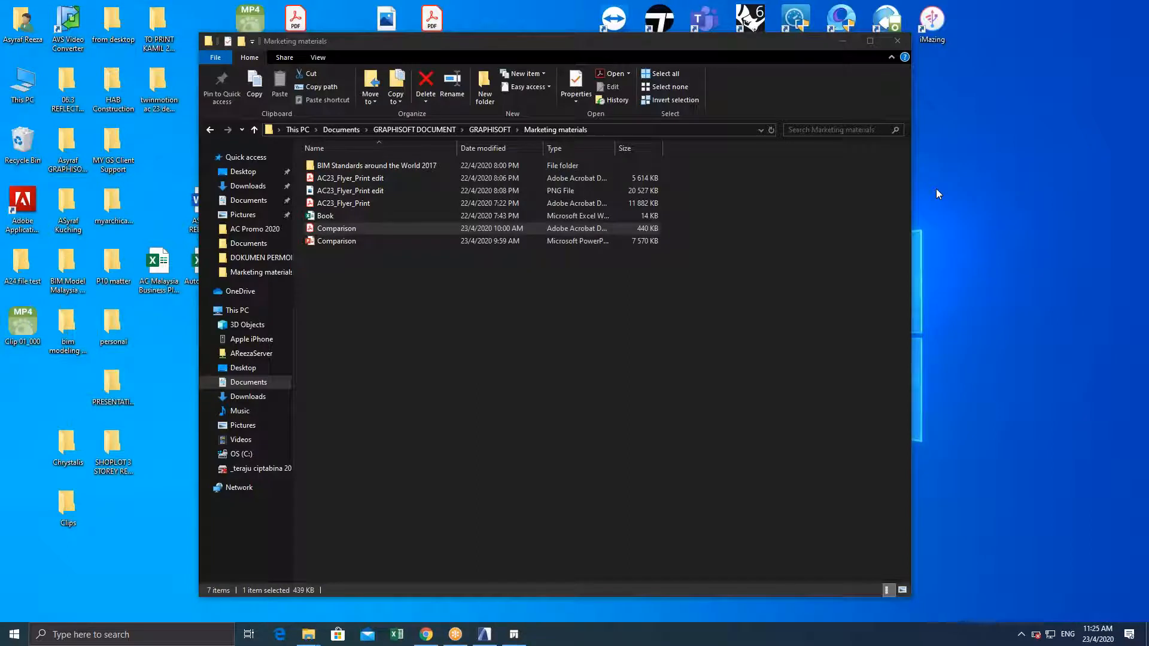
right_click(933, 190)
left_click(950, 226)
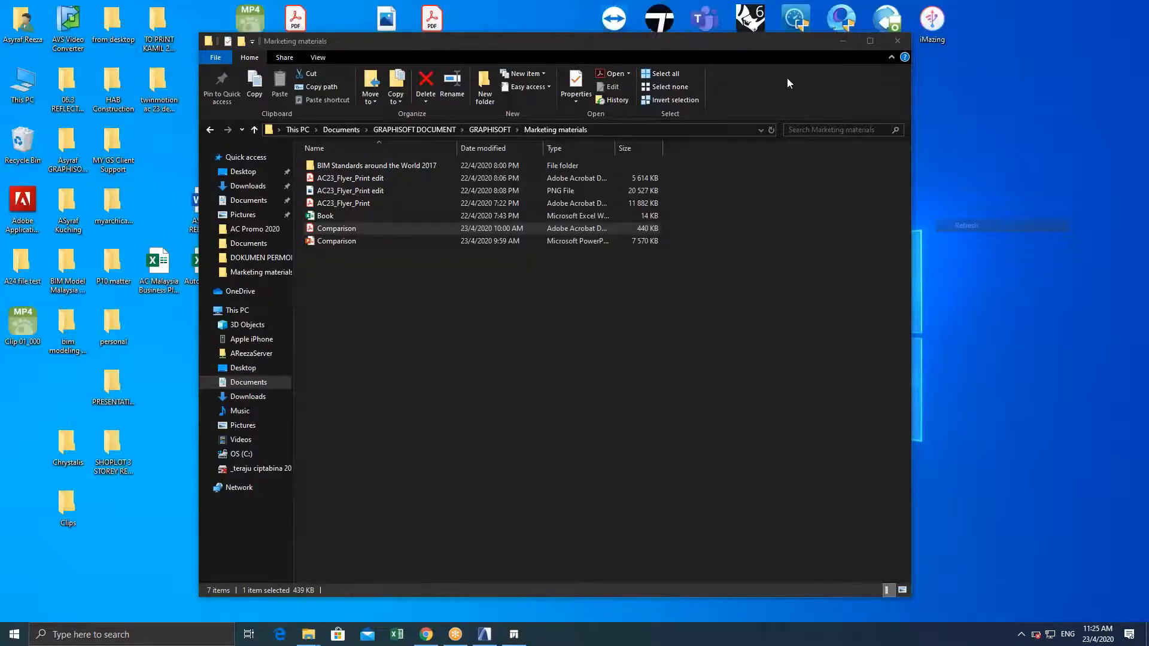
mouse_move(722, 47)
left_mouse_down()
mouse_move(706, 37)
mouse_move(719, 44)
left_mouse_up()
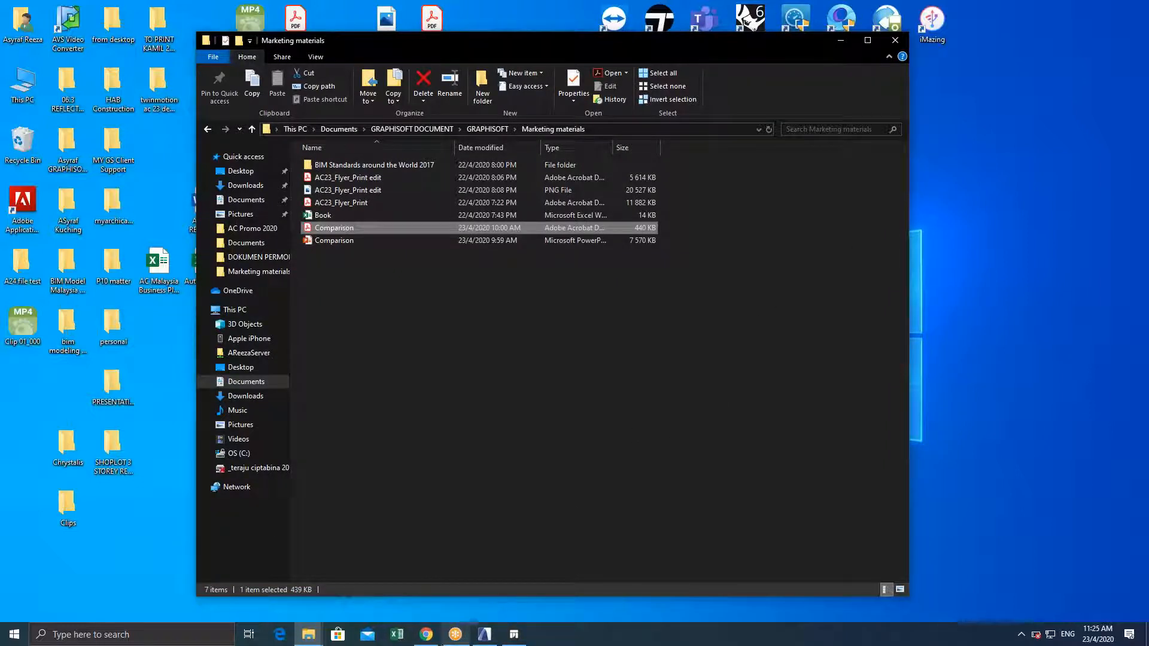
Switch to Twinmotion and view the house with its street, traffic and surrounding trees from farther away
left_click(457, 636)
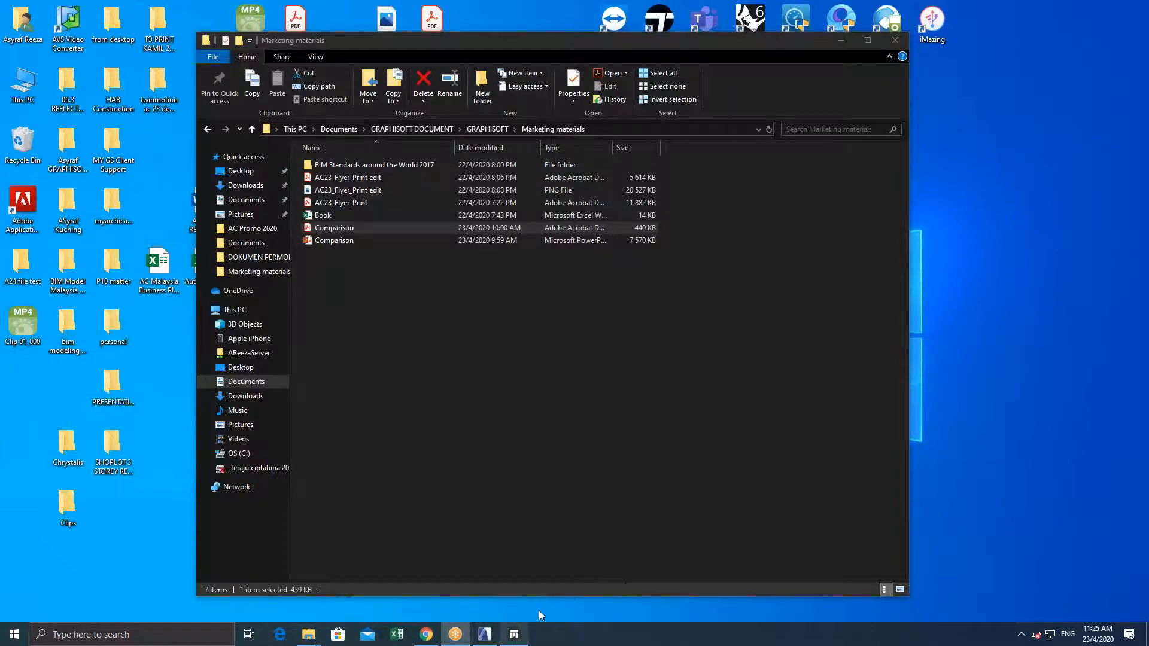
left_click(514, 634)
right_click_drag(753, 207, 728, 215)
scroll(728, 215, "down", 5)
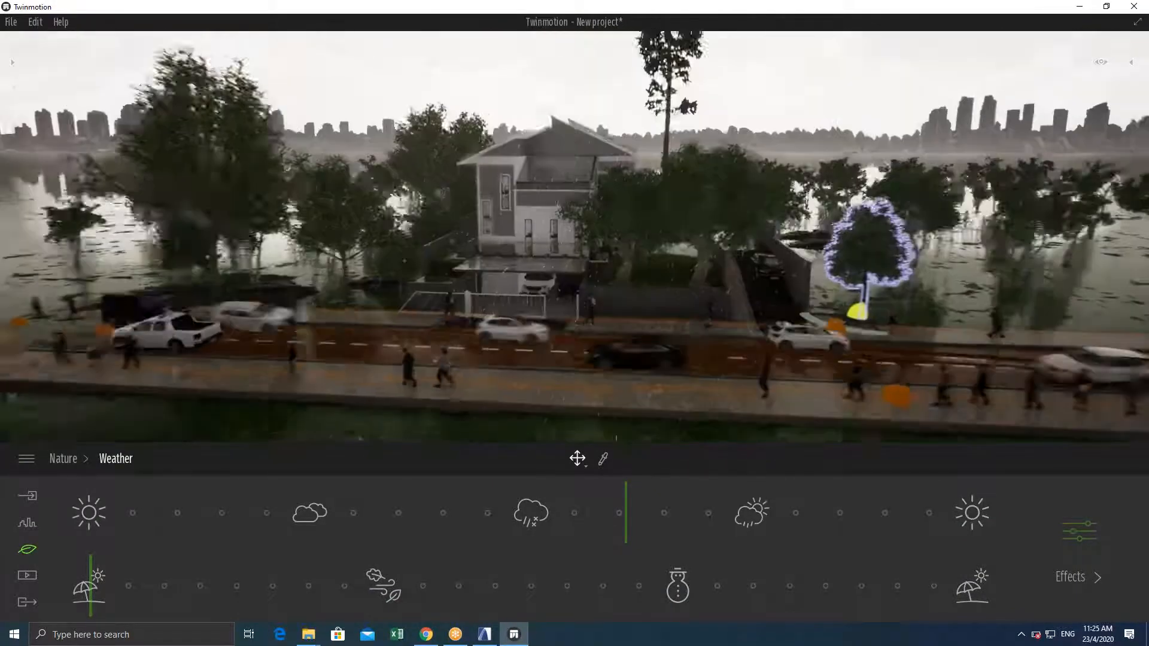